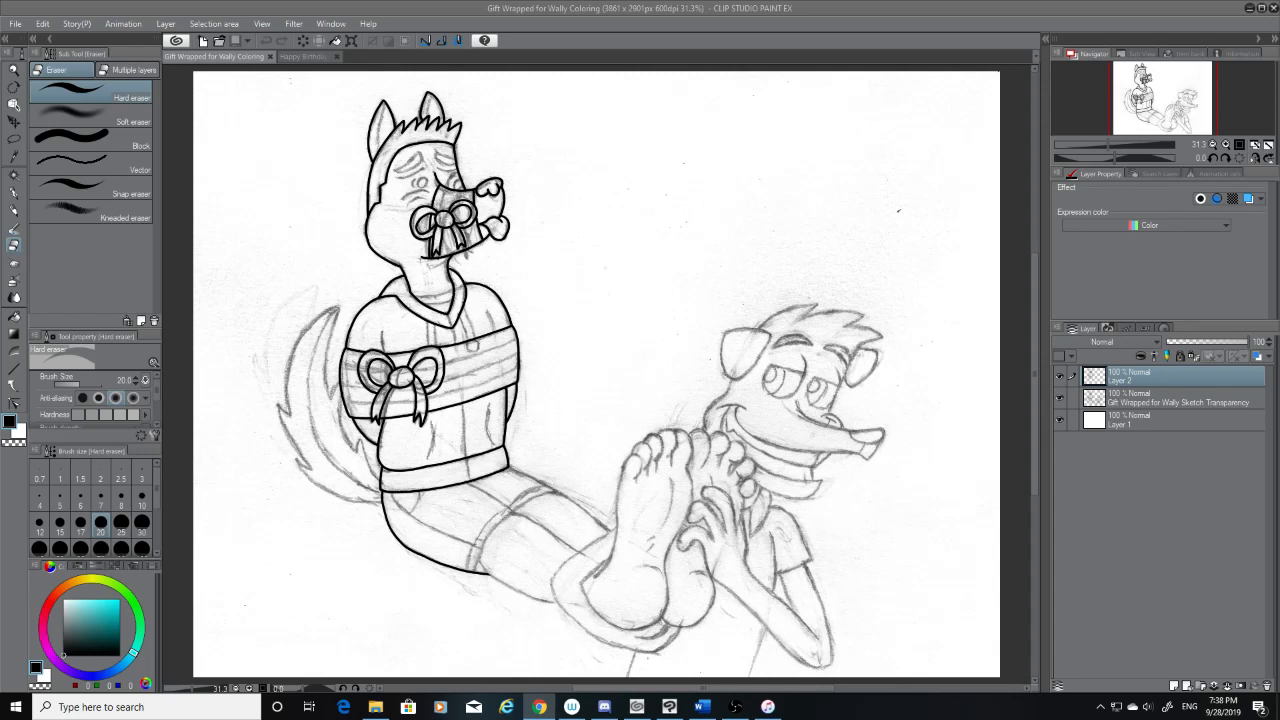
Review the finished birthday drawing, then compare the gift-wrapped sketch with and without its ink layer
{"action": "key", "text": "XF86AudioLowerVolume"}
{"action": "left_click", "coordinate": [284, 56]}
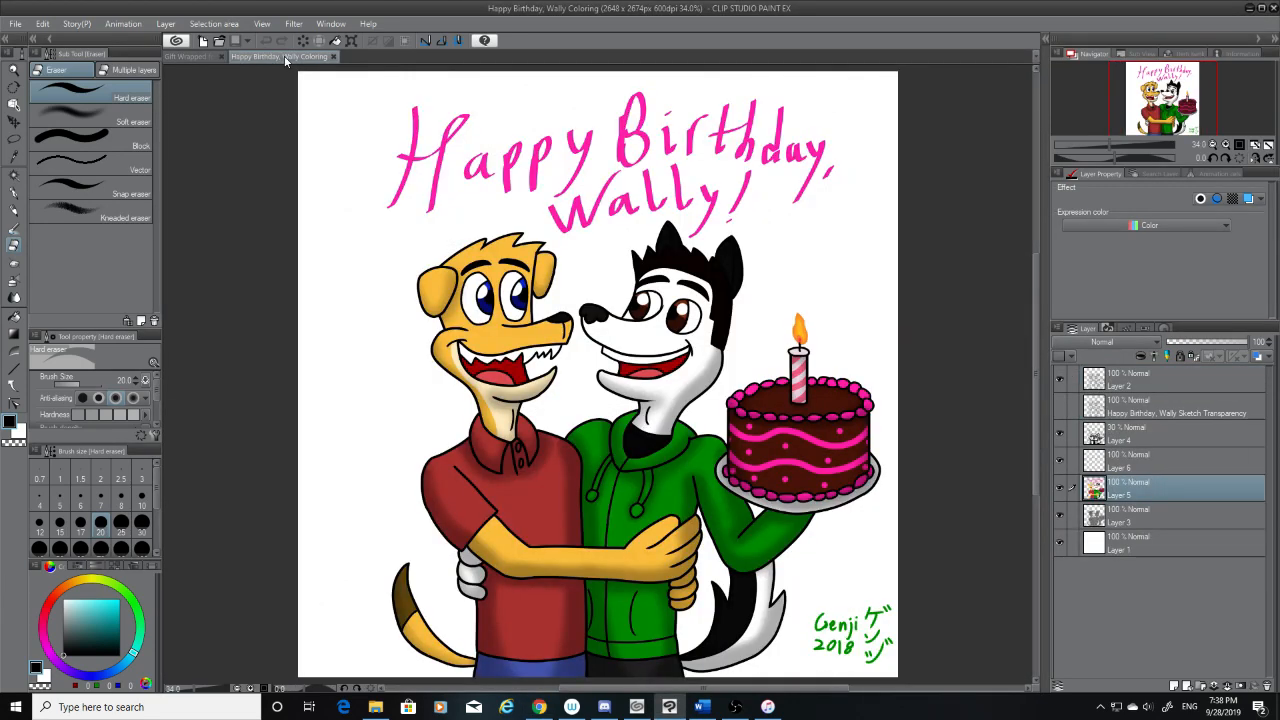
{"action": "left_click", "coordinate": [200, 57]}
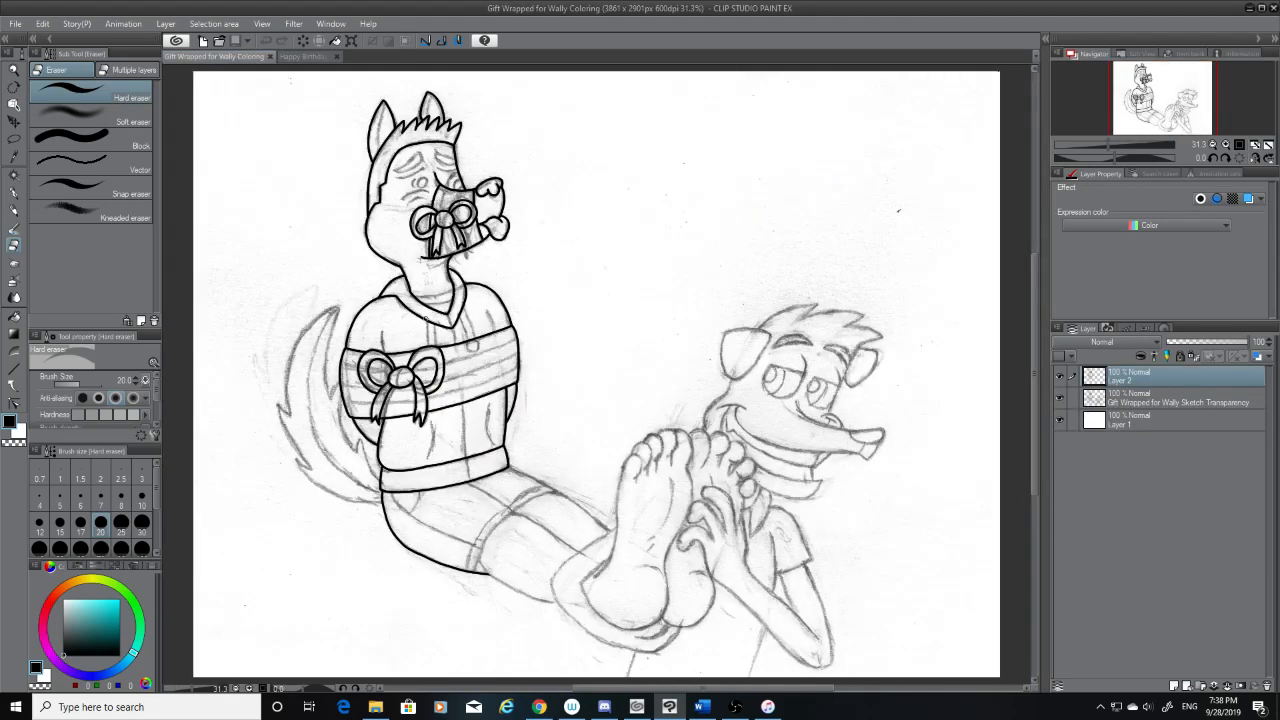
{"action": "left_click", "coordinate": [1061, 378]}
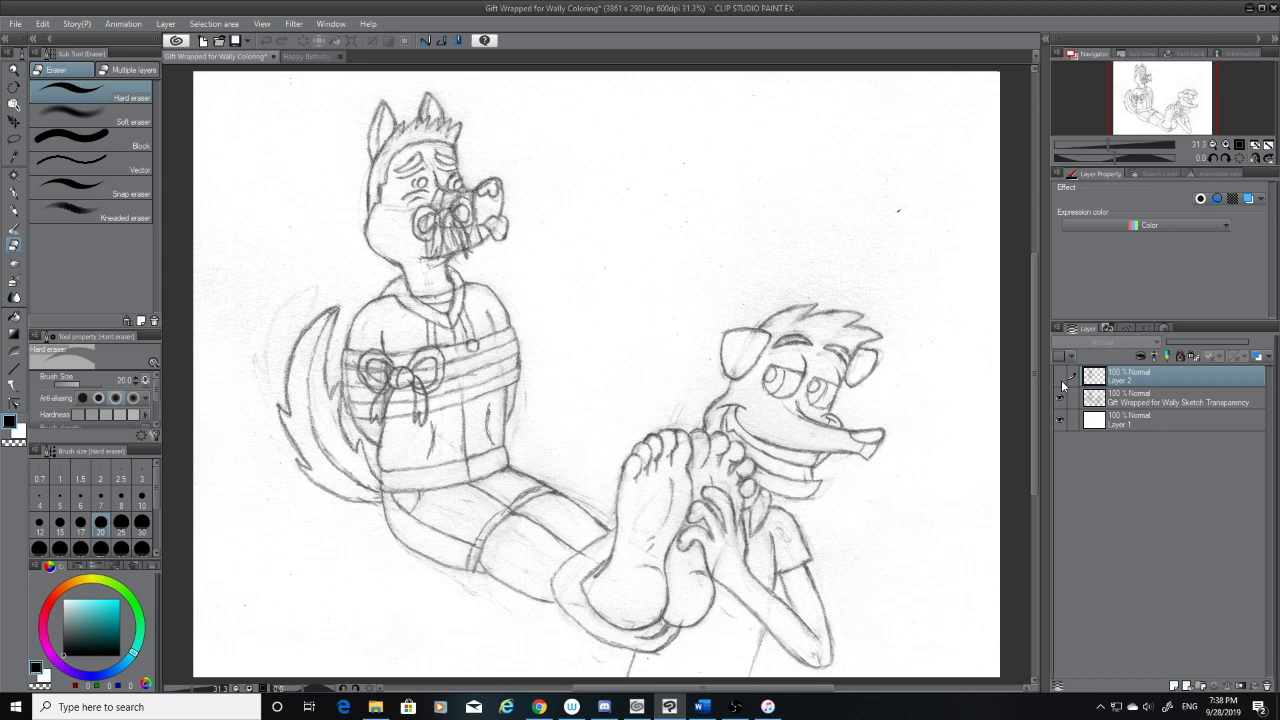
{"action": "left_click", "coordinate": [1061, 378]}
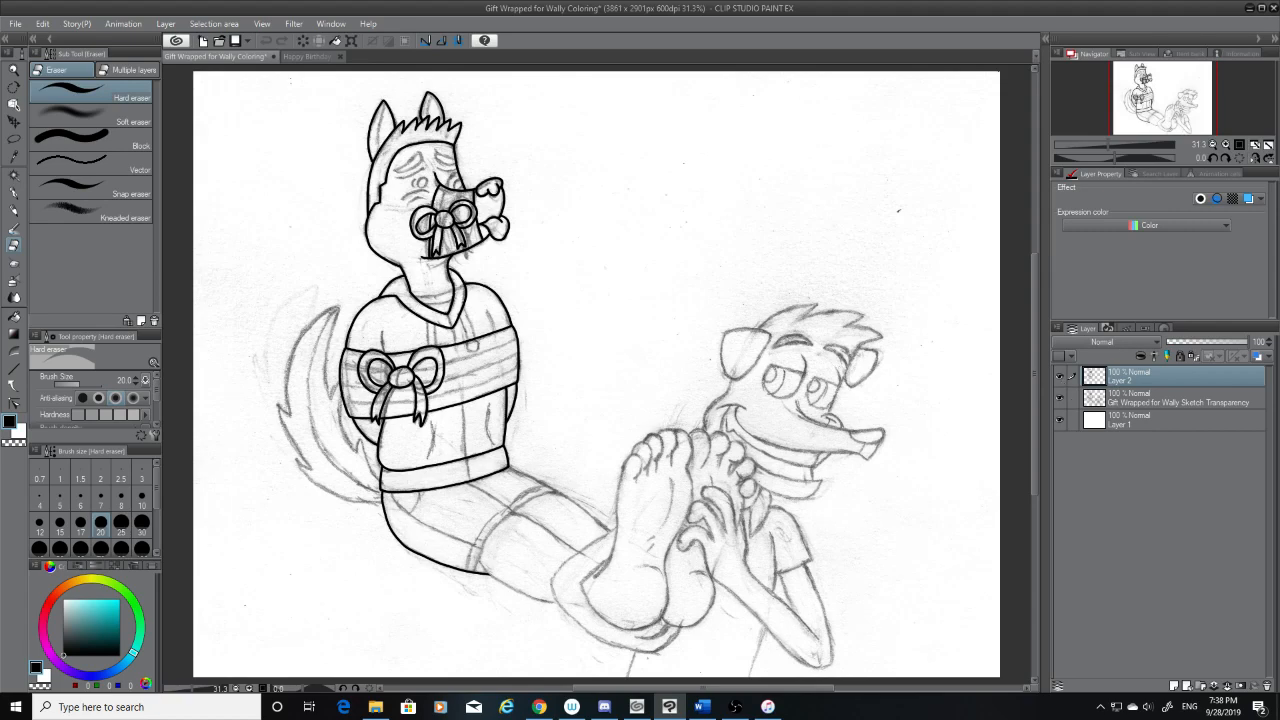
Switch to the G-pen for inking the sketched tail of the tied-up character on Layer 2
{"action": "scroll", "coordinate": [321, 299], "scroll_direction": "up", "scroll_amount": 5}
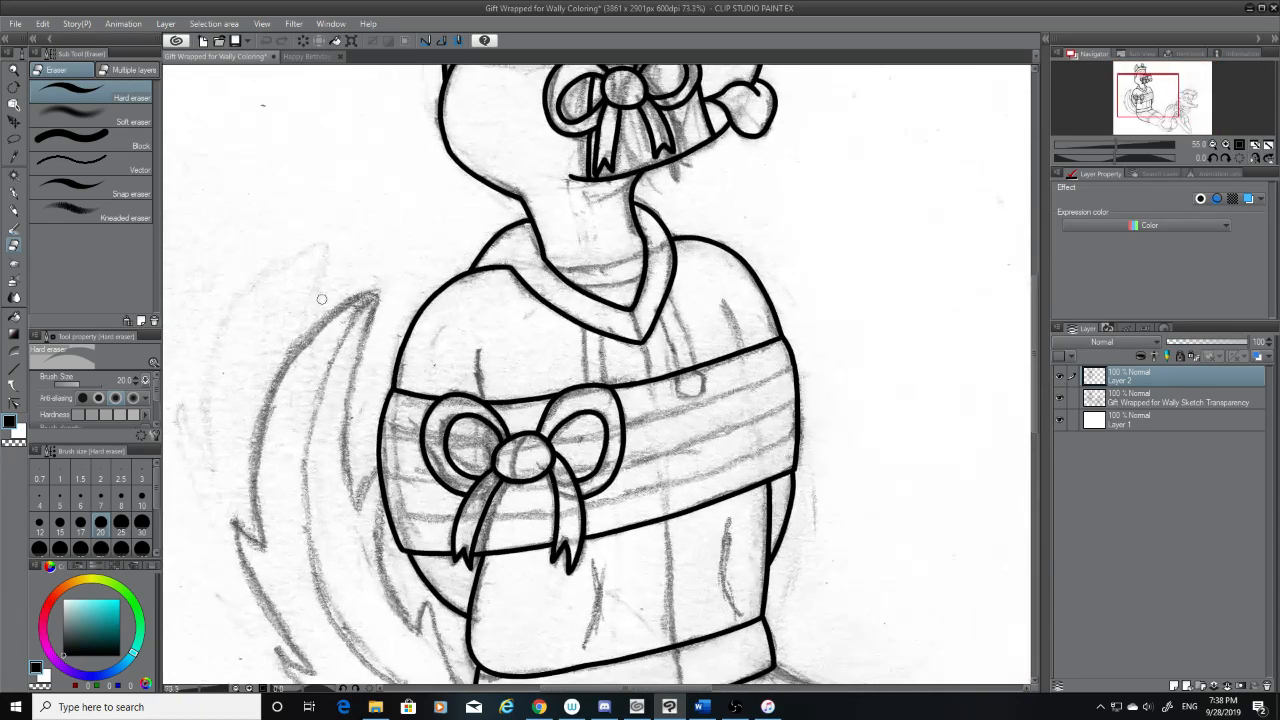
{"action": "scroll", "coordinate": [321, 299], "scroll_direction": "down", "scroll_amount": 5}
{"action": "scroll", "coordinate": [319, 325], "scroll_direction": "up", "scroll_amount": 3}
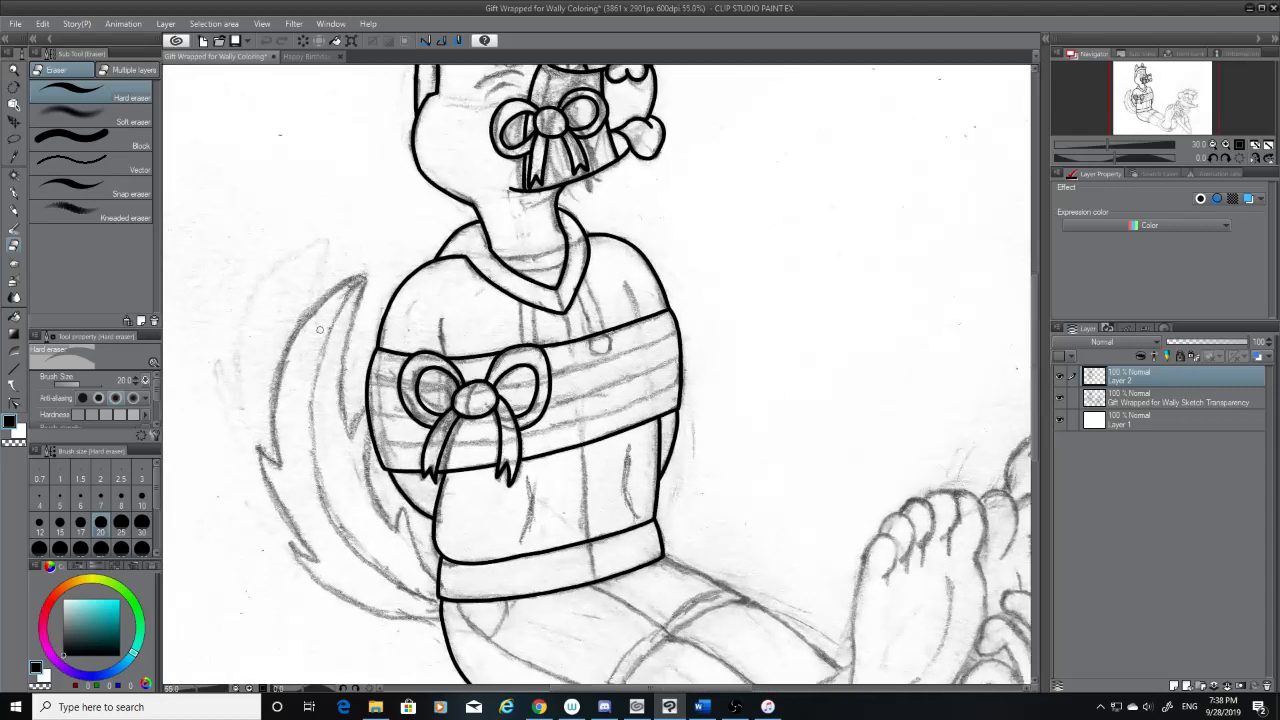
{"action": "scroll", "coordinate": [319, 329], "scroll_direction": "up", "scroll_amount": 1}
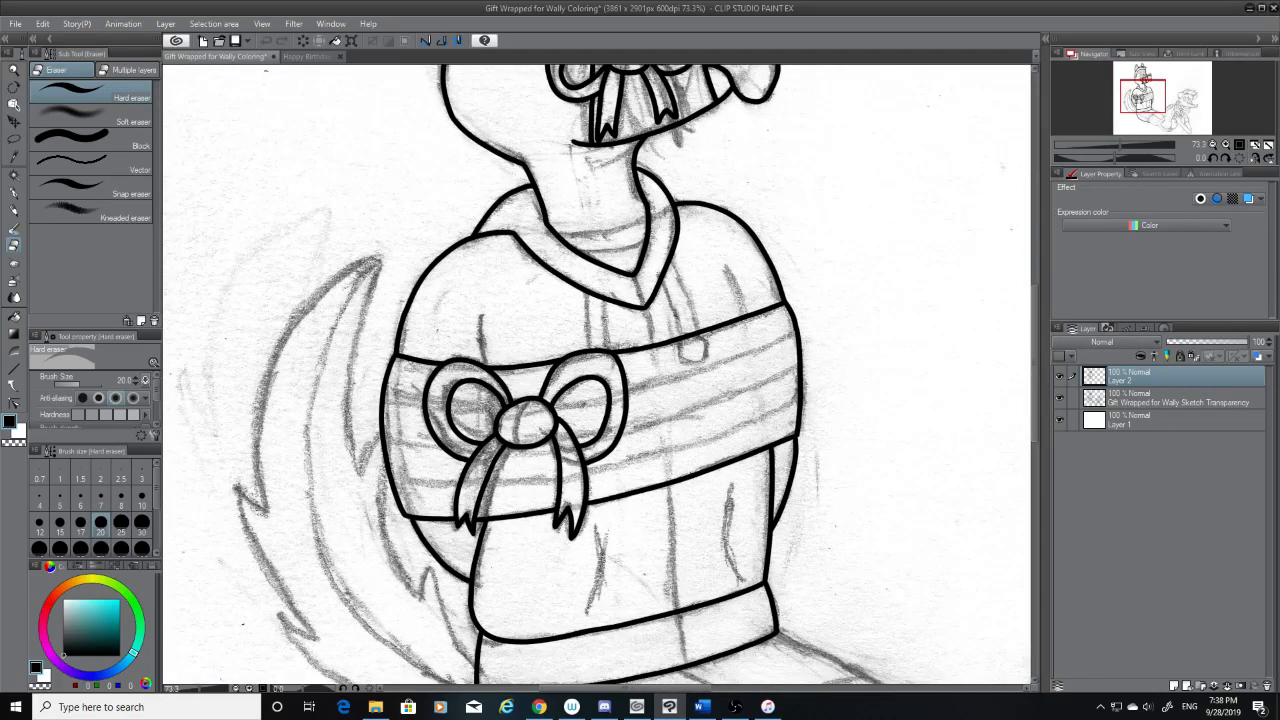
{"action": "left_click_drag", "start_coordinate": [658, 688], "coordinate": [625, 688]}
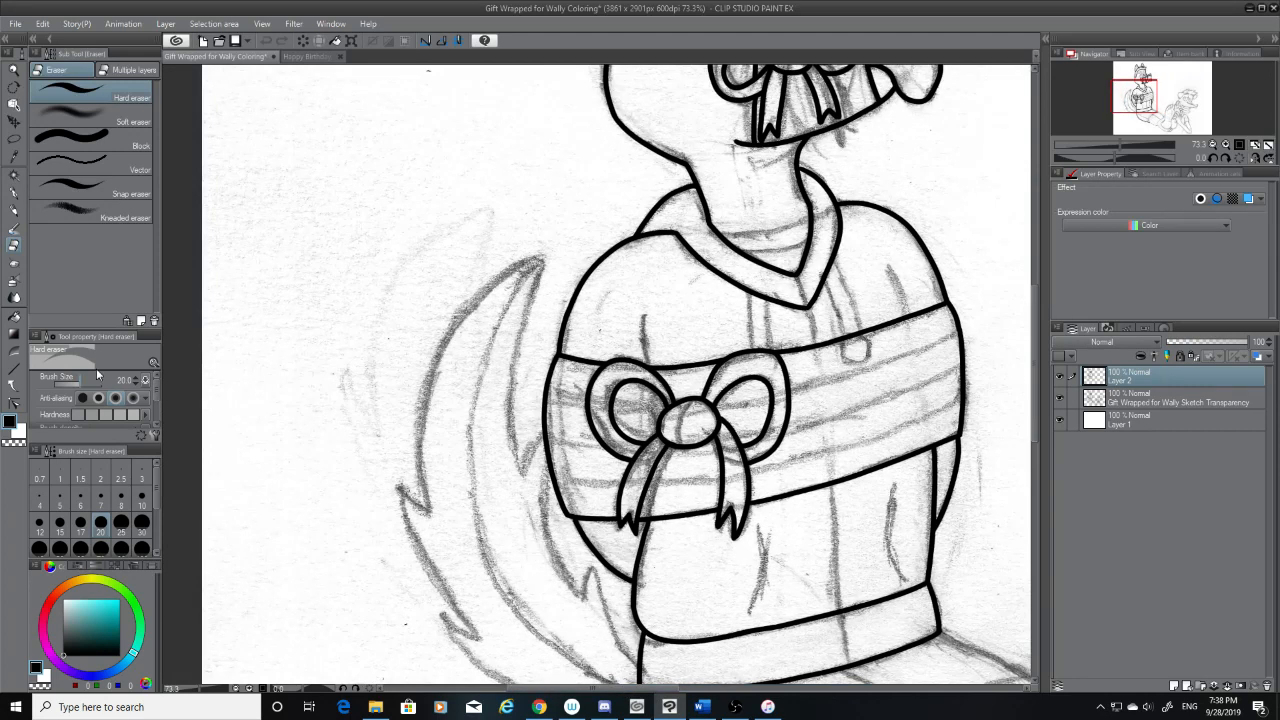
{"action": "left_click", "coordinate": [14, 195]}
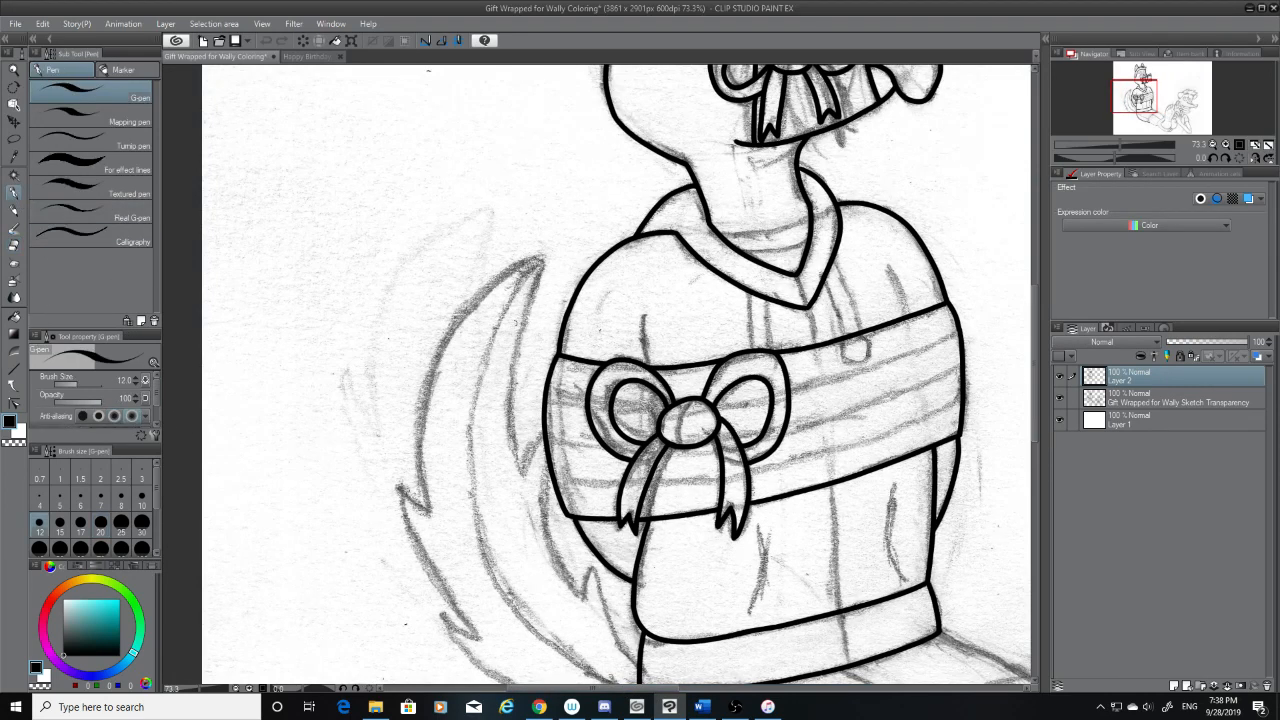
{"action": "left_click_drag", "start_coordinate": [540, 263], "coordinate": [516, 422]}
{"action": "key", "text": "ctrl+z"}
{"action": "scroll", "coordinate": [906, 555], "scroll_direction": "up", "scroll_amount": 2}
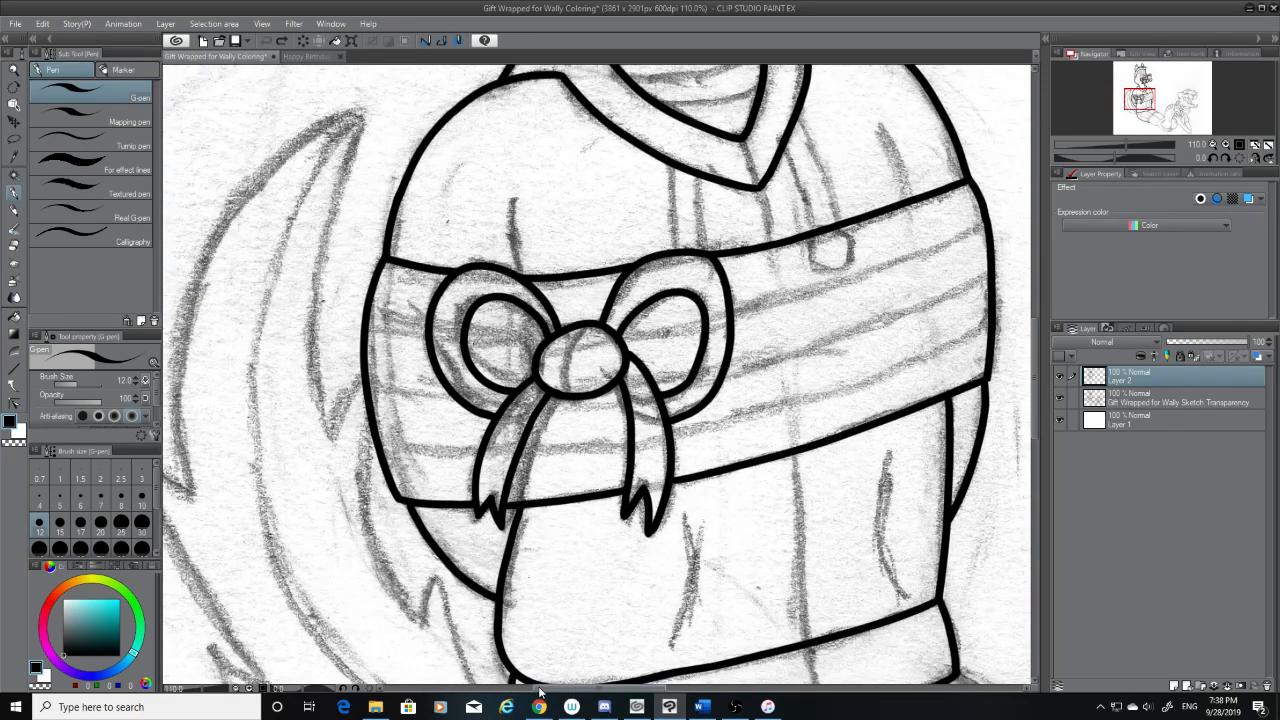
{"action": "left_click_drag", "start_coordinate": [547, 689], "coordinate": [494, 684]}
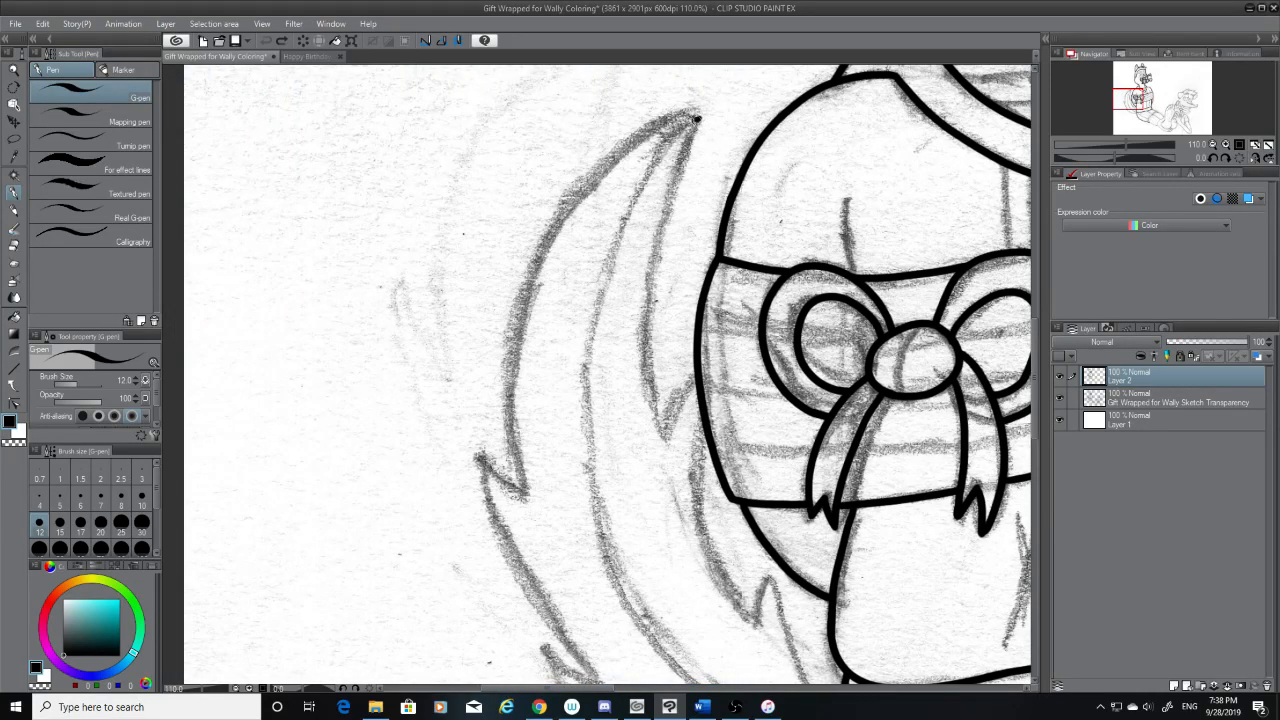
{"action": "left_click_drag", "start_coordinate": [697, 119], "coordinate": [661, 396]}
{"action": "key", "text": "ctrl+z"}
{"action": "left_click_drag", "start_coordinate": [697, 119], "coordinate": [657, 442]}
{"action": "key", "text": "ctrl+z"}
{"action": "mouse_move", "coordinate": [697, 121]}
{"action": "left_mouse_down"}
{"action": "mouse_move", "coordinate": [684, 410]}
{"action": "mouse_move", "coordinate": [669, 190]}
{"action": "mouse_move", "coordinate": [669, 470]}
{"action": "left_mouse_up"}
{"action": "key", "text": "ctrl+z"}
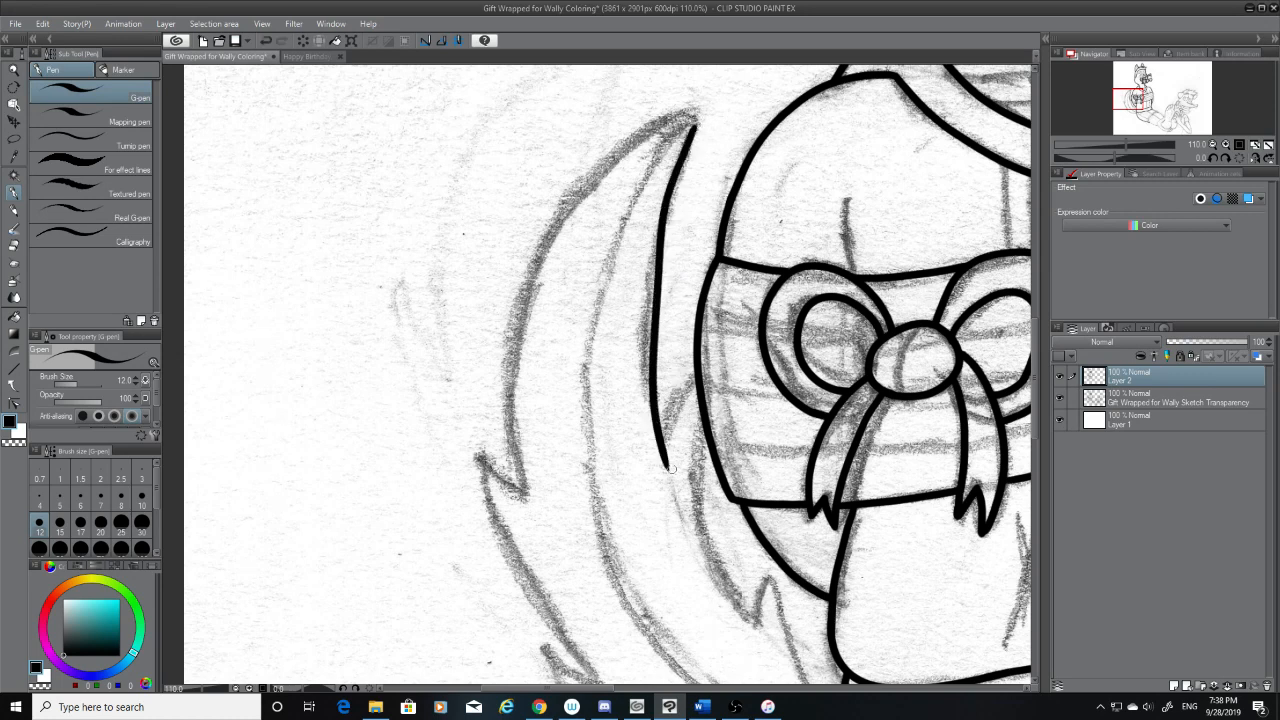
{"action": "key", "text": "ctrl+z"}
{"action": "left_click_drag", "start_coordinate": [697, 121], "coordinate": [667, 452]}
{"action": "key", "text": "ctrl+z"}
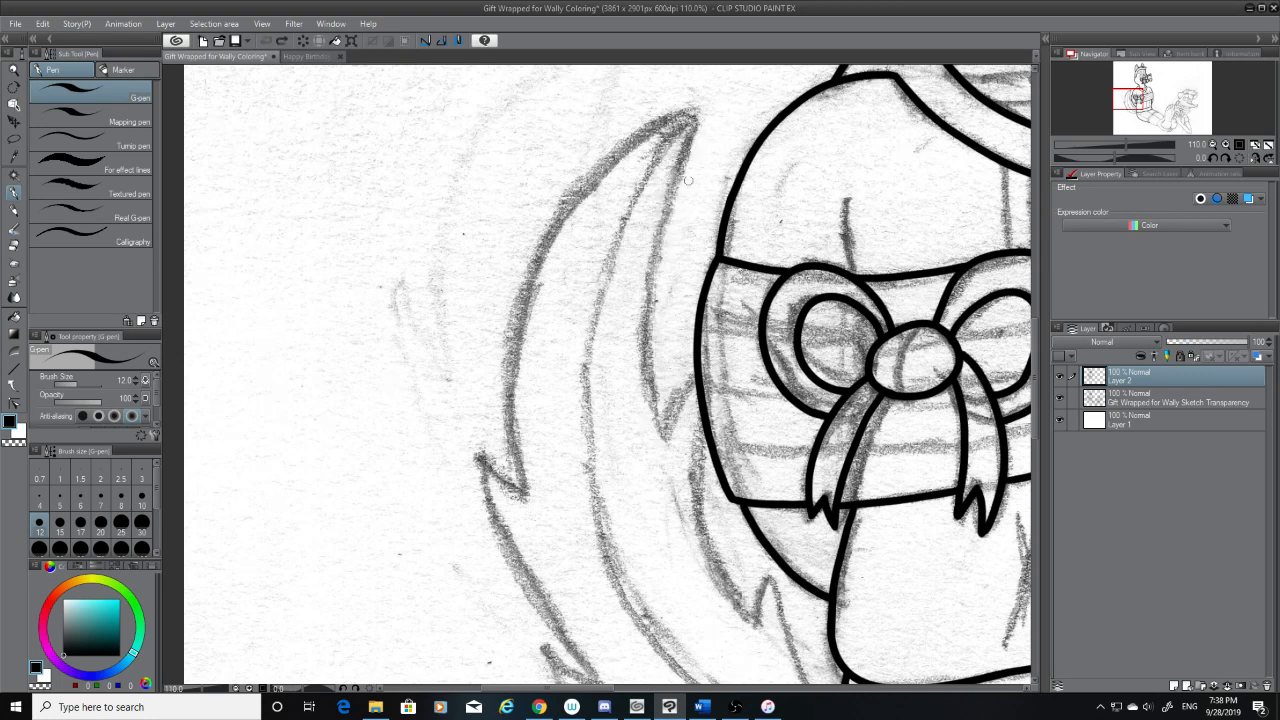
Ink the tail's inner edge from its tip down to the first fur point, and connect that point to the shirt outline
{"action": "left_click_drag", "start_coordinate": [697, 121], "coordinate": [664, 480]}
{"action": "key", "text": "ctrl+z"}
{"action": "mouse_move", "coordinate": [697, 121]}
{"action": "left_mouse_down"}
{"action": "mouse_move", "coordinate": [674, 175]}
{"action": "mouse_move", "coordinate": [665, 405]}
{"action": "mouse_move", "coordinate": [668, 203]}
{"action": "mouse_move", "coordinate": [648, 462]}
{"action": "left_mouse_up"}
{"action": "key", "text": "ctrl+z"}
{"action": "key", "text": "ctrl+z"}
{"action": "mouse_move", "coordinate": [697, 118]}
{"action": "left_mouse_down"}
{"action": "mouse_move", "coordinate": [649, 316]}
{"action": "mouse_move", "coordinate": [665, 435]}
{"action": "mouse_move", "coordinate": [687, 384]}
{"action": "left_mouse_up"}
{"action": "key", "text": "ctrl+z"}
{"action": "key", "text": "ctrl+z"}
{"action": "key", "text": "ctrl+z"}
{"action": "key", "text": "ctrl+z"}
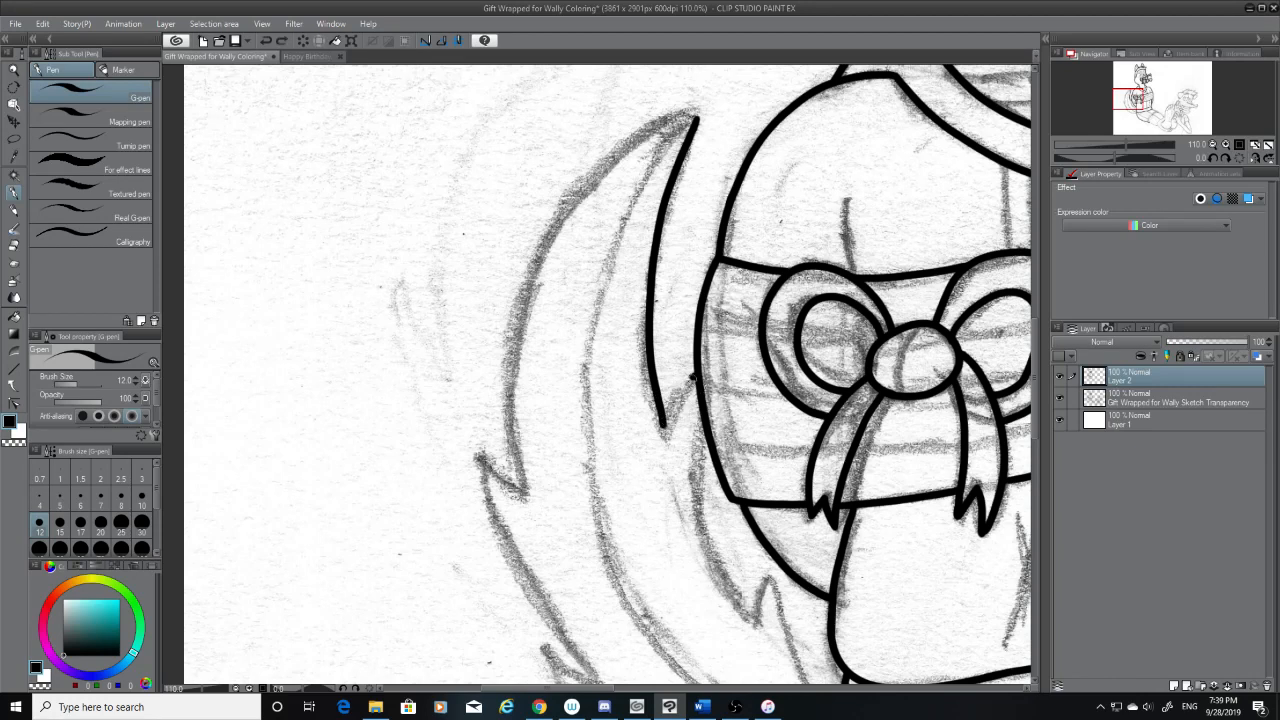
{"action": "key", "text": "ctrl+z"}
{"action": "left_click_drag", "start_coordinate": [664, 429], "coordinate": [694, 378]}
Ink the tail's second inner curve from the wrapped torso's side down to the next fur point, following the sketch
{"action": "scroll", "coordinate": [661, 535], "scroll_direction": "up", "scroll_amount": 3}
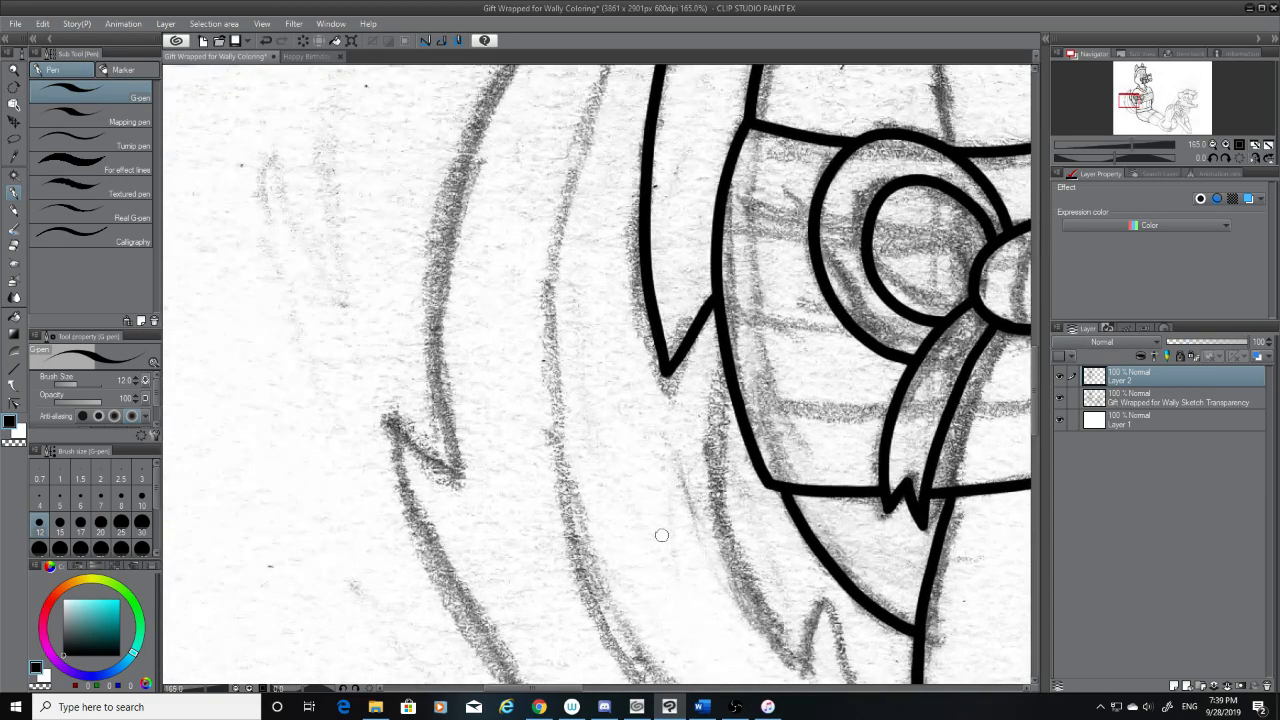
{"action": "left_click_drag", "start_coordinate": [1036, 376], "coordinate": [1036, 398]}
{"action": "mouse_move", "coordinate": [726, 226]}
{"action": "left_mouse_down"}
{"action": "mouse_move", "coordinate": [730, 340]}
{"action": "mouse_move", "coordinate": [757, 459]}
{"action": "left_mouse_up"}
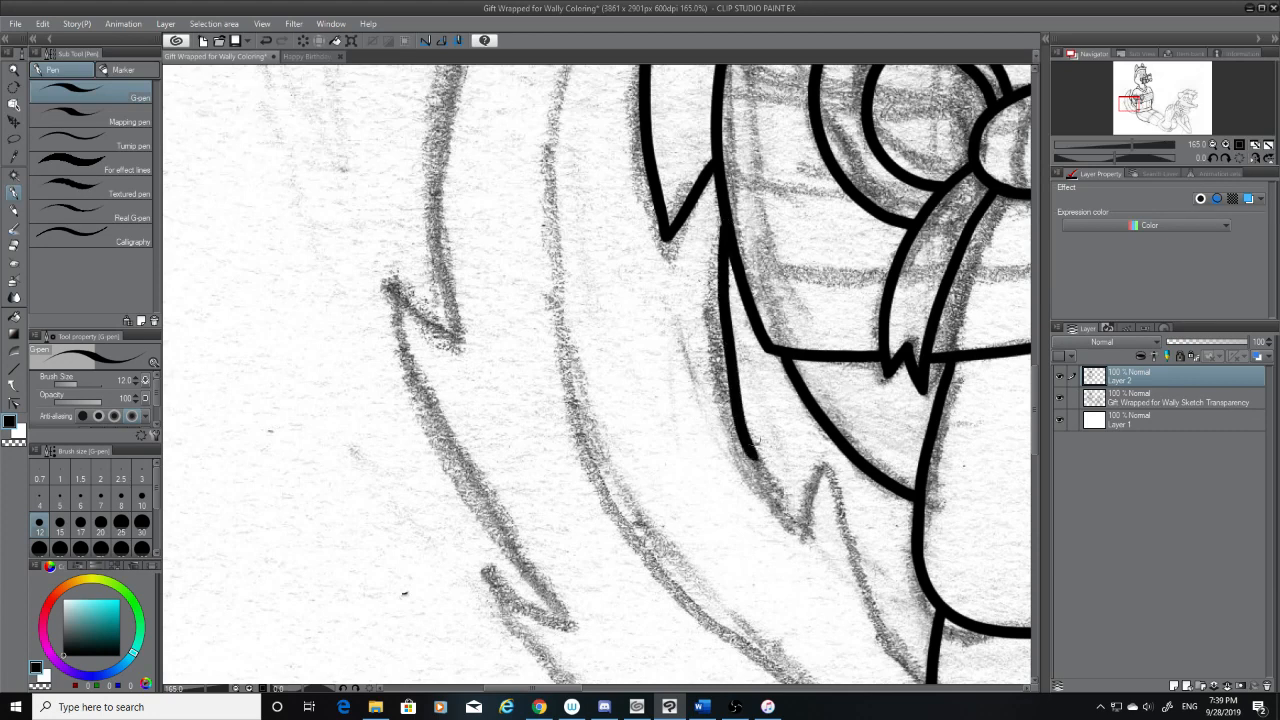
{"action": "key", "text": "ctrl+z"}
{"action": "left_click_drag", "start_coordinate": [727, 228], "coordinate": [792, 510]}
{"action": "key", "text": "ctrl+z"}
{"action": "key", "text": "ctrl+z"}
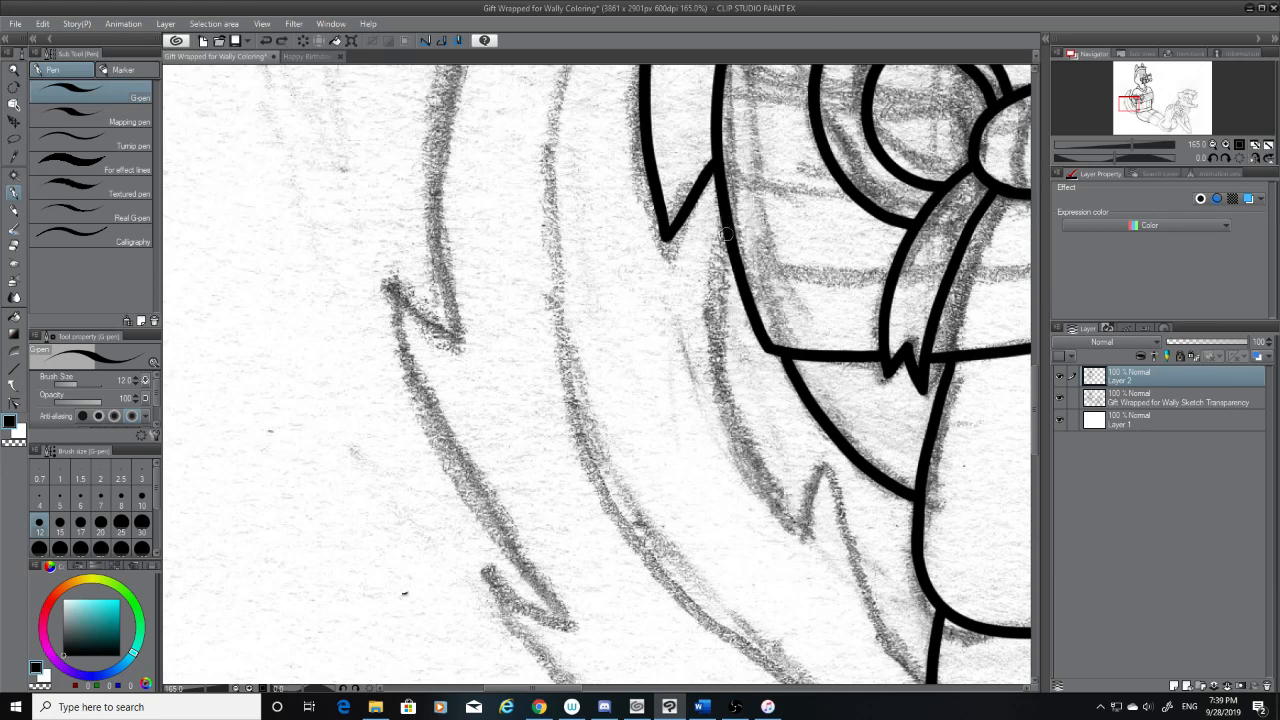
{"action": "mouse_move", "coordinate": [727, 228]}
{"action": "left_mouse_down"}
{"action": "mouse_move", "coordinate": [721, 268]}
{"action": "mouse_move", "coordinate": [790, 522]}
{"action": "left_mouse_up"}
{"action": "key", "text": "ctrl+z"}
{"action": "mouse_move", "coordinate": [727, 230]}
{"action": "left_mouse_down"}
{"action": "mouse_move", "coordinate": [728, 320]}
{"action": "mouse_move", "coordinate": [790, 512]}
{"action": "left_mouse_up"}
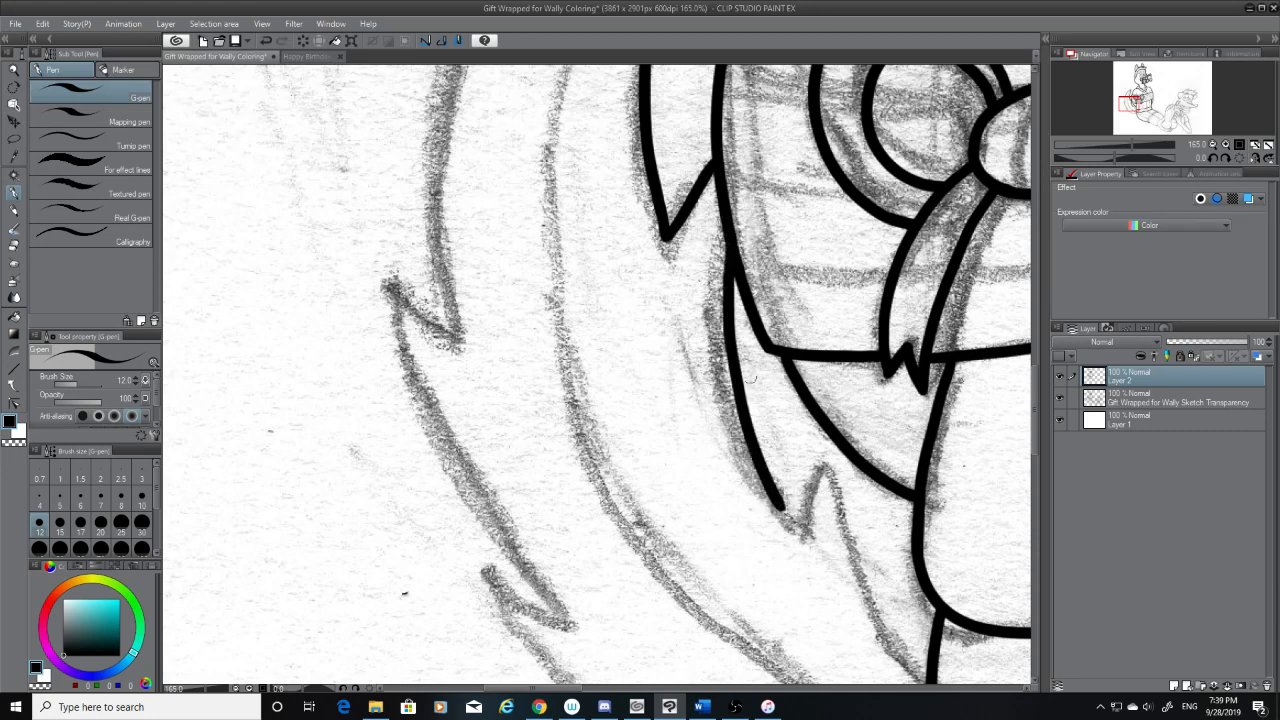
{"action": "key", "text": "ctrl+z"}
{"action": "left_click_drag", "start_coordinate": [727, 228], "coordinate": [780, 544]}
{"action": "key", "text": "ctrl+z"}
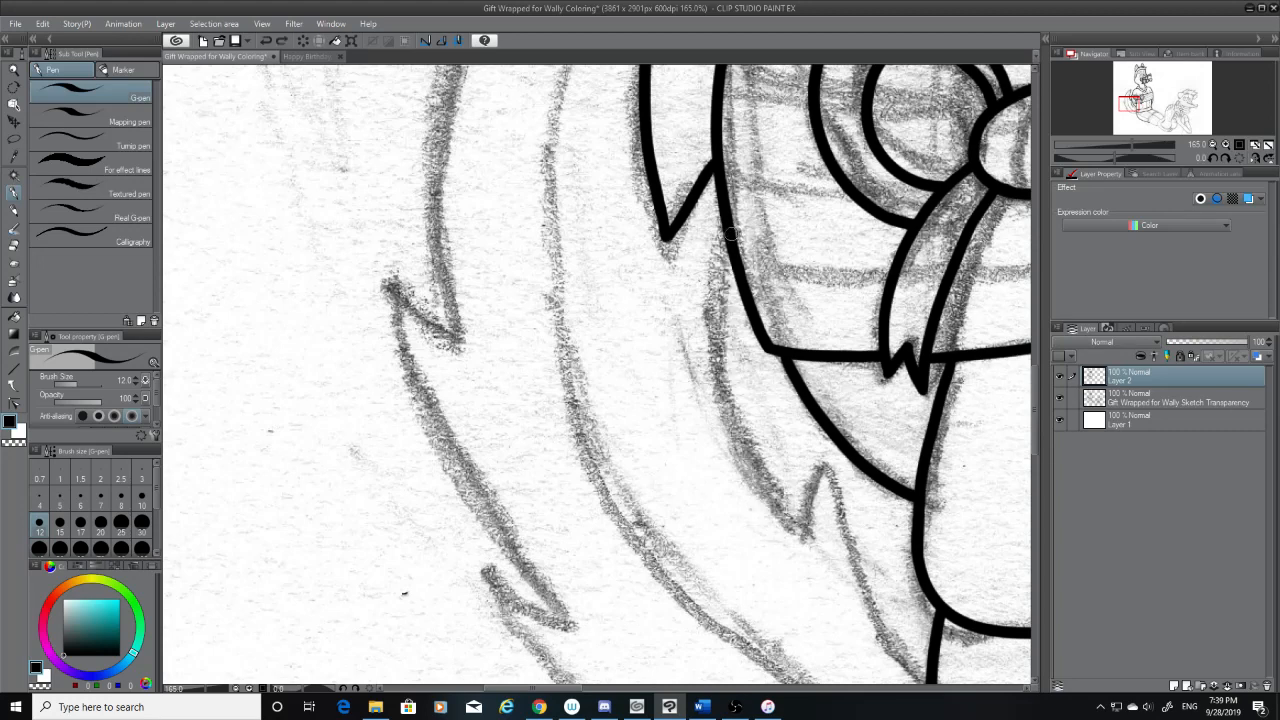
{"action": "mouse_move", "coordinate": [727, 232]}
{"action": "left_mouse_down"}
{"action": "mouse_move", "coordinate": [727, 368]}
{"action": "mouse_move", "coordinate": [790, 530]}
{"action": "left_mouse_up"}
{"action": "key", "text": "ctrl+z"}
{"action": "mouse_move", "coordinate": [727, 236]}
{"action": "left_mouse_down"}
{"action": "mouse_move", "coordinate": [728, 312]}
{"action": "mouse_move", "coordinate": [800, 525]}
{"action": "left_mouse_up"}
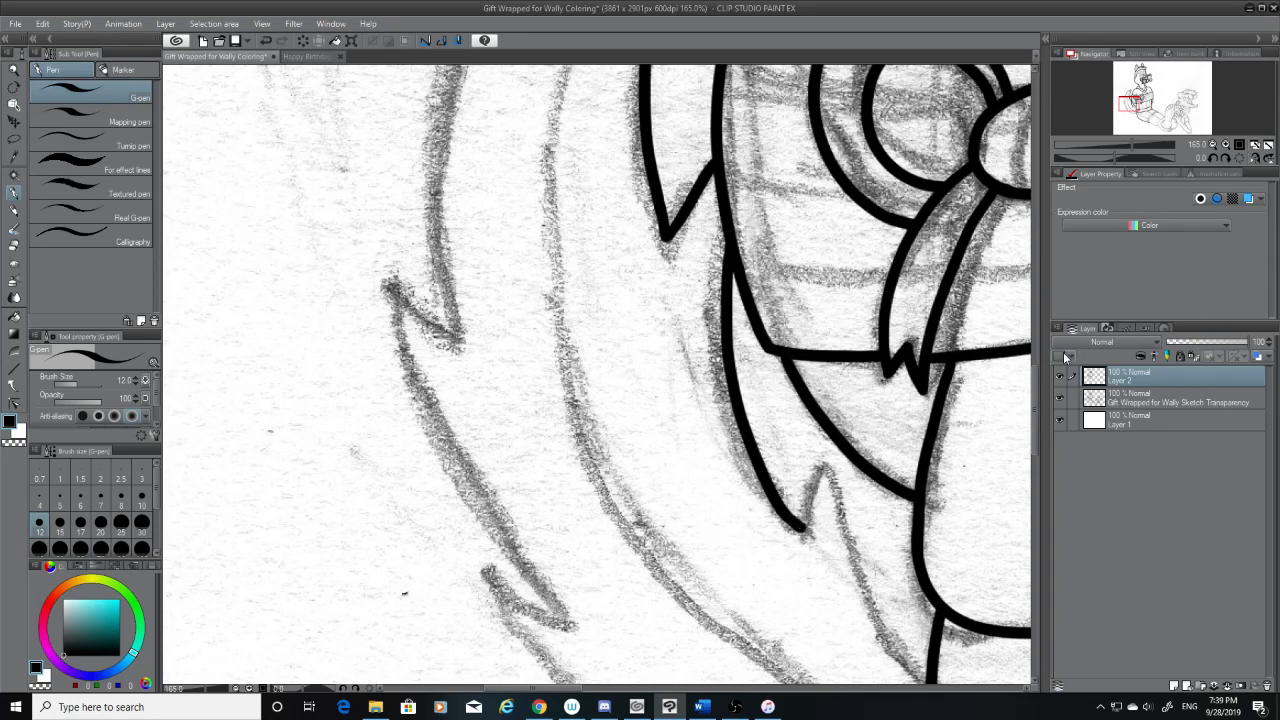
Ink the short stroke rising from the second inner curve's lower end to the peak of the fur notch
{"action": "left_click_drag", "start_coordinate": [1035, 374], "coordinate": [1036, 393]}
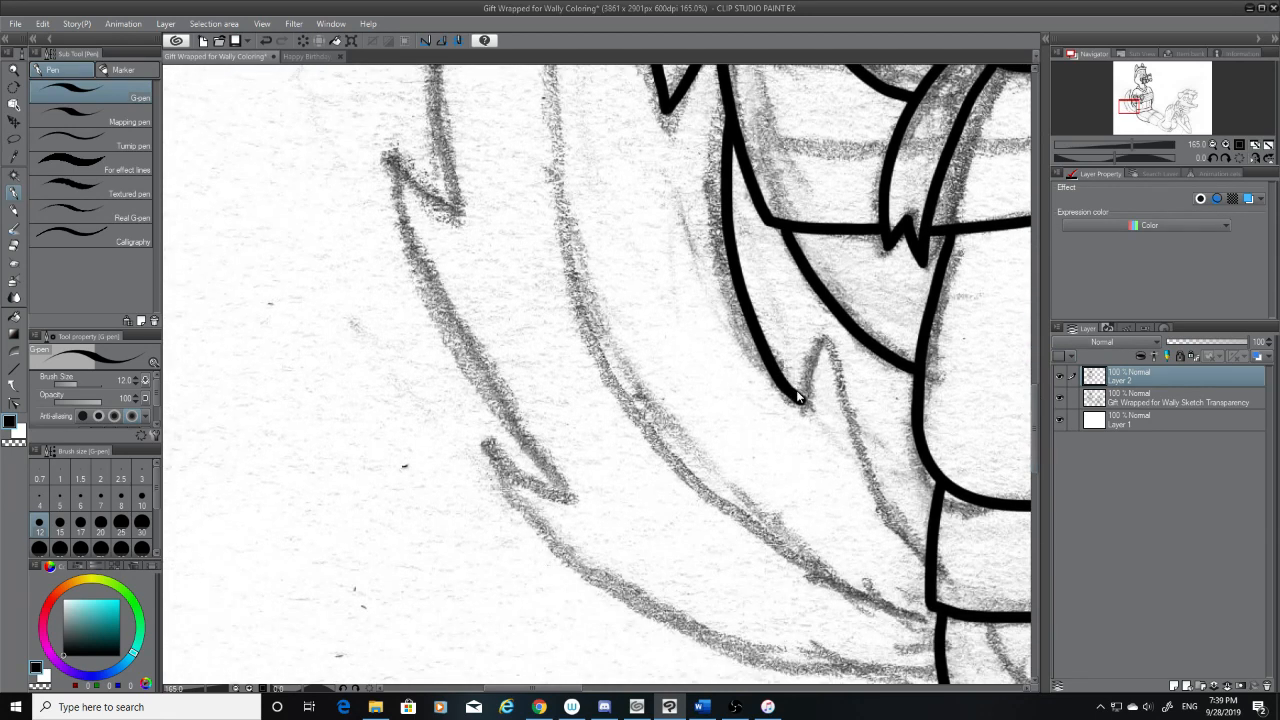
{"action": "key", "text": "ctrl+z"}
{"action": "mouse_move", "coordinate": [787, 388]}
{"action": "left_mouse_down"}
{"action": "mouse_move", "coordinate": [808, 406]}
{"action": "mouse_move", "coordinate": [822, 338]}
{"action": "mouse_move", "coordinate": [916, 564]}
{"action": "left_mouse_up"}
{"action": "key", "text": "ctrl+z"}
{"action": "key", "text": "ctrl+z"}
{"action": "key", "text": "ctrl+z"}
{"action": "key", "text": "ctrl+z"}
{"action": "left_click_drag", "start_coordinate": [822, 340], "coordinate": [928, 552]}
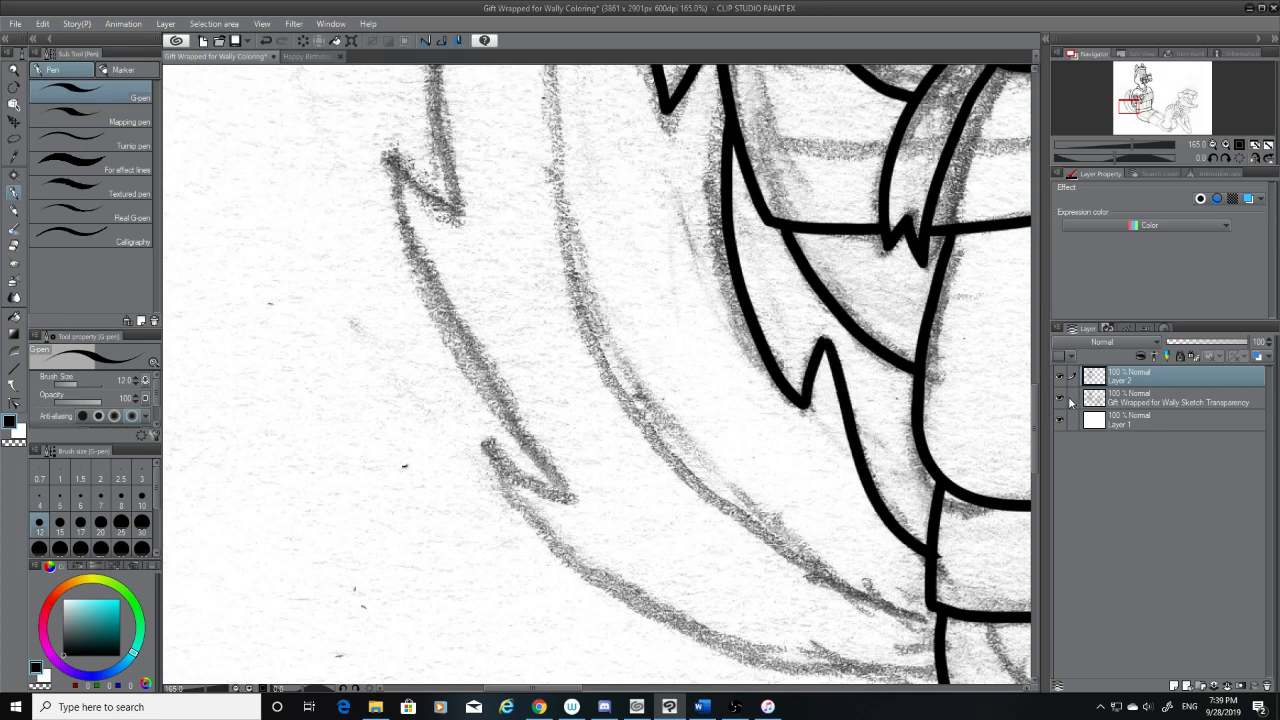
Ink the curve from the fur notch's peak down to the side of the shirt's hem
{"action": "scroll", "coordinate": [1038, 417], "scroll_direction": "down", "scroll_amount": 1}
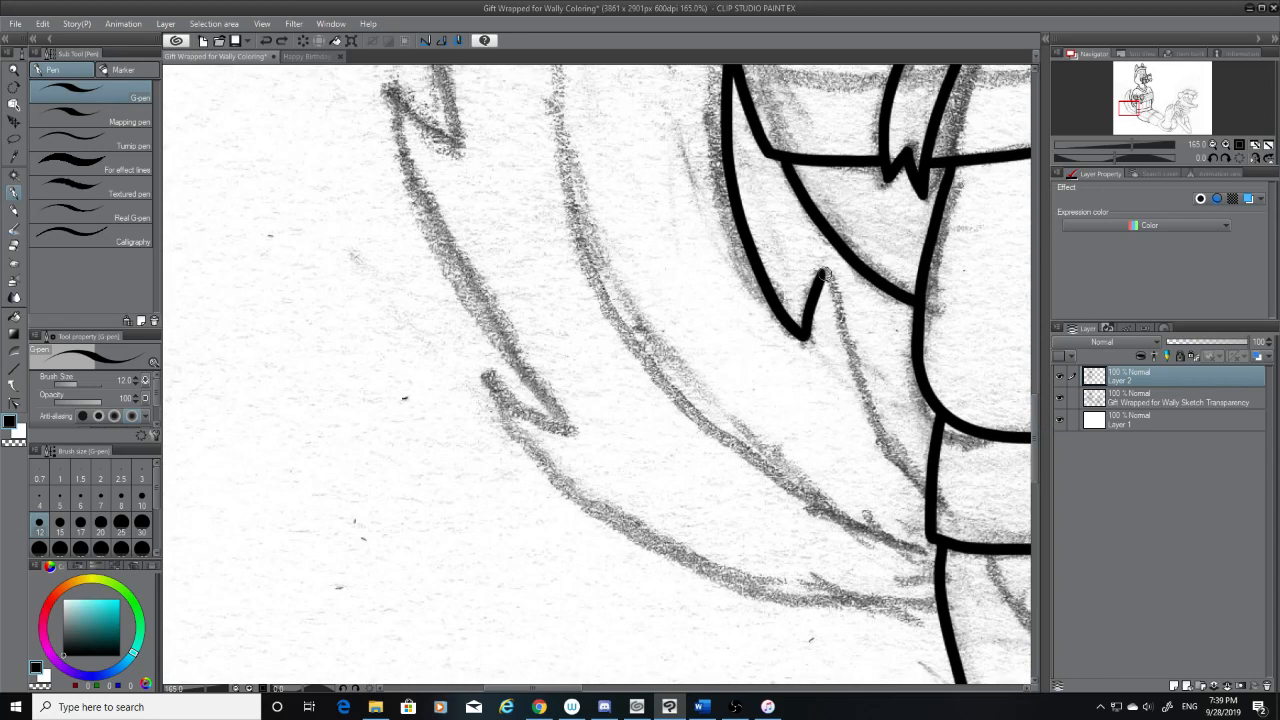
{"action": "mouse_move", "coordinate": [827, 277]}
{"action": "left_mouse_down"}
{"action": "mouse_move", "coordinate": [905, 438]}
{"action": "mouse_move", "coordinate": [924, 476]}
{"action": "left_mouse_up"}
{"action": "key", "text": "ctrl+z"}
{"action": "left_click_drag", "start_coordinate": [826, 272], "coordinate": [928, 486]}
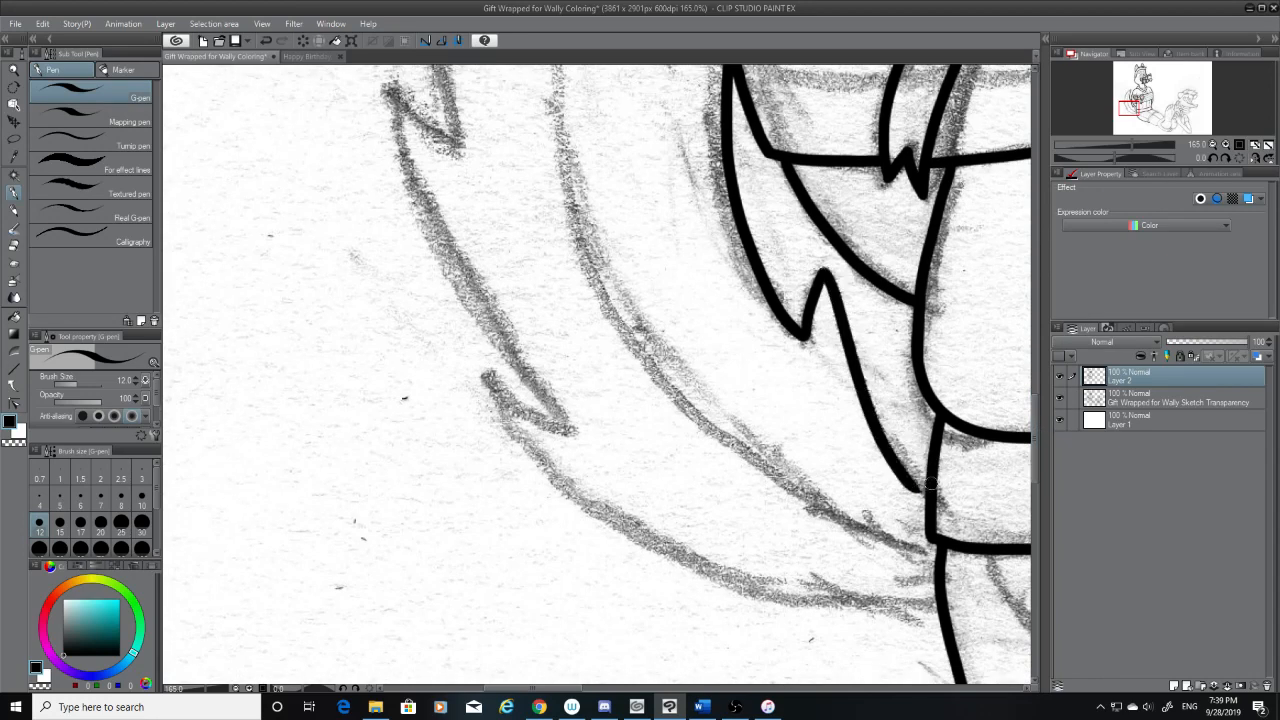
{"action": "key", "text": "ctrl+z"}
{"action": "mouse_move", "coordinate": [826, 270]}
{"action": "left_mouse_down"}
{"action": "mouse_move", "coordinate": [840, 322]}
{"action": "mouse_move", "coordinate": [928, 488]}
{"action": "left_mouse_up"}
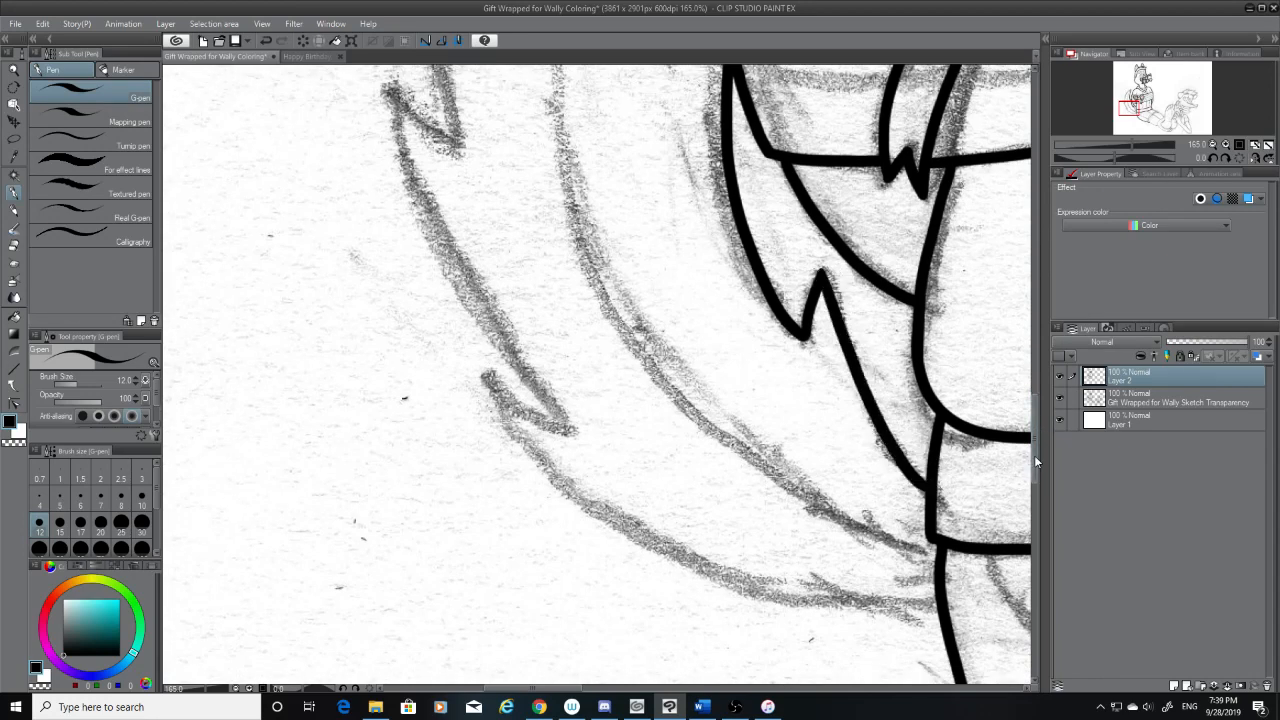
Ink the tail's long lower outer edge along the sketch, meeting the outline just below the shirt's hem
{"action": "mouse_move", "coordinate": [484, 370]}
{"action": "left_mouse_down"}
{"action": "mouse_move", "coordinate": [509, 422]}
{"action": "mouse_move", "coordinate": [885, 634]}
{"action": "mouse_move", "coordinate": [487, 378]}
{"action": "mouse_move", "coordinate": [771, 568]}
{"action": "mouse_move", "coordinate": [896, 586]}
{"action": "mouse_move", "coordinate": [512, 388]}
{"action": "mouse_move", "coordinate": [938, 614]}
{"action": "mouse_move", "coordinate": [524, 458]}
{"action": "mouse_move", "coordinate": [491, 376]}
{"action": "left_mouse_up"}
{"action": "key", "text": "ctrl+z"}
Extend the tail's lower outer edge up to the tip of the lowest outer fur point
{"action": "key", "text": "ctrl+z"}
{"action": "key", "text": "ctrl+z"}
{"action": "key", "text": "ctrl+z"}
{"action": "left_click_drag", "start_coordinate": [530, 460], "coordinate": [486, 374]}
{"action": "key", "text": "ctrl+z"}
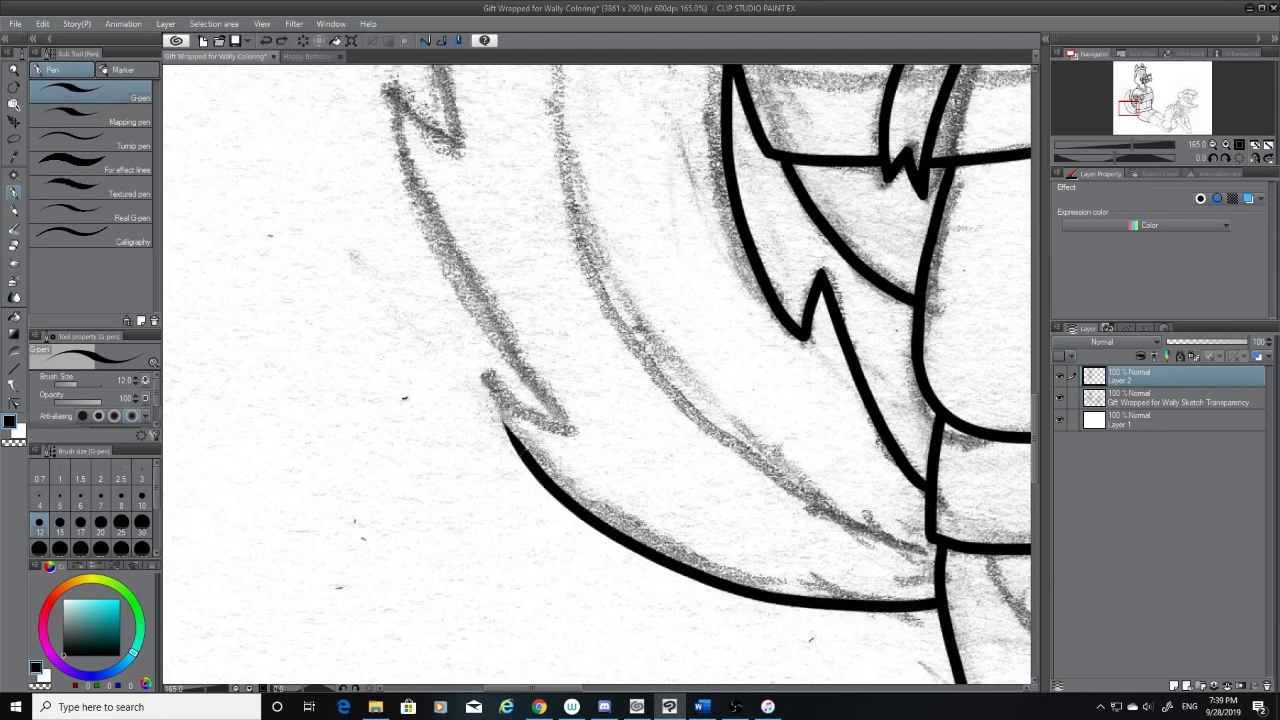
{"action": "left_click_drag", "start_coordinate": [530, 462], "coordinate": [488, 372]}
{"action": "key", "text": "ctrl+z"}
{"action": "left_click_drag", "start_coordinate": [530, 462], "coordinate": [485, 383]}
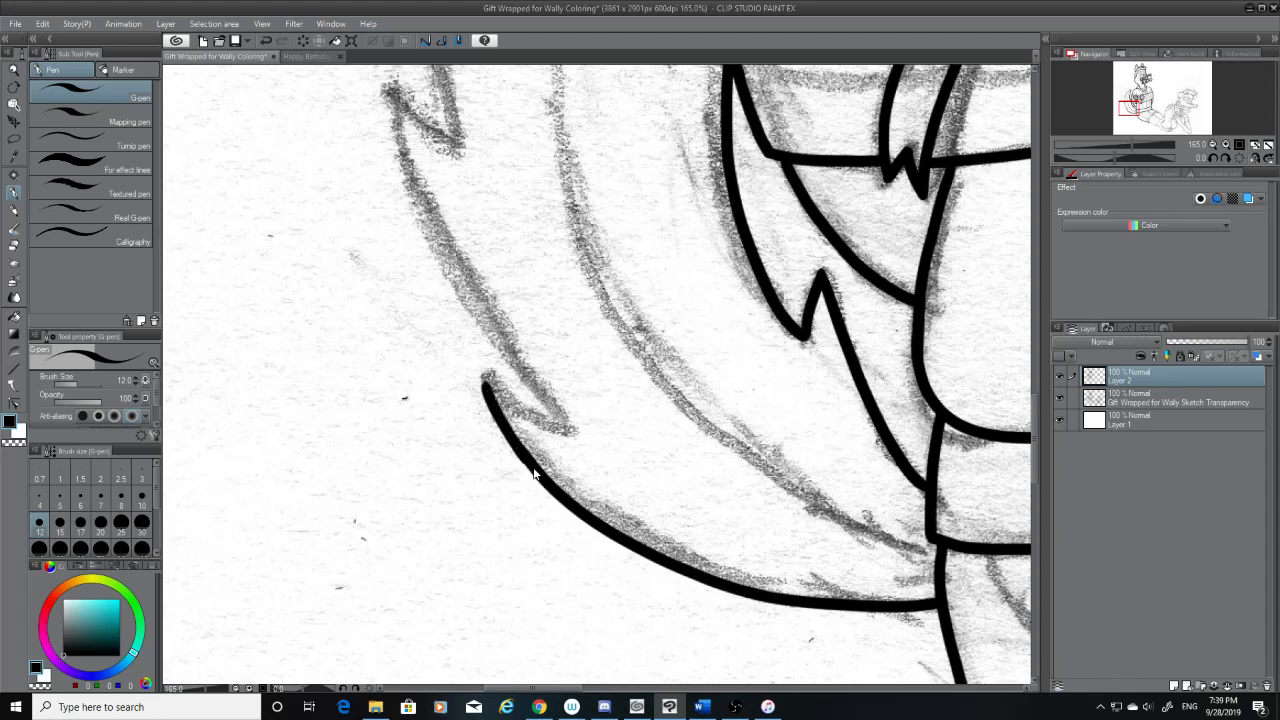
{"action": "key", "text": "ctrl+z"}
{"action": "left_click_drag", "start_coordinate": [534, 473], "coordinate": [484, 372]}
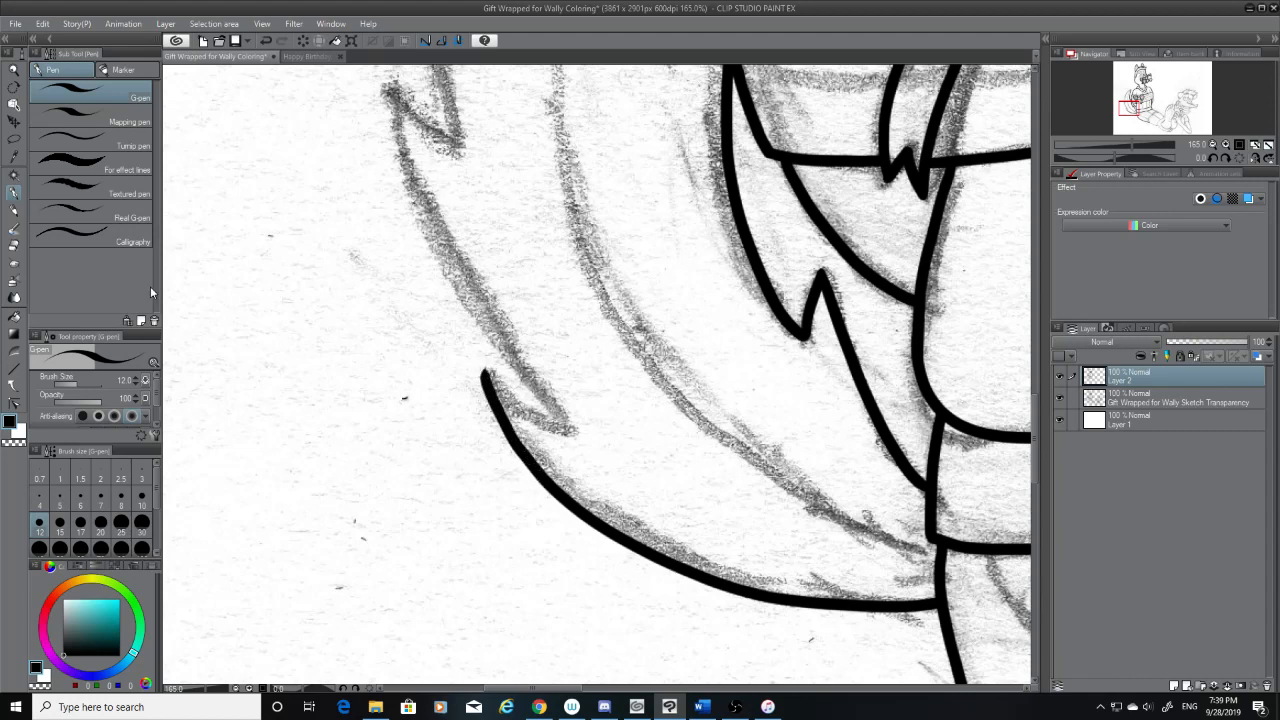
{"action": "left_click", "coordinate": [15, 246]}
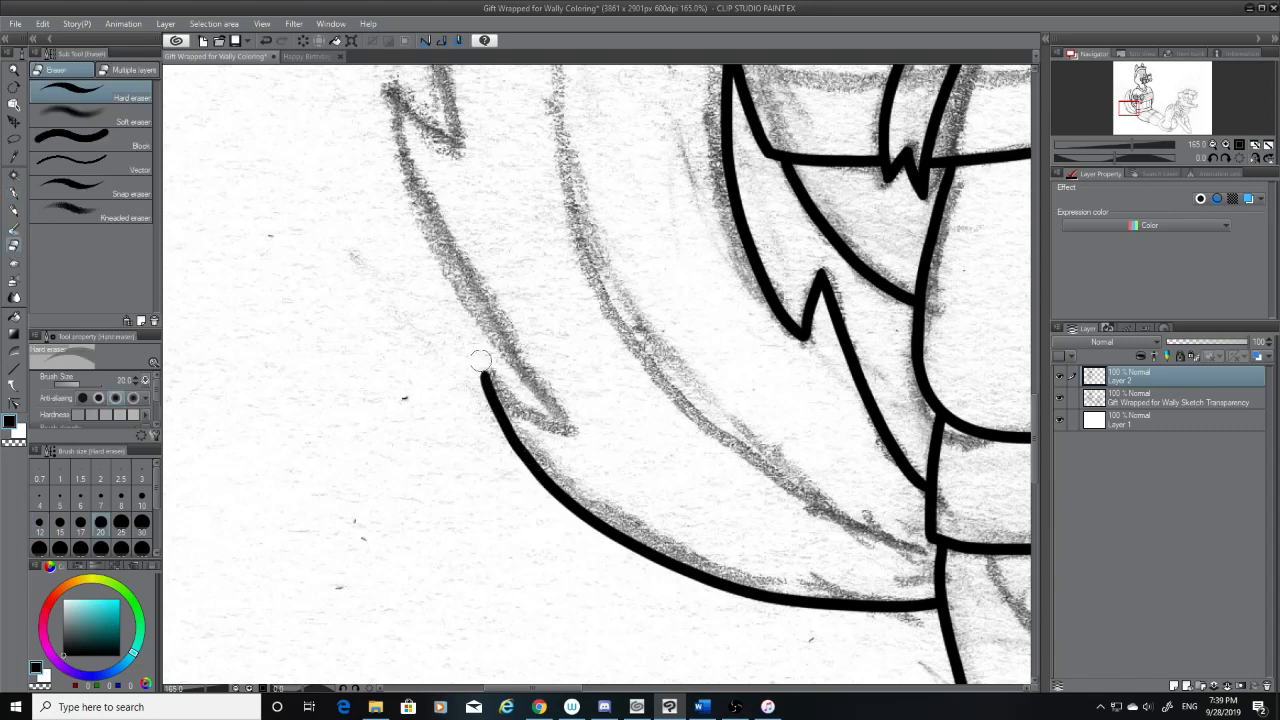
{"action": "left_click", "coordinate": [14, 192]}
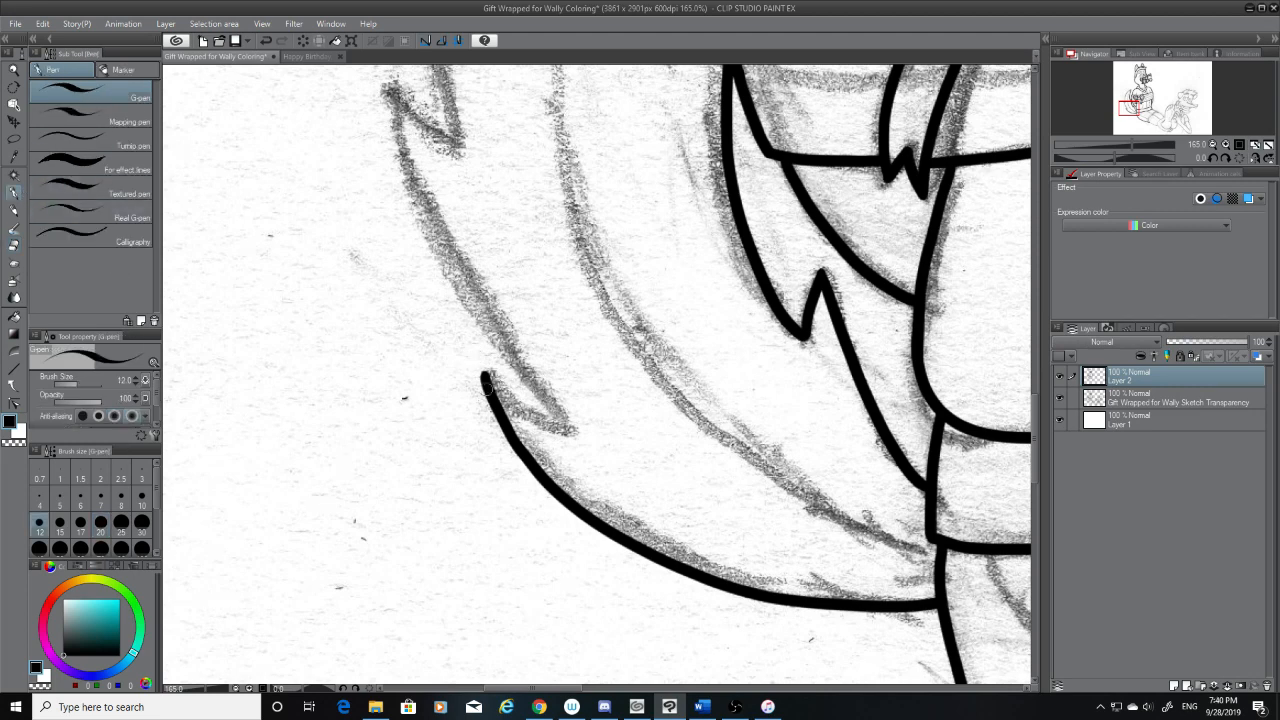
Ink the short curved notch from the lowest outer fur tip inward to the end of the sketched spike
{"action": "left_click_drag", "start_coordinate": [484, 374], "coordinate": [571, 430]}
{"action": "key", "text": "ctrl+z"}
{"action": "key", "text": "ctrl+z"}
{"action": "left_click_drag", "start_coordinate": [484, 368], "coordinate": [574, 428]}
{"action": "key", "text": "ctrl+z"}
{"action": "left_click_drag", "start_coordinate": [484, 372], "coordinate": [568, 427]}
{"action": "key", "text": "ctrl+z"}
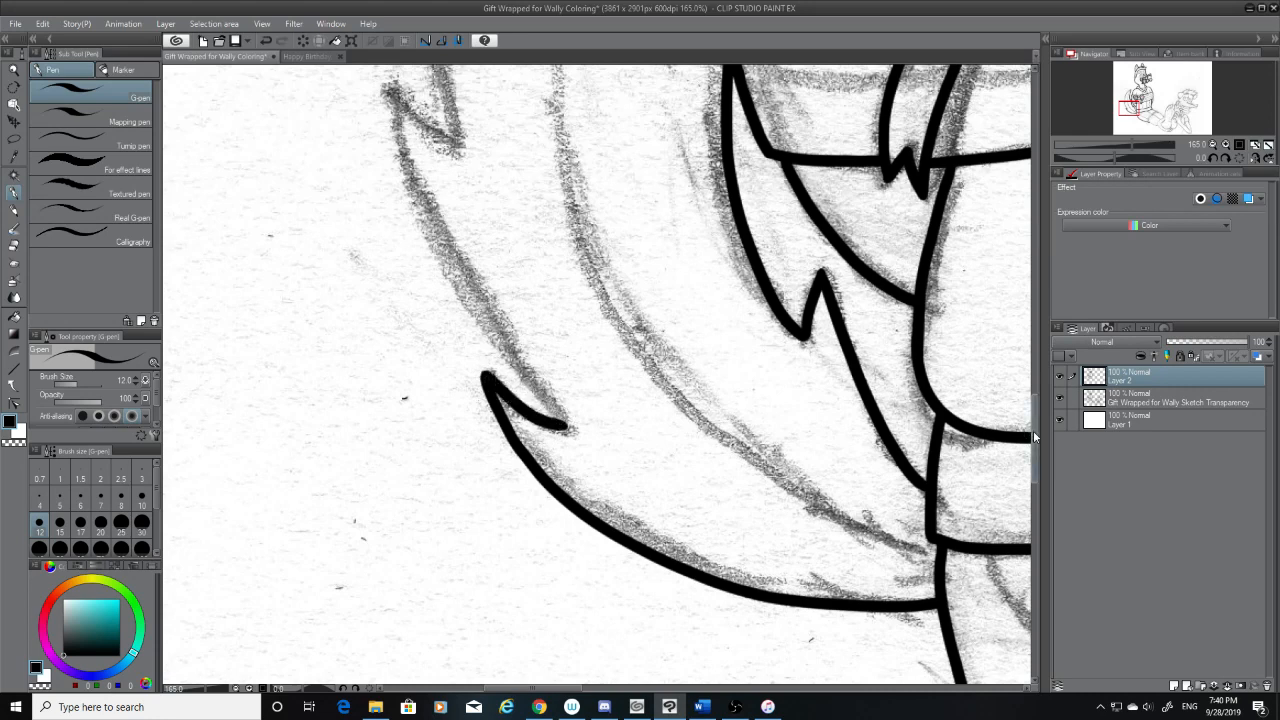
Ink the tail's outer edge from the upper fur tip down to the inner end of the lower notch
{"action": "scroll", "coordinate": [1025, 425], "scroll_direction": "up", "scroll_amount": 5}
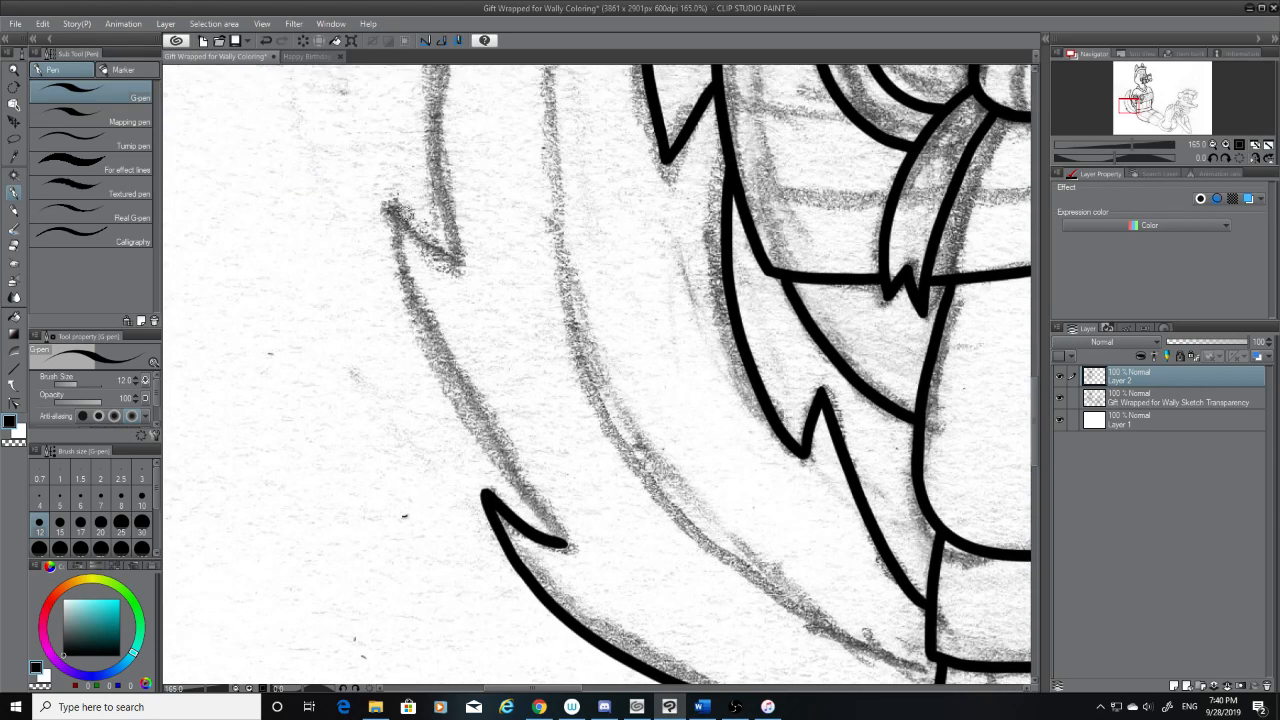
{"action": "left_click_drag", "start_coordinate": [392, 206], "coordinate": [596, 550]}
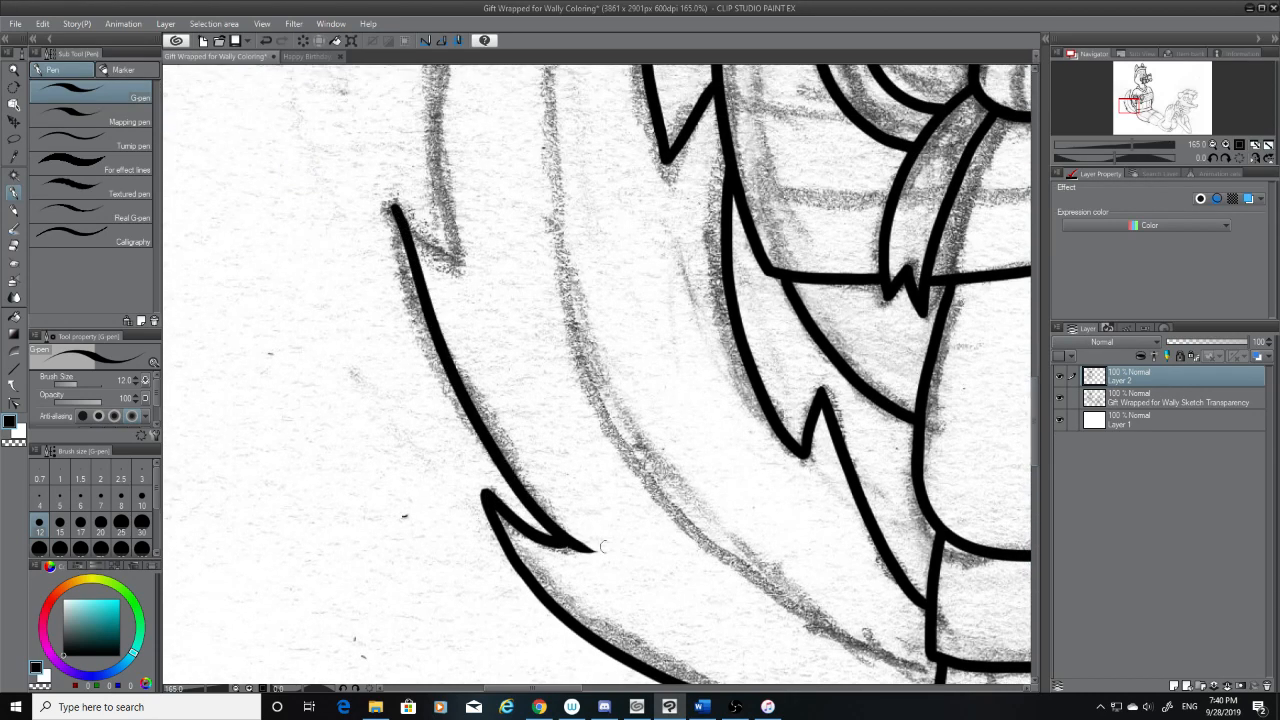
{"action": "left_click", "coordinate": [13, 245]}
{"action": "key", "text": "ctrl+z"}
{"action": "left_click", "coordinate": [14, 192]}
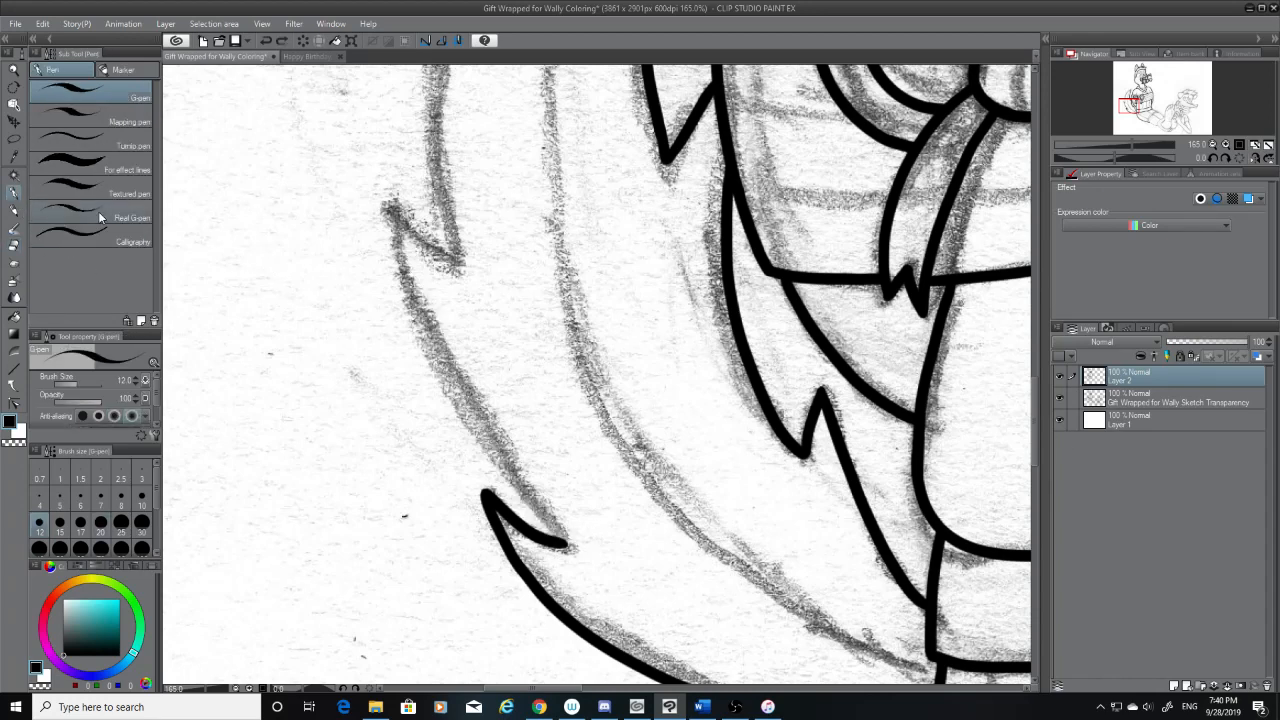
{"action": "left_click_drag", "start_coordinate": [392, 216], "coordinate": [592, 548]}
{"action": "key", "text": "ctrl+z"}
{"action": "mouse_move", "coordinate": [390, 210]}
{"action": "left_mouse_down"}
{"action": "mouse_move", "coordinate": [428, 320]}
{"action": "mouse_move", "coordinate": [590, 550]}
{"action": "left_mouse_up"}
{"action": "key", "text": "ctrl+z"}
{"action": "mouse_move", "coordinate": [390, 205]}
{"action": "left_mouse_down"}
{"action": "mouse_move", "coordinate": [430, 310]}
{"action": "mouse_move", "coordinate": [588, 550]}
{"action": "left_mouse_up"}
{"action": "key", "text": "ctrl+z"}
{"action": "mouse_move", "coordinate": [388, 205]}
{"action": "left_mouse_down"}
{"action": "mouse_move", "coordinate": [411, 290]}
{"action": "mouse_move", "coordinate": [576, 548]}
{"action": "left_mouse_up"}
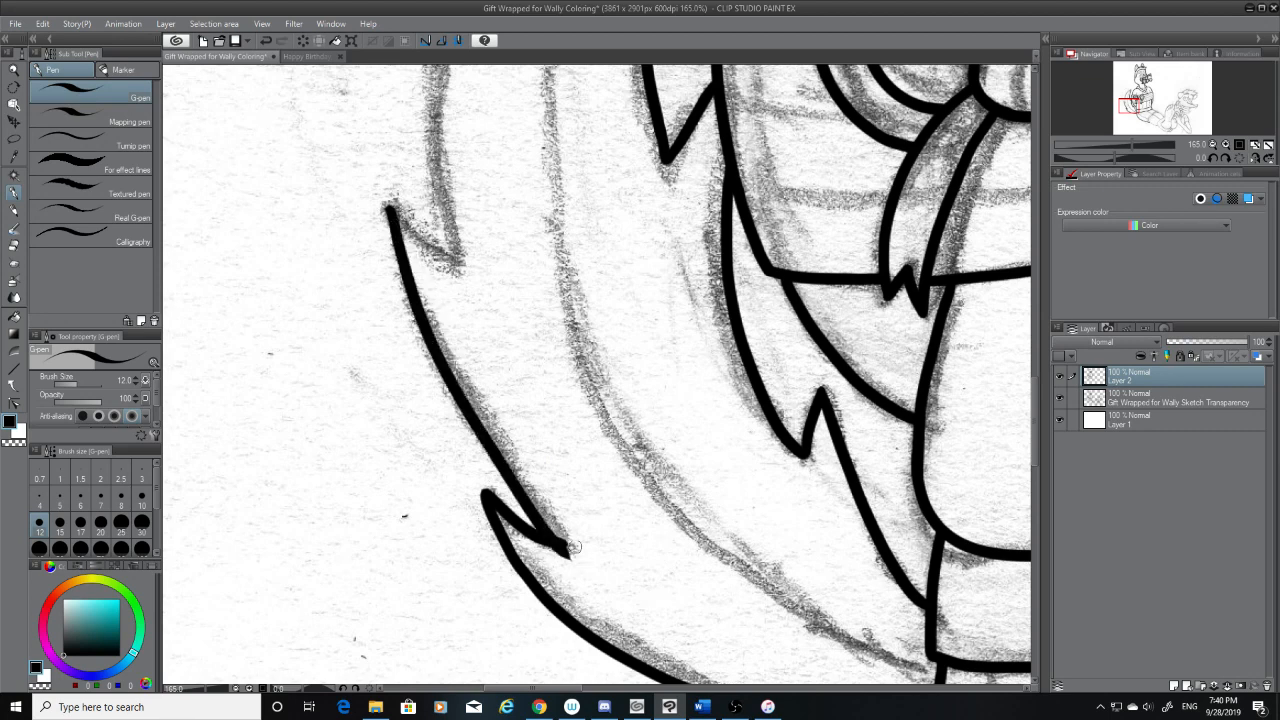
Redraw the tail's outer edge from the upper fur tip to the lower notch and erase the stray ink at the notch's inner point
{"action": "key", "text": "ctrl+z"}
{"action": "mouse_move", "coordinate": [390, 207]}
{"action": "left_mouse_down"}
{"action": "mouse_move", "coordinate": [482, 428]}
{"action": "mouse_move", "coordinate": [582, 539]}
{"action": "left_mouse_up"}
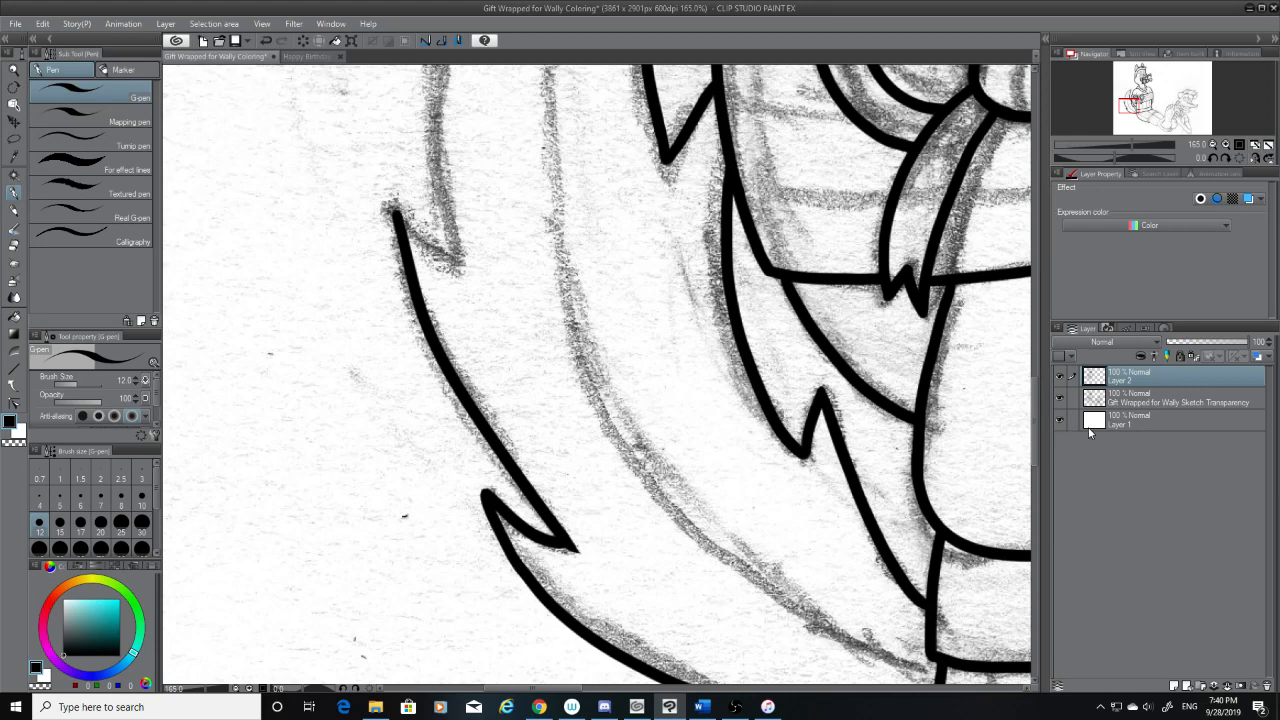
{"action": "left_click", "coordinate": [1061, 397]}
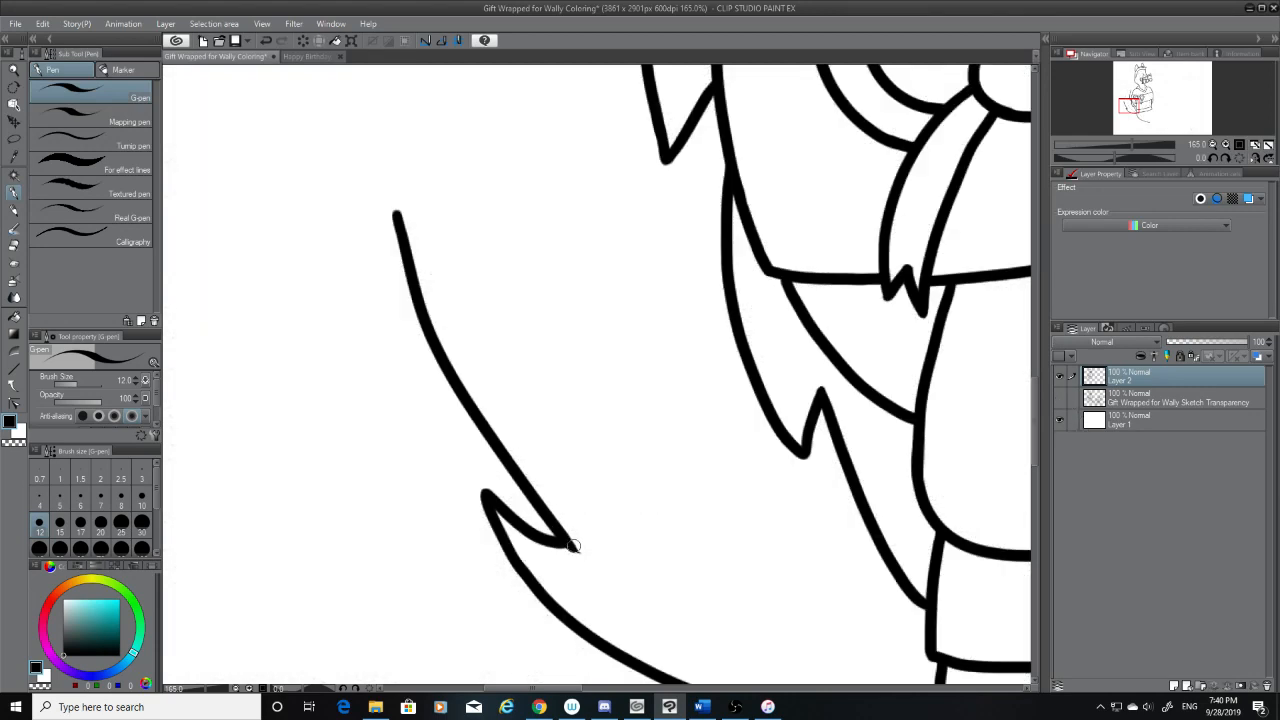
{"action": "left_click_drag", "start_coordinate": [550, 538], "coordinate": [564, 543]}
{"action": "key", "text": "ctrl+z"}
{"action": "key", "text": "ctrl+z"}
{"action": "key", "text": "ctrl+z"}
{"action": "left_click", "coordinate": [14, 248]}
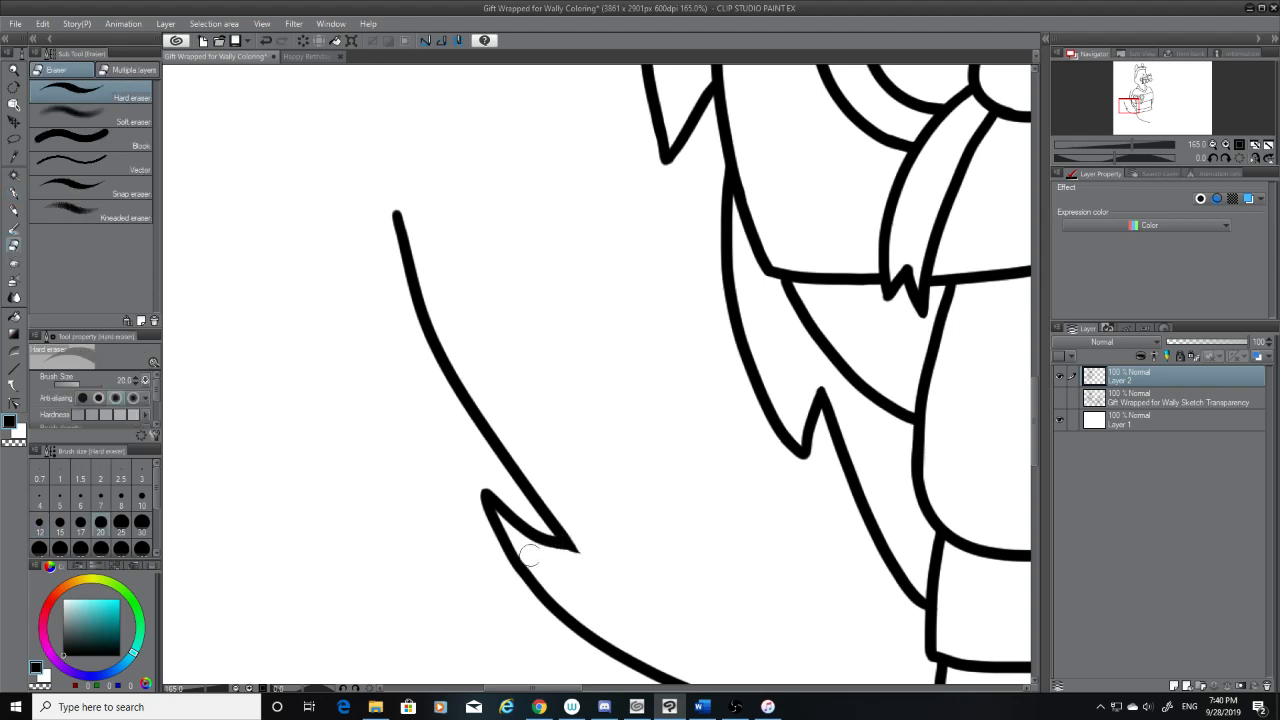
{"action": "left_click_drag", "start_coordinate": [589, 560], "coordinate": [566, 560]}
Bring back the sketch layer and ink the short notch from the upper outer fur tip inward to the end of the sketched spike
{"action": "left_click_drag", "start_coordinate": [1036, 419], "coordinate": [1036, 380]}
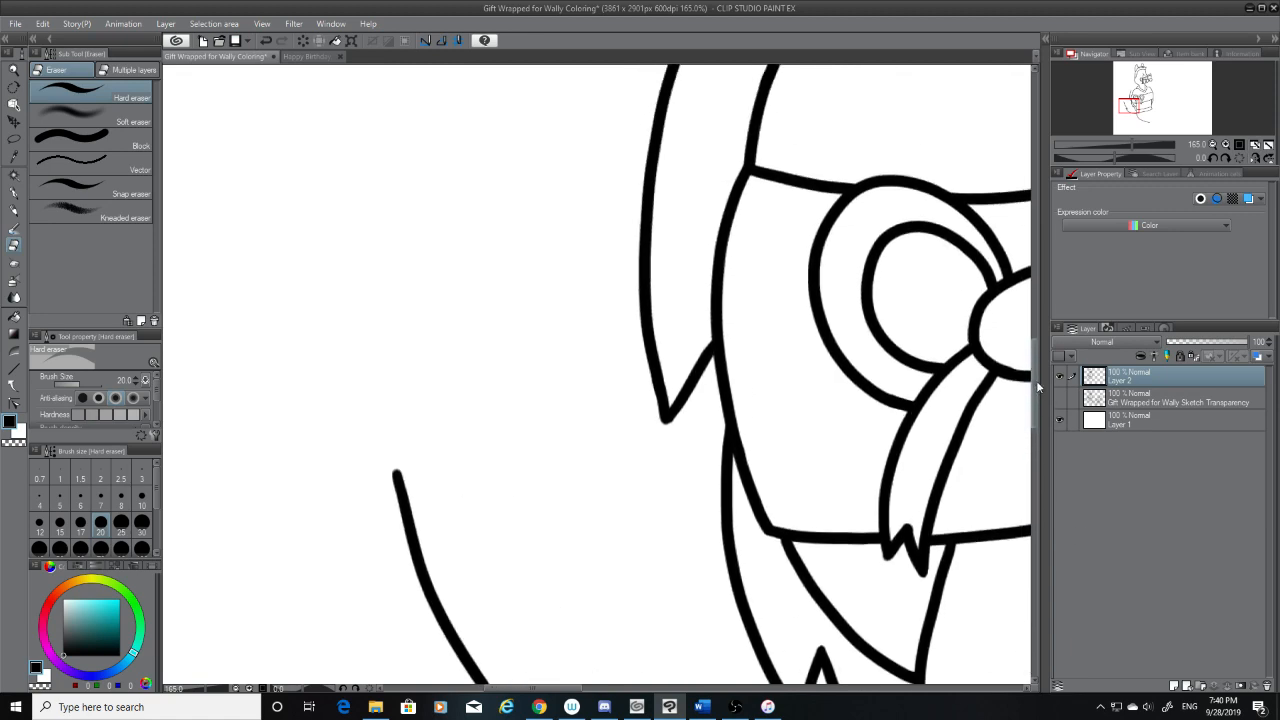
{"action": "left_click", "coordinate": [1060, 397]}
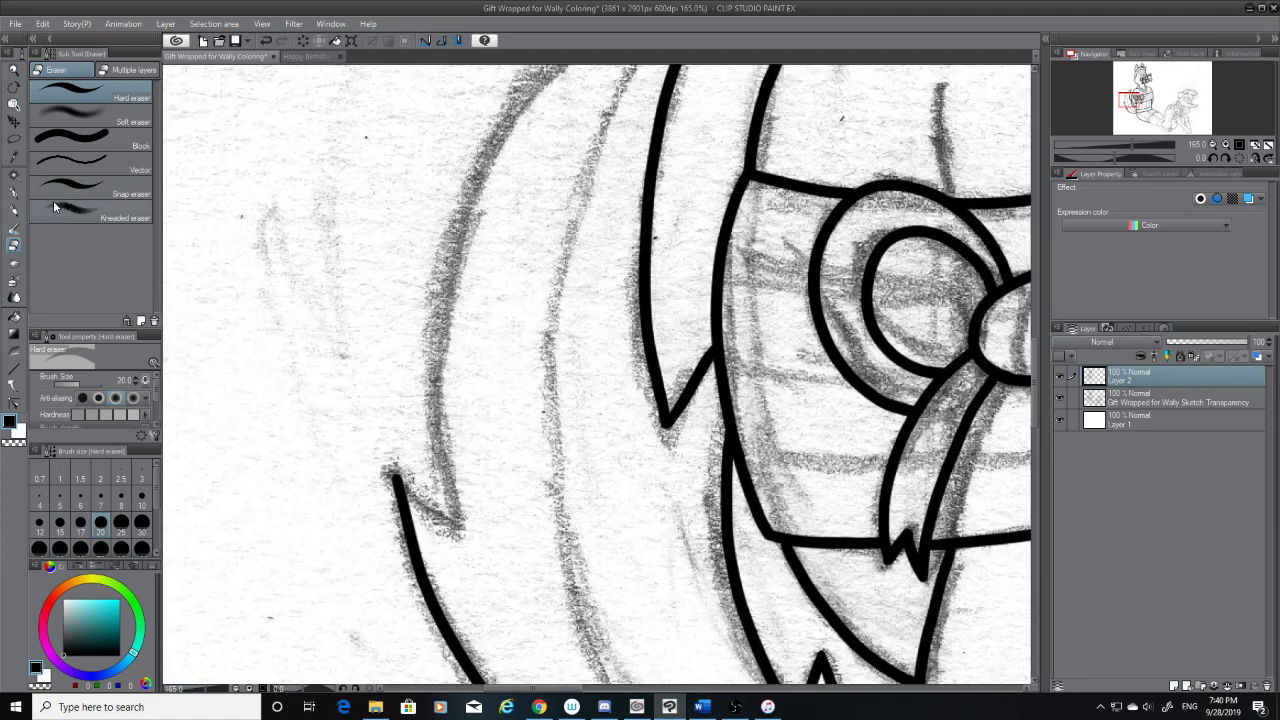
{"action": "left_click", "coordinate": [14, 192]}
{"action": "left_click_drag", "start_coordinate": [395, 477], "coordinate": [455, 538]}
{"action": "key", "text": "ctrl+z"}
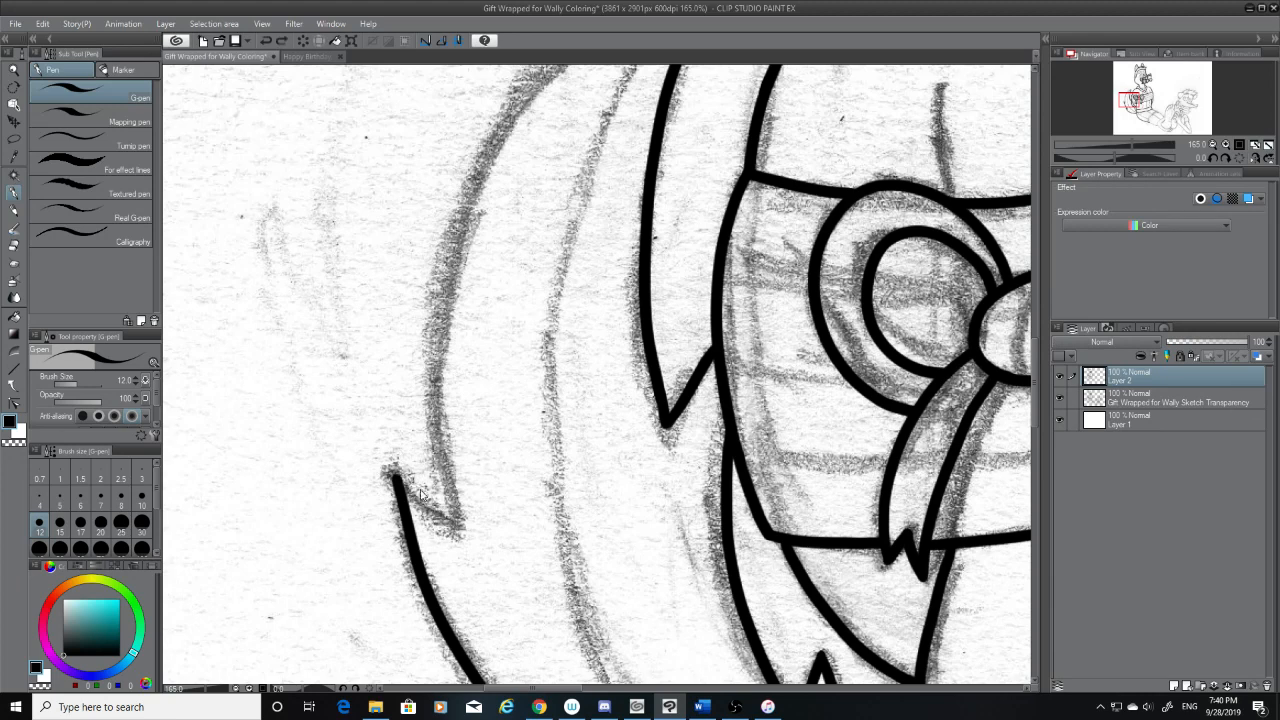
{"action": "left_click_drag", "start_coordinate": [396, 477], "coordinate": [455, 525]}
{"action": "key", "text": "ctrl+z"}
{"action": "left_click_drag", "start_coordinate": [395, 476], "coordinate": [463, 538]}
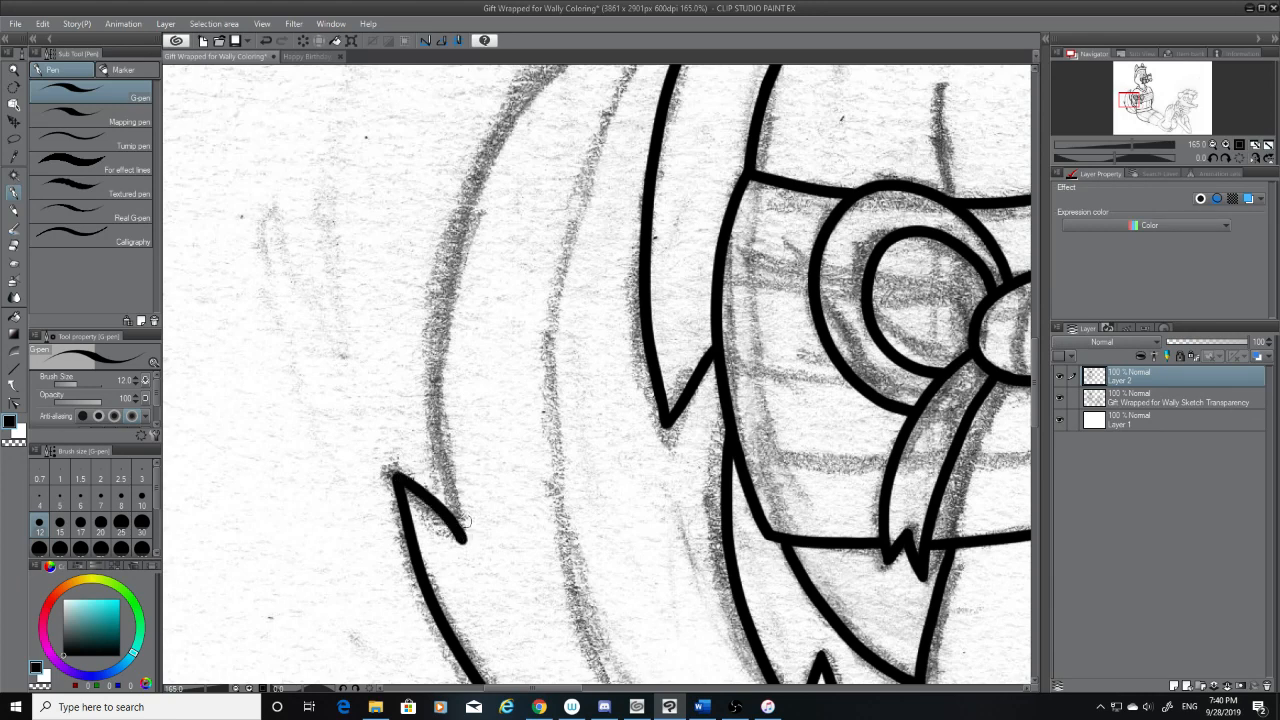
Ink the tail's upper outer edge in one smooth curve from the pointed top tip down along the sketch to just above the upper notch
{"action": "left_click_drag", "start_coordinate": [1036, 424], "coordinate": [1036, 412]}
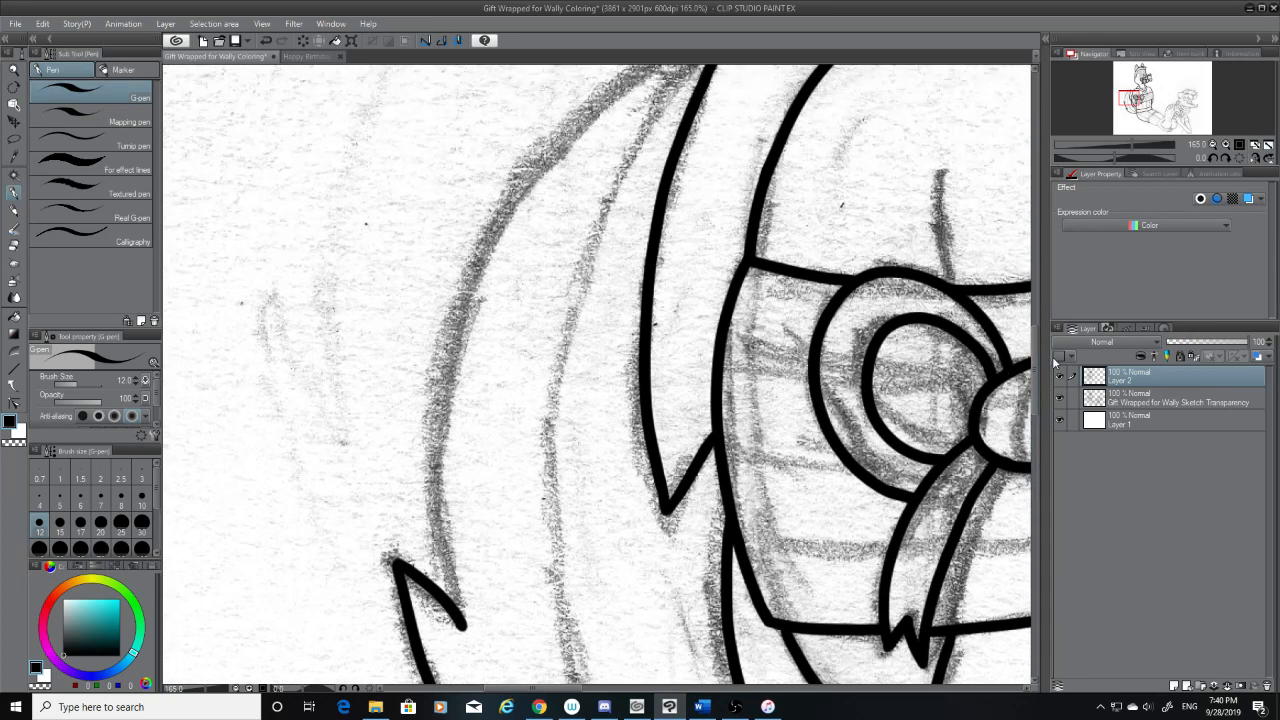
{"action": "left_click_drag", "start_coordinate": [1035, 361], "coordinate": [1035, 337]}
{"action": "mouse_move", "coordinate": [717, 216]}
{"action": "left_mouse_down"}
{"action": "mouse_move", "coordinate": [572, 298]}
{"action": "mouse_move", "coordinate": [456, 542]}
{"action": "left_mouse_up"}
{"action": "key", "text": "ctrl+z"}
{"action": "left_click_drag", "start_coordinate": [717, 214], "coordinate": [442, 604]}
{"action": "key", "text": "ctrl+z"}
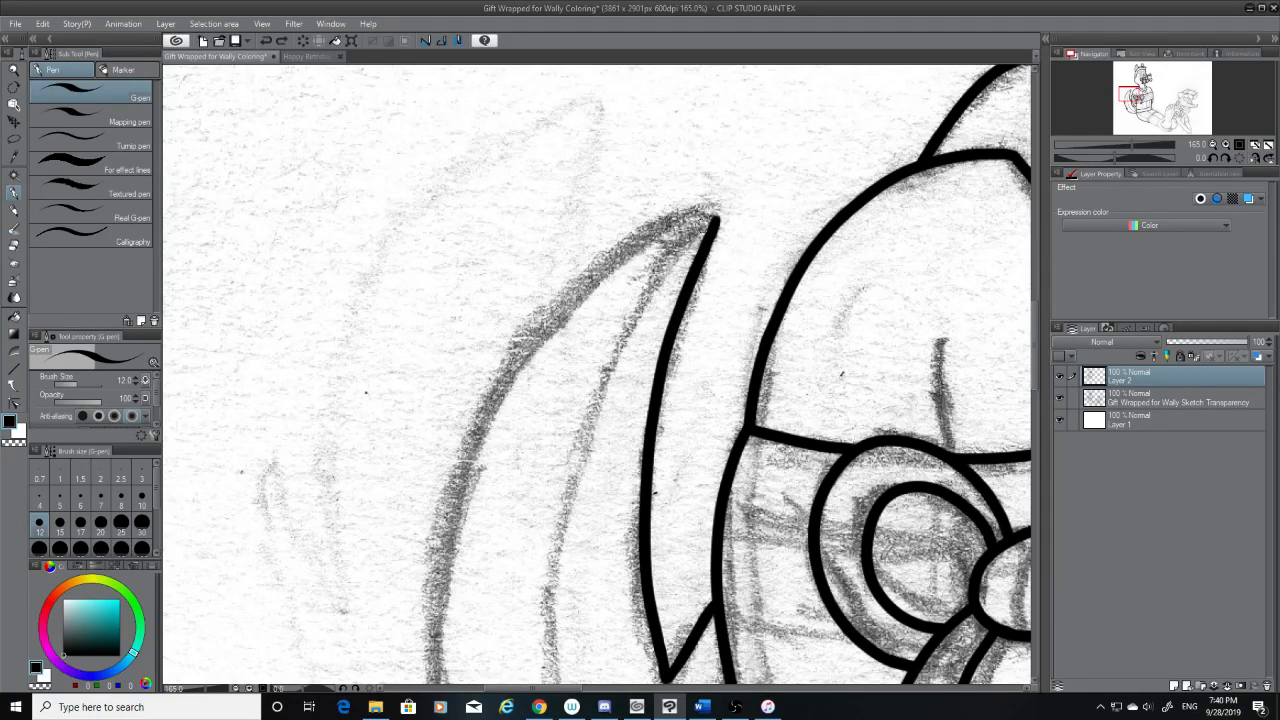
{"action": "mouse_move", "coordinate": [717, 213]}
{"action": "left_mouse_down"}
{"action": "mouse_move", "coordinate": [596, 264]}
{"action": "mouse_move", "coordinate": [450, 650]}
{"action": "left_mouse_up"}
{"action": "key", "text": "ctrl+z"}
{"action": "mouse_move", "coordinate": [716, 216]}
{"action": "left_mouse_down"}
{"action": "mouse_move", "coordinate": [457, 557]}
{"action": "mouse_move", "coordinate": [440, 650]}
{"action": "left_mouse_up"}
{"action": "key", "text": "ctrl+z"}
{"action": "mouse_move", "coordinate": [717, 214]}
{"action": "left_mouse_down"}
{"action": "mouse_move", "coordinate": [618, 255]}
{"action": "mouse_move", "coordinate": [458, 620]}
{"action": "mouse_move", "coordinate": [708, 218]}
{"action": "mouse_move", "coordinate": [446, 670]}
{"action": "left_mouse_up"}
{"action": "key", "text": "ctrl+z"}
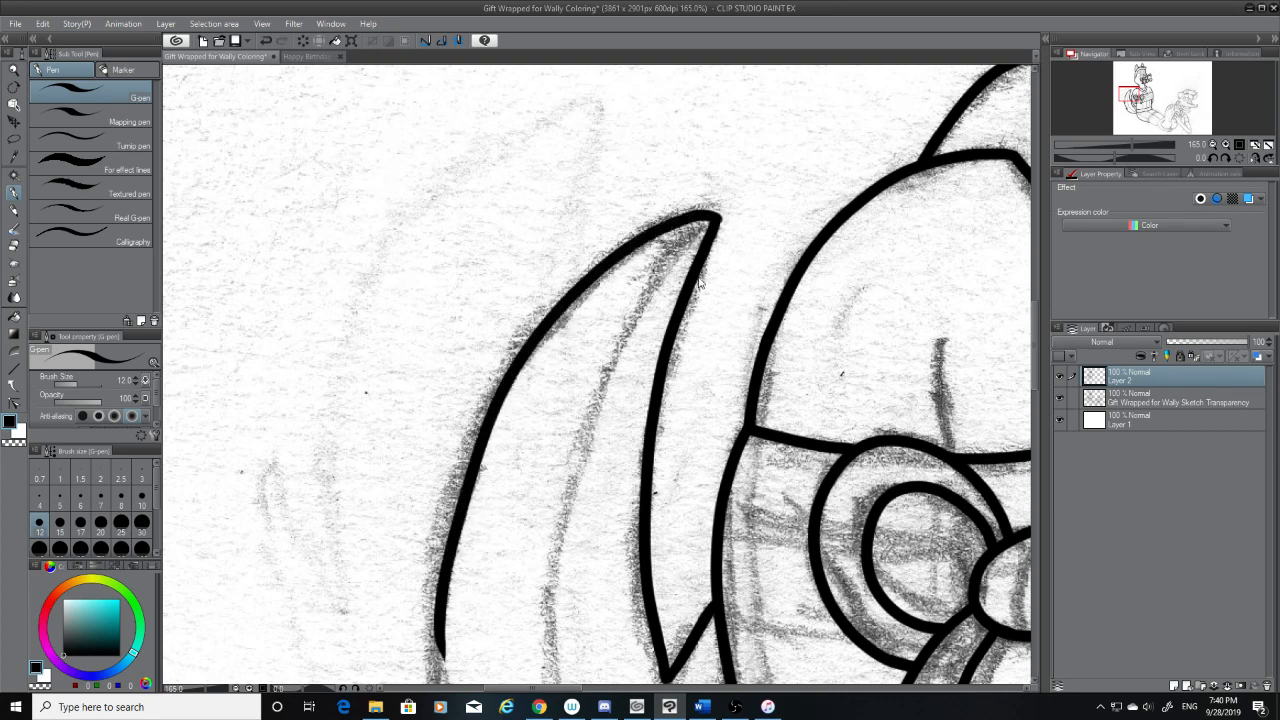
{"action": "key", "text": "ctrl+z"}
{"action": "left_click_drag", "start_coordinate": [716, 216], "coordinate": [440, 662]}
{"action": "key", "text": "ctrl+z"}
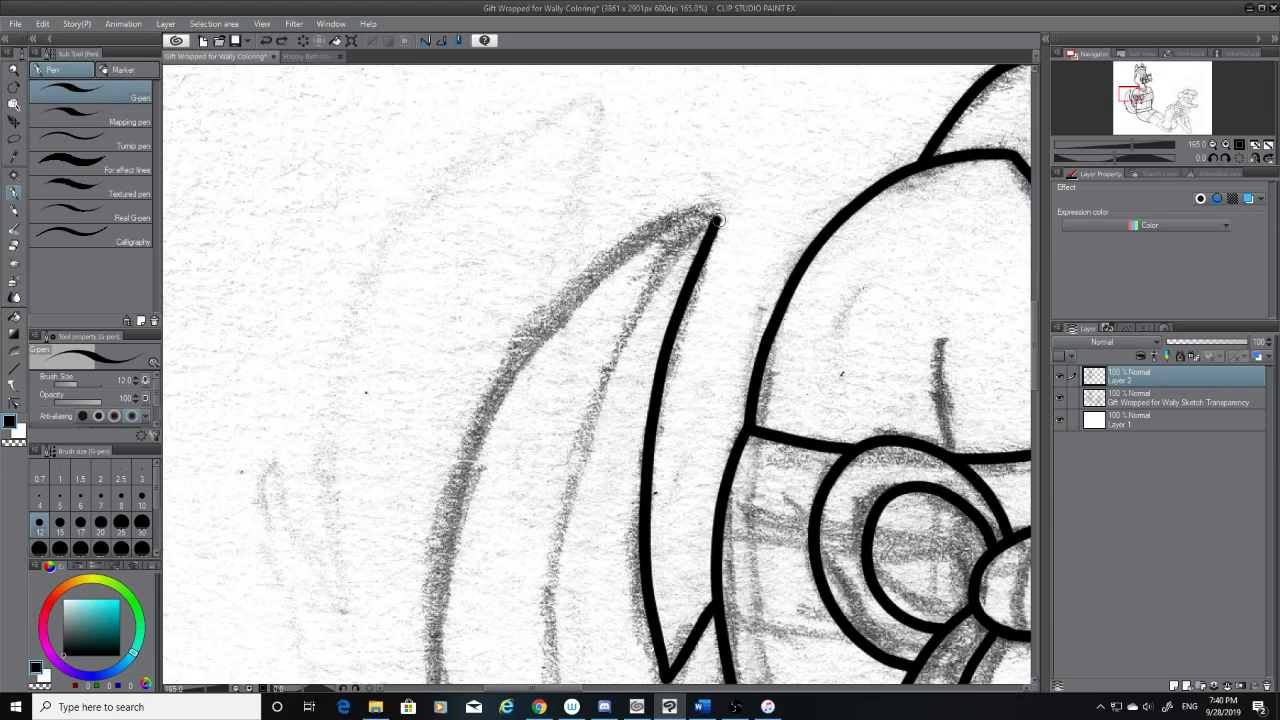
{"action": "left_click_drag", "start_coordinate": [716, 218], "coordinate": [456, 578]}
{"action": "key", "text": "ctrl+z"}
{"action": "left_click_drag", "start_coordinate": [714, 218], "coordinate": [432, 660]}
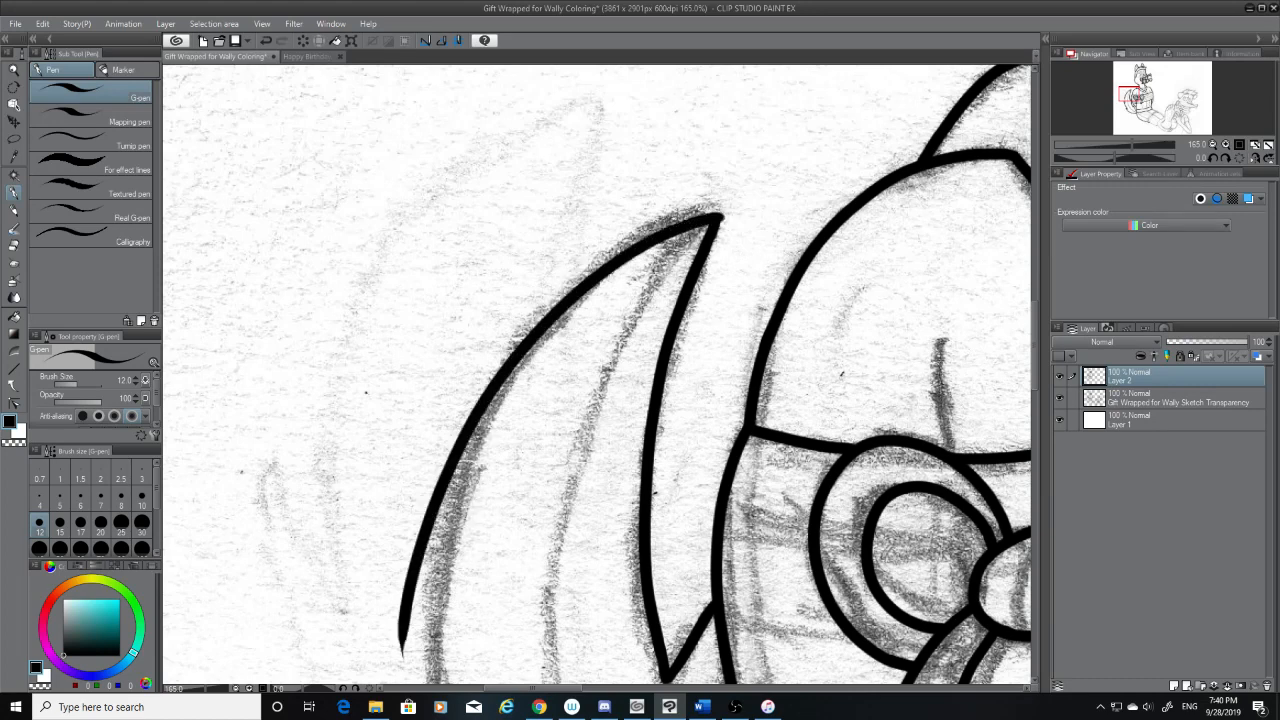
{"action": "key", "text": "ctrl+z"}
{"action": "mouse_move", "coordinate": [716, 216]}
{"action": "left_mouse_down"}
{"action": "mouse_move", "coordinate": [600, 300]}
{"action": "mouse_move", "coordinate": [446, 678]}
{"action": "left_mouse_up"}
{"action": "key", "text": "ctrl+z"}
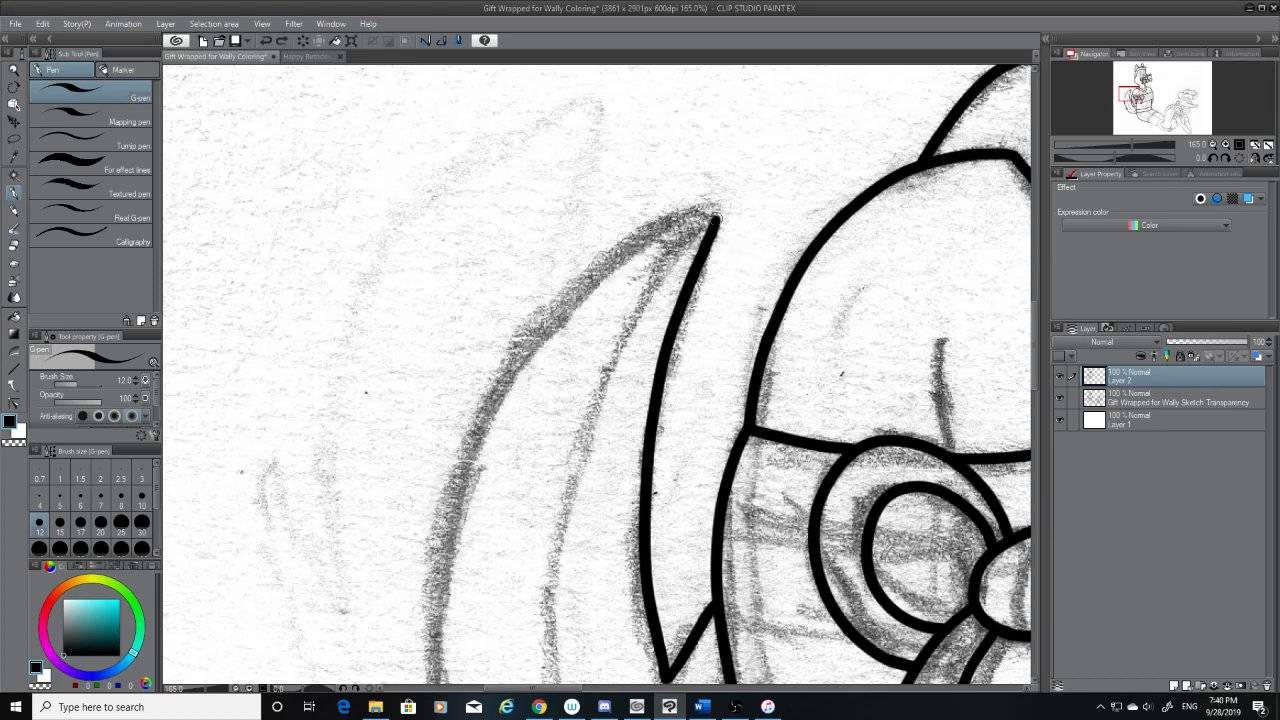
{"action": "left_click_drag", "start_coordinate": [716, 216], "coordinate": [436, 678]}
{"action": "key", "text": "ctrl+z"}
{"action": "mouse_move", "coordinate": [716, 218]}
{"action": "left_mouse_down"}
{"action": "mouse_move", "coordinate": [432, 650]}
{"action": "mouse_move", "coordinate": [426, 680]}
{"action": "left_mouse_up"}
Extend the tail's upper outer edge down to join the inner end of the upper notch, checking the line with the sketch hidden
{"action": "left_click_drag", "start_coordinate": [1033, 337], "coordinate": [1033, 375]}
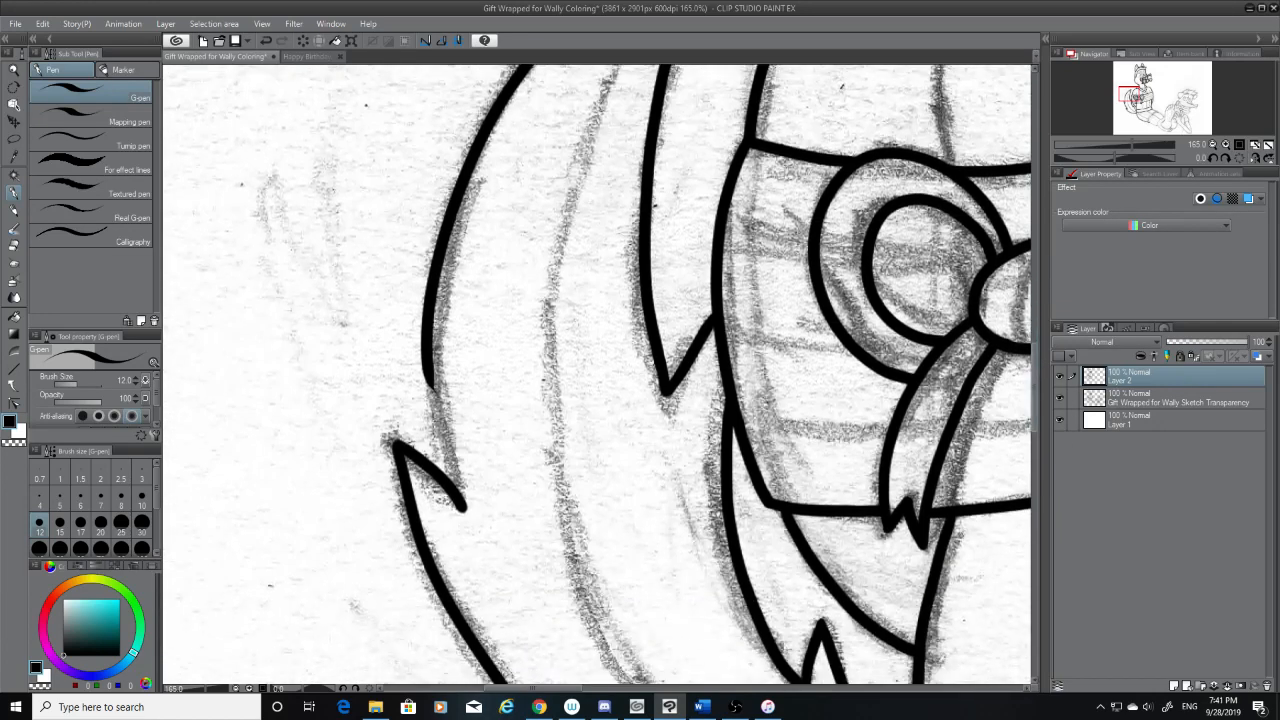
{"action": "left_click", "coordinate": [13, 246]}
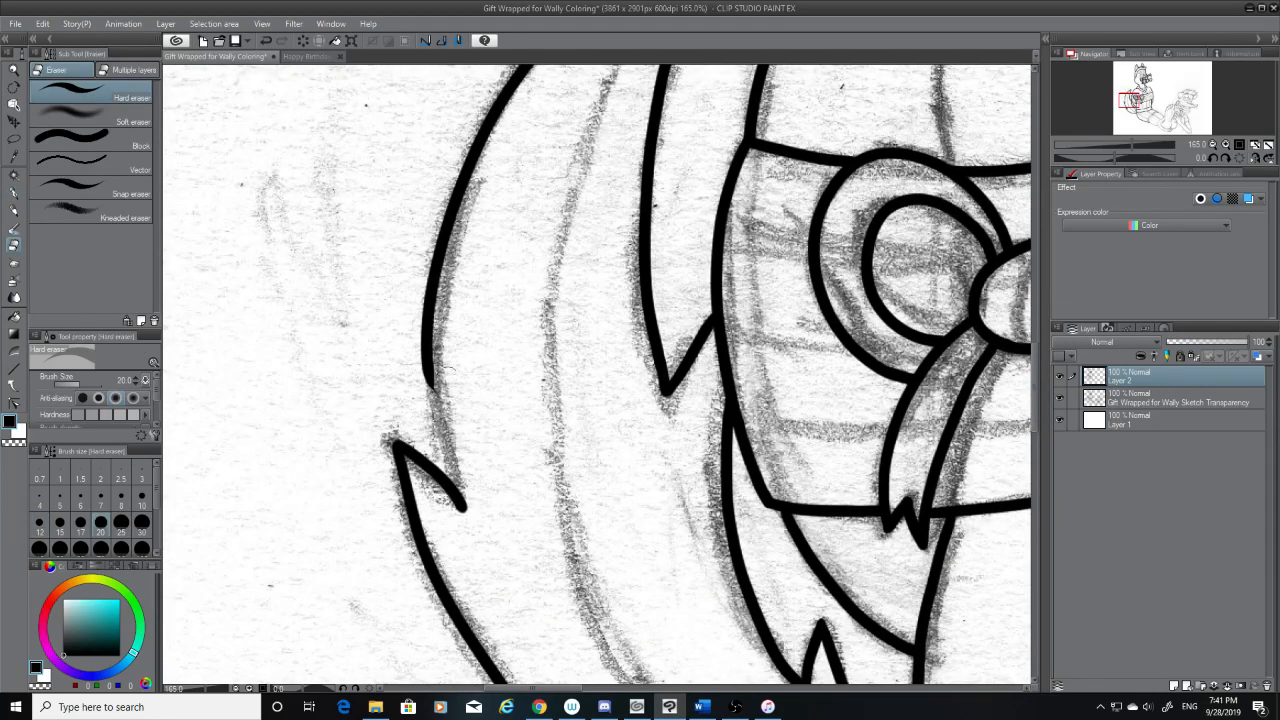
{"action": "left_click", "coordinate": [14, 193]}
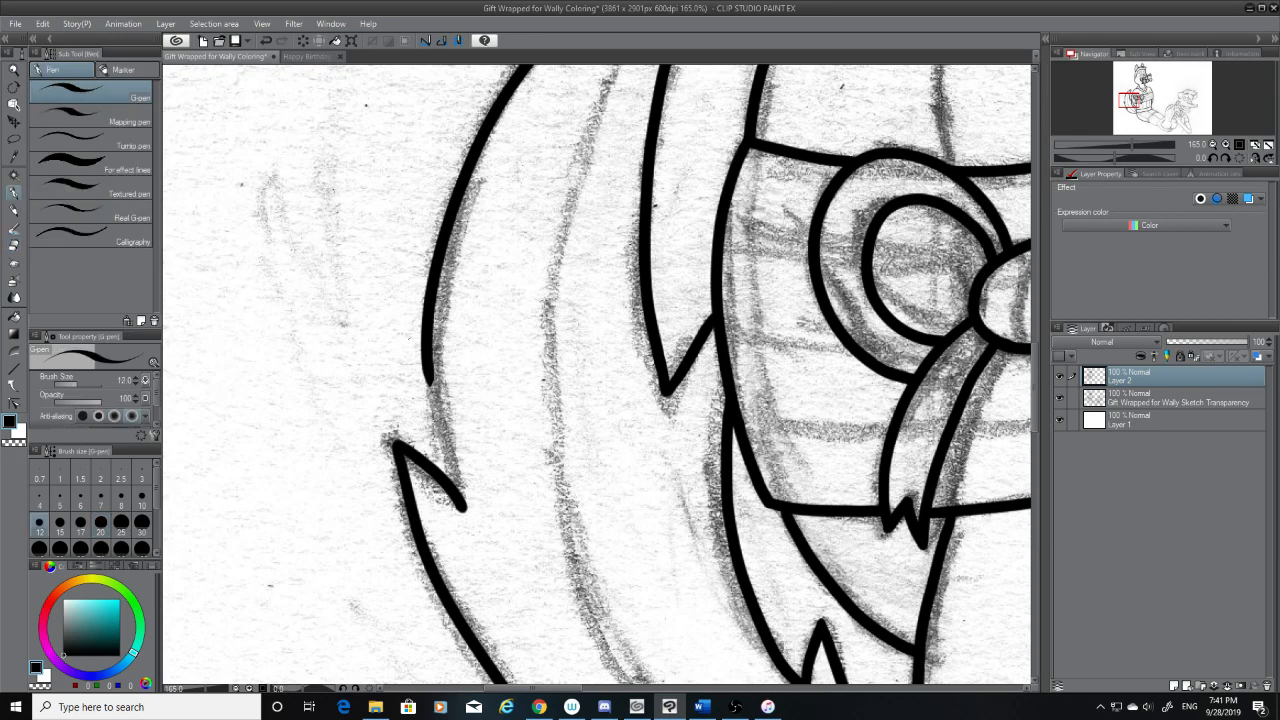
{"action": "left_click_drag", "start_coordinate": [432, 372], "coordinate": [470, 538]}
{"action": "key", "text": "ctrl+z"}
{"action": "left_click_drag", "start_coordinate": [432, 372], "coordinate": [470, 540]}
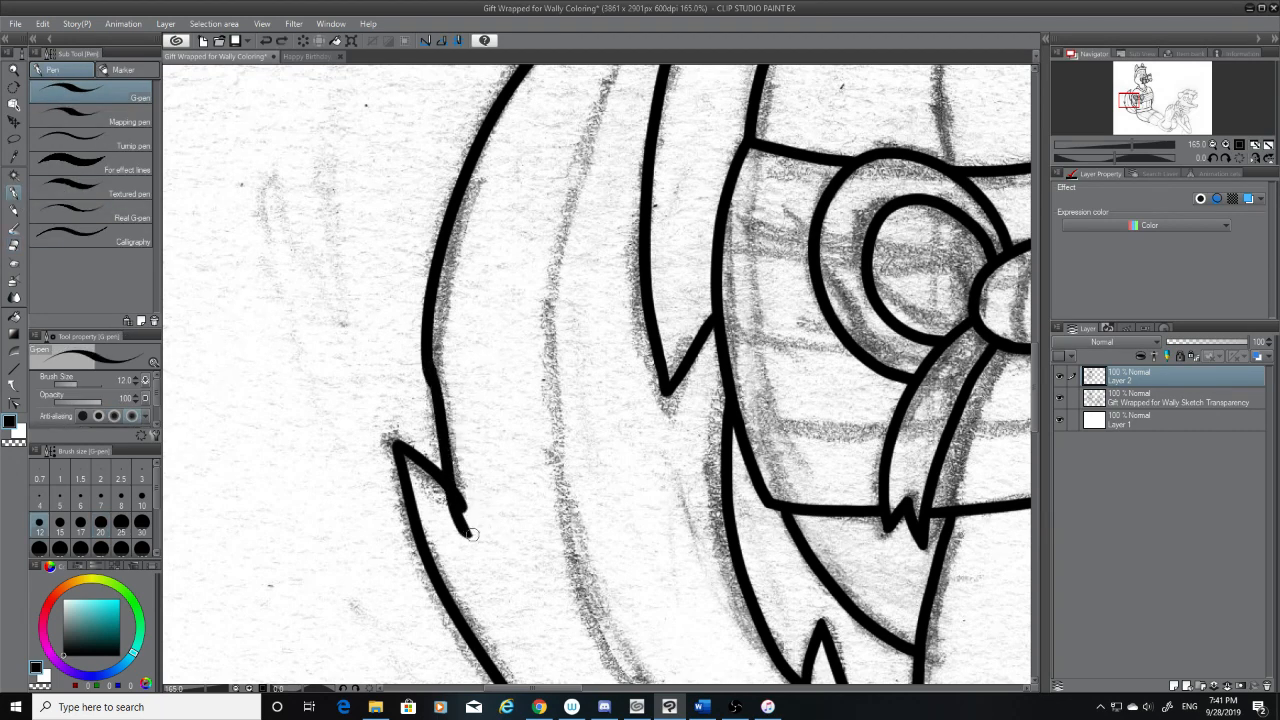
{"action": "key", "text": "ctrl+z"}
{"action": "left_click_drag", "start_coordinate": [434, 368], "coordinate": [472, 545]}
{"action": "key", "text": "ctrl+z"}
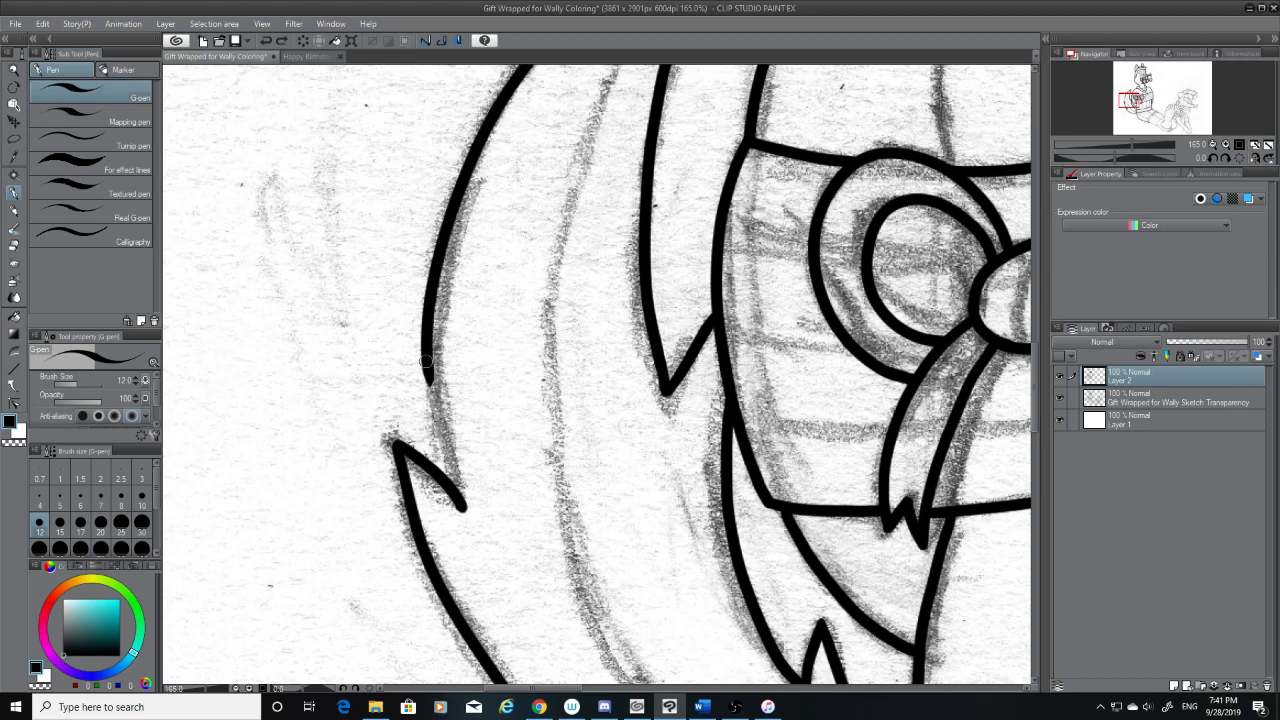
{"action": "left_click_drag", "start_coordinate": [424, 362], "coordinate": [477, 515]}
{"action": "key", "text": "ctrl+z"}
{"action": "left_click_drag", "start_coordinate": [427, 358], "coordinate": [485, 552]}
{"action": "key", "text": "ctrl+z"}
{"action": "mouse_move", "coordinate": [428, 363]}
{"action": "left_mouse_down"}
{"action": "mouse_move", "coordinate": [486, 523]}
{"action": "mouse_move", "coordinate": [462, 500]}
{"action": "left_mouse_up"}
{"action": "key", "text": "ctrl+z"}
{"action": "key", "text": "ctrl+z"}
{"action": "left_click_drag", "start_coordinate": [430, 376], "coordinate": [460, 488]}
{"action": "key", "text": "ctrl+z"}
{"action": "left_click_drag", "start_coordinate": [428, 368], "coordinate": [452, 485]}
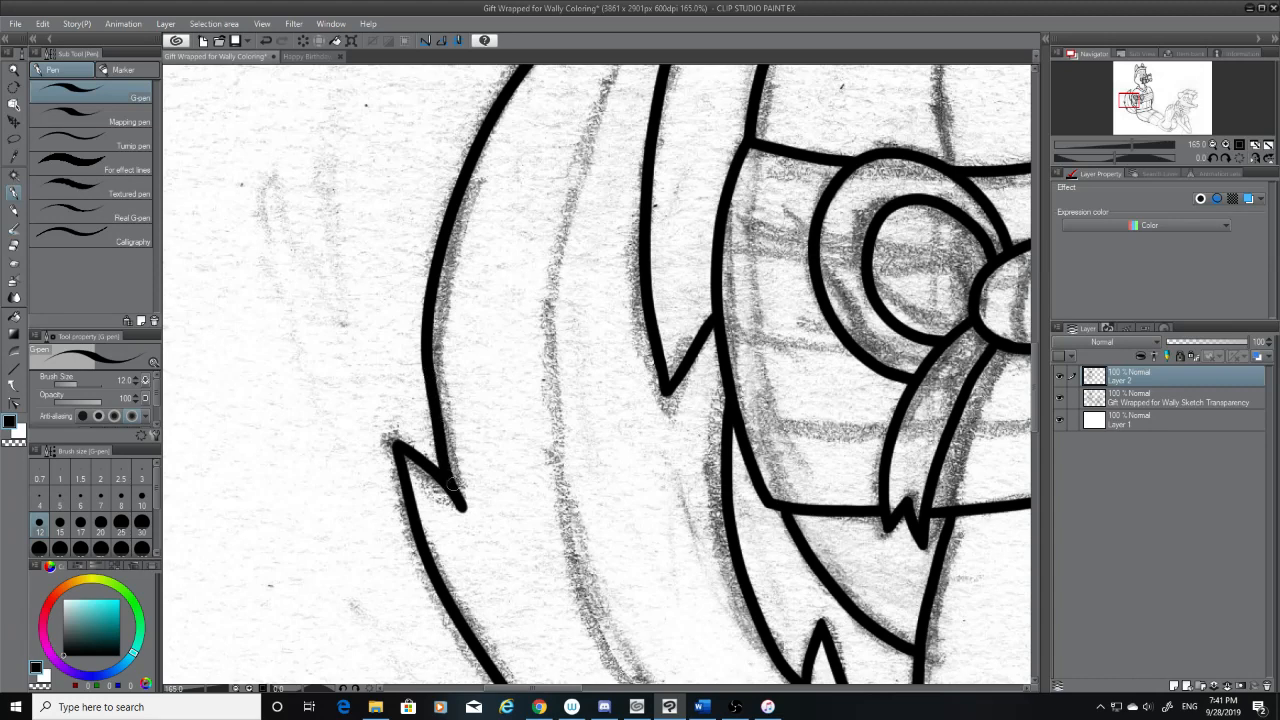
{"action": "left_click", "coordinate": [1061, 399]}
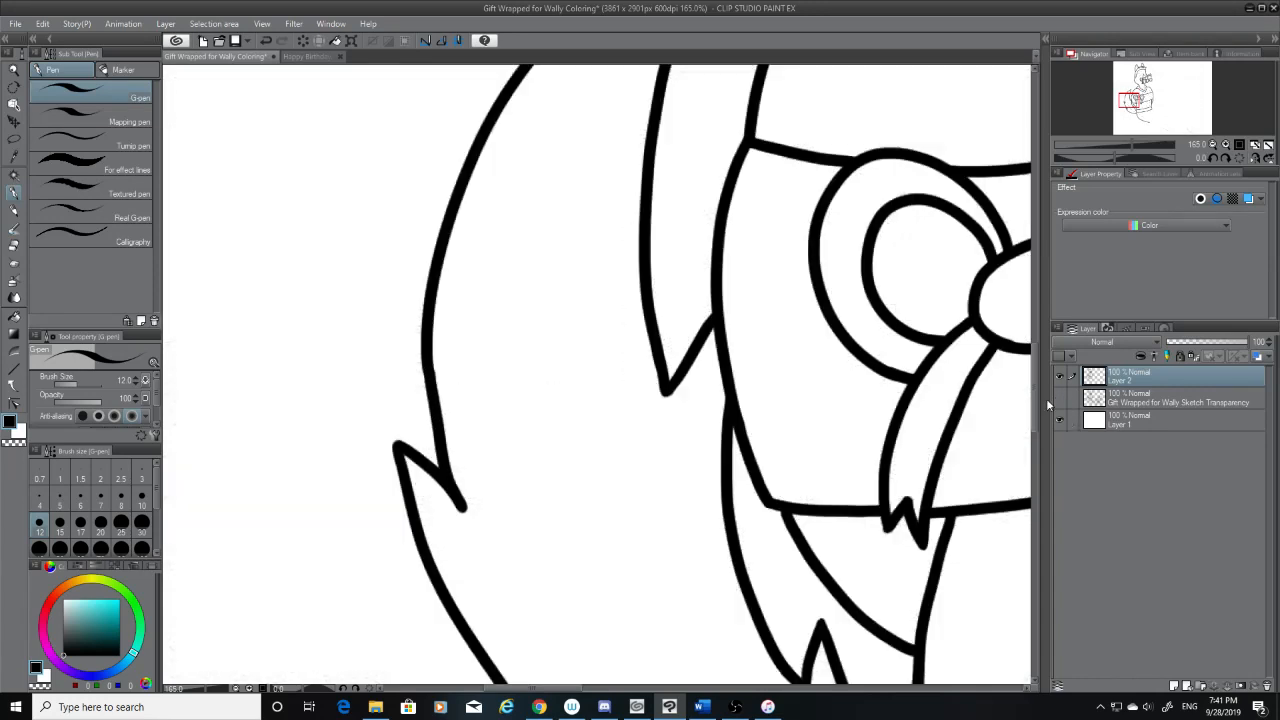
{"action": "key", "text": "ctrl+z"}
{"action": "left_click_drag", "start_coordinate": [430, 388], "coordinate": [482, 544]}
{"action": "key", "text": "ctrl+z"}
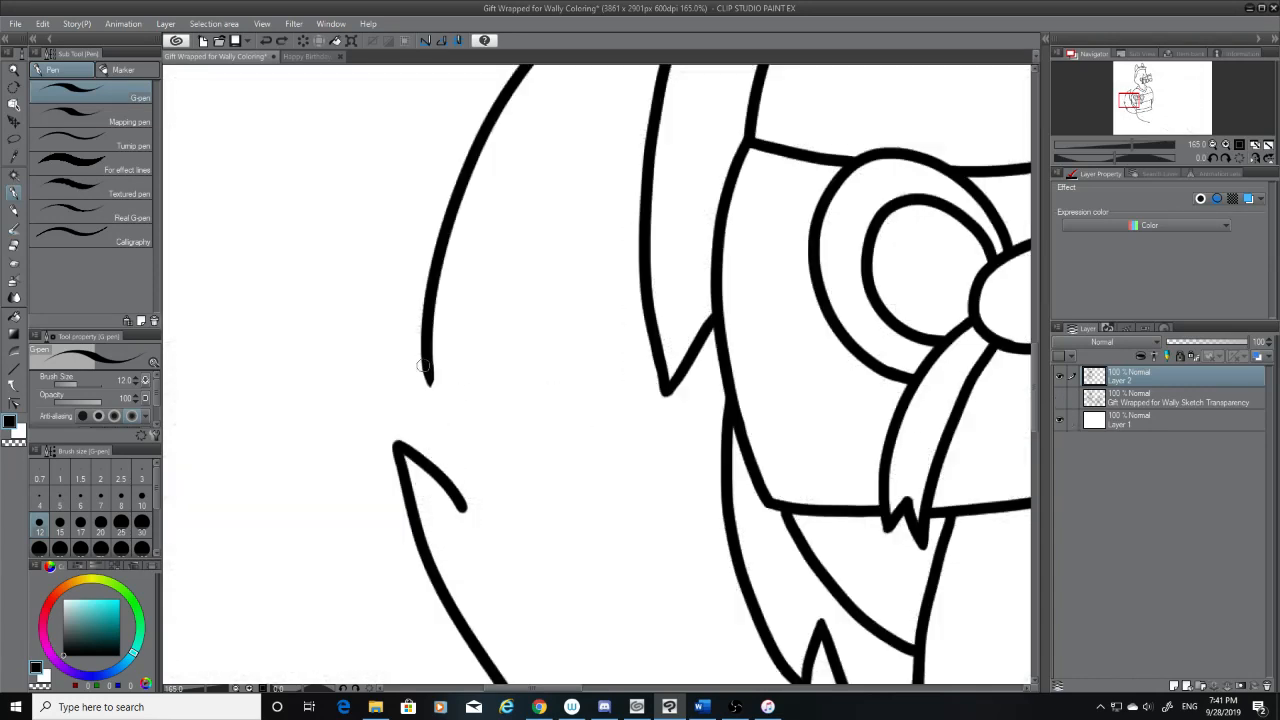
{"action": "left_click_drag", "start_coordinate": [422, 366], "coordinate": [477, 524]}
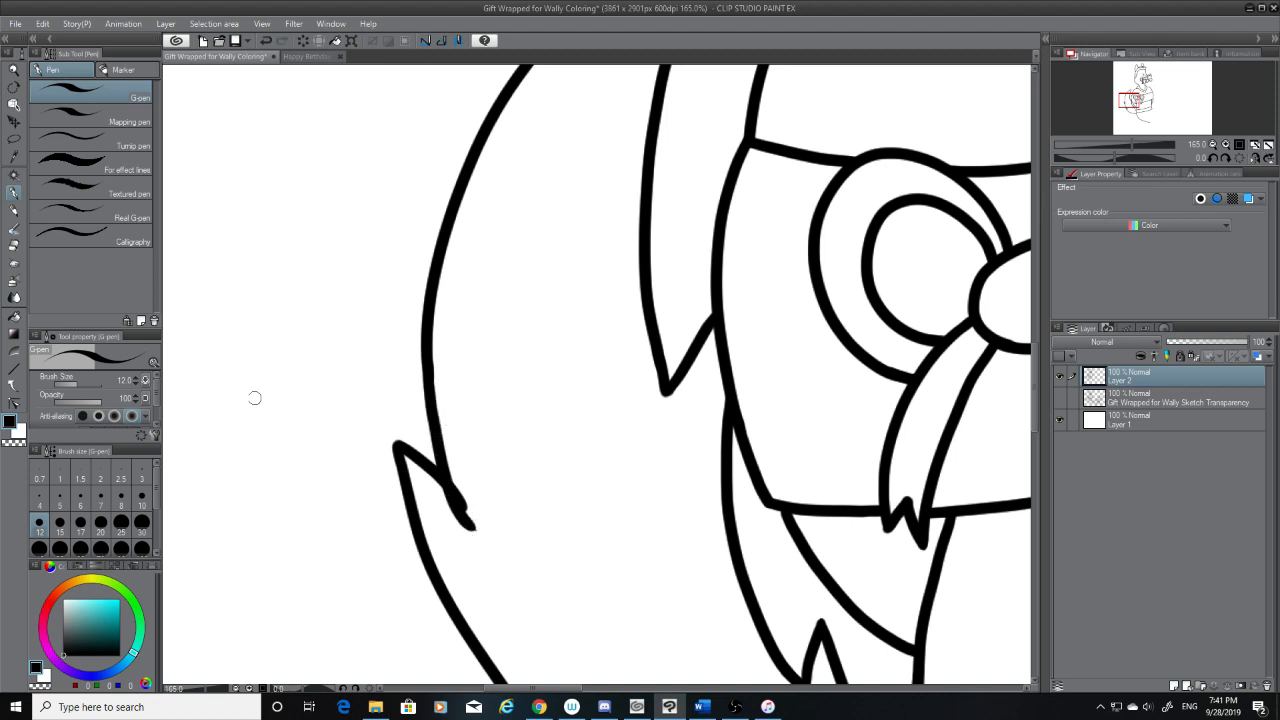
Erase the overshooting ink at the upper notch's inner end to leave a clean sharp point
{"action": "left_click", "coordinate": [14, 245]}
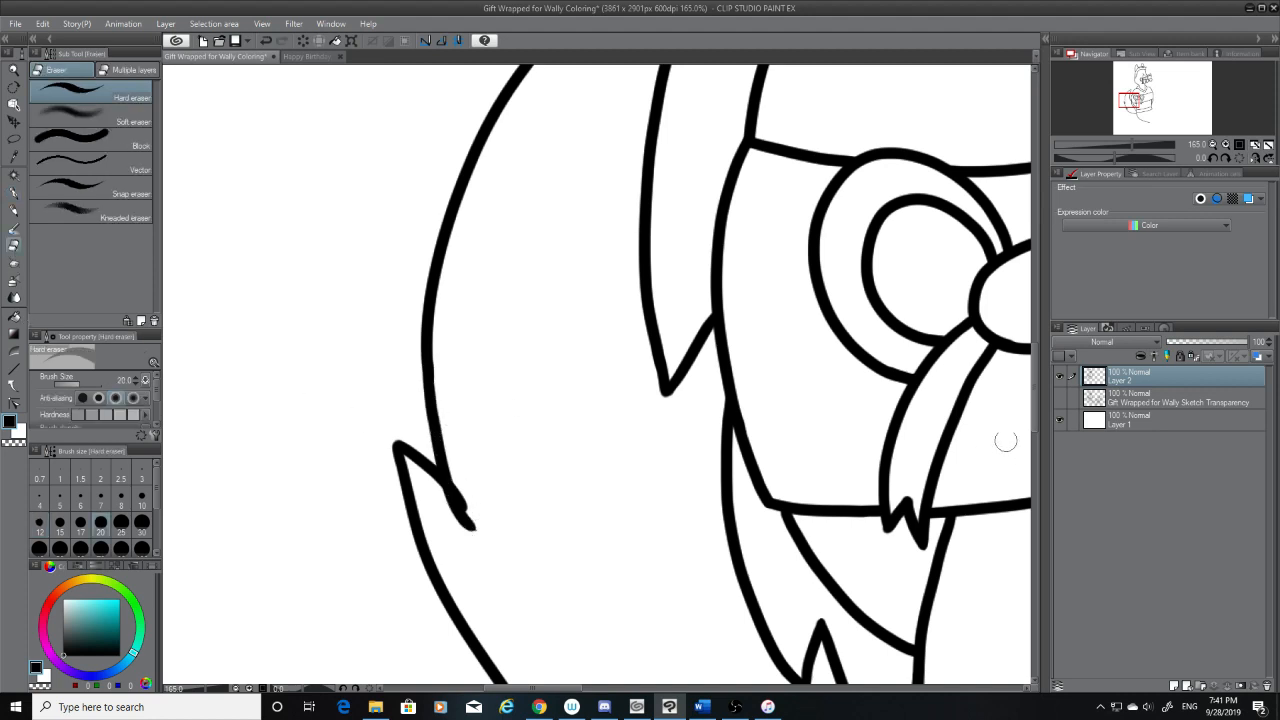
{"action": "left_click_drag", "start_coordinate": [463, 483], "coordinate": [484, 524]}
{"action": "key", "text": "ctrl+z"}
{"action": "key", "text": "ctrl+z"}
{"action": "left_click_drag", "start_coordinate": [462, 480], "coordinate": [486, 520]}
{"action": "key", "text": "ctrl+z"}
{"action": "mouse_move", "coordinate": [461, 475]}
{"action": "left_mouse_down"}
{"action": "mouse_move", "coordinate": [486, 529]}
{"action": "mouse_move", "coordinate": [480, 516]}
{"action": "mouse_move", "coordinate": [465, 530]}
{"action": "mouse_move", "coordinate": [435, 498]}
{"action": "mouse_move", "coordinate": [481, 520]}
{"action": "left_mouse_up"}
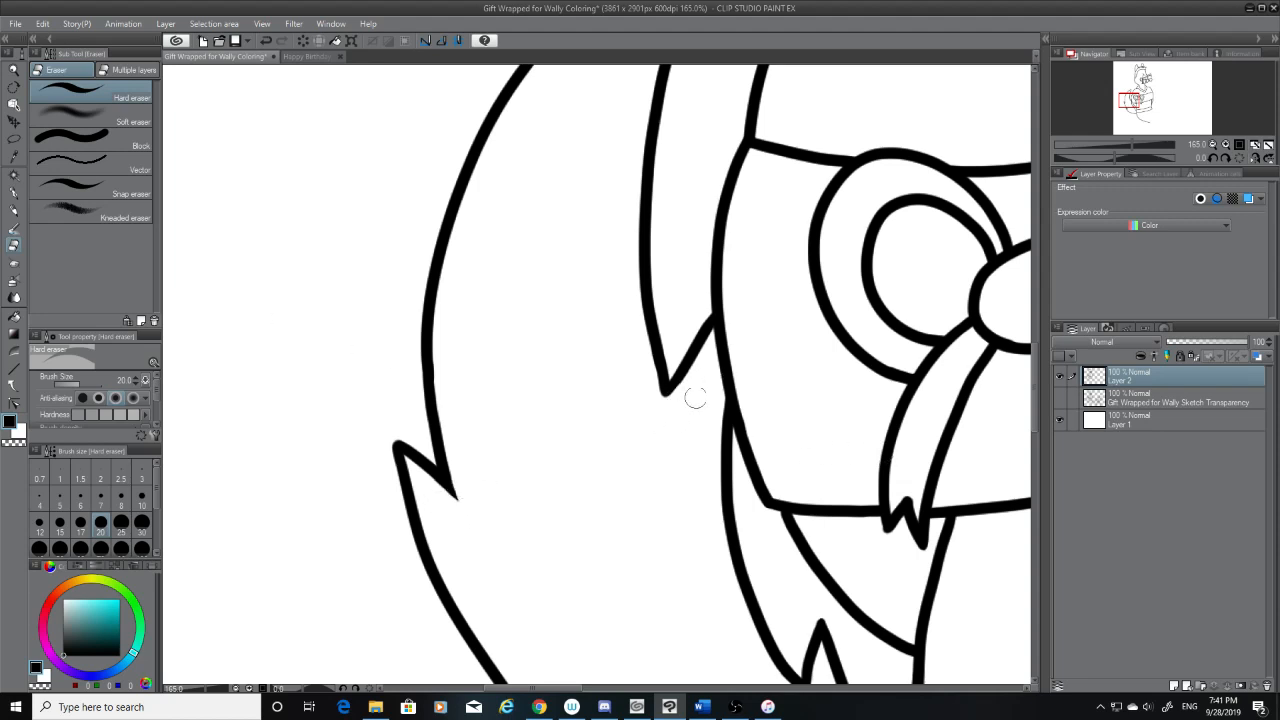
Show the sketch again and ink the upper part of the tail's inner line from the top tip down along the sketched curve
{"action": "left_click_drag", "start_coordinate": [1035, 370], "coordinate": [1038, 342]}
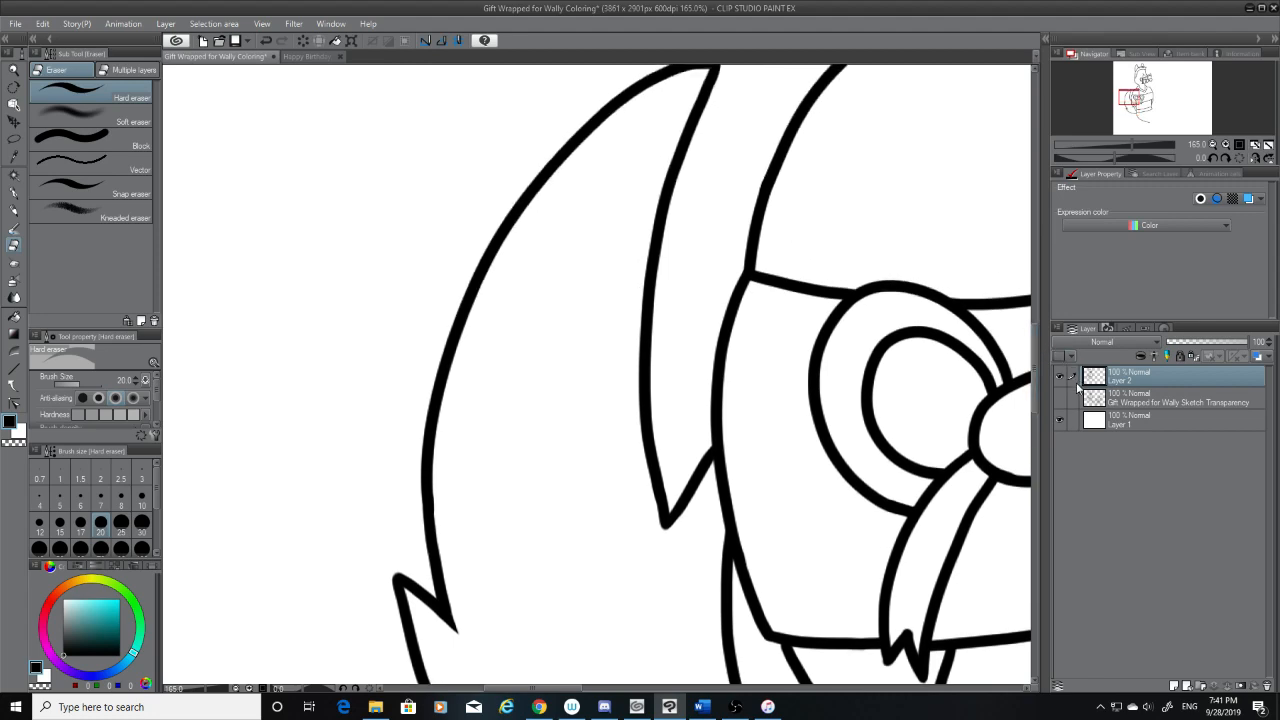
{"action": "left_click", "coordinate": [1058, 397]}
{"action": "key", "text": "p"}
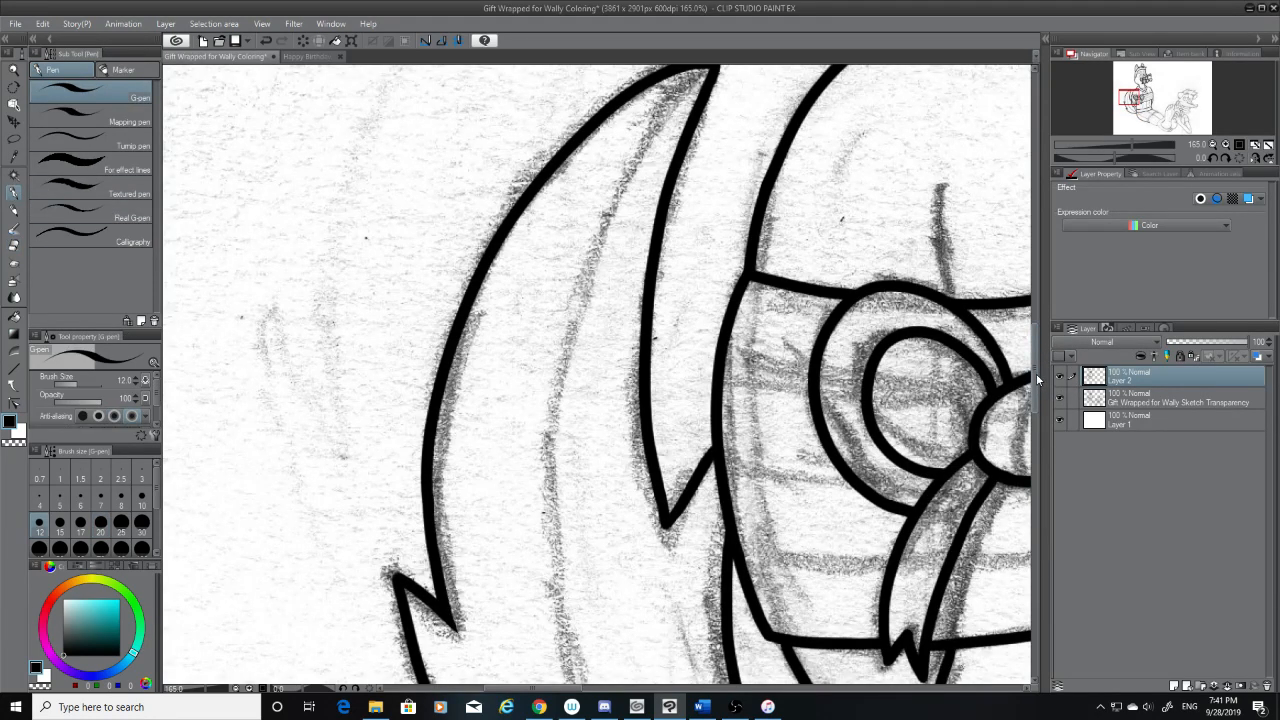
{"action": "left_click_drag", "start_coordinate": [1036, 373], "coordinate": [1036, 364]}
{"action": "mouse_move", "coordinate": [706, 128]}
{"action": "left_mouse_down"}
{"action": "mouse_move", "coordinate": [622, 241]}
{"action": "mouse_move", "coordinate": [555, 682]}
{"action": "left_mouse_up"}
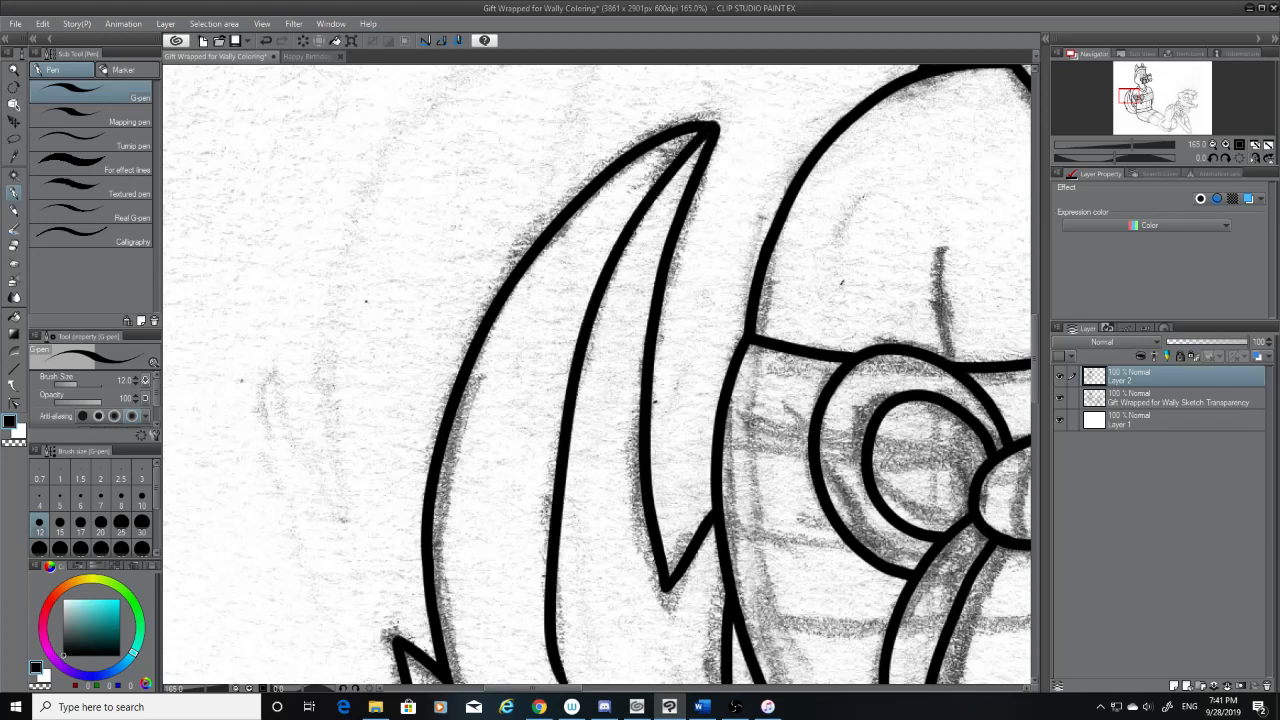
{"action": "key", "text": "ctrl+z"}
{"action": "mouse_move", "coordinate": [707, 130]}
{"action": "left_mouse_down"}
{"action": "mouse_move", "coordinate": [565, 537]}
{"action": "mouse_move", "coordinate": [556, 682]}
{"action": "left_mouse_up"}
{"action": "key", "text": "ctrl+z"}
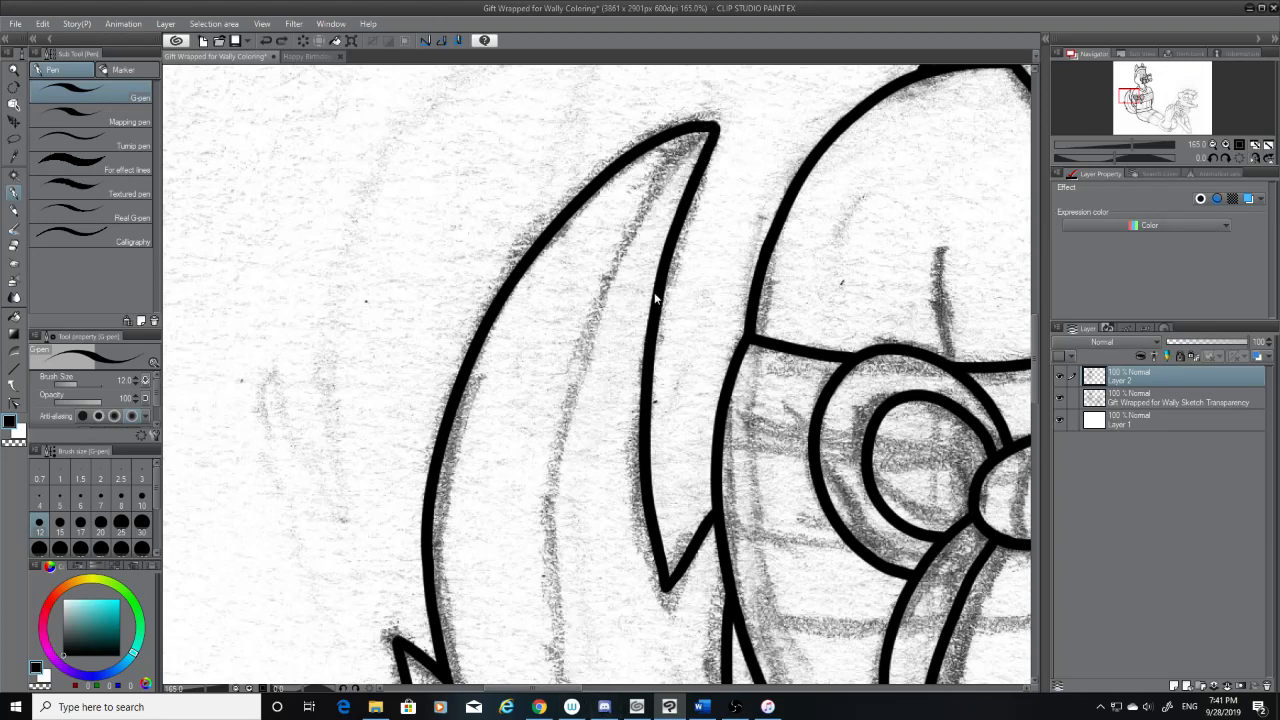
{"action": "mouse_move", "coordinate": [707, 128]}
{"action": "left_mouse_down"}
{"action": "mouse_move", "coordinate": [627, 262]}
{"action": "mouse_move", "coordinate": [556, 670]}
{"action": "left_mouse_up"}
{"action": "key", "text": "ctrl+z"}
{"action": "mouse_move", "coordinate": [712, 125]}
{"action": "left_mouse_down"}
{"action": "mouse_move", "coordinate": [656, 203]}
{"action": "mouse_move", "coordinate": [556, 682]}
{"action": "left_mouse_up"}
{"action": "key", "text": "ctrl+z"}
{"action": "mouse_move", "coordinate": [712, 124]}
{"action": "left_mouse_down"}
{"action": "mouse_move", "coordinate": [560, 400]}
{"action": "mouse_move", "coordinate": [550, 684]}
{"action": "left_mouse_up"}
Trim the end of the tail's inner line and continue it along the sketched curve toward the base of the tail
{"action": "scroll", "coordinate": [600, 374], "scroll_direction": "down", "scroll_amount": 5}
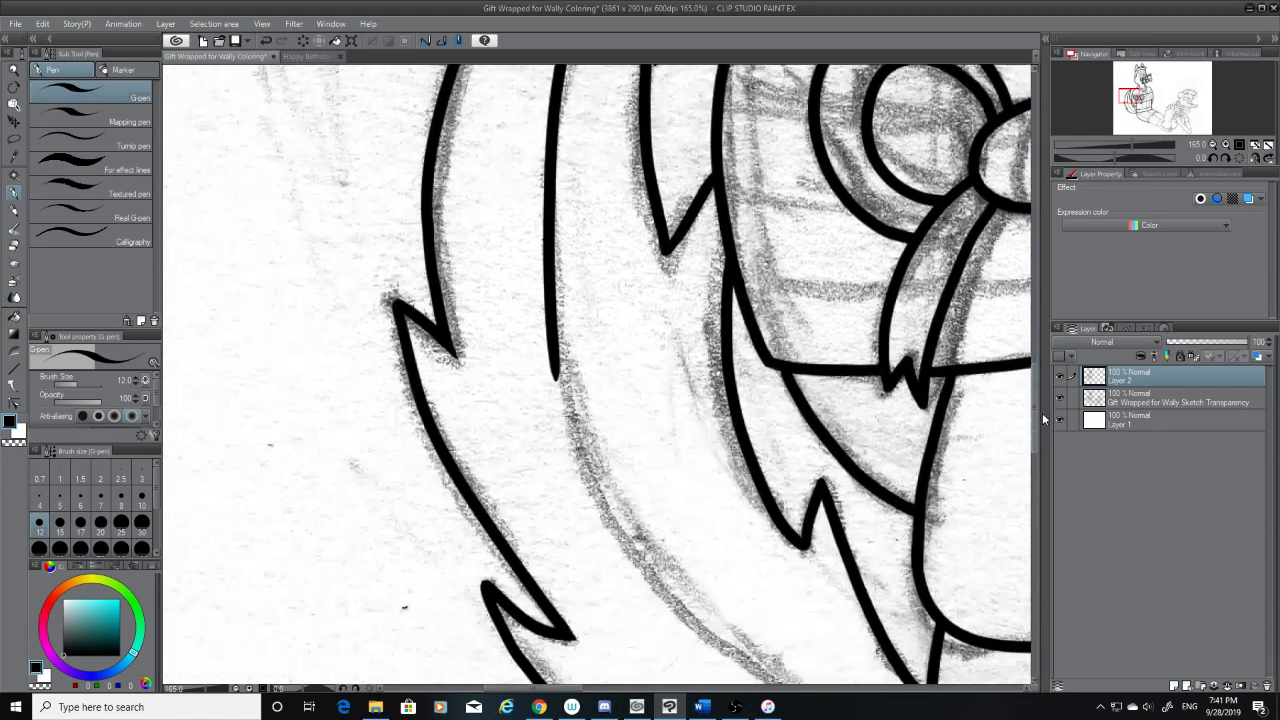
{"action": "left_click", "coordinate": [14, 245]}
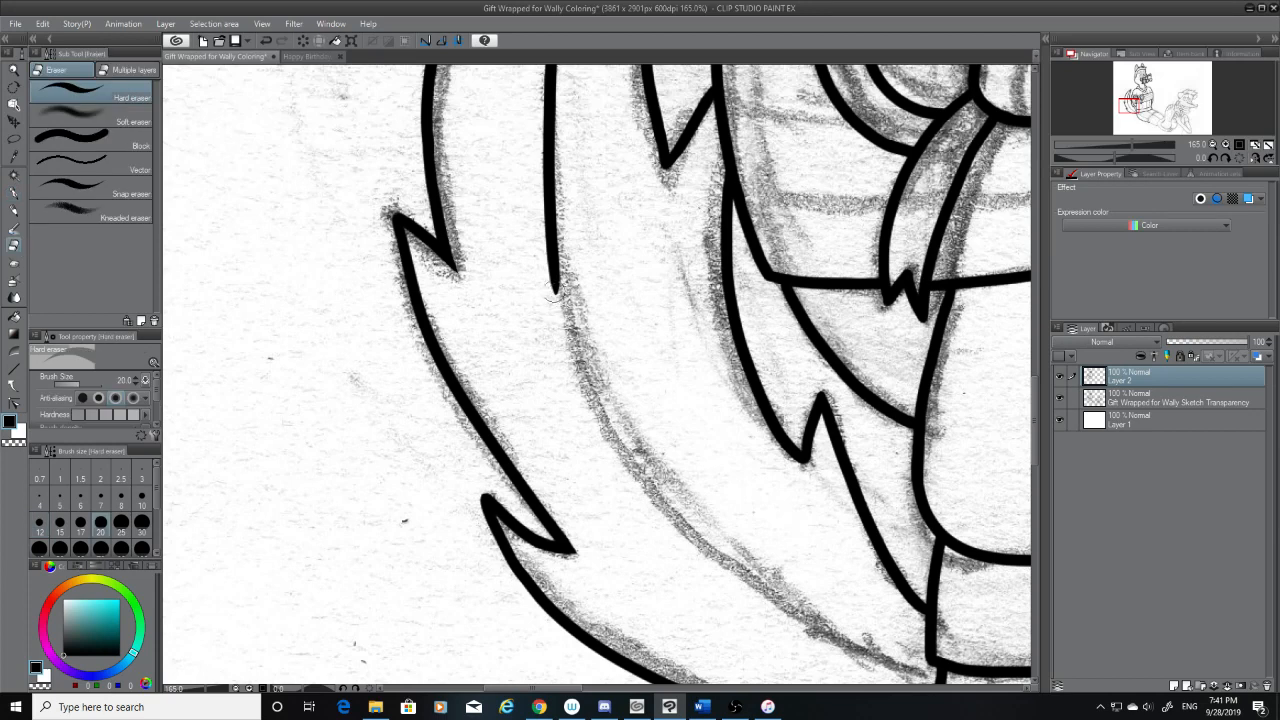
{"action": "left_click_drag", "start_coordinate": [556, 300], "coordinate": [550, 268]}
{"action": "left_click", "coordinate": [16, 192]}
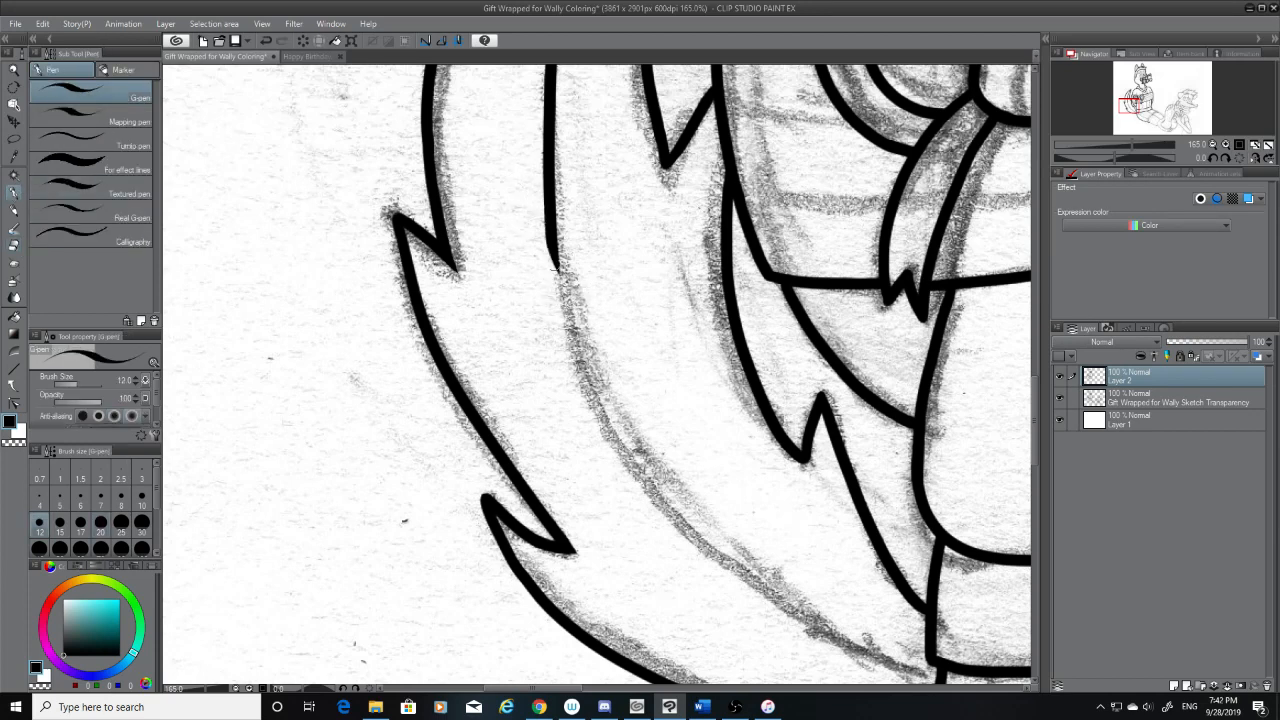
{"action": "mouse_move", "coordinate": [551, 262]}
{"action": "left_mouse_down"}
{"action": "mouse_move", "coordinate": [770, 608]}
{"action": "mouse_move", "coordinate": [870, 666]}
{"action": "left_mouse_up"}
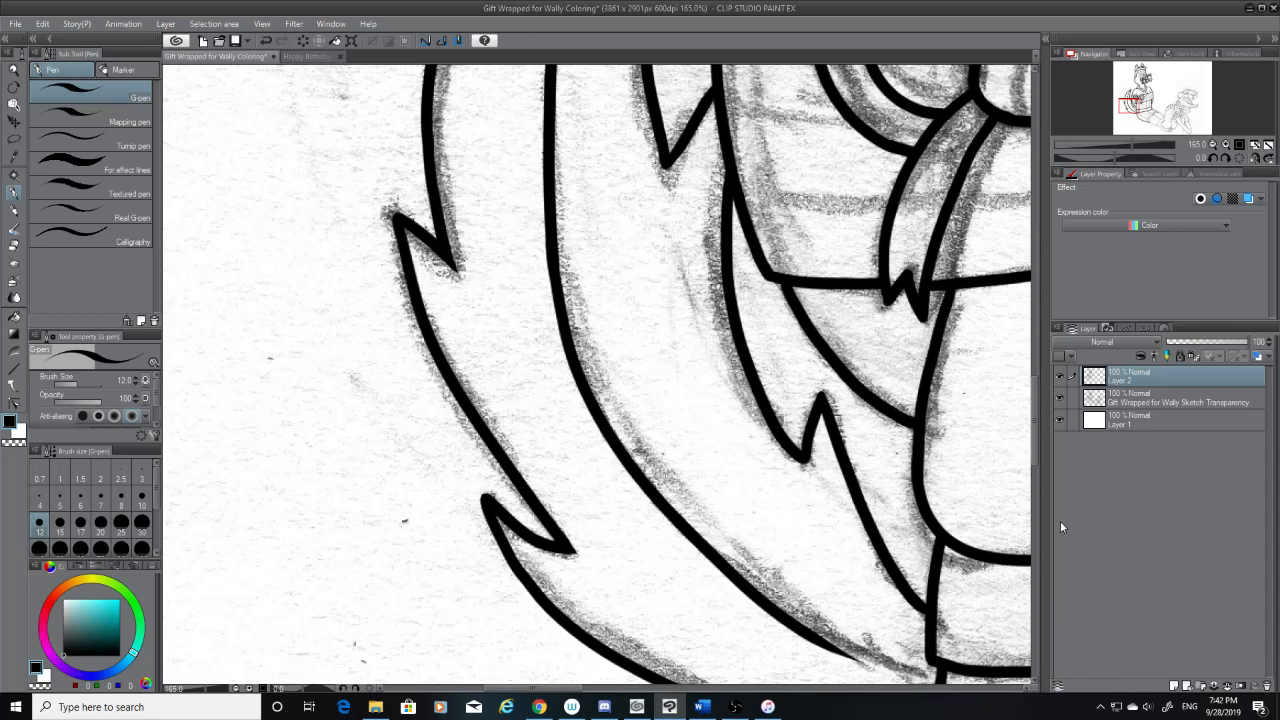
Trim the lower end of the tail's inner line back to where it follows the sketched curve
{"action": "left_click_drag", "start_coordinate": [1034, 438], "coordinate": [1034, 478]}
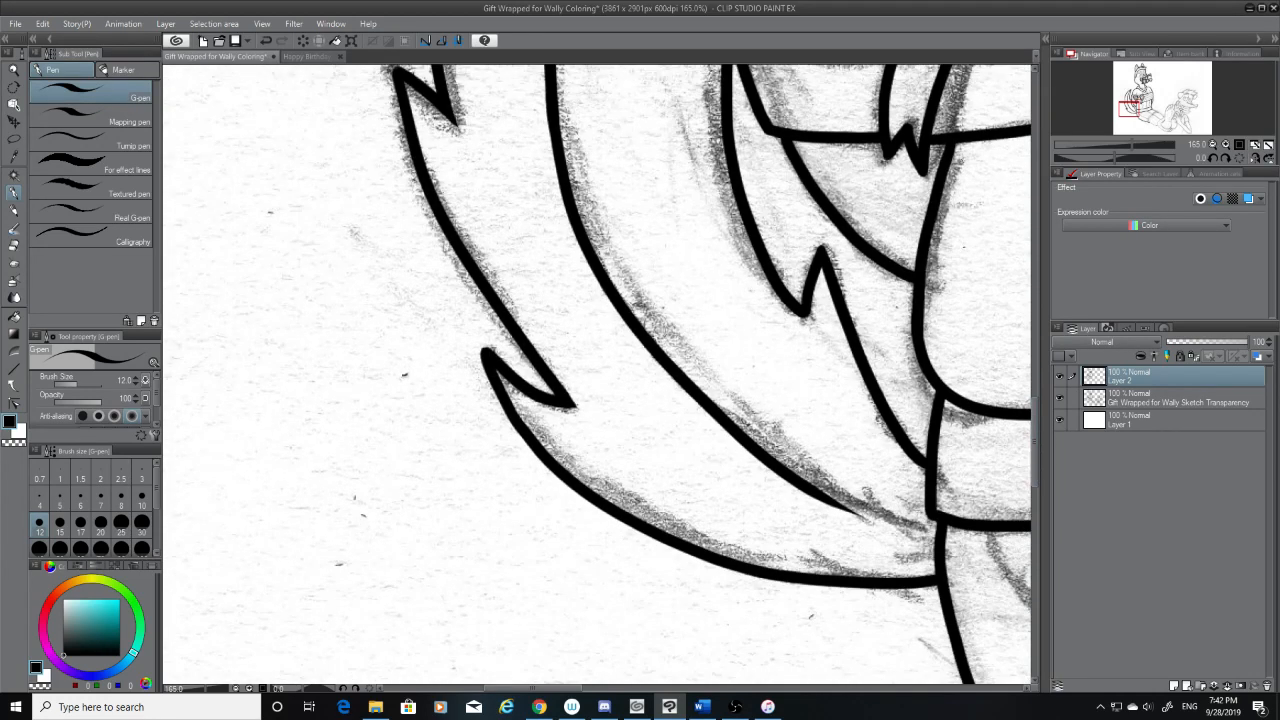
{"action": "left_click_drag", "start_coordinate": [800, 481], "coordinate": [935, 523]}
{"action": "key", "text": "ctrl+z"}
{"action": "left_click", "coordinate": [14, 246]}
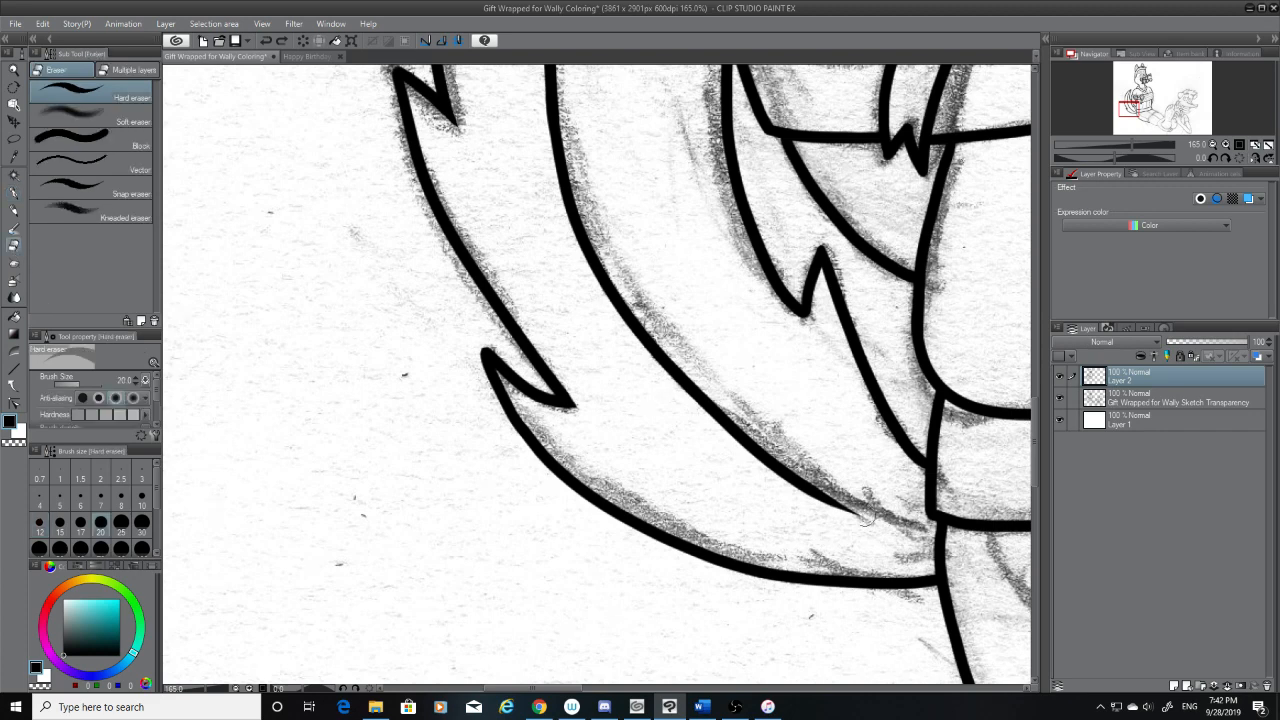
{"action": "left_click_drag", "start_coordinate": [868, 518], "coordinate": [728, 436]}
{"action": "left_click", "coordinate": [15, 192]}
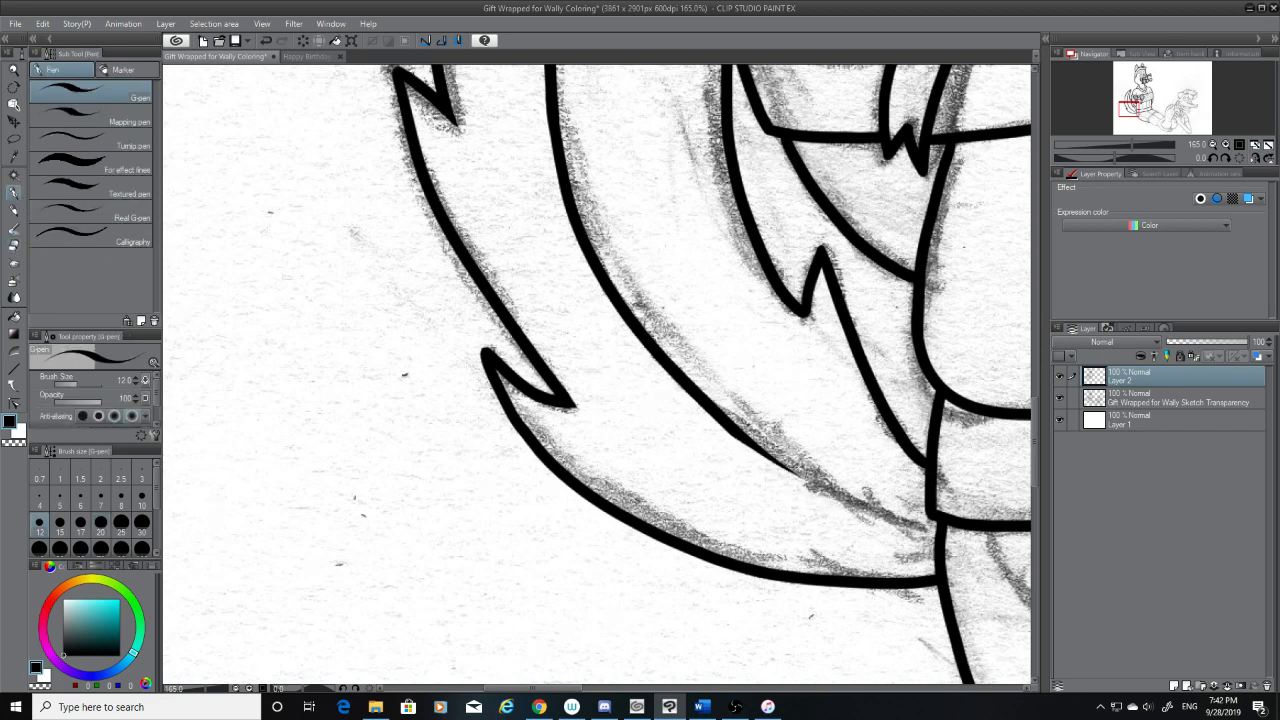
Ink the last stretch of the tail's inner line up to the band's lower corner, checking the join with the sketch hidden
{"action": "left_click_drag", "start_coordinate": [540, 688], "coordinate": [578, 688]}
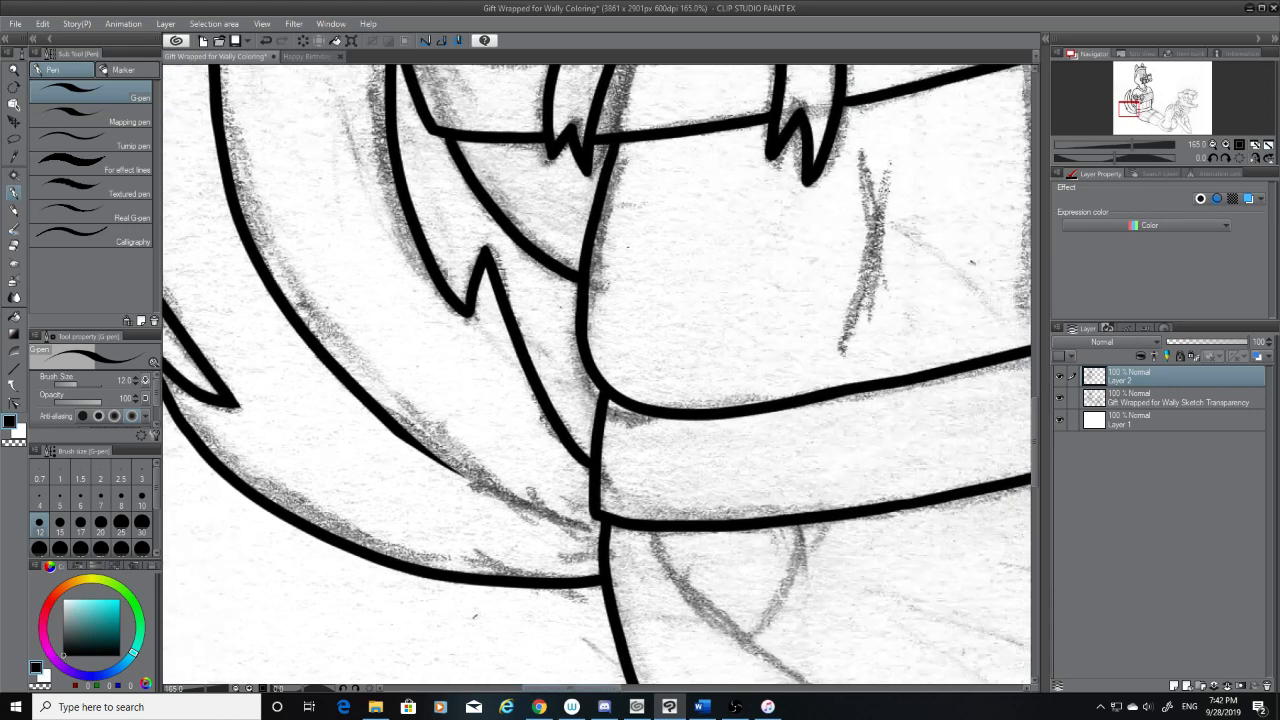
{"action": "left_click_drag", "start_coordinate": [404, 430], "coordinate": [676, 548]}
{"action": "key", "text": "ctrl+z"}
{"action": "mouse_move", "coordinate": [382, 420]}
{"action": "left_mouse_down"}
{"action": "mouse_move", "coordinate": [494, 488]}
{"action": "mouse_move", "coordinate": [632, 540]}
{"action": "left_mouse_up"}
{"action": "key", "text": "ctrl+z"}
{"action": "left_click_drag", "start_coordinate": [388, 420], "coordinate": [602, 532]}
{"action": "key", "text": "ctrl+z"}
{"action": "mouse_move", "coordinate": [386, 428]}
{"action": "left_mouse_down"}
{"action": "mouse_move", "coordinate": [444, 466]}
{"action": "mouse_move", "coordinate": [644, 528]}
{"action": "mouse_move", "coordinate": [396, 432]}
{"action": "mouse_move", "coordinate": [610, 528]}
{"action": "left_mouse_up"}
{"action": "key", "text": "ctrl+z"}
{"action": "key", "text": "ctrl+z"}
{"action": "left_click_drag", "start_coordinate": [394, 422], "coordinate": [612, 528]}
{"action": "key", "text": "ctrl+z"}
{"action": "mouse_move", "coordinate": [381, 426]}
{"action": "left_mouse_down"}
{"action": "mouse_move", "coordinate": [471, 479]}
{"action": "mouse_move", "coordinate": [604, 530]}
{"action": "left_mouse_up"}
{"action": "key", "text": "ctrl+z"}
{"action": "mouse_move", "coordinate": [392, 424]}
{"action": "left_mouse_down"}
{"action": "mouse_move", "coordinate": [502, 498]}
{"action": "mouse_move", "coordinate": [608, 528]}
{"action": "left_mouse_up"}
{"action": "key", "text": "ctrl+z"}
{"action": "left_click_drag", "start_coordinate": [394, 426], "coordinate": [604, 528]}
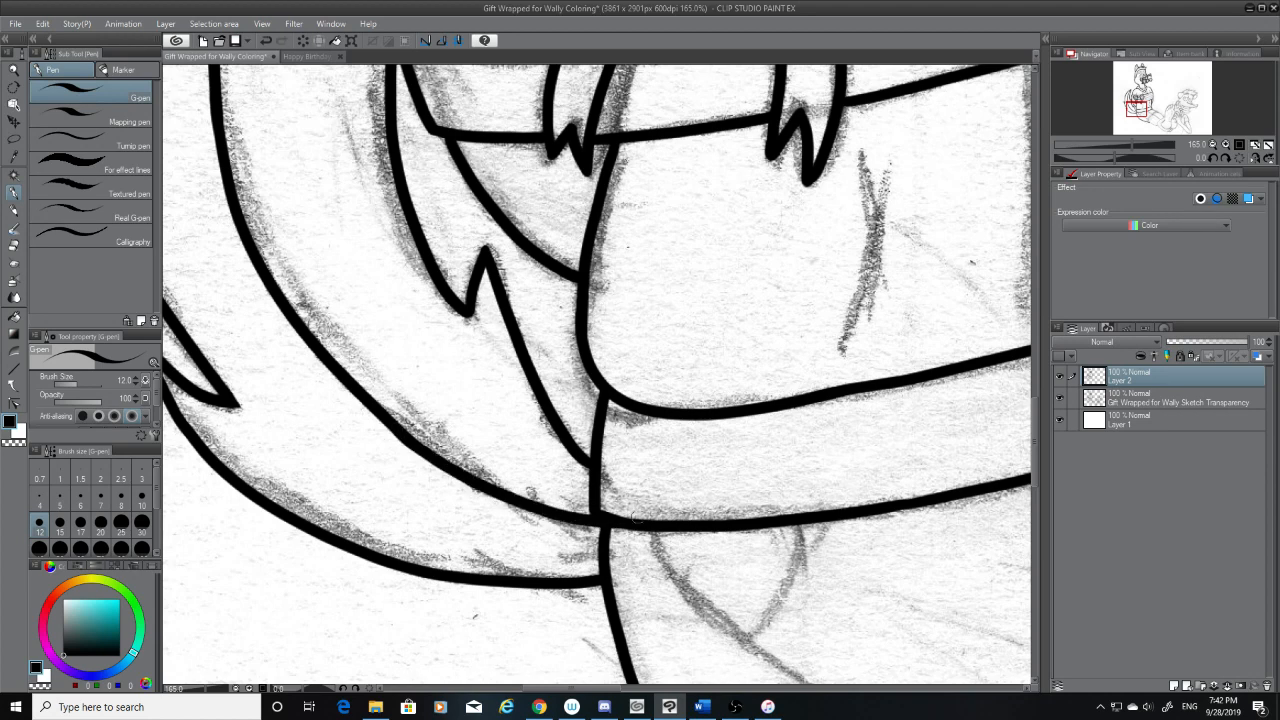
{"action": "left_click", "coordinate": [1061, 400]}
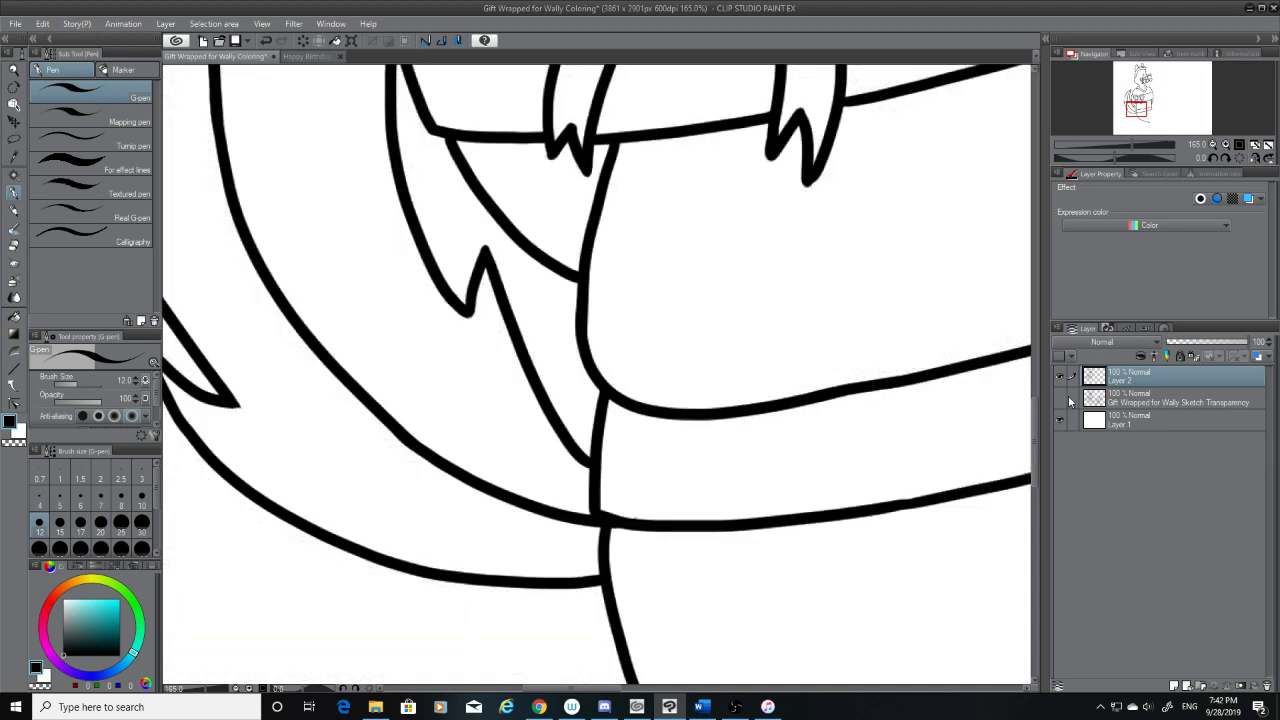
{"action": "left_click", "coordinate": [10, 252]}
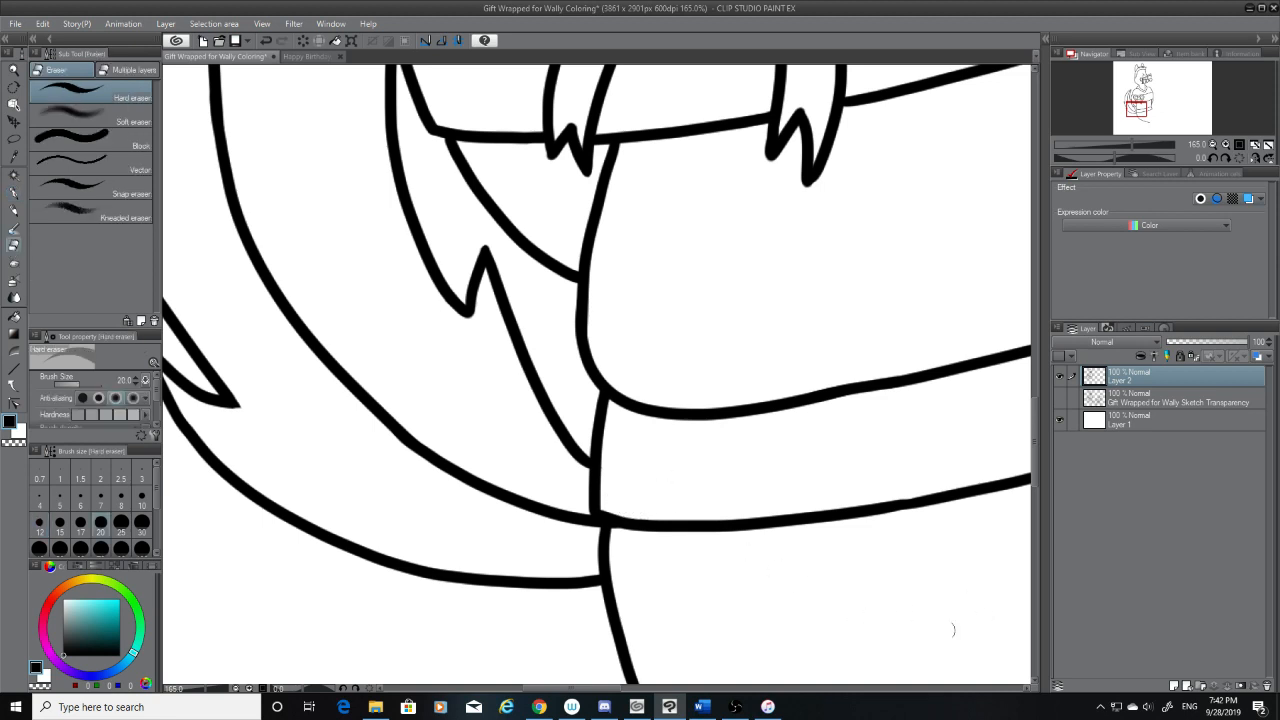
Show the sketch again and ink the start of the leg's upper edge from the far lower corner of the waist band
{"action": "mouse_move", "coordinate": [597, 688]}
{"action": "left_mouse_down"}
{"action": "mouse_move", "coordinate": [699, 690]}
{"action": "mouse_move", "coordinate": [661, 690]}
{"action": "left_mouse_up"}
{"action": "left_click", "coordinate": [1060, 397]}
{"action": "left_click", "coordinate": [13, 193]}
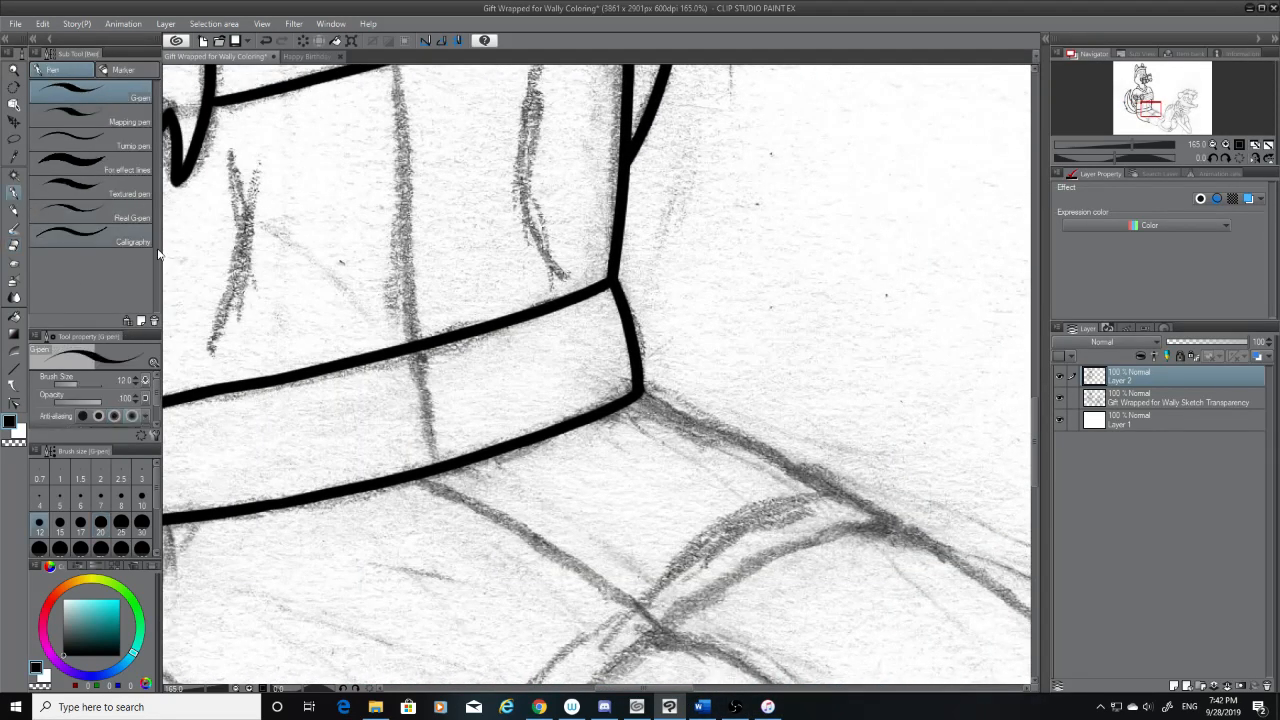
{"action": "left_click_drag", "start_coordinate": [642, 392], "coordinate": [948, 546]}
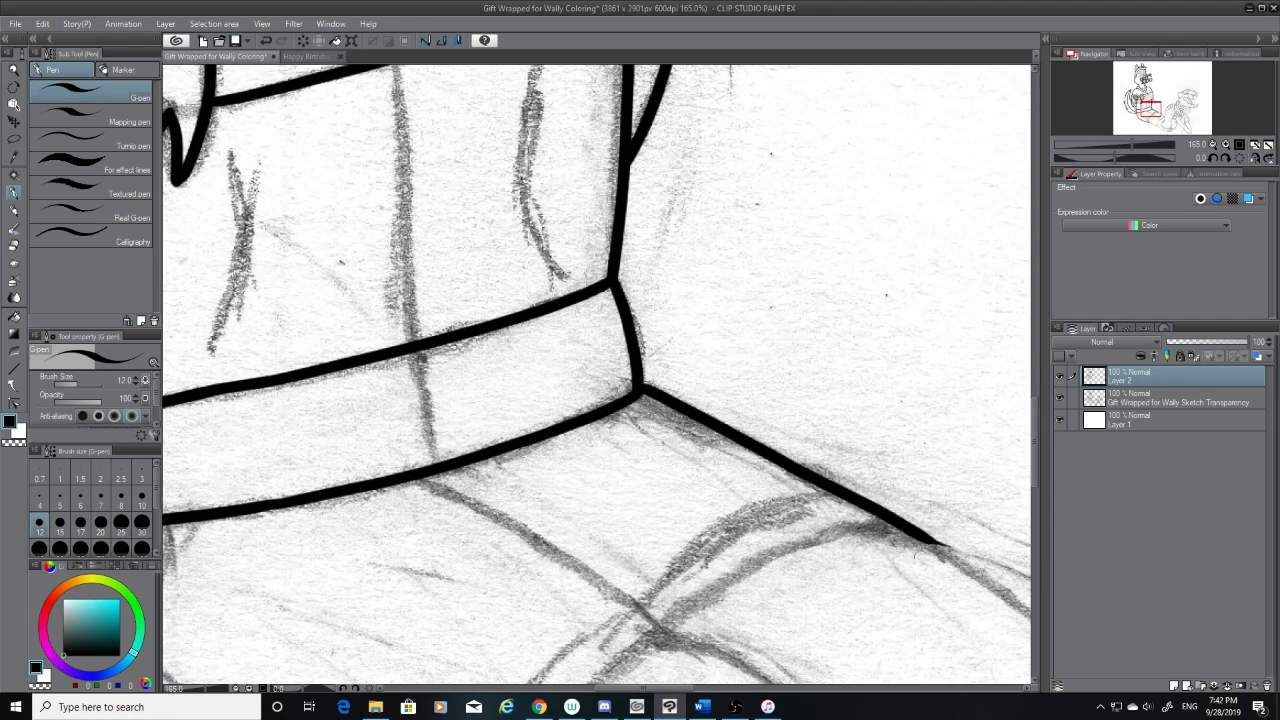
Trim the tapered end of the leg's upper edge and extend the line down the sketch until it crosses the adjoining vertical outline
{"action": "left_click_drag", "start_coordinate": [678, 689], "coordinate": [711, 690]}
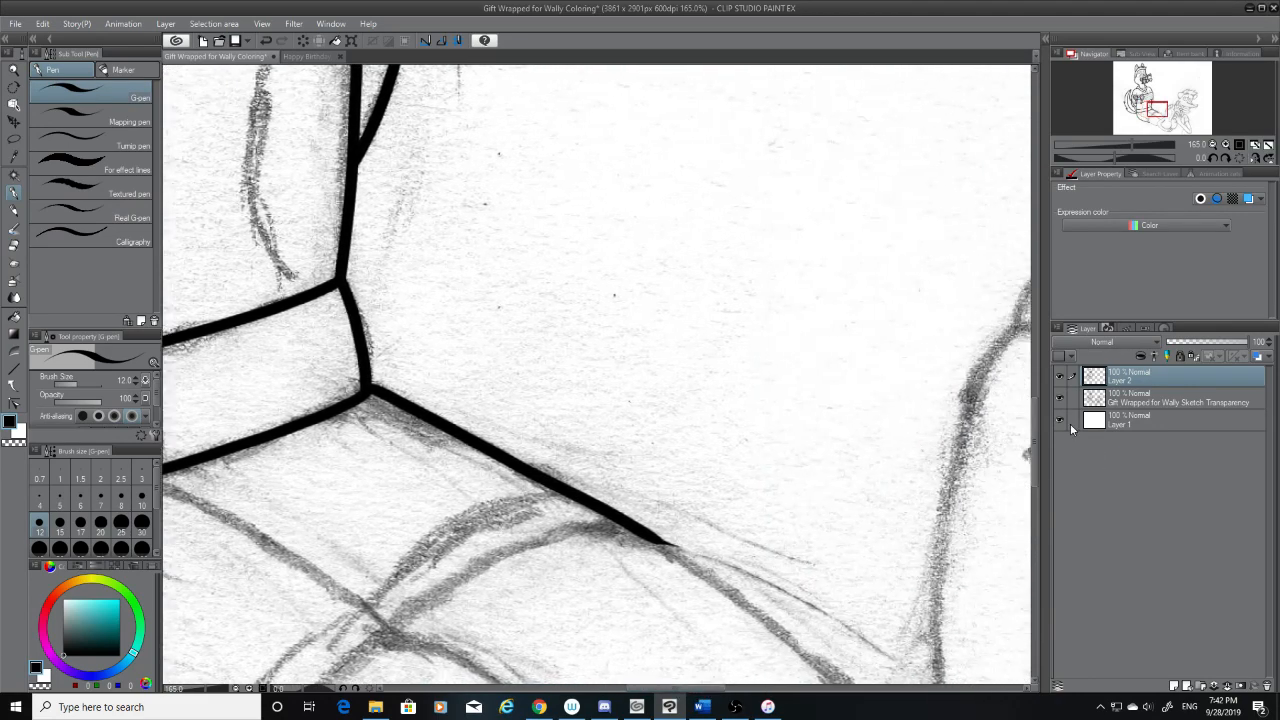
{"action": "left_click_drag", "start_coordinate": [1034, 425], "coordinate": [1034, 443]}
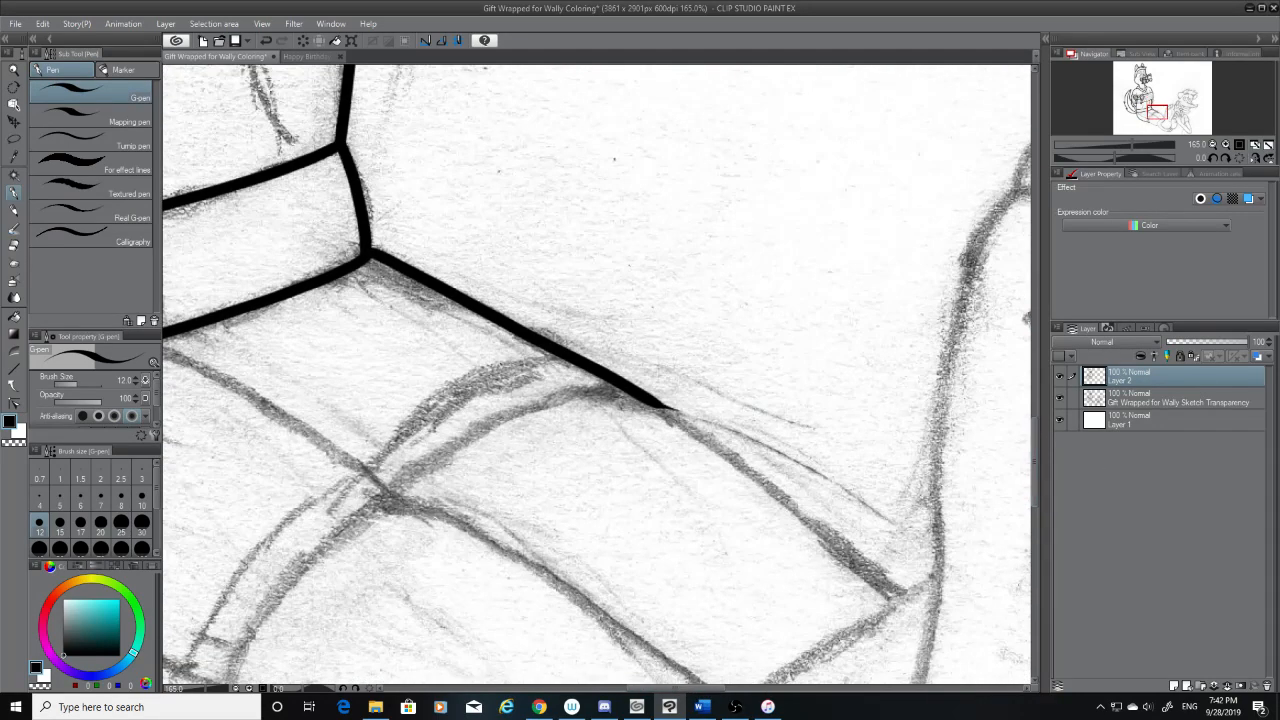
{"action": "left_click", "coordinate": [14, 245]}
{"action": "left_click_drag", "start_coordinate": [687, 408], "coordinate": [660, 406]}
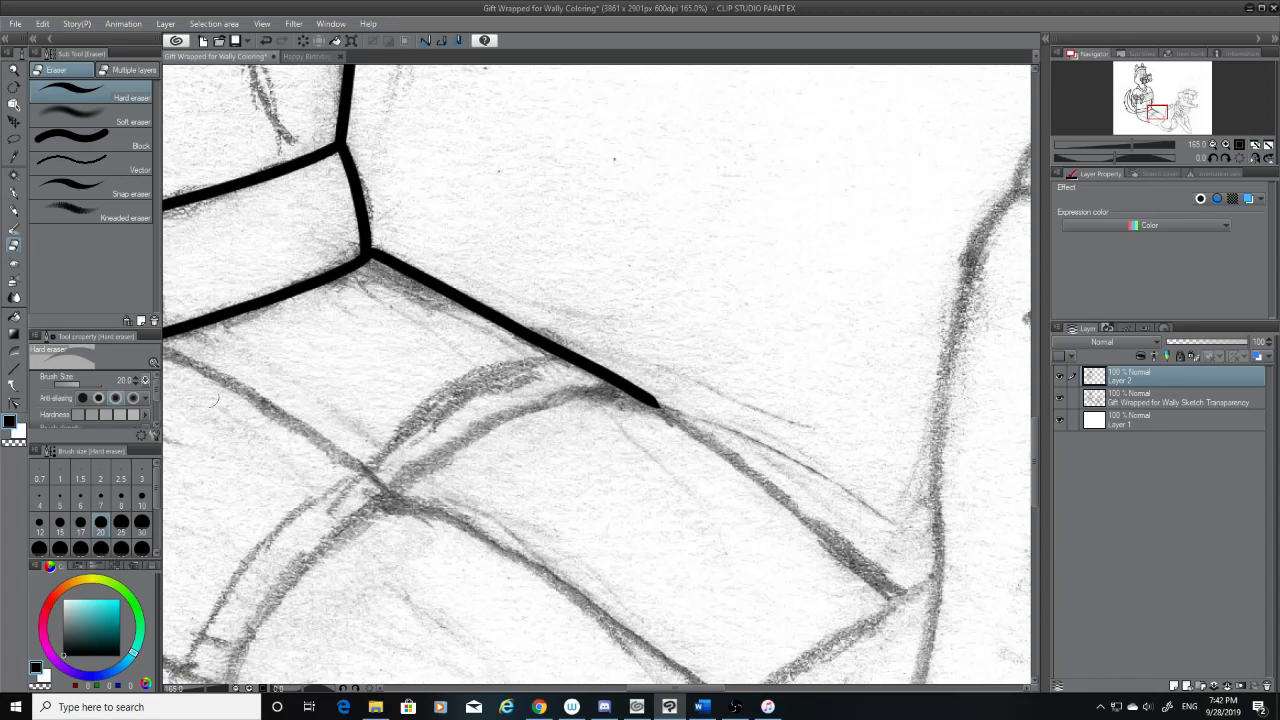
{"action": "left_click", "coordinate": [13, 193]}
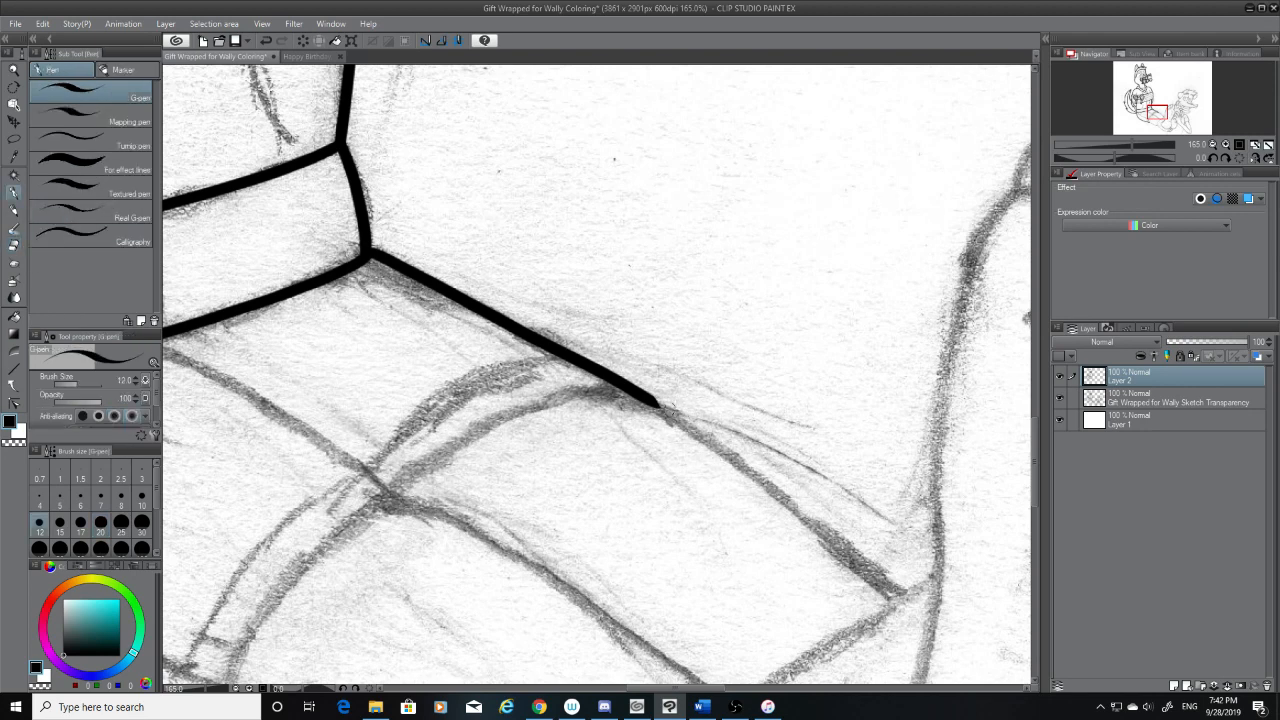
{"action": "mouse_move", "coordinate": [655, 402]}
{"action": "left_mouse_down"}
{"action": "mouse_move", "coordinate": [826, 554]}
{"action": "mouse_move", "coordinate": [907, 648]}
{"action": "left_mouse_up"}
{"action": "key", "text": "ctrl+z"}
{"action": "left_click_drag", "start_coordinate": [650, 400], "coordinate": [918, 650]}
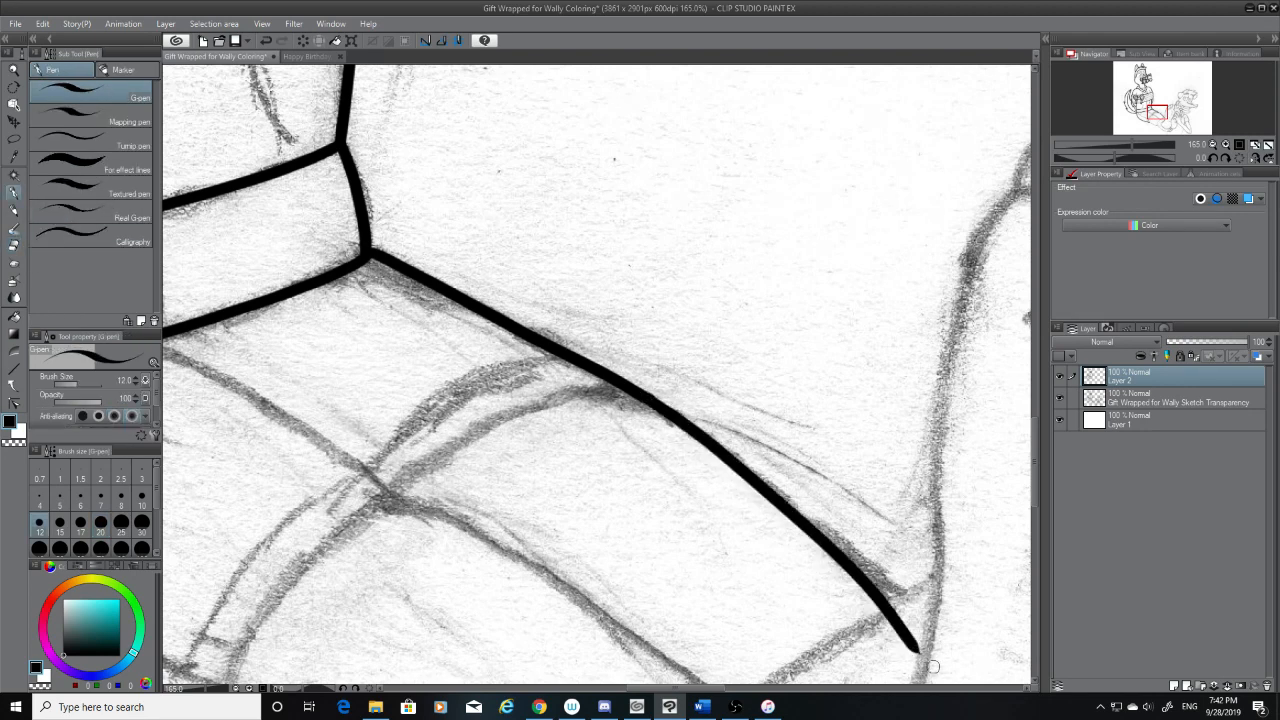
{"action": "key", "text": "ctrl+z"}
{"action": "left_click_drag", "start_coordinate": [650, 400], "coordinate": [958, 675]}
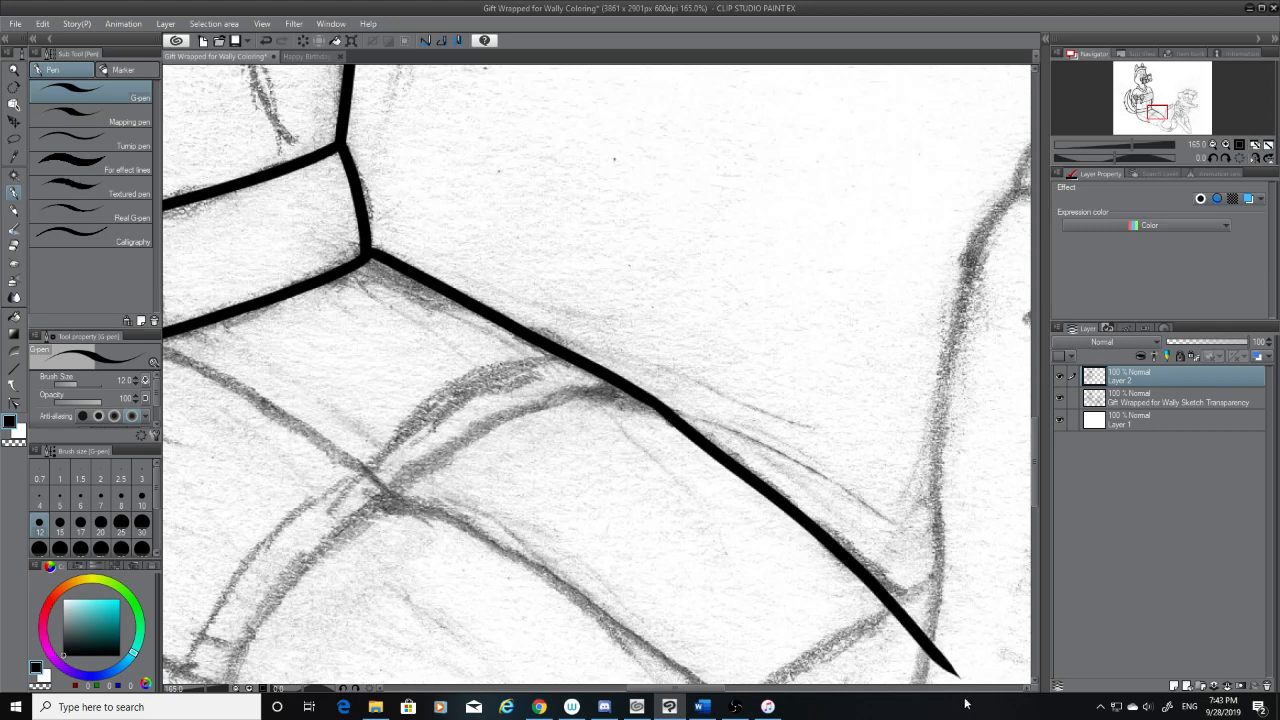
Ink the two curved lines of the strap across the upper leg and trim their ends at the sketched middle line
{"action": "scroll", "coordinate": [1034, 452], "scroll_direction": "down", "scroll_amount": 3}
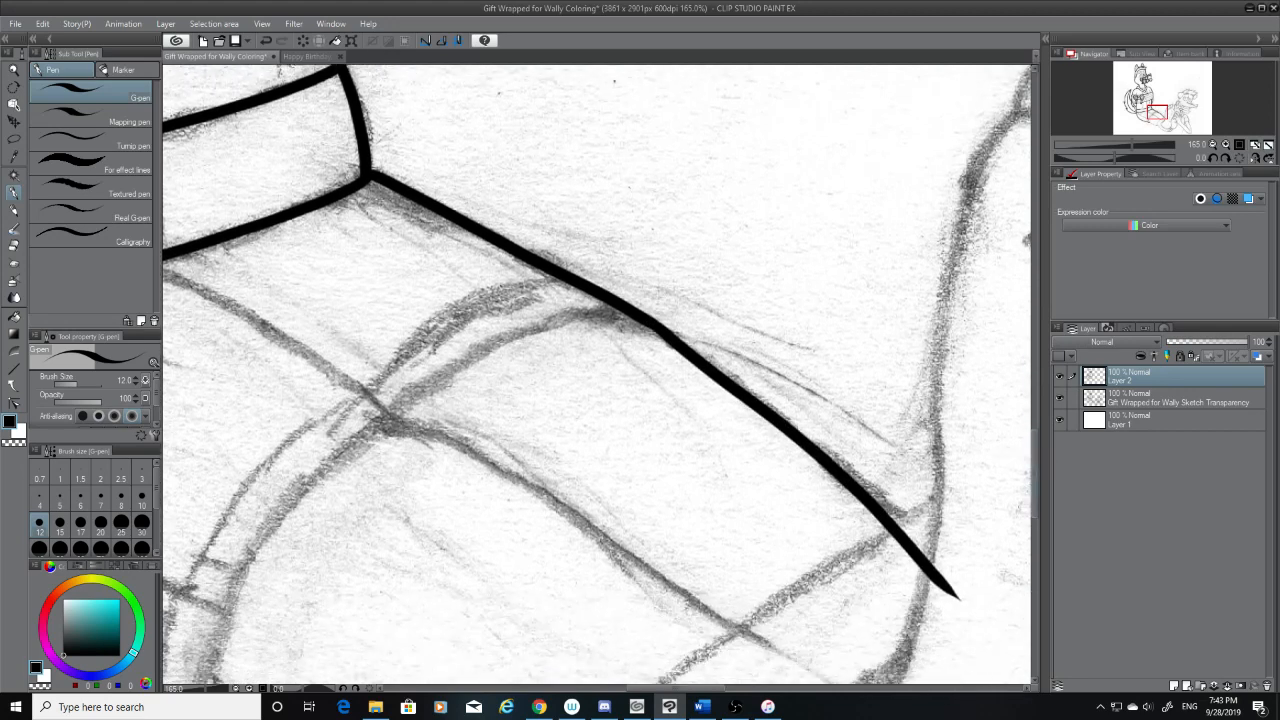
{"action": "mouse_move", "coordinate": [645, 317]}
{"action": "left_mouse_down"}
{"action": "mouse_move", "coordinate": [553, 324]}
{"action": "mouse_move", "coordinate": [387, 432]}
{"action": "left_mouse_up"}
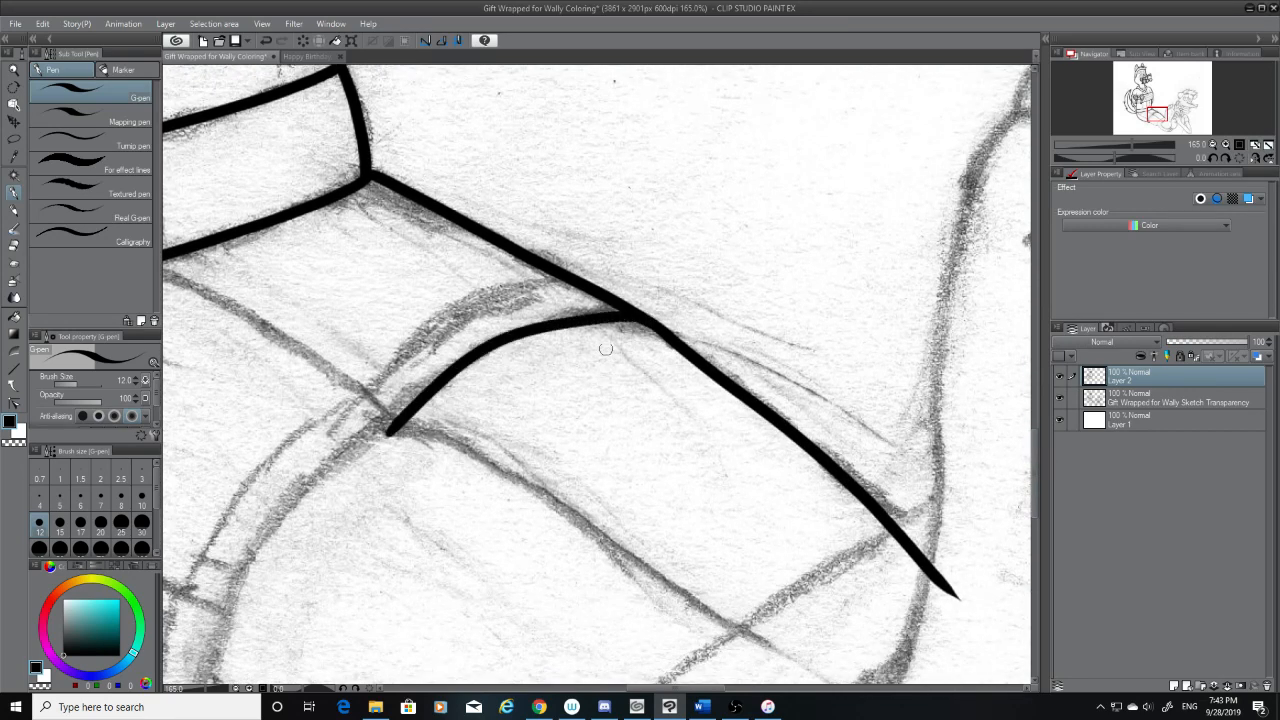
{"action": "left_click_drag", "start_coordinate": [560, 276], "coordinate": [355, 440]}
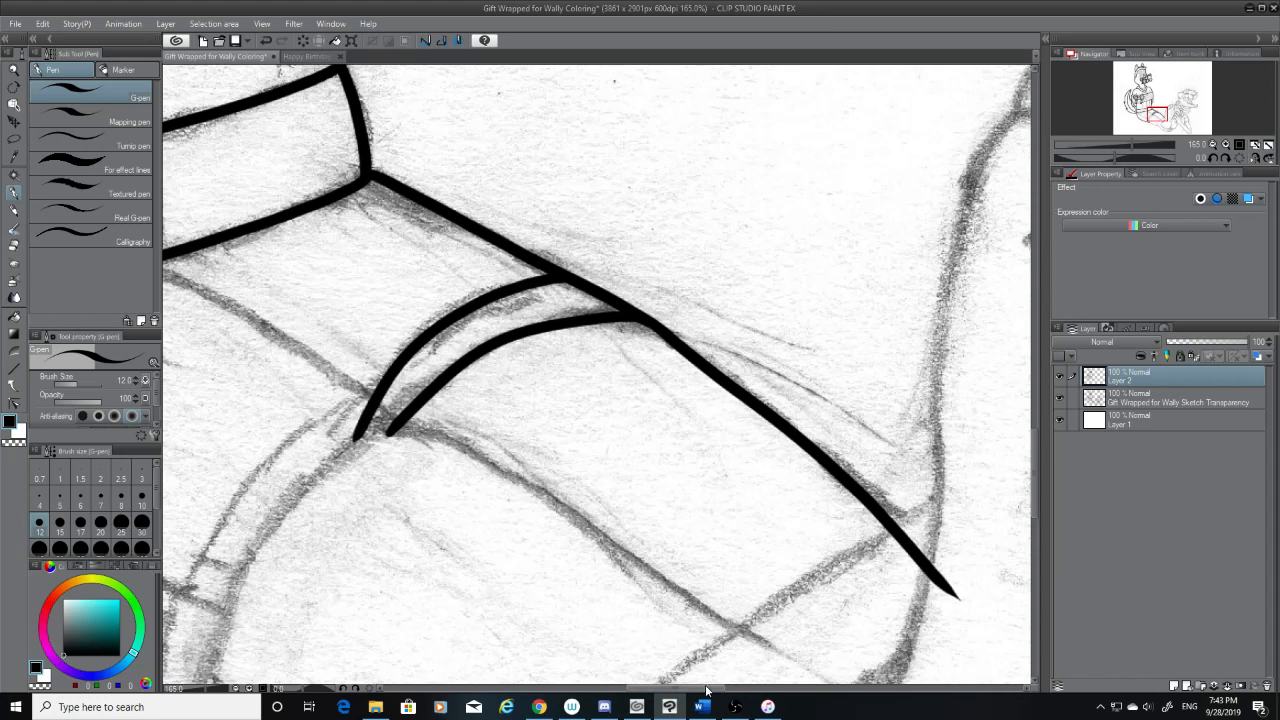
{"action": "left_click_drag", "start_coordinate": [706, 689], "coordinate": [676, 688]}
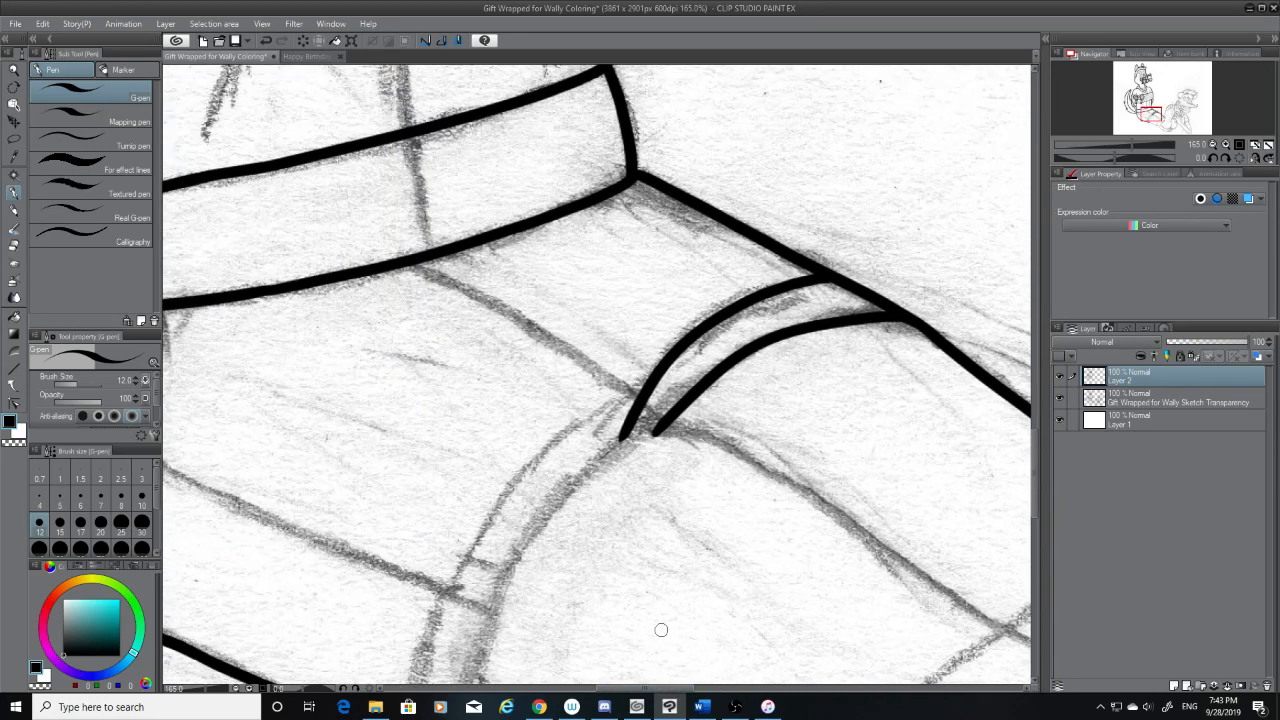
{"action": "key", "text": "ctrl+z"}
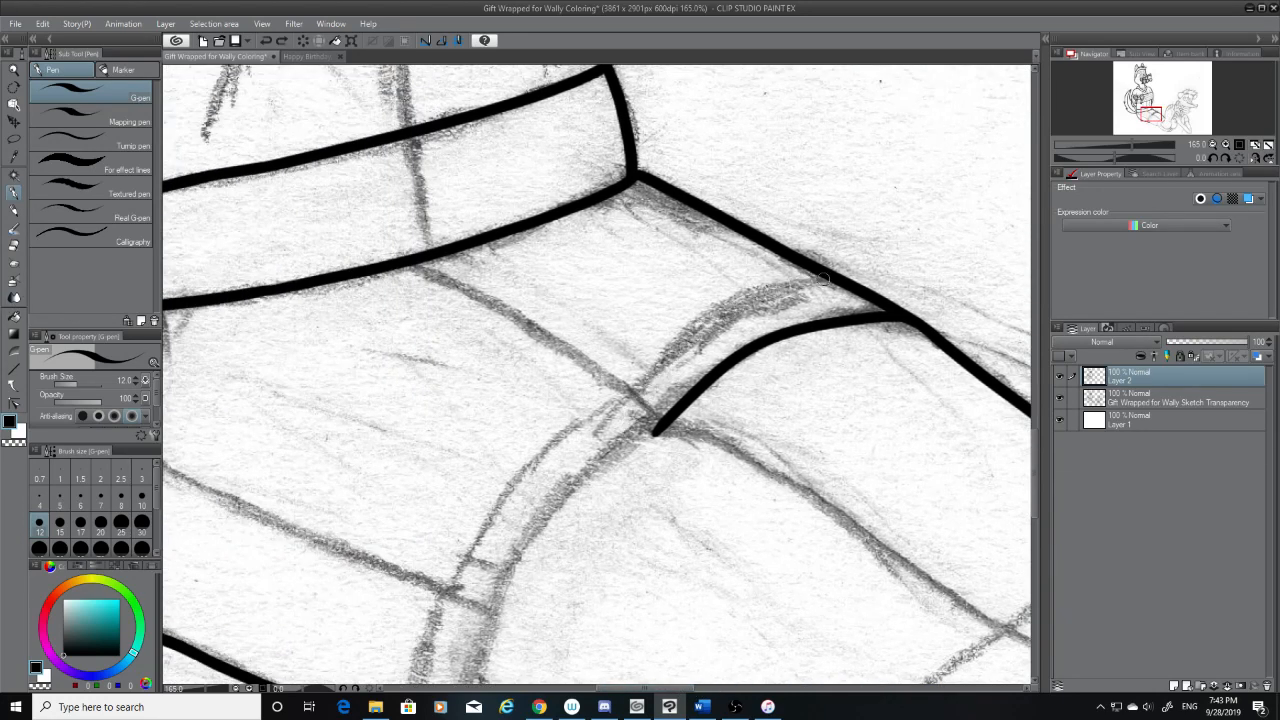
{"action": "left_click_drag", "start_coordinate": [825, 278], "coordinate": [565, 432]}
{"action": "key", "text": "ctrl+z"}
{"action": "mouse_move", "coordinate": [833, 278]}
{"action": "left_mouse_down"}
{"action": "mouse_move", "coordinate": [686, 343]}
{"action": "mouse_move", "coordinate": [604, 422]}
{"action": "mouse_move", "coordinate": [697, 316]}
{"action": "mouse_move", "coordinate": [604, 422]}
{"action": "mouse_move", "coordinate": [786, 288]}
{"action": "mouse_move", "coordinate": [615, 412]}
{"action": "mouse_move", "coordinate": [662, 442]}
{"action": "left_mouse_up"}
{"action": "key", "text": "ctrl+z"}
{"action": "key", "text": "ctrl+z"}
{"action": "left_click", "coordinate": [11, 247]}
{"action": "mouse_move", "coordinate": [608, 401]}
{"action": "left_mouse_down"}
{"action": "mouse_move", "coordinate": [619, 414]}
{"action": "mouse_move", "coordinate": [626, 392]}
{"action": "mouse_move", "coordinate": [697, 442]}
{"action": "left_mouse_up"}
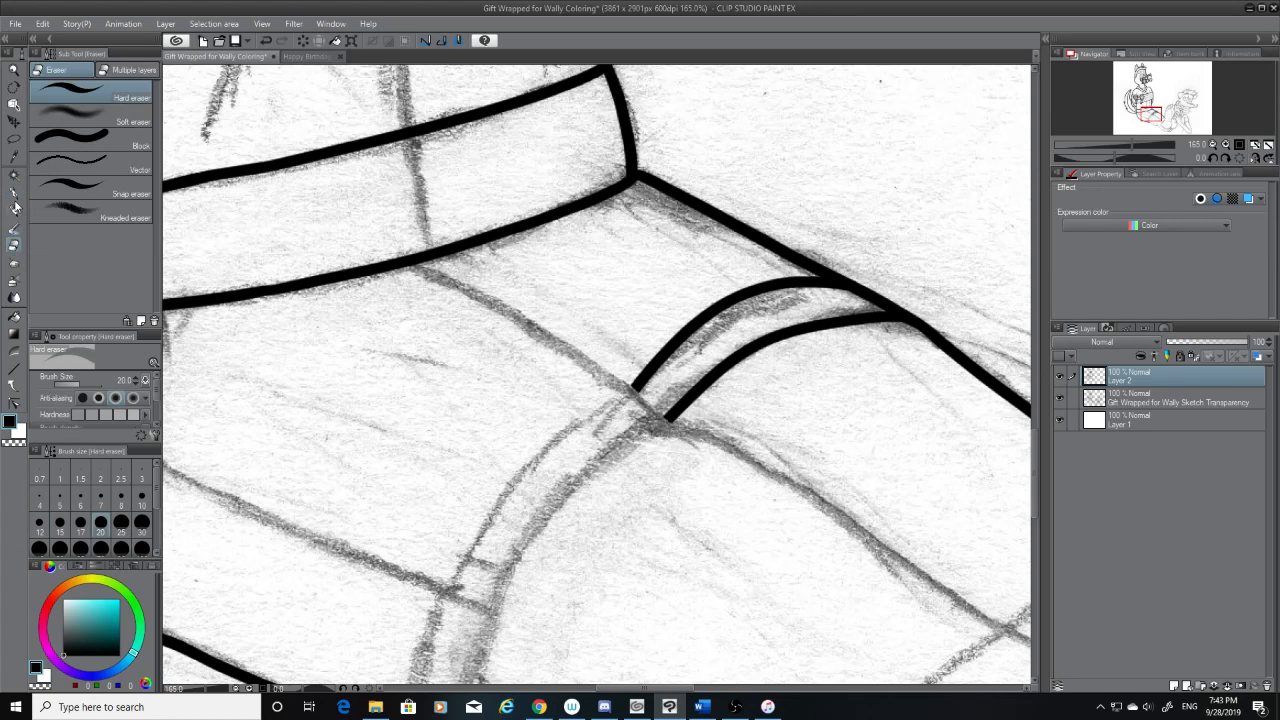
Ink the leg's middle line from the waist band's lower edge down past the ends of the two strap curves
{"action": "left_click", "coordinate": [14, 192]}
{"action": "left_click_drag", "start_coordinate": [418, 258], "coordinate": [697, 452]}
{"action": "key", "text": "ctrl+z"}
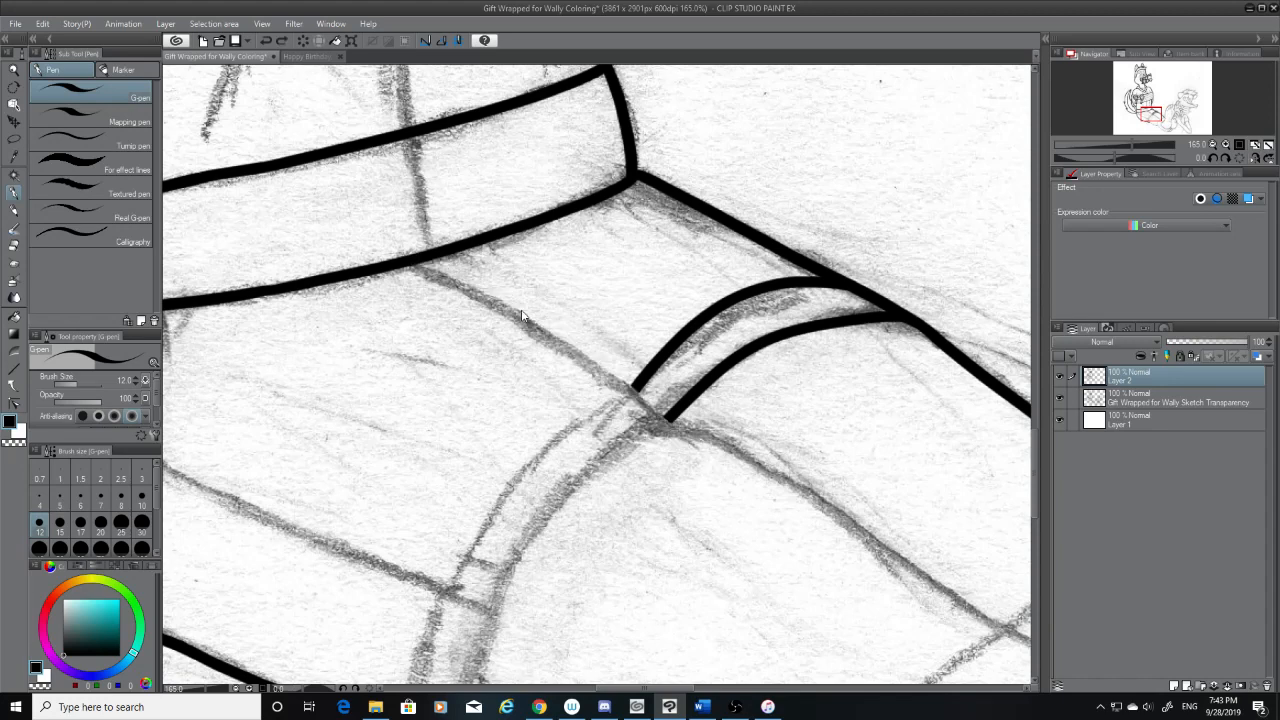
{"action": "left_click_drag", "start_coordinate": [418, 258], "coordinate": [698, 452]}
{"action": "key", "text": "ctrl+z"}
{"action": "mouse_move", "coordinate": [418, 258]}
{"action": "left_mouse_down"}
{"action": "mouse_move", "coordinate": [680, 410]}
{"action": "mouse_move", "coordinate": [698, 452]}
{"action": "left_mouse_up"}
{"action": "key", "text": "ctrl+z"}
{"action": "left_click_drag", "start_coordinate": [410, 262], "coordinate": [710, 462]}
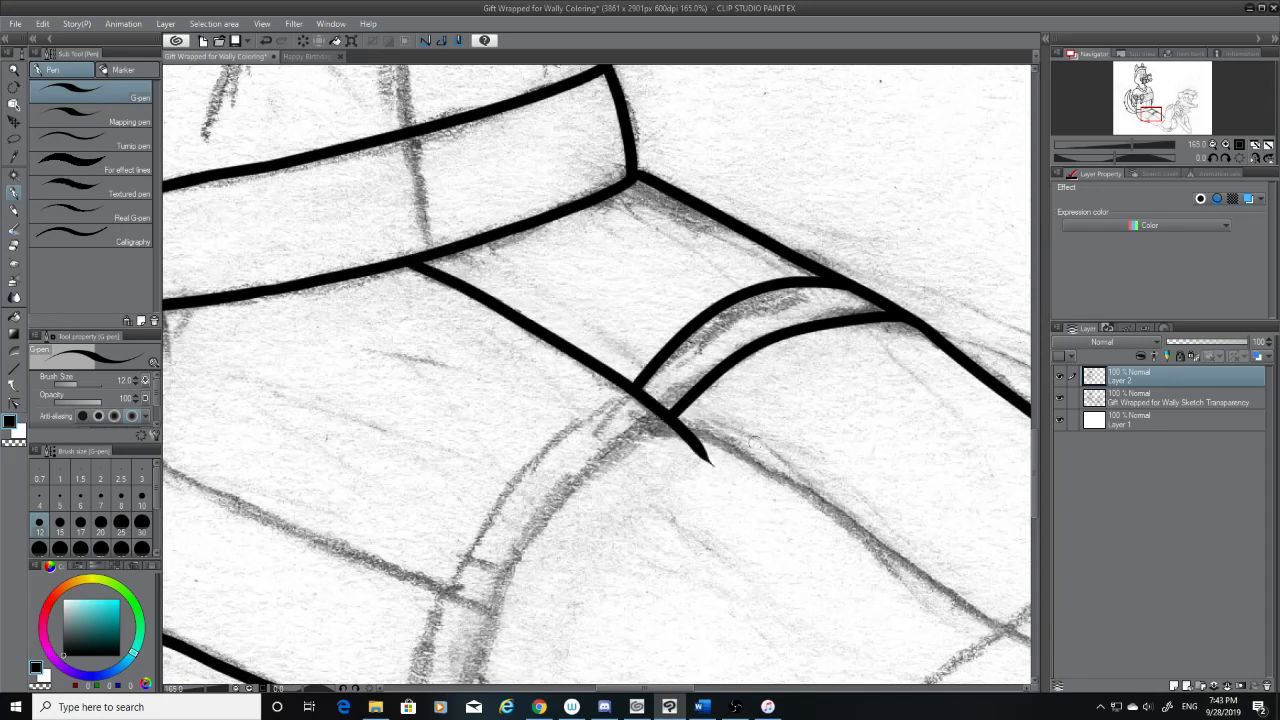
Erase the overshooting tip of the leg's middle line just beyond the strap
{"action": "left_click", "coordinate": [14, 246]}
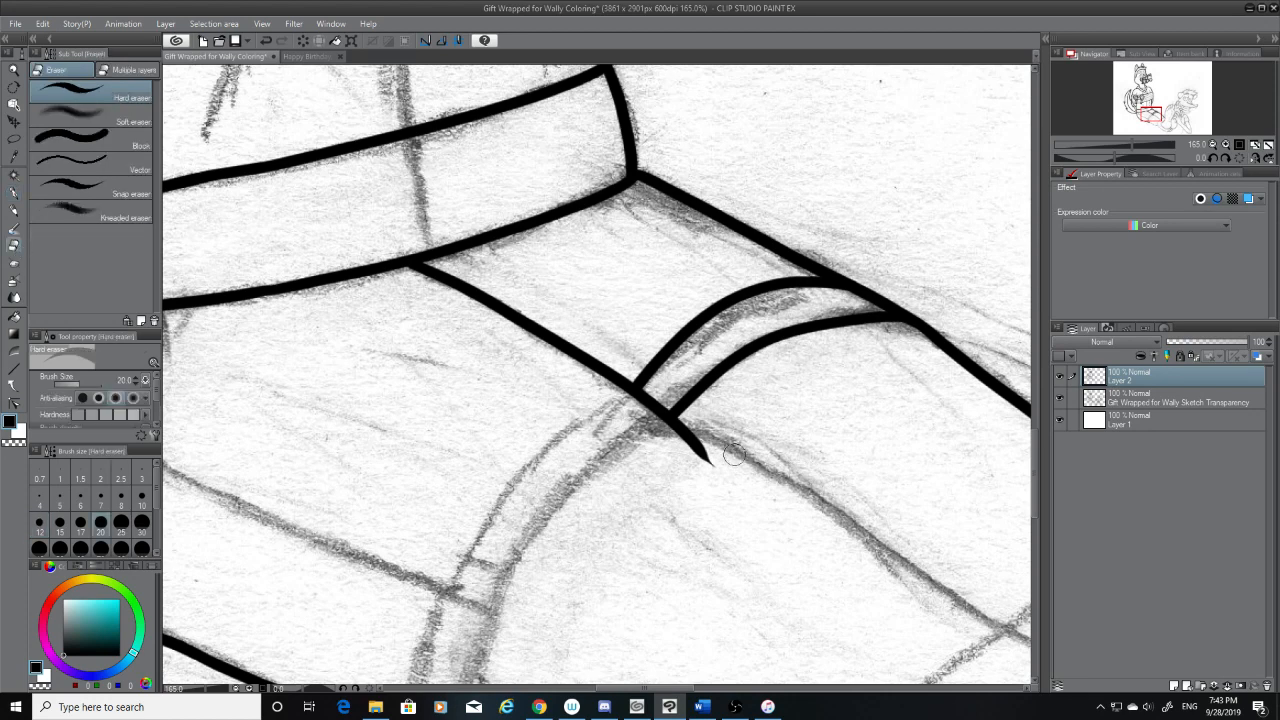
{"action": "left_click_drag", "start_coordinate": [730, 452], "coordinate": [640, 445]}
{"action": "left_click_drag", "start_coordinate": [735, 458], "coordinate": [652, 447]}
{"action": "mouse_move", "coordinate": [571, 706]}
{"action": "left_click", "coordinate": [1100, 707]}
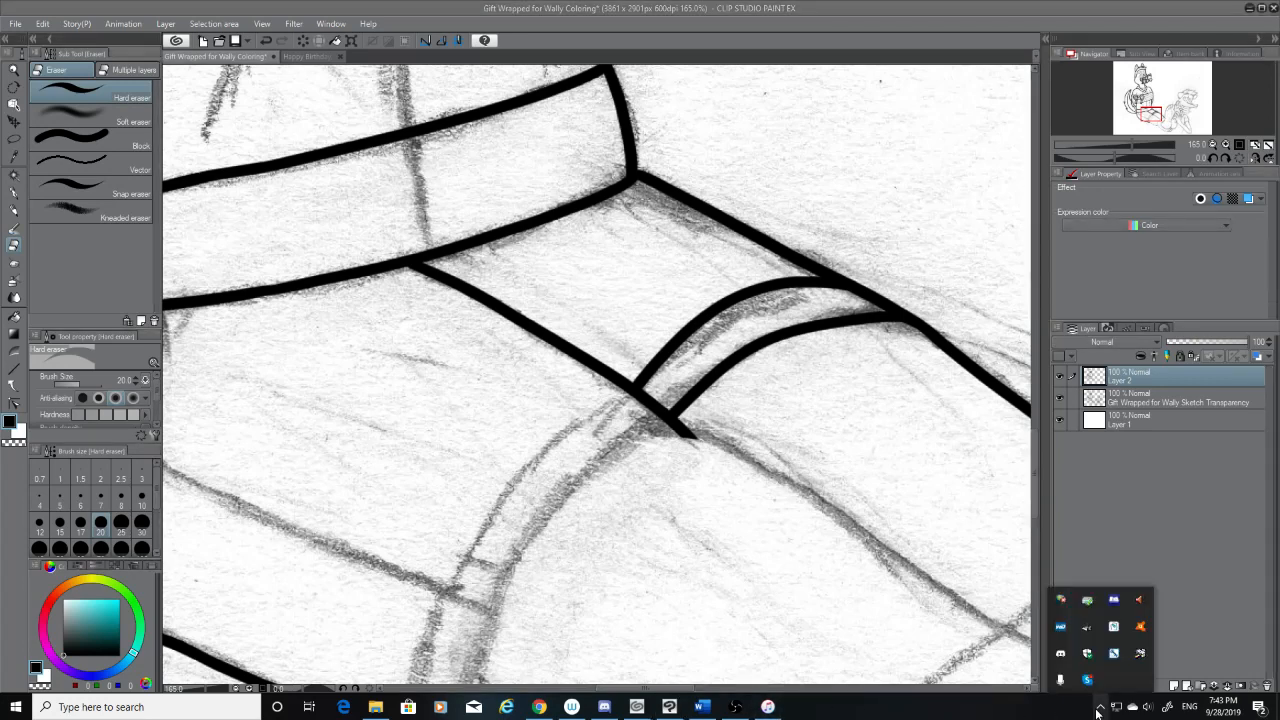
{"action": "left_click", "coordinate": [1099, 708]}
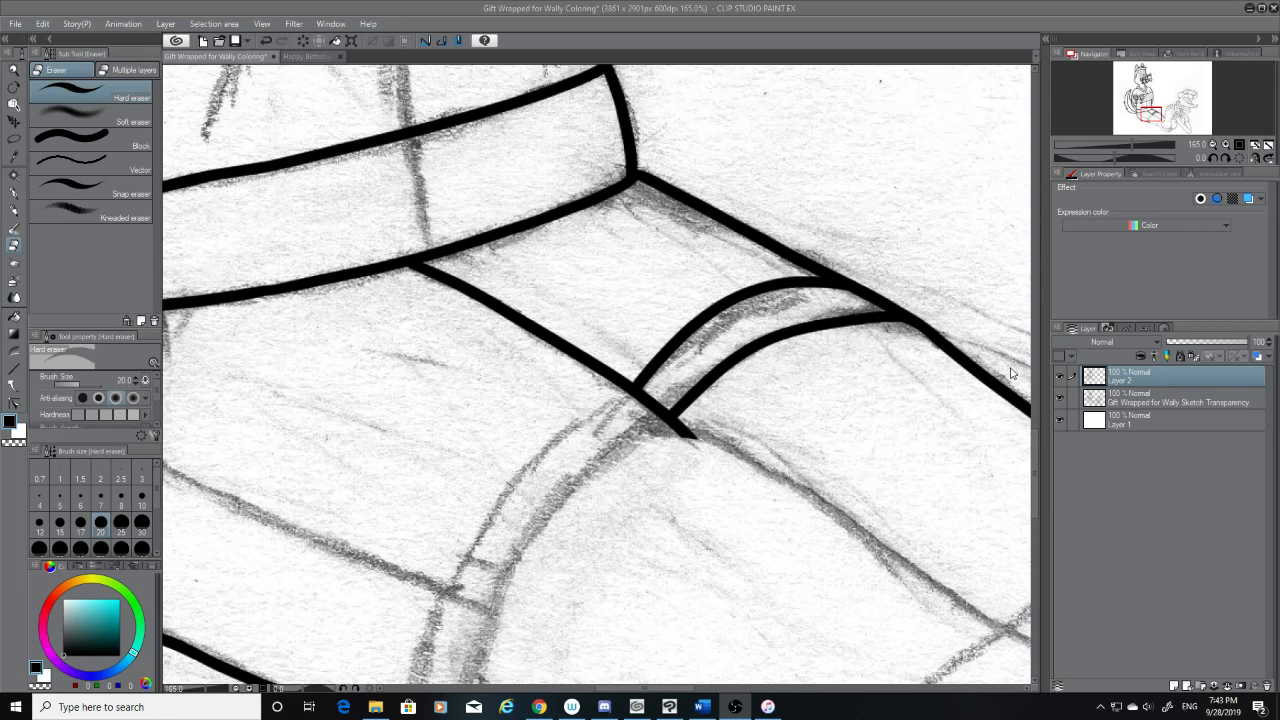
Undo the last erasure and trim the end of the leg's middle line again, closer to the lower strap curve
{"action": "left_click", "coordinate": [1034, 450]}
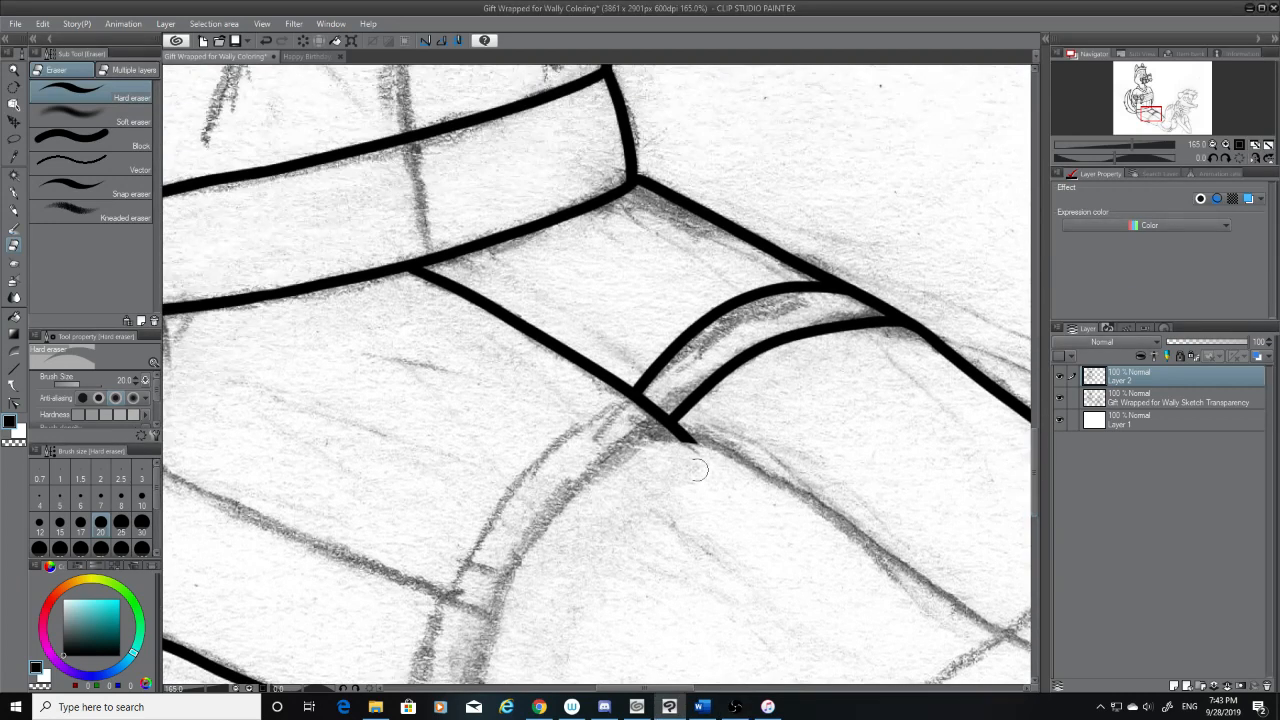
{"action": "key", "text": "ctrl+z"}
{"action": "left_click_drag", "start_coordinate": [702, 456], "coordinate": [625, 443]}
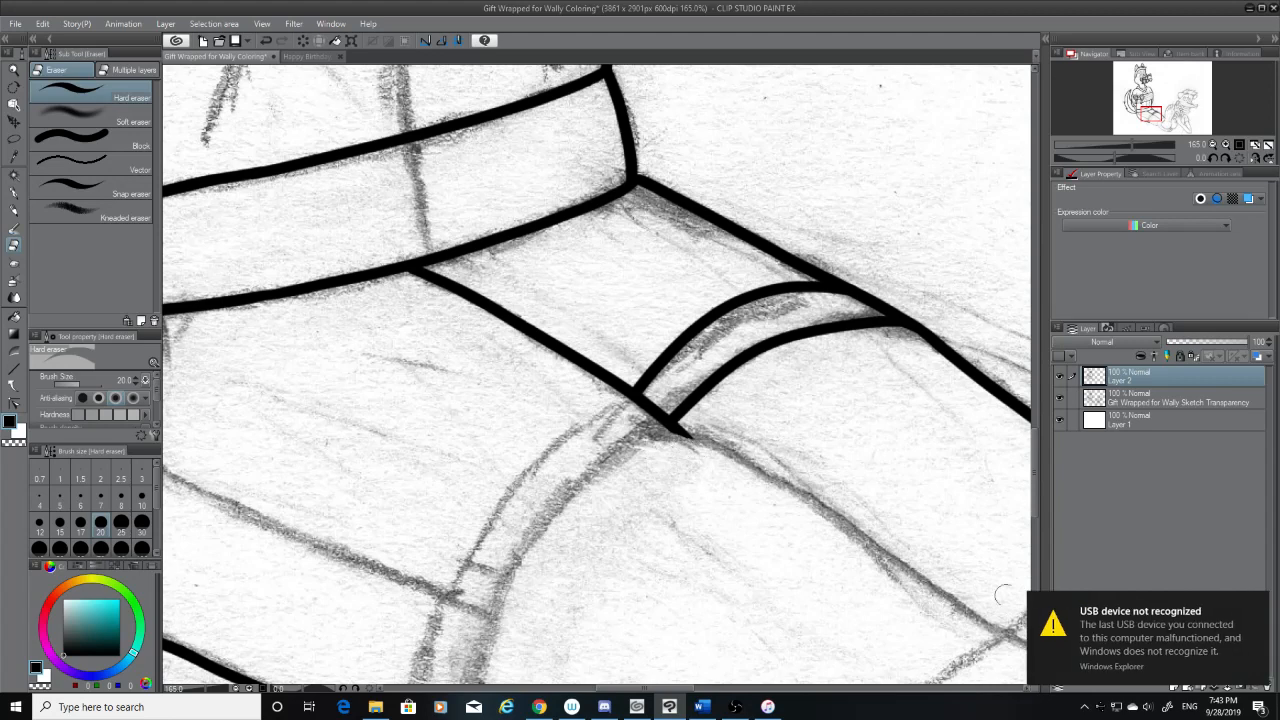
Open the USB device notification and close its message window
{"action": "left_click", "coordinate": [1096, 646]}
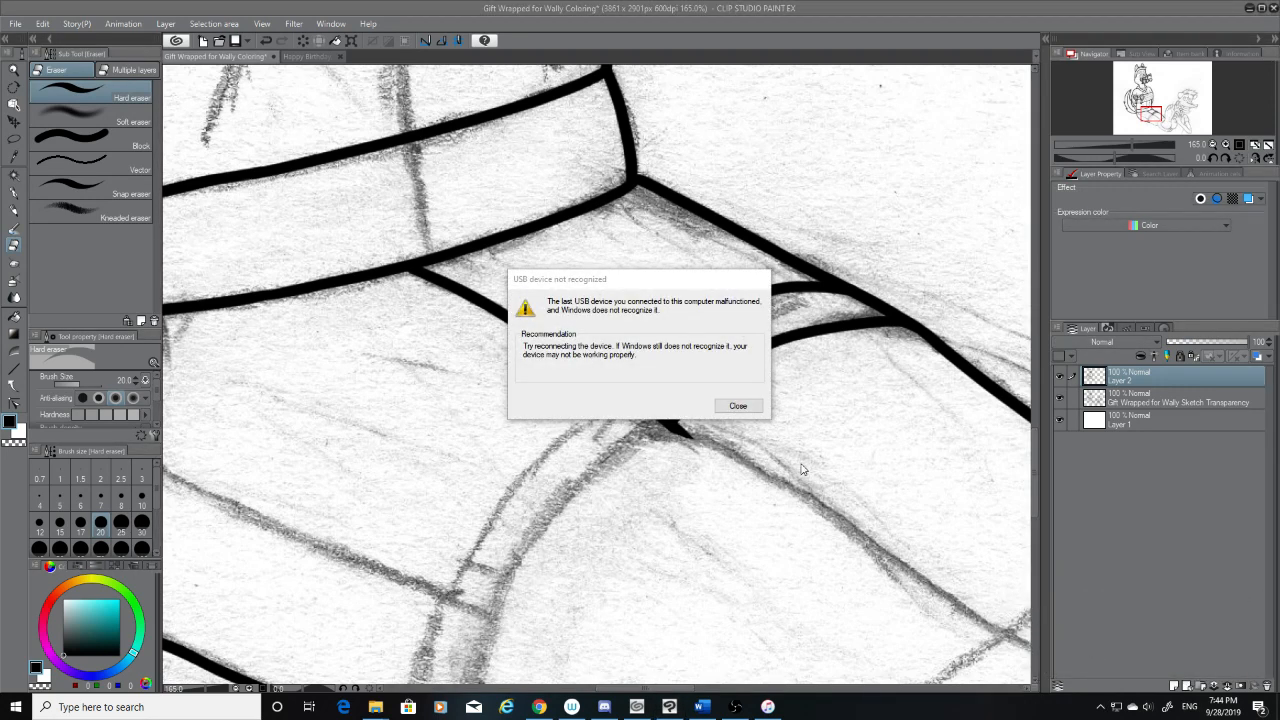
{"action": "left_click", "coordinate": [737, 407]}
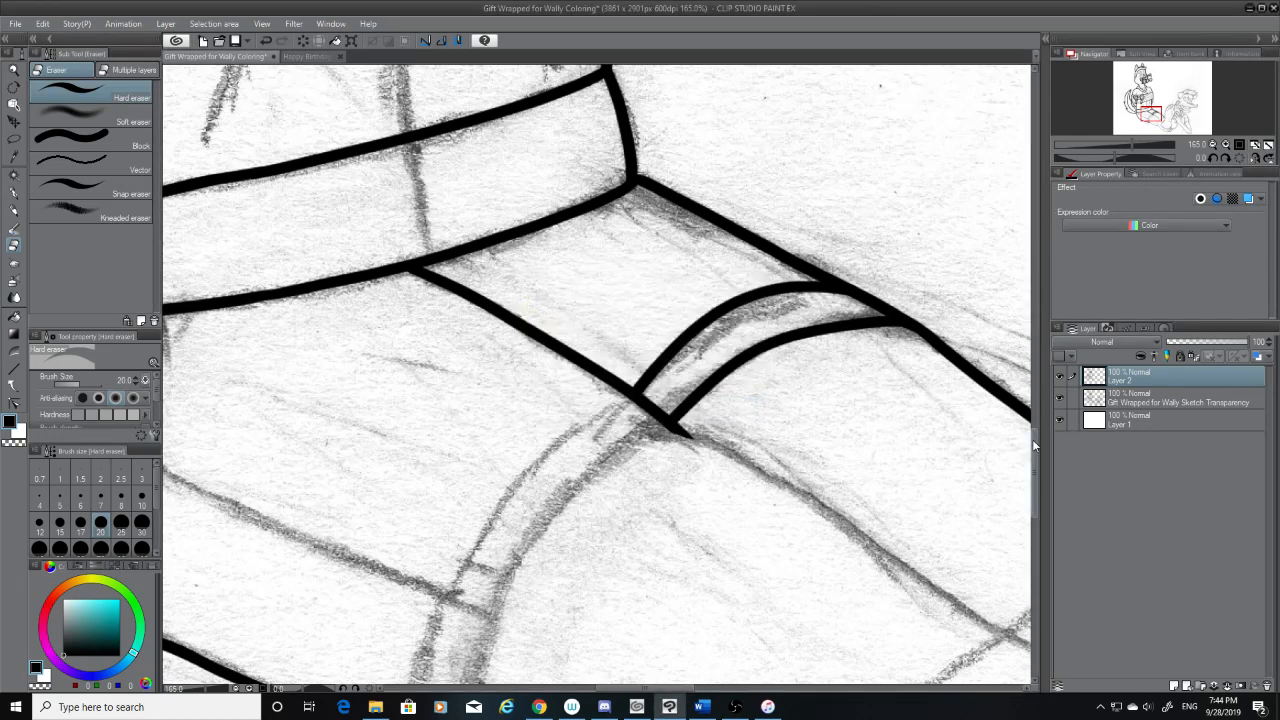
Ink the strap's two curved lines from the leg's middle line down to the inked lower edge of the leg
{"action": "scroll", "coordinate": [1033, 450], "scroll_direction": "down", "scroll_amount": 3}
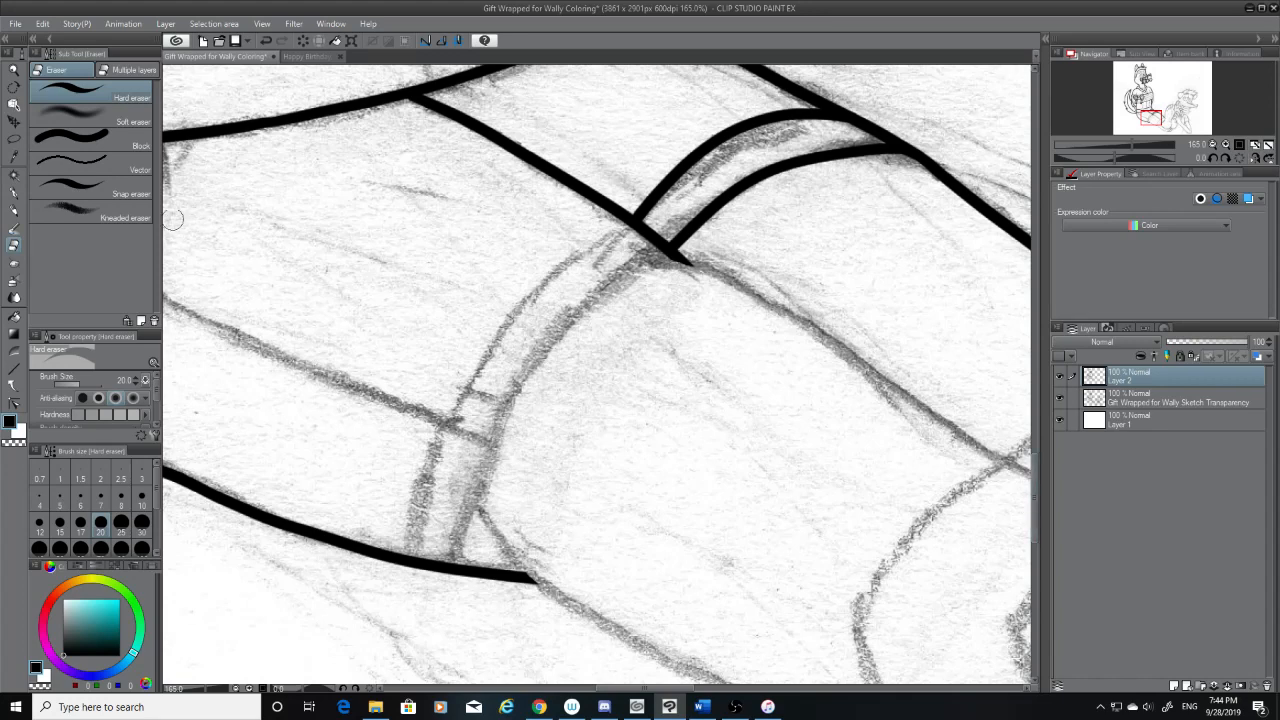
{"action": "left_click", "coordinate": [14, 193]}
{"action": "left_click_drag", "start_coordinate": [676, 256], "coordinate": [474, 568]}
{"action": "key", "text": "ctrl+z"}
{"action": "left_click_drag", "start_coordinate": [677, 252], "coordinate": [440, 562]}
{"action": "key", "text": "ctrl+z"}
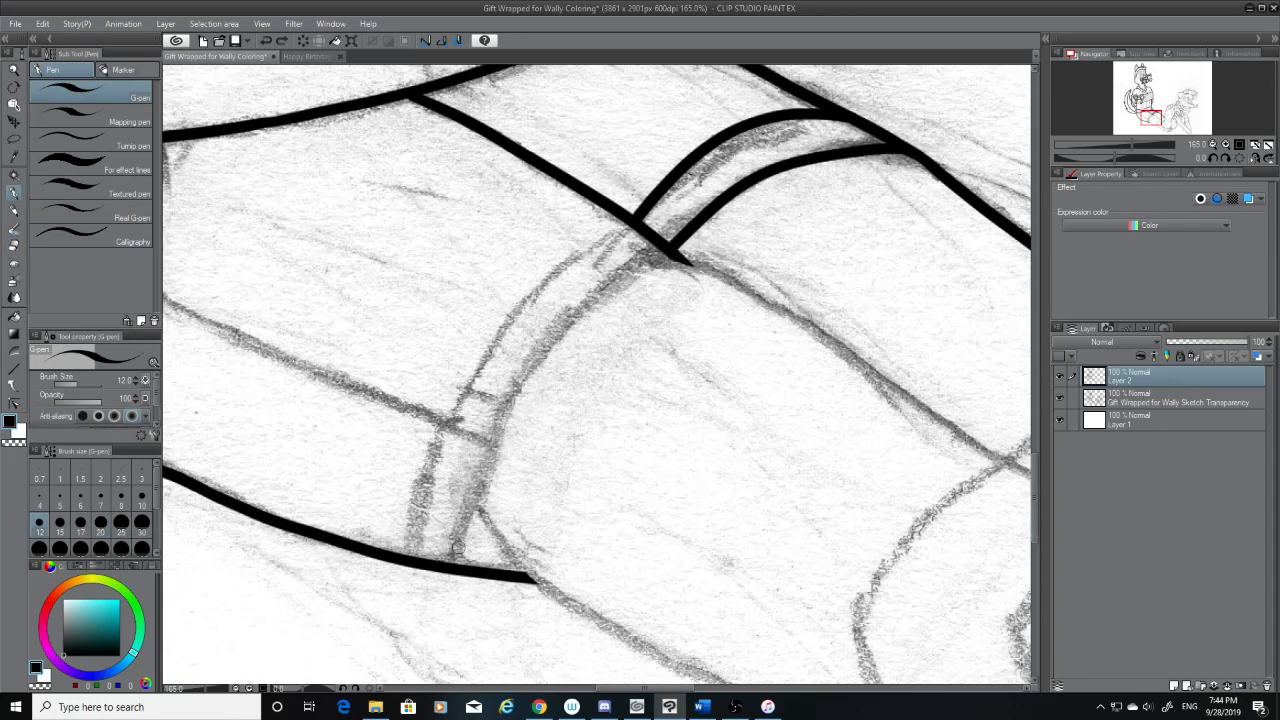
{"action": "left_click_drag", "start_coordinate": [486, 438], "coordinate": [458, 566]}
{"action": "left_click_drag", "start_coordinate": [677, 250], "coordinate": [482, 440]}
{"action": "key", "text": "ctrl+z"}
{"action": "key", "text": "ctrl+z"}
{"action": "mouse_move", "coordinate": [460, 566]}
{"action": "left_mouse_down"}
{"action": "mouse_move", "coordinate": [684, 256]}
{"action": "mouse_move", "coordinate": [516, 376]}
{"action": "mouse_move", "coordinate": [459, 540]}
{"action": "left_mouse_up"}
{"action": "key", "text": "ctrl+z"}
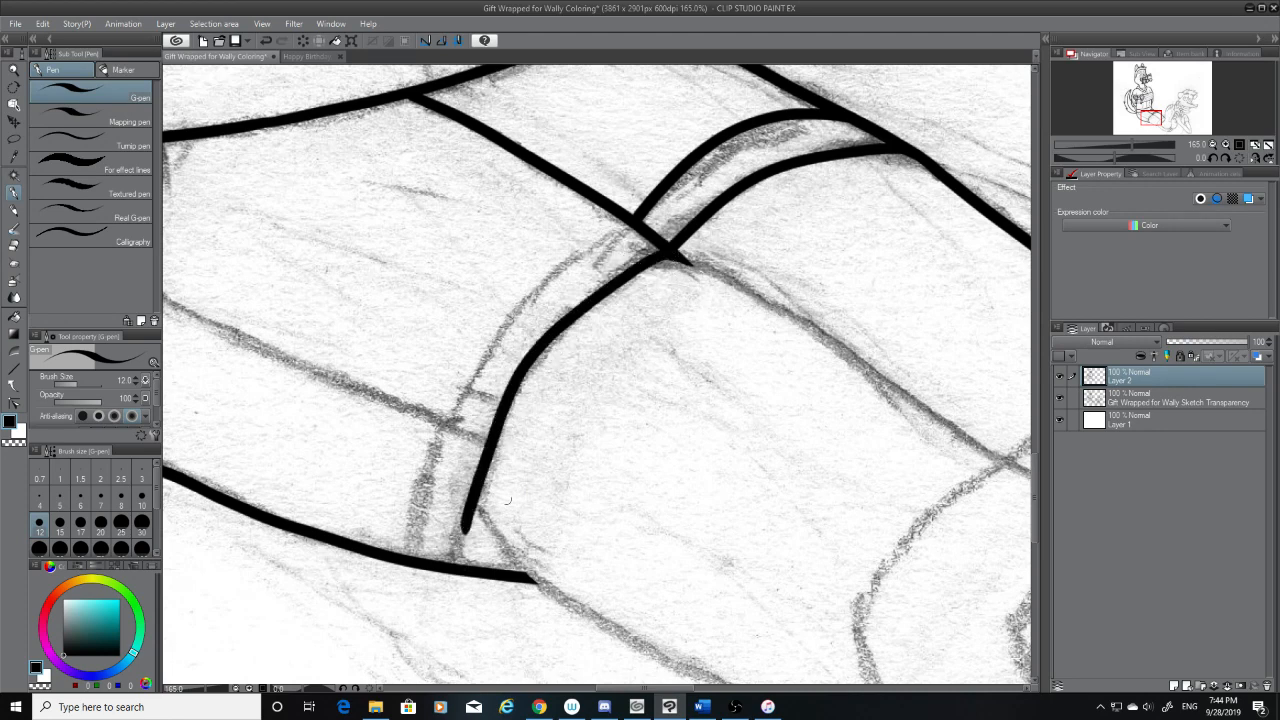
{"action": "key", "text": "ctrl+z"}
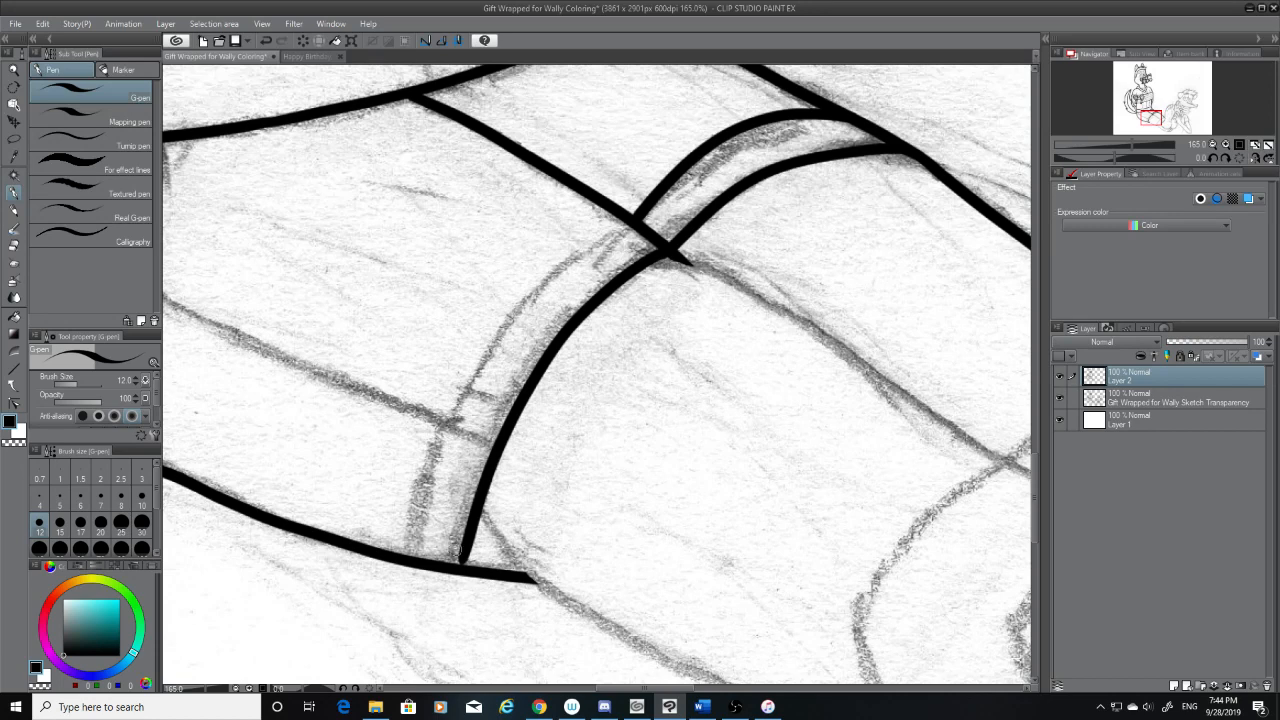
{"action": "left_click_drag", "start_coordinate": [467, 545], "coordinate": [464, 563]}
{"action": "key", "text": "ctrl+z"}
{"action": "mouse_move", "coordinate": [620, 215]}
{"action": "left_mouse_down"}
{"action": "mouse_move", "coordinate": [564, 271]}
{"action": "mouse_move", "coordinate": [414, 575]}
{"action": "left_mouse_up"}
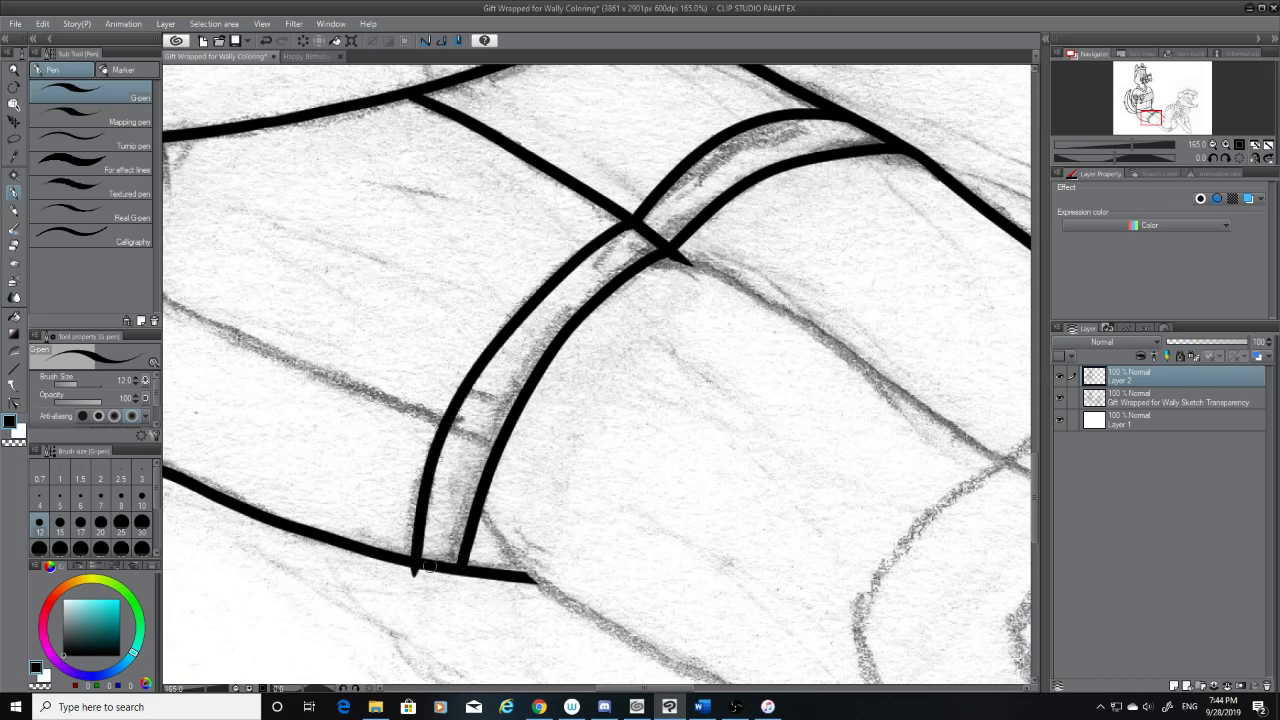
Erase the tip of the strap's outer line that overshoots the leg's lower edge
{"action": "key", "text": "e"}
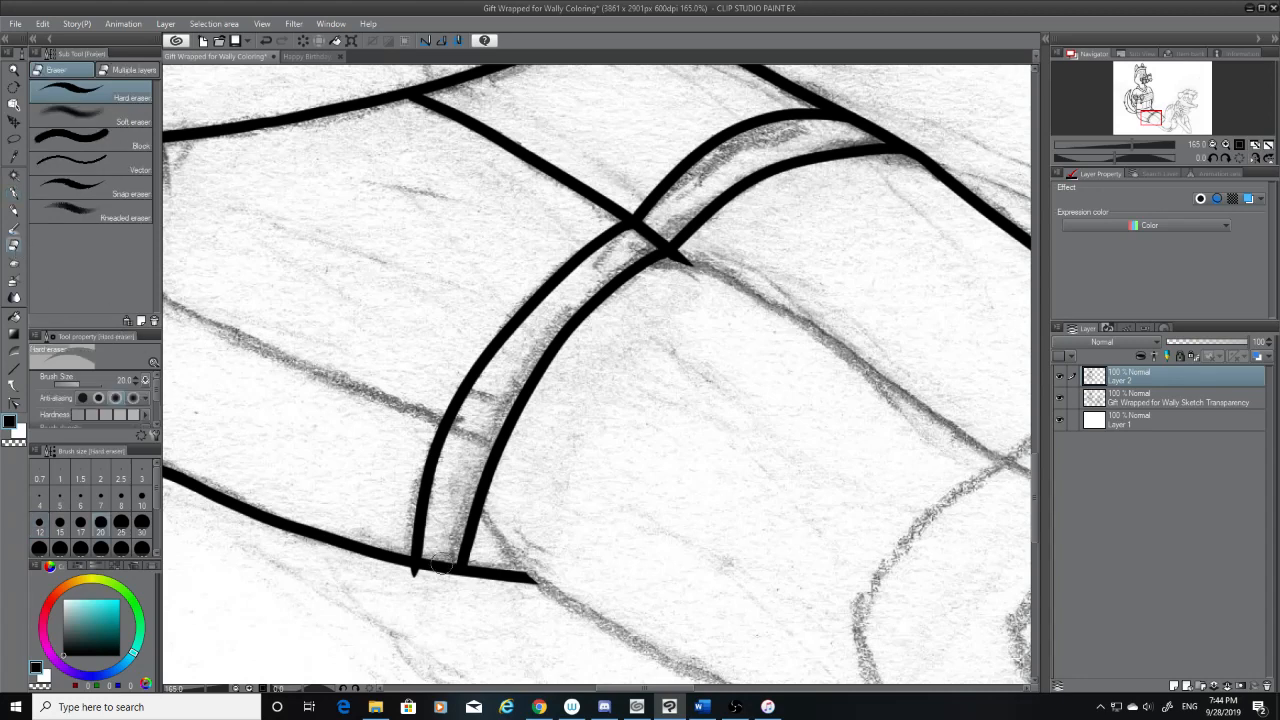
{"action": "left_click_drag", "start_coordinate": [417, 580], "coordinate": [408, 578]}
{"action": "left_click", "coordinate": [14, 192]}
Ink the leg's lower edge from the strap's inner line along the sketch to past the foot's sketched outer contour
{"action": "mouse_move", "coordinate": [1034, 444]}
{"action": "left_mouse_down"}
{"action": "mouse_move", "coordinate": [1040, 478]}
{"action": "mouse_move", "coordinate": [1043, 453]}
{"action": "left_mouse_up"}
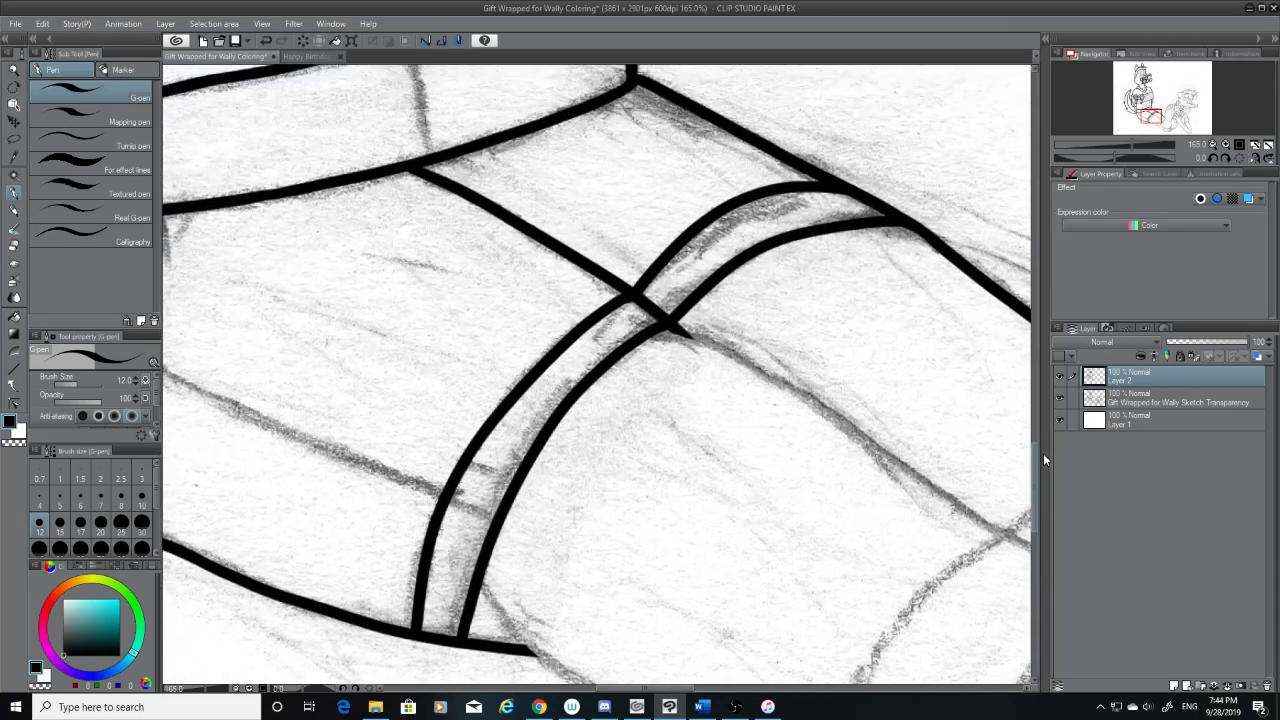
{"action": "left_click", "coordinate": [15, 247]}
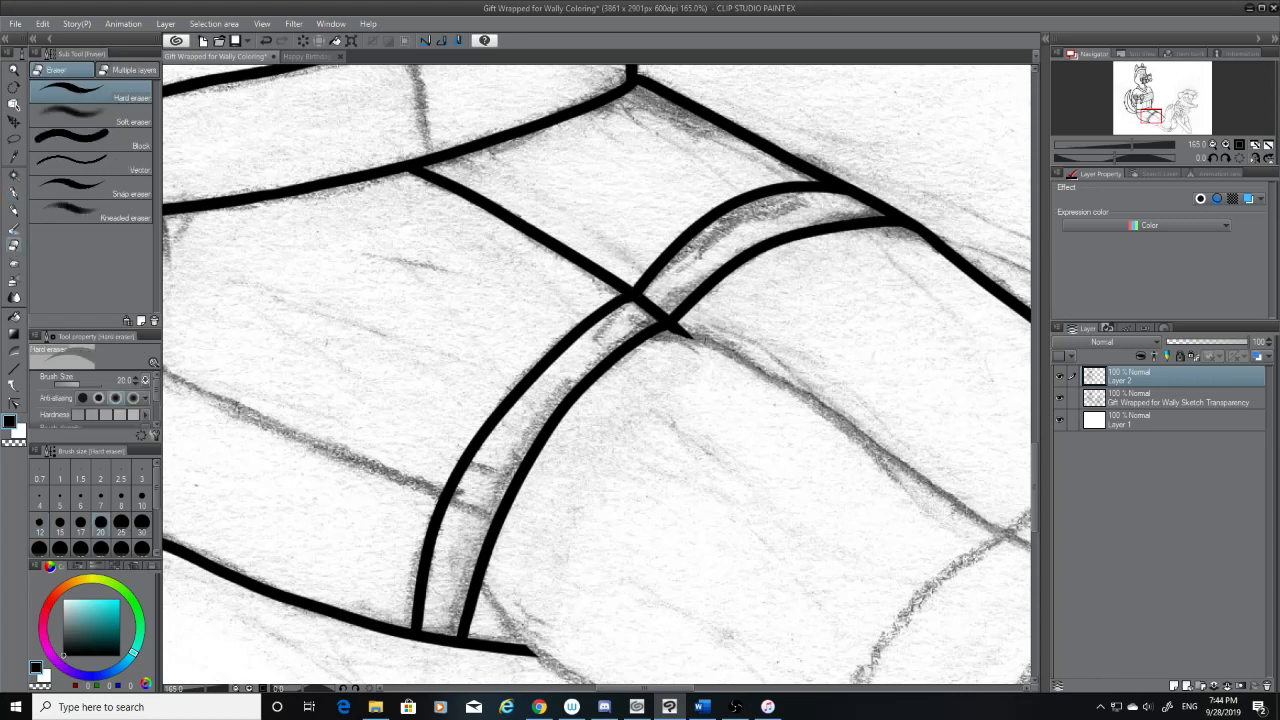
{"action": "left_click_drag", "start_coordinate": [1033, 448], "coordinate": [1035, 469]}
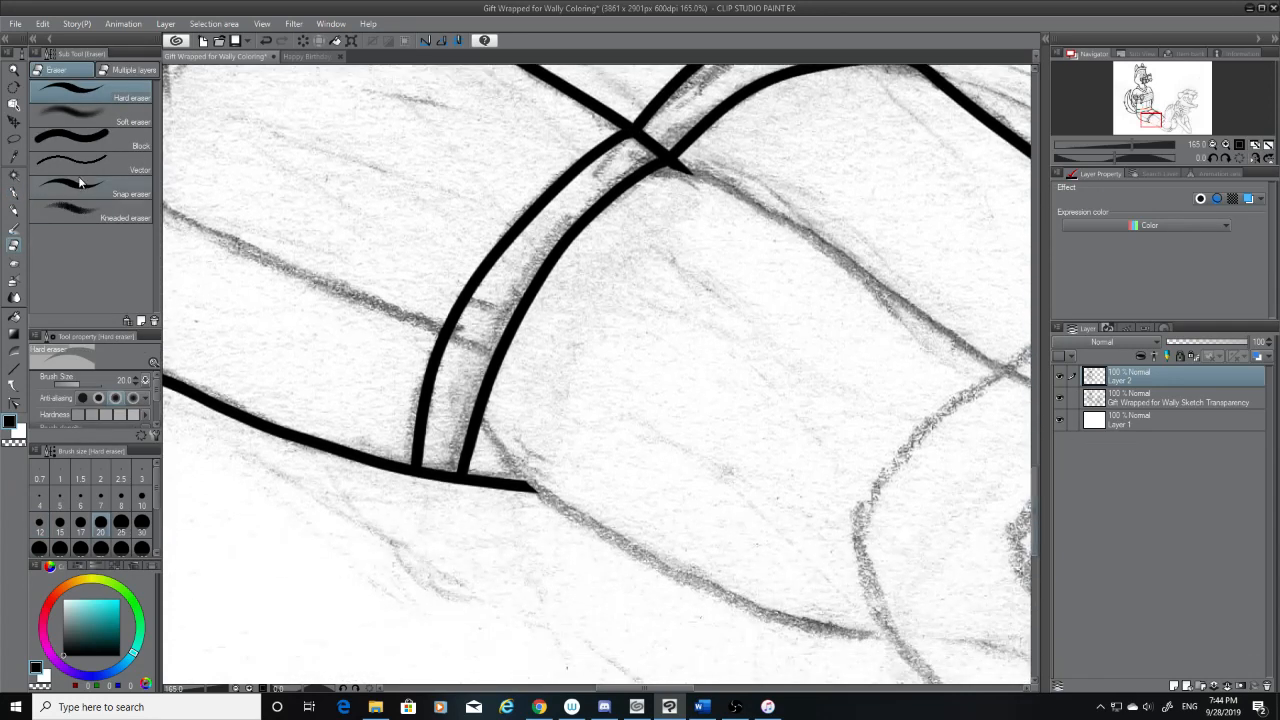
{"action": "left_click", "coordinate": [14, 192]}
{"action": "mouse_move", "coordinate": [488, 420]}
{"action": "left_mouse_down"}
{"action": "mouse_move", "coordinate": [723, 600]}
{"action": "mouse_move", "coordinate": [905, 636]}
{"action": "left_mouse_up"}
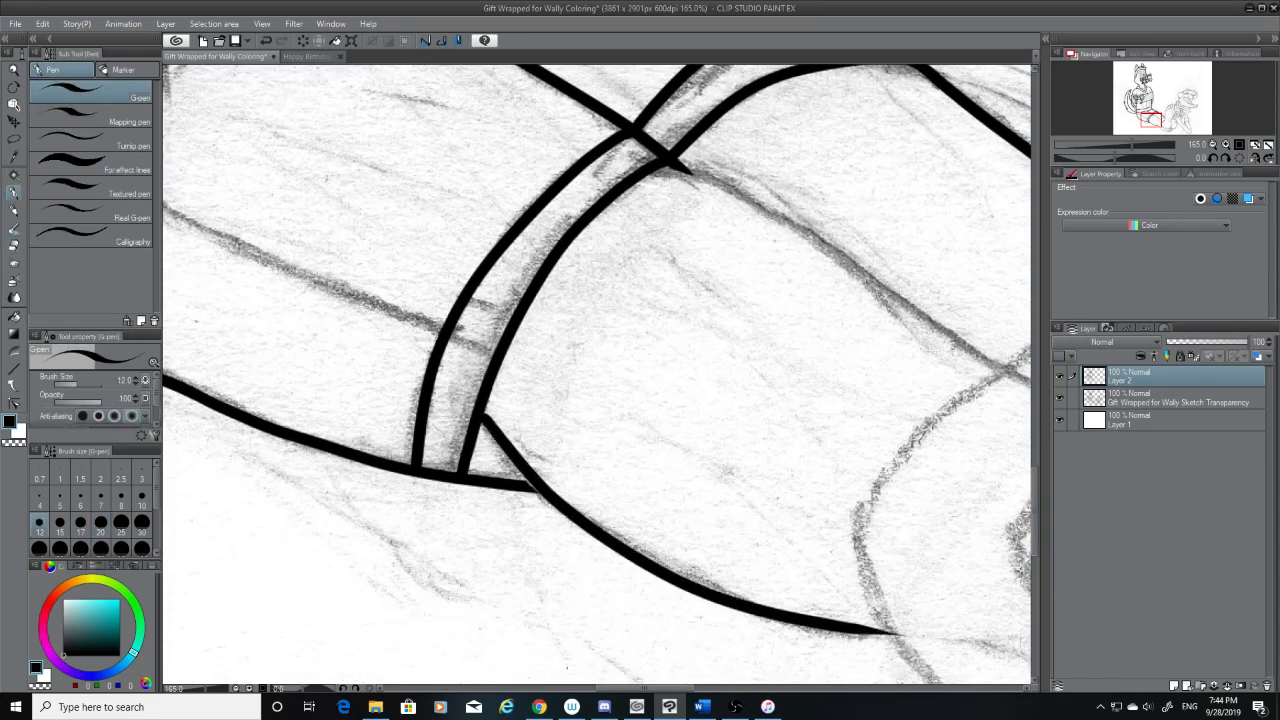
{"action": "key", "text": "ctrl+z"}
{"action": "mouse_move", "coordinate": [485, 420]}
{"action": "left_mouse_down"}
{"action": "mouse_move", "coordinate": [535, 495]}
{"action": "mouse_move", "coordinate": [927, 661]}
{"action": "mouse_move", "coordinate": [965, 665]}
{"action": "left_mouse_up"}
{"action": "key", "text": "ctrl+z"}
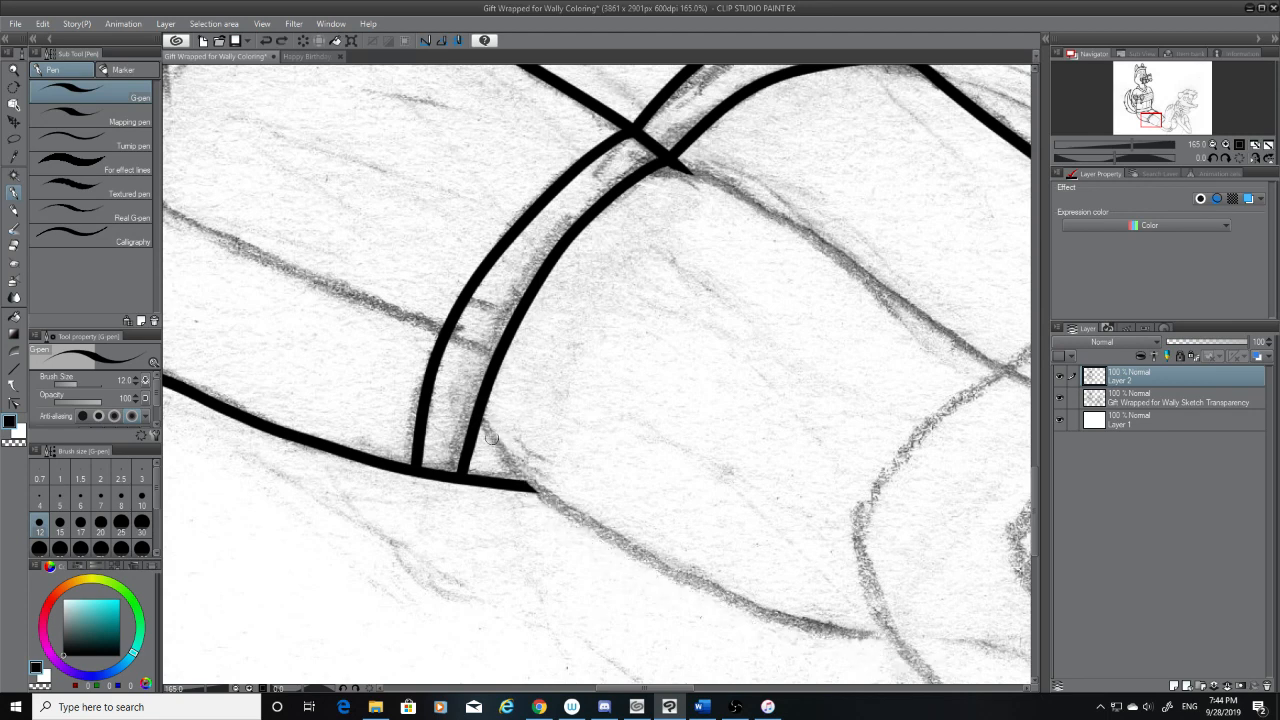
{"action": "mouse_move", "coordinate": [484, 418]}
{"action": "left_mouse_down"}
{"action": "mouse_move", "coordinate": [528, 482]}
{"action": "mouse_move", "coordinate": [987, 665]}
{"action": "mouse_move", "coordinate": [1028, 668]}
{"action": "left_mouse_up"}
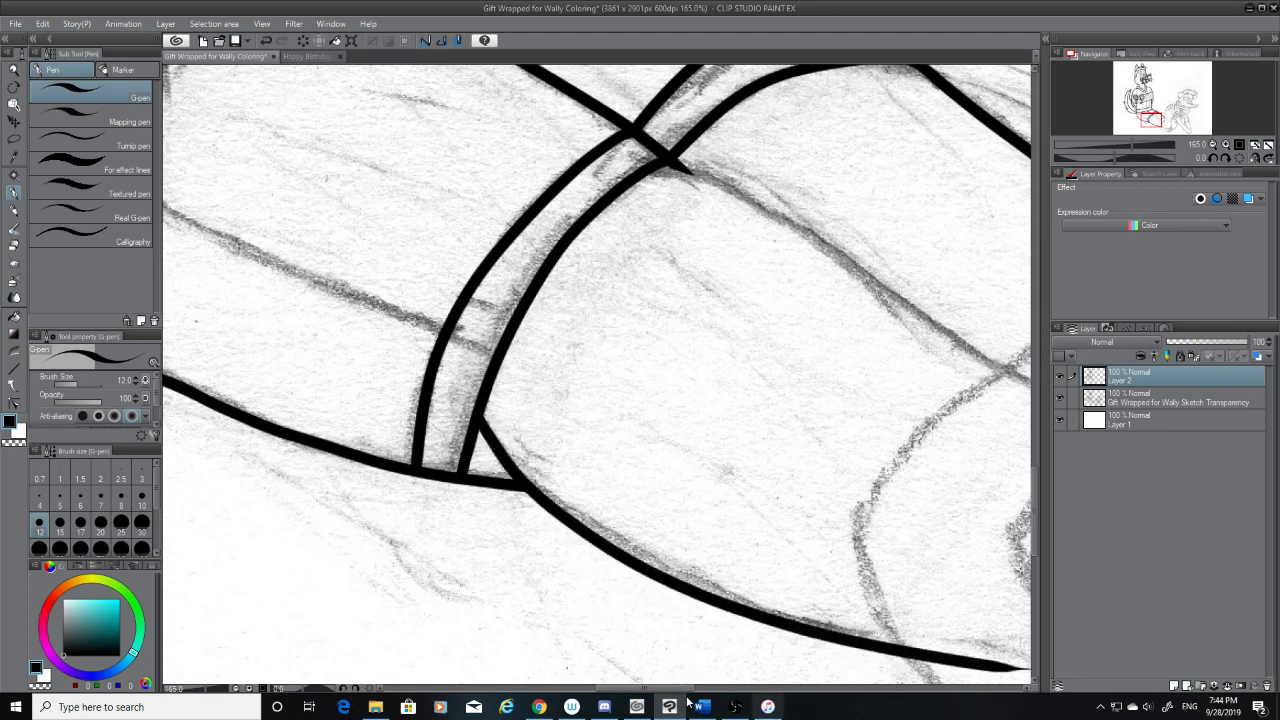
Erase the end of the leg's lower line where it runs past the foot's sketched outer contour
{"action": "left_click_drag", "start_coordinate": [649, 688], "coordinate": [697, 691]}
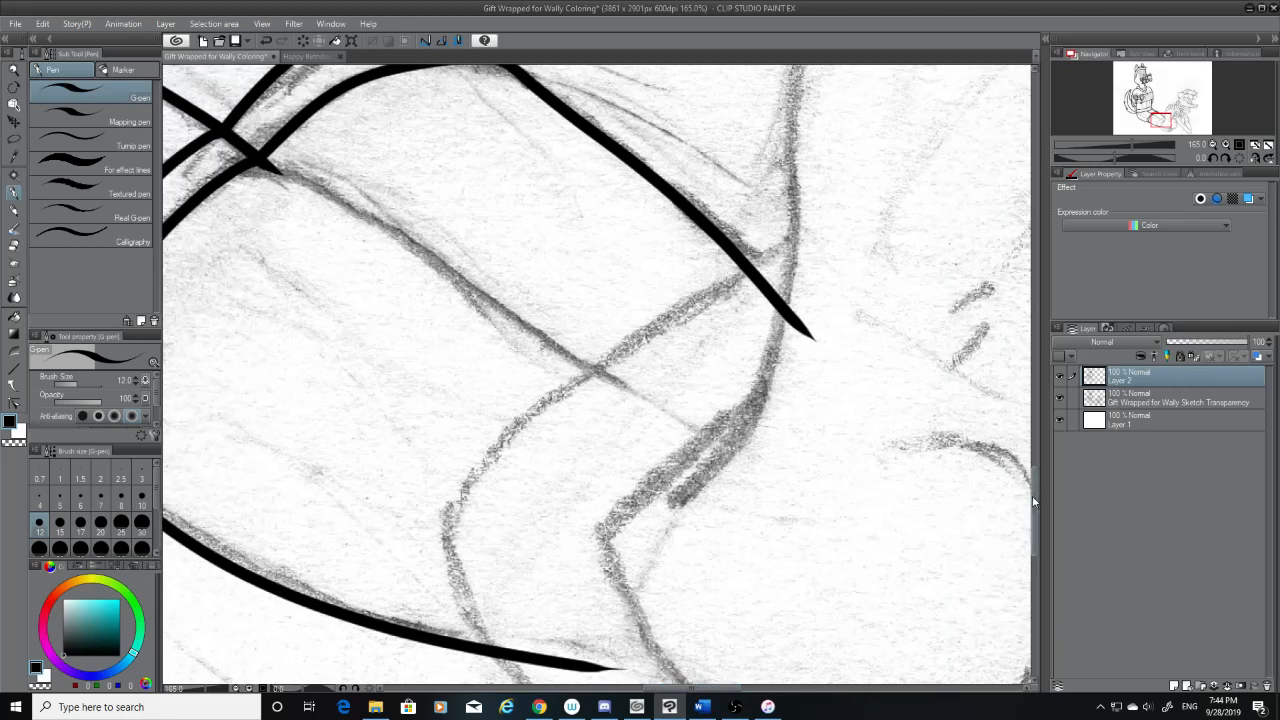
{"action": "left_click_drag", "start_coordinate": [1035, 520], "coordinate": [1035, 541]}
{"action": "left_click", "coordinate": [14, 245]}
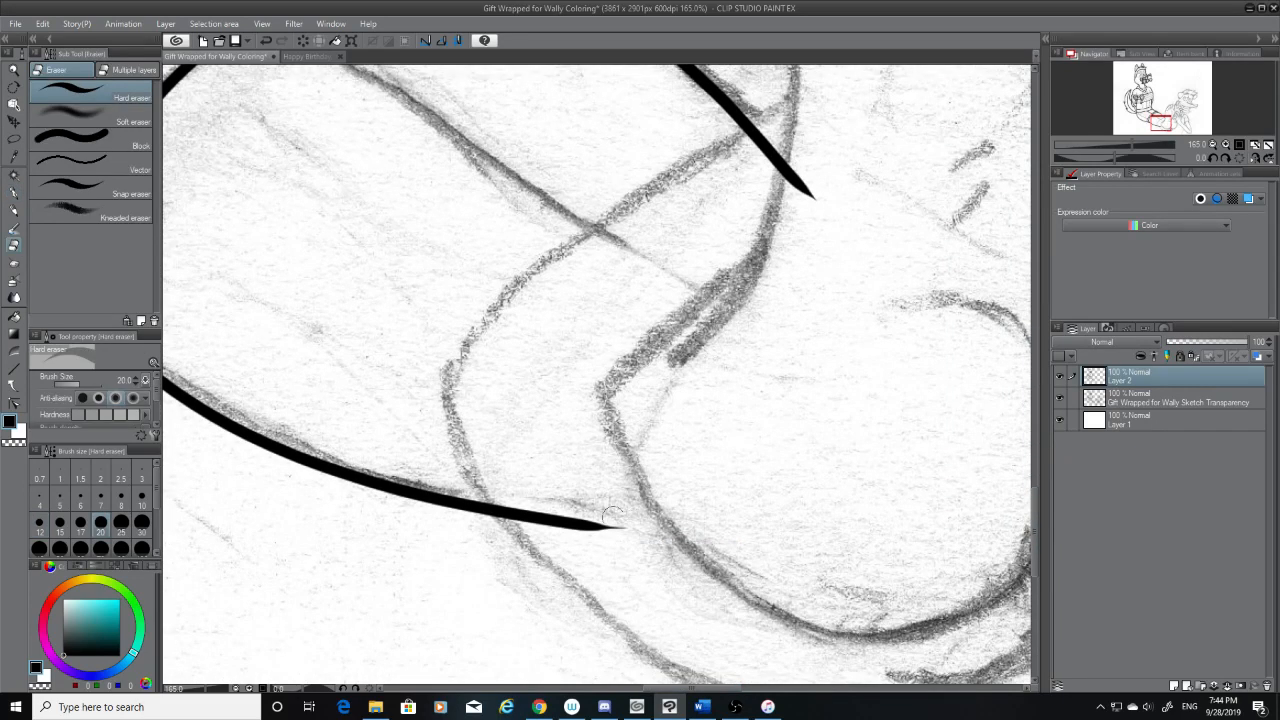
{"action": "left_click_drag", "start_coordinate": [622, 527], "coordinate": [498, 497]}
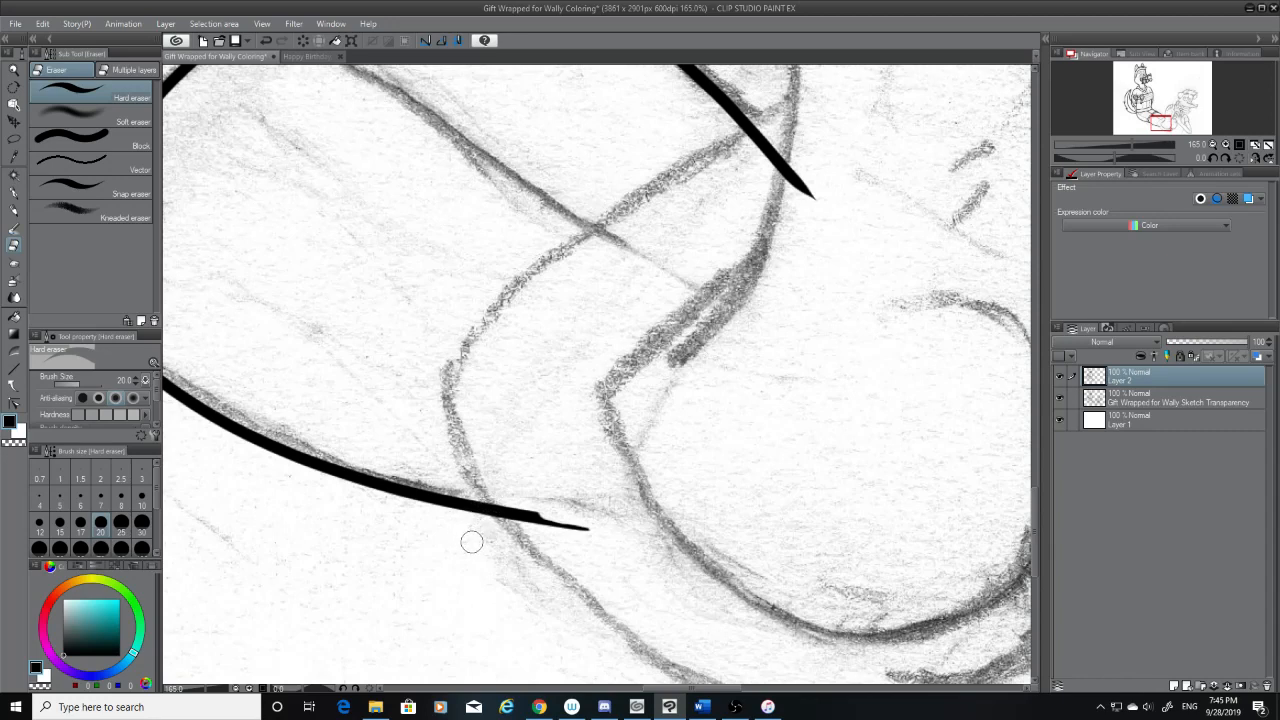
{"action": "left_click_drag", "start_coordinate": [502, 512], "coordinate": [586, 523]}
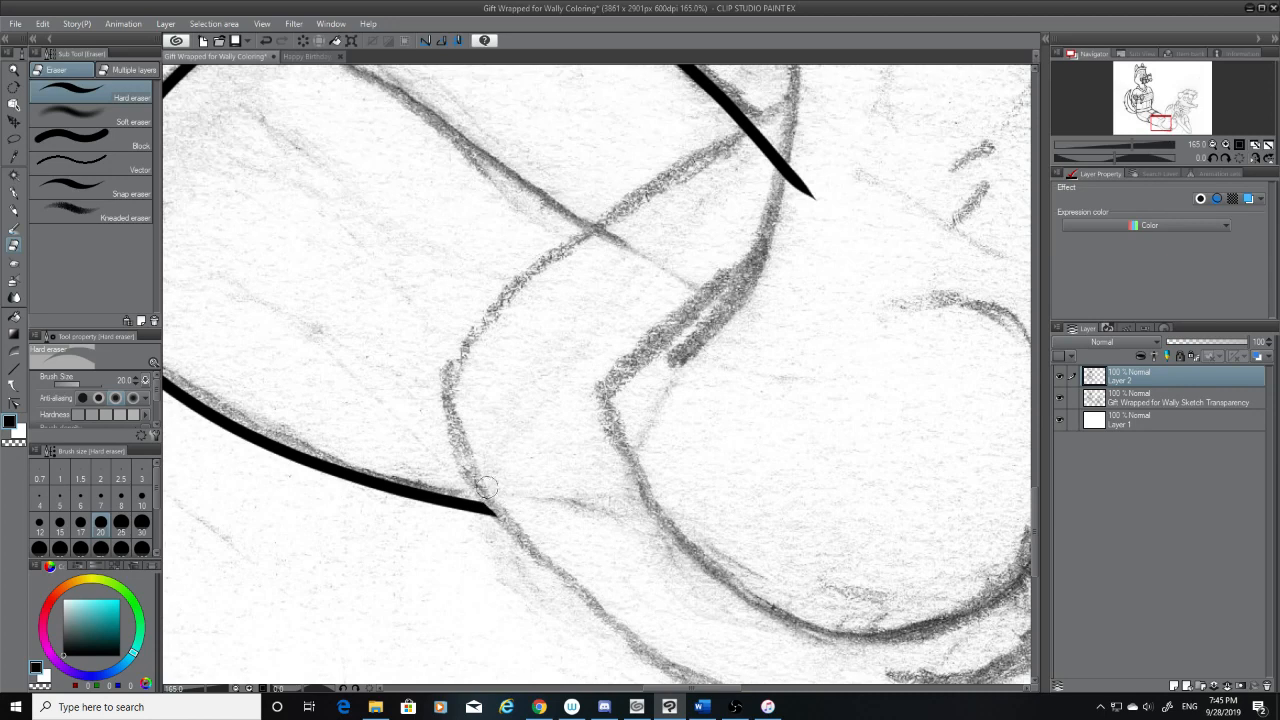
Ink the foot's outer contour from just below the sketched heel corner, past the leg's lower line and along the foot's underside
{"action": "left_click", "coordinate": [14, 192]}
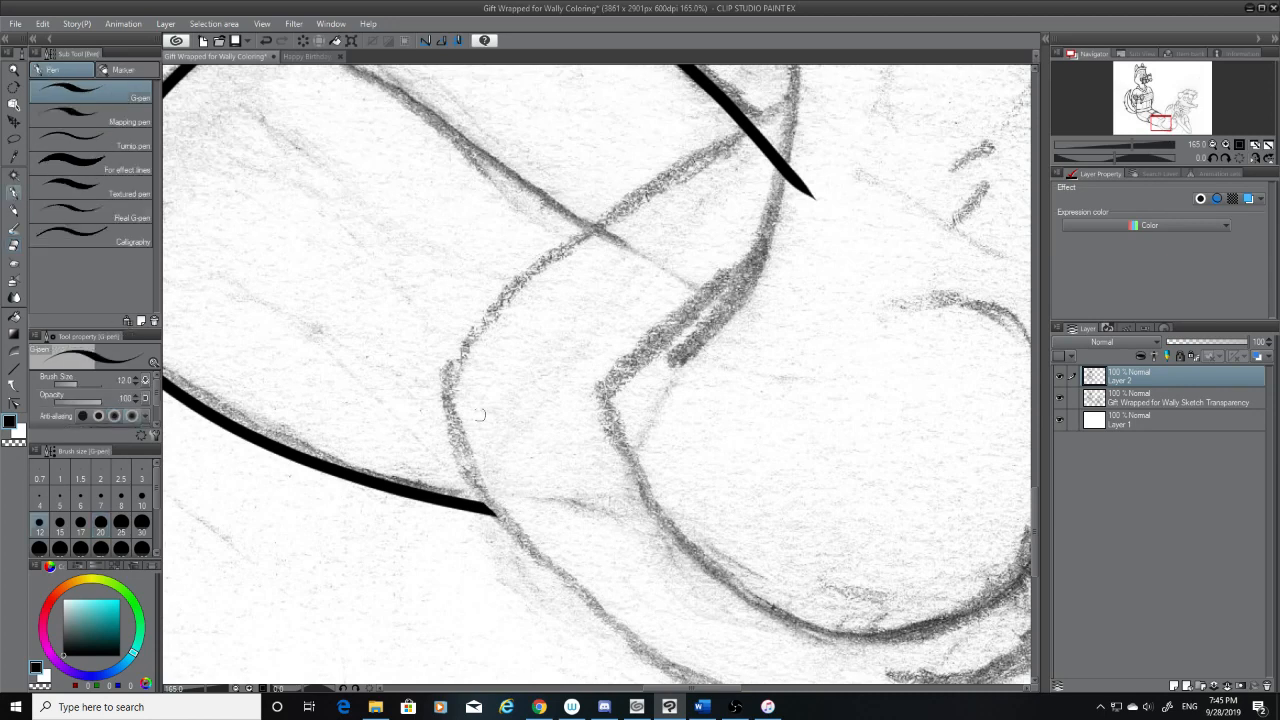
{"action": "left_click_drag", "start_coordinate": [448, 392], "coordinate": [524, 538]}
{"action": "key", "text": "ctrl+z"}
{"action": "mouse_move", "coordinate": [440, 393]}
{"action": "left_mouse_down"}
{"action": "mouse_move", "coordinate": [590, 609]}
{"action": "mouse_move", "coordinate": [740, 684]}
{"action": "left_mouse_up"}
{"action": "key", "text": "ctrl+z"}
{"action": "mouse_move", "coordinate": [444, 383]}
{"action": "left_mouse_down"}
{"action": "mouse_move", "coordinate": [509, 512]}
{"action": "mouse_move", "coordinate": [690, 668]}
{"action": "left_mouse_up"}
{"action": "key", "text": "ctrl+z"}
{"action": "mouse_move", "coordinate": [444, 383]}
{"action": "left_mouse_down"}
{"action": "mouse_move", "coordinate": [499, 495]}
{"action": "mouse_move", "coordinate": [766, 667]}
{"action": "left_mouse_up"}
{"action": "key", "text": "ctrl+z"}
{"action": "scroll", "coordinate": [1036, 500], "scroll_direction": "down", "scroll_amount": 2}
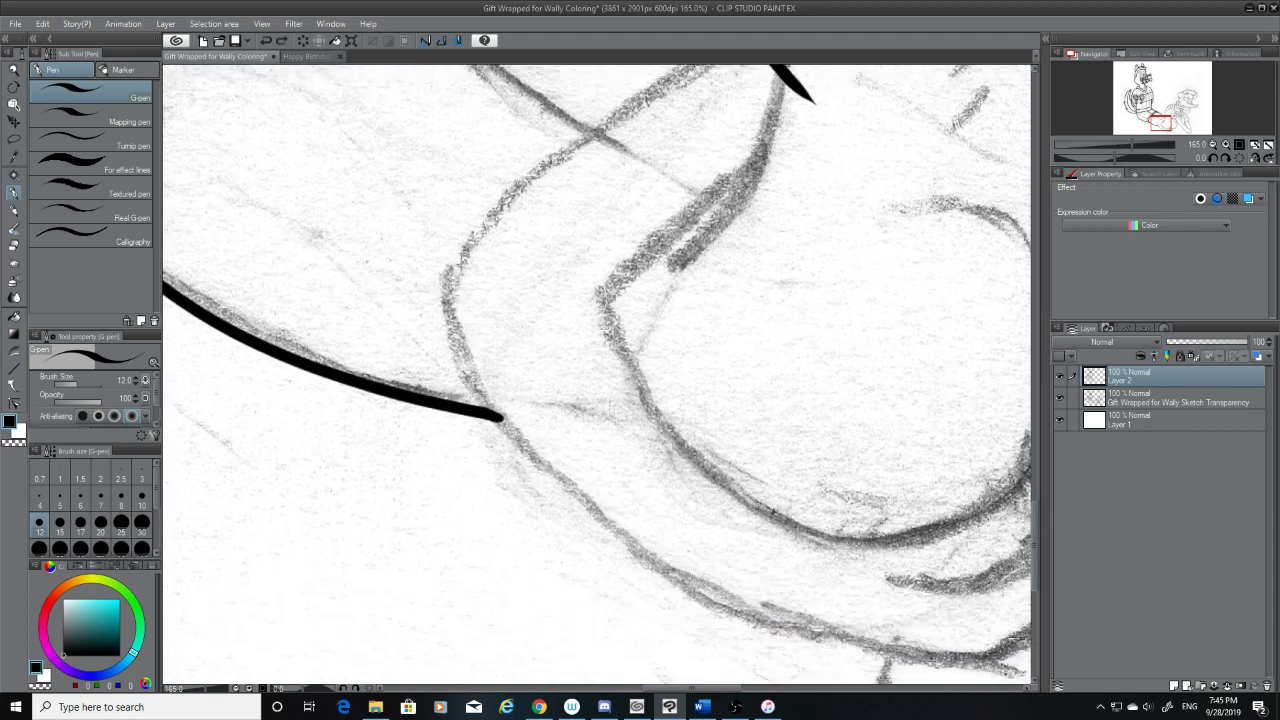
{"action": "mouse_move", "coordinate": [443, 277]}
{"action": "left_mouse_down"}
{"action": "mouse_move", "coordinate": [652, 581]}
{"action": "mouse_move", "coordinate": [778, 626]}
{"action": "left_mouse_up"}
{"action": "key", "text": "ctrl+z"}
{"action": "left_click_drag", "start_coordinate": [443, 298], "coordinate": [905, 664]}
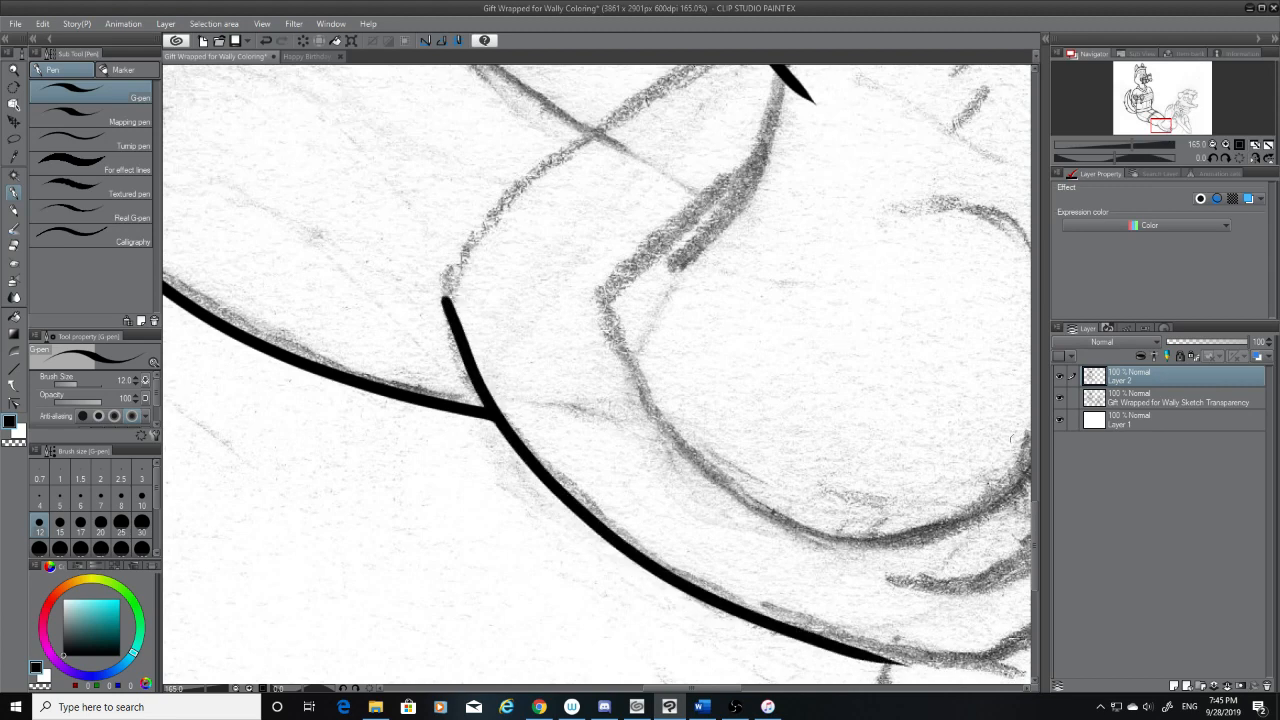
Erase the end of the leg's upper line back to the foot's sketched outer contour
{"action": "scroll", "coordinate": [1036, 500], "scroll_direction": "up", "scroll_amount": 3}
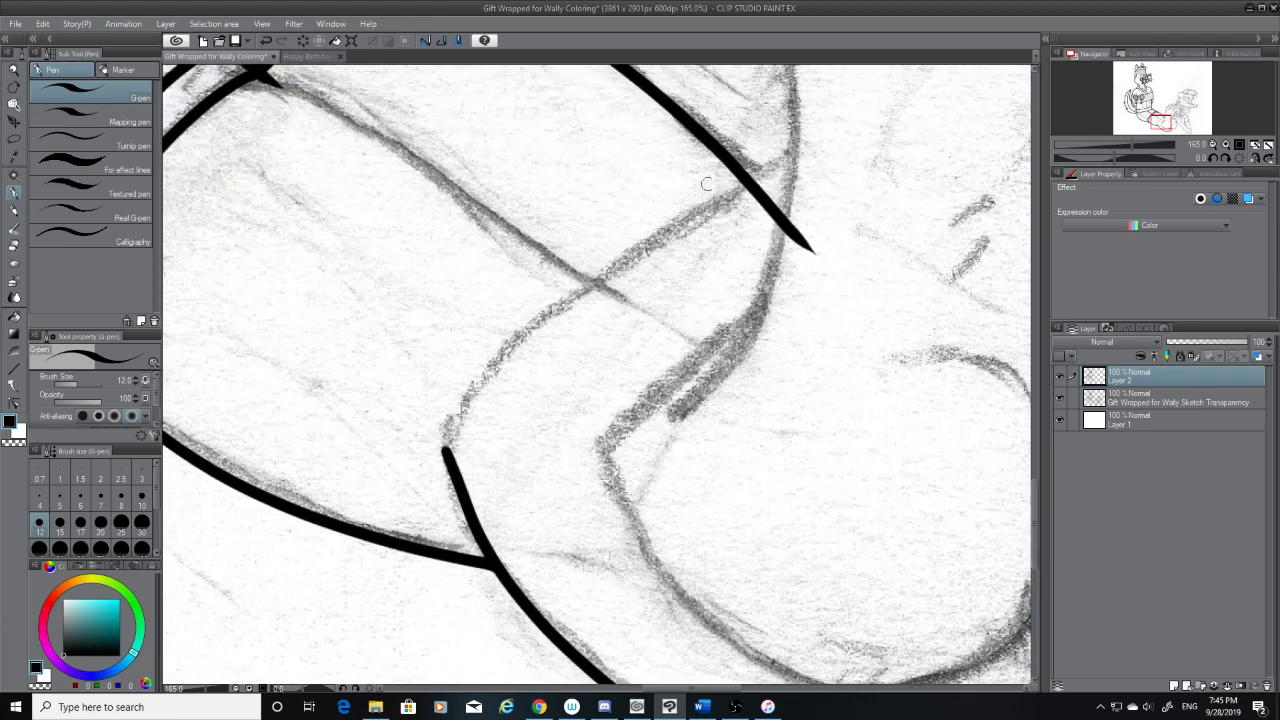
{"action": "left_click", "coordinate": [14, 245]}
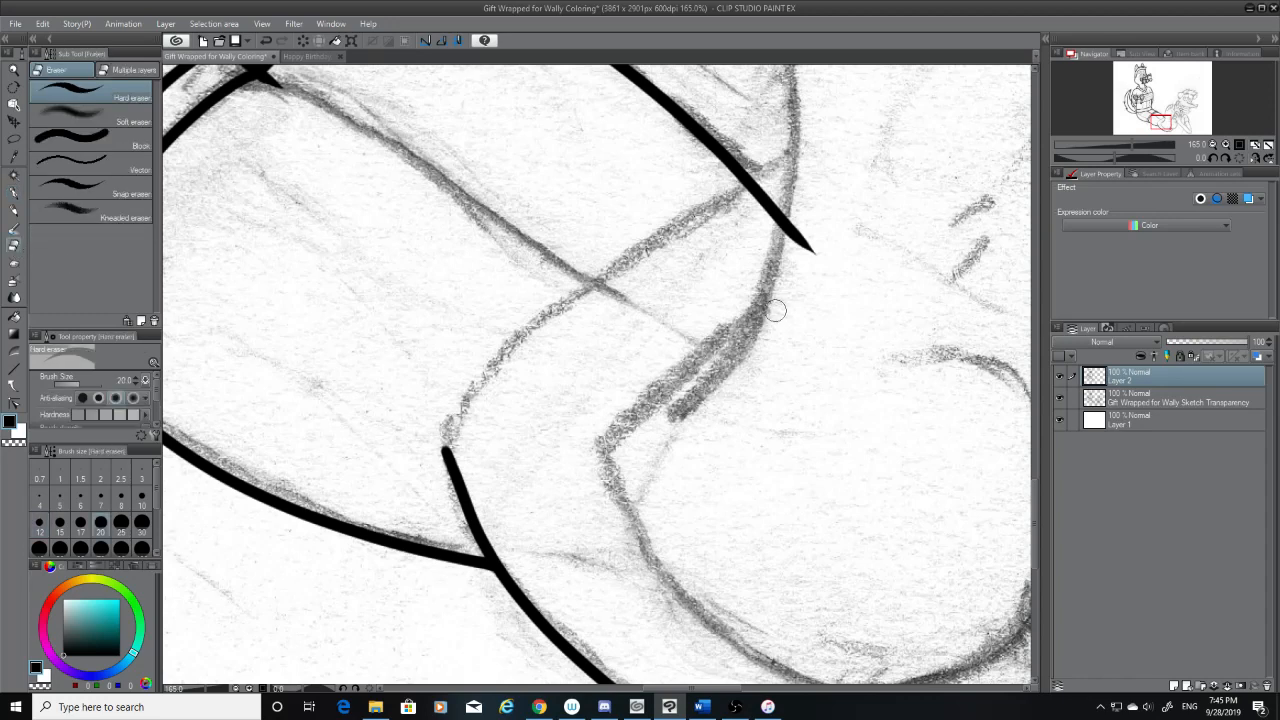
{"action": "mouse_move", "coordinate": [817, 257]}
{"action": "left_mouse_down"}
{"action": "mouse_move", "coordinate": [750, 186]}
{"action": "mouse_move", "coordinate": [828, 276]}
{"action": "left_mouse_up"}
{"action": "key", "text": "ctrl+z"}
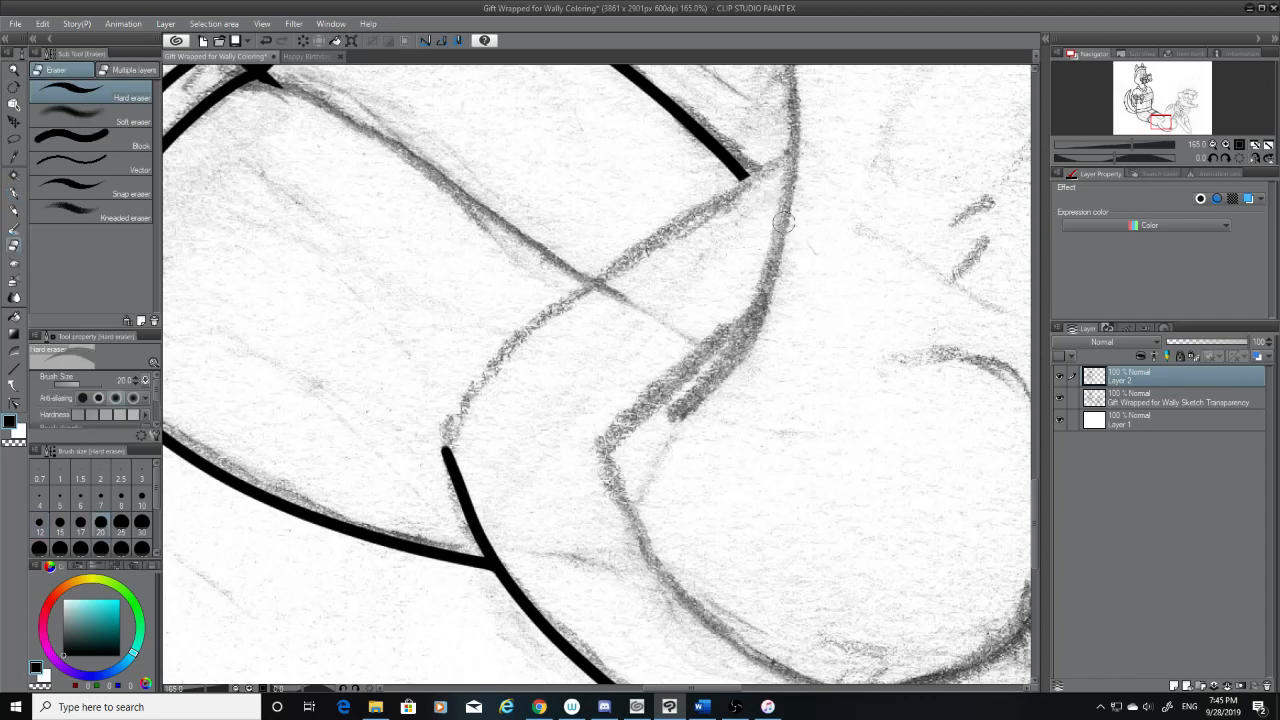
Ink the foot's upper contour from just beyond the end of the leg's upper line diagonally down to near the heel corner
{"action": "left_click", "coordinate": [15, 194]}
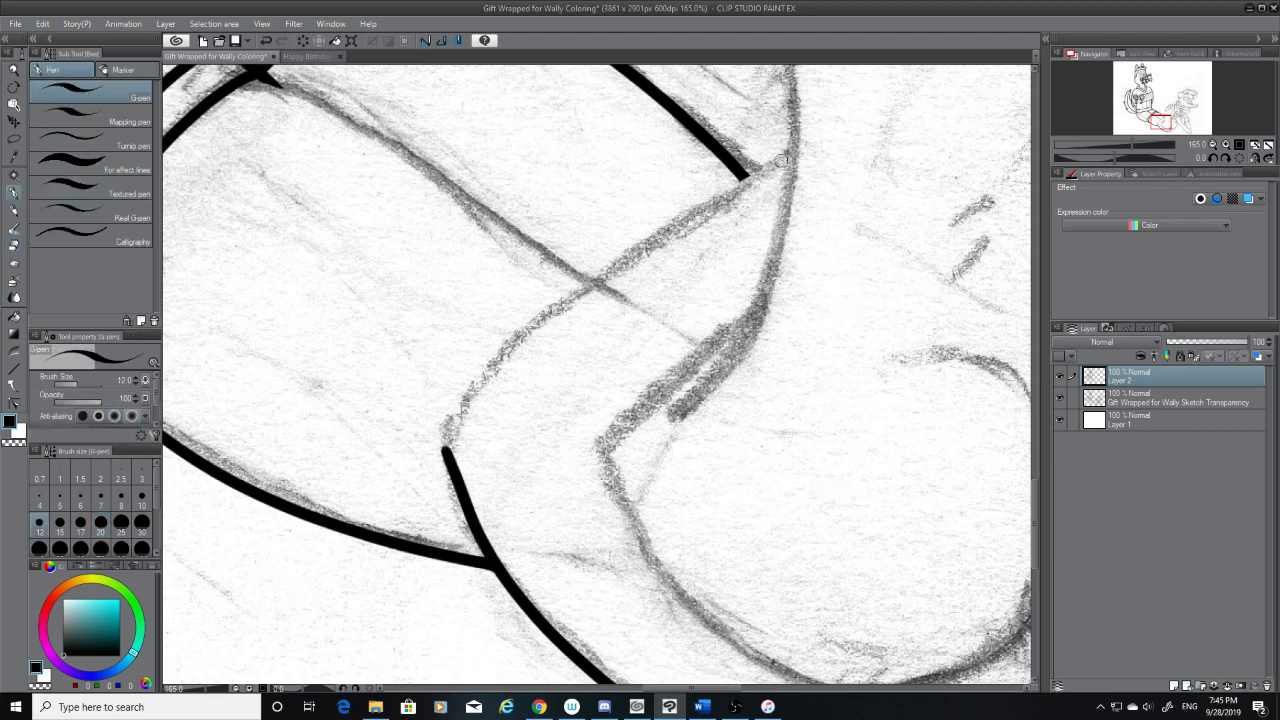
{"action": "left_click_drag", "start_coordinate": [783, 160], "coordinate": [445, 447]}
{"action": "key", "text": "ctrl+z"}
{"action": "left_click_drag", "start_coordinate": [795, 150], "coordinate": [445, 447]}
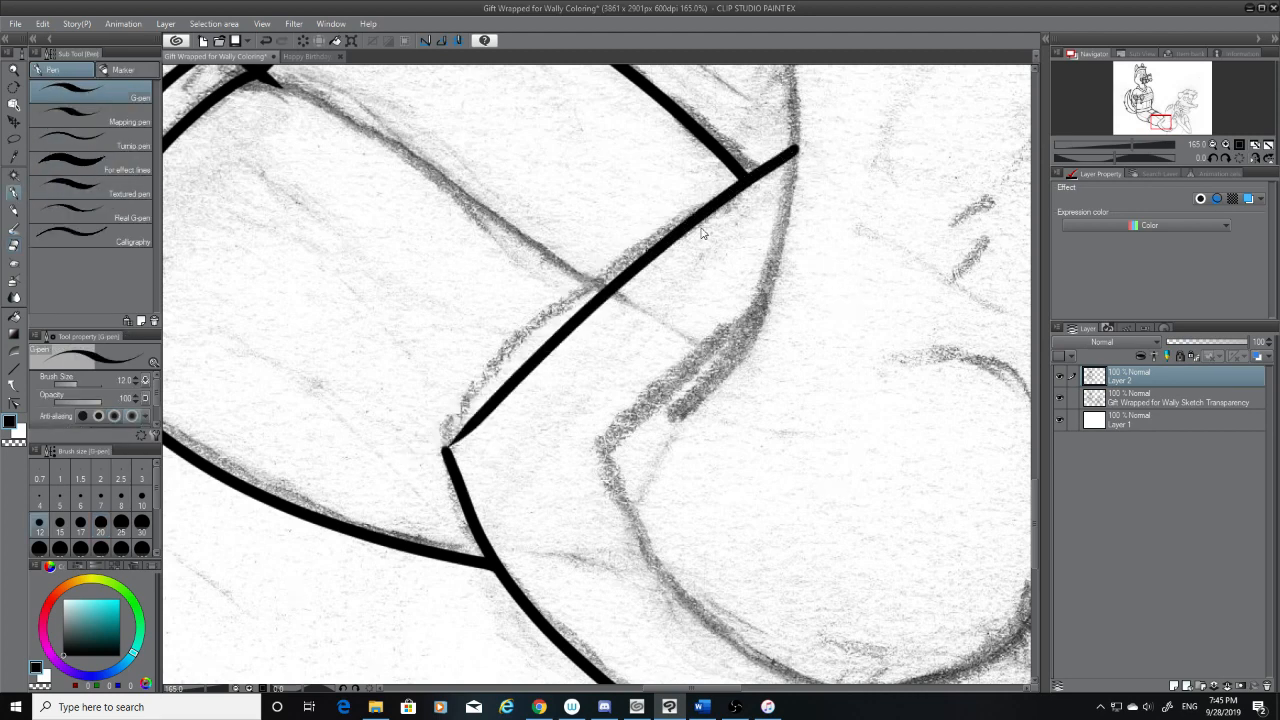
{"action": "key", "text": "ctrl+z"}
{"action": "mouse_move", "coordinate": [790, 155]}
{"action": "left_mouse_down"}
{"action": "mouse_move", "coordinate": [638, 248]}
{"action": "mouse_move", "coordinate": [418, 446]}
{"action": "mouse_move", "coordinate": [434, 448]}
{"action": "mouse_move", "coordinate": [459, 392]}
{"action": "mouse_move", "coordinate": [454, 420]}
{"action": "mouse_move", "coordinate": [444, 411]}
{"action": "mouse_move", "coordinate": [472, 354]}
{"action": "left_mouse_up"}
{"action": "left_click", "coordinate": [14, 247]}
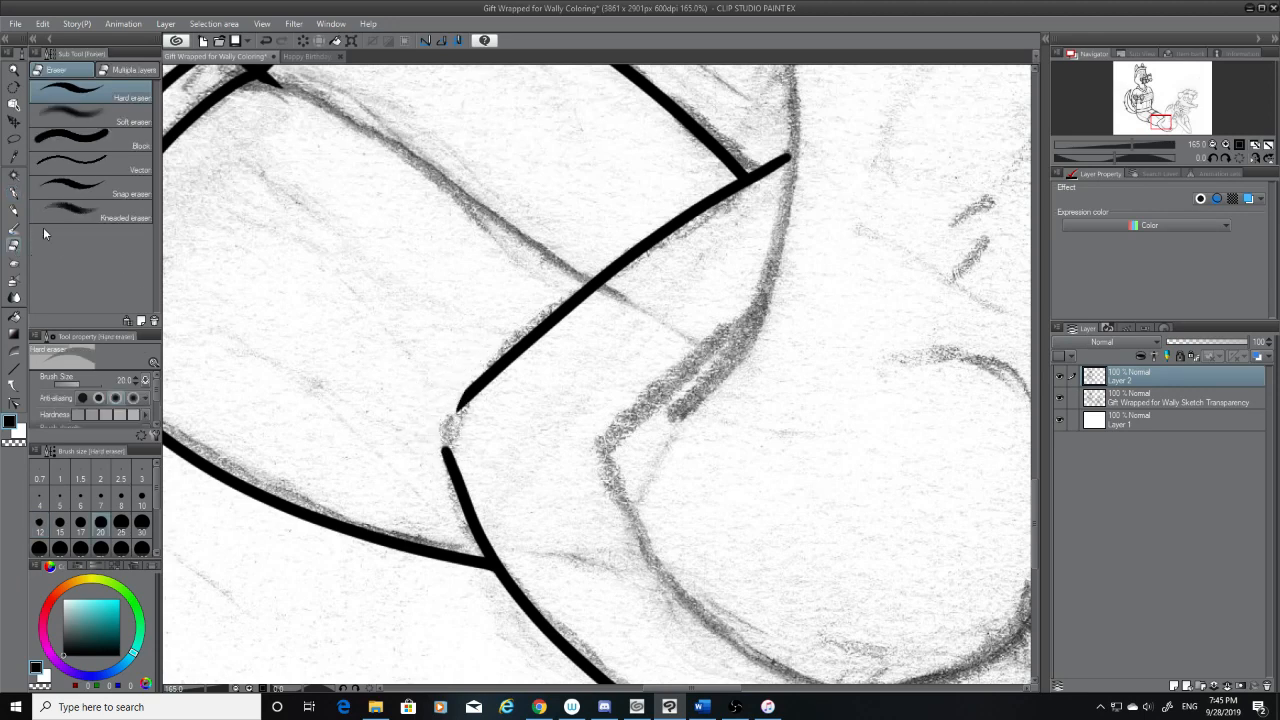
{"action": "left_click", "coordinate": [14, 195]}
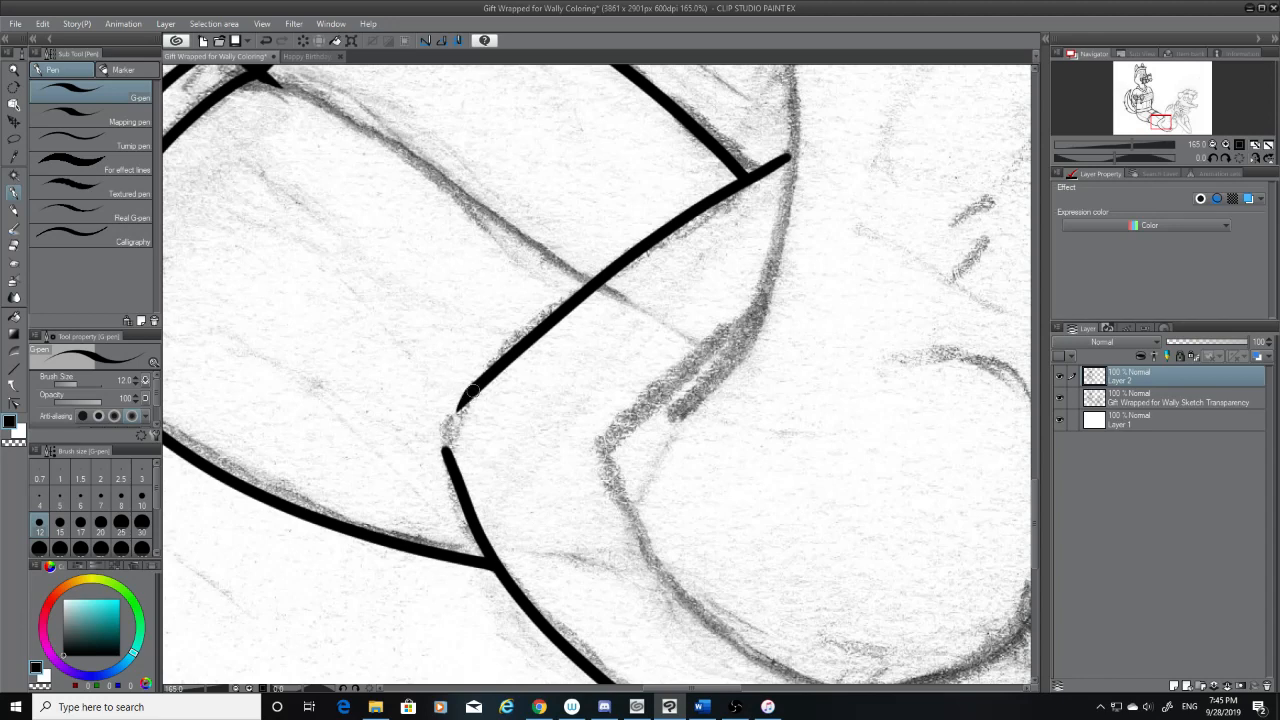
{"action": "mouse_move", "coordinate": [455, 414]}
{"action": "left_mouse_down"}
{"action": "mouse_move", "coordinate": [448, 454]}
{"action": "mouse_move", "coordinate": [479, 398]}
{"action": "left_mouse_up"}
{"action": "key", "text": "ctrl+z"}
{"action": "key", "text": "ctrl+z"}
{"action": "key", "text": "ctrl+z"}
{"action": "left_click_drag", "start_coordinate": [449, 462], "coordinate": [479, 401]}
{"action": "key", "text": "ctrl+z"}
{"action": "mouse_move", "coordinate": [452, 468]}
{"action": "left_mouse_down"}
{"action": "mouse_move", "coordinate": [447, 440]}
{"action": "mouse_move", "coordinate": [478, 399]}
{"action": "left_mouse_up"}
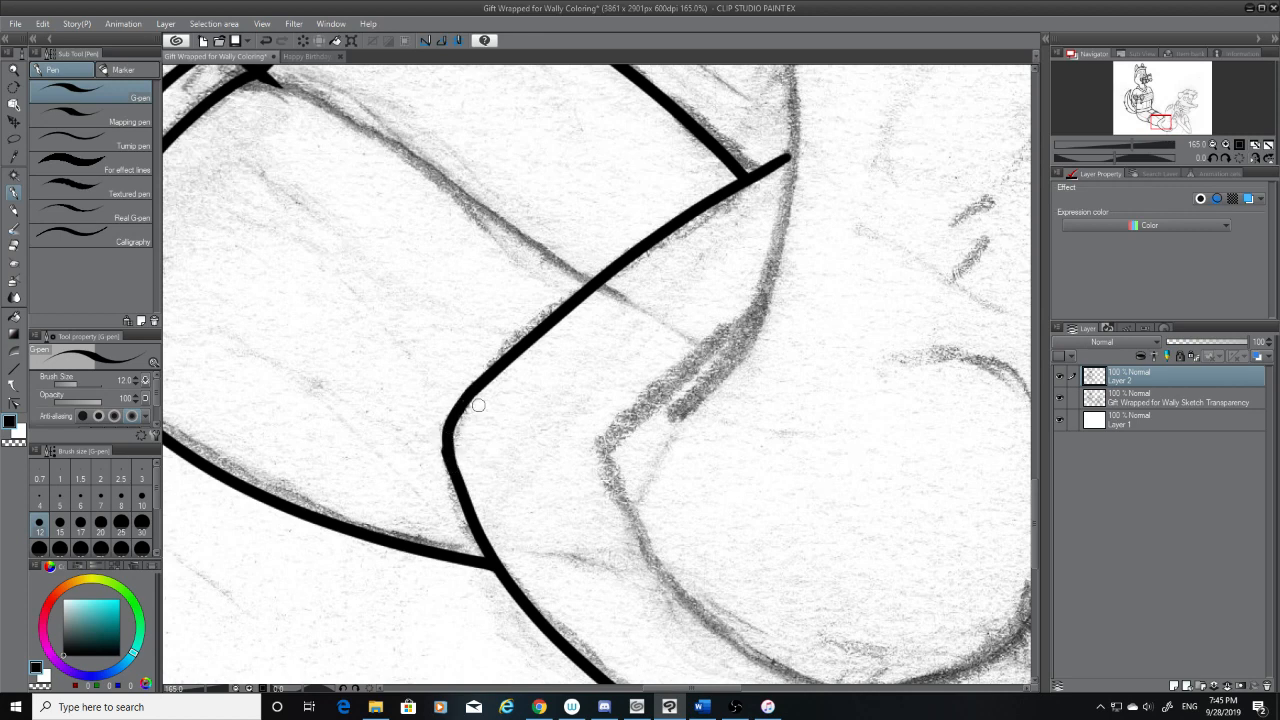
{"action": "key", "text": "ctrl+z"}
{"action": "left_click_drag", "start_coordinate": [451, 466], "coordinate": [475, 389]}
{"action": "key", "text": "ctrl+z"}
{"action": "left_click_drag", "start_coordinate": [451, 467], "coordinate": [477, 400]}
{"action": "key", "text": "ctrl+z"}
{"action": "left_click_drag", "start_coordinate": [451, 467], "coordinate": [477, 409]}
{"action": "key", "text": "ctrl+z"}
{"action": "left_click_drag", "start_coordinate": [451, 466], "coordinate": [482, 401]}
{"action": "key", "text": "ctrl+z"}
{"action": "key", "text": "ctrl+z"}
{"action": "left_click_drag", "start_coordinate": [446, 452], "coordinate": [455, 410]}
{"action": "key", "text": "ctrl+z"}
{"action": "left_click_drag", "start_coordinate": [446, 454], "coordinate": [468, 406]}
{"action": "key", "text": "ctrl+z"}
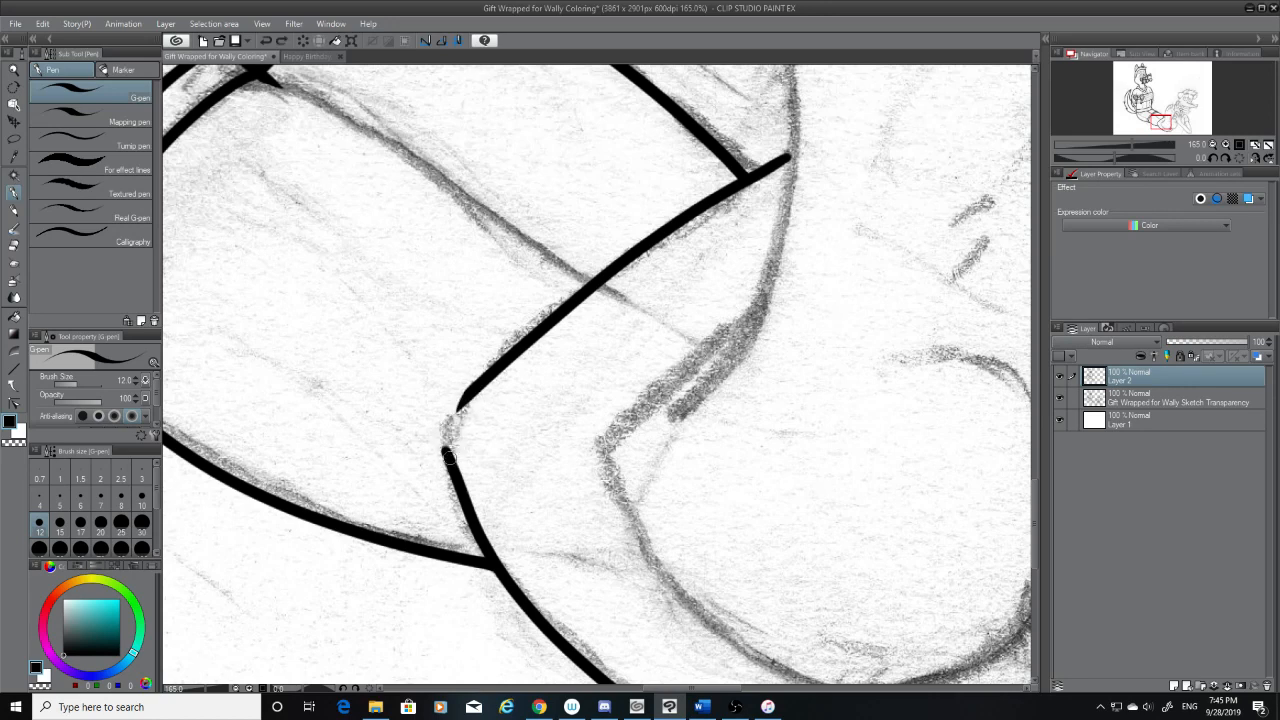
{"action": "left_click_drag", "start_coordinate": [446, 454], "coordinate": [466, 408]}
{"action": "key", "text": "ctrl+z"}
{"action": "left_click_drag", "start_coordinate": [446, 454], "coordinate": [470, 400]}
{"action": "key", "text": "ctrl+z"}
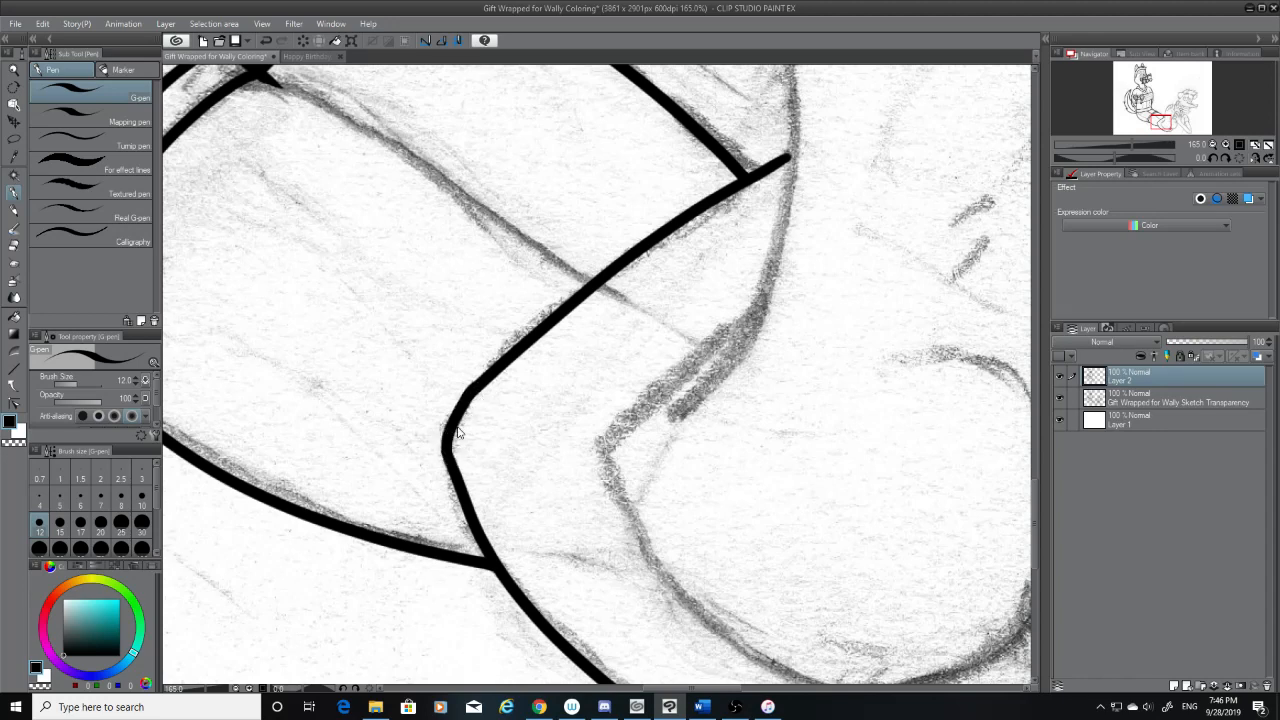
{"action": "key", "text": "ctrl+z"}
{"action": "left_click_drag", "start_coordinate": [446, 454], "coordinate": [468, 404]}
{"action": "key", "text": "ctrl+z"}
{"action": "left_click_drag", "start_coordinate": [446, 454], "coordinate": [466, 406]}
{"action": "key", "text": "ctrl+z"}
{"action": "left_click_drag", "start_coordinate": [446, 454], "coordinate": [468, 406]}
{"action": "key", "text": "ctrl+z"}
{"action": "left_click_drag", "start_coordinate": [446, 454], "coordinate": [474, 404]}
{"action": "key", "text": "ctrl+z"}
{"action": "mouse_move", "coordinate": [446, 454]}
{"action": "left_mouse_down"}
{"action": "mouse_move", "coordinate": [478, 398]}
{"action": "mouse_move", "coordinate": [446, 454]}
{"action": "left_mouse_up"}
{"action": "key", "text": "ctrl+z"}
{"action": "key", "text": "ctrl+z"}
{"action": "mouse_move", "coordinate": [467, 391]}
{"action": "left_mouse_down"}
{"action": "mouse_move", "coordinate": [451, 453]}
{"action": "mouse_move", "coordinate": [455, 420]}
{"action": "left_mouse_up"}
{"action": "key", "text": "ctrl+z"}
{"action": "key", "text": "ctrl+z"}
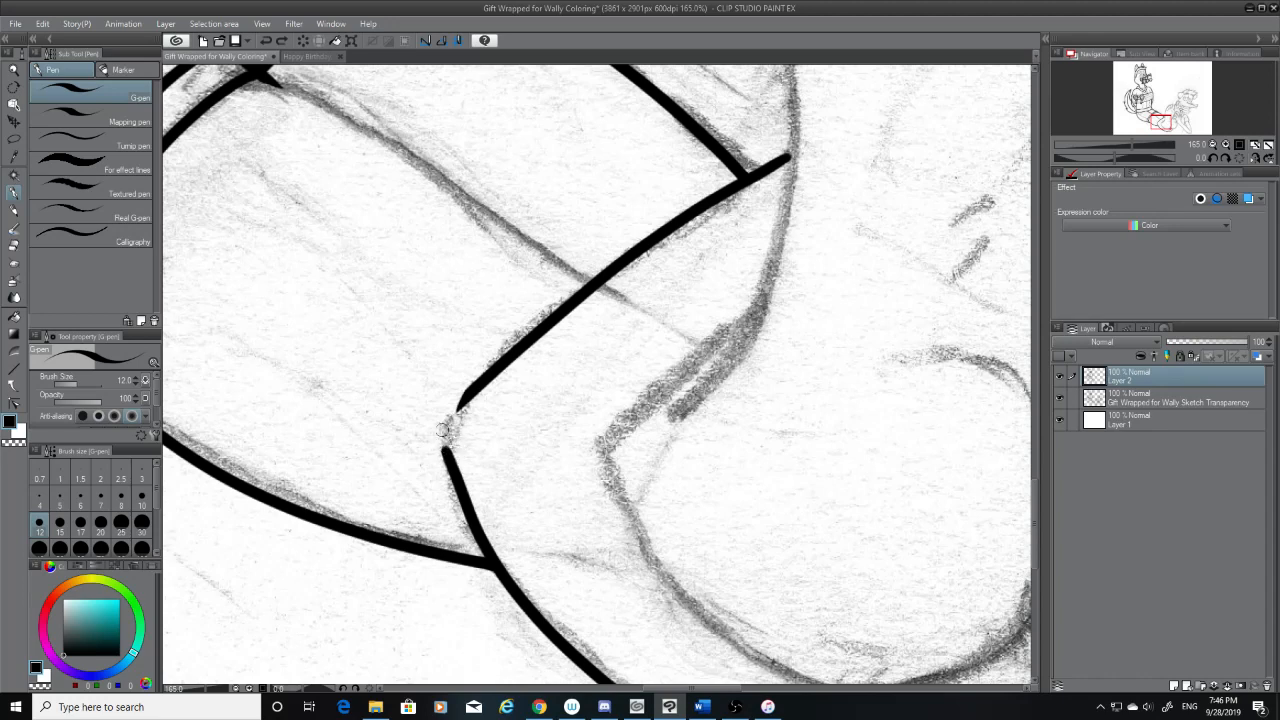
Ink a short rounded corner at the heel to join the foot's upper contour with its lower contour
{"action": "left_click_drag", "start_coordinate": [449, 457], "coordinate": [472, 402]}
{"action": "key", "text": "ctrl+z"}
{"action": "left_click_drag", "start_coordinate": [447, 458], "coordinate": [470, 388]}
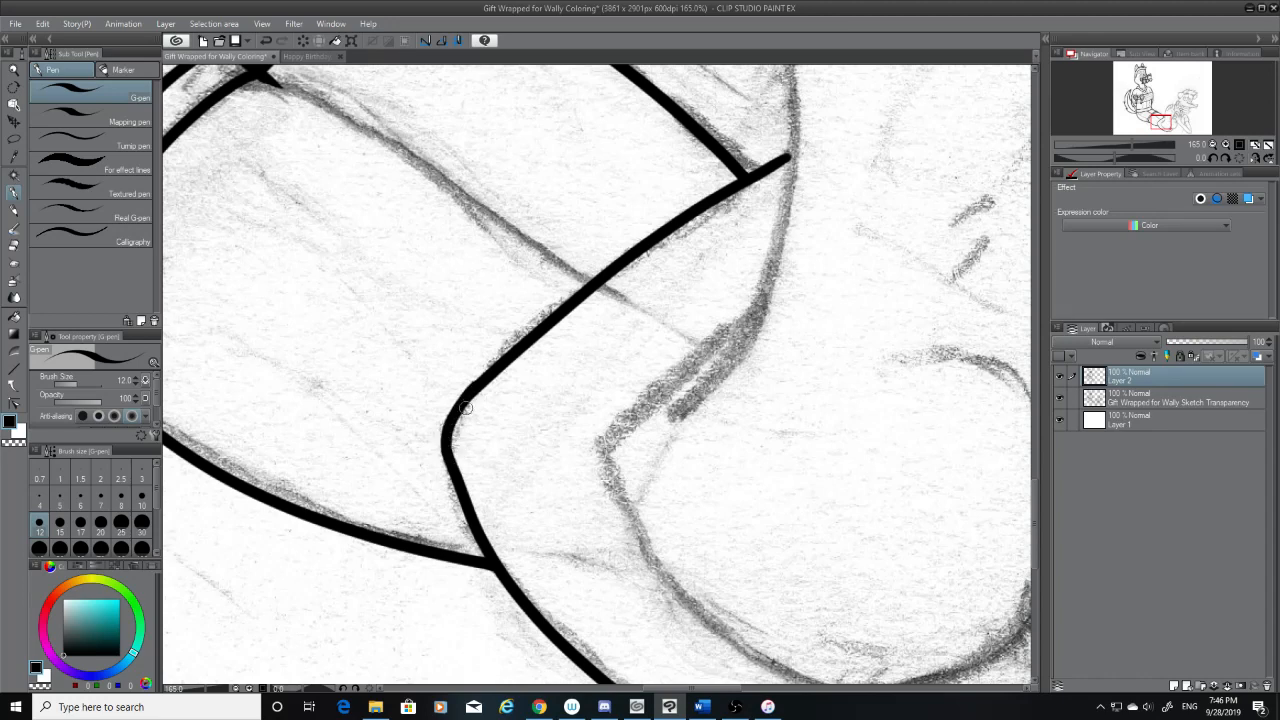
Clean up the outer edge of the rounded heel corner with the eraser while the sketch layer is temporarily hidden
{"action": "left_click", "coordinate": [13, 251]}
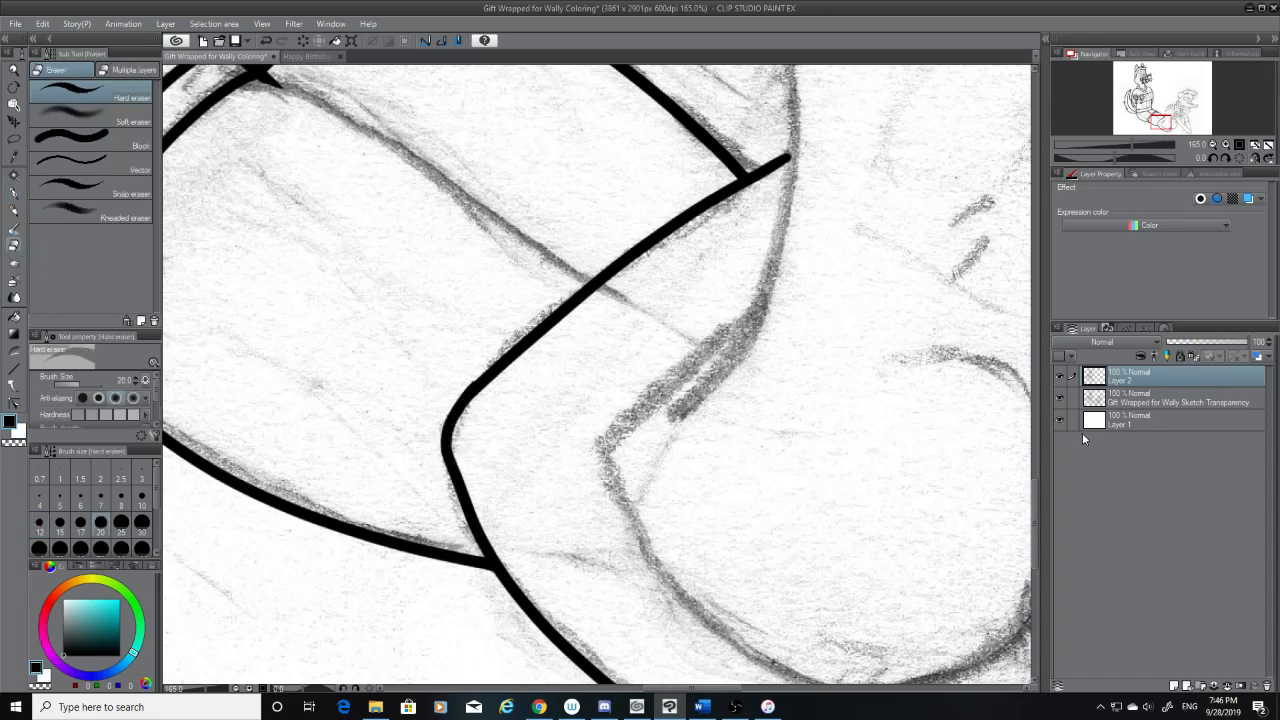
{"action": "left_click", "coordinate": [1060, 398]}
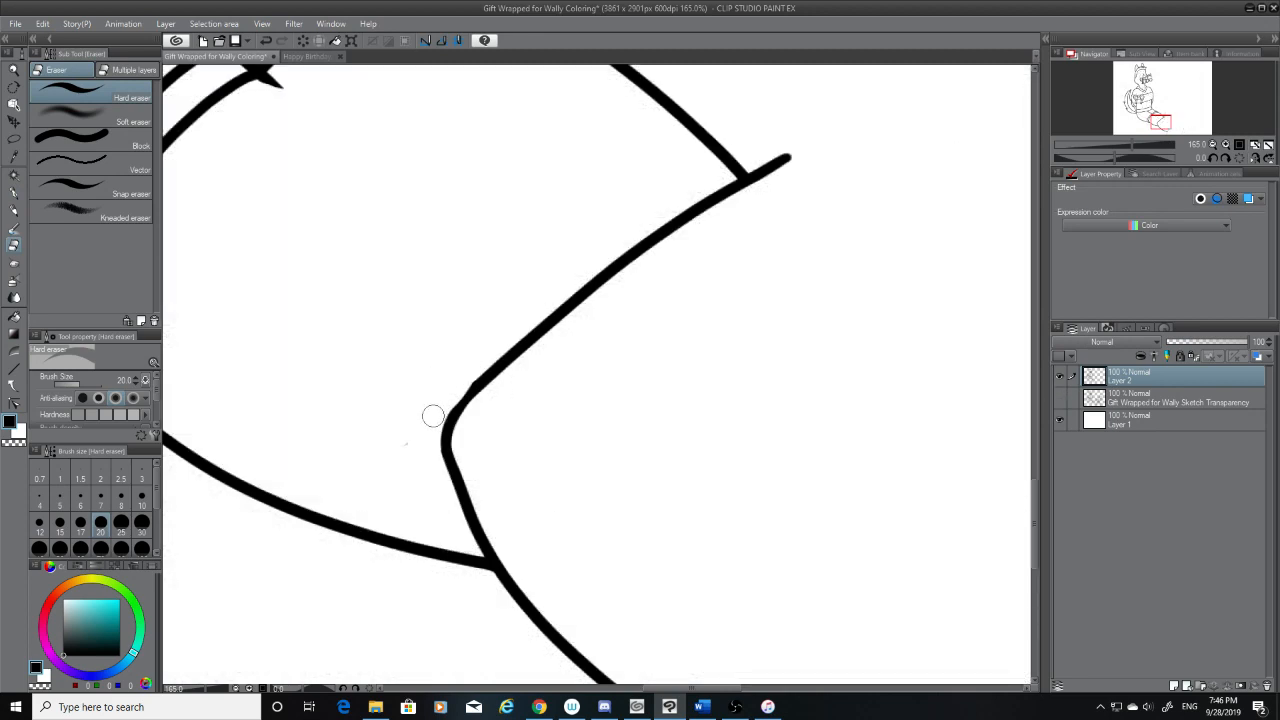
{"action": "key", "text": "ctrl+z"}
{"action": "left_click_drag", "start_coordinate": [432, 412], "coordinate": [467, 370]}
{"action": "left_click", "coordinate": [1060, 399]}
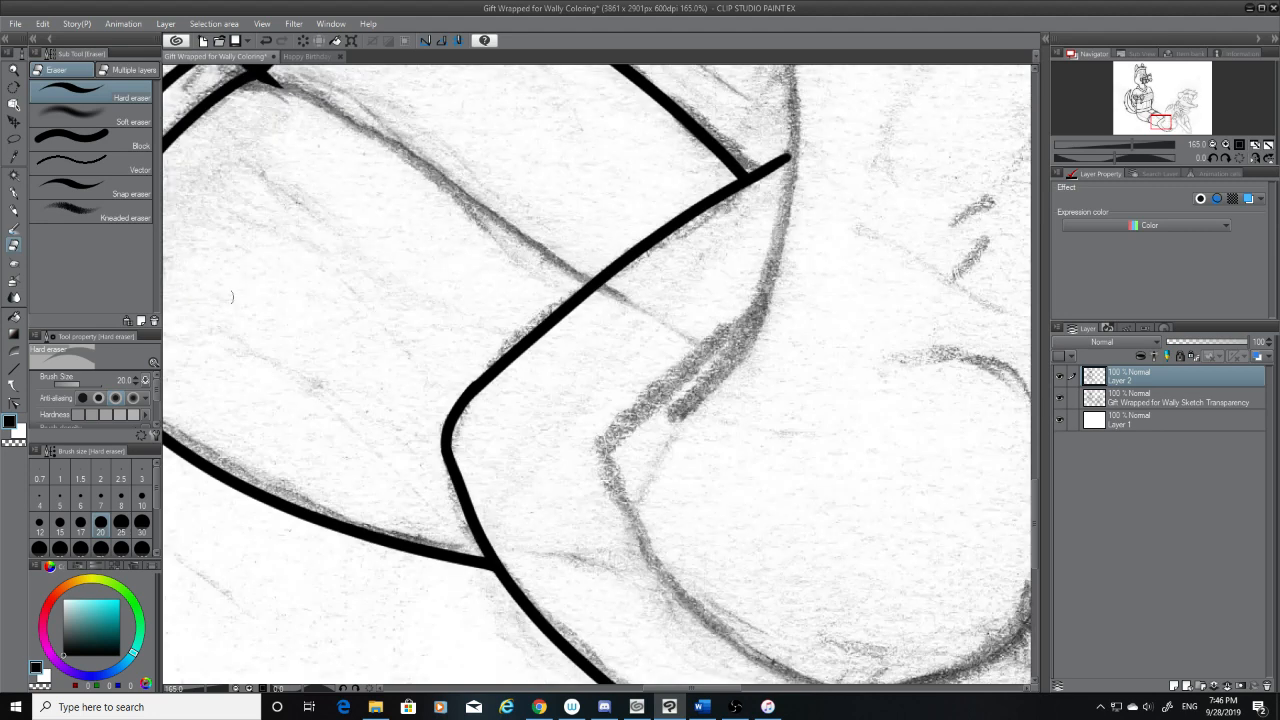
Ink the straight upper part of the foot's inner contour diagonally down past its sketched corner
{"action": "left_click", "coordinate": [15, 195]}
{"action": "left_click_drag", "start_coordinate": [758, 311], "coordinate": [609, 452]}
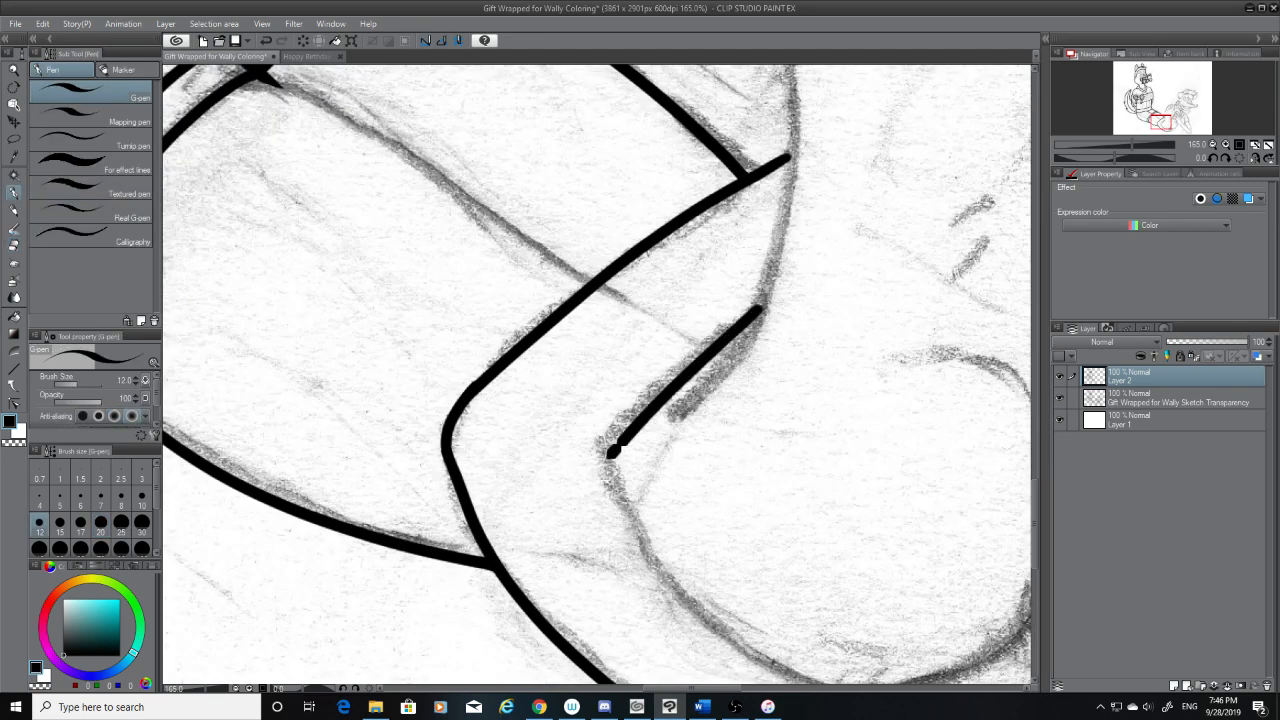
{"action": "key", "text": "ctrl+z"}
{"action": "left_click_drag", "start_coordinate": [748, 327], "coordinate": [590, 468]}
{"action": "key", "text": "ctrl+z"}
{"action": "left_click_drag", "start_coordinate": [758, 312], "coordinate": [571, 481]}
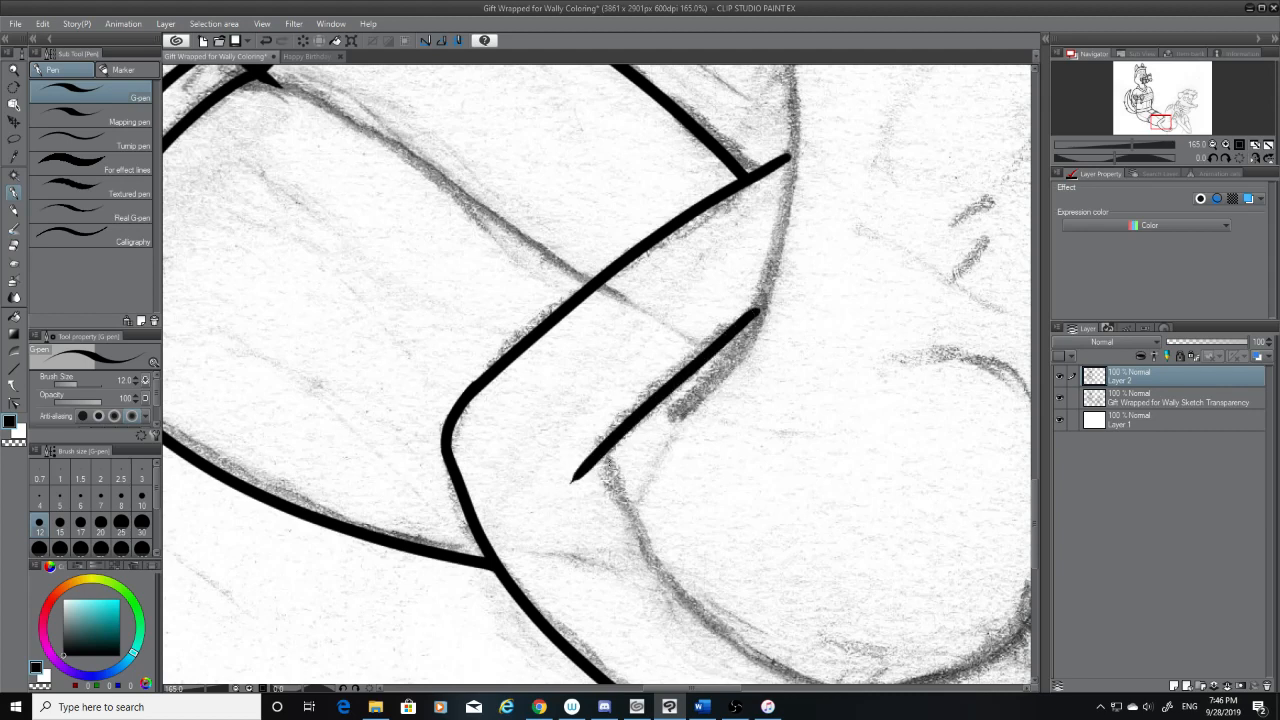
Erase the end of the straight inner line that overshoots the sketched corner
{"action": "left_click", "coordinate": [13, 244]}
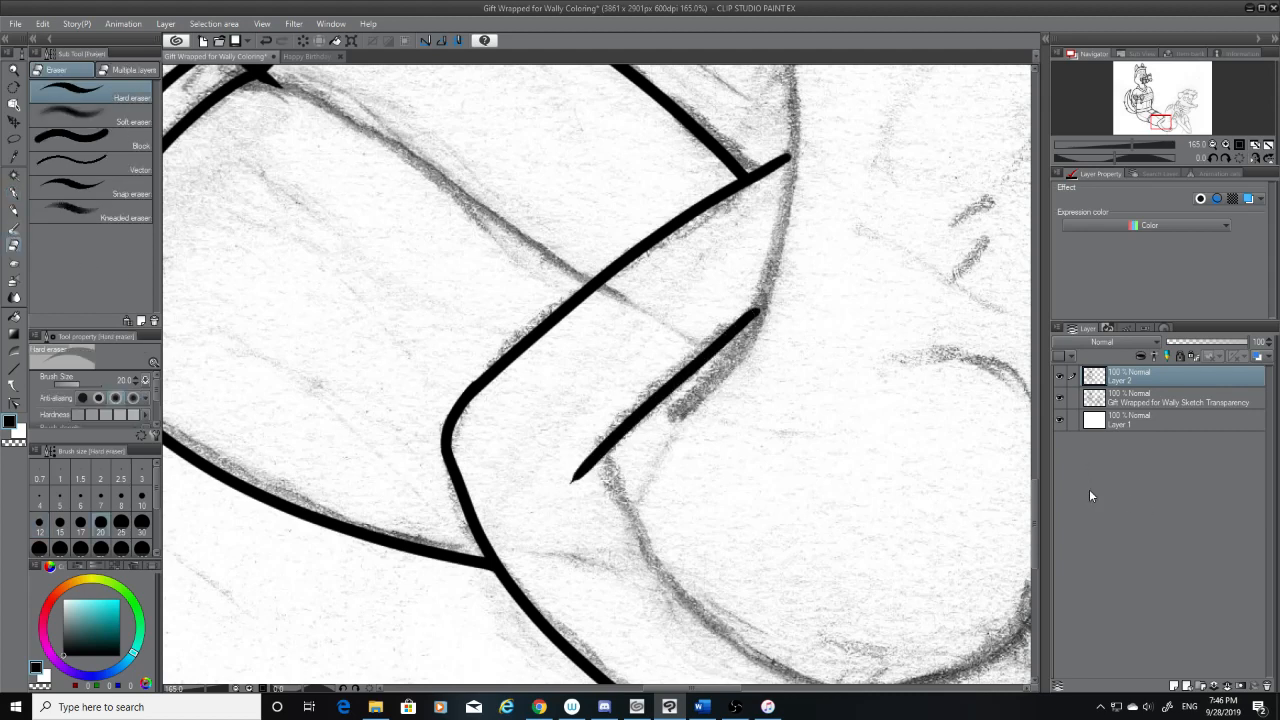
{"action": "left_click_drag", "start_coordinate": [1034, 501], "coordinate": [1043, 516]}
{"action": "mouse_move", "coordinate": [582, 402]}
{"action": "left_mouse_down"}
{"action": "mouse_move", "coordinate": [588, 362]}
{"action": "mouse_move", "coordinate": [600, 389]}
{"action": "mouse_move", "coordinate": [600, 334]}
{"action": "left_mouse_up"}
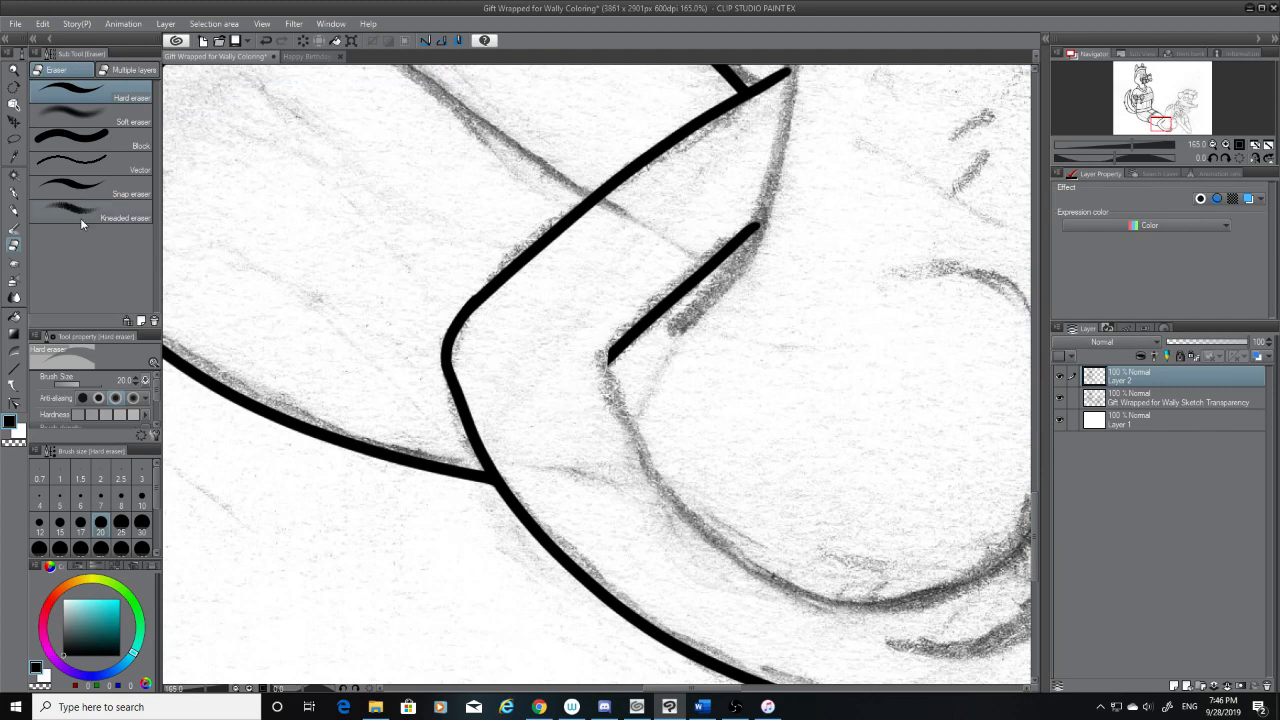
Ink the foot's inner contour as a curve from the trimmed corner down along the sketched sole
{"action": "left_click", "coordinate": [13, 192]}
{"action": "mouse_move", "coordinate": [618, 352]}
{"action": "left_mouse_down"}
{"action": "mouse_move", "coordinate": [650, 470]}
{"action": "mouse_move", "coordinate": [885, 602]}
{"action": "left_mouse_up"}
{"action": "key", "text": "ctrl+z"}
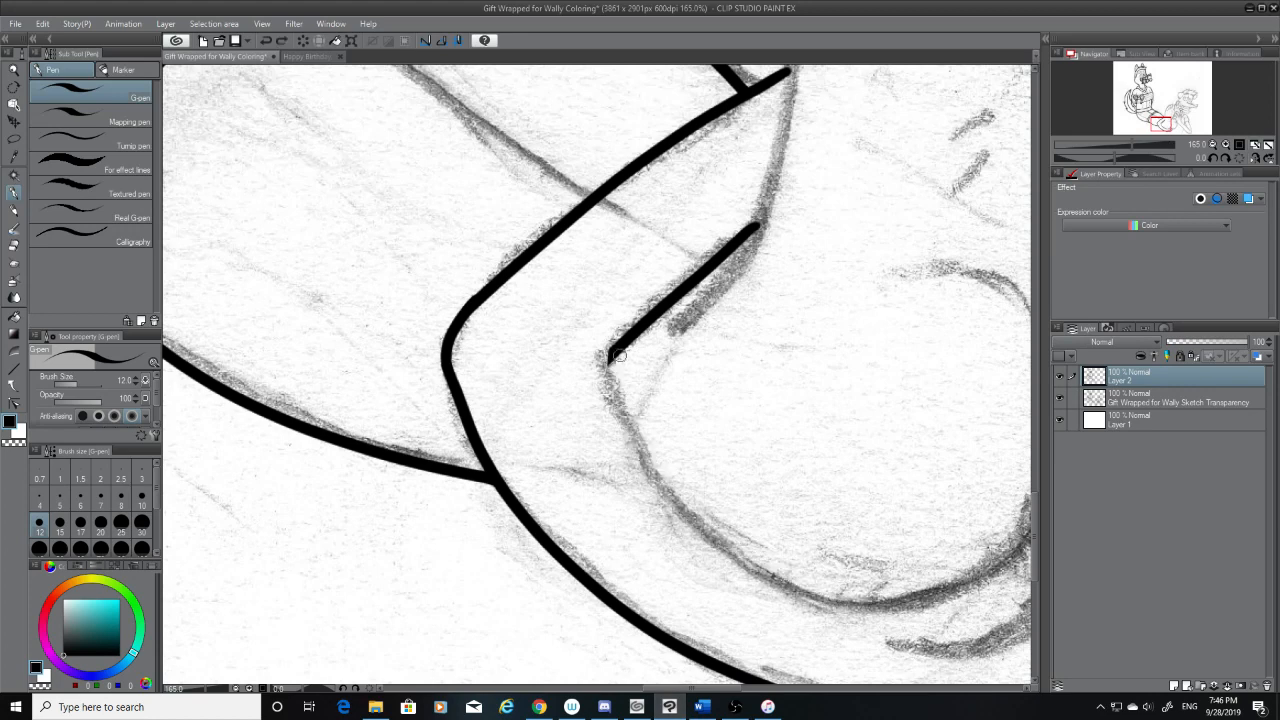
{"action": "mouse_move", "coordinate": [611, 350]}
{"action": "left_mouse_down"}
{"action": "mouse_move", "coordinate": [665, 492]}
{"action": "mouse_move", "coordinate": [975, 608]}
{"action": "left_mouse_up"}
{"action": "key", "text": "ctrl+z"}
{"action": "mouse_move", "coordinate": [611, 350]}
{"action": "left_mouse_down"}
{"action": "mouse_move", "coordinate": [625, 460]}
{"action": "mouse_move", "coordinate": [950, 606]}
{"action": "left_mouse_up"}
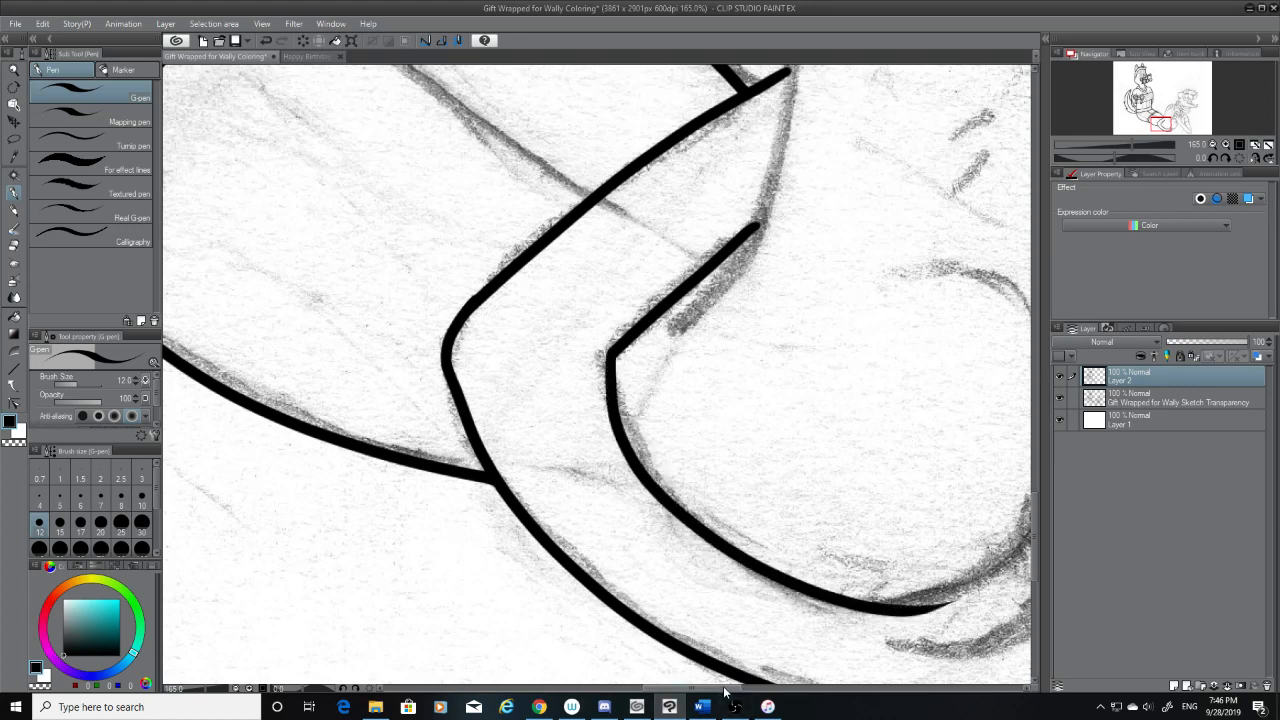
Erase the tapered end of the inked sole curve where it overshoots the sketched line
{"action": "left_click_drag", "start_coordinate": [725, 688], "coordinate": [761, 688]}
{"action": "left_click", "coordinate": [15, 246]}
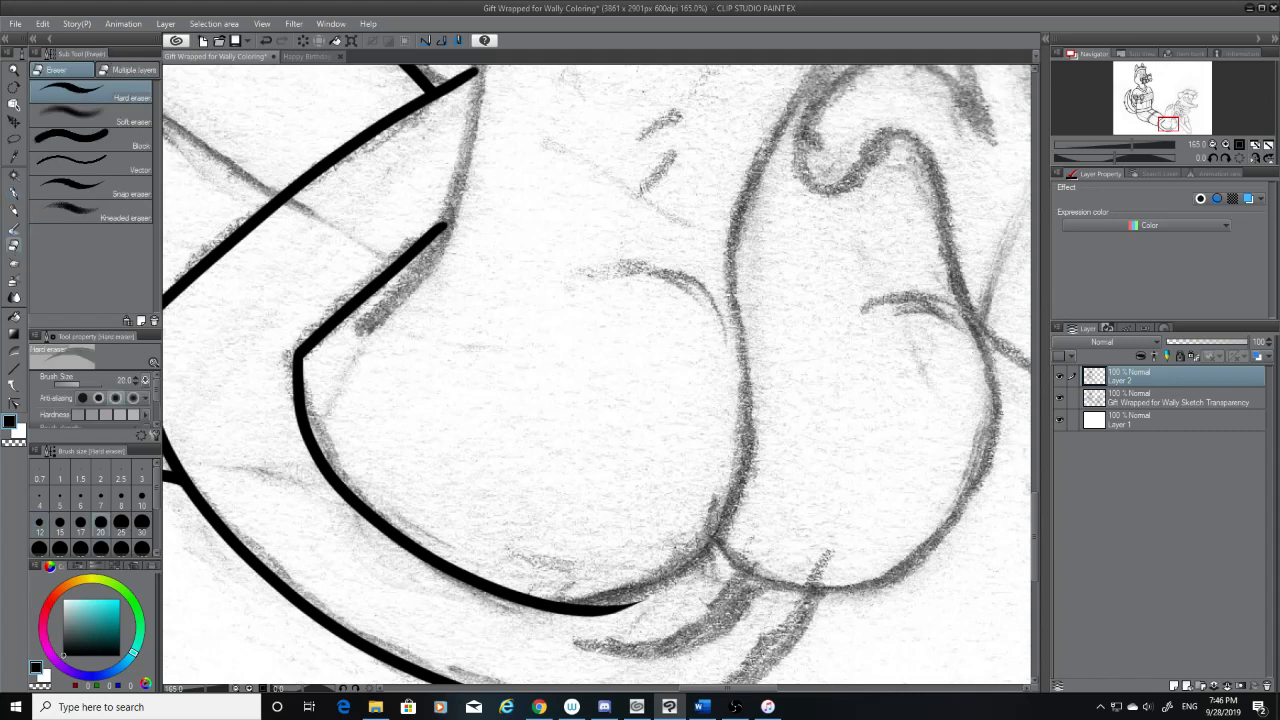
{"action": "left_click_drag", "start_coordinate": [1034, 534], "coordinate": [1034, 557]}
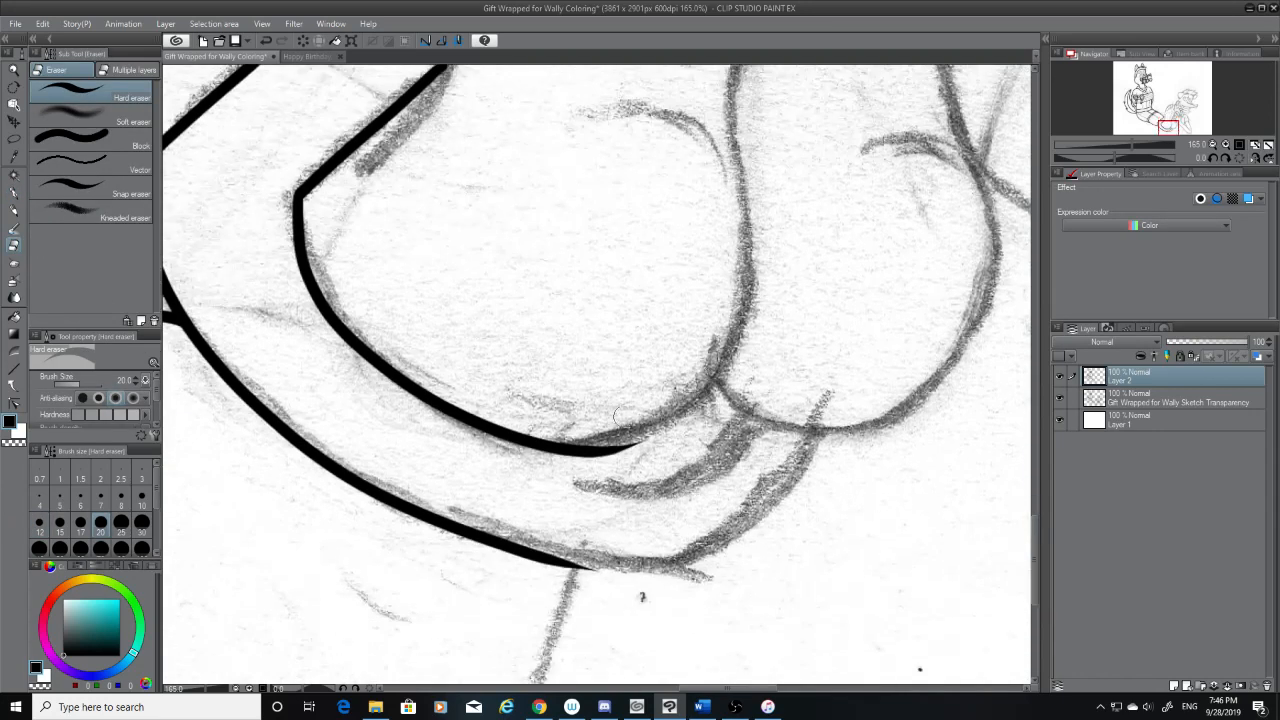
{"action": "left_click_drag", "start_coordinate": [654, 428], "coordinate": [541, 459]}
{"action": "key", "text": "ctrl+z"}
{"action": "left_click_drag", "start_coordinate": [650, 440], "coordinate": [515, 479]}
Ink the rounded lower end of the foot as a curve from its far side down to the trimmed sole line
{"action": "left_click", "coordinate": [12, 194]}
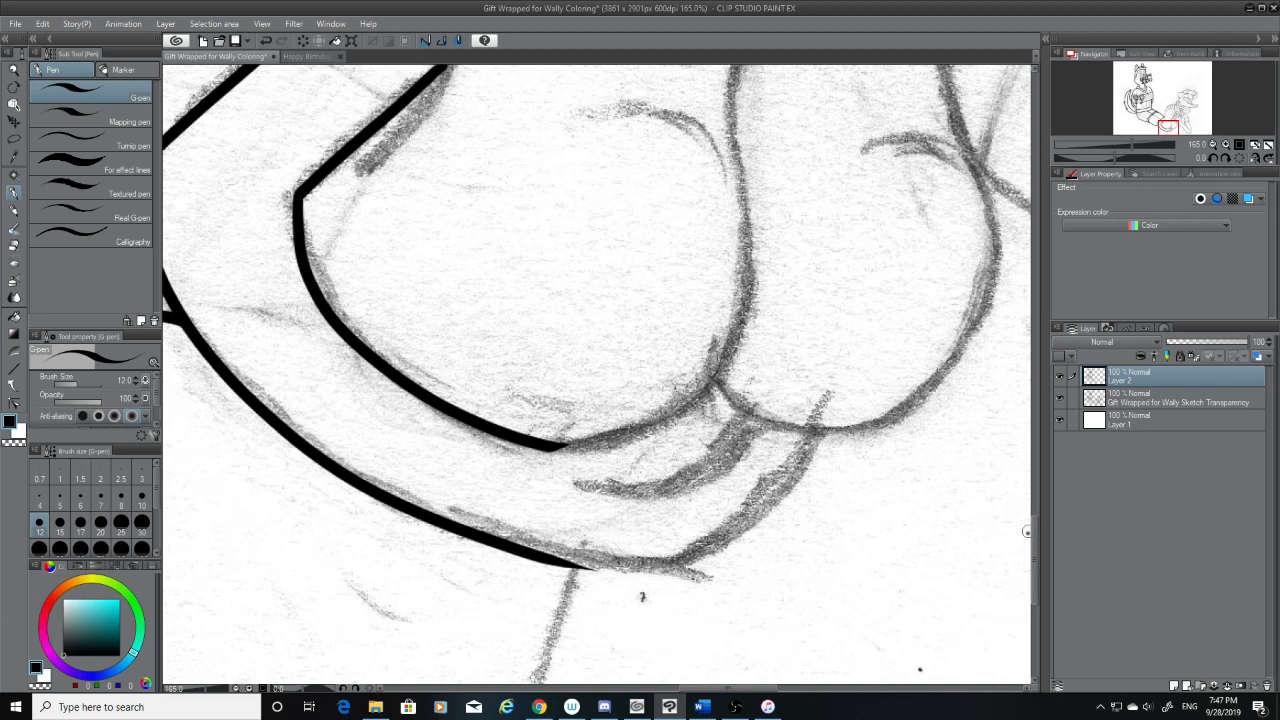
{"action": "scroll", "coordinate": [1026, 531], "scroll_direction": "up", "scroll_amount": 5}
{"action": "left_click_drag", "start_coordinate": [716, 270], "coordinate": [565, 598]}
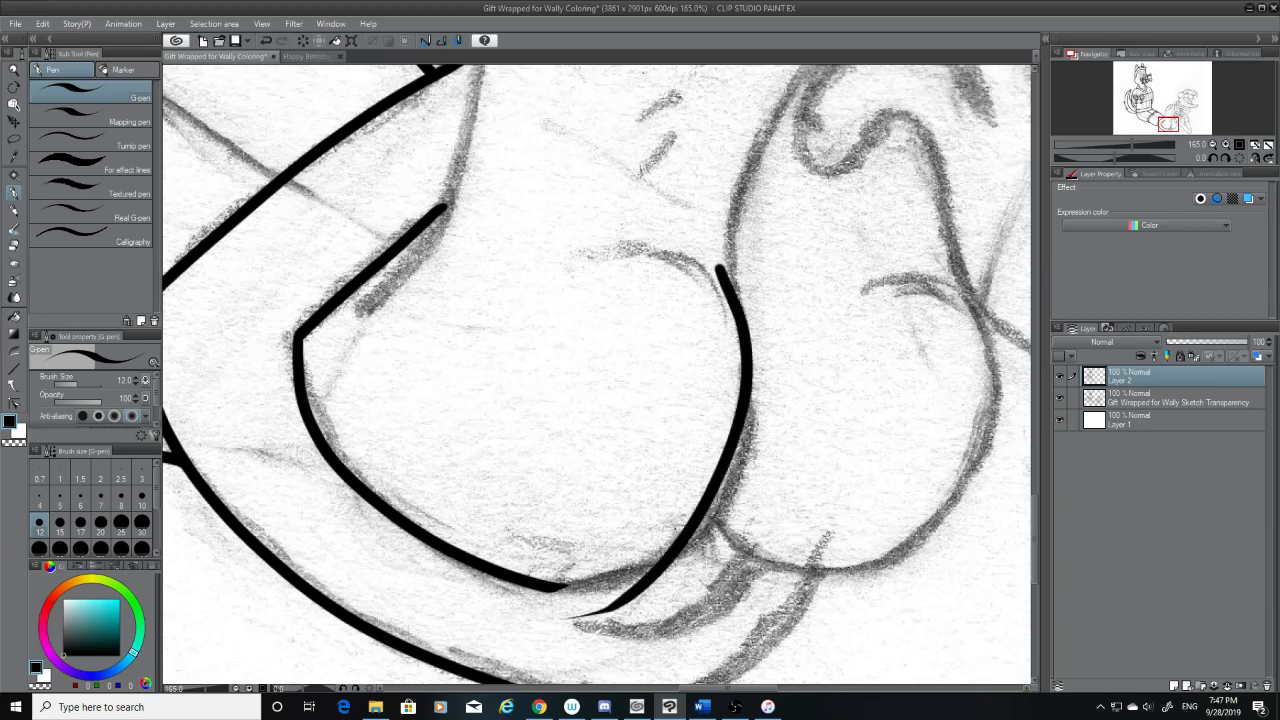
{"action": "key", "text": "ctrl+z"}
{"action": "mouse_move", "coordinate": [733, 272]}
{"action": "left_mouse_down"}
{"action": "mouse_move", "coordinate": [757, 335]}
{"action": "mouse_move", "coordinate": [510, 605]}
{"action": "left_mouse_up"}
{"action": "key", "text": "ctrl+z"}
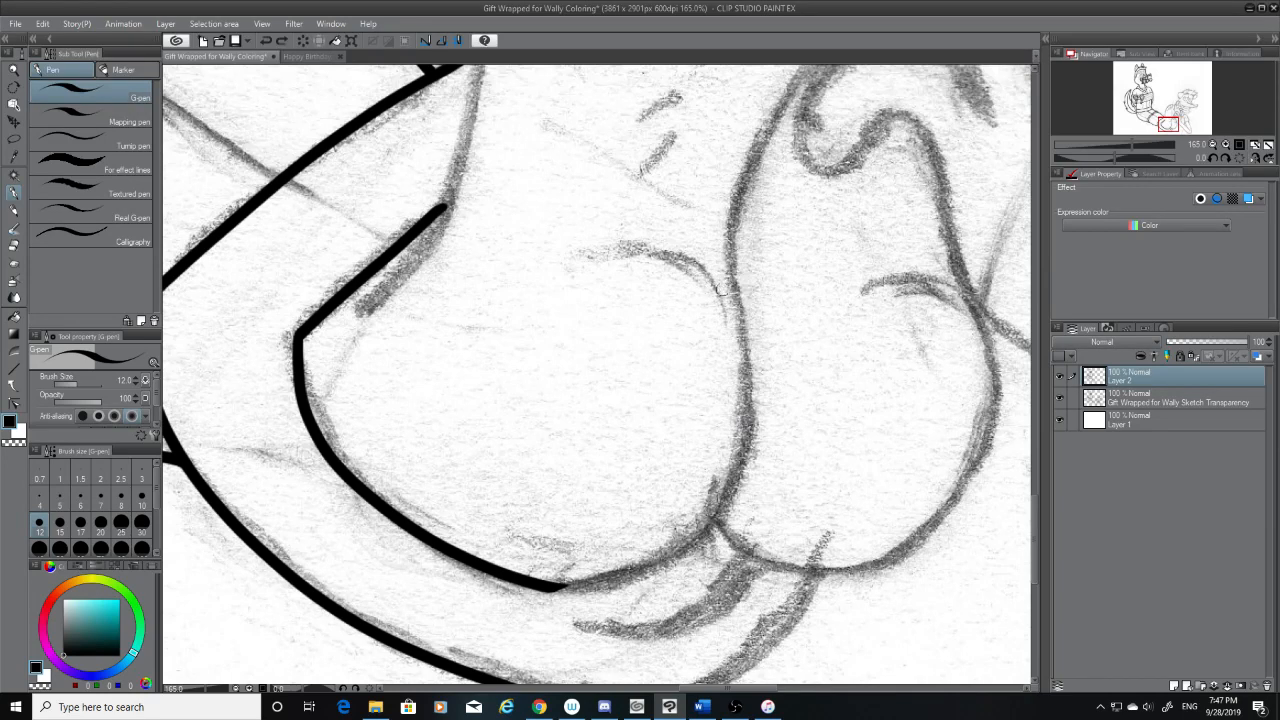
{"action": "mouse_move", "coordinate": [722, 282]}
{"action": "left_mouse_down"}
{"action": "mouse_move", "coordinate": [663, 540]}
{"action": "mouse_move", "coordinate": [522, 582]}
{"action": "left_mouse_up"}
{"action": "key", "text": "ctrl+z"}
{"action": "mouse_move", "coordinate": [740, 310]}
{"action": "left_mouse_down"}
{"action": "mouse_move", "coordinate": [752, 340]}
{"action": "mouse_move", "coordinate": [565, 598]}
{"action": "left_mouse_up"}
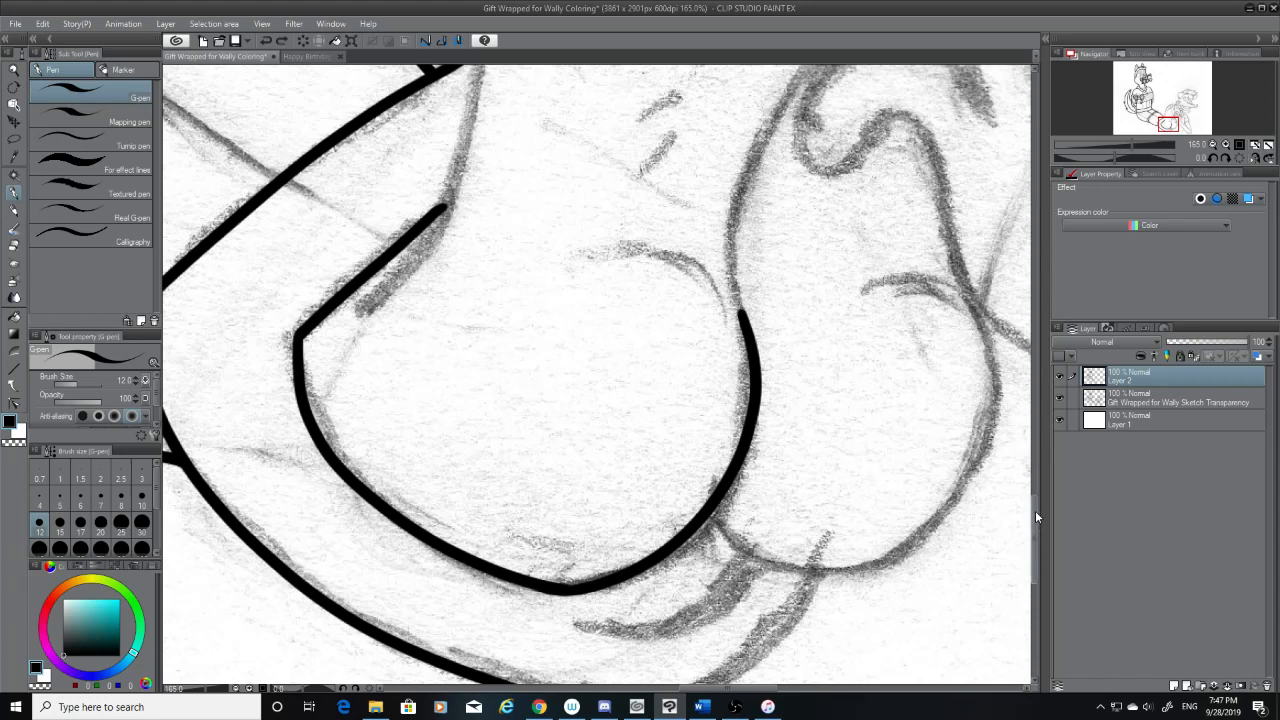
Smooth the join between the two sole curves with a short pen stroke while the sketch layer is temporarily hidden
{"action": "scroll", "coordinate": [1036, 516], "scroll_direction": "down", "scroll_amount": 1}
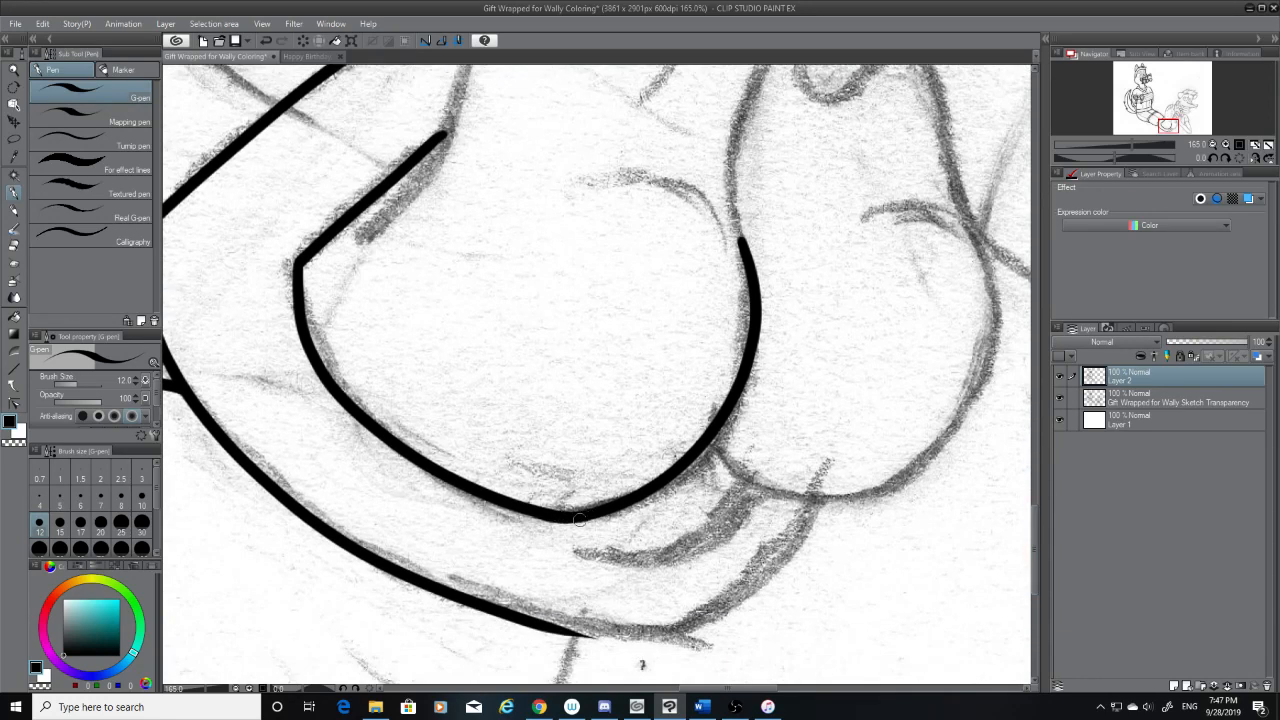
{"action": "left_click", "coordinate": [1059, 397]}
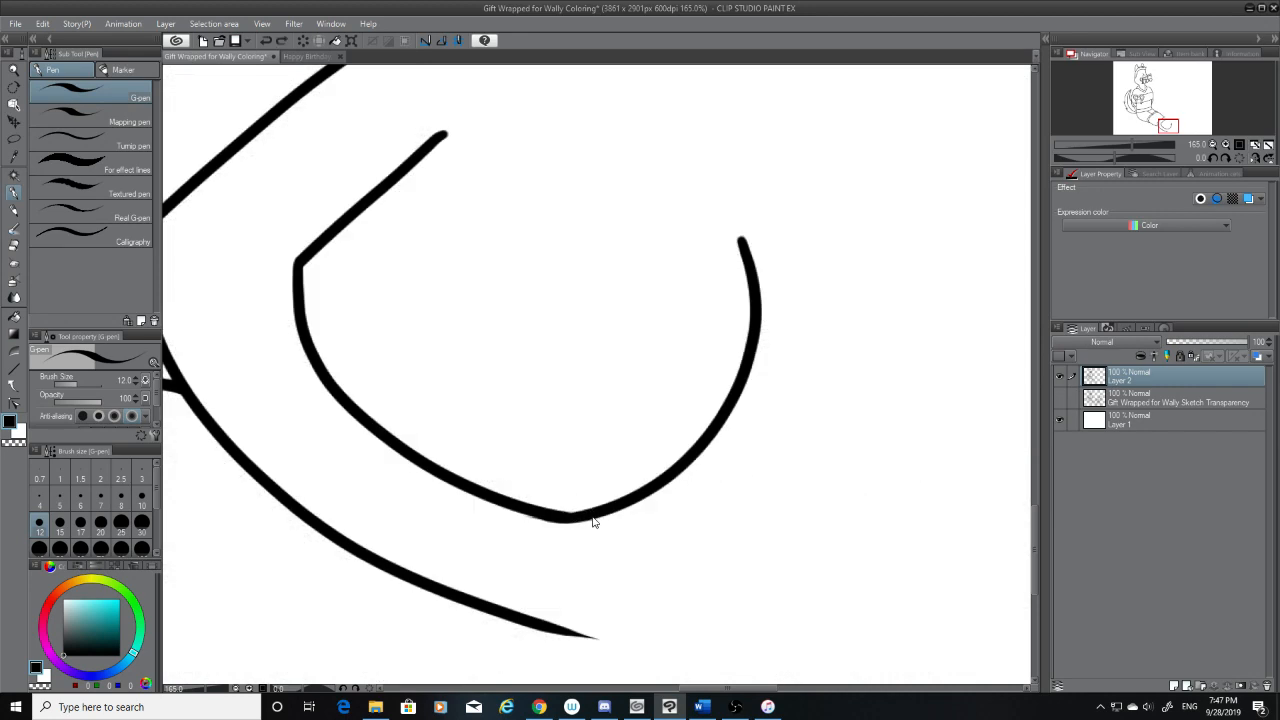
{"action": "left_click_drag", "start_coordinate": [586, 513], "coordinate": [546, 510]}
{"action": "left_click", "coordinate": [1061, 400]}
{"action": "left_click_drag", "start_coordinate": [1034, 530], "coordinate": [1035, 440]}
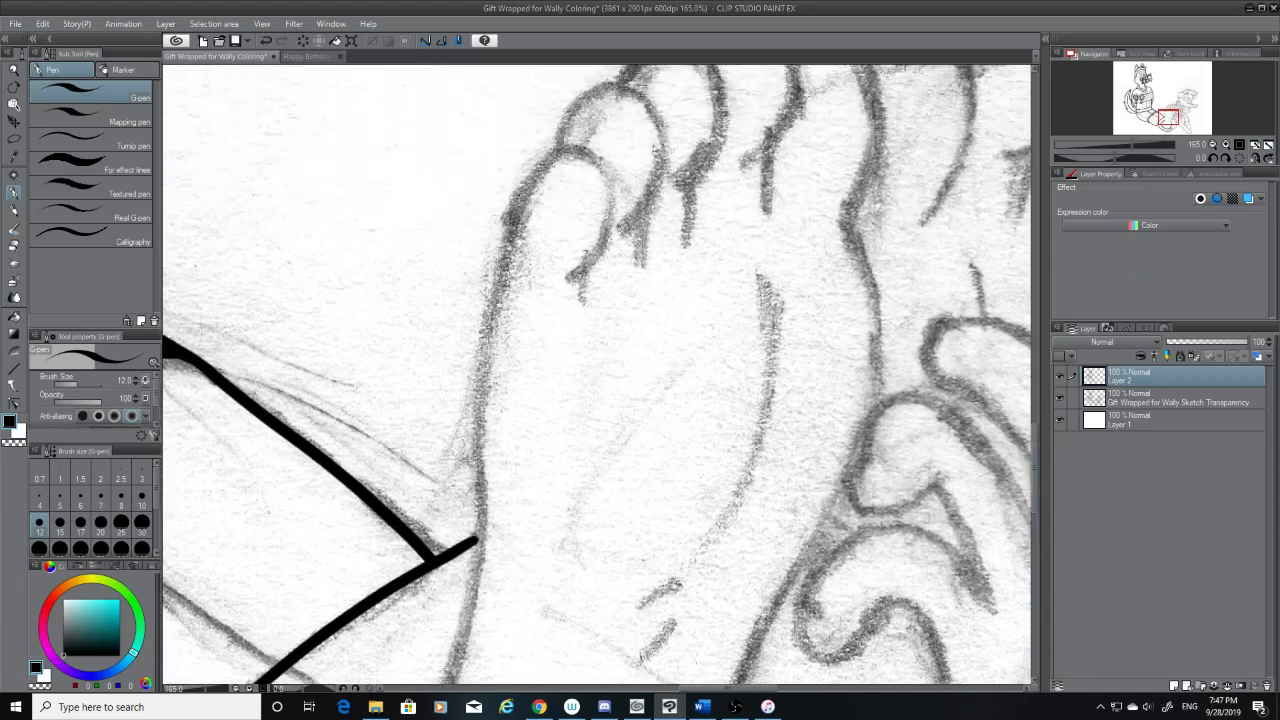
{"action": "left_click_drag", "start_coordinate": [844, 215], "coordinate": [867, 387]}
{"action": "key", "text": "ctrl+z"}
{"action": "mouse_move", "coordinate": [858, 240]}
{"action": "left_mouse_down"}
{"action": "mouse_move", "coordinate": [874, 408]}
{"action": "mouse_move", "coordinate": [786, 604]}
{"action": "left_mouse_up"}
{"action": "key", "text": "ctrl+z"}
{"action": "mouse_move", "coordinate": [858, 238]}
{"action": "left_mouse_down"}
{"action": "mouse_move", "coordinate": [853, 405]}
{"action": "mouse_move", "coordinate": [712, 678]}
{"action": "left_mouse_up"}
{"action": "key", "text": "ctrl+z"}
{"action": "mouse_move", "coordinate": [856, 240]}
{"action": "left_mouse_down"}
{"action": "mouse_move", "coordinate": [809, 532]}
{"action": "mouse_move", "coordinate": [745, 645]}
{"action": "left_mouse_up"}
{"action": "key", "text": "ctrl+z"}
{"action": "mouse_move", "coordinate": [857, 258]}
{"action": "left_mouse_down"}
{"action": "mouse_move", "coordinate": [771, 619]}
{"action": "mouse_move", "coordinate": [752, 643]}
{"action": "left_mouse_up"}
{"action": "left_click_drag", "start_coordinate": [1034, 490], "coordinate": [1036, 502]}
{"action": "key", "text": "ctrl+z"}
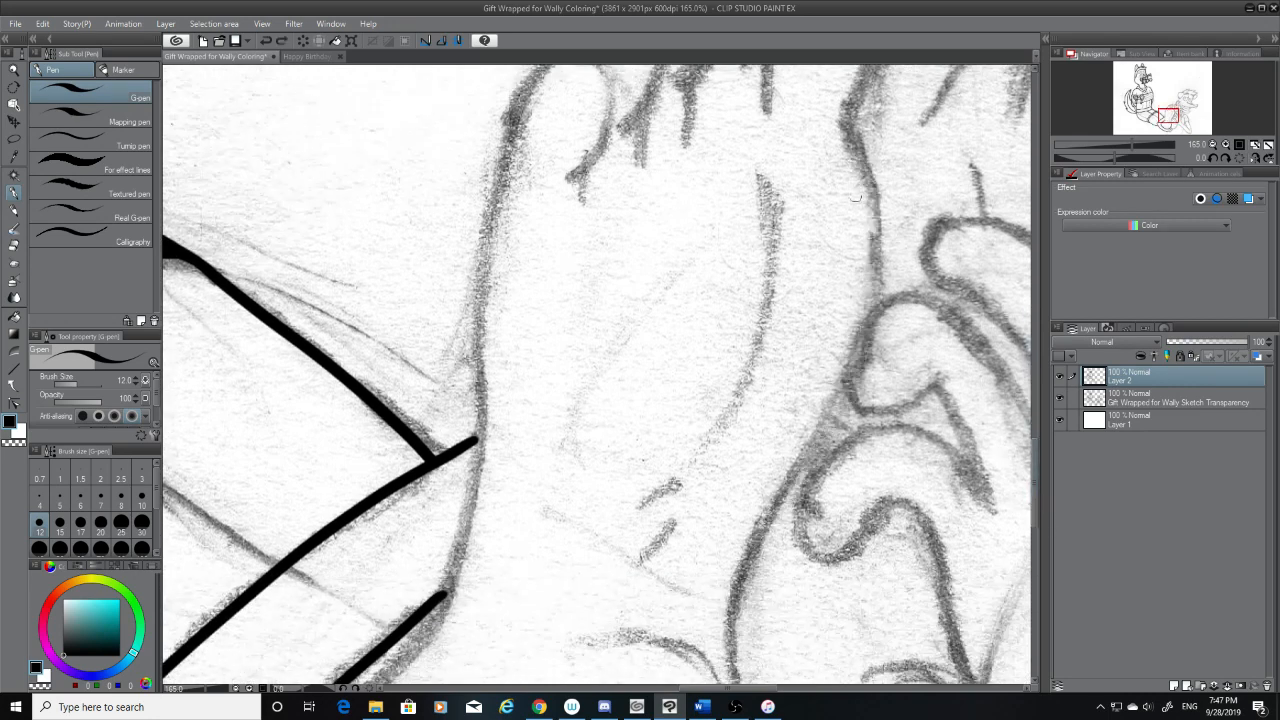
{"action": "mouse_move", "coordinate": [858, 144]}
{"action": "left_mouse_down"}
{"action": "mouse_move", "coordinate": [779, 514]}
{"action": "mouse_move", "coordinate": [708, 601]}
{"action": "left_mouse_up"}
{"action": "key", "text": "ctrl+z"}
{"action": "left_click_drag", "start_coordinate": [848, 148], "coordinate": [808, 492]}
{"action": "key", "text": "ctrl+z"}
{"action": "mouse_move", "coordinate": [858, 140]}
{"action": "left_mouse_down"}
{"action": "mouse_move", "coordinate": [804, 493]}
{"action": "mouse_move", "coordinate": [700, 662]}
{"action": "left_mouse_up"}
{"action": "key", "text": "ctrl+z"}
{"action": "mouse_move", "coordinate": [858, 133]}
{"action": "left_mouse_down"}
{"action": "mouse_move", "coordinate": [834, 414]}
{"action": "mouse_move", "coordinate": [700, 608]}
{"action": "left_mouse_up"}
{"action": "key", "text": "ctrl+z"}
{"action": "left_click_drag", "start_coordinate": [858, 133], "coordinate": [696, 620]}
{"action": "left_click_drag", "start_coordinate": [1036, 461], "coordinate": [1034, 467]}
{"action": "key", "text": "ctrl+z"}
{"action": "mouse_move", "coordinate": [858, 106]}
{"action": "left_mouse_down"}
{"action": "mouse_move", "coordinate": [868, 214]}
{"action": "mouse_move", "coordinate": [722, 562]}
{"action": "left_mouse_up"}
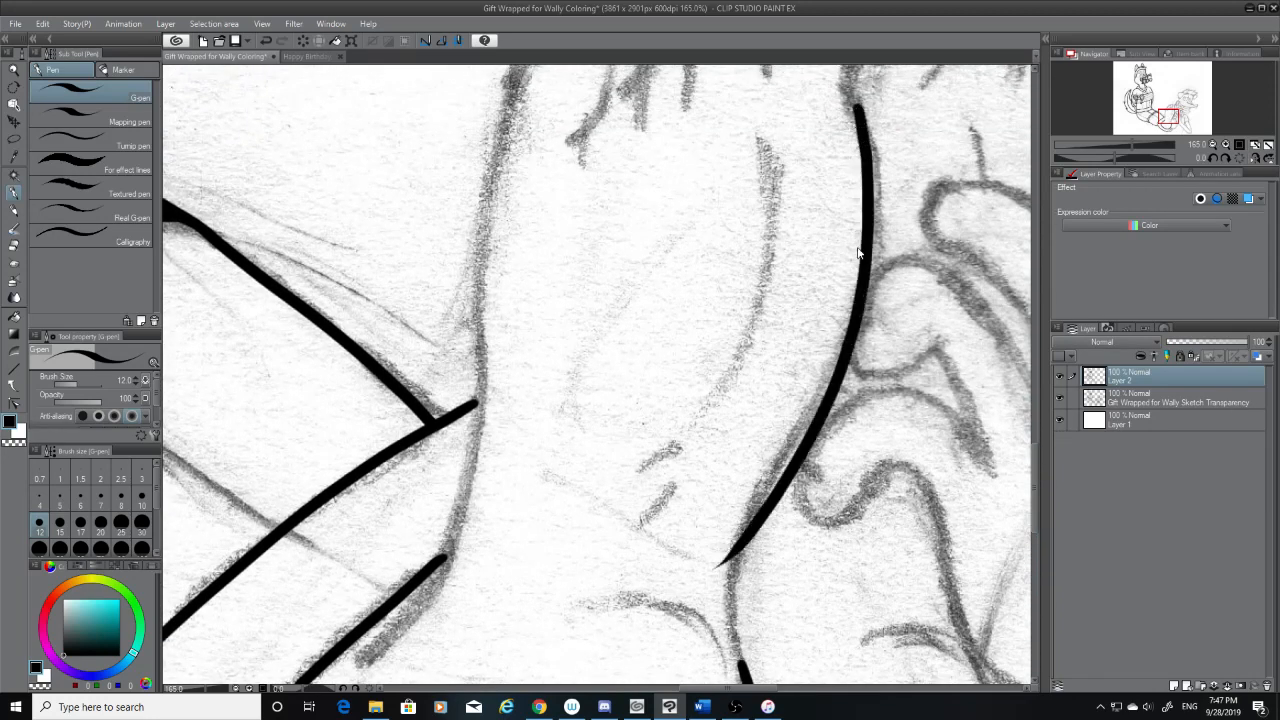
{"action": "key", "text": "ctrl+z"}
{"action": "mouse_move", "coordinate": [858, 106]}
{"action": "left_mouse_down"}
{"action": "mouse_move", "coordinate": [853, 316]}
{"action": "mouse_move", "coordinate": [690, 562]}
{"action": "left_mouse_up"}
{"action": "key", "text": "ctrl+z"}
{"action": "mouse_move", "coordinate": [860, 118]}
{"action": "left_mouse_down"}
{"action": "mouse_move", "coordinate": [851, 371]}
{"action": "mouse_move", "coordinate": [700, 600]}
{"action": "left_mouse_up"}
{"action": "key", "text": "ctrl+z"}
Ink the foot's far side as one long curve from below the toes past the curled shapes, overshooting the sketched narrowing
{"action": "mouse_move", "coordinate": [740, 689]}
{"action": "left_mouse_down"}
{"action": "mouse_move", "coordinate": [746, 704]}
{"action": "mouse_move", "coordinate": [767, 702]}
{"action": "left_mouse_up"}
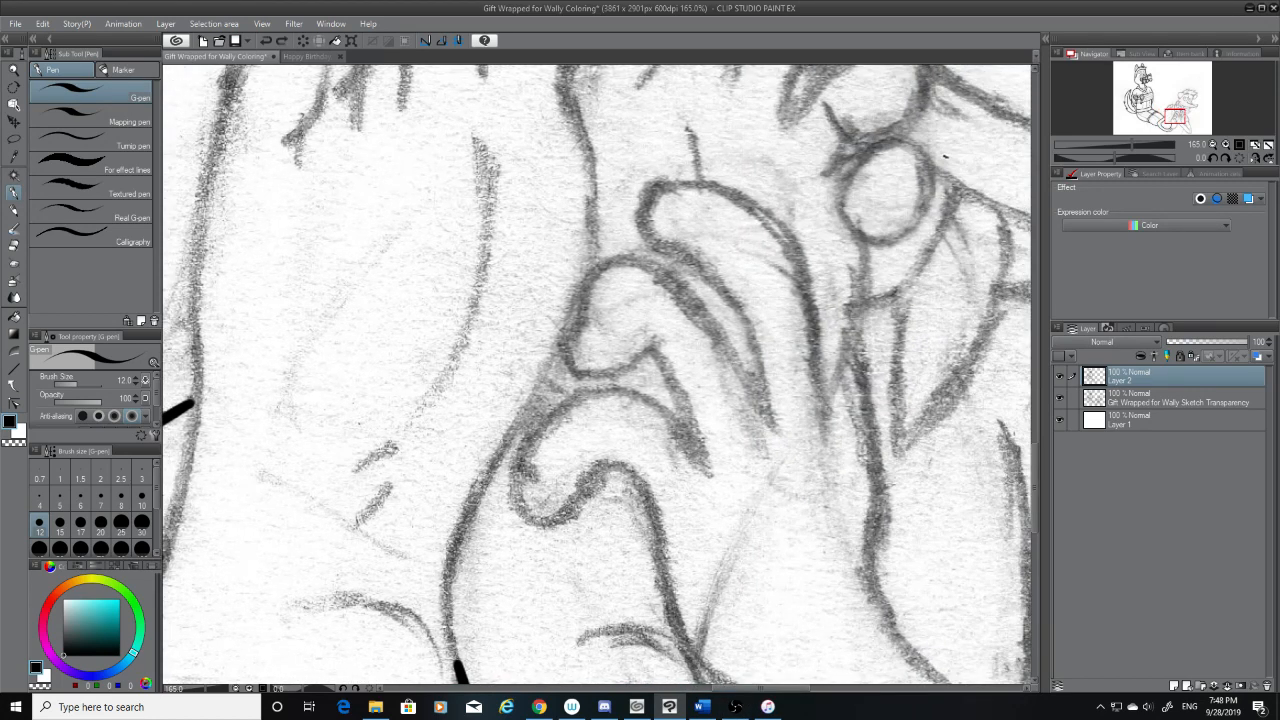
{"action": "left_click_drag", "start_coordinate": [1032, 465], "coordinate": [1035, 452]}
{"action": "mouse_move", "coordinate": [568, 152]}
{"action": "left_mouse_down"}
{"action": "mouse_move", "coordinate": [542, 503]}
{"action": "mouse_move", "coordinate": [505, 582]}
{"action": "mouse_move", "coordinate": [586, 225]}
{"action": "mouse_move", "coordinate": [455, 594]}
{"action": "left_mouse_up"}
{"action": "key", "text": "ctrl+z"}
{"action": "key", "text": "ctrl+z"}
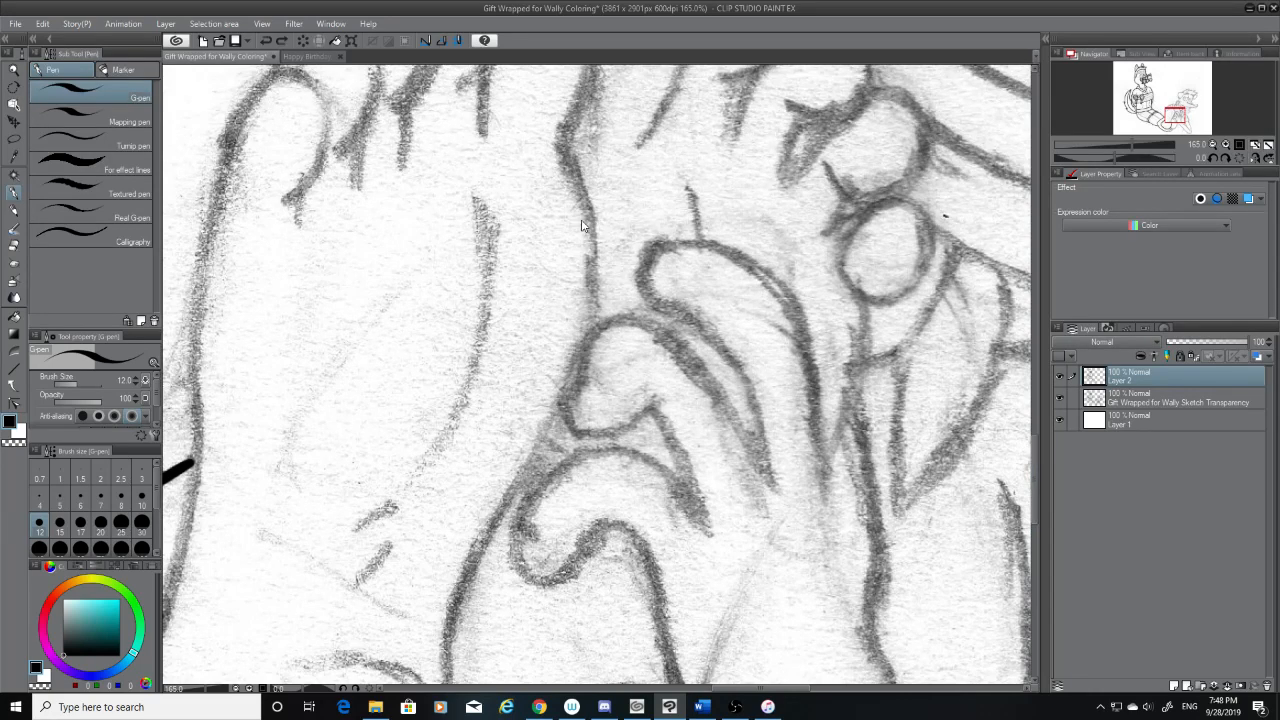
{"action": "mouse_move", "coordinate": [564, 160]}
{"action": "left_mouse_down"}
{"action": "mouse_move", "coordinate": [580, 200]}
{"action": "mouse_move", "coordinate": [477, 568]}
{"action": "mouse_move", "coordinate": [456, 592]}
{"action": "left_mouse_up"}
{"action": "key", "text": "ctrl+z"}
{"action": "mouse_move", "coordinate": [566, 160]}
{"action": "left_mouse_down"}
{"action": "mouse_move", "coordinate": [597, 428]}
{"action": "mouse_move", "coordinate": [440, 632]}
{"action": "left_mouse_up"}
{"action": "key", "text": "ctrl+z"}
{"action": "left_click_drag", "start_coordinate": [574, 162], "coordinate": [406, 630]}
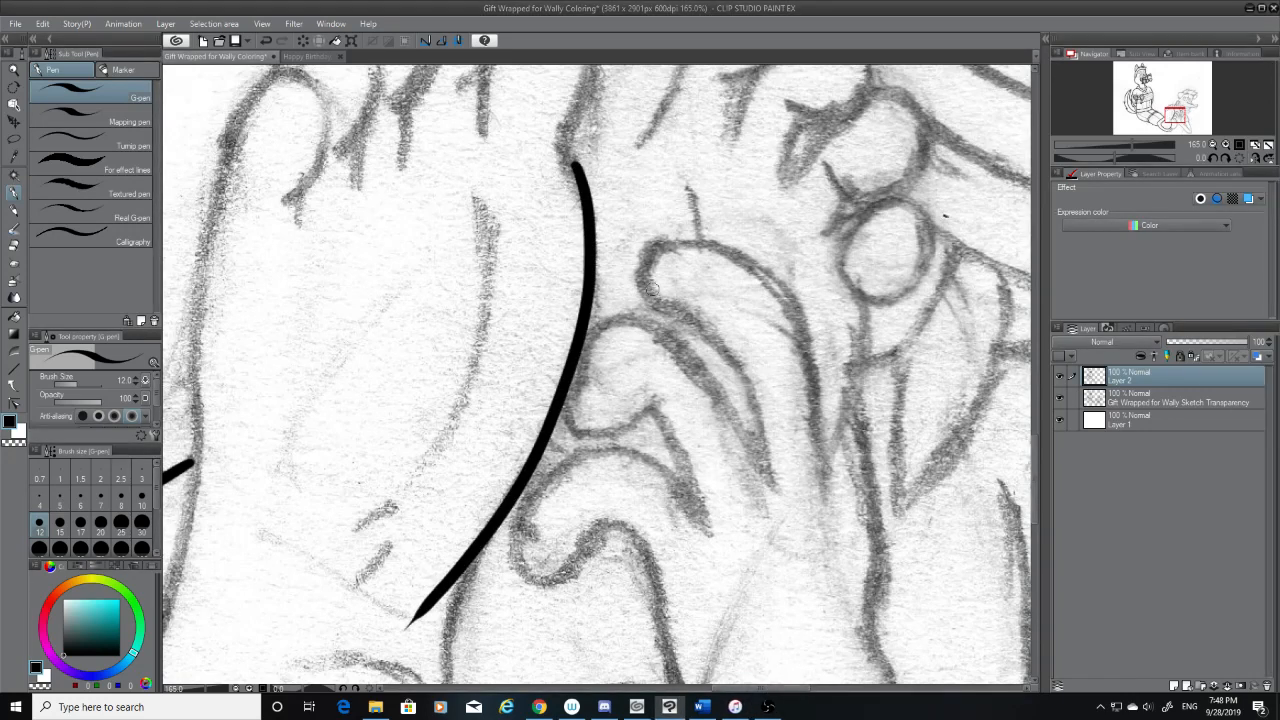
{"action": "key", "text": "ctrl+z"}
{"action": "left_click_drag", "start_coordinate": [568, 162], "coordinate": [457, 625]}
{"action": "key", "text": "ctrl+z"}
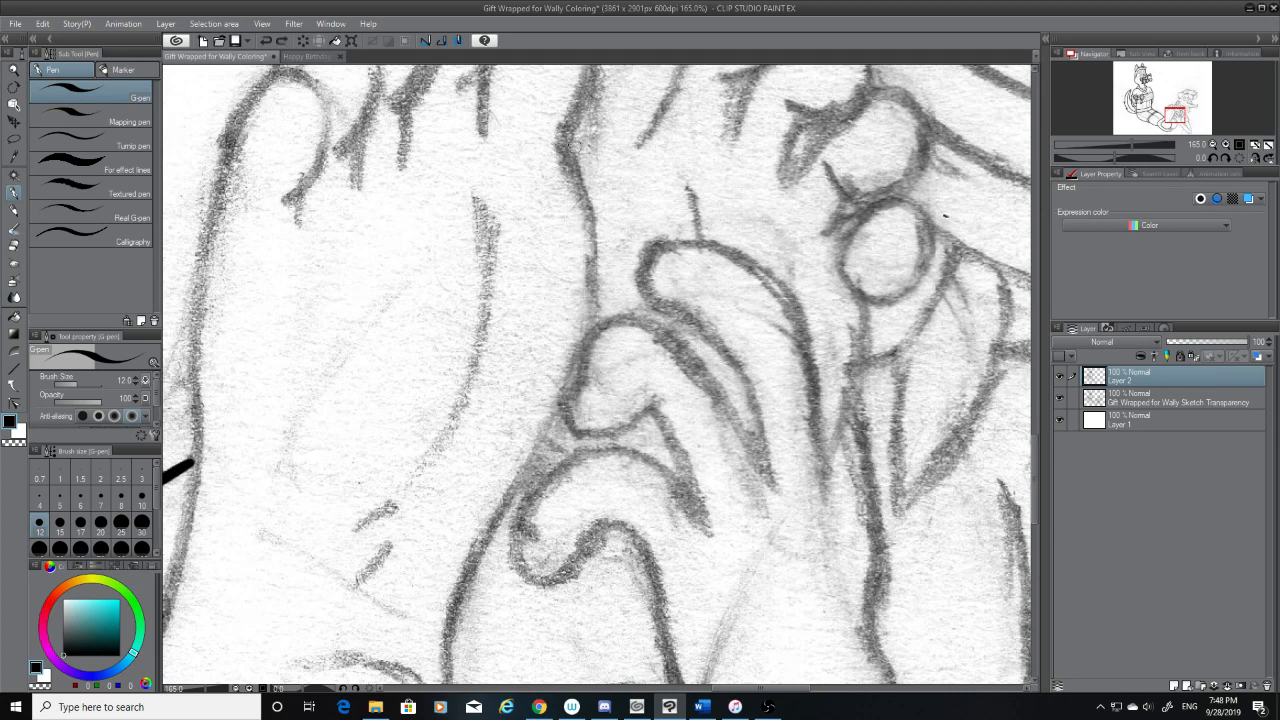
{"action": "mouse_move", "coordinate": [567, 143]}
{"action": "left_mouse_down"}
{"action": "mouse_move", "coordinate": [591, 328]}
{"action": "mouse_move", "coordinate": [406, 652]}
{"action": "left_mouse_up"}
{"action": "key", "text": "ctrl+z"}
{"action": "mouse_move", "coordinate": [567, 146]}
{"action": "left_mouse_down"}
{"action": "mouse_move", "coordinate": [576, 196]}
{"action": "mouse_move", "coordinate": [459, 593]}
{"action": "mouse_move", "coordinate": [404, 662]}
{"action": "left_mouse_up"}
{"action": "key", "text": "ctrl+z"}
{"action": "mouse_move", "coordinate": [566, 153]}
{"action": "left_mouse_down"}
{"action": "mouse_move", "coordinate": [581, 360]}
{"action": "mouse_move", "coordinate": [412, 662]}
{"action": "left_mouse_up"}
{"action": "key", "text": "ctrl+z"}
{"action": "mouse_move", "coordinate": [561, 157]}
{"action": "left_mouse_down"}
{"action": "mouse_move", "coordinate": [556, 432]}
{"action": "mouse_move", "coordinate": [411, 634]}
{"action": "left_mouse_up"}
{"action": "key", "text": "ctrl+z"}
{"action": "mouse_move", "coordinate": [576, 155]}
{"action": "left_mouse_down"}
{"action": "mouse_move", "coordinate": [585, 269]}
{"action": "mouse_move", "coordinate": [420, 642]}
{"action": "left_mouse_up"}
{"action": "key", "text": "ctrl+z"}
{"action": "mouse_move", "coordinate": [567, 168]}
{"action": "left_mouse_down"}
{"action": "mouse_move", "coordinate": [491, 534]}
{"action": "mouse_move", "coordinate": [423, 619]}
{"action": "mouse_move", "coordinate": [593, 243]}
{"action": "mouse_move", "coordinate": [428, 592]}
{"action": "mouse_move", "coordinate": [403, 615]}
{"action": "left_mouse_up"}
{"action": "key", "text": "ctrl+z"}
{"action": "key", "text": "ctrl+z"}
{"action": "mouse_move", "coordinate": [566, 164]}
{"action": "left_mouse_down"}
{"action": "mouse_move", "coordinate": [573, 385]}
{"action": "mouse_move", "coordinate": [385, 674]}
{"action": "left_mouse_up"}
{"action": "key", "text": "ctrl+z"}
{"action": "mouse_move", "coordinate": [570, 158]}
{"action": "left_mouse_down"}
{"action": "mouse_move", "coordinate": [531, 476]}
{"action": "mouse_move", "coordinate": [422, 633]}
{"action": "left_mouse_up"}
{"action": "key", "text": "ctrl+z"}
{"action": "mouse_move", "coordinate": [568, 162]}
{"action": "left_mouse_down"}
{"action": "mouse_move", "coordinate": [564, 416]}
{"action": "mouse_move", "coordinate": [416, 620]}
{"action": "left_mouse_up"}
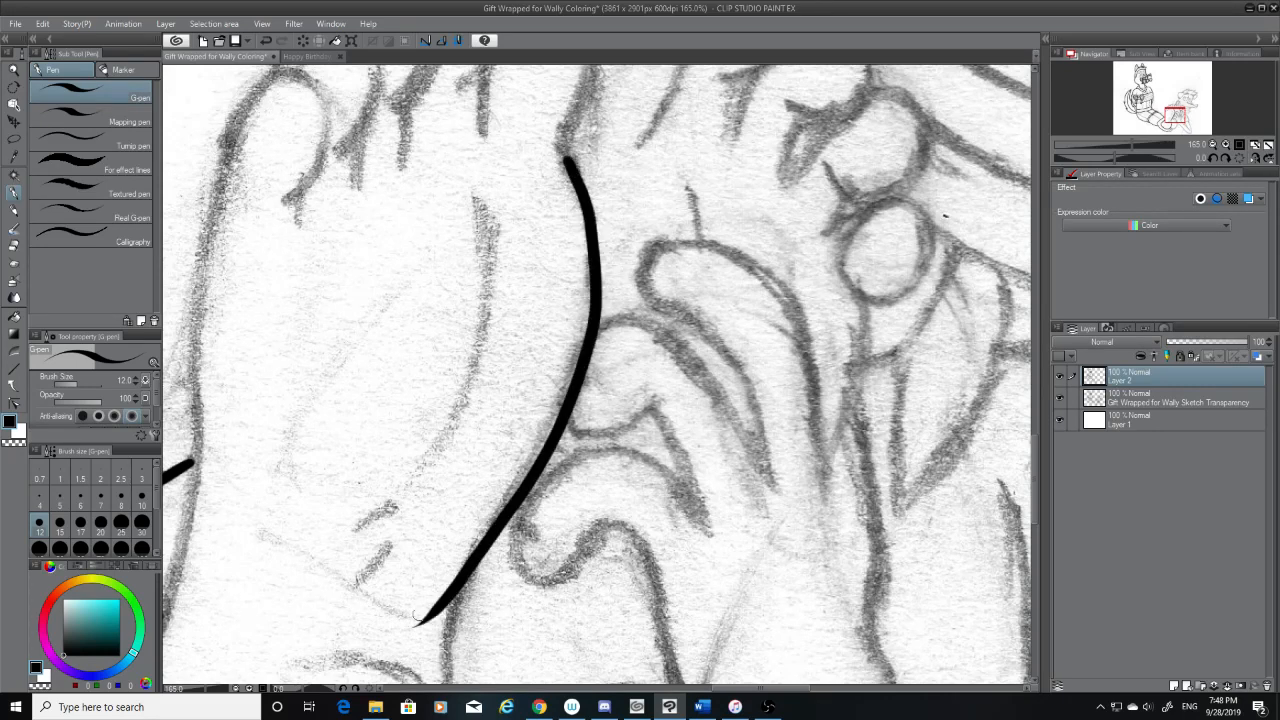
{"action": "key", "text": "ctrl+z"}
{"action": "mouse_move", "coordinate": [570, 162]}
{"action": "left_mouse_down"}
{"action": "mouse_move", "coordinate": [591, 294]}
{"action": "mouse_move", "coordinate": [400, 628]}
{"action": "left_mouse_up"}
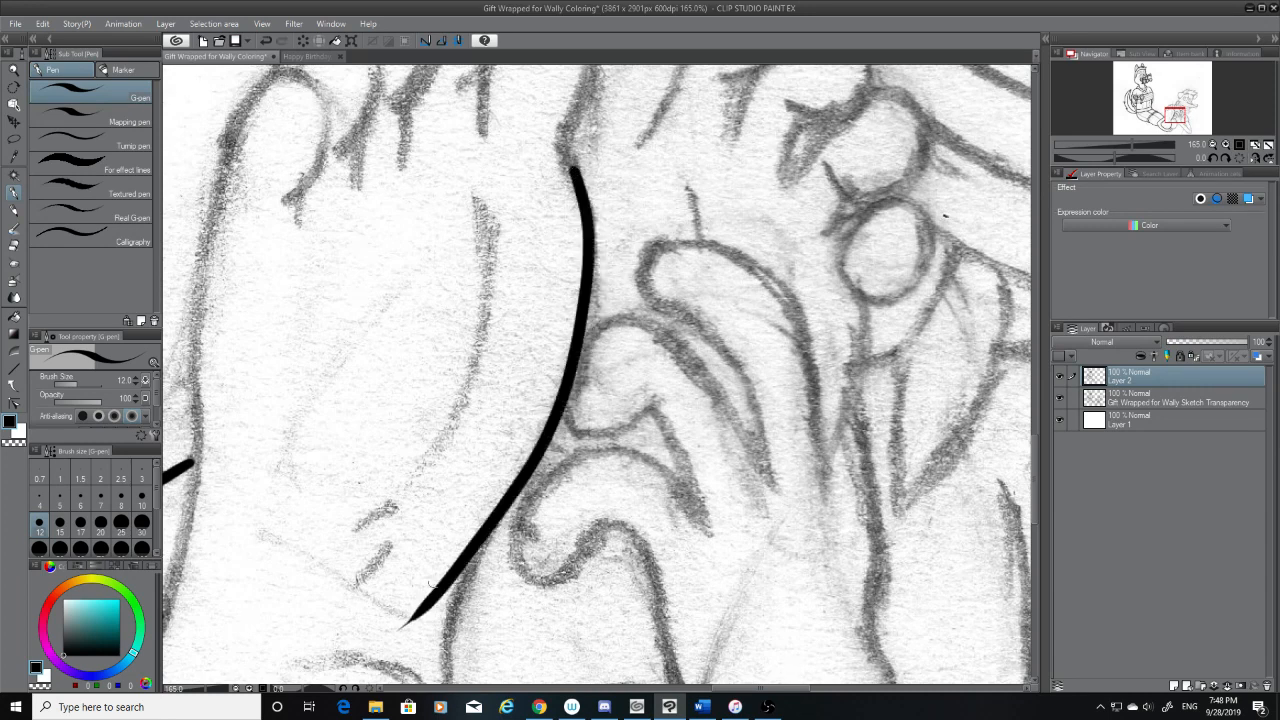
{"action": "key", "text": "ctrl+z"}
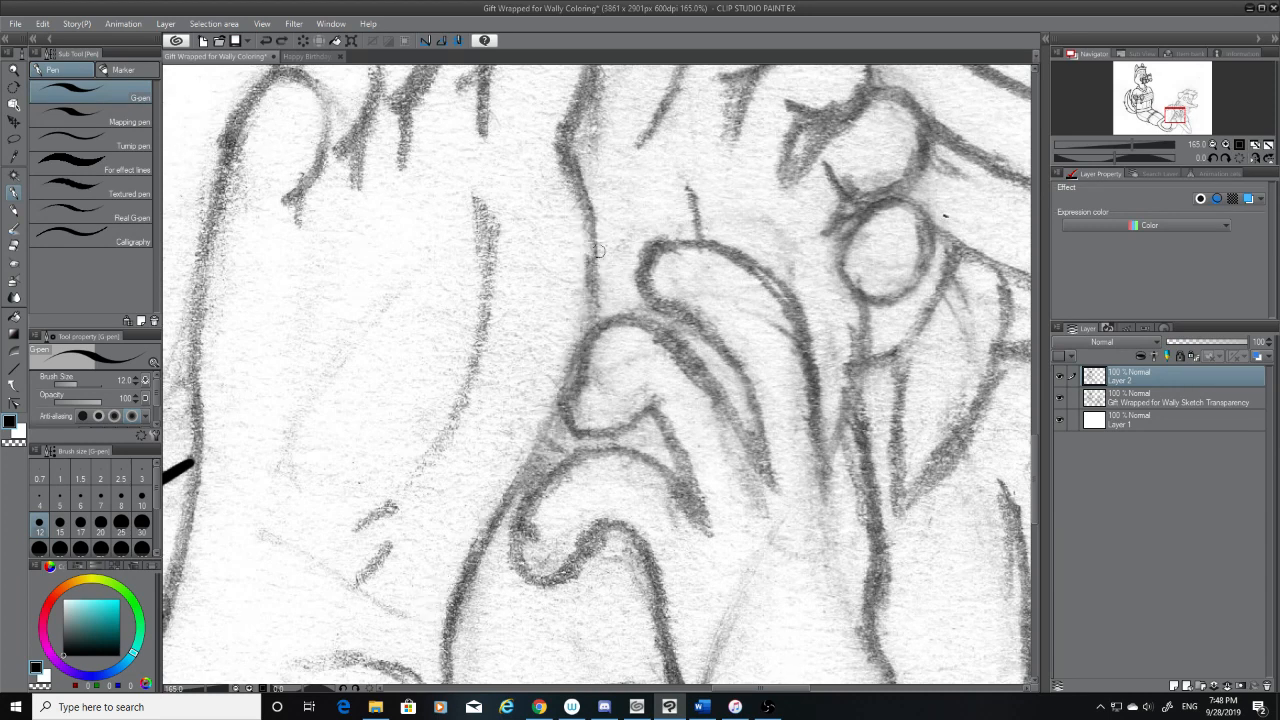
{"action": "mouse_move", "coordinate": [571, 164]}
{"action": "left_mouse_down"}
{"action": "mouse_move", "coordinate": [600, 290]}
{"action": "mouse_move", "coordinate": [468, 602]}
{"action": "left_mouse_up"}
{"action": "key", "text": "ctrl+z"}
{"action": "left_click_drag", "start_coordinate": [570, 162], "coordinate": [408, 629]}
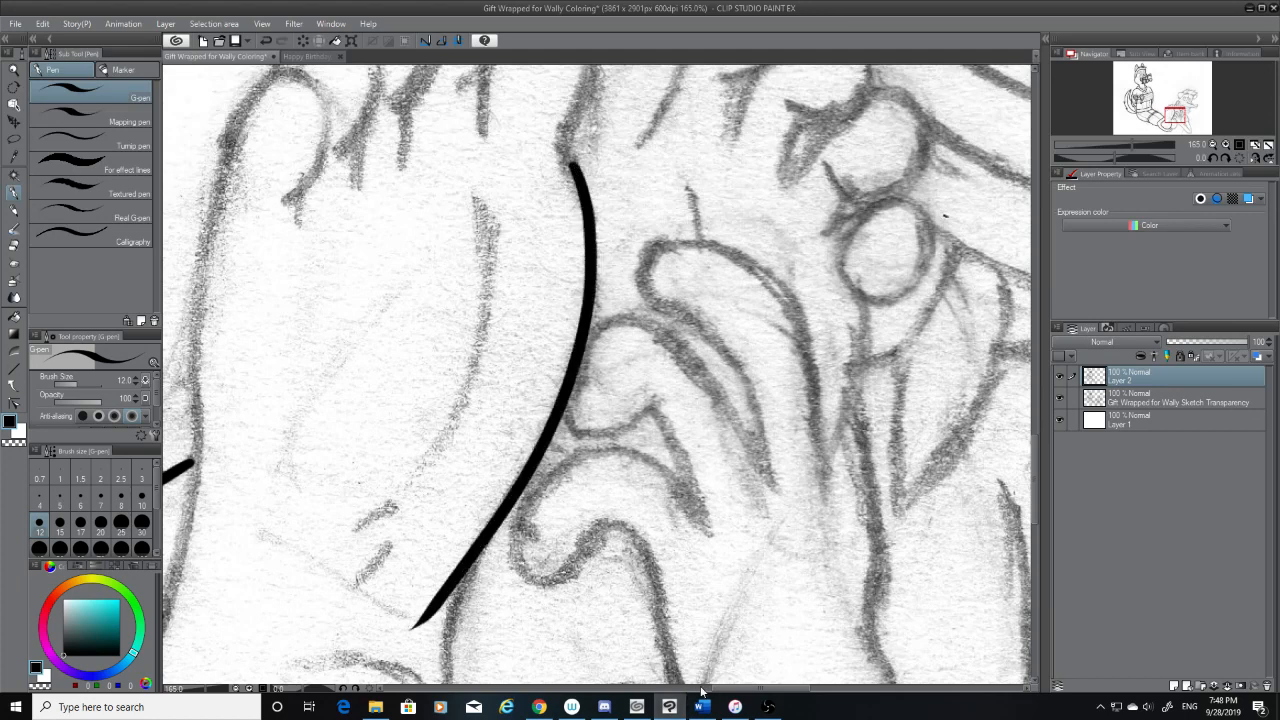
Ink the arched upper edge of the curled finger shape from the foot's far contour down to its sketched tip
{"action": "left_click_drag", "start_coordinate": [728, 688], "coordinate": [699, 689]}
{"action": "mouse_move", "coordinate": [800, 330]}
{"action": "left_mouse_down"}
{"action": "mouse_move", "coordinate": [882, 324]}
{"action": "mouse_move", "coordinate": [962, 498]}
{"action": "left_mouse_up"}
{"action": "key", "text": "ctrl+z"}
{"action": "left_click_drag", "start_coordinate": [803, 330], "coordinate": [987, 484]}
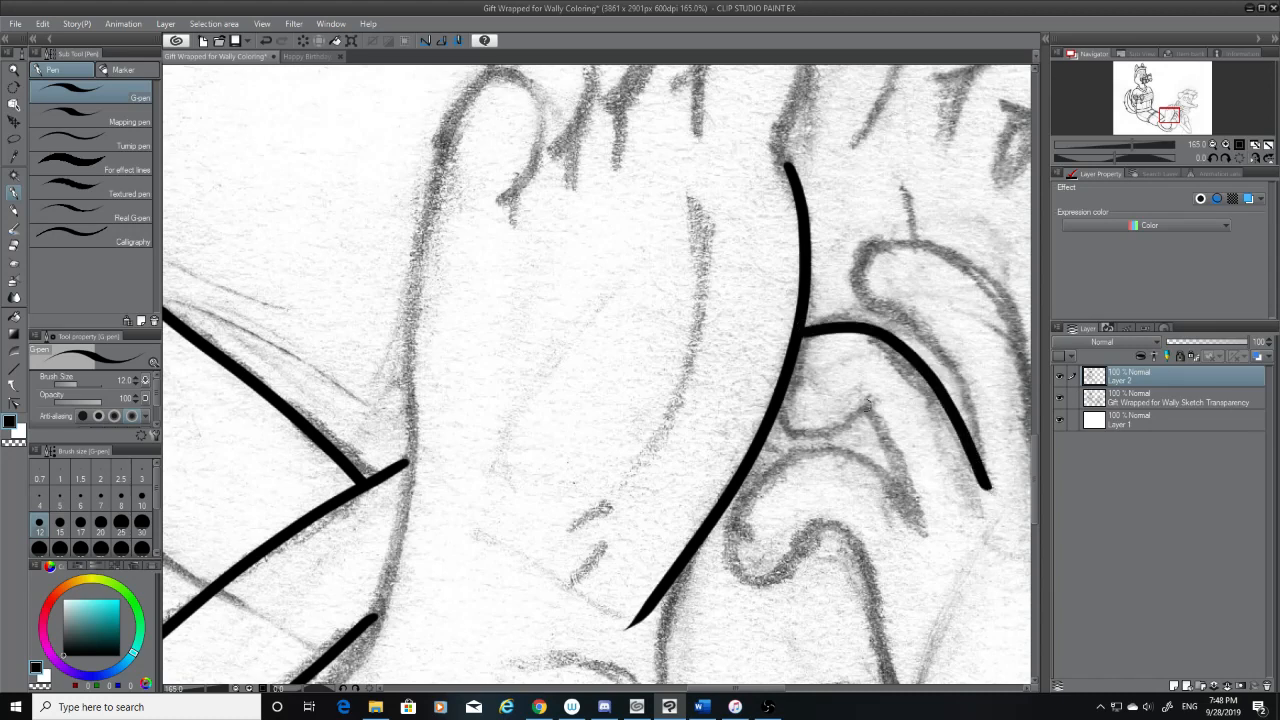
{"action": "key", "text": "ctrl+z"}
{"action": "left_click_drag", "start_coordinate": [800, 332], "coordinate": [955, 494]}
{"action": "key", "text": "ctrl+z"}
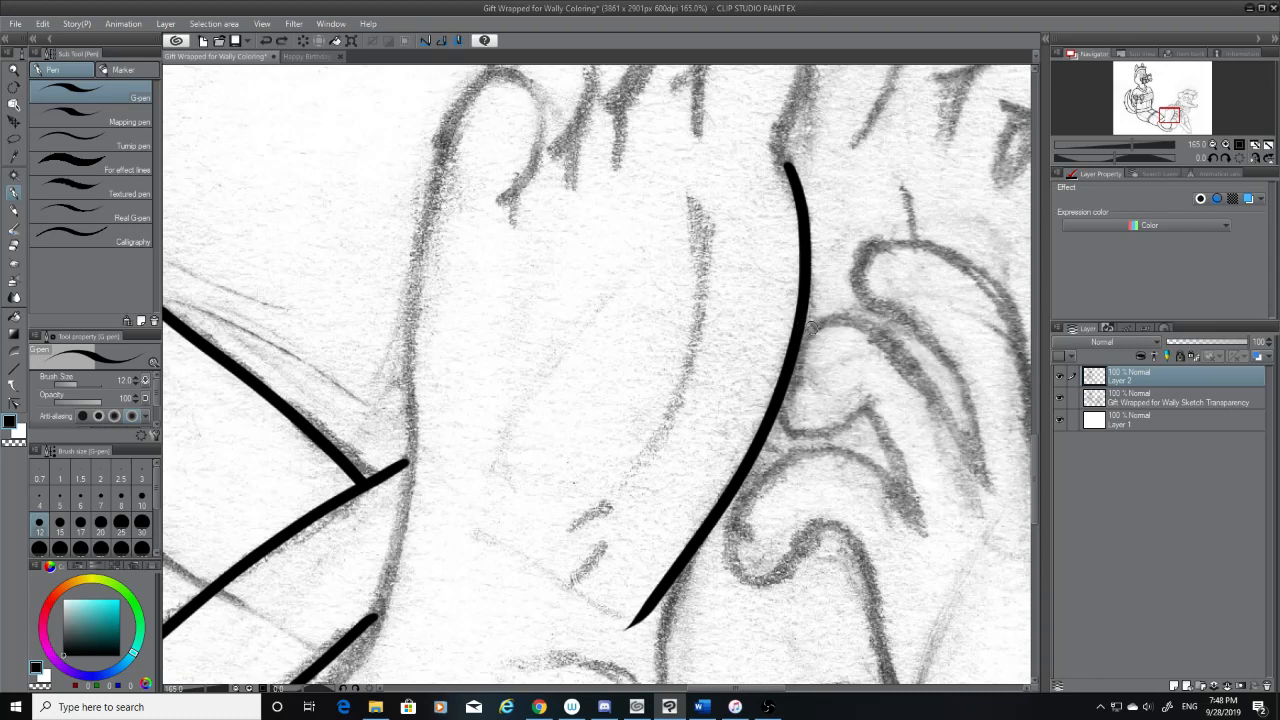
{"action": "mouse_move", "coordinate": [800, 330]}
{"action": "left_mouse_down"}
{"action": "mouse_move", "coordinate": [957, 434]}
{"action": "mouse_move", "coordinate": [985, 495]}
{"action": "left_mouse_up"}
{"action": "key", "text": "ctrl+z"}
{"action": "left_click_drag", "start_coordinate": [800, 330], "coordinate": [990, 488]}
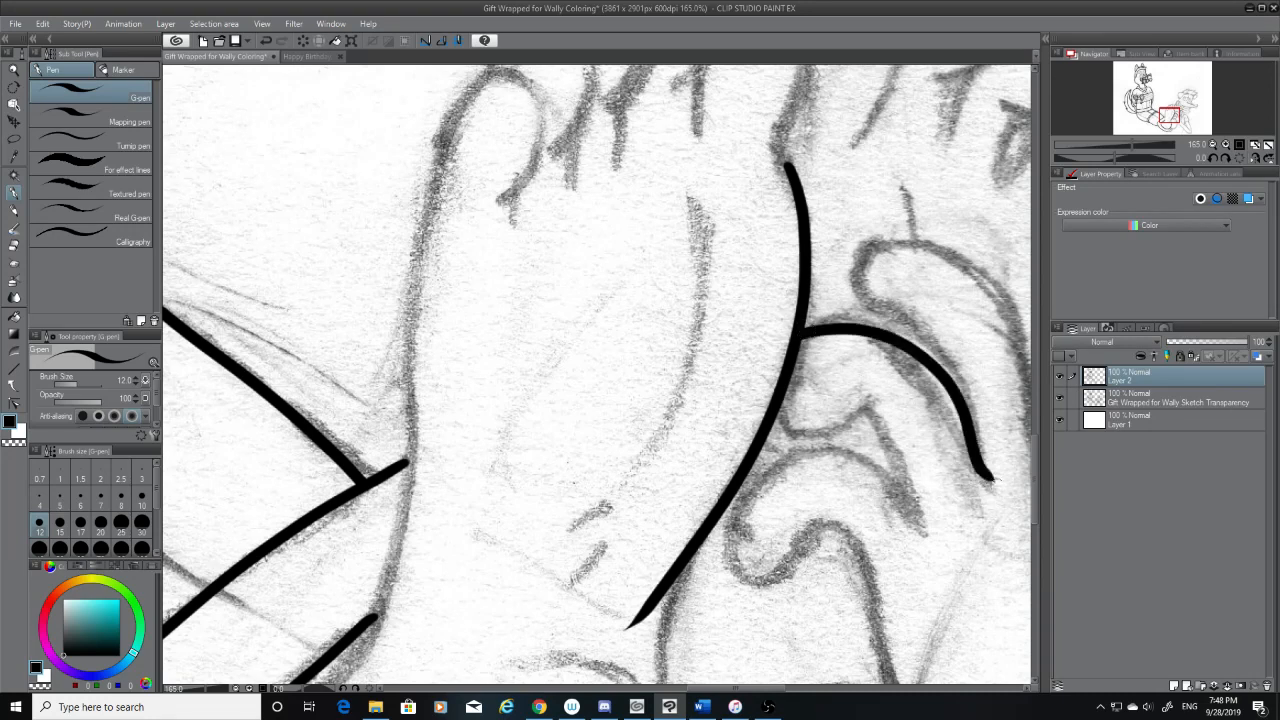
{"action": "key", "text": "ctrl+z"}
{"action": "mouse_move", "coordinate": [800, 332]}
{"action": "left_mouse_down"}
{"action": "mouse_move", "coordinate": [828, 326]}
{"action": "mouse_move", "coordinate": [995, 482]}
{"action": "left_mouse_up"}
{"action": "key", "text": "ctrl+z"}
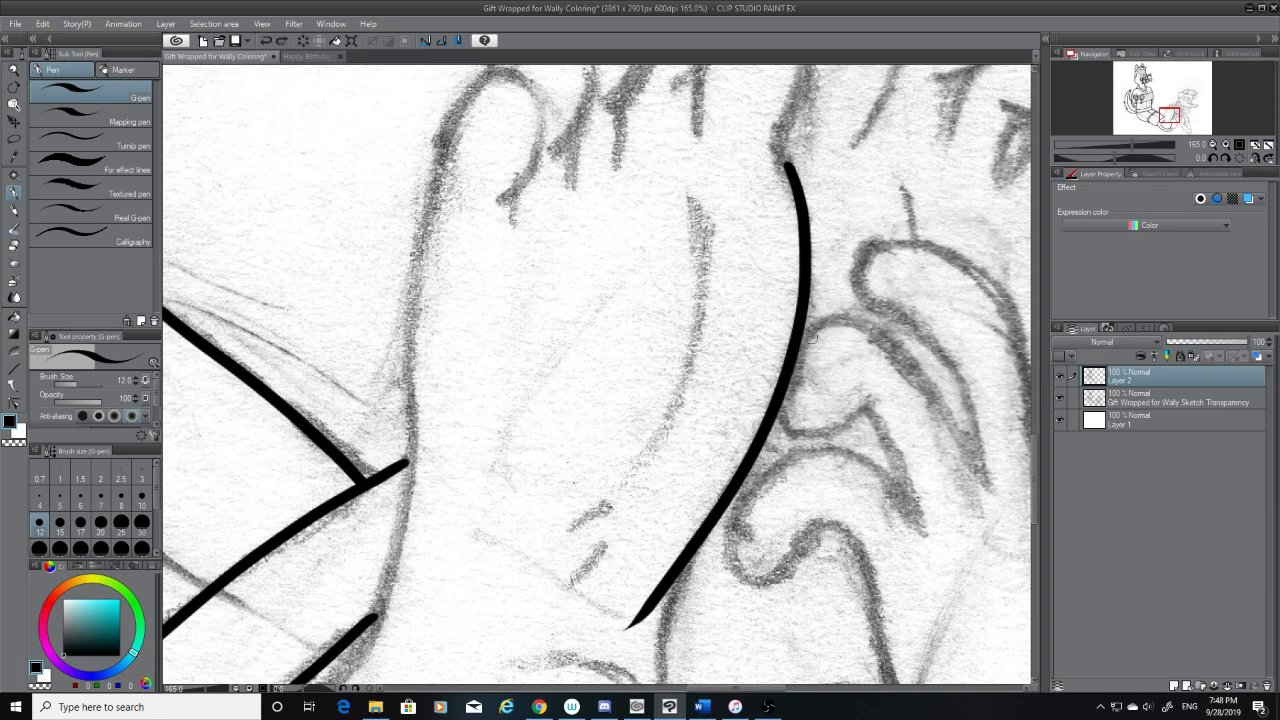
{"action": "mouse_move", "coordinate": [800, 332]}
{"action": "left_mouse_down"}
{"action": "mouse_move", "coordinate": [945, 426]}
{"action": "mouse_move", "coordinate": [962, 484]}
{"action": "left_mouse_up"}
{"action": "key", "text": "ctrl+z"}
{"action": "mouse_move", "coordinate": [800, 330]}
{"action": "left_mouse_down"}
{"action": "mouse_move", "coordinate": [941, 426]}
{"action": "mouse_move", "coordinate": [975, 488]}
{"action": "left_mouse_up"}
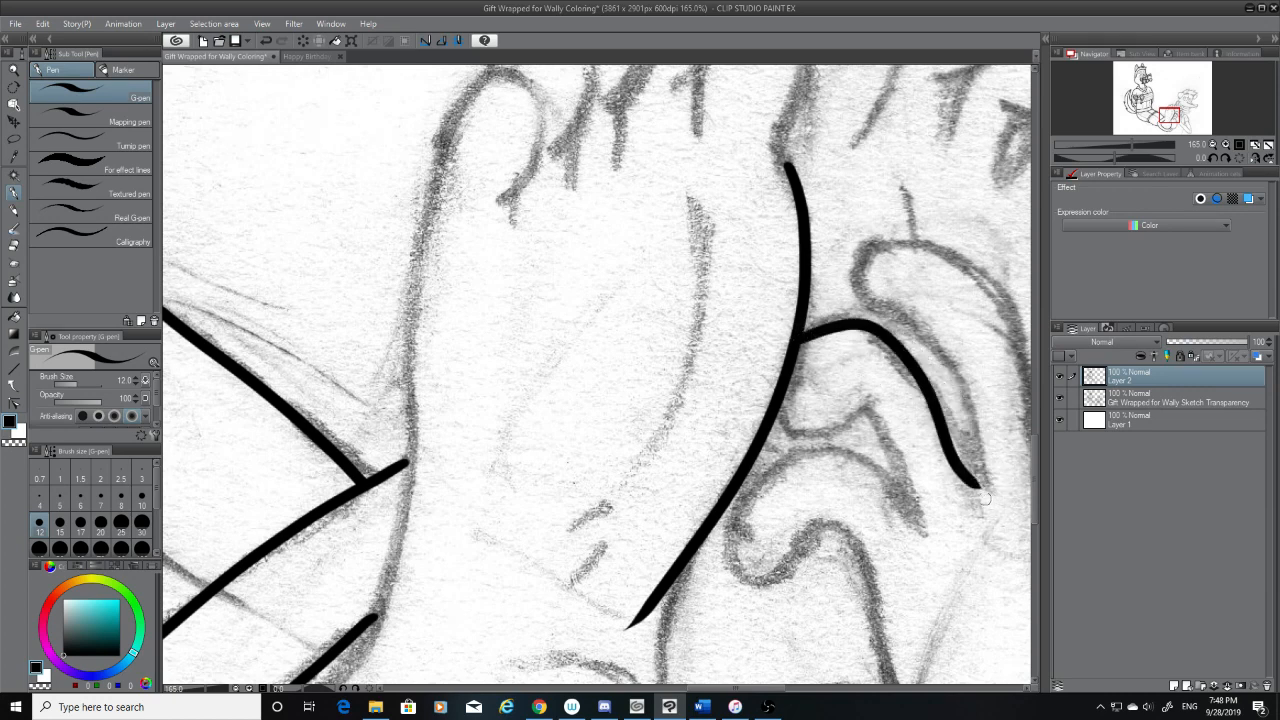
{"action": "key", "text": "ctrl+z"}
{"action": "mouse_move", "coordinate": [800, 334]}
{"action": "left_mouse_down"}
{"action": "mouse_move", "coordinate": [870, 332]}
{"action": "mouse_move", "coordinate": [975, 482]}
{"action": "left_mouse_up"}
{"action": "key", "text": "ctrl+z"}
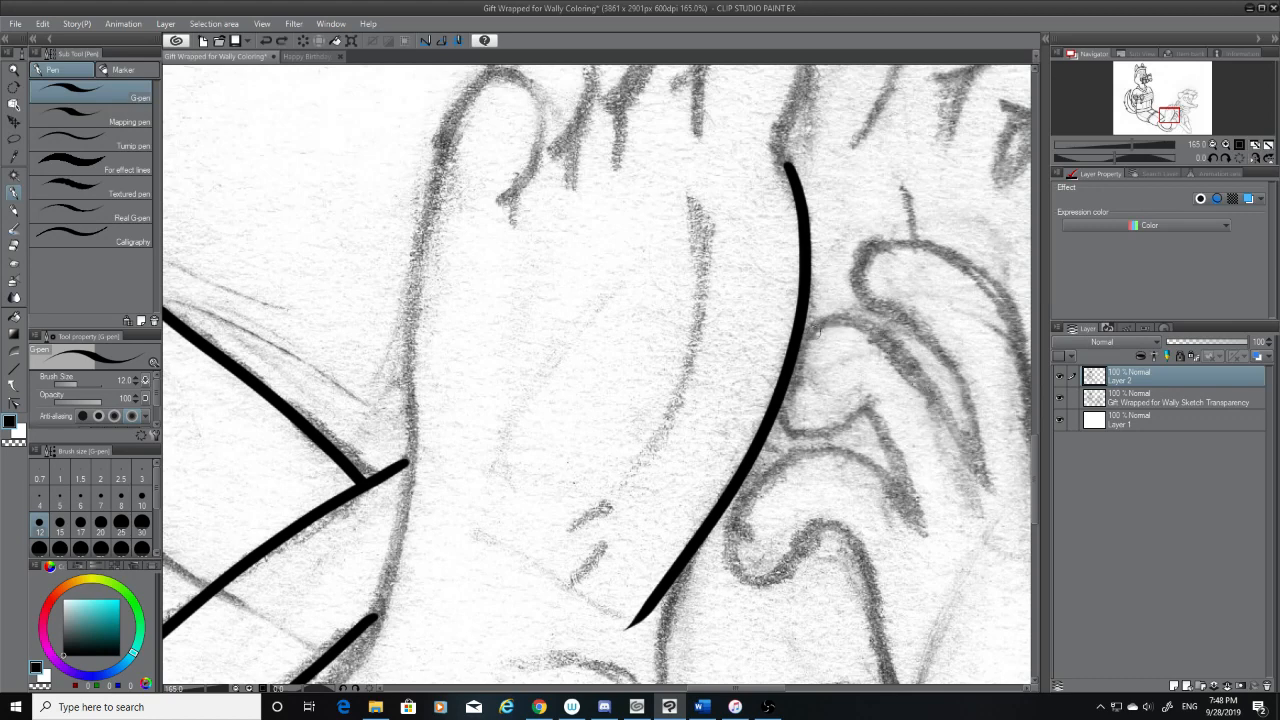
{"action": "mouse_move", "coordinate": [800, 336]}
{"action": "left_mouse_down"}
{"action": "mouse_move", "coordinate": [923, 347]}
{"action": "mouse_move", "coordinate": [986, 472]}
{"action": "left_mouse_up"}
{"action": "key", "text": "ctrl+z"}
{"action": "left_click_drag", "start_coordinate": [800, 336], "coordinate": [979, 466]}
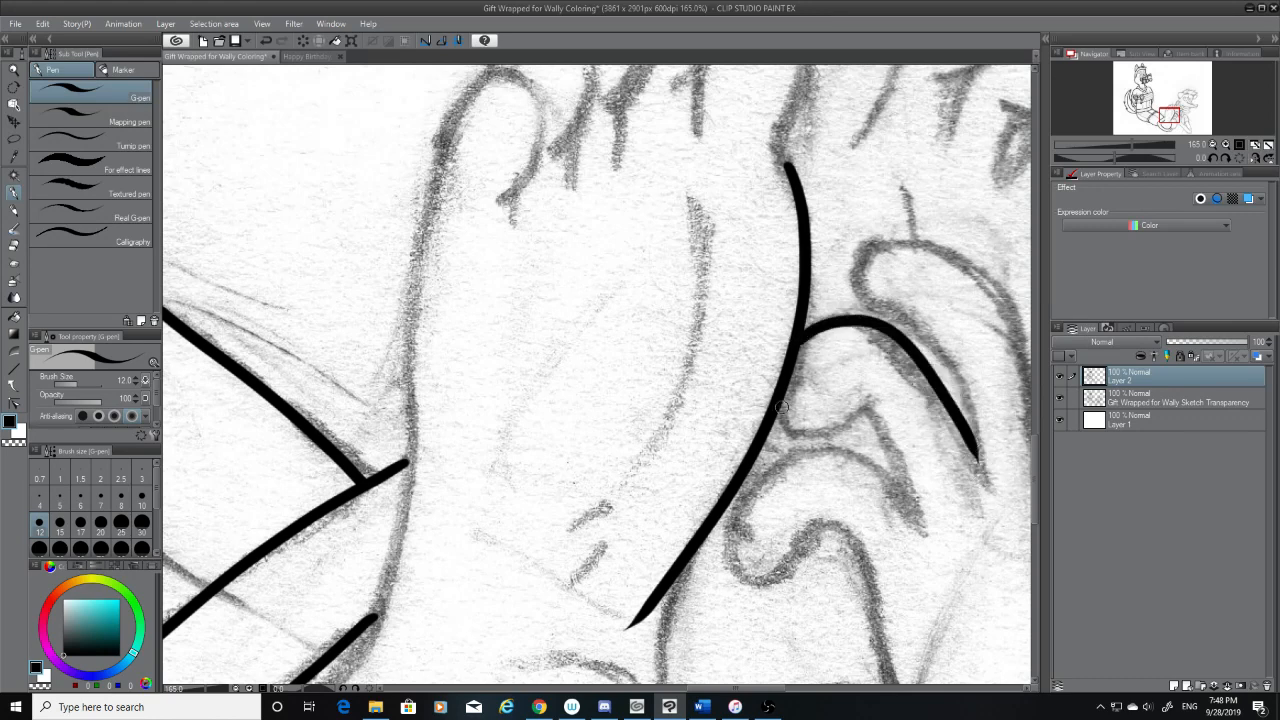
Ink the short hooked underside of the curled finger shape from the foot contour and trim its end with the eraser
{"action": "left_click_drag", "start_coordinate": [781, 407], "coordinate": [858, 418]}
{"action": "key", "text": "ctrl+z"}
{"action": "left_click_drag", "start_coordinate": [776, 404], "coordinate": [880, 398]}
{"action": "key", "text": "ctrl+z"}
{"action": "left_click_drag", "start_coordinate": [788, 404], "coordinate": [872, 404]}
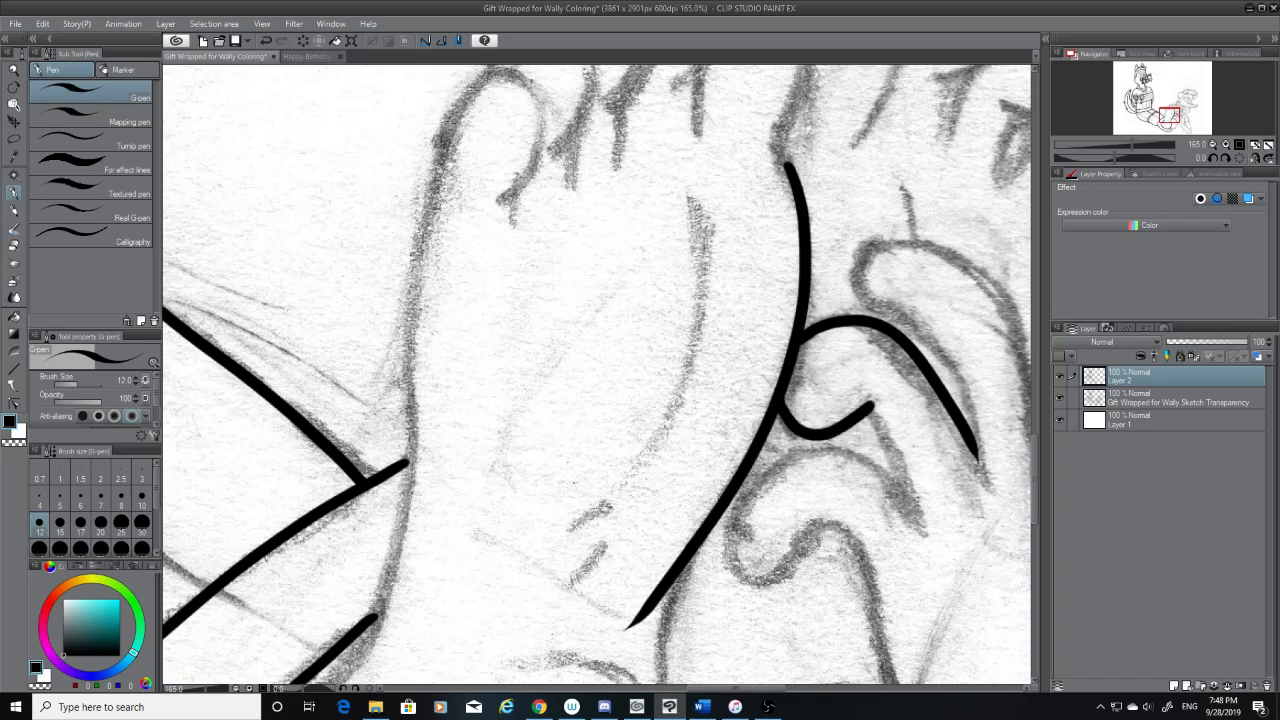
{"action": "left_click", "coordinate": [14, 245]}
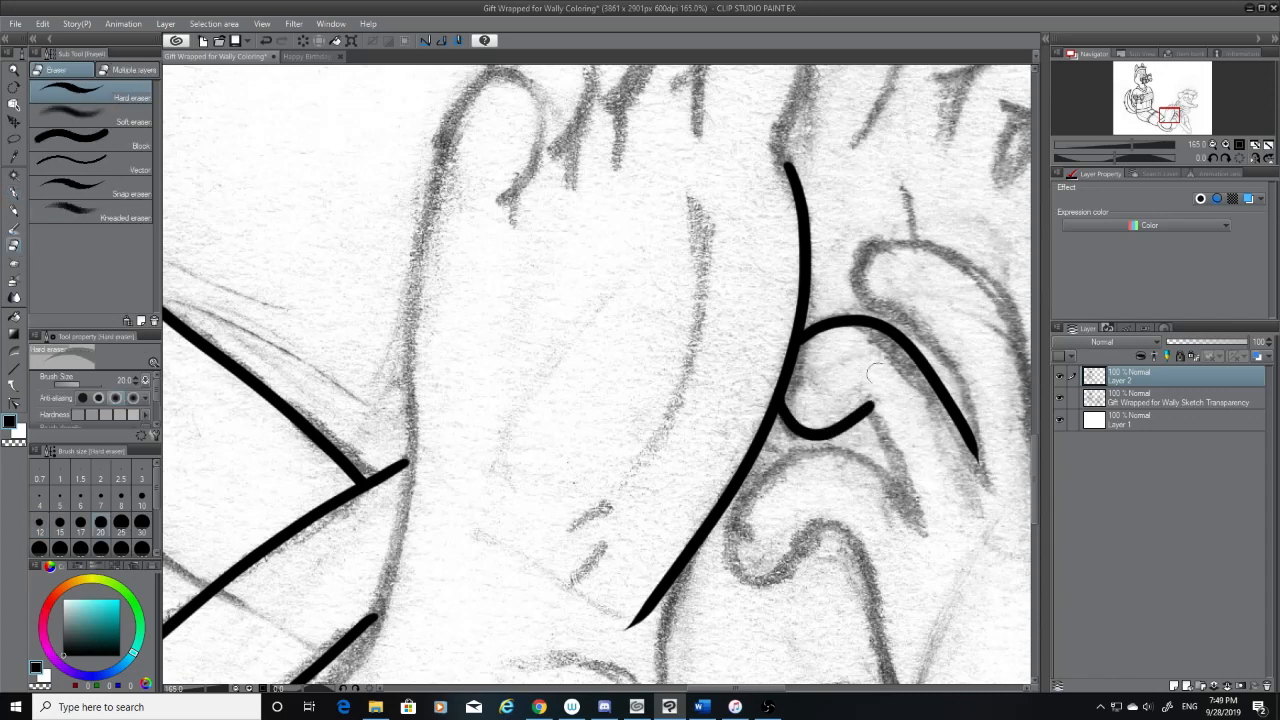
{"action": "left_click_drag", "start_coordinate": [864, 390], "coordinate": [900, 430]}
{"action": "left_click", "coordinate": [14, 193]}
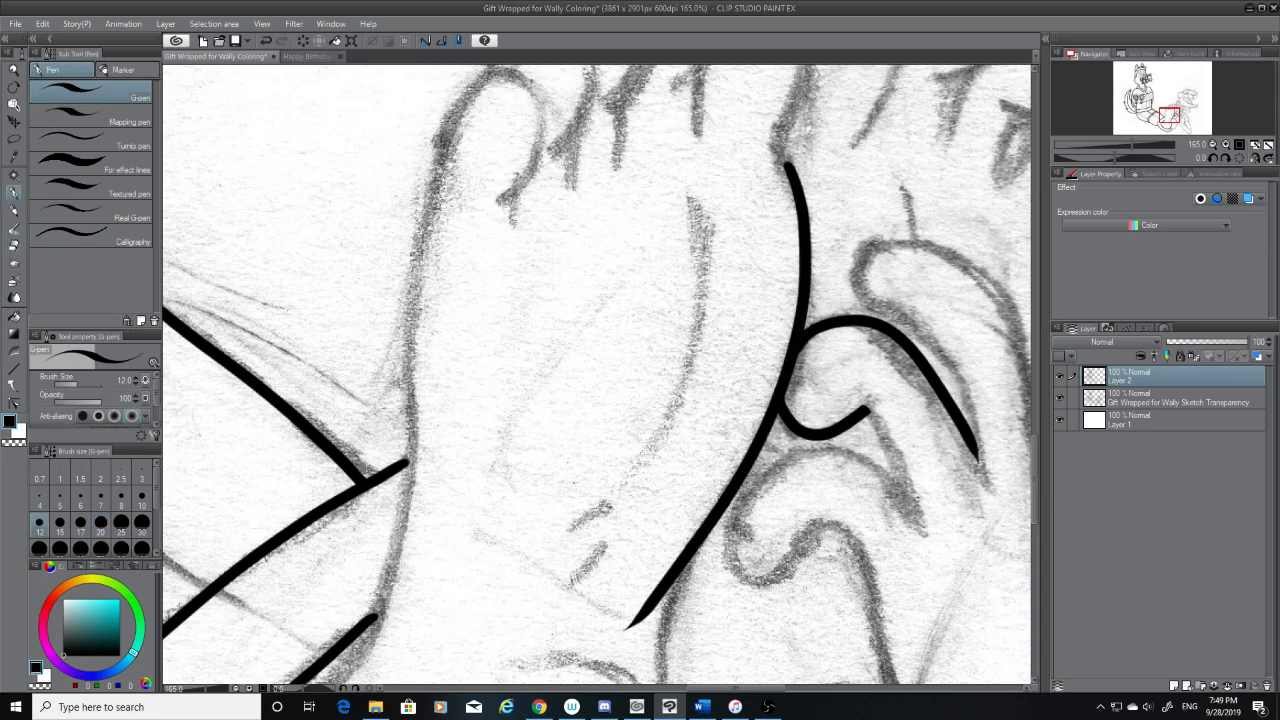
{"action": "key", "text": "ctrl+z"}
{"action": "left_click_drag", "start_coordinate": [807, 336], "coordinate": [797, 349]}
{"action": "key", "text": "ctrl+z"}
{"action": "key", "text": "ctrl+z"}
Erase the lower end of the foot's far contour where it overshoots the sketched narrowing
{"action": "left_click_drag", "start_coordinate": [1032, 484], "coordinate": [1032, 498]}
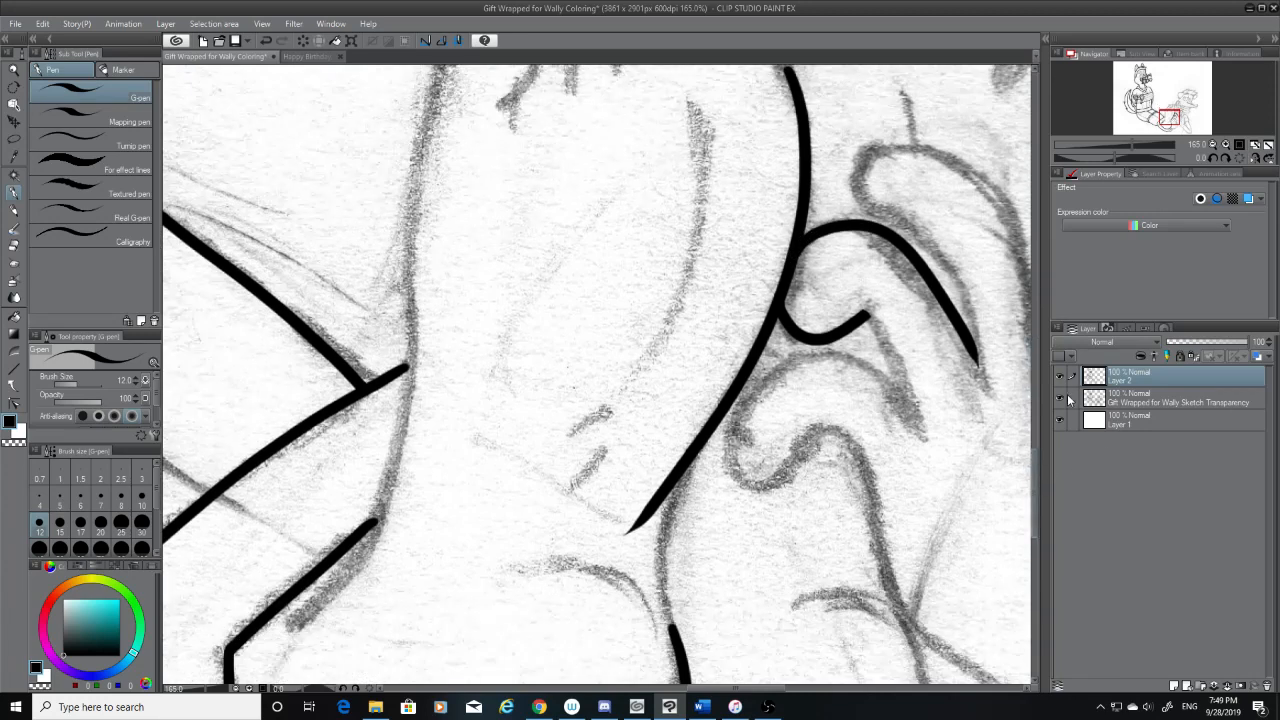
{"action": "left_click", "coordinate": [1071, 398]}
{"action": "left_click", "coordinate": [1060, 398]}
{"action": "left_click", "coordinate": [1060, 398]}
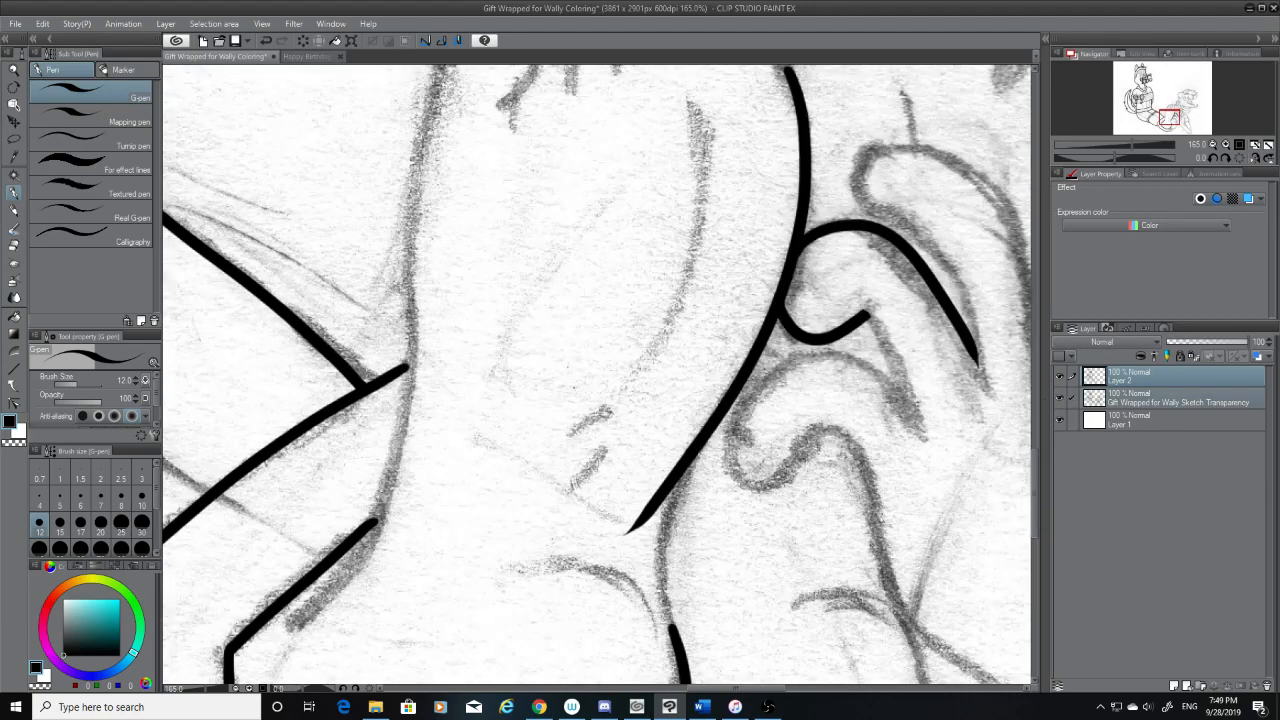
{"action": "left_click", "coordinate": [13, 246]}
{"action": "left_click_drag", "start_coordinate": [629, 539], "coordinate": [681, 453]}
{"action": "key", "text": "ctrl+z"}
{"action": "left_click_drag", "start_coordinate": [627, 538], "coordinate": [686, 447]}
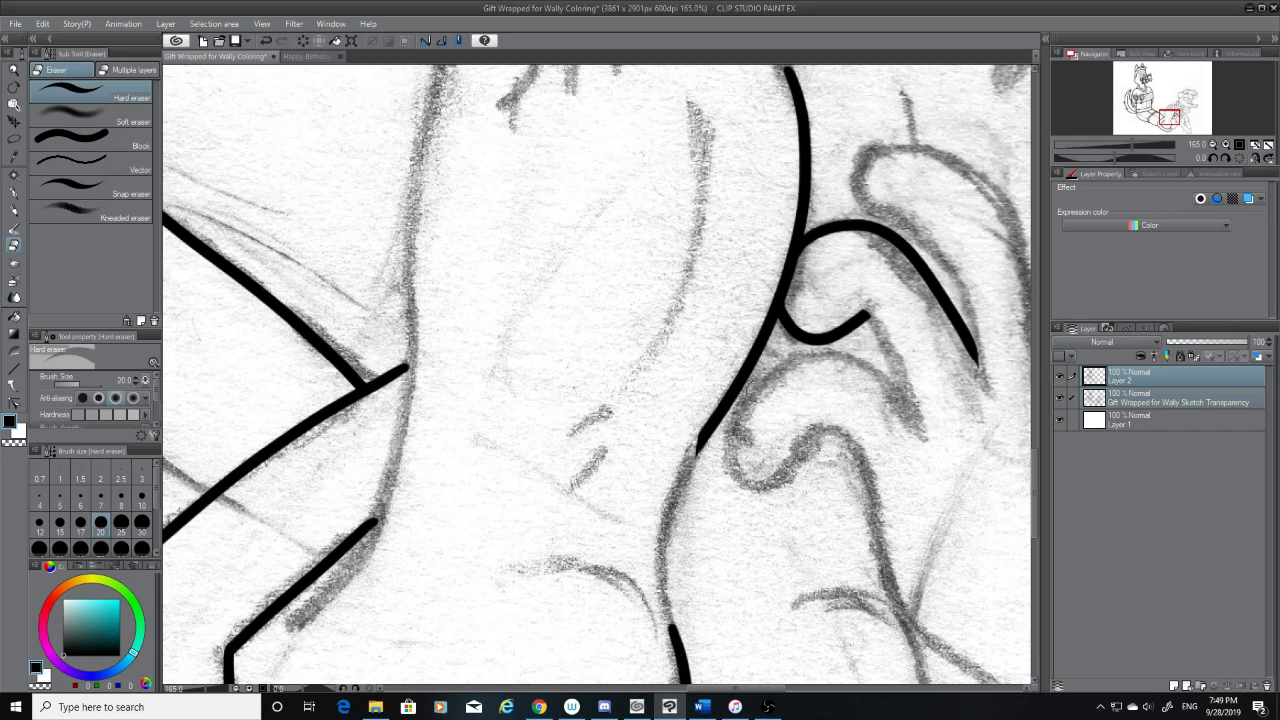
{"action": "left_click_drag", "start_coordinate": [1034, 471], "coordinate": [1034, 494]}
{"action": "left_click_drag", "start_coordinate": [690, 298], "coordinate": [756, 306]}
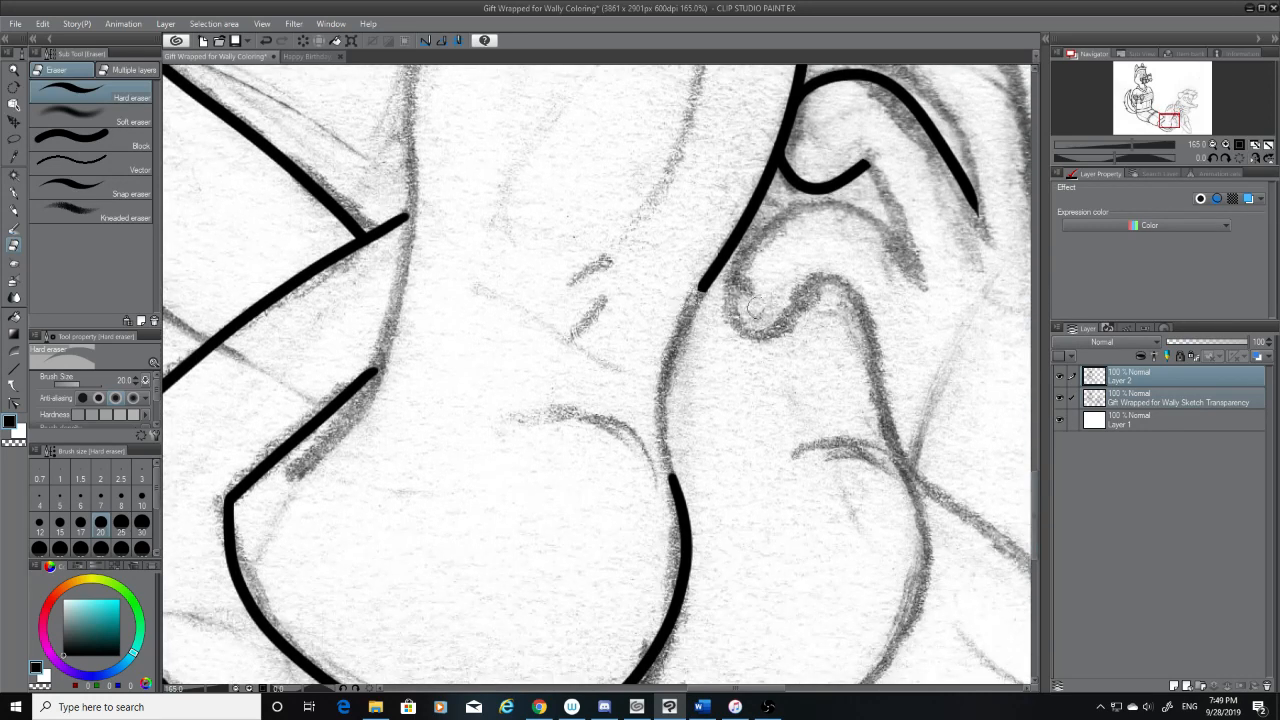
Ink the inward-curving segment that joins the foot's trimmed far contour to the rounded lower curve
{"action": "left_click", "coordinate": [14, 192]}
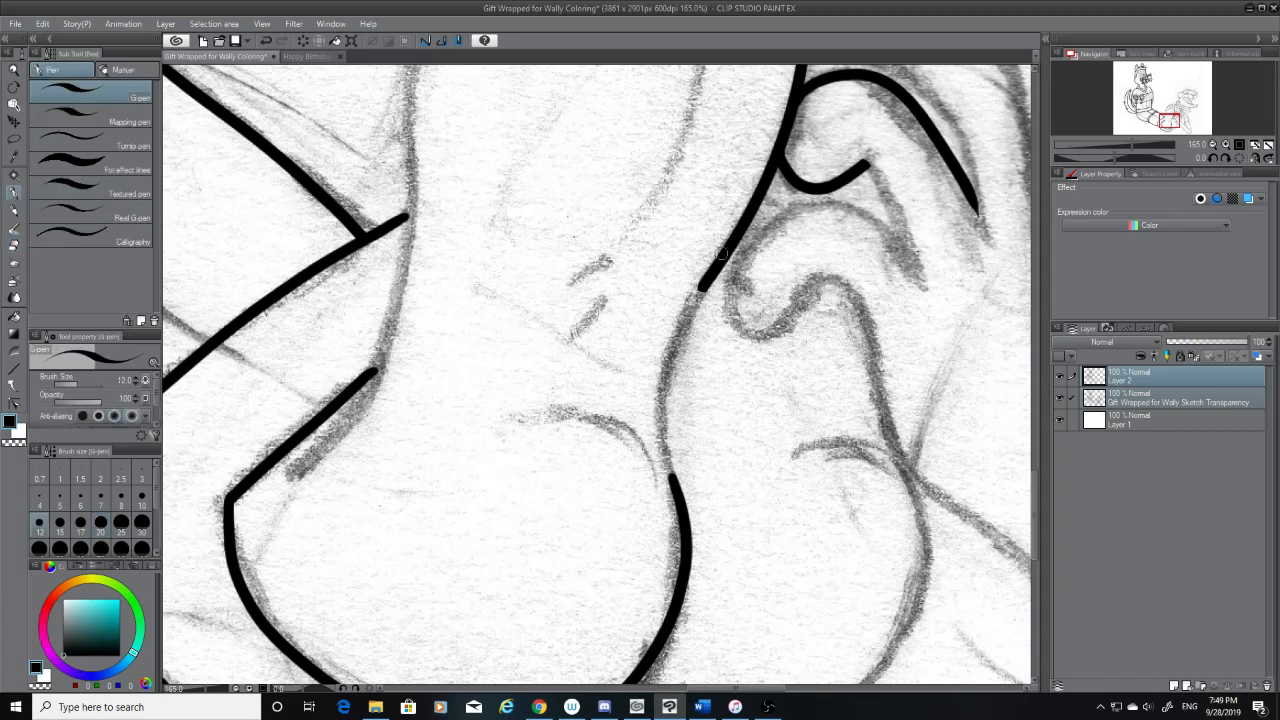
{"action": "mouse_move", "coordinate": [704, 289]}
{"action": "left_mouse_down"}
{"action": "mouse_move", "coordinate": [661, 435]}
{"action": "mouse_move", "coordinate": [673, 499]}
{"action": "mouse_move", "coordinate": [697, 309]}
{"action": "left_mouse_up"}
{"action": "key", "text": "ctrl+z"}
{"action": "key", "text": "ctrl+z"}
{"action": "mouse_move", "coordinate": [677, 479]}
{"action": "left_mouse_down"}
{"action": "mouse_move", "coordinate": [670, 458]}
{"action": "mouse_move", "coordinate": [706, 312]}
{"action": "mouse_move", "coordinate": [684, 342]}
{"action": "mouse_move", "coordinate": [702, 293]}
{"action": "left_mouse_up"}
{"action": "key", "text": "ctrl+z"}
{"action": "key", "text": "ctrl+z"}
{"action": "mouse_move", "coordinate": [674, 472]}
{"action": "left_mouse_down"}
{"action": "mouse_move", "coordinate": [712, 262]}
{"action": "mouse_move", "coordinate": [661, 432]}
{"action": "left_mouse_up"}
{"action": "key", "text": "ctrl+z"}
{"action": "key", "text": "ctrl+z"}
{"action": "mouse_move", "coordinate": [705, 295]}
{"action": "left_mouse_down"}
{"action": "mouse_move", "coordinate": [672, 476]}
{"action": "mouse_move", "coordinate": [702, 292]}
{"action": "left_mouse_up"}
{"action": "key", "text": "ctrl+z"}
{"action": "key", "text": "ctrl+z"}
{"action": "mouse_move", "coordinate": [673, 486]}
{"action": "left_mouse_down"}
{"action": "mouse_move", "coordinate": [663, 445]}
{"action": "mouse_move", "coordinate": [701, 292]}
{"action": "left_mouse_up"}
Redraw the inward-curving segment of the foot's far contour so it flows smoothly between the rounded lower curve and the upper line
{"action": "key", "text": "ctrl+z"}
{"action": "left_click_drag", "start_coordinate": [674, 486], "coordinate": [705, 296]}
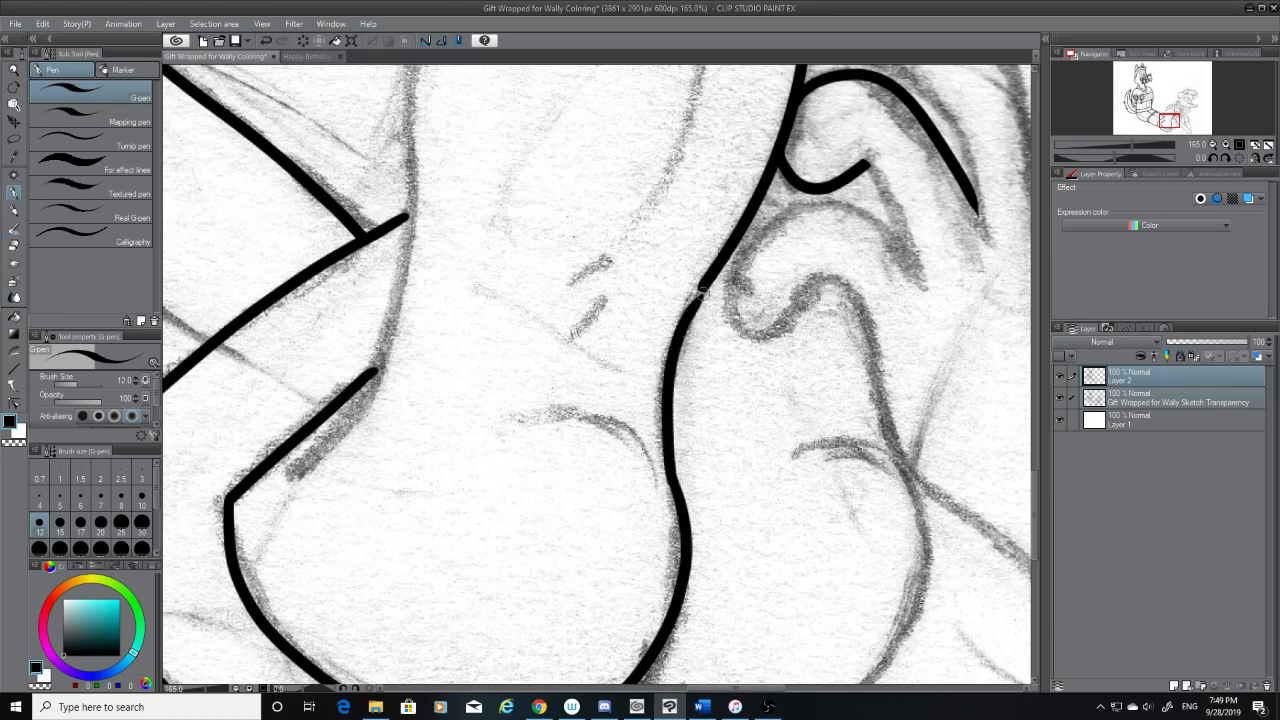
{"action": "key", "text": "ctrl+z"}
{"action": "mouse_move", "coordinate": [674, 484]}
{"action": "left_mouse_down"}
{"action": "mouse_move", "coordinate": [688, 297]}
{"action": "mouse_move", "coordinate": [701, 280]}
{"action": "mouse_move", "coordinate": [669, 434]}
{"action": "left_mouse_up"}
{"action": "key", "text": "ctrl+z"}
{"action": "key", "text": "ctrl+z"}
{"action": "mouse_move", "coordinate": [703, 292]}
{"action": "left_mouse_down"}
{"action": "mouse_move", "coordinate": [666, 355]}
{"action": "mouse_move", "coordinate": [674, 476]}
{"action": "left_mouse_up"}
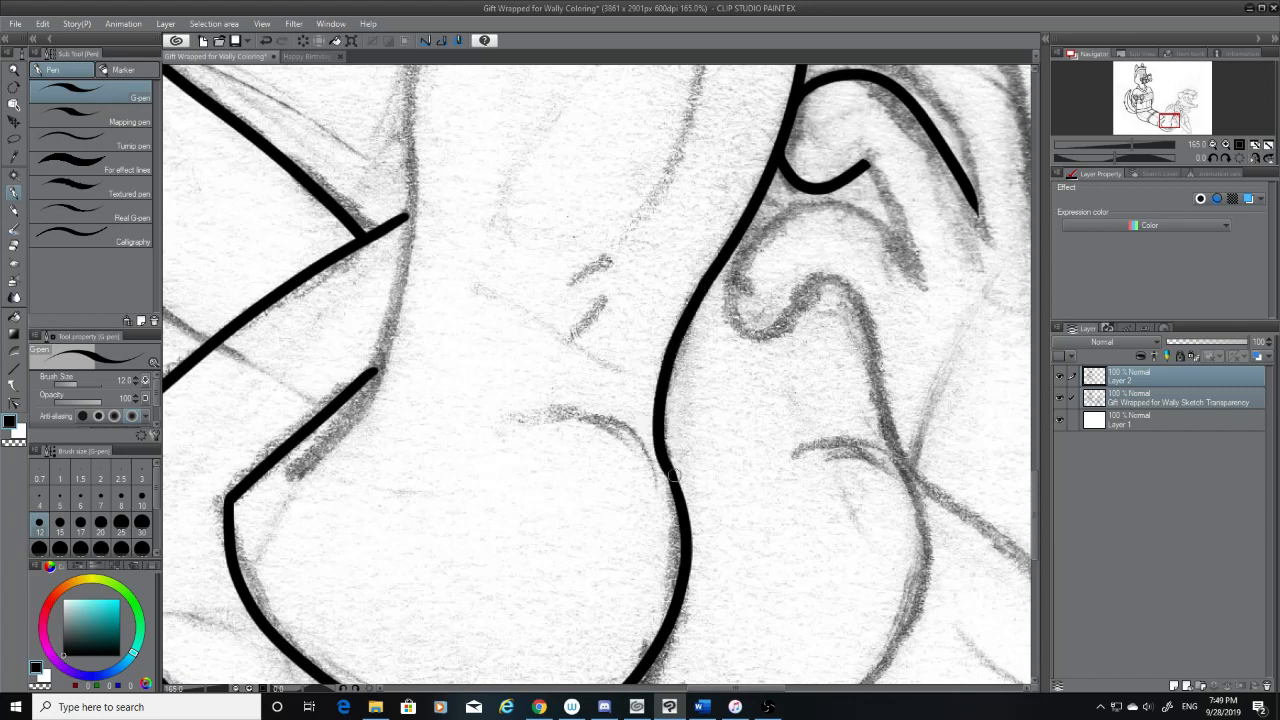
{"action": "key", "text": "ctrl+z"}
{"action": "mouse_move", "coordinate": [705, 285]}
{"action": "left_mouse_down"}
{"action": "mouse_move", "coordinate": [666, 380]}
{"action": "mouse_move", "coordinate": [669, 448]}
{"action": "mouse_move", "coordinate": [697, 296]}
{"action": "left_mouse_up"}
{"action": "key", "text": "ctrl+z"}
{"action": "key", "text": "ctrl+z"}
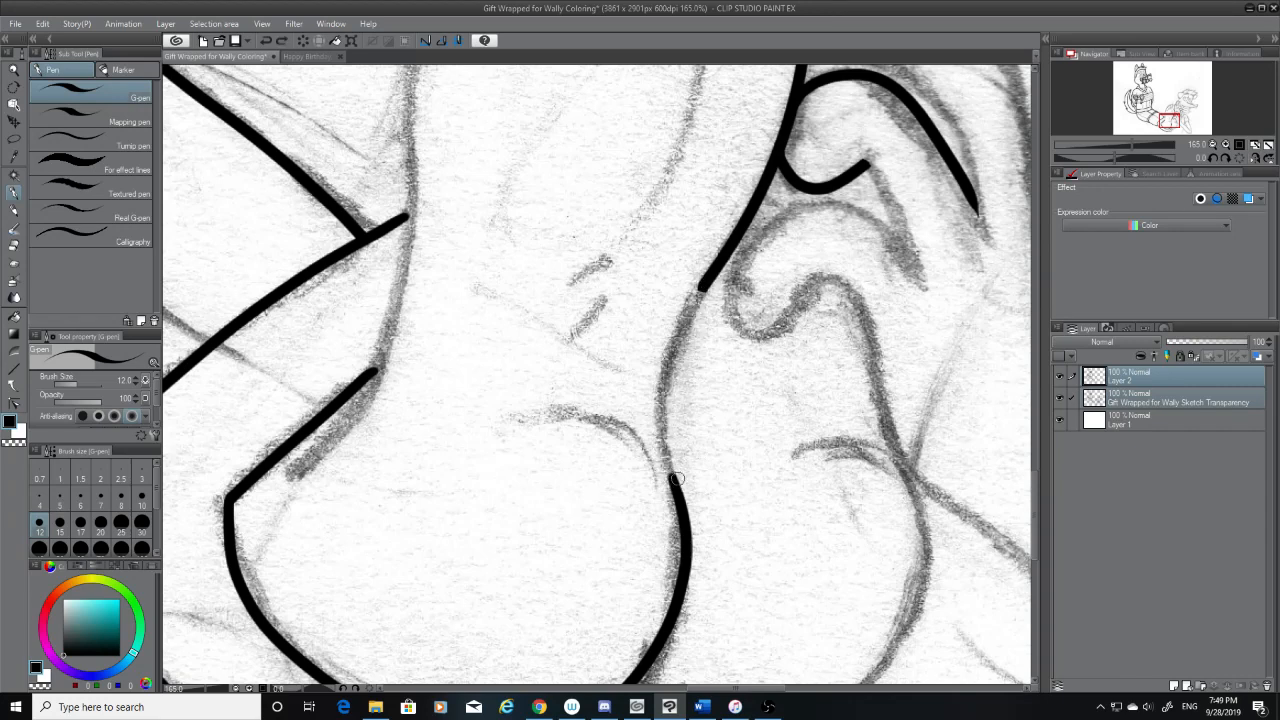
{"action": "left_click_drag", "start_coordinate": [676, 484], "coordinate": [708, 267]}
{"action": "key", "text": "ctrl+z"}
{"action": "mouse_move", "coordinate": [677, 488]}
{"action": "left_mouse_down"}
{"action": "mouse_move", "coordinate": [711, 276]}
{"action": "mouse_move", "coordinate": [661, 440]}
{"action": "left_mouse_up"}
{"action": "key", "text": "ctrl+z"}
{"action": "key", "text": "ctrl+z"}
{"action": "mouse_move", "coordinate": [701, 286]}
{"action": "left_mouse_down"}
{"action": "mouse_move", "coordinate": [672, 464]}
{"action": "mouse_move", "coordinate": [700, 298]}
{"action": "left_mouse_up"}
{"action": "key", "text": "ctrl+z"}
{"action": "key", "text": "ctrl+z"}
{"action": "left_click_drag", "start_coordinate": [674, 488], "coordinate": [710, 283]}
{"action": "key", "text": "ctrl+z"}
{"action": "left_click_drag", "start_coordinate": [672, 482], "coordinate": [710, 284]}
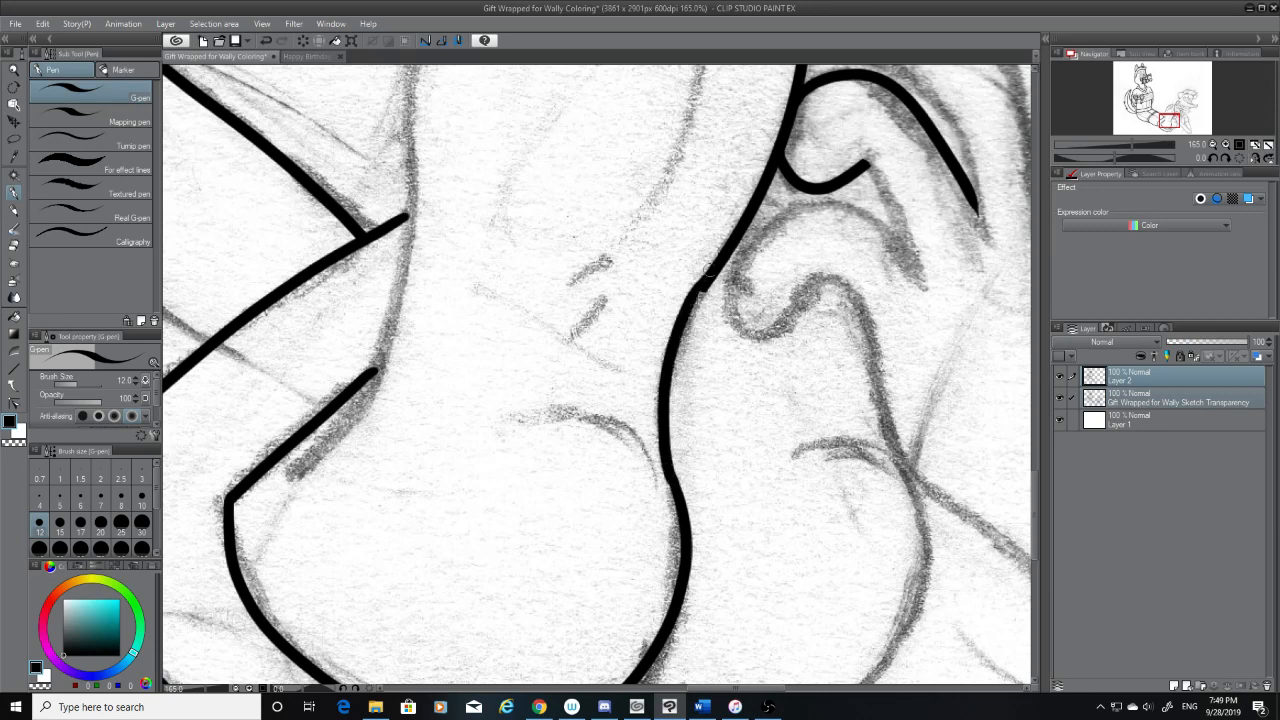
{"action": "key", "text": "ctrl+z"}
{"action": "left_click_drag", "start_coordinate": [676, 481], "coordinate": [710, 285]}
{"action": "key", "text": "ctrl+z"}
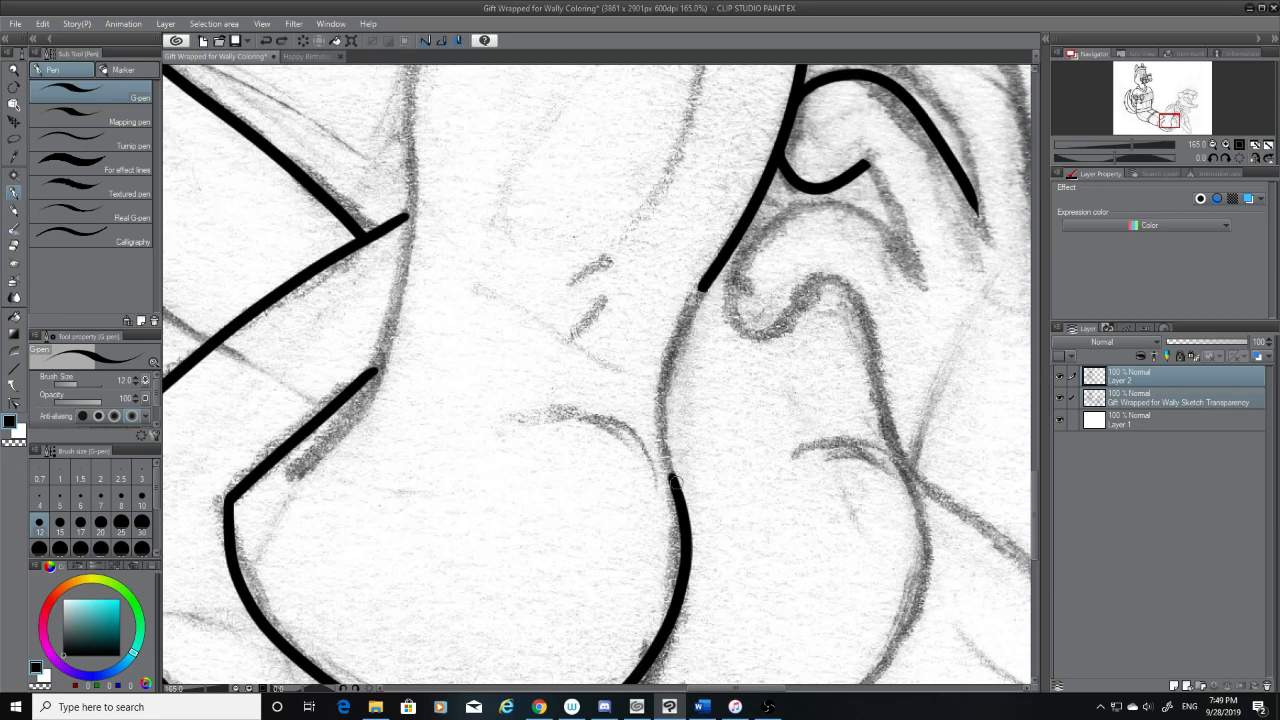
{"action": "left_click_drag", "start_coordinate": [674, 484], "coordinate": [710, 290]}
{"action": "key", "text": "ctrl+z"}
{"action": "left_click_drag", "start_coordinate": [675, 483], "coordinate": [706, 281]}
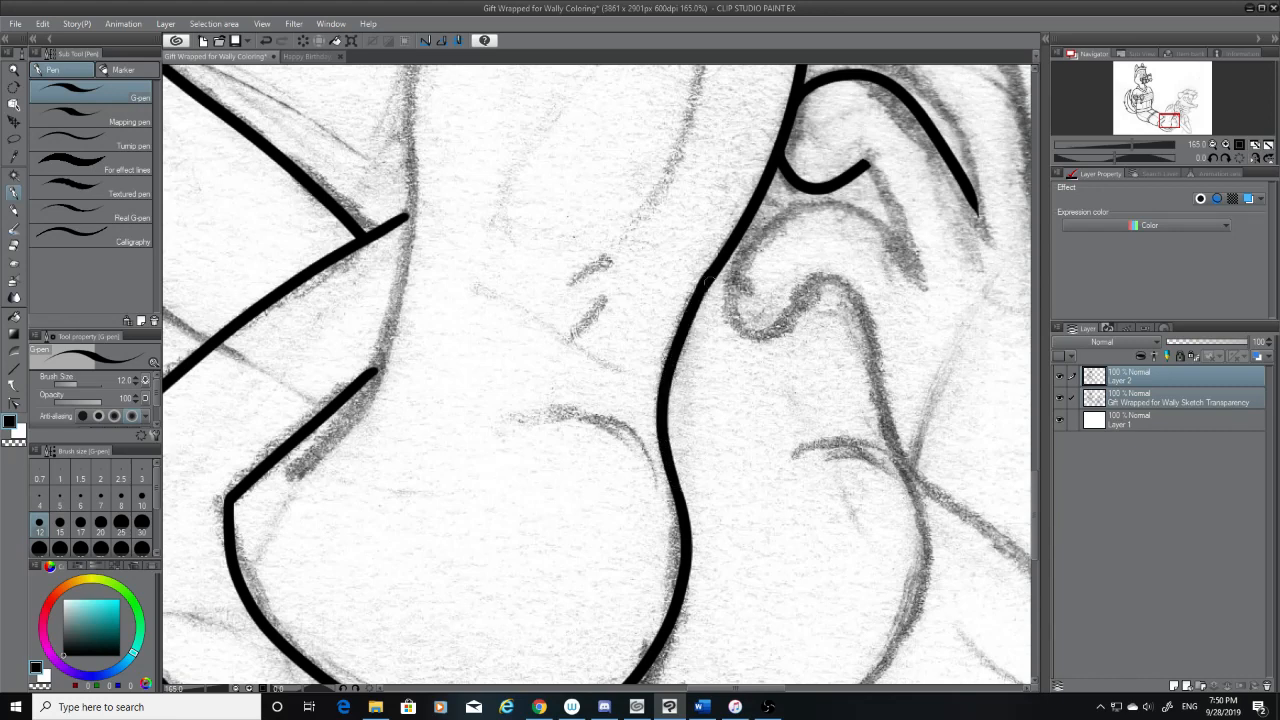
Smooth the upper join of the foot's far contour with the sketch hidden, then restore the sketch and deselect its layer
{"action": "left_click", "coordinate": [1059, 398]}
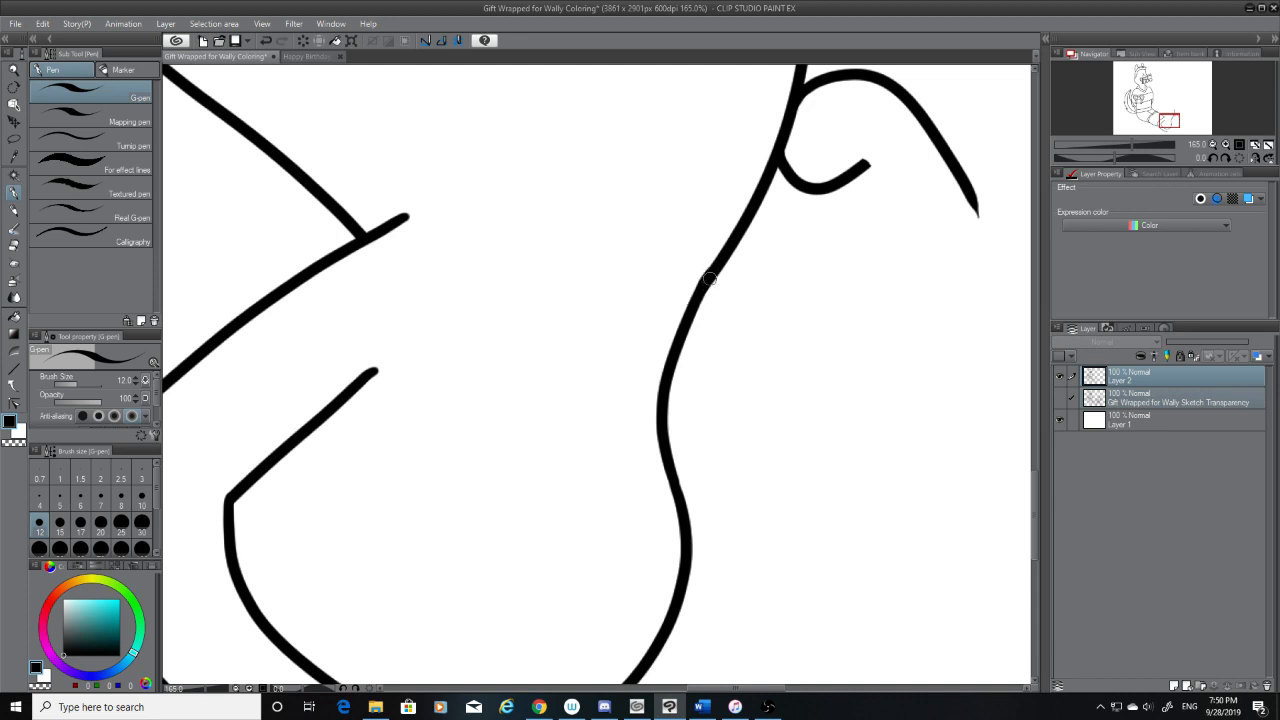
{"action": "left_click_drag", "start_coordinate": [709, 279], "coordinate": [692, 307]}
{"action": "left_click", "coordinate": [14, 245]}
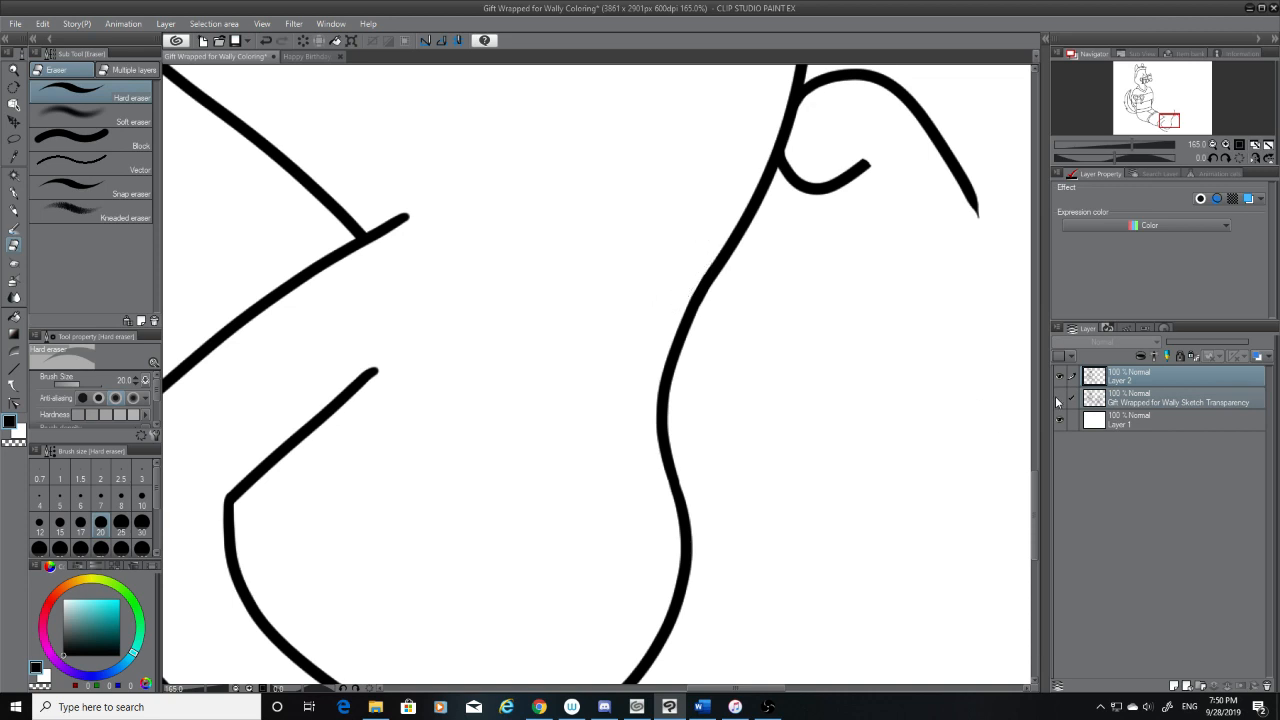
{"action": "left_click", "coordinate": [1059, 398]}
{"action": "left_click", "coordinate": [1072, 400]}
Ink the rounded top and outer side of the first toe, nearest the foot's far contour, with the G-pen
{"action": "left_click_drag", "start_coordinate": [1036, 496], "coordinate": [1042, 422]}
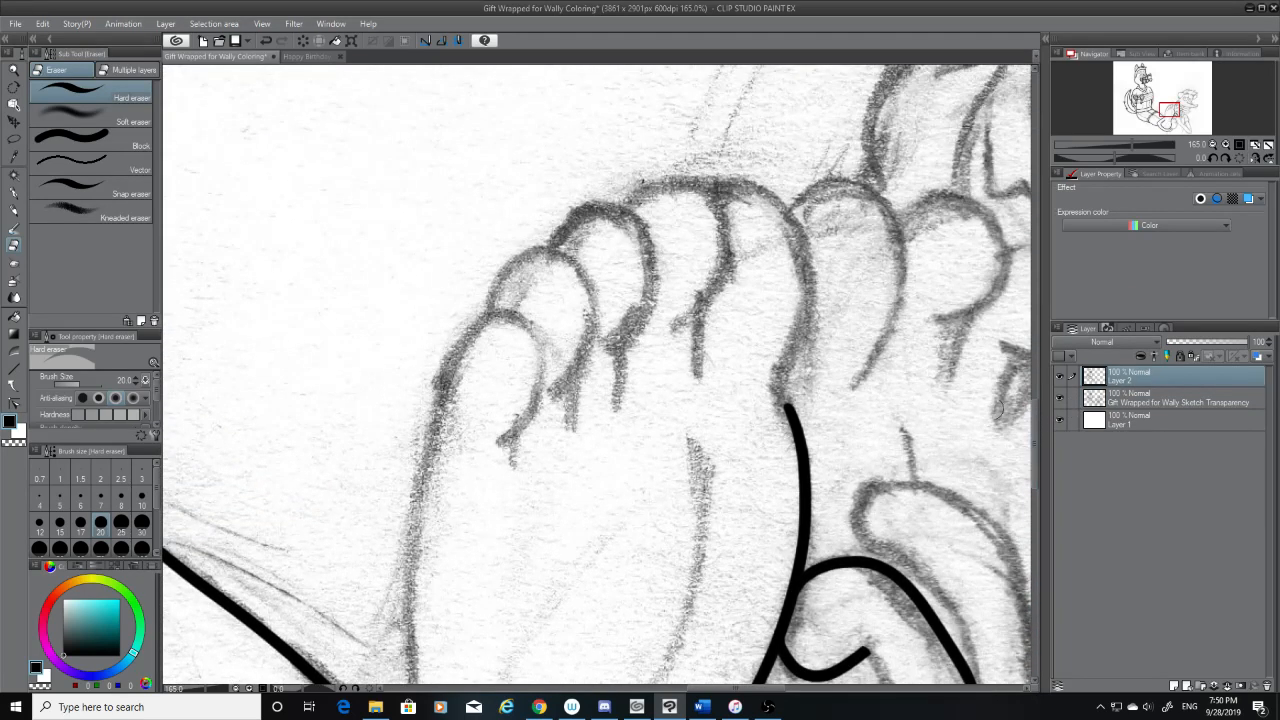
{"action": "left_click", "coordinate": [13, 194]}
{"action": "left_click_drag", "start_coordinate": [728, 181], "coordinate": [790, 405]}
{"action": "key", "text": "ctrl+z"}
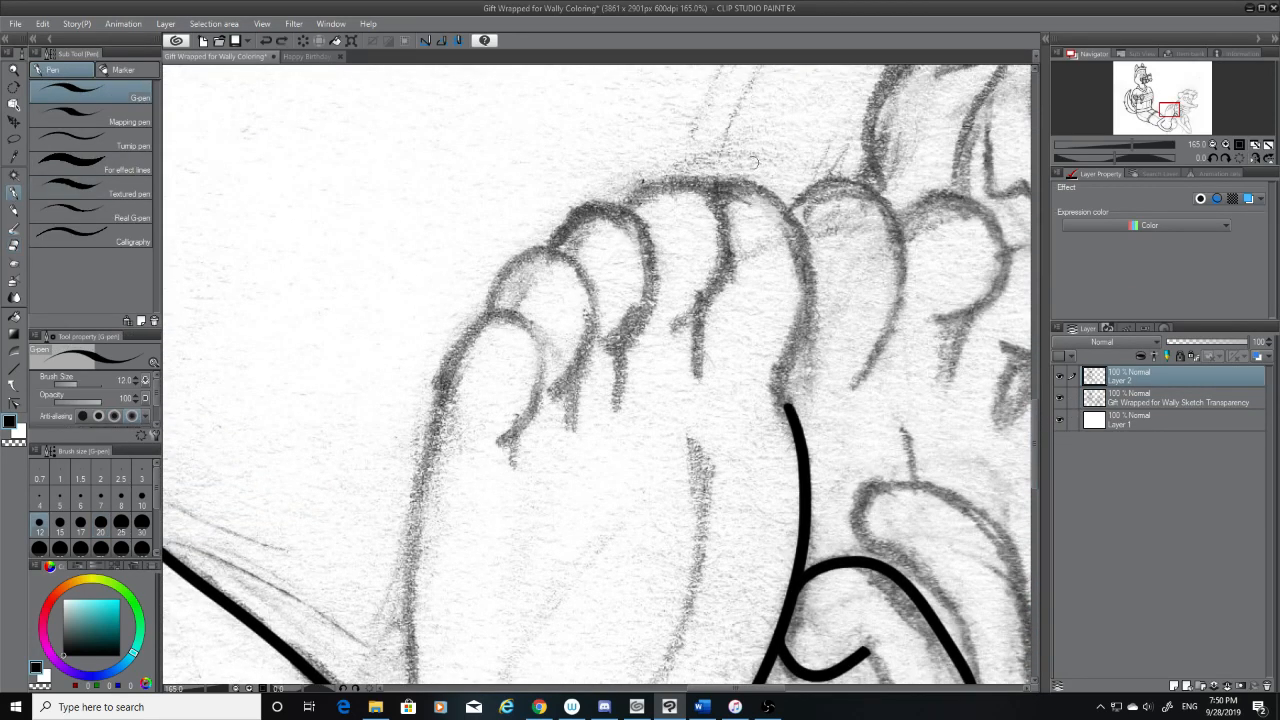
{"action": "mouse_move", "coordinate": [722, 179]}
{"action": "left_mouse_down"}
{"action": "mouse_move", "coordinate": [810, 246]}
{"action": "mouse_move", "coordinate": [796, 362]}
{"action": "mouse_move", "coordinate": [738, 190]}
{"action": "mouse_move", "coordinate": [785, 378]}
{"action": "left_mouse_up"}
{"action": "key", "text": "ctrl+z"}
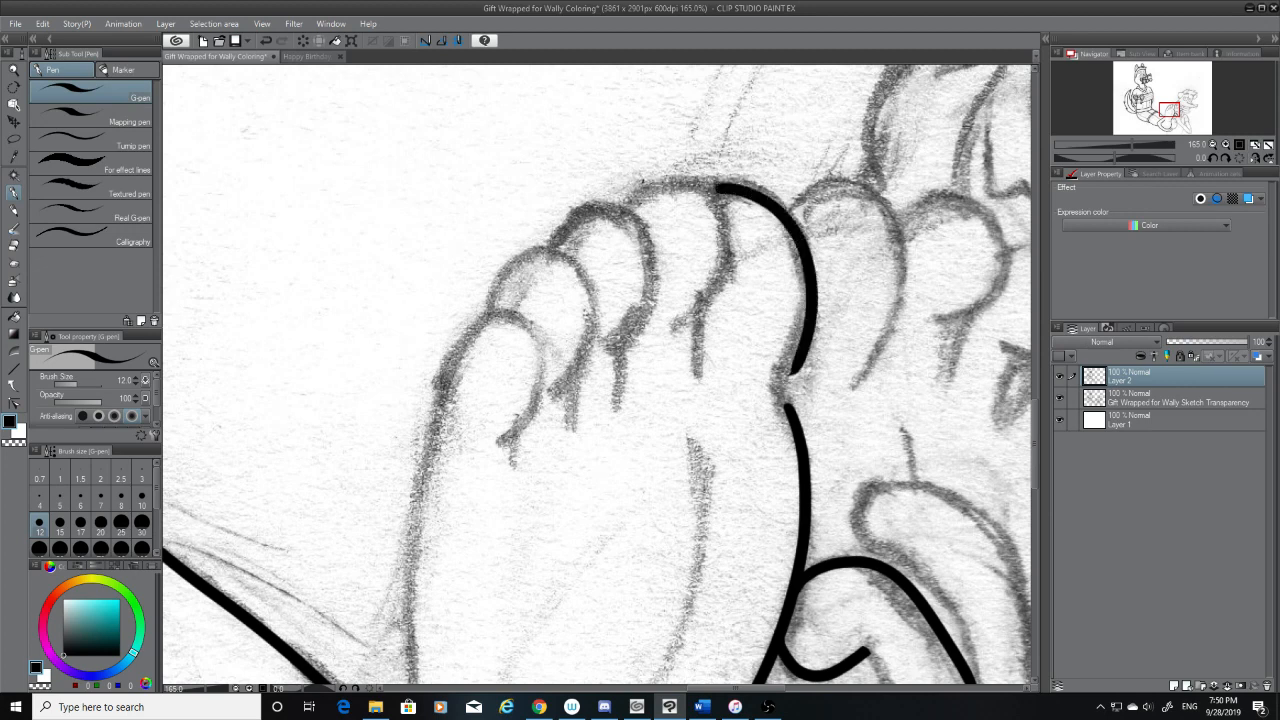
{"action": "key", "text": "ctrl+z"}
{"action": "left_click_drag", "start_coordinate": [718, 185], "coordinate": [785, 378]}
{"action": "key", "text": "ctrl+z"}
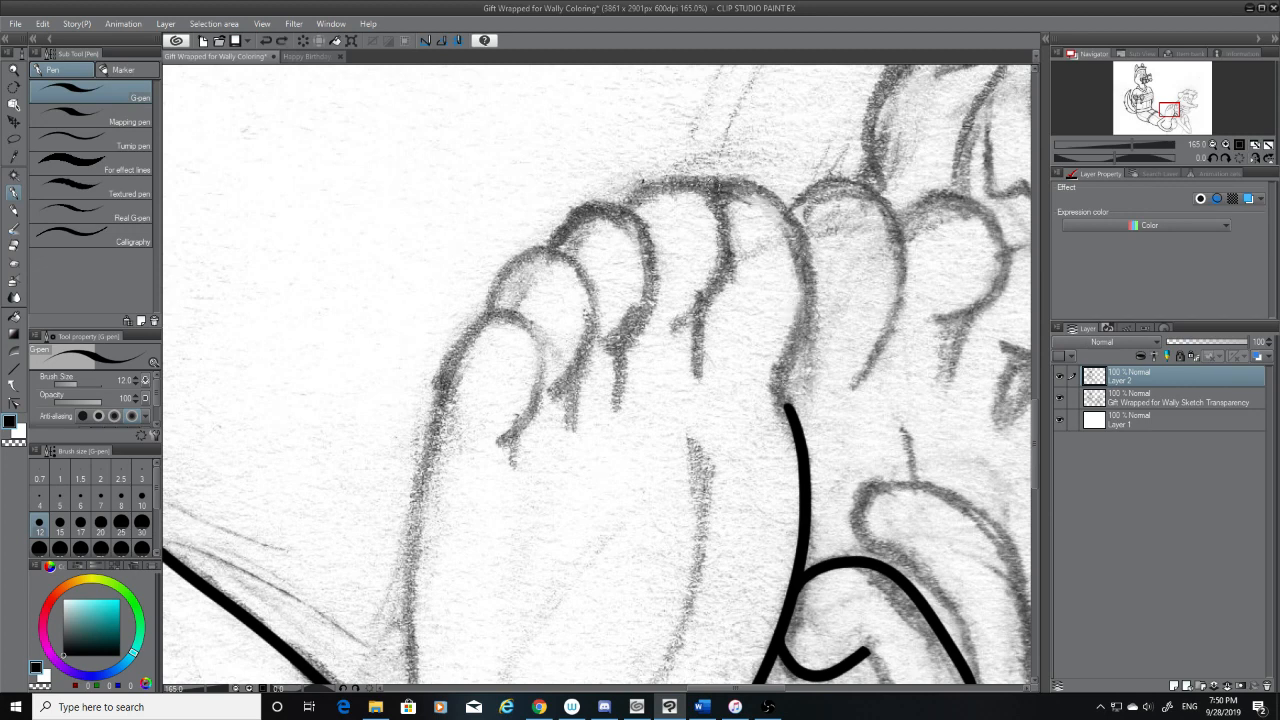
{"action": "left_click_drag", "start_coordinate": [720, 184], "coordinate": [786, 400]}
{"action": "key", "text": "ctrl+z"}
{"action": "left_click_drag", "start_coordinate": [718, 186], "coordinate": [786, 400]}
{"action": "key", "text": "ctrl+z"}
{"action": "mouse_move", "coordinate": [716, 186]}
{"action": "left_mouse_down"}
{"action": "mouse_move", "coordinate": [814, 280]}
{"action": "mouse_move", "coordinate": [772, 405]}
{"action": "mouse_move", "coordinate": [770, 208]}
{"action": "mouse_move", "coordinate": [782, 385]}
{"action": "mouse_move", "coordinate": [786, 374]}
{"action": "left_mouse_up"}
{"action": "key", "text": "ctrl+z"}
Ink the short inward bend joining the first toe's outer side to the foot's far contour
{"action": "key", "text": "ctrl+z"}
{"action": "left_click_drag", "start_coordinate": [794, 423], "coordinate": [789, 370]}
{"action": "key", "text": "ctrl+z"}
{"action": "key", "text": "ctrl+z"}
{"action": "left_click_drag", "start_coordinate": [795, 418], "coordinate": [791, 370]}
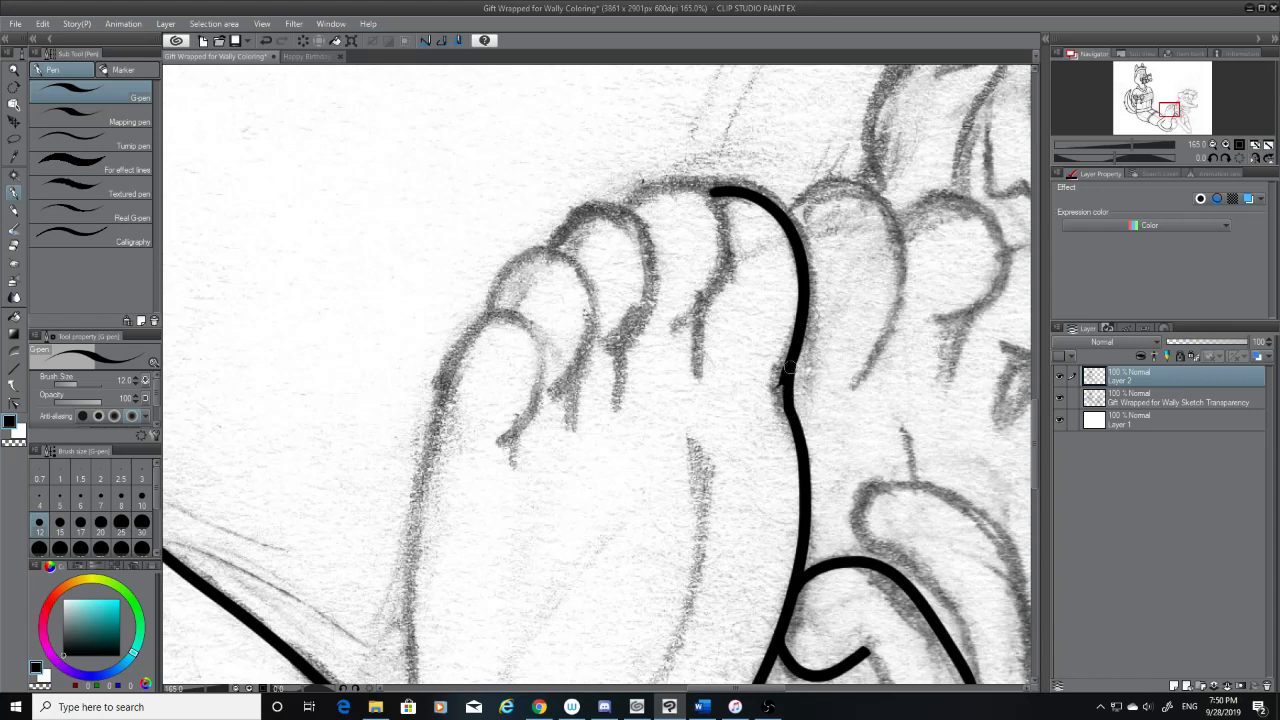
{"action": "key", "text": "ctrl+z"}
{"action": "left_click_drag", "start_coordinate": [793, 415], "coordinate": [795, 366]}
Clean the stray spur and smooth the bend below the first toe with the sketch layer temporarily hidden
{"action": "left_click", "coordinate": [1058, 399]}
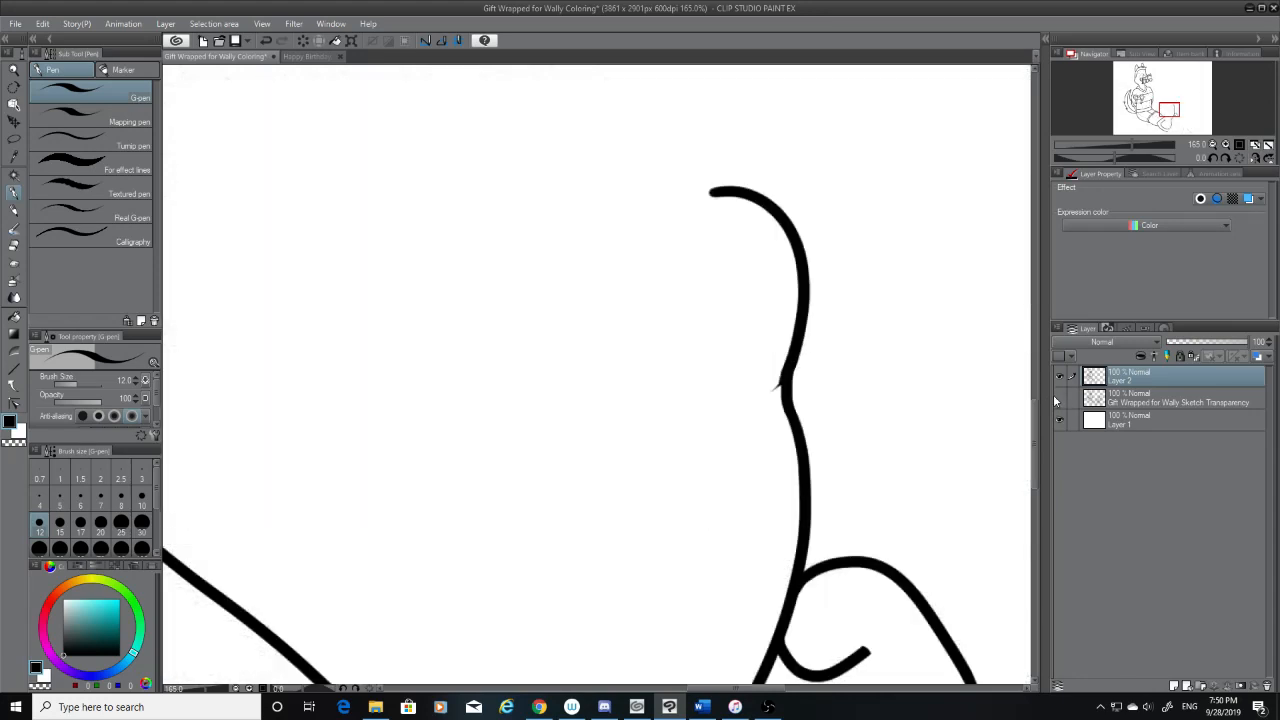
{"action": "left_click", "coordinate": [11, 246]}
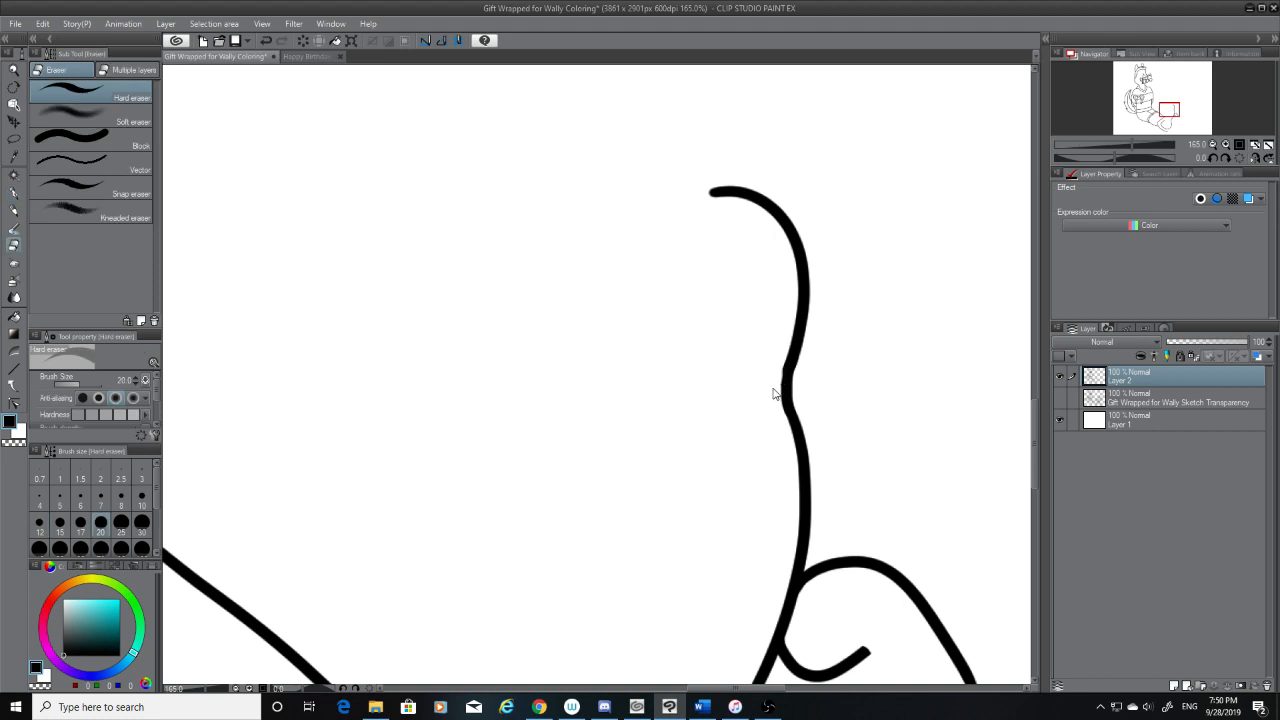
{"action": "key", "text": "ctrl+z"}
{"action": "key", "text": "p"}
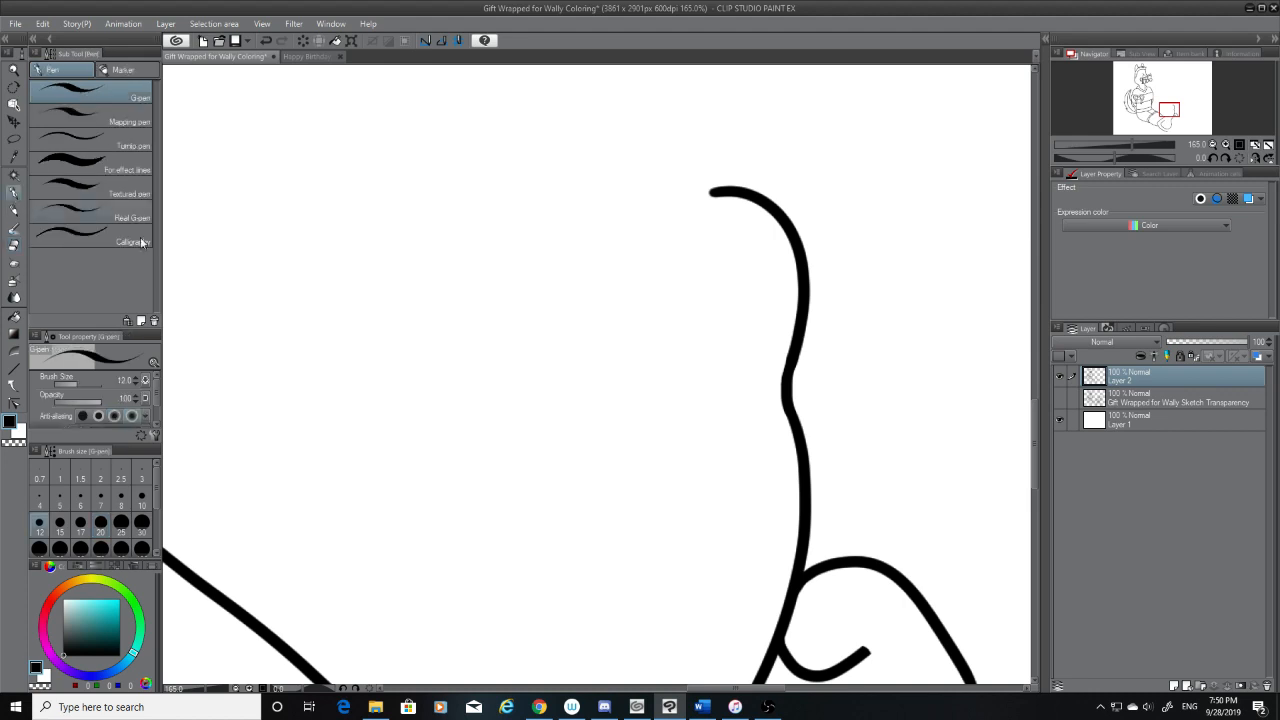
{"action": "left_click_drag", "start_coordinate": [790, 358], "coordinate": [786, 376]}
{"action": "key", "text": "ctrl+z"}
{"action": "left_click_drag", "start_coordinate": [791, 357], "coordinate": [788, 377]}
{"action": "left_click", "coordinate": [1060, 398]}
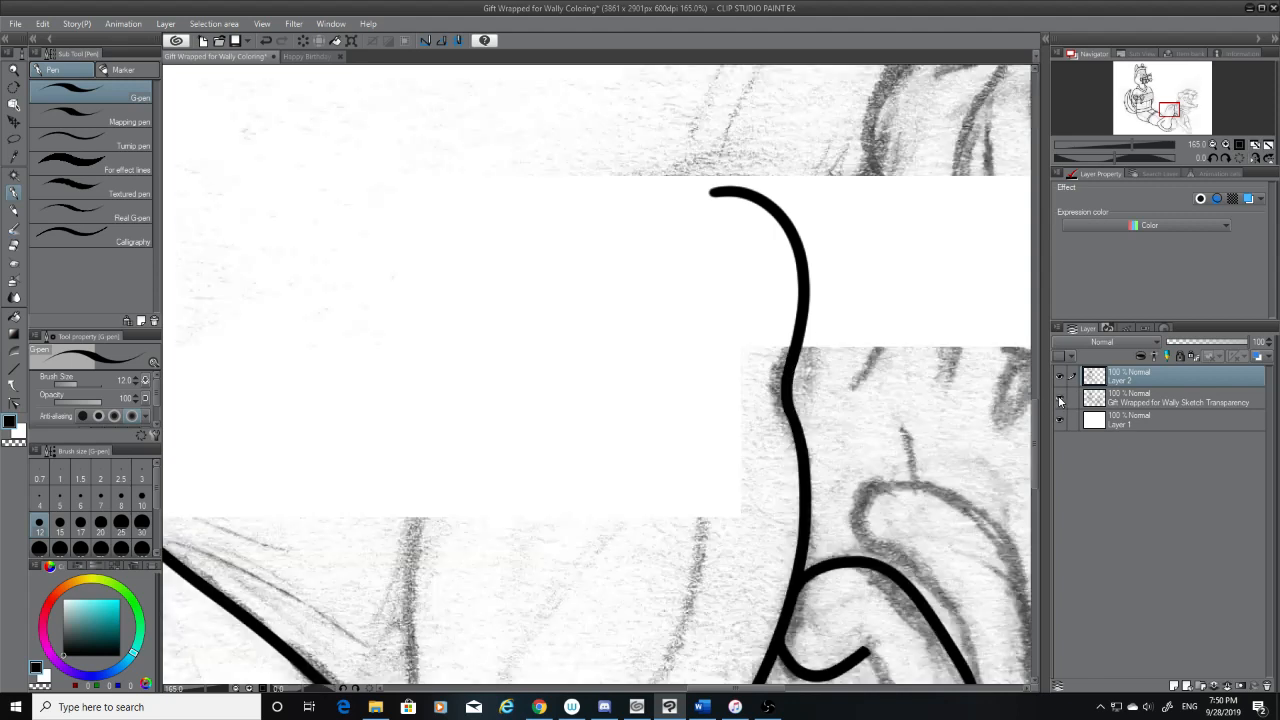
Ink the arched top and inner side of the second toe, overlapping the start of the first toe's line
{"action": "left_click_drag", "start_coordinate": [628, 204], "coordinate": [716, 306]}
{"action": "key", "text": "ctrl+z"}
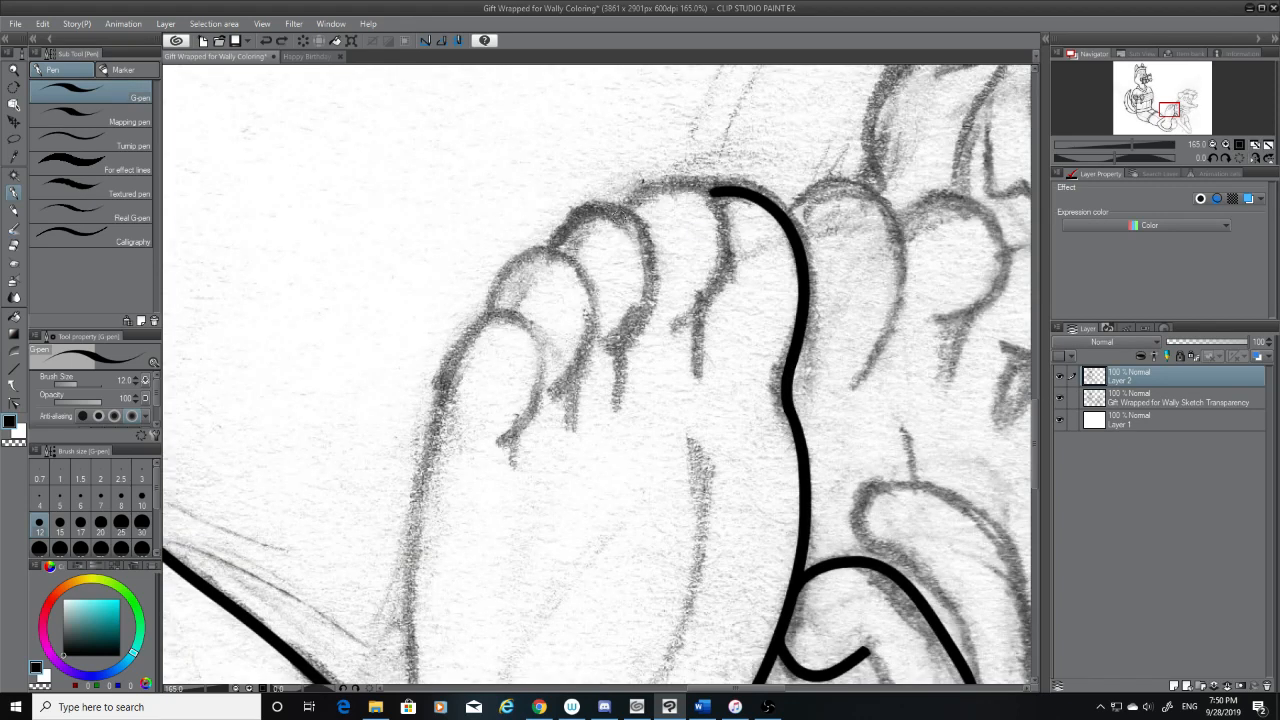
{"action": "left_click_drag", "start_coordinate": [618, 214], "coordinate": [720, 318]}
{"action": "key", "text": "ctrl+z"}
{"action": "left_click_drag", "start_coordinate": [622, 218], "coordinate": [718, 302]}
{"action": "key", "text": "ctrl+z"}
{"action": "mouse_move", "coordinate": [626, 220]}
{"action": "left_mouse_down"}
{"action": "mouse_move", "coordinate": [717, 290]}
{"action": "mouse_move", "coordinate": [688, 322]}
{"action": "left_mouse_up"}
{"action": "key", "text": "ctrl+z"}
Ink the second toe's curved lower end and trim the starting tip of its arch with the eraser
{"action": "key", "text": "ctrl+z"}
{"action": "left_click_drag", "start_coordinate": [720, 282], "coordinate": [676, 318]}
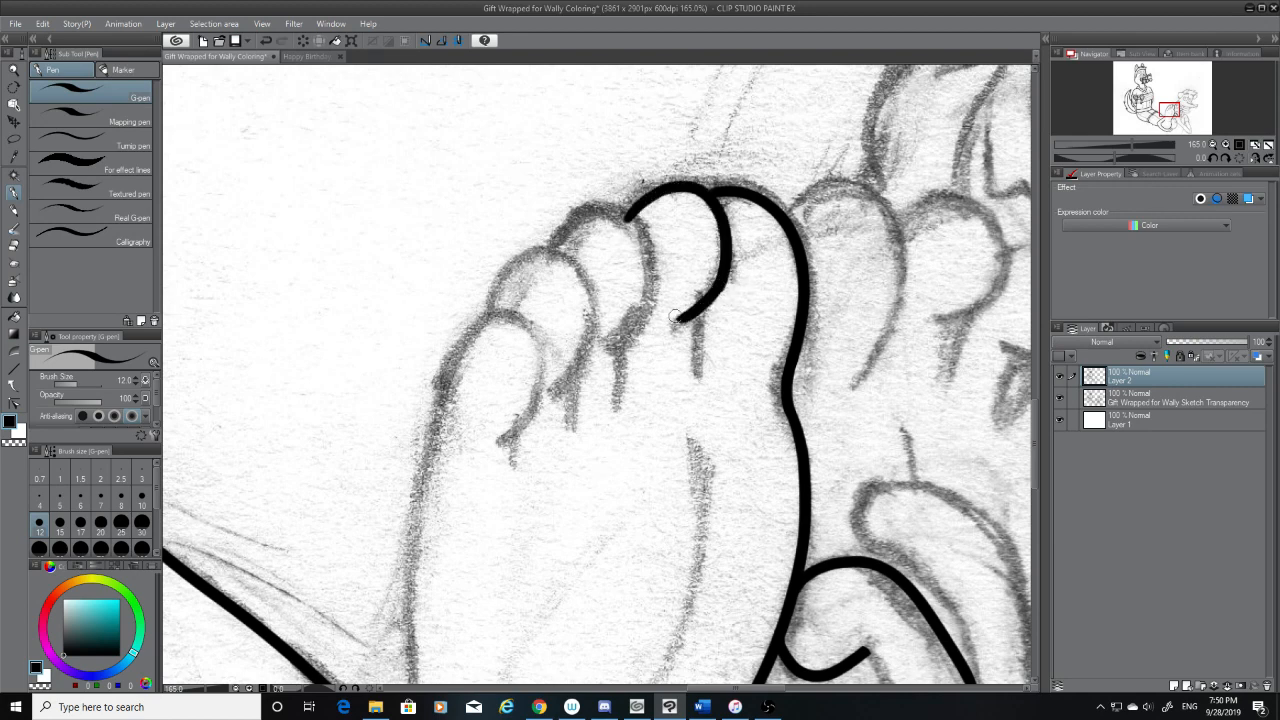
{"action": "key", "text": "ctrl+z"}
{"action": "left_click_drag", "start_coordinate": [720, 280], "coordinate": [681, 324]}
{"action": "left_click_drag", "start_coordinate": [721, 284], "coordinate": [675, 326]}
{"action": "key", "text": "ctrl+z"}
{"action": "key", "text": "ctrl+z"}
{"action": "key", "text": "ctrl+z"}
{"action": "left_click", "coordinate": [15, 245]}
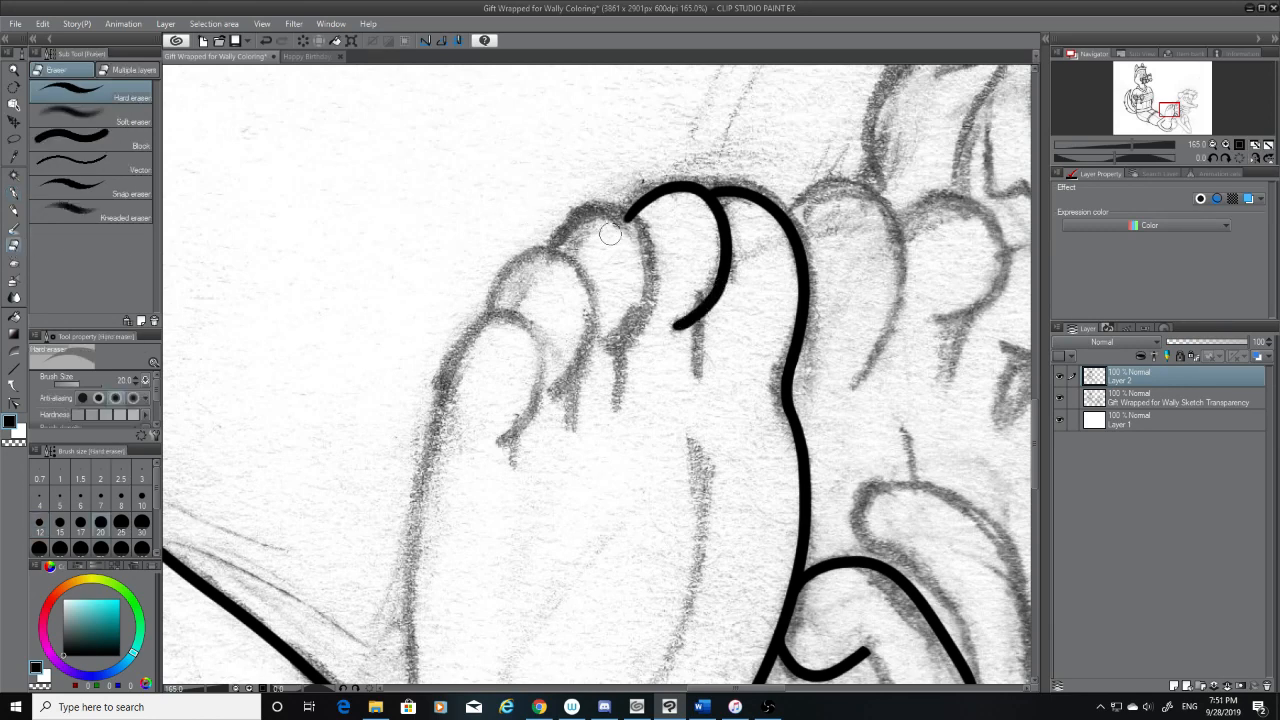
{"action": "left_click_drag", "start_coordinate": [633, 230], "coordinate": [623, 220]}
Ink the arched top and side of the third toe from its sketched base up to the second toe and down
{"action": "left_click", "coordinate": [14, 192]}
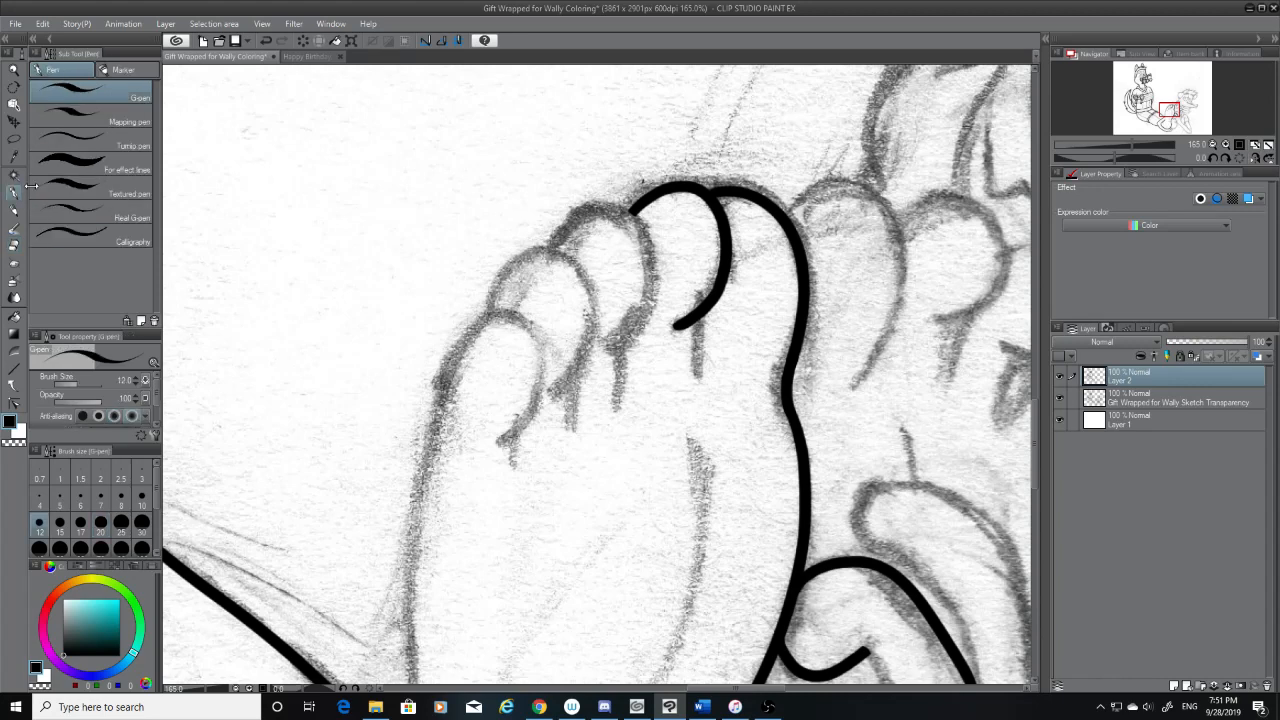
{"action": "left_click_drag", "start_coordinate": [544, 240], "coordinate": [648, 305]}
{"action": "key", "text": "ctrl+z"}
{"action": "left_click_drag", "start_coordinate": [556, 245], "coordinate": [660, 338]}
{"action": "key", "text": "ctrl+z"}
{"action": "left_click_drag", "start_coordinate": [546, 248], "coordinate": [650, 330]}
{"action": "key", "text": "ctrl+z"}
{"action": "left_click_drag", "start_coordinate": [545, 250], "coordinate": [640, 340]}
{"action": "key", "text": "ctrl+z"}
{"action": "mouse_move", "coordinate": [550, 250]}
{"action": "left_mouse_down"}
{"action": "mouse_move", "coordinate": [648, 318]}
{"action": "mouse_move", "coordinate": [625, 338]}
{"action": "left_mouse_up"}
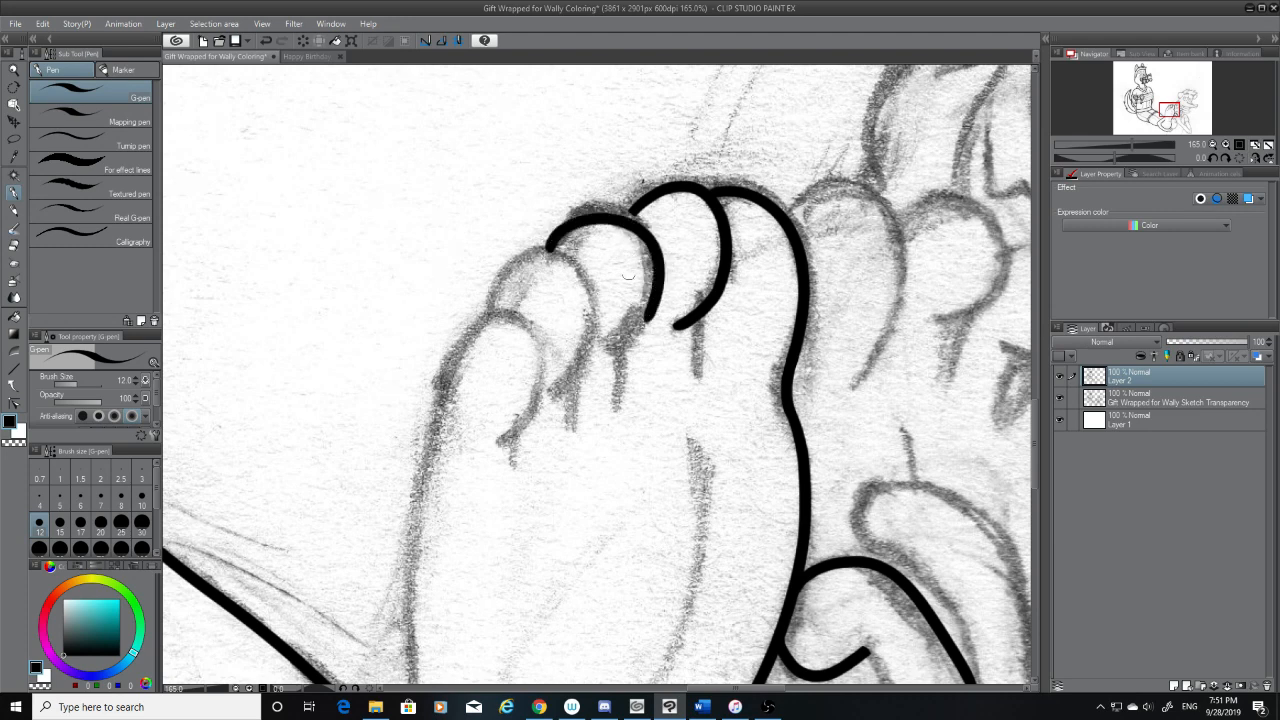
{"action": "key", "text": "ctrl+z"}
{"action": "left_click_drag", "start_coordinate": [550, 250], "coordinate": [627, 330]}
{"action": "key", "text": "ctrl+z"}
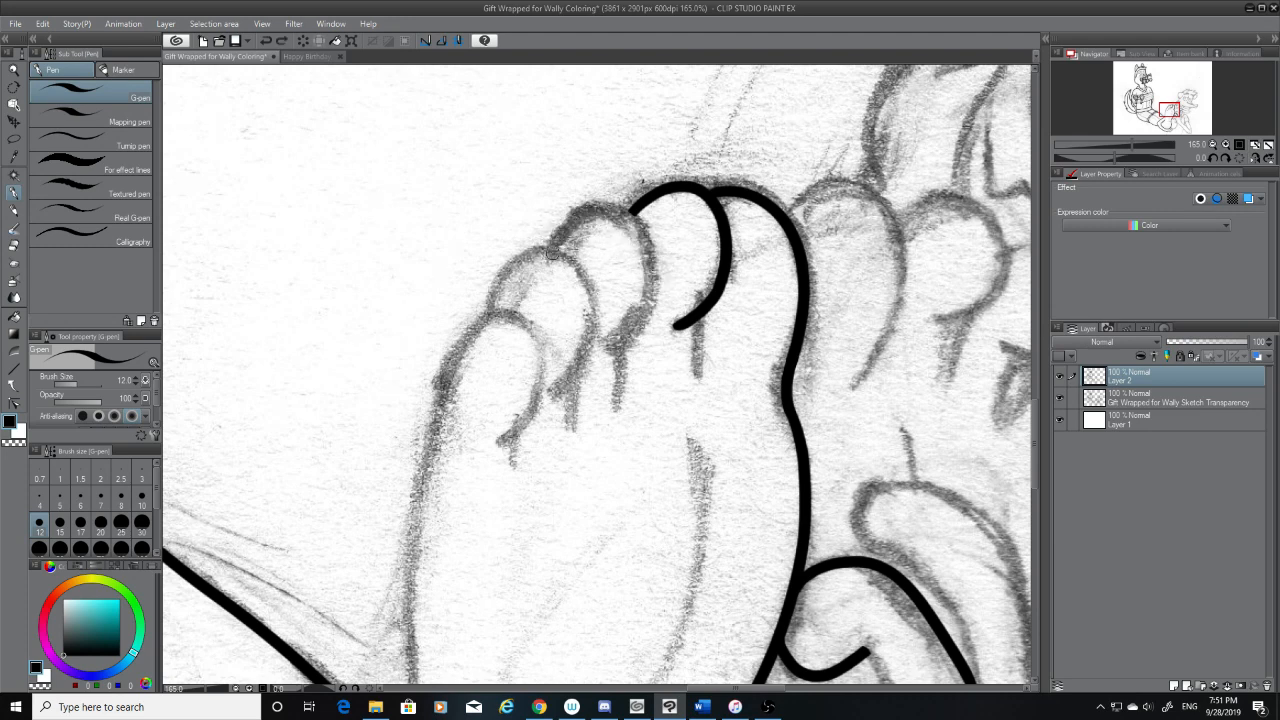
{"action": "mouse_move", "coordinate": [551, 254]}
{"action": "left_mouse_down"}
{"action": "mouse_move", "coordinate": [648, 297]}
{"action": "mouse_move", "coordinate": [635, 307]}
{"action": "mouse_move", "coordinate": [643, 262]}
{"action": "mouse_move", "coordinate": [643, 310]}
{"action": "mouse_move", "coordinate": [621, 341]}
{"action": "left_mouse_up"}
{"action": "key", "text": "ctrl+z"}
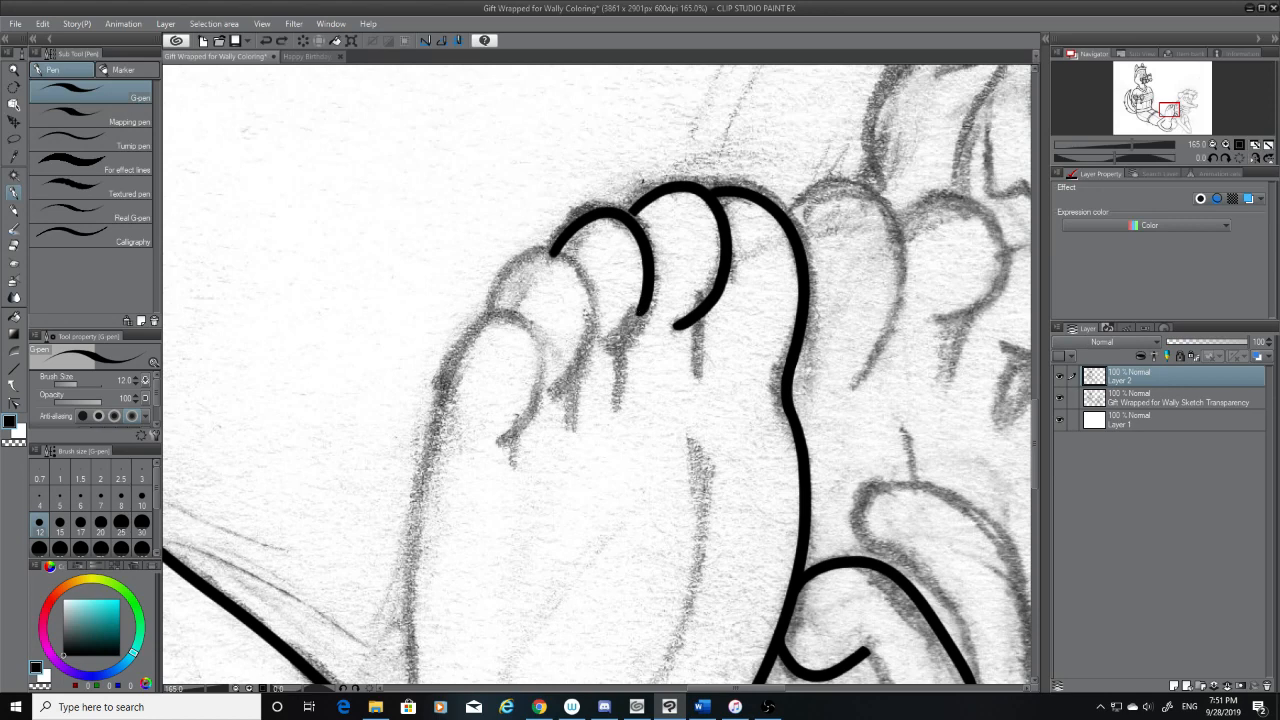
Extend the third toe's side into its curved lower end and touch up the join with the second toe's arch
{"action": "left_click_drag", "start_coordinate": [646, 293], "coordinate": [611, 342]}
{"action": "key", "text": "ctrl+z"}
{"action": "left_click_drag", "start_coordinate": [637, 209], "coordinate": [630, 216]}
{"action": "key", "text": "ctrl+z"}
{"action": "left_click", "coordinate": [14, 245]}
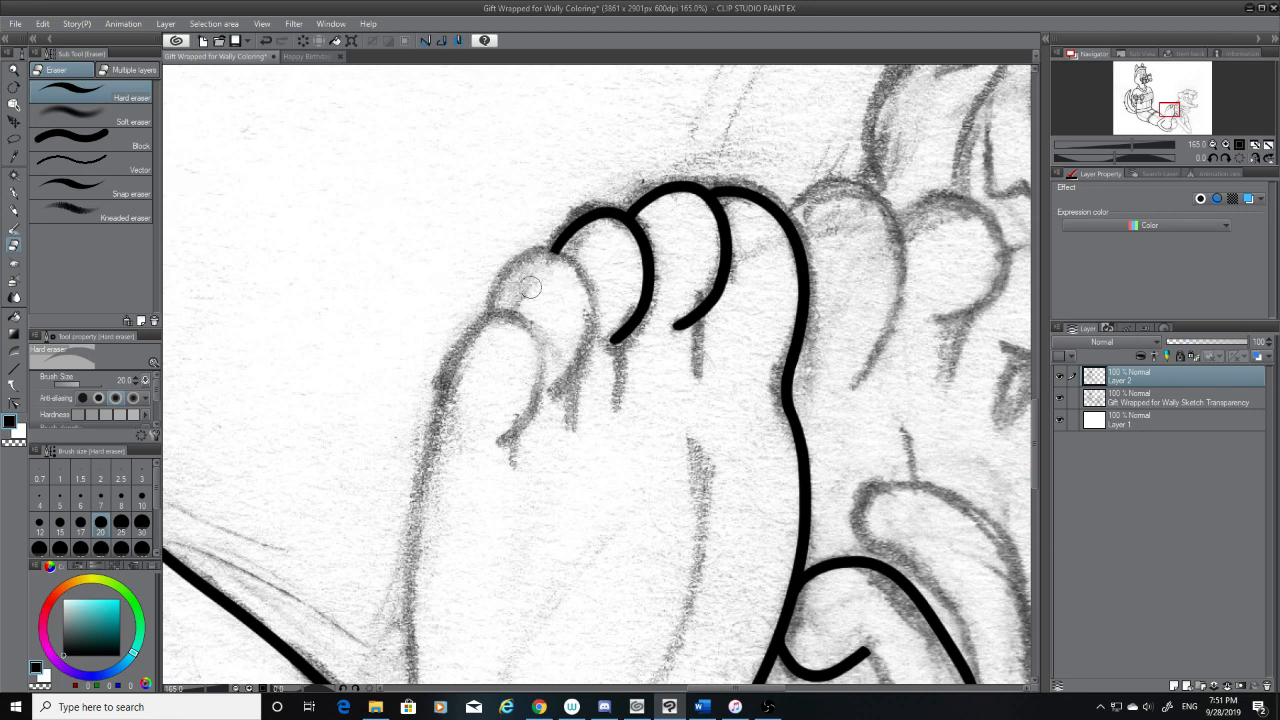
Ink the fourth toe's curved inner side with the G-pen, starting at the base of the third toe's arch
{"action": "left_click", "coordinate": [14, 192]}
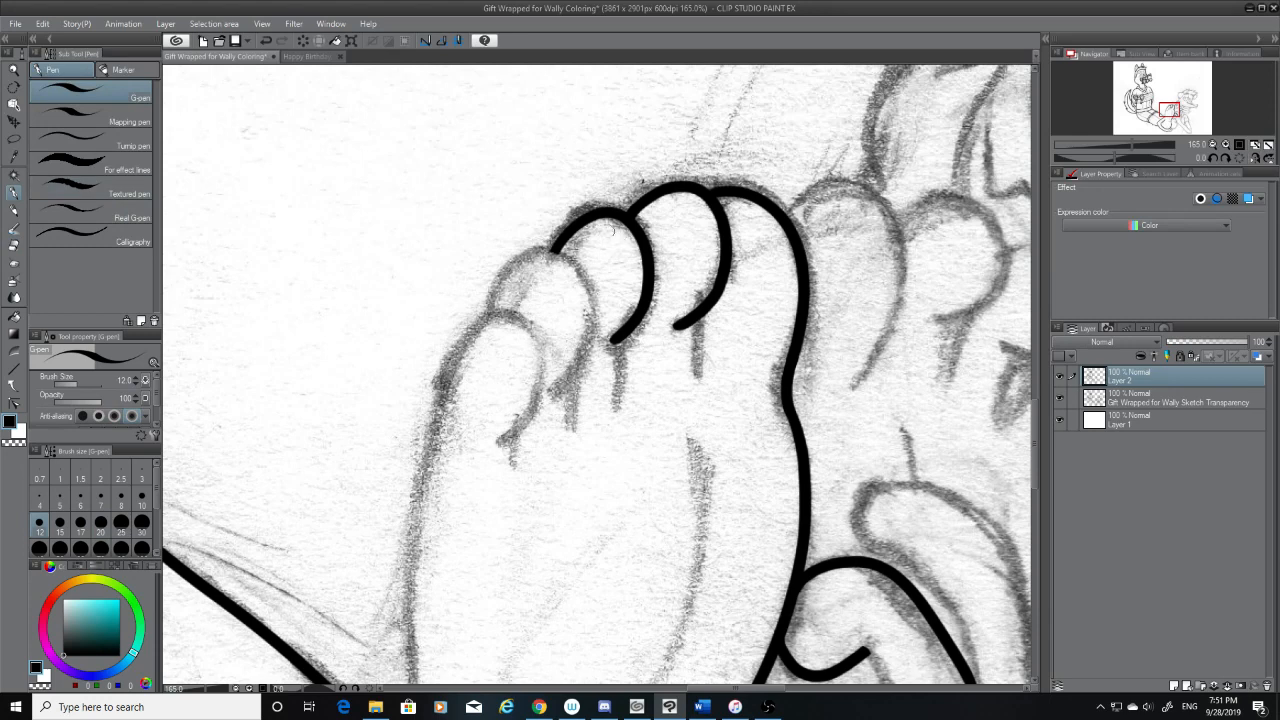
{"action": "left_click_drag", "start_coordinate": [556, 246], "coordinate": [540, 395]}
{"action": "key", "text": "ctrl+z"}
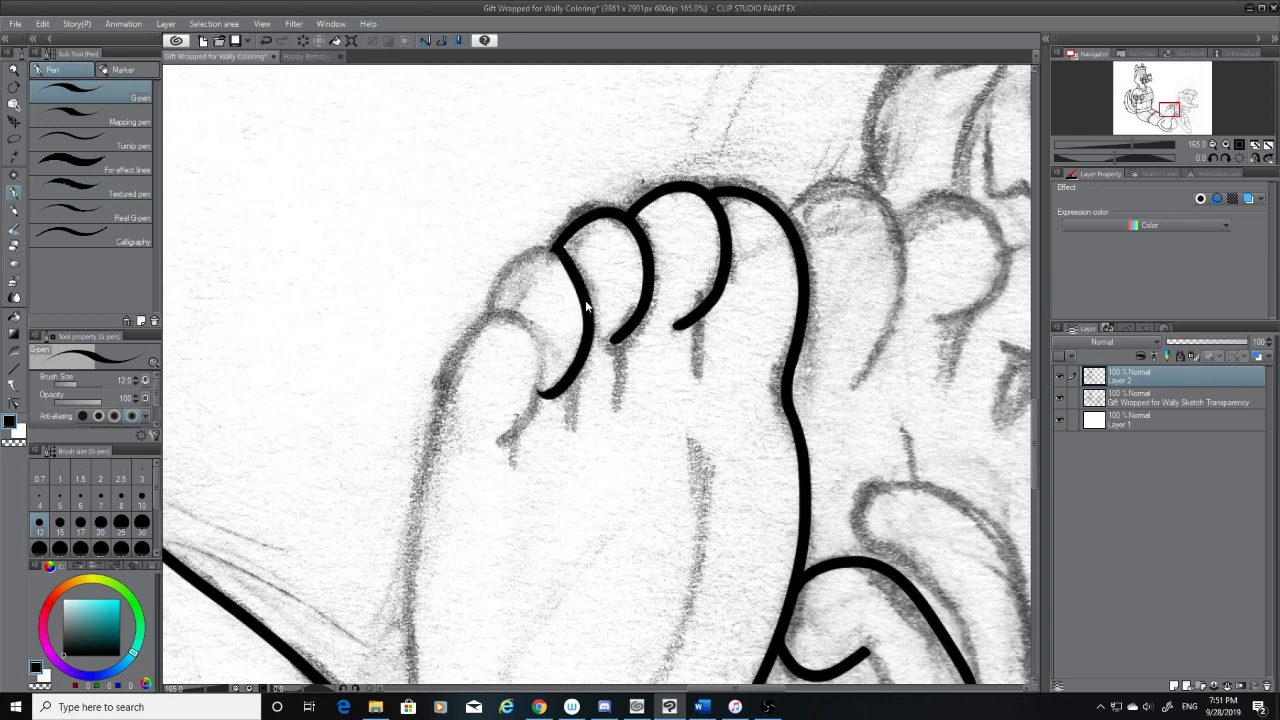
{"action": "key", "text": "ctrl+z"}
{"action": "mouse_move", "coordinate": [555, 248]}
{"action": "left_mouse_down"}
{"action": "mouse_move", "coordinate": [547, 383]}
{"action": "mouse_move", "coordinate": [568, 262]}
{"action": "mouse_move", "coordinate": [565, 372]}
{"action": "left_mouse_up"}
{"action": "key", "text": "ctrl+z"}
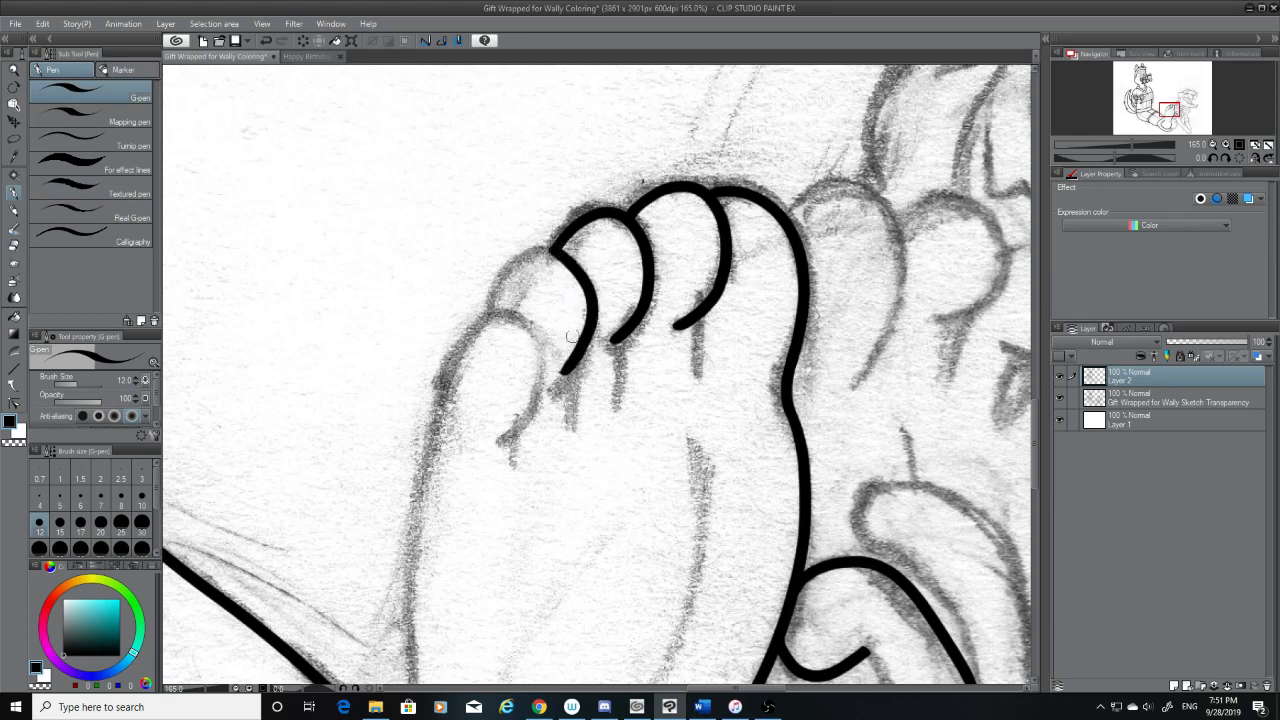
Ink the fourth toe's arched top from the tip of the little toe up to the third toe
{"action": "key", "text": "ctrl+z"}
{"action": "mouse_move", "coordinate": [557, 251]}
{"action": "left_mouse_down"}
{"action": "mouse_move", "coordinate": [468, 311]}
{"action": "mouse_move", "coordinate": [530, 257]}
{"action": "mouse_move", "coordinate": [476, 339]}
{"action": "mouse_move", "coordinate": [533, 257]}
{"action": "mouse_move", "coordinate": [493, 332]}
{"action": "mouse_move", "coordinate": [555, 250]}
{"action": "left_mouse_up"}
{"action": "key", "text": "ctrl+z"}
{"action": "key", "text": "ctrl+z"}
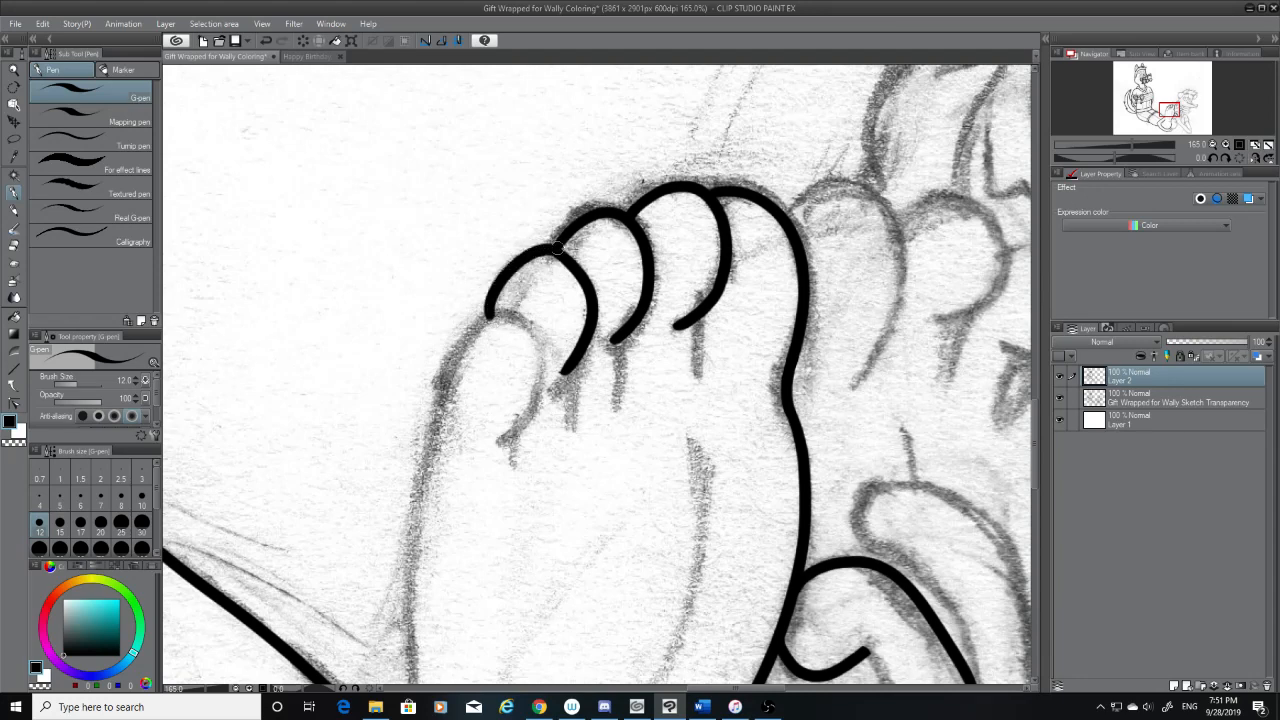
Ink the little toe's curved inner side from the fourth toe's arch and trim its lower end with the eraser
{"action": "mouse_move", "coordinate": [489, 314]}
{"action": "left_mouse_down"}
{"action": "mouse_move", "coordinate": [502, 470]}
{"action": "mouse_move", "coordinate": [505, 325]}
{"action": "mouse_move", "coordinate": [522, 428]}
{"action": "mouse_move", "coordinate": [535, 350]}
{"action": "mouse_move", "coordinate": [488, 453]}
{"action": "left_mouse_up"}
{"action": "key", "text": "ctrl+z"}
{"action": "key", "text": "ctrl+z"}
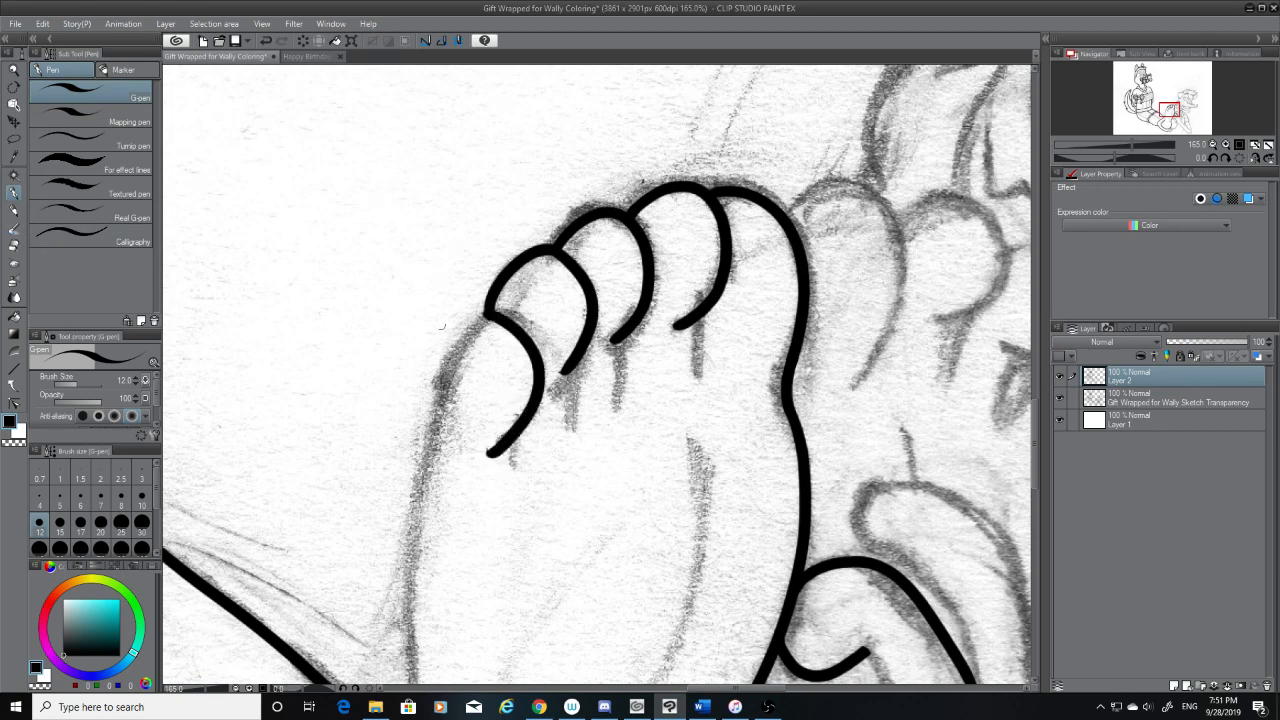
{"action": "left_click", "coordinate": [14, 245]}
{"action": "mouse_move", "coordinate": [506, 444]}
{"action": "left_mouse_down"}
{"action": "mouse_move", "coordinate": [549, 438]}
{"action": "mouse_move", "coordinate": [494, 444]}
{"action": "left_mouse_up"}
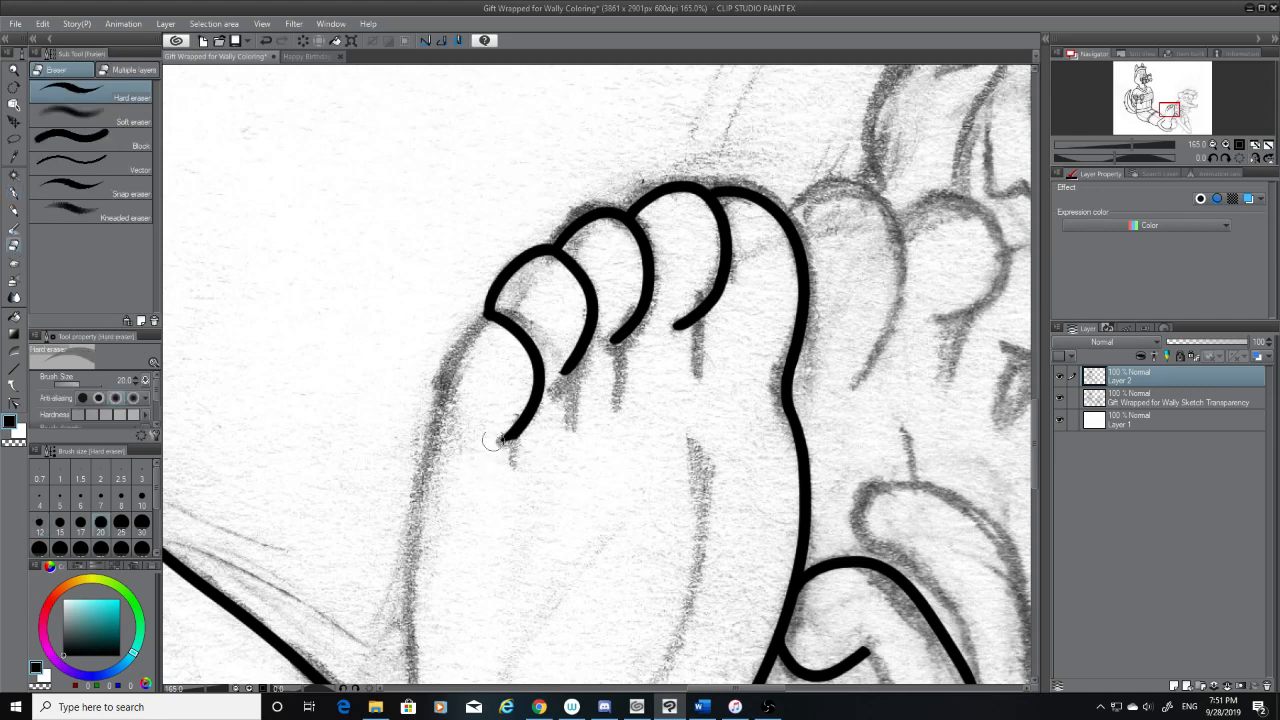
Ink the little toe's outer side with the G-pen, from its join with the fourth toe down the foot's sketched outer edge
{"action": "left_click", "coordinate": [14, 192]}
{"action": "mouse_move", "coordinate": [487, 310]}
{"action": "left_mouse_down"}
{"action": "mouse_move", "coordinate": [428, 423]}
{"action": "mouse_move", "coordinate": [426, 476]}
{"action": "left_mouse_up"}
{"action": "key", "text": "ctrl+z"}
{"action": "key", "text": "ctrl+z"}
{"action": "left_click_drag", "start_coordinate": [487, 310], "coordinate": [390, 508]}
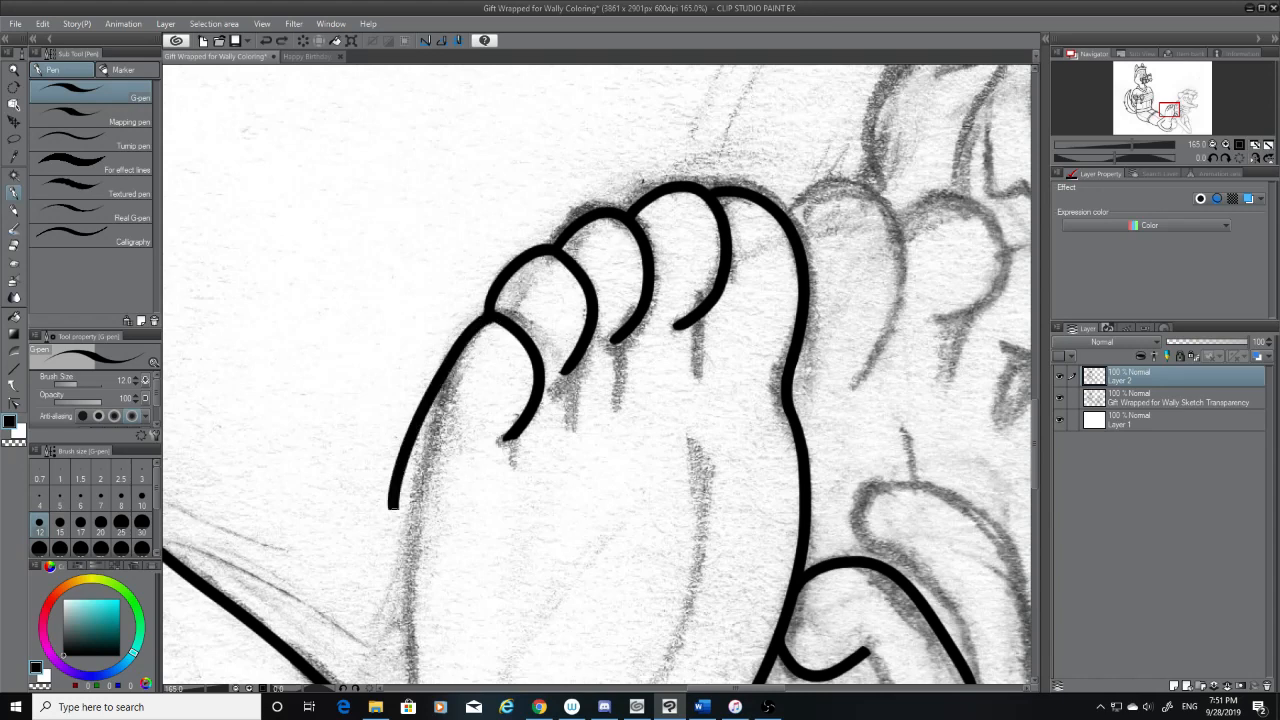
{"action": "key", "text": "ctrl+z"}
{"action": "mouse_move", "coordinate": [487, 310]}
{"action": "left_mouse_down"}
{"action": "mouse_move", "coordinate": [443, 375]}
{"action": "mouse_move", "coordinate": [424, 548]}
{"action": "left_mouse_up"}
{"action": "key", "text": "ctrl+z"}
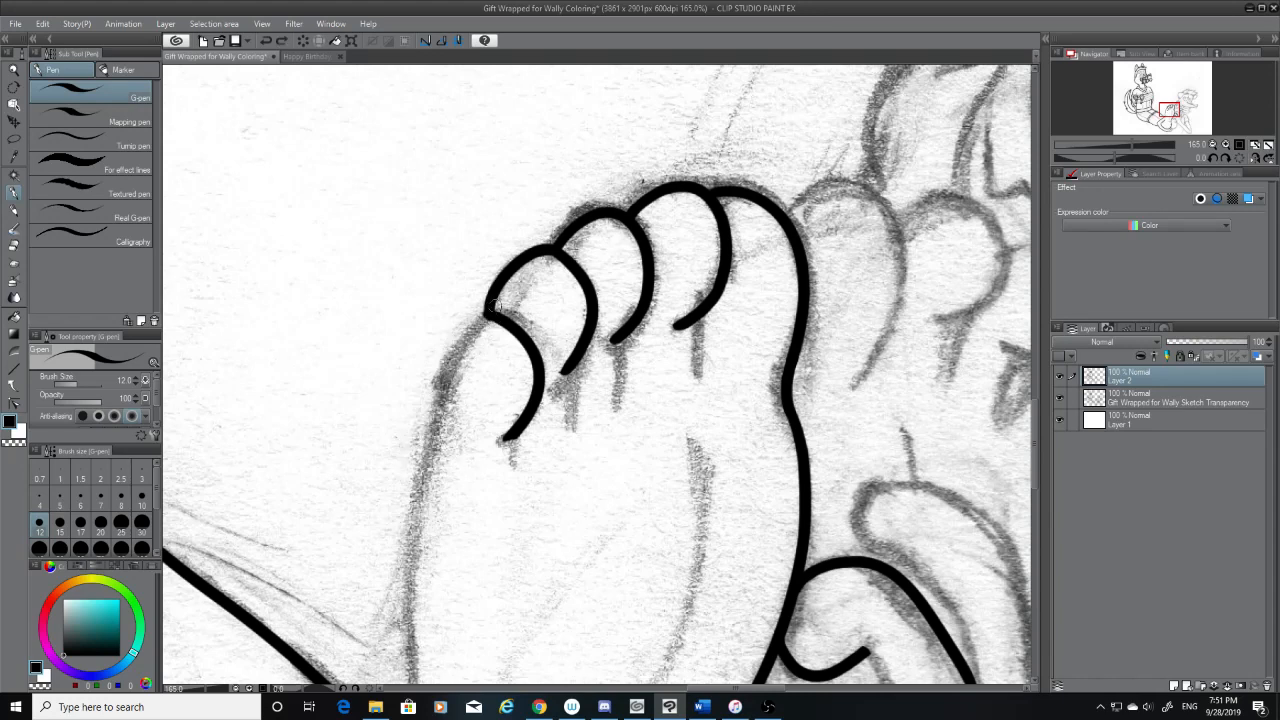
{"action": "mouse_move", "coordinate": [487, 310]}
{"action": "left_mouse_down"}
{"action": "mouse_move", "coordinate": [459, 353]}
{"action": "mouse_move", "coordinate": [436, 444]}
{"action": "left_mouse_up"}
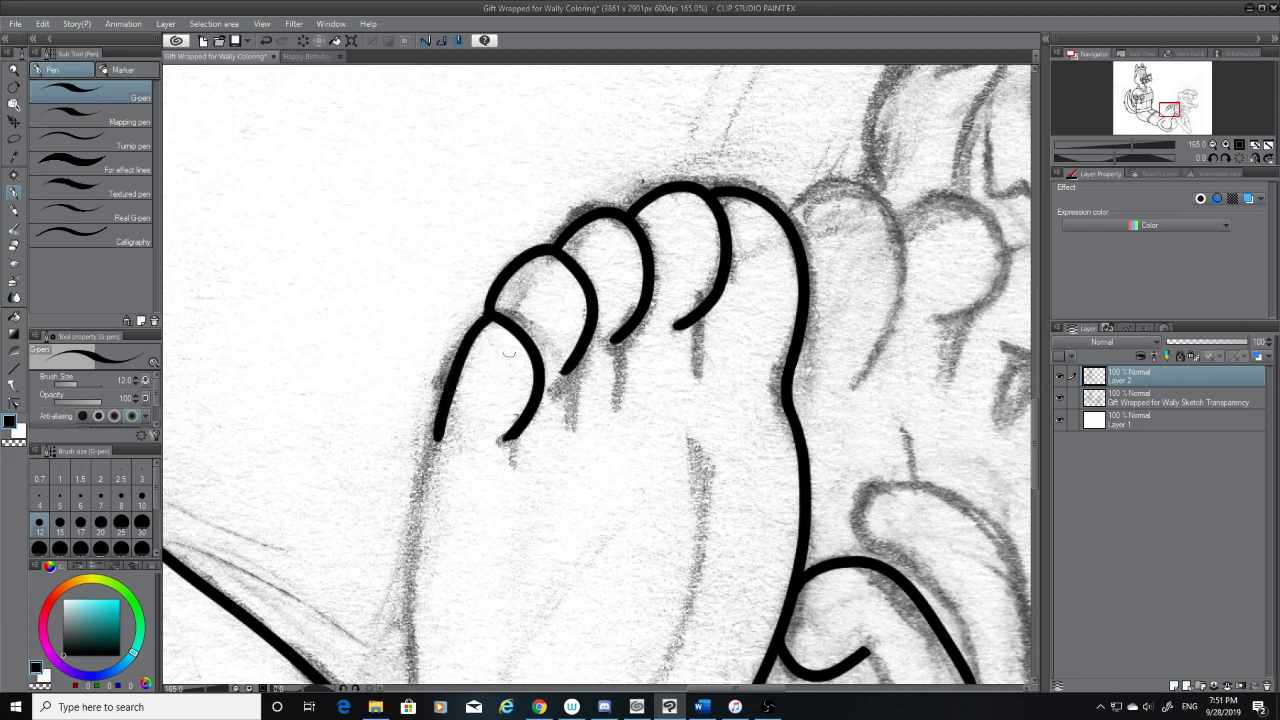
{"action": "key", "text": "ctrl+z"}
{"action": "left_click_drag", "start_coordinate": [487, 310], "coordinate": [405, 535]}
{"action": "key", "text": "ctrl+z"}
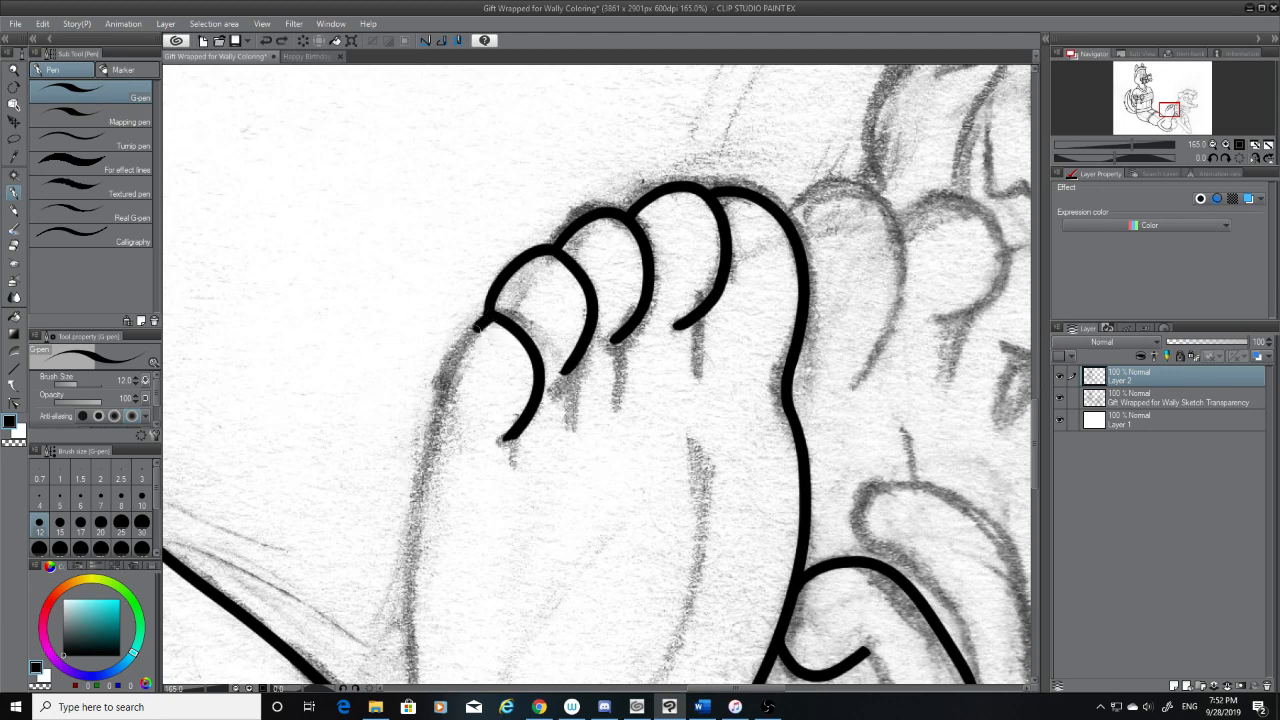
{"action": "left_click_drag", "start_coordinate": [487, 310], "coordinate": [404, 522]}
{"action": "key", "text": "ctrl+z"}
{"action": "mouse_move", "coordinate": [487, 310]}
{"action": "left_mouse_down"}
{"action": "mouse_move", "coordinate": [456, 360]}
{"action": "mouse_move", "coordinate": [434, 520]}
{"action": "left_mouse_up"}
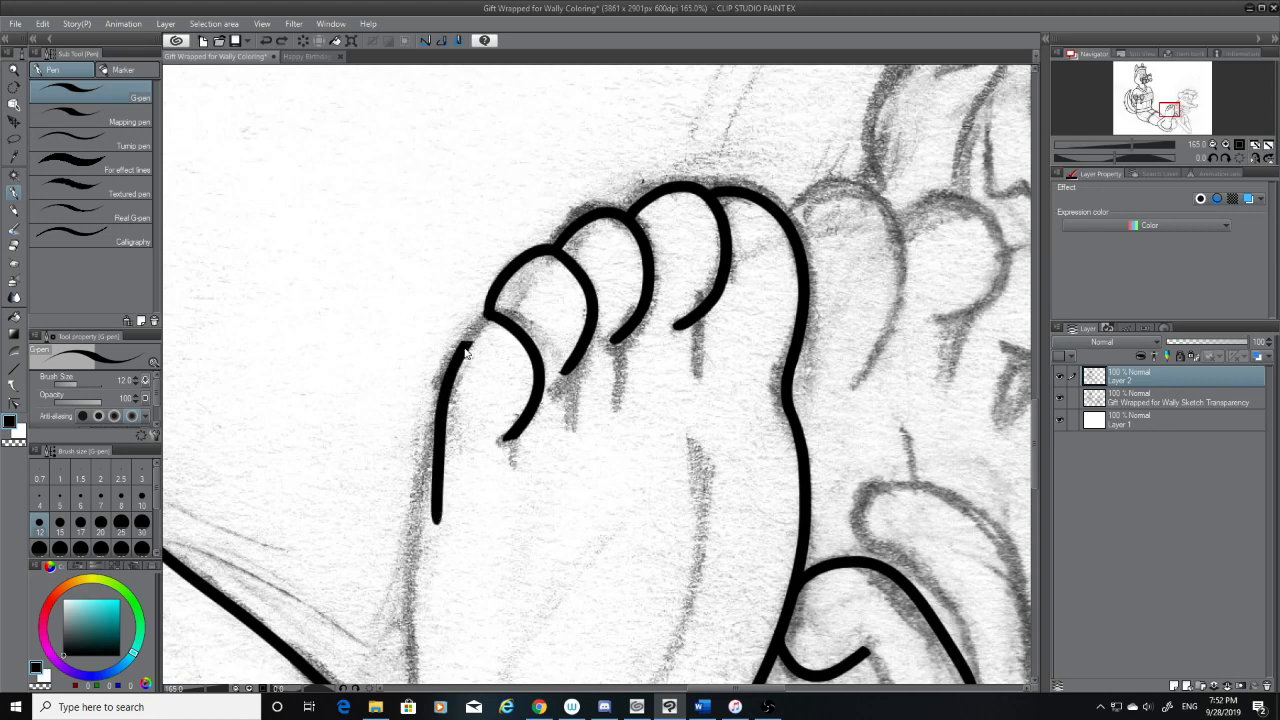
{"action": "key", "text": "ctrl+z"}
{"action": "mouse_move", "coordinate": [487, 310]}
{"action": "left_mouse_down"}
{"action": "mouse_move", "coordinate": [420, 468]}
{"action": "mouse_move", "coordinate": [414, 515]}
{"action": "left_mouse_up"}
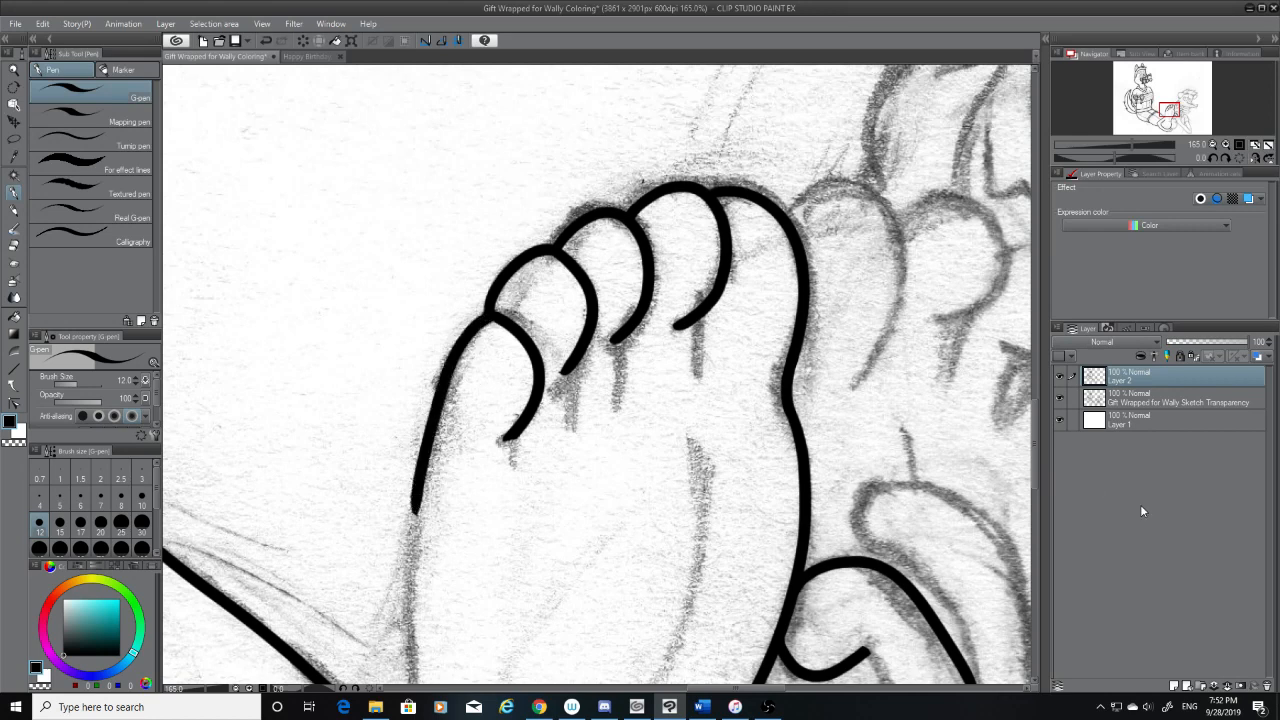
{"action": "mouse_move", "coordinate": [1035, 425]}
{"action": "left_mouse_down"}
{"action": "mouse_move", "coordinate": [1035, 458]}
{"action": "mouse_move", "coordinate": [1034, 442]}
{"action": "left_mouse_up"}
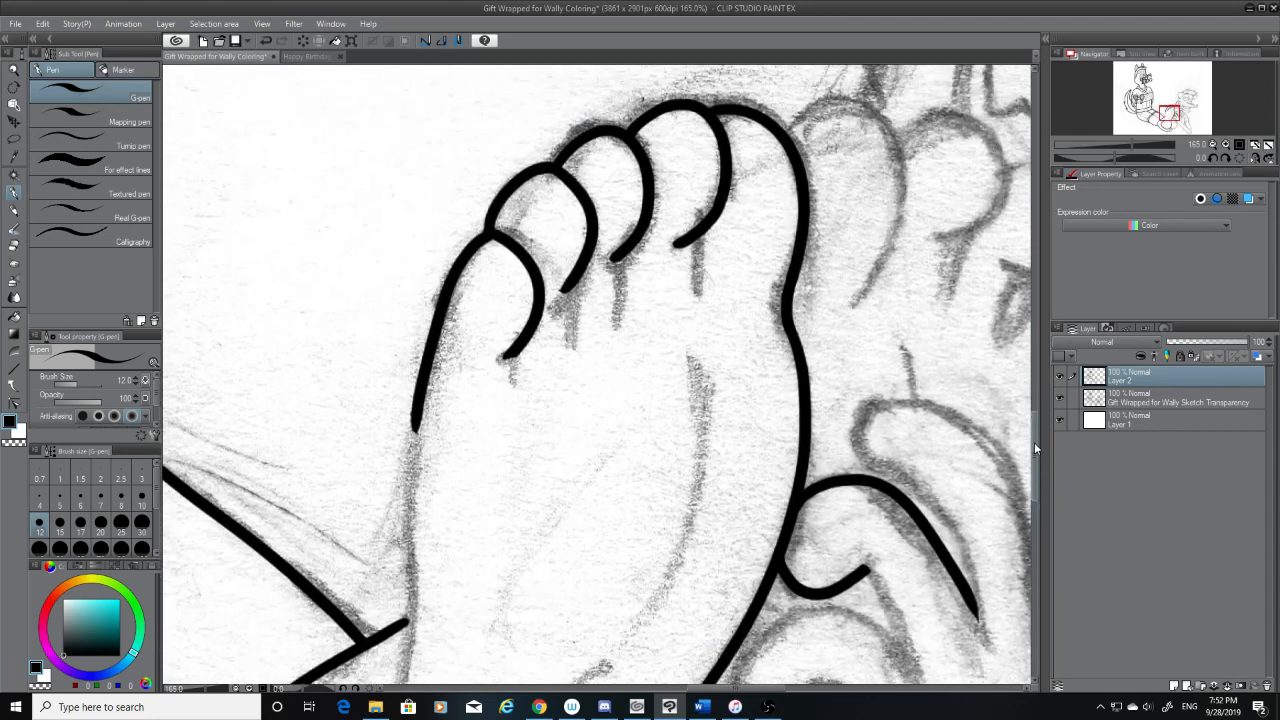
{"action": "left_click_drag", "start_coordinate": [488, 239], "coordinate": [497, 243]}
{"action": "key", "text": "ctrl+z"}
{"action": "left_click_drag", "start_coordinate": [1042, 444], "coordinate": [1035, 474]}
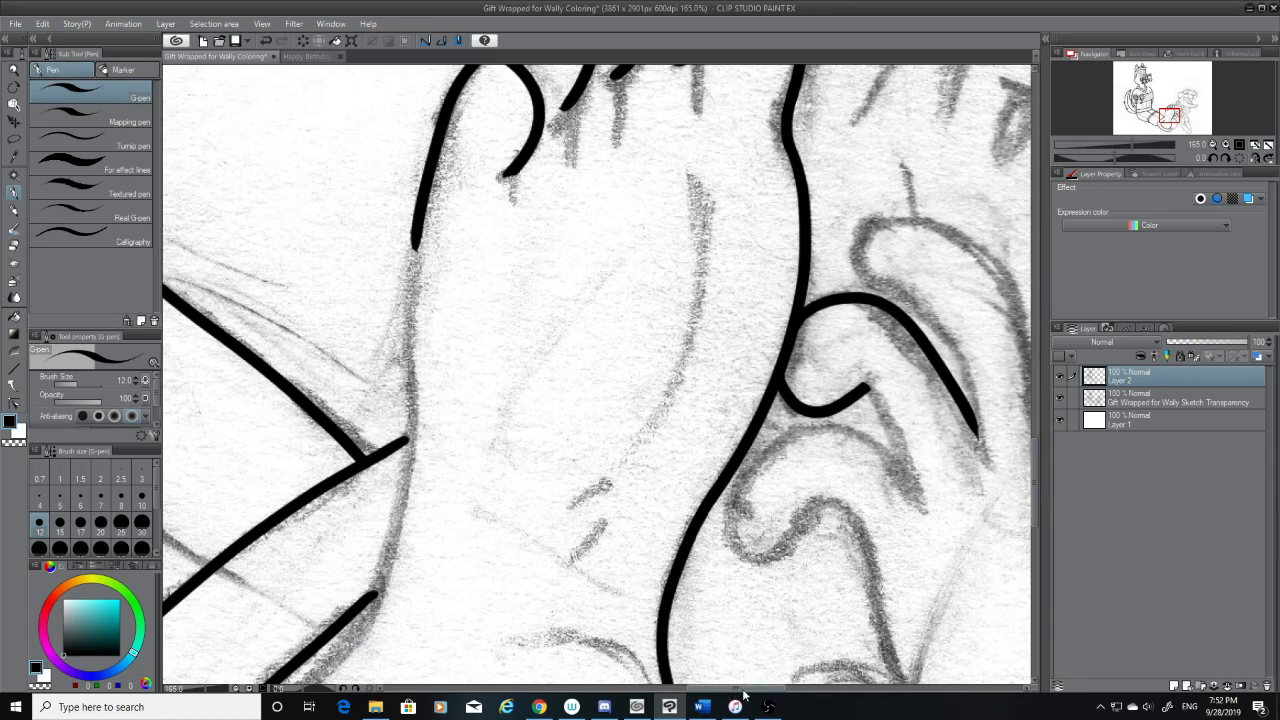
{"action": "left_click_drag", "start_coordinate": [757, 688], "coordinate": [725, 688]}
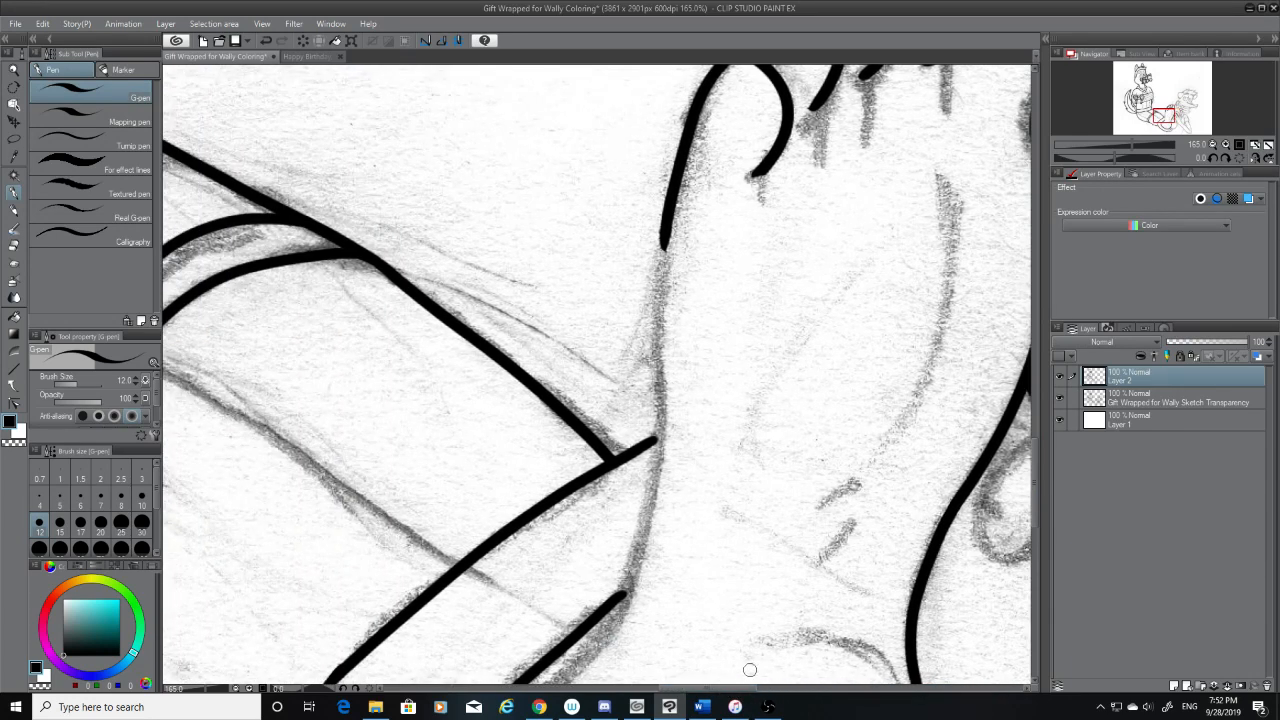
{"action": "left_click_drag", "start_coordinate": [666, 225], "coordinate": [606, 572]}
{"action": "key", "text": "ctrl+z"}
{"action": "left_click_drag", "start_coordinate": [666, 226], "coordinate": [642, 620]}
{"action": "key", "text": "ctrl+z"}
{"action": "left_click_drag", "start_coordinate": [668, 212], "coordinate": [616, 588]}
{"action": "key", "text": "ctrl+z"}
{"action": "left_click_drag", "start_coordinate": [668, 214], "coordinate": [600, 640]}
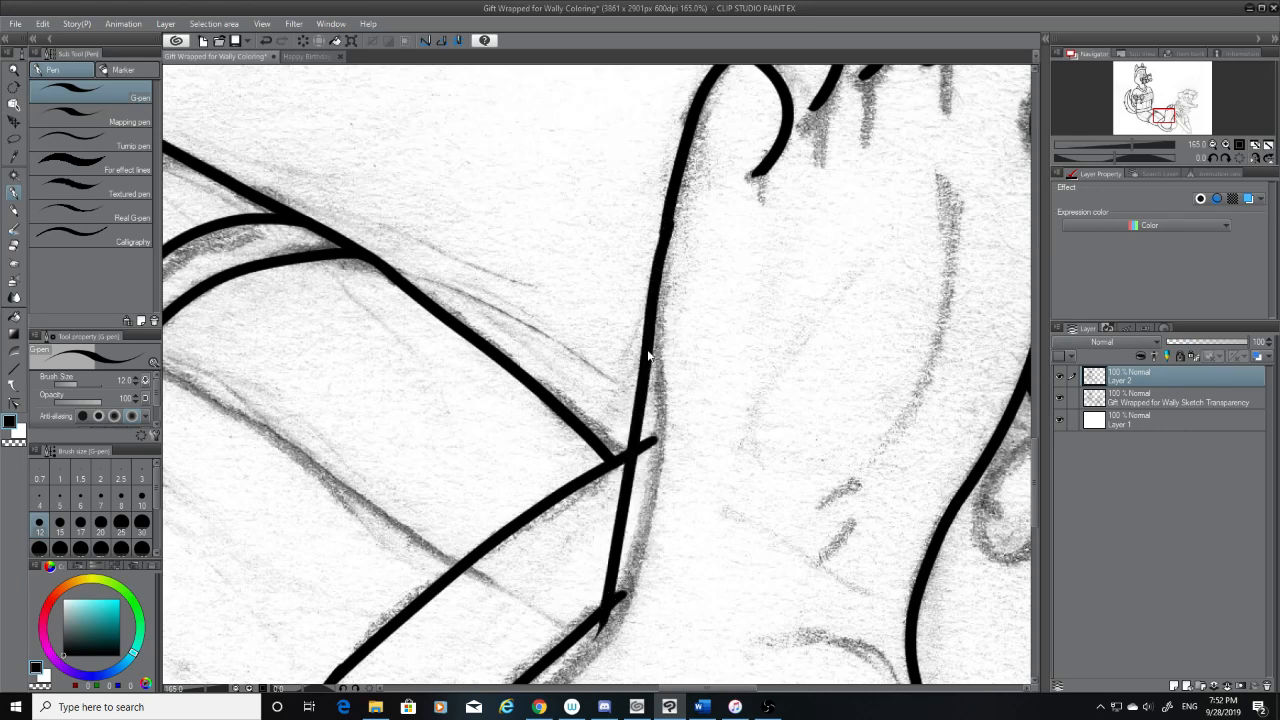
{"action": "key", "text": "ctrl+z"}
{"action": "left_click_drag", "start_coordinate": [668, 214], "coordinate": [620, 678]}
{"action": "key", "text": "ctrl+z"}
{"action": "left_click_drag", "start_coordinate": [668, 214], "coordinate": [620, 644]}
{"action": "key", "text": "ctrl+z"}
{"action": "left_click_drag", "start_coordinate": [664, 230], "coordinate": [596, 684]}
{"action": "key", "text": "ctrl+z"}
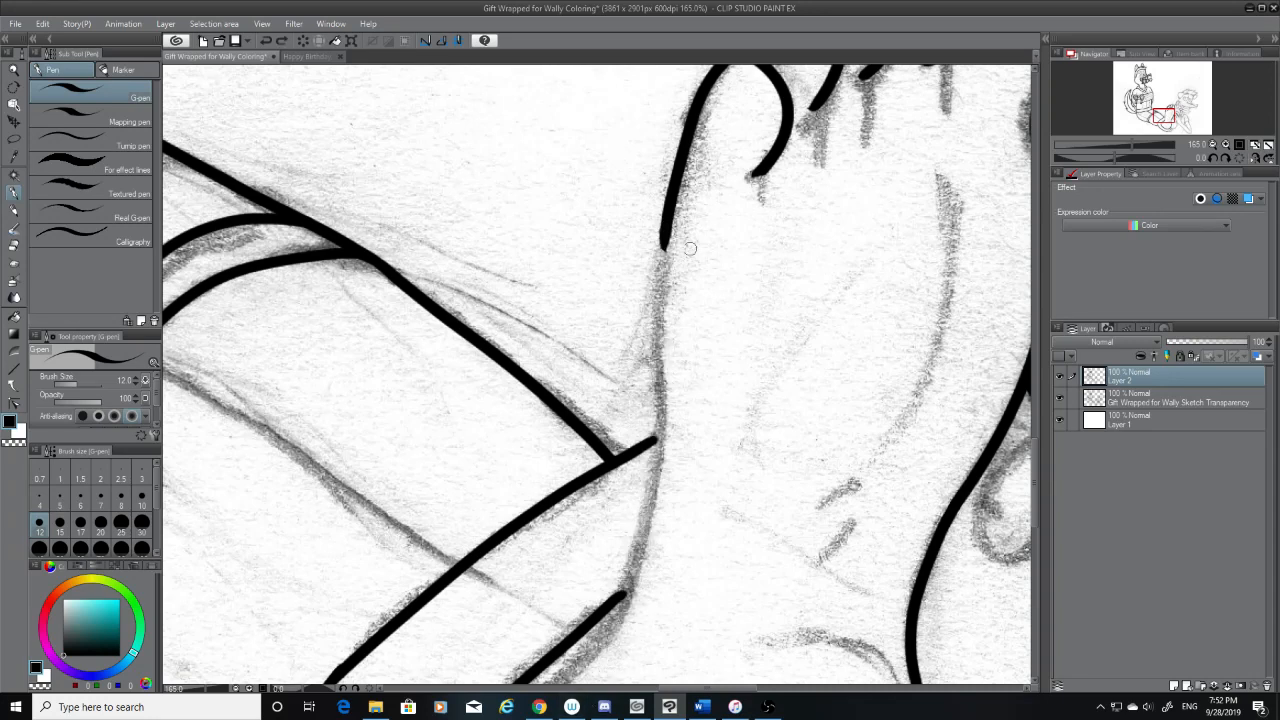
{"action": "mouse_move", "coordinate": [664, 236]}
{"action": "left_mouse_down"}
{"action": "mouse_move", "coordinate": [643, 543]}
{"action": "mouse_move", "coordinate": [596, 684]}
{"action": "left_mouse_up"}
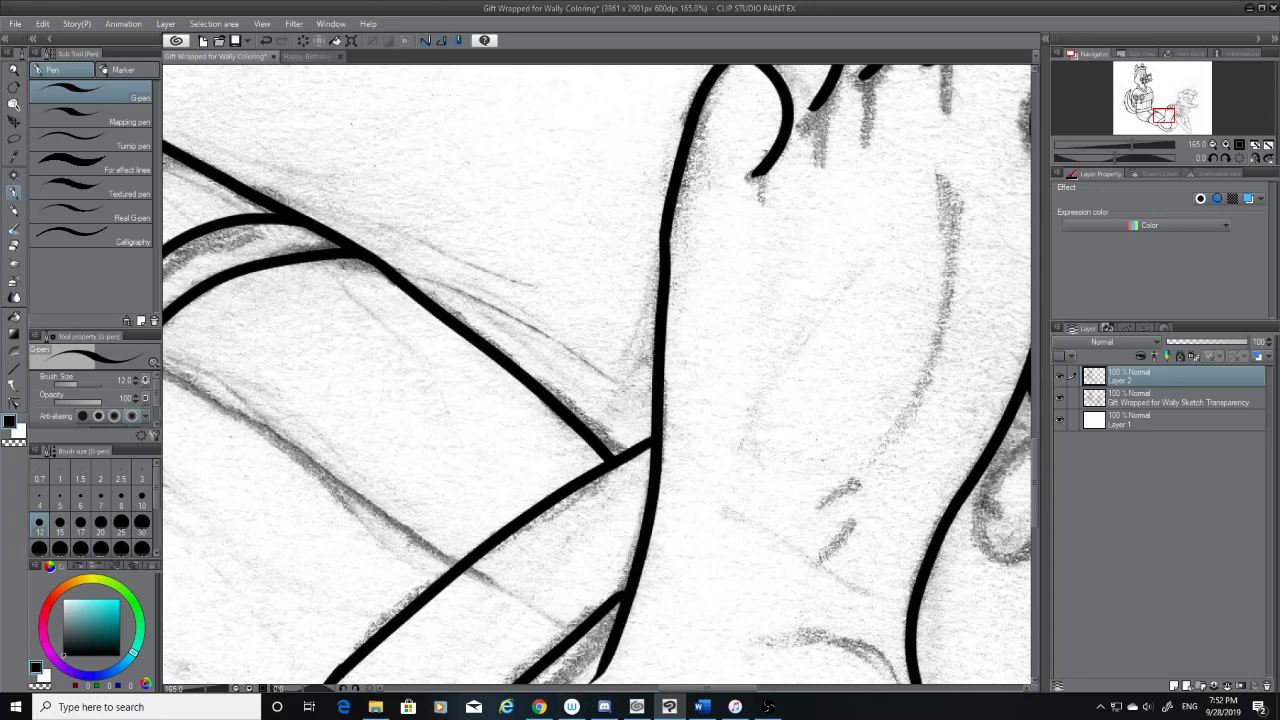
{"action": "scroll", "coordinate": [1031, 486], "scroll_direction": "down", "scroll_amount": 4}
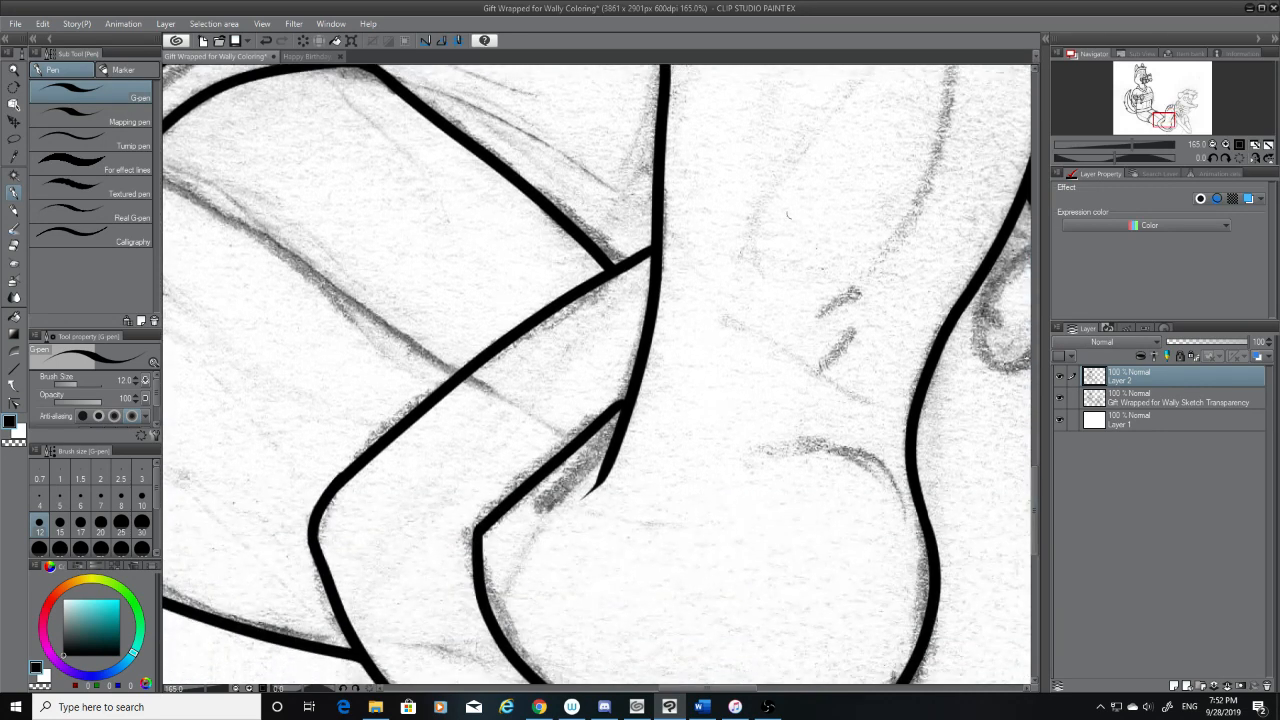
{"action": "scroll", "coordinate": [1032, 485], "scroll_direction": "up", "scroll_amount": 2}
{"action": "key", "text": "ctrl+z"}
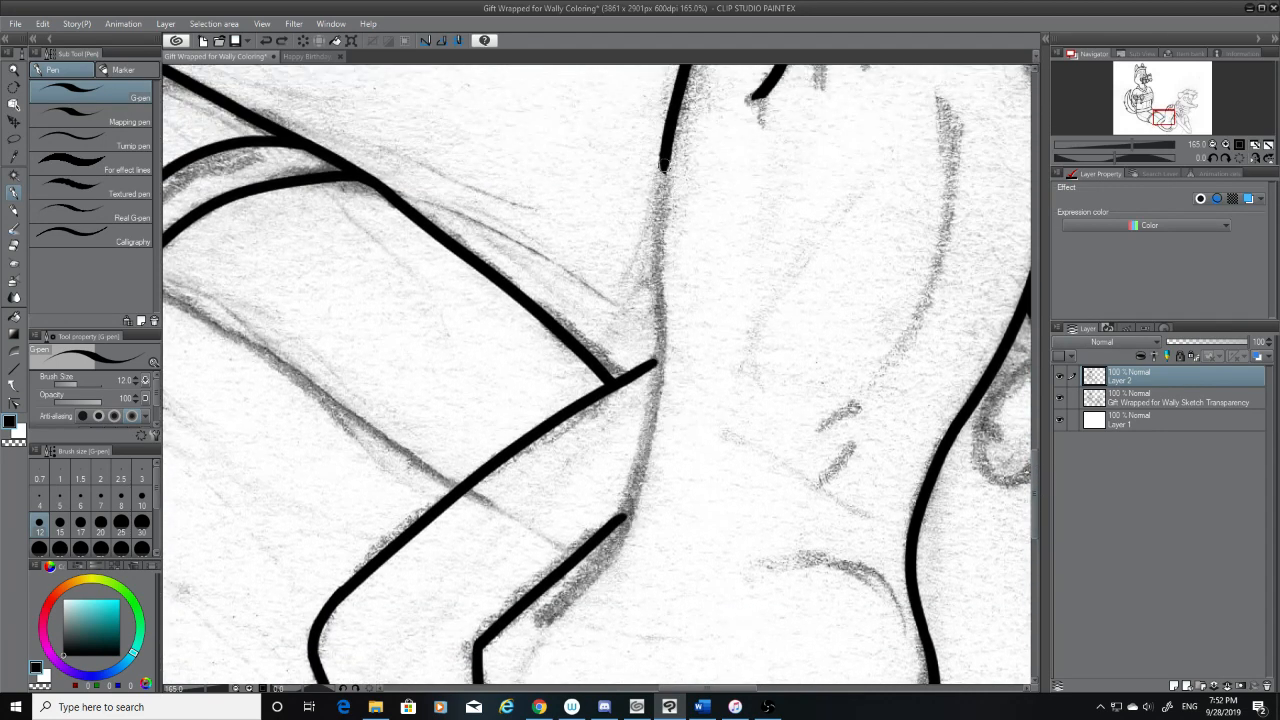
{"action": "mouse_move", "coordinate": [664, 156]}
{"action": "left_mouse_down"}
{"action": "mouse_move", "coordinate": [640, 462]}
{"action": "mouse_move", "coordinate": [586, 590]}
{"action": "left_mouse_up"}
{"action": "key", "text": "ctrl+z"}
{"action": "mouse_move", "coordinate": [662, 150]}
{"action": "left_mouse_down"}
{"action": "mouse_move", "coordinate": [654, 362]}
{"action": "mouse_move", "coordinate": [543, 617]}
{"action": "left_mouse_up"}
{"action": "key", "text": "ctrl+z"}
{"action": "left_click_drag", "start_coordinate": [662, 152], "coordinate": [615, 518]}
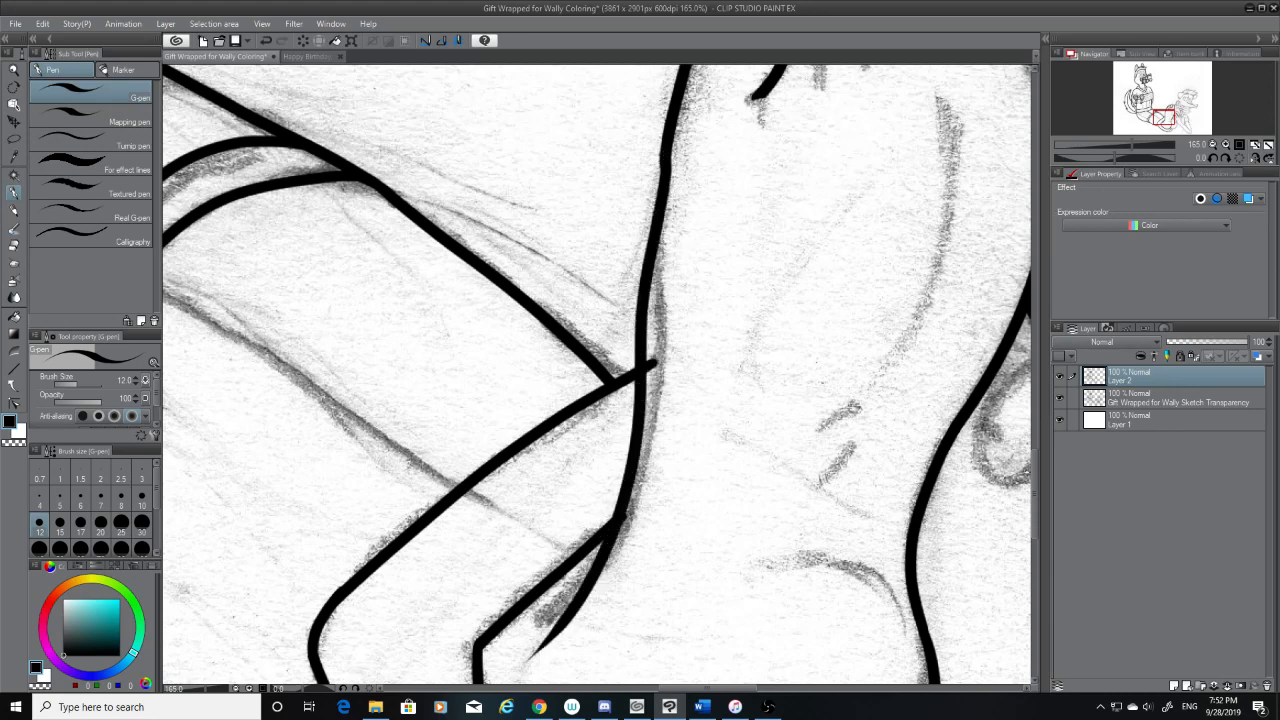
{"action": "key", "text": "ctrl+z"}
{"action": "left_click_drag", "start_coordinate": [664, 155], "coordinate": [615, 520]}
{"action": "key", "text": "ctrl+z"}
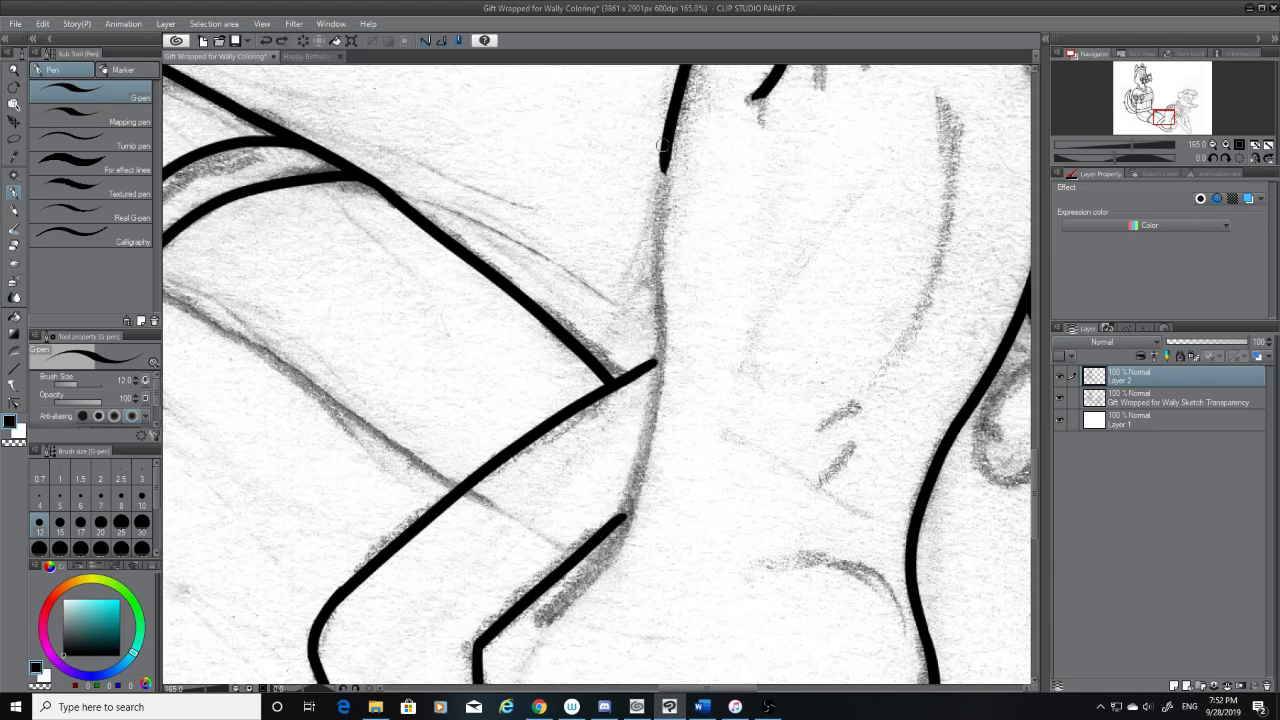
{"action": "left_click_drag", "start_coordinate": [662, 152], "coordinate": [630, 488]}
{"action": "key", "text": "ctrl+z"}
{"action": "left_click_drag", "start_coordinate": [662, 152], "coordinate": [598, 612]}
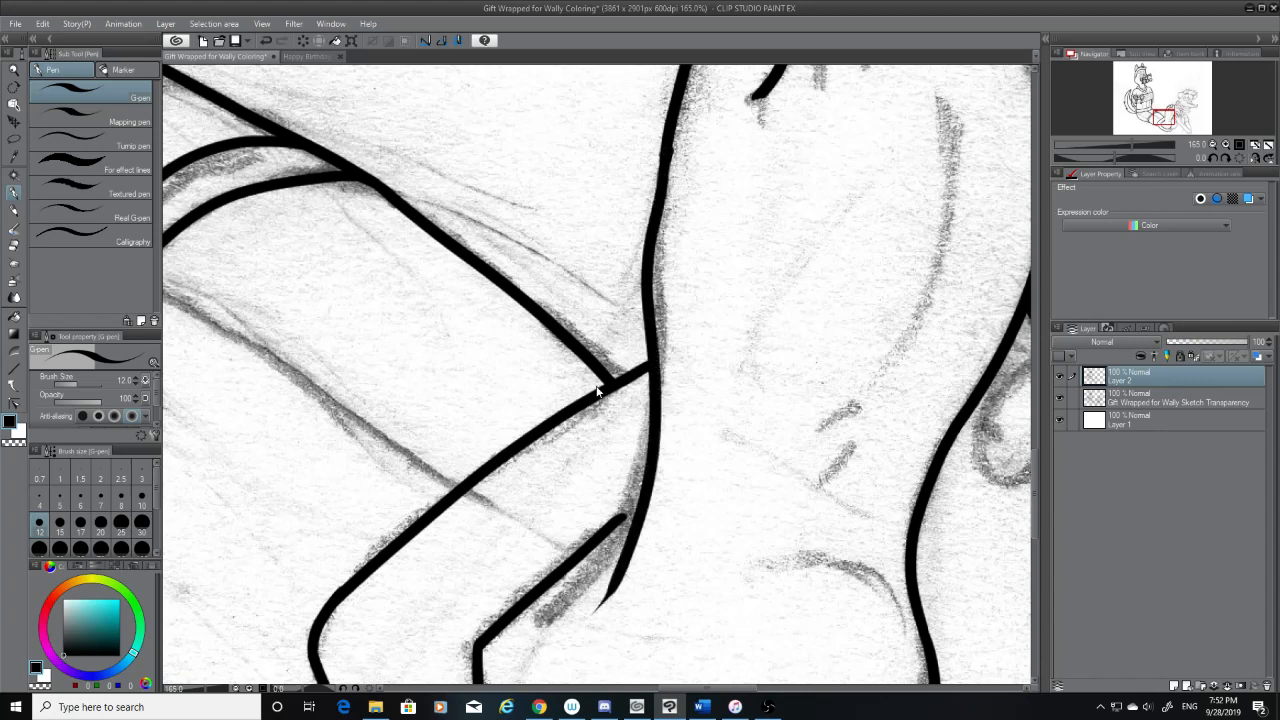
{"action": "key", "text": "ctrl+z"}
{"action": "mouse_move", "coordinate": [662, 152]}
{"action": "left_mouse_down"}
{"action": "mouse_move", "coordinate": [630, 484]}
{"action": "mouse_move", "coordinate": [590, 645]}
{"action": "left_mouse_up"}
{"action": "key", "text": "ctrl+z"}
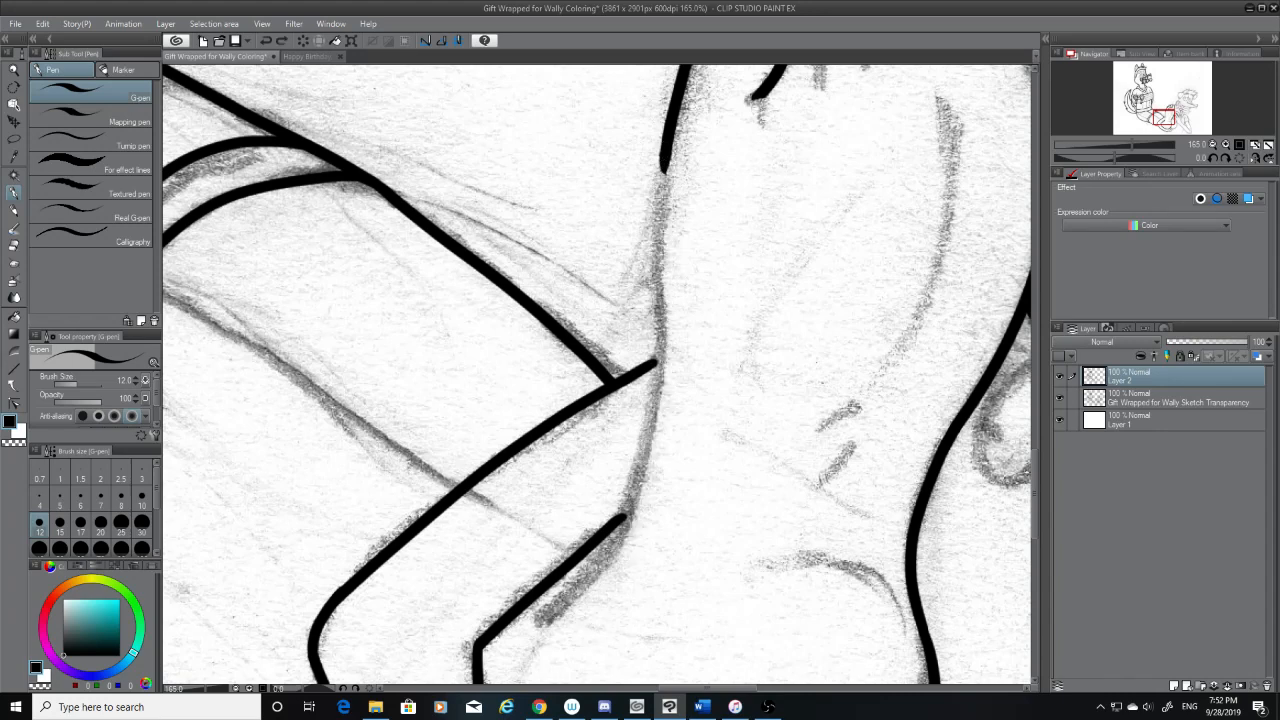
{"action": "mouse_move", "coordinate": [662, 152]}
{"action": "left_mouse_down"}
{"action": "mouse_move", "coordinate": [648, 333]}
{"action": "mouse_move", "coordinate": [575, 612]}
{"action": "left_mouse_up"}
{"action": "key", "text": "ctrl+z"}
{"action": "left_click_drag", "start_coordinate": [662, 152], "coordinate": [562, 642]}
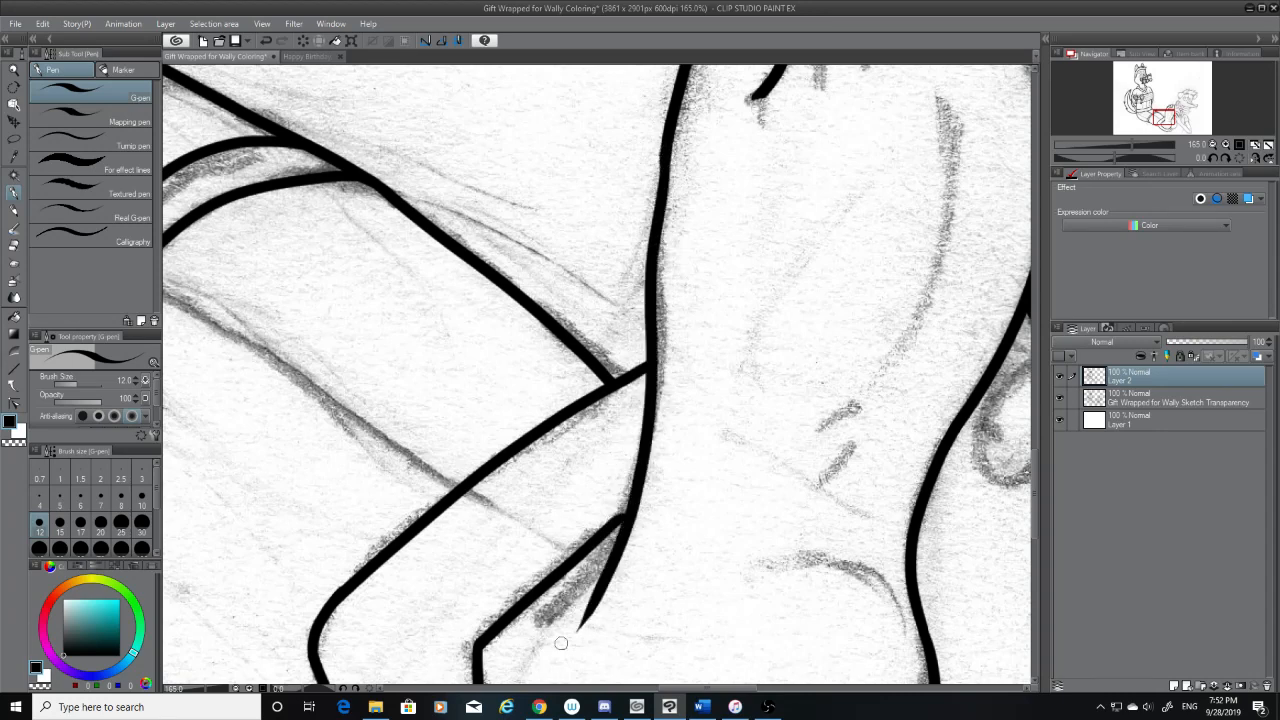
{"action": "key", "text": "ctrl+z"}
{"action": "left_click_drag", "start_coordinate": [664, 164], "coordinate": [574, 638]}
{"action": "key", "text": "ctrl+z"}
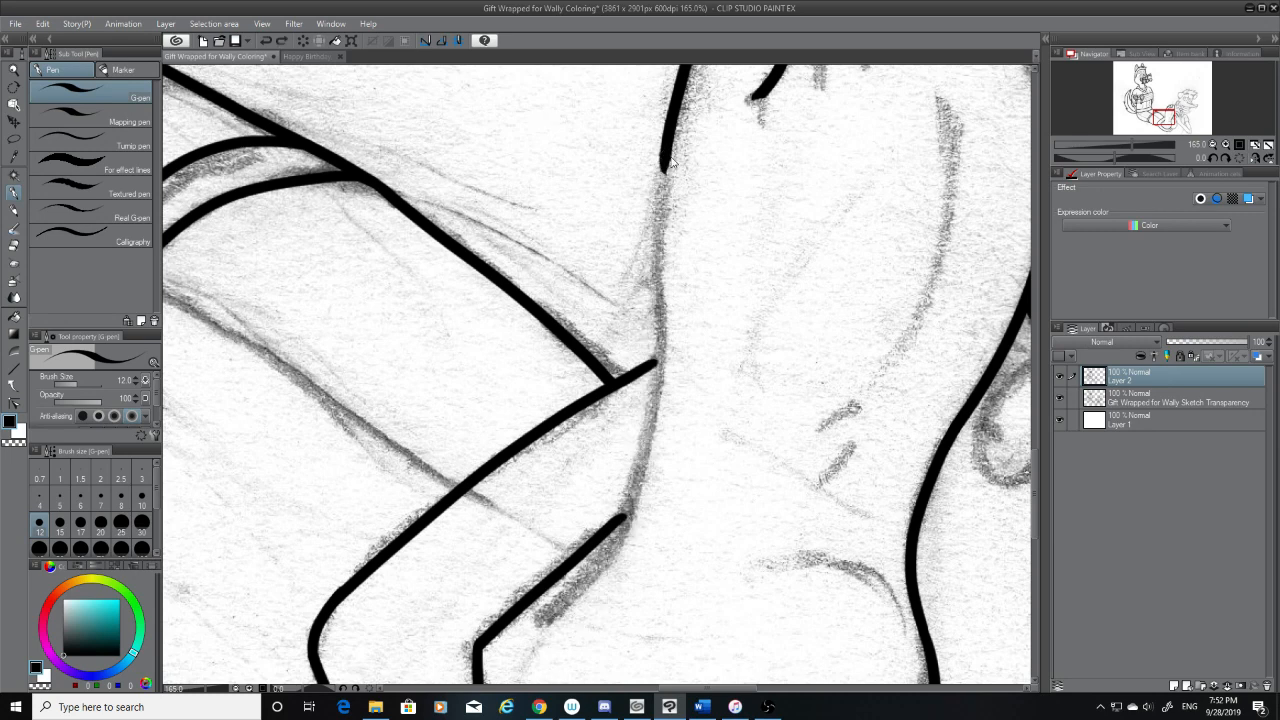
{"action": "mouse_move", "coordinate": [662, 148]}
{"action": "left_mouse_down"}
{"action": "mouse_move", "coordinate": [641, 245]}
{"action": "mouse_move", "coordinate": [620, 516]}
{"action": "left_mouse_up"}
{"action": "key", "text": "ctrl+z"}
{"action": "mouse_move", "coordinate": [662, 150]}
{"action": "left_mouse_down"}
{"action": "mouse_move", "coordinate": [636, 378]}
{"action": "mouse_move", "coordinate": [575, 636]}
{"action": "left_mouse_up"}
{"action": "key", "text": "ctrl+z"}
{"action": "left_click_drag", "start_coordinate": [664, 150], "coordinate": [592, 638]}
{"action": "key", "text": "ctrl+z"}
Extend the foot's outer edge in one smooth stroke from below the little toe down past the two inked leg lines
{"action": "scroll", "coordinate": [1032, 490], "scroll_direction": "up", "scroll_amount": 1}
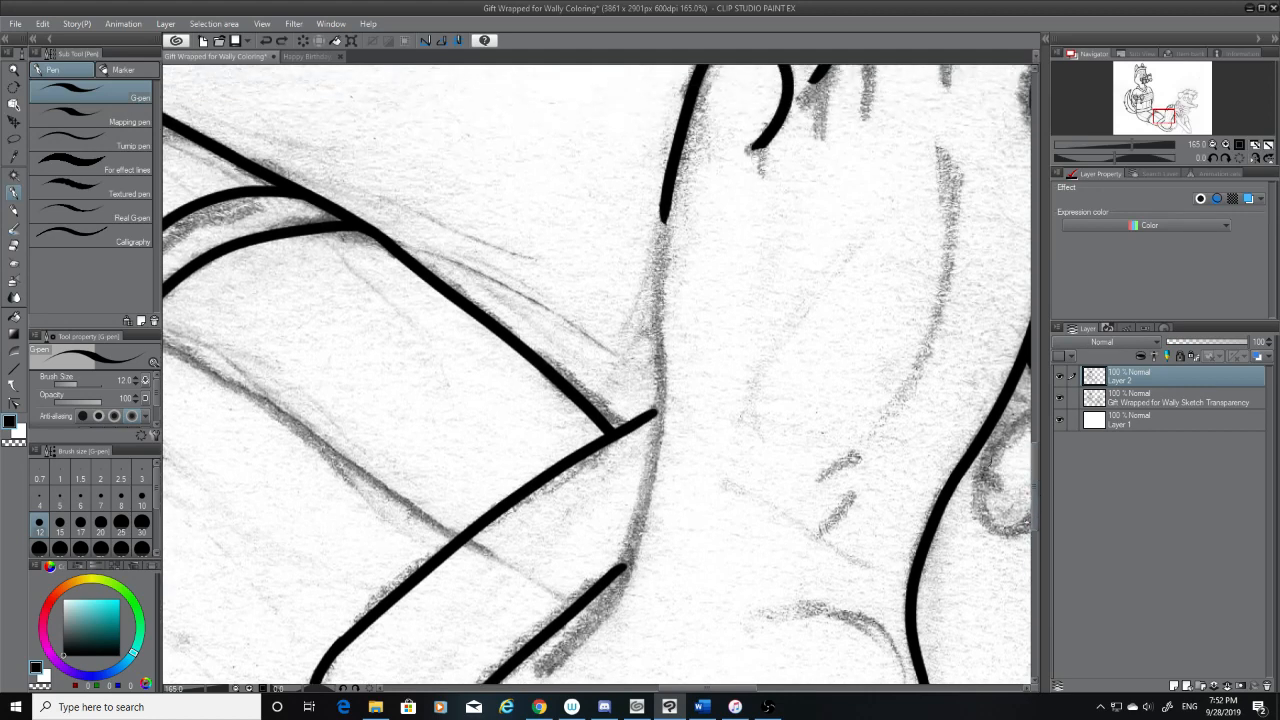
{"action": "left_click_drag", "start_coordinate": [664, 206], "coordinate": [640, 472]}
{"action": "key", "text": "ctrl+z"}
{"action": "left_click_drag", "start_coordinate": [664, 212], "coordinate": [602, 640]}
{"action": "key", "text": "ctrl+z"}
{"action": "mouse_move", "coordinate": [664, 200]}
{"action": "left_mouse_down"}
{"action": "mouse_move", "coordinate": [651, 537]}
{"action": "mouse_move", "coordinate": [604, 648]}
{"action": "left_mouse_up"}
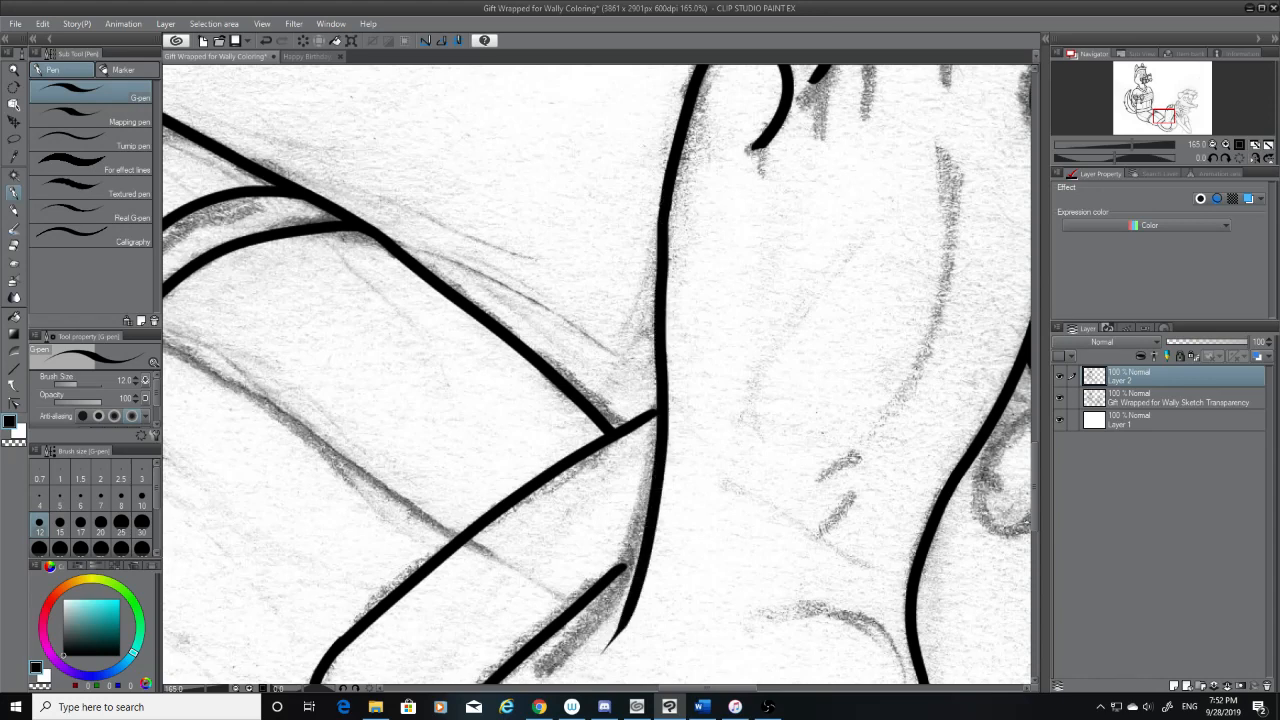
{"action": "key", "text": "ctrl+z"}
{"action": "mouse_move", "coordinate": [664, 200]}
{"action": "left_mouse_down"}
{"action": "mouse_move", "coordinate": [660, 288]}
{"action": "mouse_move", "coordinate": [562, 670]}
{"action": "left_mouse_up"}
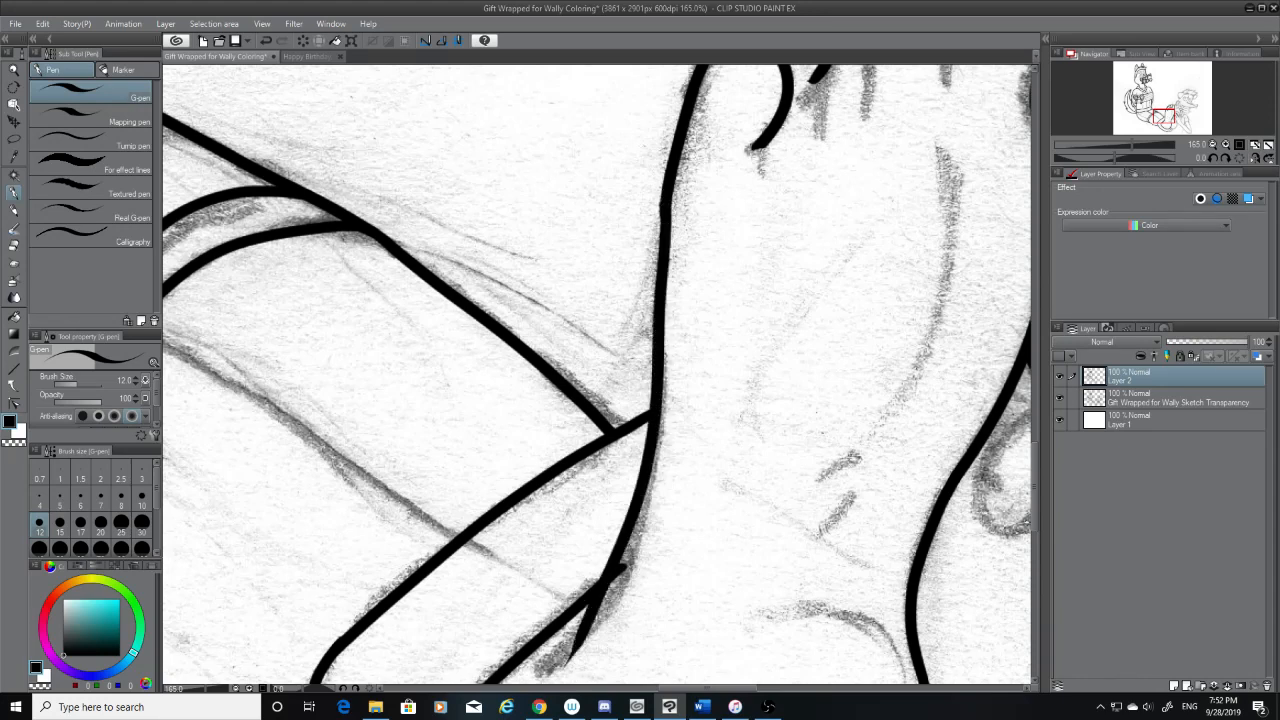
{"action": "key", "text": "ctrl+z"}
{"action": "left_click_drag", "start_coordinate": [664, 202], "coordinate": [562, 676]}
{"action": "key", "text": "ctrl+z"}
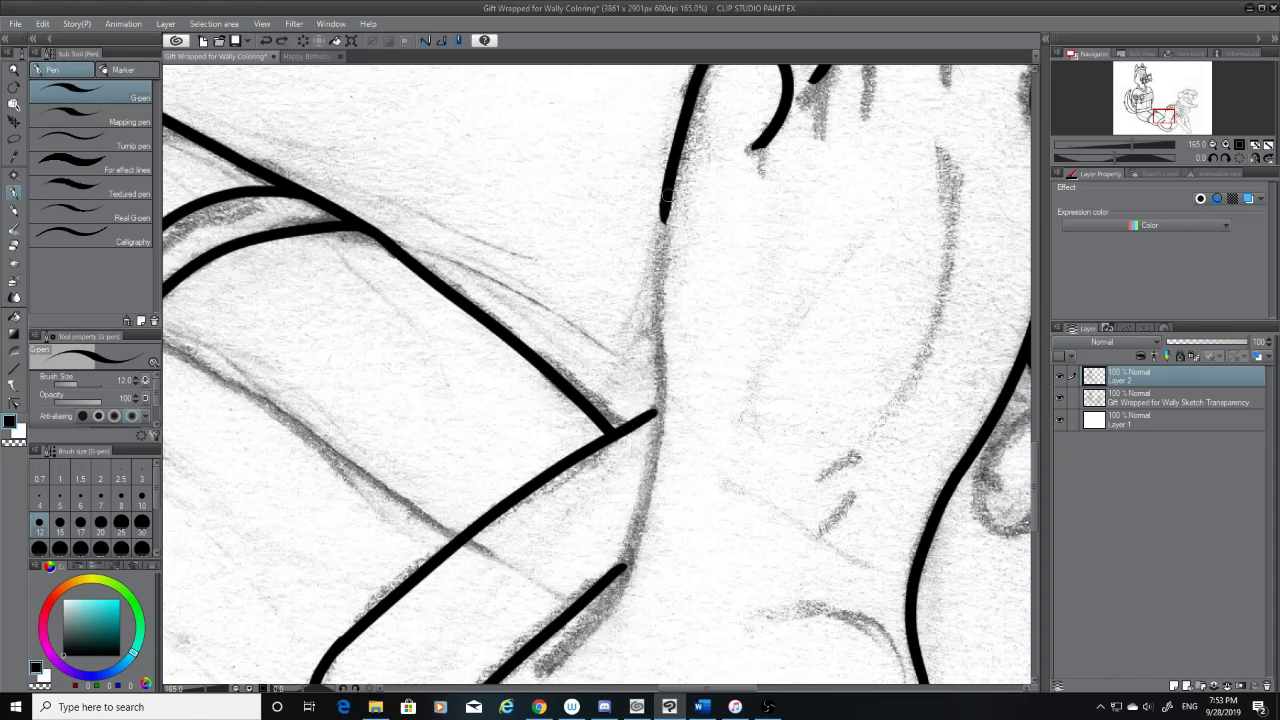
{"action": "mouse_move", "coordinate": [666, 196]}
{"action": "left_mouse_down"}
{"action": "mouse_move", "coordinate": [656, 380]}
{"action": "mouse_move", "coordinate": [578, 672]}
{"action": "left_mouse_up"}
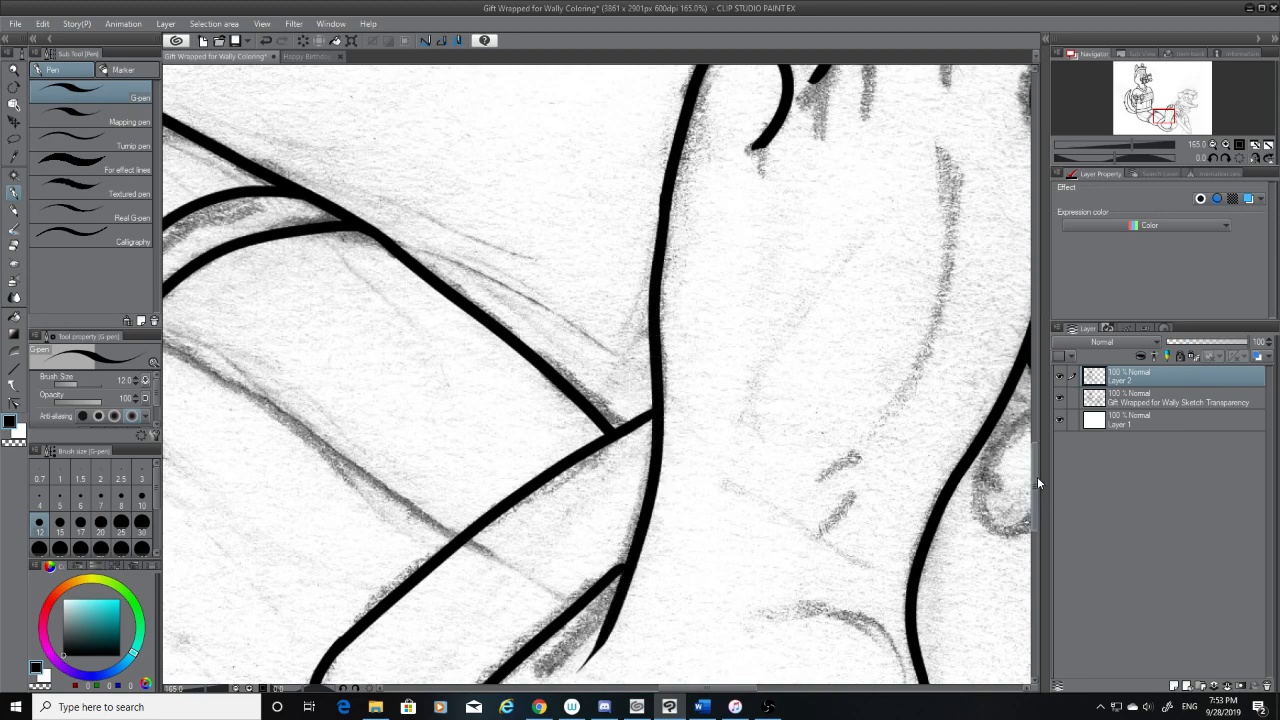
Erase the tapered tip of the foot's outer edge that overshoots the end of the lower leg line
{"action": "left_click_drag", "start_coordinate": [1037, 483], "coordinate": [1033, 504]}
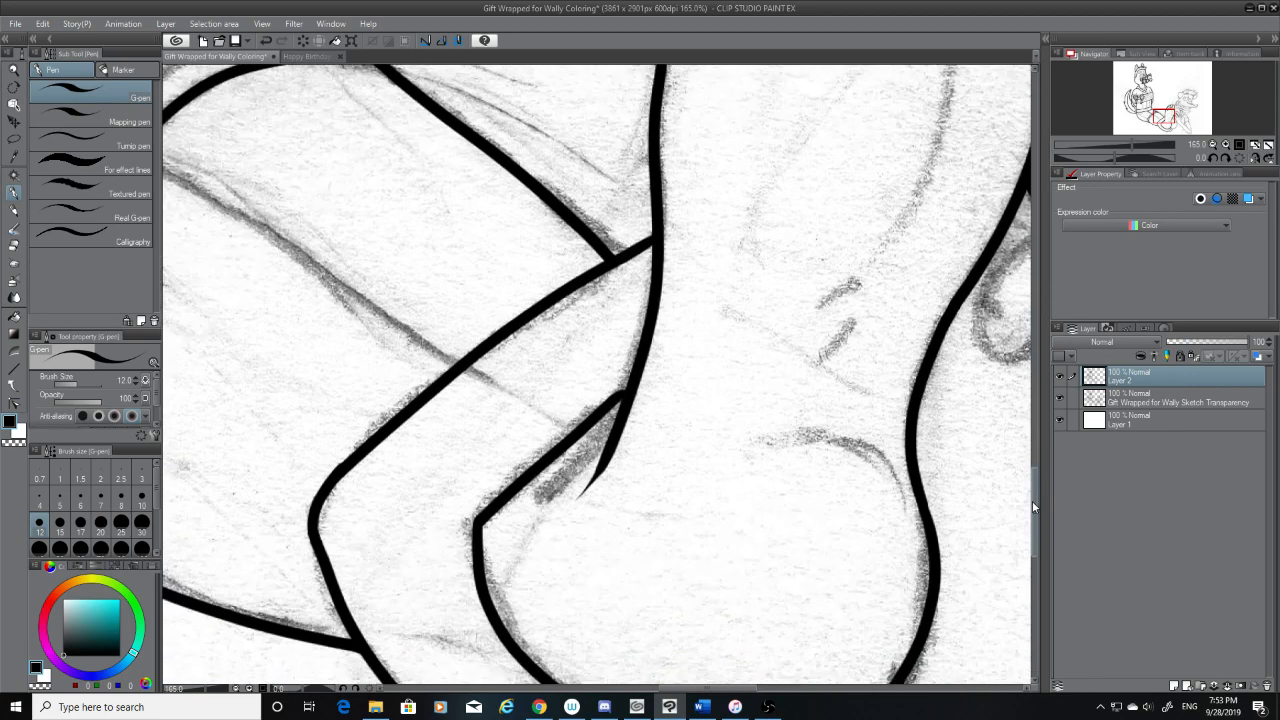
{"action": "left_click", "coordinate": [14, 245]}
{"action": "left_click_drag", "start_coordinate": [585, 485], "coordinate": [659, 382]}
{"action": "left_click_drag", "start_coordinate": [616, 431], "coordinate": [667, 372]}
{"action": "mouse_move", "coordinate": [621, 423]}
{"action": "left_mouse_down"}
{"action": "mouse_move", "coordinate": [660, 377]}
{"action": "mouse_move", "coordinate": [652, 384]}
{"action": "left_mouse_up"}
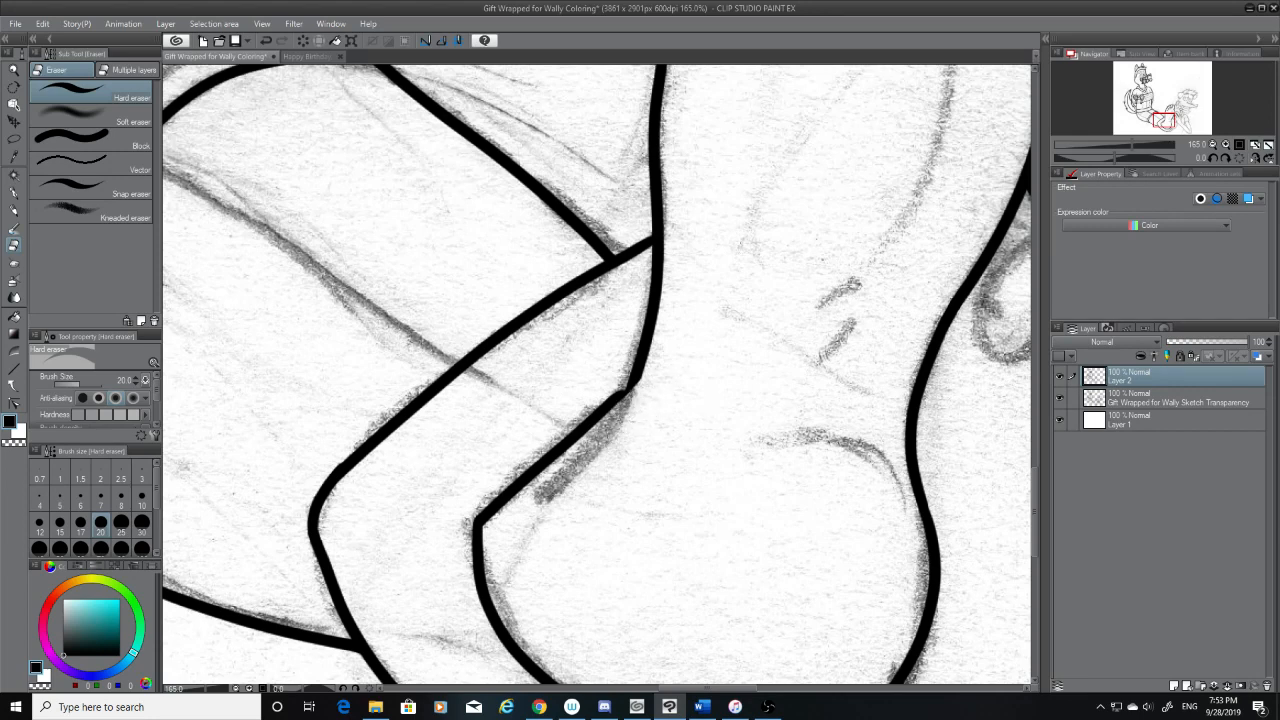
Ink a curved continuation of the foot's outer edge along the dark sketched shading beneath the lower leg line
{"action": "left_click", "coordinate": [14, 192]}
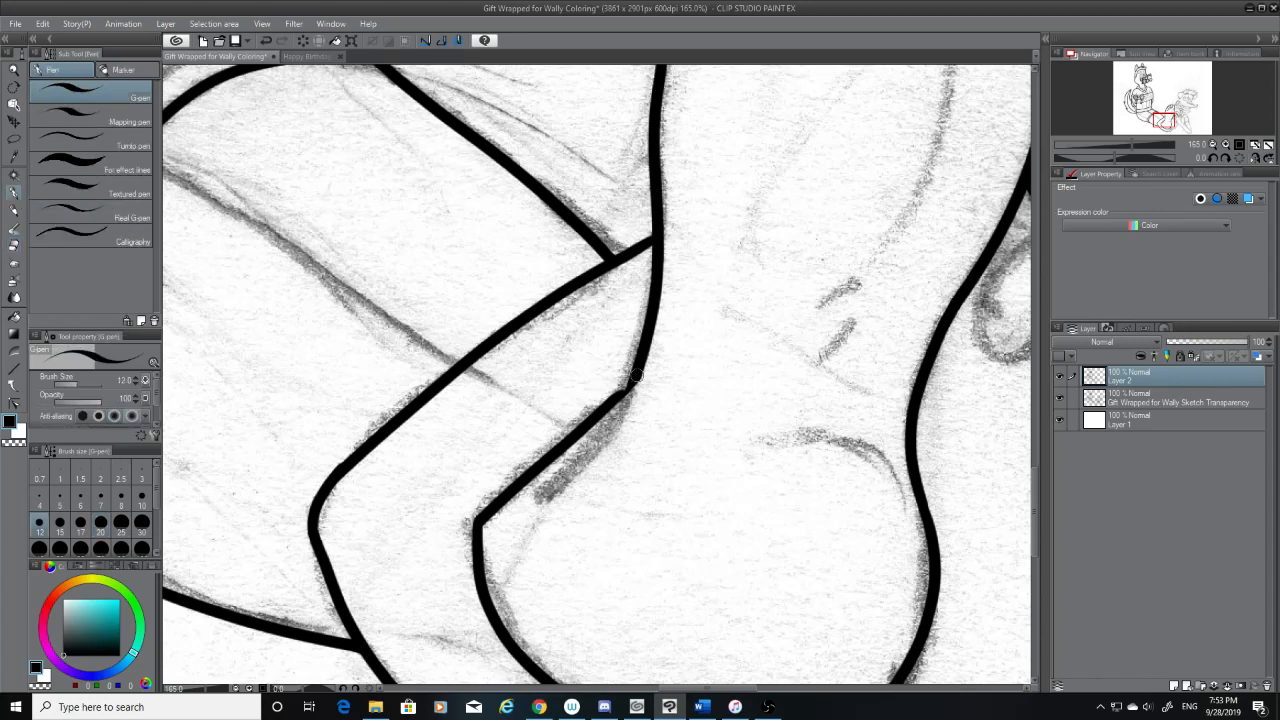
{"action": "left_click_drag", "start_coordinate": [636, 377], "coordinate": [553, 481]}
{"action": "key", "text": "ctrl+z"}
{"action": "left_click_drag", "start_coordinate": [636, 378], "coordinate": [549, 483]}
{"action": "key", "text": "ctrl+z"}
{"action": "key", "text": "ctrl+z"}
{"action": "key", "text": "ctrl+z"}
{"action": "left_click_drag", "start_coordinate": [620, 405], "coordinate": [536, 494]}
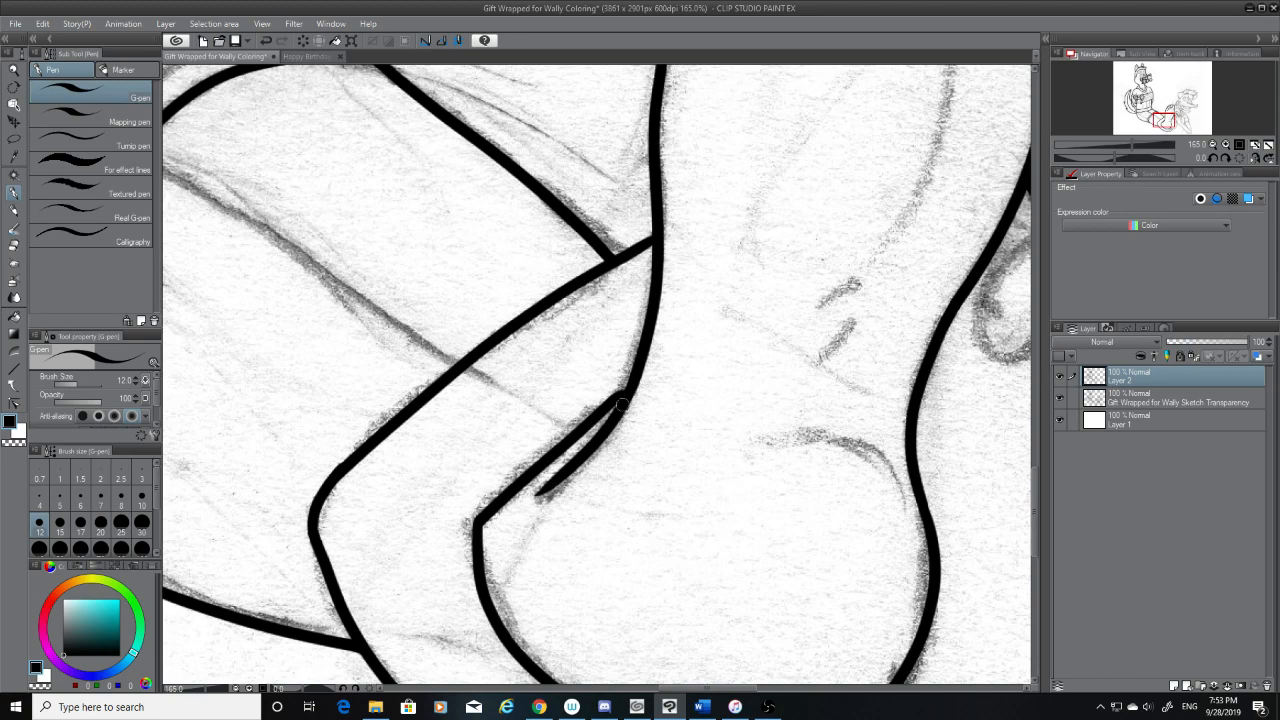
Rework the join of the foot's outer edge and lower leg line, checking the line art with the sketch layer hidden
{"action": "left_click", "coordinate": [1060, 400]}
{"action": "left_click", "coordinate": [1060, 402]}
{"action": "key", "text": "ctrl+z"}
{"action": "mouse_move", "coordinate": [633, 383]}
{"action": "left_mouse_down"}
{"action": "mouse_move", "coordinate": [603, 406]}
{"action": "mouse_move", "coordinate": [627, 390]}
{"action": "left_mouse_up"}
{"action": "key", "text": "ctrl+z"}
{"action": "key", "text": "ctrl+z"}
{"action": "key", "text": "ctrl+z"}
{"action": "key", "text": "ctrl+z"}
{"action": "left_click", "coordinate": [1062, 399]}
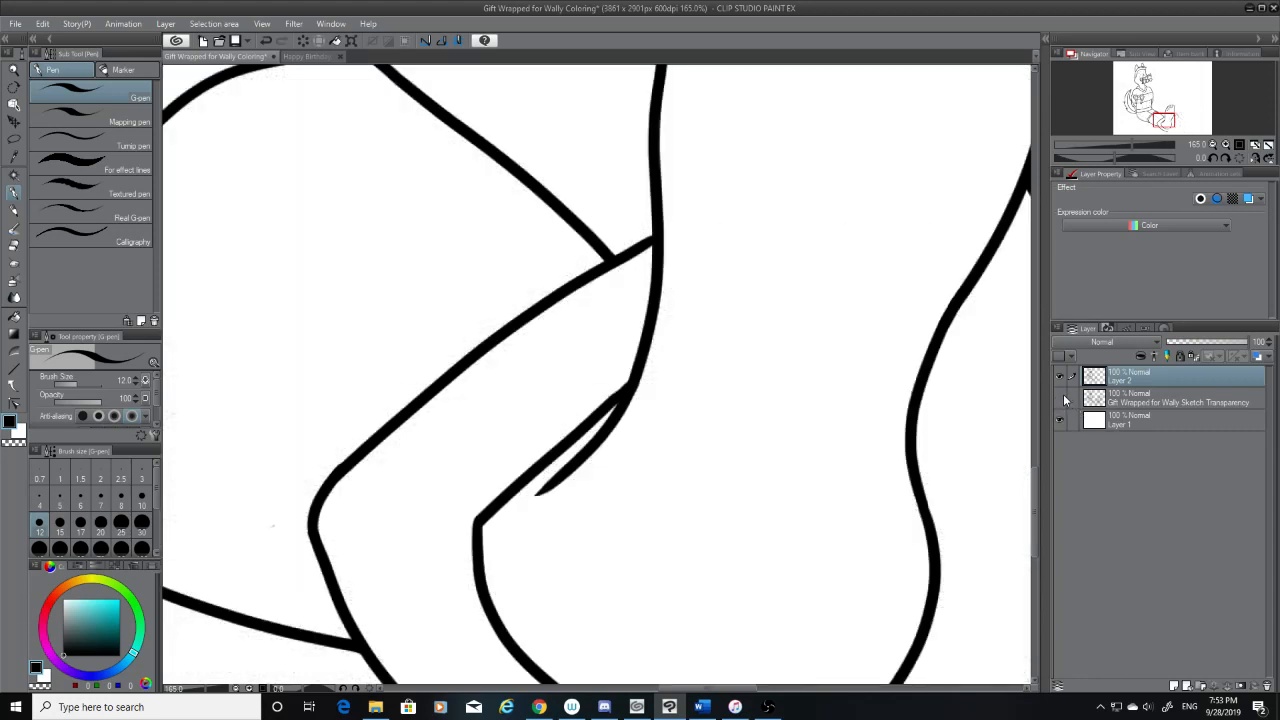
{"action": "left_click", "coordinate": [1060, 397]}
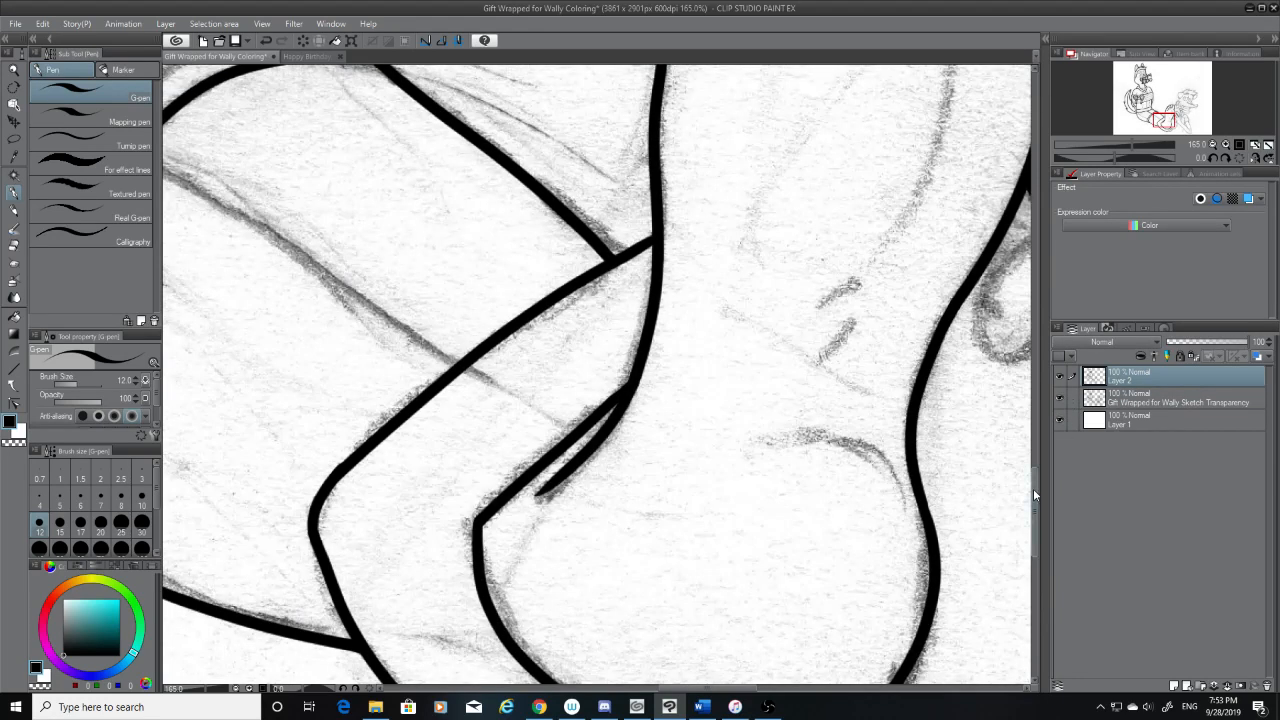
Erase the lower end of the fourth toe's inked curve on the first foot with the hard eraser
{"action": "left_click_drag", "start_coordinate": [1033, 488], "coordinate": [1049, 413]}
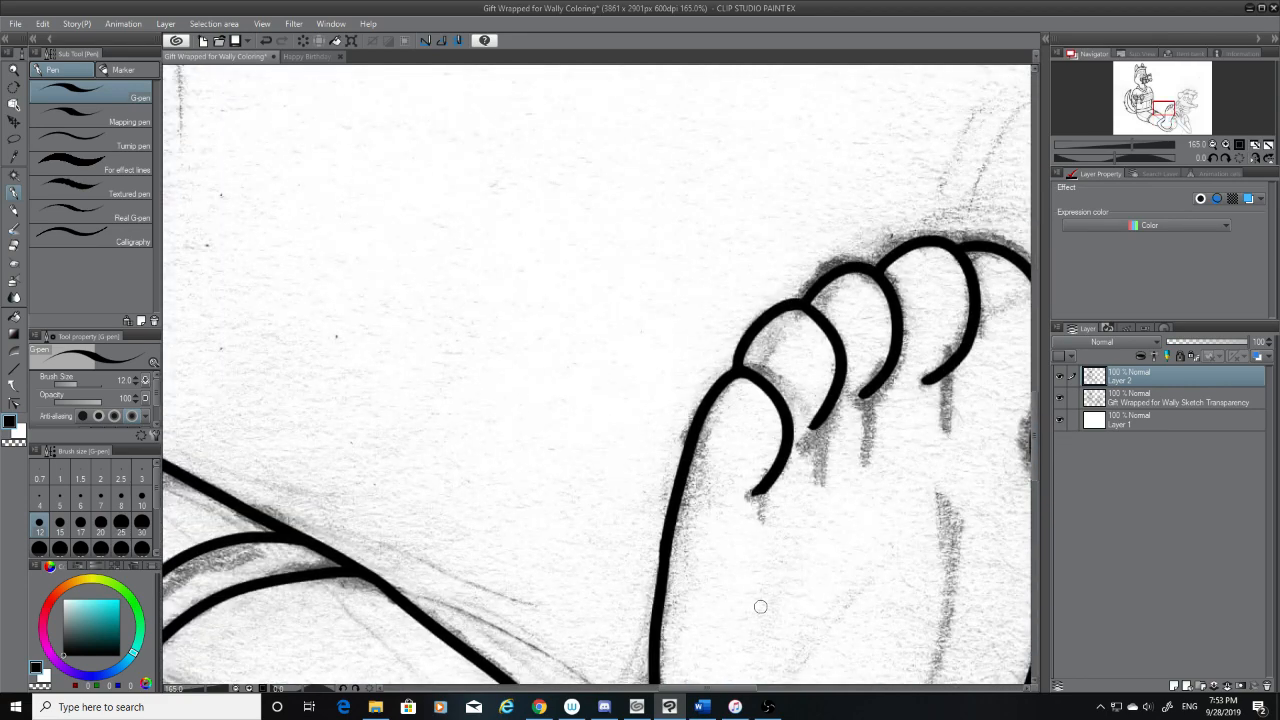
{"action": "left_click", "coordinate": [14, 246]}
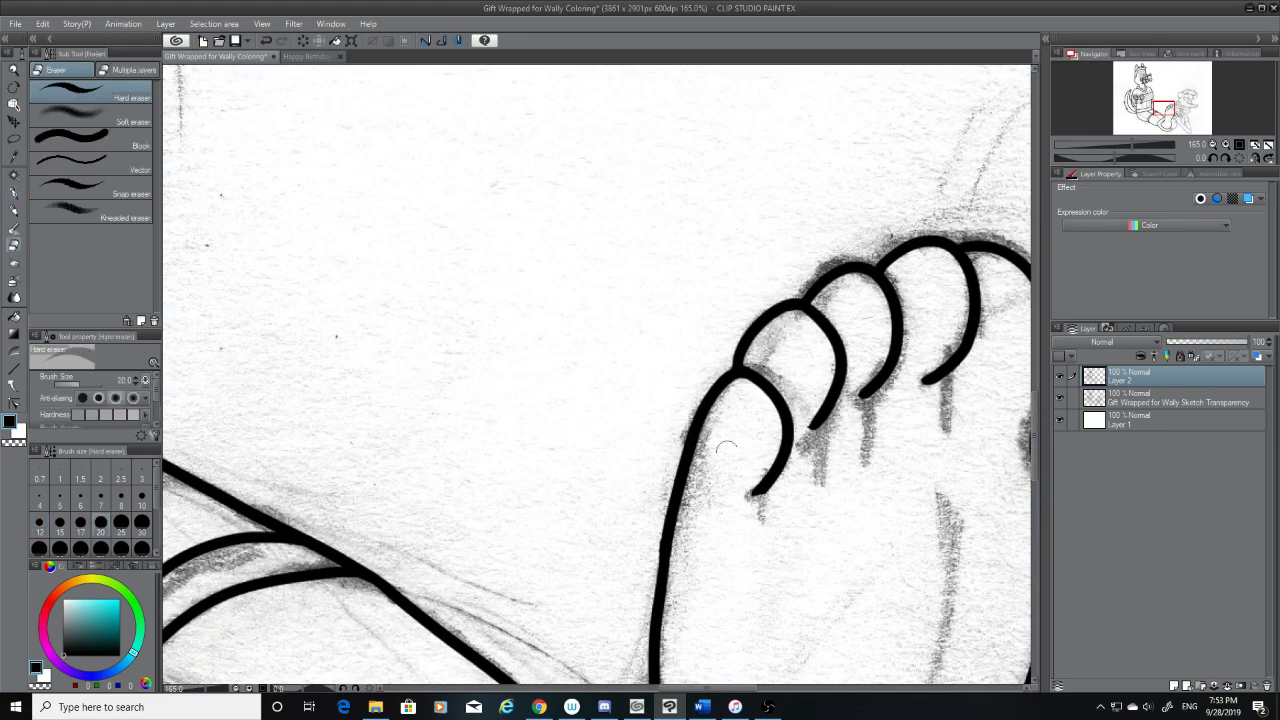
{"action": "mouse_move", "coordinate": [811, 421]}
{"action": "left_mouse_down"}
{"action": "mouse_move", "coordinate": [814, 441]}
{"action": "mouse_move", "coordinate": [815, 394]}
{"action": "left_mouse_up"}
Redraw the lower end of the fourth toe's curve with the G-pen so it continues smoothly down along the sketch
{"action": "left_click", "coordinate": [14, 191]}
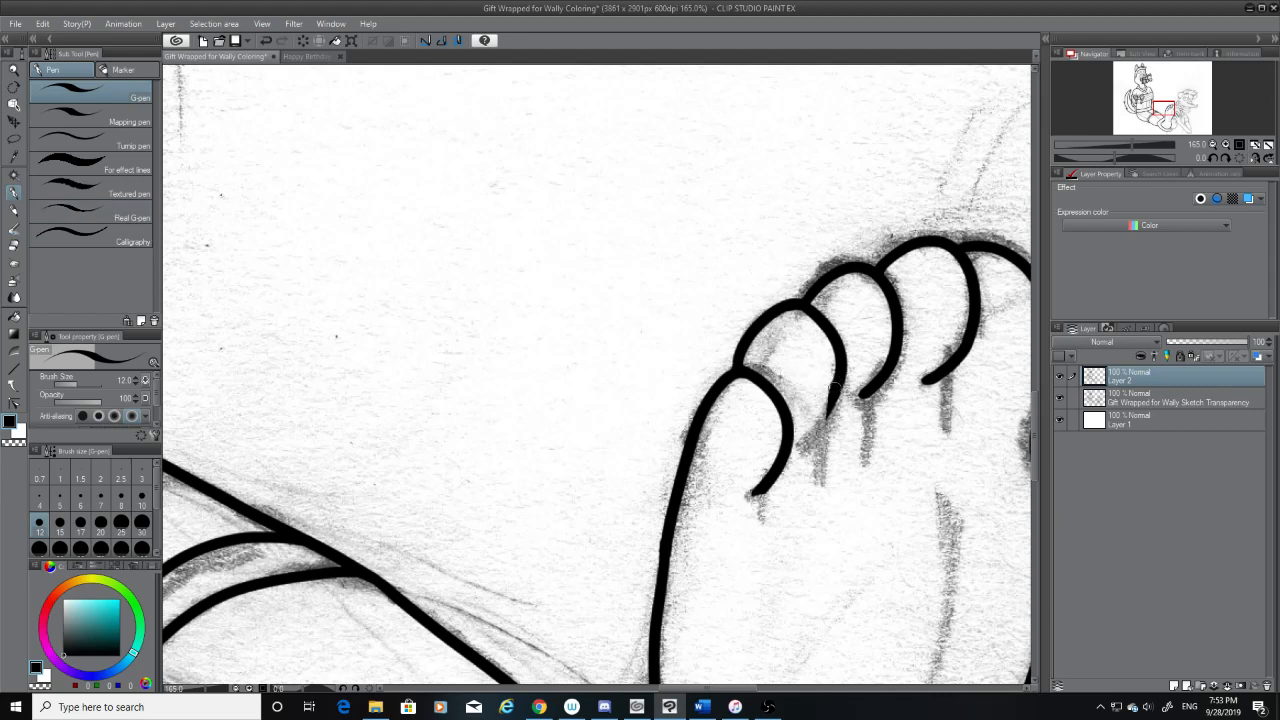
{"action": "key", "text": "ctrl+z"}
{"action": "left_click_drag", "start_coordinate": [834, 388], "coordinate": [808, 437]}
{"action": "key", "text": "ctrl+z"}
{"action": "left_click_drag", "start_coordinate": [836, 390], "coordinate": [802, 447]}
{"action": "key", "text": "ctrl+z"}
{"action": "key", "text": "ctrl+z"}
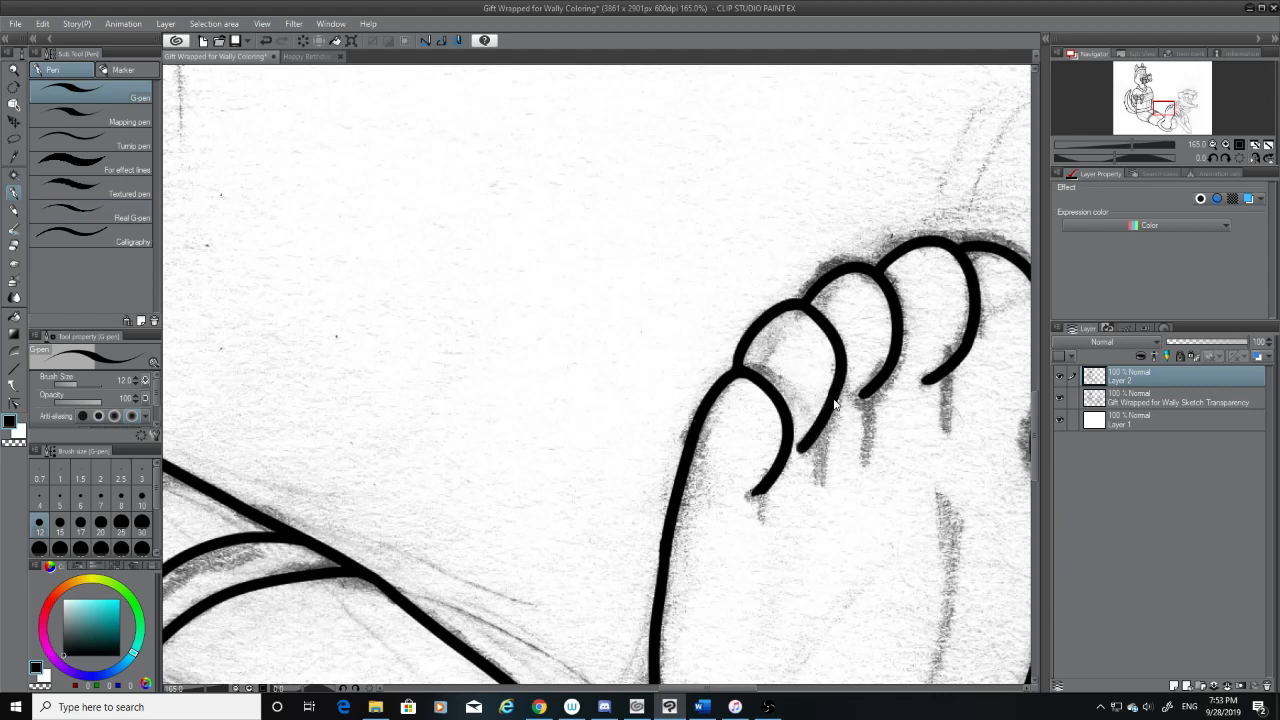
{"action": "key", "text": "ctrl+z"}
{"action": "left_click_drag", "start_coordinate": [838, 387], "coordinate": [794, 450]}
{"action": "key", "text": "ctrl+z"}
{"action": "key", "text": "ctrl+z"}
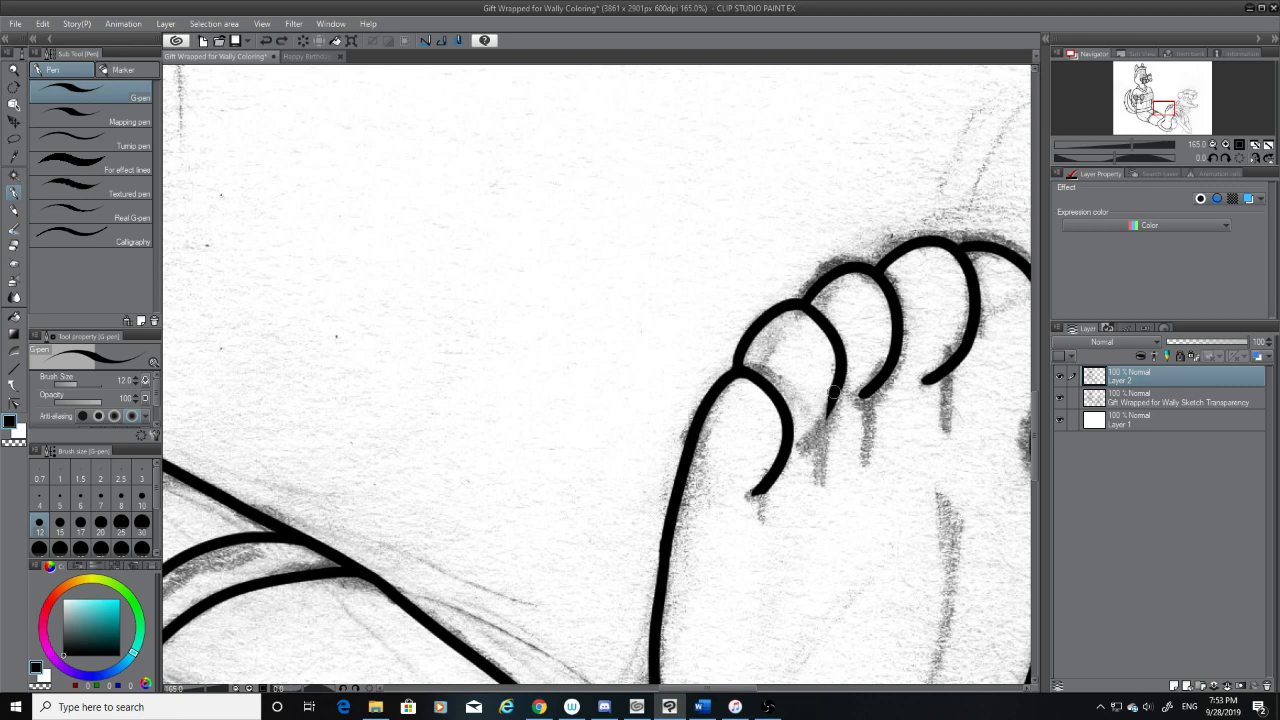
{"action": "left_click_drag", "start_coordinate": [833, 392], "coordinate": [806, 437]}
Ink the second foot's first toe in one arched stroke from the first foot's big toe down along the sketched outline
{"action": "left_click_drag", "start_coordinate": [737, 688], "coordinate": [774, 690]}
{"action": "left_click_drag", "start_coordinate": [707, 264], "coordinate": [760, 458]}
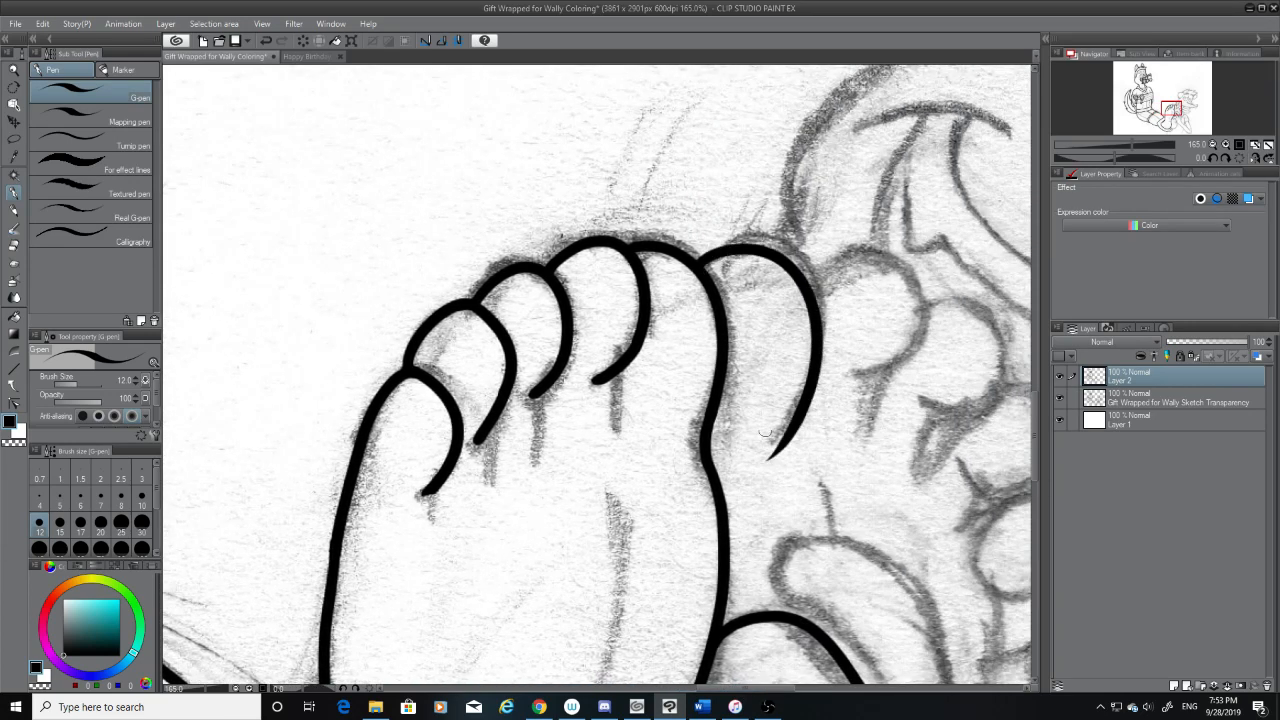
{"action": "key", "text": "ctrl+z"}
{"action": "left_click_drag", "start_coordinate": [703, 266], "coordinate": [754, 461]}
{"action": "key", "text": "ctrl+z"}
{"action": "mouse_move", "coordinate": [704, 264]}
{"action": "left_mouse_down"}
{"action": "mouse_move", "coordinate": [760, 460]}
{"action": "mouse_move", "coordinate": [704, 262]}
{"action": "mouse_move", "coordinate": [792, 408]}
{"action": "left_mouse_up"}
{"action": "key", "text": "ctrl+z"}
{"action": "key", "text": "ctrl+z"}
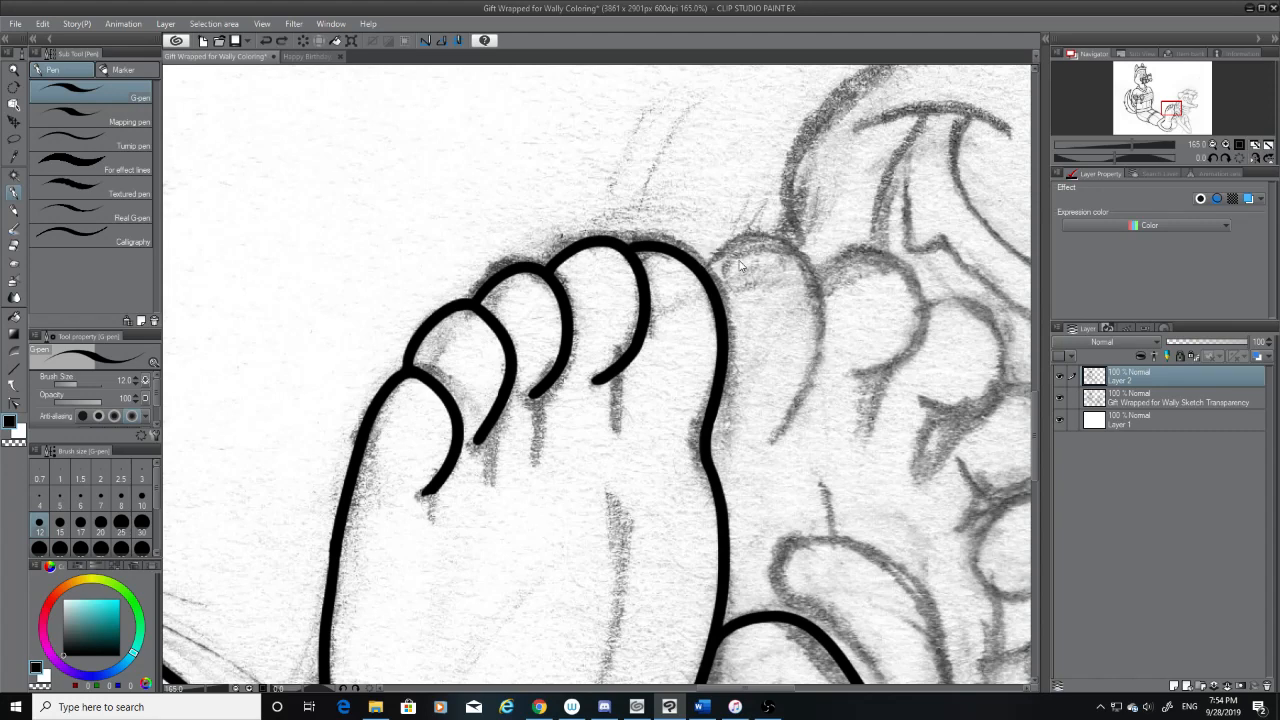
{"action": "mouse_move", "coordinate": [700, 262]}
{"action": "left_mouse_down"}
{"action": "mouse_move", "coordinate": [735, 243]}
{"action": "mouse_move", "coordinate": [748, 470]}
{"action": "left_mouse_up"}
{"action": "key", "text": "ctrl+z"}
{"action": "left_click_drag", "start_coordinate": [706, 262], "coordinate": [792, 422]}
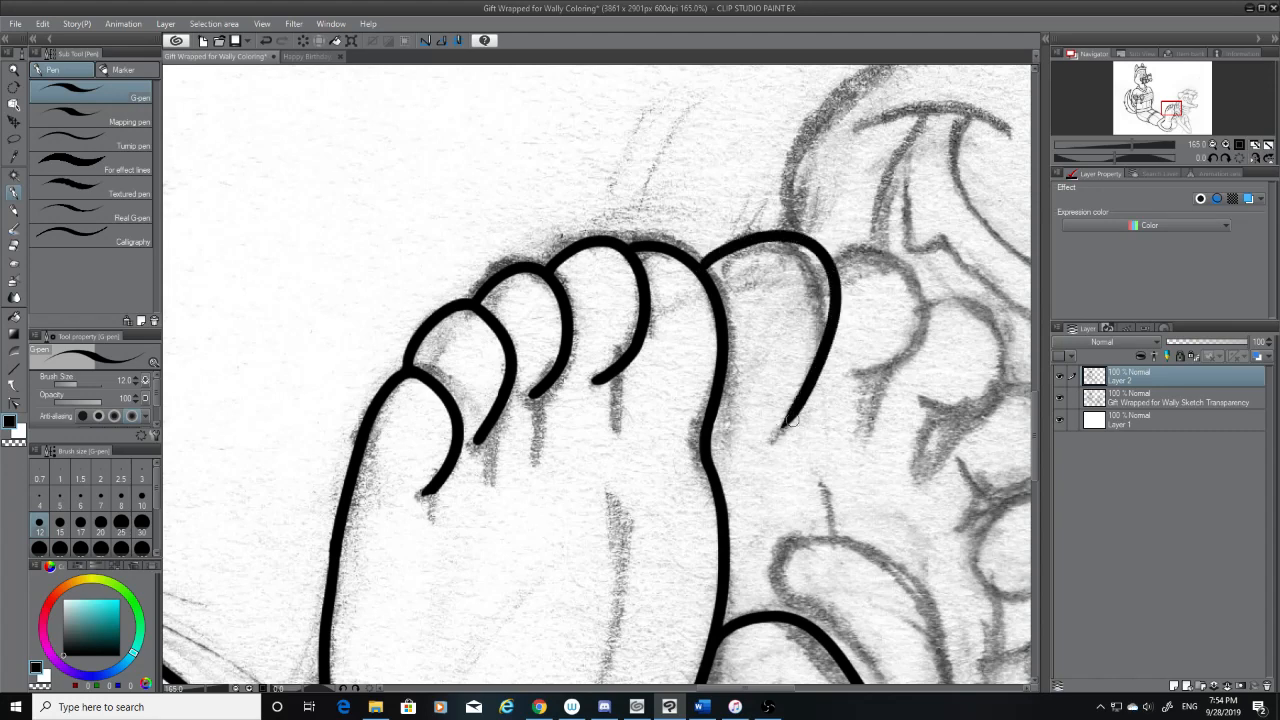
{"action": "key", "text": "ctrl+z"}
{"action": "left_click_drag", "start_coordinate": [705, 266], "coordinate": [748, 480]}
{"action": "key", "text": "ctrl+z"}
{"action": "mouse_move", "coordinate": [705, 262]}
{"action": "left_mouse_down"}
{"action": "mouse_move", "coordinate": [818, 366]}
{"action": "mouse_move", "coordinate": [765, 482]}
{"action": "left_mouse_up"}
{"action": "key", "text": "ctrl+z"}
{"action": "left_click_drag", "start_coordinate": [700, 264], "coordinate": [790, 420]}
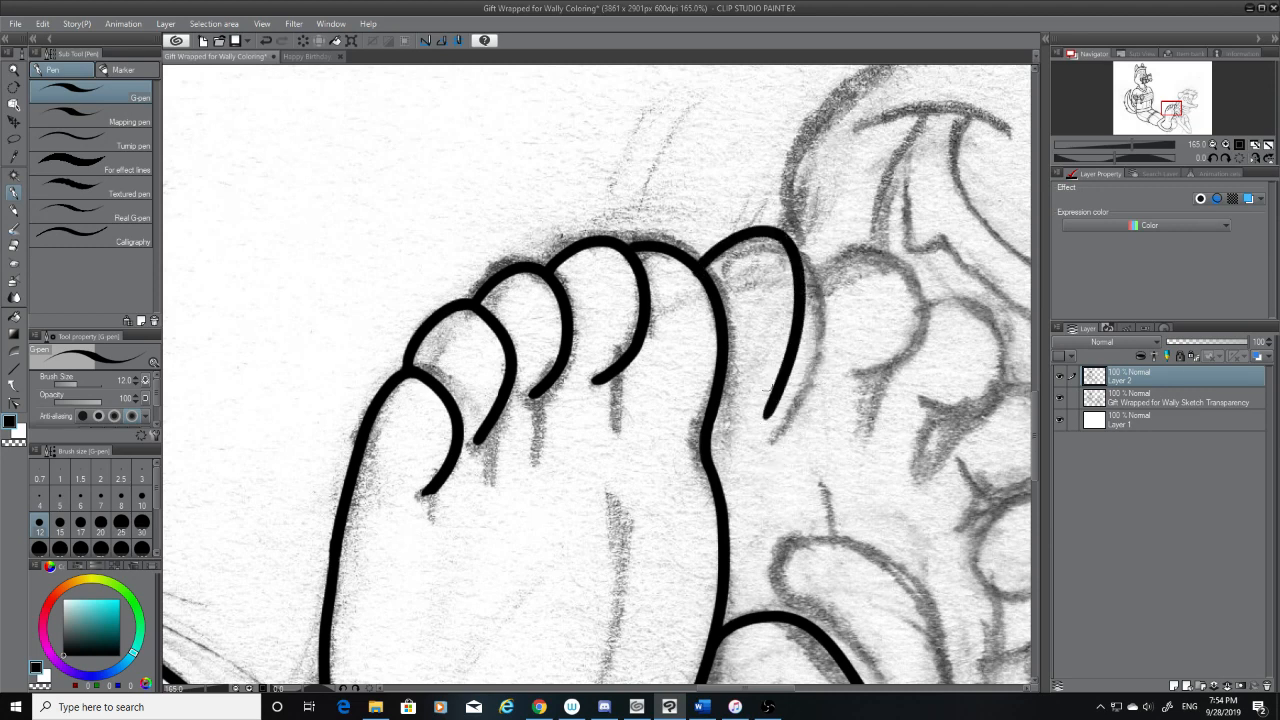
{"action": "key", "text": "ctrl+z"}
{"action": "left_click_drag", "start_coordinate": [705, 264], "coordinate": [785, 485]}
{"action": "key", "text": "ctrl+z"}
{"action": "mouse_move", "coordinate": [705, 265]}
{"action": "left_mouse_down"}
{"action": "mouse_move", "coordinate": [736, 247]}
{"action": "mouse_move", "coordinate": [758, 490]}
{"action": "left_mouse_up"}
{"action": "key", "text": "ctrl+z"}
{"action": "left_click_drag", "start_coordinate": [705, 264], "coordinate": [766, 466]}
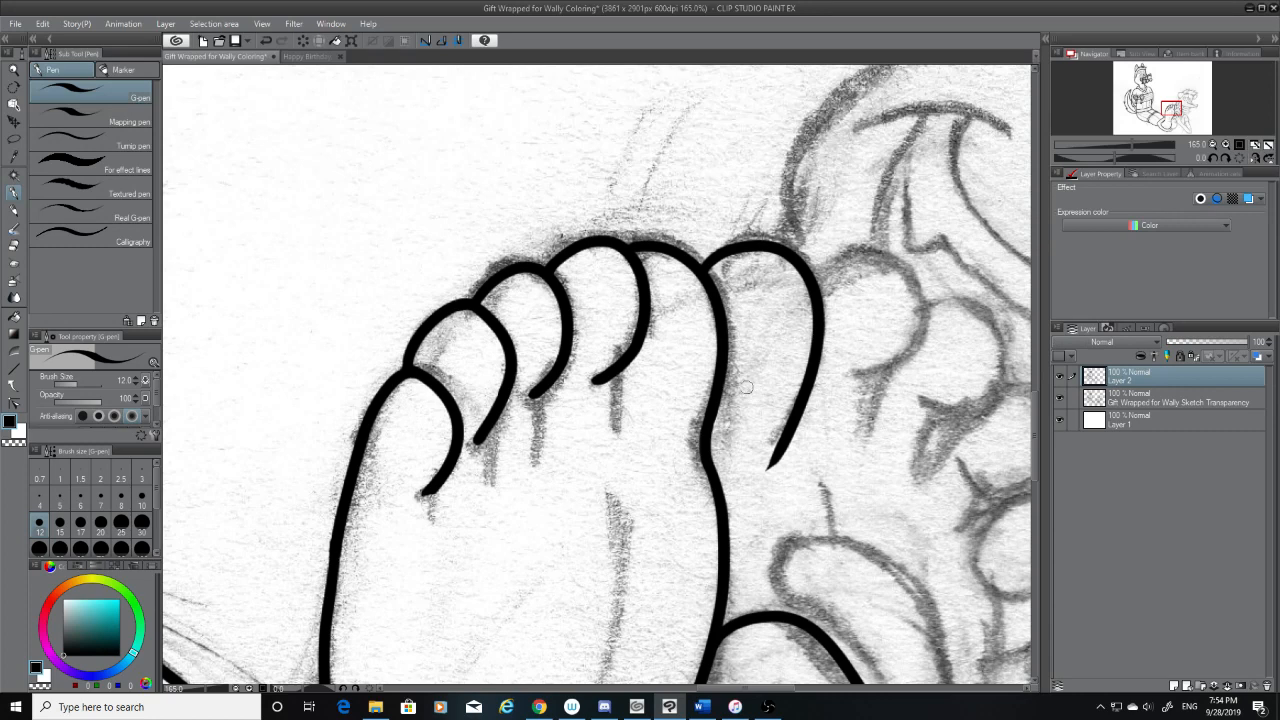
Erase the overshooting tip at the lower end of the second foot's first toe line
{"action": "left_click", "coordinate": [15, 246]}
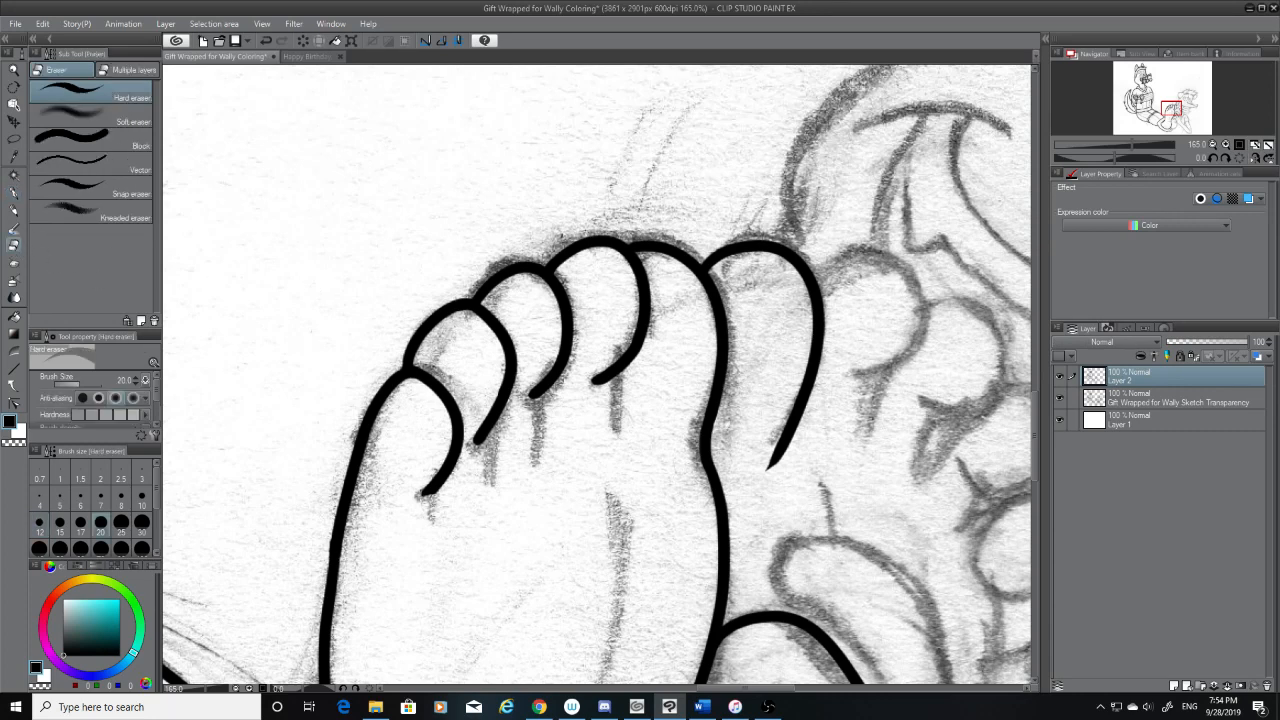
{"action": "left_click_drag", "start_coordinate": [766, 471], "coordinate": [815, 429]}
{"action": "key", "text": "p"}
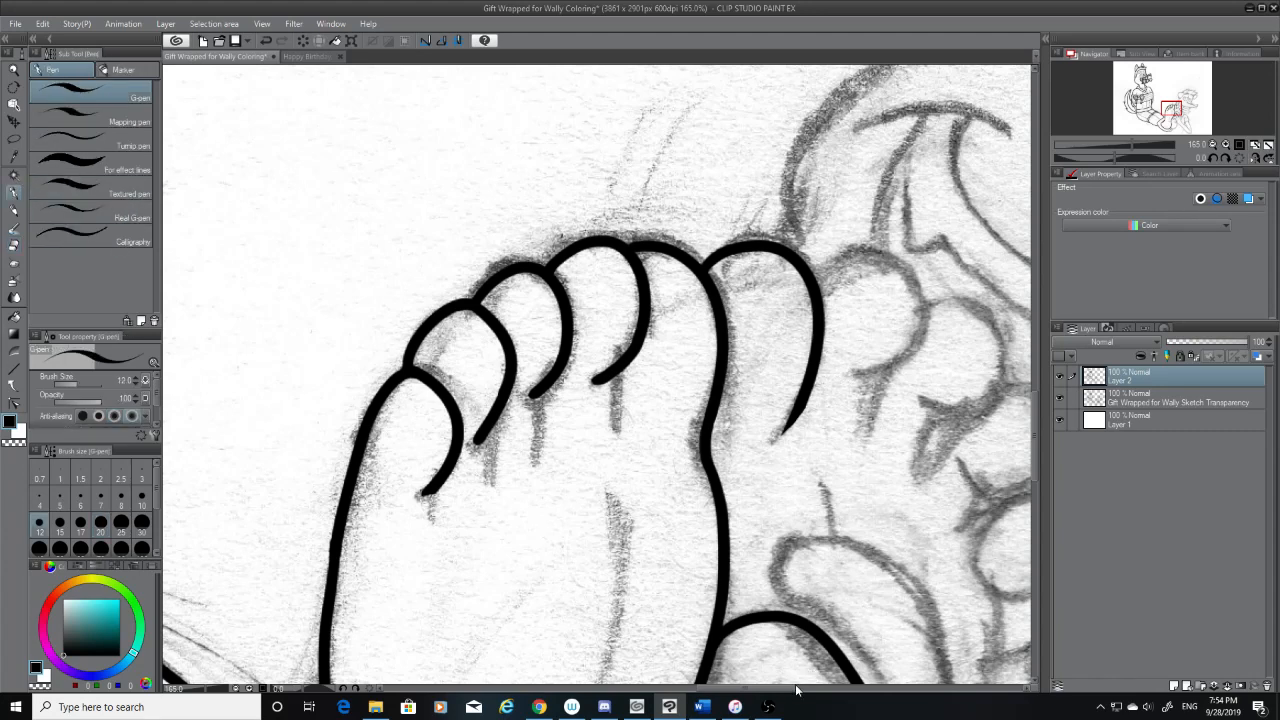
Ink the second foot's second toe as a rounded arch starting from the side of its first toe
{"action": "left_click_drag", "start_coordinate": [794, 688], "coordinate": [825, 688]}
{"action": "mouse_move", "coordinate": [532, 272]}
{"action": "left_mouse_down"}
{"action": "mouse_move", "coordinate": [610, 372]}
{"action": "mouse_move", "coordinate": [640, 320]}
{"action": "mouse_move", "coordinate": [605, 392]}
{"action": "left_mouse_up"}
{"action": "key", "text": "ctrl+z"}
{"action": "key", "text": "ctrl+z"}
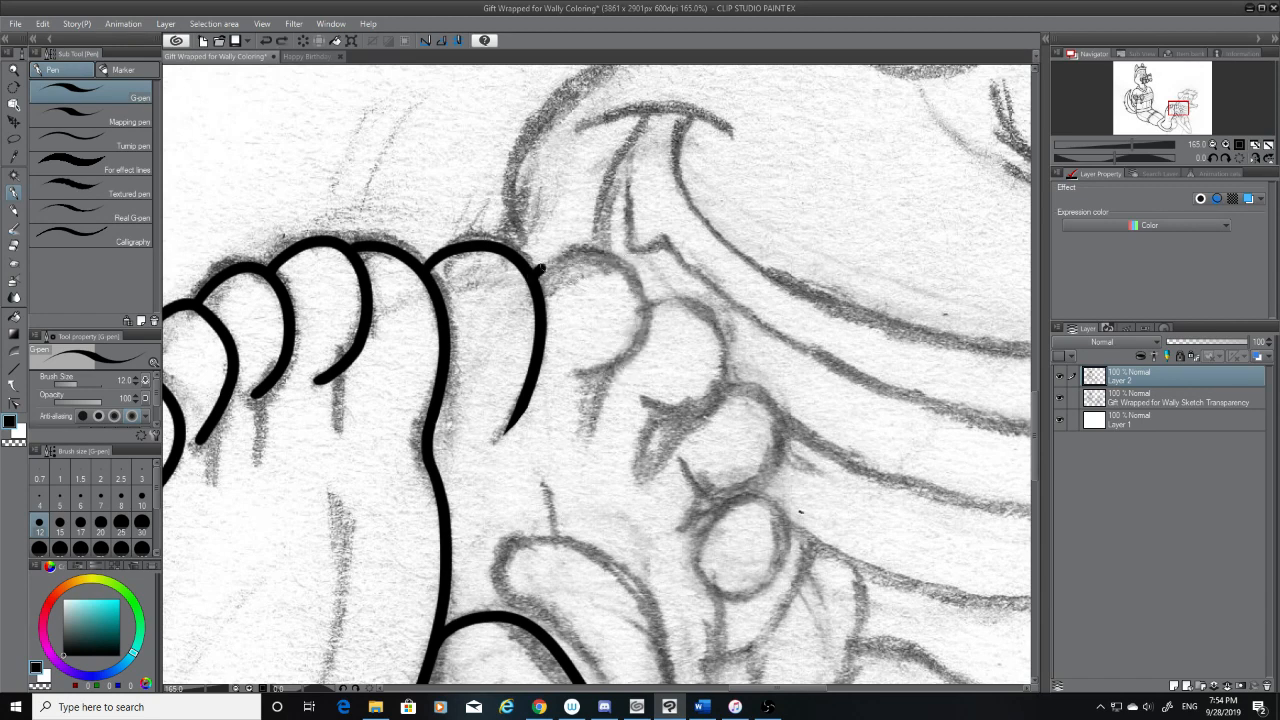
{"action": "left_click_drag", "start_coordinate": [538, 272], "coordinate": [617, 388]}
{"action": "key", "text": "ctrl+z"}
{"action": "left_click_drag", "start_coordinate": [538, 272], "coordinate": [617, 388]}
{"action": "key", "text": "ctrl+z"}
{"action": "left_click_drag", "start_coordinate": [538, 270], "coordinate": [610, 385]}
{"action": "key", "text": "ctrl+z"}
{"action": "left_click_drag", "start_coordinate": [538, 270], "coordinate": [600, 376]}
{"action": "key", "text": "ctrl+z"}
{"action": "mouse_move", "coordinate": [538, 270]}
{"action": "left_mouse_down"}
{"action": "mouse_move", "coordinate": [650, 322]}
{"action": "mouse_move", "coordinate": [605, 388]}
{"action": "left_mouse_up"}
{"action": "key", "text": "ctrl+z"}
{"action": "left_click_drag", "start_coordinate": [538, 270], "coordinate": [612, 388]}
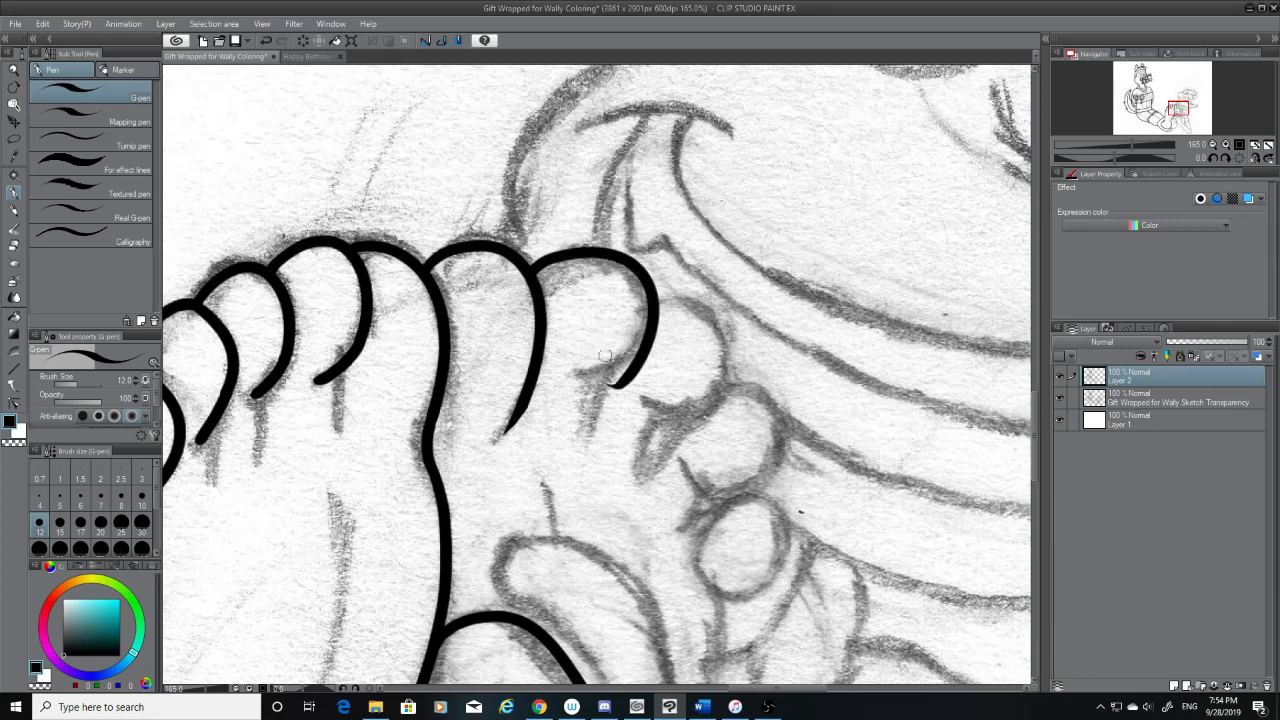
{"action": "key", "text": "ctrl+z"}
{"action": "left_click_drag", "start_coordinate": [538, 270], "coordinate": [600, 368]}
{"action": "key", "text": "ctrl+z"}
{"action": "mouse_move", "coordinate": [539, 262]}
{"action": "left_mouse_down"}
{"action": "mouse_move", "coordinate": [612, 362]}
{"action": "mouse_move", "coordinate": [600, 378]}
{"action": "left_mouse_up"}
{"action": "key", "text": "ctrl+z"}
{"action": "mouse_move", "coordinate": [538, 264]}
{"action": "left_mouse_down"}
{"action": "mouse_move", "coordinate": [598, 390]}
{"action": "mouse_move", "coordinate": [640, 366]}
{"action": "left_mouse_up"}
Trim the second toe's lower end and redraw it with the G-pen, curling inward along the sketched underside
{"action": "left_click", "coordinate": [14, 245]}
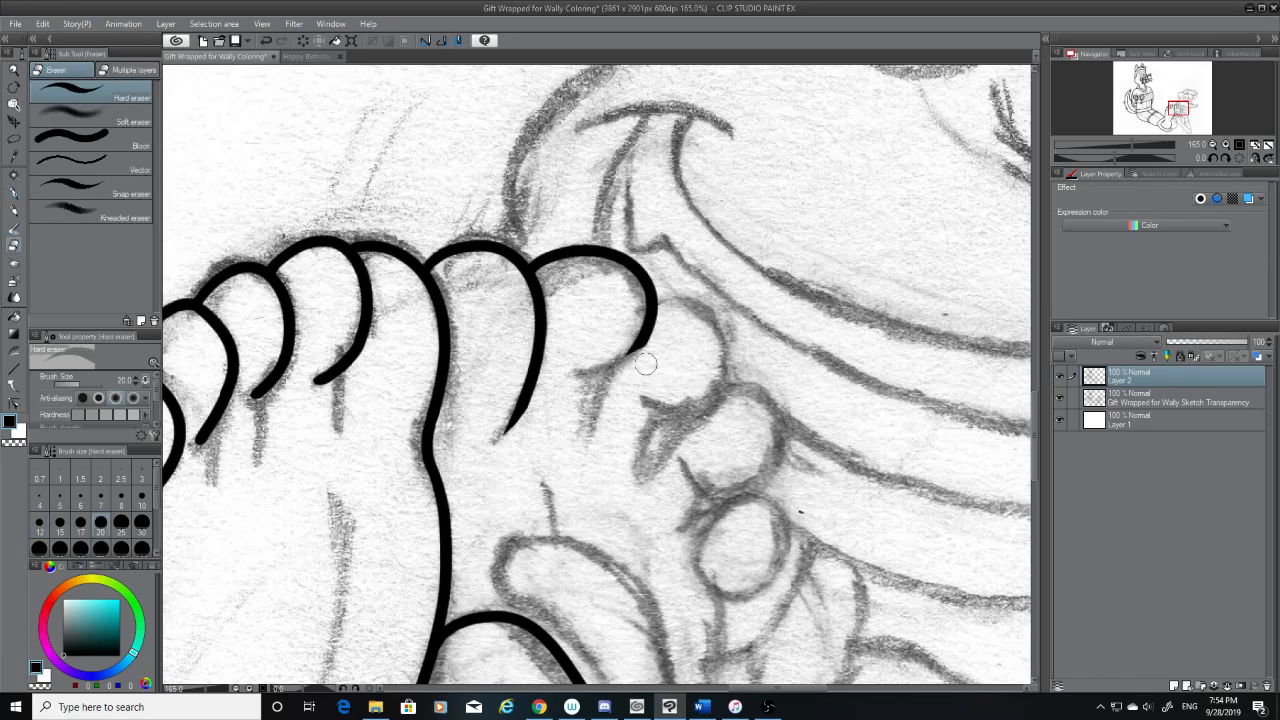
{"action": "left_click", "coordinate": [14, 192]}
{"action": "left_click_drag", "start_coordinate": [637, 338], "coordinate": [566, 378]}
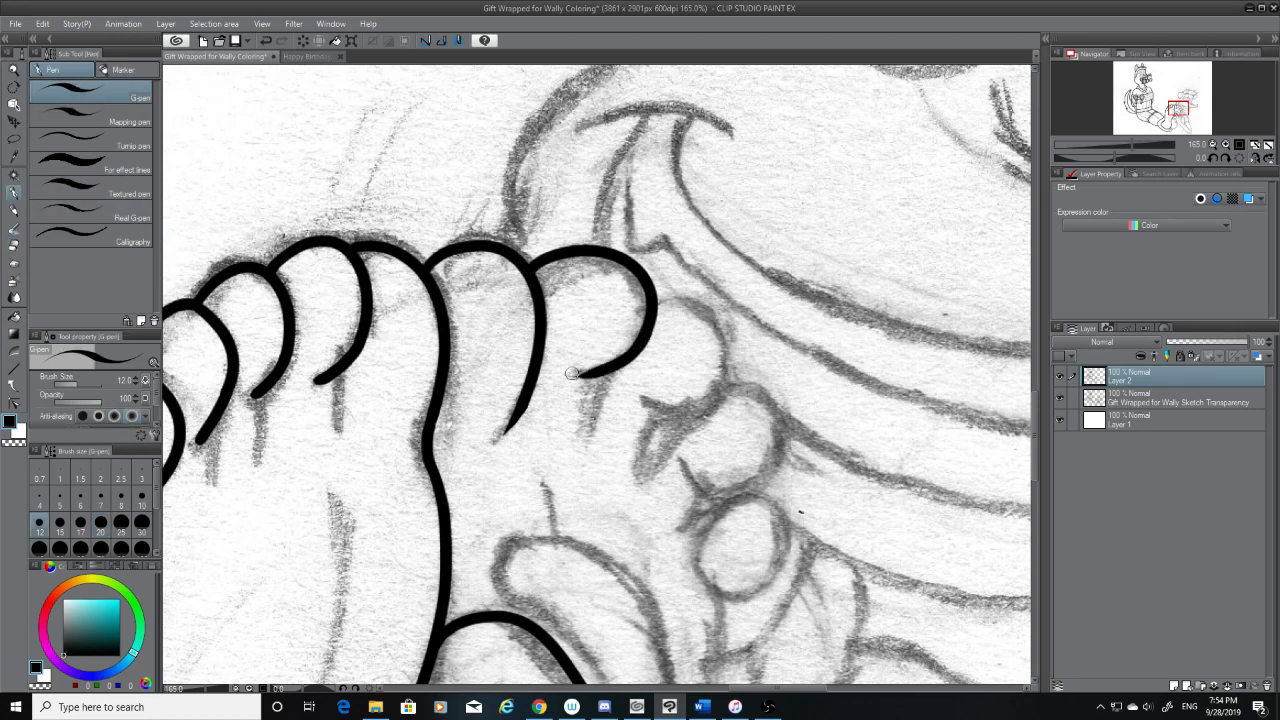
{"action": "key", "text": "ctrl+z"}
{"action": "left_click_drag", "start_coordinate": [642, 332], "coordinate": [560, 378]}
{"action": "key", "text": "ctrl+z"}
{"action": "left_click_drag", "start_coordinate": [643, 334], "coordinate": [560, 378]}
{"action": "key", "text": "ctrl+z"}
{"action": "left_click_drag", "start_coordinate": [645, 333], "coordinate": [574, 378]}
{"action": "key", "text": "ctrl+z"}
{"action": "left_click_drag", "start_coordinate": [645, 336], "coordinate": [572, 378]}
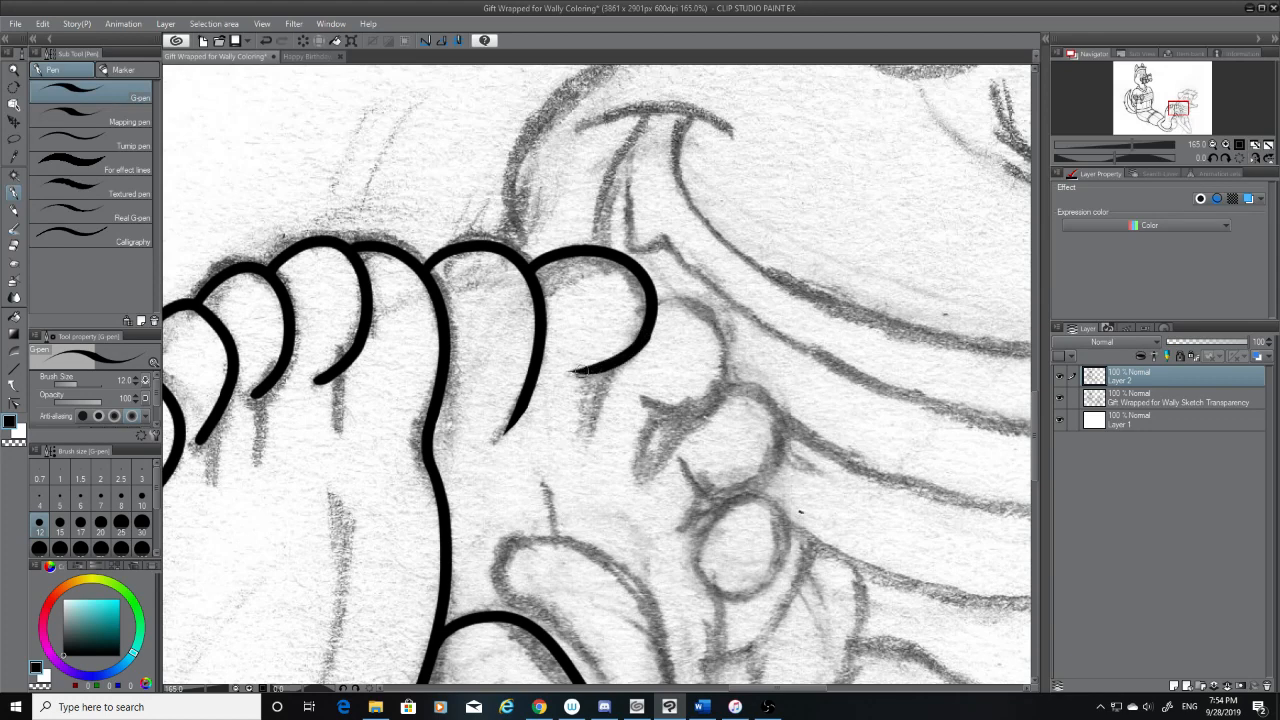
{"action": "key", "text": "ctrl+z"}
{"action": "left_click_drag", "start_coordinate": [647, 332], "coordinate": [571, 371]}
Ink the second foot's third toe as a rounded curve from the second toe's side around to its sketched underside
{"action": "left_click_drag", "start_coordinate": [652, 302], "coordinate": [653, 440]}
{"action": "key", "text": "ctrl+z"}
{"action": "left_click_drag", "start_coordinate": [650, 303], "coordinate": [626, 421]}
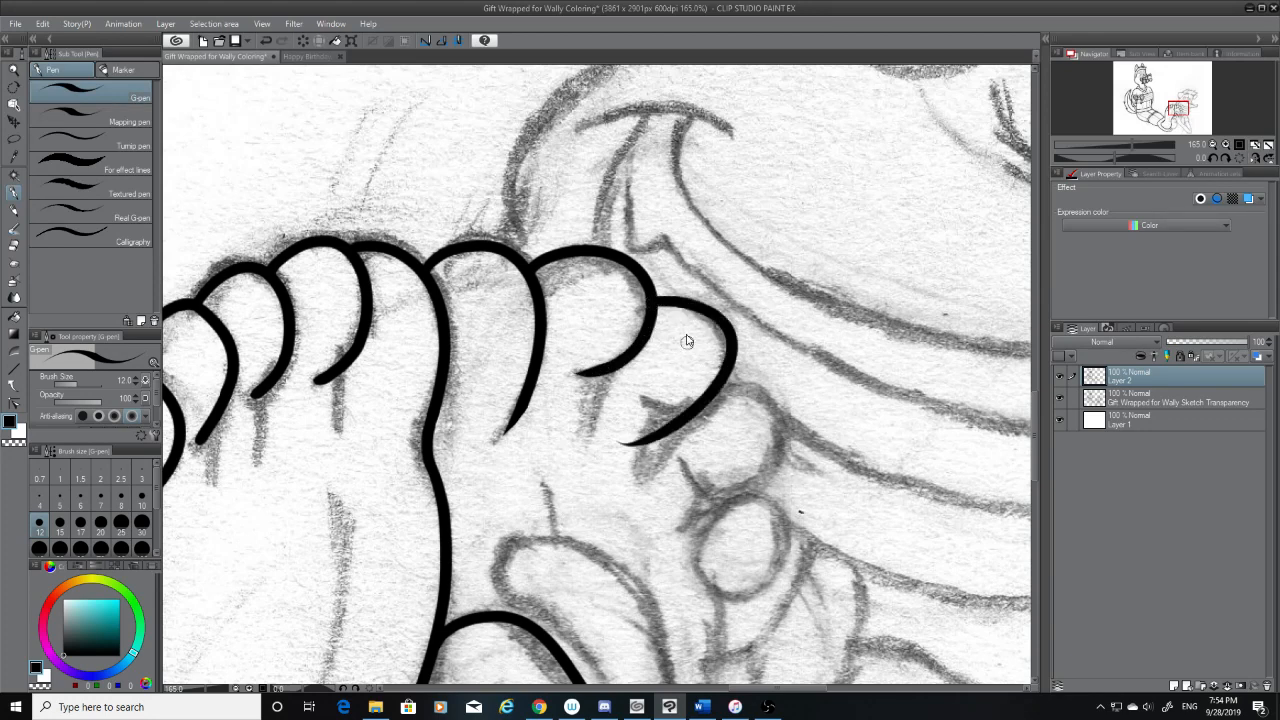
{"action": "key", "text": "ctrl+z"}
{"action": "left_click_drag", "start_coordinate": [655, 308], "coordinate": [637, 432]}
{"action": "key", "text": "ctrl+z"}
{"action": "left_click_drag", "start_coordinate": [650, 301], "coordinate": [633, 428]}
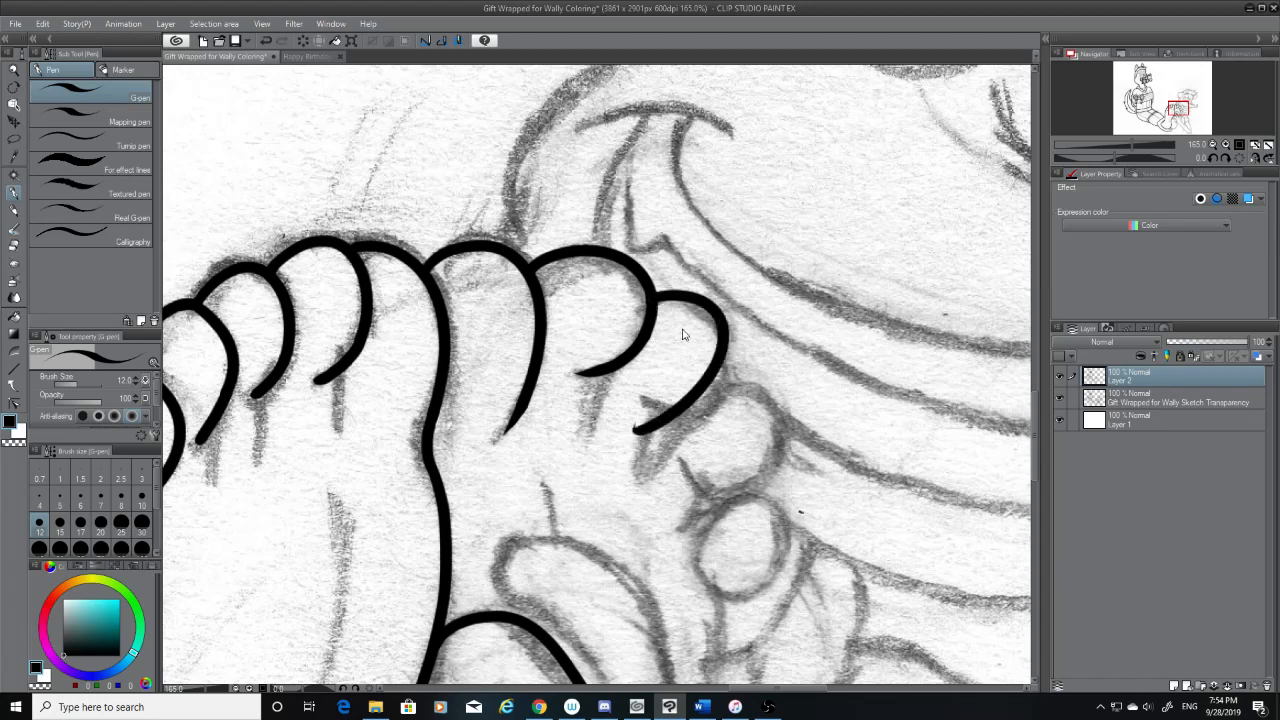
{"action": "key", "text": "ctrl+z"}
{"action": "left_click_drag", "start_coordinate": [649, 302], "coordinate": [632, 414]}
{"action": "key", "text": "ctrl+z"}
{"action": "left_click_drag", "start_coordinate": [650, 299], "coordinate": [638, 418]}
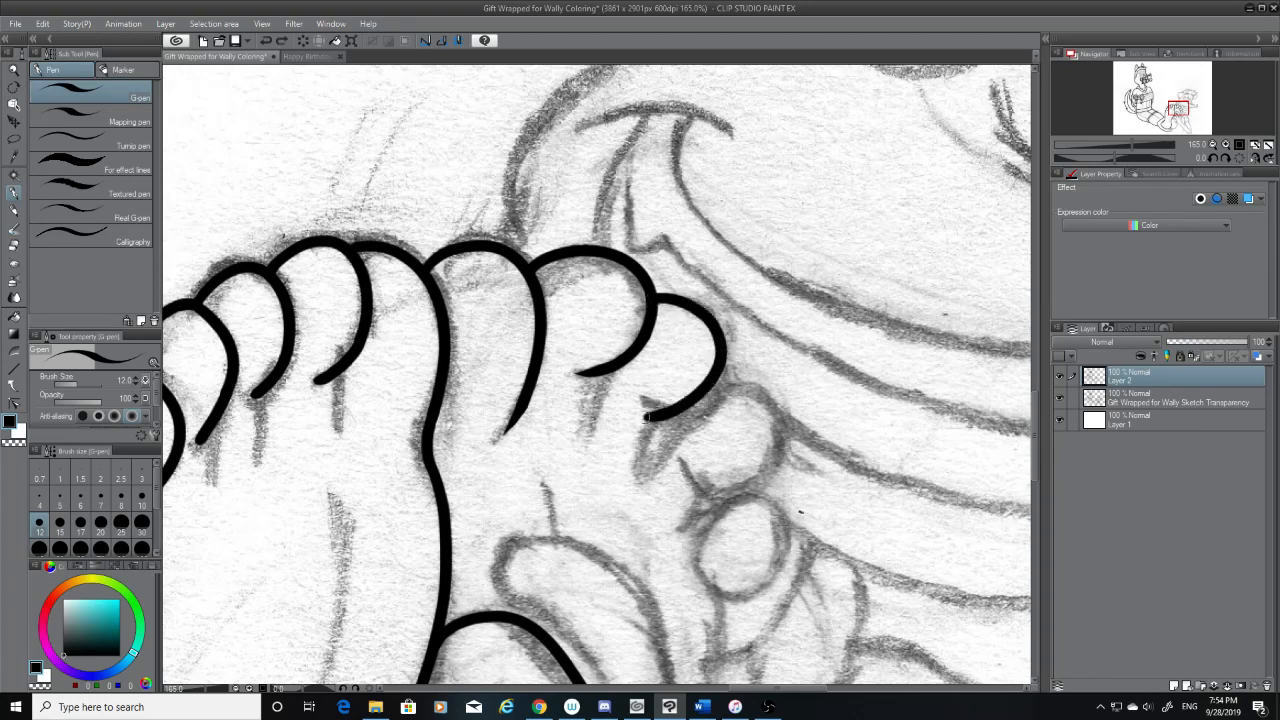
{"action": "key", "text": "ctrl+z"}
{"action": "left_click_drag", "start_coordinate": [650, 299], "coordinate": [638, 416]}
{"action": "key", "text": "ctrl+z"}
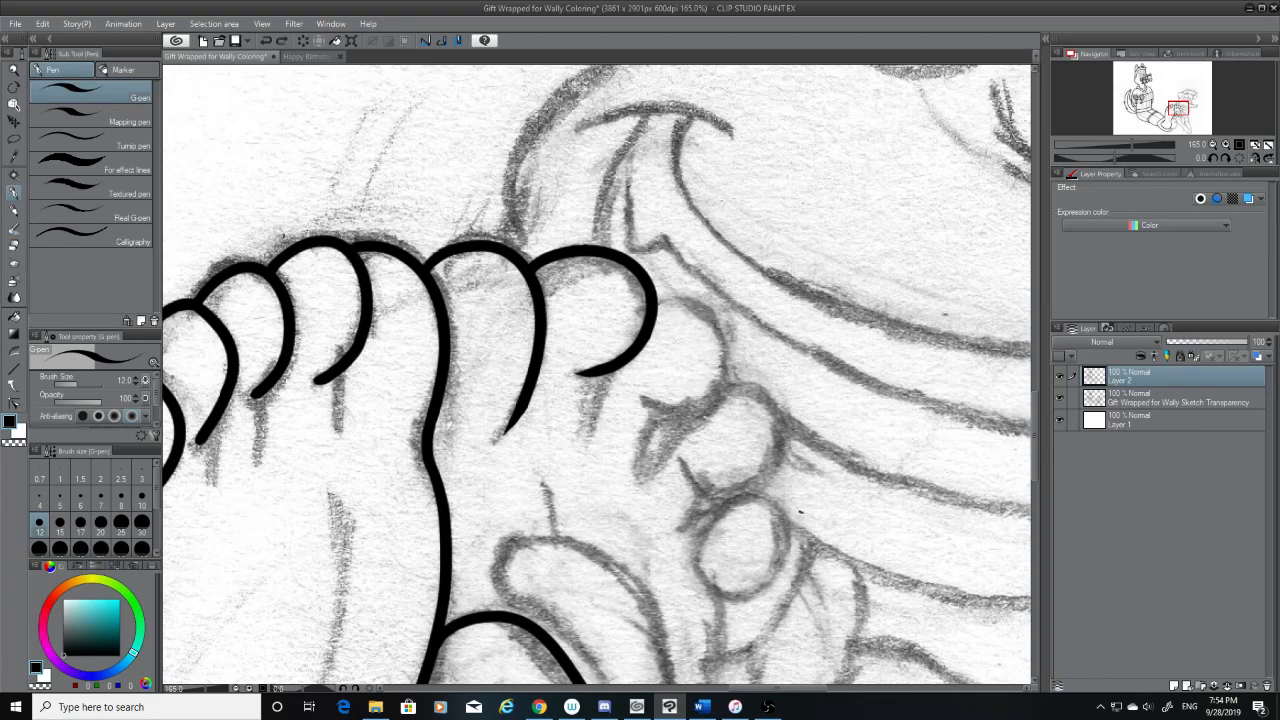
{"action": "mouse_move", "coordinate": [652, 298]}
{"action": "left_mouse_down"}
{"action": "mouse_move", "coordinate": [689, 393]}
{"action": "mouse_move", "coordinate": [641, 408]}
{"action": "left_mouse_up"}
{"action": "key", "text": "ctrl+z"}
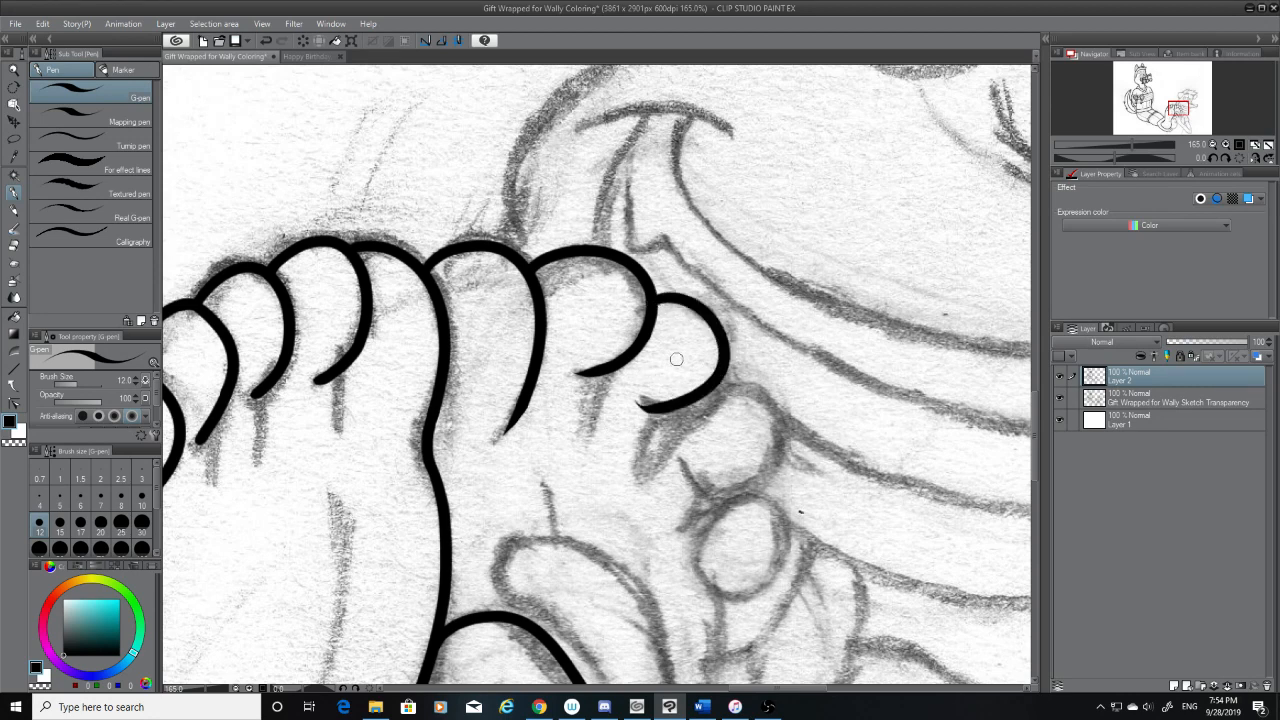
Clean up the inner tip of the third toe's underside with the hard eraser and return to the G-pen
{"action": "key", "text": "e"}
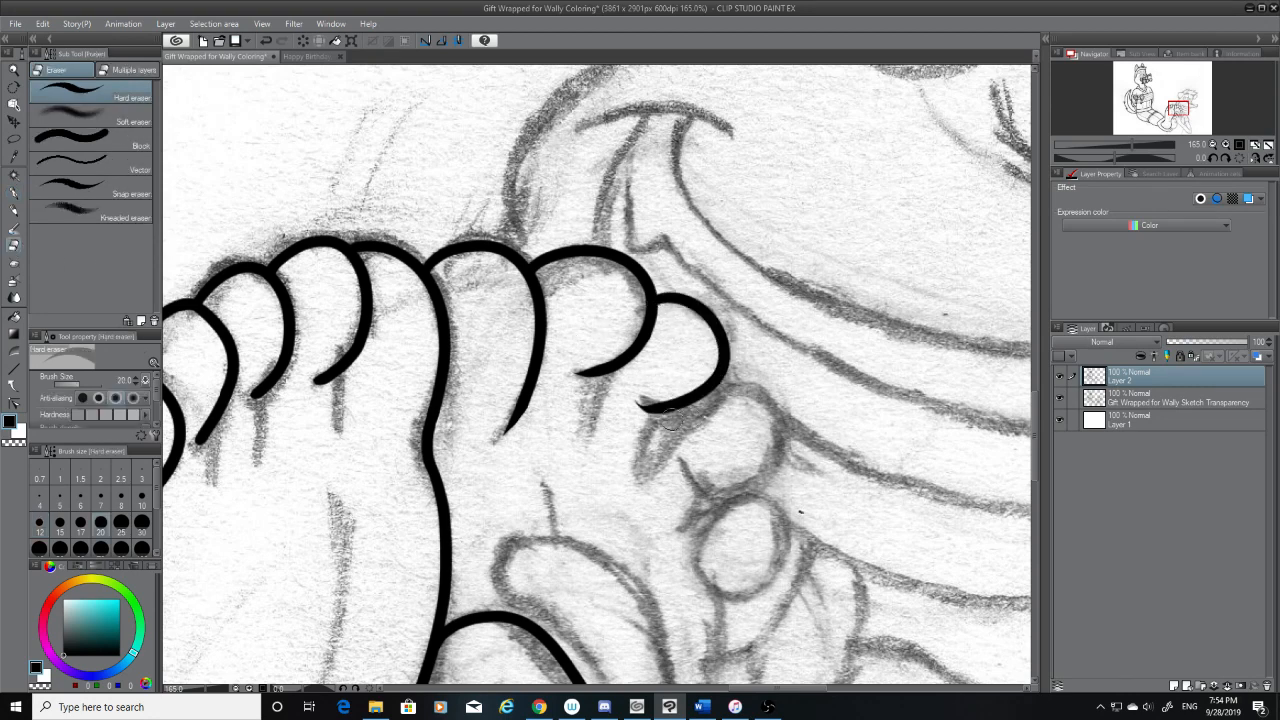
{"action": "mouse_move", "coordinate": [635, 396]}
{"action": "left_mouse_down"}
{"action": "mouse_move", "coordinate": [650, 422]}
{"action": "mouse_move", "coordinate": [690, 404]}
{"action": "mouse_move", "coordinate": [643, 399]}
{"action": "left_mouse_up"}
{"action": "left_click", "coordinate": [13, 191]}
{"action": "key", "text": "ctrl+z"}
{"action": "key", "text": "ctrl+z"}
{"action": "key", "text": "ctrl+z"}
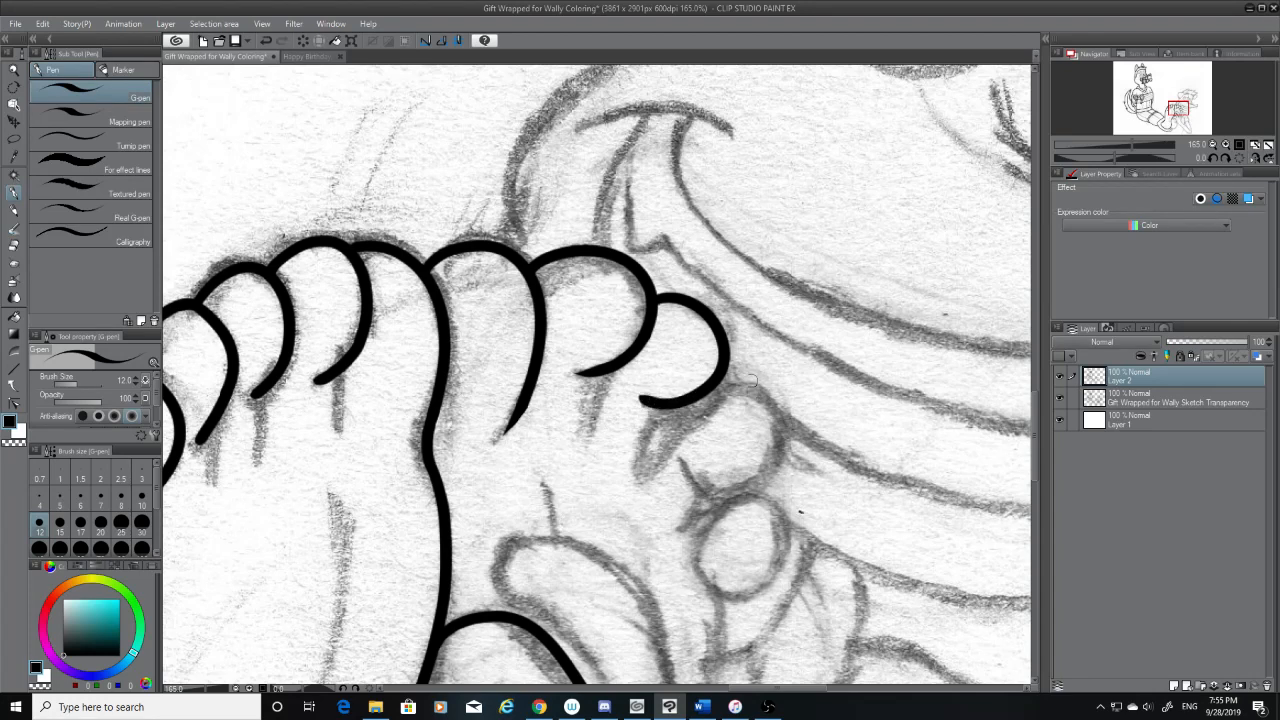
Ink the second foot's fourth toe as a rounded curve from the third toe's lower side around to the sketched underside
{"action": "mouse_move", "coordinate": [718, 378]}
{"action": "left_mouse_down"}
{"action": "mouse_move", "coordinate": [787, 422]}
{"action": "mouse_move", "coordinate": [700, 494]}
{"action": "left_mouse_up"}
{"action": "key", "text": "ctrl+z"}
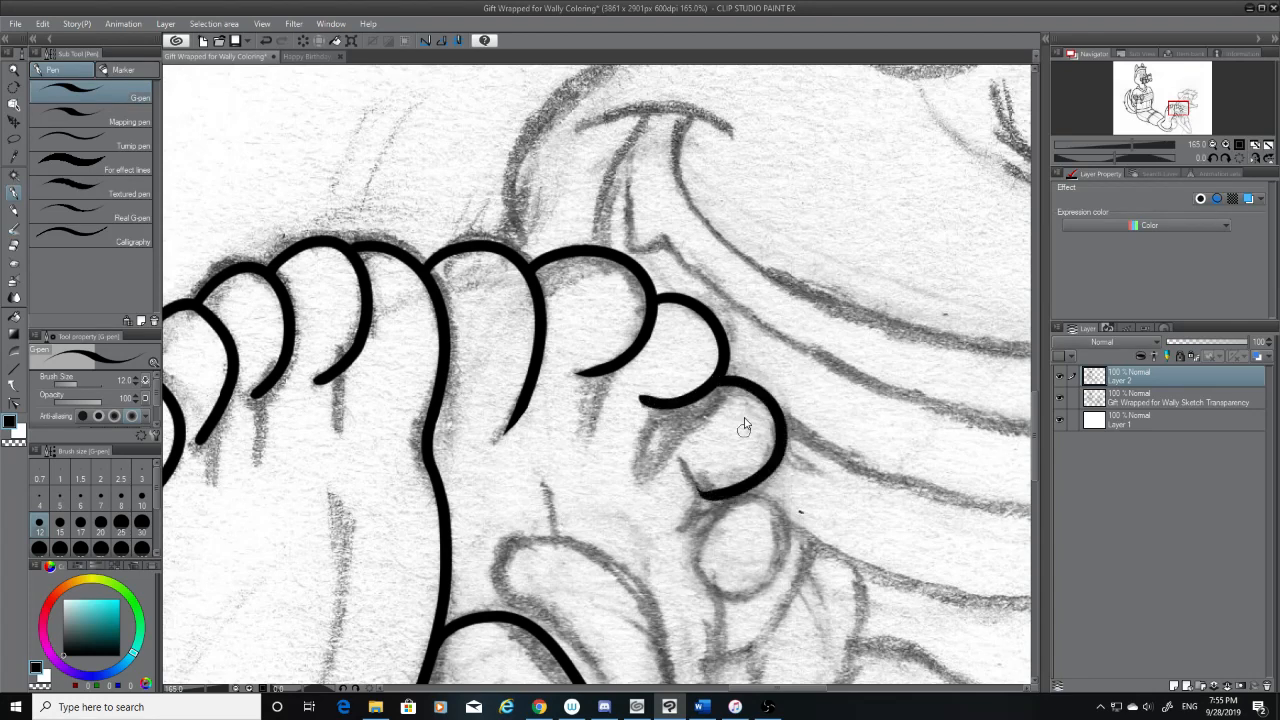
{"action": "key", "text": "ctrl+z"}
{"action": "mouse_move", "coordinate": [718, 378]}
{"action": "left_mouse_down"}
{"action": "mouse_move", "coordinate": [752, 396]}
{"action": "mouse_move", "coordinate": [692, 488]}
{"action": "mouse_move", "coordinate": [738, 390]}
{"action": "mouse_move", "coordinate": [690, 487]}
{"action": "left_mouse_up"}
{"action": "key", "text": "ctrl+z"}
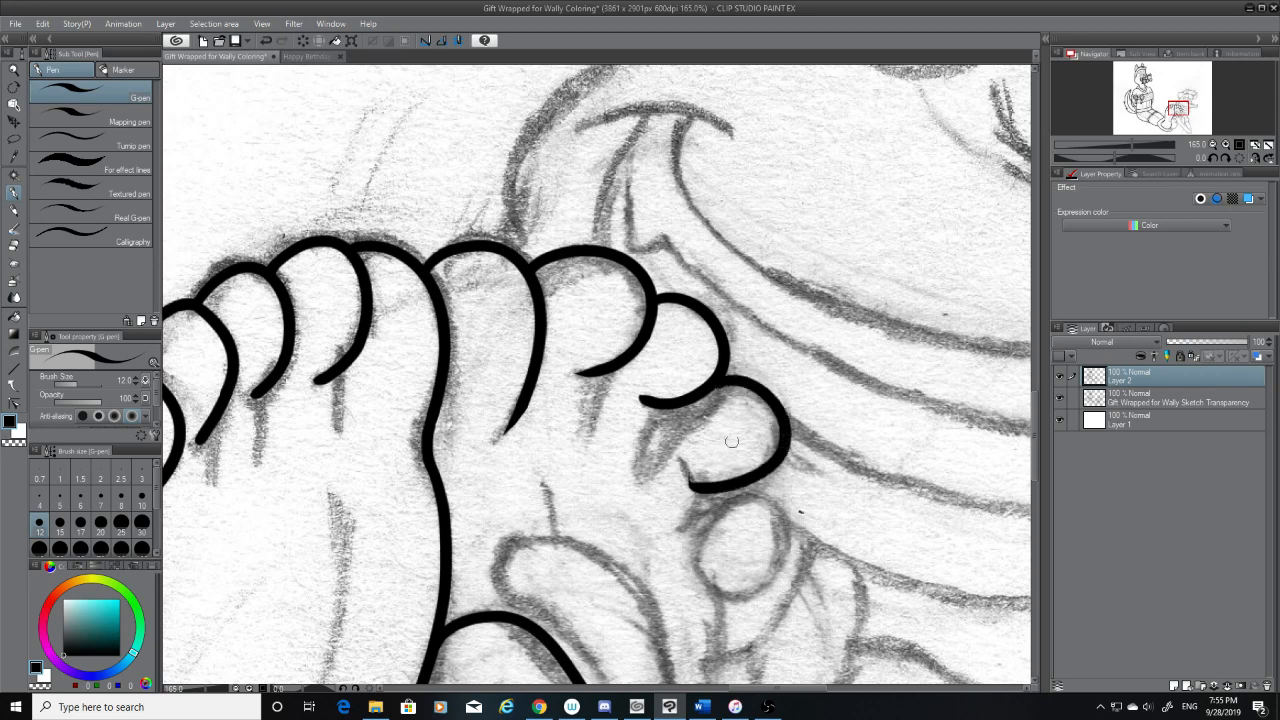
{"action": "key", "text": "ctrl+z"}
{"action": "left_click_drag", "start_coordinate": [718, 378], "coordinate": [686, 478]}
{"action": "key", "text": "ctrl+z"}
{"action": "left_click_drag", "start_coordinate": [718, 378], "coordinate": [710, 464]}
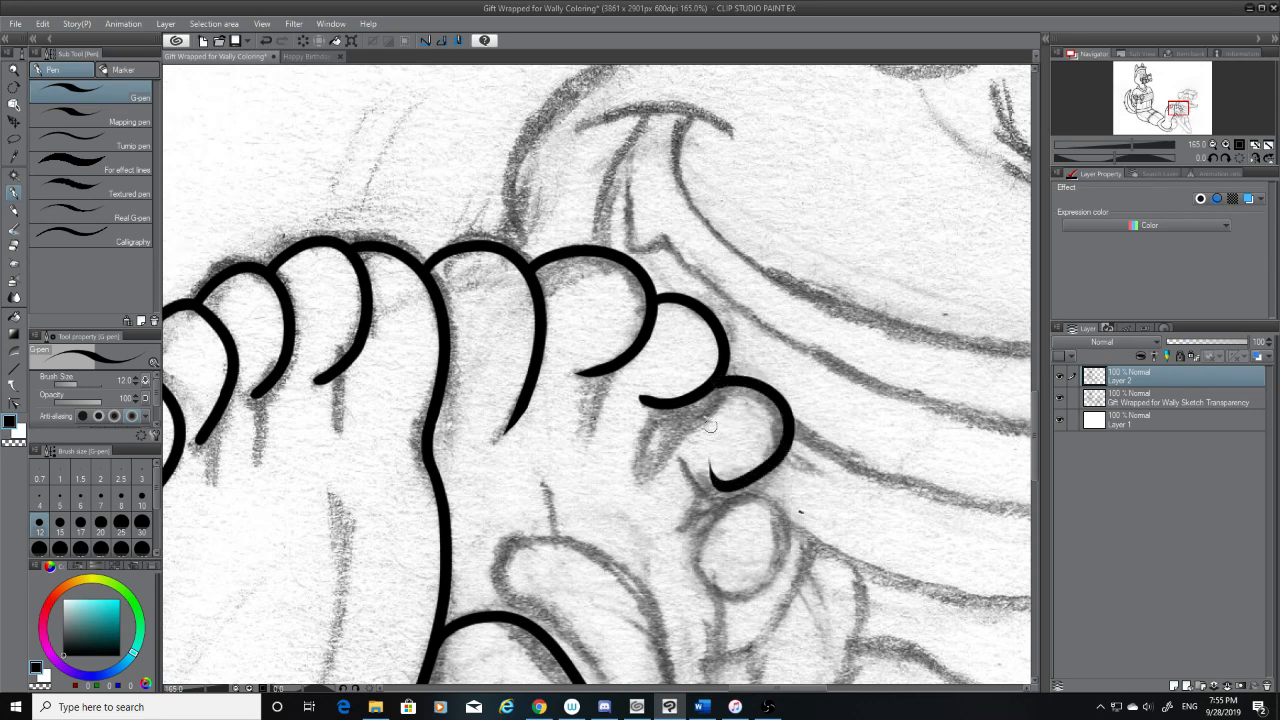
{"action": "key", "text": "ctrl+z"}
{"action": "mouse_move", "coordinate": [718, 378]}
{"action": "left_mouse_down"}
{"action": "mouse_move", "coordinate": [700, 484]}
{"action": "mouse_move", "coordinate": [686, 487]}
{"action": "mouse_move", "coordinate": [786, 456]}
{"action": "mouse_move", "coordinate": [690, 488]}
{"action": "left_mouse_up"}
{"action": "key", "text": "ctrl+z"}
{"action": "key", "text": "ctrl+z"}
{"action": "left_click_drag", "start_coordinate": [718, 378], "coordinate": [694, 490]}
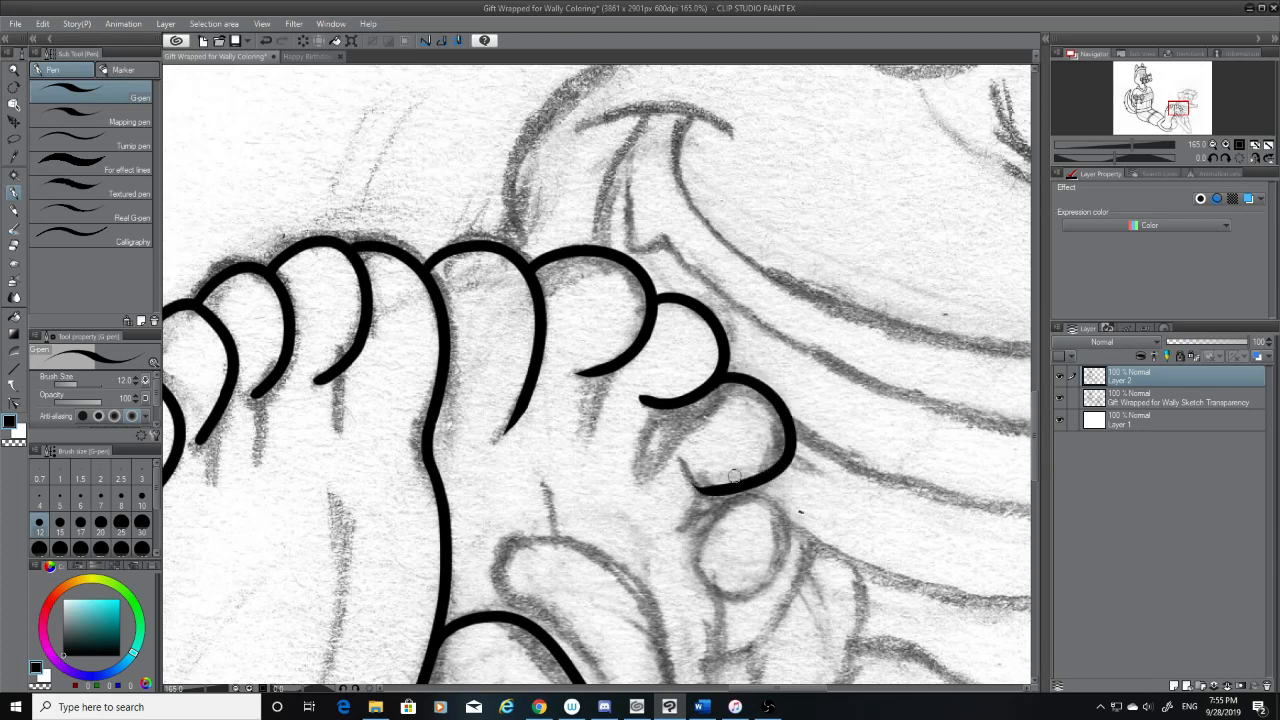
{"action": "key", "text": "ctrl+z"}
{"action": "left_click_drag", "start_coordinate": [720, 380], "coordinate": [735, 484]}
{"action": "key", "text": "ctrl+z"}
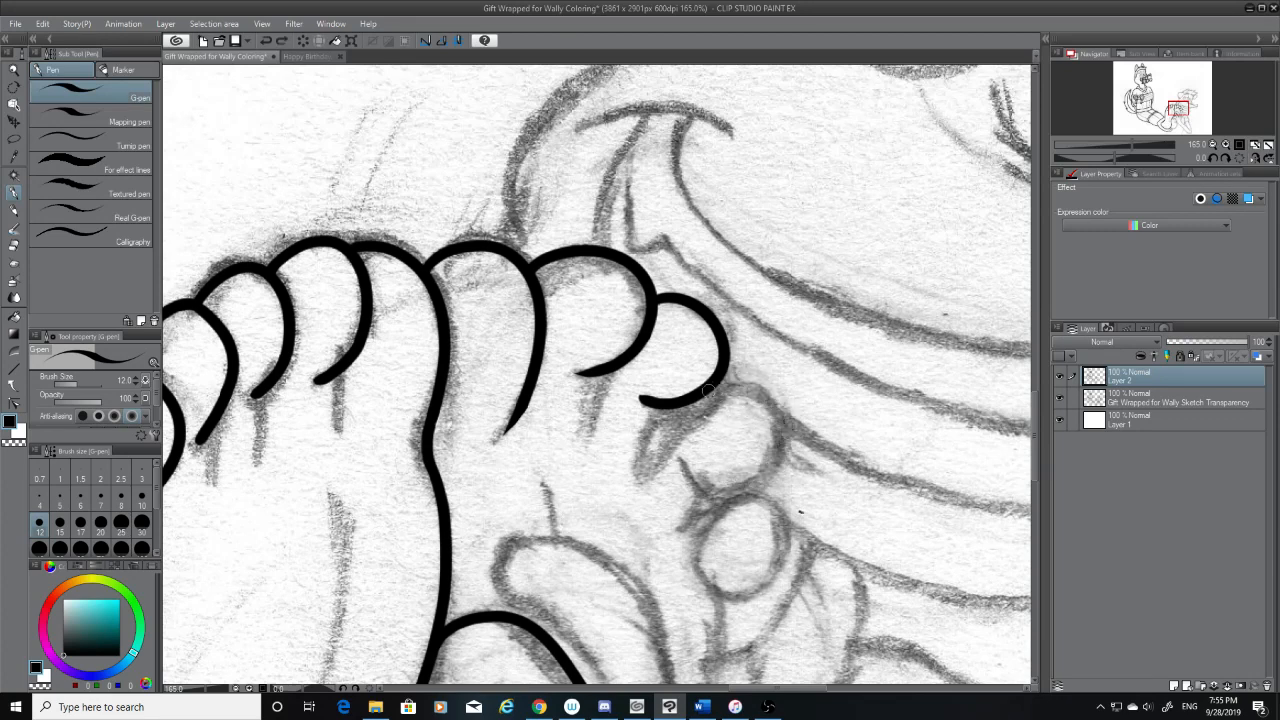
{"action": "left_click_drag", "start_coordinate": [712, 384], "coordinate": [696, 490]}
{"action": "key", "text": "ctrl+z"}
{"action": "mouse_move", "coordinate": [718, 380]}
{"action": "left_mouse_down"}
{"action": "mouse_move", "coordinate": [747, 489]}
{"action": "mouse_move", "coordinate": [713, 448]}
{"action": "mouse_move", "coordinate": [715, 490]}
{"action": "mouse_move", "coordinate": [691, 483]}
{"action": "mouse_move", "coordinate": [722, 491]}
{"action": "mouse_move", "coordinate": [672, 450]}
{"action": "left_mouse_up"}
{"action": "key", "text": "ctrl+z"}
{"action": "key", "text": "ctrl+z"}
{"action": "key", "text": "ctrl+z"}
{"action": "key", "text": "ctrl+z"}
{"action": "key", "text": "ctrl+z"}
Extend the fourth toe's inner end with a short upward hook along the sketched crease
{"action": "key", "text": "ctrl+z"}
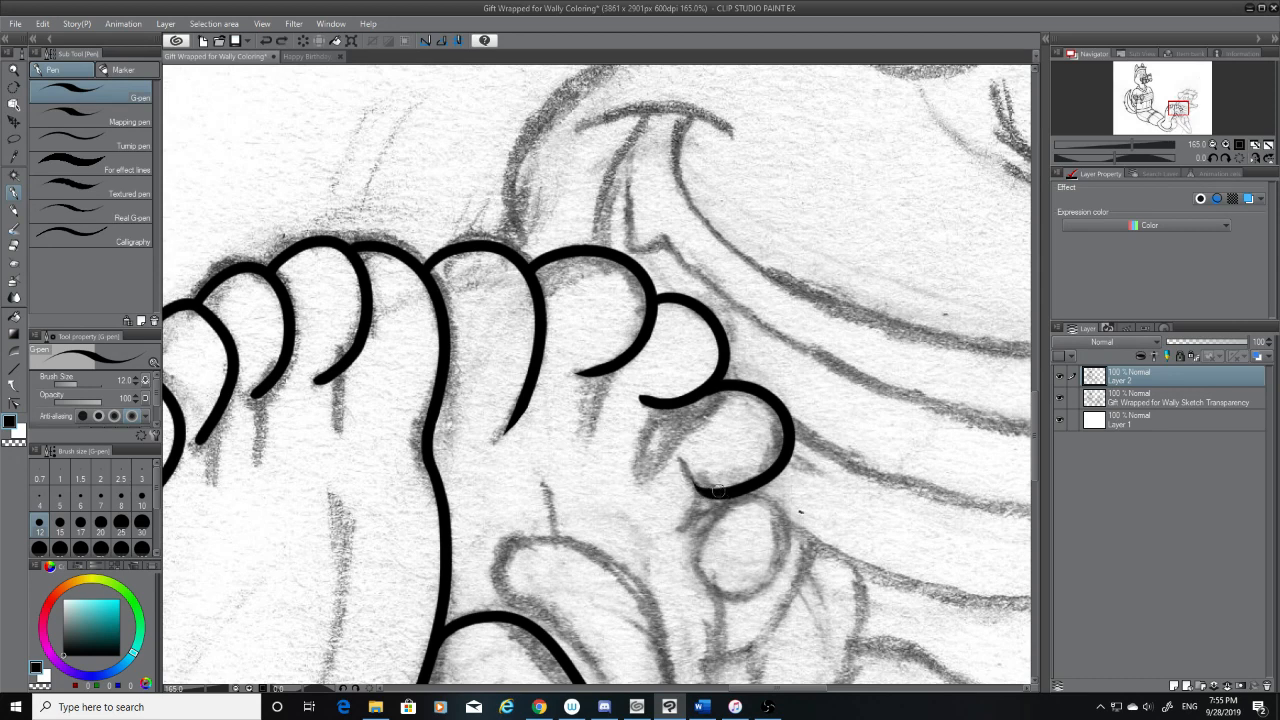
{"action": "left_click_drag", "start_coordinate": [720, 492], "coordinate": [689, 474]}
{"action": "key", "text": "ctrl+z"}
{"action": "key", "text": "ctrl+z"}
{"action": "key", "text": "ctrl+z"}
Ink a short crease line running down from the third toe's underside along the inner edge of the sketched shading
{"action": "left_click_drag", "start_coordinate": [658, 407], "coordinate": [637, 485]}
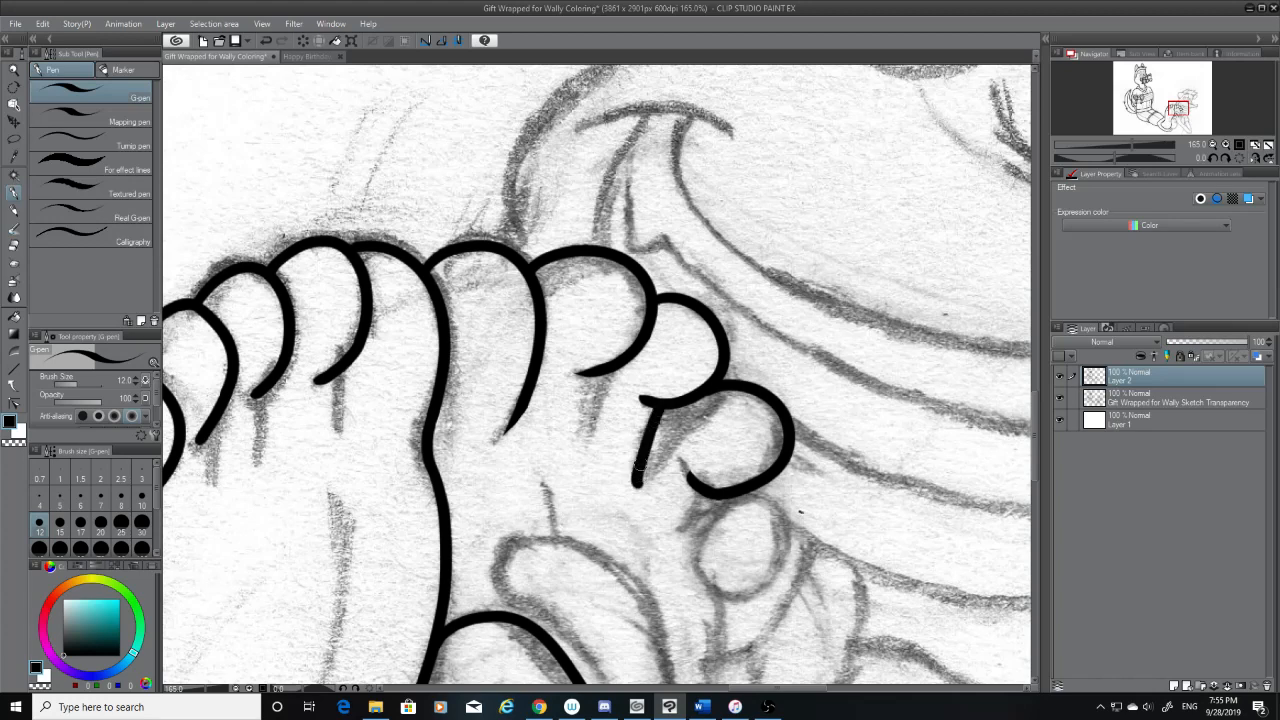
{"action": "key", "text": "ctrl+z"}
{"action": "left_click_drag", "start_coordinate": [664, 406], "coordinate": [643, 470]}
{"action": "key", "text": "ctrl+z"}
{"action": "left_click_drag", "start_coordinate": [662, 408], "coordinate": [638, 468]}
Redo the short crease below the third toe slightly shorter and try closing it with a diagonal stroke up to the fourth toe
{"action": "left_click_drag", "start_coordinate": [715, 389], "coordinate": [690, 402]}
{"action": "key", "text": "ctrl+z"}
{"action": "key", "text": "ctrl+z"}
{"action": "left_click_drag", "start_coordinate": [640, 468], "coordinate": [686, 406]}
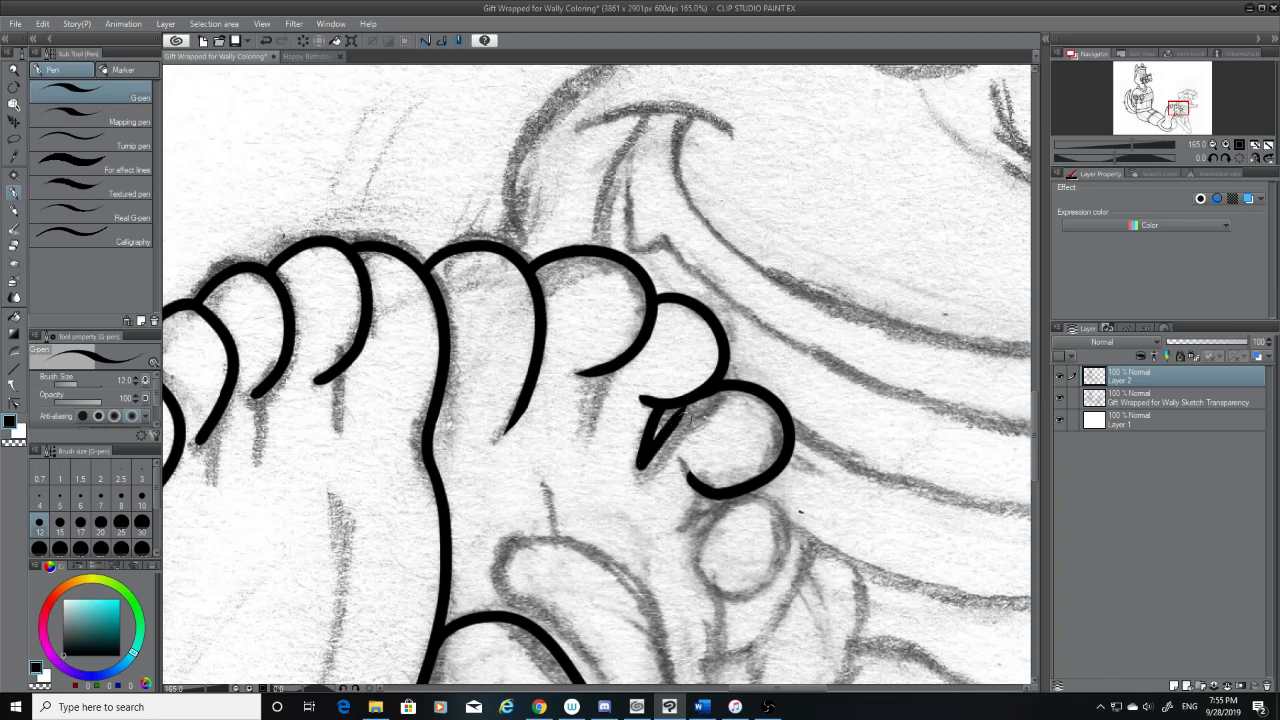
{"action": "key", "text": "ctrl+z"}
{"action": "left_click_drag", "start_coordinate": [641, 466], "coordinate": [697, 414]}
{"action": "key", "text": "ctrl+z"}
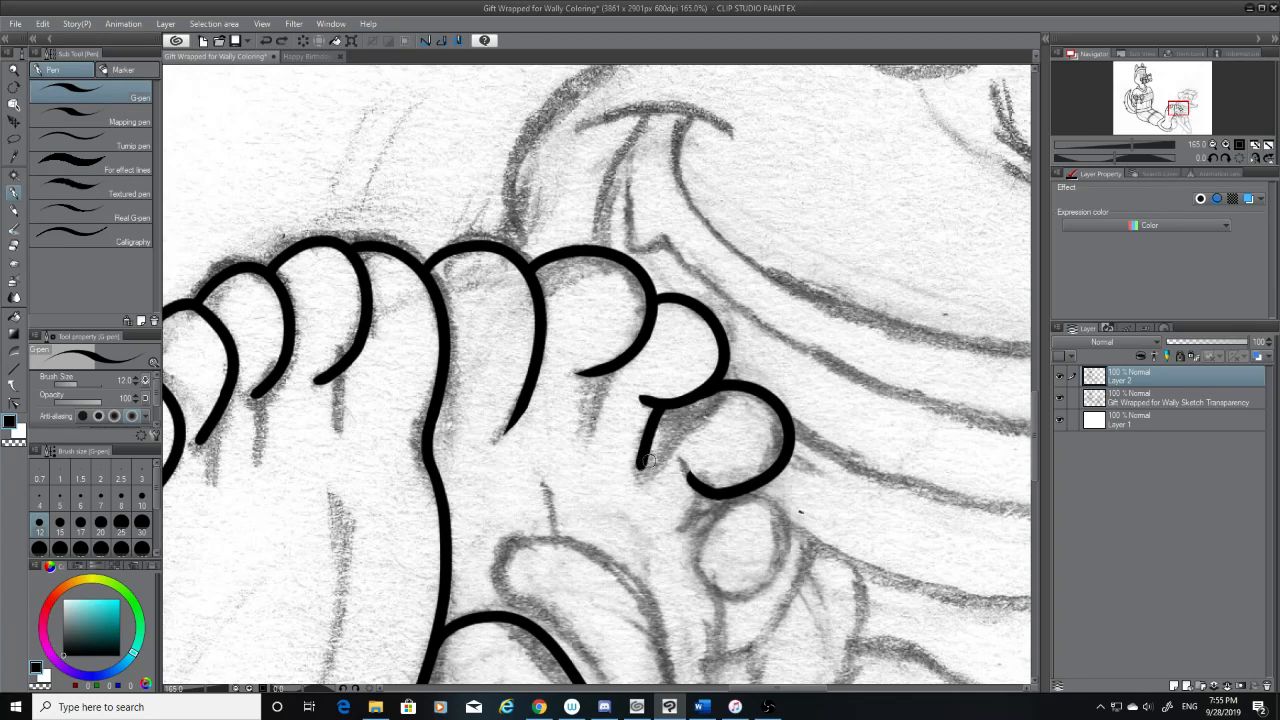
{"action": "left_click_drag", "start_coordinate": [641, 467], "coordinate": [698, 410]}
{"action": "key", "text": "ctrl+z"}
{"action": "left_click_drag", "start_coordinate": [640, 467], "coordinate": [700, 407]}
{"action": "key", "text": "ctrl+z"}
{"action": "mouse_move", "coordinate": [640, 467]}
{"action": "left_mouse_down"}
{"action": "mouse_move", "coordinate": [700, 407]}
{"action": "mouse_move", "coordinate": [645, 465]}
{"action": "left_mouse_up"}
{"action": "key", "text": "ctrl+z"}
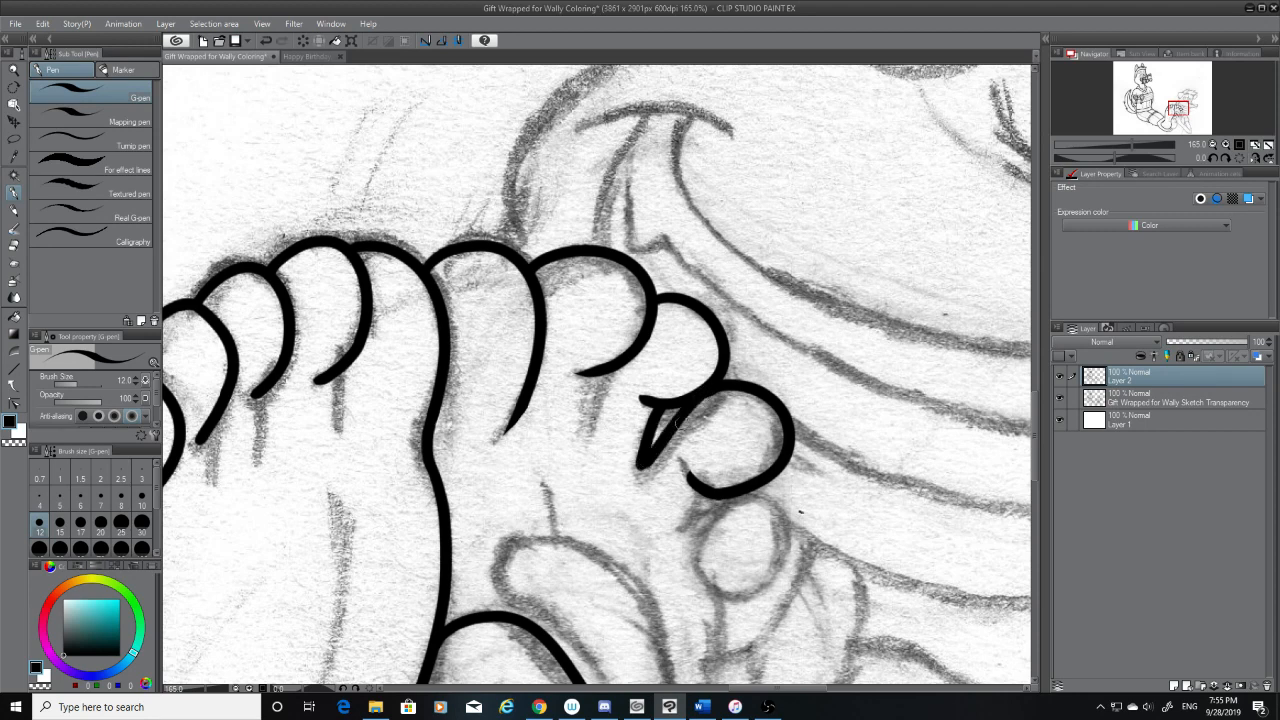
{"action": "key", "text": "ctrl+z"}
Ink a diagonal line from the fourth toe's upper edge down to the short crease's lower tip, forming a narrow wedge
{"action": "left_click_drag", "start_coordinate": [700, 406], "coordinate": [643, 465]}
{"action": "key", "text": "ctrl+z"}
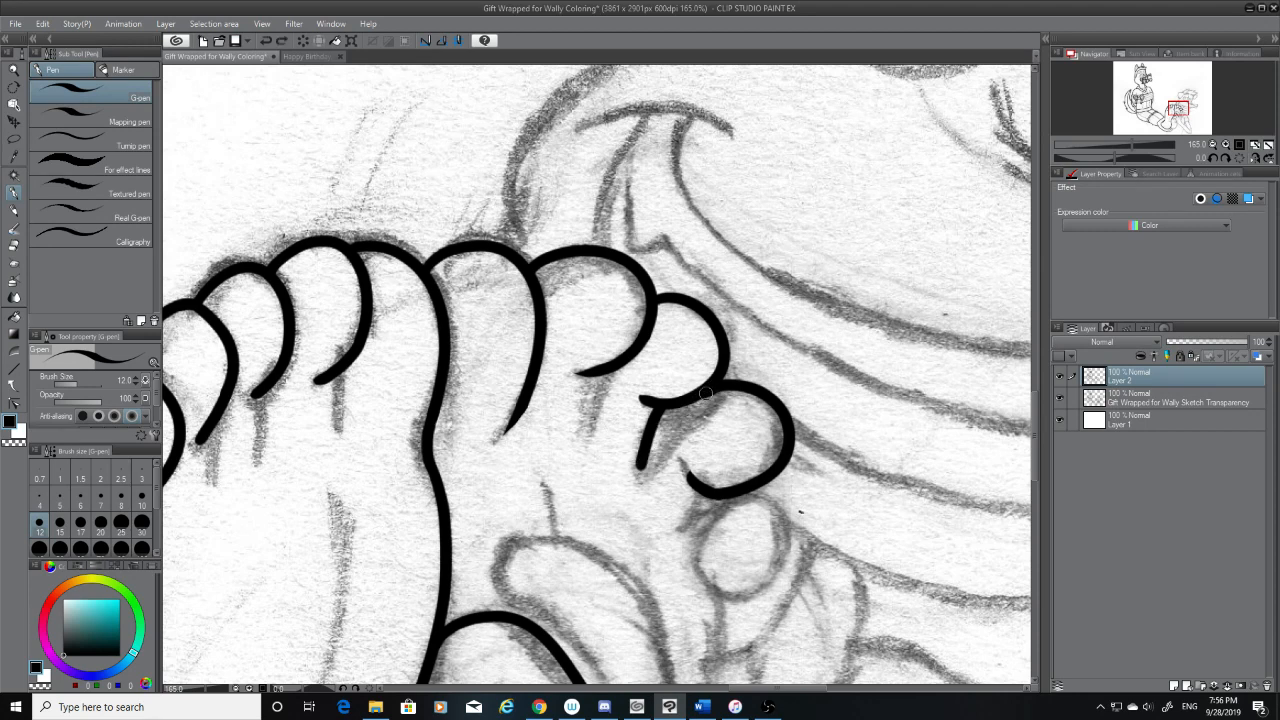
{"action": "left_click_drag", "start_coordinate": [700, 406], "coordinate": [643, 465]}
{"action": "key", "text": "ctrl+z"}
{"action": "left_click_drag", "start_coordinate": [700, 406], "coordinate": [643, 465]}
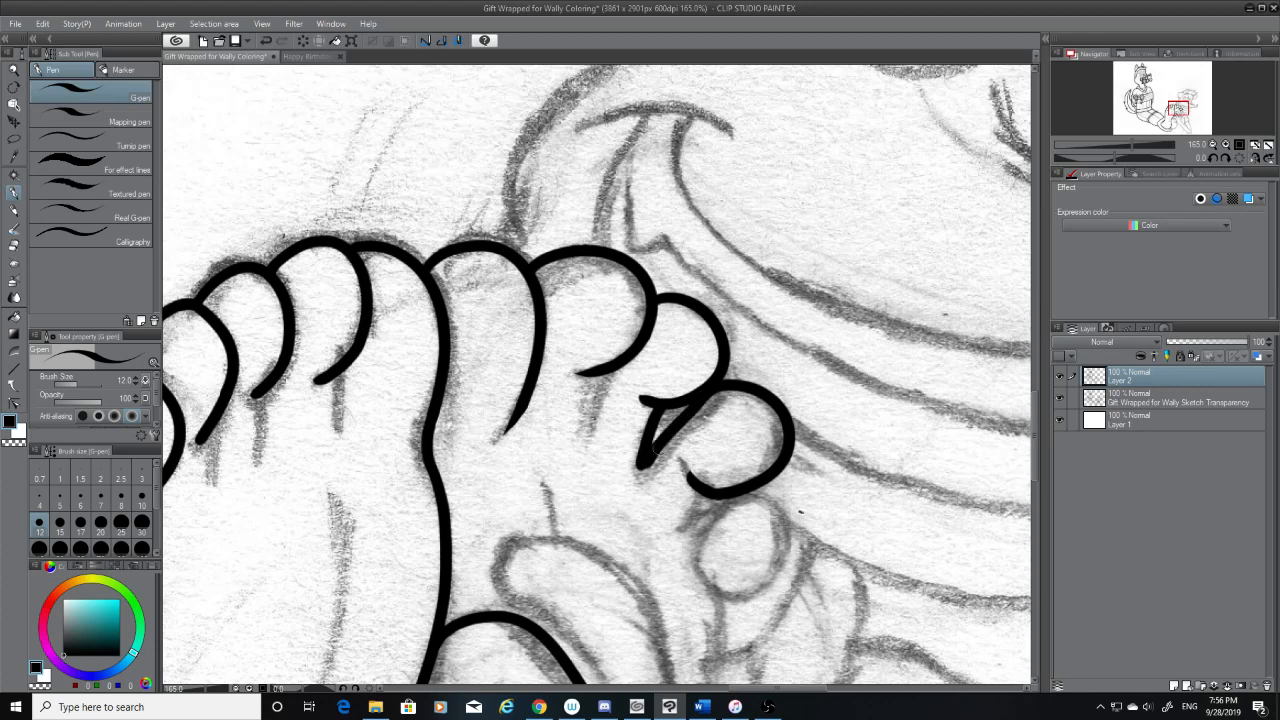
{"action": "key", "text": "ctrl+z"}
{"action": "left_click_drag", "start_coordinate": [700, 406], "coordinate": [643, 466]}
{"action": "key", "text": "ctrl+z"}
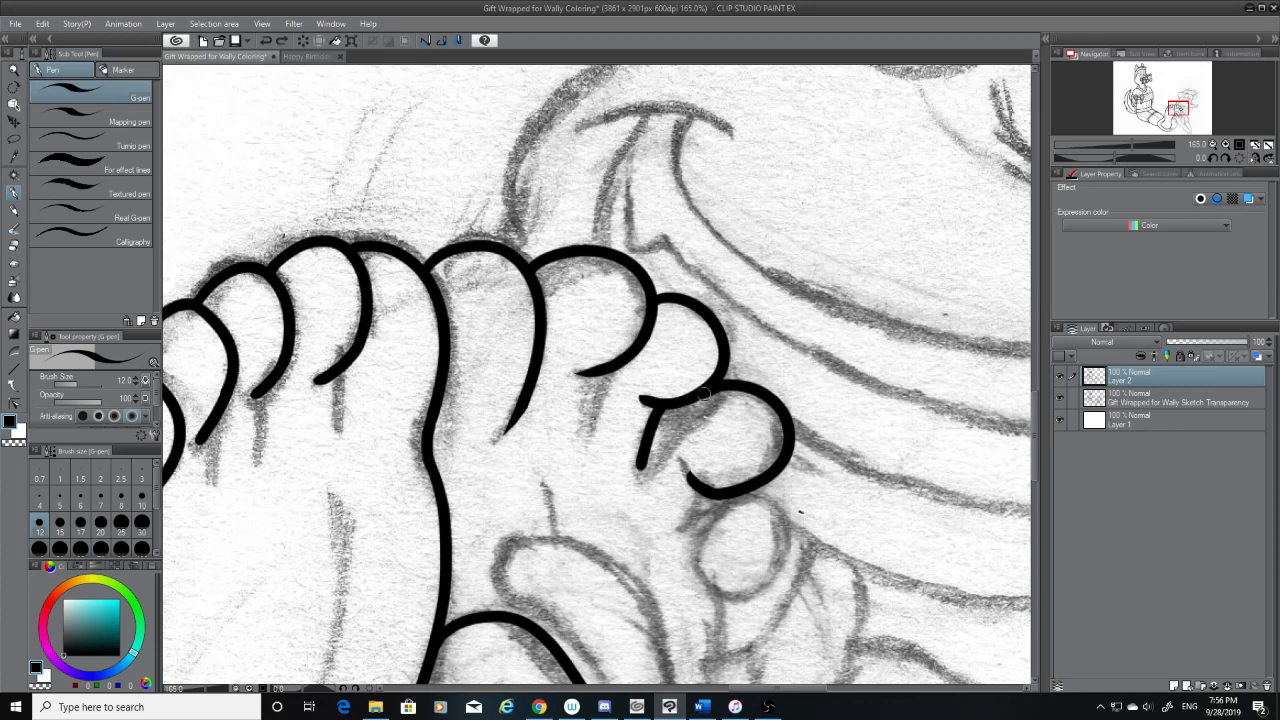
{"action": "left_click_drag", "start_coordinate": [702, 398], "coordinate": [640, 470]}
{"action": "key", "text": "ctrl+z"}
{"action": "left_click_drag", "start_coordinate": [702, 398], "coordinate": [645, 466]}
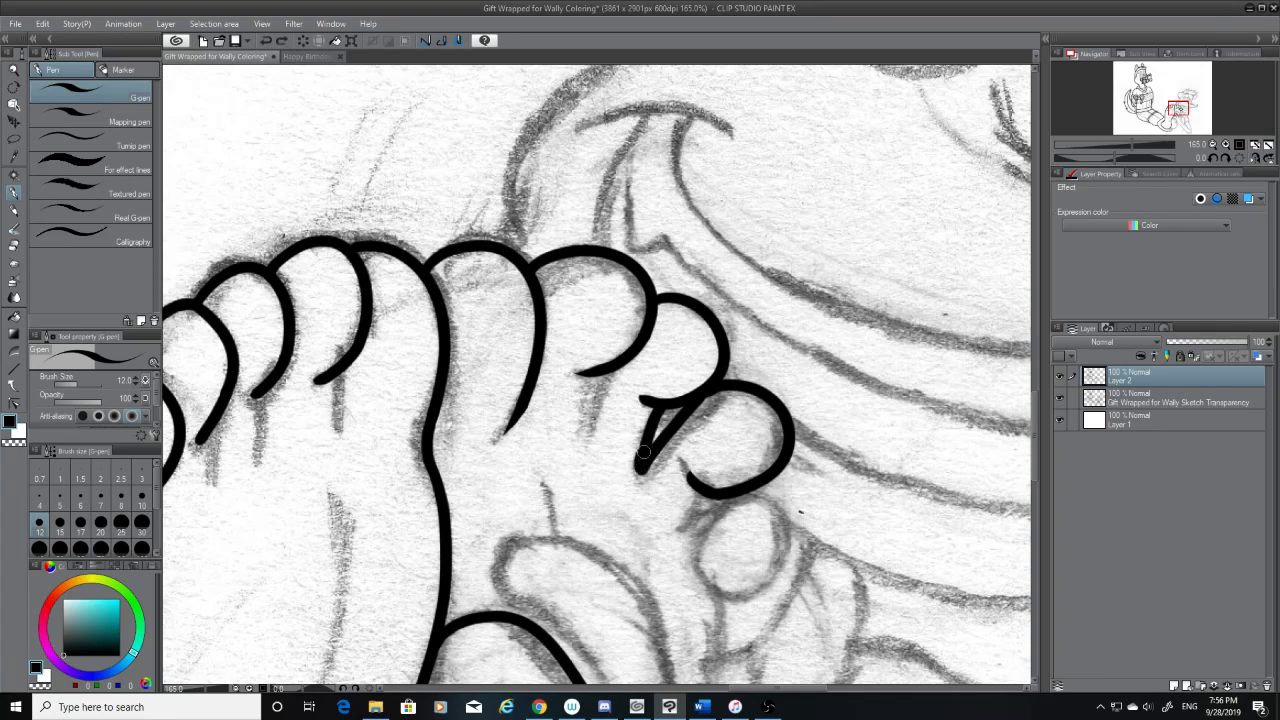
{"action": "key", "text": "ctrl+z"}
{"action": "left_click_drag", "start_coordinate": [702, 398], "coordinate": [642, 464]}
Ink a small wedge-shaped crease below the fourth toe's inner end and try out the fifth toe's outer curve
{"action": "scroll", "coordinate": [1020, 405], "scroll_direction": "down", "scroll_amount": 3}
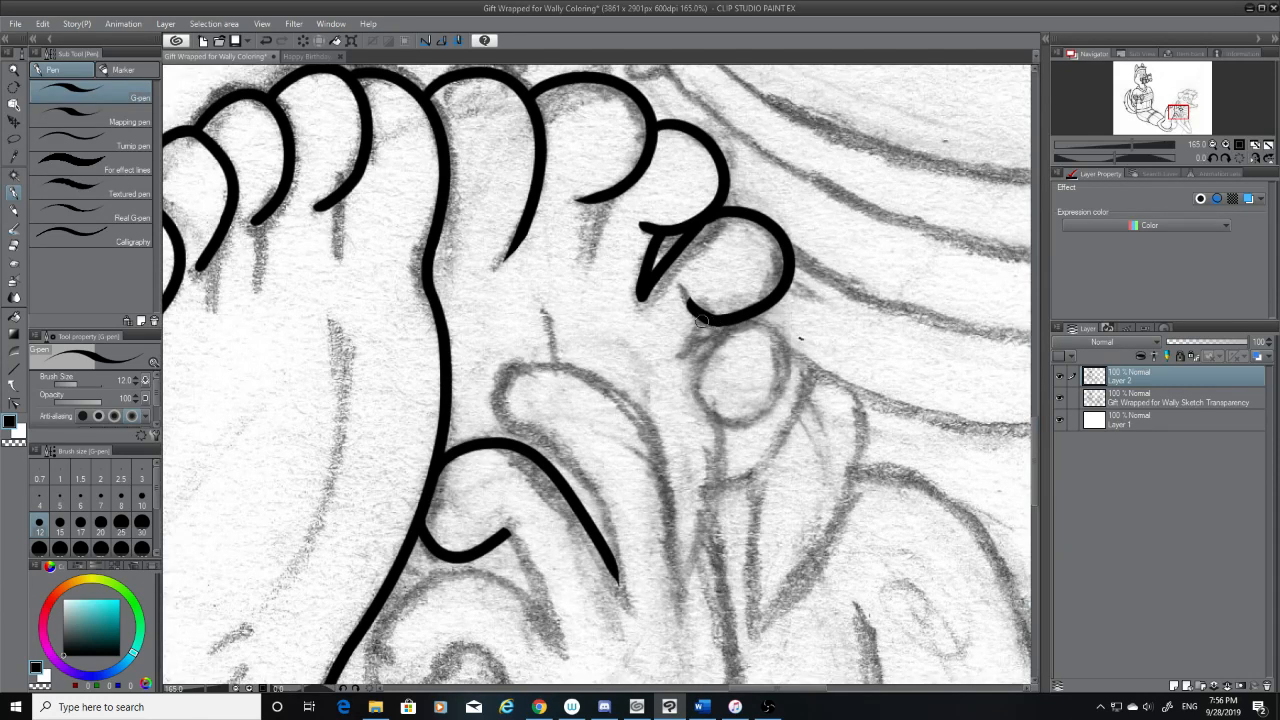
{"action": "mouse_move", "coordinate": [700, 322]}
{"action": "left_mouse_down"}
{"action": "mouse_move", "coordinate": [679, 362]}
{"action": "mouse_move", "coordinate": [730, 326]}
{"action": "mouse_move", "coordinate": [778, 385]}
{"action": "left_mouse_up"}
{"action": "key", "text": "ctrl+z"}
{"action": "key", "text": "ctrl+z"}
{"action": "key", "text": "ctrl+z"}
{"action": "left_click_drag", "start_coordinate": [720, 322], "coordinate": [757, 416]}
{"action": "key", "text": "ctrl+z"}
{"action": "mouse_move", "coordinate": [726, 322]}
{"action": "left_mouse_down"}
{"action": "mouse_move", "coordinate": [774, 333]}
{"action": "mouse_move", "coordinate": [756, 394]}
{"action": "mouse_move", "coordinate": [751, 324]}
{"action": "mouse_move", "coordinate": [745, 405]}
{"action": "left_mouse_up"}
{"action": "key", "text": "ctrl+z"}
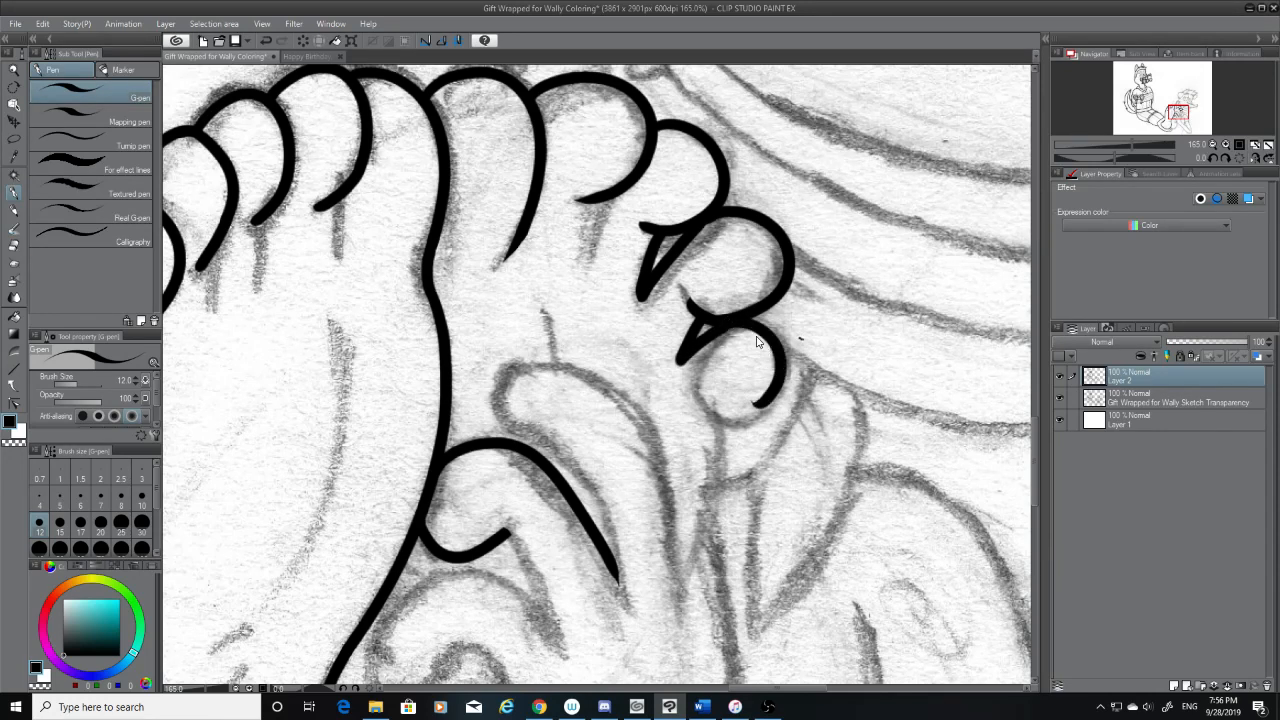
Redraw the fifth toe's outer curve from the fourth toe's underside around the sketched circle to its lower edge
{"action": "key", "text": "ctrl+z"}
{"action": "left_click_drag", "start_coordinate": [722, 320], "coordinate": [730, 430]}
{"action": "key", "text": "ctrl+z"}
{"action": "left_click_drag", "start_coordinate": [732, 325], "coordinate": [752, 405]}
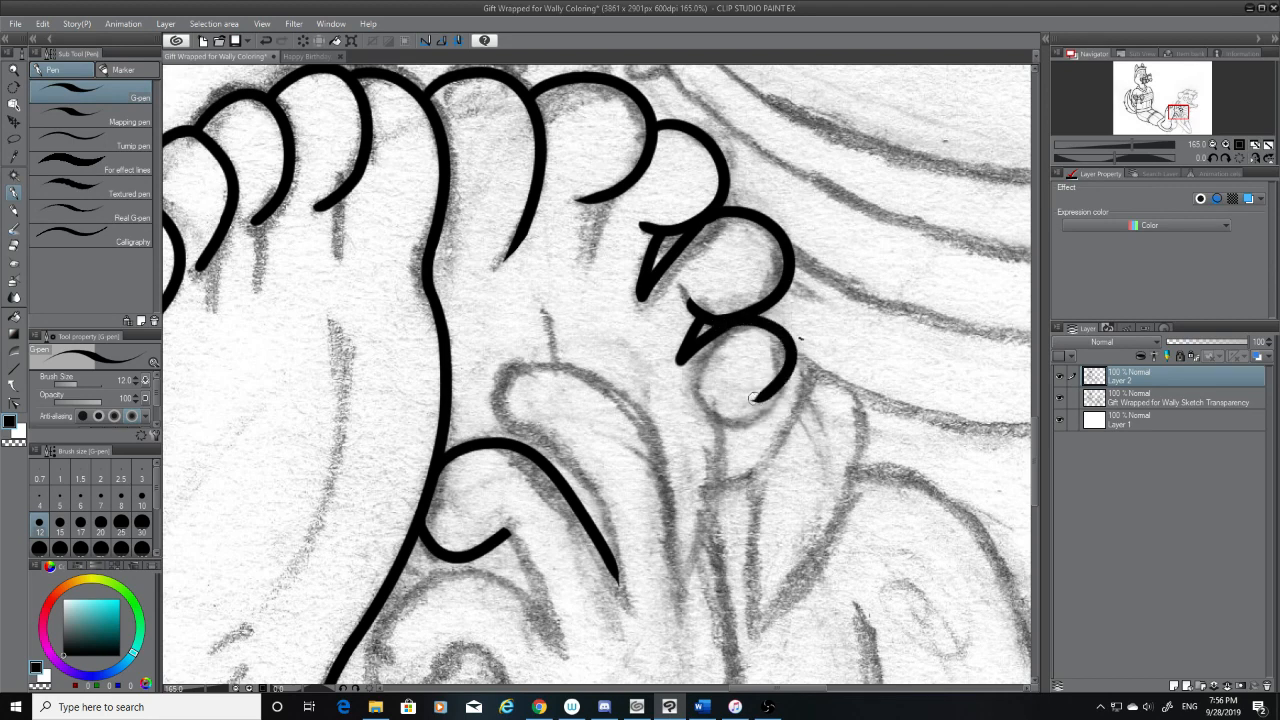
{"action": "key", "text": "ctrl+z"}
{"action": "mouse_move", "coordinate": [722, 322]}
{"action": "left_mouse_down"}
{"action": "mouse_move", "coordinate": [792, 362]}
{"action": "mouse_move", "coordinate": [748, 424]}
{"action": "mouse_move", "coordinate": [696, 392]}
{"action": "left_mouse_up"}
{"action": "key", "text": "ctrl+z"}
{"action": "key", "text": "ctrl+z"}
Undo the fifth toe's underside stroke, trim the outer curve's lower end with the hard eraser and return to the G-pen
{"action": "key", "text": "ctrl+z"}
{"action": "left_click_drag", "start_coordinate": [767, 412], "coordinate": [690, 388]}
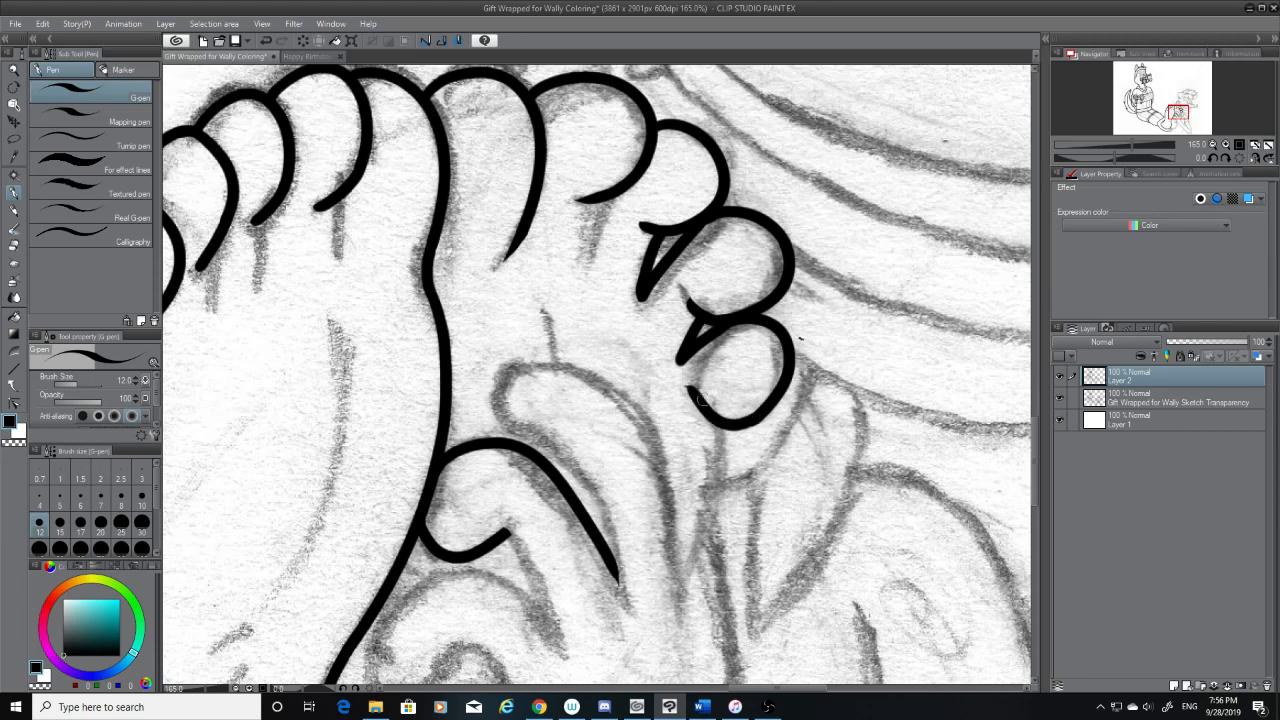
{"action": "key", "text": "ctrl+z"}
{"action": "left_click", "coordinate": [14, 246]}
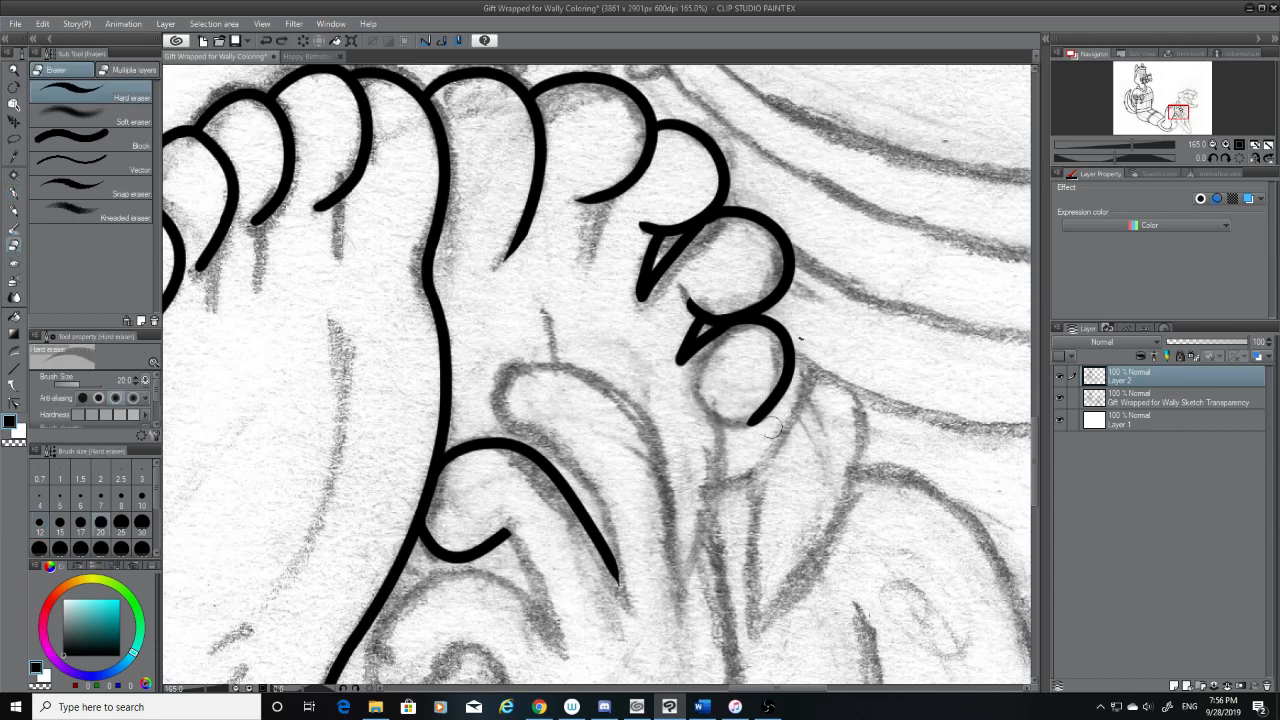
{"action": "left_click_drag", "start_coordinate": [752, 428], "coordinate": [774, 412]}
{"action": "left_click", "coordinate": [14, 192]}
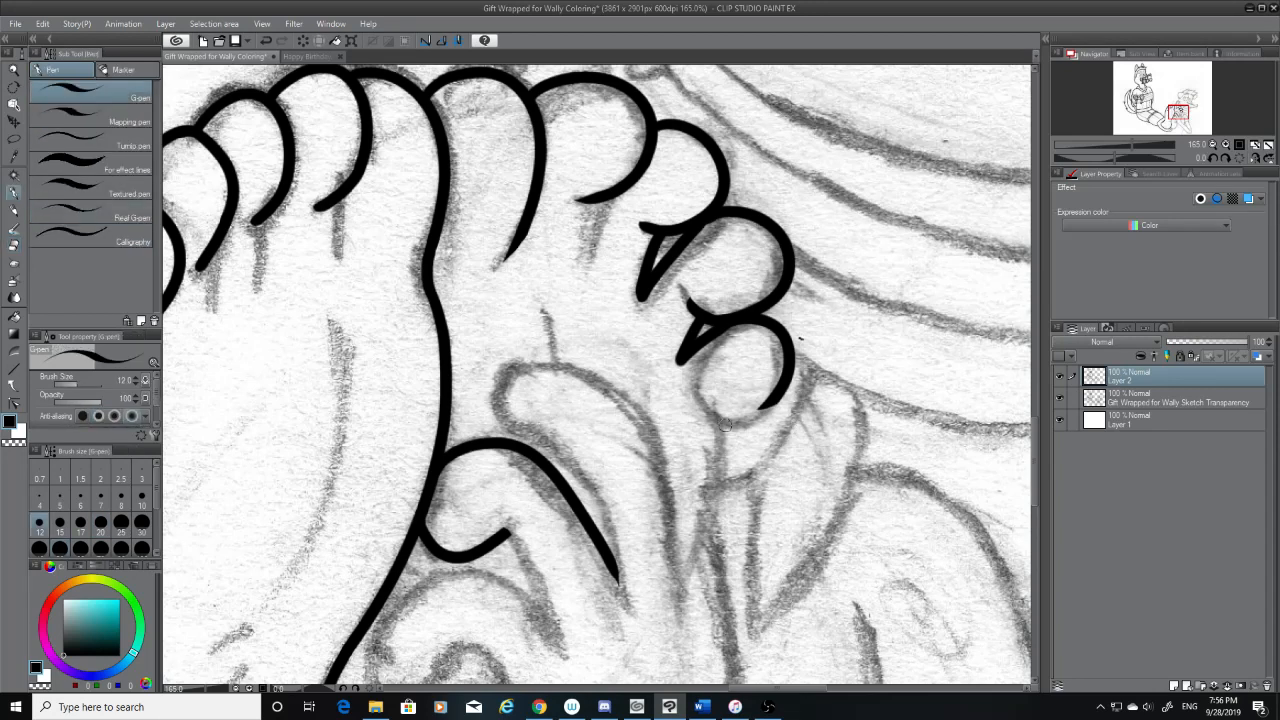
Ink the fifth toe's rounded underside from the outer curve's end around to the toe's inner edge
{"action": "left_click_drag", "start_coordinate": [694, 386], "coordinate": [774, 402]}
{"action": "key", "text": "ctrl+z"}
{"action": "mouse_move", "coordinate": [693, 385]}
{"action": "left_mouse_down"}
{"action": "mouse_move", "coordinate": [774, 398]}
{"action": "mouse_move", "coordinate": [717, 413]}
{"action": "mouse_move", "coordinate": [694, 387]}
{"action": "left_mouse_up"}
{"action": "key", "text": "ctrl+z"}
{"action": "key", "text": "ctrl+z"}
{"action": "mouse_move", "coordinate": [775, 399]}
{"action": "left_mouse_down"}
{"action": "mouse_move", "coordinate": [694, 387]}
{"action": "mouse_move", "coordinate": [742, 420]}
{"action": "mouse_move", "coordinate": [692, 388]}
{"action": "left_mouse_up"}
{"action": "key", "text": "ctrl+z"}
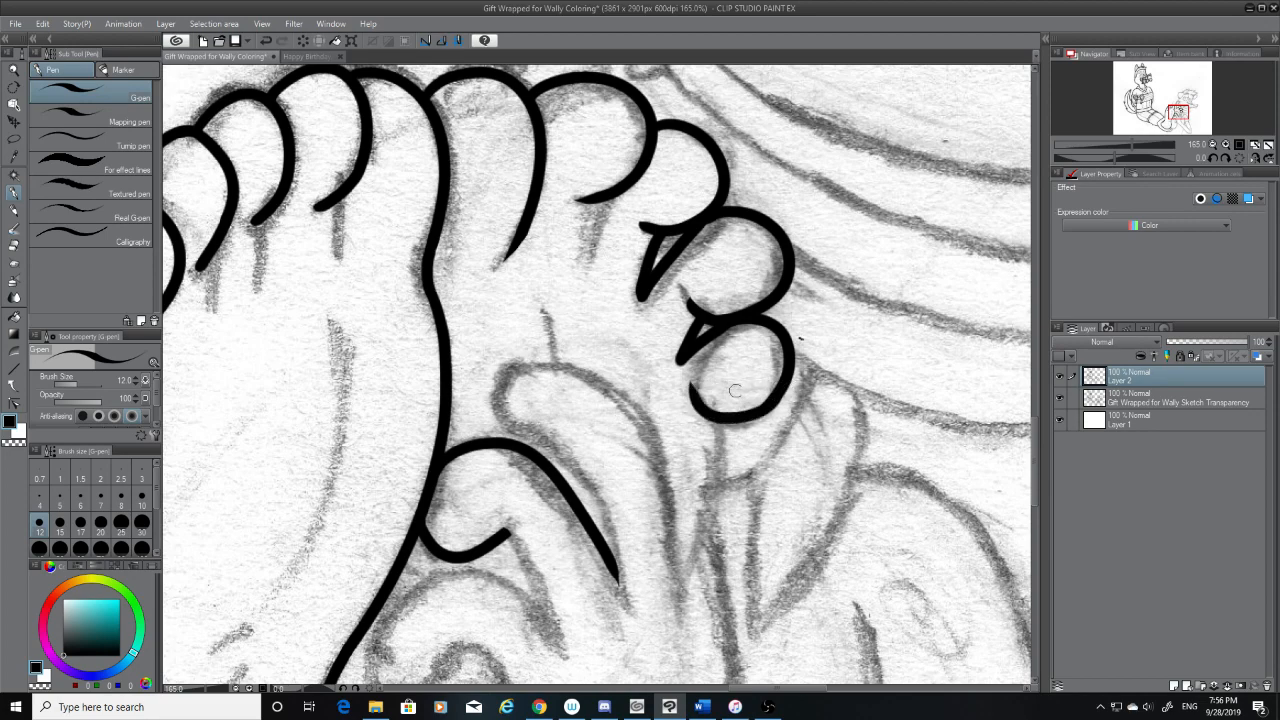
Ink a gently curved line from the fifth toe's underside down and inward to the sketched crease of the sole
{"action": "left_click_drag", "start_coordinate": [1035, 444], "coordinate": [1038, 465]}
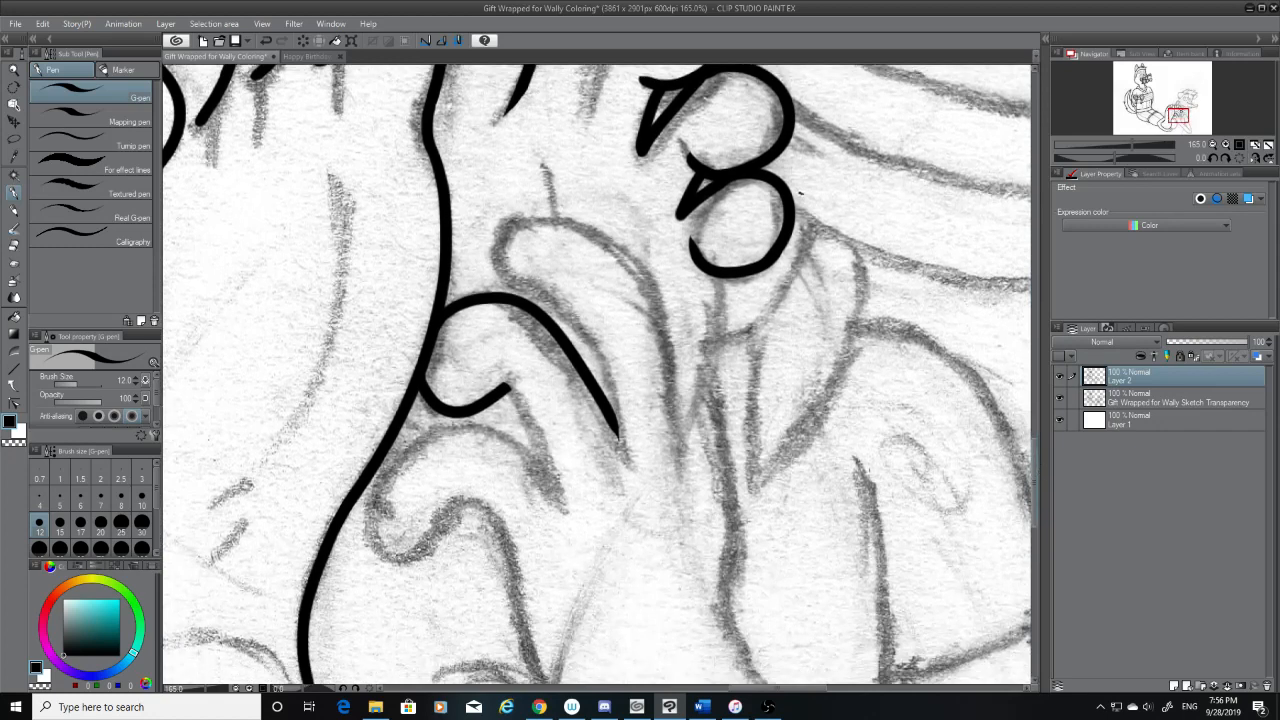
{"action": "left_click_drag", "start_coordinate": [717, 276], "coordinate": [678, 440]}
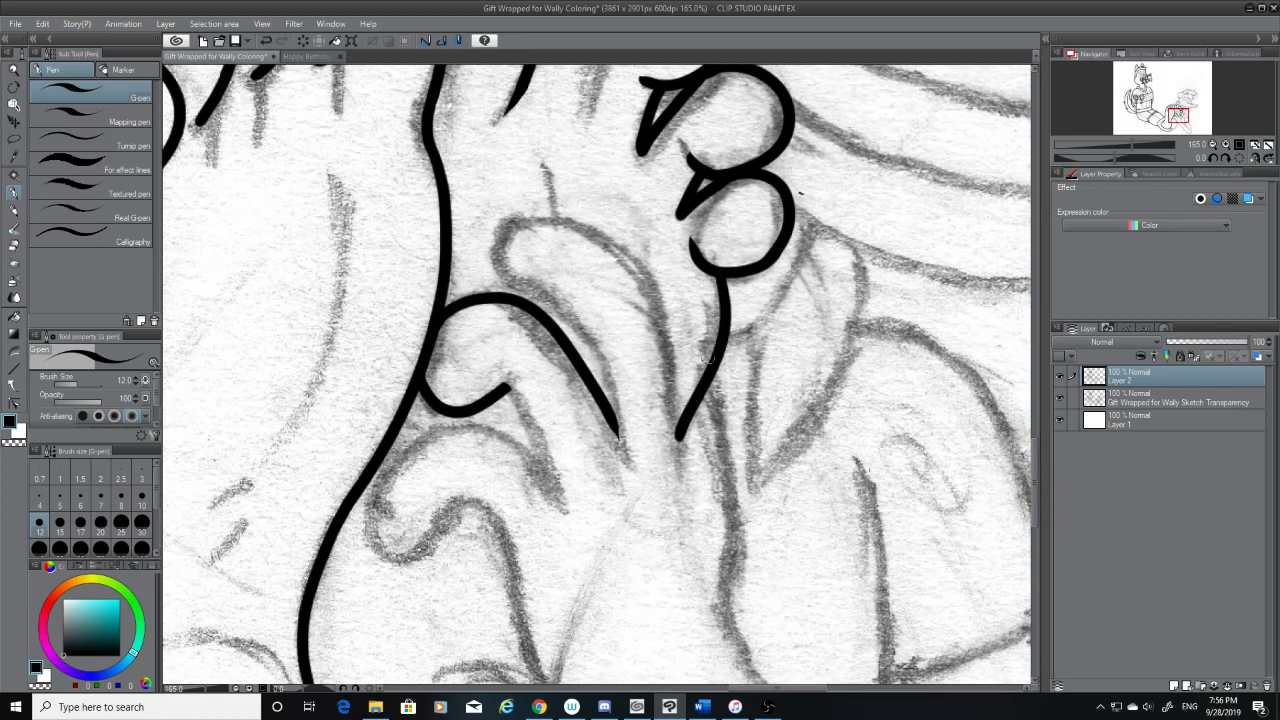
{"action": "key", "text": "ctrl+z"}
{"action": "key", "text": "ctrl+y"}
{"action": "key", "text": "ctrl+z"}
{"action": "mouse_move", "coordinate": [717, 272]}
{"action": "left_mouse_down"}
{"action": "mouse_move", "coordinate": [716, 326]}
{"action": "mouse_move", "coordinate": [670, 441]}
{"action": "left_mouse_up"}
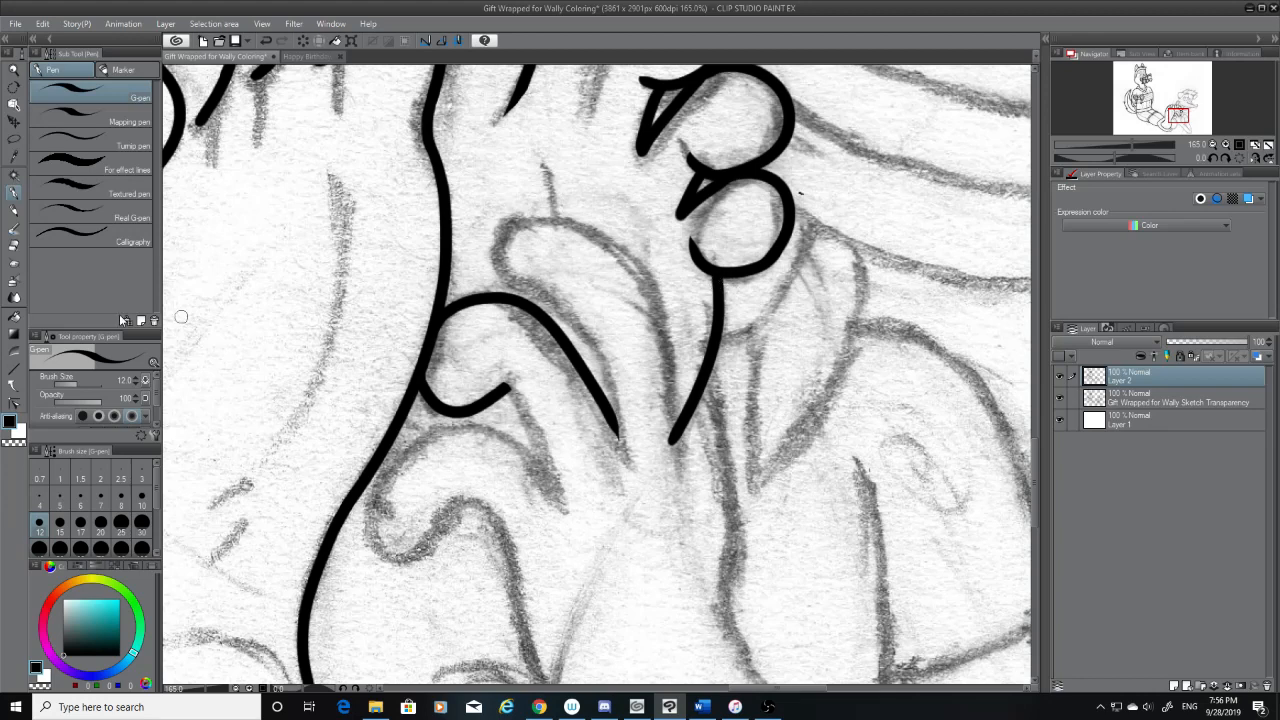
Trim the lower tip of the line below the fifth toe with the hard eraser and return to the G-pen
{"action": "left_click", "coordinate": [13, 245]}
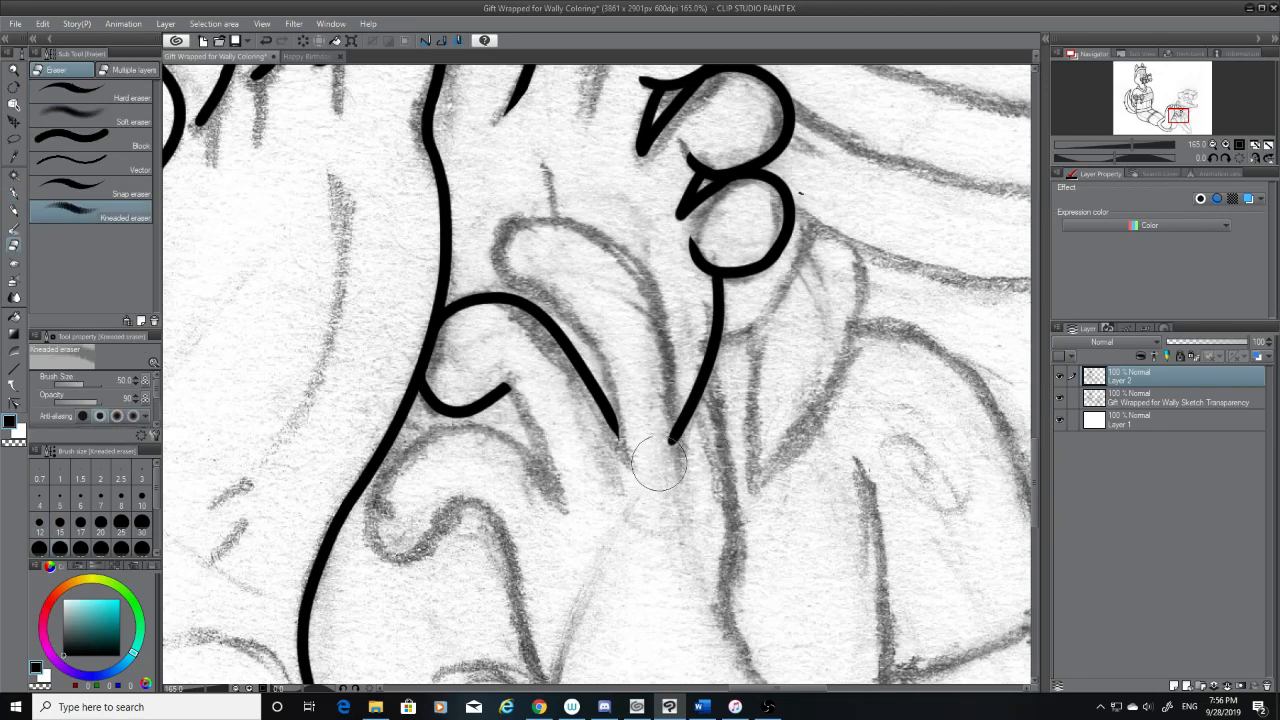
{"action": "left_click_drag", "start_coordinate": [655, 470], "coordinate": [645, 413]}
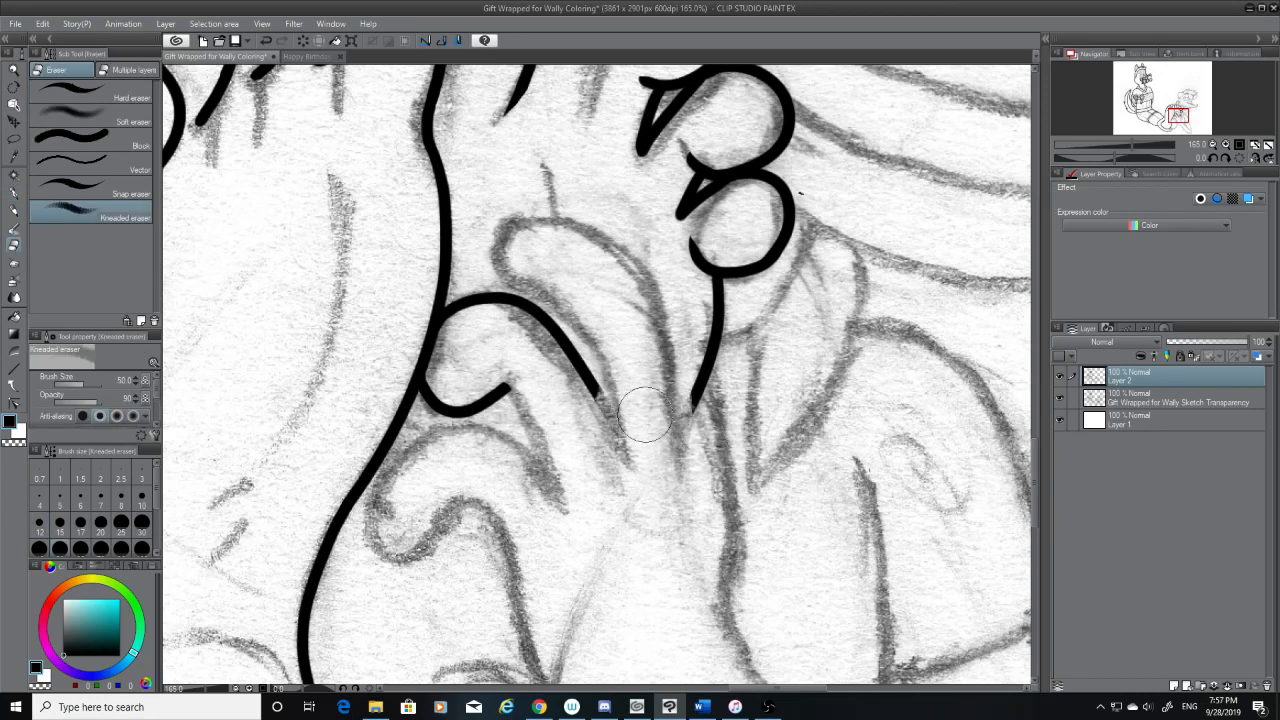
{"action": "key", "text": "ctrl+z"}
{"action": "left_click", "coordinate": [78, 90]}
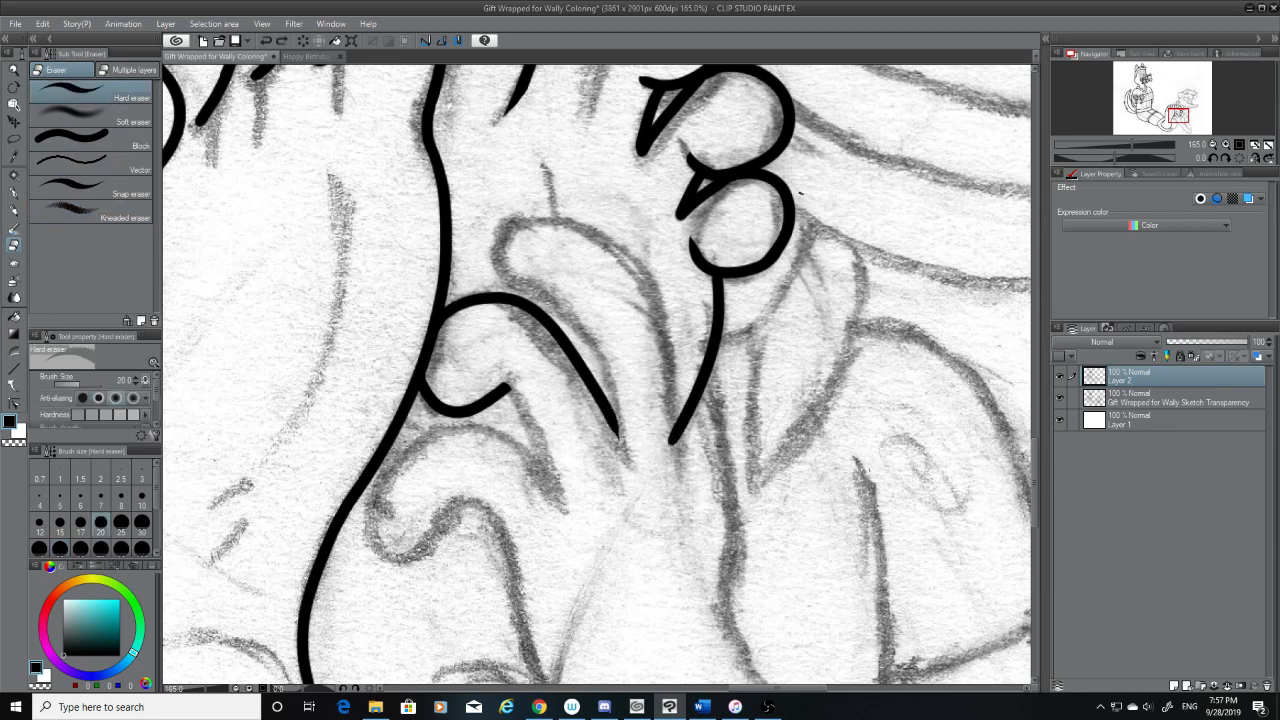
{"action": "left_click_drag", "start_coordinate": [667, 453], "coordinate": [659, 407]}
{"action": "left_click", "coordinate": [20, 193]}
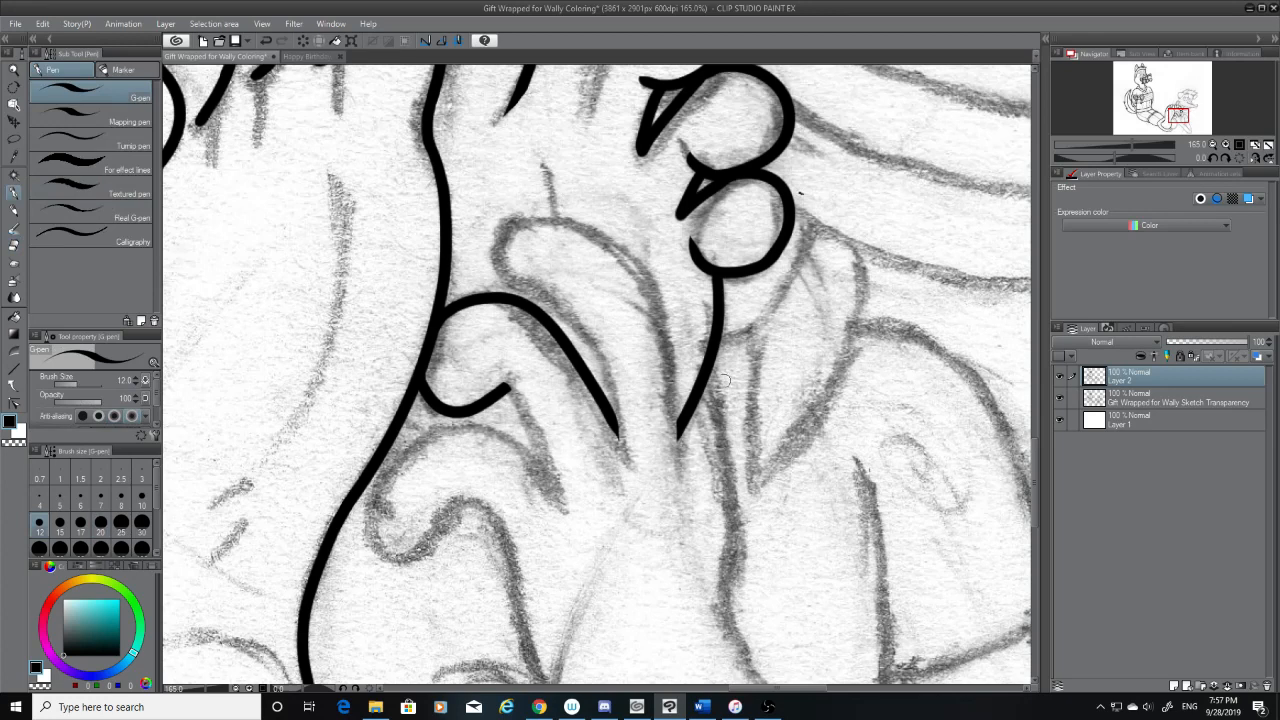
Ink the second foot's side line branching off the line below the fifth toe and running down along the sketched edge
{"action": "mouse_move", "coordinate": [708, 372]}
{"action": "left_mouse_down"}
{"action": "mouse_move", "coordinate": [712, 646]}
{"action": "mouse_move", "coordinate": [716, 598]}
{"action": "left_mouse_up"}
{"action": "key", "text": "ctrl+z"}
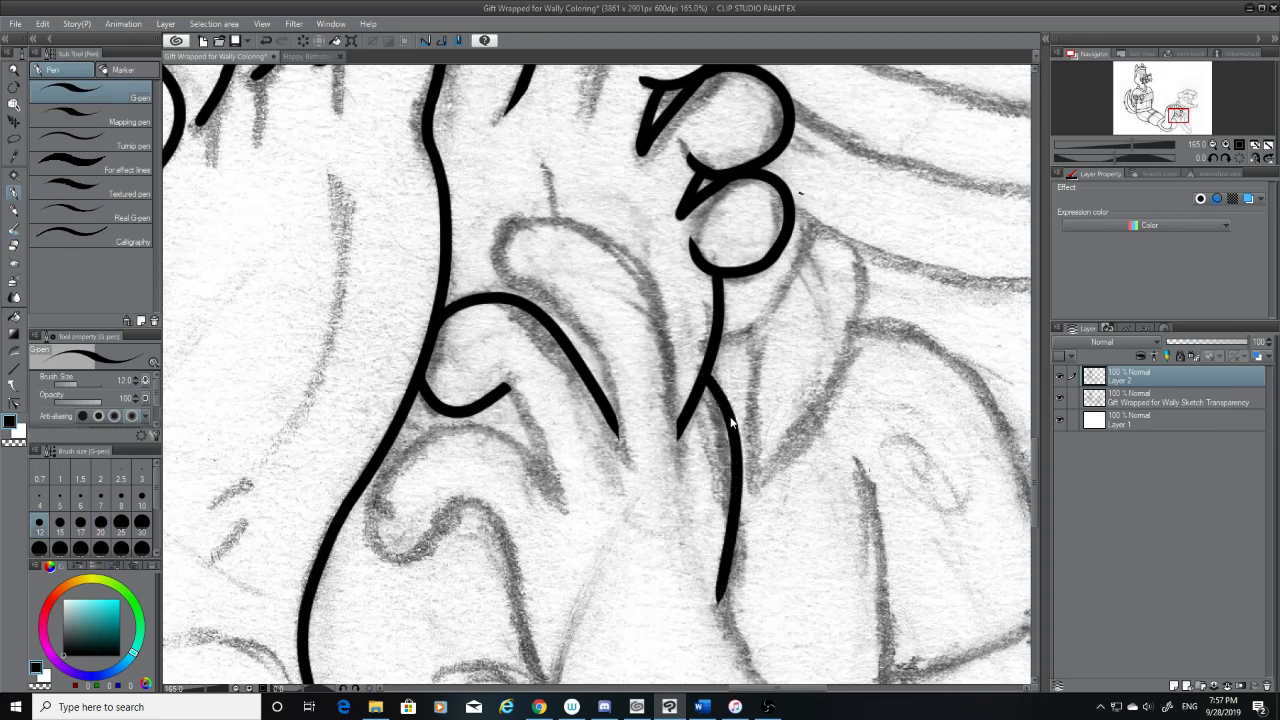
{"action": "key", "text": "ctrl+z"}
{"action": "left_click_drag", "start_coordinate": [706, 374], "coordinate": [716, 636]}
{"action": "key", "text": "ctrl+z"}
{"action": "left_click_drag", "start_coordinate": [704, 376], "coordinate": [732, 590]}
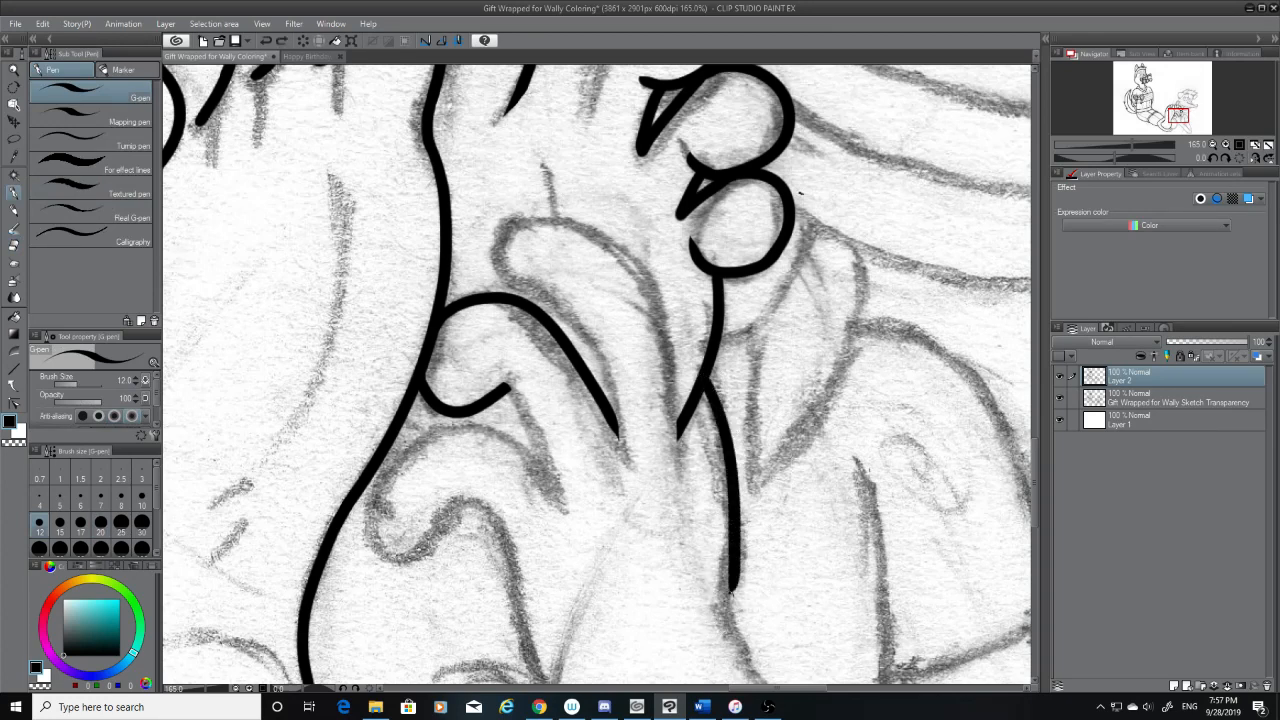
{"action": "key", "text": "ctrl+z"}
{"action": "left_click_drag", "start_coordinate": [707, 376], "coordinate": [704, 644]}
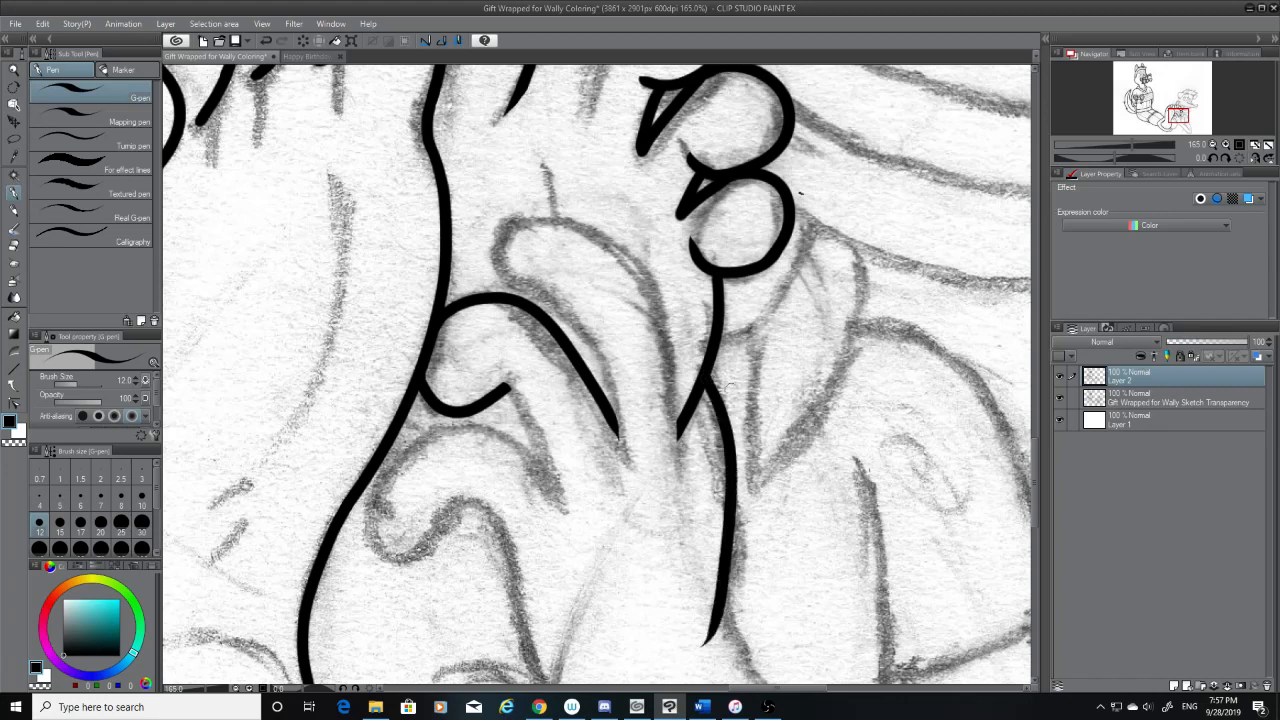
Erase the lower part of the second foot's side line with the hard eraser and return to the G-pen
{"action": "left_click_drag", "start_coordinate": [1036, 494], "coordinate": [1035, 516]}
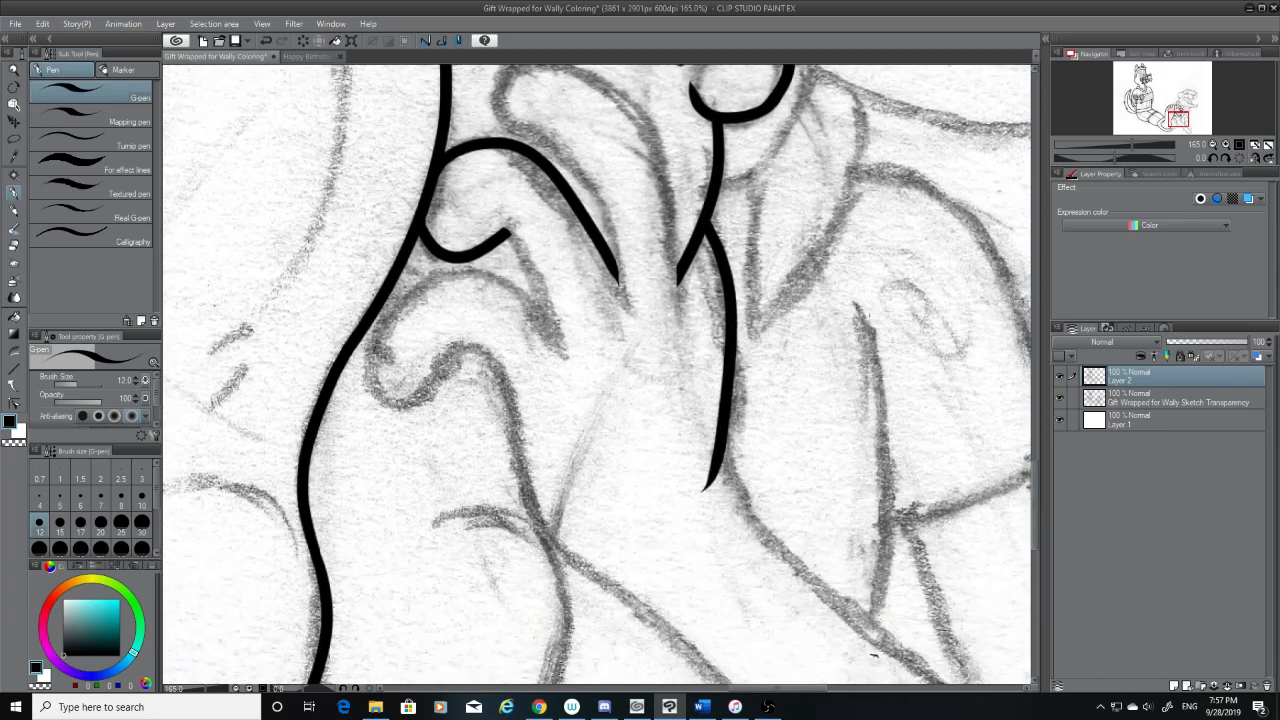
{"action": "left_click", "coordinate": [14, 245]}
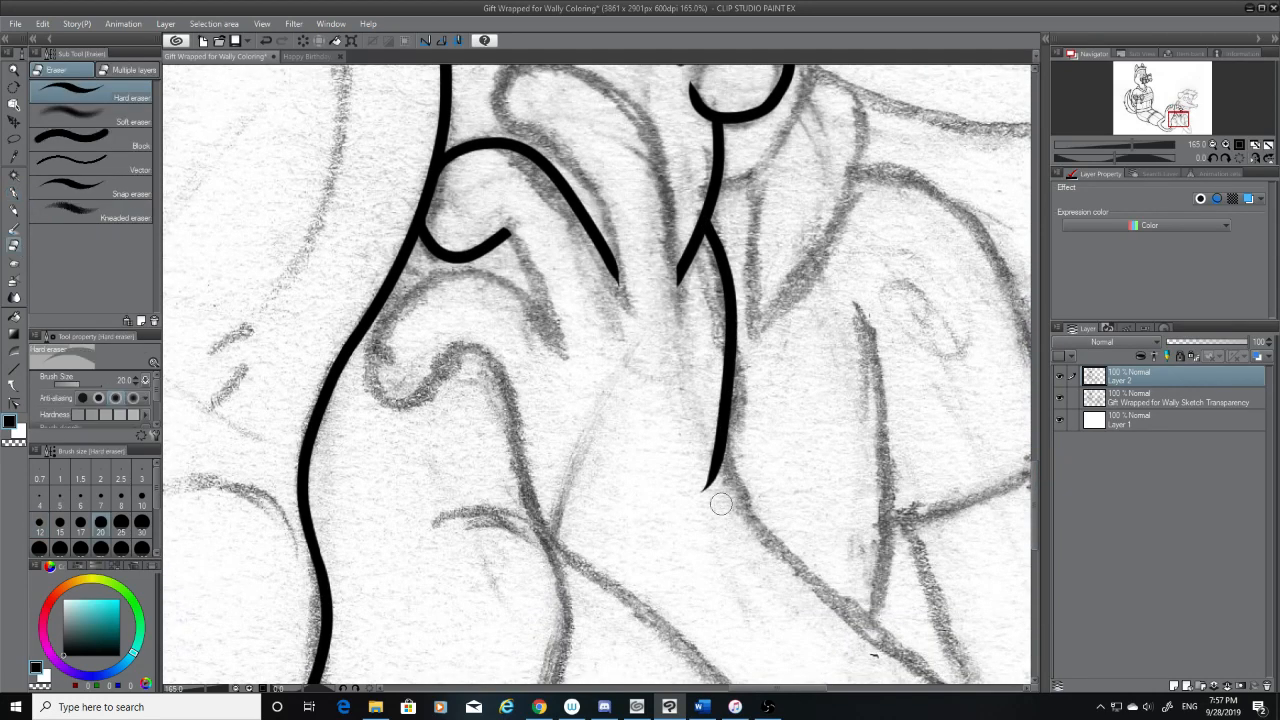
{"action": "left_click_drag", "start_coordinate": [722, 505], "coordinate": [726, 424]}
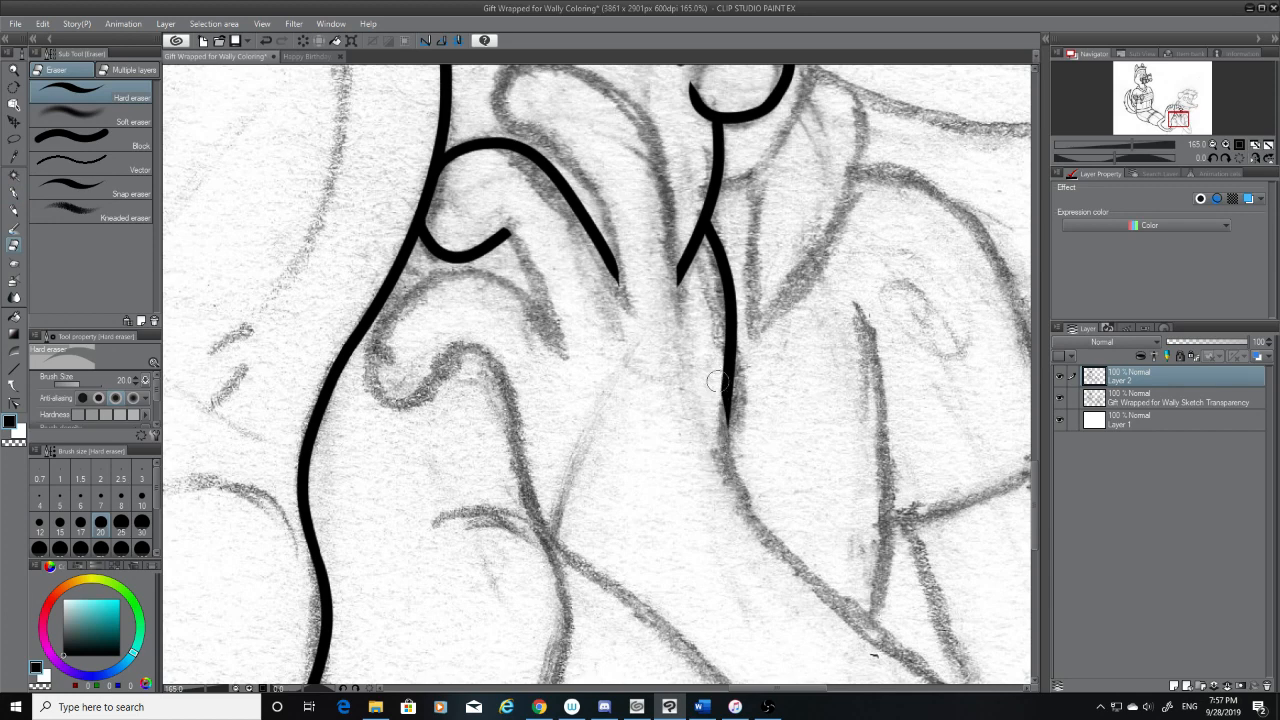
{"action": "left_click", "coordinate": [14, 193]}
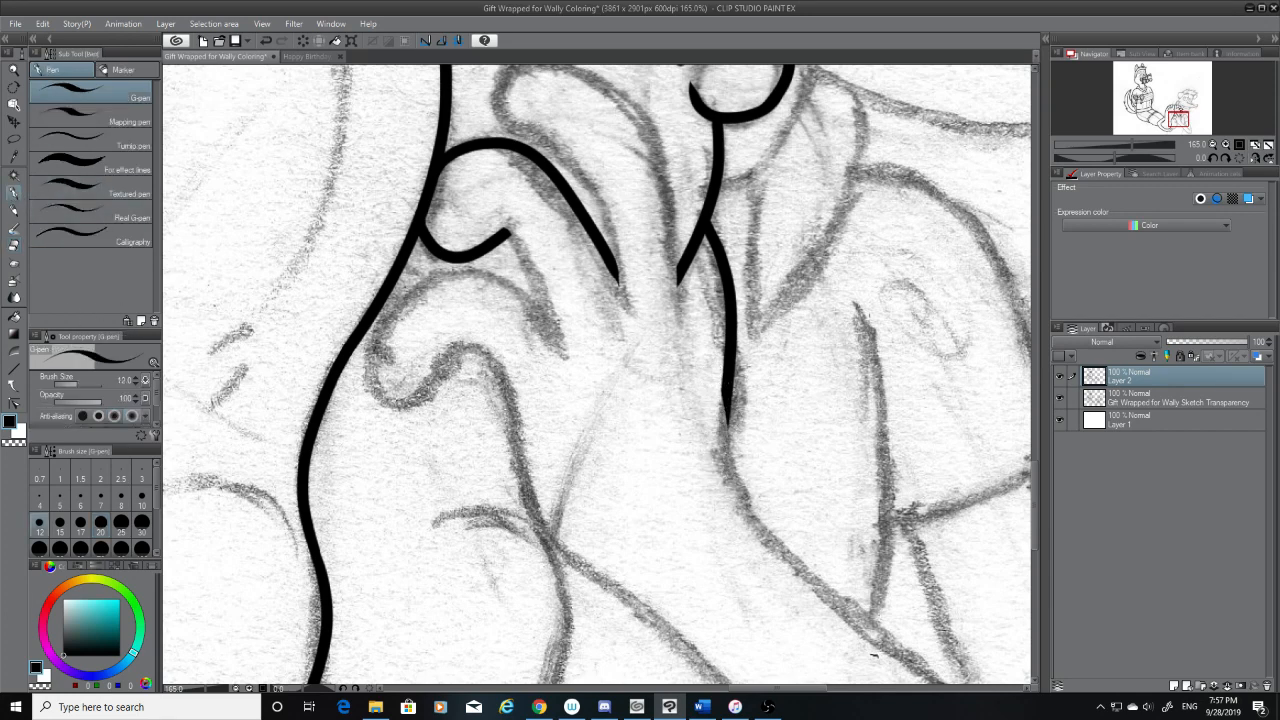
Try extending the second foot's side line in a long curve onto the sketched diagonal toward the heel
{"action": "mouse_move", "coordinate": [720, 385]}
{"action": "left_mouse_down"}
{"action": "mouse_move", "coordinate": [737, 482]}
{"action": "mouse_move", "coordinate": [765, 530]}
{"action": "mouse_move", "coordinate": [738, 496]}
{"action": "mouse_move", "coordinate": [765, 555]}
{"action": "left_mouse_up"}
{"action": "key", "text": "ctrl+z"}
{"action": "key", "text": "ctrl+z"}
{"action": "left_click_drag", "start_coordinate": [724, 388], "coordinate": [795, 562]}
{"action": "key", "text": "ctrl+z"}
{"action": "left_click_drag", "start_coordinate": [722, 378], "coordinate": [800, 550]}
{"action": "key", "text": "ctrl+z"}
{"action": "mouse_move", "coordinate": [722, 382]}
{"action": "left_mouse_down"}
{"action": "mouse_move", "coordinate": [768, 548]}
{"action": "mouse_move", "coordinate": [783, 558]}
{"action": "left_mouse_up"}
Extend the second foot's side line with a shorter curve ending where the sketched diagonal begins
{"action": "key", "text": "ctrl+z"}
{"action": "left_click_drag", "start_coordinate": [723, 382], "coordinate": [788, 562]}
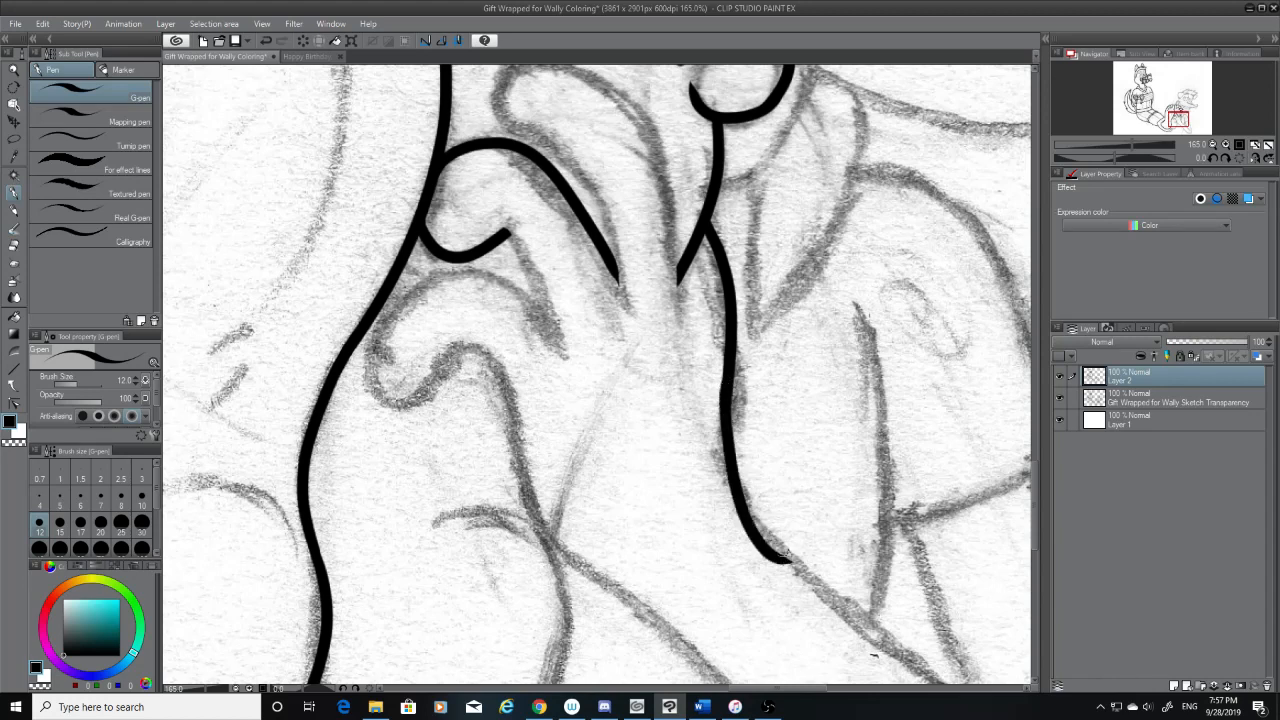
{"action": "key", "text": "ctrl+z"}
{"action": "left_click_drag", "start_coordinate": [724, 381], "coordinate": [793, 558]}
{"action": "key", "text": "ctrl+z"}
{"action": "mouse_move", "coordinate": [722, 382]}
{"action": "left_mouse_down"}
{"action": "mouse_move", "coordinate": [748, 500]}
{"action": "mouse_move", "coordinate": [775, 527]}
{"action": "left_mouse_up"}
{"action": "key", "text": "ctrl+z"}
{"action": "left_click_drag", "start_coordinate": [735, 358], "coordinate": [766, 530]}
{"action": "key", "text": "ctrl+z"}
{"action": "left_click_drag", "start_coordinate": [729, 390], "coordinate": [765, 530]}
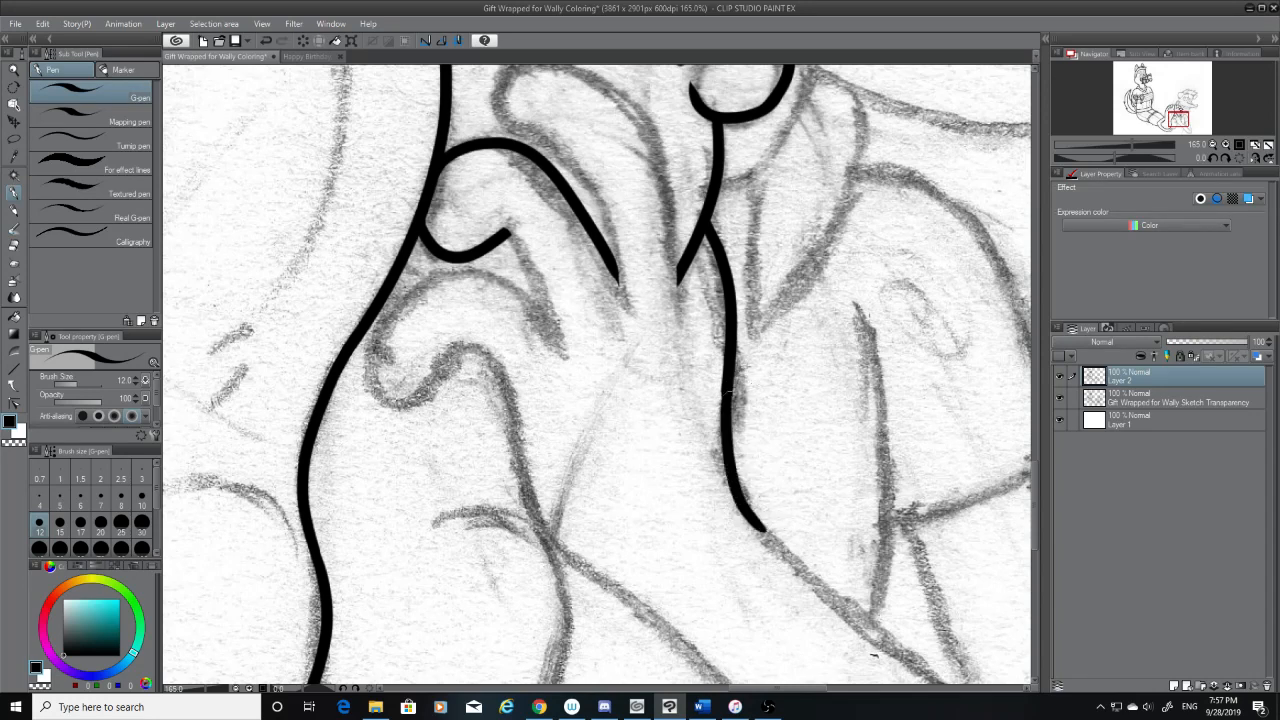
{"action": "left_click_drag", "start_coordinate": [725, 411], "coordinate": [729, 377]}
{"action": "key", "text": "ctrl+z"}
Ink a curved line from the hooked end of the rounded shape beside the first foot down along the sketched crease
{"action": "scroll", "coordinate": [1036, 470], "scroll_direction": "up", "scroll_amount": 2}
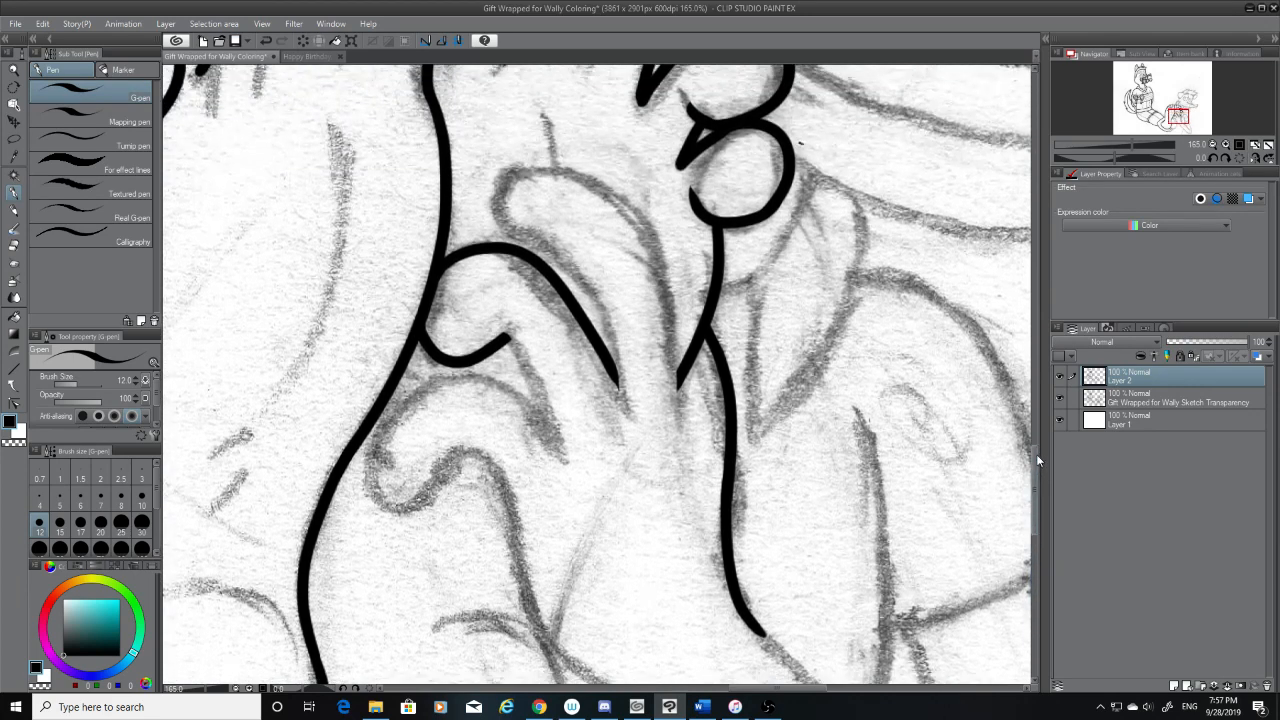
{"action": "left_click_drag", "start_coordinate": [506, 336], "coordinate": [541, 419]}
{"action": "key", "text": "ctrl+z"}
{"action": "left_click_drag", "start_coordinate": [506, 338], "coordinate": [548, 437]}
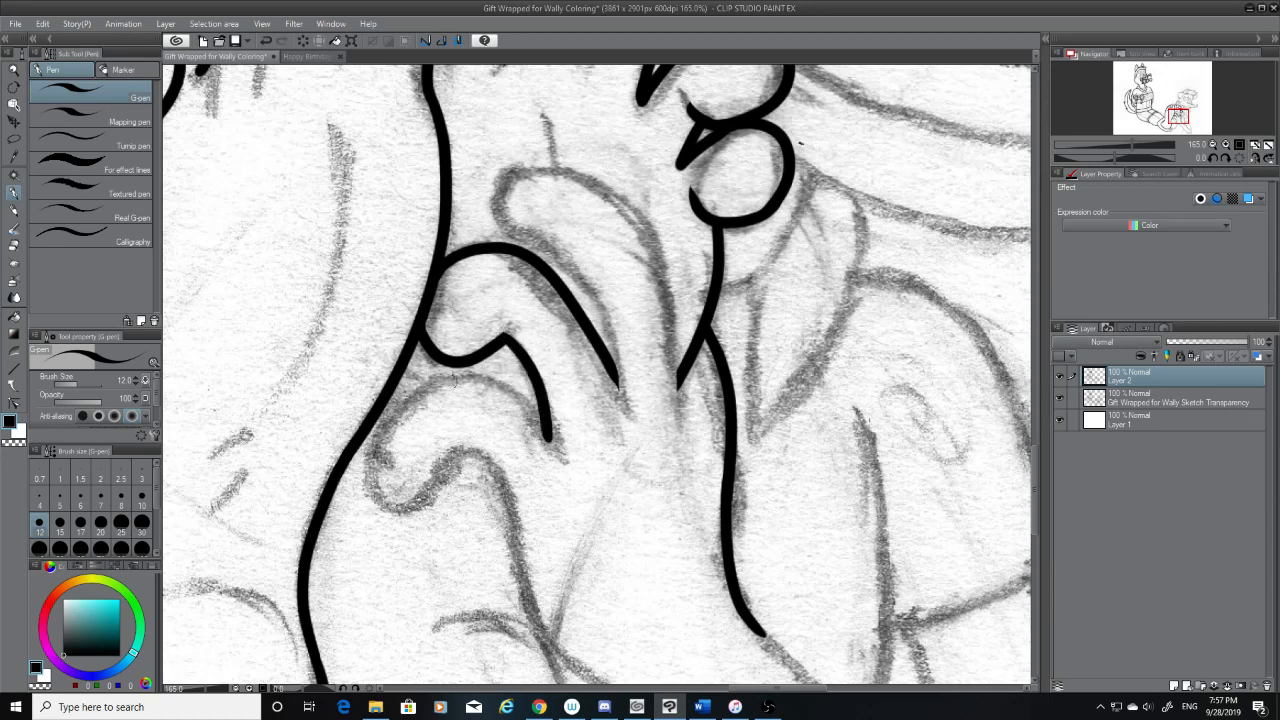
Ink an arch below the rounded shape beside the first foot, merging into the curved crease's lower end, and switch to the hard eraser
{"action": "left_click_drag", "start_coordinate": [419, 393], "coordinate": [549, 462]}
{"action": "key", "text": "ctrl+z"}
{"action": "mouse_move", "coordinate": [430, 385]}
{"action": "left_mouse_down"}
{"action": "mouse_move", "coordinate": [484, 384]}
{"action": "mouse_move", "coordinate": [559, 450]}
{"action": "mouse_move", "coordinate": [530, 406]}
{"action": "mouse_move", "coordinate": [556, 452]}
{"action": "mouse_move", "coordinate": [490, 385]}
{"action": "mouse_move", "coordinate": [543, 410]}
{"action": "left_mouse_up"}
{"action": "key", "text": "ctrl+z"}
{"action": "key", "text": "ctrl+z"}
{"action": "key", "text": "ctrl+z"}
{"action": "left_click_drag", "start_coordinate": [422, 382], "coordinate": [556, 450]}
{"action": "key", "text": "ctrl+z"}
{"action": "left_click_drag", "start_coordinate": [424, 394], "coordinate": [576, 452]}
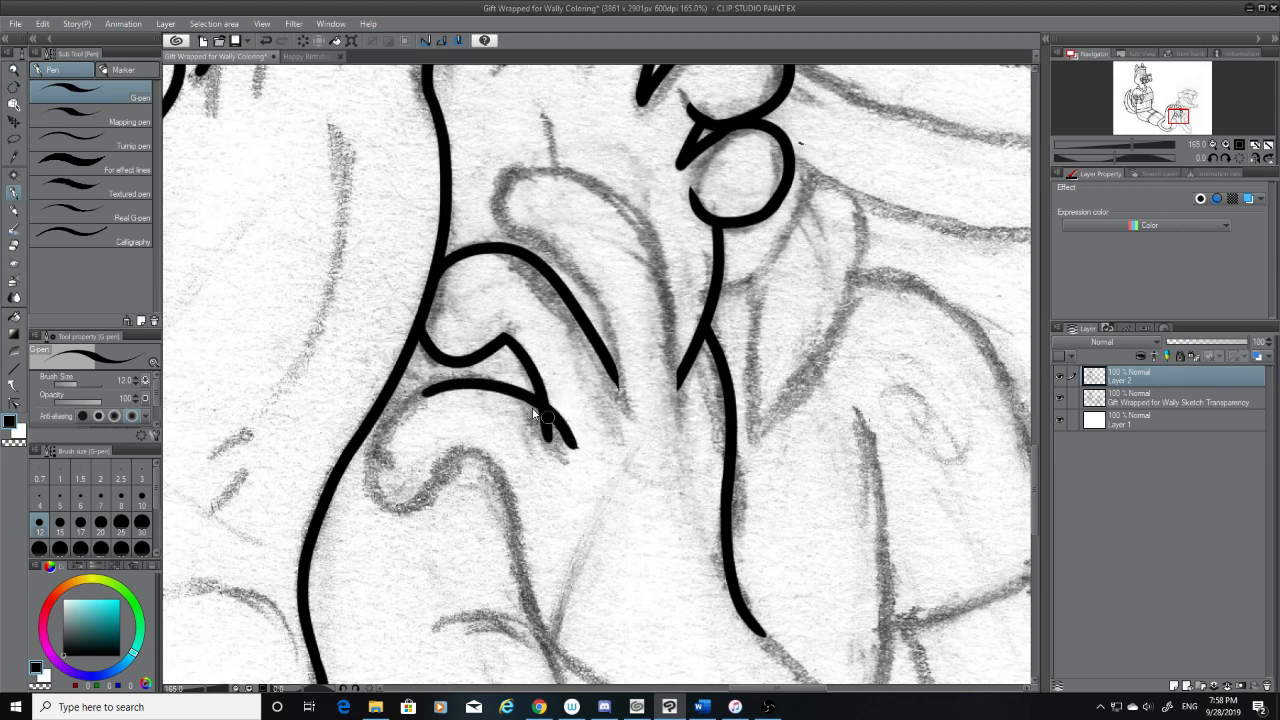
{"action": "key", "text": "ctrl+z"}
{"action": "left_click_drag", "start_coordinate": [424, 384], "coordinate": [572, 462]}
{"action": "key", "text": "ctrl+z"}
{"action": "left_click_drag", "start_coordinate": [424, 388], "coordinate": [556, 444]}
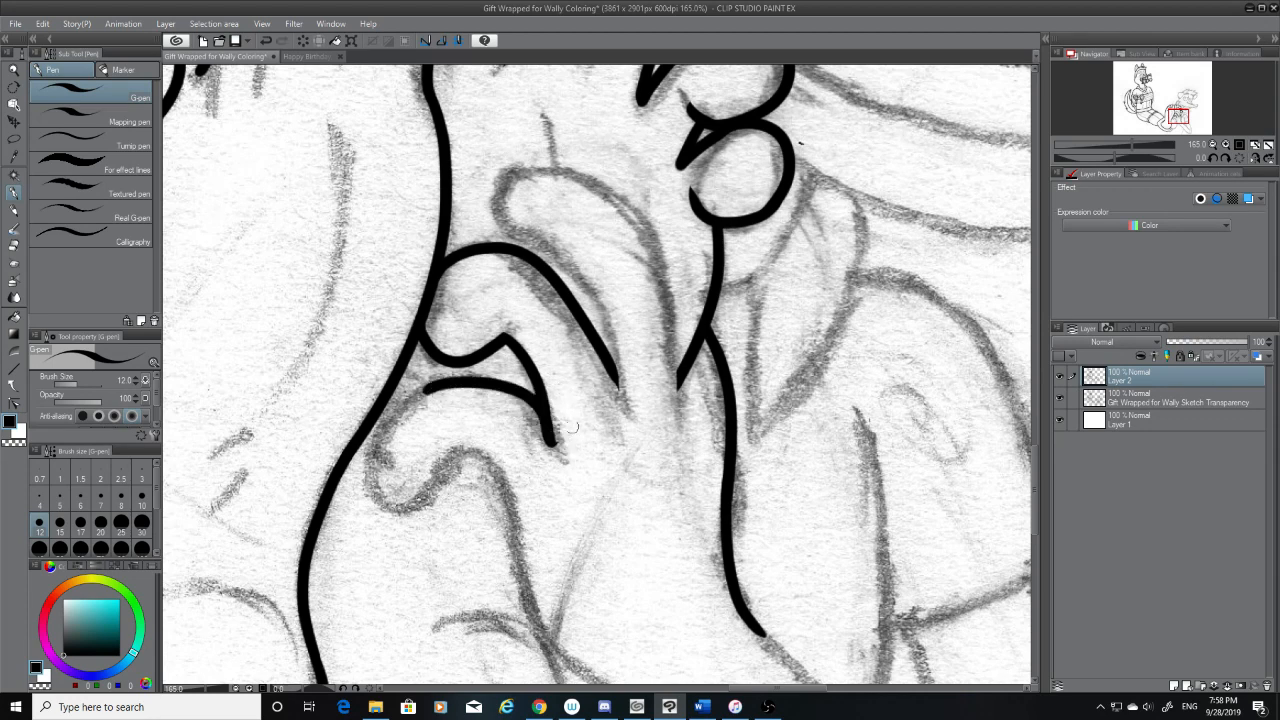
{"action": "left_click", "coordinate": [14, 246]}
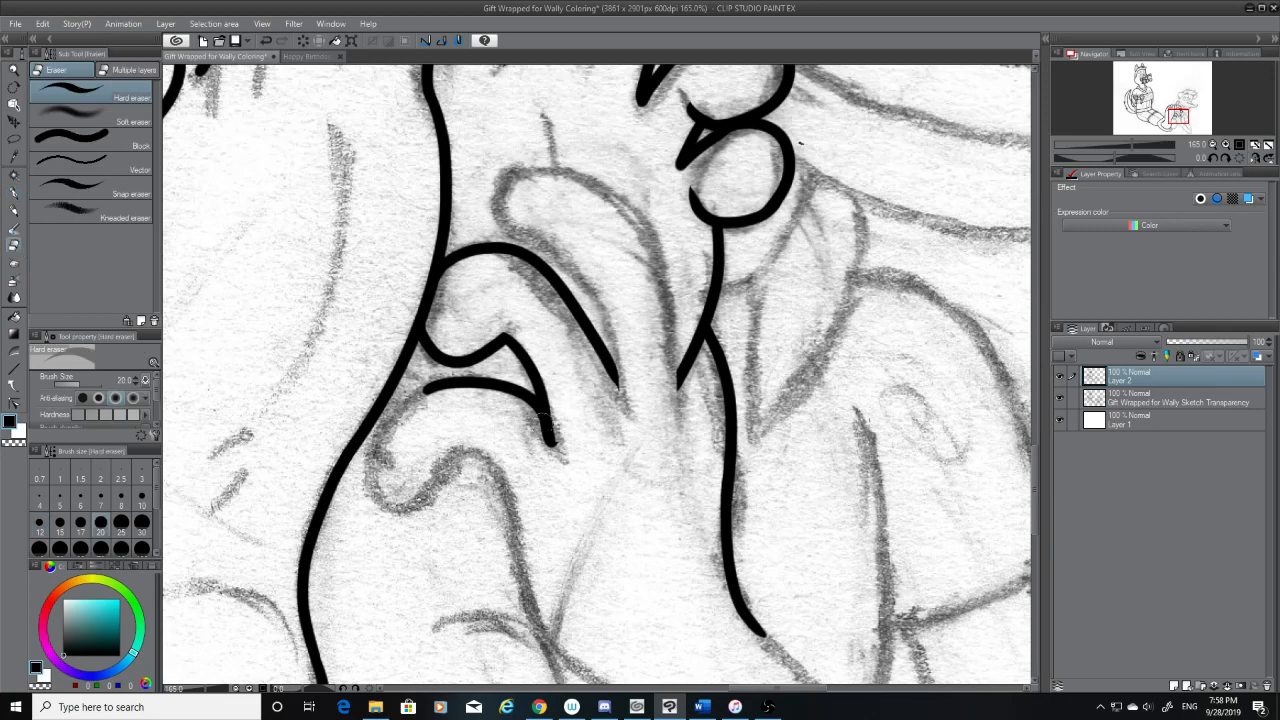
Trim the lower tip of the curved crease below the rounded shape with the hard eraser, and switch back to the G-pen
{"action": "key", "text": "ctrl+z"}
{"action": "left_click_drag", "start_coordinate": [565, 443], "coordinate": [562, 465]}
{"action": "left_click", "coordinate": [14, 192]}
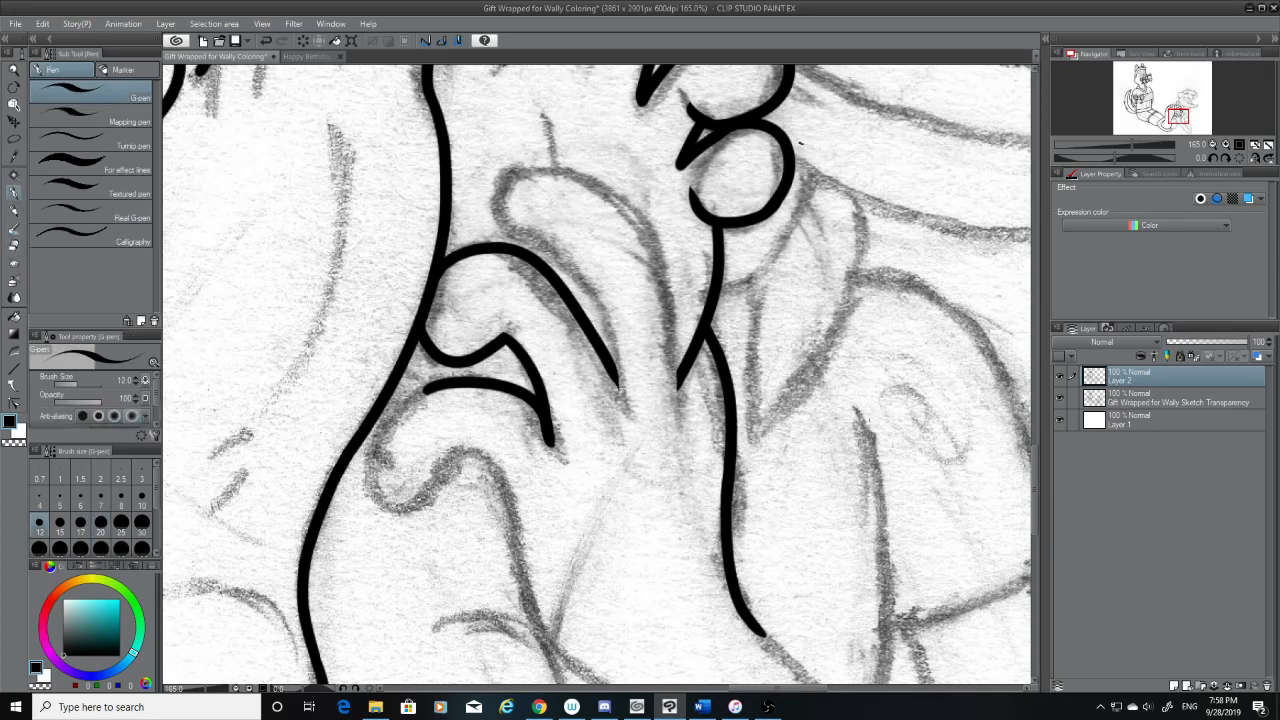
Try continuing the open end of the arch beside the first foot down into a hooked curve along the sketch
{"action": "key", "text": "ctrl+z"}
{"action": "mouse_move", "coordinate": [410, 402]}
{"action": "left_mouse_down"}
{"action": "mouse_move", "coordinate": [389, 504]}
{"action": "mouse_move", "coordinate": [421, 492]}
{"action": "left_mouse_up"}
{"action": "key", "text": "ctrl+z"}
{"action": "key", "text": "ctrl+z"}
{"action": "mouse_move", "coordinate": [436, 388]}
{"action": "left_mouse_down"}
{"action": "mouse_move", "coordinate": [393, 495]}
{"action": "mouse_move", "coordinate": [422, 396]}
{"action": "mouse_move", "coordinate": [390, 510]}
{"action": "left_mouse_up"}
{"action": "key", "text": "ctrl+z"}
{"action": "key", "text": "ctrl+z"}
{"action": "mouse_move", "coordinate": [436, 388]}
{"action": "left_mouse_down"}
{"action": "mouse_move", "coordinate": [382, 479]}
{"action": "mouse_move", "coordinate": [388, 510]}
{"action": "left_mouse_up"}
{"action": "key", "text": "ctrl+z"}
{"action": "left_click_drag", "start_coordinate": [428, 389], "coordinate": [414, 495]}
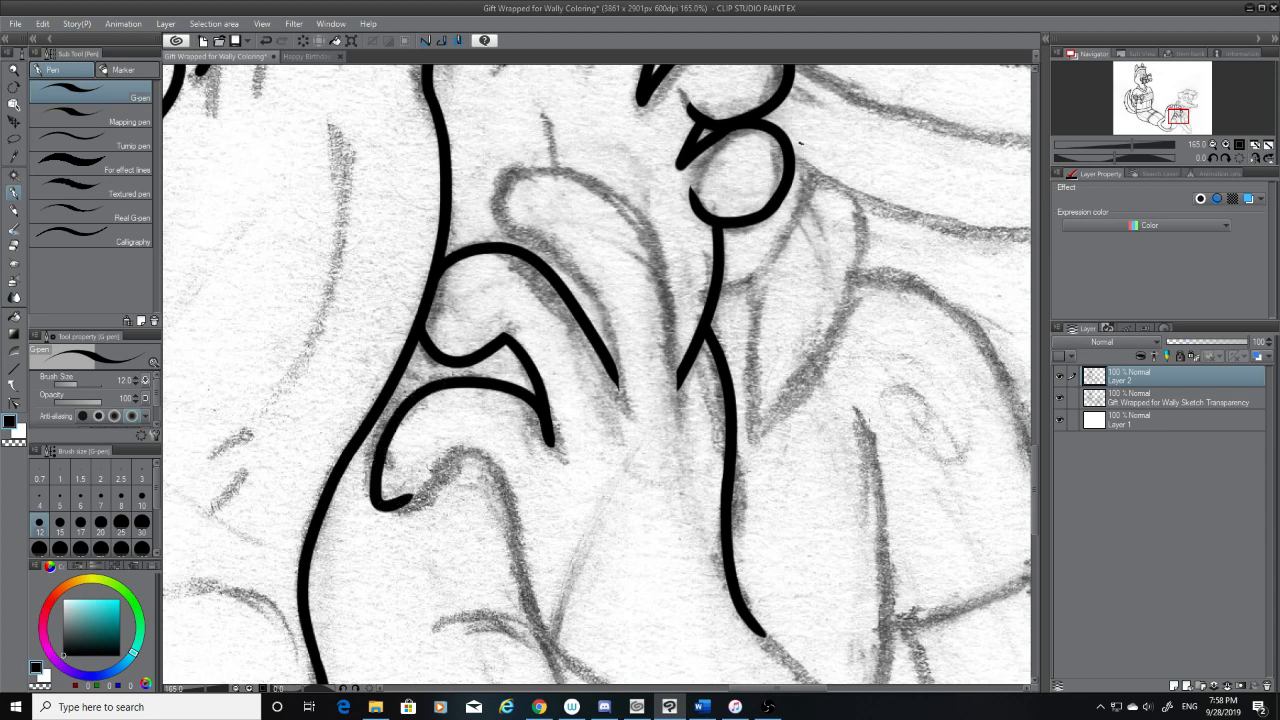
{"action": "key", "text": "ctrl+z"}
Ink a curve from the arch's open end down along the foot's outline, hooking around at the sketched rounded bottom
{"action": "mouse_move", "coordinate": [436, 390]}
{"action": "left_mouse_down"}
{"action": "mouse_move", "coordinate": [385, 506]}
{"action": "mouse_move", "coordinate": [416, 494]}
{"action": "mouse_move", "coordinate": [372, 525]}
{"action": "mouse_move", "coordinate": [424, 518]}
{"action": "left_mouse_up"}
{"action": "key", "text": "ctrl+z"}
{"action": "key", "text": "ctrl+z"}
{"action": "left_click_drag", "start_coordinate": [436, 390], "coordinate": [428, 485]}
{"action": "key", "text": "ctrl+z"}
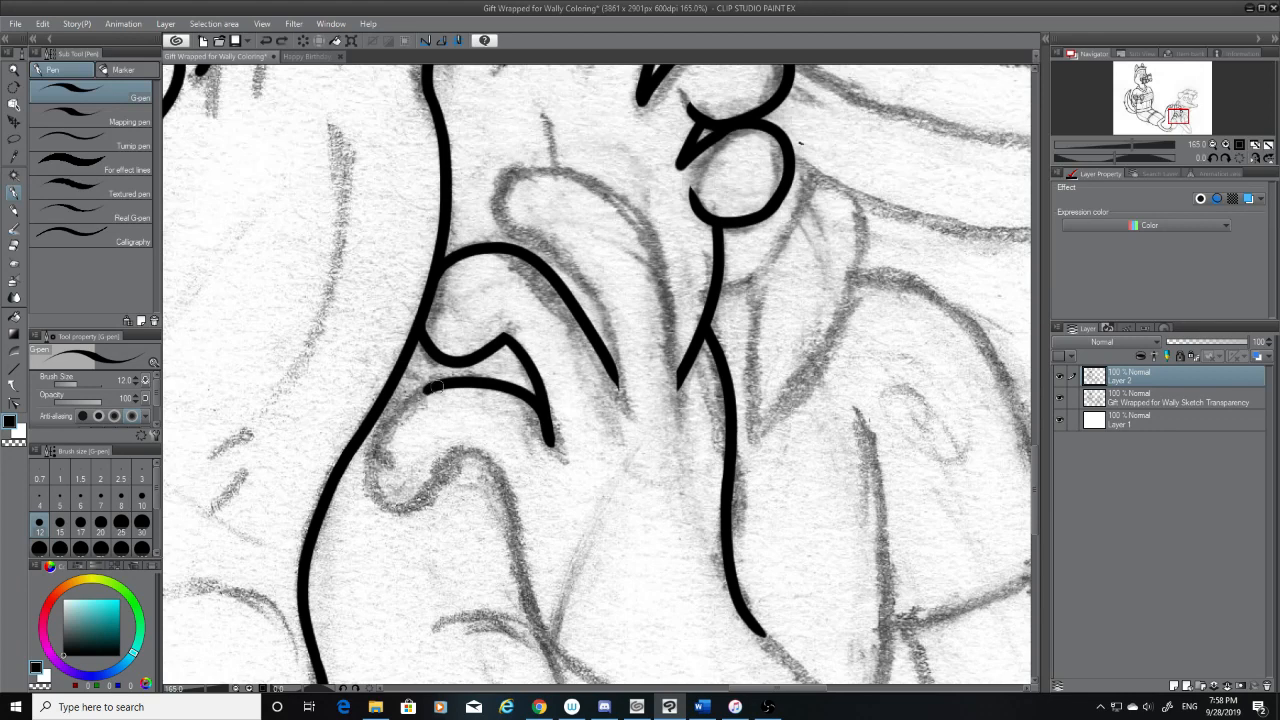
{"action": "mouse_move", "coordinate": [436, 390]}
{"action": "left_mouse_down"}
{"action": "mouse_move", "coordinate": [388, 432]}
{"action": "mouse_move", "coordinate": [426, 500]}
{"action": "left_mouse_up"}
{"action": "key", "text": "ctrl+z"}
{"action": "left_click_drag", "start_coordinate": [436, 390], "coordinate": [430, 501]}
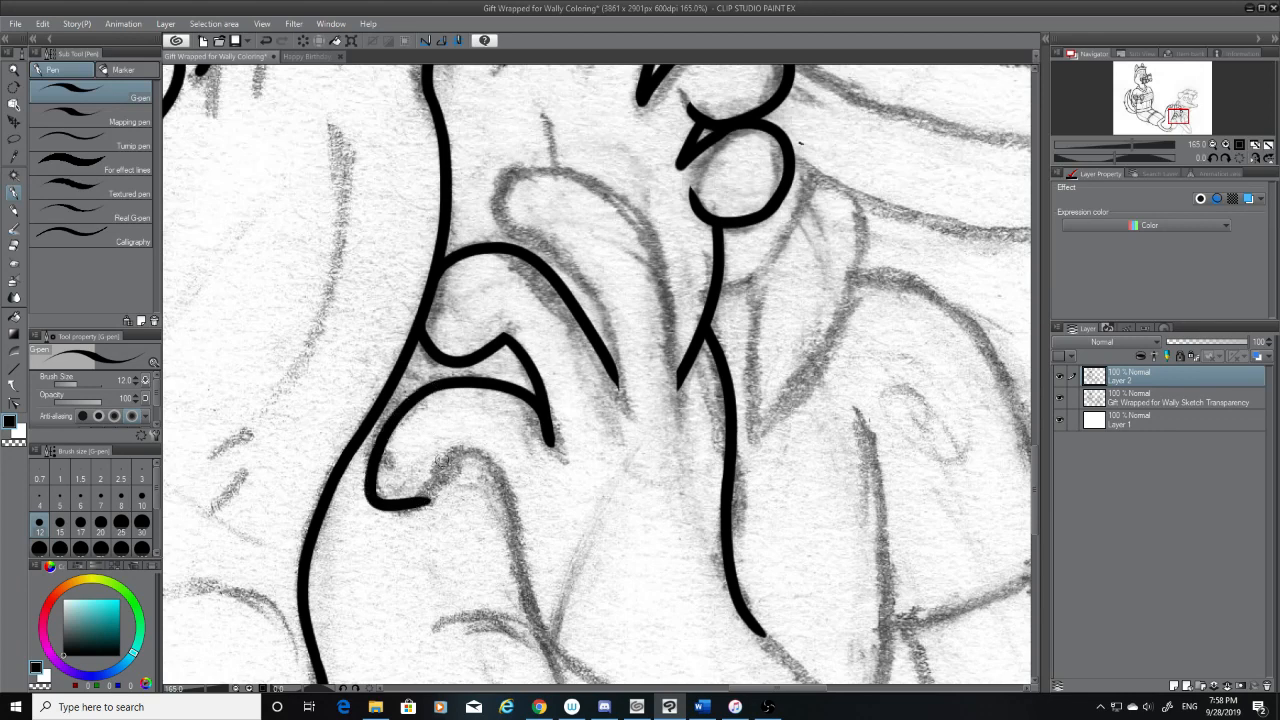
Trim the flat end of the hooked curve and redraw it turning up toward the sketched bump
{"action": "key", "text": "e"}
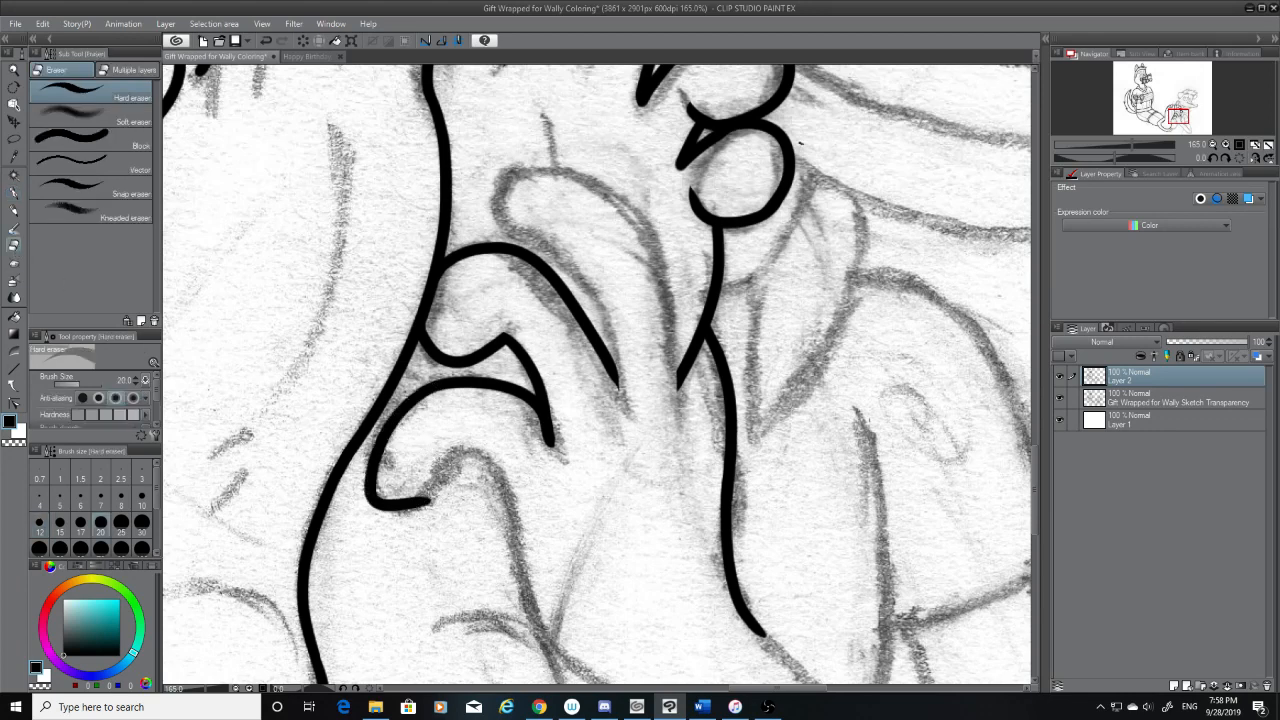
{"action": "mouse_move", "coordinate": [432, 506]}
{"action": "left_mouse_down"}
{"action": "mouse_move", "coordinate": [401, 499]}
{"action": "mouse_move", "coordinate": [402, 474]}
{"action": "mouse_move", "coordinate": [393, 481]}
{"action": "mouse_move", "coordinate": [412, 480]}
{"action": "mouse_move", "coordinate": [389, 502]}
{"action": "mouse_move", "coordinate": [403, 486]}
{"action": "mouse_move", "coordinate": [392, 487]}
{"action": "mouse_move", "coordinate": [410, 509]}
{"action": "mouse_move", "coordinate": [460, 467]}
{"action": "left_mouse_up"}
{"action": "key", "text": "p"}
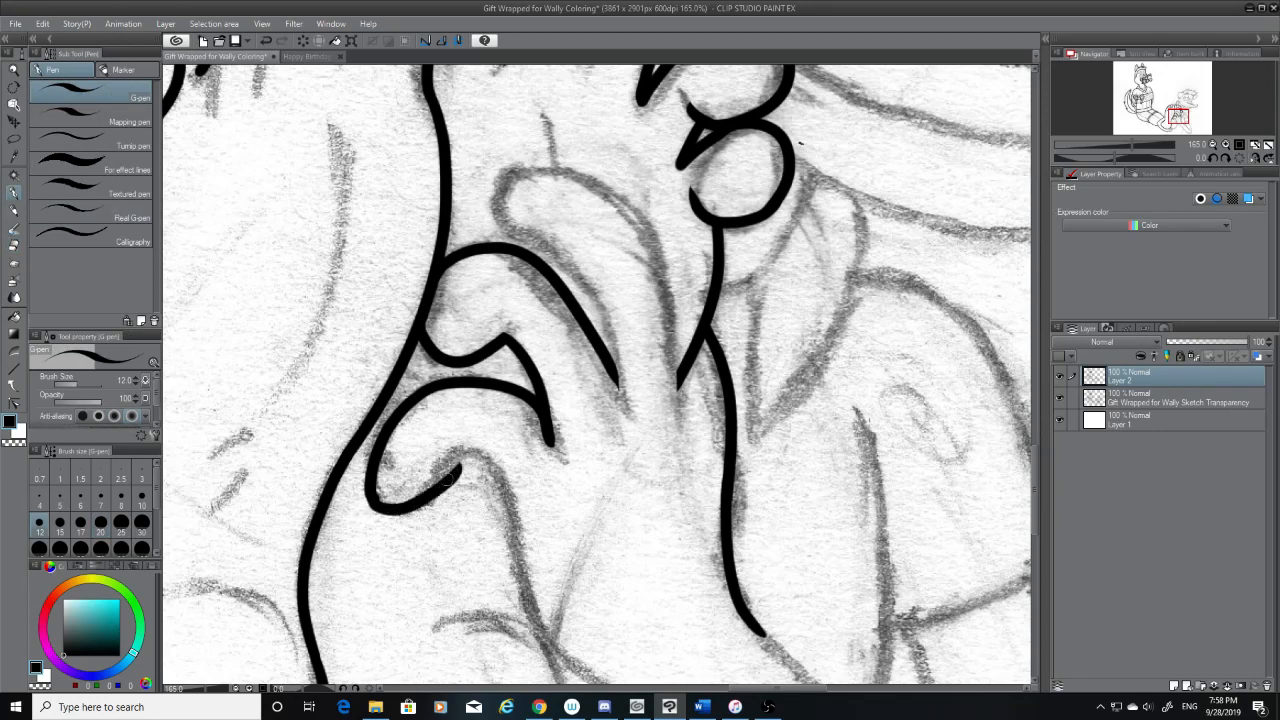
{"action": "key", "text": "ctrl+z"}
{"action": "left_click_drag", "start_coordinate": [374, 499], "coordinate": [455, 478]}
{"action": "key", "text": "ctrl+z"}
Try continuing the hooked curve over the sketched bump and down its far side
{"action": "mouse_move", "coordinate": [376, 500]}
{"action": "left_mouse_down"}
{"action": "mouse_move", "coordinate": [518, 467]}
{"action": "mouse_move", "coordinate": [530, 576]}
{"action": "left_mouse_up"}
{"action": "key", "text": "ctrl+z"}
{"action": "key", "text": "ctrl+z"}
{"action": "mouse_move", "coordinate": [446, 480]}
{"action": "left_mouse_down"}
{"action": "mouse_move", "coordinate": [477, 463]}
{"action": "mouse_move", "coordinate": [495, 473]}
{"action": "mouse_move", "coordinate": [477, 463]}
{"action": "mouse_move", "coordinate": [527, 593]}
{"action": "left_mouse_up"}
{"action": "key", "text": "ctrl+z"}
{"action": "key", "text": "ctrl+z"}
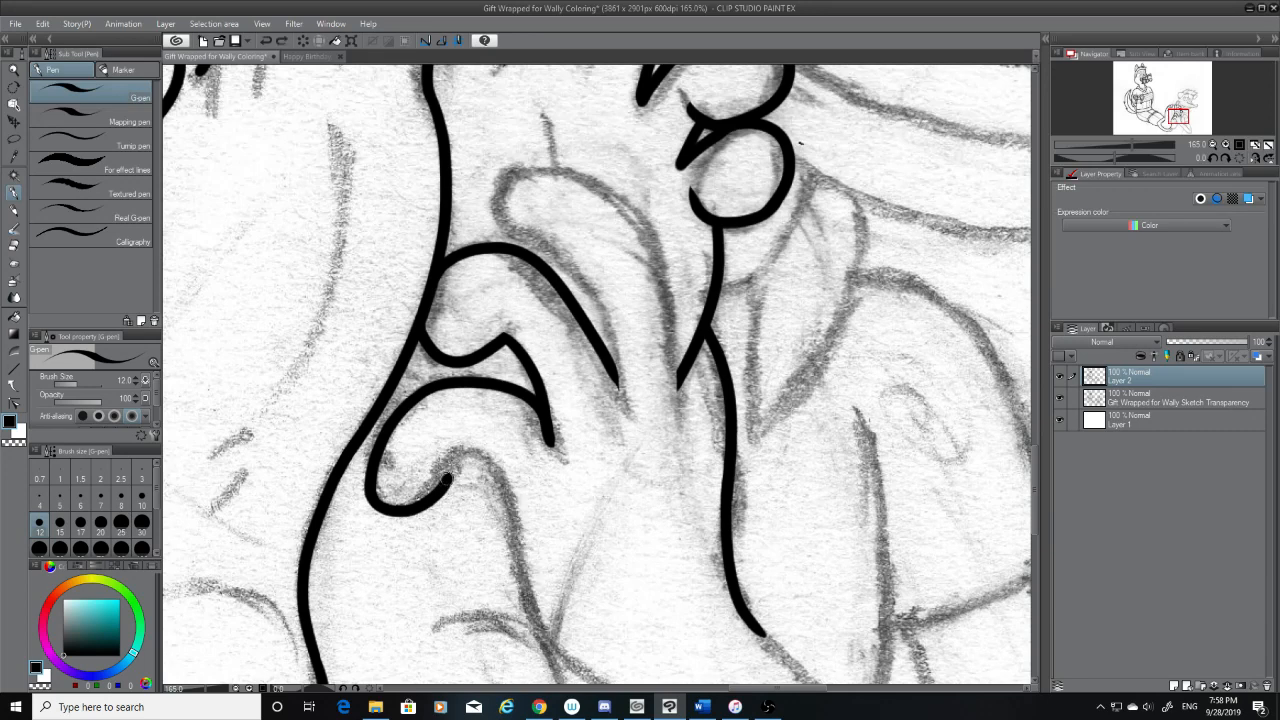
{"action": "mouse_move", "coordinate": [447, 478]}
{"action": "left_mouse_down"}
{"action": "mouse_move", "coordinate": [523, 493]}
{"action": "mouse_move", "coordinate": [545, 604]}
{"action": "left_mouse_up"}
{"action": "key", "text": "ctrl+z"}
Thin the hook's upturned end with the hard eraser and re-ink it up to the top of the sketched bump
{"action": "left_click", "coordinate": [14, 244]}
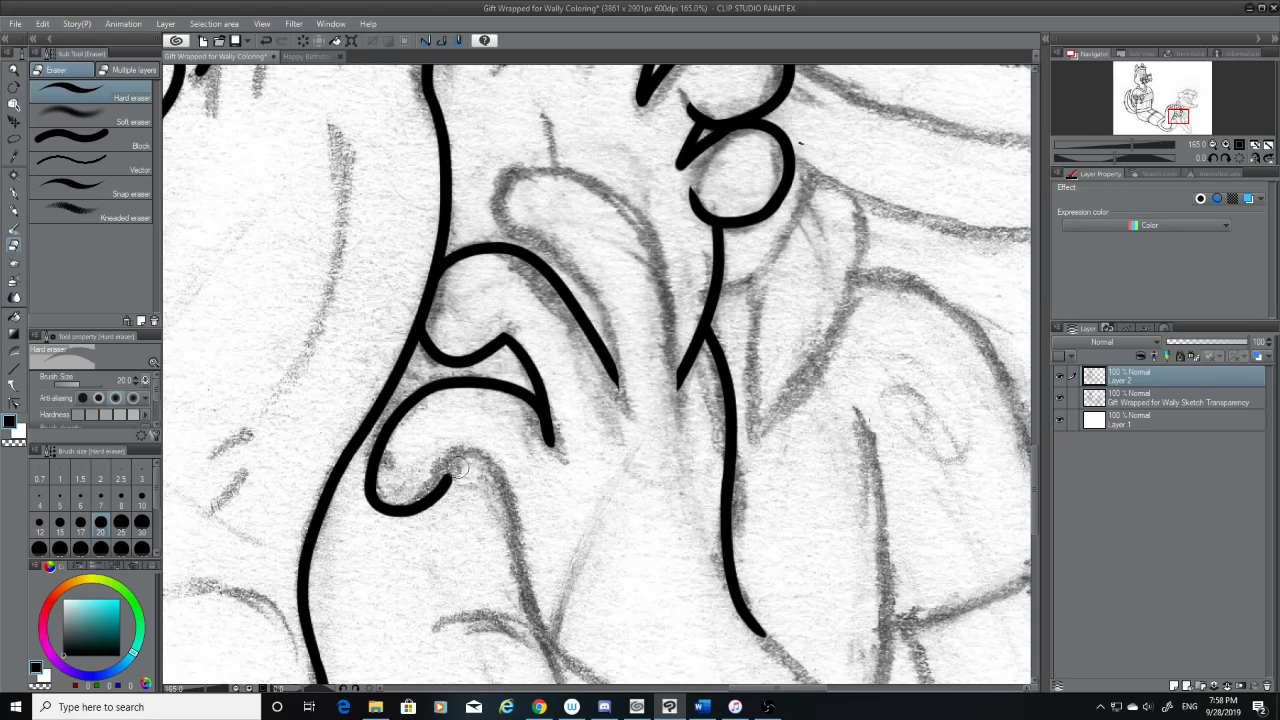
{"action": "left_click_drag", "start_coordinate": [458, 468], "coordinate": [429, 547]}
{"action": "left_click_drag", "start_coordinate": [455, 468], "coordinate": [421, 535]}
{"action": "left_click_drag", "start_coordinate": [450, 478], "coordinate": [403, 557]}
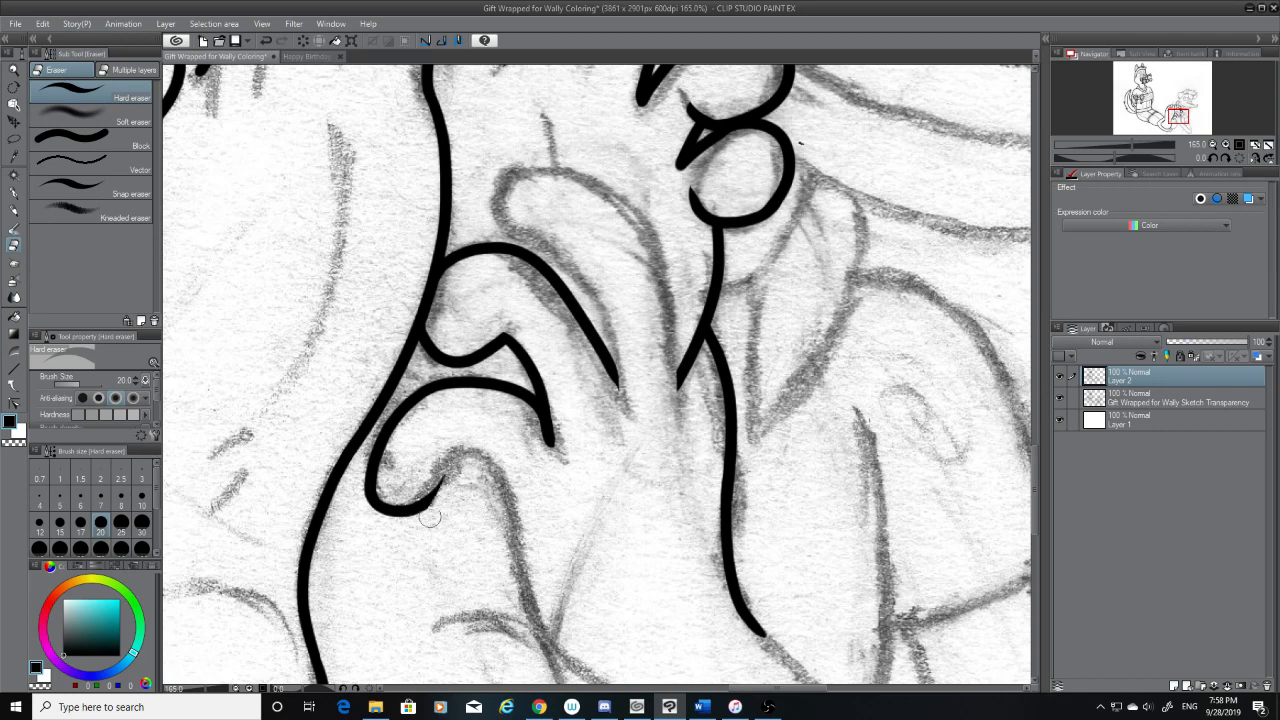
{"action": "left_click", "coordinate": [14, 192]}
{"action": "left_click_drag", "start_coordinate": [447, 462], "coordinate": [419, 505]}
{"action": "key", "text": "ctrl+z"}
{"action": "key", "text": "ctrl+z"}
{"action": "left_click_drag", "start_coordinate": [450, 462], "coordinate": [418, 505]}
{"action": "key", "text": "ctrl+z"}
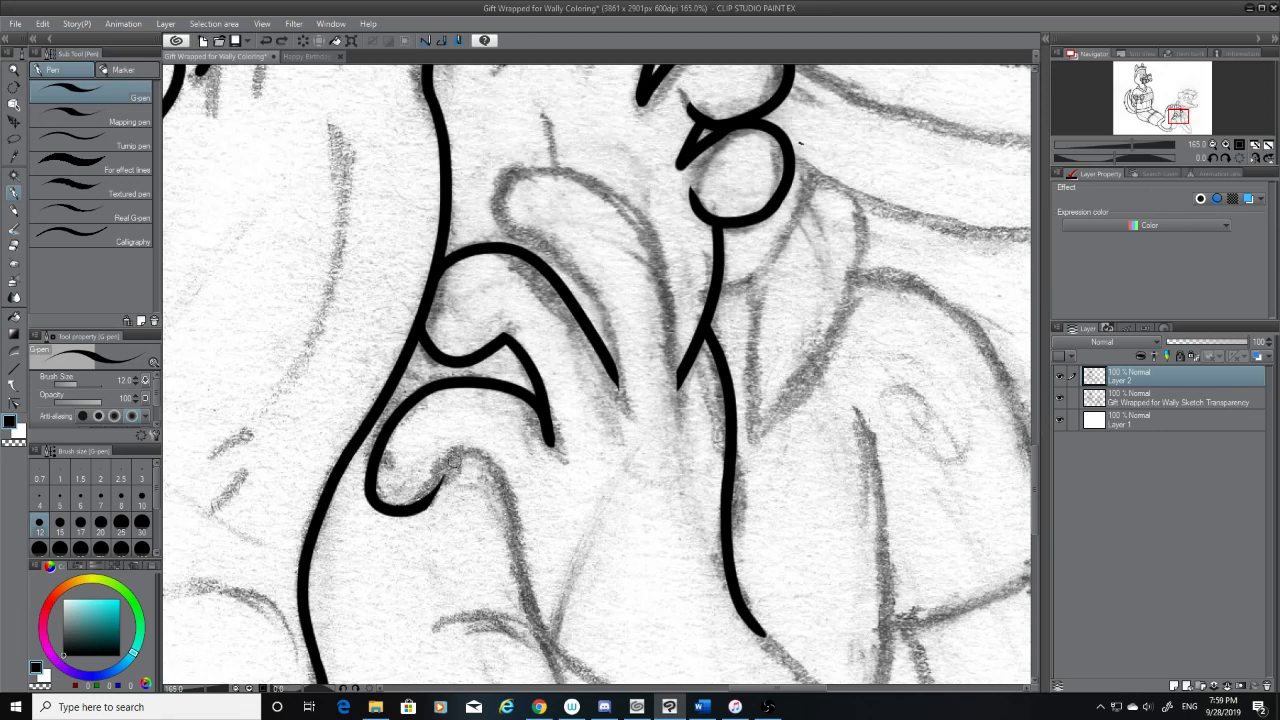
{"action": "left_click_drag", "start_coordinate": [450, 462], "coordinate": [416, 508]}
Ink the line over the top of the bump and down its far side to the crossing of the sketched lines
{"action": "key", "text": "ctrl+z"}
{"action": "left_click_drag", "start_coordinate": [453, 459], "coordinate": [417, 506]}
{"action": "mouse_move", "coordinate": [455, 456]}
{"action": "left_mouse_down"}
{"action": "mouse_move", "coordinate": [488, 470]}
{"action": "mouse_move", "coordinate": [545, 610]}
{"action": "mouse_move", "coordinate": [462, 462]}
{"action": "mouse_move", "coordinate": [555, 650]}
{"action": "left_mouse_up"}
{"action": "key", "text": "ctrl+z"}
{"action": "key", "text": "ctrl+z"}
{"action": "key", "text": "ctrl+z"}
{"action": "mouse_move", "coordinate": [455, 456]}
{"action": "left_mouse_down"}
{"action": "mouse_move", "coordinate": [508, 503]}
{"action": "mouse_move", "coordinate": [548, 628]}
{"action": "left_mouse_up"}
{"action": "key", "text": "ctrl+z"}
{"action": "left_click_drag", "start_coordinate": [455, 458], "coordinate": [541, 643]}
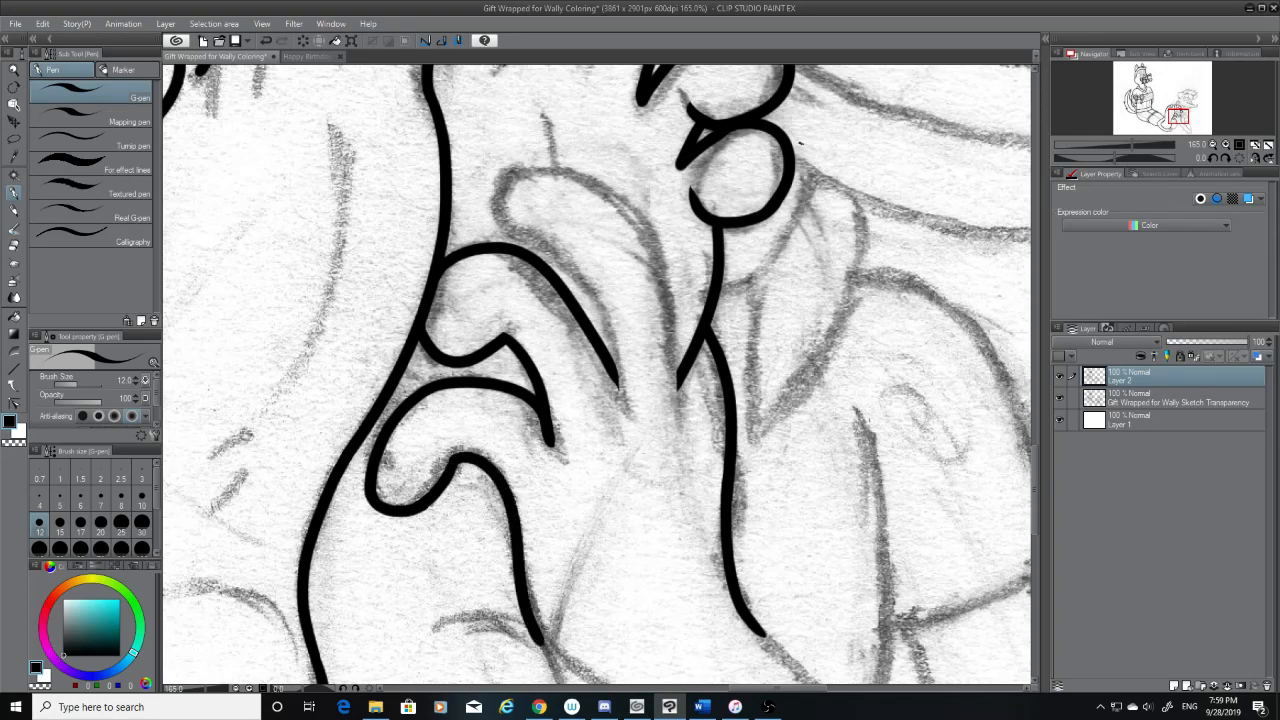
Erase the lower end of the line running down from the bump, leaving a tapered end to redraw from
{"action": "scroll", "coordinate": [1035, 470], "scroll_direction": "down", "scroll_amount": 5}
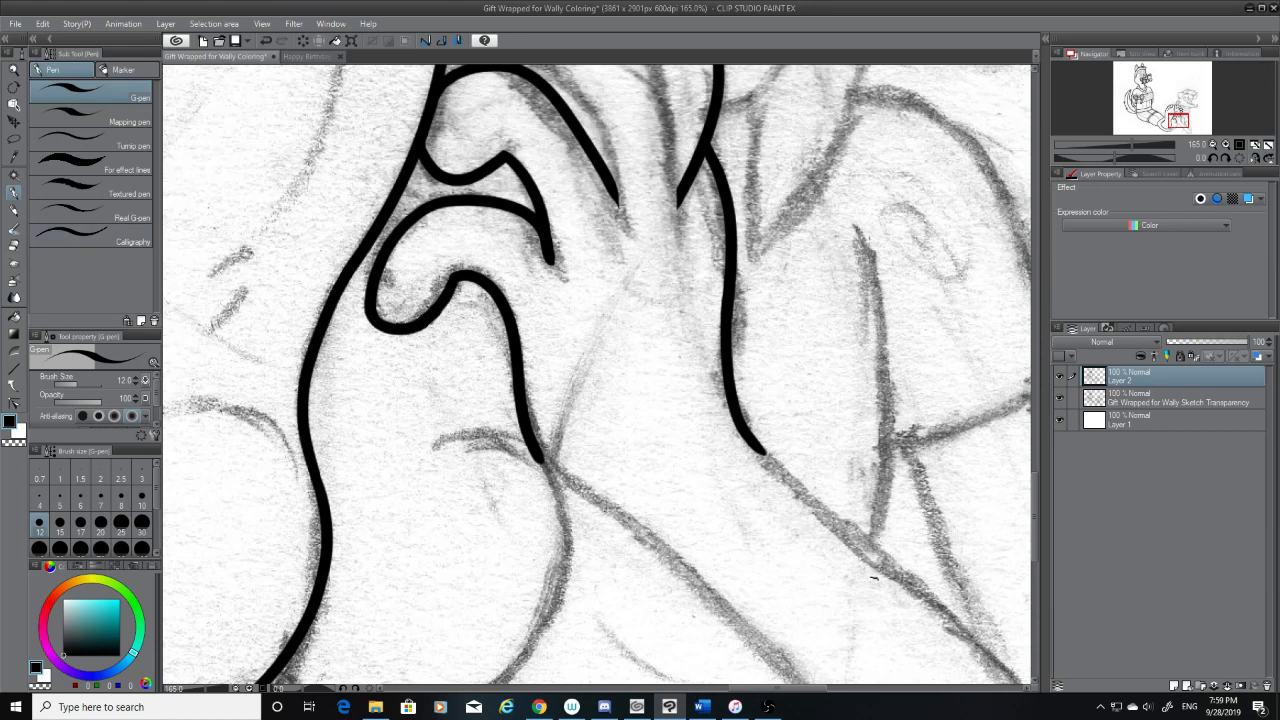
{"action": "key", "text": "e"}
{"action": "left_click_drag", "start_coordinate": [548, 461], "coordinate": [509, 370]}
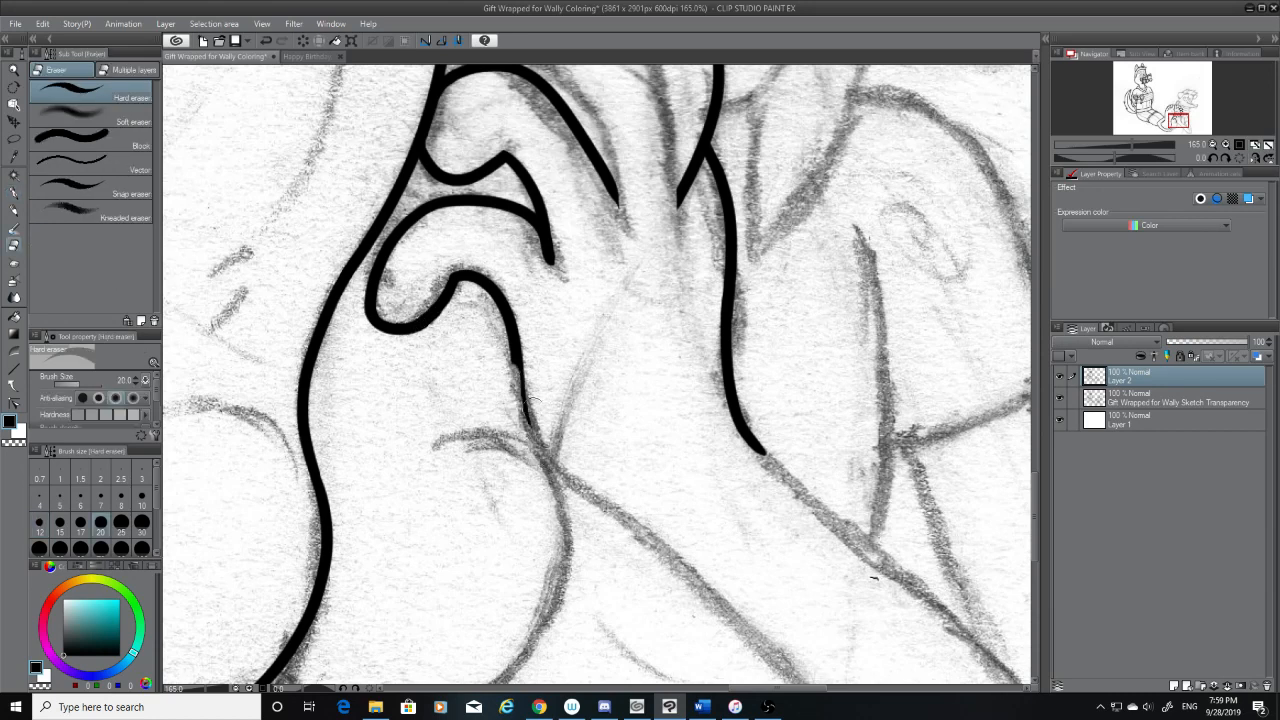
{"action": "key", "text": "ctrl+z"}
{"action": "left_click_drag", "start_coordinate": [550, 453], "coordinate": [516, 384]}
{"action": "key", "text": "ctrl+z"}
{"action": "left_click_drag", "start_coordinate": [546, 458], "coordinate": [508, 392]}
{"action": "mouse_move", "coordinate": [540, 440]}
{"action": "left_mouse_down"}
{"action": "mouse_move", "coordinate": [507, 370]}
{"action": "mouse_move", "coordinate": [640, 502]}
{"action": "left_mouse_up"}
Redraw the lower part of the bump's line curving onto the sketched diagonal, and erase the overshoot past the crossing
{"action": "left_click", "coordinate": [15, 193]}
{"action": "key", "text": "ctrl+z"}
{"action": "left_click_drag", "start_coordinate": [518, 358], "coordinate": [642, 535]}
{"action": "key", "text": "ctrl+z"}
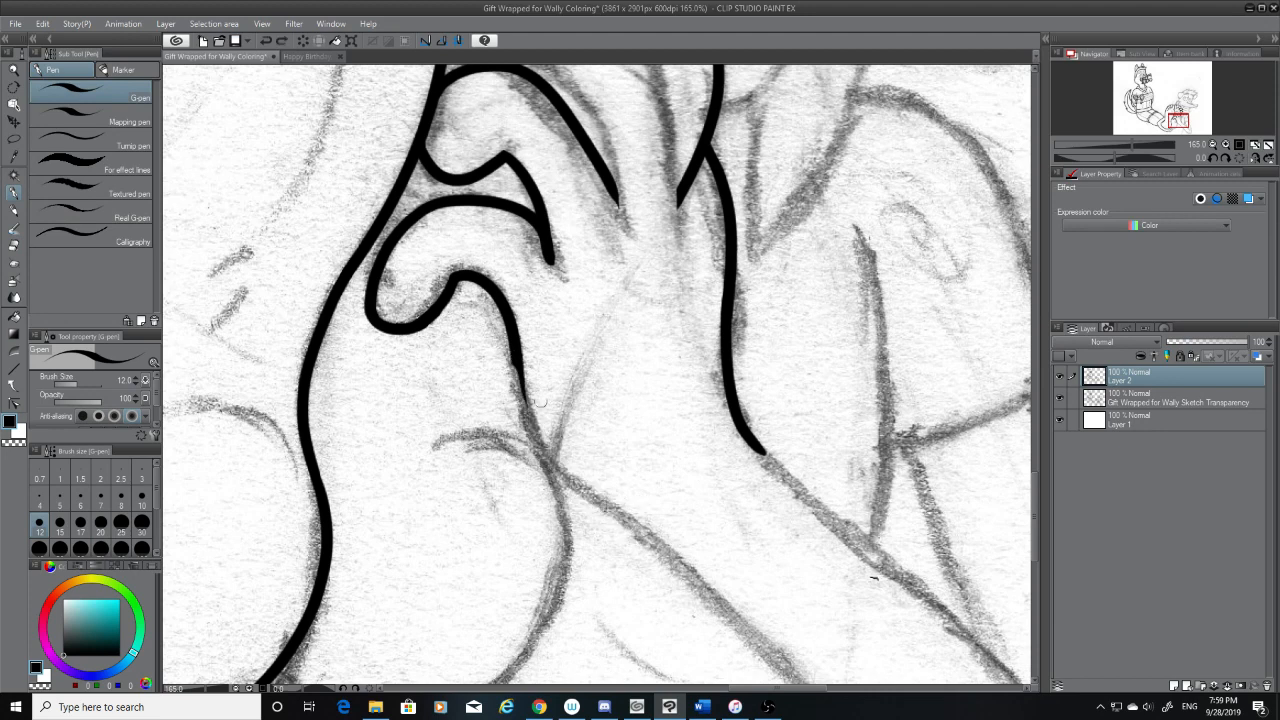
{"action": "mouse_move", "coordinate": [518, 360]}
{"action": "left_mouse_down"}
{"action": "mouse_move", "coordinate": [609, 504]}
{"action": "mouse_move", "coordinate": [660, 518]}
{"action": "left_mouse_up"}
{"action": "key", "text": "ctrl+z"}
{"action": "mouse_move", "coordinate": [518, 360]}
{"action": "left_mouse_down"}
{"action": "mouse_move", "coordinate": [559, 466]}
{"action": "mouse_move", "coordinate": [630, 497]}
{"action": "left_mouse_up"}
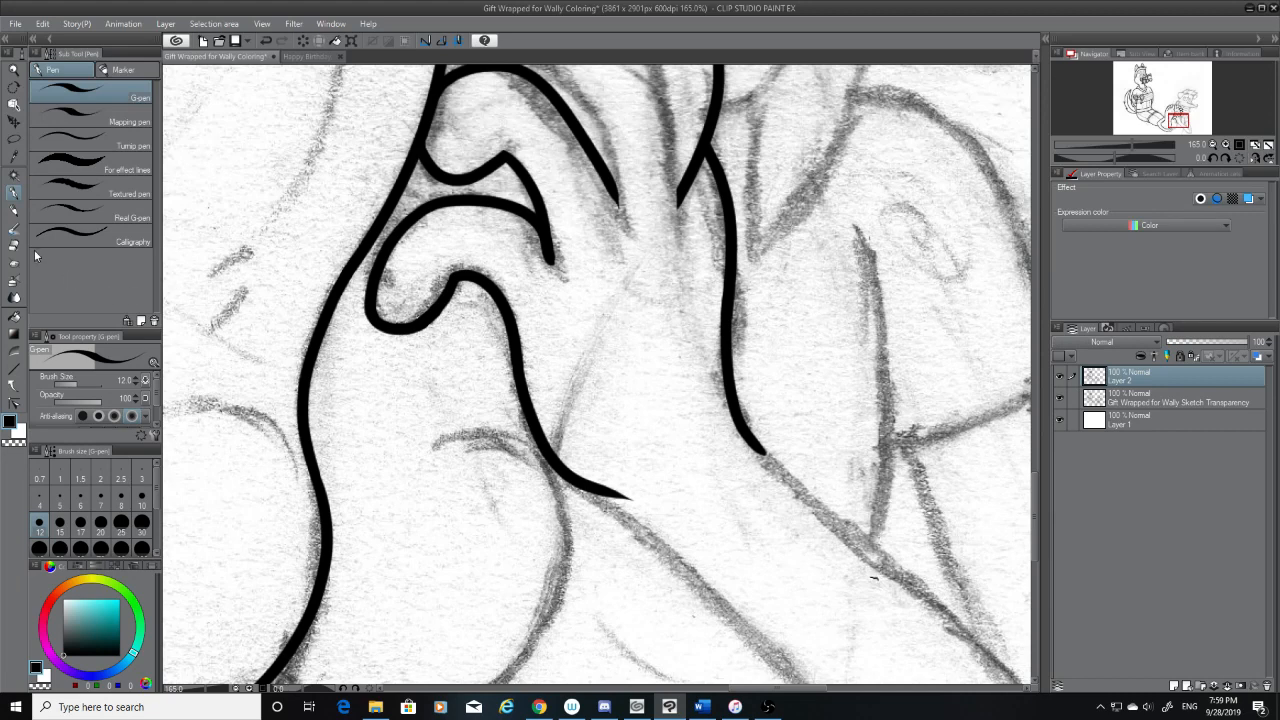
{"action": "key", "text": "e"}
{"action": "mouse_move", "coordinate": [633, 498]}
{"action": "left_mouse_down"}
{"action": "mouse_move", "coordinate": [581, 464]}
{"action": "mouse_move", "coordinate": [585, 414]}
{"action": "left_mouse_up"}
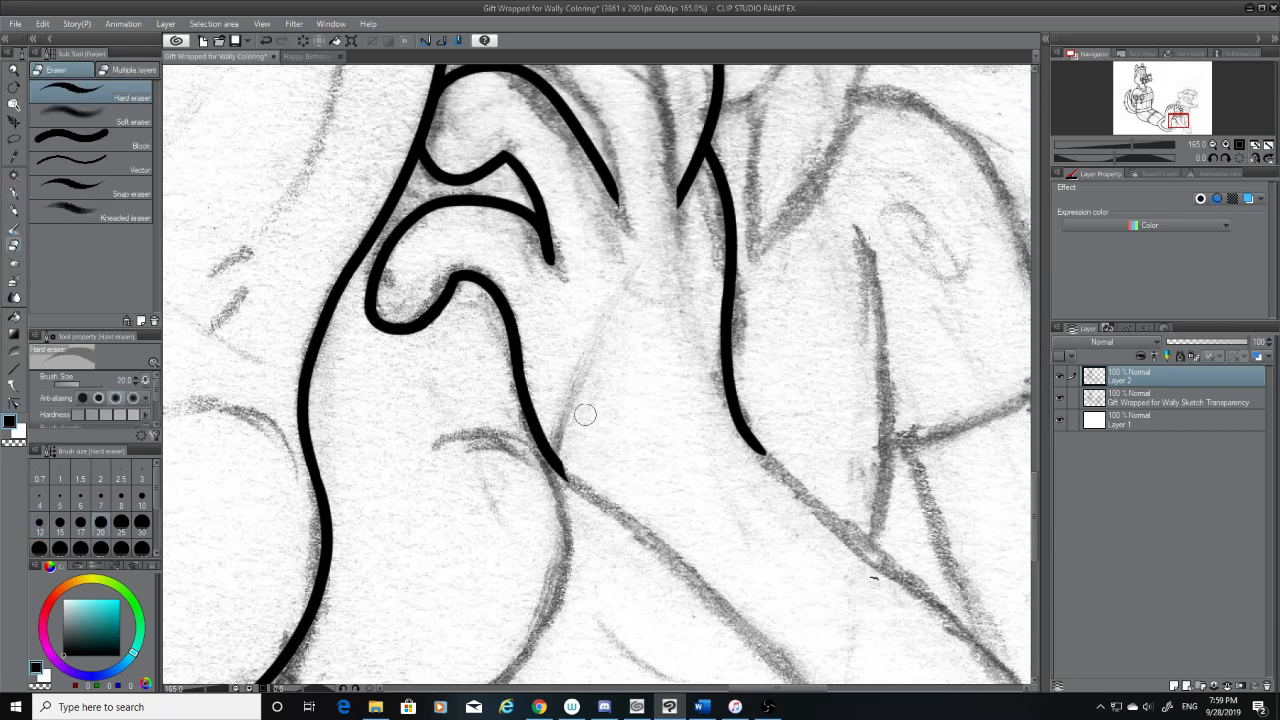
{"action": "left_click", "coordinate": [18, 194]}
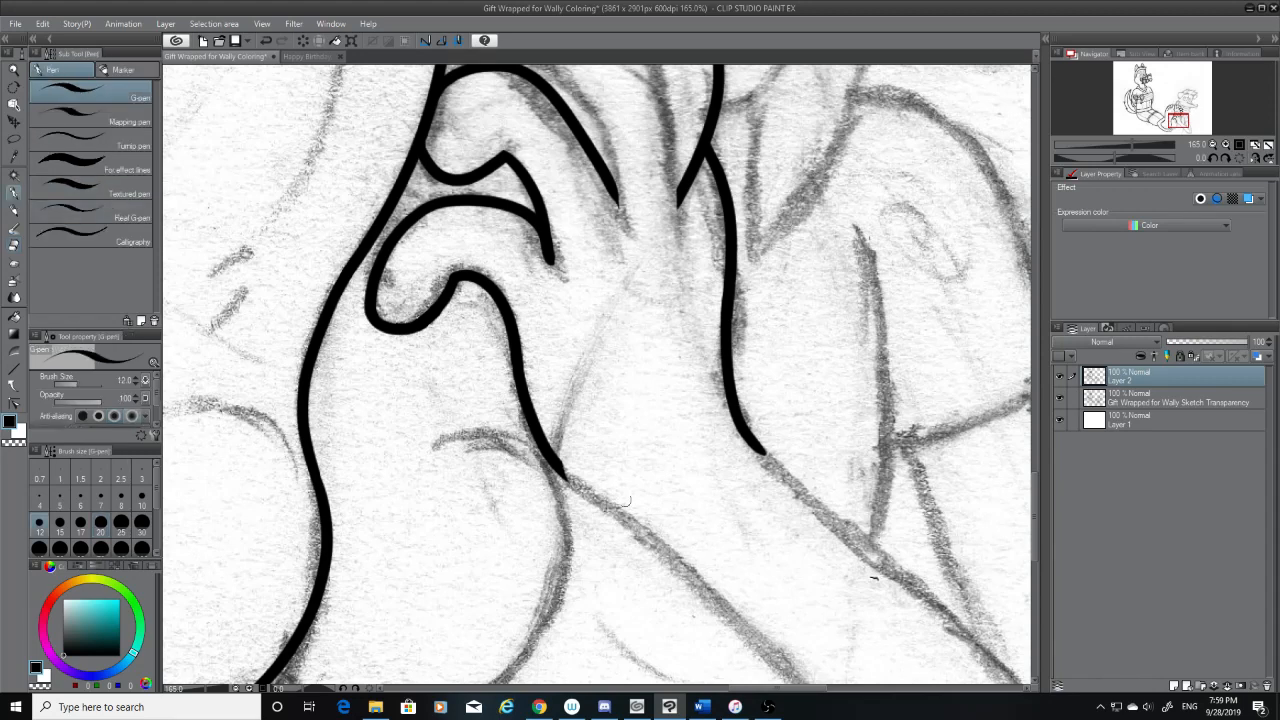
Try extending the bump's line partway along the sketched diagonal from the crossing
{"action": "mouse_move", "coordinate": [556, 464]}
{"action": "left_mouse_down"}
{"action": "mouse_move", "coordinate": [726, 599]}
{"action": "mouse_move", "coordinate": [884, 684]}
{"action": "left_mouse_up"}
{"action": "key", "text": "ctrl+z"}
{"action": "left_click_drag", "start_coordinate": [561, 470], "coordinate": [822, 674]}
{"action": "key", "text": "ctrl+z"}
{"action": "mouse_move", "coordinate": [558, 465]}
{"action": "left_mouse_down"}
{"action": "mouse_move", "coordinate": [706, 602]}
{"action": "mouse_move", "coordinate": [794, 652]}
{"action": "left_mouse_up"}
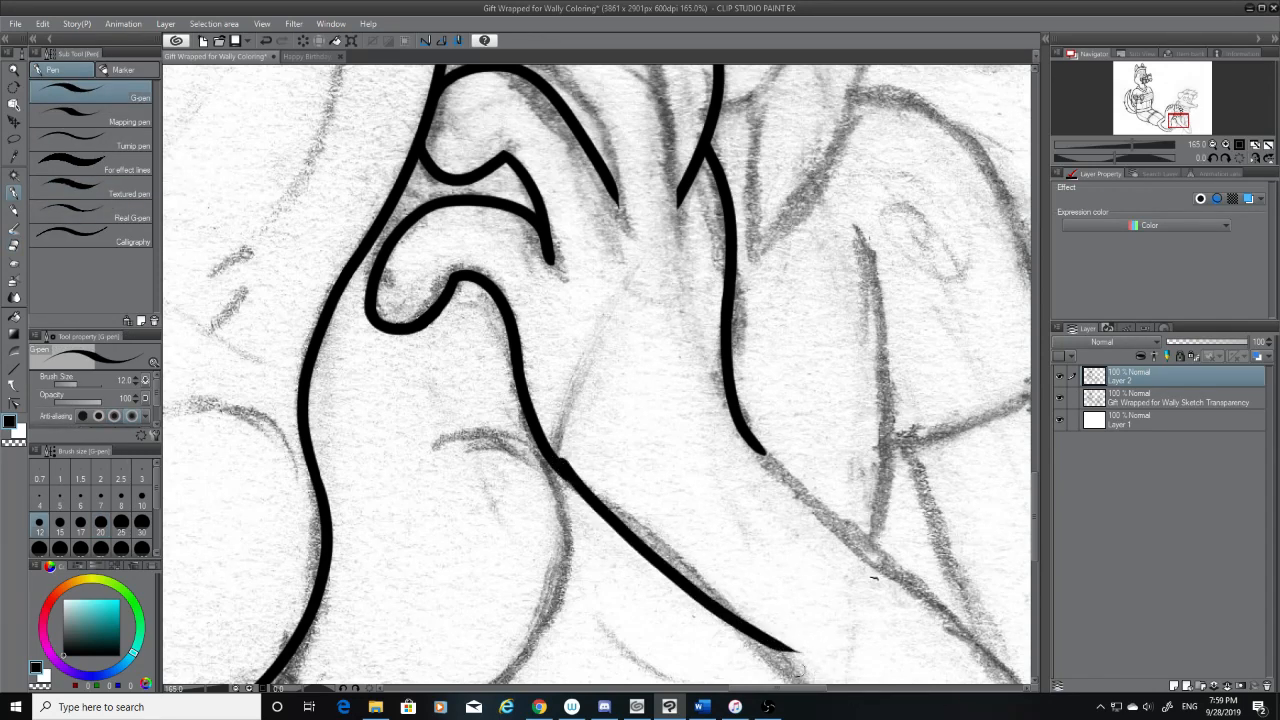
{"action": "key", "text": "ctrl+z"}
{"action": "left_click_drag", "start_coordinate": [558, 465], "coordinate": [782, 660]}
{"action": "key", "text": "ctrl+z"}
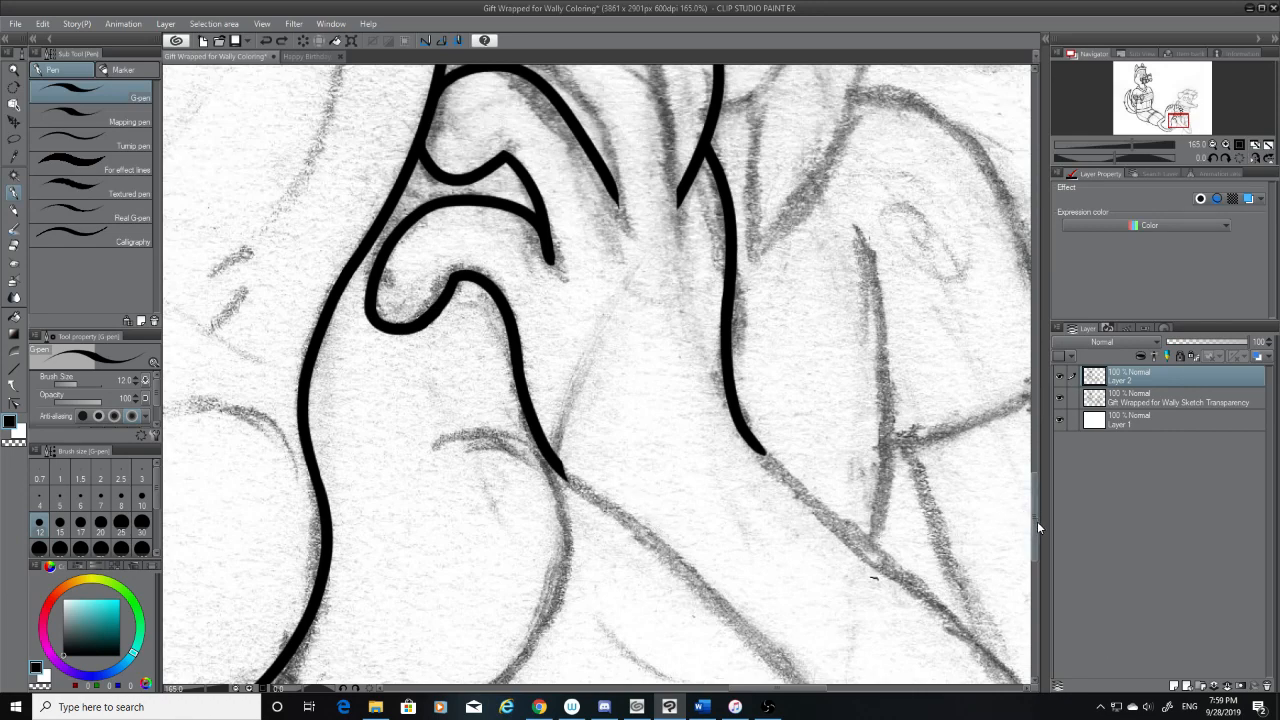
Try inking the whole lower sketched diagonal from the crossing in one long stroke
{"action": "left_click_drag", "start_coordinate": [1037, 521], "coordinate": [1035, 553]}
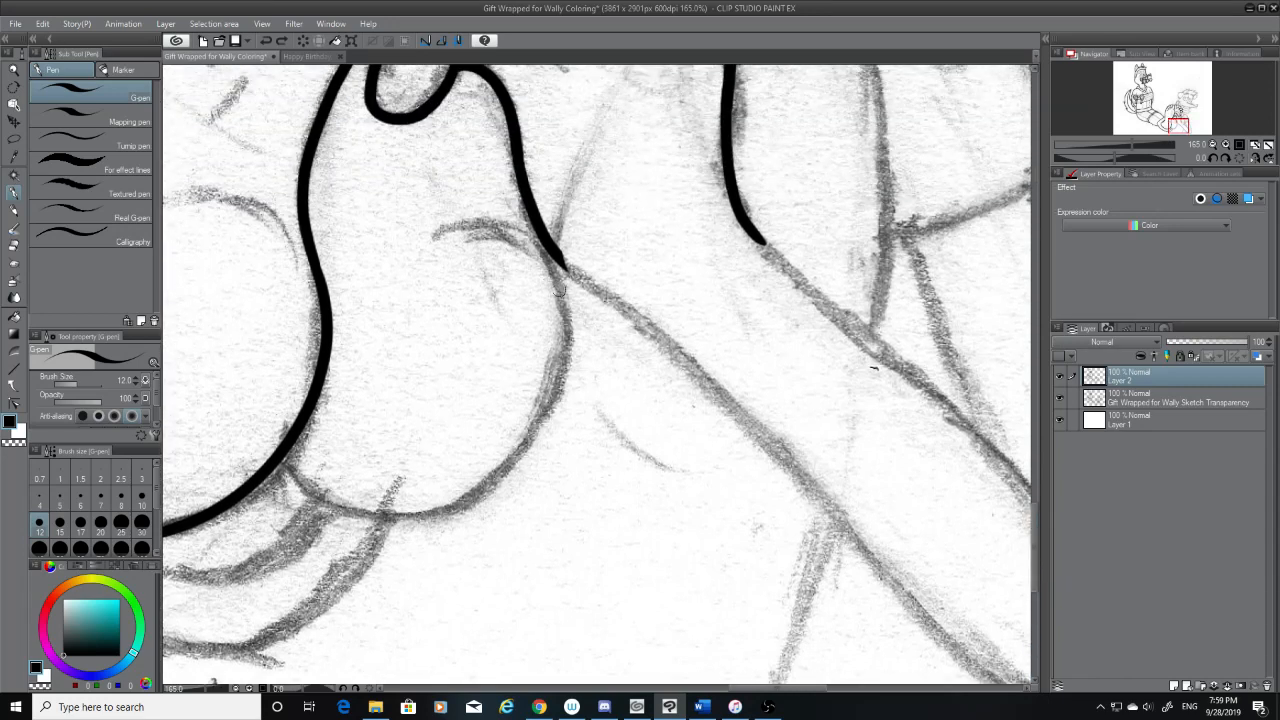
{"action": "left_click_drag", "start_coordinate": [558, 256], "coordinate": [1004, 664]}
{"action": "key", "text": "ctrl+z"}
{"action": "left_click_drag", "start_coordinate": [558, 254], "coordinate": [1004, 664]}
{"action": "key", "text": "ctrl+z"}
{"action": "mouse_move", "coordinate": [550, 244]}
{"action": "left_mouse_down"}
{"action": "mouse_move", "coordinate": [590, 296]}
{"action": "mouse_move", "coordinate": [1000, 635]}
{"action": "left_mouse_up"}
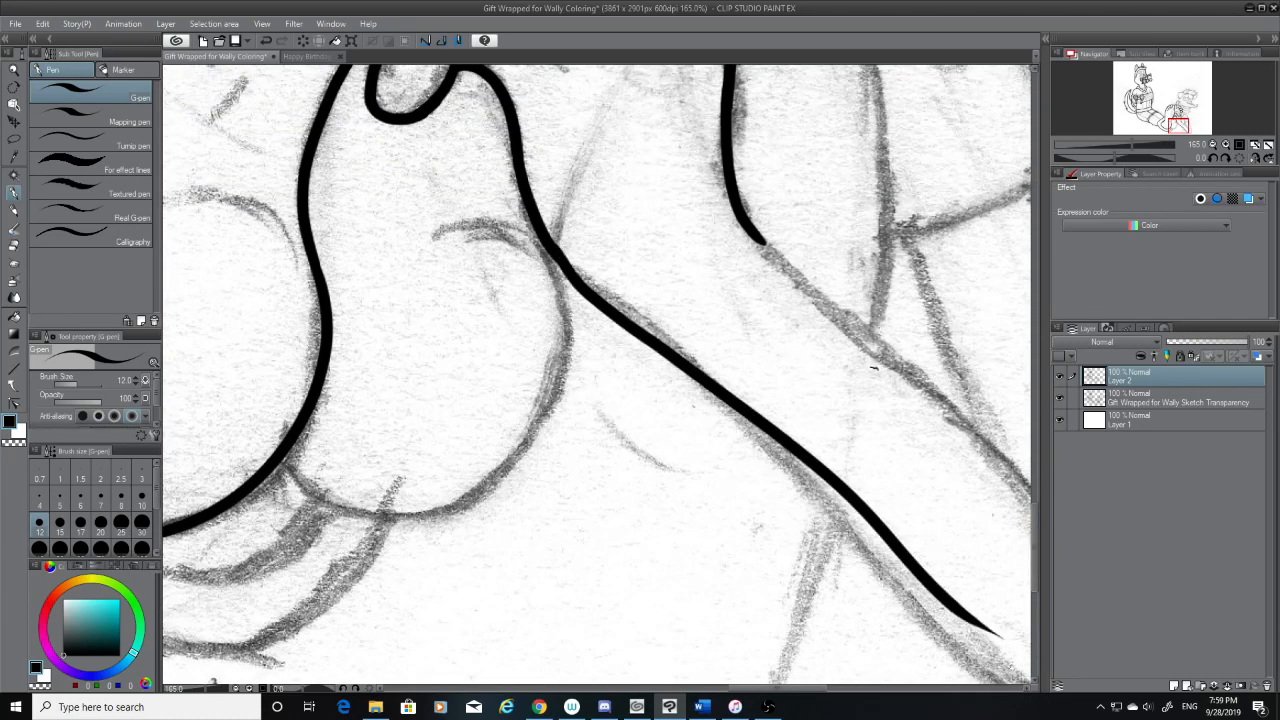
{"action": "key", "text": "ctrl+z"}
{"action": "left_click_drag", "start_coordinate": [552, 246], "coordinate": [1014, 672]}
{"action": "key", "text": "ctrl+z"}
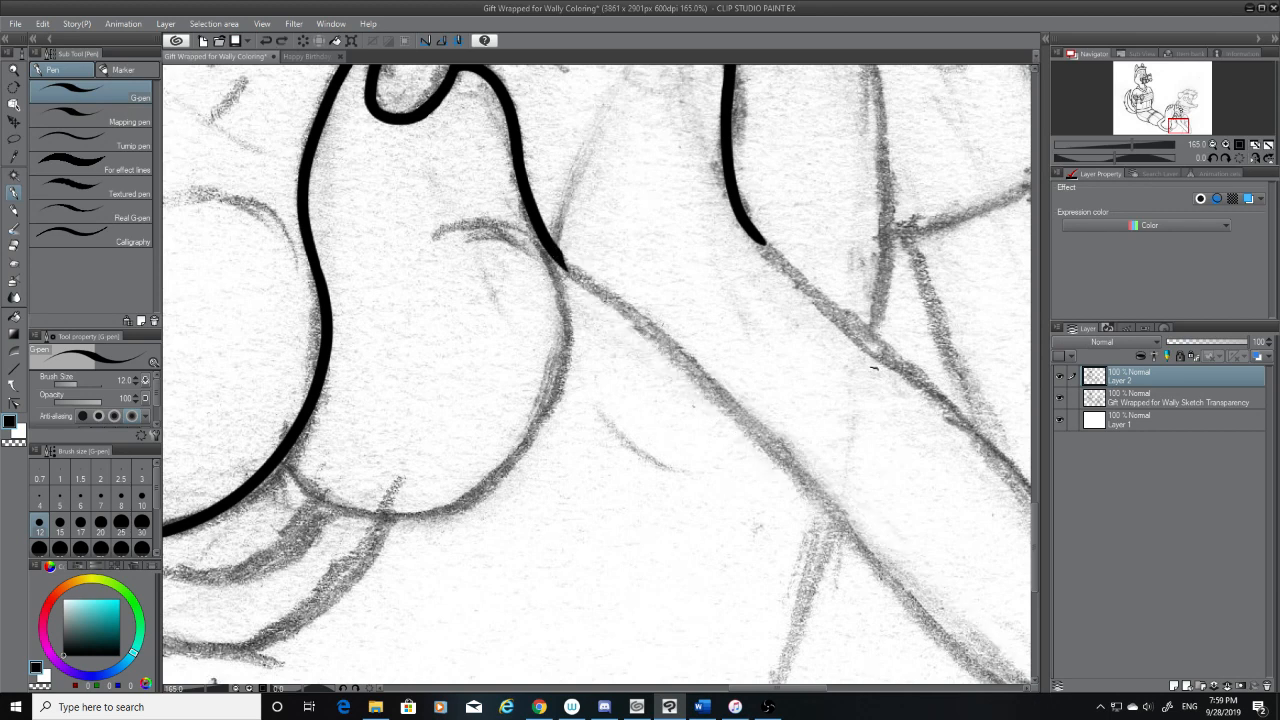
{"action": "left_click_drag", "start_coordinate": [556, 248], "coordinate": [975, 662]}
{"action": "key", "text": "ctrl+z"}
{"action": "left_click_drag", "start_coordinate": [560, 254], "coordinate": [985, 665]}
{"action": "key", "text": "ctrl+z"}
Extend the second foot's side line in one long stroke down the upper sketched diagonal, slightly past its end
{"action": "scroll", "coordinate": [836, 635], "scroll_direction": "right", "scroll_amount": 5}
{"action": "left_click_drag", "start_coordinate": [447, 224], "coordinate": [816, 622]}
{"action": "key", "text": "ctrl+z"}
{"action": "left_click_drag", "start_coordinate": [474, 240], "coordinate": [860, 618]}
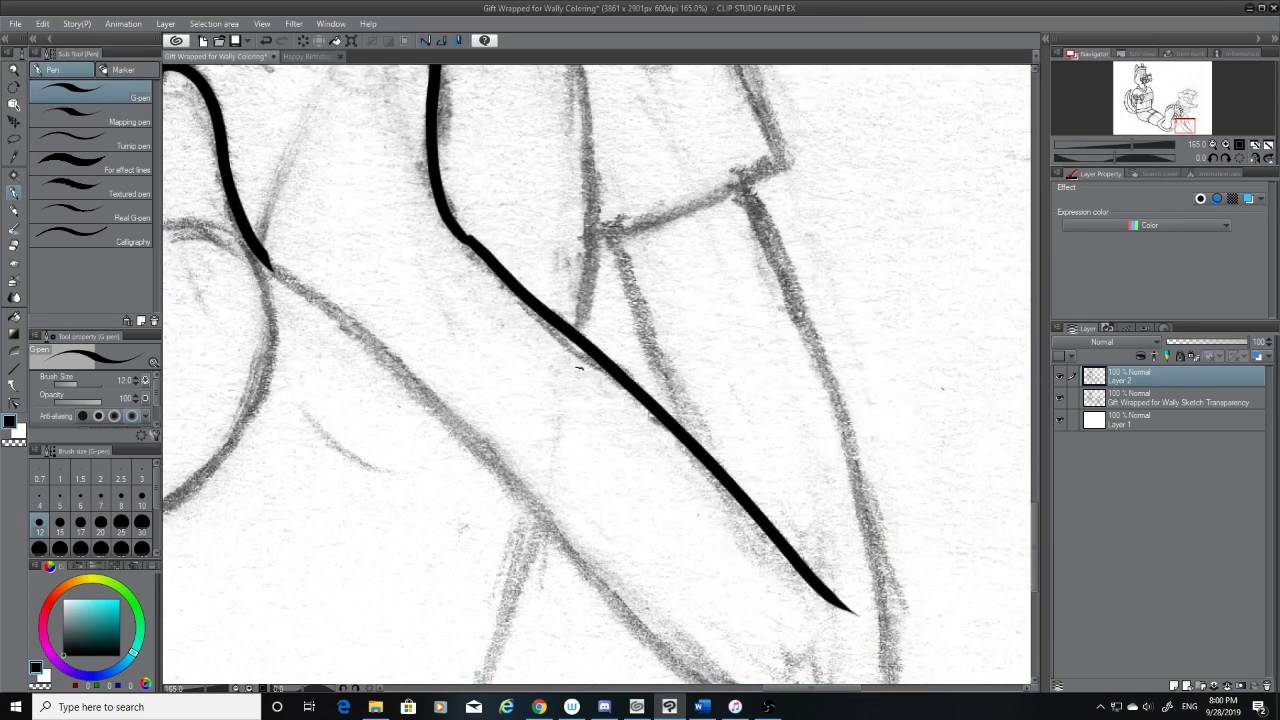
{"action": "key", "text": "ctrl+z"}
{"action": "left_click_drag", "start_coordinate": [458, 236], "coordinate": [858, 640]}
{"action": "key", "text": "ctrl+z"}
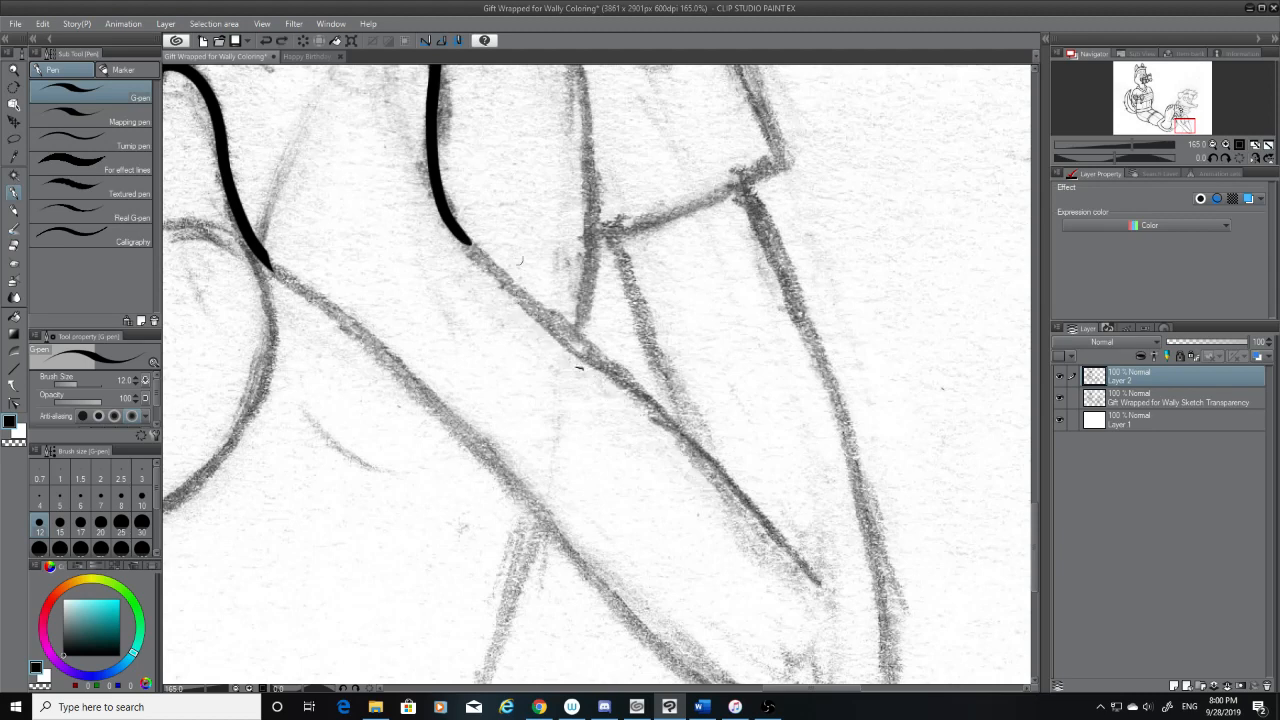
{"action": "left_click_drag", "start_coordinate": [461, 232], "coordinate": [834, 612]}
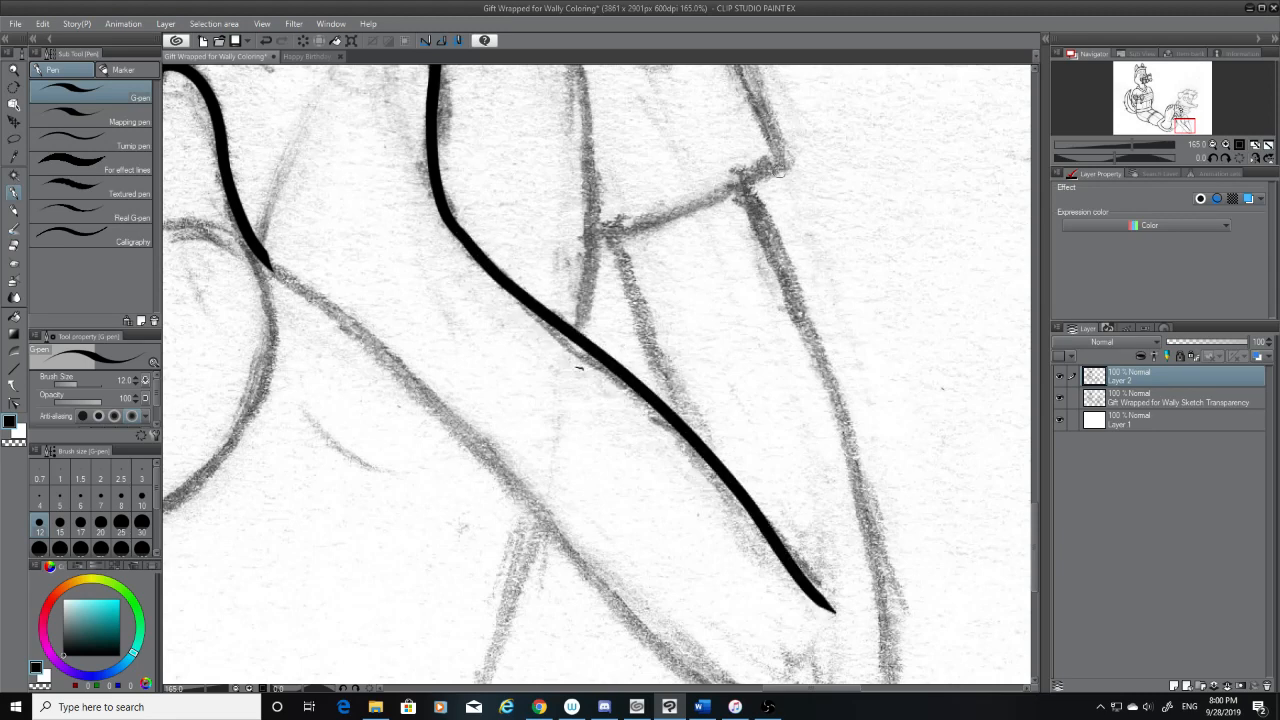
Ink the slanted bottom edge of the sketched rounded flap beside the second foot, and switch to the hard eraser
{"action": "mouse_move", "coordinate": [788, 158]}
{"action": "left_mouse_down"}
{"action": "mouse_move", "coordinate": [632, 228]}
{"action": "mouse_move", "coordinate": [578, 236]}
{"action": "left_mouse_up"}
{"action": "key", "text": "ctrl+z"}
{"action": "key", "text": "ctrl+z"}
{"action": "key", "text": "ctrl+z"}
{"action": "left_click", "coordinate": [14, 246]}
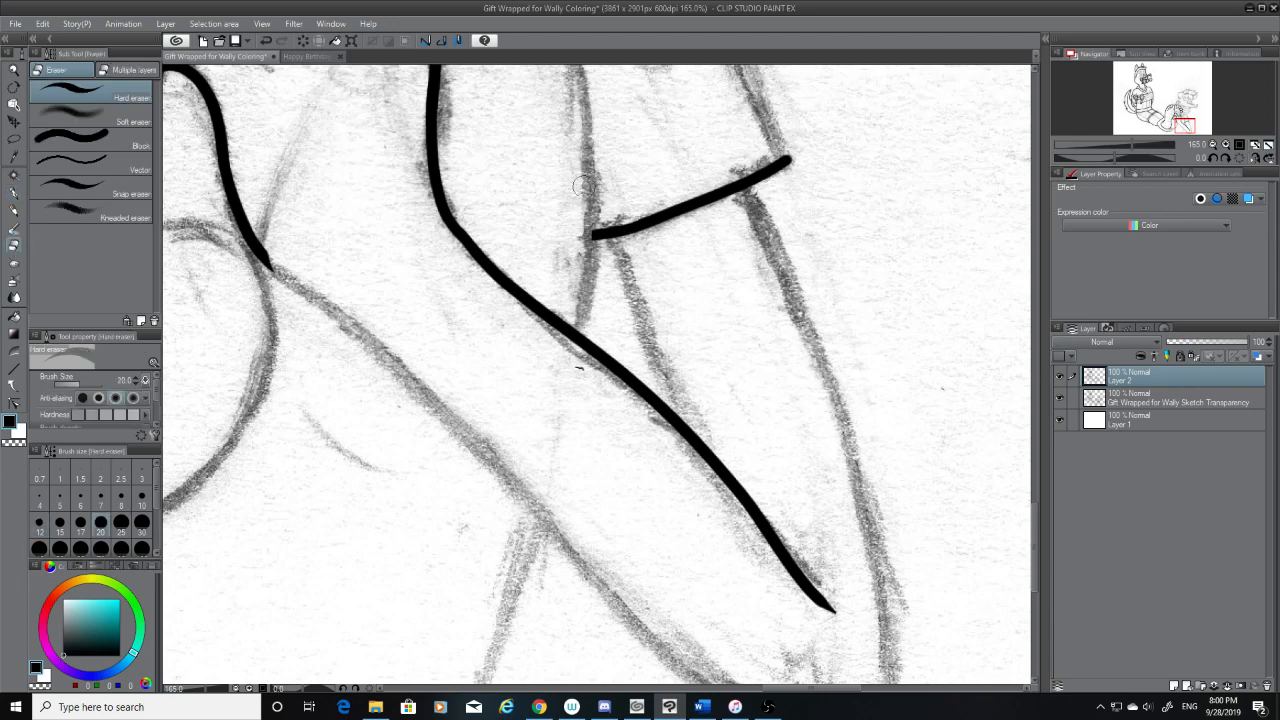
Ink the flap's inner side line with the G-pen, from its upper tip past the slanted edge down to the inked diagonal
{"action": "left_click_drag", "start_coordinate": [1032, 506], "coordinate": [1033, 479]}
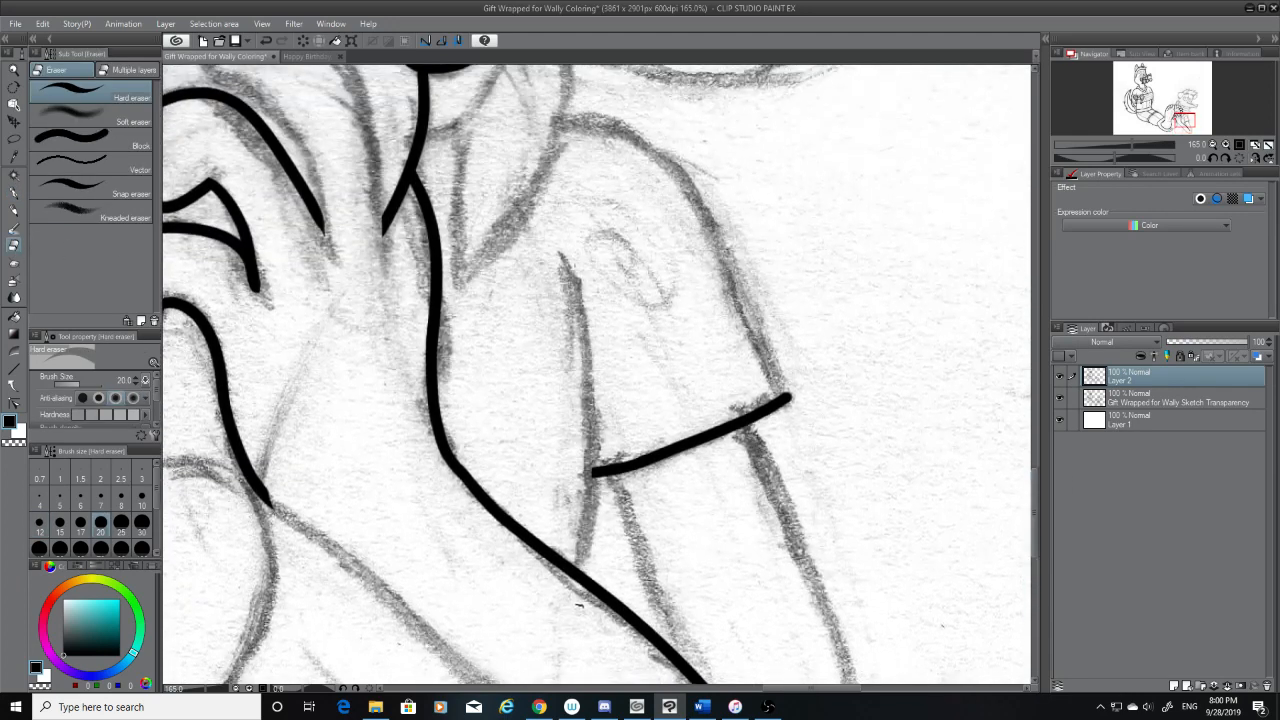
{"action": "key", "text": "p"}
{"action": "mouse_move", "coordinate": [566, 254]}
{"action": "left_mouse_down"}
{"action": "mouse_move", "coordinate": [585, 554]}
{"action": "mouse_move", "coordinate": [608, 408]}
{"action": "mouse_move", "coordinate": [600, 580]}
{"action": "left_mouse_up"}
{"action": "key", "text": "ctrl+z"}
{"action": "key", "text": "ctrl+z"}
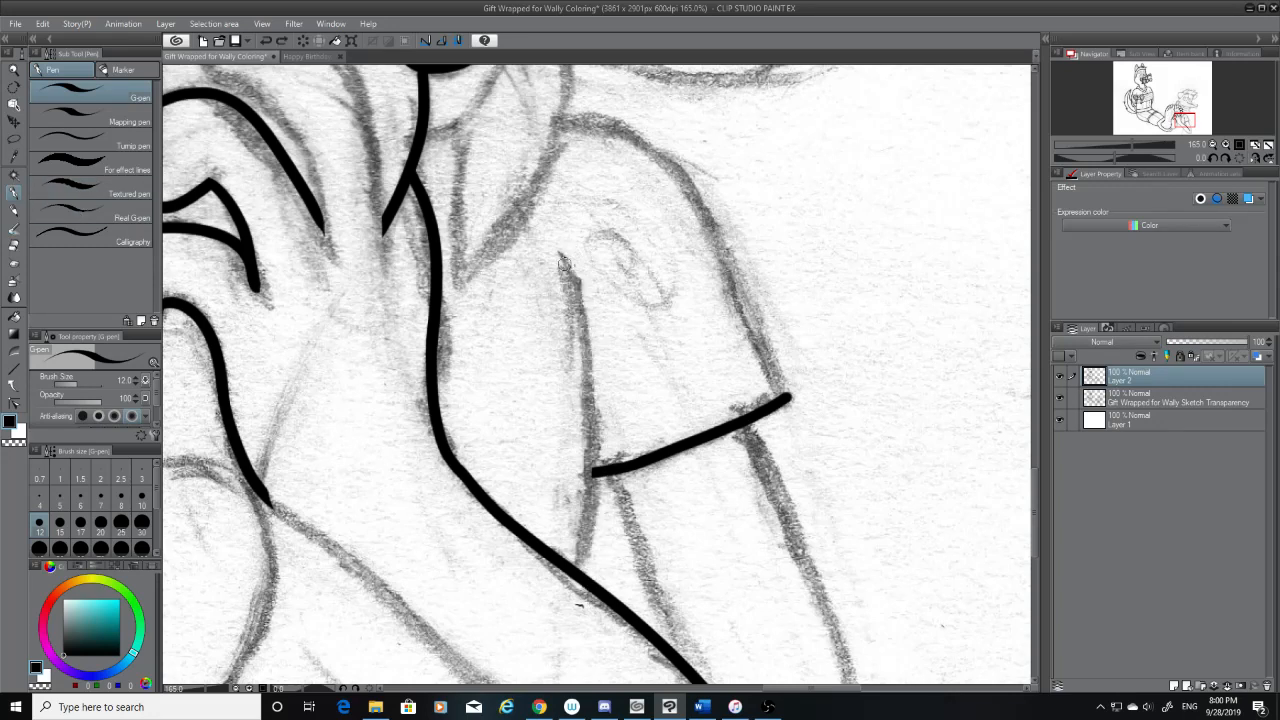
{"action": "left_click_drag", "start_coordinate": [565, 262], "coordinate": [590, 598]}
{"action": "key", "text": "ctrl+z"}
{"action": "mouse_move", "coordinate": [553, 256]}
{"action": "left_mouse_down"}
{"action": "mouse_move", "coordinate": [592, 548]}
{"action": "mouse_move", "coordinate": [588, 460]}
{"action": "mouse_move", "coordinate": [566, 252]}
{"action": "mouse_move", "coordinate": [572, 574]}
{"action": "left_mouse_up"}
{"action": "key", "text": "ctrl+z"}
{"action": "key", "text": "ctrl+z"}
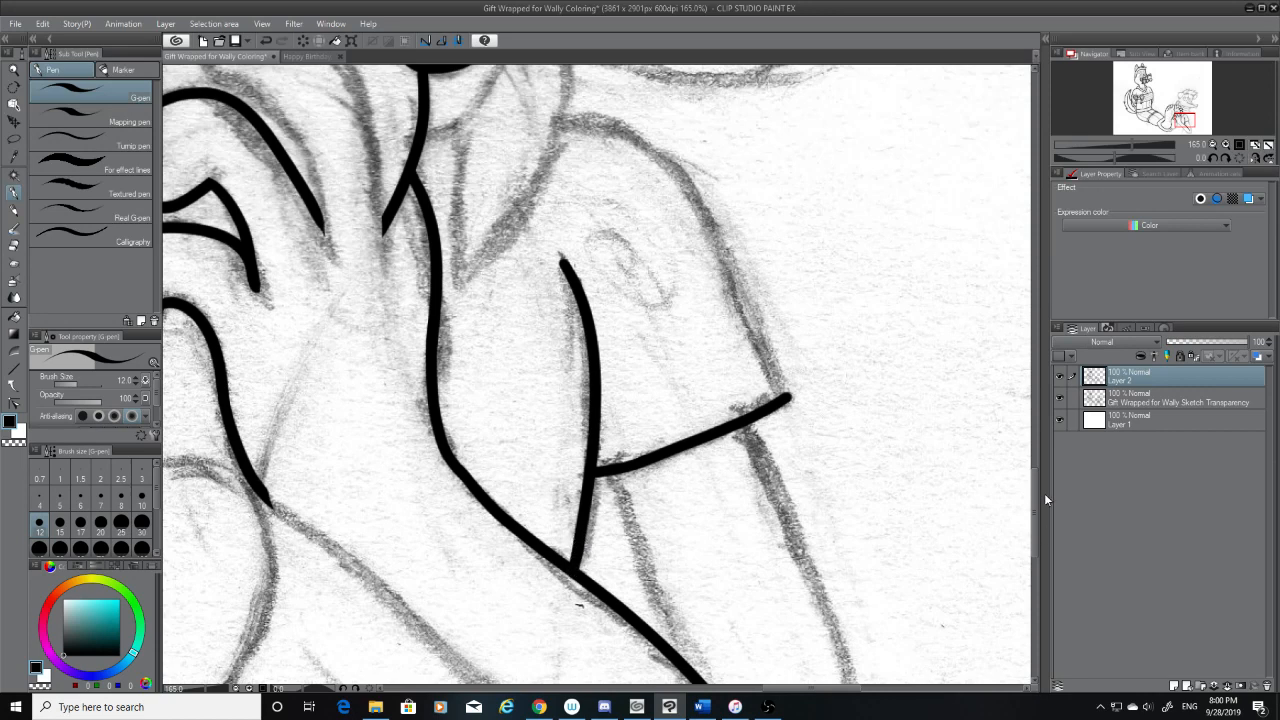
Try inking the flap's curved outer edge from its upper corner down toward the slanted bottom edge
{"action": "left_click_drag", "start_coordinate": [1038, 492], "coordinate": [1040, 468]}
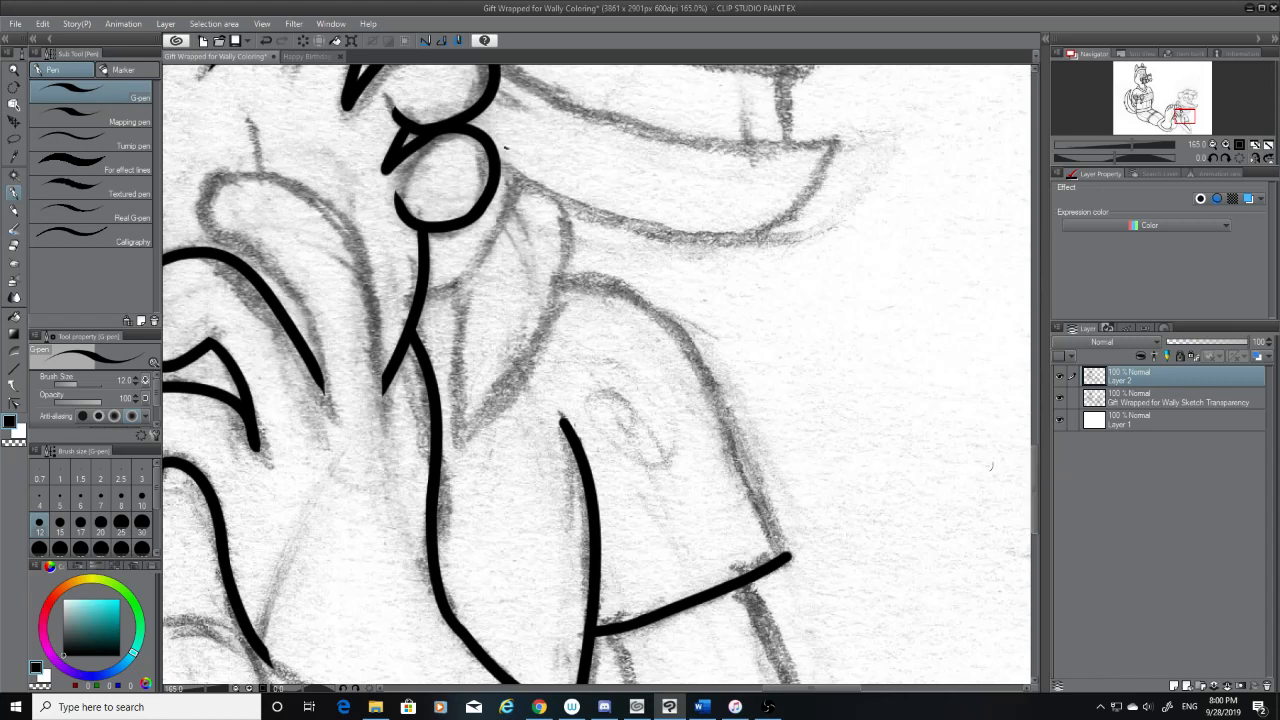
{"action": "left_click_drag", "start_coordinate": [560, 270], "coordinate": [795, 568]}
{"action": "key", "text": "ctrl+z"}
{"action": "mouse_move", "coordinate": [560, 270]}
{"action": "left_mouse_down"}
{"action": "mouse_move", "coordinate": [753, 448]}
{"action": "mouse_move", "coordinate": [774, 562]}
{"action": "mouse_move", "coordinate": [568, 284]}
{"action": "mouse_move", "coordinate": [770, 538]}
{"action": "left_mouse_up"}
{"action": "key", "text": "ctrl+z"}
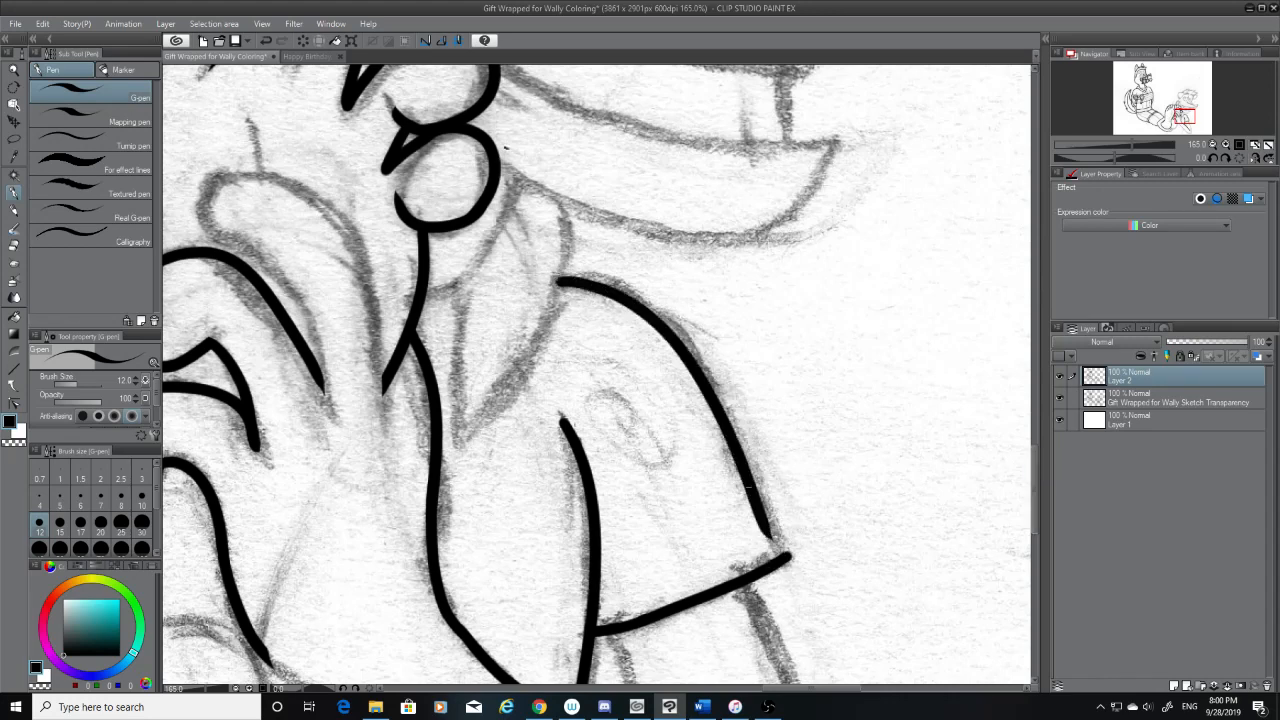
{"action": "key", "text": "ctrl+z"}
{"action": "left_click_drag", "start_coordinate": [560, 281], "coordinate": [770, 540]}
{"action": "key", "text": "ctrl+z"}
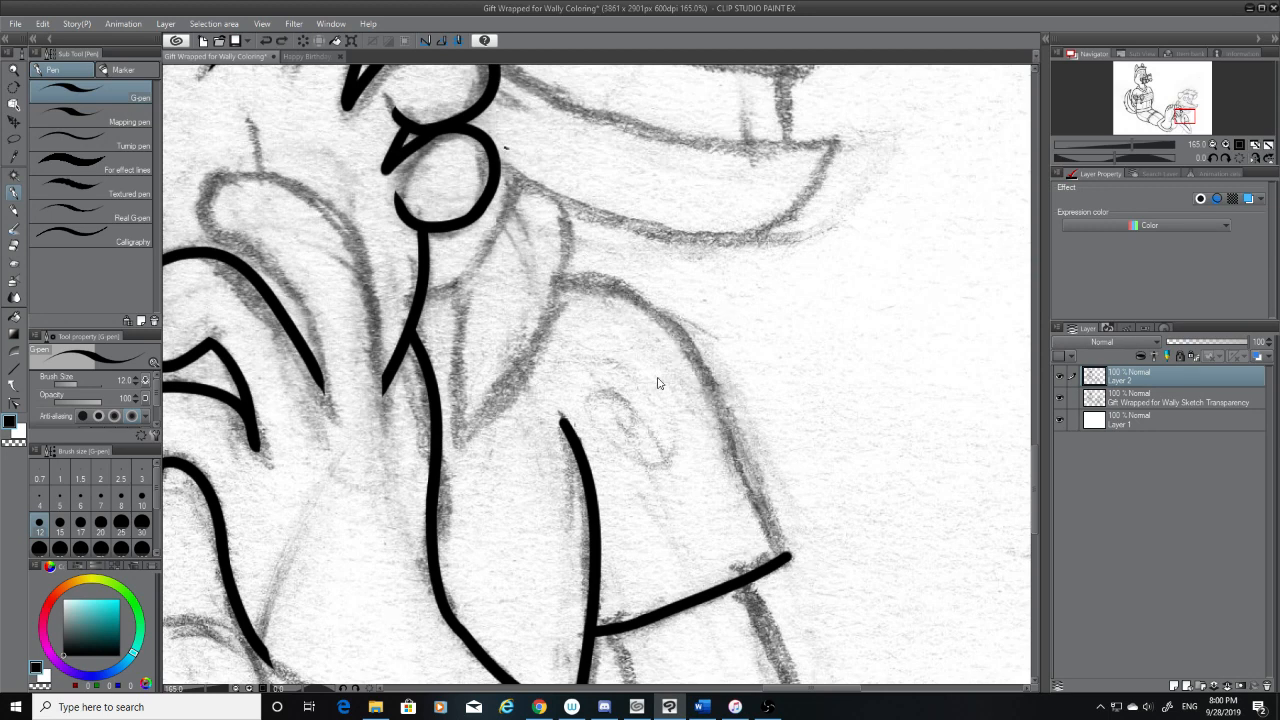
Try several long strokes for the flap's curved outer edge from its upper corner, undoing each one
{"action": "left_click_drag", "start_coordinate": [562, 287], "coordinate": [788, 558]}
{"action": "key", "text": "ctrl+z"}
{"action": "mouse_move", "coordinate": [562, 276]}
{"action": "left_mouse_down"}
{"action": "mouse_move", "coordinate": [708, 370]}
{"action": "mouse_move", "coordinate": [820, 590]}
{"action": "left_mouse_up"}
{"action": "key", "text": "ctrl+z"}
{"action": "left_click_drag", "start_coordinate": [562, 276], "coordinate": [783, 544]}
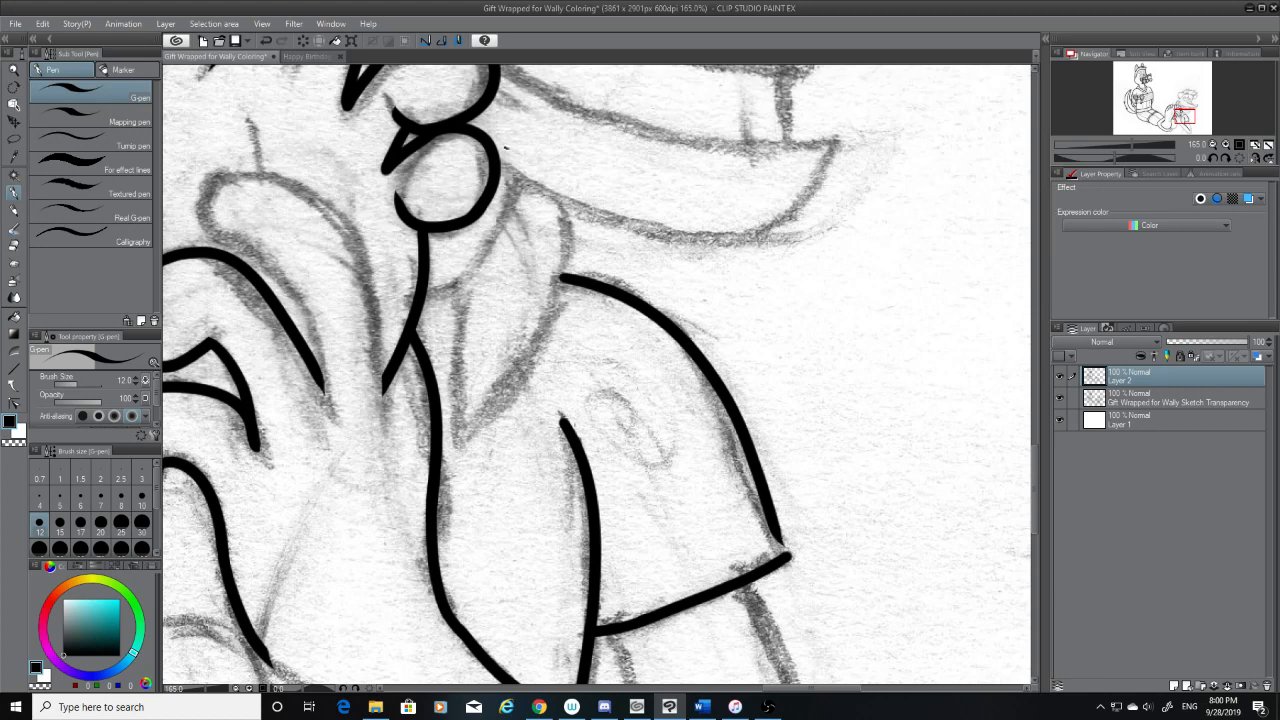
{"action": "key", "text": "ctrl+z"}
{"action": "left_click_drag", "start_coordinate": [562, 276], "coordinate": [788, 583]}
{"action": "key", "text": "ctrl+z"}
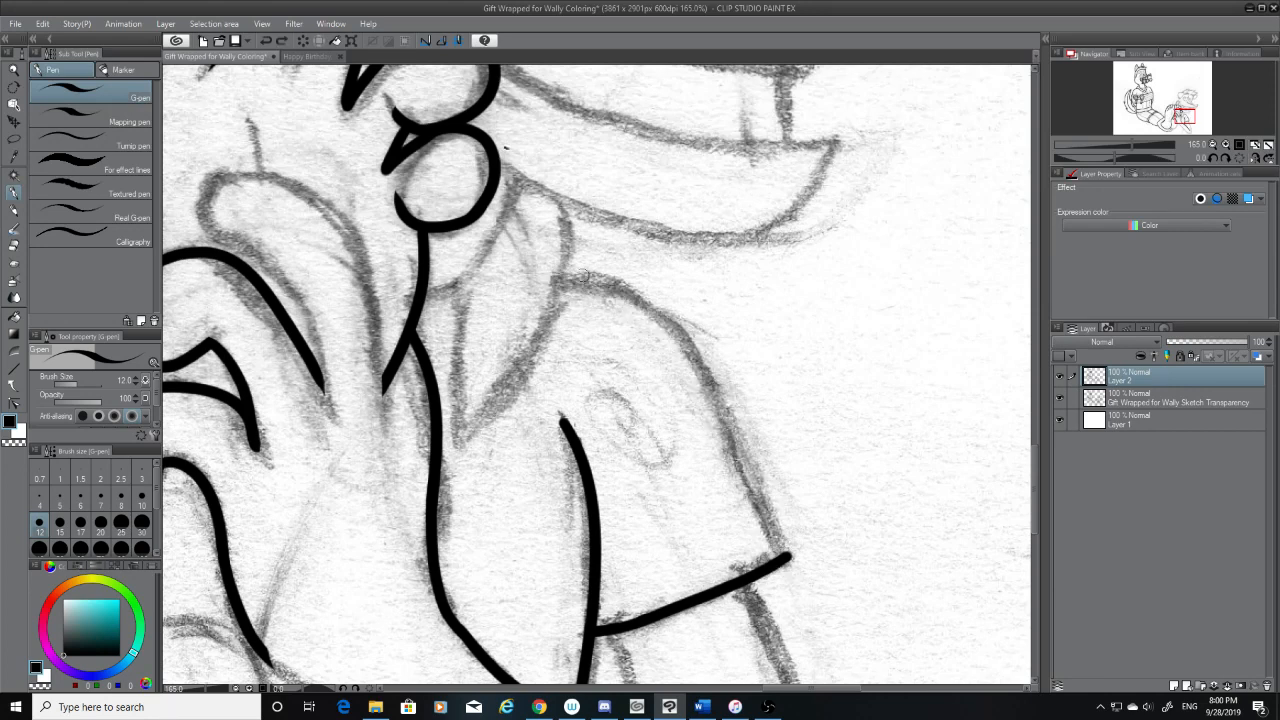
{"action": "mouse_move", "coordinate": [565, 278]}
{"action": "left_mouse_down"}
{"action": "mouse_move", "coordinate": [740, 465]}
{"action": "mouse_move", "coordinate": [778, 560]}
{"action": "left_mouse_up"}
{"action": "key", "text": "ctrl+z"}
{"action": "left_click_drag", "start_coordinate": [565, 277], "coordinate": [812, 586]}
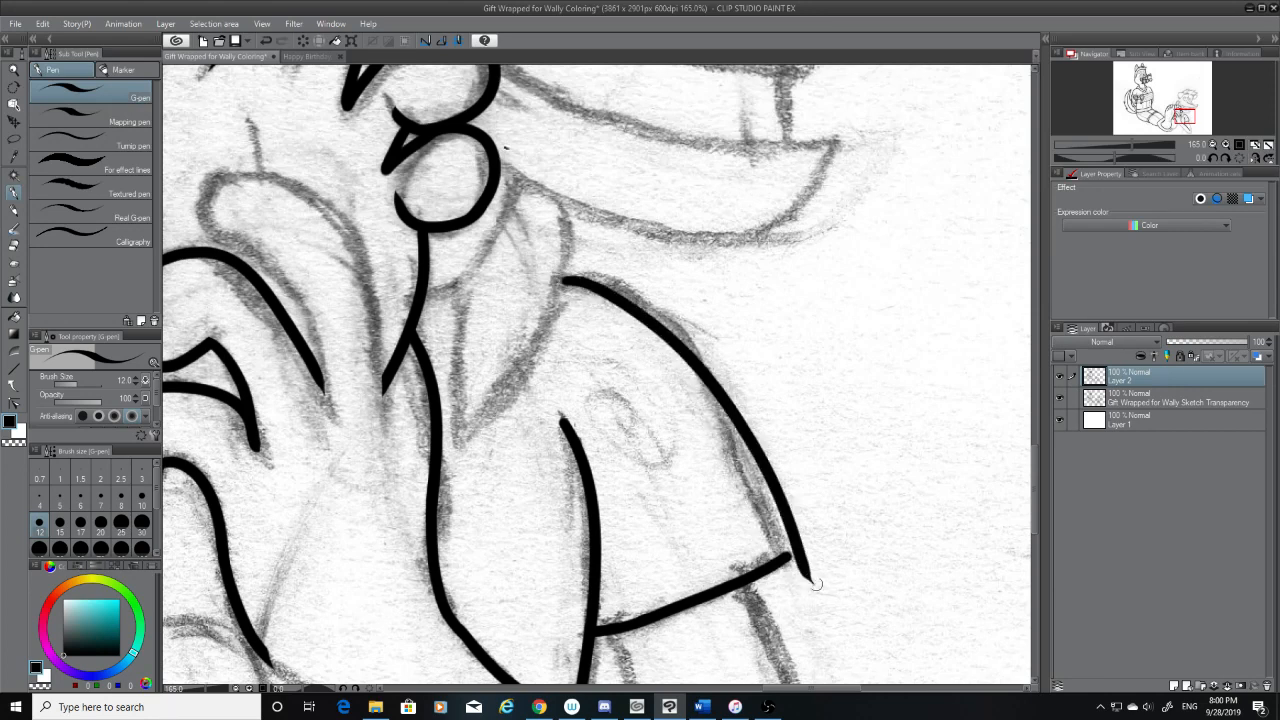
{"action": "key", "text": "ctrl+z"}
{"action": "mouse_move", "coordinate": [562, 276]}
{"action": "left_mouse_down"}
{"action": "mouse_move", "coordinate": [668, 326]}
{"action": "mouse_move", "coordinate": [790, 565]}
{"action": "left_mouse_up"}
{"action": "key", "text": "ctrl+z"}
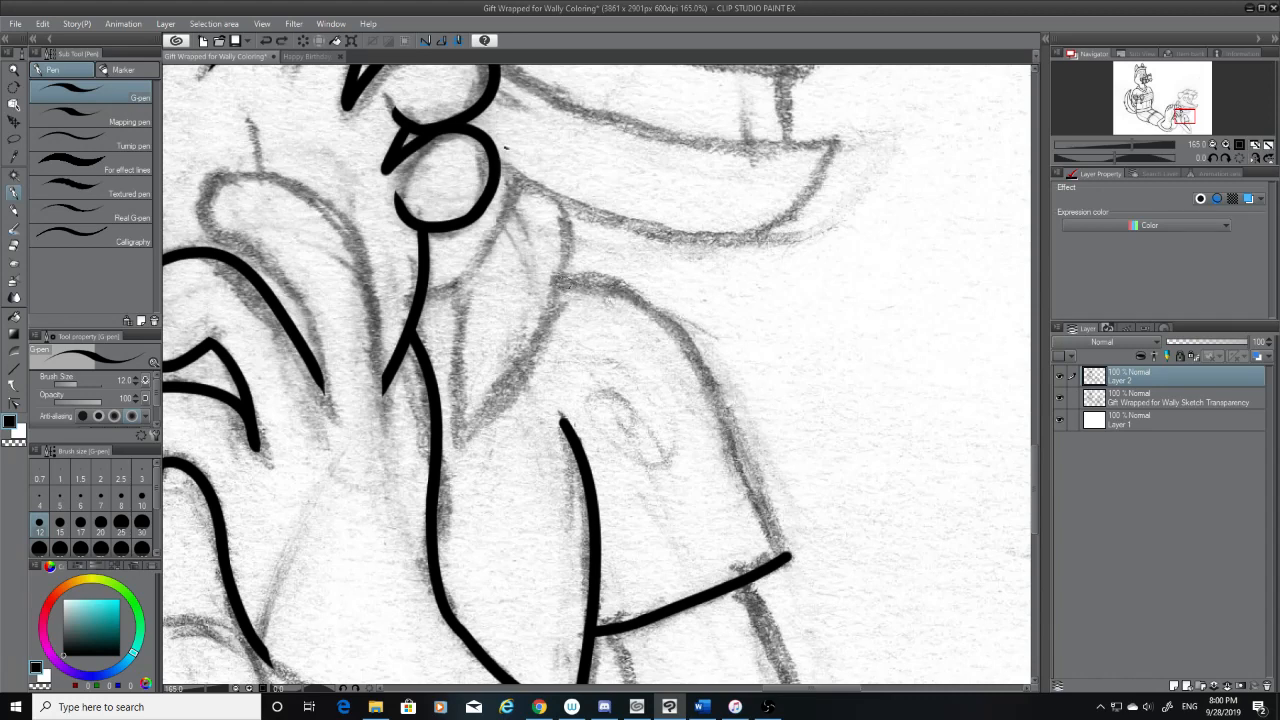
{"action": "left_click_drag", "start_coordinate": [562, 277], "coordinate": [785, 568]}
{"action": "key", "text": "ctrl+z"}
{"action": "mouse_move", "coordinate": [561, 277]}
{"action": "left_mouse_down"}
{"action": "mouse_move", "coordinate": [676, 350]}
{"action": "mouse_move", "coordinate": [829, 586]}
{"action": "left_mouse_up"}
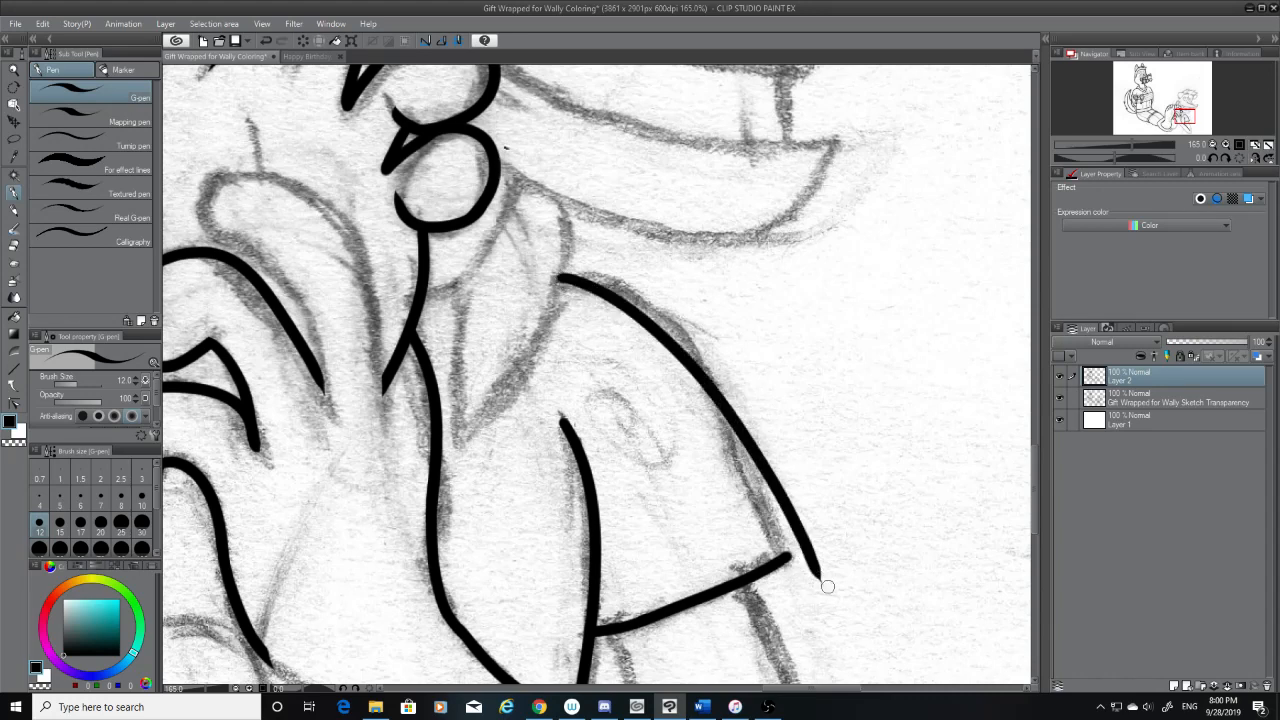
{"action": "key", "text": "ctrl+z"}
{"action": "mouse_move", "coordinate": [561, 287]}
{"action": "left_mouse_down"}
{"action": "mouse_move", "coordinate": [753, 449]}
{"action": "mouse_move", "coordinate": [812, 600]}
{"action": "left_mouse_up"}
{"action": "key", "text": "ctrl+z"}
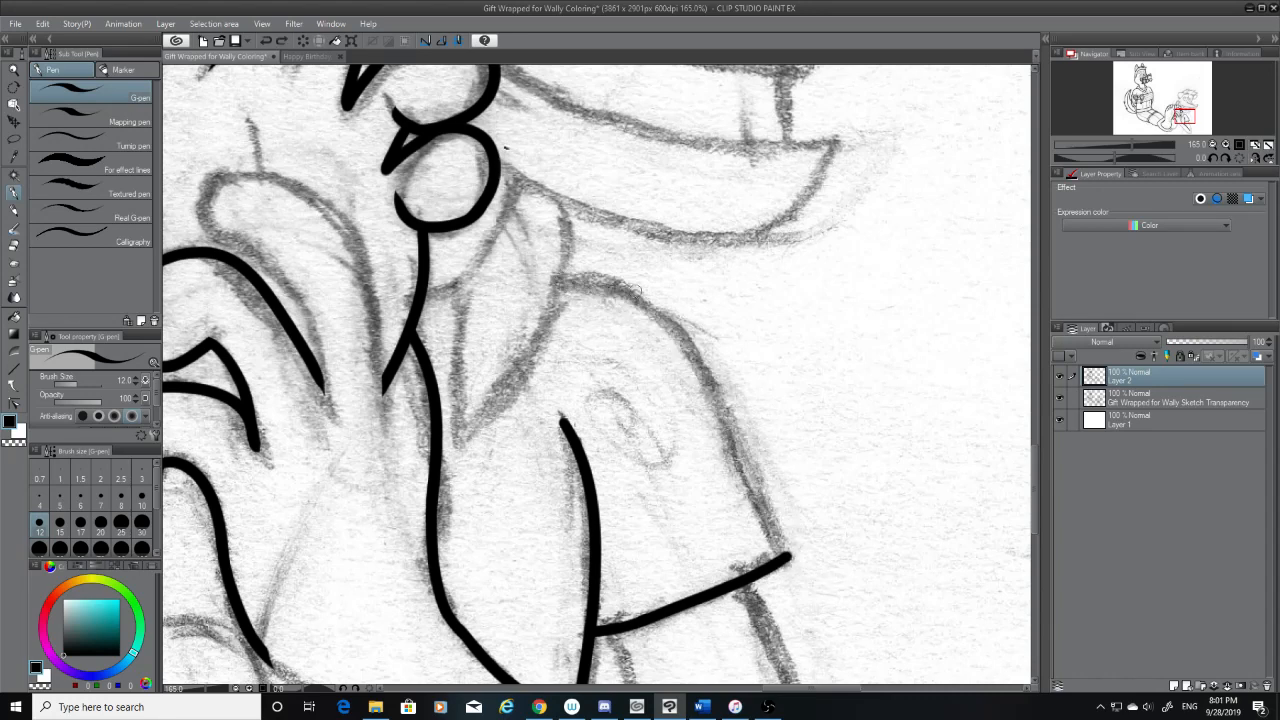
Ink the flap's curved outer edge from its upper corner down to the outer end of the slanted bottom edge
{"action": "mouse_move", "coordinate": [563, 284]}
{"action": "left_mouse_down"}
{"action": "mouse_move", "coordinate": [580, 284]}
{"action": "mouse_move", "coordinate": [791, 551]}
{"action": "left_mouse_up"}
{"action": "key", "text": "ctrl+z"}
{"action": "left_click_drag", "start_coordinate": [559, 283], "coordinate": [789, 575]}
{"action": "key", "text": "ctrl+z"}
{"action": "left_click_drag", "start_coordinate": [565, 281], "coordinate": [806, 552]}
{"action": "key", "text": "ctrl+z"}
{"action": "mouse_move", "coordinate": [567, 282]}
{"action": "left_mouse_down"}
{"action": "mouse_move", "coordinate": [714, 378]}
{"action": "mouse_move", "coordinate": [800, 545]}
{"action": "mouse_move", "coordinate": [580, 286]}
{"action": "mouse_move", "coordinate": [786, 558]}
{"action": "mouse_move", "coordinate": [790, 540]}
{"action": "left_mouse_up"}
{"action": "key", "text": "ctrl+z"}
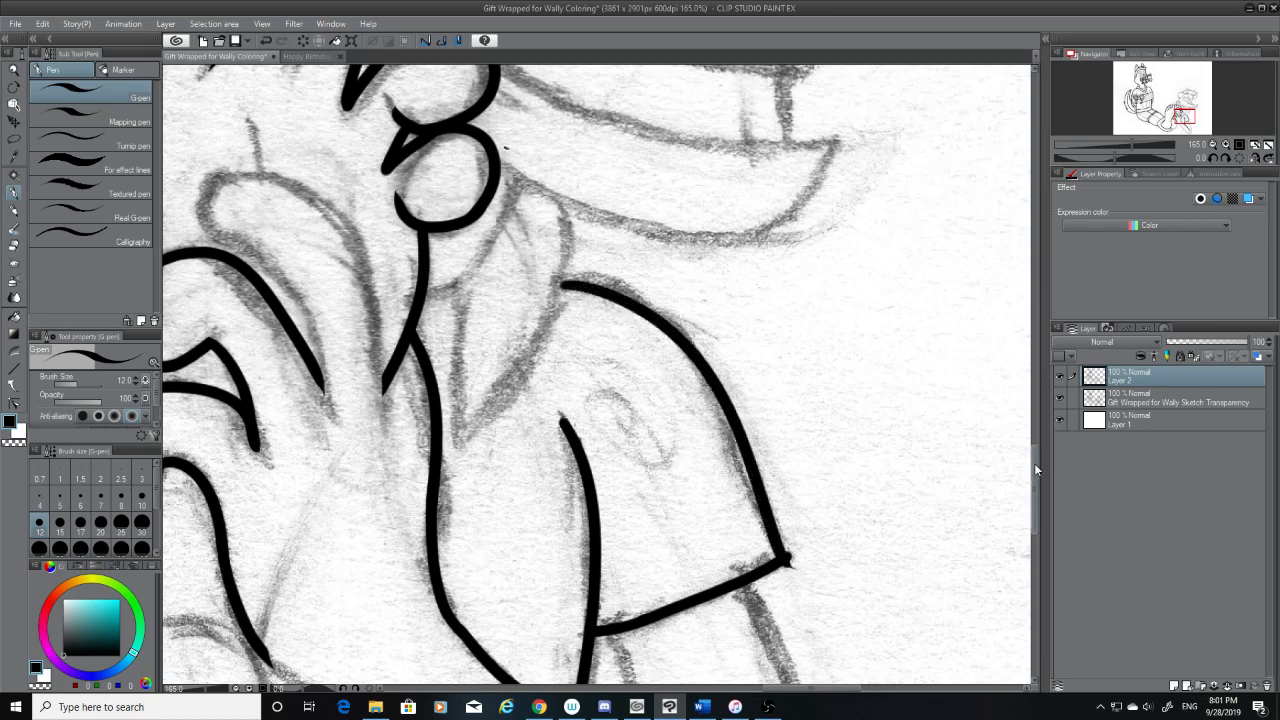
Trim the overshoot at the flap's lower outer corner with the hard eraser, and check the line art with the sketch layer hidden
{"action": "scroll", "coordinate": [1036, 460], "scroll_direction": "down", "scroll_amount": 3}
{"action": "key", "text": "e"}
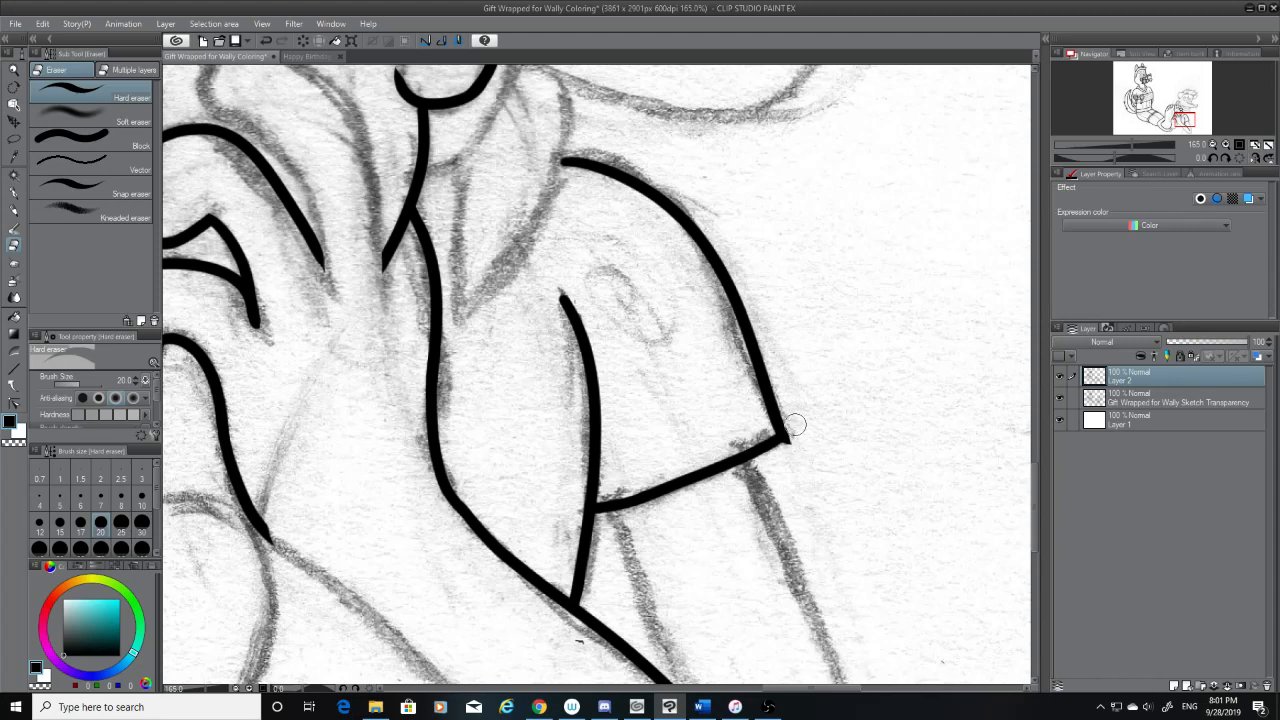
{"action": "left_click_drag", "start_coordinate": [795, 427], "coordinate": [797, 449]}
{"action": "left_click", "coordinate": [1061, 399]}
{"action": "left_click", "coordinate": [1061, 399]}
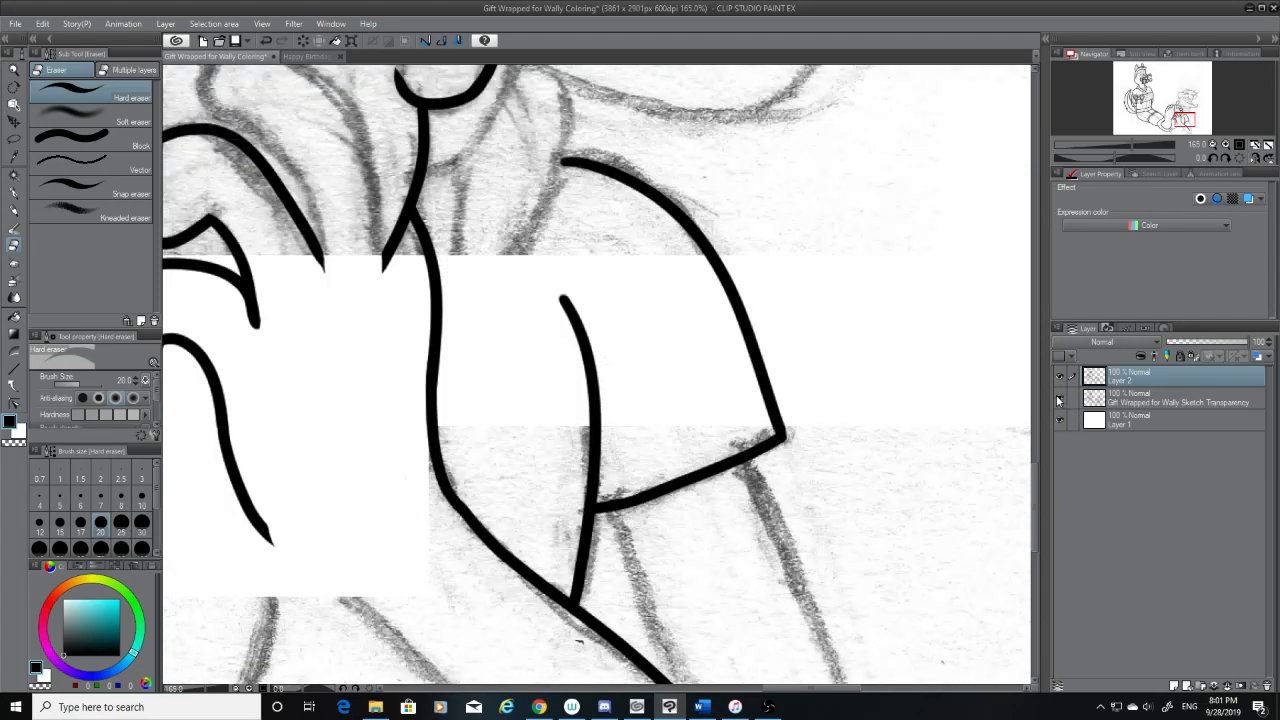
{"action": "left_click", "coordinate": [1061, 399]}
{"action": "left_click", "coordinate": [1061, 399]}
Ink the outer side of the pointed fold above the flap with the G-pen, curving down past the flap's upper corner
{"action": "scroll", "coordinate": [1035, 456], "scroll_direction": "up", "scroll_amount": 5}
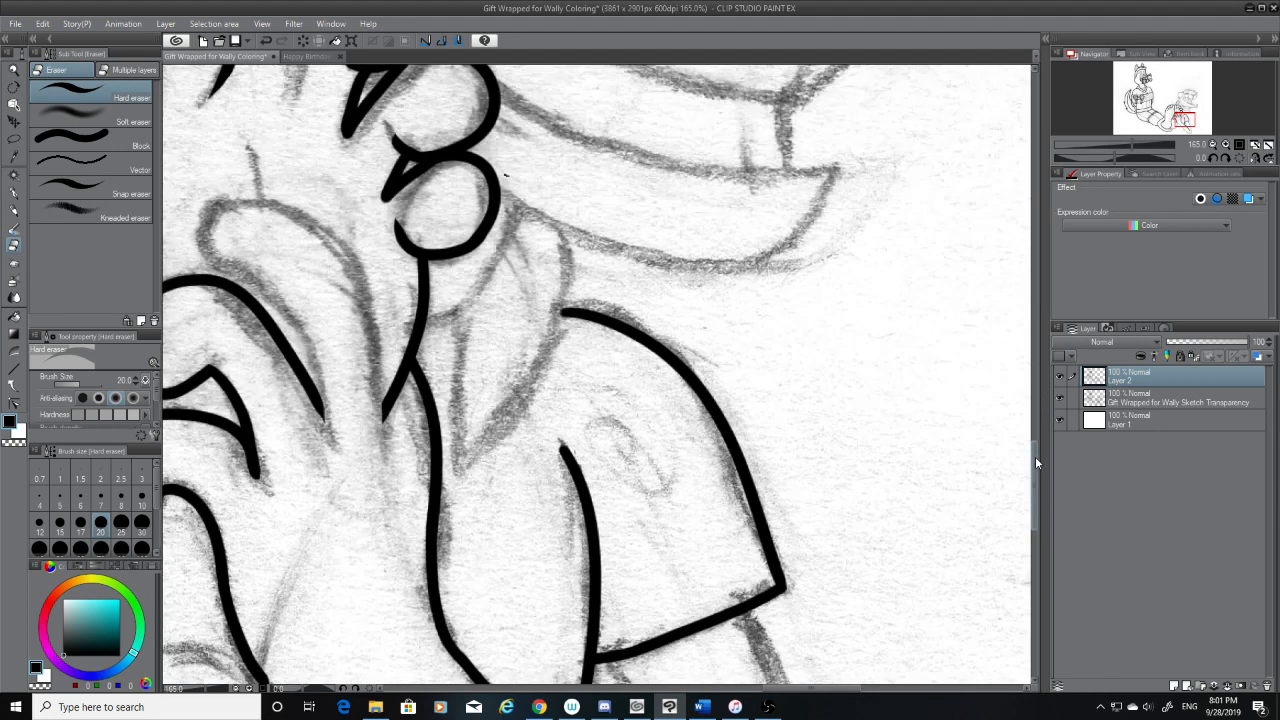
{"action": "left_click", "coordinate": [13, 193]}
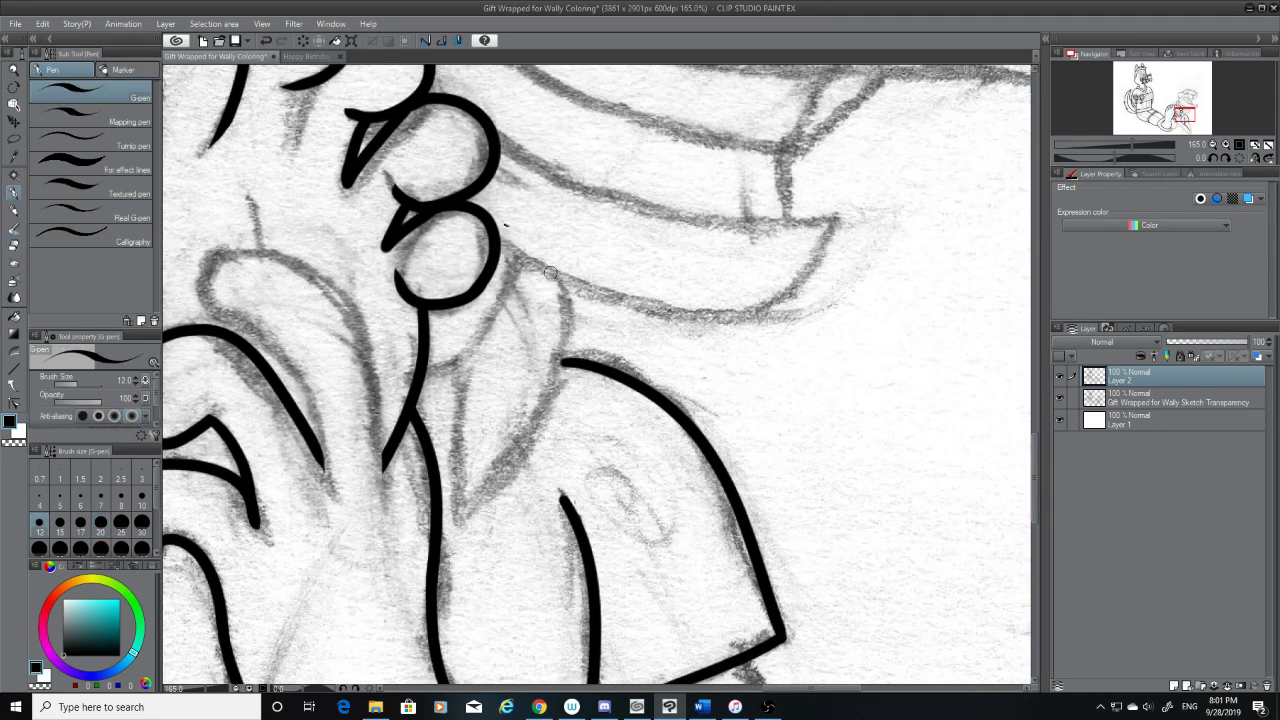
{"action": "mouse_move", "coordinate": [556, 275]}
{"action": "left_mouse_down"}
{"action": "mouse_move", "coordinate": [558, 403]}
{"action": "mouse_move", "coordinate": [544, 437]}
{"action": "left_mouse_up"}
{"action": "key", "text": "ctrl+z"}
{"action": "left_click_drag", "start_coordinate": [566, 285], "coordinate": [471, 493]}
{"action": "key", "text": "ctrl+z"}
{"action": "mouse_move", "coordinate": [563, 283]}
{"action": "left_mouse_down"}
{"action": "mouse_move", "coordinate": [561, 376]}
{"action": "mouse_move", "coordinate": [470, 508]}
{"action": "left_mouse_up"}
{"action": "key", "text": "ctrl+z"}
Finish the pointed fold's outer side with a short stroke down to its lower tip
{"action": "left_click_drag", "start_coordinate": [520, 463], "coordinate": [464, 513]}
{"action": "key", "text": "ctrl+z"}
{"action": "left_click_drag", "start_coordinate": [509, 474], "coordinate": [458, 518]}
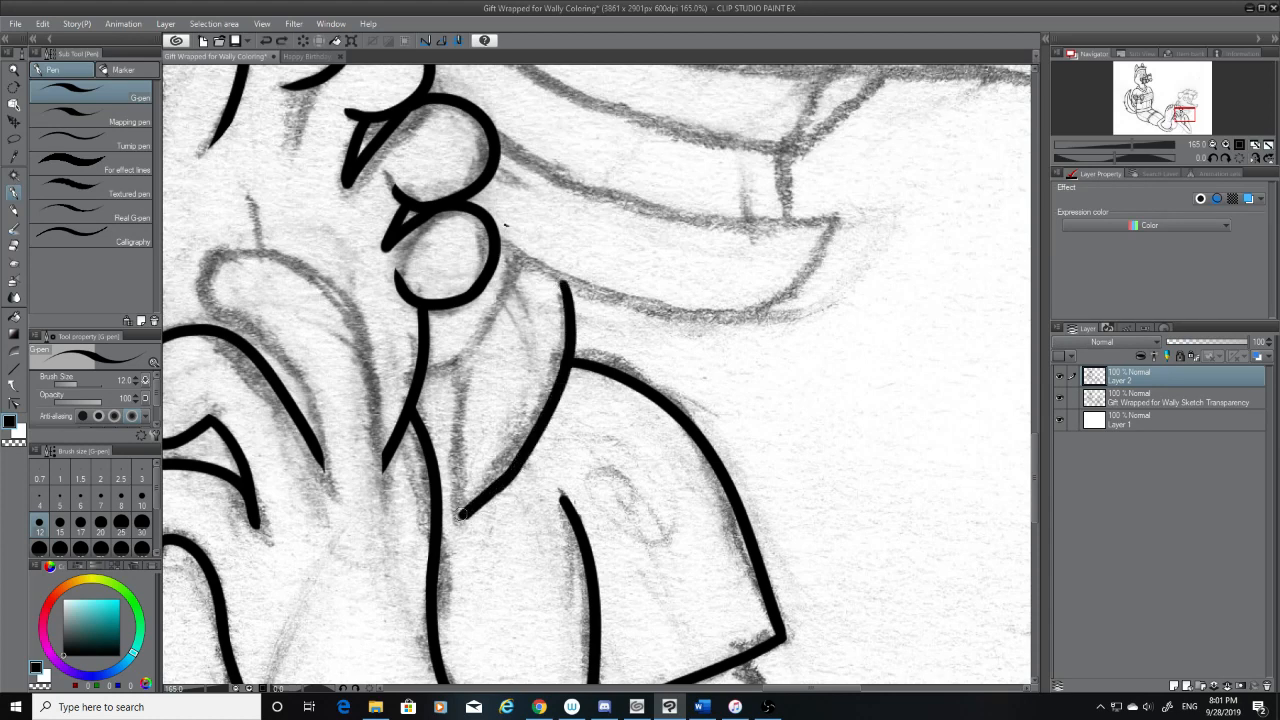
{"action": "key", "text": "ctrl+z"}
{"action": "left_click_drag", "start_coordinate": [518, 464], "coordinate": [461, 517]}
{"action": "key", "text": "ctrl+z"}
{"action": "left_click_drag", "start_coordinate": [516, 477], "coordinate": [458, 518]}
{"action": "key", "text": "ctrl+z"}
{"action": "left_click_drag", "start_coordinate": [520, 463], "coordinate": [455, 520]}
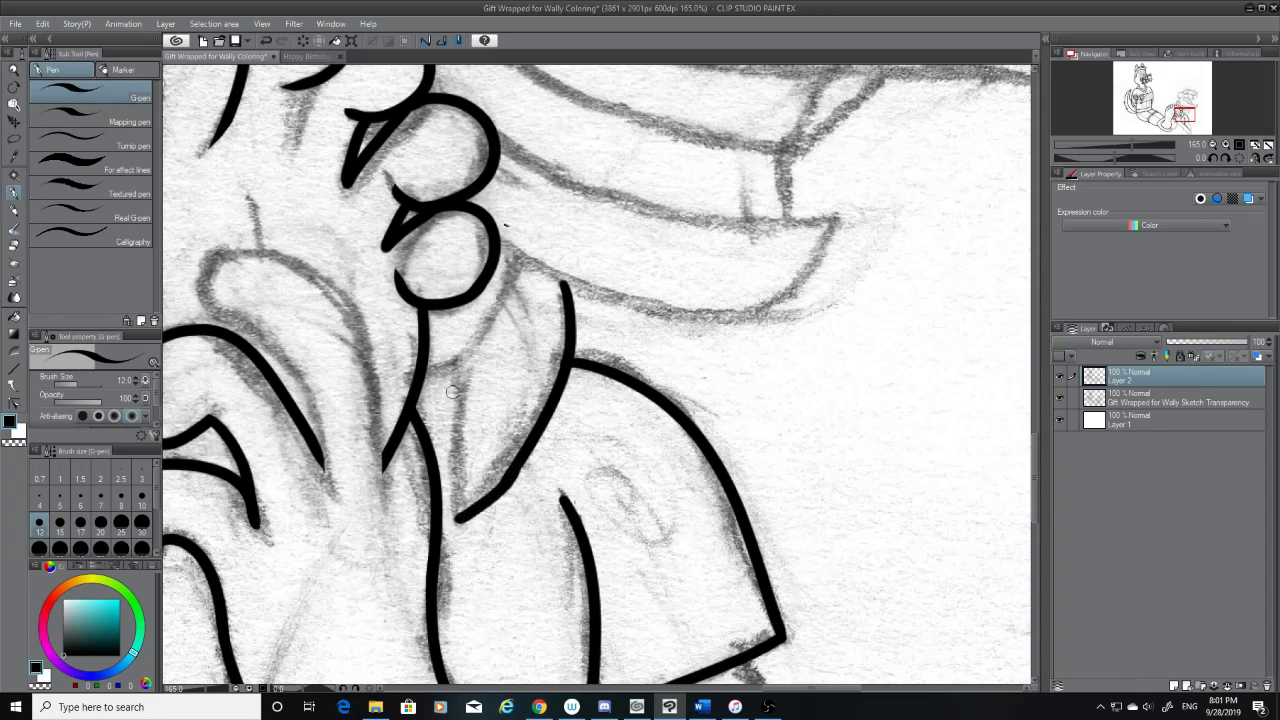
Ink the pointed fold's inner side line from its lower tip up to the sketched crossing curve
{"action": "mouse_move", "coordinate": [463, 371]}
{"action": "left_mouse_down"}
{"action": "mouse_move", "coordinate": [464, 527]}
{"action": "mouse_move", "coordinate": [467, 372]}
{"action": "left_mouse_up"}
{"action": "key", "text": "ctrl+z"}
{"action": "key", "text": "ctrl+z"}
{"action": "left_click_drag", "start_coordinate": [457, 518], "coordinate": [456, 364]}
{"action": "key", "text": "ctrl+z"}
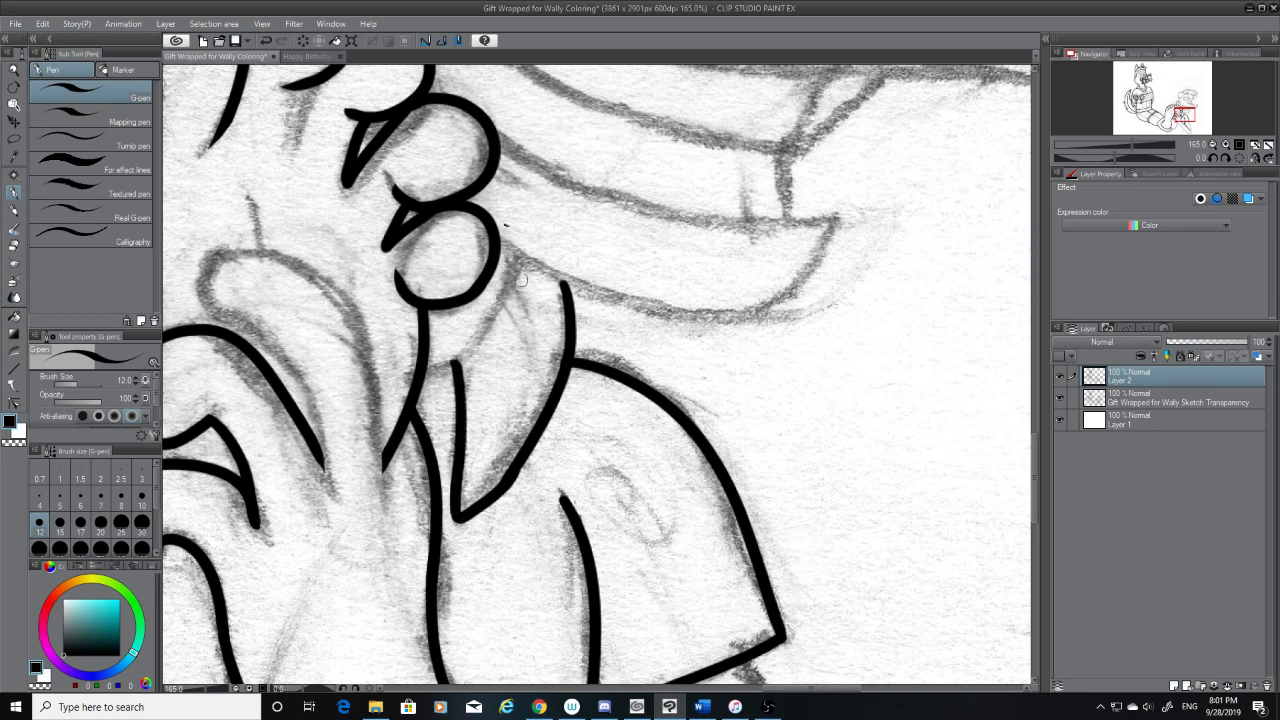
Ink the curve from the pointed fold's upper tip down past its inner side line to the line under the lowest circle
{"action": "left_click_drag", "start_coordinate": [519, 262], "coordinate": [438, 370]}
{"action": "key", "text": "ctrl+z"}
{"action": "mouse_move", "coordinate": [518, 260]}
{"action": "left_mouse_down"}
{"action": "mouse_move", "coordinate": [435, 367]}
{"action": "mouse_move", "coordinate": [445, 374]}
{"action": "mouse_move", "coordinate": [450, 364]}
{"action": "mouse_move", "coordinate": [413, 374]}
{"action": "mouse_move", "coordinate": [456, 365]}
{"action": "mouse_move", "coordinate": [416, 375]}
{"action": "mouse_move", "coordinate": [460, 370]}
{"action": "left_mouse_up"}
{"action": "key", "text": "ctrl+z"}
{"action": "key", "text": "ctrl+z"}
{"action": "key", "text": "ctrl+z"}
{"action": "key", "text": "ctrl+z"}
{"action": "key", "text": "ctrl+z"}
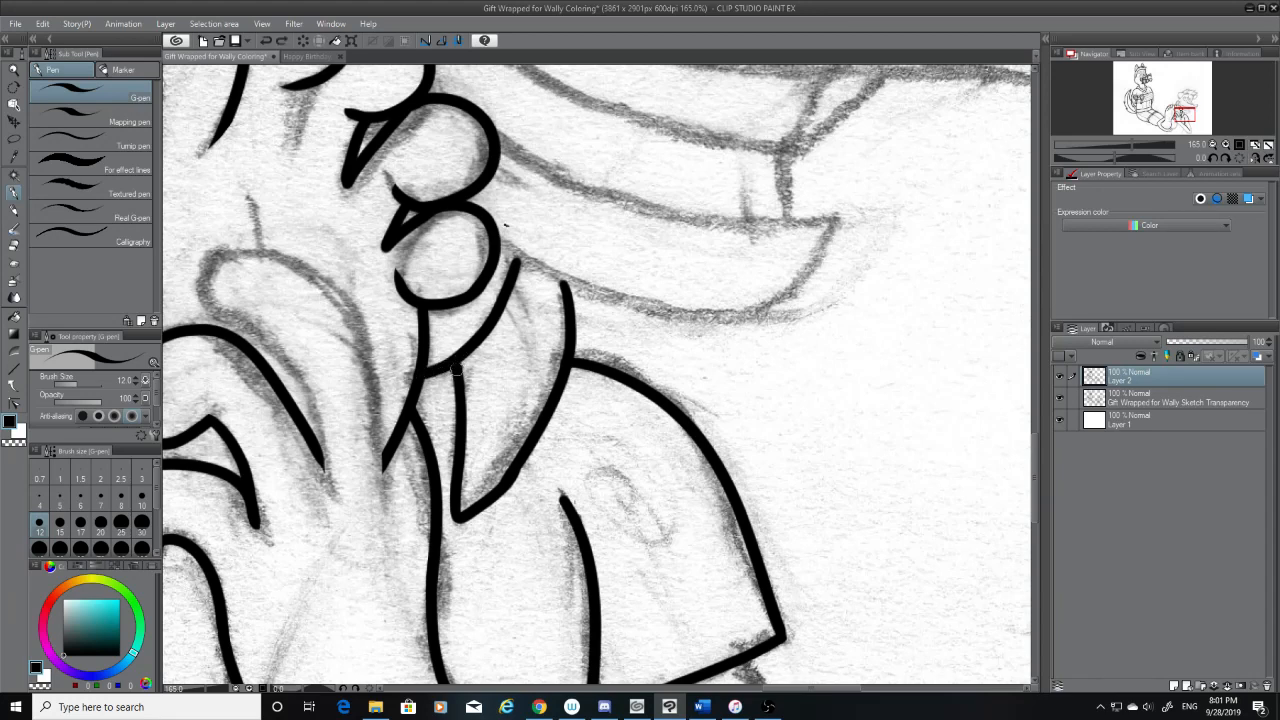
Ink the bottom edge of the sketched curved band from the lowest circle outward, and trim its tapered end with the hard eraser
{"action": "key", "text": "ctrl+z"}
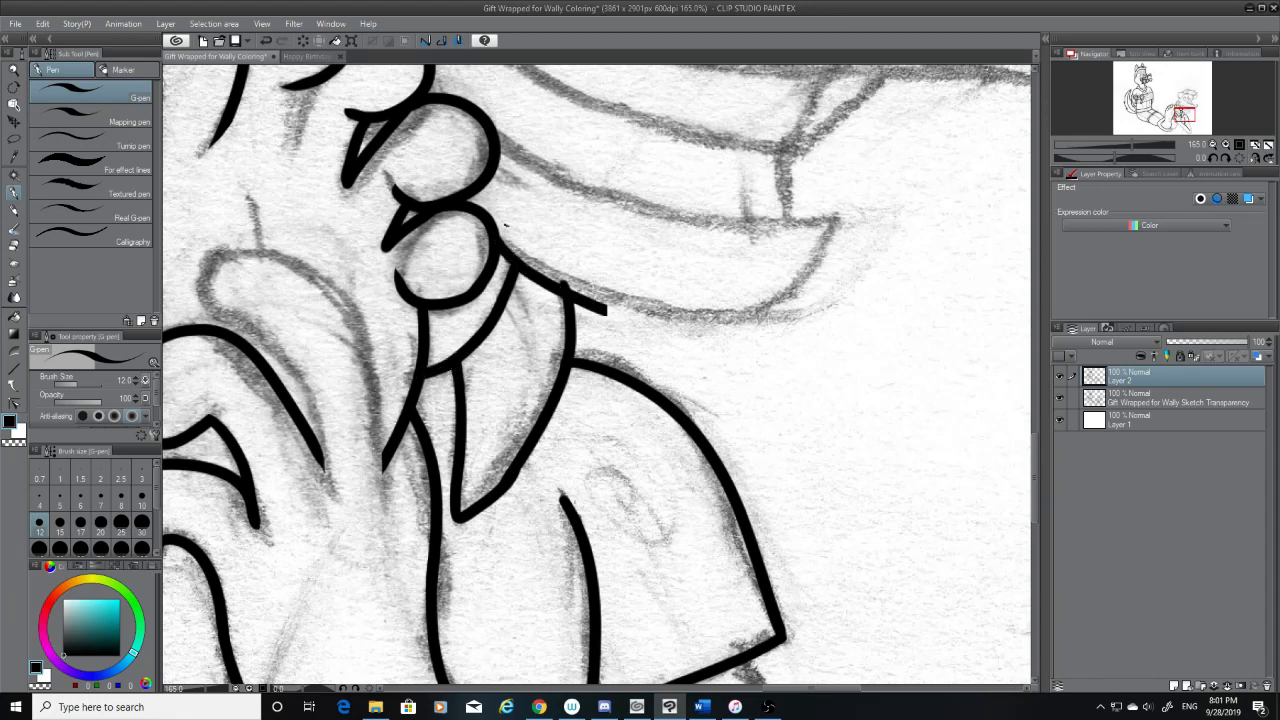
{"action": "mouse_move", "coordinate": [495, 243]}
{"action": "left_mouse_down"}
{"action": "mouse_move", "coordinate": [738, 320]}
{"action": "mouse_move", "coordinate": [798, 300]}
{"action": "left_mouse_up"}
{"action": "key", "text": "ctrl+z"}
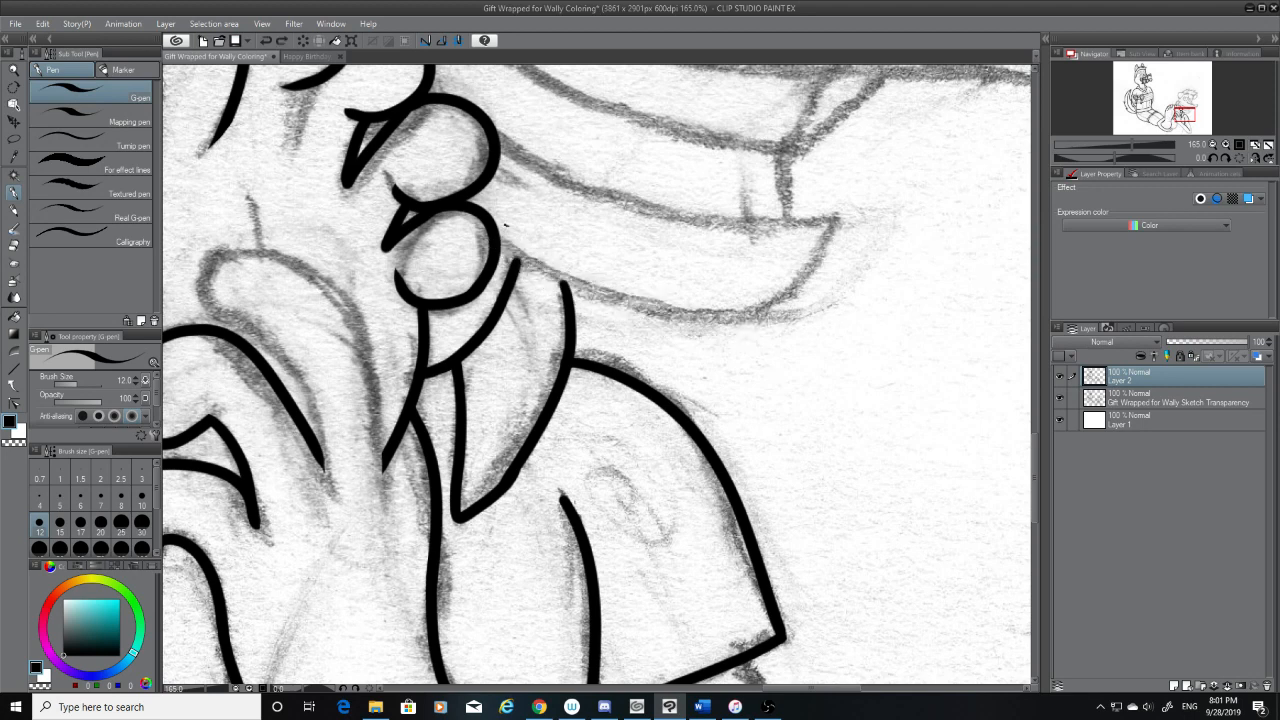
{"action": "mouse_move", "coordinate": [495, 243]}
{"action": "left_mouse_down"}
{"action": "mouse_move", "coordinate": [555, 285]}
{"action": "mouse_move", "coordinate": [795, 293]}
{"action": "left_mouse_up"}
{"action": "key", "text": "ctrl+z"}
{"action": "left_click_drag", "start_coordinate": [518, 258], "coordinate": [555, 281]}
{"action": "mouse_move", "coordinate": [501, 243]}
{"action": "left_mouse_down"}
{"action": "mouse_move", "coordinate": [753, 306]}
{"action": "mouse_move", "coordinate": [777, 284]}
{"action": "left_mouse_up"}
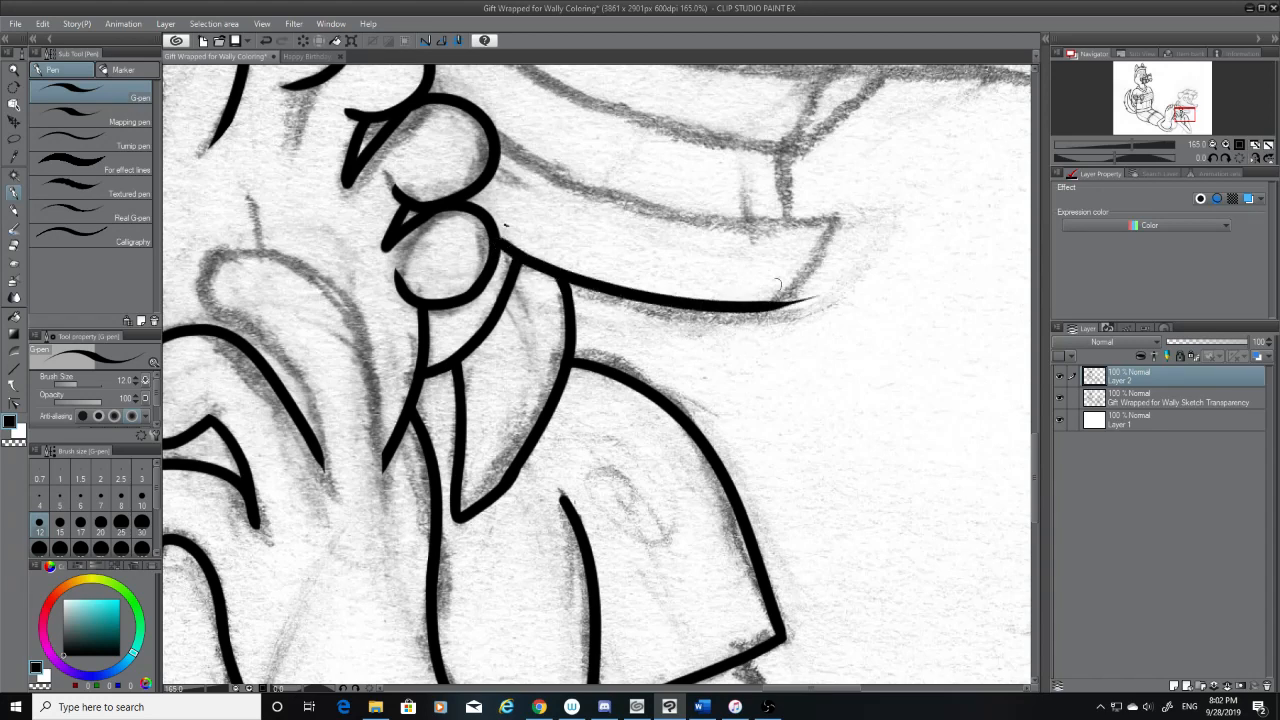
{"action": "left_click", "coordinate": [14, 246]}
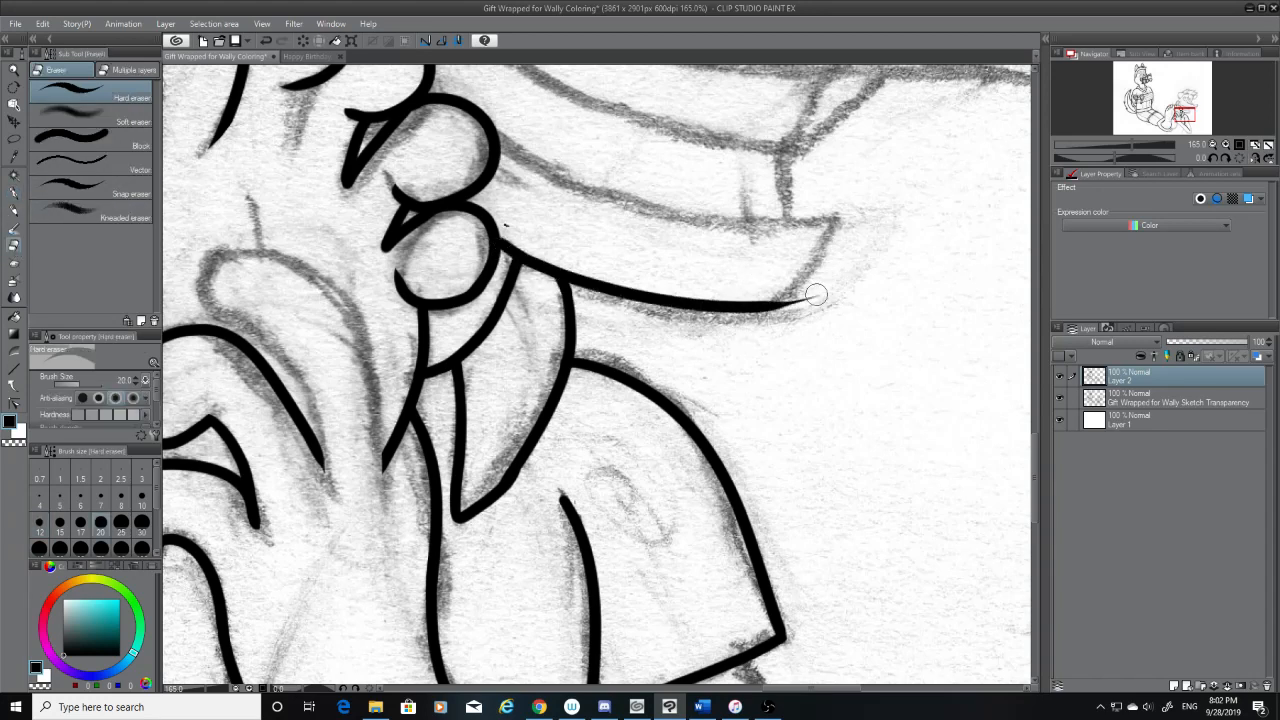
{"action": "left_click_drag", "start_coordinate": [814, 288], "coordinate": [775, 322]}
Ink the curved band's slanted outer end with the G-pen, from its upper corner down to the inked bottom edge
{"action": "scroll", "coordinate": [1030, 450], "scroll_direction": "up", "scroll_amount": 4}
{"action": "left_click", "coordinate": [14, 192]}
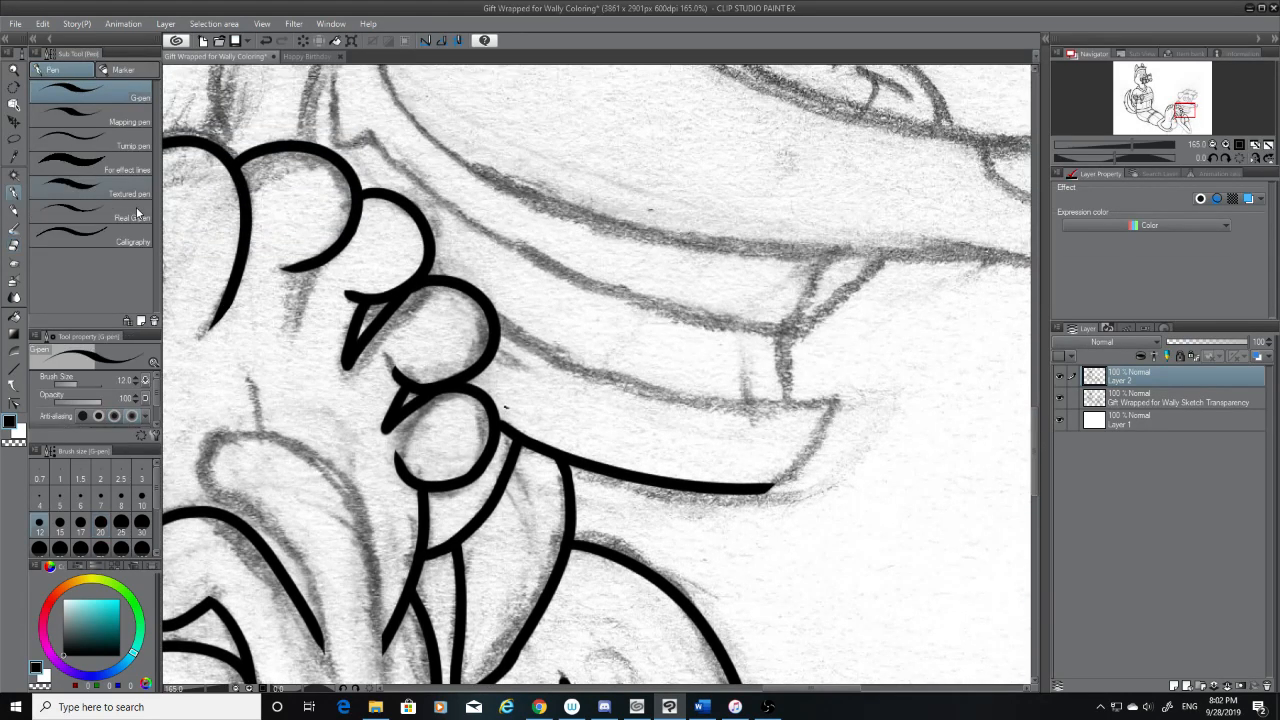
{"action": "left_click_drag", "start_coordinate": [833, 404], "coordinate": [756, 480]}
{"action": "key", "text": "ctrl+z"}
{"action": "left_click_drag", "start_coordinate": [833, 405], "coordinate": [755, 483]}
{"action": "key", "text": "ctrl+z"}
{"action": "left_click_drag", "start_coordinate": [835, 404], "coordinate": [768, 490]}
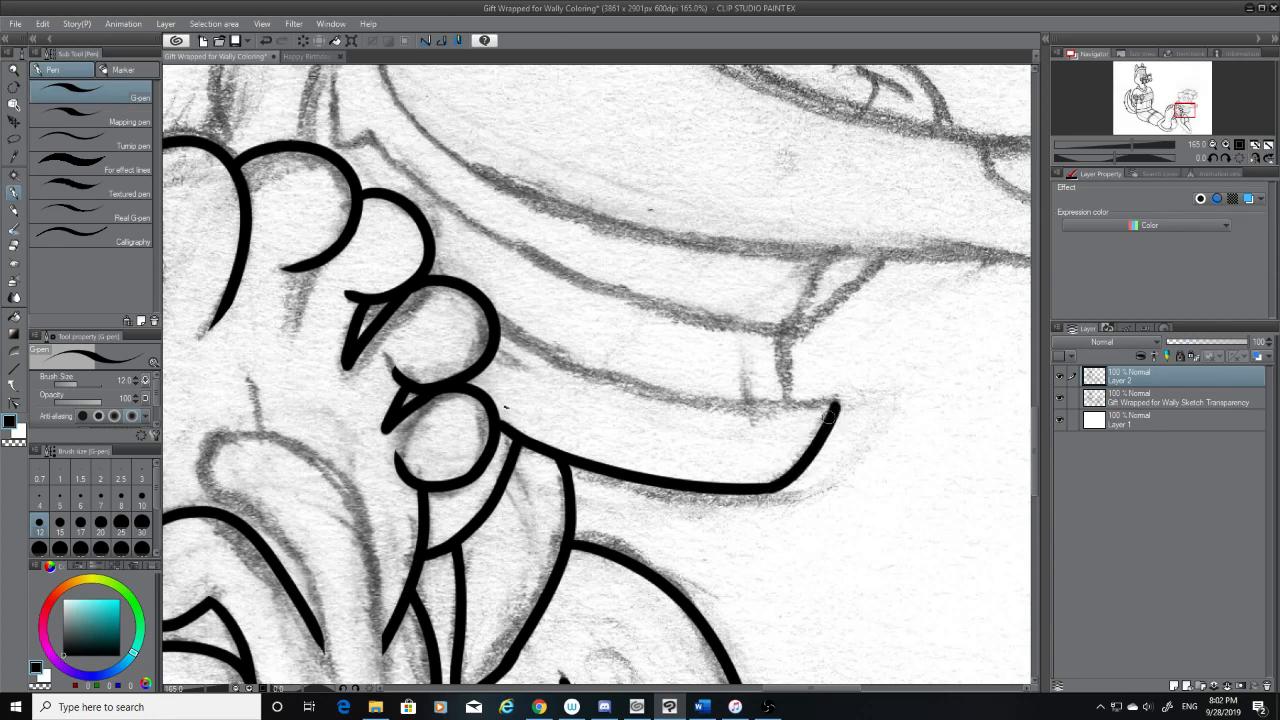
Ink the curved band's upper edge from the second-lowest circle to slightly past the slanted outer end
{"action": "mouse_move", "coordinate": [488, 295]}
{"action": "left_mouse_down"}
{"action": "mouse_move", "coordinate": [518, 328]}
{"action": "mouse_move", "coordinate": [834, 408]}
{"action": "left_mouse_up"}
{"action": "key", "text": "ctrl+z"}
{"action": "mouse_move", "coordinate": [500, 316]}
{"action": "left_mouse_down"}
{"action": "mouse_move", "coordinate": [856, 412]}
{"action": "mouse_move", "coordinate": [890, 396]}
{"action": "left_mouse_up"}
{"action": "key", "text": "ctrl+z"}
{"action": "left_click_drag", "start_coordinate": [497, 318], "coordinate": [890, 417]}
{"action": "key", "text": "ctrl+z"}
{"action": "left_click_drag", "start_coordinate": [494, 322], "coordinate": [900, 393]}
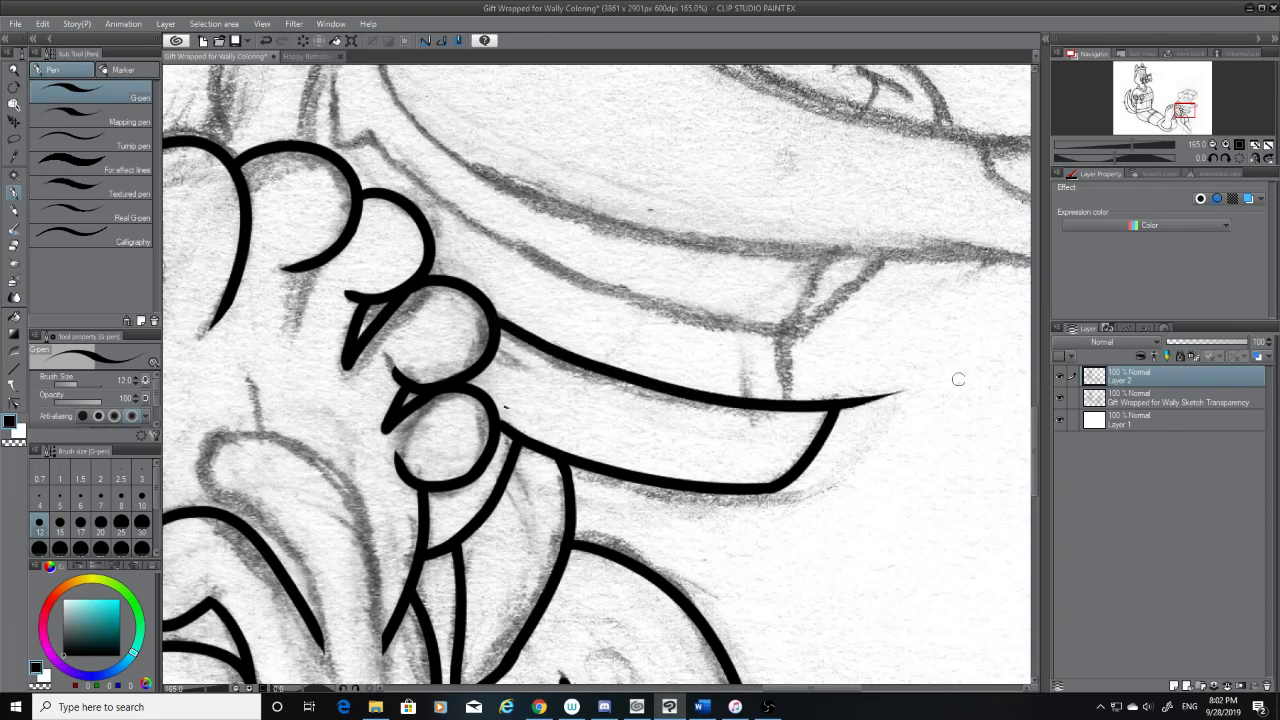
Erase the overshoot of the band's upper edge beyond its outer corner with the hard eraser
{"action": "left_click", "coordinate": [13, 244]}
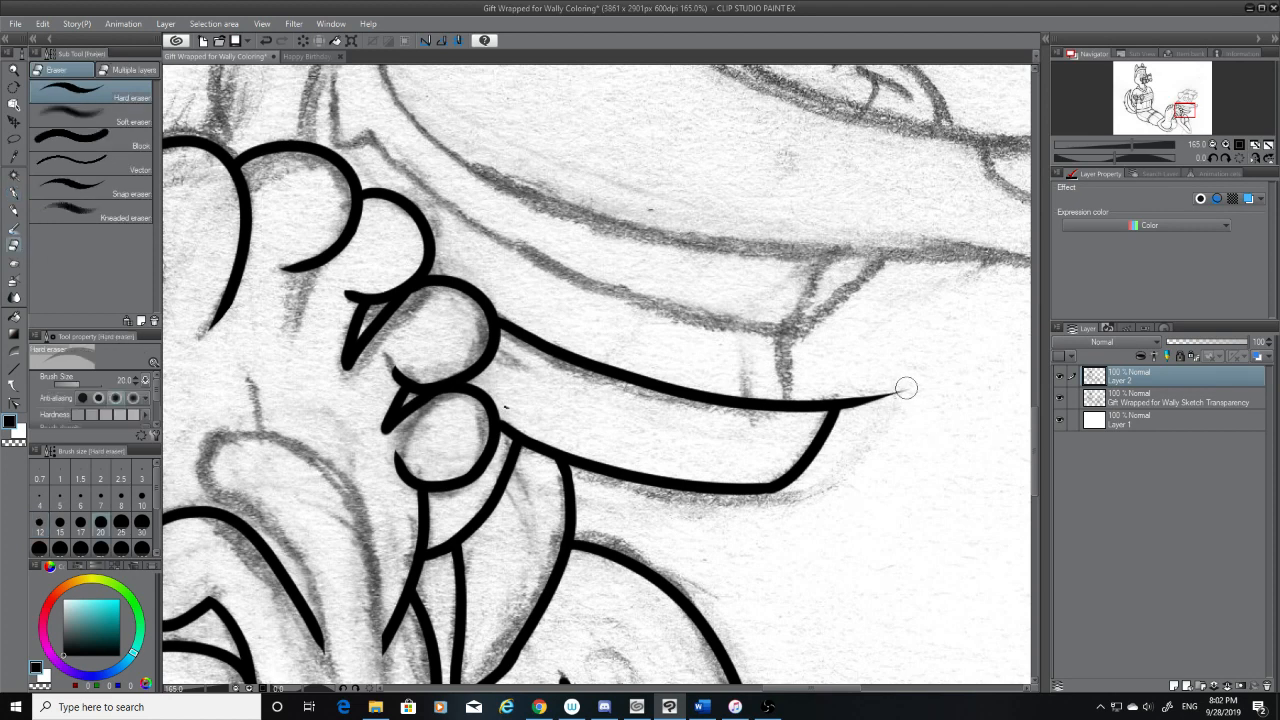
{"action": "mouse_move", "coordinate": [906, 382]}
{"action": "left_mouse_down"}
{"action": "mouse_move", "coordinate": [881, 413]}
{"action": "mouse_move", "coordinate": [885, 389]}
{"action": "mouse_move", "coordinate": [850, 430]}
{"action": "left_mouse_up"}
{"action": "left_click", "coordinate": [850, 415]}
{"action": "key", "text": "ctrl+z"}
{"action": "left_click_drag", "start_coordinate": [865, 392], "coordinate": [859, 406]}
Try inking the outer sketched diagonal below the mouth line and a vertical line down to the band, and undo both
{"action": "left_click", "coordinate": [14, 193]}
{"action": "scroll", "coordinate": [1036, 439], "scroll_direction": "up", "scroll_amount": 3}
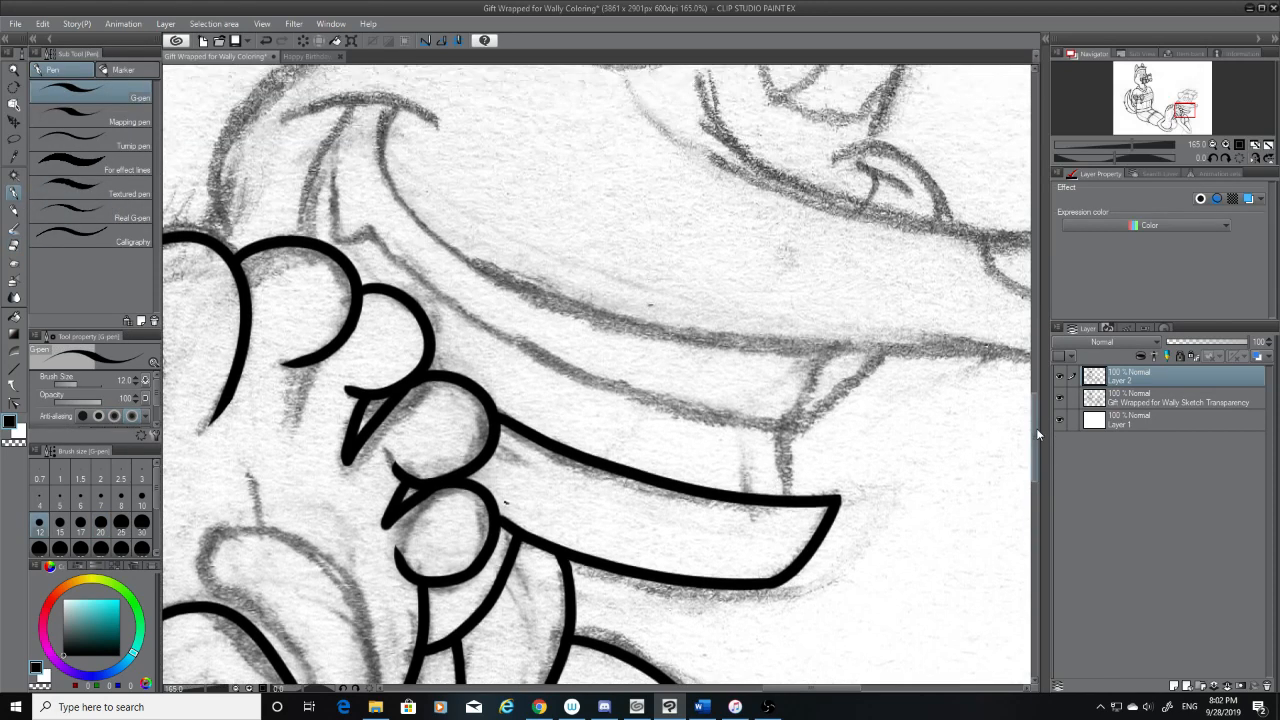
{"action": "mouse_move", "coordinate": [878, 348]}
{"action": "left_mouse_down"}
{"action": "mouse_move", "coordinate": [808, 414]}
{"action": "mouse_move", "coordinate": [801, 494]}
{"action": "left_mouse_up"}
{"action": "key", "text": "ctrl+z"}
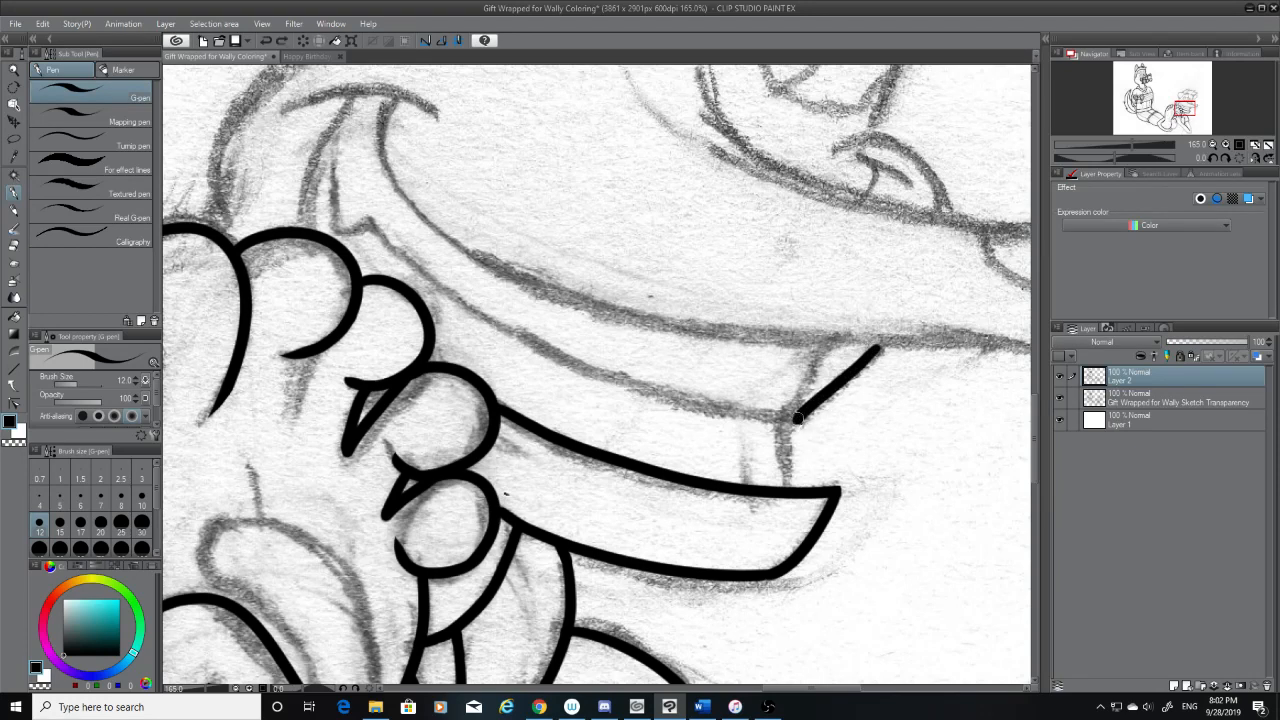
{"action": "left_click_drag", "start_coordinate": [797, 420], "coordinate": [802, 492]}
{"action": "key", "text": "ctrl+z"}
{"action": "left_click_drag", "start_coordinate": [797, 420], "coordinate": [798, 492]}
{"action": "key", "text": "ctrl+z"}
{"action": "left_click_drag", "start_coordinate": [797, 420], "coordinate": [796, 490]}
{"action": "left_click_drag", "start_coordinate": [793, 689], "coordinate": [804, 688]}
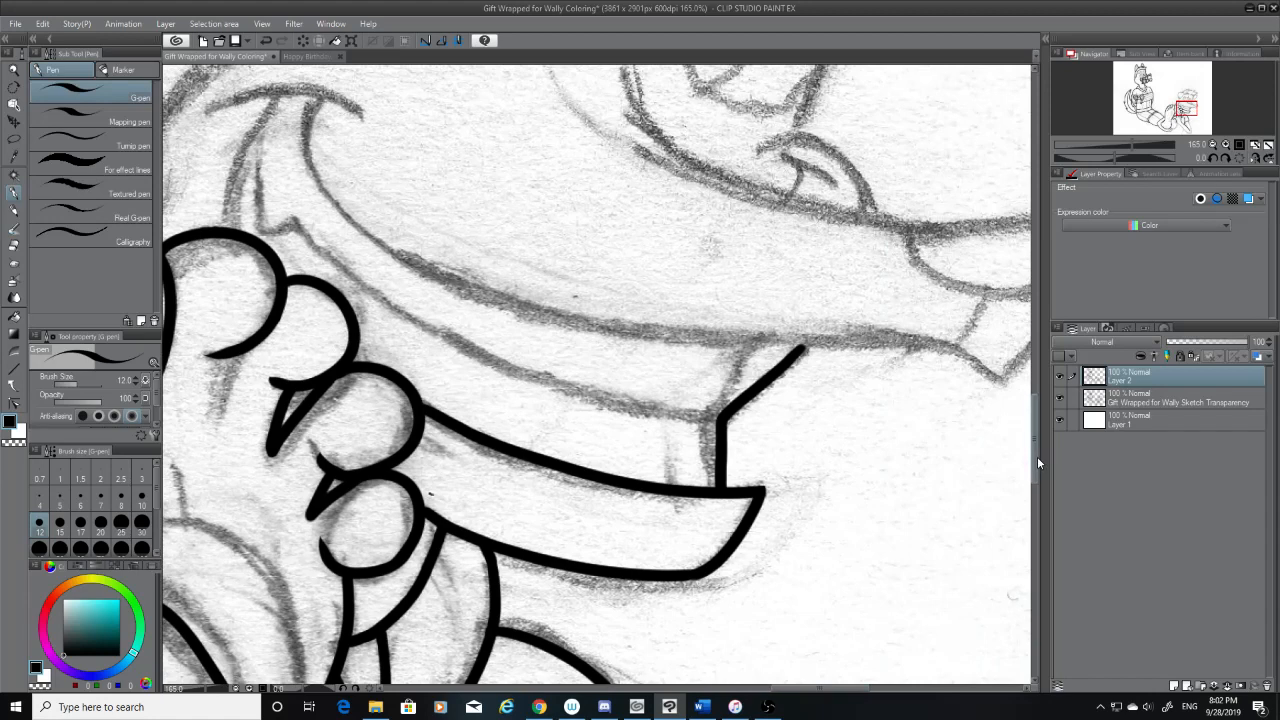
{"action": "left_click_drag", "start_coordinate": [1037, 457], "coordinate": [1031, 436]}
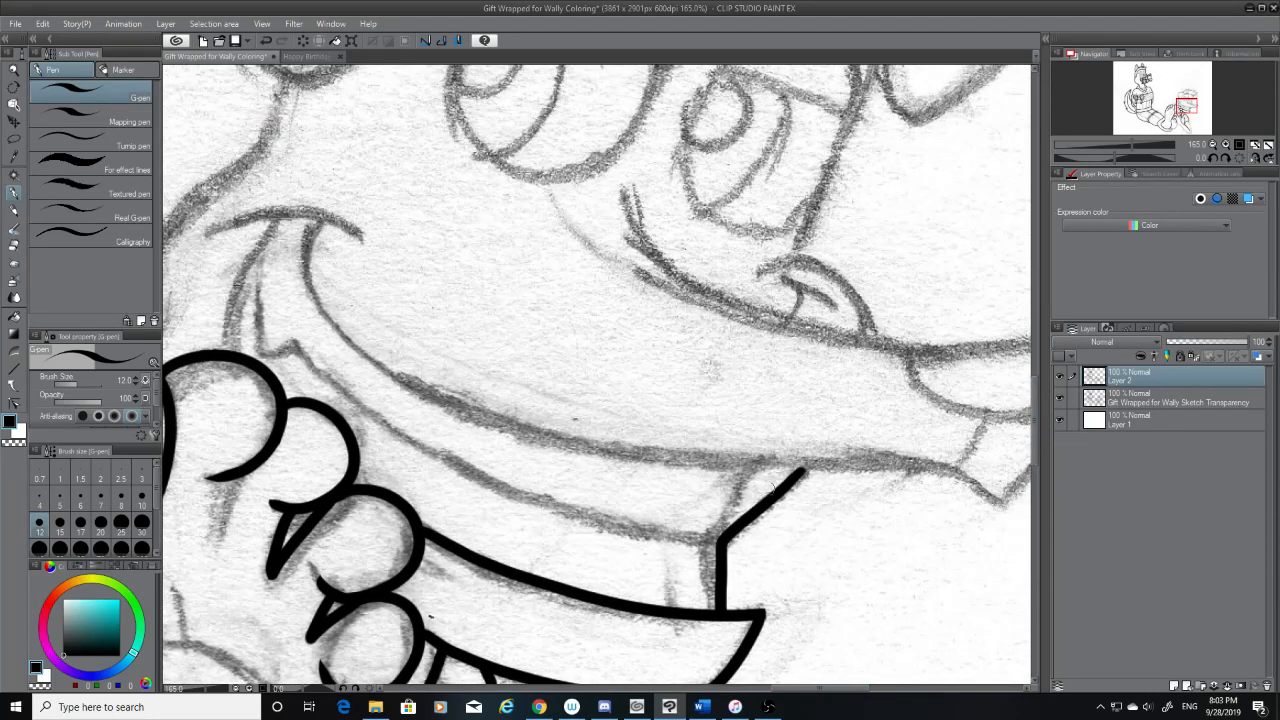
{"action": "key", "text": "ctrl+z"}
{"action": "key", "text": "ctrl+z"}
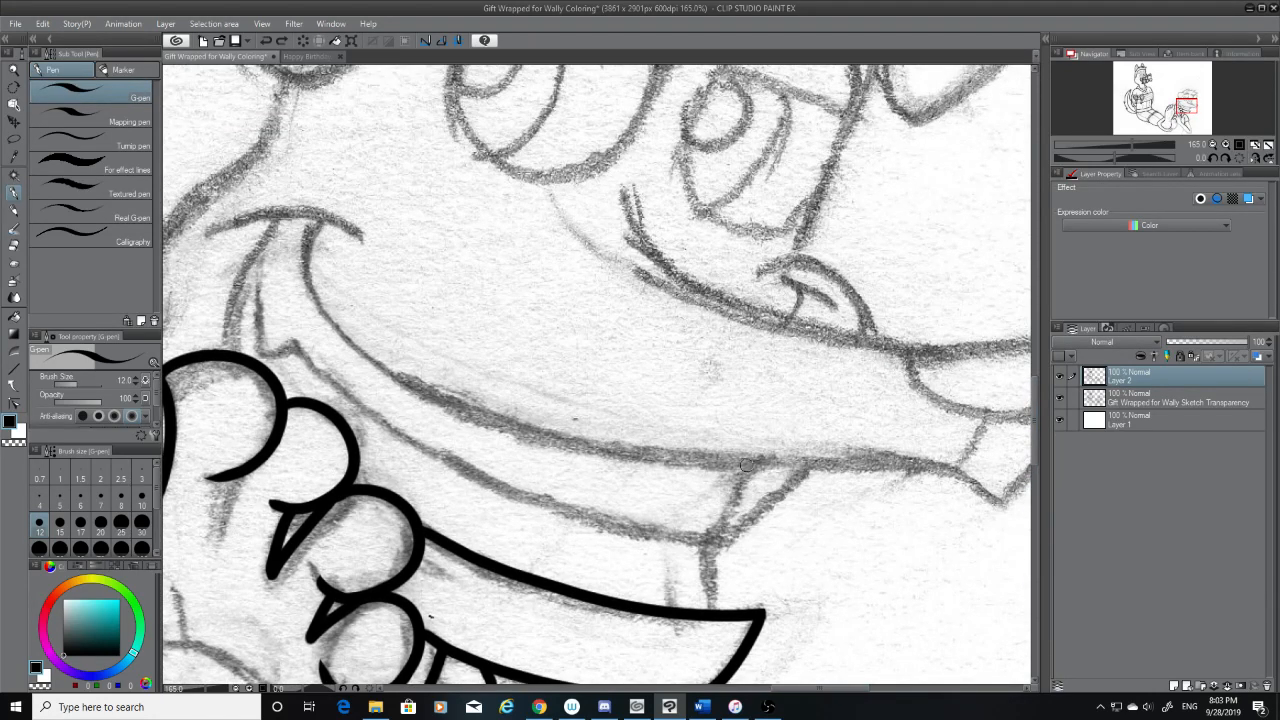
Ink the inner sketched diagonal from the mouth line down to the corner above the curved band
{"action": "mouse_move", "coordinate": [748, 462]}
{"action": "left_mouse_down"}
{"action": "mouse_move", "coordinate": [706, 540]}
{"action": "mouse_move", "coordinate": [744, 474]}
{"action": "mouse_move", "coordinate": [707, 541]}
{"action": "mouse_move", "coordinate": [718, 610]}
{"action": "left_mouse_up"}
{"action": "key", "text": "ctrl+z"}
Ink the short line from the diagonal's lower end down to the curved band's upper edge, redoing it until it fits
{"action": "key", "text": "ctrl+z"}
{"action": "left_click_drag", "start_coordinate": [707, 540], "coordinate": [718, 610]}
{"action": "key", "text": "ctrl+z"}
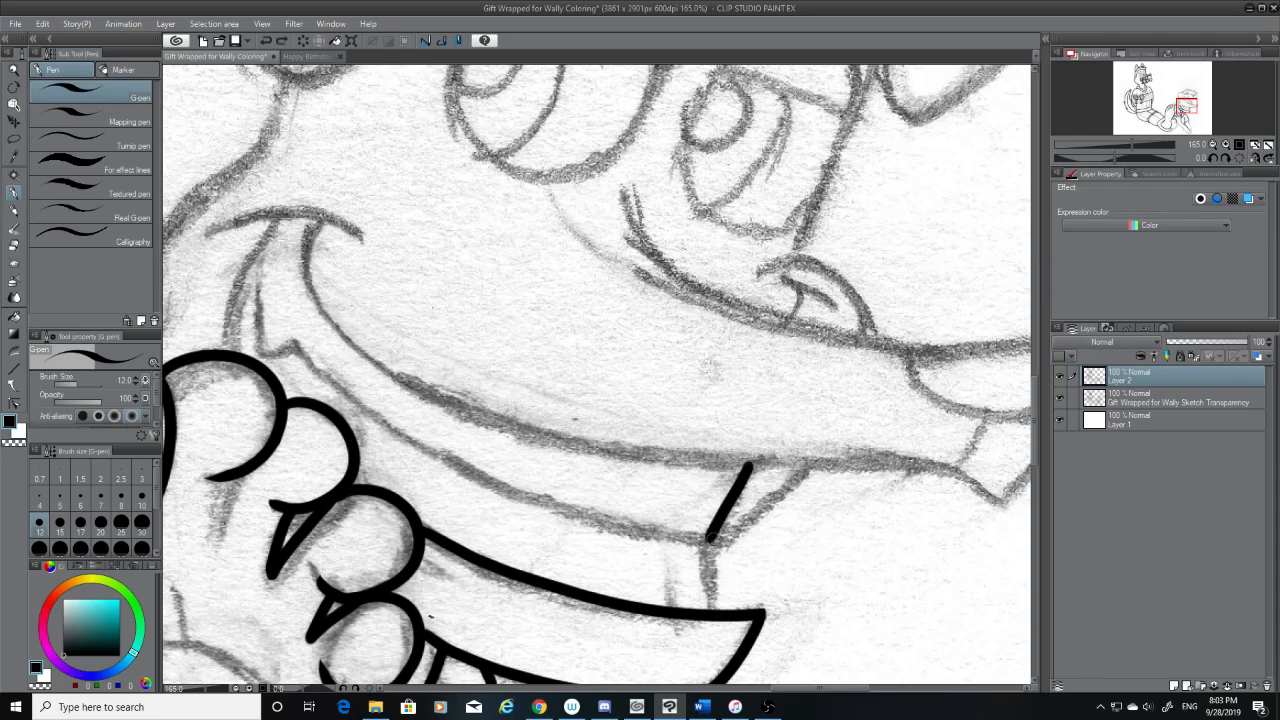
{"action": "left_click_drag", "start_coordinate": [708, 539], "coordinate": [717, 604]}
{"action": "key", "text": "ctrl+z"}
{"action": "left_click_drag", "start_coordinate": [708, 539], "coordinate": [717, 602]}
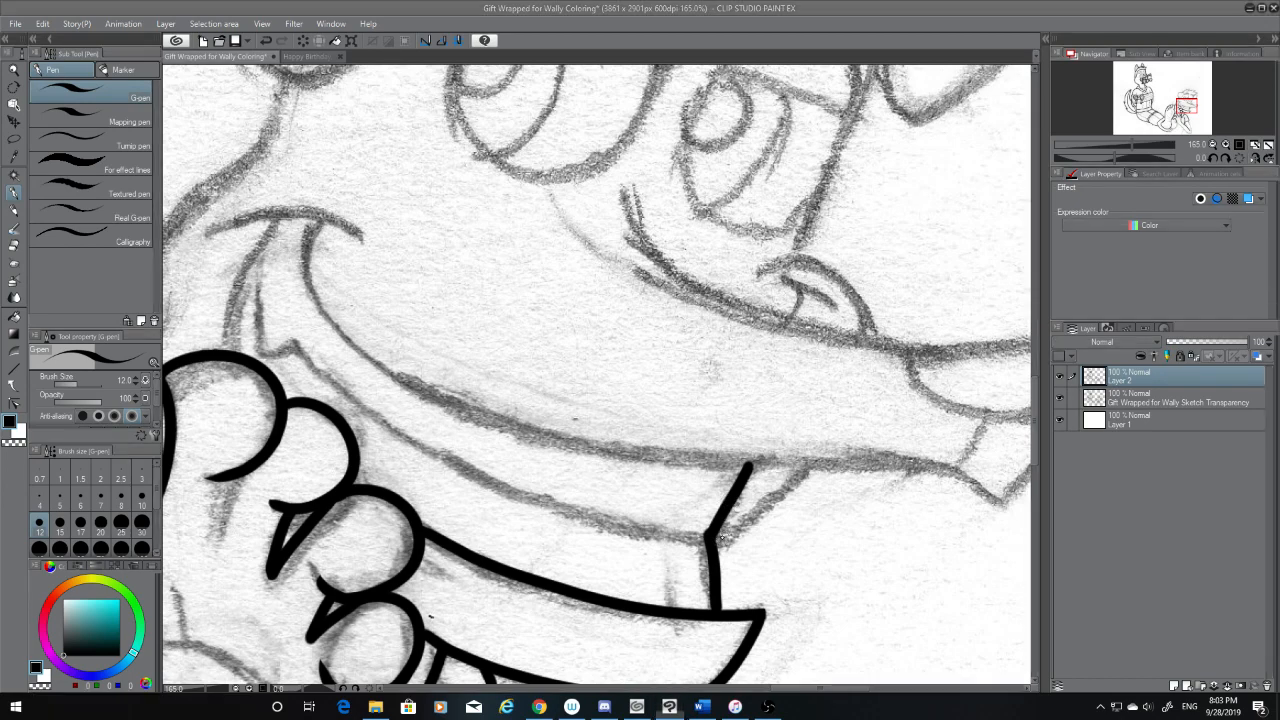
{"action": "key", "text": "super"}
{"action": "key", "text": "super"}
{"action": "key", "text": "ctrl+z"}
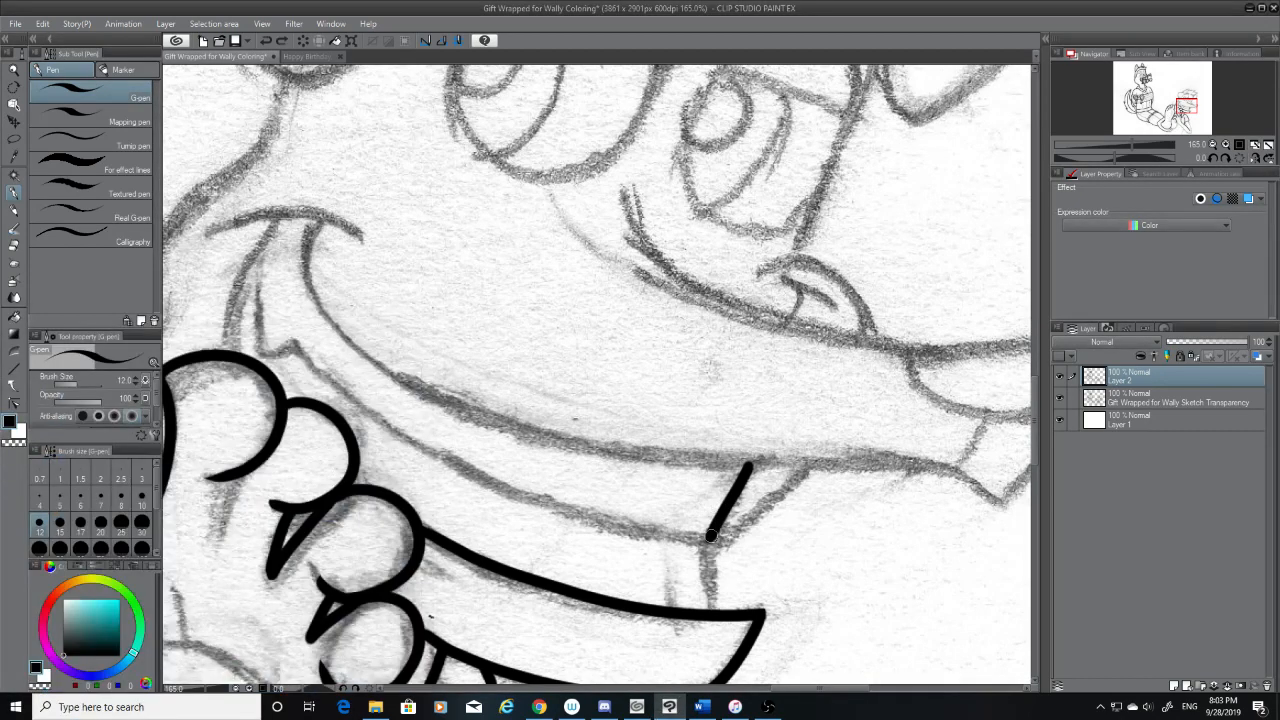
{"action": "left_click_drag", "start_coordinate": [707, 540], "coordinate": [718, 610]}
{"action": "key", "text": "ctrl+z"}
{"action": "left_click_drag", "start_coordinate": [707, 540], "coordinate": [722, 612]}
{"action": "key", "text": "ctrl+z"}
{"action": "left_click_drag", "start_coordinate": [707, 540], "coordinate": [716, 606]}
{"action": "key", "text": "ctrl+z"}
{"action": "left_click_drag", "start_coordinate": [707, 540], "coordinate": [718, 608]}
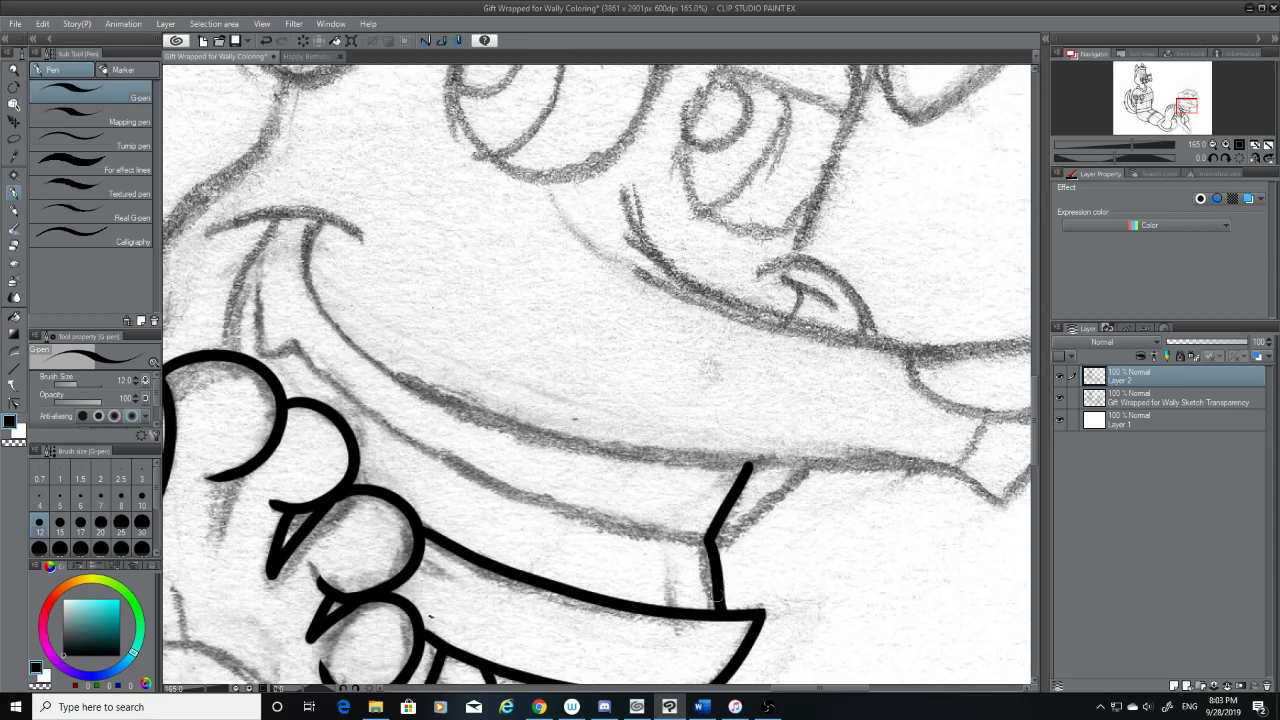
{"action": "key", "text": "ctrl+z"}
{"action": "left_click_drag", "start_coordinate": [707, 540], "coordinate": [719, 598]}
Ink the long curved mouth line from the smile crease down and across past the top of the inked diagonal
{"action": "left_click_drag", "start_coordinate": [799, 688], "coordinate": [799, 688]}
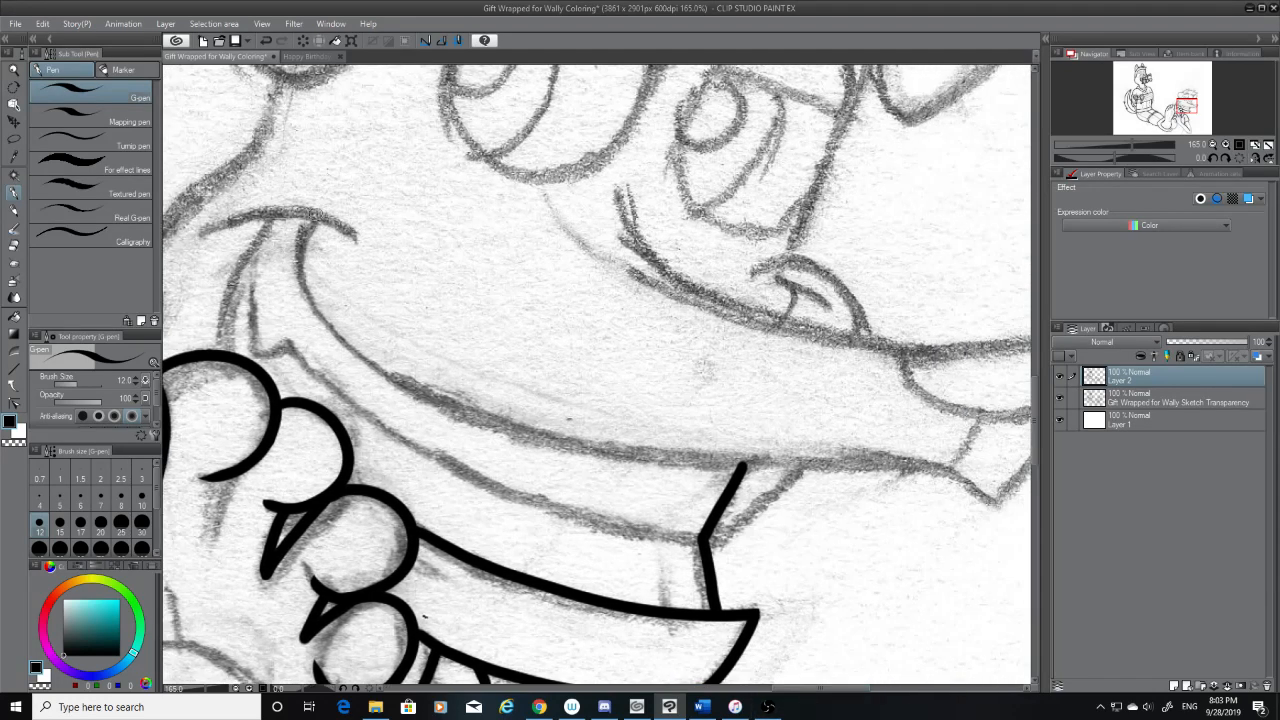
{"action": "left_click_drag", "start_coordinate": [314, 212], "coordinate": [620, 452]}
{"action": "key", "text": "ctrl+z"}
{"action": "left_click_drag", "start_coordinate": [310, 224], "coordinate": [708, 455]}
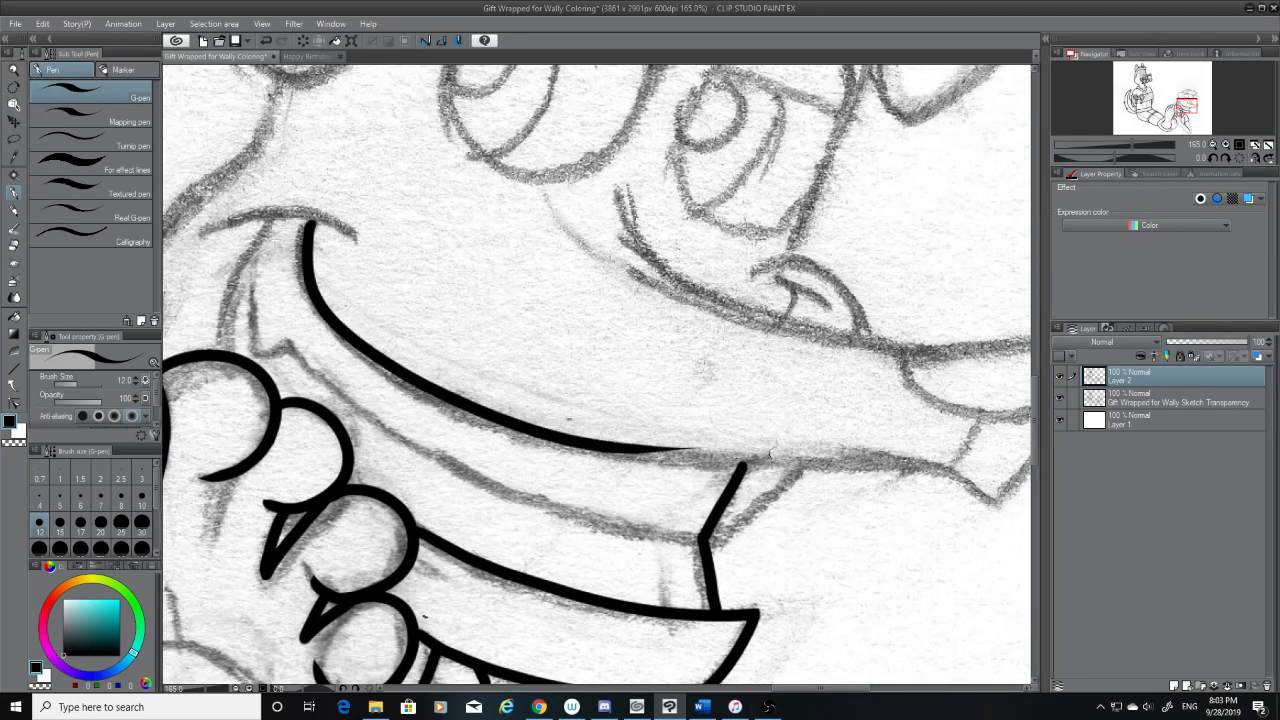
{"action": "key", "text": "ctrl+z"}
{"action": "left_click_drag", "start_coordinate": [311, 216], "coordinate": [840, 465]}
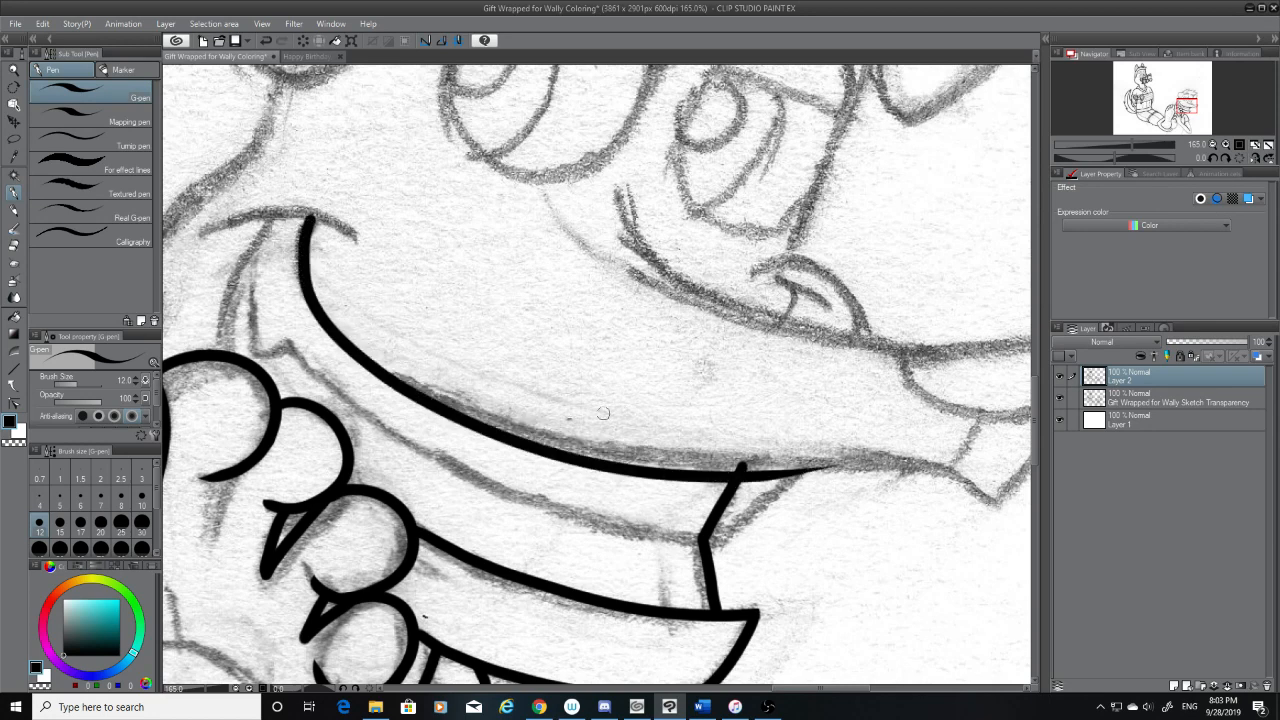
Undo the long curved mouth line and re-ink it from the smile crease past the diagonal's top, repeating until it follows the sketch
{"action": "key", "text": "ctrl+z"}
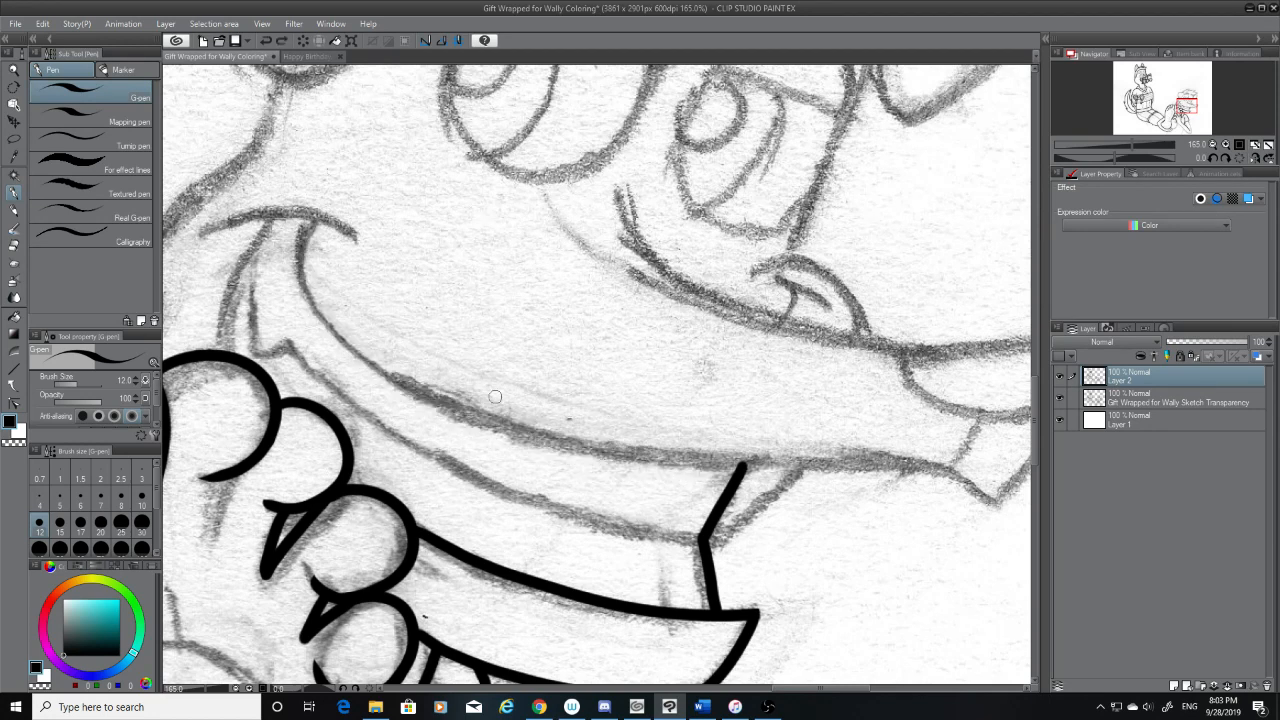
{"action": "mouse_move", "coordinate": [310, 216]}
{"action": "left_mouse_down"}
{"action": "mouse_move", "coordinate": [316, 295]}
{"action": "mouse_move", "coordinate": [822, 470]}
{"action": "left_mouse_up"}
{"action": "key", "text": "ctrl+z"}
{"action": "left_click_drag", "start_coordinate": [310, 215], "coordinate": [840, 465]}
{"action": "key", "text": "ctrl+z"}
{"action": "mouse_move", "coordinate": [311, 220]}
{"action": "left_mouse_down"}
{"action": "mouse_move", "coordinate": [736, 472]}
{"action": "mouse_move", "coordinate": [812, 476]}
{"action": "left_mouse_up"}
{"action": "key", "text": "ctrl+z"}
{"action": "mouse_move", "coordinate": [310, 216]}
{"action": "left_mouse_down"}
{"action": "mouse_move", "coordinate": [316, 292]}
{"action": "mouse_move", "coordinate": [886, 478]}
{"action": "left_mouse_up"}
{"action": "key", "text": "ctrl+z"}
{"action": "mouse_move", "coordinate": [310, 216]}
{"action": "left_mouse_down"}
{"action": "mouse_move", "coordinate": [530, 436]}
{"action": "mouse_move", "coordinate": [832, 448]}
{"action": "left_mouse_up"}
{"action": "key", "text": "ctrl+z"}
{"action": "mouse_move", "coordinate": [314, 218]}
{"action": "left_mouse_down"}
{"action": "mouse_move", "coordinate": [307, 242]}
{"action": "mouse_move", "coordinate": [750, 458]}
{"action": "left_mouse_up"}
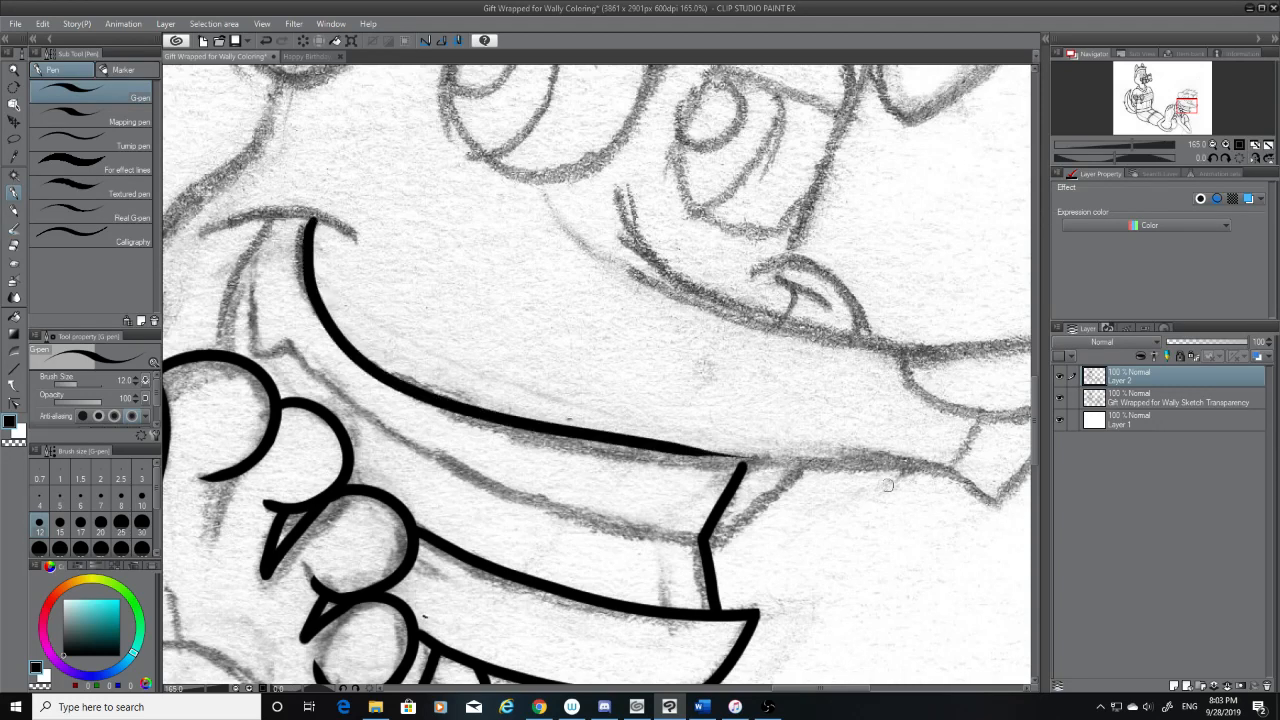
{"action": "key", "text": "ctrl+z"}
{"action": "mouse_move", "coordinate": [310, 220]}
{"action": "left_mouse_down"}
{"action": "mouse_move", "coordinate": [306, 236]}
{"action": "mouse_move", "coordinate": [436, 405]}
{"action": "mouse_move", "coordinate": [806, 467]}
{"action": "left_mouse_up"}
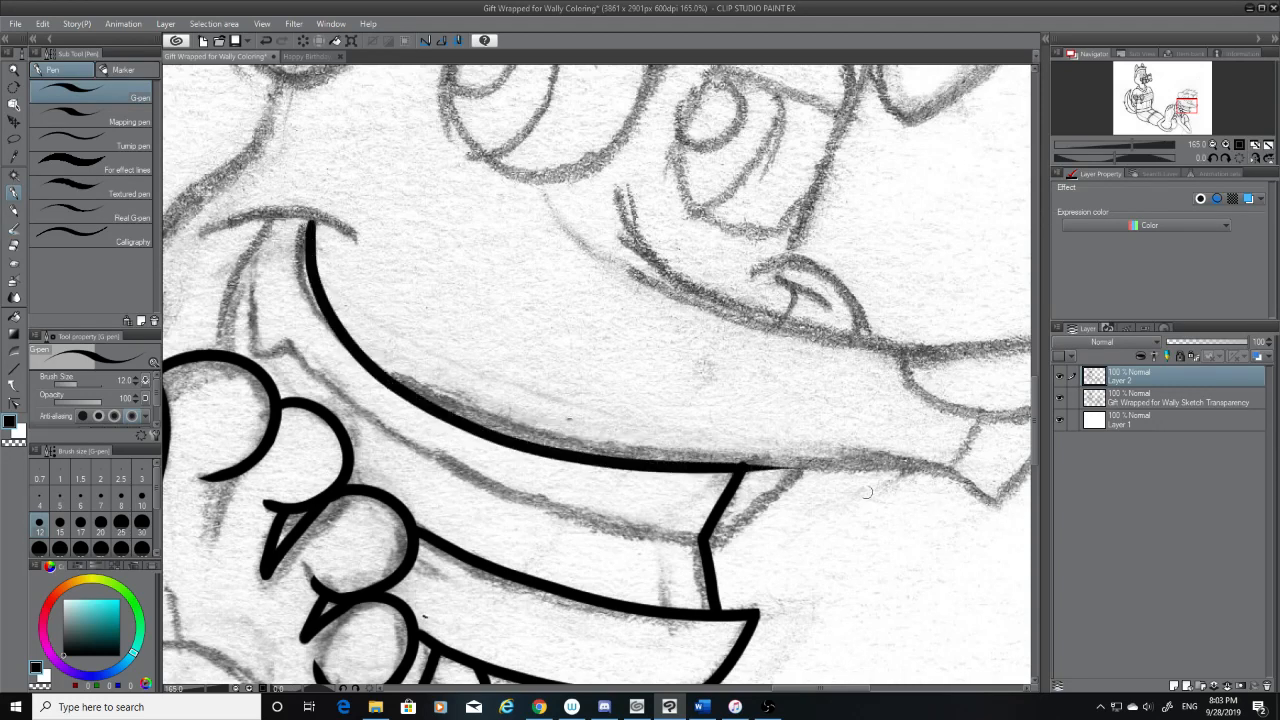
{"action": "key", "text": "ctrl+z"}
{"action": "mouse_move", "coordinate": [312, 216]}
{"action": "left_mouse_down"}
{"action": "mouse_move", "coordinate": [657, 452]}
{"action": "mouse_move", "coordinate": [920, 470]}
{"action": "left_mouse_up"}
{"action": "key", "text": "ctrl+z"}
{"action": "mouse_move", "coordinate": [309, 218]}
{"action": "left_mouse_down"}
{"action": "mouse_move", "coordinate": [815, 470]}
{"action": "mouse_move", "coordinate": [855, 471]}
{"action": "left_mouse_up"}
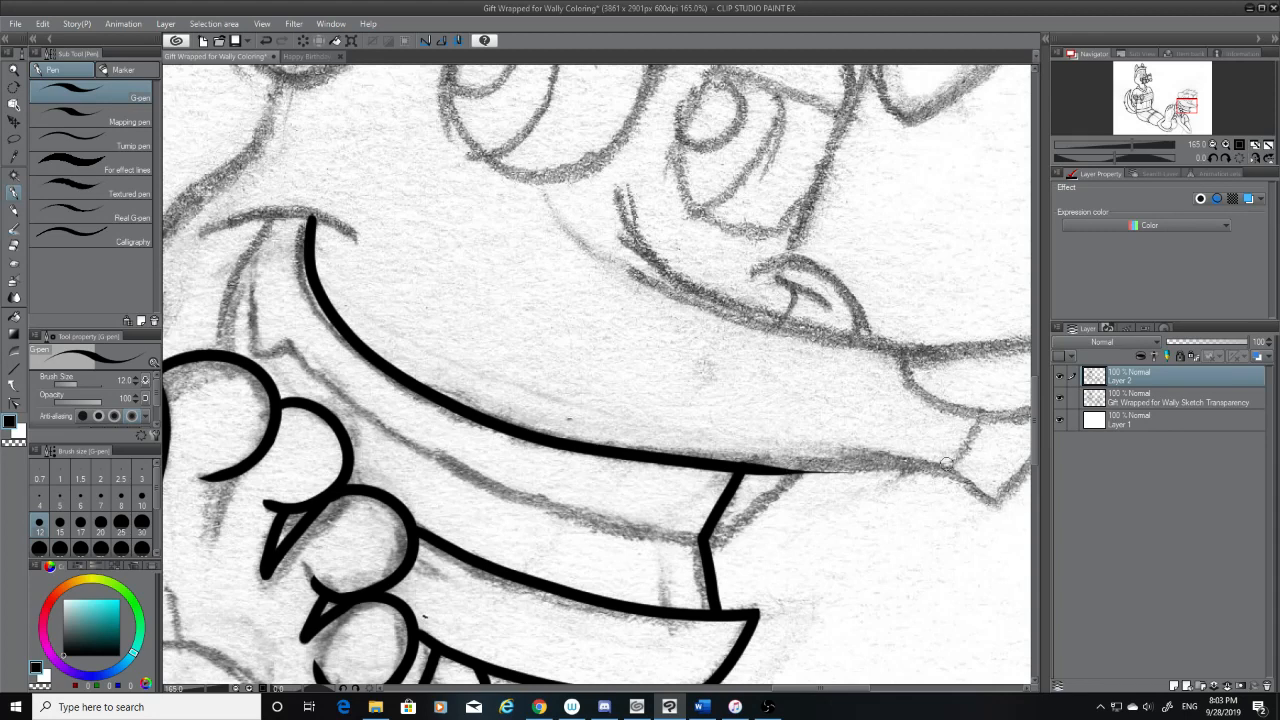
Try inking the lip line from the sketched pointed tip back to the top of the diagonal, and undo it
{"action": "mouse_move", "coordinate": [953, 470]}
{"action": "left_mouse_down"}
{"action": "mouse_move", "coordinate": [762, 487]}
{"action": "mouse_move", "coordinate": [763, 467]}
{"action": "left_mouse_up"}
{"action": "key", "text": "ctrl+z"}
{"action": "key", "text": "ctrl+z"}
Erase the excess of the mouth line beyond the top of the inked diagonal to leave a clean corner
{"action": "key", "text": "e"}
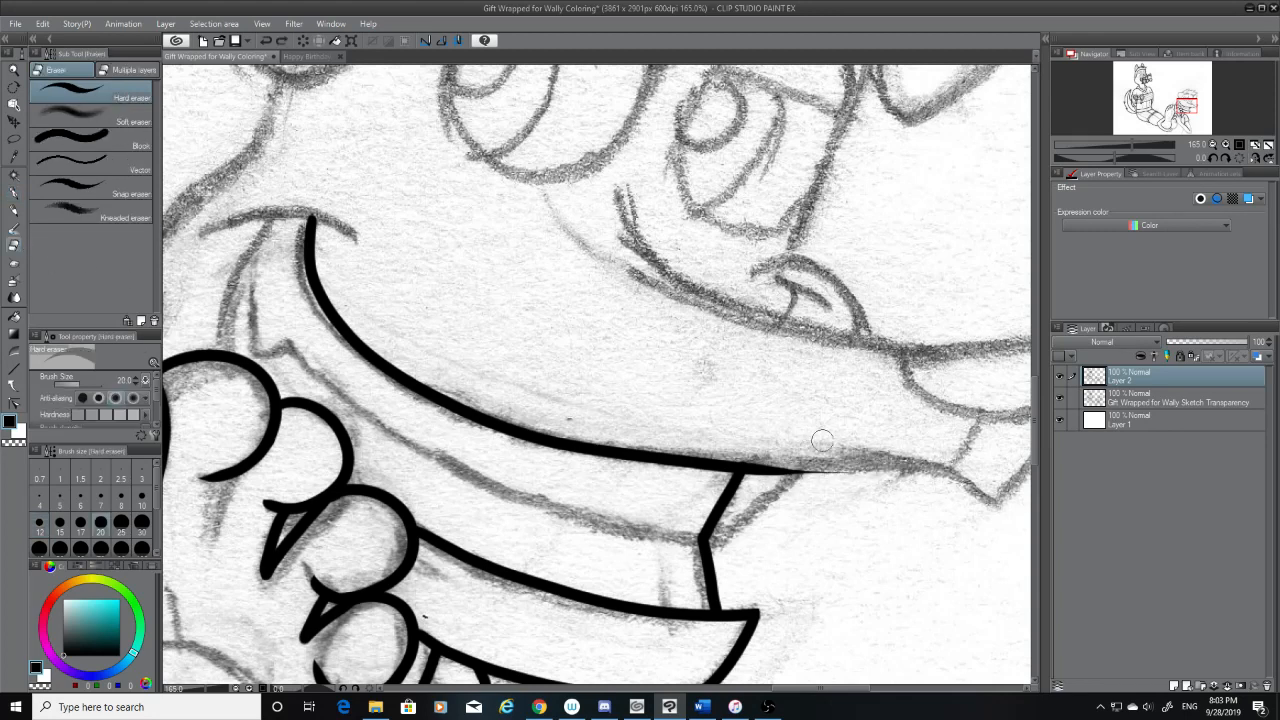
{"action": "left_click_drag", "start_coordinate": [769, 454], "coordinate": [738, 449]}
{"action": "mouse_move", "coordinate": [850, 461]}
{"action": "left_mouse_down"}
{"action": "mouse_move", "coordinate": [766, 490]}
{"action": "mouse_move", "coordinate": [762, 472]}
{"action": "mouse_move", "coordinate": [752, 490]}
{"action": "mouse_move", "coordinate": [765, 483]}
{"action": "left_mouse_up"}
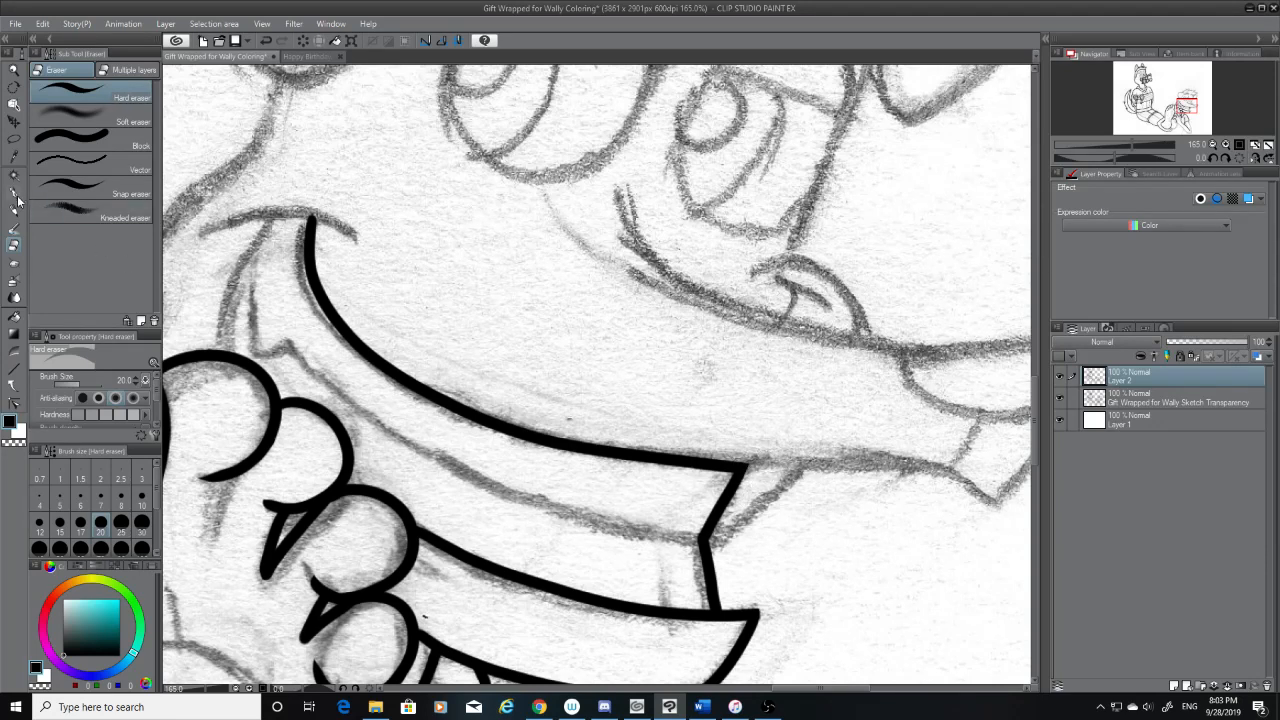
Ink the curved lip line from the pointed tip back to the diagonal's top, redoing it until it joins, and check it without the sketch
{"action": "key", "text": "p"}
{"action": "mouse_move", "coordinate": [992, 506]}
{"action": "left_mouse_down"}
{"action": "mouse_move", "coordinate": [923, 460]}
{"action": "mouse_move", "coordinate": [974, 492]}
{"action": "mouse_move", "coordinate": [752, 460]}
{"action": "left_mouse_up"}
{"action": "key", "text": "ctrl+z"}
{"action": "key", "text": "ctrl+z"}
{"action": "mouse_move", "coordinate": [993, 504]}
{"action": "left_mouse_down"}
{"action": "mouse_move", "coordinate": [750, 466]}
{"action": "mouse_move", "coordinate": [1012, 514]}
{"action": "left_mouse_up"}
{"action": "key", "text": "ctrl+z"}
{"action": "key", "text": "ctrl+z"}
{"action": "mouse_move", "coordinate": [740, 468]}
{"action": "left_mouse_down"}
{"action": "mouse_move", "coordinate": [1025, 535]}
{"action": "mouse_move", "coordinate": [860, 452]}
{"action": "left_mouse_up"}
{"action": "key", "text": "ctrl+z"}
{"action": "key", "text": "ctrl+z"}
{"action": "left_click_drag", "start_coordinate": [992, 500], "coordinate": [768, 458]}
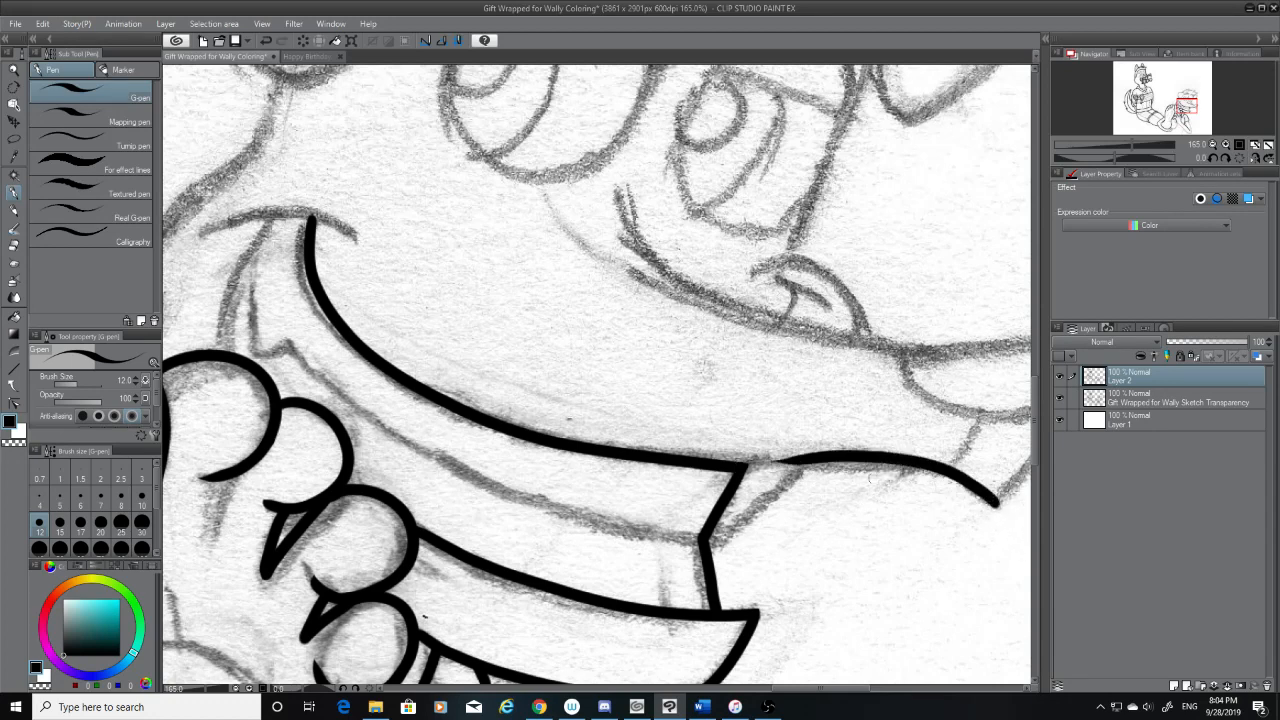
{"action": "key", "text": "ctrl+z"}
{"action": "mouse_move", "coordinate": [993, 505]}
{"action": "left_mouse_down"}
{"action": "mouse_move", "coordinate": [782, 448]}
{"action": "mouse_move", "coordinate": [750, 446]}
{"action": "mouse_move", "coordinate": [985, 502]}
{"action": "mouse_move", "coordinate": [755, 466]}
{"action": "mouse_move", "coordinate": [702, 472]}
{"action": "mouse_move", "coordinate": [804, 466]}
{"action": "mouse_move", "coordinate": [724, 467]}
{"action": "left_mouse_up"}
{"action": "key", "text": "ctrl+z"}
{"action": "key", "text": "ctrl+z"}
{"action": "key", "text": "ctrl+z"}
{"action": "key", "text": "ctrl+z"}
{"action": "key", "text": "ctrl+z"}
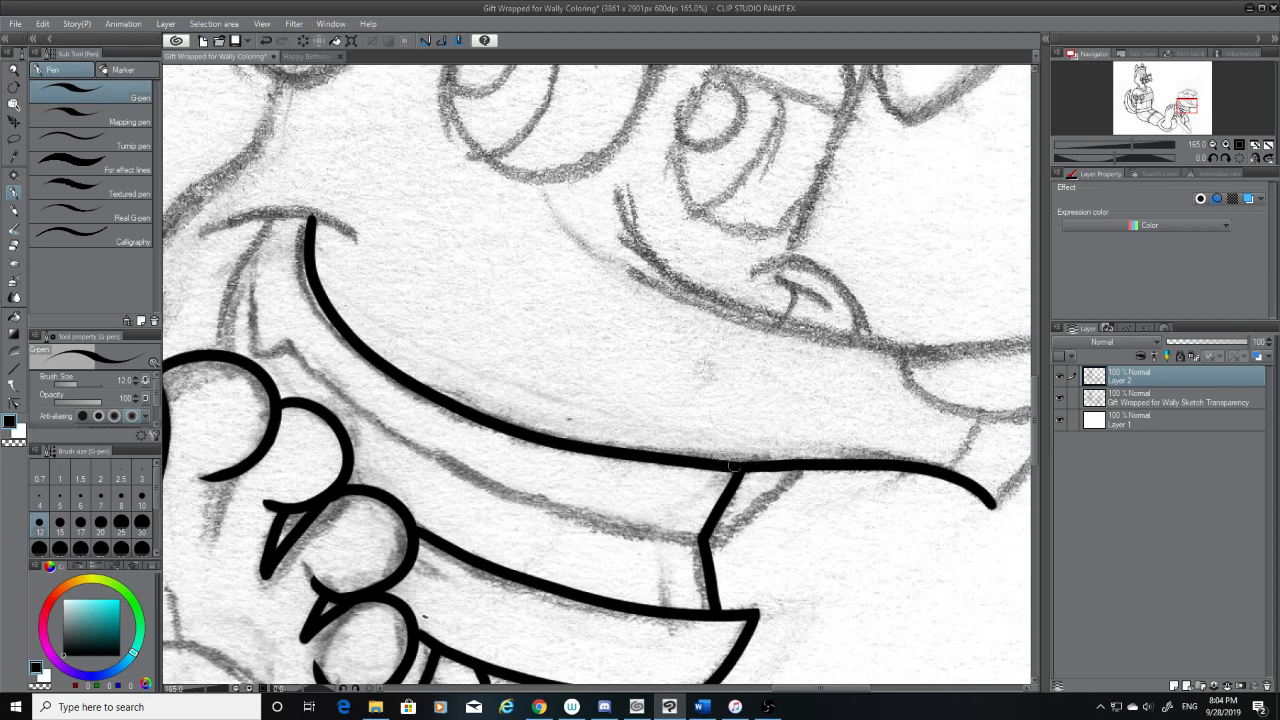
{"action": "left_click", "coordinate": [1060, 401]}
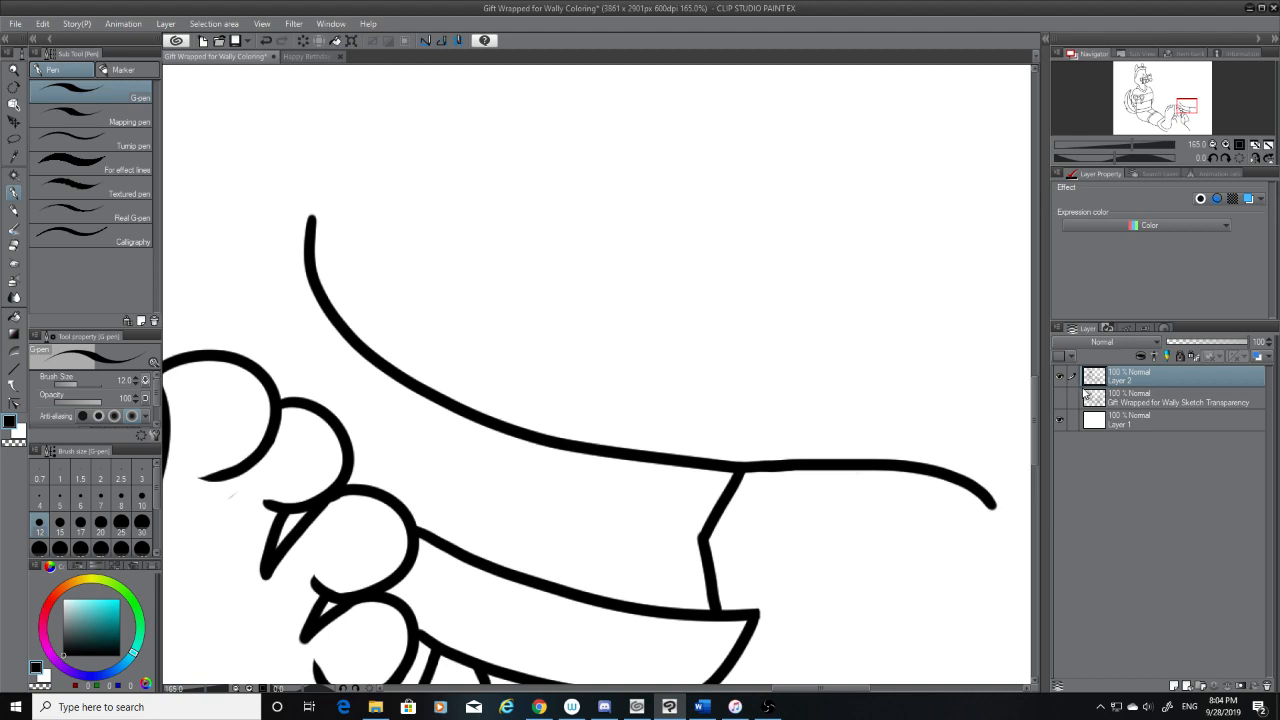
{"action": "left_click", "coordinate": [1060, 398]}
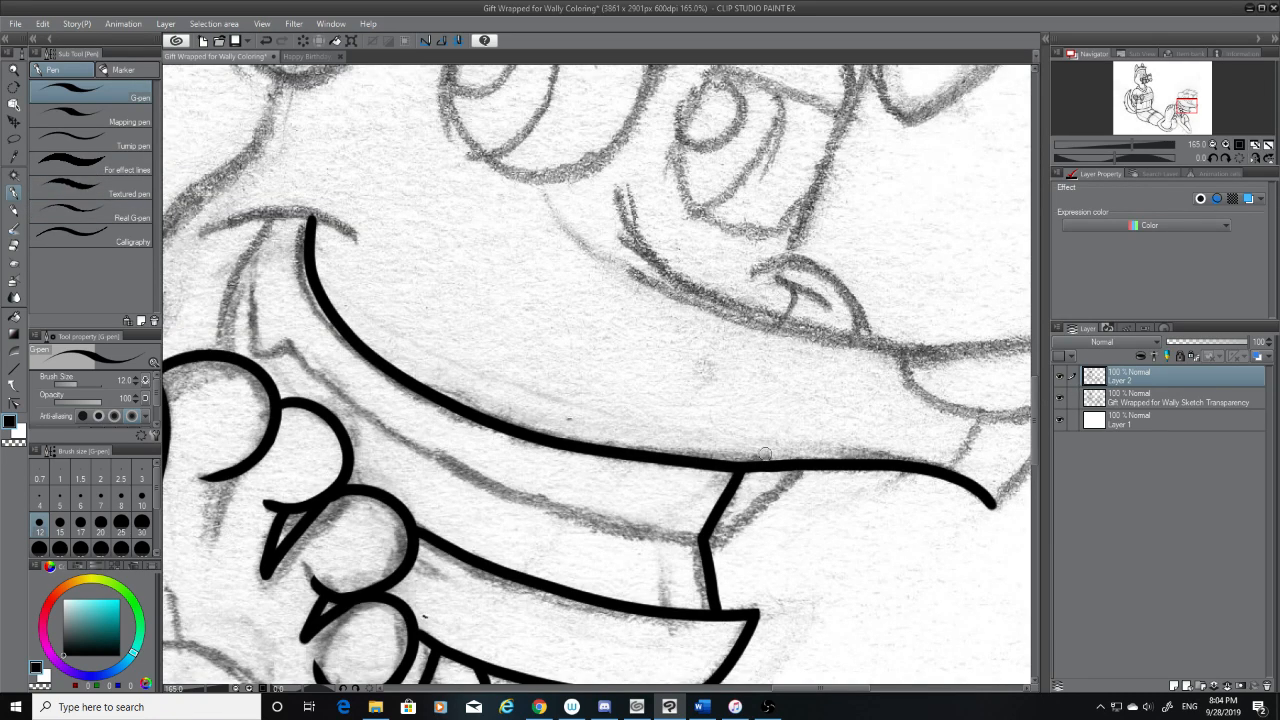
Ink the outer sketched diagonal from the lip line down to the inner diagonal's lower corner, redoing it until it fits
{"action": "left_click_drag", "start_coordinate": [803, 467], "coordinate": [712, 526]}
{"action": "key", "text": "ctrl+z"}
{"action": "left_click_drag", "start_coordinate": [804, 469], "coordinate": [710, 542]}
{"action": "key", "text": "ctrl+z"}
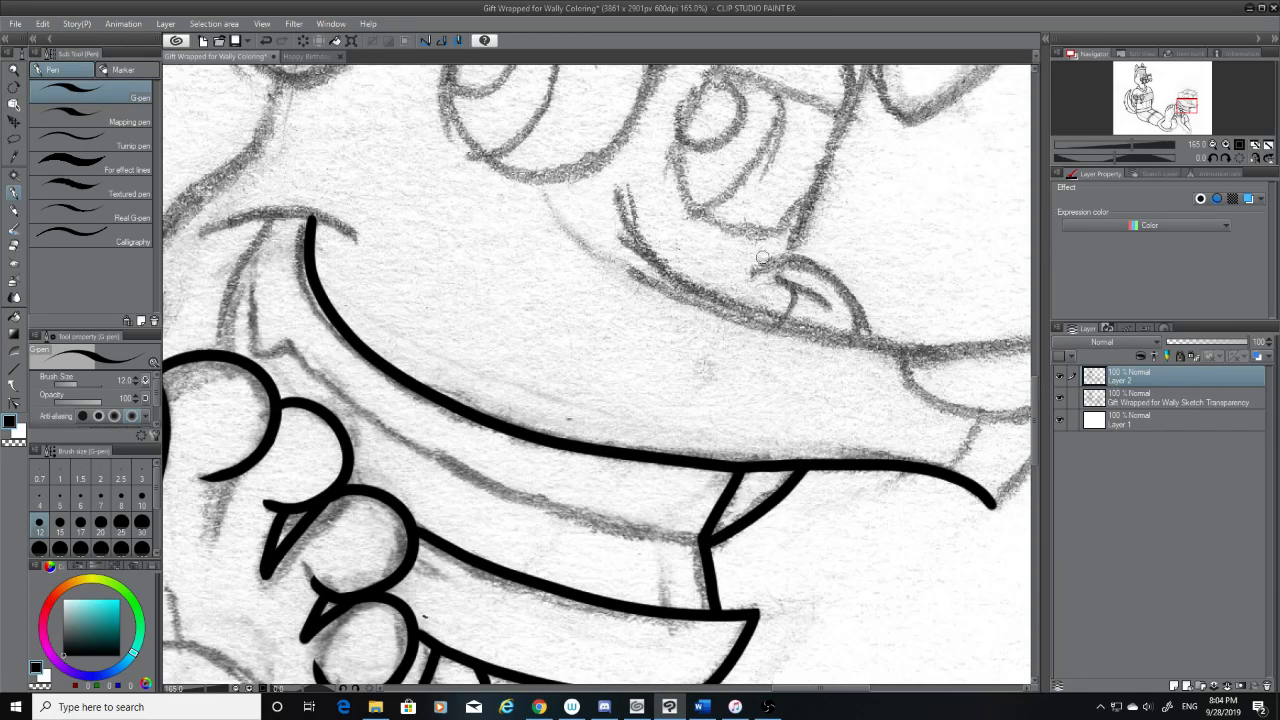
Ink the small arched bump below the eye, redoing it until it fits, and erase the overshoot at its lower end
{"action": "mouse_move", "coordinate": [760, 262]}
{"action": "left_mouse_down"}
{"action": "mouse_move", "coordinate": [799, 263]}
{"action": "mouse_move", "coordinate": [843, 298]}
{"action": "mouse_move", "coordinate": [866, 340]}
{"action": "left_mouse_up"}
{"action": "key", "text": "ctrl+z"}
{"action": "key", "text": "ctrl+z"}
{"action": "left_click_drag", "start_coordinate": [762, 264], "coordinate": [866, 338]}
{"action": "key", "text": "ctrl+z"}
{"action": "left_click_drag", "start_coordinate": [757, 266], "coordinate": [858, 340]}
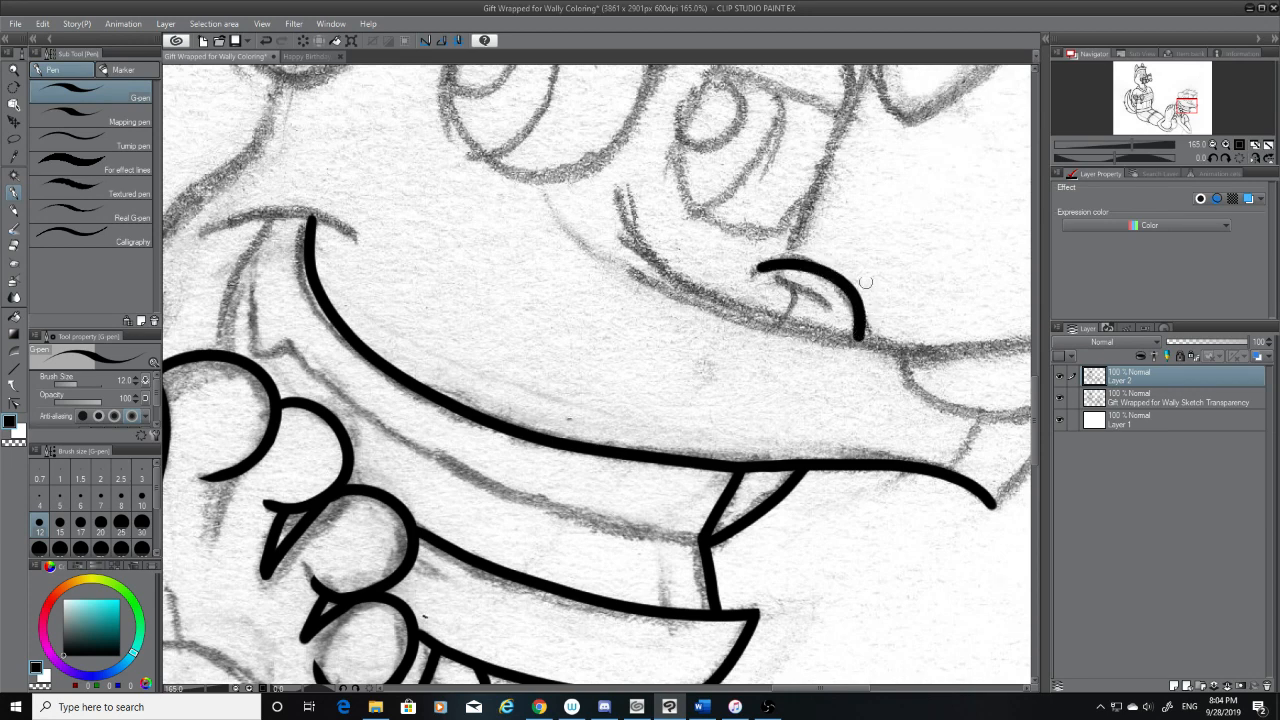
{"action": "key", "text": "ctrl+z"}
{"action": "mouse_move", "coordinate": [758, 265]}
{"action": "left_mouse_down"}
{"action": "mouse_move", "coordinate": [823, 277]}
{"action": "mouse_move", "coordinate": [872, 347]}
{"action": "mouse_move", "coordinate": [759, 270]}
{"action": "mouse_move", "coordinate": [868, 346]}
{"action": "left_mouse_up"}
{"action": "key", "text": "ctrl+z"}
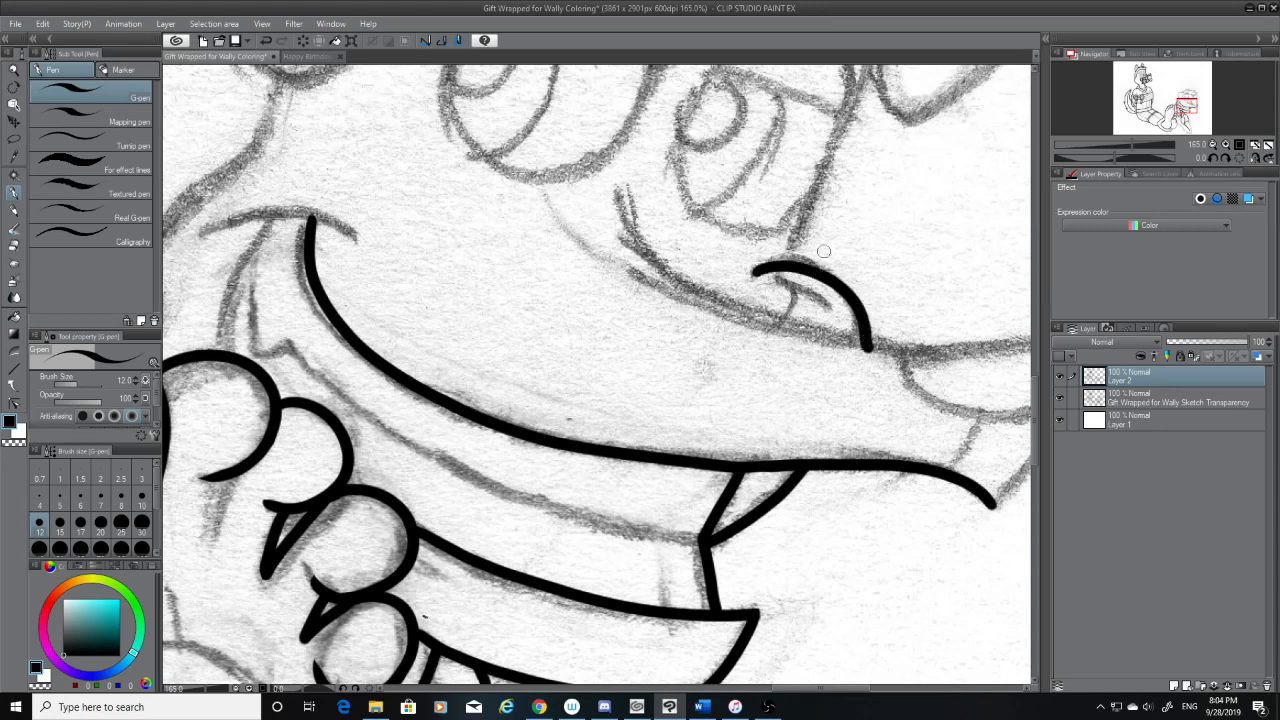
{"action": "key", "text": "e"}
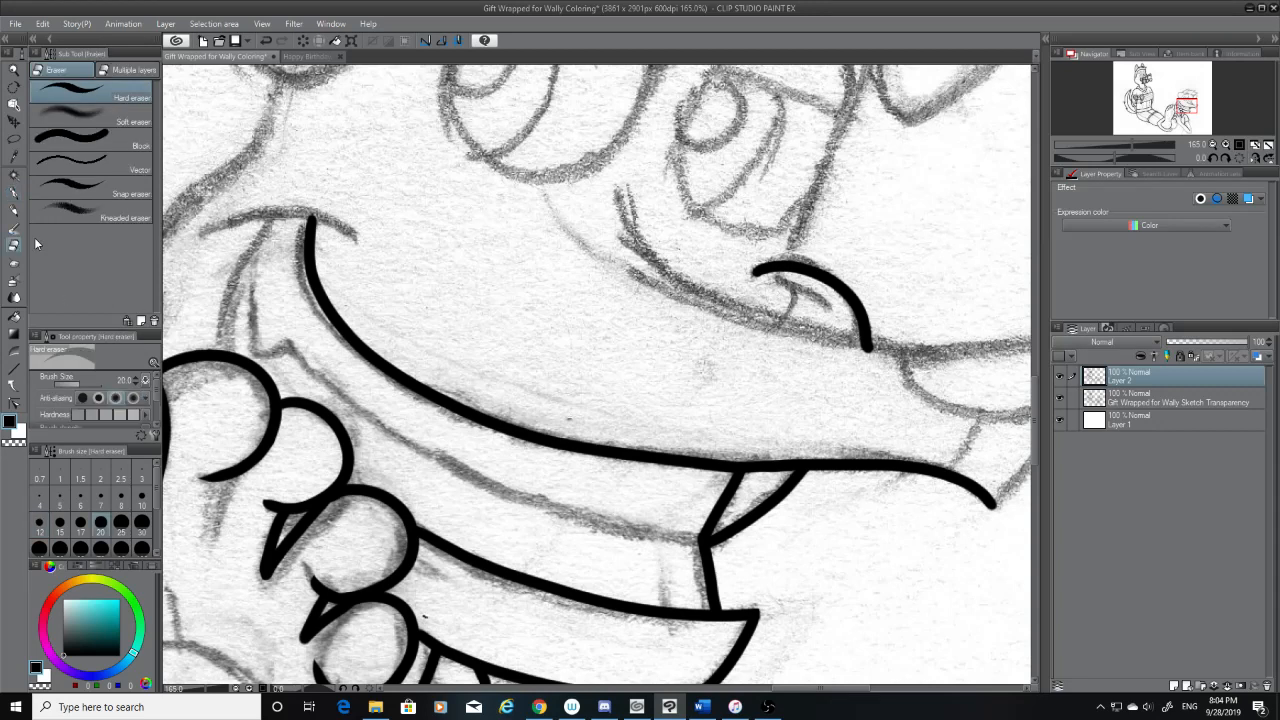
{"action": "left_click_drag", "start_coordinate": [872, 358], "coordinate": [893, 333]}
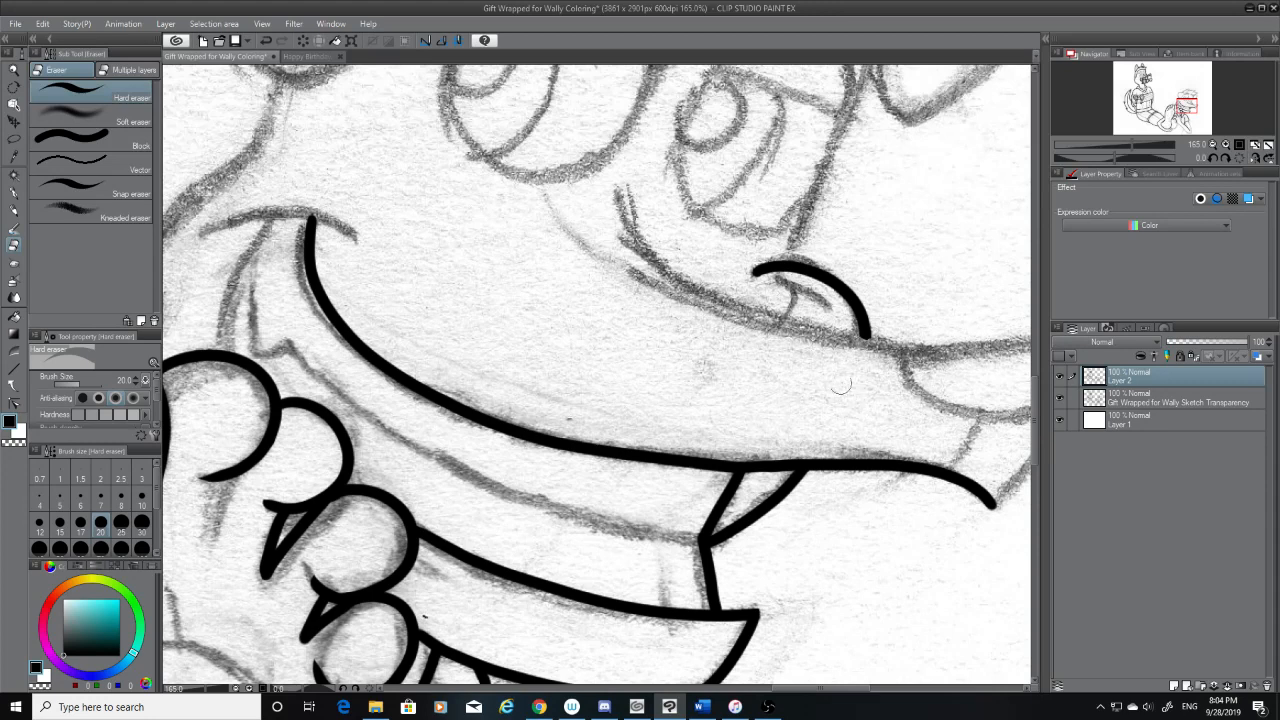
Ink the rounded front edge of the second character's nose, redoing the stroke until it follows the sketch
{"action": "scroll", "coordinate": [1035, 430], "scroll_direction": "up", "scroll_amount": 2}
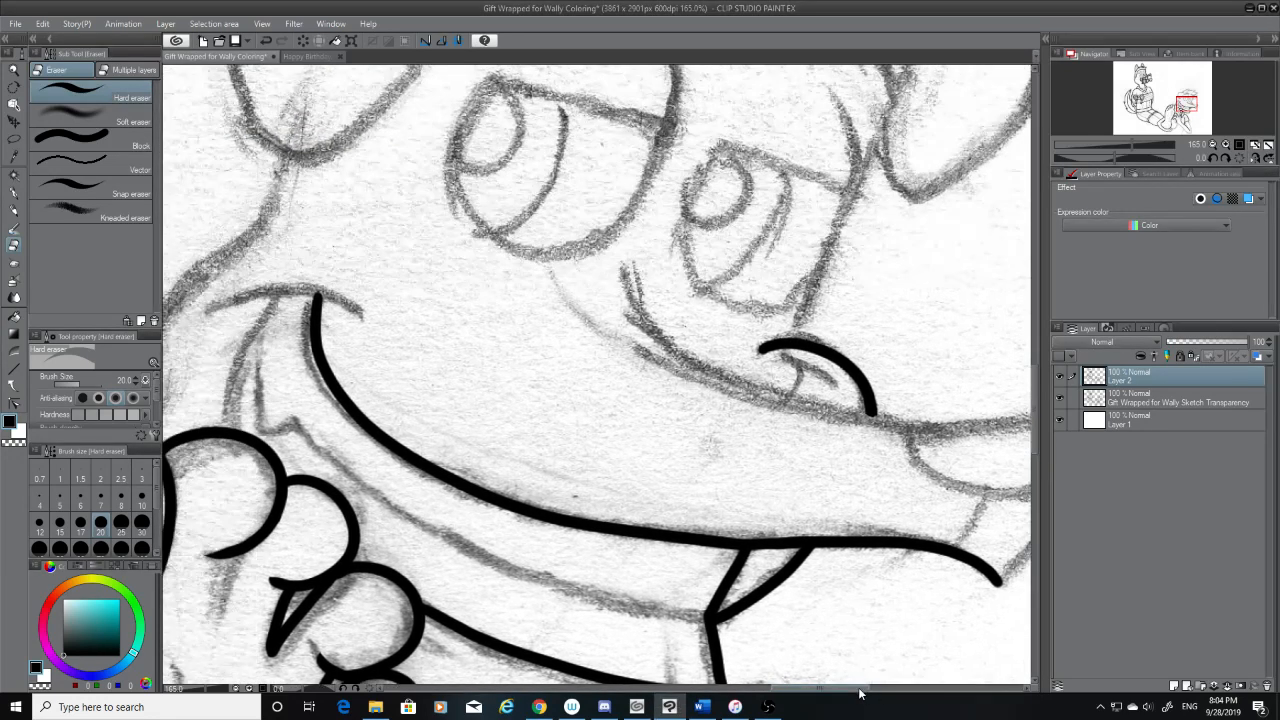
{"action": "left_click_drag", "start_coordinate": [853, 692], "coordinate": [890, 690]}
{"action": "left_click", "coordinate": [13, 192]}
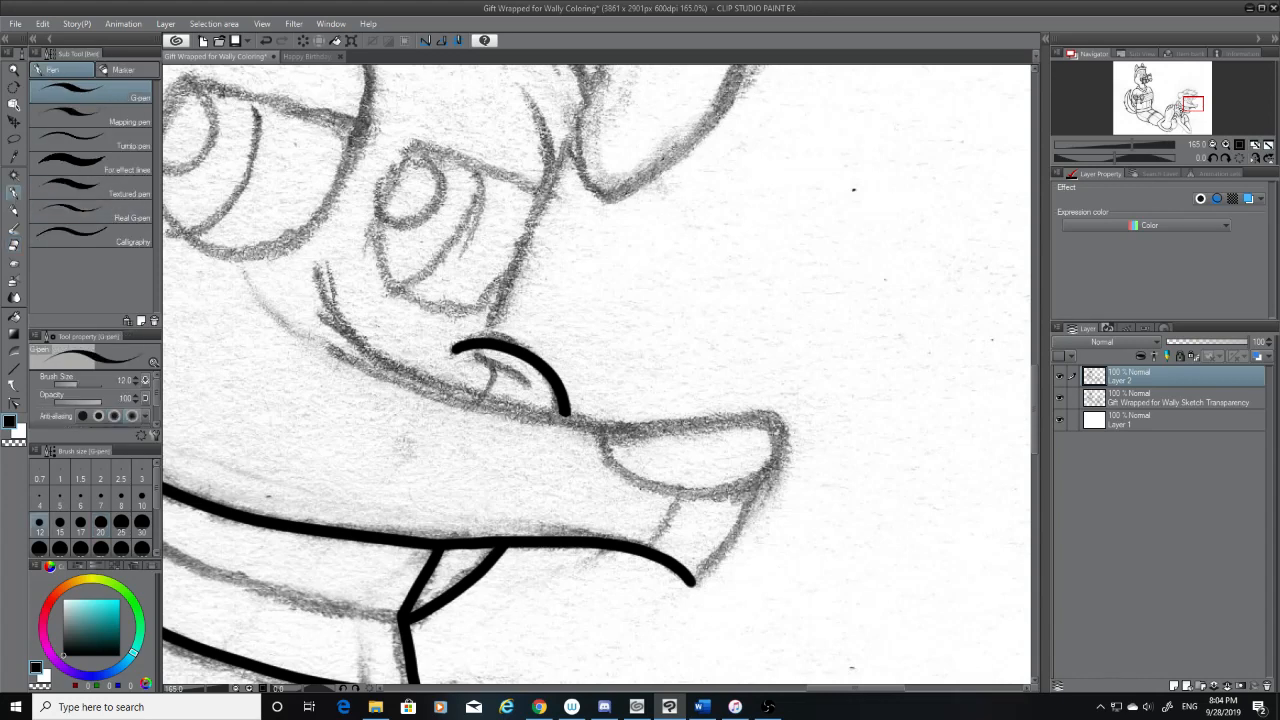
{"action": "mouse_move", "coordinate": [772, 416]}
{"action": "left_mouse_down"}
{"action": "mouse_move", "coordinate": [773, 465]}
{"action": "mouse_move", "coordinate": [755, 477]}
{"action": "mouse_move", "coordinate": [774, 418]}
{"action": "mouse_move", "coordinate": [741, 481]}
{"action": "left_mouse_up"}
{"action": "key", "text": "ctrl+z"}
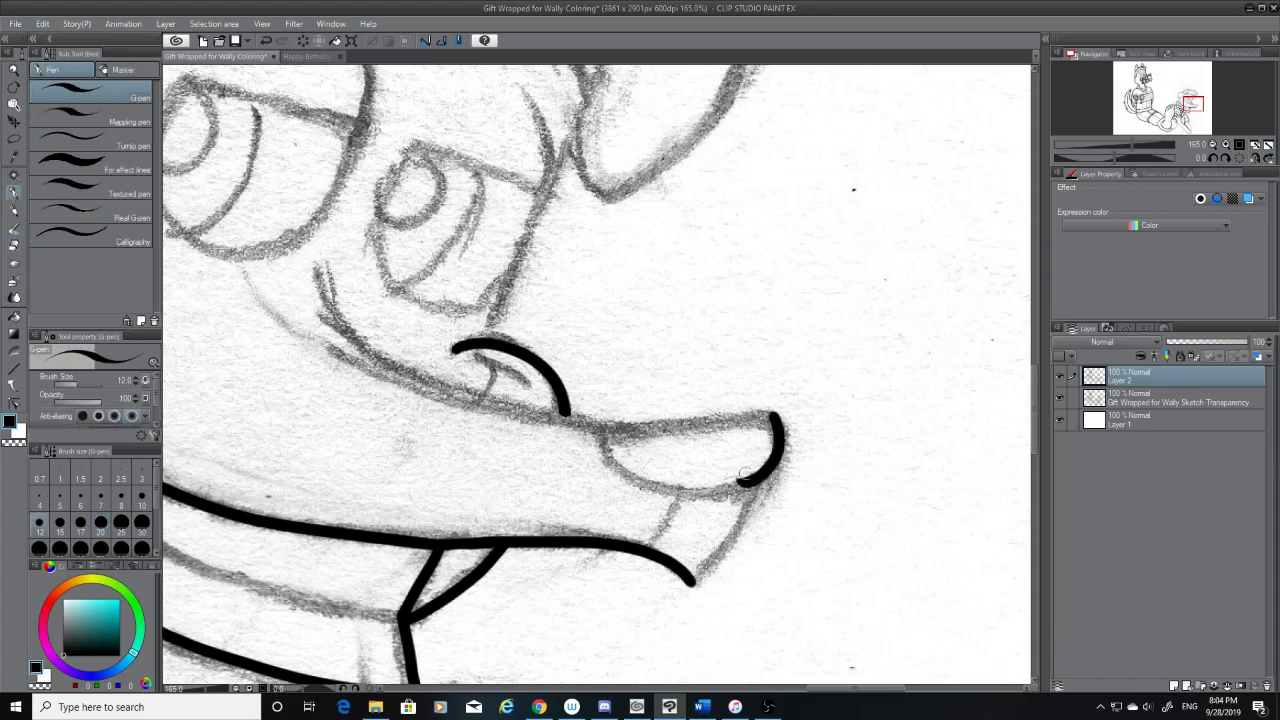
{"action": "key", "text": "ctrl+z"}
{"action": "left_click_drag", "start_coordinate": [771, 413], "coordinate": [692, 582]}
{"action": "key", "text": "ctrl+z"}
Ink the line from the nose's underside down to the lip's pointed tip, redoing it until it fits, and erase the overshoot at the tip
{"action": "left_click_drag", "start_coordinate": [757, 488], "coordinate": [691, 580]}
{"action": "key", "text": "ctrl+z"}
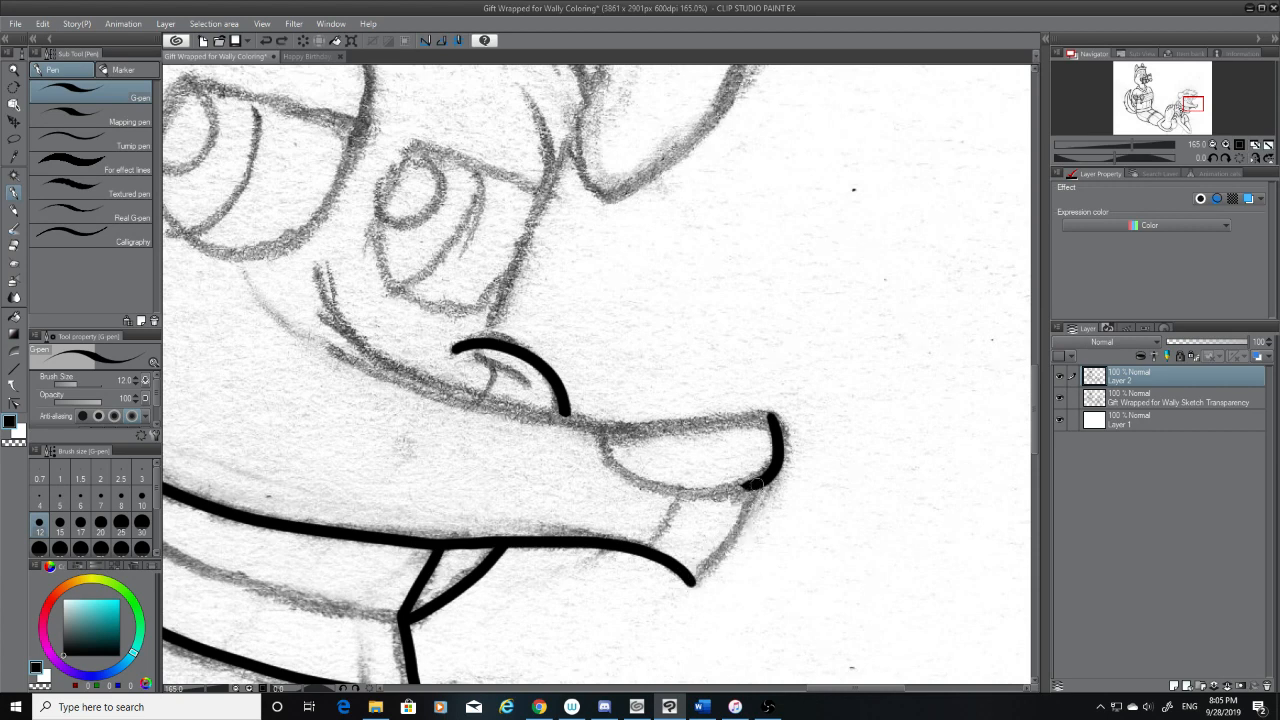
{"action": "left_click_drag", "start_coordinate": [757, 485], "coordinate": [686, 584]}
{"action": "key", "text": "ctrl+z"}
{"action": "left_click_drag", "start_coordinate": [760, 482], "coordinate": [686, 588]}
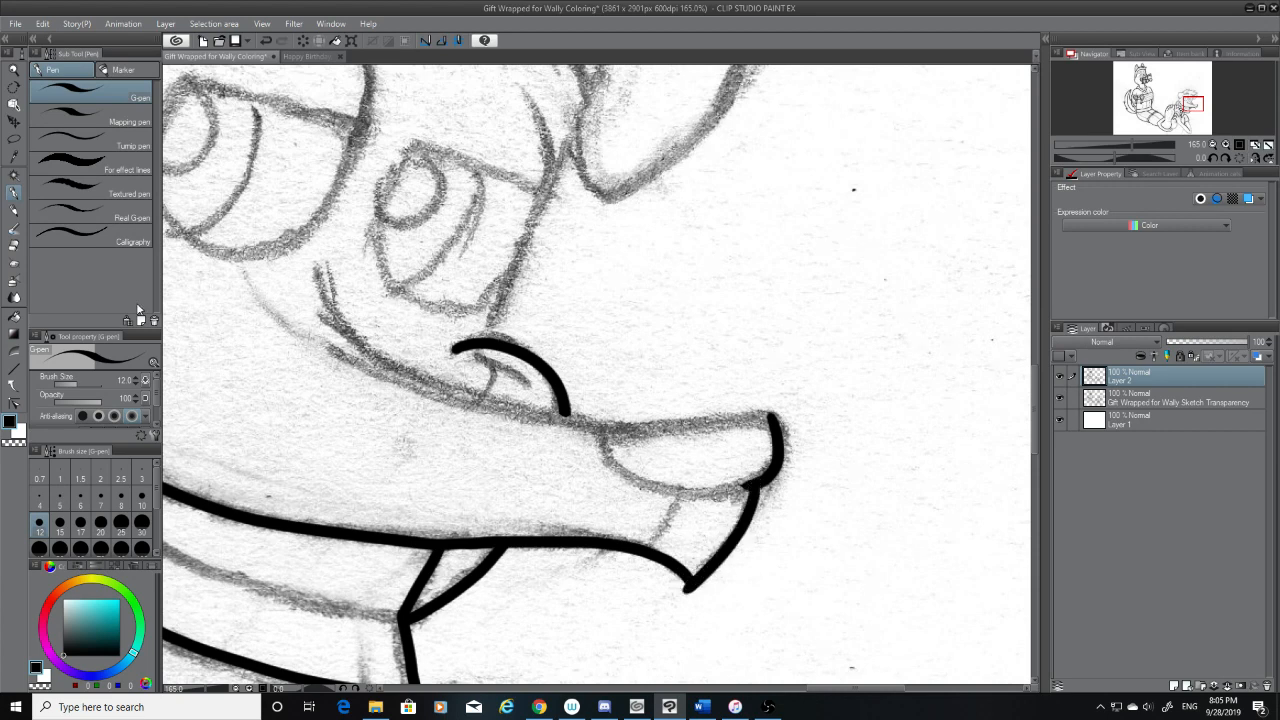
{"action": "left_click", "coordinate": [14, 247]}
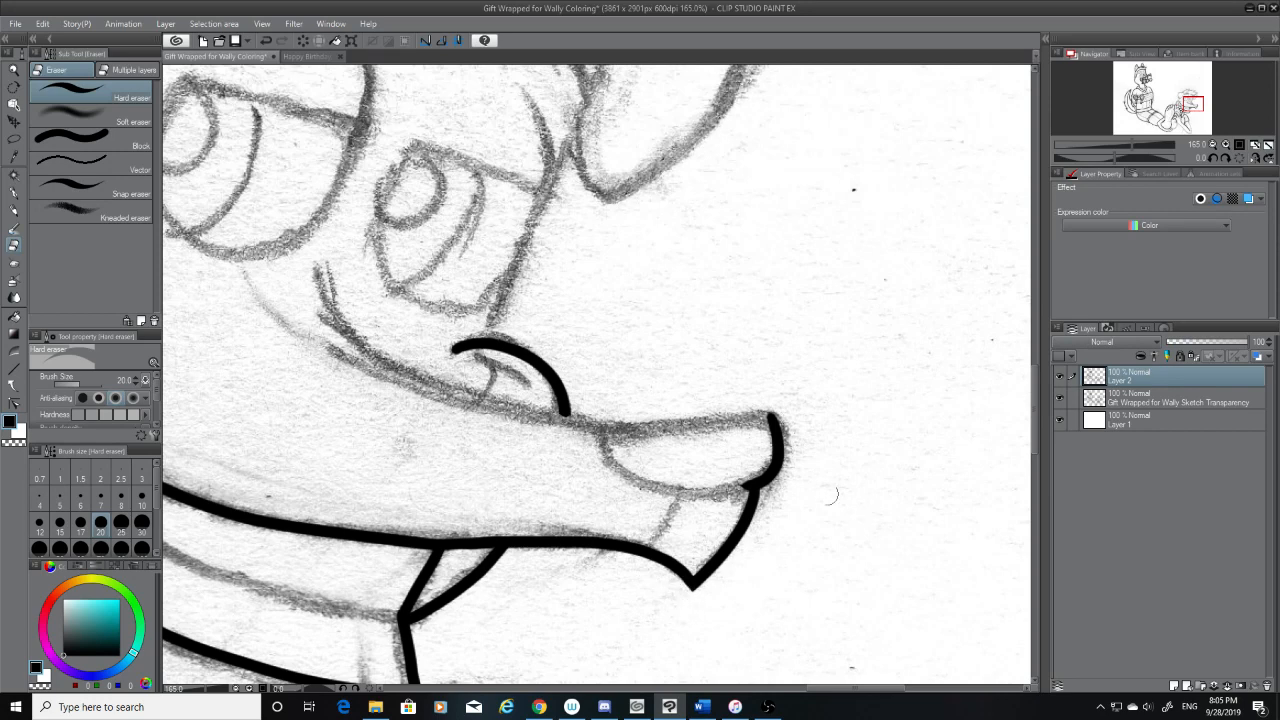
Ink the nose's lower curve between its front edge and the snout, redoing it until it fits, and erase the thin overshoot at its rear end
{"action": "left_click", "coordinate": [15, 194]}
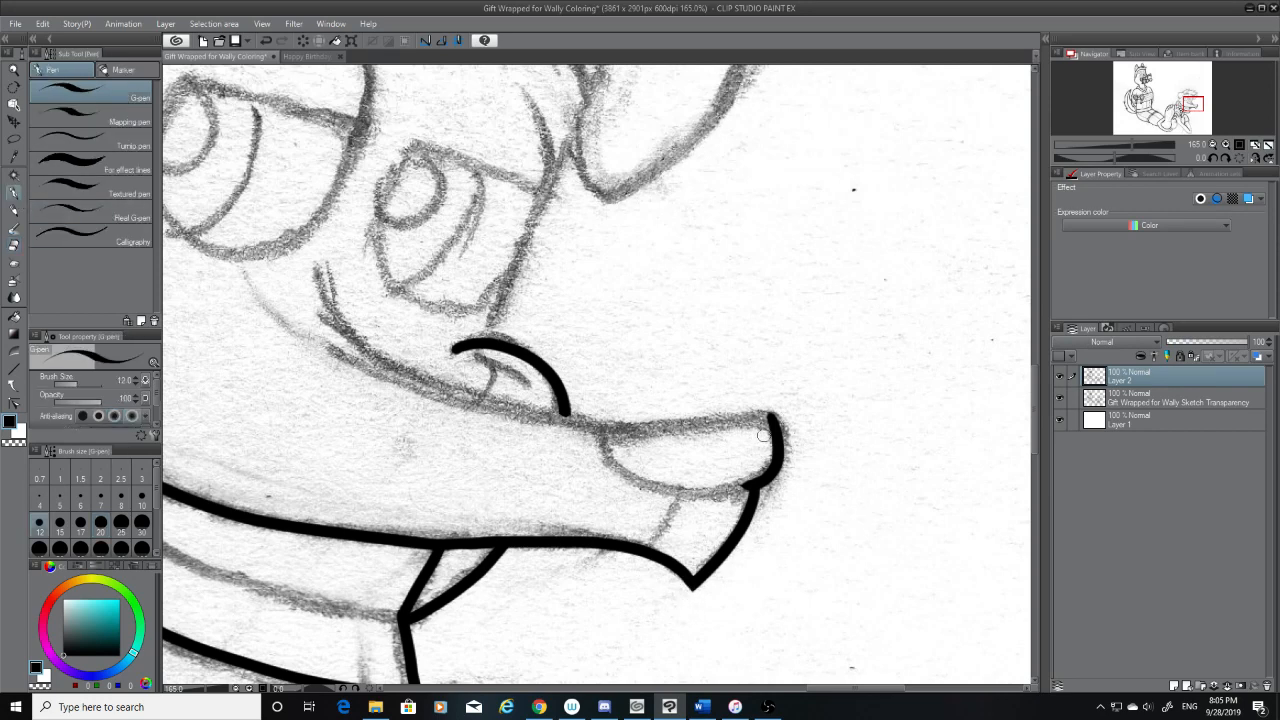
{"action": "mouse_move", "coordinate": [773, 416]}
{"action": "left_mouse_down"}
{"action": "mouse_move", "coordinate": [704, 418]}
{"action": "mouse_move", "coordinate": [619, 443]}
{"action": "mouse_move", "coordinate": [731, 408]}
{"action": "mouse_move", "coordinate": [572, 440]}
{"action": "left_mouse_up"}
{"action": "key", "text": "ctrl+z"}
{"action": "key", "text": "ctrl+z"}
{"action": "key", "text": "ctrl+z"}
{"action": "mouse_move", "coordinate": [775, 414]}
{"action": "left_mouse_down"}
{"action": "mouse_move", "coordinate": [574, 449]}
{"action": "mouse_move", "coordinate": [757, 488]}
{"action": "left_mouse_up"}
{"action": "key", "text": "ctrl+z"}
{"action": "key", "text": "ctrl+z"}
{"action": "mouse_move", "coordinate": [598, 430]}
{"action": "left_mouse_down"}
{"action": "mouse_move", "coordinate": [626, 464]}
{"action": "mouse_move", "coordinate": [757, 491]}
{"action": "mouse_move", "coordinate": [710, 490]}
{"action": "mouse_move", "coordinate": [597, 412]}
{"action": "left_mouse_up"}
{"action": "key", "text": "ctrl+z"}
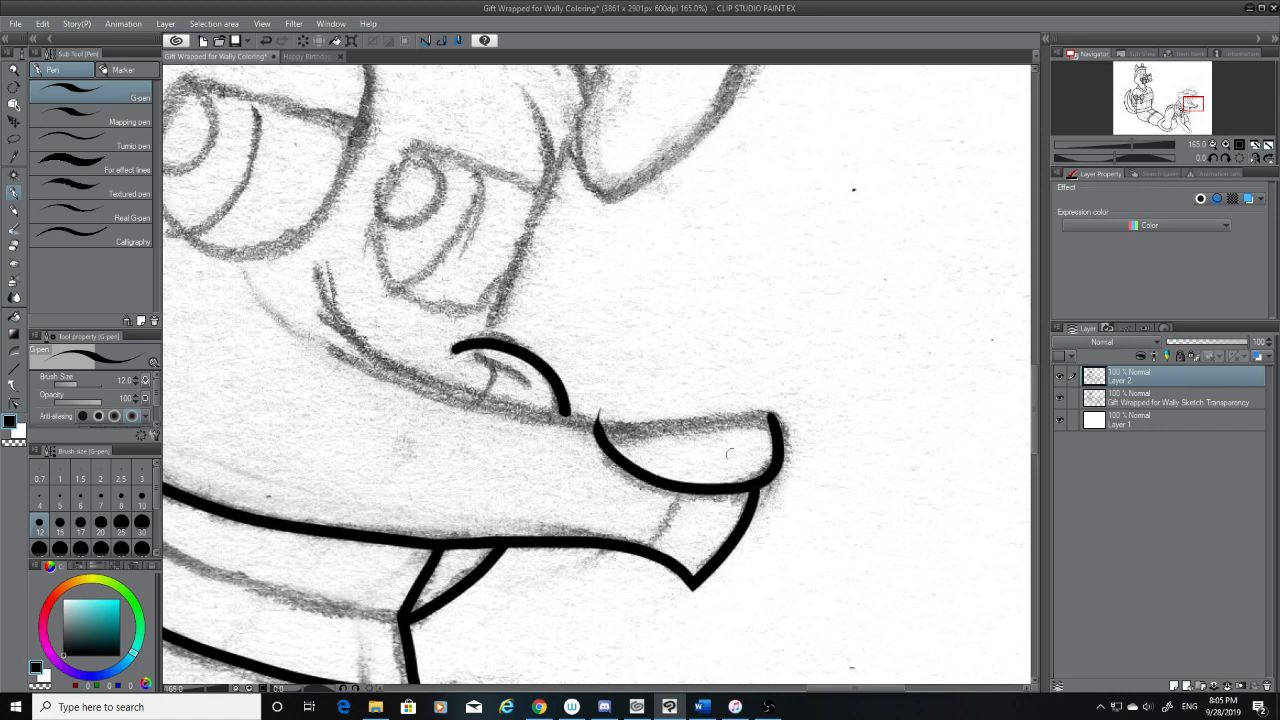
{"action": "left_click", "coordinate": [14, 247]}
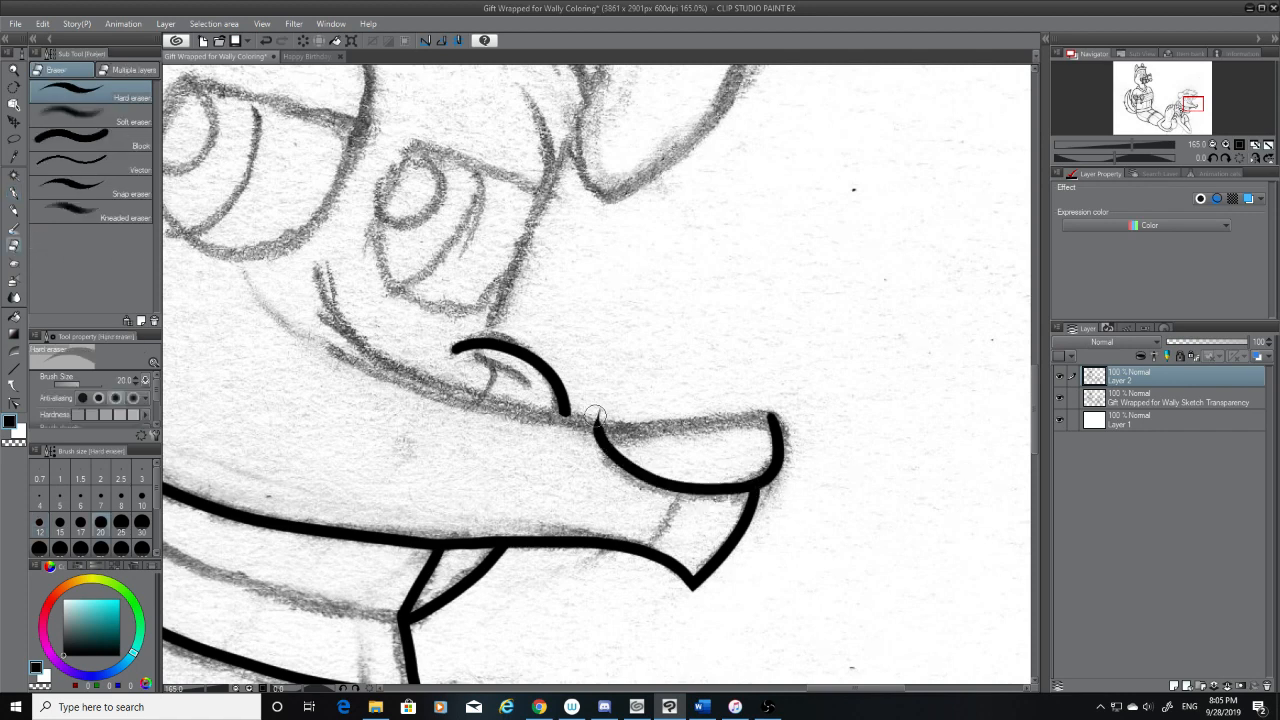
Ink the snout's long top line from between the eyes down past the arched bump to the nose, redoing it until it flows smoothly
{"action": "left_click", "coordinate": [14, 198]}
{"action": "mouse_move", "coordinate": [319, 274]}
{"action": "left_mouse_down"}
{"action": "mouse_move", "coordinate": [470, 392]}
{"action": "mouse_move", "coordinate": [771, 427]}
{"action": "left_mouse_up"}
{"action": "key", "text": "ctrl+z"}
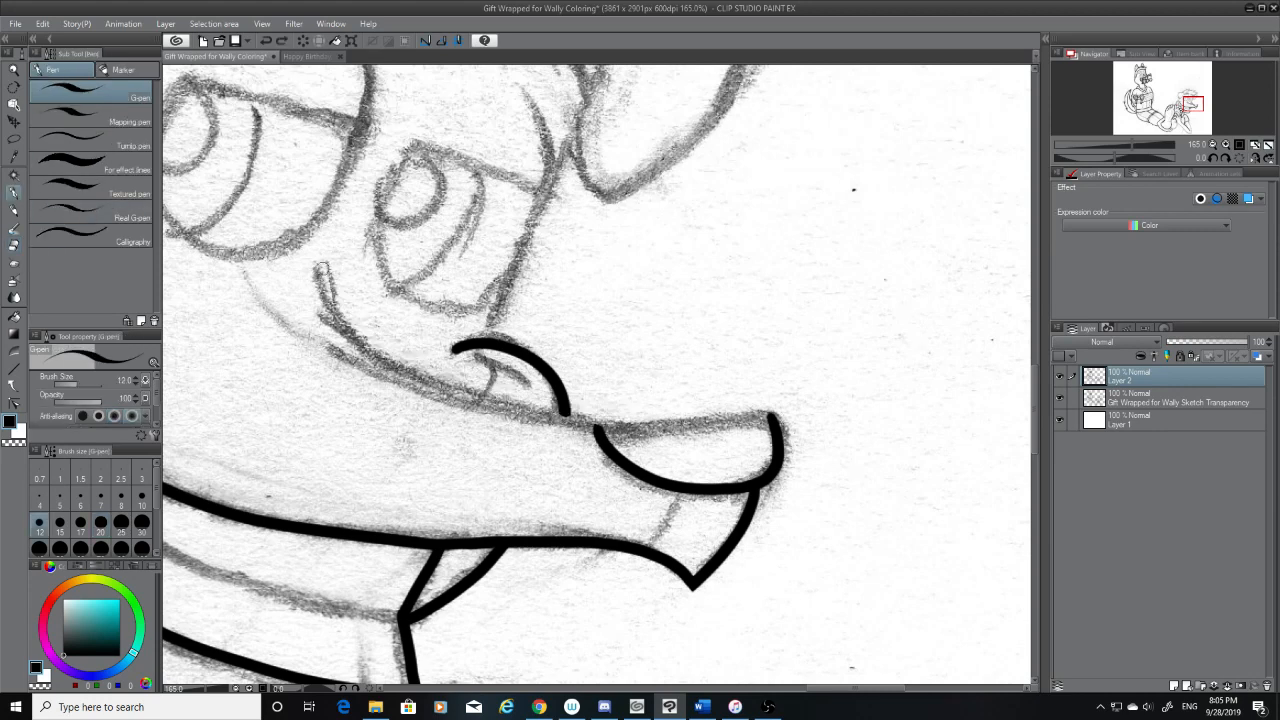
{"action": "left_click_drag", "start_coordinate": [318, 266], "coordinate": [720, 452]}
{"action": "key", "text": "ctrl+z"}
{"action": "mouse_move", "coordinate": [312, 268]}
{"action": "left_mouse_down"}
{"action": "mouse_move", "coordinate": [335, 312]}
{"action": "mouse_move", "coordinate": [708, 425]}
{"action": "left_mouse_up"}
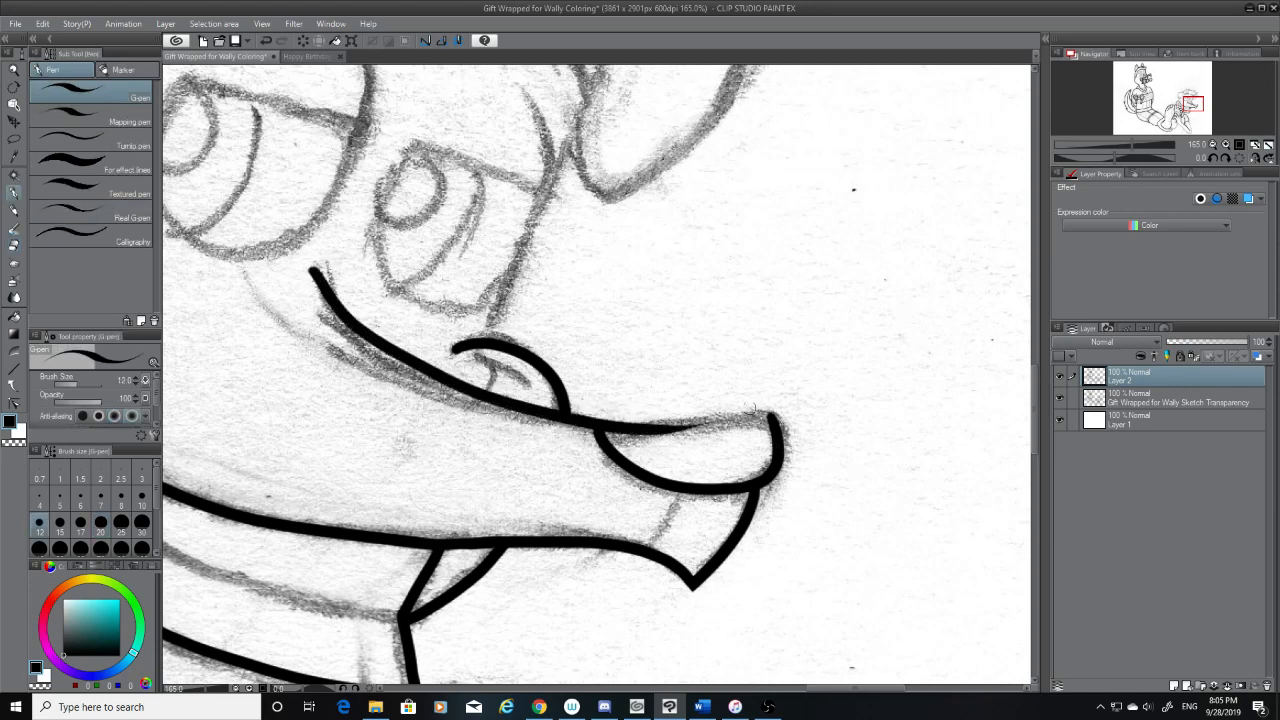
{"action": "key", "text": "ctrl+z"}
{"action": "mouse_move", "coordinate": [312, 266]}
{"action": "left_mouse_down"}
{"action": "mouse_move", "coordinate": [345, 305]}
{"action": "mouse_move", "coordinate": [740, 440]}
{"action": "left_mouse_up"}
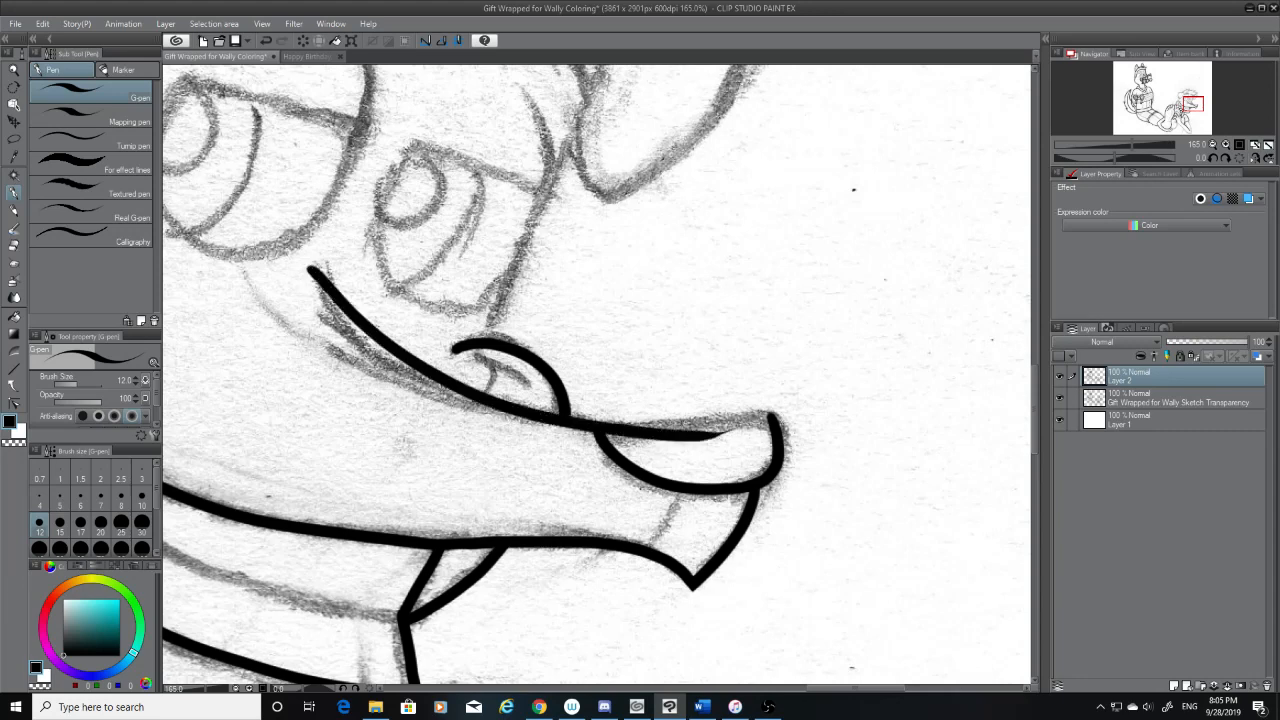
{"action": "key", "text": "ctrl+z"}
{"action": "mouse_move", "coordinate": [318, 268]}
{"action": "left_mouse_down"}
{"action": "mouse_move", "coordinate": [398, 354]}
{"action": "mouse_move", "coordinate": [750, 430]}
{"action": "mouse_move", "coordinate": [310, 272]}
{"action": "mouse_move", "coordinate": [486, 400]}
{"action": "mouse_move", "coordinate": [756, 428]}
{"action": "mouse_move", "coordinate": [320, 284]}
{"action": "mouse_move", "coordinate": [614, 423]}
{"action": "mouse_move", "coordinate": [771, 420]}
{"action": "mouse_move", "coordinate": [660, 426]}
{"action": "mouse_move", "coordinate": [414, 354]}
{"action": "mouse_move", "coordinate": [326, 282]}
{"action": "mouse_move", "coordinate": [656, 430]}
{"action": "mouse_move", "coordinate": [775, 416]}
{"action": "mouse_move", "coordinate": [470, 398]}
{"action": "mouse_move", "coordinate": [436, 384]}
{"action": "left_mouse_up"}
{"action": "key", "text": "ctrl+z"}
{"action": "key", "text": "ctrl+z"}
{"action": "key", "text": "ctrl+z"}
{"action": "key", "text": "ctrl+z"}
{"action": "key", "text": "ctrl+z"}
{"action": "key", "text": "ctrl+z"}
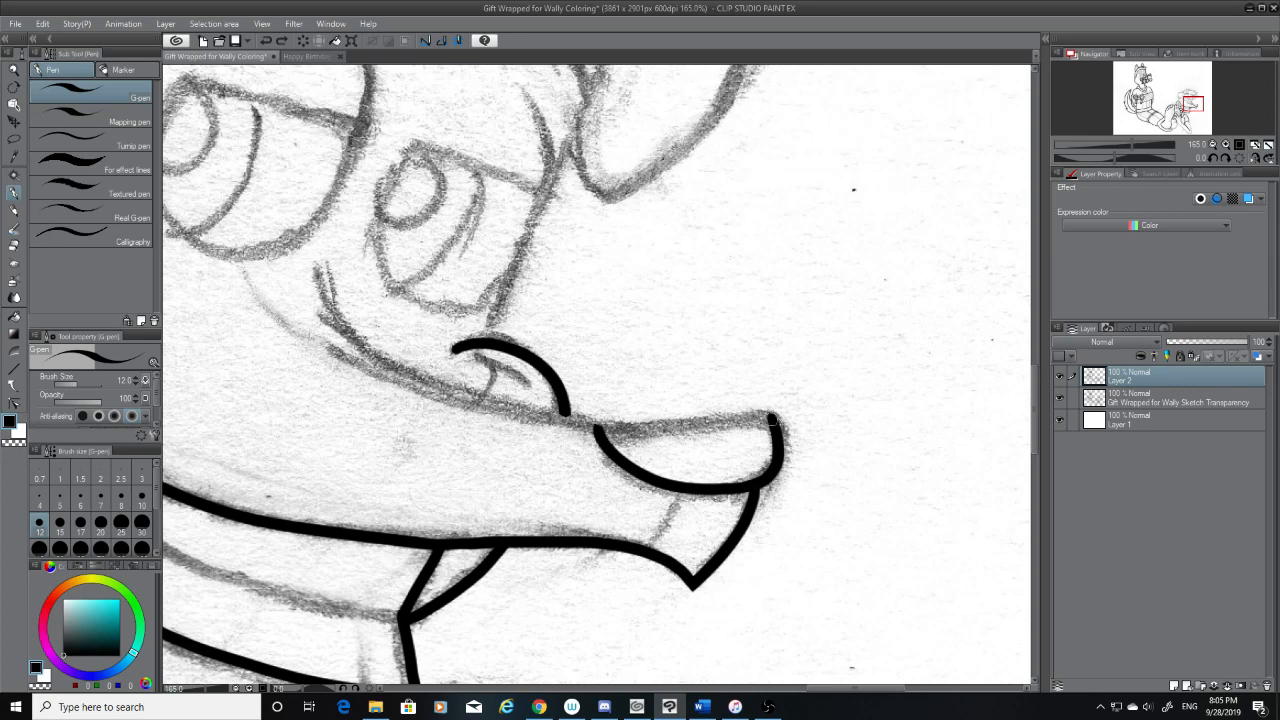
{"action": "mouse_move", "coordinate": [771, 418]}
{"action": "left_mouse_down"}
{"action": "mouse_move", "coordinate": [602, 425]}
{"action": "mouse_move", "coordinate": [352, 335]}
{"action": "left_mouse_up"}
{"action": "key", "text": "ctrl+z"}
{"action": "left_click_drag", "start_coordinate": [778, 415], "coordinate": [368, 374]}
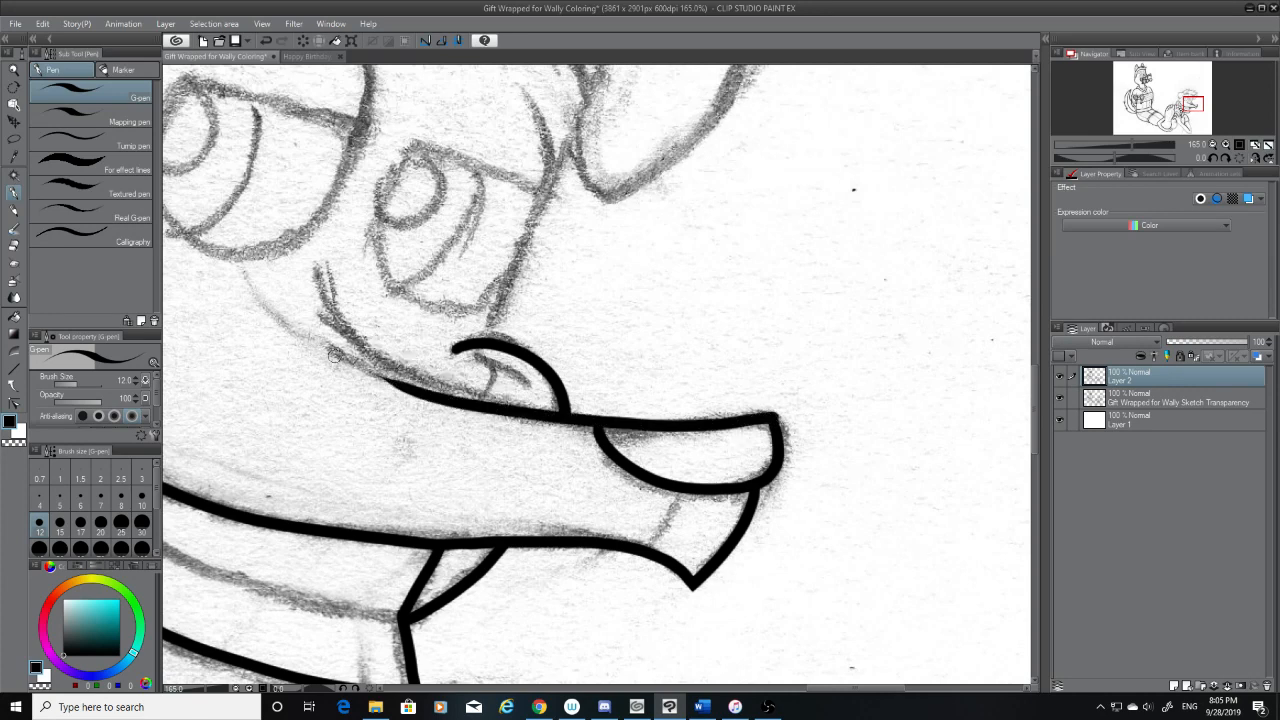
{"action": "key", "text": "ctrl+z"}
{"action": "mouse_move", "coordinate": [322, 270]}
{"action": "left_mouse_down"}
{"action": "mouse_move", "coordinate": [447, 381]}
{"action": "mouse_move", "coordinate": [791, 423]}
{"action": "left_mouse_up"}
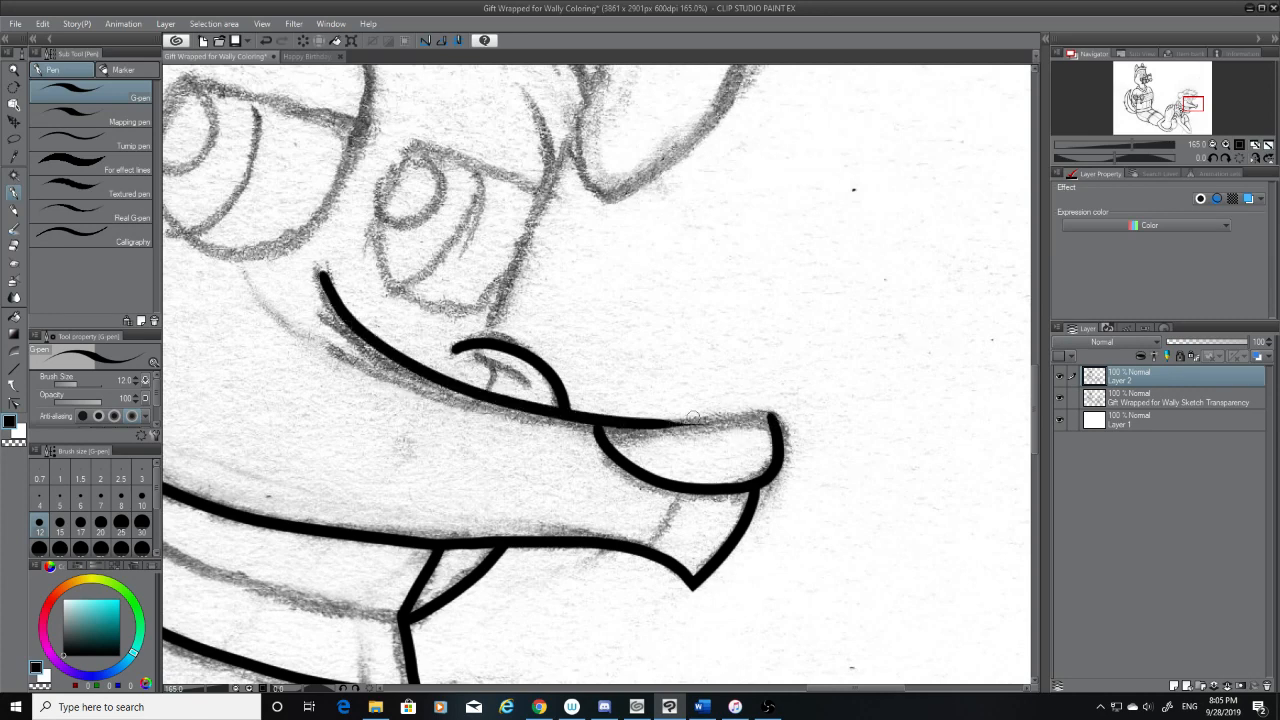
{"action": "mouse_move", "coordinate": [668, 427]}
{"action": "left_mouse_down"}
{"action": "mouse_move", "coordinate": [773, 414]}
{"action": "mouse_move", "coordinate": [638, 423]}
{"action": "left_mouse_up"}
{"action": "key", "text": "ctrl+z"}
Ink the nose's top edge from its front corner back into the snout line, redoing it until the strokes join
{"action": "key", "text": "ctrl+z"}
{"action": "left_click_drag", "start_coordinate": [773, 418], "coordinate": [626, 424]}
{"action": "key", "text": "ctrl+z"}
{"action": "left_click_drag", "start_coordinate": [773, 418], "coordinate": [628, 424]}
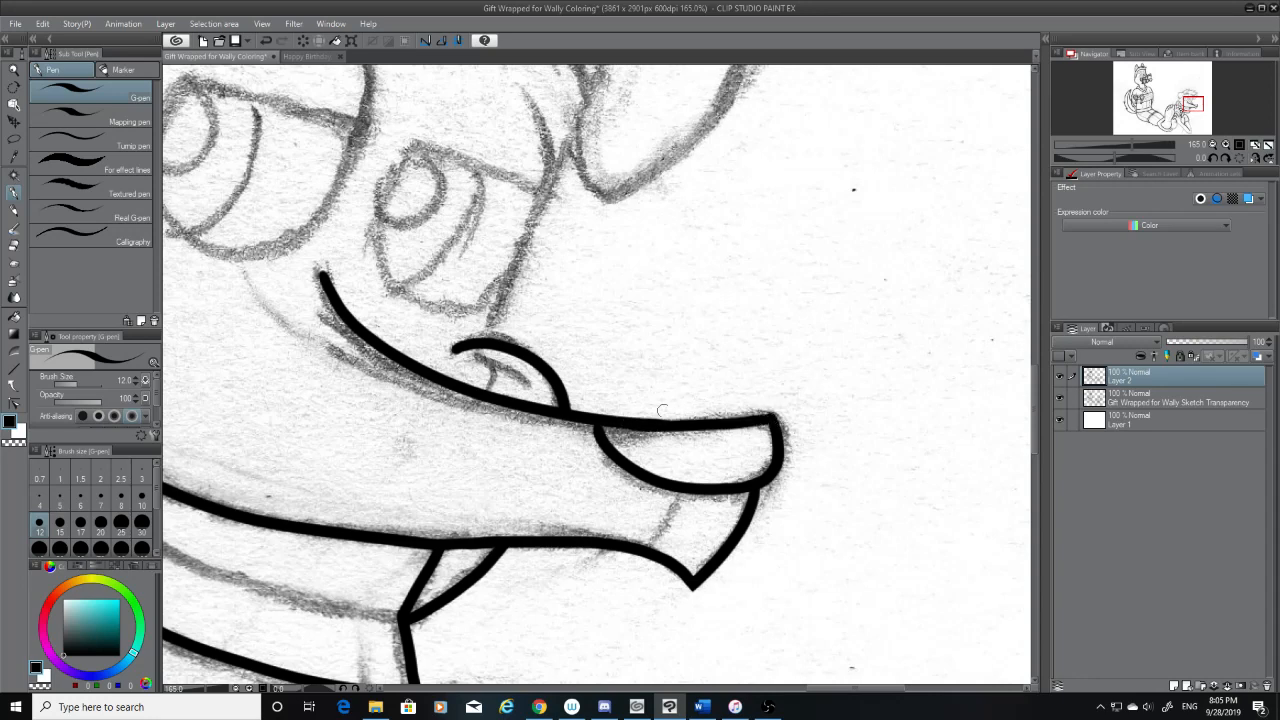
{"action": "key", "text": "ctrl+z"}
{"action": "left_click_drag", "start_coordinate": [768, 410], "coordinate": [632, 422]}
{"action": "key", "text": "ctrl+z"}
{"action": "left_click_drag", "start_coordinate": [773, 416], "coordinate": [598, 414]}
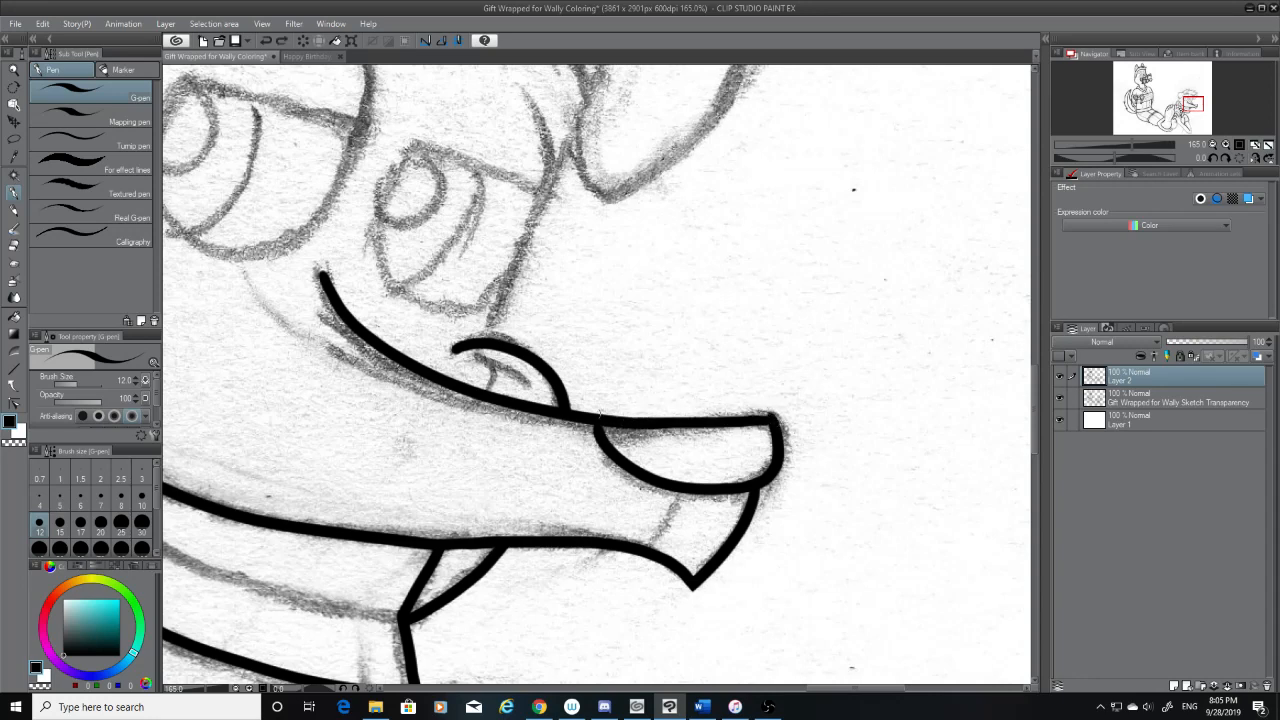
Hide the sketch layer, erase the overshoot at the nose's upper front corner, and show the sketch again
{"action": "left_click", "coordinate": [1060, 397]}
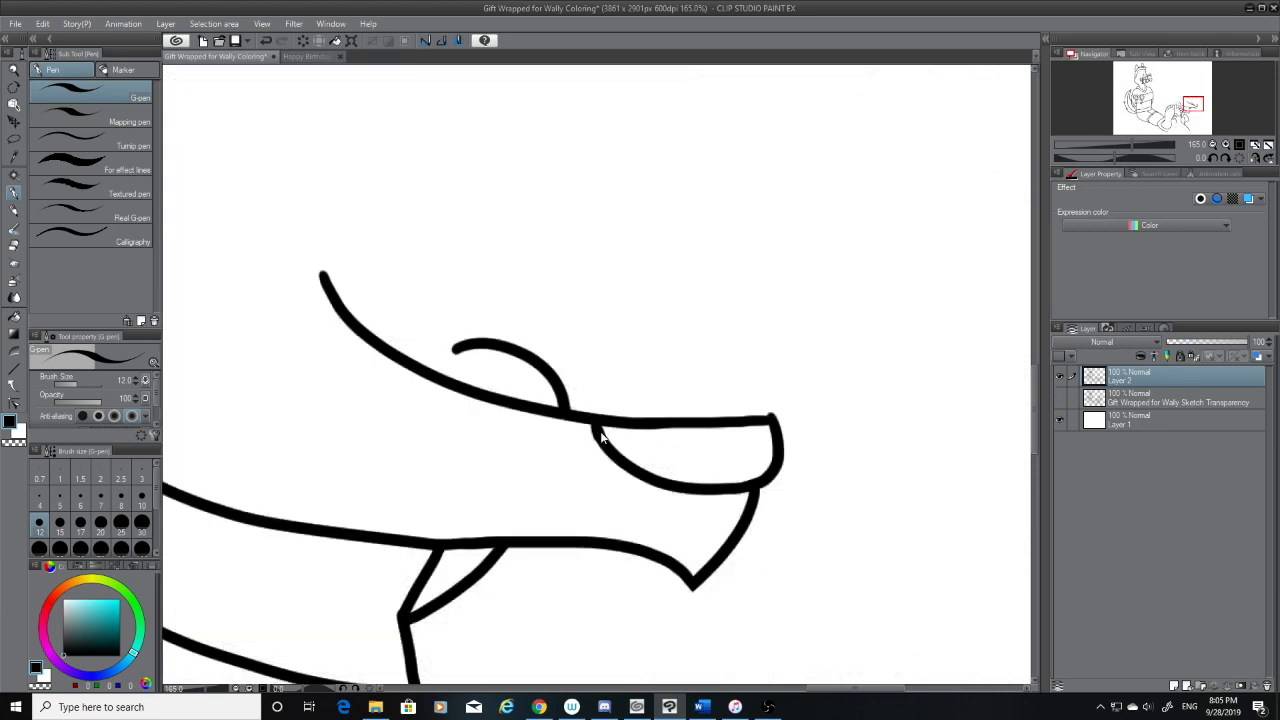
{"action": "left_click", "coordinate": [19, 245]}
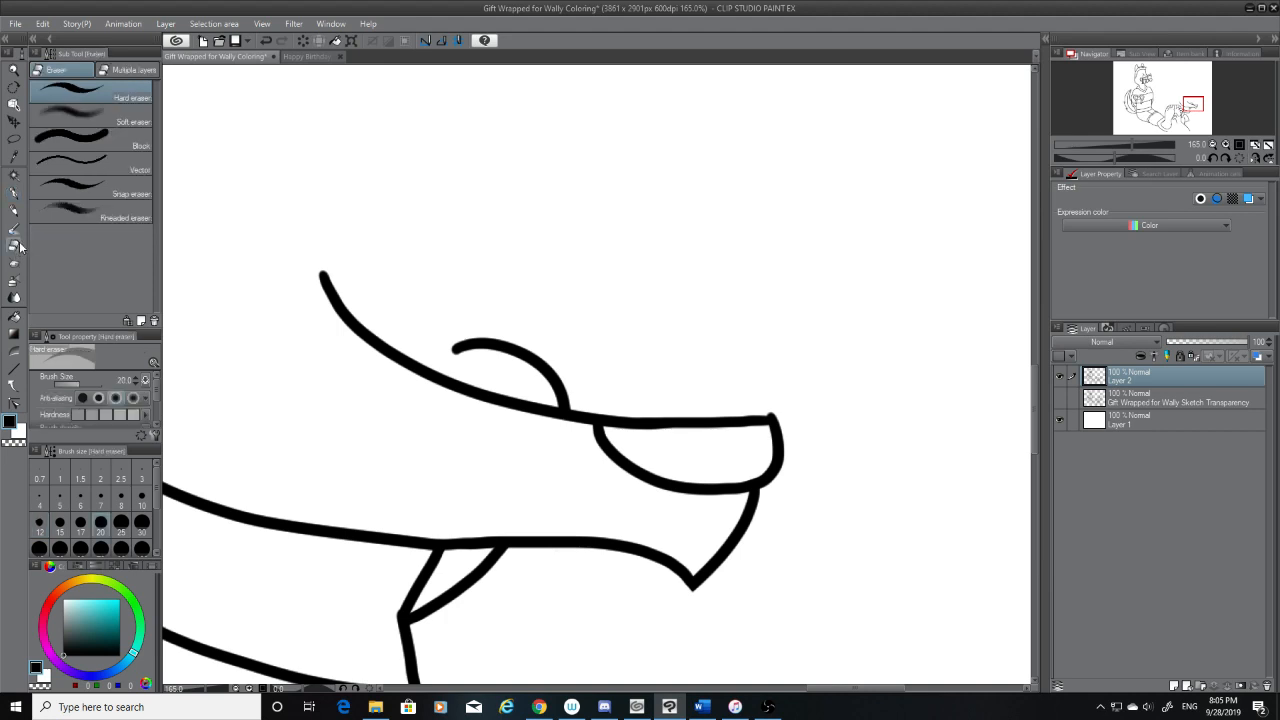
{"action": "left_click_drag", "start_coordinate": [783, 406], "coordinate": [757, 403]}
{"action": "left_click", "coordinate": [1060, 398]}
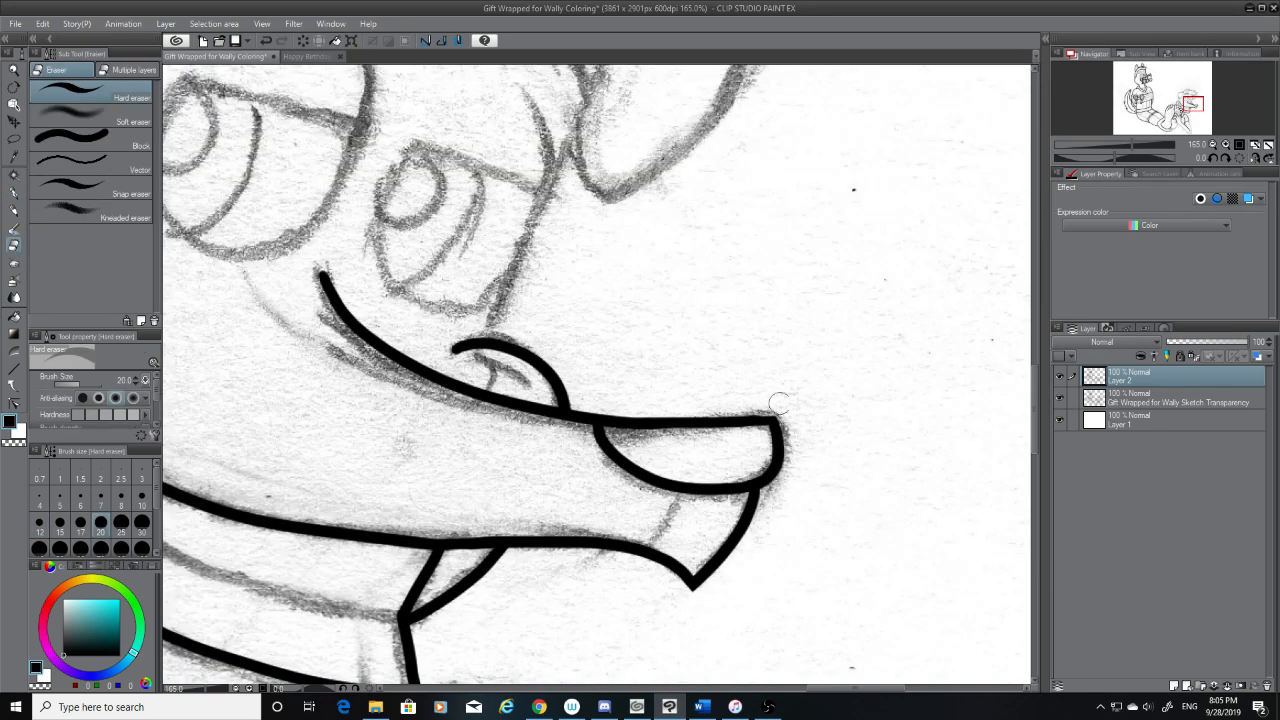
Erase the nose's upper front corner and re-ink its top edge with a slight upward curve along the sketch
{"action": "mouse_move", "coordinate": [778, 409]}
{"action": "left_mouse_down"}
{"action": "mouse_move", "coordinate": [749, 457]}
{"action": "mouse_move", "coordinate": [774, 440]}
{"action": "mouse_move", "coordinate": [744, 461]}
{"action": "left_mouse_up"}
{"action": "mouse_move", "coordinate": [763, 417]}
{"action": "left_mouse_down"}
{"action": "mouse_move", "coordinate": [696, 445]}
{"action": "mouse_move", "coordinate": [748, 413]}
{"action": "mouse_move", "coordinate": [690, 432]}
{"action": "mouse_move", "coordinate": [773, 413]}
{"action": "mouse_move", "coordinate": [661, 422]}
{"action": "left_mouse_up"}
{"action": "left_click", "coordinate": [14, 193]}
{"action": "key", "text": "ctrl+z"}
{"action": "key", "text": "ctrl+z"}
{"action": "left_click_drag", "start_coordinate": [778, 410], "coordinate": [684, 425]}
Re-ink the nose's front edge from the upper corner down to the lower curve, redoing it until it joins, and check it without the sketch
{"action": "key", "text": "ctrl+z"}
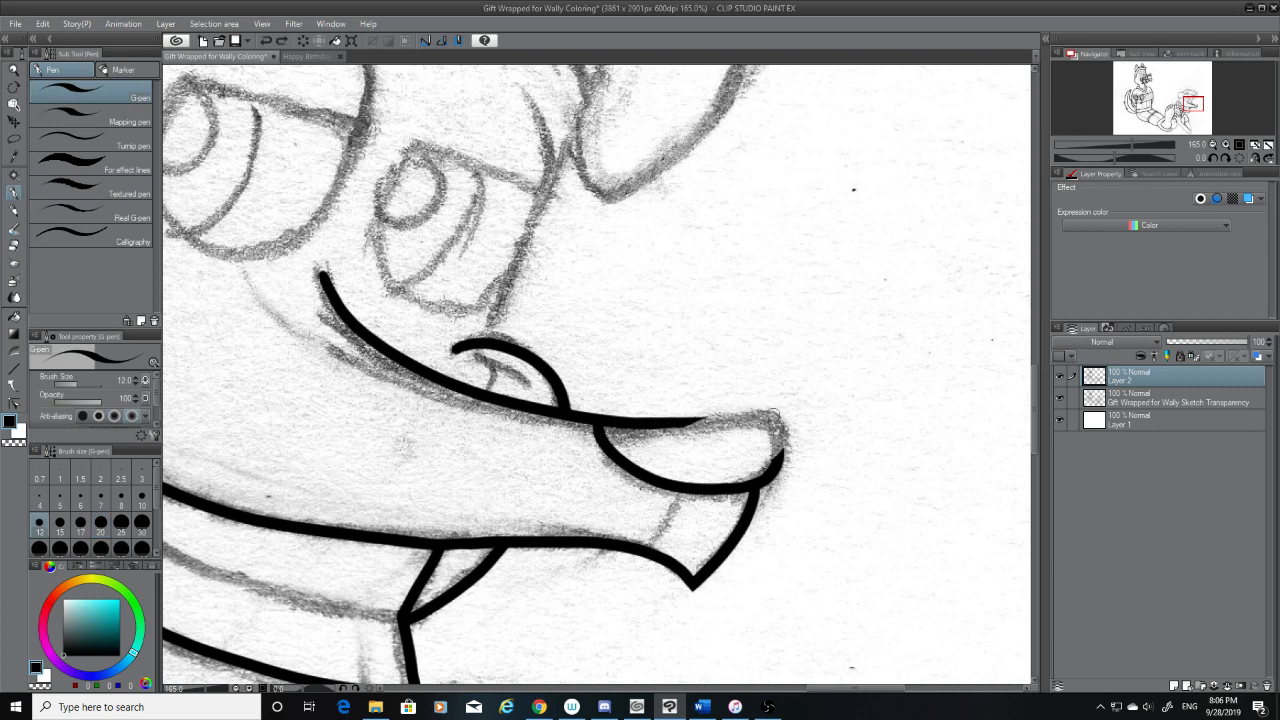
{"action": "left_click_drag", "start_coordinate": [778, 411], "coordinate": [655, 424]}
{"action": "left_click_drag", "start_coordinate": [773, 415], "coordinate": [779, 469]}
{"action": "key", "text": "ctrl+z"}
{"action": "key", "text": "ctrl+z"}
{"action": "mouse_move", "coordinate": [773, 415]}
{"action": "left_mouse_down"}
{"action": "mouse_move", "coordinate": [779, 470]}
{"action": "mouse_move", "coordinate": [773, 418]}
{"action": "mouse_move", "coordinate": [767, 477]}
{"action": "left_mouse_up"}
{"action": "key", "text": "ctrl+z"}
{"action": "key", "text": "ctrl+z"}
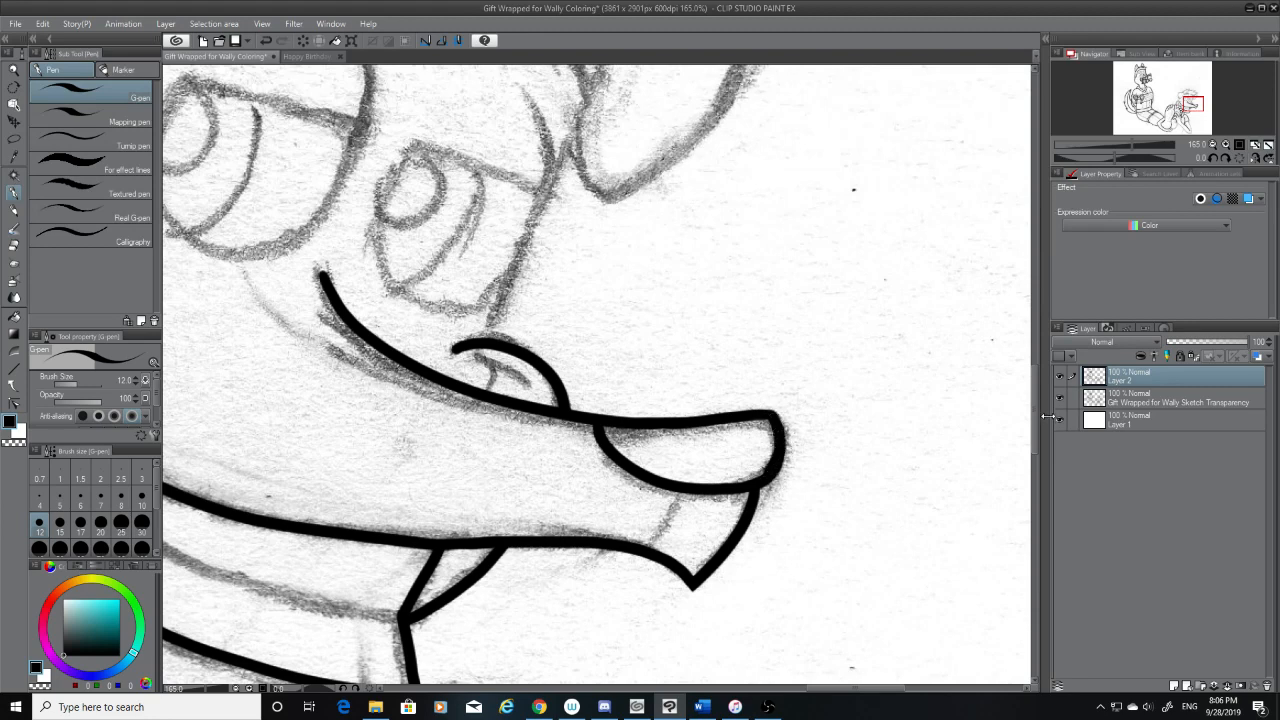
{"action": "left_click", "coordinate": [1059, 397]}
{"action": "key", "text": "ctrl+z"}
{"action": "left_click_drag", "start_coordinate": [772, 415], "coordinate": [777, 447]}
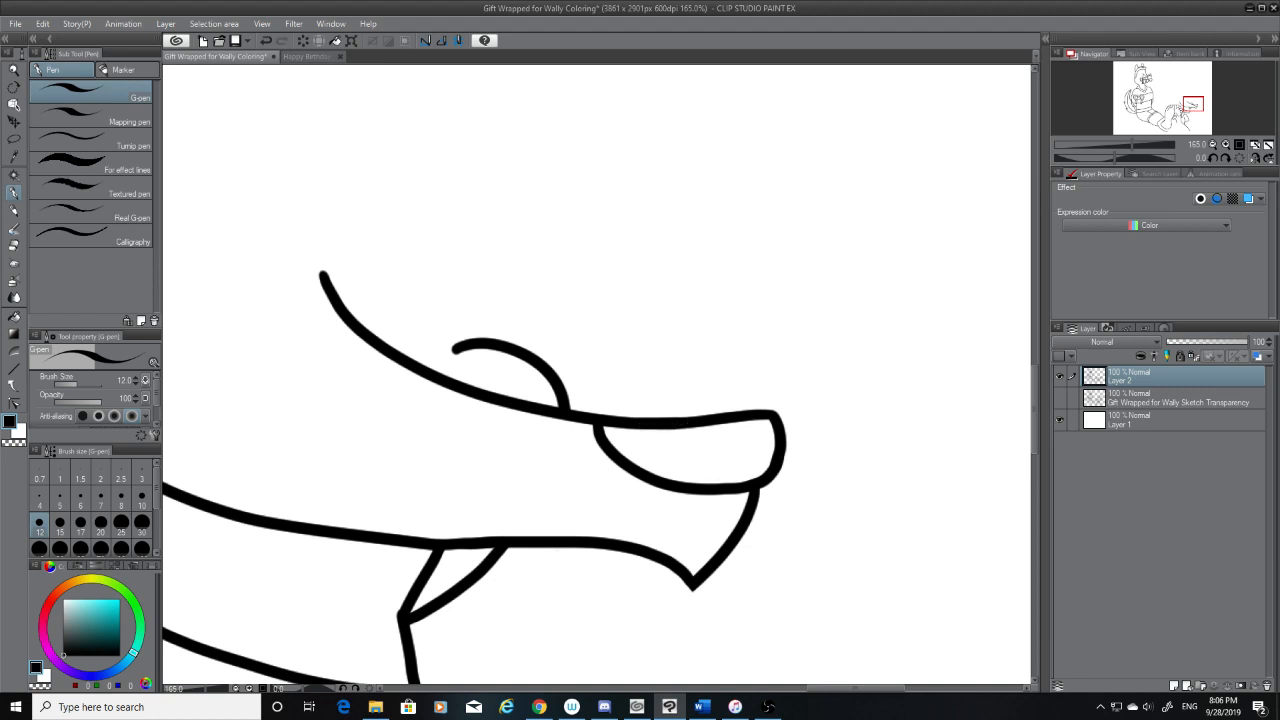
{"action": "left_click", "coordinate": [14, 245]}
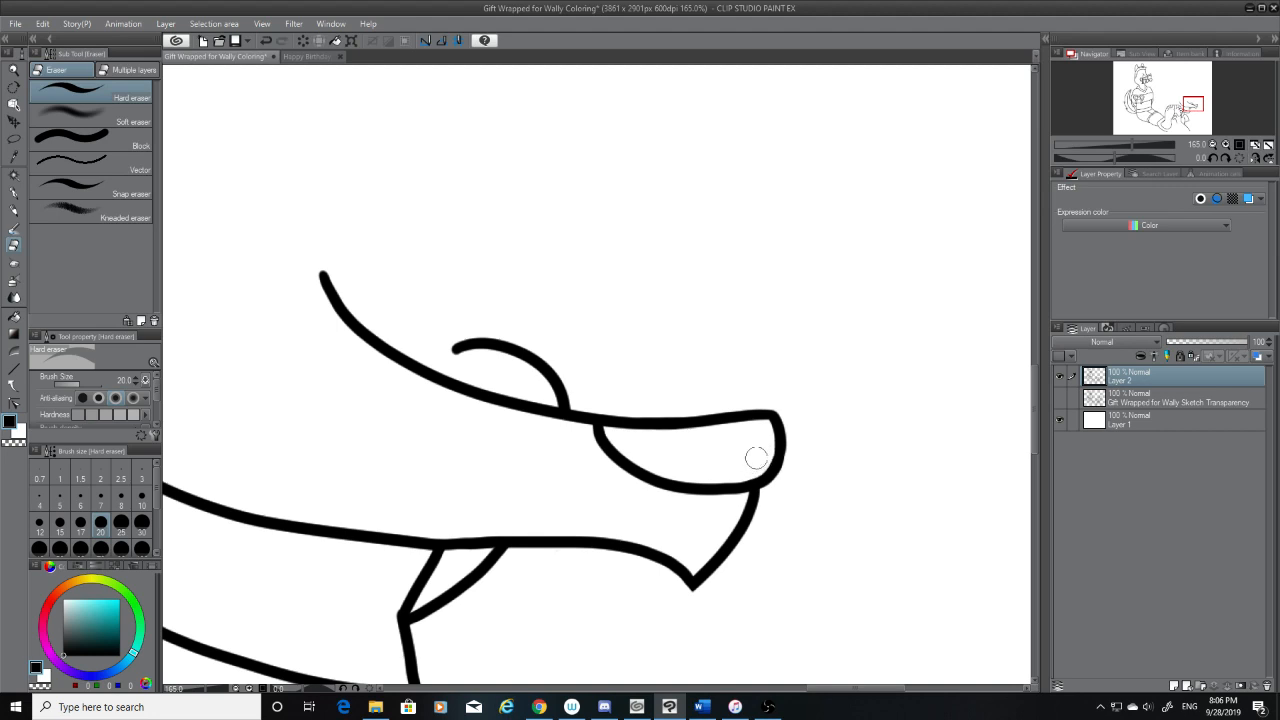
{"action": "left_click", "coordinate": [14, 193]}
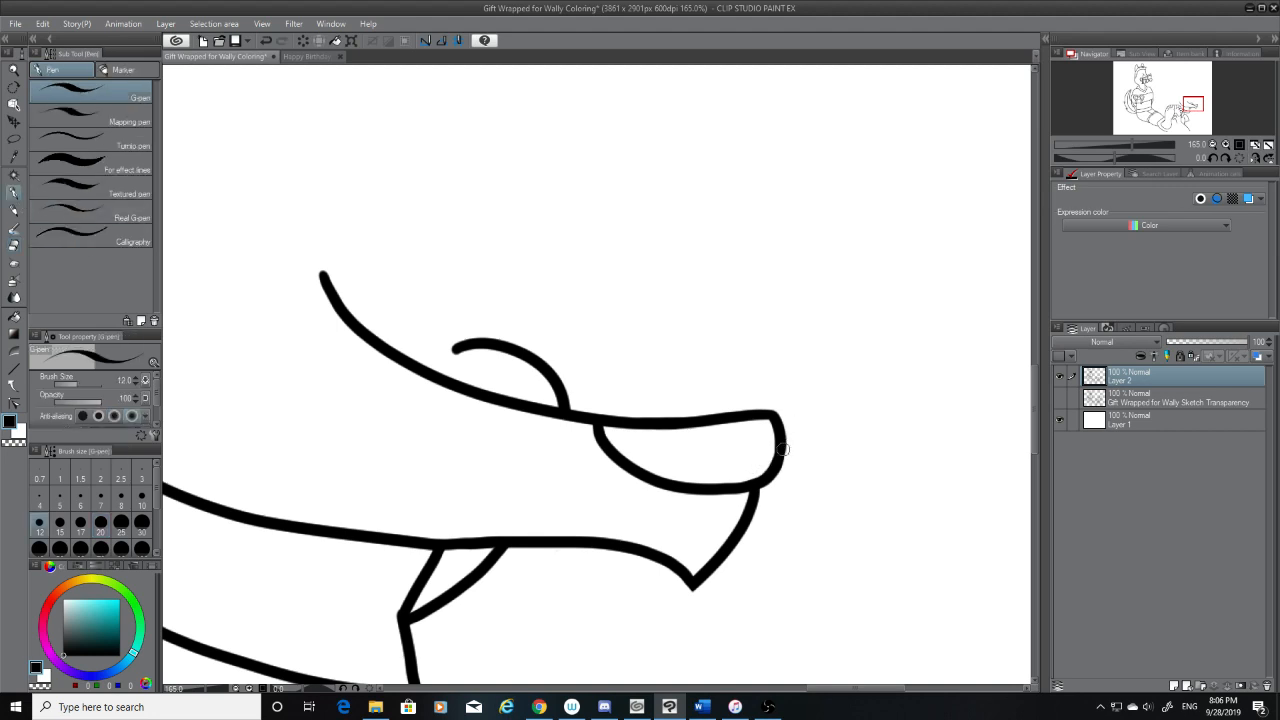
{"action": "left_click_drag", "start_coordinate": [783, 449], "coordinate": [767, 477]}
{"action": "key", "text": "ctrl+z"}
{"action": "key", "text": "ctrl+z"}
{"action": "key", "text": "ctrl+z"}
With the sketch shown again, ink the line from the mouth corner down to the hand's knuckles and erase the overshoot at its upper end
{"action": "left_click_drag", "start_coordinate": [815, 689], "coordinate": [781, 687]}
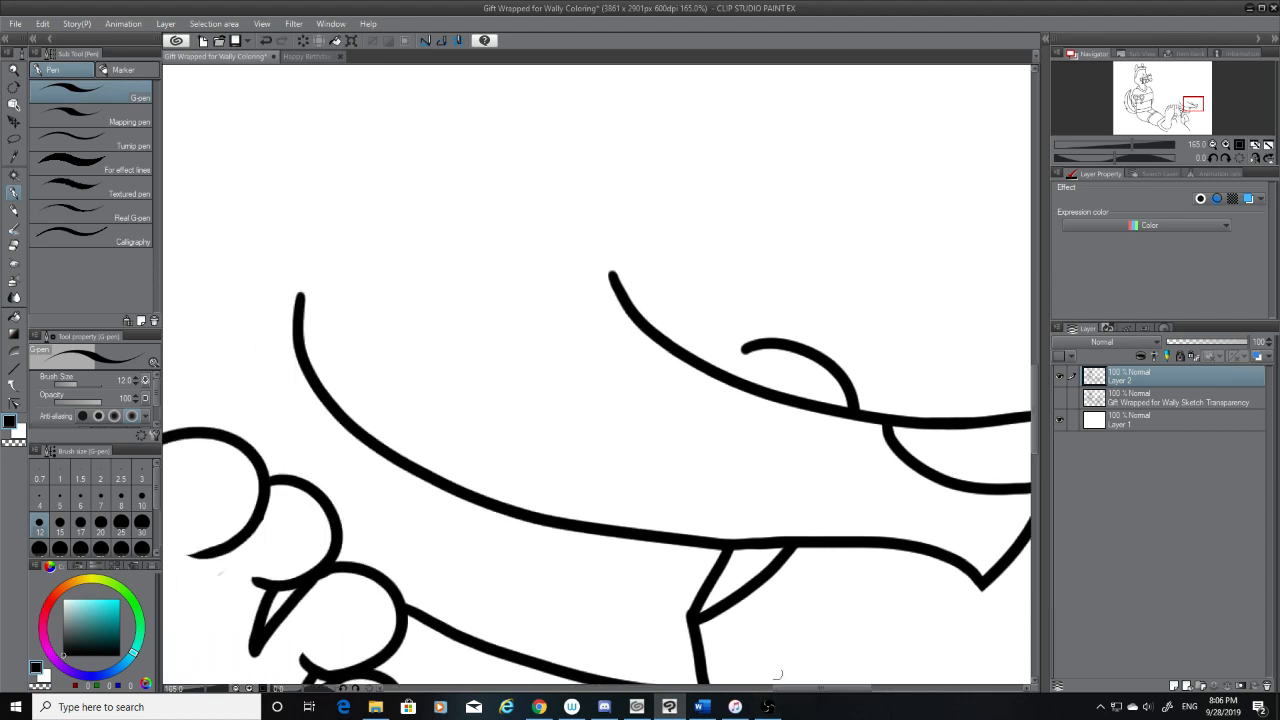
{"action": "left_click", "coordinate": [12, 244]}
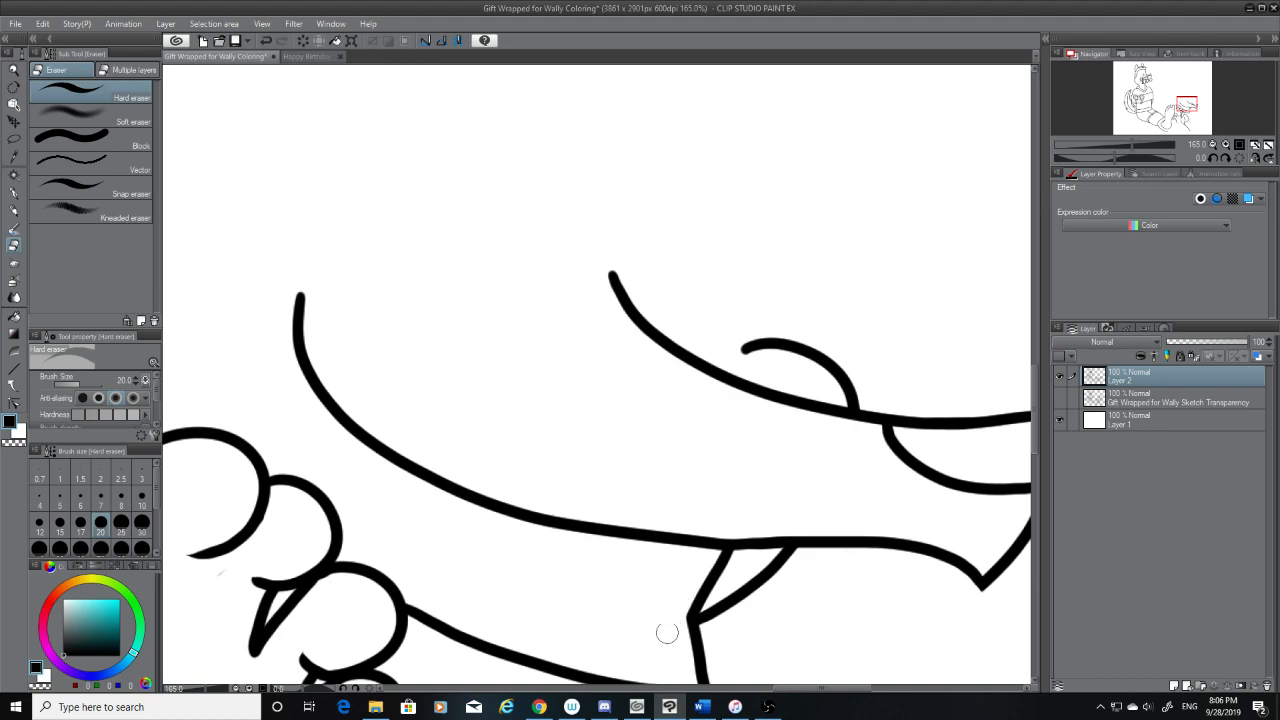
{"action": "left_click", "coordinate": [1060, 398]}
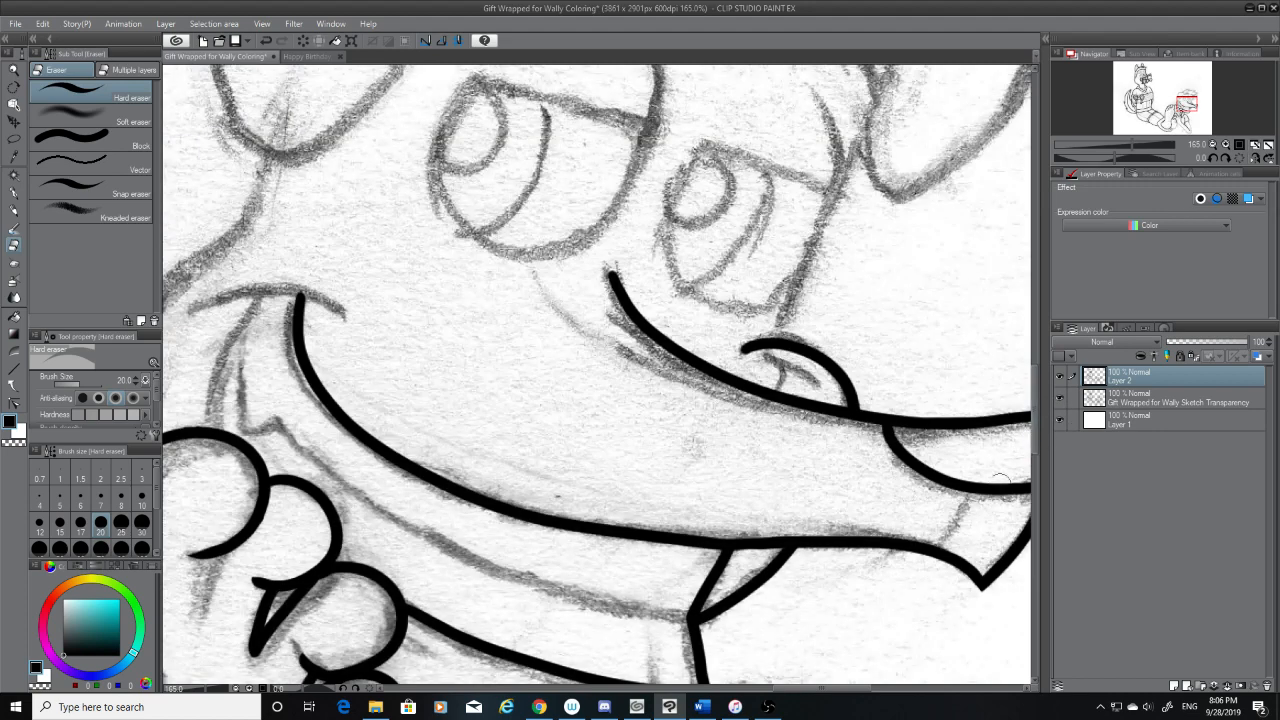
{"action": "left_click_drag", "start_coordinate": [810, 688], "coordinate": [774, 691]}
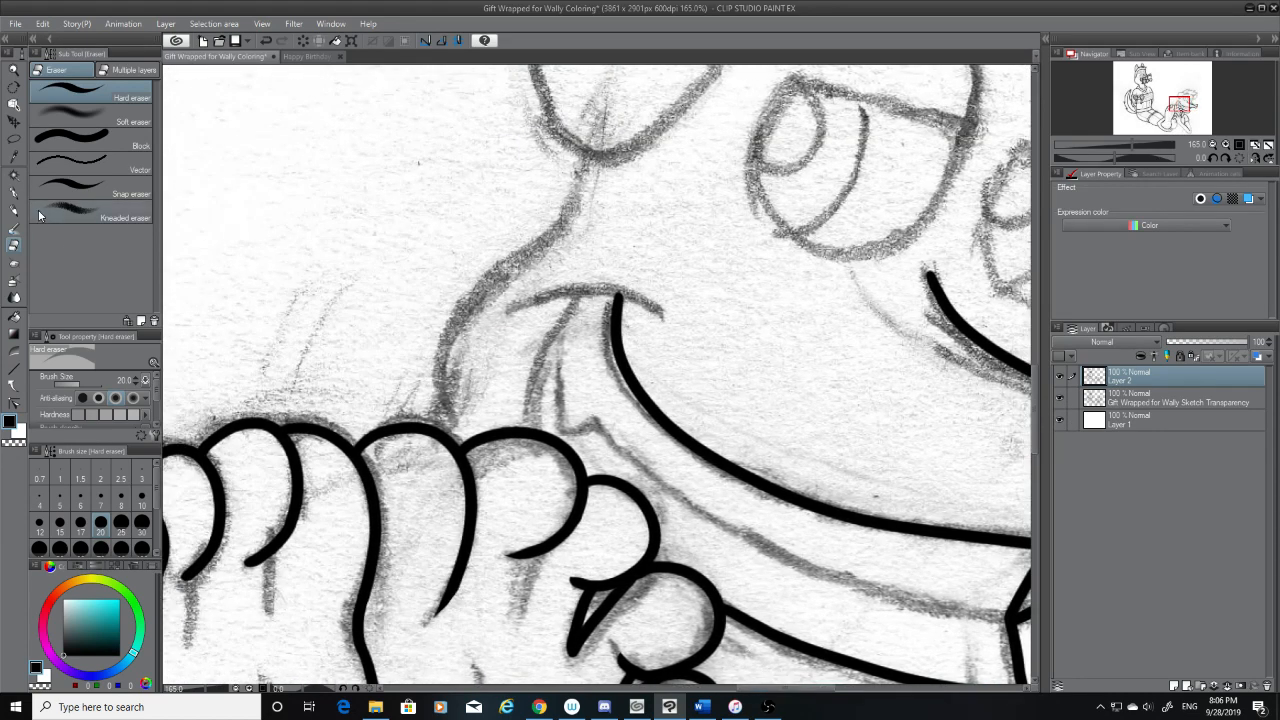
{"action": "key", "text": "p"}
{"action": "mouse_move", "coordinate": [580, 287]}
{"action": "left_mouse_down"}
{"action": "mouse_move", "coordinate": [531, 430]}
{"action": "mouse_move", "coordinate": [584, 285]}
{"action": "left_mouse_up"}
{"action": "key", "text": "ctrl+z"}
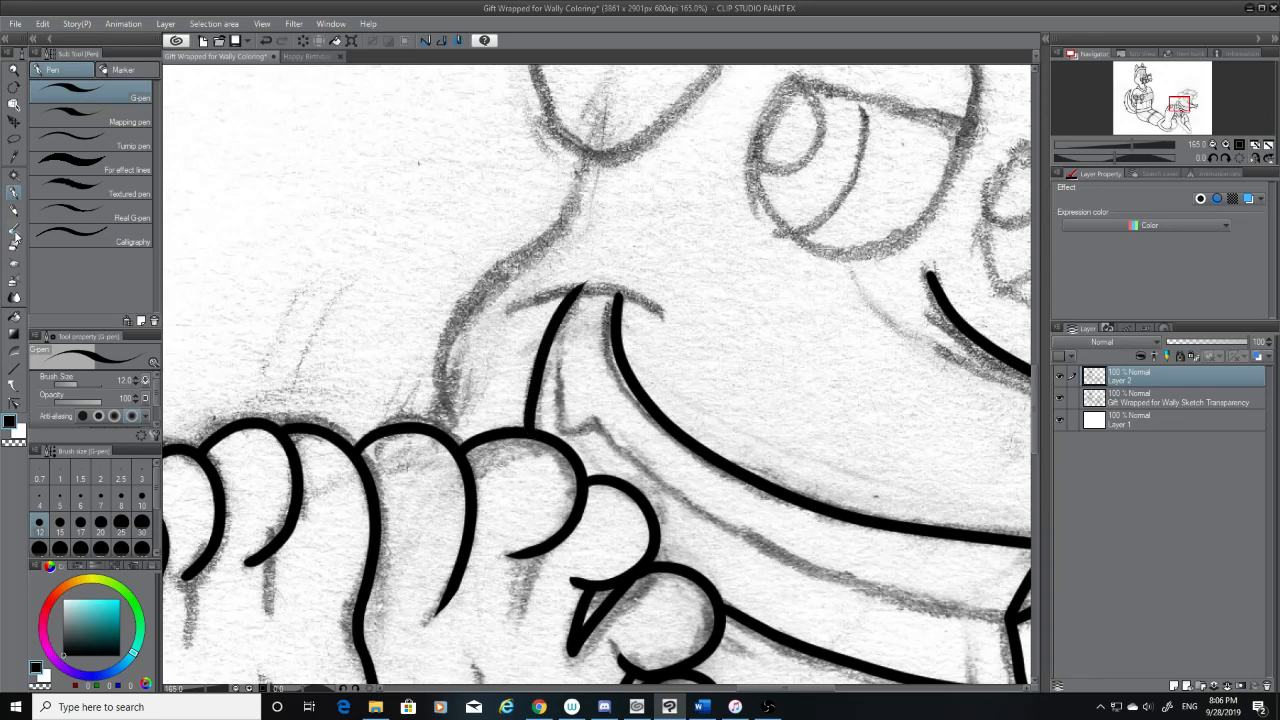
{"action": "left_click", "coordinate": [14, 244]}
{"action": "left_click_drag", "start_coordinate": [584, 281], "coordinate": [579, 280]}
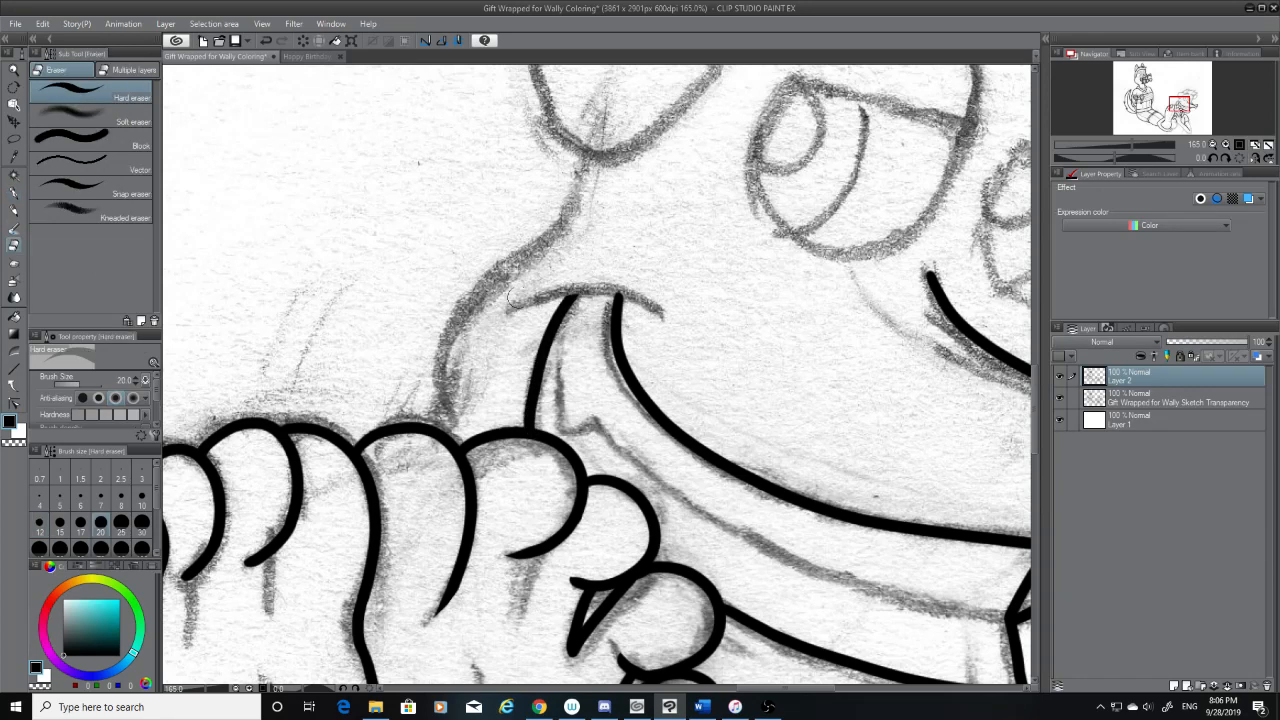
Ink the short curved cheek line capping the mouth corner, redoing it until it covers both line ends, and check it without the sketch
{"action": "left_click", "coordinate": [14, 192]}
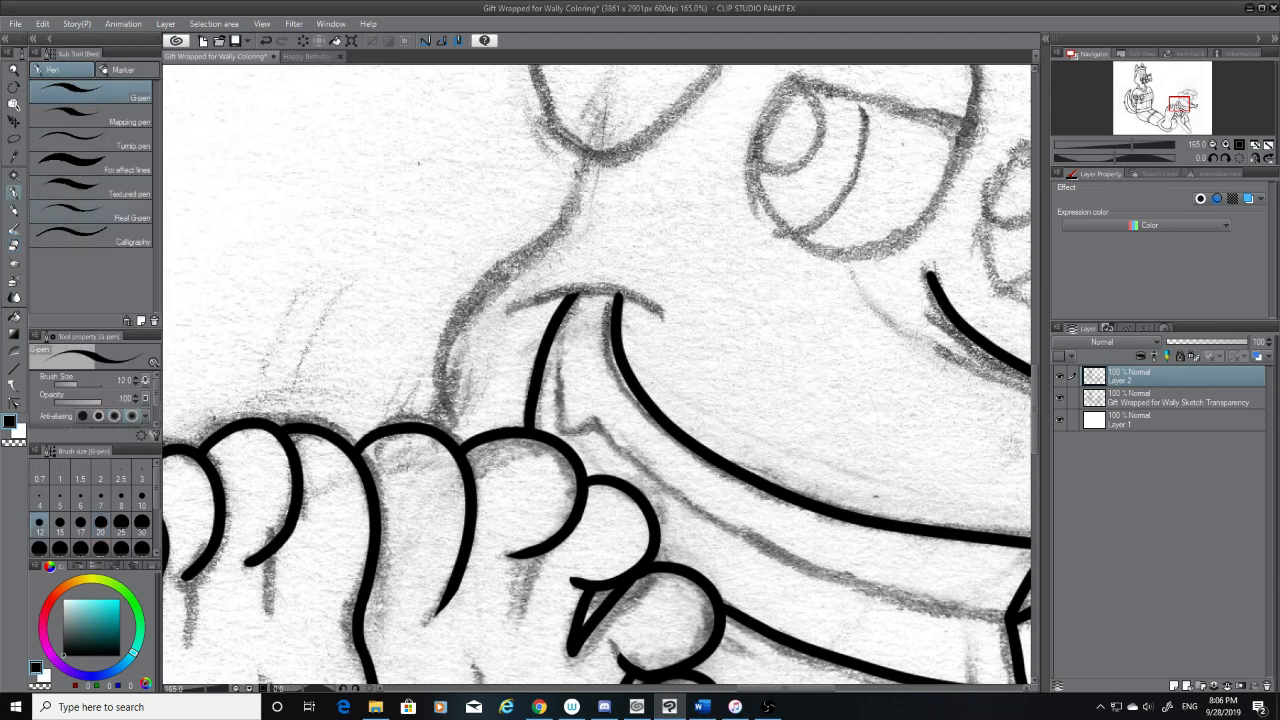
{"action": "mouse_move", "coordinate": [506, 302]}
{"action": "left_mouse_down"}
{"action": "mouse_move", "coordinate": [663, 317]}
{"action": "mouse_move", "coordinate": [677, 331]}
{"action": "mouse_move", "coordinate": [609, 292]}
{"action": "mouse_move", "coordinate": [481, 316]}
{"action": "left_mouse_up"}
{"action": "key", "text": "ctrl+z"}
{"action": "key", "text": "ctrl+z"}
{"action": "key", "text": "ctrl+z"}
{"action": "mouse_move", "coordinate": [664, 313]}
{"action": "left_mouse_down"}
{"action": "mouse_move", "coordinate": [498, 330]}
{"action": "mouse_move", "coordinate": [541, 296]}
{"action": "mouse_move", "coordinate": [505, 324]}
{"action": "left_mouse_up"}
{"action": "key", "text": "ctrl+z"}
{"action": "key", "text": "ctrl+z"}
{"action": "mouse_move", "coordinate": [663, 312]}
{"action": "left_mouse_down"}
{"action": "mouse_move", "coordinate": [545, 290]}
{"action": "mouse_move", "coordinate": [506, 322]}
{"action": "left_mouse_up"}
{"action": "left_click", "coordinate": [1061, 398]}
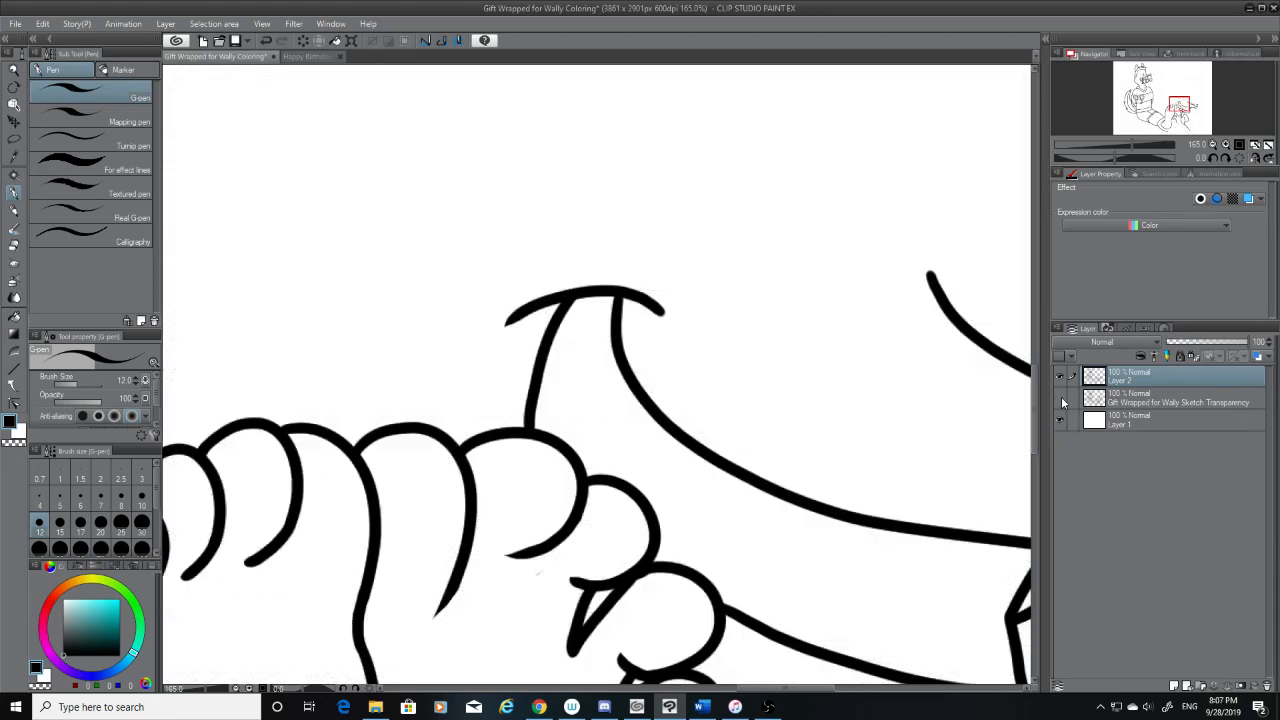
{"action": "left_click", "coordinate": [1060, 398]}
Try to ink the side of the face in one stroke from the ear's base down to the hand
{"action": "scroll", "coordinate": [1040, 438], "scroll_direction": "up", "scroll_amount": 3}
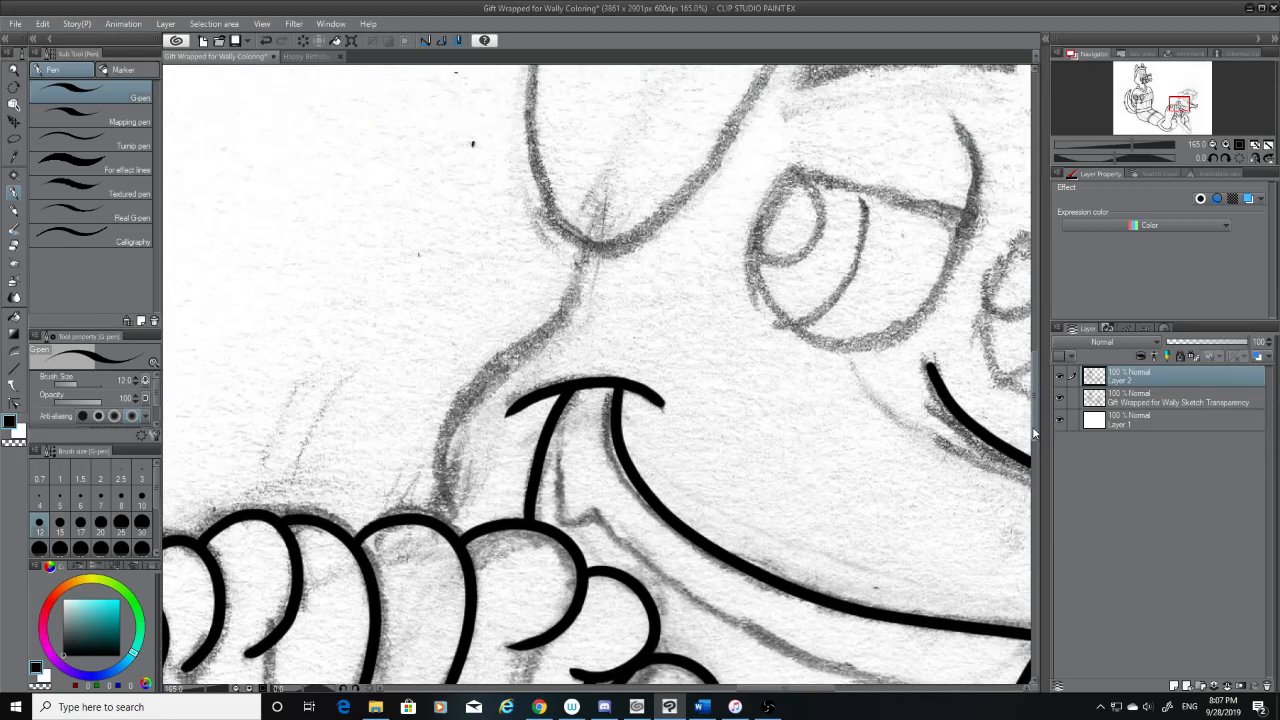
{"action": "left_click_drag", "start_coordinate": [596, 266], "coordinate": [425, 480]}
{"action": "key", "text": "ctrl+z"}
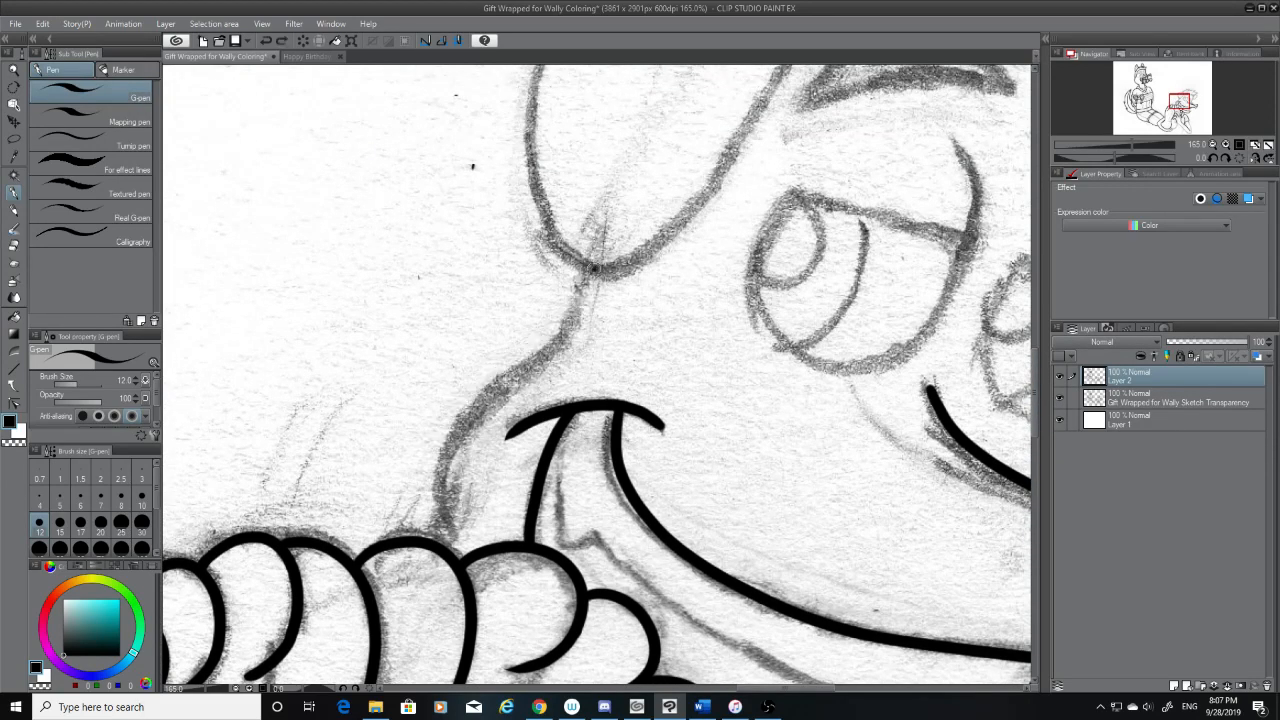
{"action": "left_click_drag", "start_coordinate": [597, 266], "coordinate": [428, 522]}
{"action": "key", "text": "ctrl+z"}
{"action": "left_click_drag", "start_coordinate": [596, 268], "coordinate": [448, 540]}
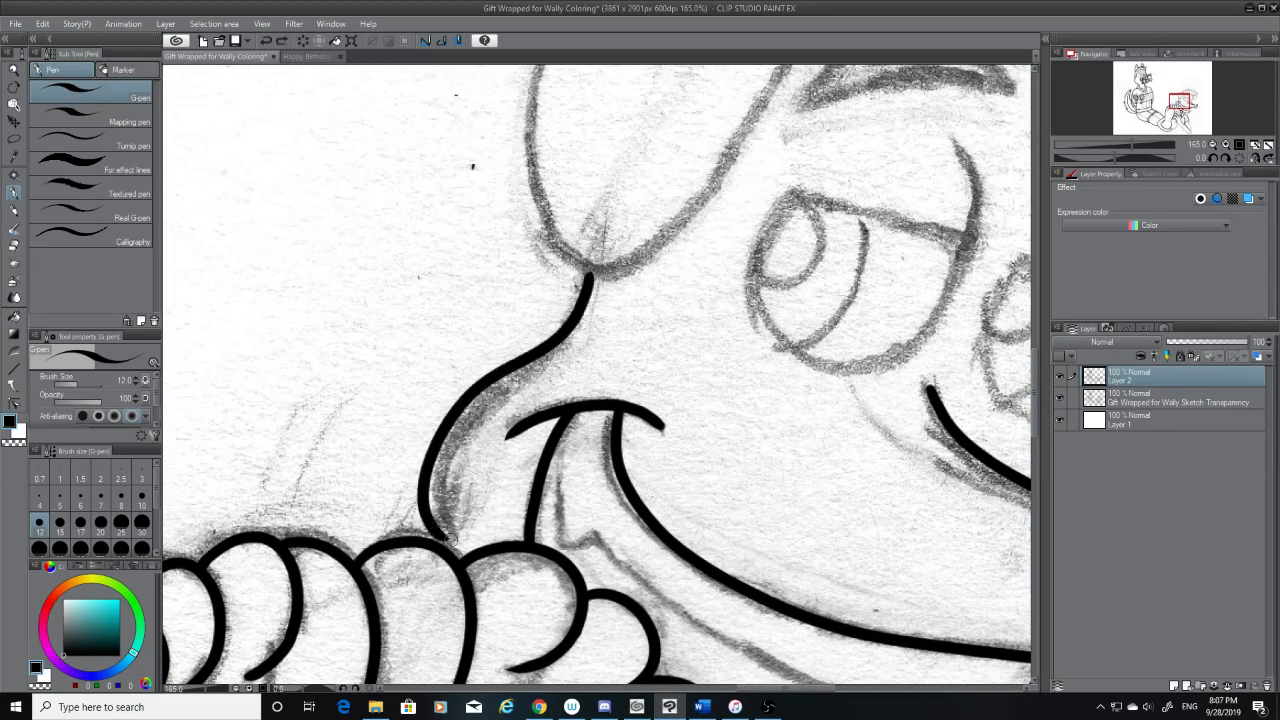
{"action": "key", "text": "ctrl+z"}
{"action": "left_click_drag", "start_coordinate": [594, 262], "coordinate": [440, 535]}
{"action": "key", "text": "ctrl+z"}
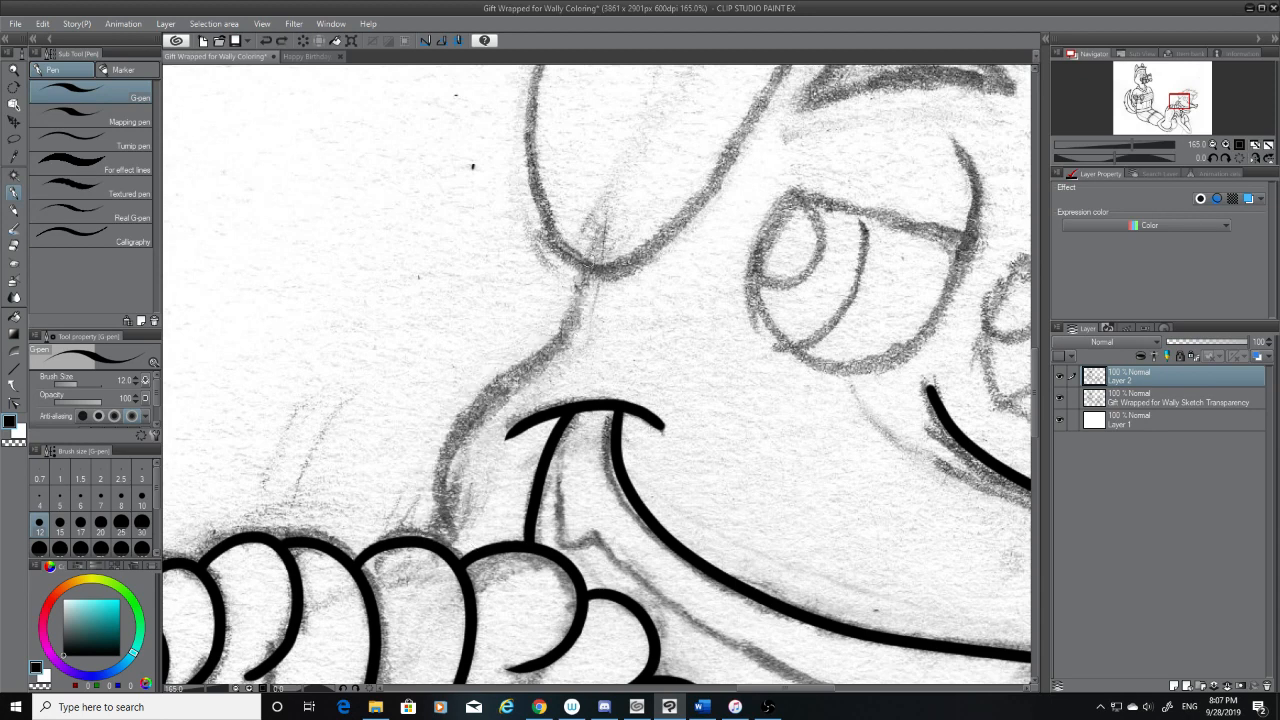
Ink the curved side of the face from the hand's knuckles up to the bend below the ear, redoing it until it follows the sketch
{"action": "mouse_move", "coordinate": [590, 255]}
{"action": "left_mouse_down"}
{"action": "mouse_move", "coordinate": [432, 530]}
{"action": "mouse_move", "coordinate": [455, 418]}
{"action": "left_mouse_up"}
{"action": "key", "text": "ctrl+z"}
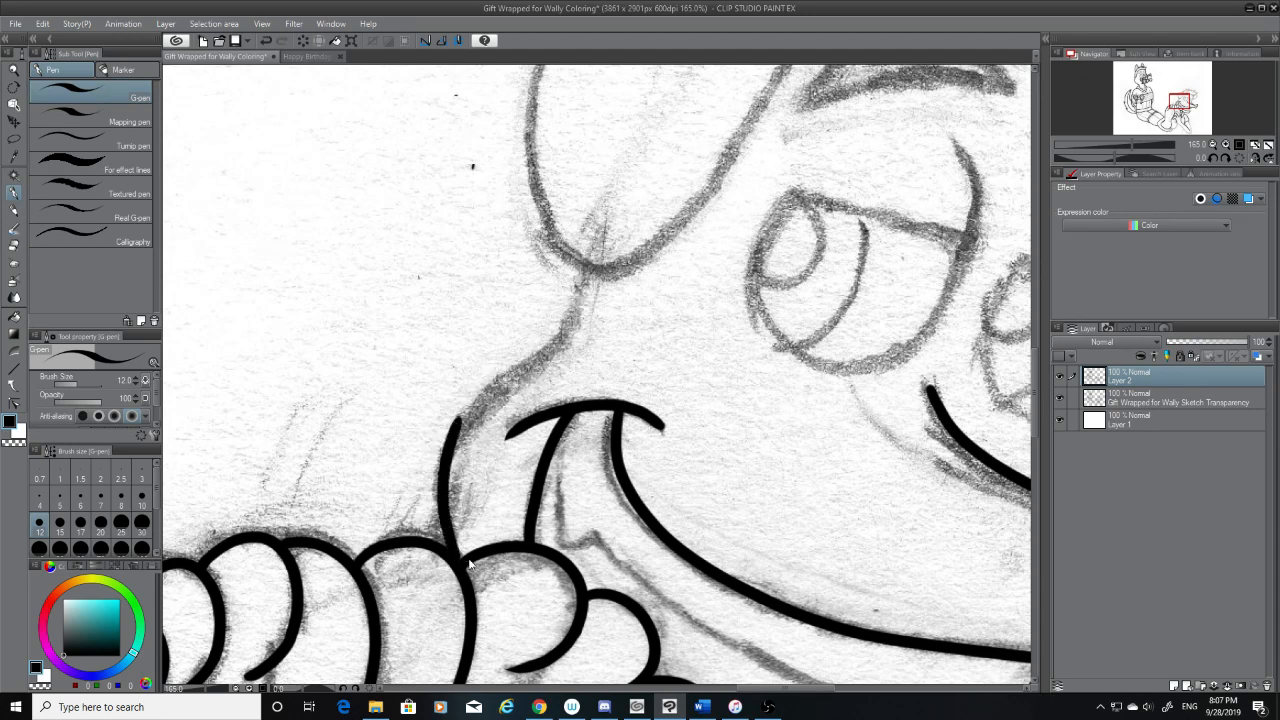
{"action": "key", "text": "ctrl+z"}
{"action": "mouse_move", "coordinate": [440, 540]}
{"action": "left_mouse_down"}
{"action": "mouse_move", "coordinate": [455, 418]}
{"action": "mouse_move", "coordinate": [575, 340]}
{"action": "mouse_move", "coordinate": [420, 466]}
{"action": "left_mouse_up"}
{"action": "key", "text": "ctrl+z"}
{"action": "key", "text": "ctrl+z"}
{"action": "mouse_move", "coordinate": [565, 341]}
{"action": "left_mouse_down"}
{"action": "mouse_move", "coordinate": [446, 456]}
{"action": "mouse_move", "coordinate": [575, 348]}
{"action": "left_mouse_up"}
{"action": "key", "text": "ctrl+z"}
{"action": "key", "text": "ctrl+z"}
{"action": "left_click_drag", "start_coordinate": [448, 440], "coordinate": [582, 337]}
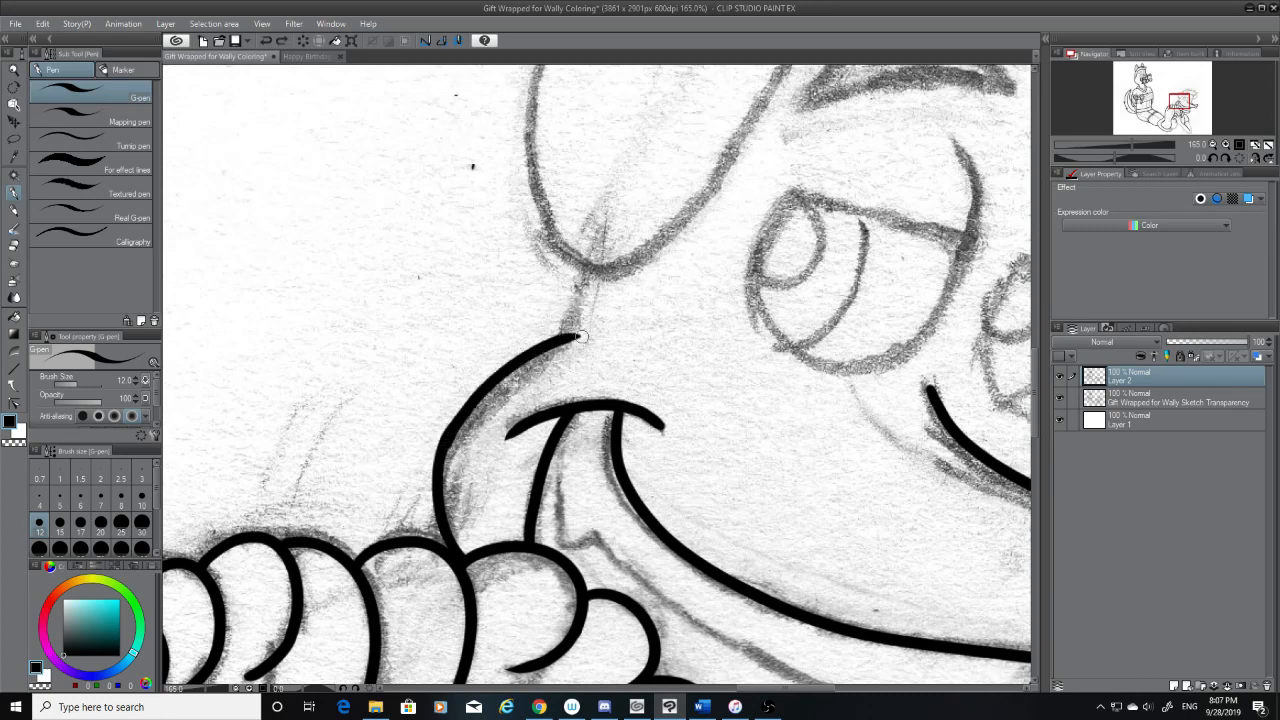
{"action": "key", "text": "ctrl+z"}
{"action": "mouse_move", "coordinate": [446, 444]}
{"action": "left_mouse_down"}
{"action": "mouse_move", "coordinate": [466, 412]}
{"action": "mouse_move", "coordinate": [582, 343]}
{"action": "left_mouse_up"}
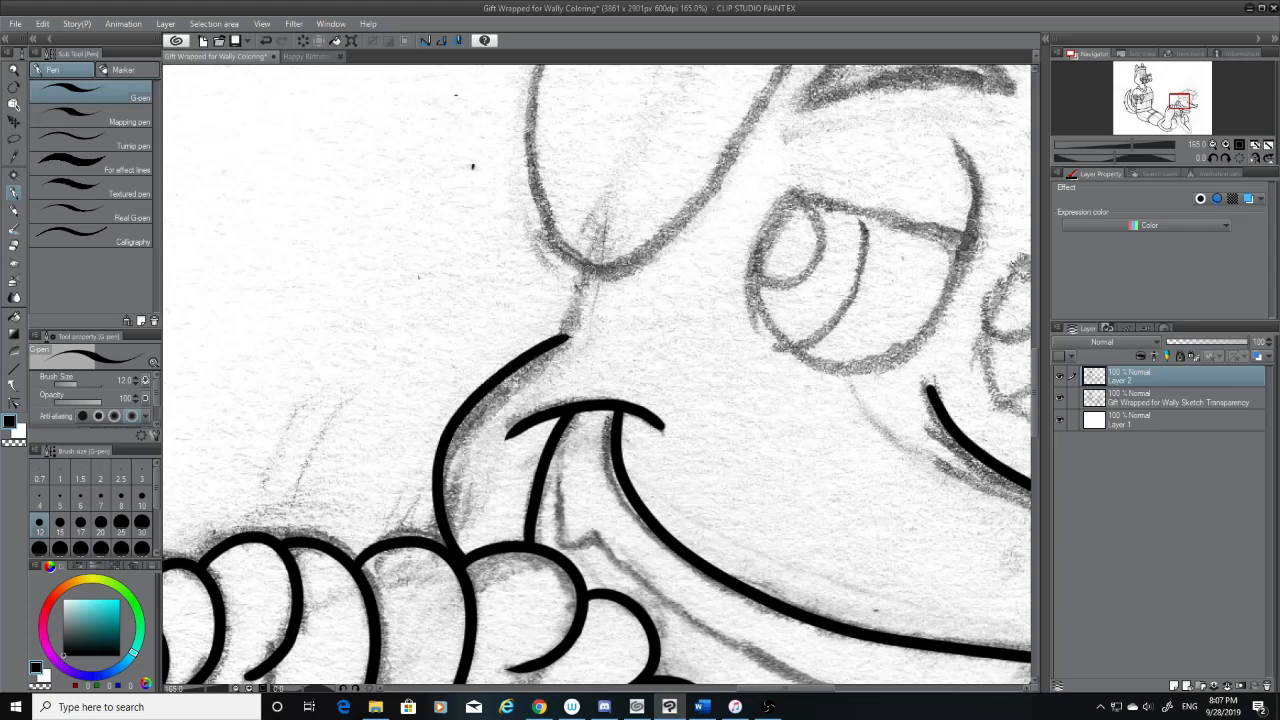
Ink the short line from the ear's base to the face curve, check it without the sketch, and clean the joint with the eraser
{"action": "left_click_drag", "start_coordinate": [587, 270], "coordinate": [564, 337]}
{"action": "key", "text": "ctrl+z"}
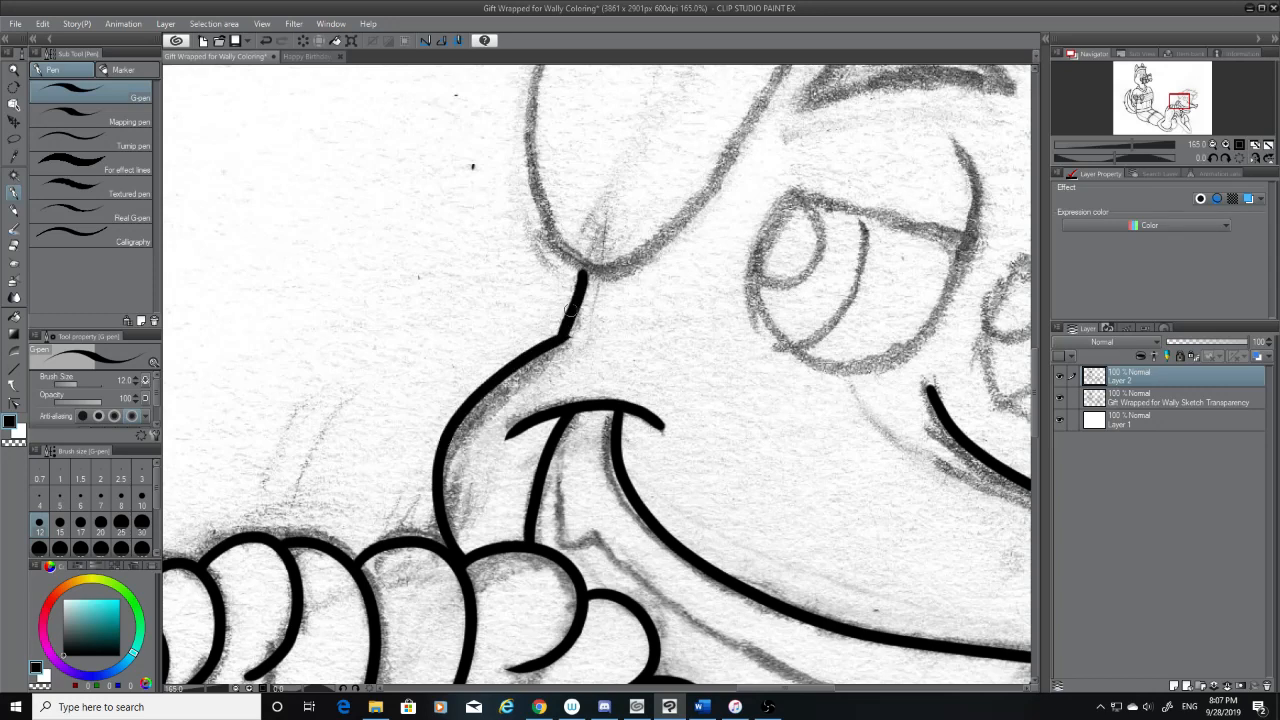
{"action": "key", "text": "ctrl+z"}
{"action": "left_click_drag", "start_coordinate": [588, 267], "coordinate": [561, 342]}
{"action": "key", "text": "ctrl+z"}
{"action": "left_click", "coordinate": [1071, 398]}
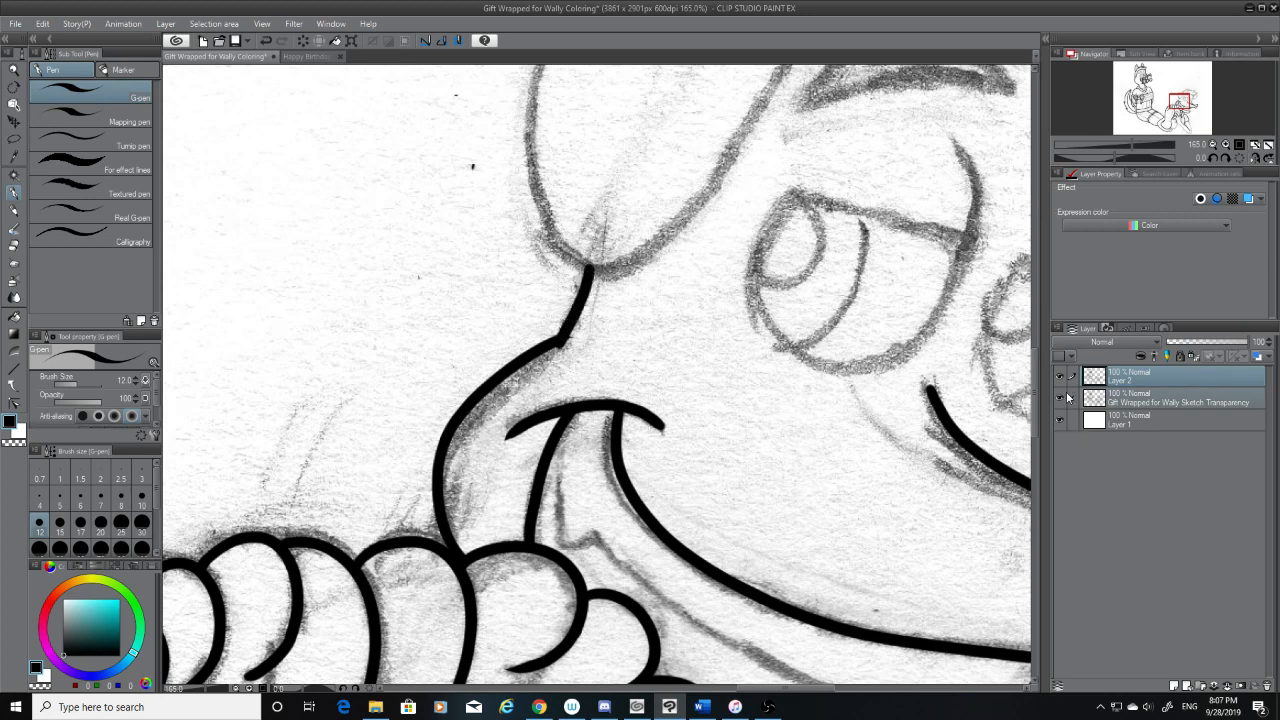
{"action": "left_click", "coordinate": [1061, 399]}
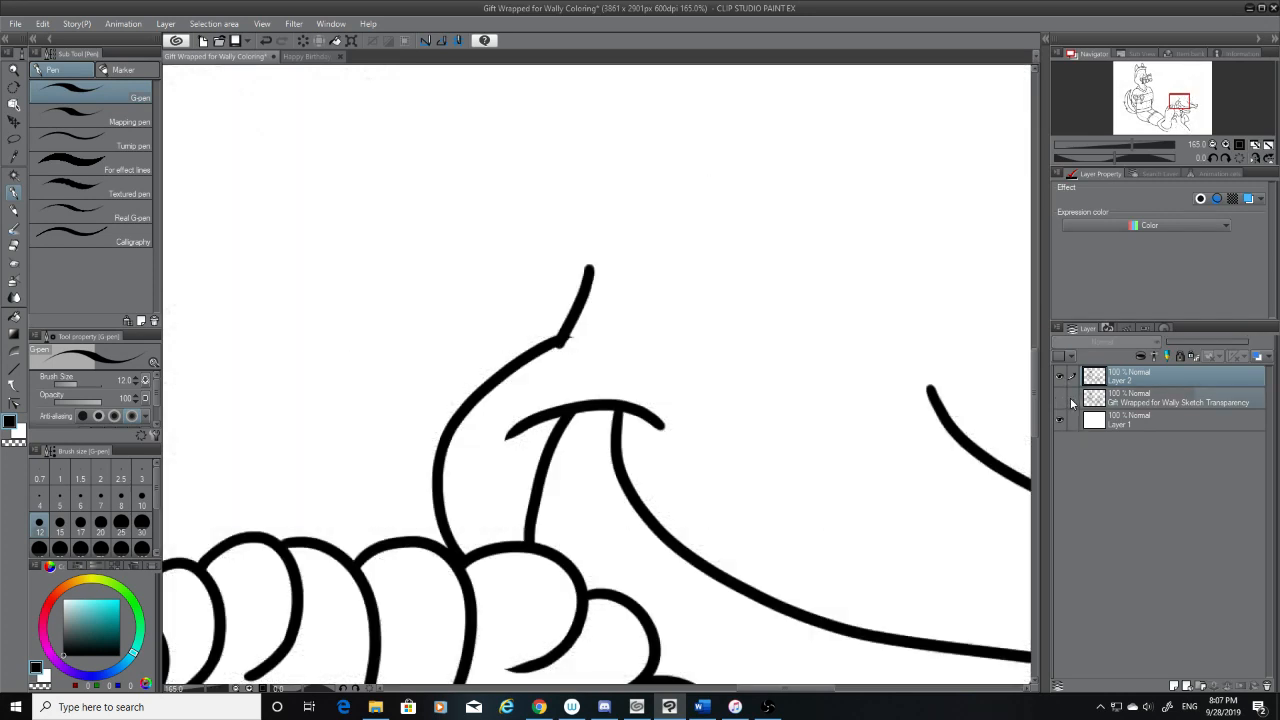
{"action": "key", "text": "e"}
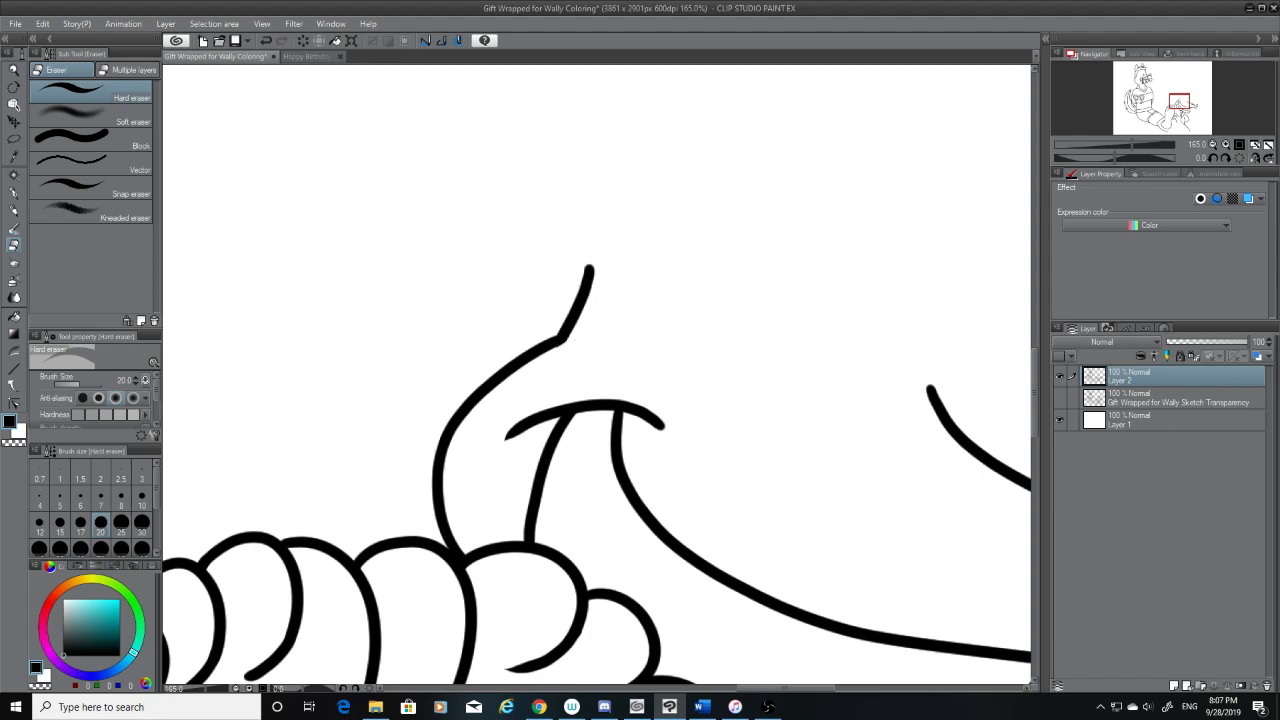
With the sketch shown, ink the ear's outer edge between its upper corner and base, redoing it until it meets the face line
{"action": "scroll", "coordinate": [1037, 391], "scroll_direction": "up", "scroll_amount": 3}
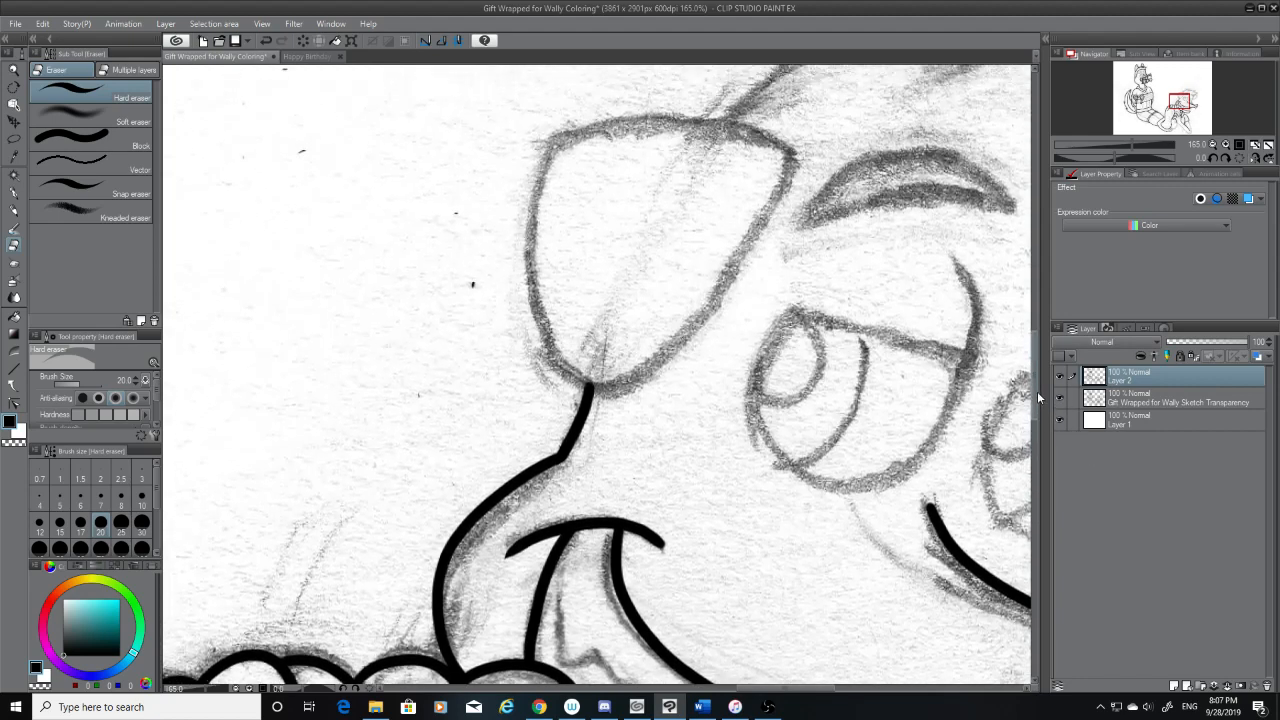
{"action": "key", "text": "p"}
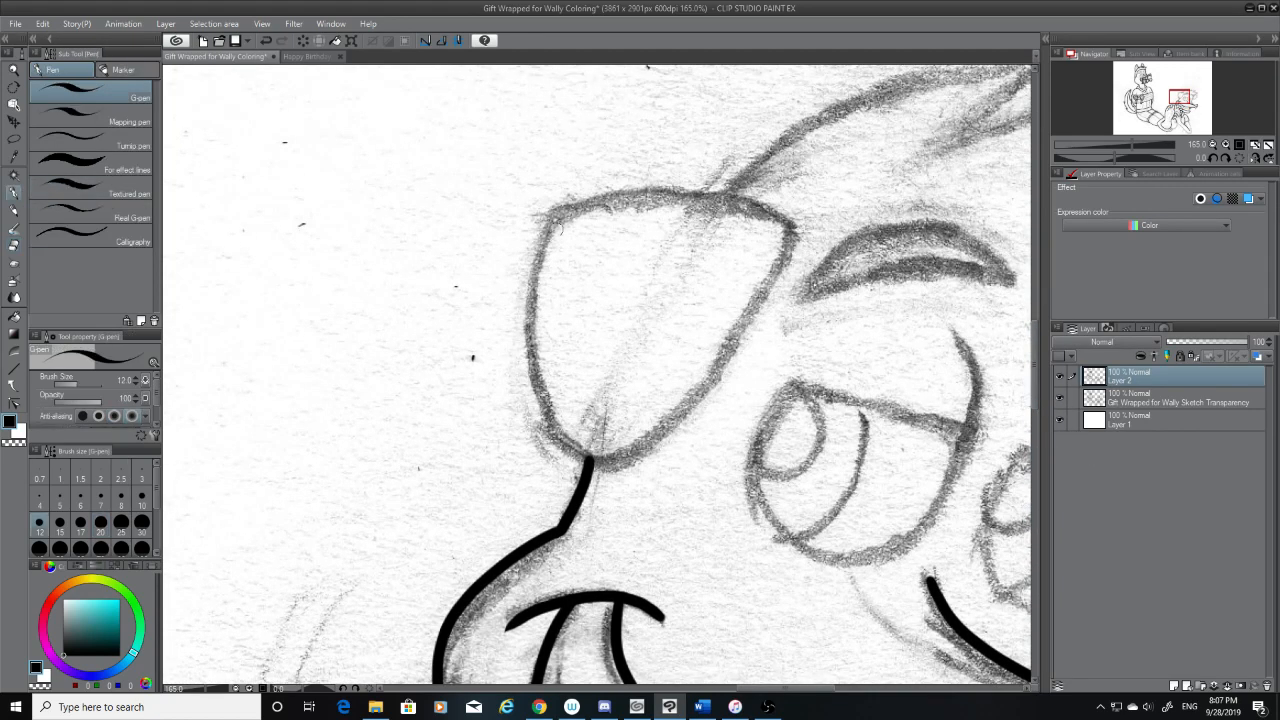
{"action": "mouse_move", "coordinate": [556, 213]}
{"action": "left_mouse_down"}
{"action": "mouse_move", "coordinate": [530, 324]}
{"action": "mouse_move", "coordinate": [657, 440]}
{"action": "left_mouse_up"}
{"action": "key", "text": "ctrl+z"}
{"action": "left_click_drag", "start_coordinate": [561, 212], "coordinate": [668, 459]}
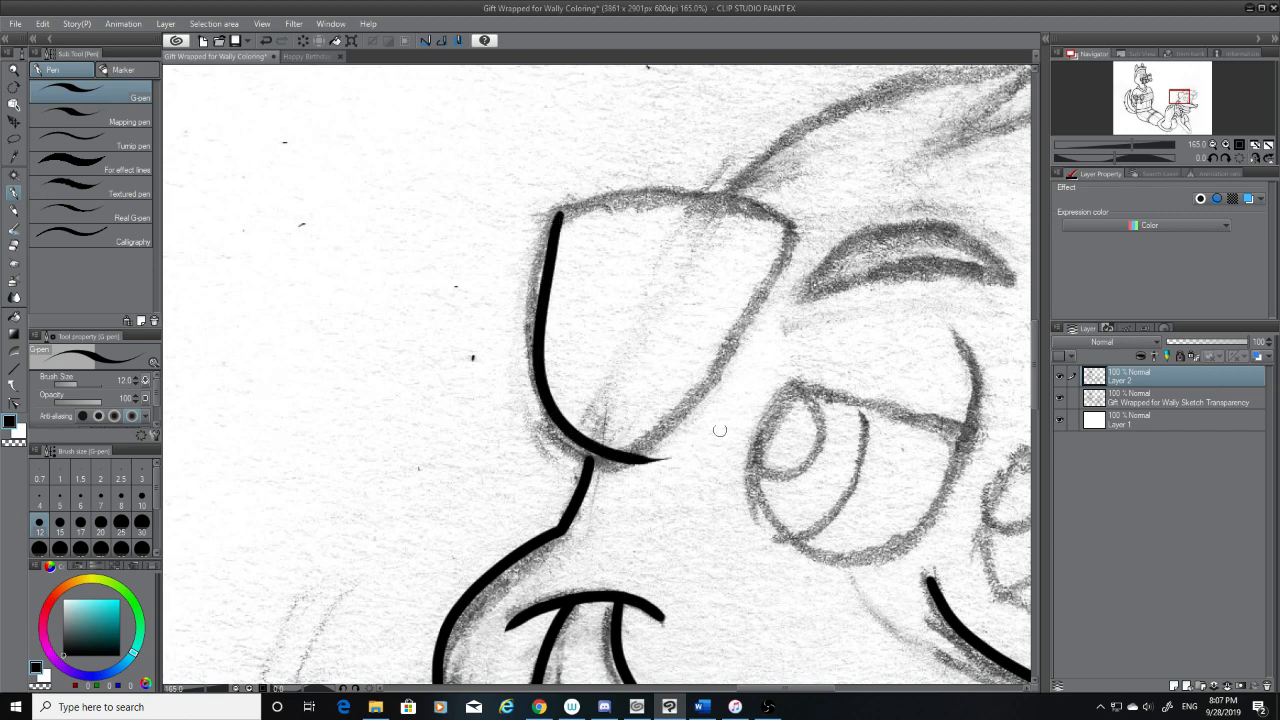
{"action": "key", "text": "ctrl+z"}
{"action": "left_click_drag", "start_coordinate": [560, 210], "coordinate": [664, 460]}
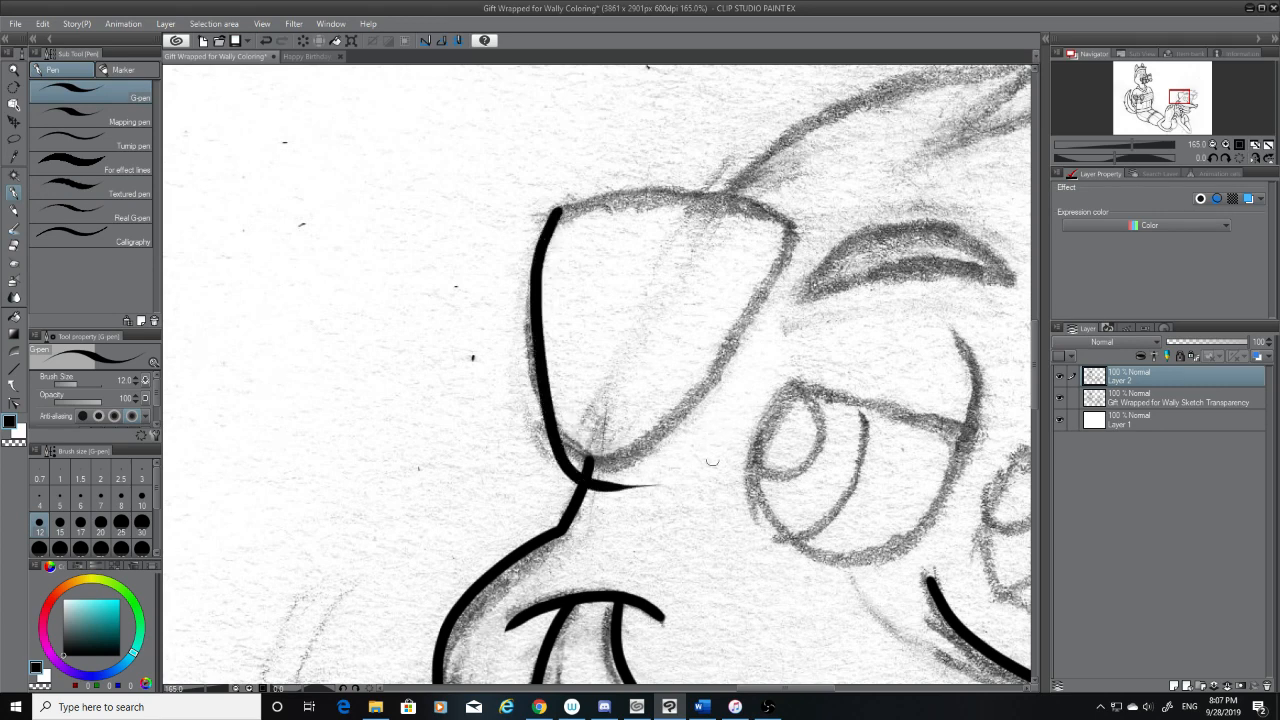
{"action": "key", "text": "ctrl+z"}
{"action": "mouse_move", "coordinate": [563, 208]}
{"action": "left_mouse_down"}
{"action": "mouse_move", "coordinate": [541, 348]}
{"action": "mouse_move", "coordinate": [684, 440]}
{"action": "mouse_move", "coordinate": [552, 214]}
{"action": "mouse_move", "coordinate": [636, 458]}
{"action": "left_mouse_up"}
{"action": "key", "text": "ctrl+z"}
{"action": "key", "text": "ctrl+z"}
{"action": "mouse_move", "coordinate": [557, 208]}
{"action": "left_mouse_down"}
{"action": "mouse_move", "coordinate": [614, 468]}
{"action": "mouse_move", "coordinate": [644, 472]}
{"action": "mouse_move", "coordinate": [556, 198]}
{"action": "left_mouse_up"}
{"action": "key", "text": "ctrl+z"}
{"action": "key", "text": "ctrl+z"}
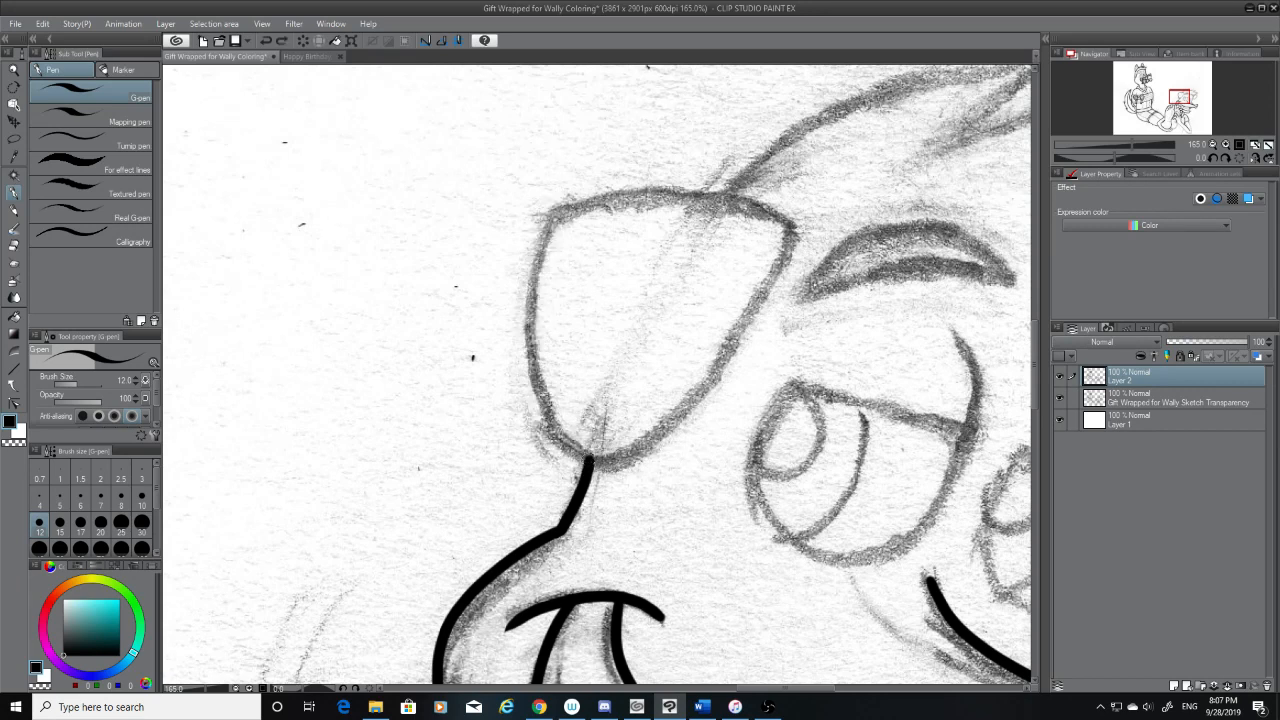
{"action": "left_click_drag", "start_coordinate": [590, 458], "coordinate": [550, 230]}
{"action": "key", "text": "ctrl+z"}
{"action": "mouse_move", "coordinate": [589, 462]}
{"action": "left_mouse_down"}
{"action": "mouse_move", "coordinate": [559, 210]}
{"action": "mouse_move", "coordinate": [591, 463]}
{"action": "left_mouse_up"}
{"action": "key", "text": "ctrl+z"}
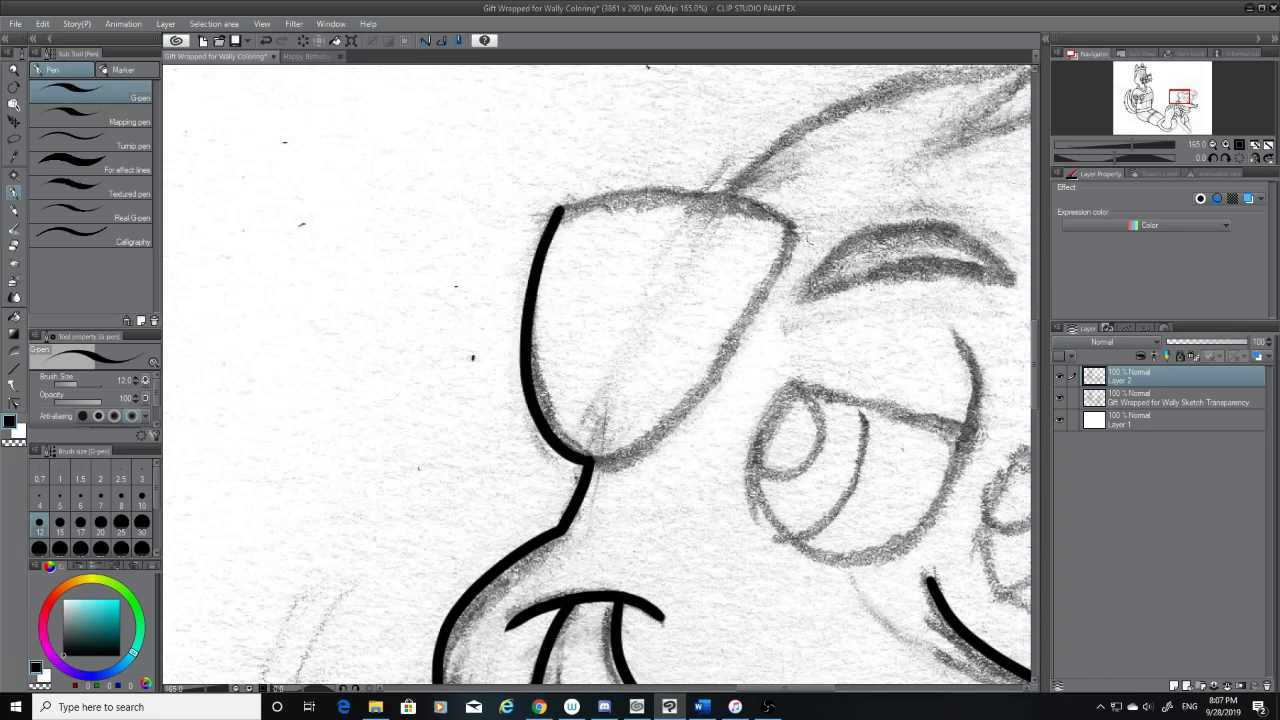
Ink the ear's inner edge from its other upper corner down toward the base, redoing the stroke until it follows the sketch
{"action": "left_click_drag", "start_coordinate": [792, 228], "coordinate": [589, 461]}
{"action": "key", "text": "ctrl+z"}
{"action": "left_click_drag", "start_coordinate": [795, 228], "coordinate": [589, 462]}
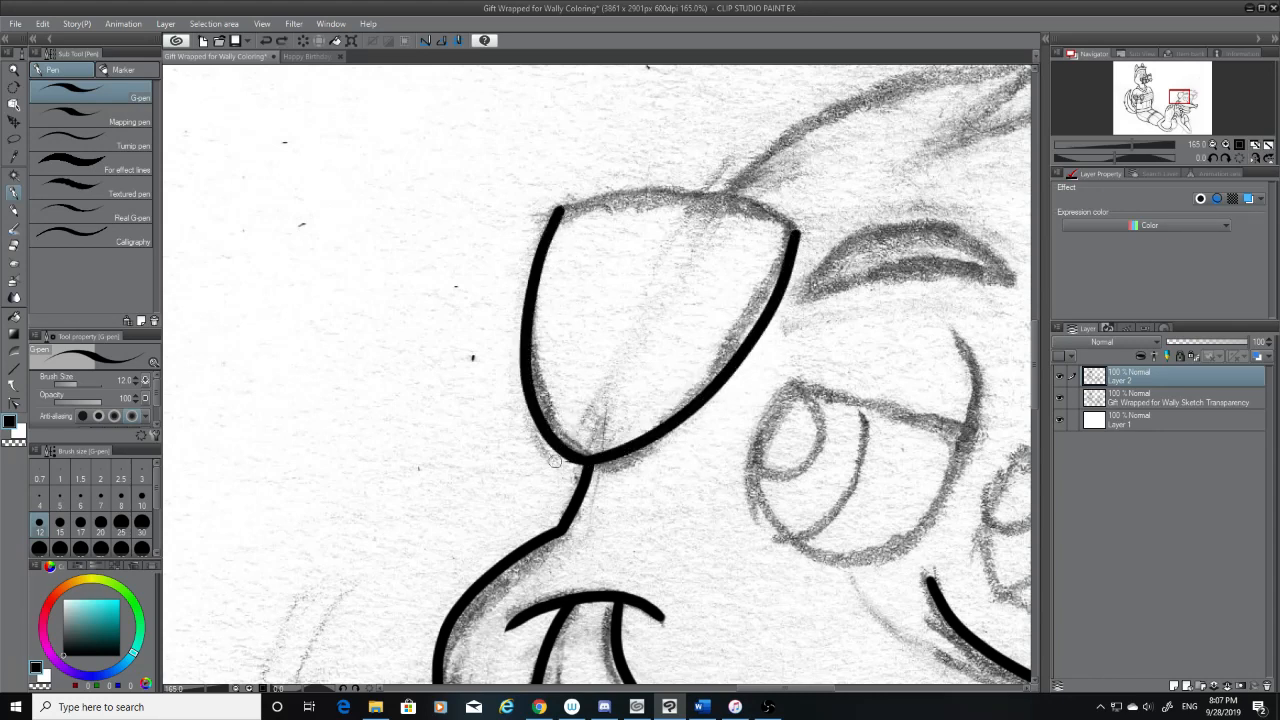
{"action": "key", "text": "ctrl+z"}
{"action": "mouse_move", "coordinate": [792, 228]}
{"action": "left_mouse_down"}
{"action": "mouse_move", "coordinate": [784, 258]}
{"action": "mouse_move", "coordinate": [590, 464]}
{"action": "left_mouse_up"}
{"action": "key", "text": "ctrl+z"}
{"action": "key", "text": "ctrl+z"}
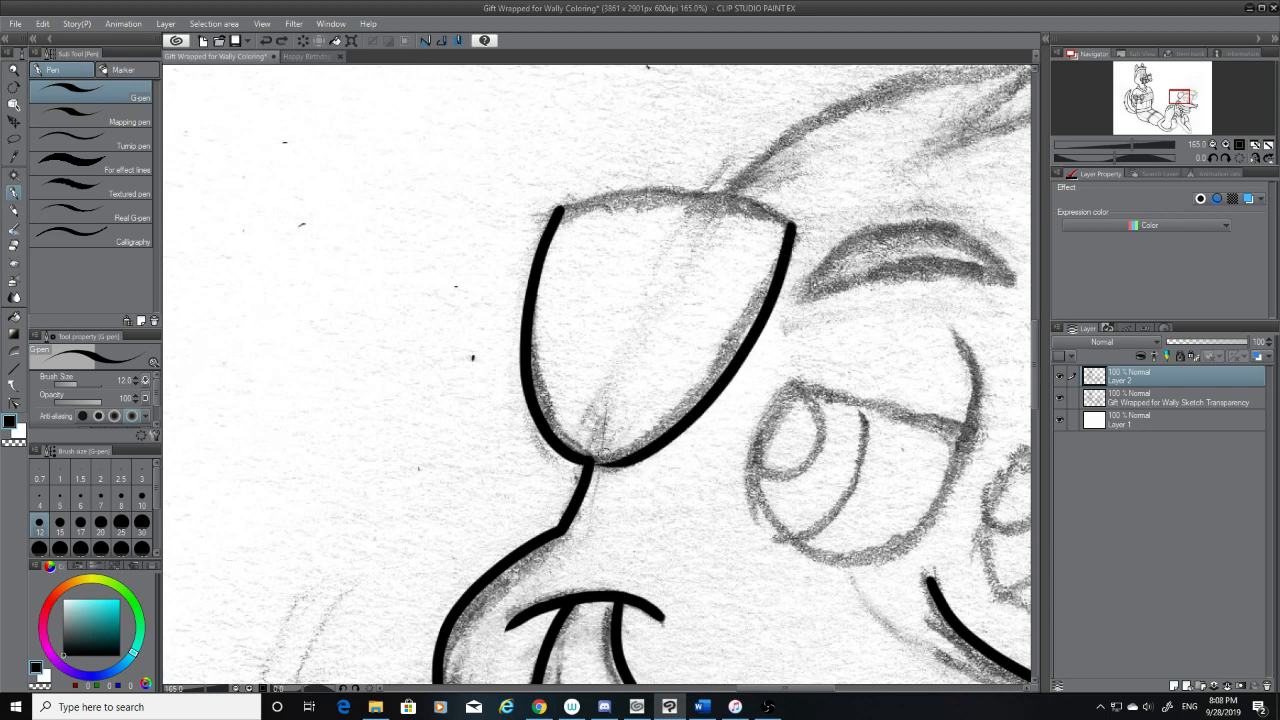
{"action": "key", "text": "ctrl+z"}
{"action": "mouse_move", "coordinate": [792, 228]}
{"action": "left_mouse_down"}
{"action": "mouse_move", "coordinate": [717, 368]}
{"action": "mouse_move", "coordinate": [590, 462]}
{"action": "left_mouse_up"}
{"action": "key", "text": "ctrl+z"}
{"action": "mouse_move", "coordinate": [673, 424]}
{"action": "left_mouse_down"}
{"action": "mouse_move", "coordinate": [590, 461]}
{"action": "mouse_move", "coordinate": [782, 287]}
{"action": "left_mouse_up"}
{"action": "key", "text": "ctrl+z"}
{"action": "left_click_drag", "start_coordinate": [791, 243], "coordinate": [600, 457]}
{"action": "key", "text": "ctrl+z"}
{"action": "left_click_drag", "start_coordinate": [792, 230], "coordinate": [598, 462]}
{"action": "key", "text": "ctrl+z"}
{"action": "left_click_drag", "start_coordinate": [792, 228], "coordinate": [592, 460]}
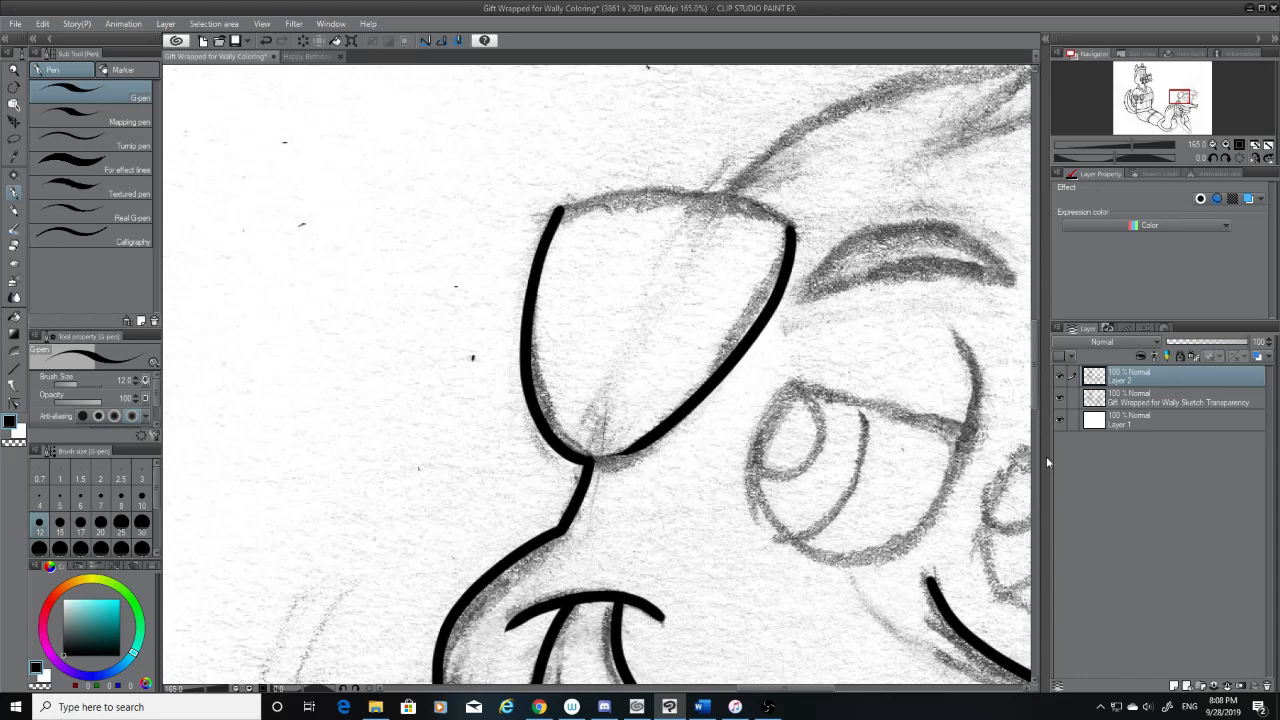
Erase the thin lower end of the ear's inner edge and check the line art with the sketch briefly hidden
{"action": "left_click", "coordinate": [15, 247]}
{"action": "left_click_drag", "start_coordinate": [606, 458], "coordinate": [622, 452]}
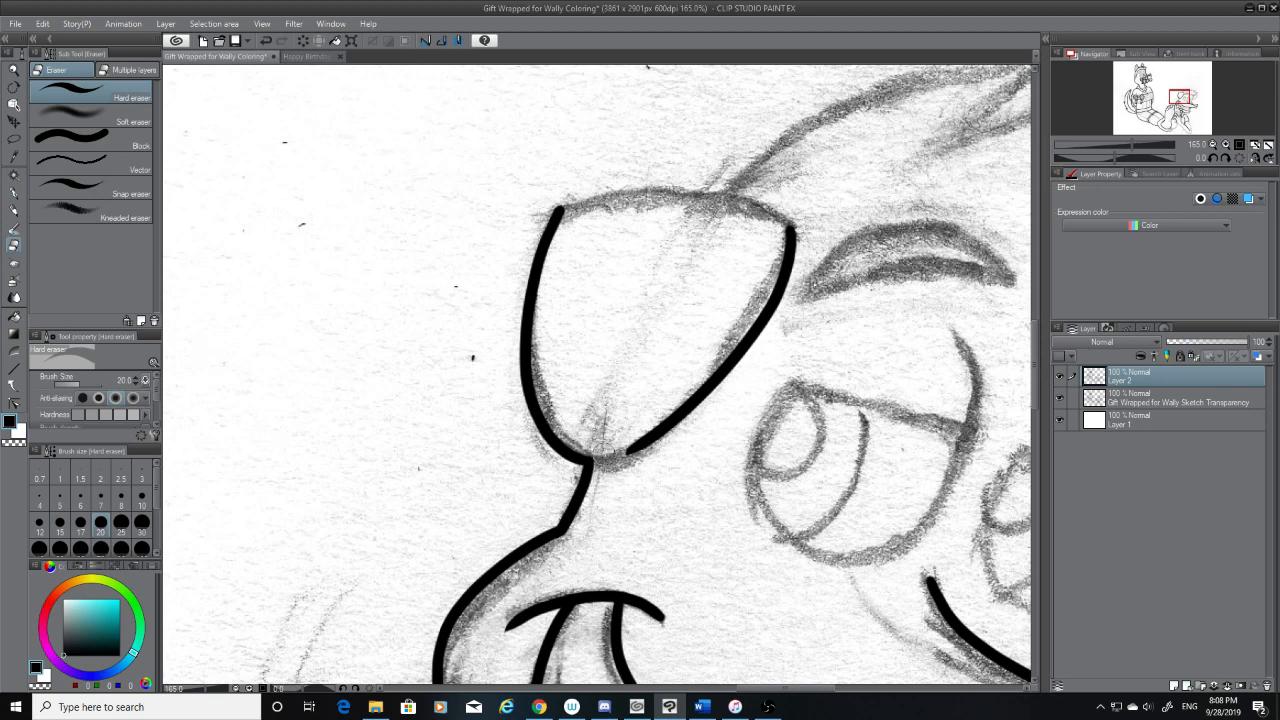
{"action": "left_click", "coordinate": [1061, 397]}
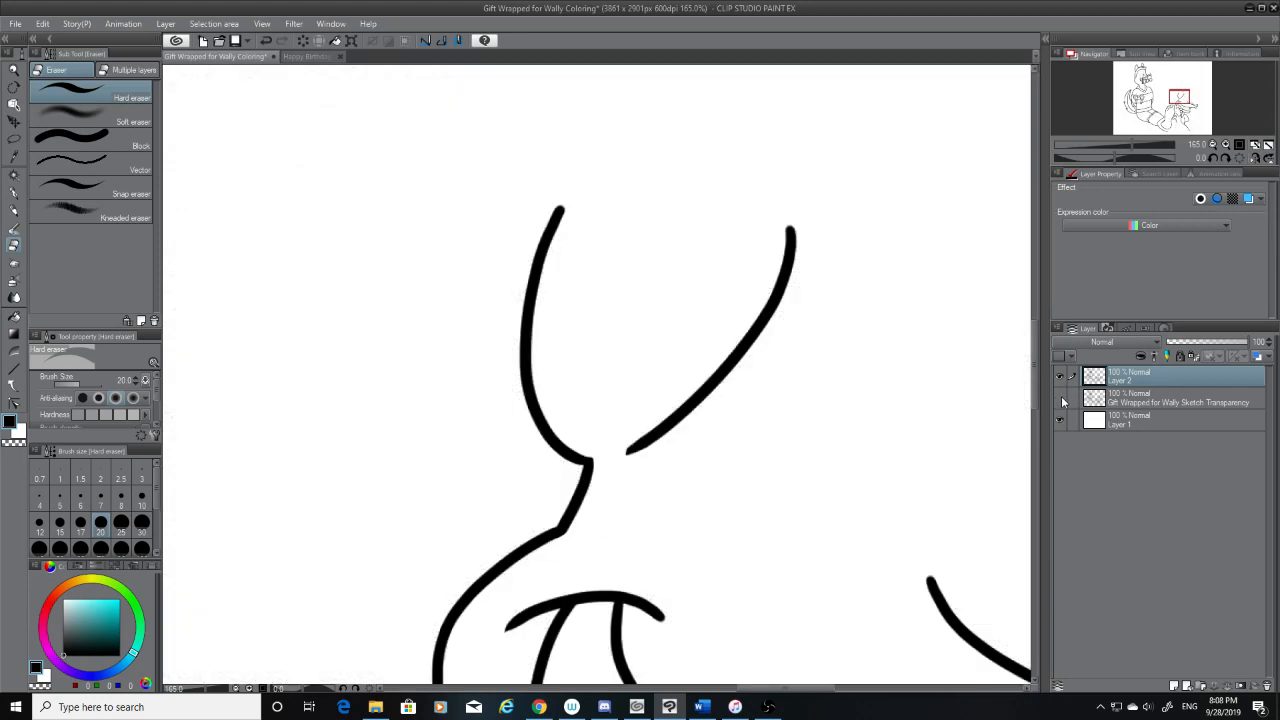
{"action": "left_click", "coordinate": [1061, 396]}
Ink the short missing curve joining the ear's inner edge to its base and check it without the sketch
{"action": "left_click", "coordinate": [13, 190]}
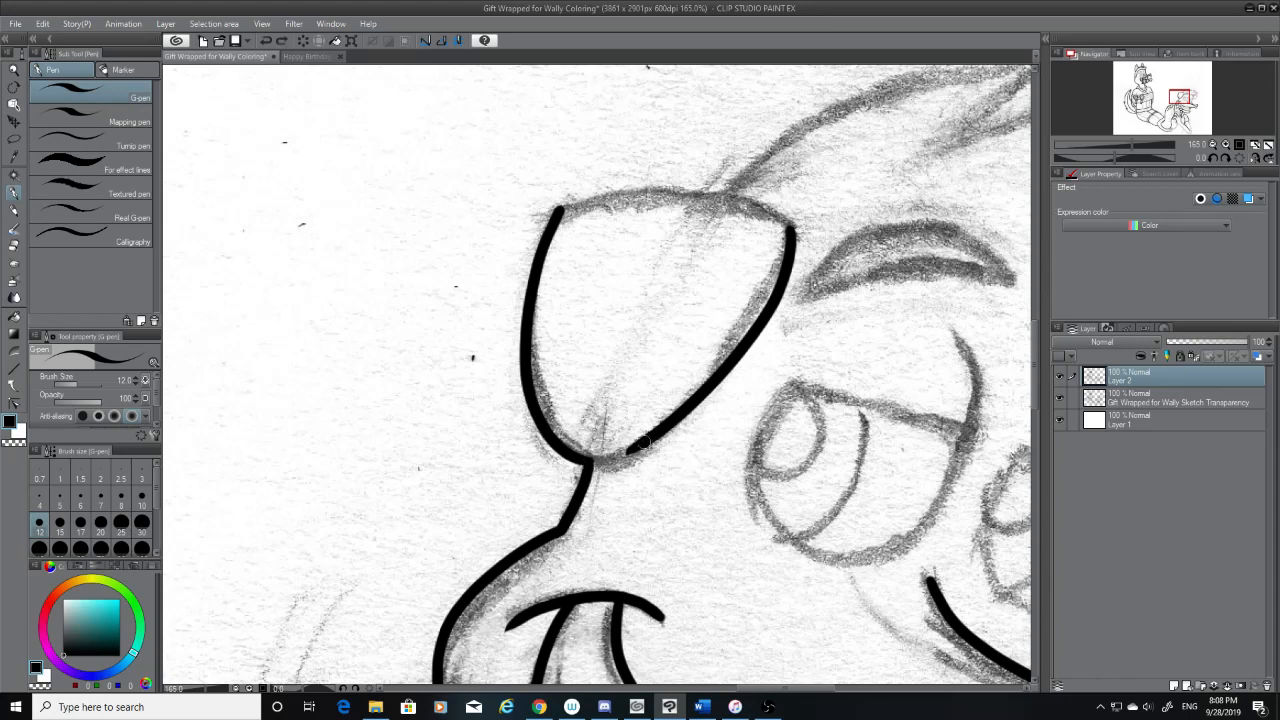
{"action": "mouse_move", "coordinate": [644, 442]}
{"action": "left_mouse_down"}
{"action": "mouse_move", "coordinate": [575, 461]}
{"action": "mouse_move", "coordinate": [587, 461]}
{"action": "left_mouse_up"}
{"action": "key", "text": "ctrl+z"}
{"action": "left_click", "coordinate": [1058, 398]}
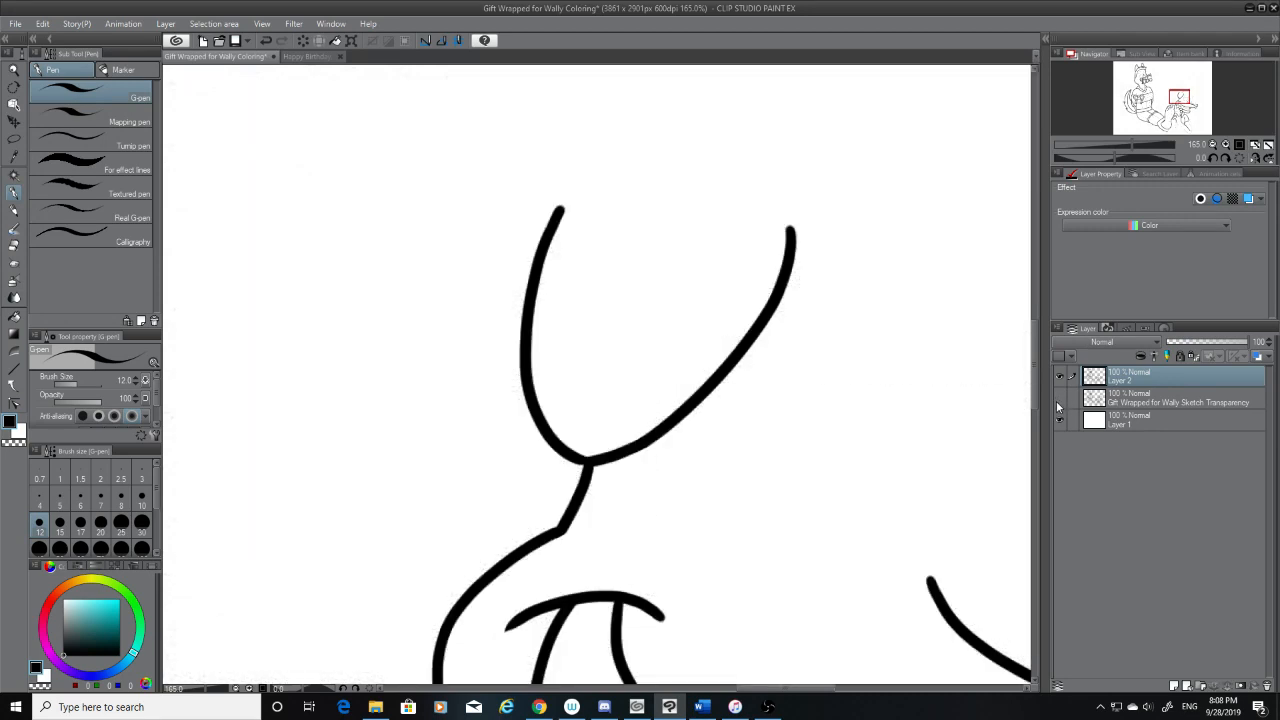
{"action": "left_click", "coordinate": [1057, 400]}
Ink the ear's curved top edge between its two corners, erase the overshoot at the outer corner, and check it without the sketch
{"action": "scroll", "coordinate": [700, 380], "scroll_direction": "up", "scroll_amount": 3}
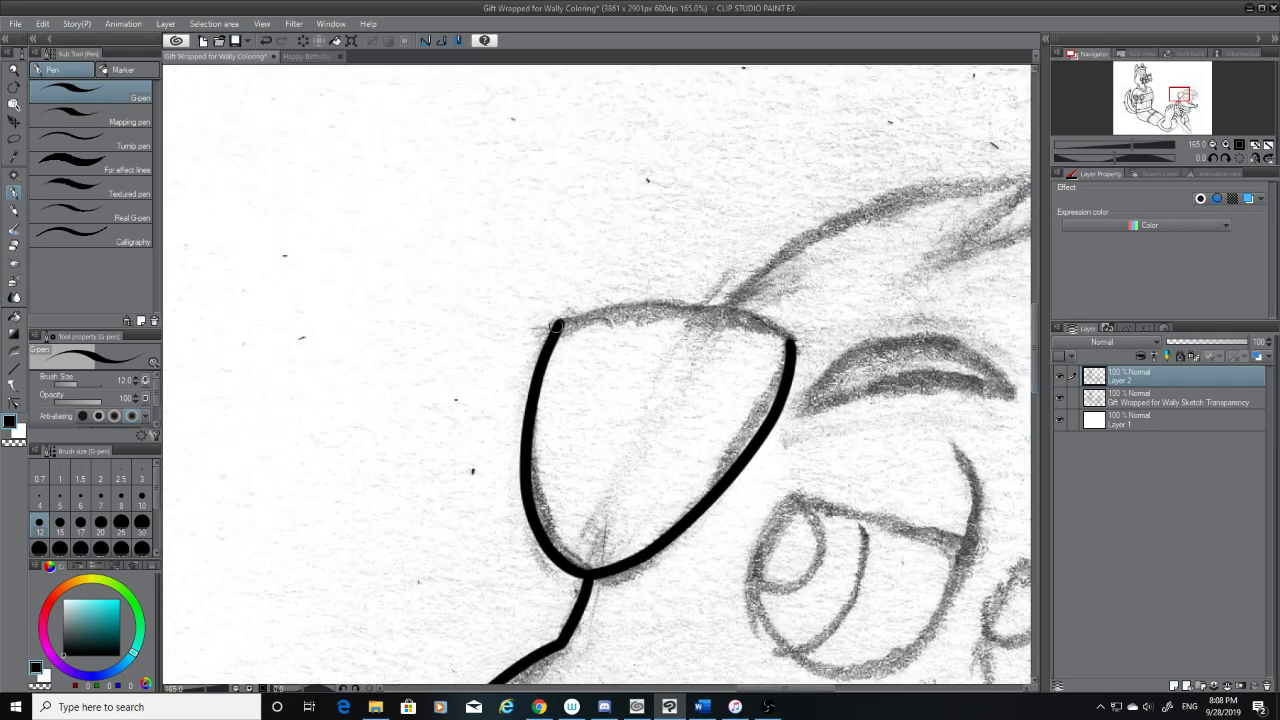
{"action": "mouse_move", "coordinate": [556, 326]}
{"action": "left_mouse_down"}
{"action": "mouse_move", "coordinate": [786, 338]}
{"action": "mouse_move", "coordinate": [604, 308]}
{"action": "mouse_move", "coordinate": [520, 328]}
{"action": "left_mouse_up"}
{"action": "key", "text": "ctrl+z"}
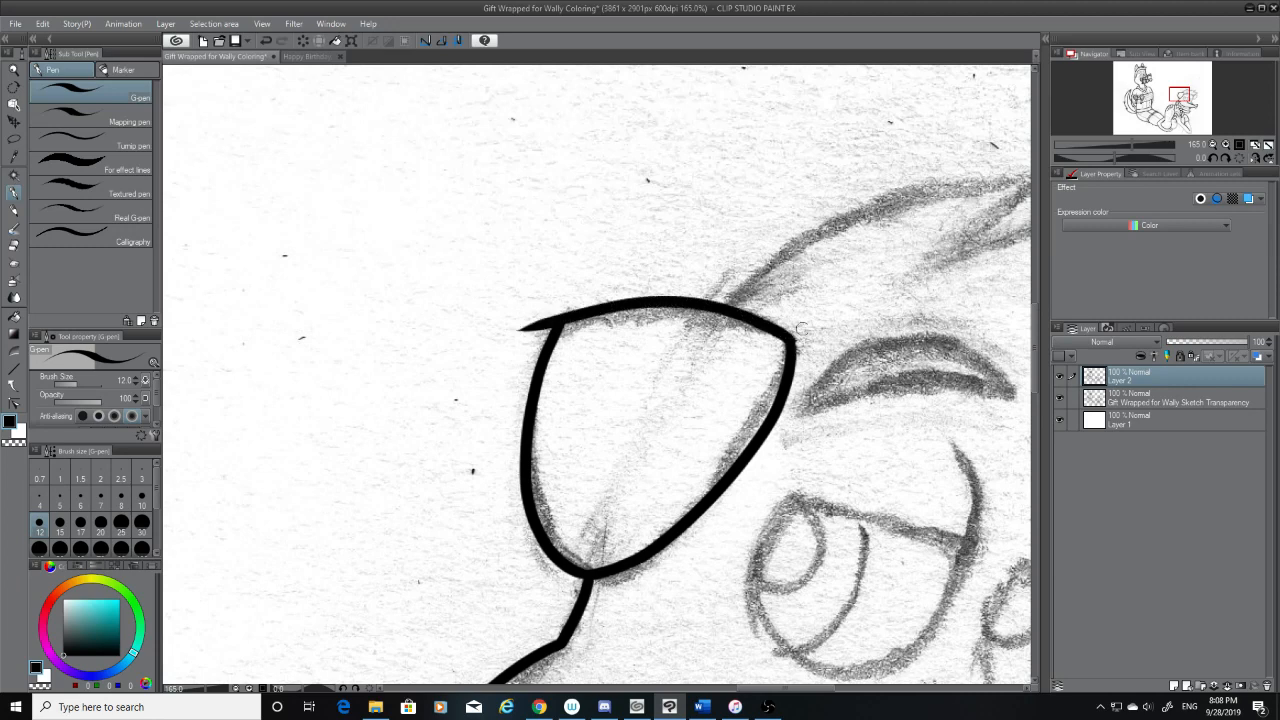
{"action": "left_click", "coordinate": [22, 243]}
{"action": "left_click_drag", "start_coordinate": [522, 334], "coordinate": [565, 301]}
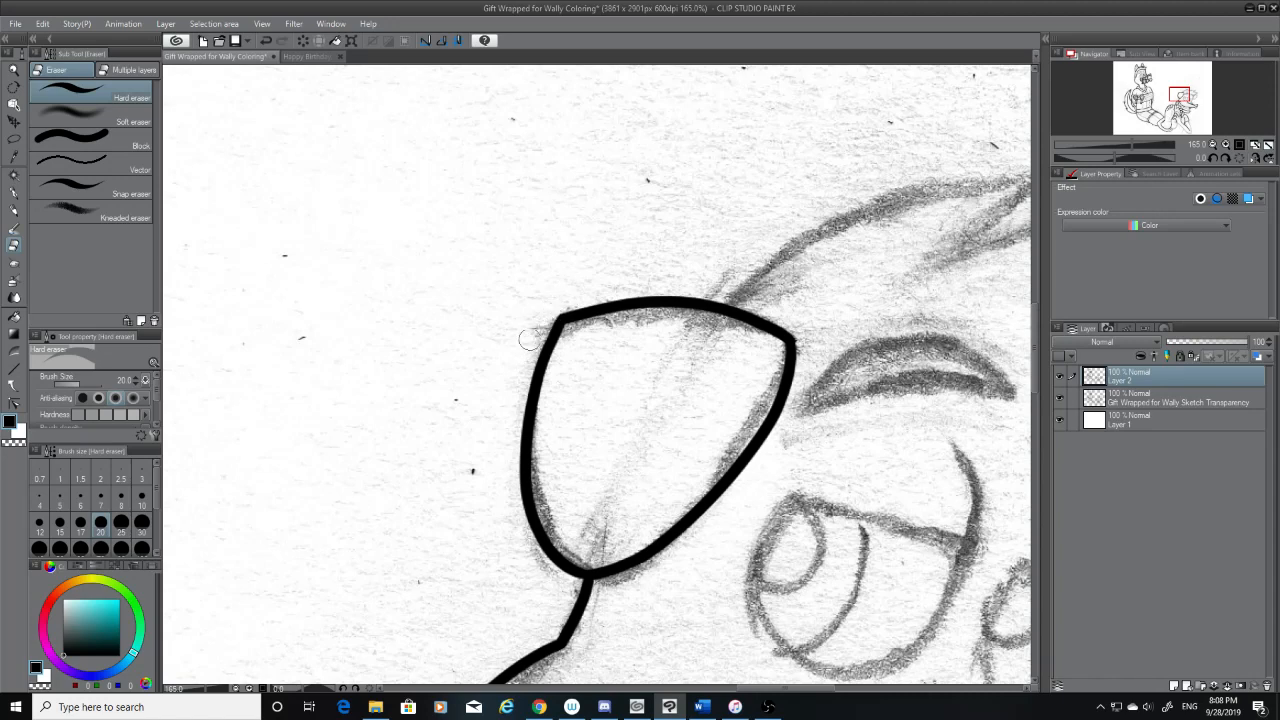
{"action": "left_click", "coordinate": [1061, 398]}
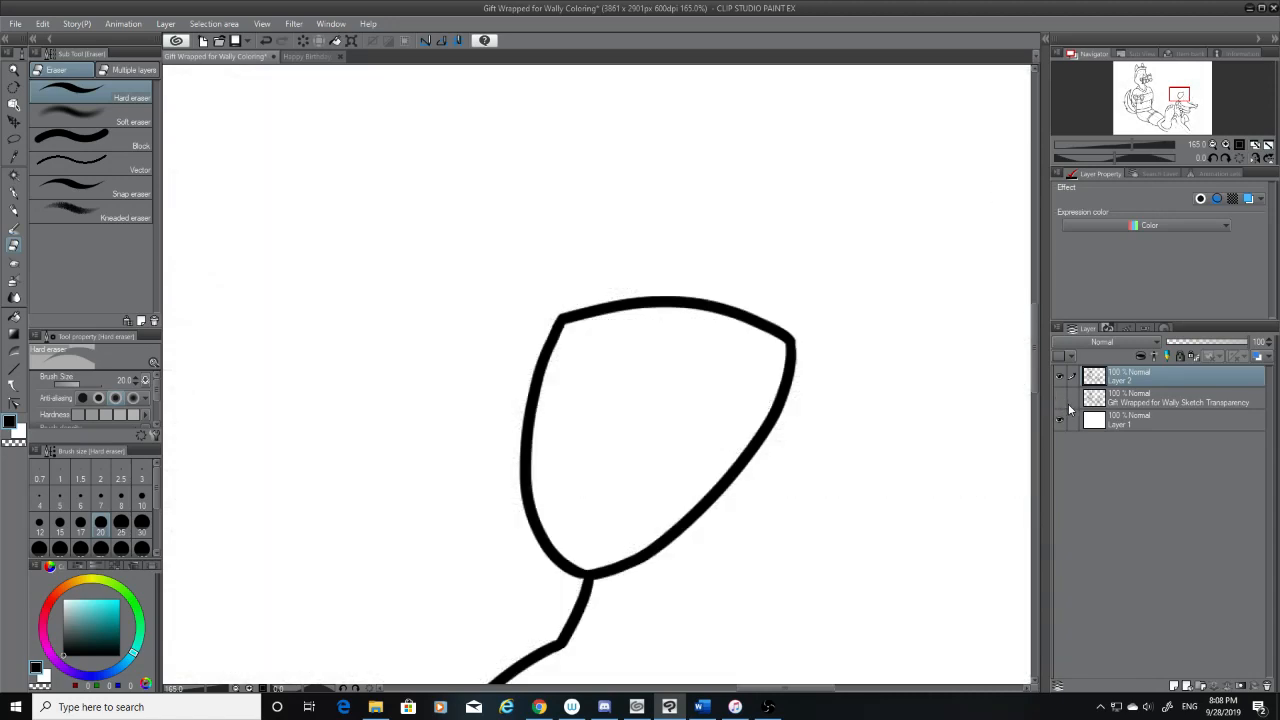
With the sketch shown again, ink the first hair tuft's upper edge from the top of the ear past its tip, redoing it until smooth
{"action": "left_click", "coordinate": [16, 193]}
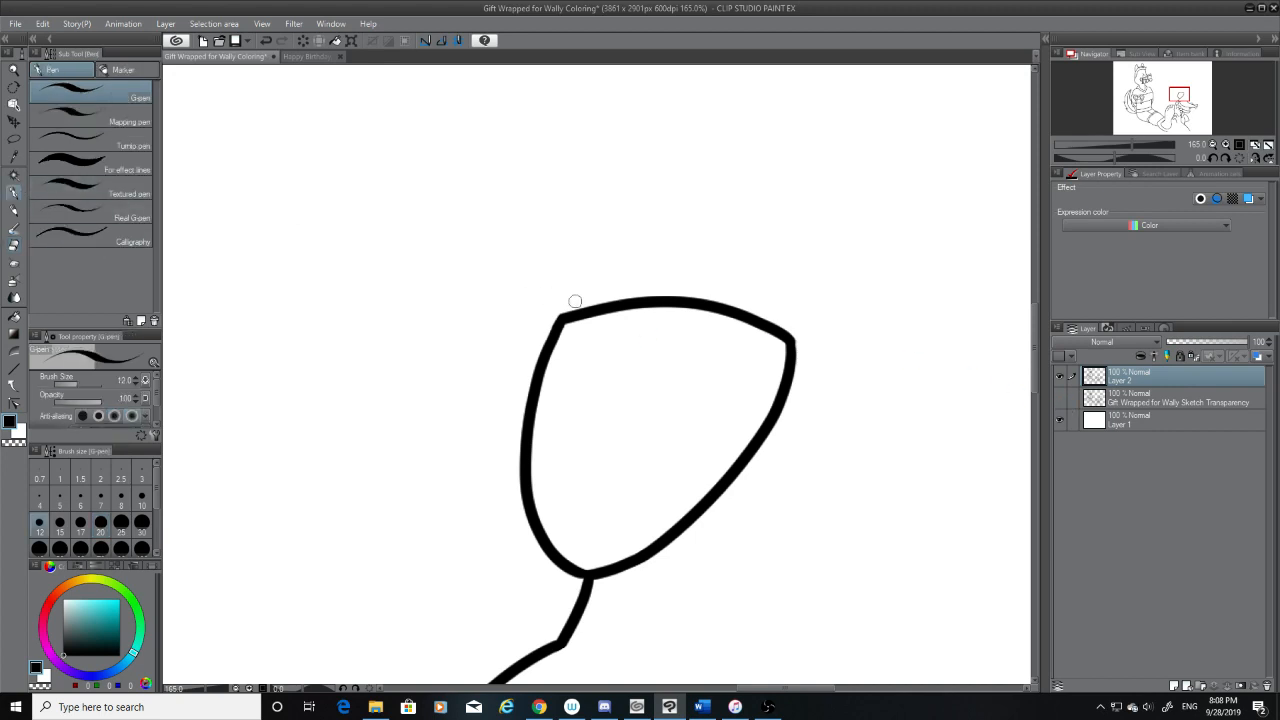
{"action": "left_click", "coordinate": [1061, 398]}
{"action": "left_click_drag", "start_coordinate": [829, 689], "coordinate": [865, 690]}
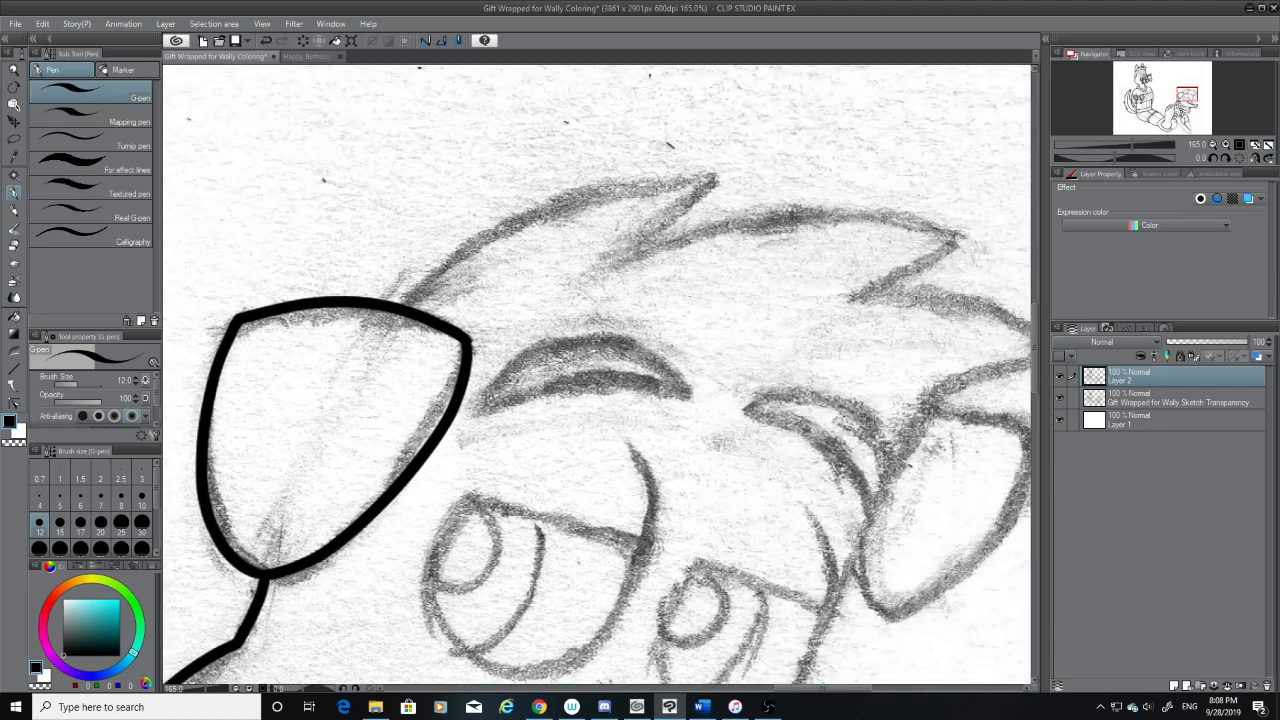
{"action": "mouse_move", "coordinate": [402, 302]}
{"action": "left_mouse_down"}
{"action": "mouse_move", "coordinate": [473, 259]}
{"action": "mouse_move", "coordinate": [738, 186]}
{"action": "left_mouse_up"}
{"action": "key", "text": "ctrl+z"}
{"action": "left_click_drag", "start_coordinate": [404, 305], "coordinate": [702, 174]}
{"action": "key", "text": "ctrl+z"}
{"action": "mouse_move", "coordinate": [404, 304]}
{"action": "left_mouse_down"}
{"action": "mouse_move", "coordinate": [494, 236]}
{"action": "mouse_move", "coordinate": [758, 176]}
{"action": "left_mouse_up"}
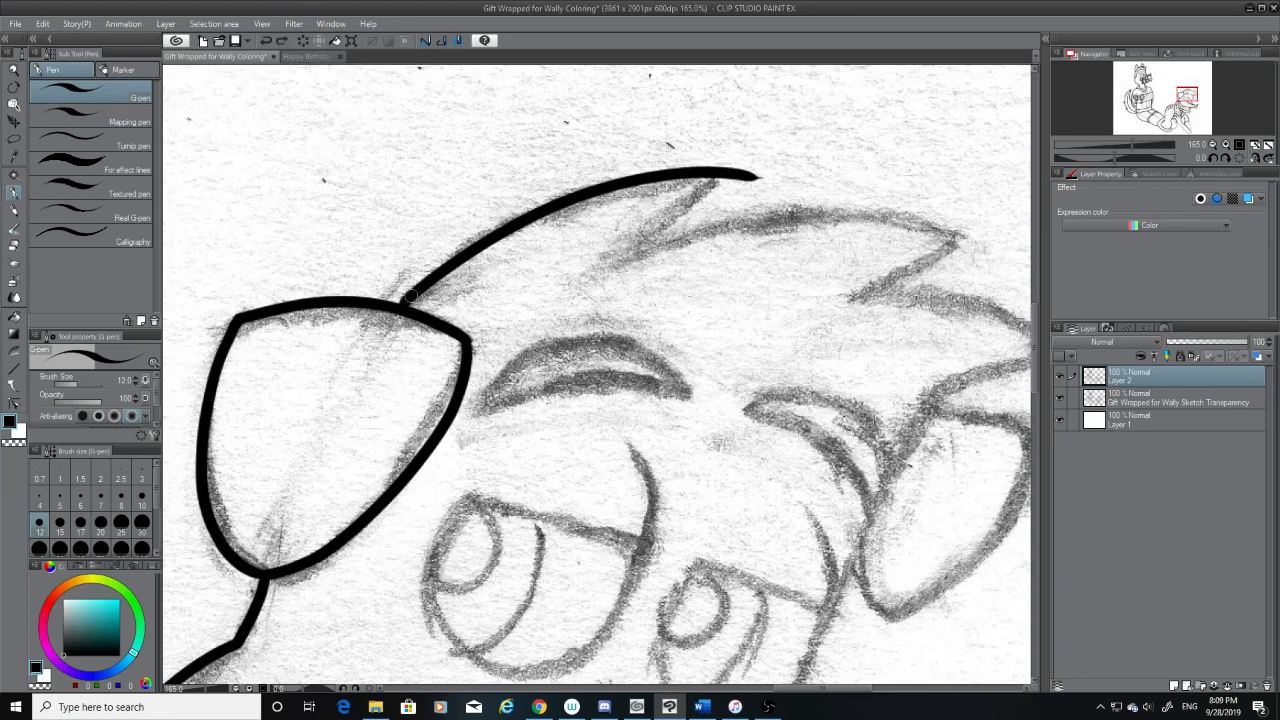
{"action": "left_click_drag", "start_coordinate": [411, 296], "coordinate": [404, 302]}
Ink the first tuft's underside from its tip down to the notch and erase the overshoot at the tip
{"action": "left_click_drag", "start_coordinate": [744, 173], "coordinate": [634, 262]}
{"action": "key", "text": "ctrl+z"}
{"action": "key", "text": "ctrl+y"}
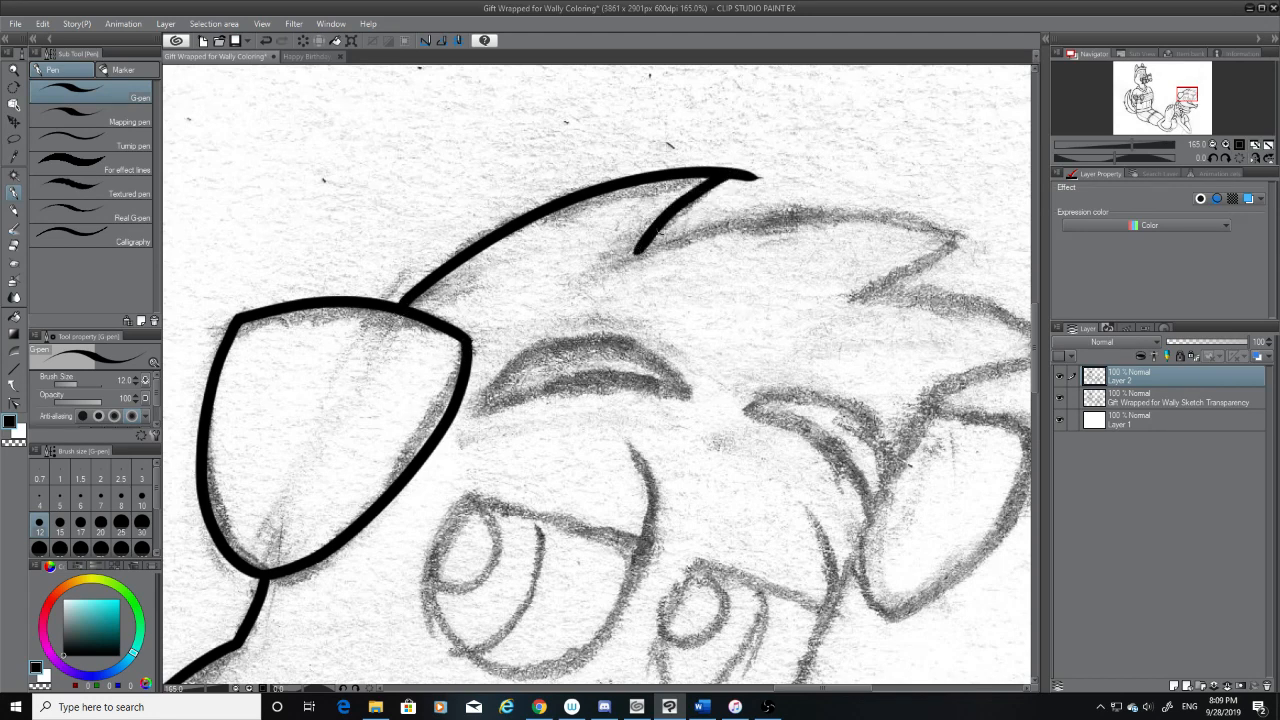
{"action": "key", "text": "ctrl+z"}
{"action": "left_click_drag", "start_coordinate": [731, 174], "coordinate": [634, 255]}
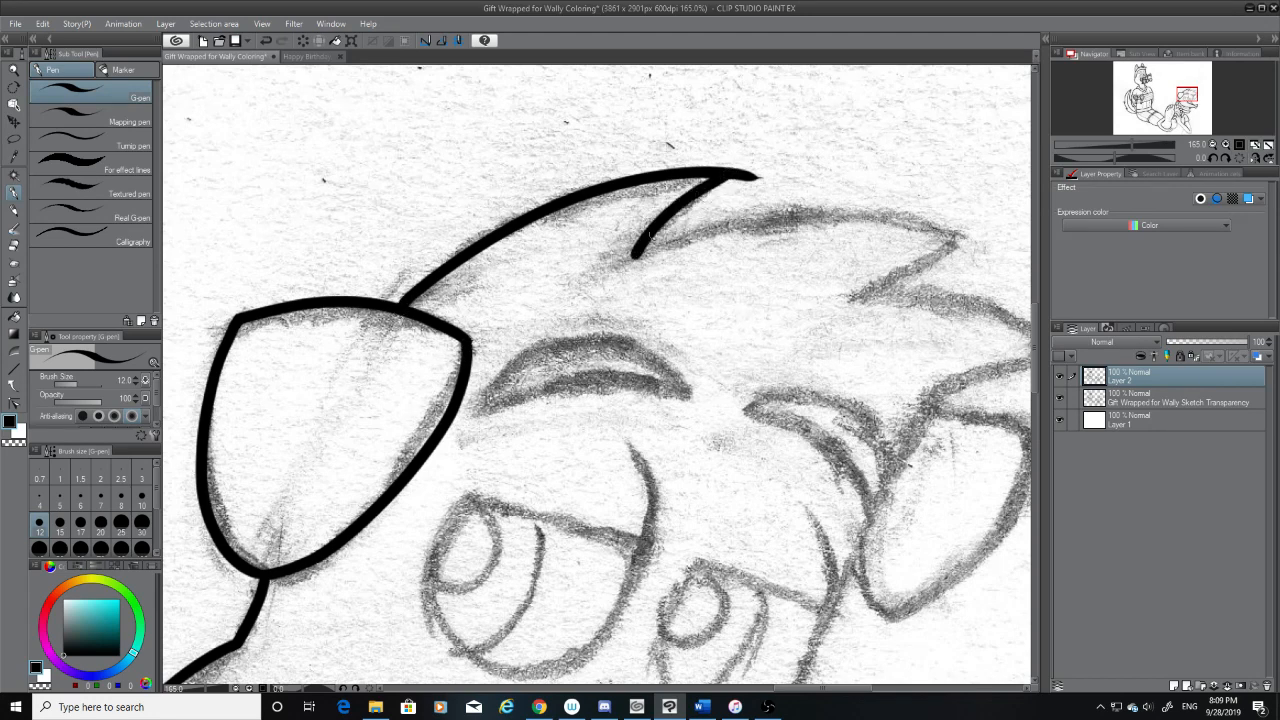
{"action": "left_click", "coordinate": [14, 262]}
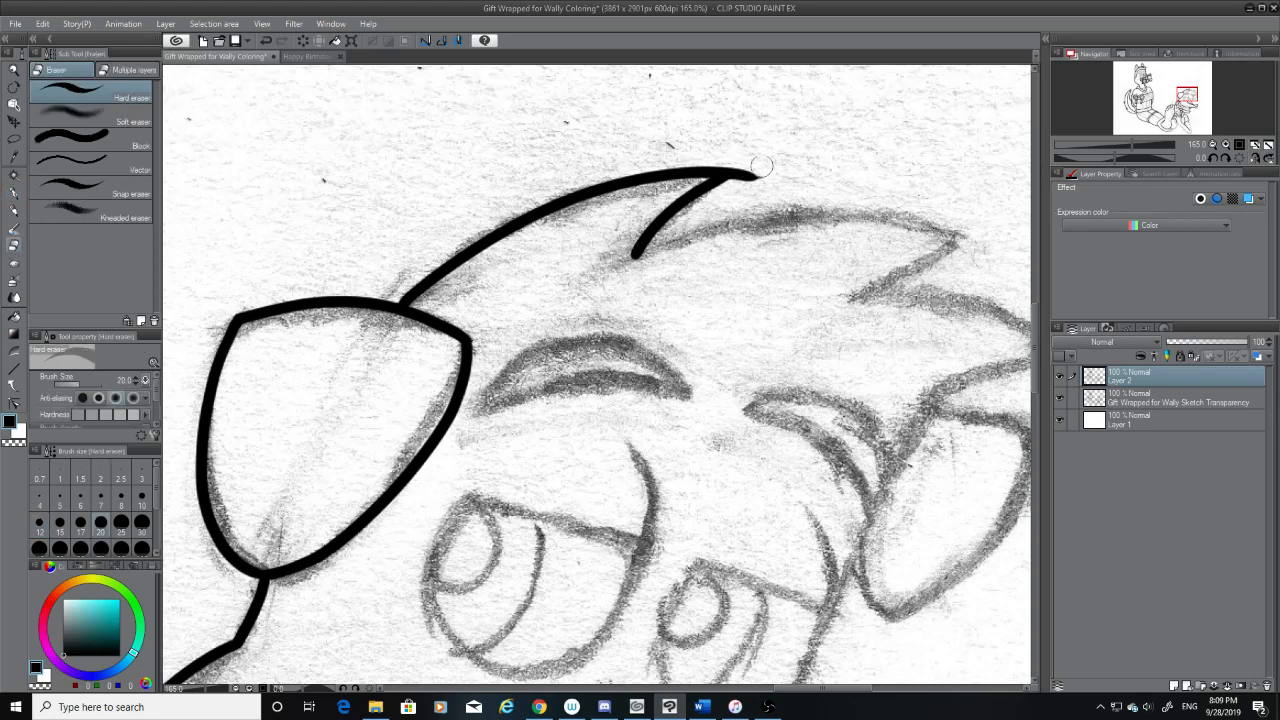
{"action": "left_click_drag", "start_coordinate": [761, 166], "coordinate": [749, 171]}
Ink the second hair tuft's upper edge from the notch to just past its tip, redoing the stroke until it follows the sketch
{"action": "left_click", "coordinate": [13, 192]}
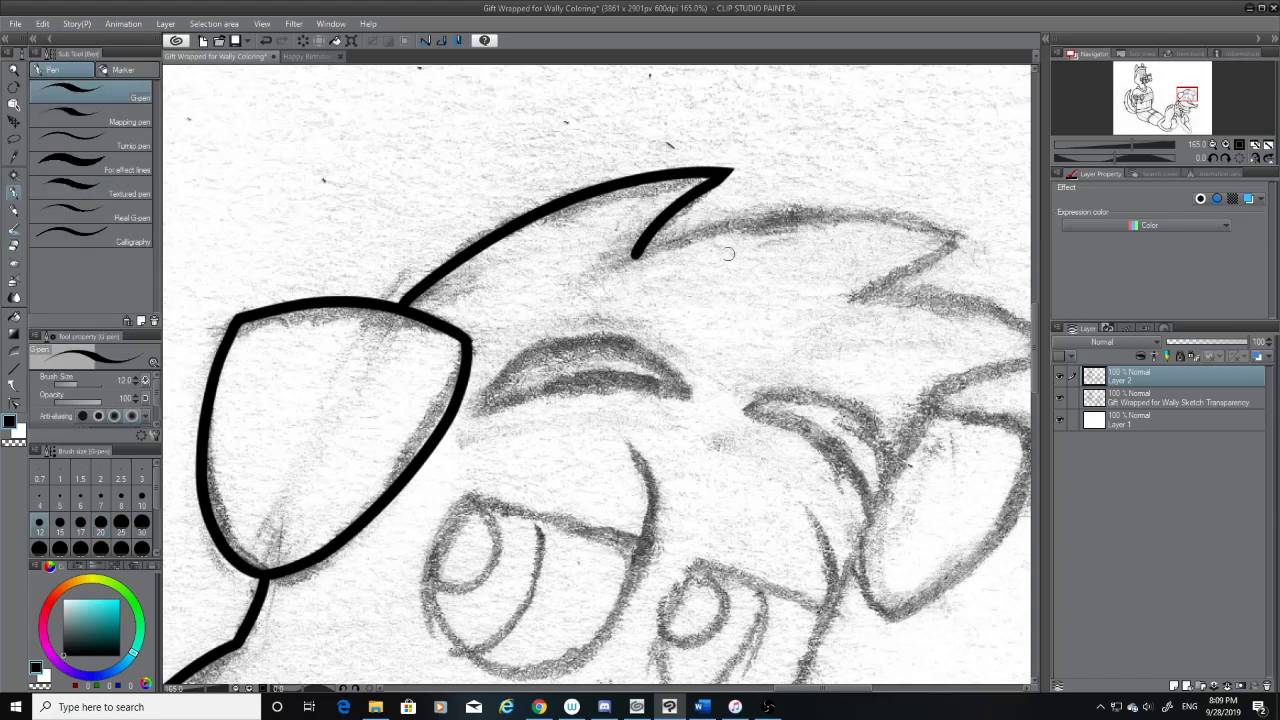
{"action": "mouse_move", "coordinate": [645, 255]}
{"action": "left_mouse_down"}
{"action": "mouse_move", "coordinate": [851, 225]}
{"action": "mouse_move", "coordinate": [962, 230]}
{"action": "left_mouse_up"}
{"action": "key", "text": "ctrl+z"}
{"action": "mouse_move", "coordinate": [638, 255]}
{"action": "left_mouse_down"}
{"action": "mouse_move", "coordinate": [884, 219]}
{"action": "mouse_move", "coordinate": [1010, 231]}
{"action": "left_mouse_up"}
{"action": "key", "text": "ctrl+z"}
{"action": "left_click_drag", "start_coordinate": [638, 255], "coordinate": [1012, 232]}
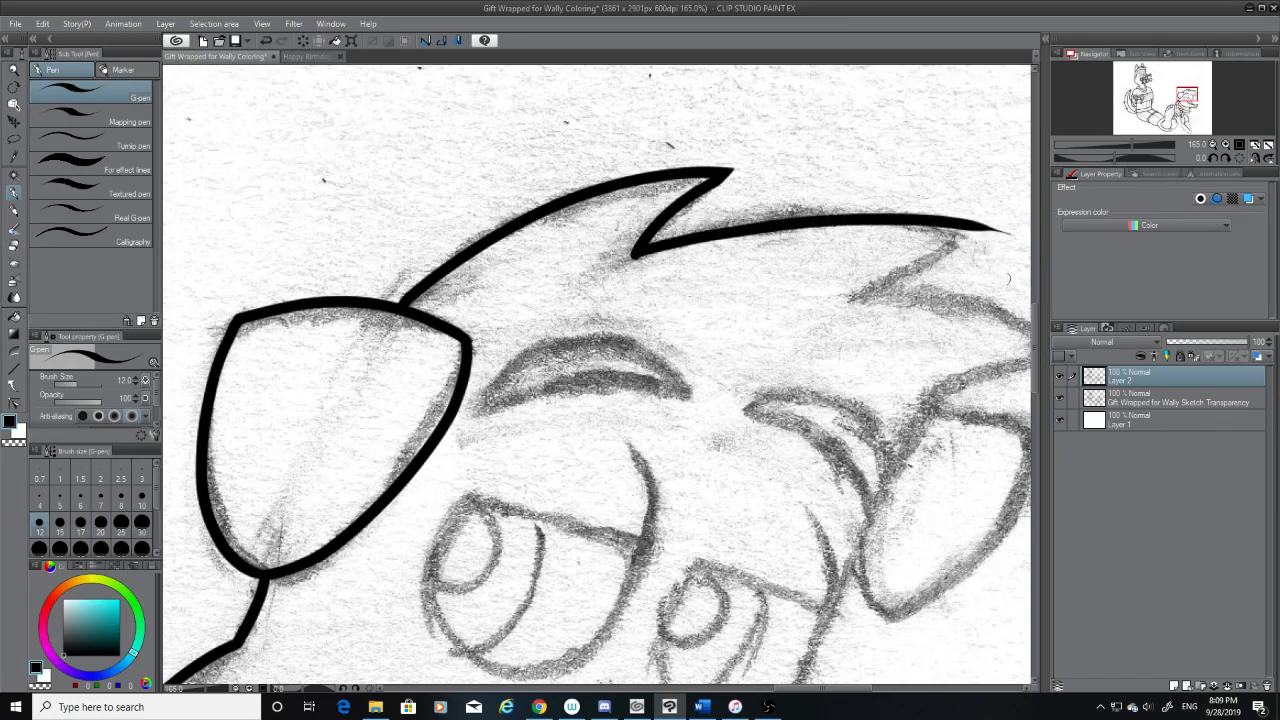
Redo the second hair tuft's upper edge as a smooth arch from the notch to just past the sketched tip
{"action": "key", "text": "ctrl+z"}
{"action": "left_click_drag", "start_coordinate": [638, 255], "coordinate": [986, 232]}
{"action": "key", "text": "ctrl+z"}
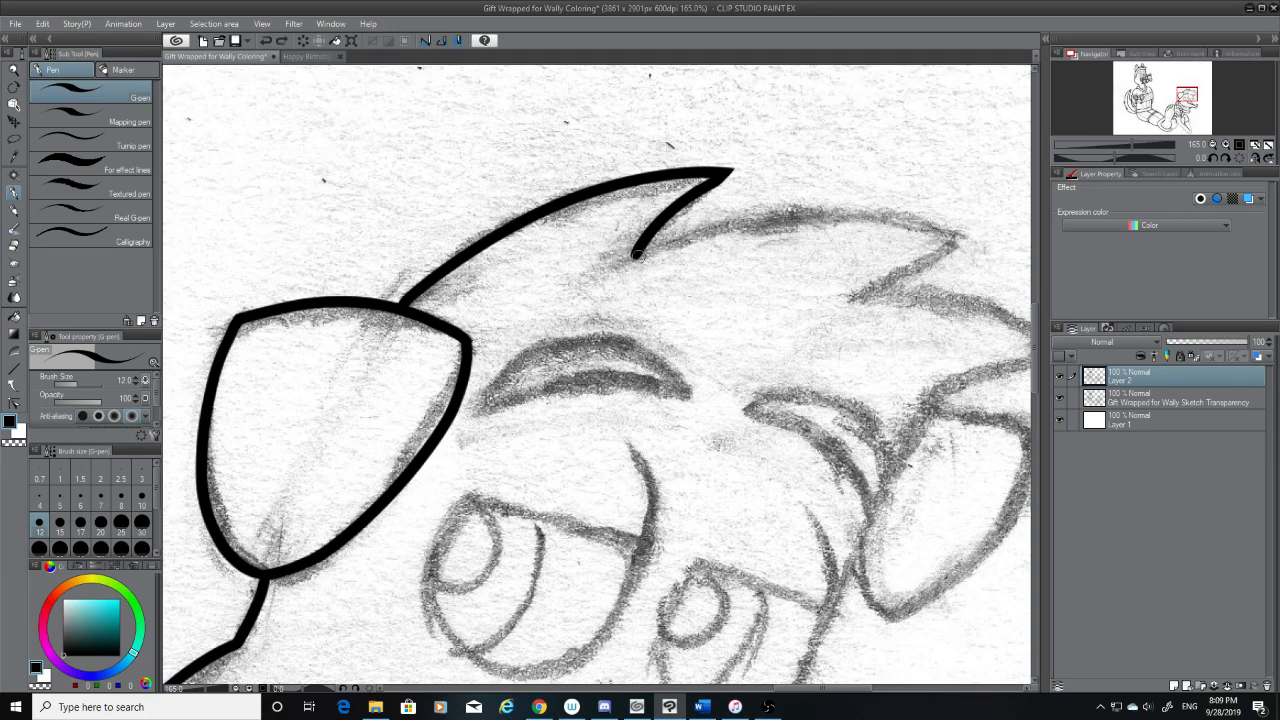
{"action": "left_click_drag", "start_coordinate": [637, 254], "coordinate": [1028, 254]}
{"action": "left_click_drag", "start_coordinate": [822, 688], "coordinate": [867, 688]}
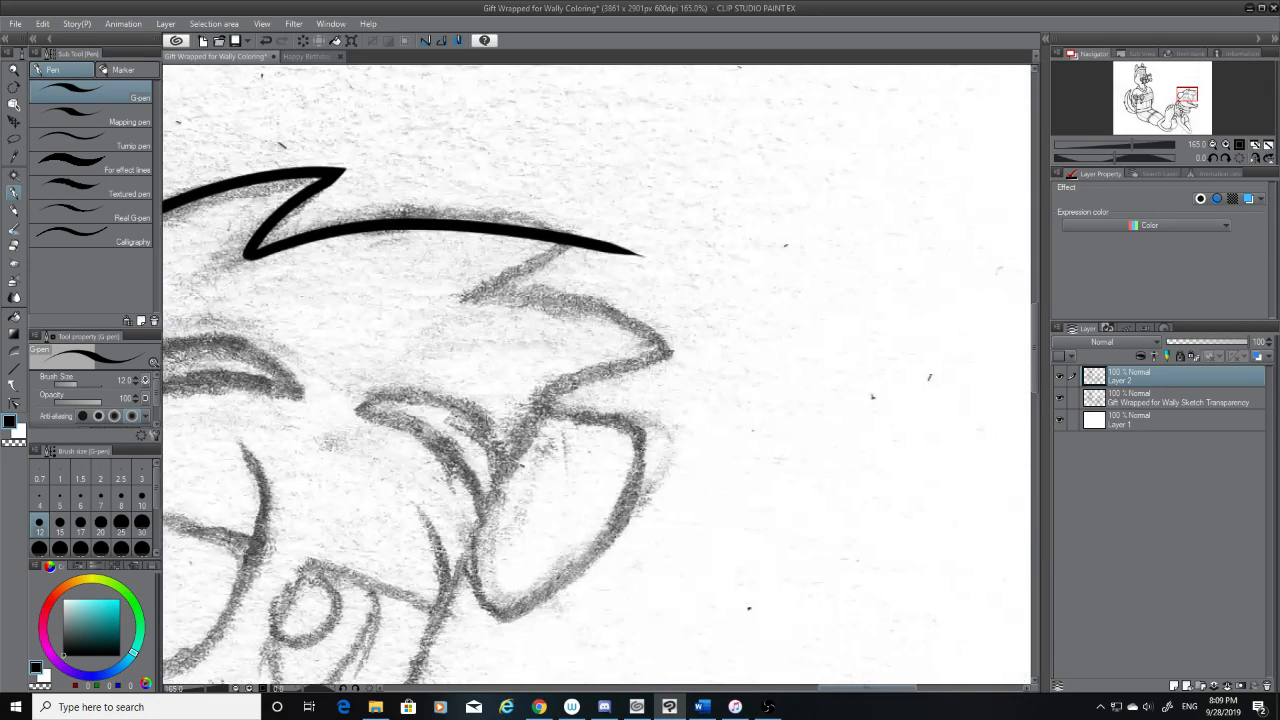
{"action": "key", "text": "ctrl+z"}
{"action": "left_click_drag", "start_coordinate": [268, 252], "coordinate": [580, 222]}
{"action": "key", "text": "ctrl+z"}
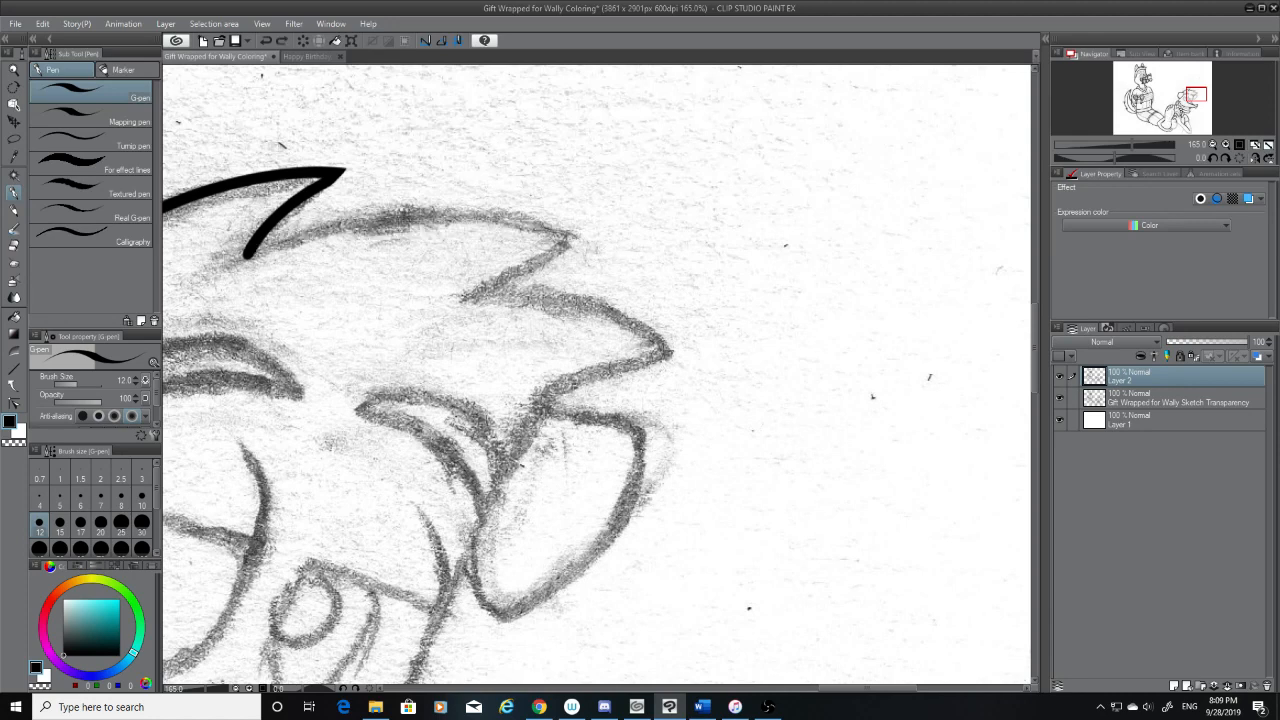
{"action": "mouse_move", "coordinate": [255, 257]}
{"action": "left_mouse_down"}
{"action": "mouse_move", "coordinate": [420, 231]}
{"action": "mouse_move", "coordinate": [566, 229]}
{"action": "left_mouse_up"}
{"action": "key", "text": "ctrl+z"}
{"action": "mouse_move", "coordinate": [258, 256]}
{"action": "left_mouse_down"}
{"action": "mouse_move", "coordinate": [557, 241]}
{"action": "mouse_move", "coordinate": [566, 228]}
{"action": "left_mouse_up"}
{"action": "key", "text": "ctrl+z"}
{"action": "key", "text": "ctrl+z"}
{"action": "mouse_move", "coordinate": [250, 258]}
{"action": "left_mouse_down"}
{"action": "mouse_move", "coordinate": [469, 226]}
{"action": "mouse_move", "coordinate": [590, 254]}
{"action": "left_mouse_up"}
{"action": "key", "text": "ctrl+z"}
{"action": "mouse_move", "coordinate": [248, 257]}
{"action": "left_mouse_down"}
{"action": "mouse_move", "coordinate": [578, 233]}
{"action": "mouse_move", "coordinate": [614, 248]}
{"action": "left_mouse_up"}
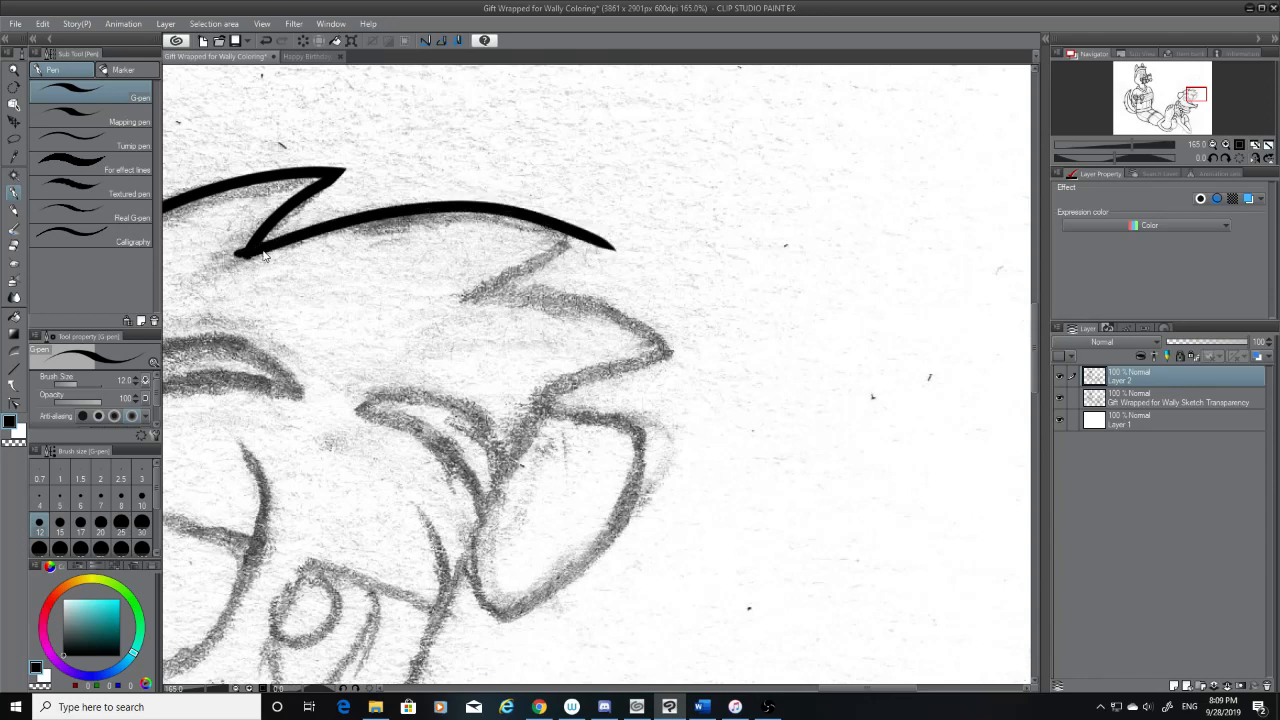
Erase the stray ink at the notch and the overshoot beyond the second tuft's tip
{"action": "left_click", "coordinate": [13, 245]}
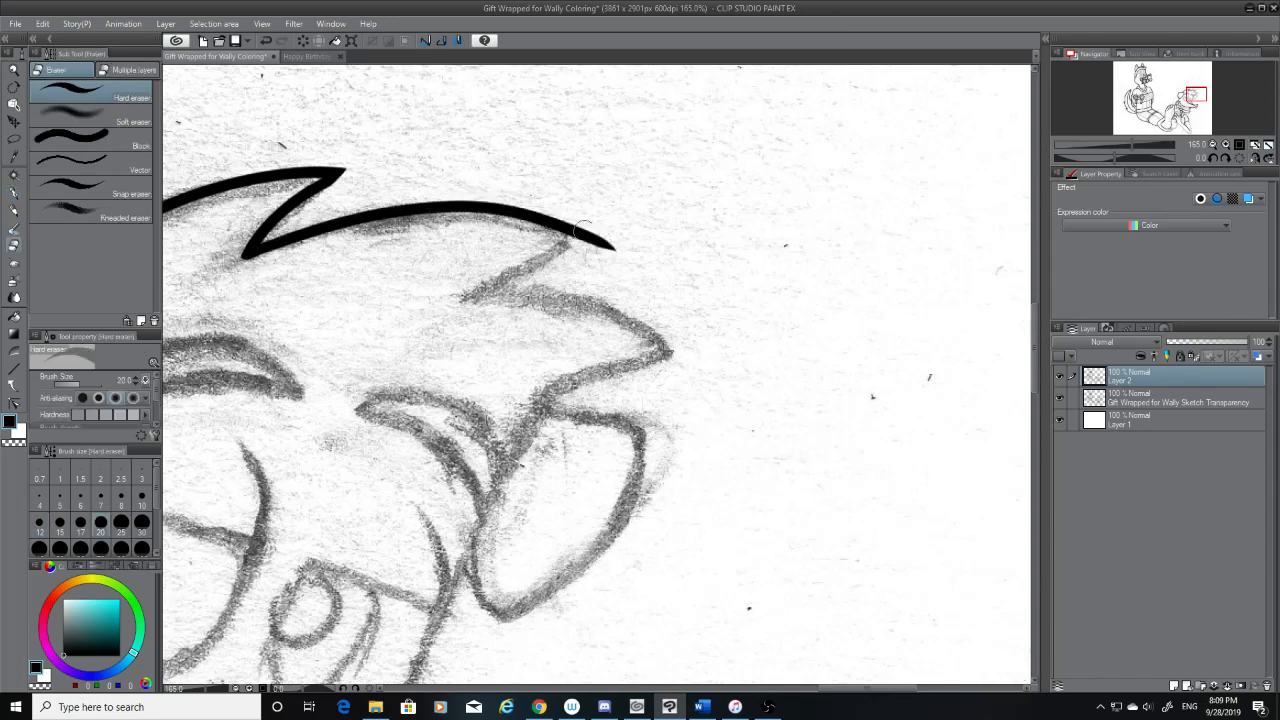
{"action": "mouse_move", "coordinate": [594, 241]}
{"action": "left_mouse_down"}
{"action": "mouse_move", "coordinate": [534, 203]}
{"action": "mouse_move", "coordinate": [605, 245]}
{"action": "mouse_move", "coordinate": [543, 194]}
{"action": "left_mouse_up"}
{"action": "key", "text": "ctrl+z"}
{"action": "key", "text": "ctrl+z"}
{"action": "key", "text": "ctrl+z"}
{"action": "left_click_drag", "start_coordinate": [619, 257], "coordinate": [557, 195]}
{"action": "mouse_move", "coordinate": [599, 235]}
{"action": "left_mouse_down"}
{"action": "mouse_move", "coordinate": [562, 192]}
{"action": "mouse_move", "coordinate": [565, 250]}
{"action": "left_mouse_up"}
{"action": "key", "text": "ctrl+z"}
Ink the second tuft's underside between its tip and the next notch, redoing the stroke and closing the tip cleanly
{"action": "left_click", "coordinate": [14, 193]}
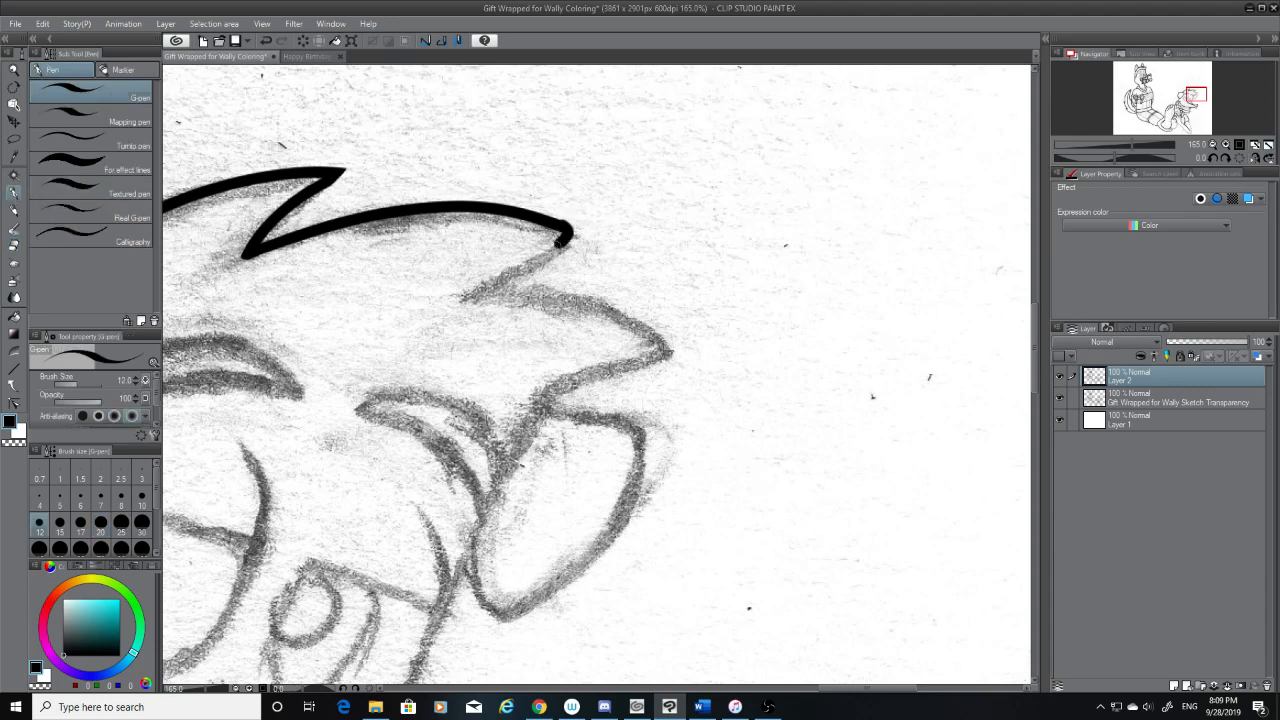
{"action": "key", "text": "ctrl+z"}
{"action": "left_click_drag", "start_coordinate": [560, 243], "coordinate": [484, 281]}
{"action": "key", "text": "ctrl+z"}
{"action": "mouse_move", "coordinate": [564, 225]}
{"action": "left_mouse_down"}
{"action": "mouse_move", "coordinate": [456, 296]}
{"action": "mouse_move", "coordinate": [573, 243]}
{"action": "left_mouse_up"}
{"action": "key", "text": "ctrl+z"}
{"action": "key", "text": "ctrl+z"}
{"action": "left_click_drag", "start_coordinate": [468, 292], "coordinate": [573, 235]}
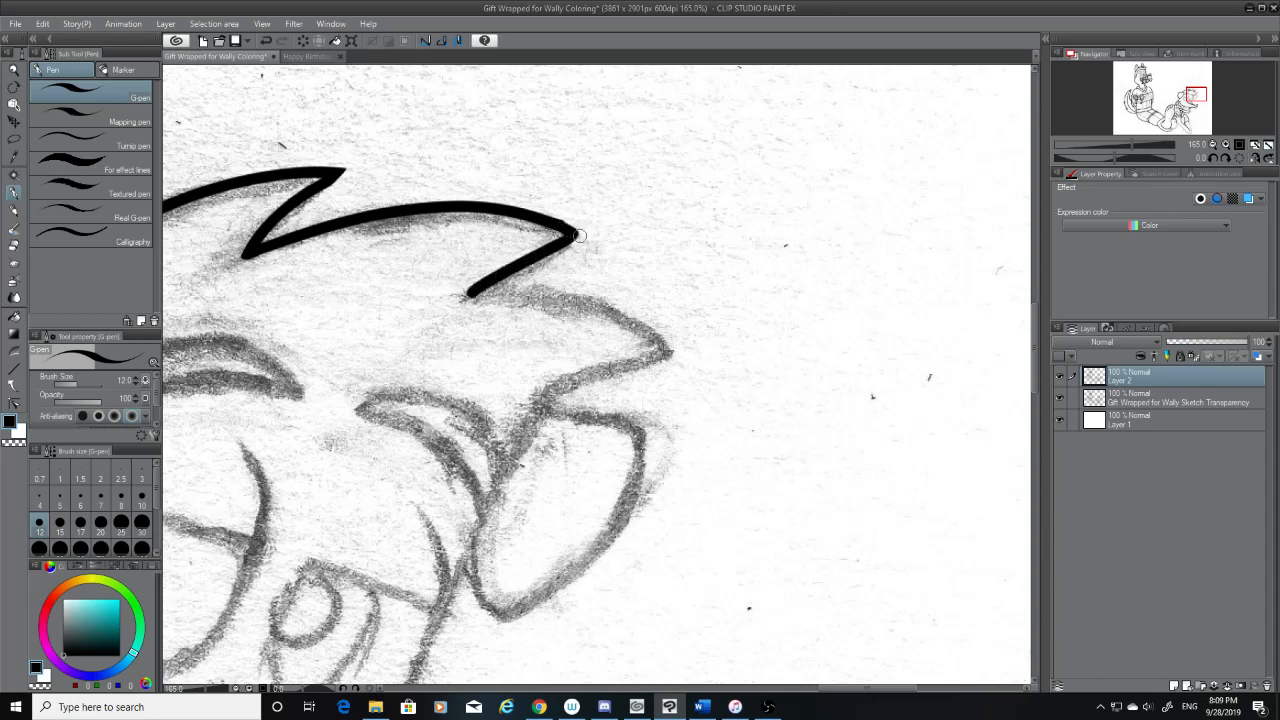
{"action": "left_click_drag", "start_coordinate": [572, 237], "coordinate": [558, 222]}
Tidy the second tuft's tip with the eraser while the sketch is hidden, then show the sketch again
{"action": "left_click", "coordinate": [1061, 396]}
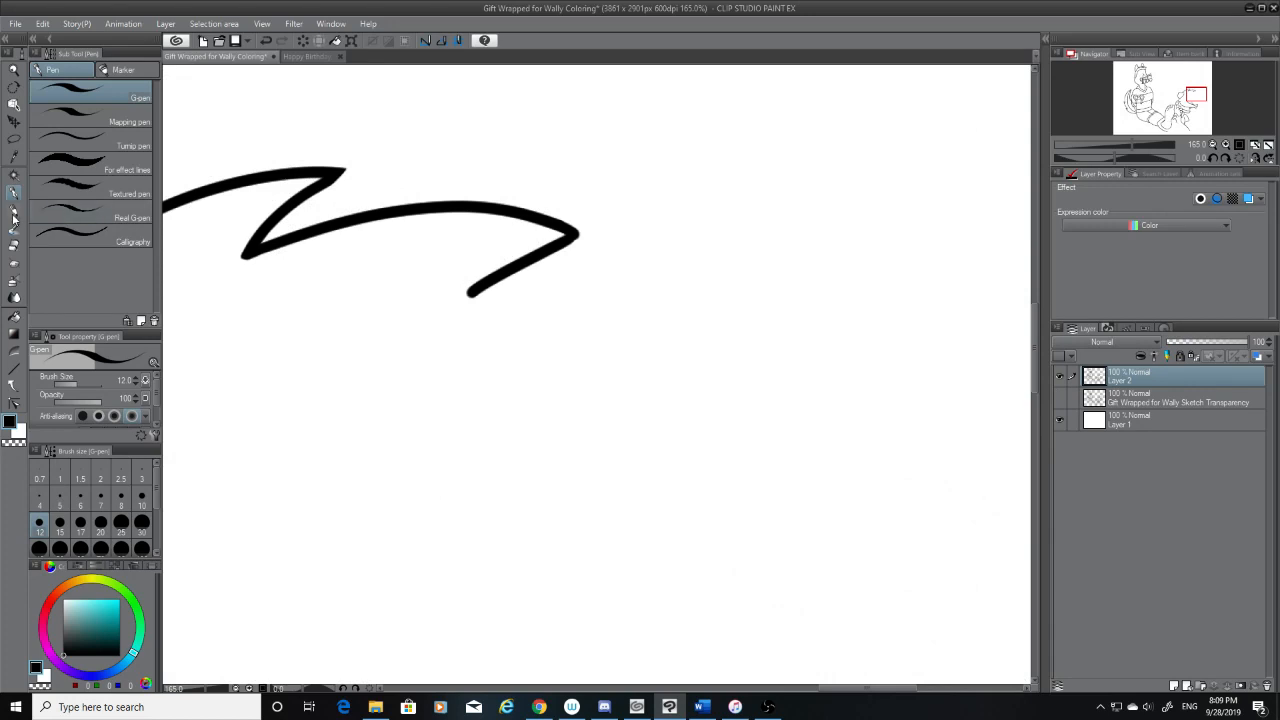
{"action": "left_click", "coordinate": [14, 246]}
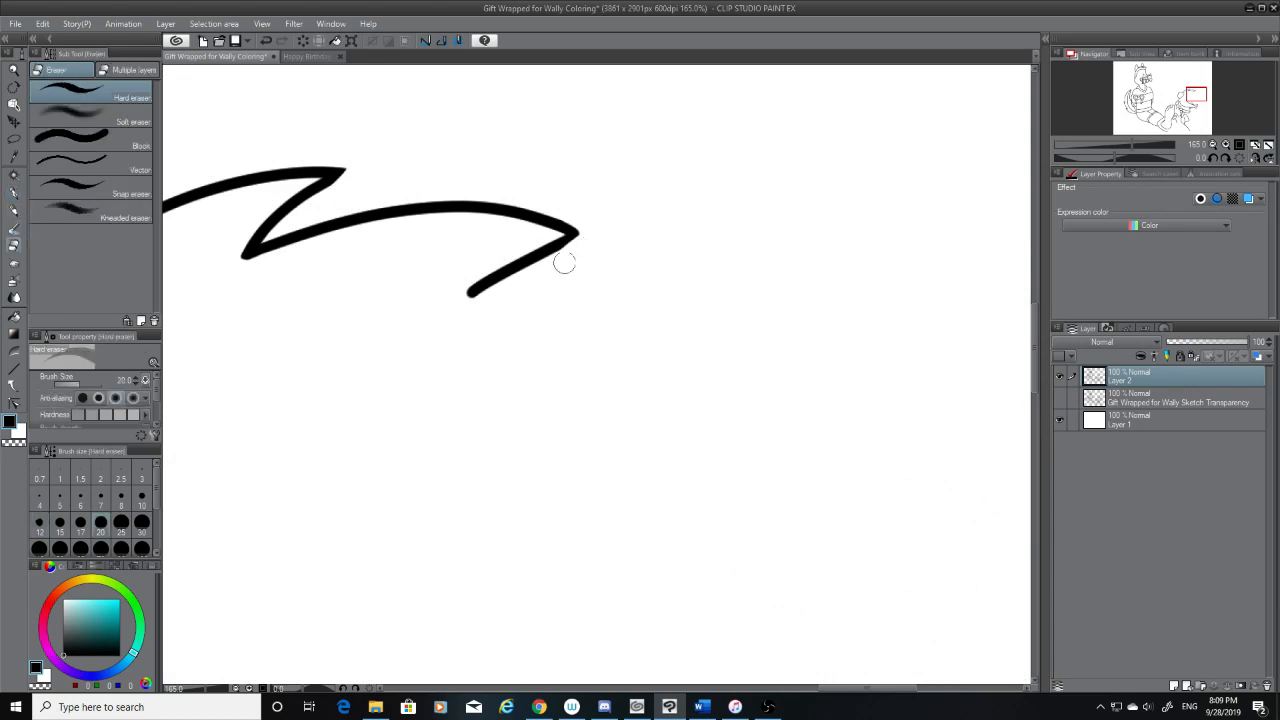
{"action": "left_click_drag", "start_coordinate": [563, 261], "coordinate": [576, 249]}
{"action": "left_click", "coordinate": [14, 195]}
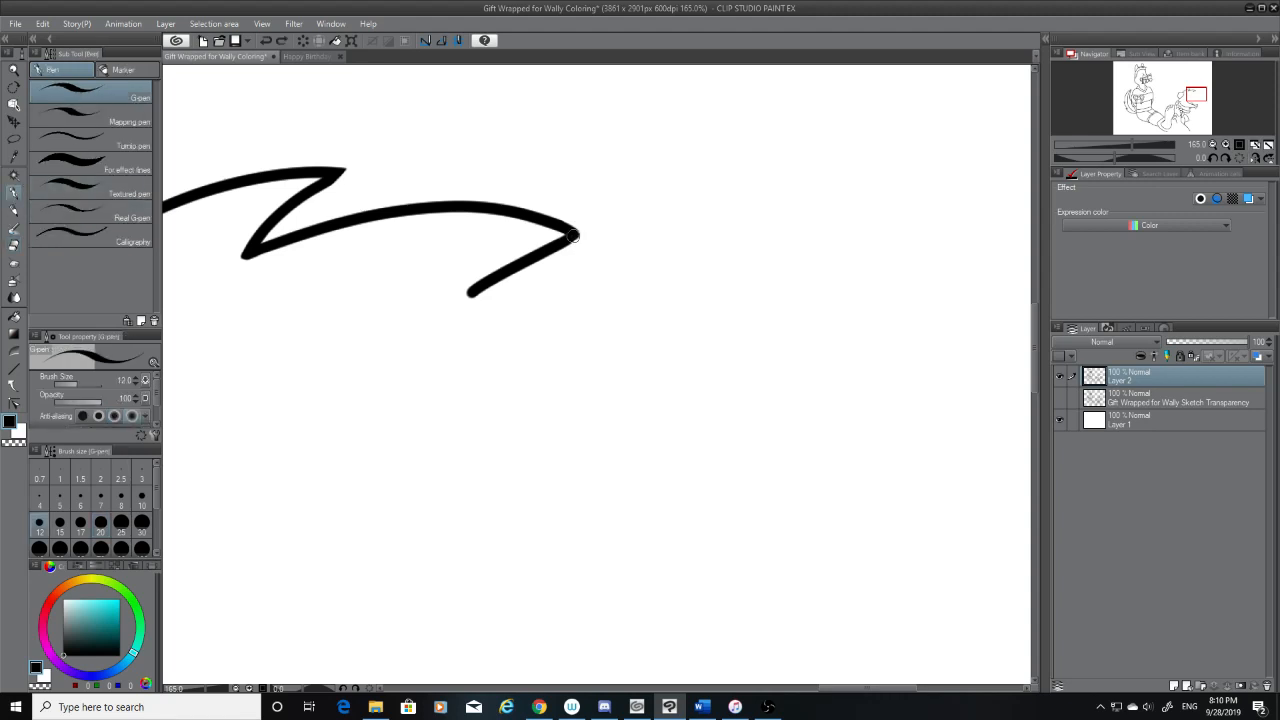
{"action": "left_click", "coordinate": [1060, 397]}
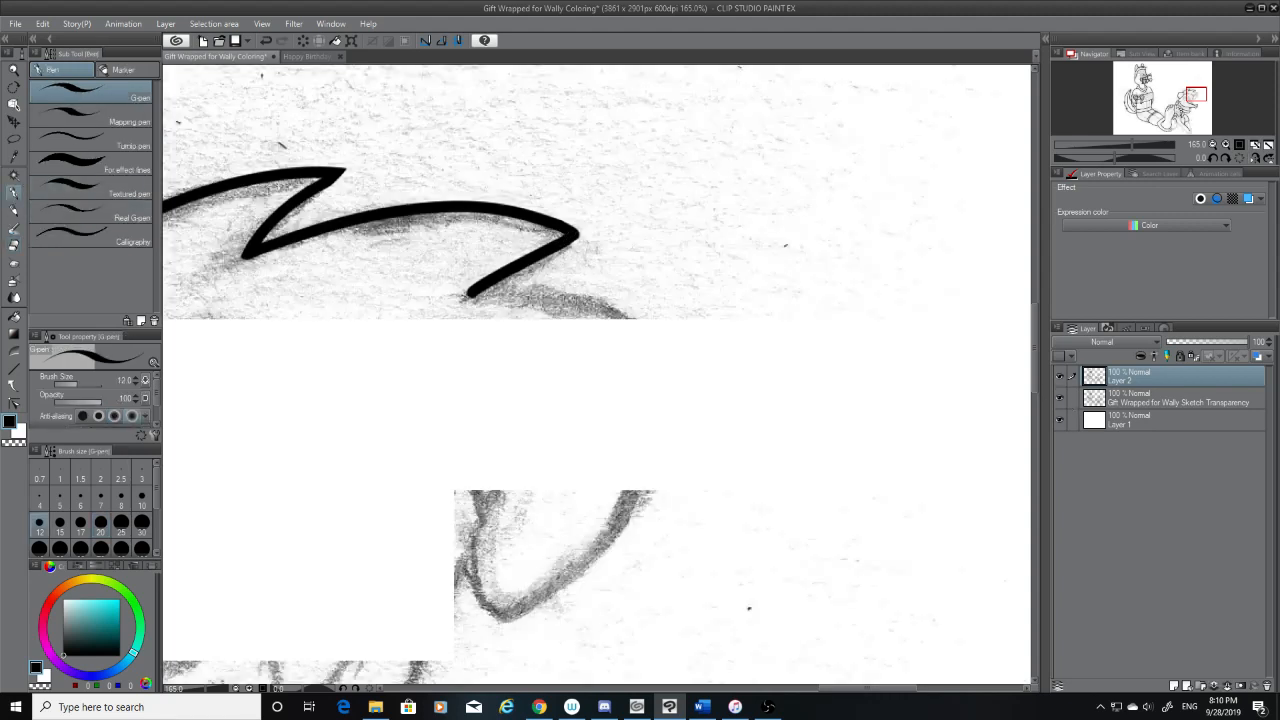
Ink the third hair tuft's upper edge from the notch to its tip, redoing it until it follows the sketch
{"action": "left_click_drag", "start_coordinate": [469, 297], "coordinate": [688, 358]}
{"action": "key", "text": "ctrl+z"}
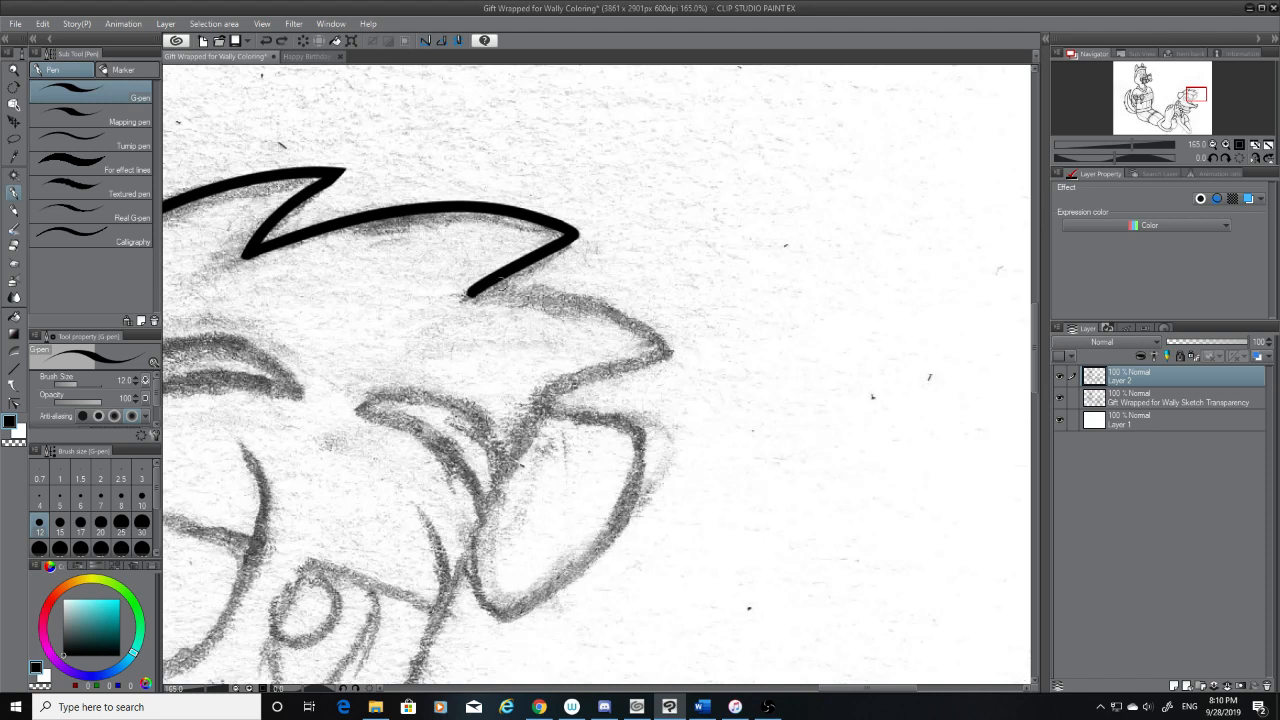
{"action": "mouse_move", "coordinate": [469, 295]}
{"action": "left_mouse_down"}
{"action": "mouse_move", "coordinate": [592, 316]}
{"action": "mouse_move", "coordinate": [688, 360]}
{"action": "left_mouse_up"}
{"action": "key", "text": "ctrl+z"}
{"action": "mouse_move", "coordinate": [469, 294]}
{"action": "left_mouse_down"}
{"action": "mouse_move", "coordinate": [686, 357]}
{"action": "mouse_move", "coordinate": [500, 408]}
{"action": "left_mouse_up"}
{"action": "key", "text": "ctrl+z"}
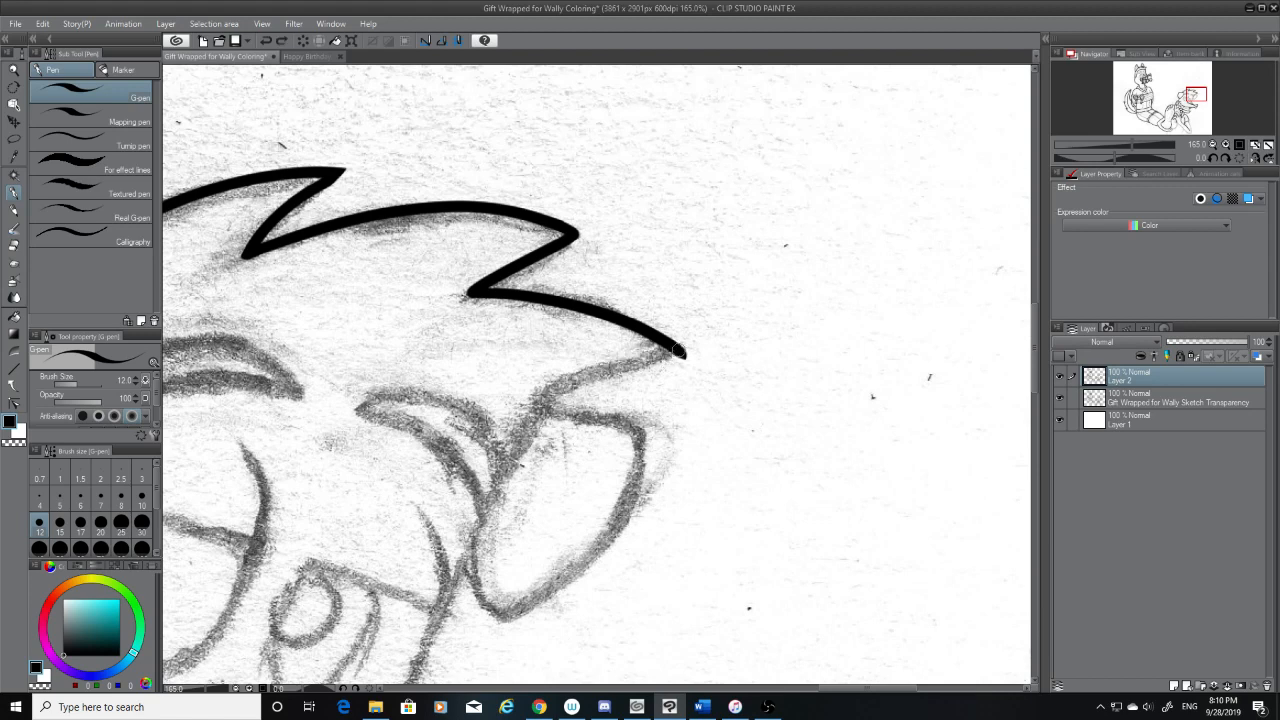
Ink the third tuft's underside from its tip back to the far ear and erase the overshoots at both ends
{"action": "left_click_drag", "start_coordinate": [684, 351], "coordinate": [517, 406]}
{"action": "key", "text": "ctrl+z"}
{"action": "left_click_drag", "start_coordinate": [684, 351], "coordinate": [517, 406]}
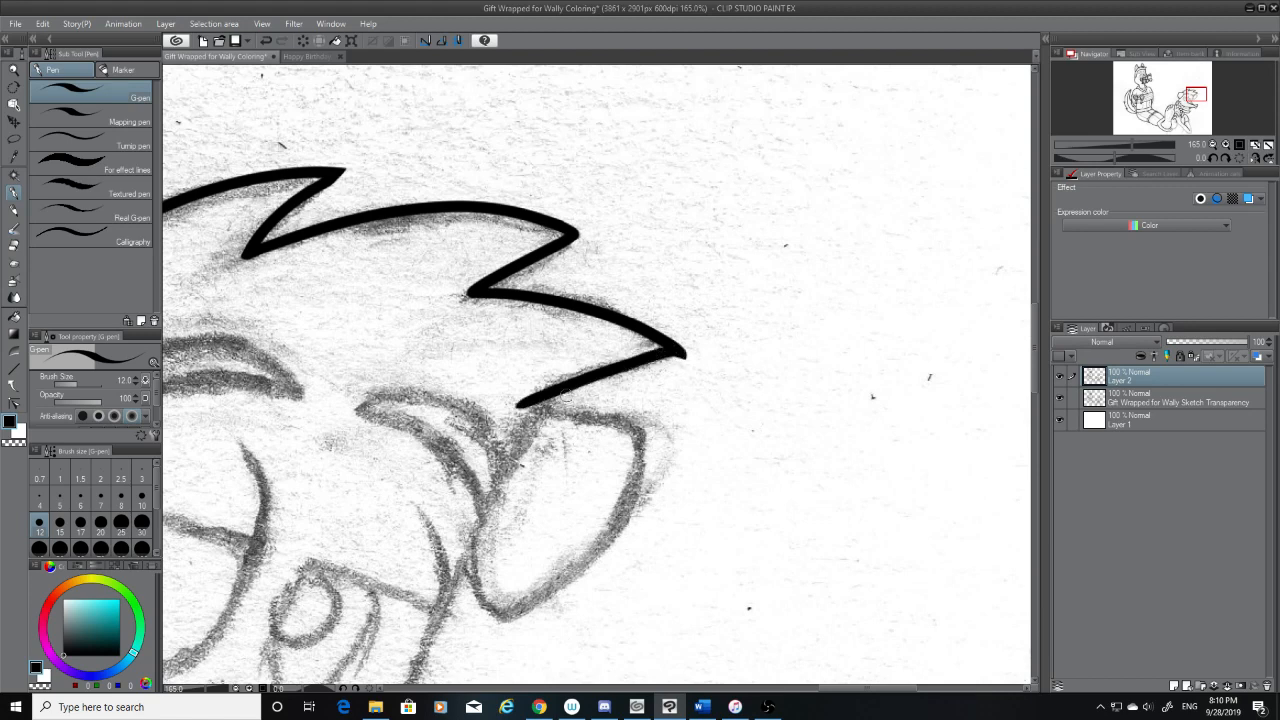
{"action": "key", "text": "e"}
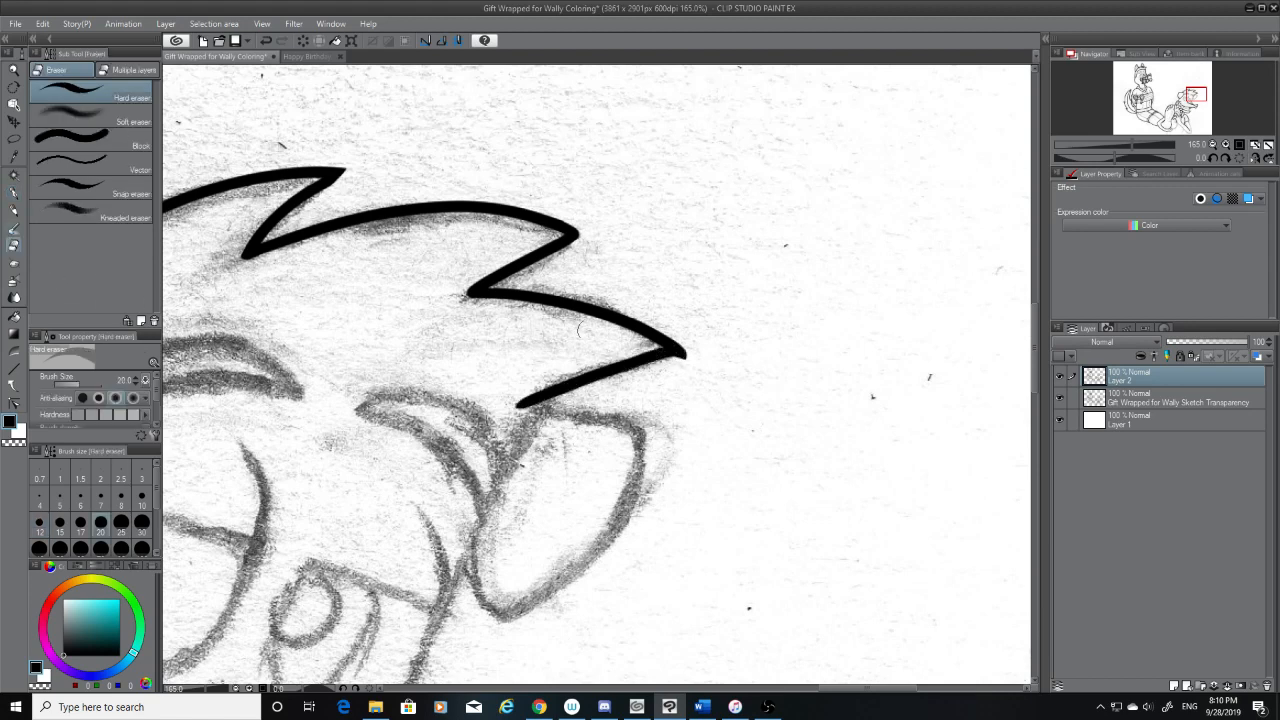
{"action": "mouse_move", "coordinate": [699, 356]}
{"action": "left_mouse_down"}
{"action": "mouse_move", "coordinate": [648, 383]}
{"action": "mouse_move", "coordinate": [655, 372]}
{"action": "left_mouse_up"}
{"action": "left_click_drag", "start_coordinate": [522, 410], "coordinate": [563, 391]}
Ink the side of the face from the third tuft's lower end down to the curved cheek line by the mouth
{"action": "left_click_drag", "start_coordinate": [1032, 345], "coordinate": [1032, 366]}
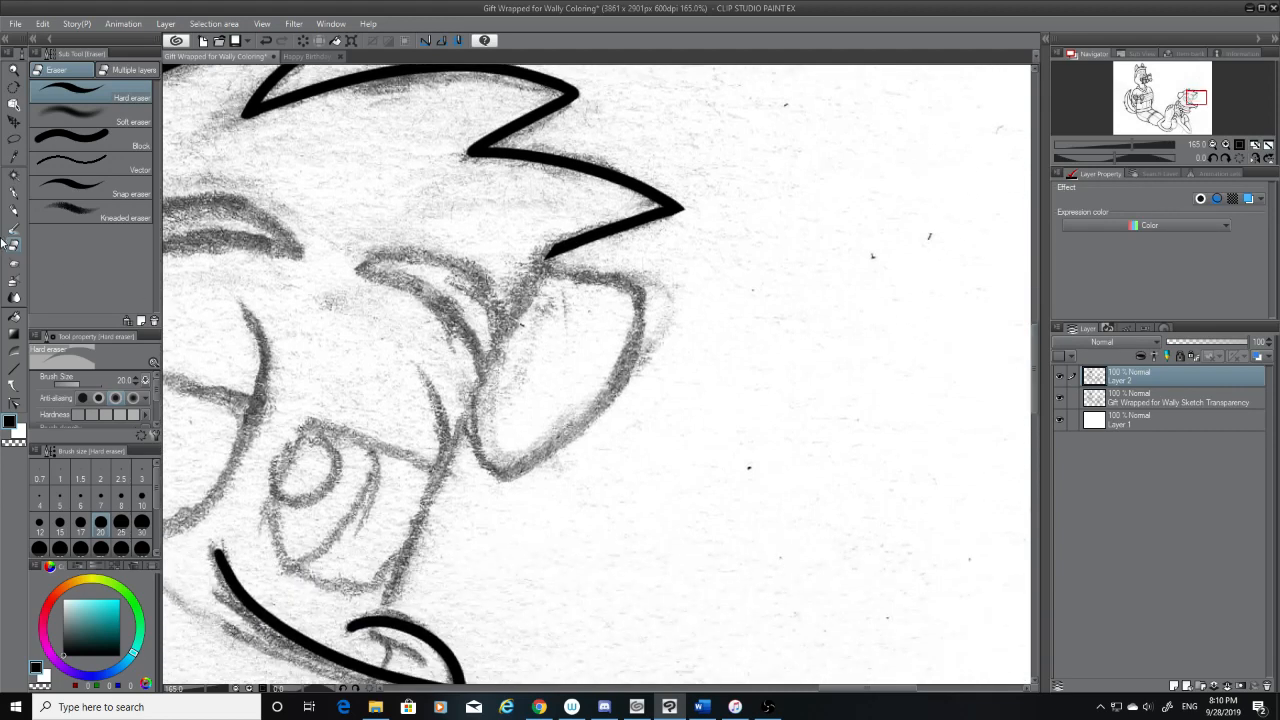
{"action": "left_click", "coordinate": [13, 193]}
{"action": "mouse_move", "coordinate": [548, 256]}
{"action": "left_mouse_down"}
{"action": "mouse_move", "coordinate": [425, 528]}
{"action": "mouse_move", "coordinate": [528, 286]}
{"action": "mouse_move", "coordinate": [370, 608]}
{"action": "left_mouse_up"}
{"action": "key", "text": "ctrl+z"}
{"action": "key", "text": "ctrl+z"}
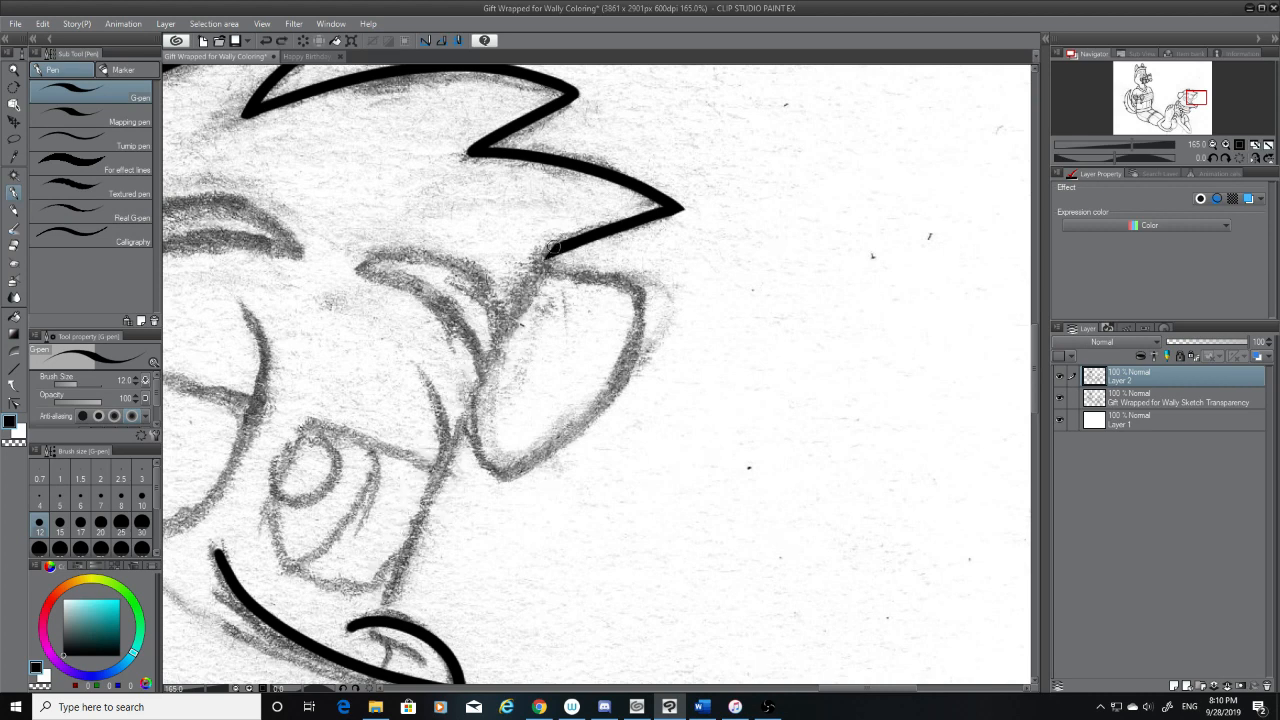
{"action": "left_click_drag", "start_coordinate": [550, 250], "coordinate": [377, 638]}
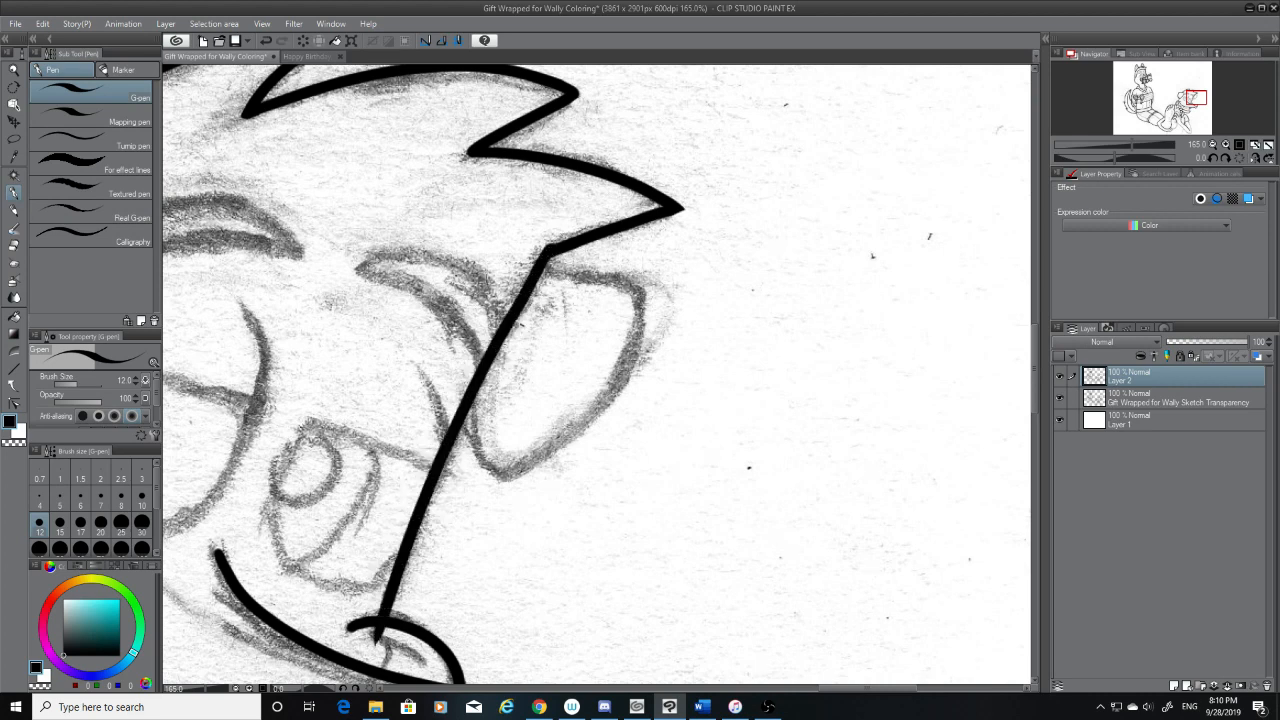
With the sketch hidden, erase the face line's overshoot past the cheek curve, then show the sketch again
{"action": "scroll", "coordinate": [1036, 390], "scroll_direction": "down", "scroll_amount": 2}
{"action": "left_click", "coordinate": [1060, 398]}
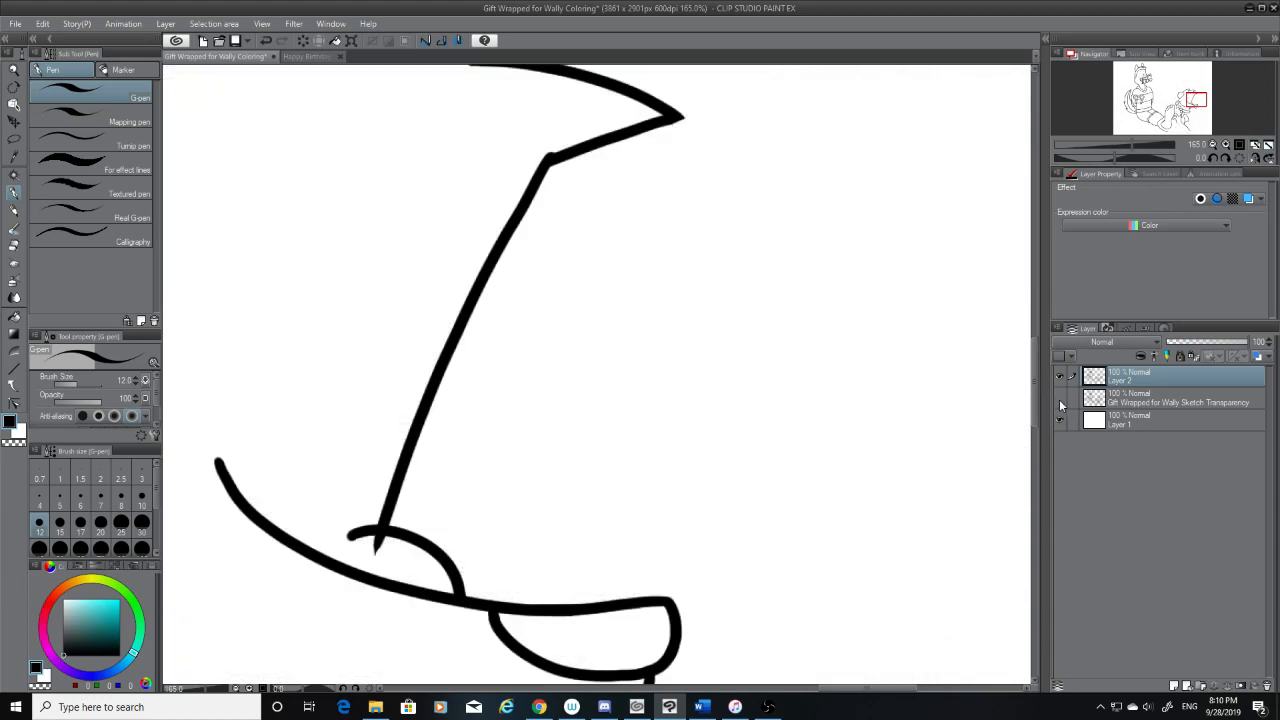
{"action": "left_click", "coordinate": [14, 248]}
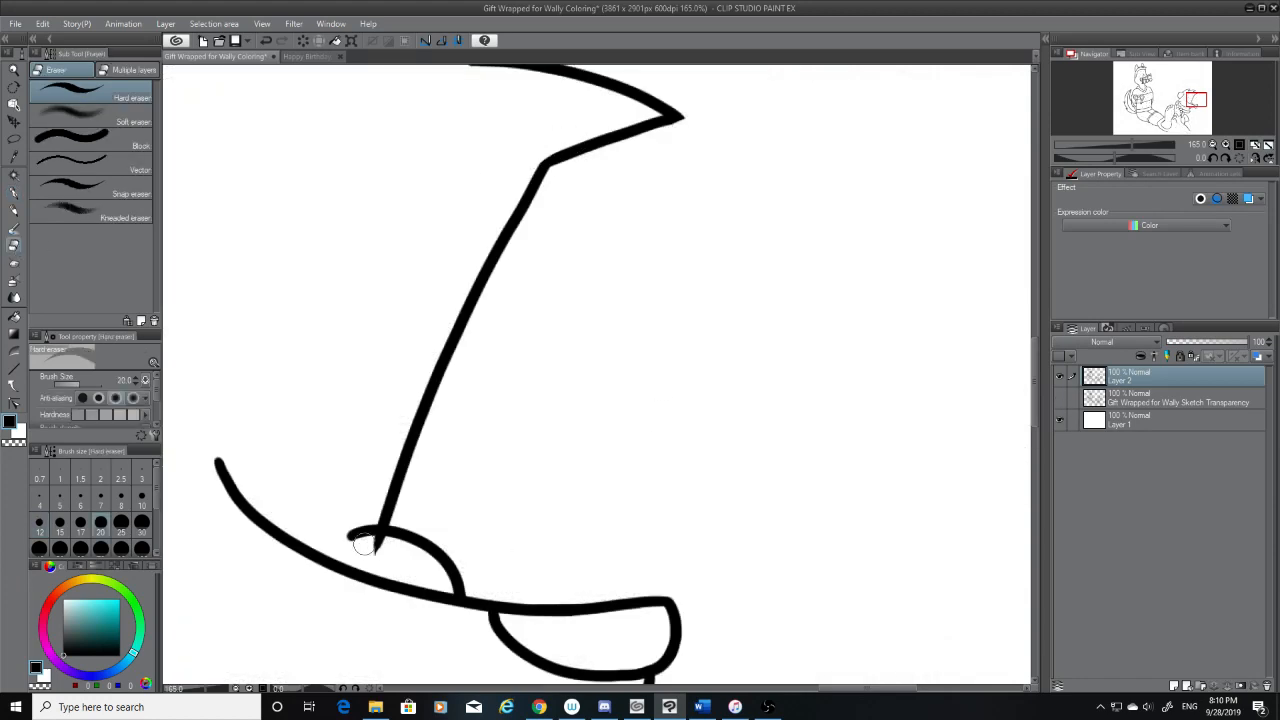
{"action": "mouse_move", "coordinate": [370, 548]}
{"action": "left_mouse_down"}
{"action": "mouse_move", "coordinate": [371, 537]}
{"action": "mouse_move", "coordinate": [390, 555]}
{"action": "left_mouse_up"}
{"action": "left_click", "coordinate": [1059, 397]}
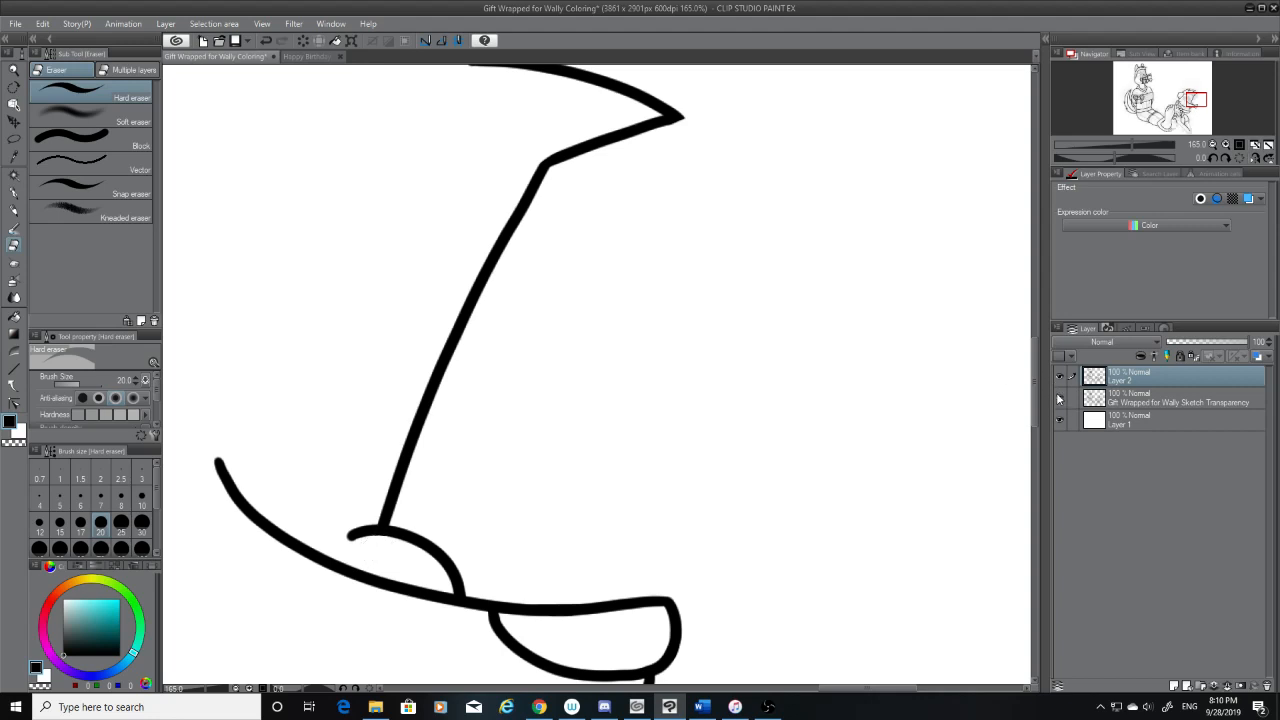
Ink the far ear's top edge from the face line and its curved outer edge down to the lower tip
{"action": "left_click", "coordinate": [14, 193]}
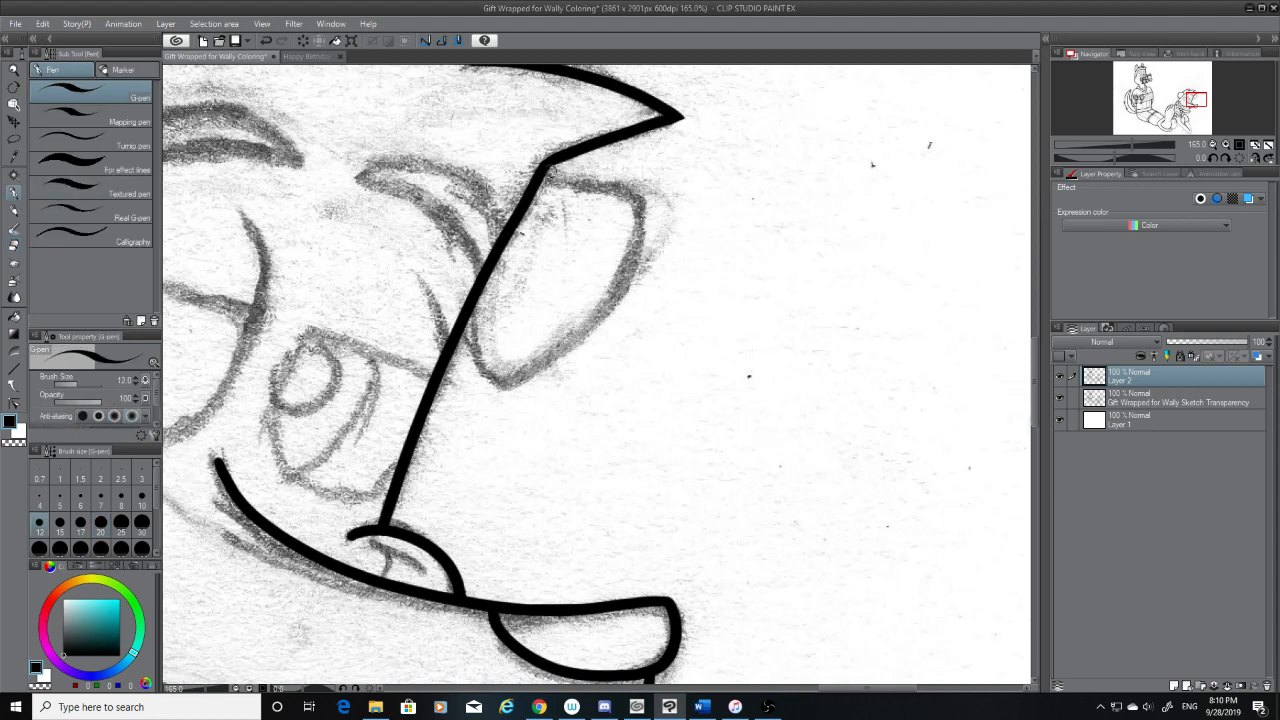
{"action": "left_click_drag", "start_coordinate": [543, 171], "coordinate": [660, 207]}
{"action": "key", "text": "ctrl+z"}
{"action": "mouse_move", "coordinate": [540, 172]}
{"action": "left_mouse_down"}
{"action": "mouse_move", "coordinate": [666, 210]}
{"action": "mouse_move", "coordinate": [548, 360]}
{"action": "left_mouse_up"}
{"action": "left_click_drag", "start_coordinate": [556, 354], "coordinate": [498, 384]}
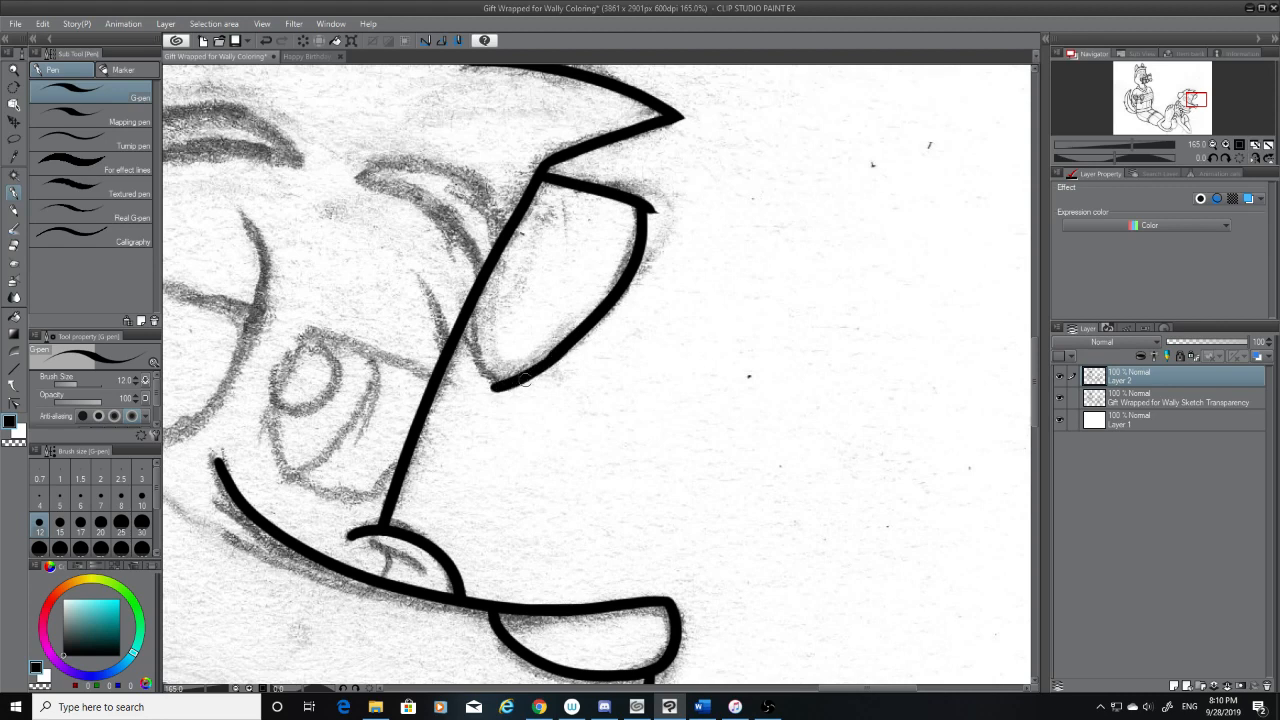
Ink the far ear's lower inner edge from its bottom tip up to the face line, redoing it until they join
{"action": "key", "text": "ctrl+z"}
{"action": "mouse_move", "coordinate": [556, 353]}
{"action": "left_mouse_down"}
{"action": "mouse_move", "coordinate": [498, 384]}
{"action": "mouse_move", "coordinate": [477, 358]}
{"action": "mouse_move", "coordinate": [464, 294]}
{"action": "left_mouse_up"}
{"action": "key", "text": "ctrl+z"}
{"action": "left_click_drag", "start_coordinate": [500, 386], "coordinate": [462, 295]}
{"action": "key", "text": "ctrl+z"}
{"action": "left_click_drag", "start_coordinate": [502, 382], "coordinate": [466, 312]}
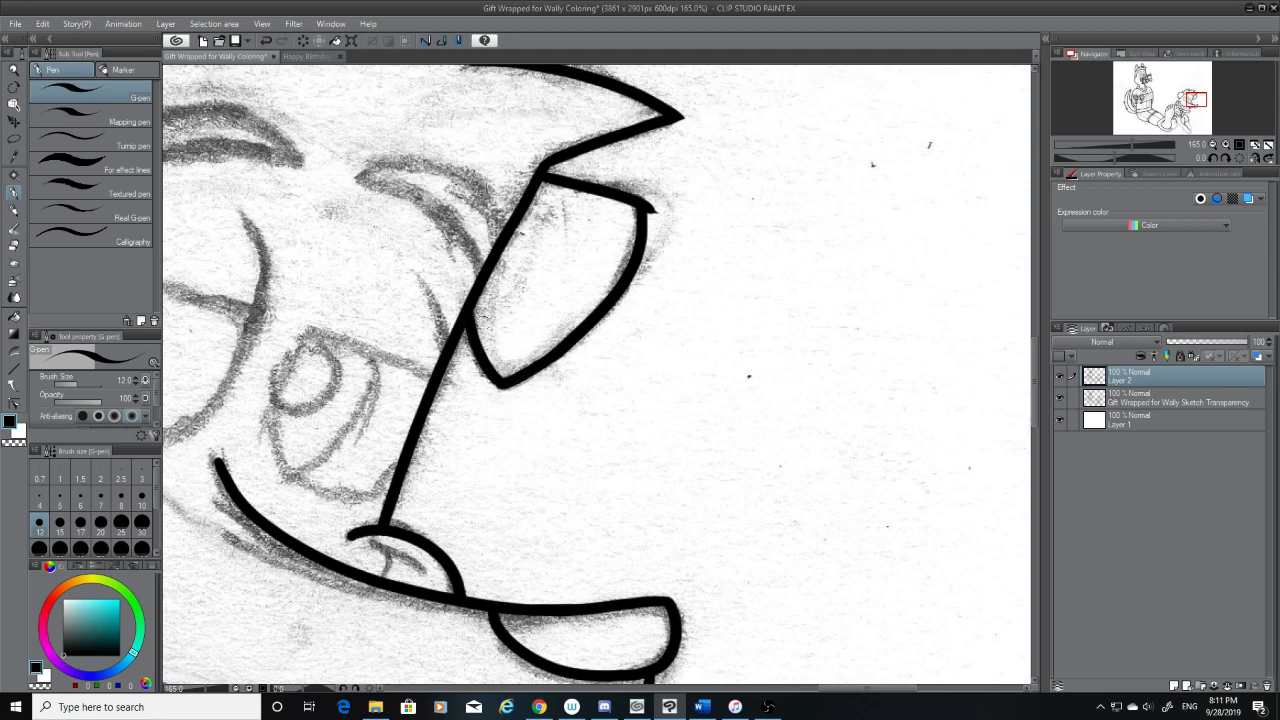
With the sketch hidden, erase the overshoot at the far ear's outer corner and smooth the corner in ink, then restore the sketch
{"action": "left_click", "coordinate": [1060, 398]}
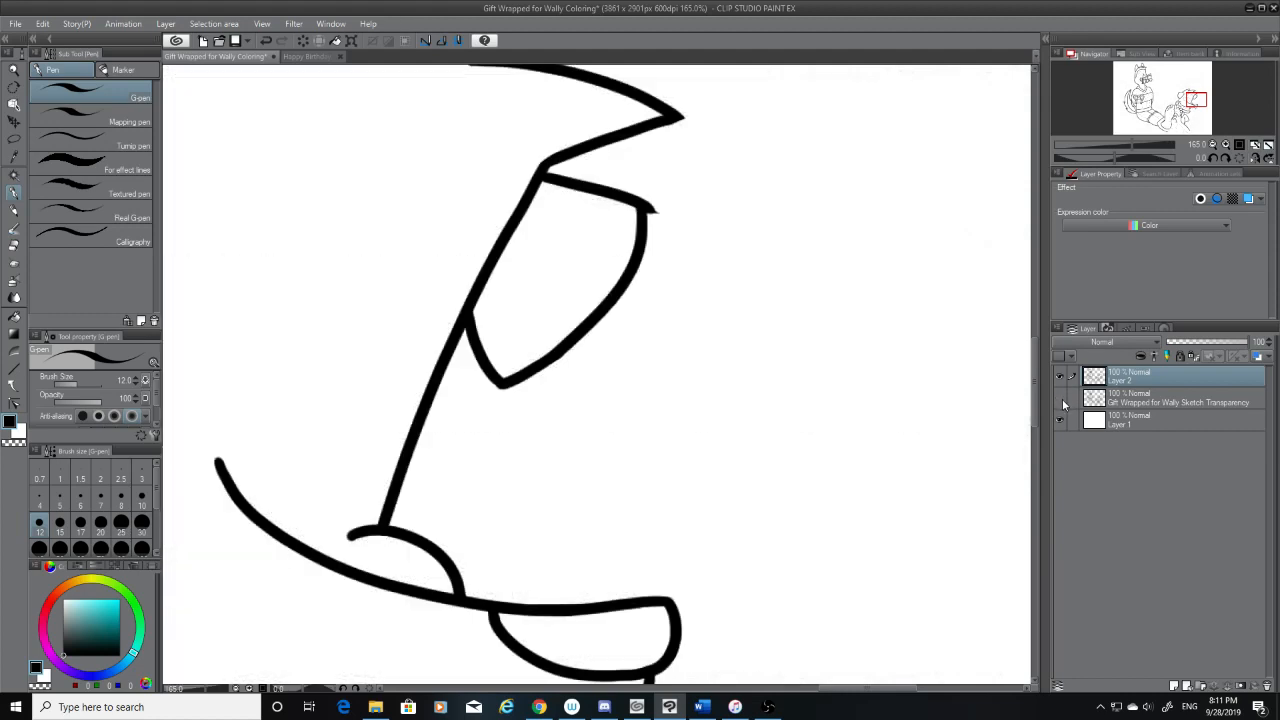
{"action": "left_click", "coordinate": [15, 247]}
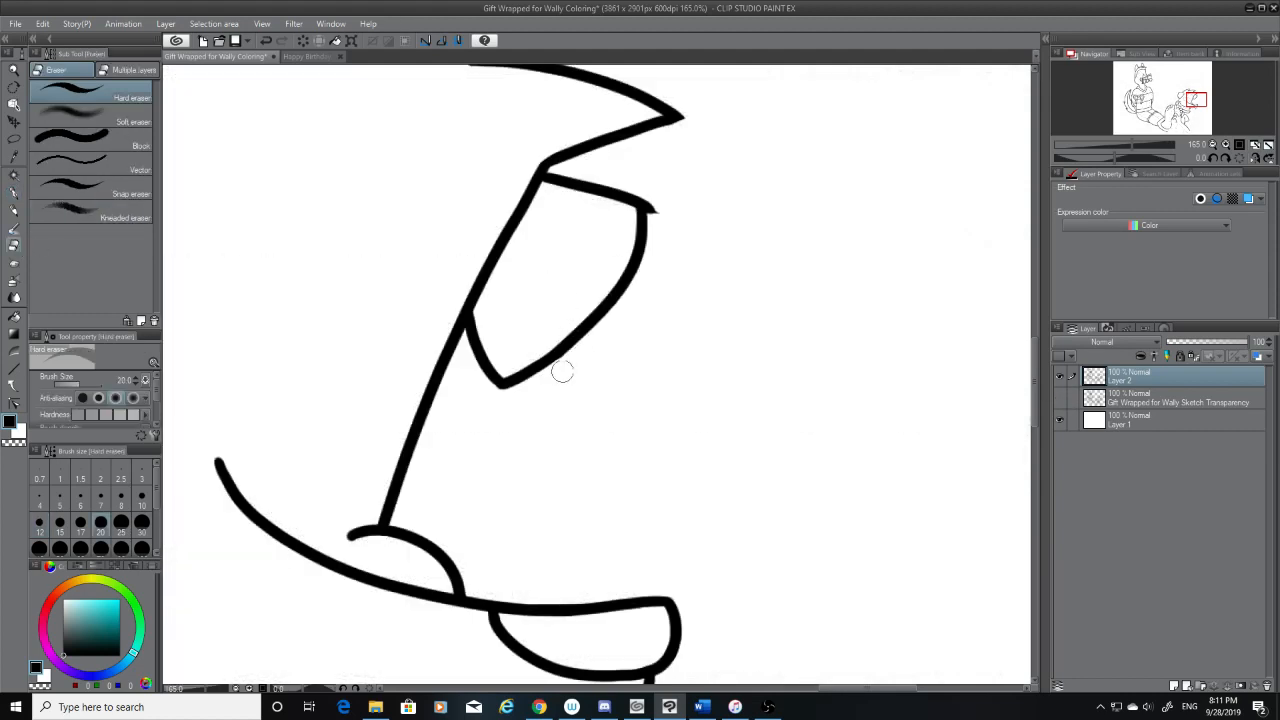
{"action": "mouse_move", "coordinate": [660, 220]}
{"action": "left_mouse_down"}
{"action": "mouse_move", "coordinate": [654, 194]}
{"action": "mouse_move", "coordinate": [665, 223]}
{"action": "left_mouse_up"}
{"action": "key", "text": "ctrl+z"}
{"action": "left_click", "coordinate": [13, 193]}
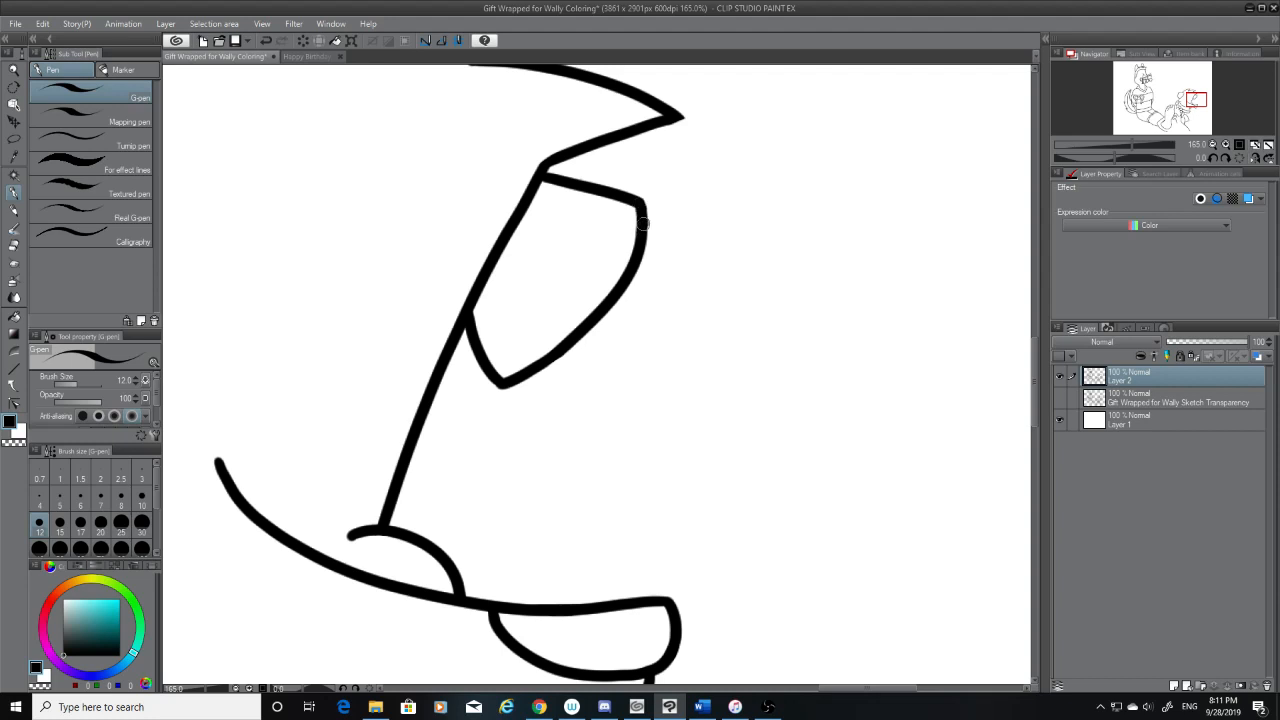
{"action": "left_click_drag", "start_coordinate": [645, 198], "coordinate": [640, 235]}
{"action": "key", "text": "e"}
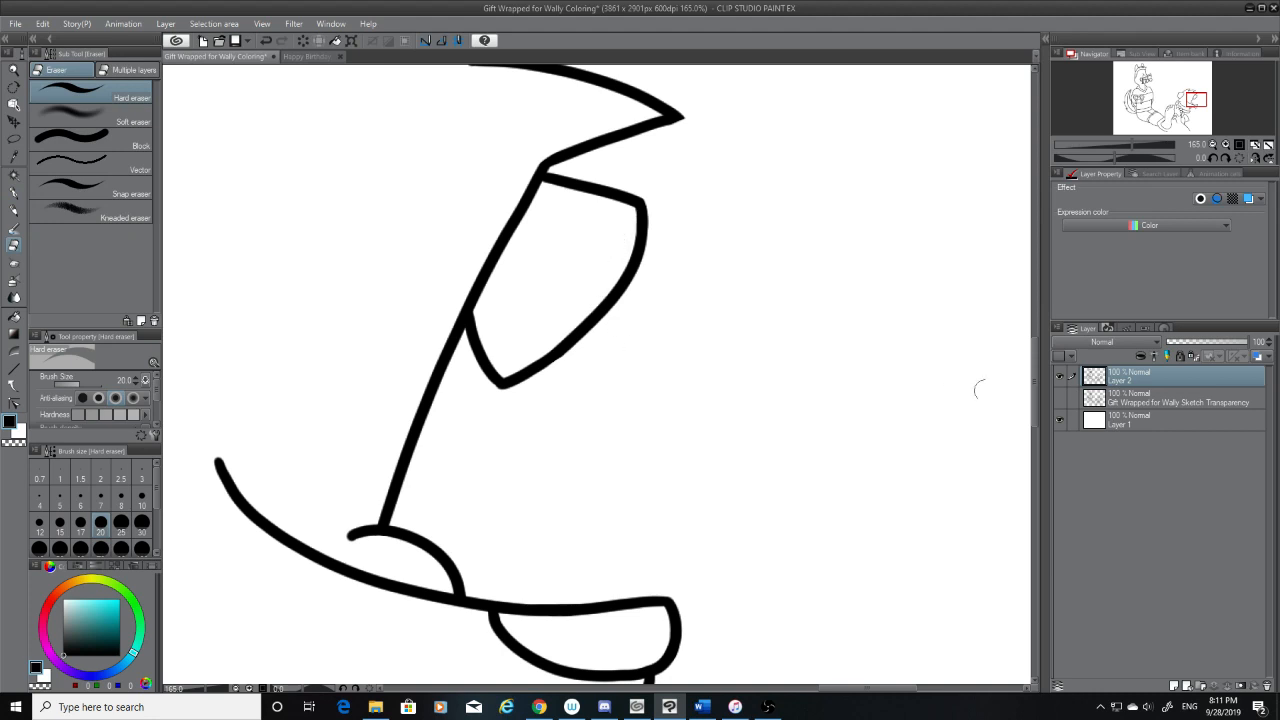
{"action": "left_click", "coordinate": [1059, 397]}
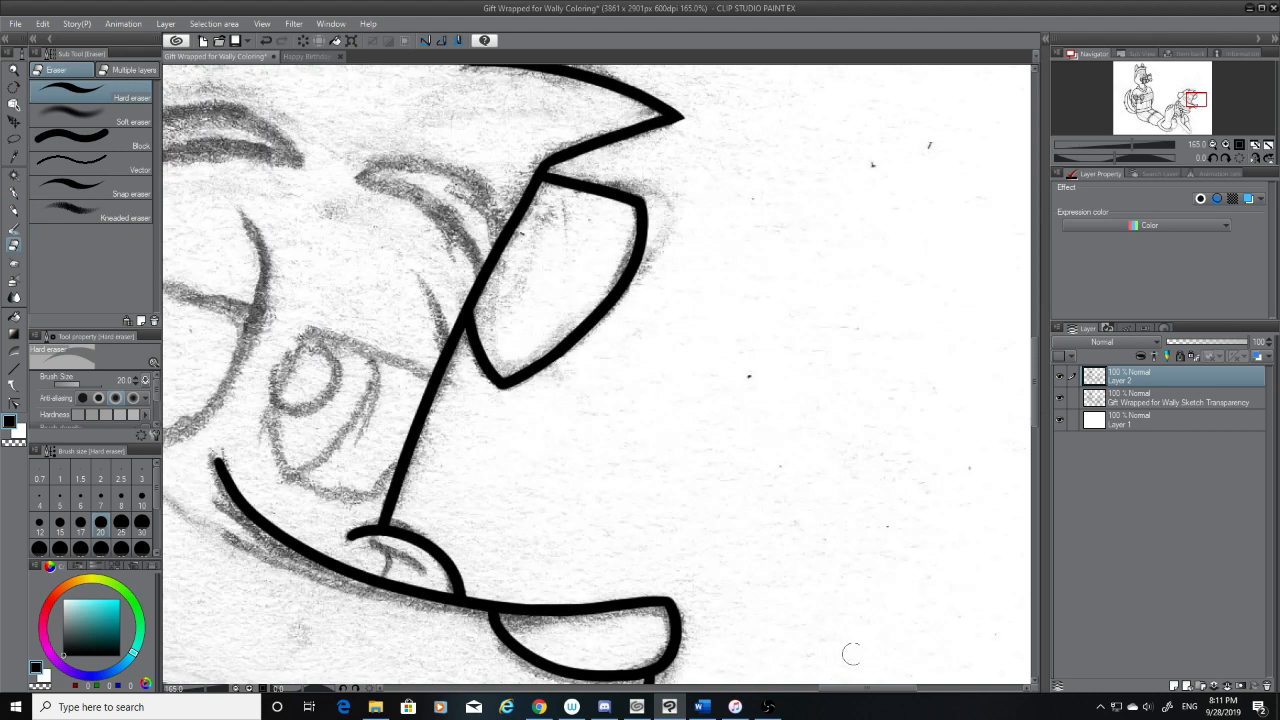
Redo the lower end of the long diagonal line below the second character's hem so it ends at the sketched point
{"action": "left_click_drag", "start_coordinate": [853, 688], "coordinate": [793, 688]}
{"action": "left_click_drag", "start_coordinate": [1034, 398], "coordinate": [1036, 570]}
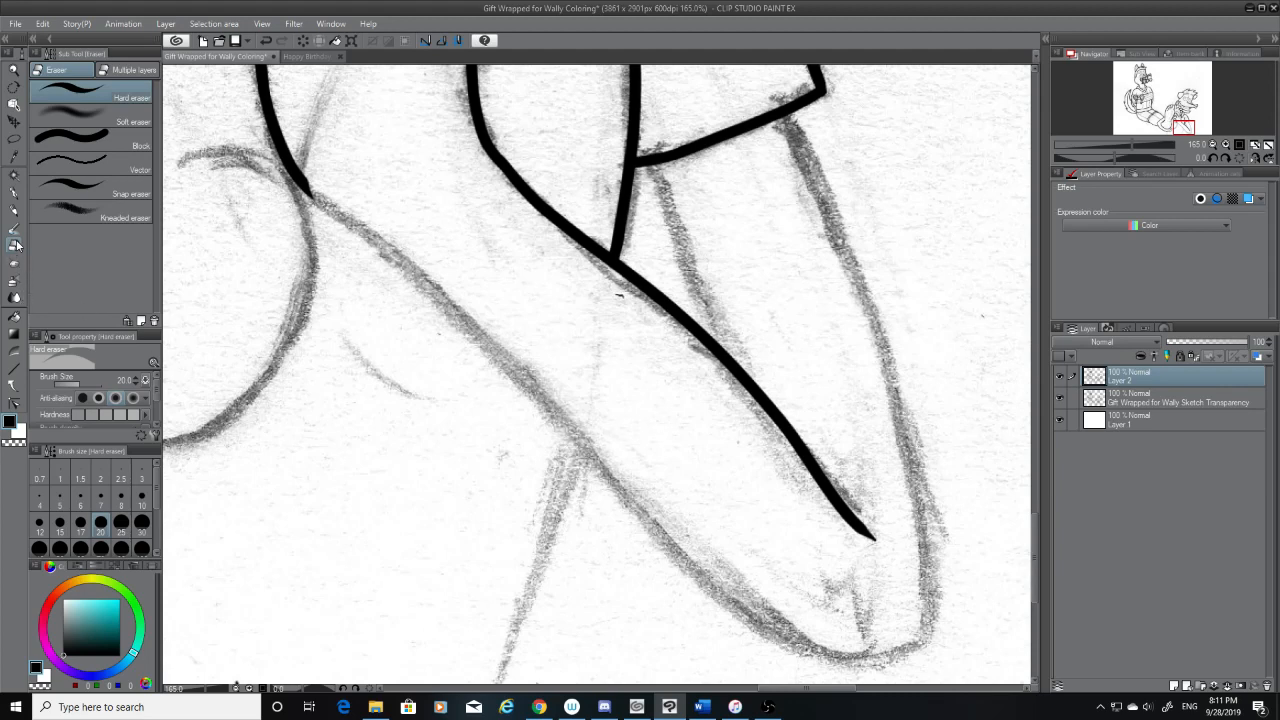
{"action": "mouse_move", "coordinate": [878, 540]}
{"action": "left_mouse_down"}
{"action": "mouse_move", "coordinate": [785, 464]}
{"action": "mouse_move", "coordinate": [854, 528]}
{"action": "mouse_move", "coordinate": [793, 454]}
{"action": "mouse_move", "coordinate": [842, 485]}
{"action": "mouse_move", "coordinate": [749, 420]}
{"action": "mouse_move", "coordinate": [858, 522]}
{"action": "left_mouse_up"}
{"action": "left_click", "coordinate": [13, 193]}
{"action": "key", "text": "ctrl+z"}
{"action": "left_click_drag", "start_coordinate": [772, 413], "coordinate": [860, 526]}
{"action": "key", "text": "ctrl+z"}
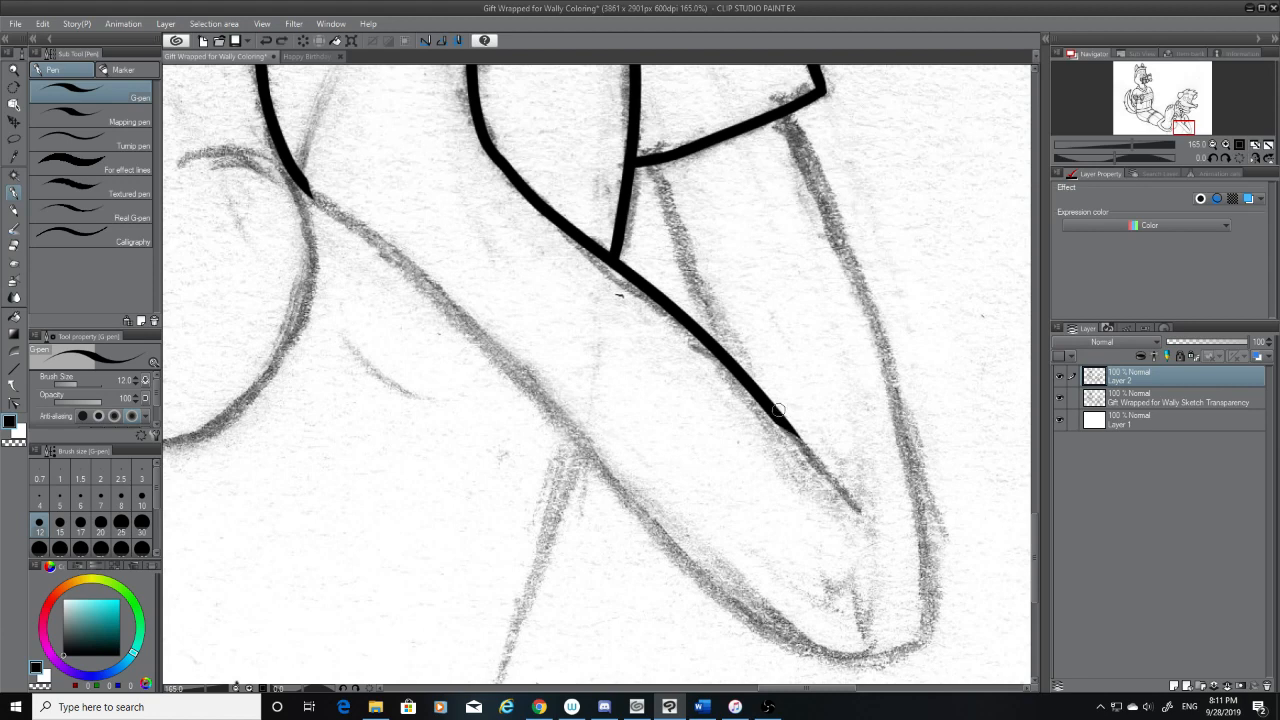
{"action": "left_click_drag", "start_coordinate": [778, 410], "coordinate": [852, 502]}
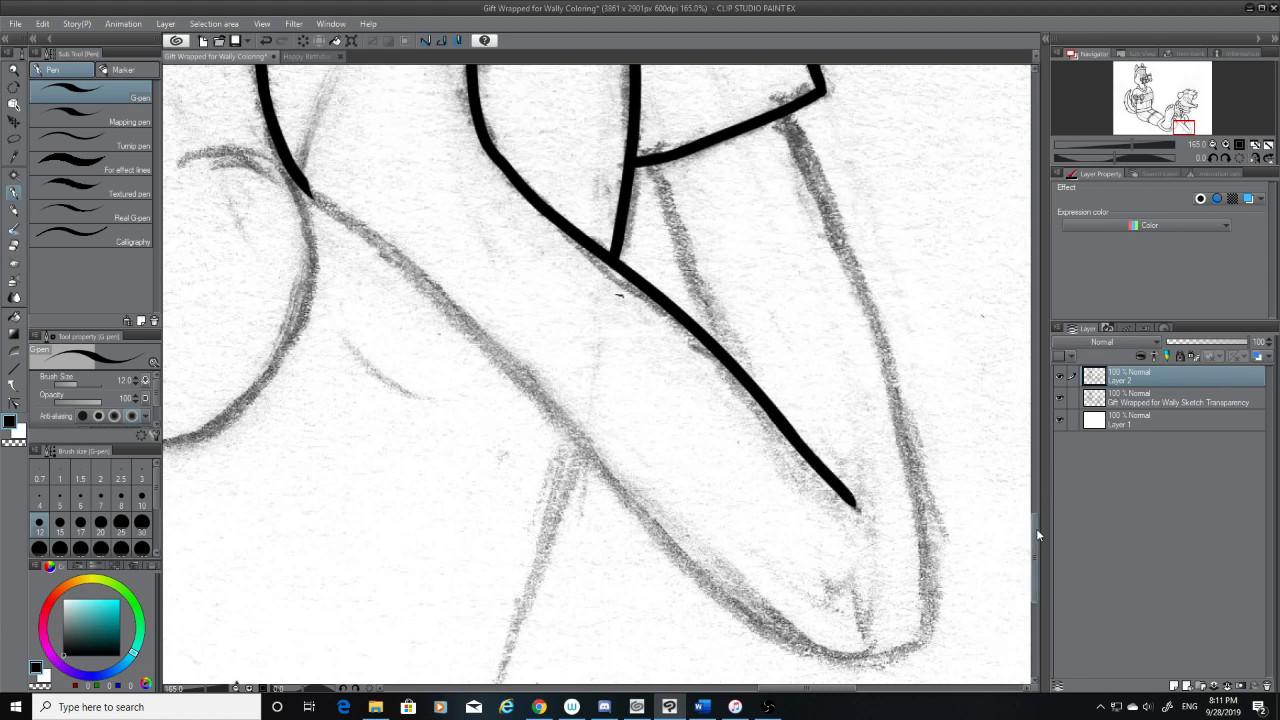
Ink the outer edge from the hem's corner down to the rounded end of the sketched shape, redoing the long stroke
{"action": "left_click_drag", "start_coordinate": [1035, 533], "coordinate": [1035, 515]}
{"action": "mouse_move", "coordinate": [790, 238]}
{"action": "left_mouse_down"}
{"action": "mouse_move", "coordinate": [903, 563]}
{"action": "mouse_move", "coordinate": [930, 684]}
{"action": "left_mouse_up"}
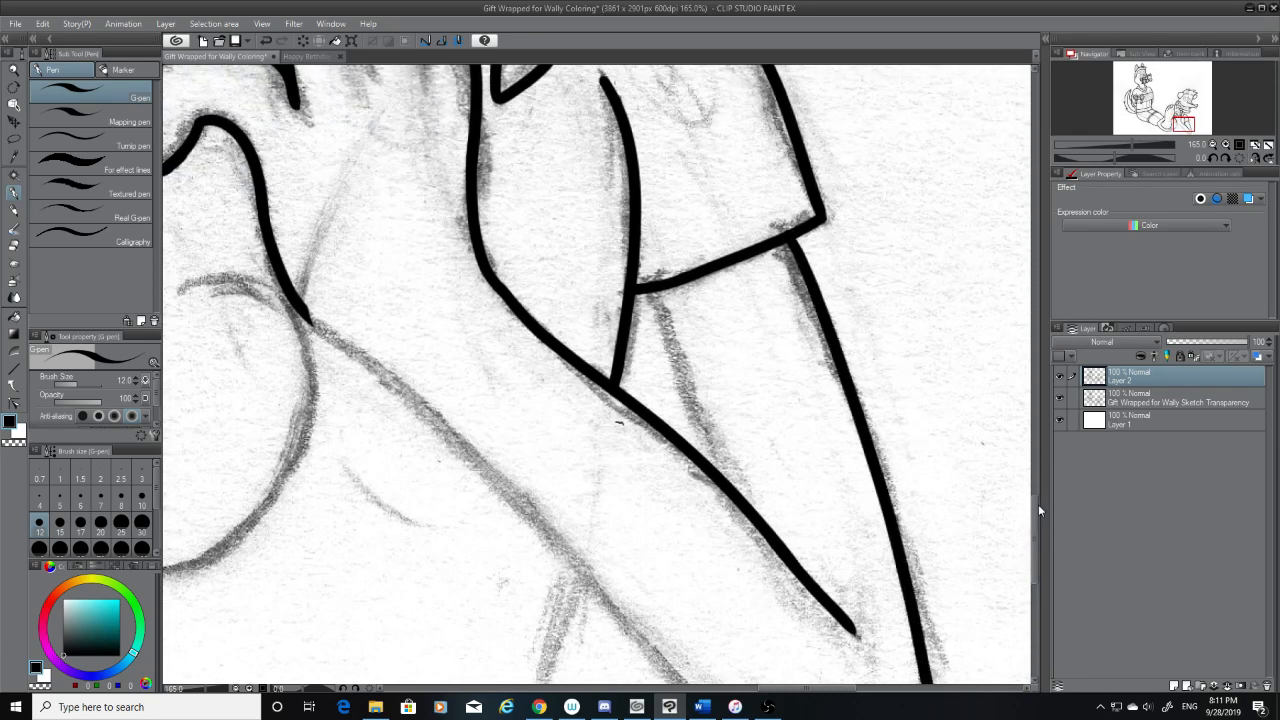
{"action": "left_click_drag", "start_coordinate": [1036, 502], "coordinate": [1039, 522]}
{"action": "key", "text": "ctrl+z"}
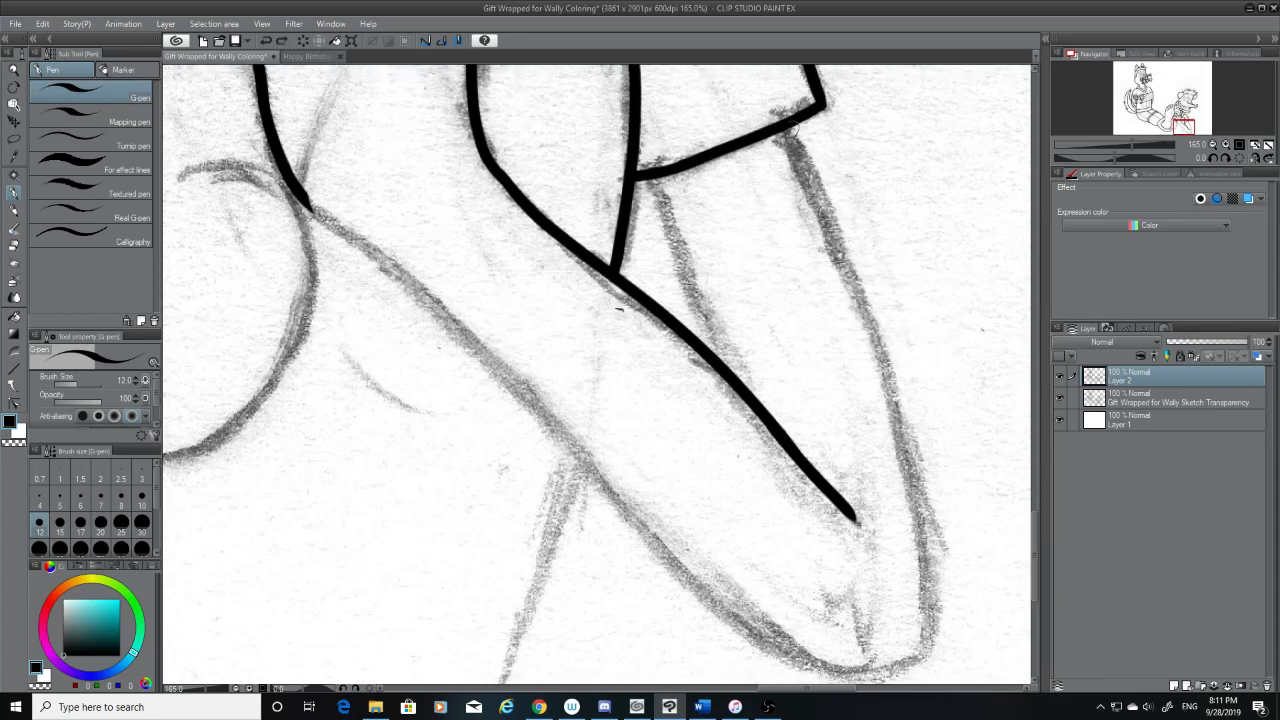
{"action": "mouse_move", "coordinate": [788, 128]}
{"action": "left_mouse_down"}
{"action": "mouse_move", "coordinate": [901, 515]}
{"action": "mouse_move", "coordinate": [912, 684]}
{"action": "left_mouse_up"}
{"action": "key", "text": "ctrl+z"}
{"action": "left_click_drag", "start_coordinate": [793, 125], "coordinate": [933, 684]}
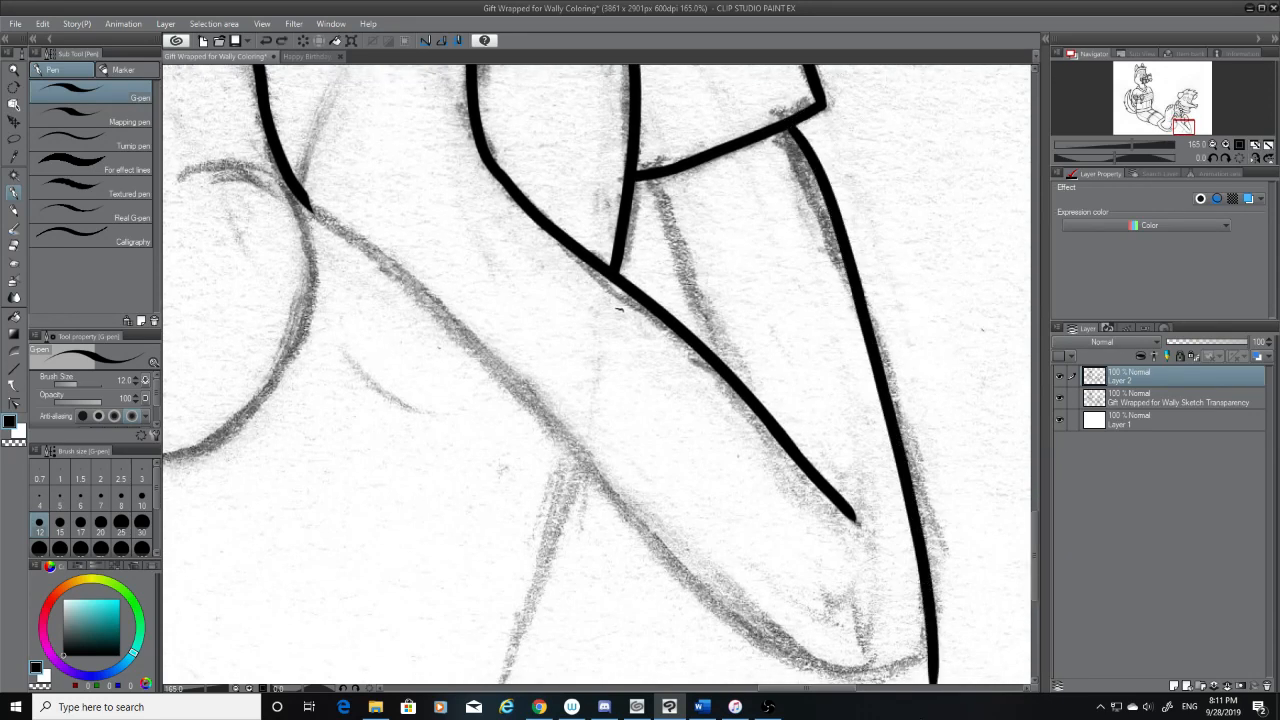
Try redoing the outer edge from the hem's corner down to the rounded end of the sketched shape
{"action": "key", "text": "ctrl+z"}
{"action": "left_click_drag", "start_coordinate": [790, 127], "coordinate": [933, 684]}
{"action": "key", "text": "ctrl+z"}
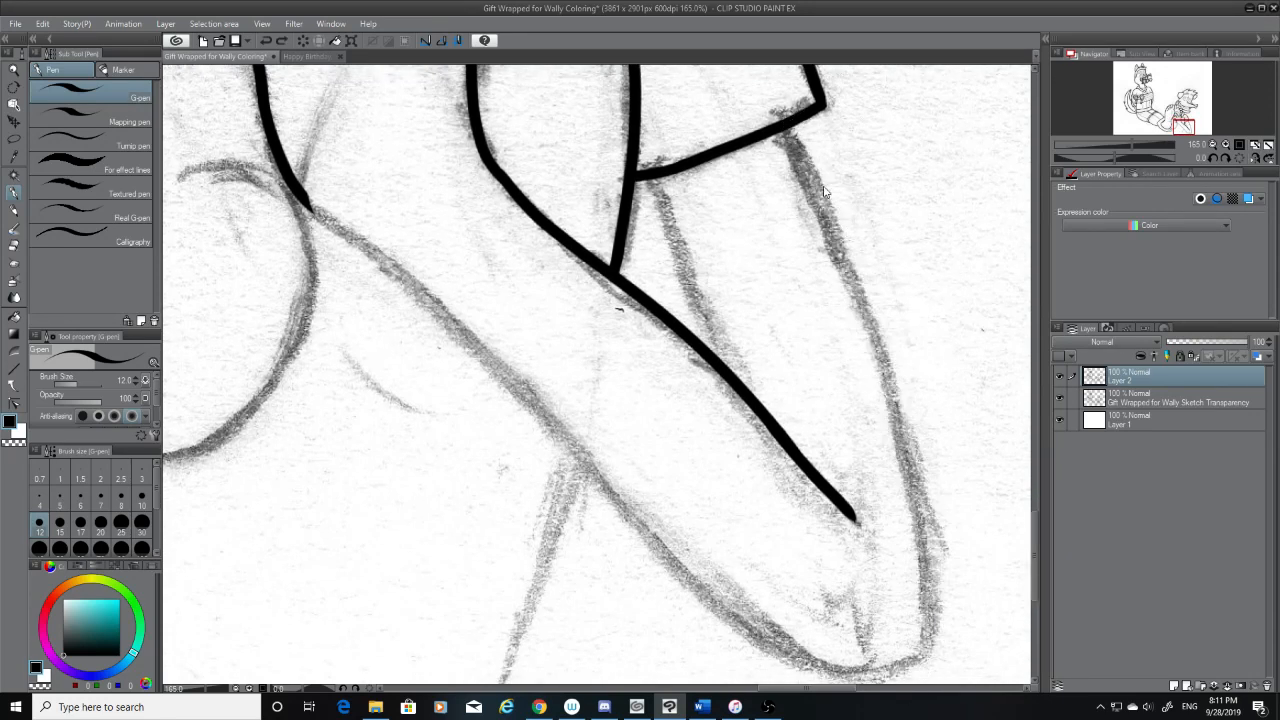
{"action": "left_click_drag", "start_coordinate": [788, 125], "coordinate": [930, 684]}
{"action": "key", "text": "ctrl+z"}
{"action": "mouse_move", "coordinate": [788, 127]}
{"action": "left_mouse_down"}
{"action": "mouse_move", "coordinate": [870, 322]}
{"action": "mouse_move", "coordinate": [926, 684]}
{"action": "left_mouse_up"}
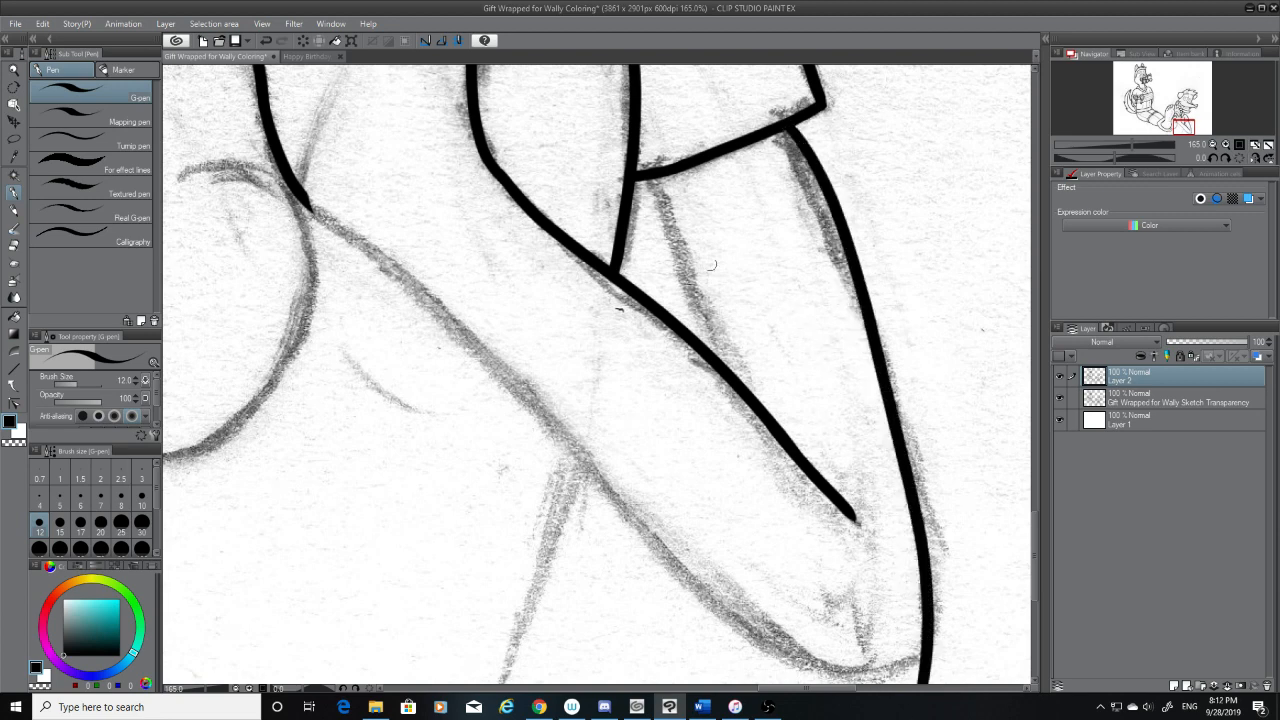
Try several strokes for the short inner line from the hem to the long diagonal, then undo them and the outer edge
{"action": "left_click_drag", "start_coordinate": [654, 182], "coordinate": [712, 350]}
{"action": "key", "text": "ctrl+z"}
{"action": "left_click_drag", "start_coordinate": [638, 184], "coordinate": [705, 342]}
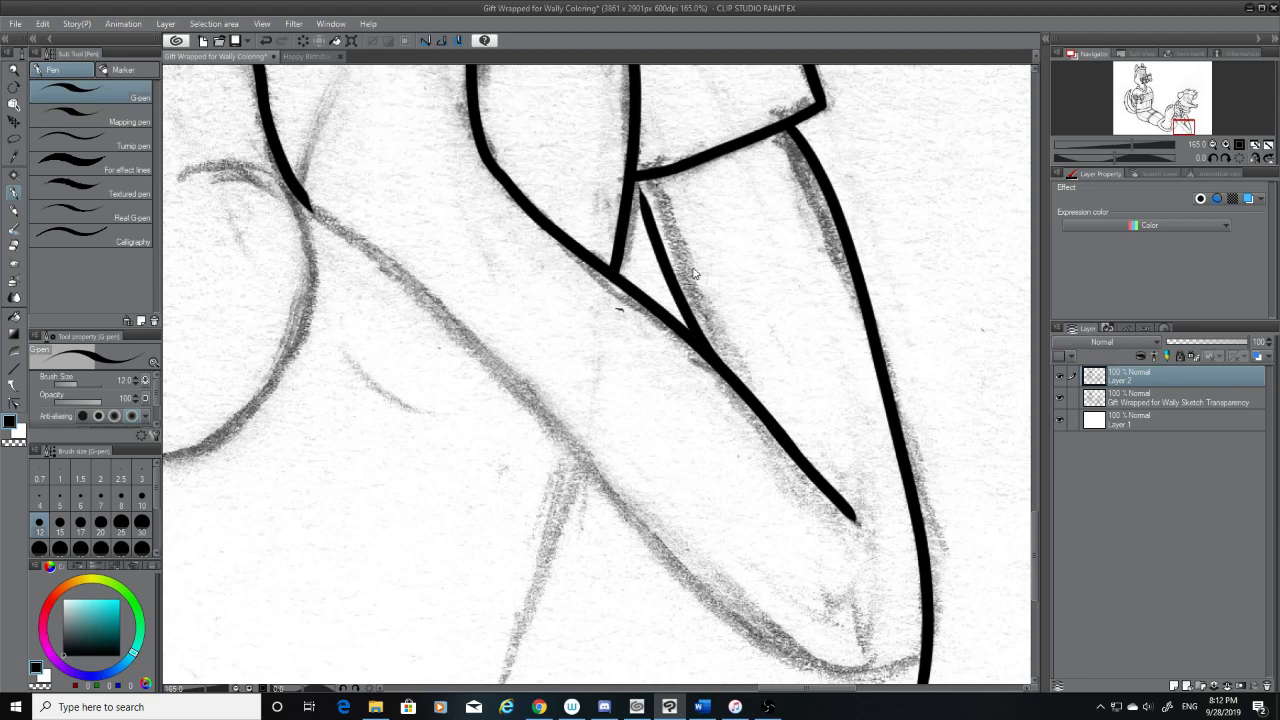
{"action": "key", "text": "ctrl+z"}
{"action": "left_click_drag", "start_coordinate": [654, 182], "coordinate": [728, 368]}
{"action": "key", "text": "ctrl+z"}
{"action": "left_click_drag", "start_coordinate": [652, 180], "coordinate": [728, 370]}
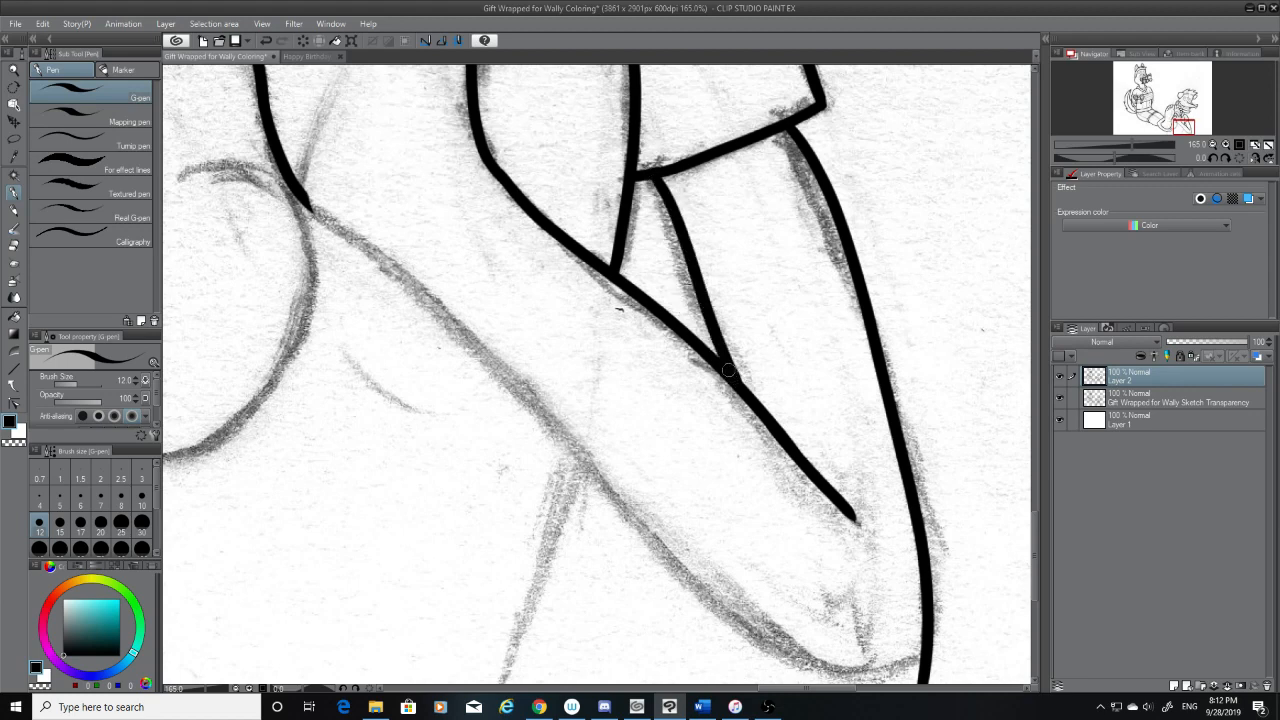
{"action": "key", "text": "ctrl+z"}
{"action": "left_click_drag", "start_coordinate": [654, 173], "coordinate": [728, 360]}
{"action": "key", "text": "ctrl+z"}
{"action": "key", "text": "ctrl+z"}
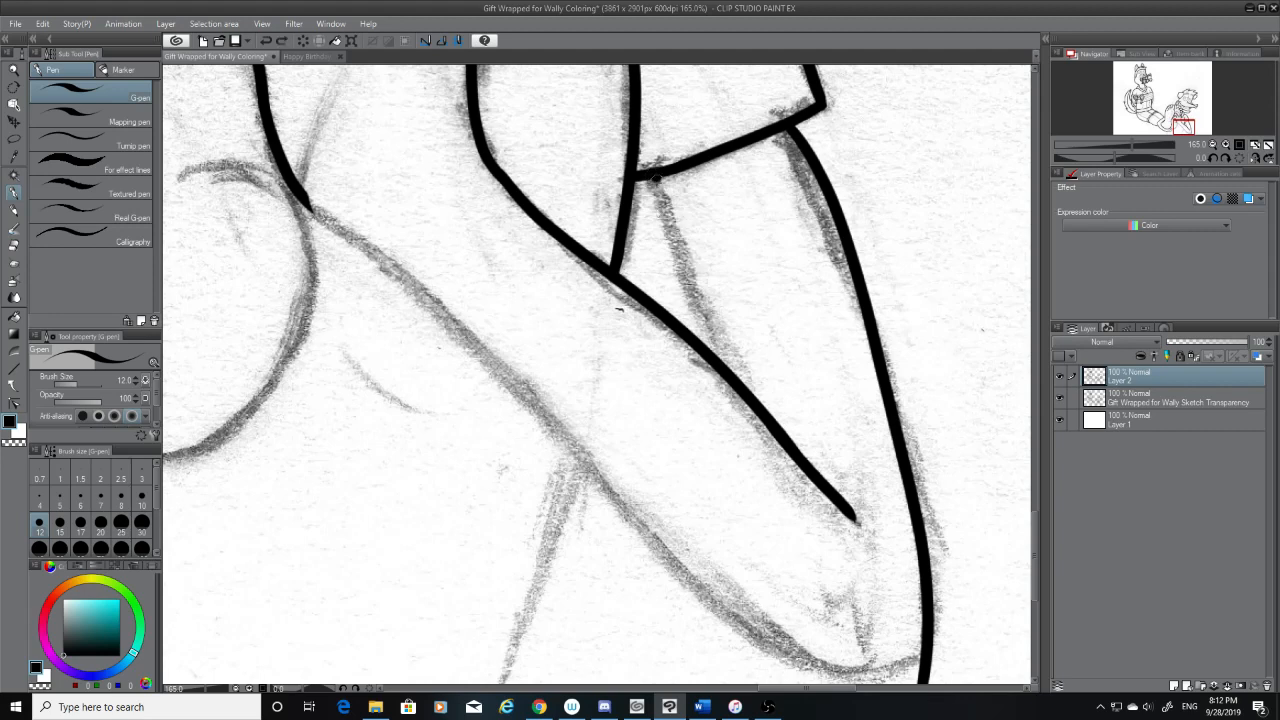
{"action": "left_click_drag", "start_coordinate": [655, 178], "coordinate": [722, 360]}
{"action": "key", "text": "ctrl+z"}
{"action": "key", "text": "ctrl+z"}
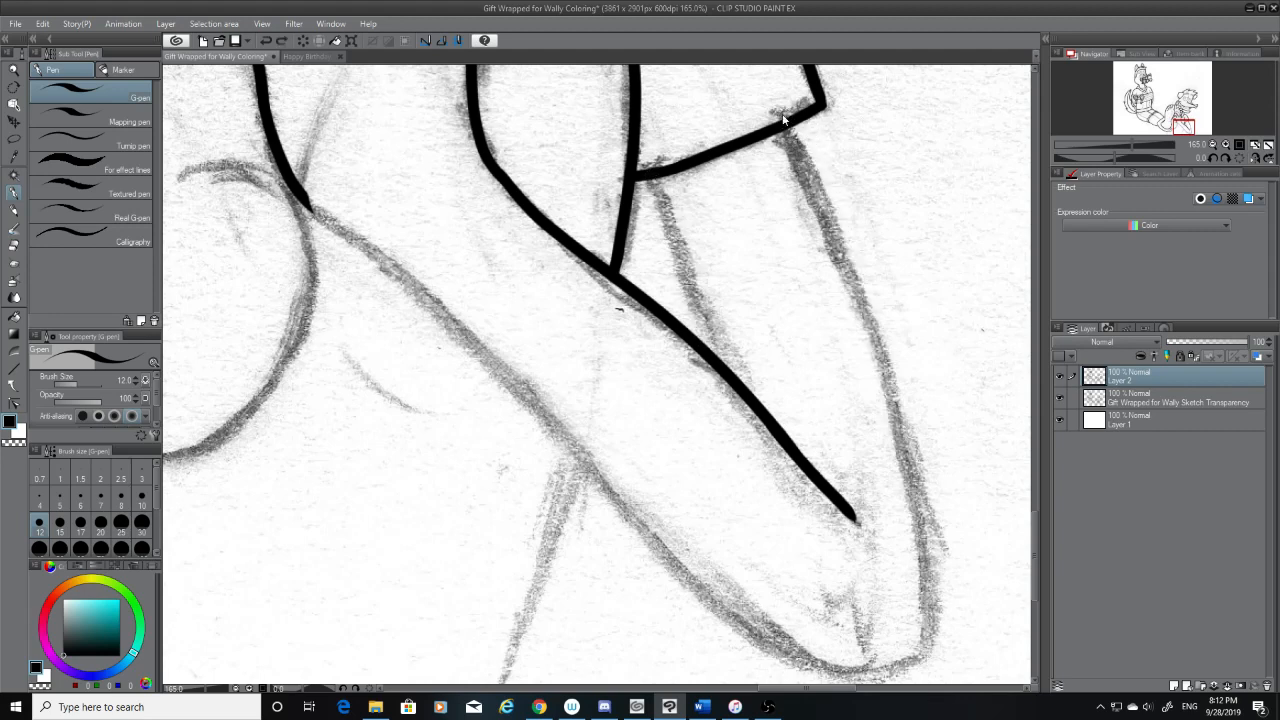
Ink the outer edge again from the hem's corner to the sketched rounded end, redoing the stroke until it follows the sketch closely
{"action": "left_click_drag", "start_coordinate": [785, 133], "coordinate": [925, 684]}
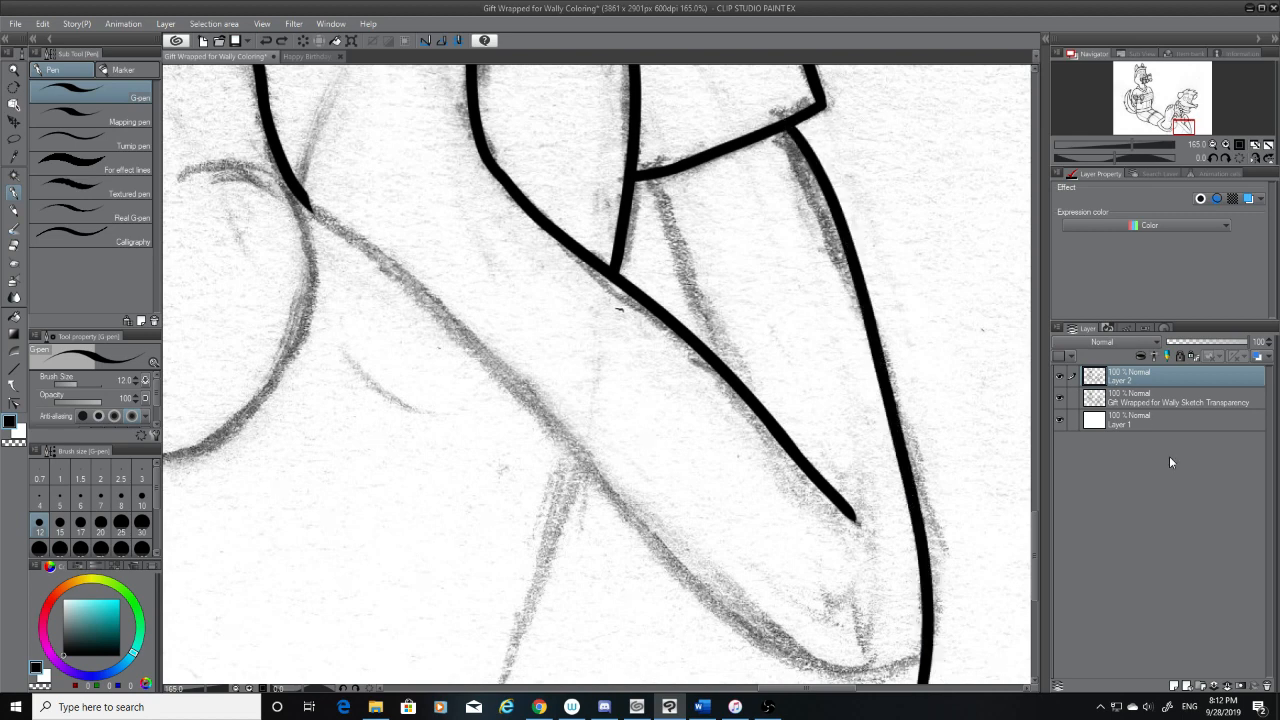
{"action": "left_click", "coordinate": [1060, 374]}
{"action": "left_click", "coordinate": [1060, 374]}
{"action": "key", "text": "ctrl+z"}
{"action": "left_click_drag", "start_coordinate": [786, 131], "coordinate": [925, 684]}
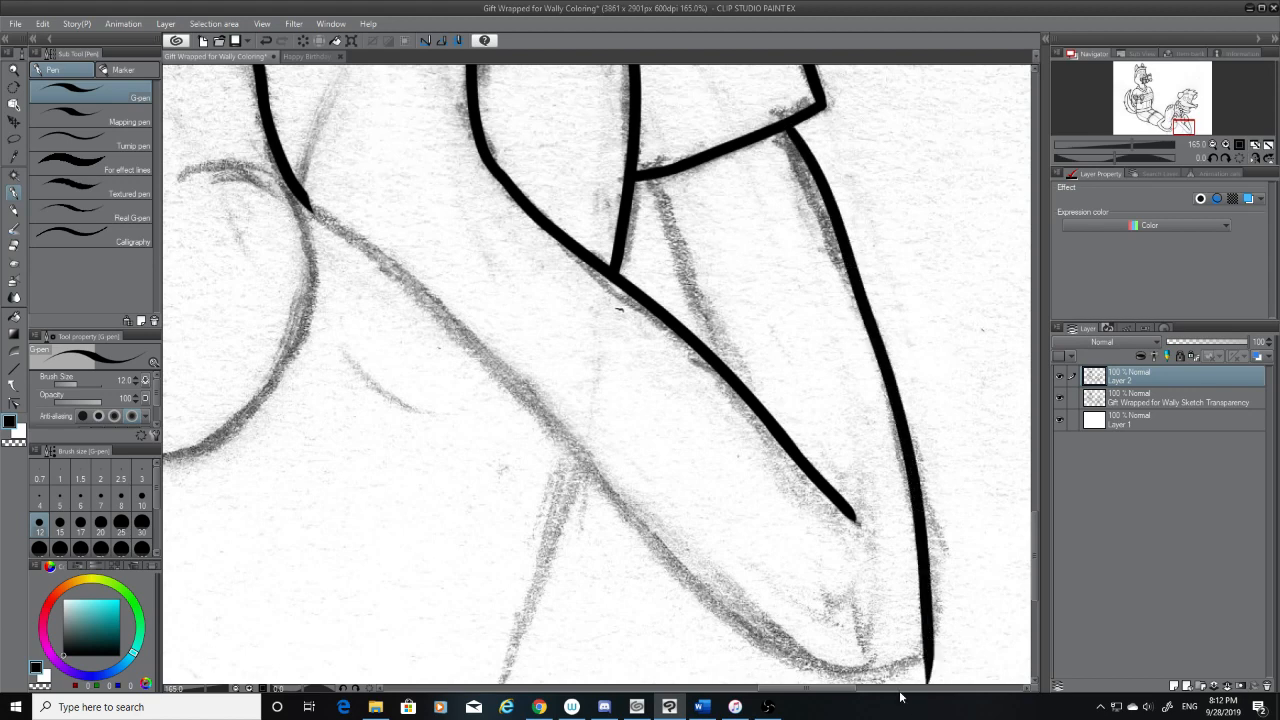
{"action": "key", "text": "ctrl+z"}
{"action": "mouse_move", "coordinate": [786, 131]}
{"action": "left_mouse_down"}
{"action": "mouse_move", "coordinate": [881, 389]}
{"action": "mouse_move", "coordinate": [928, 684]}
{"action": "left_mouse_up"}
{"action": "key", "text": "ctrl+z"}
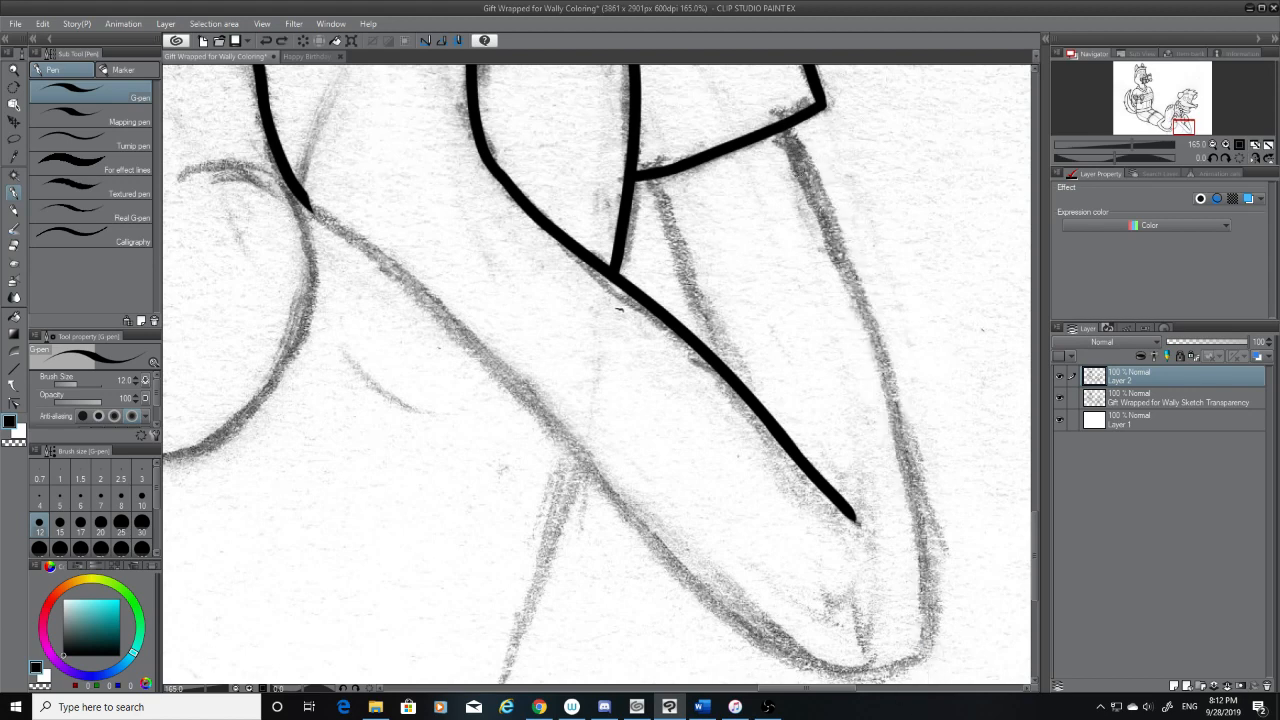
{"action": "mouse_move", "coordinate": [787, 130]}
{"action": "left_mouse_down"}
{"action": "mouse_move", "coordinate": [902, 392]}
{"action": "mouse_move", "coordinate": [937, 684]}
{"action": "left_mouse_up"}
{"action": "key", "text": "ctrl+z"}
{"action": "mouse_move", "coordinate": [785, 128]}
{"action": "left_mouse_down"}
{"action": "mouse_move", "coordinate": [898, 418]}
{"action": "mouse_move", "coordinate": [932, 684]}
{"action": "left_mouse_up"}
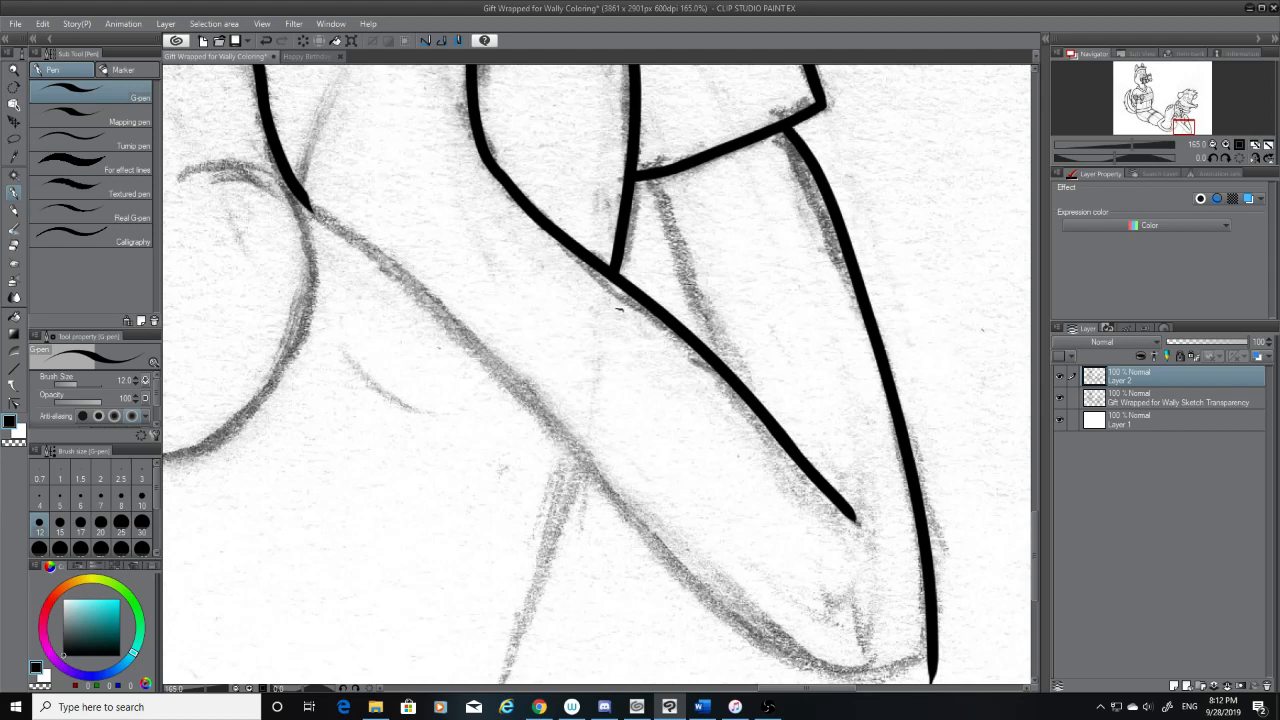
Ink the short inner line from the hem's inner corner down to the long diagonal line, redoing it until it ends at the diagonal
{"action": "left_click_drag", "start_coordinate": [657, 173], "coordinate": [737, 406]}
{"action": "key", "text": "ctrl+z"}
{"action": "left_click_drag", "start_coordinate": [650, 177], "coordinate": [736, 404]}
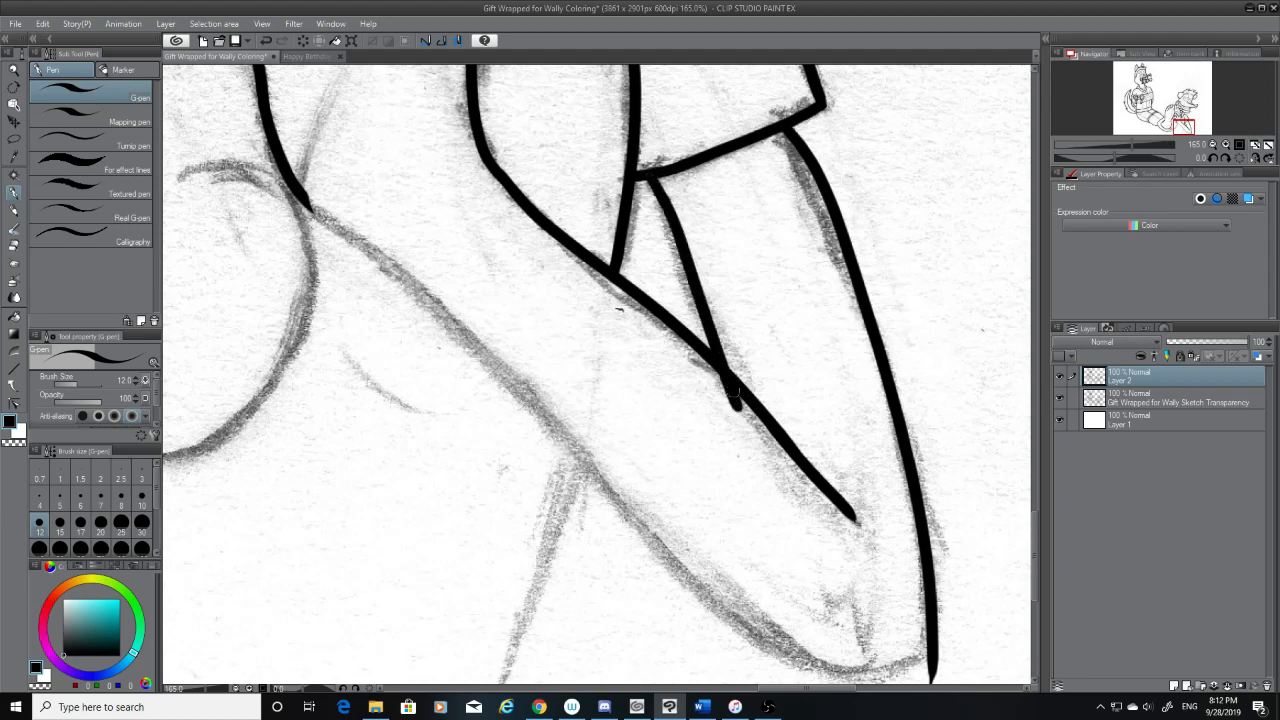
{"action": "key", "text": "ctrl+z"}
{"action": "left_click_drag", "start_coordinate": [652, 175], "coordinate": [714, 354]}
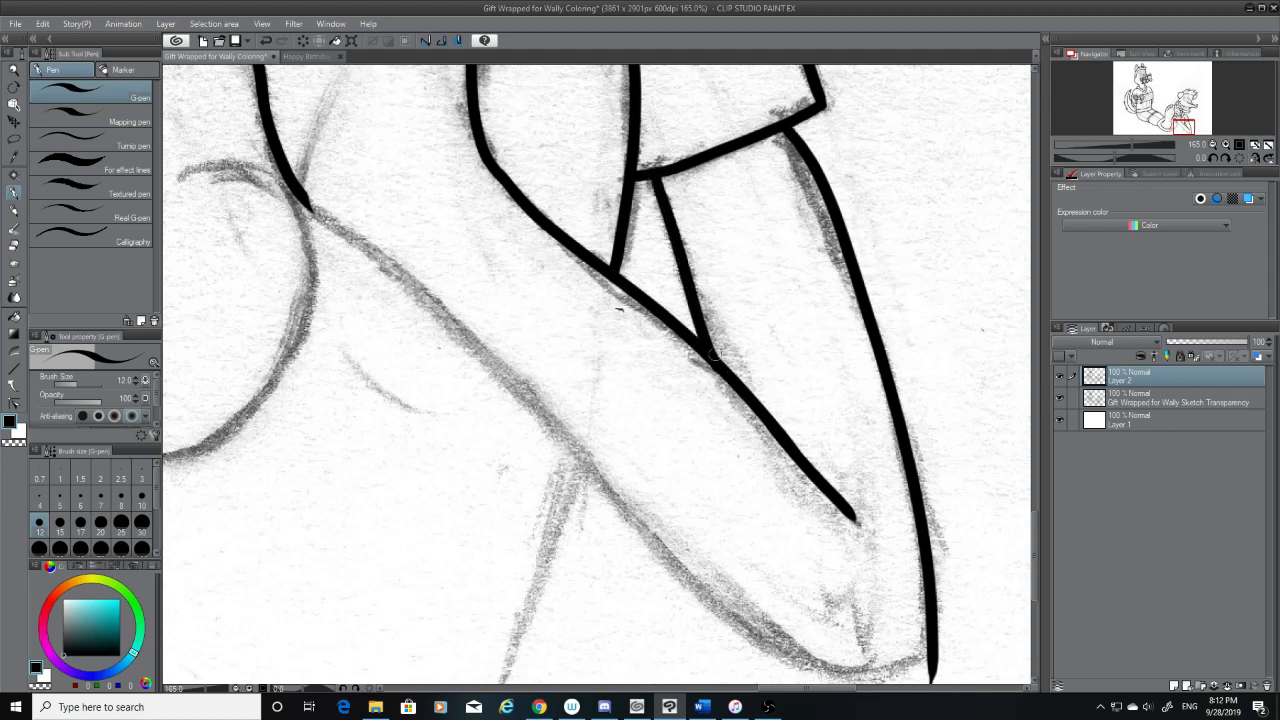
Check the inked joins with the sketch hidden, then restore the sketch and erase the pointed overshoot at the outer edge's lower end
{"action": "key", "text": "e"}
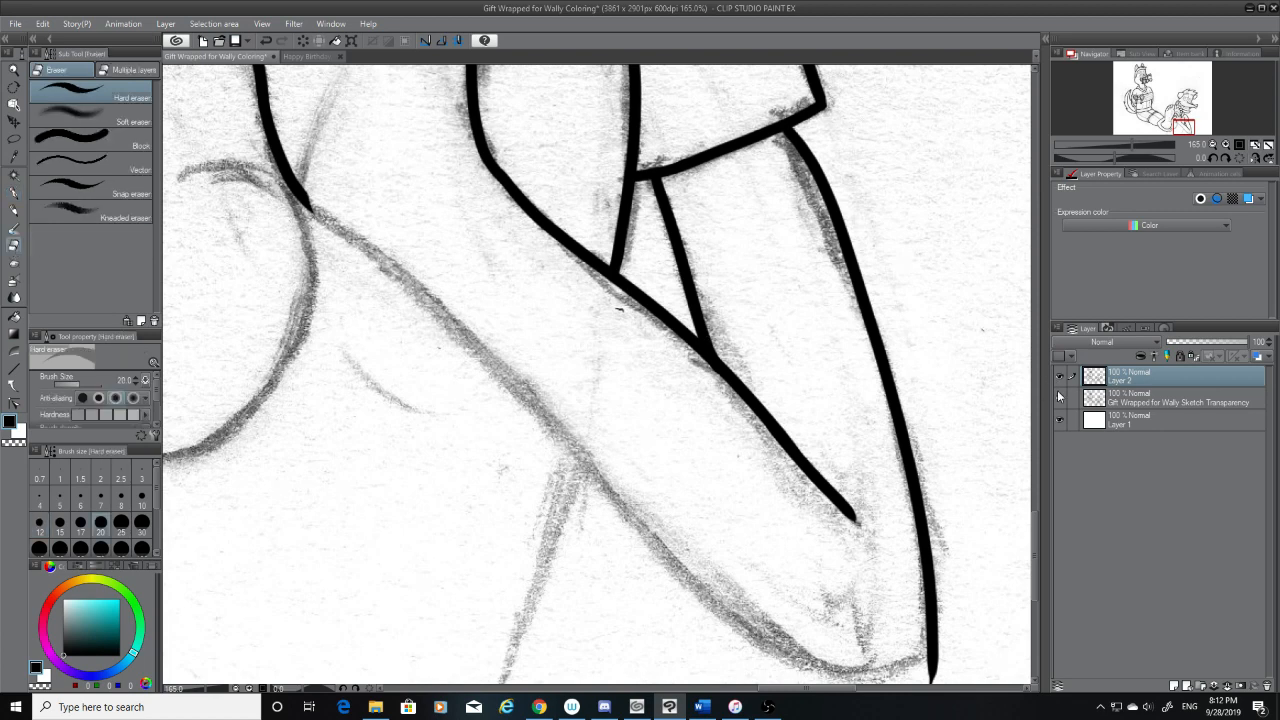
{"action": "left_click", "coordinate": [1059, 397]}
{"action": "left_click_drag", "start_coordinate": [714, 382], "coordinate": [693, 370]}
{"action": "key", "text": "ctrl+z"}
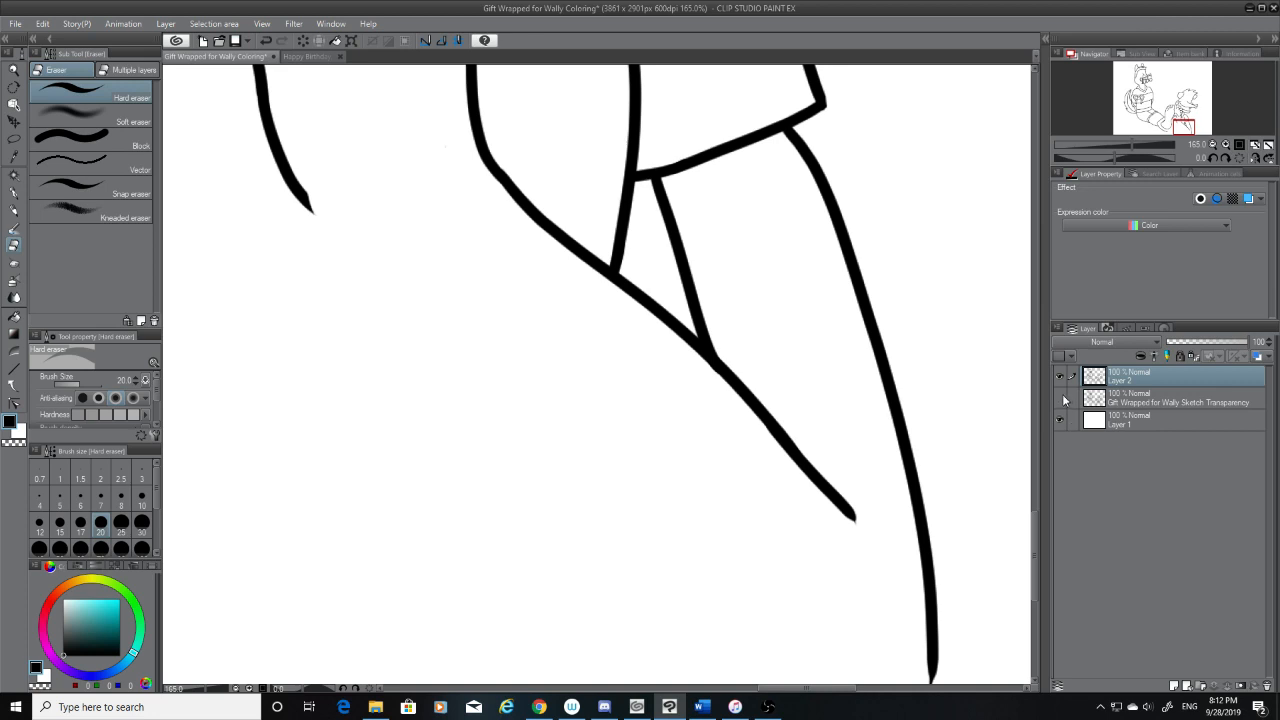
{"action": "left_click", "coordinate": [1059, 397]}
{"action": "scroll", "coordinate": [1036, 551], "scroll_direction": "down", "scroll_amount": 2}
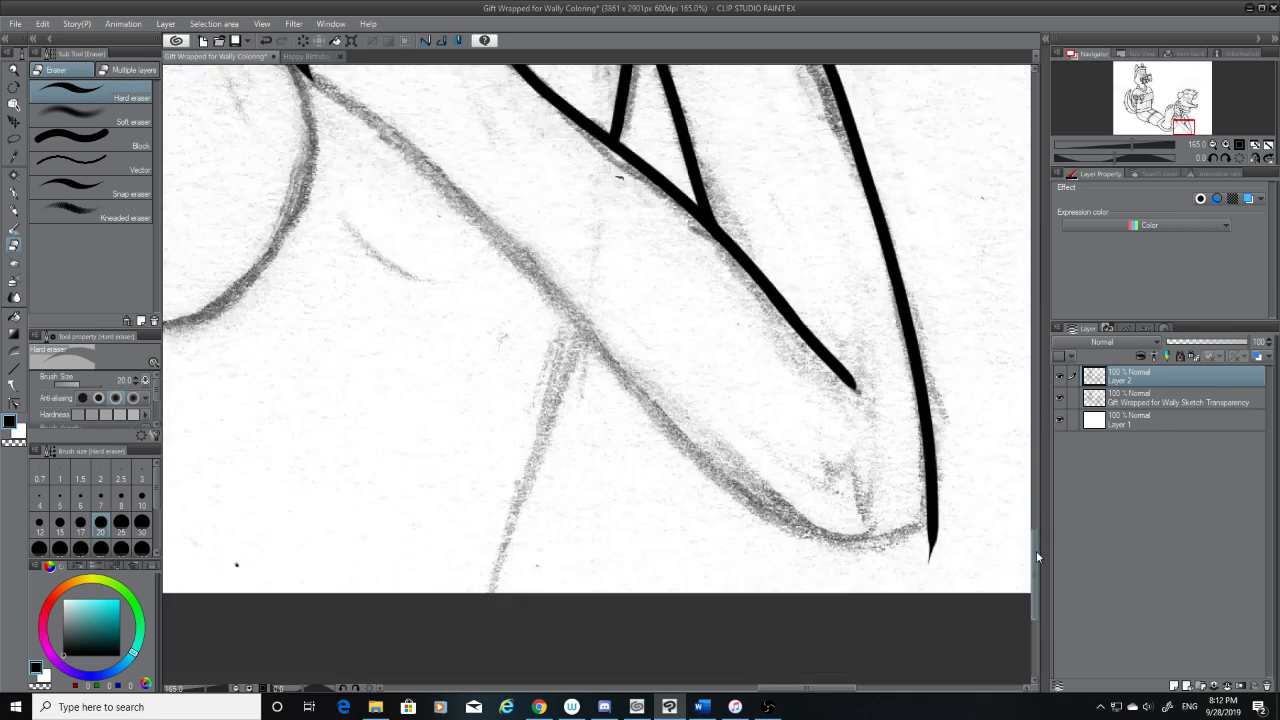
{"action": "scroll", "coordinate": [1036, 551], "scroll_direction": "down", "scroll_amount": 2}
{"action": "left_click_drag", "start_coordinate": [926, 460], "coordinate": [945, 408]}
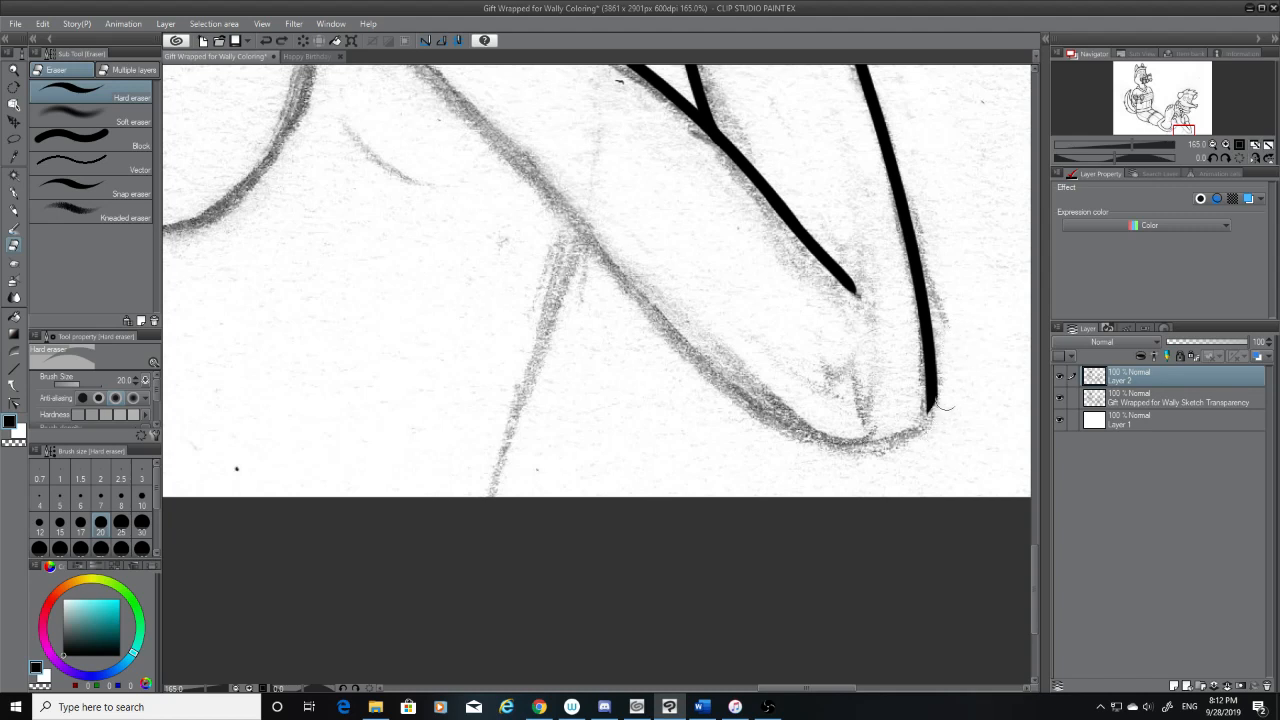
Ink the curve around the shape's rounded end from the outer edge, redoing it until it fits the sketch, and trim its tip
{"action": "left_click", "coordinate": [14, 194]}
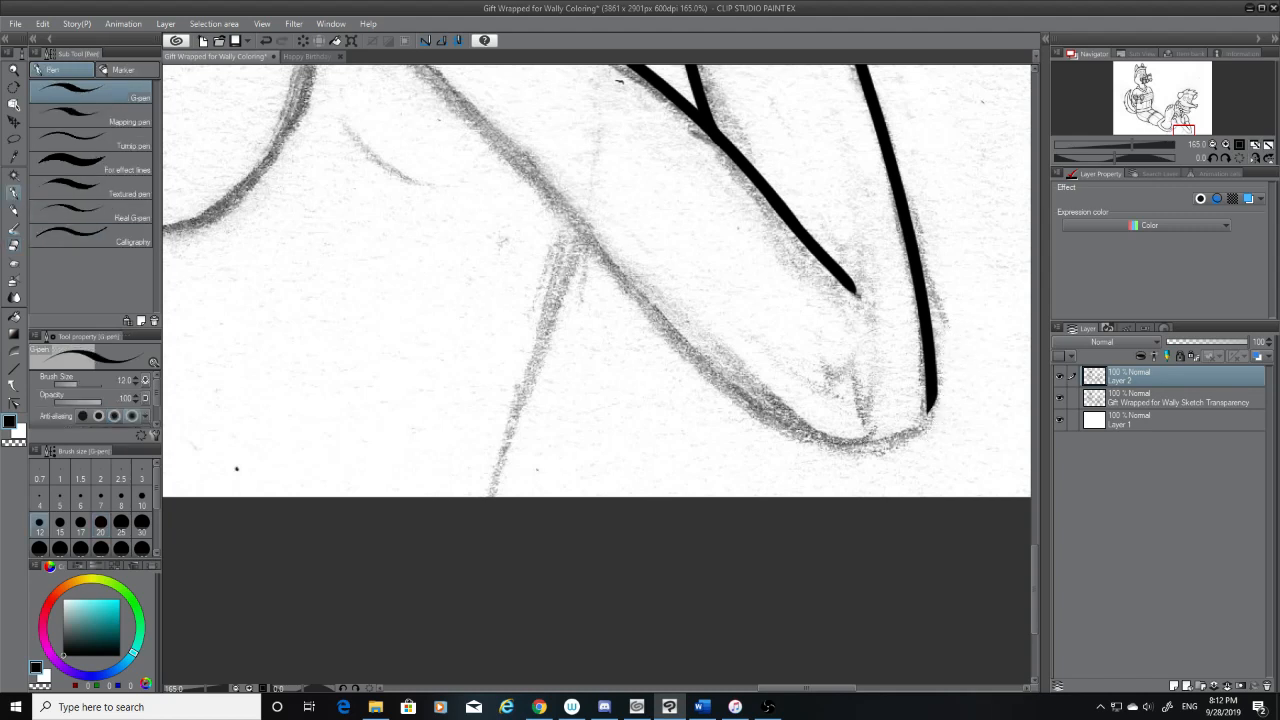
{"action": "left_click_drag", "start_coordinate": [937, 392], "coordinate": [868, 455]}
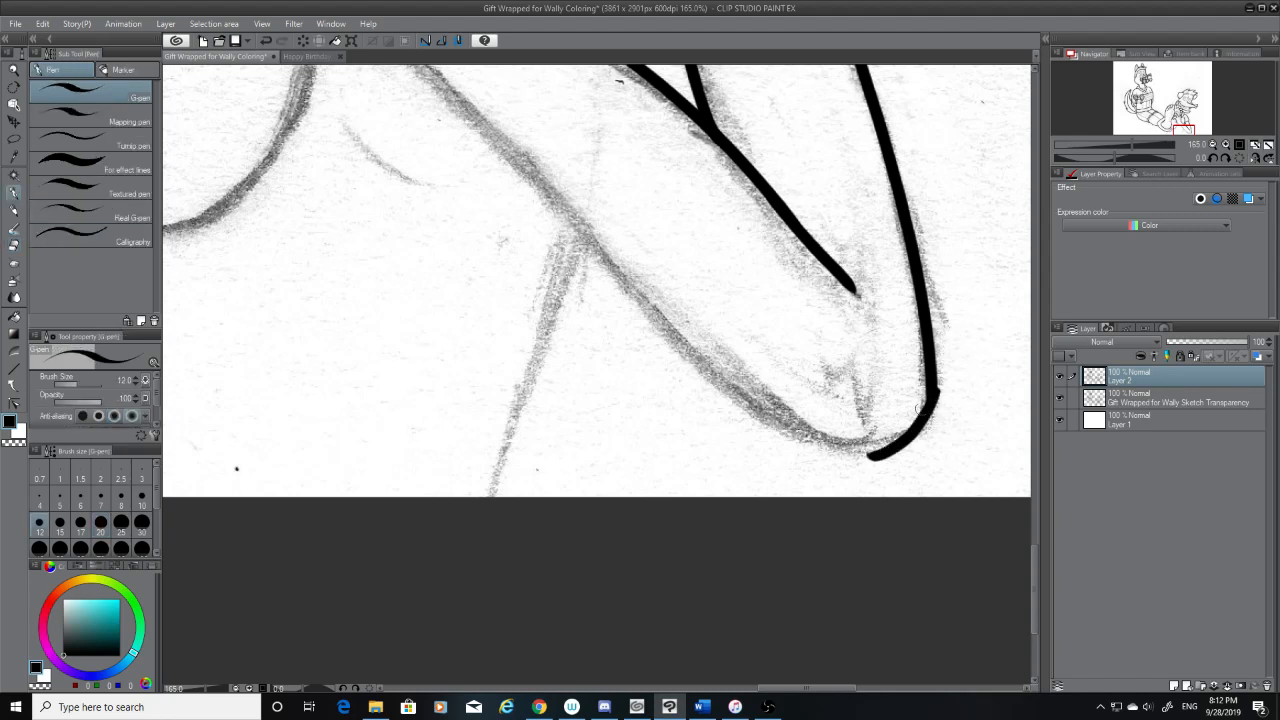
{"action": "key", "text": "ctrl+z"}
{"action": "left_click_drag", "start_coordinate": [931, 390], "coordinate": [836, 442]}
{"action": "key", "text": "ctrl+z"}
{"action": "mouse_move", "coordinate": [931, 390]}
{"action": "left_mouse_down"}
{"action": "mouse_move", "coordinate": [908, 437]}
{"action": "mouse_move", "coordinate": [873, 432]}
{"action": "left_mouse_up"}
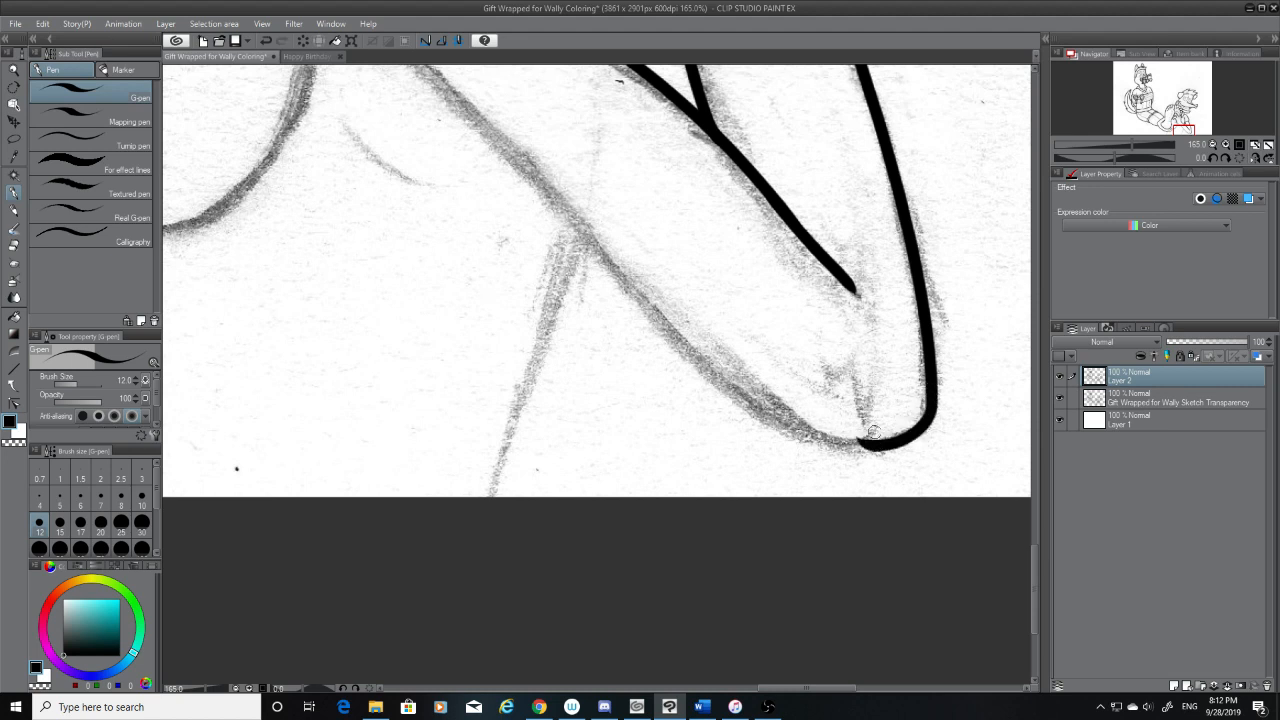
{"action": "left_click", "coordinate": [17, 247]}
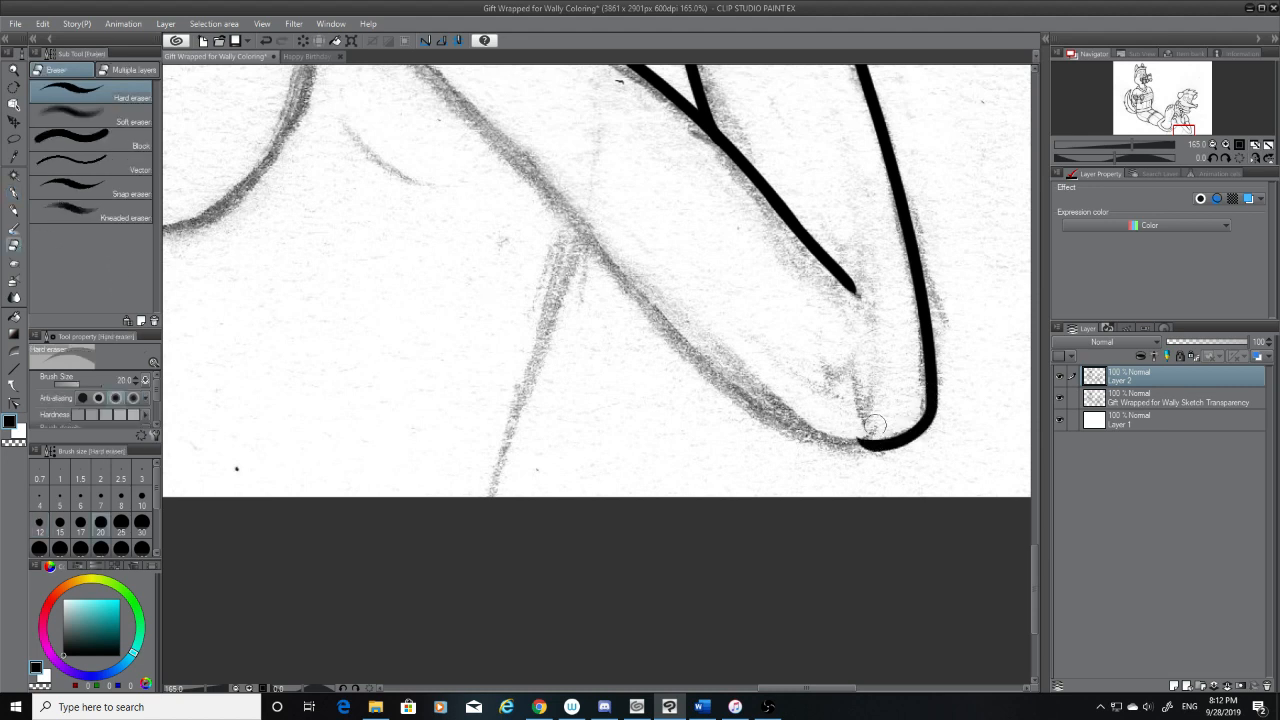
{"action": "left_click", "coordinate": [858, 447]}
Try to ink the shape's long lower edge in a single stroke between the inked line beside the circle and the rounded end
{"action": "left_click_drag", "start_coordinate": [808, 686], "coordinate": [801, 656]}
{"action": "left_click_drag", "start_coordinate": [1033, 579], "coordinate": [1031, 545]}
{"action": "left_click", "coordinate": [15, 193]}
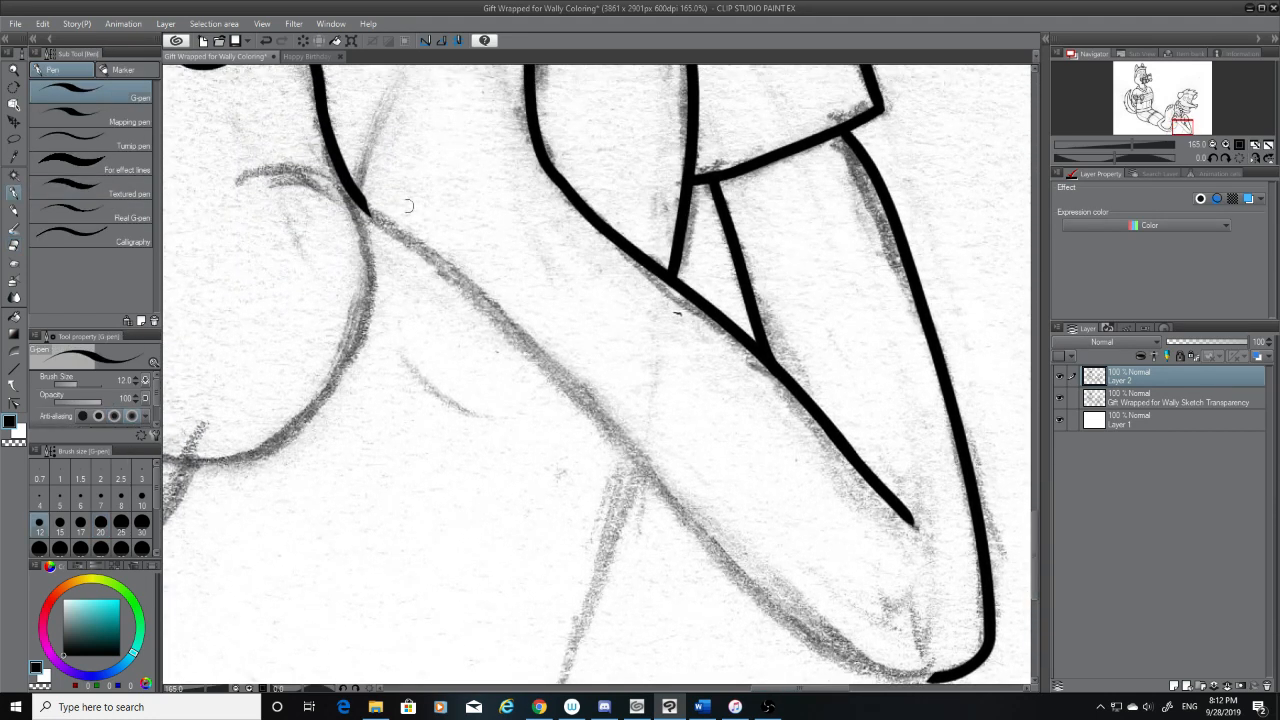
{"action": "left_click_drag", "start_coordinate": [360, 198], "coordinate": [672, 470]}
{"action": "key", "text": "ctrl+z"}
{"action": "left_click_drag", "start_coordinate": [360, 198], "coordinate": [838, 668]}
{"action": "key", "text": "ctrl+z"}
{"action": "left_click_drag", "start_coordinate": [363, 195], "coordinate": [834, 677]}
{"action": "key", "text": "ctrl+z"}
{"action": "left_click_drag", "start_coordinate": [358, 197], "coordinate": [866, 676]}
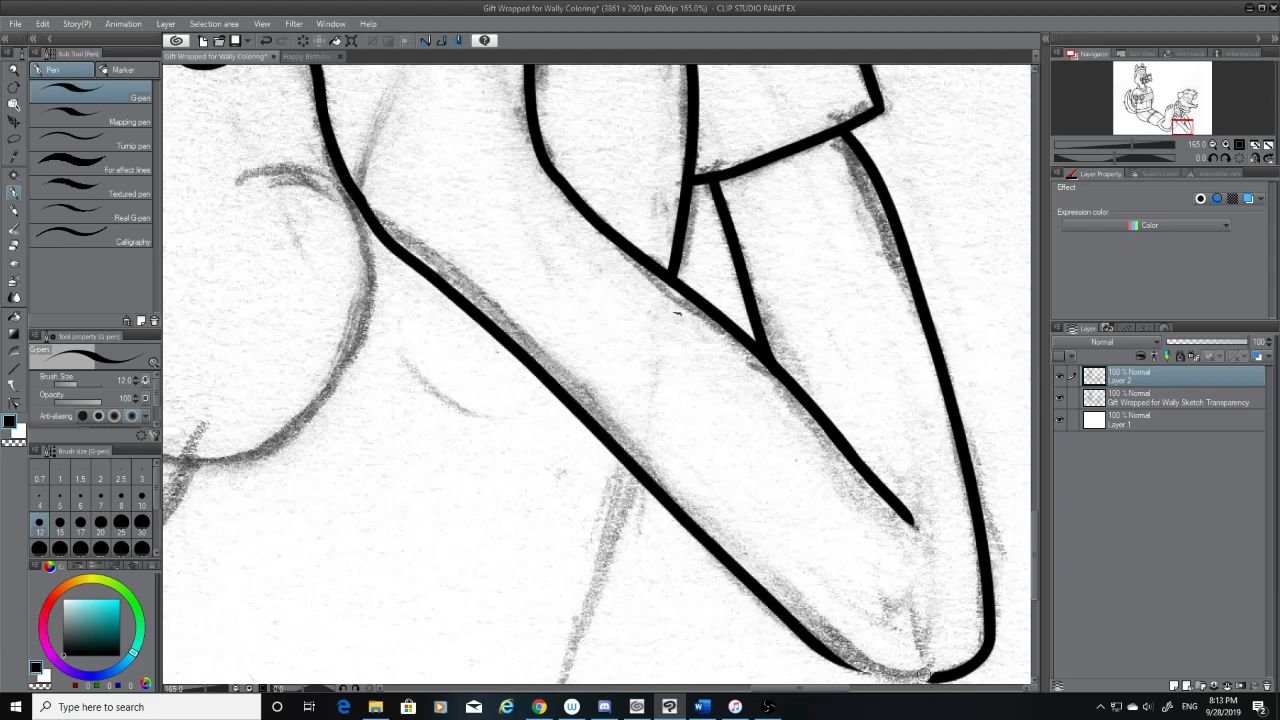
{"action": "key", "text": "ctrl+z"}
{"action": "mouse_move", "coordinate": [945, 677]}
{"action": "left_mouse_down"}
{"action": "mouse_move", "coordinate": [791, 640]}
{"action": "mouse_move", "coordinate": [668, 548]}
{"action": "left_mouse_up"}
{"action": "key", "text": "ctrl+z"}
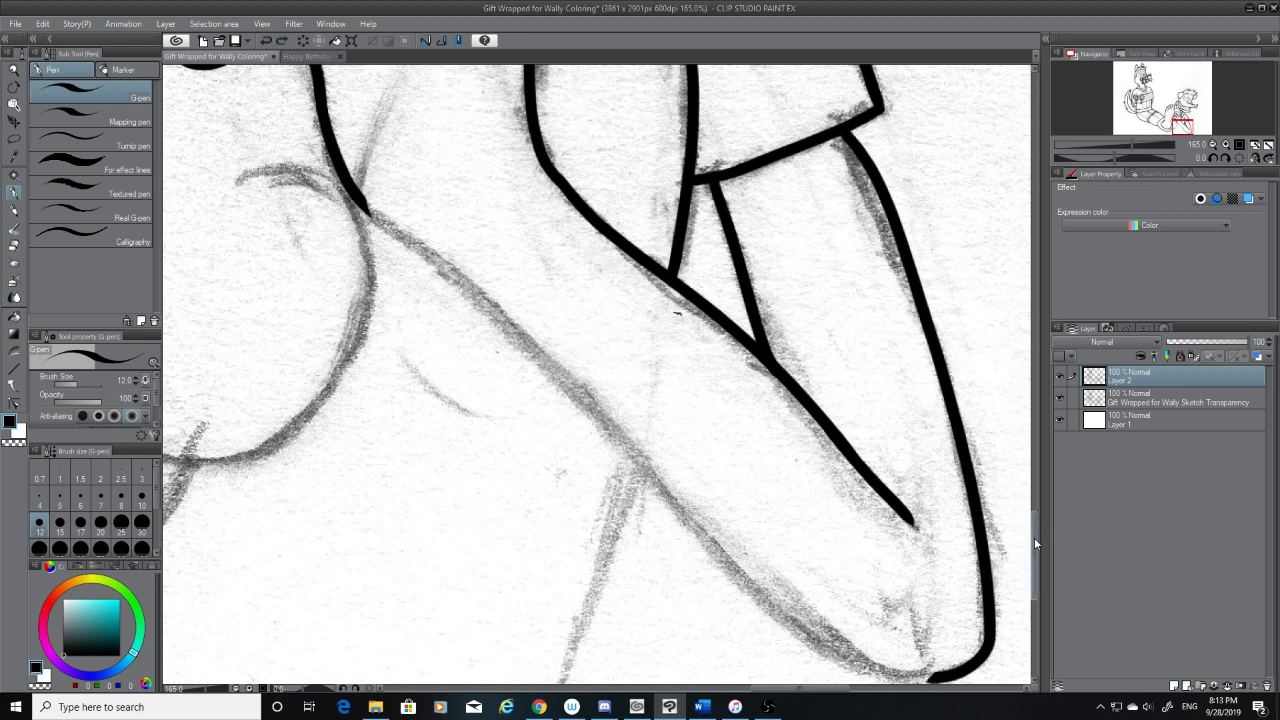
Ink the lower part of the shape's long lower edge from the rounded end upward, redoing the stroke until it joins the curve smoothly
{"action": "scroll", "coordinate": [1035, 543], "scroll_direction": "down", "scroll_amount": 3}
{"action": "mouse_move", "coordinate": [945, 530]}
{"action": "left_mouse_down"}
{"action": "mouse_move", "coordinate": [761, 473]}
{"action": "mouse_move", "coordinate": [560, 232]}
{"action": "left_mouse_up"}
{"action": "key", "text": "ctrl+z"}
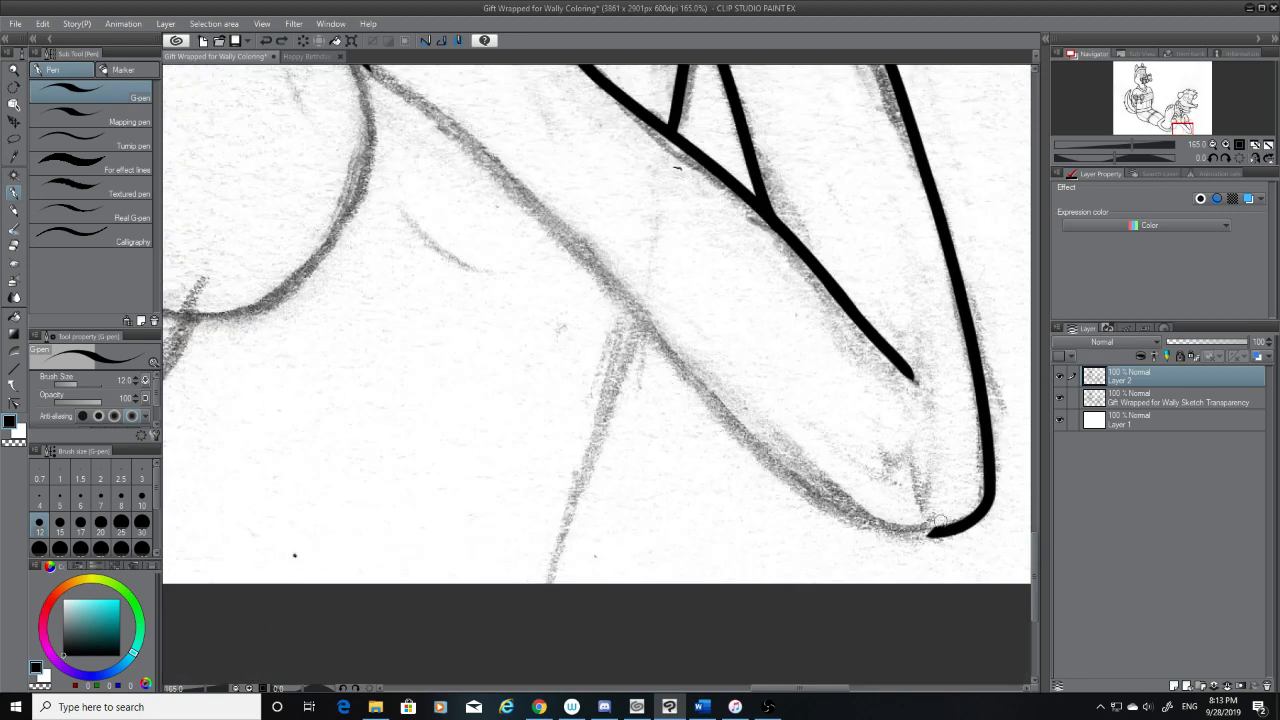
{"action": "mouse_move", "coordinate": [940, 532]}
{"action": "left_mouse_down"}
{"action": "mouse_move", "coordinate": [655, 376]}
{"action": "mouse_move", "coordinate": [620, 340]}
{"action": "left_mouse_up"}
{"action": "key", "text": "ctrl+z"}
{"action": "mouse_move", "coordinate": [597, 251]}
{"action": "left_mouse_down"}
{"action": "mouse_move", "coordinate": [639, 317]}
{"action": "mouse_move", "coordinate": [930, 535]}
{"action": "left_mouse_up"}
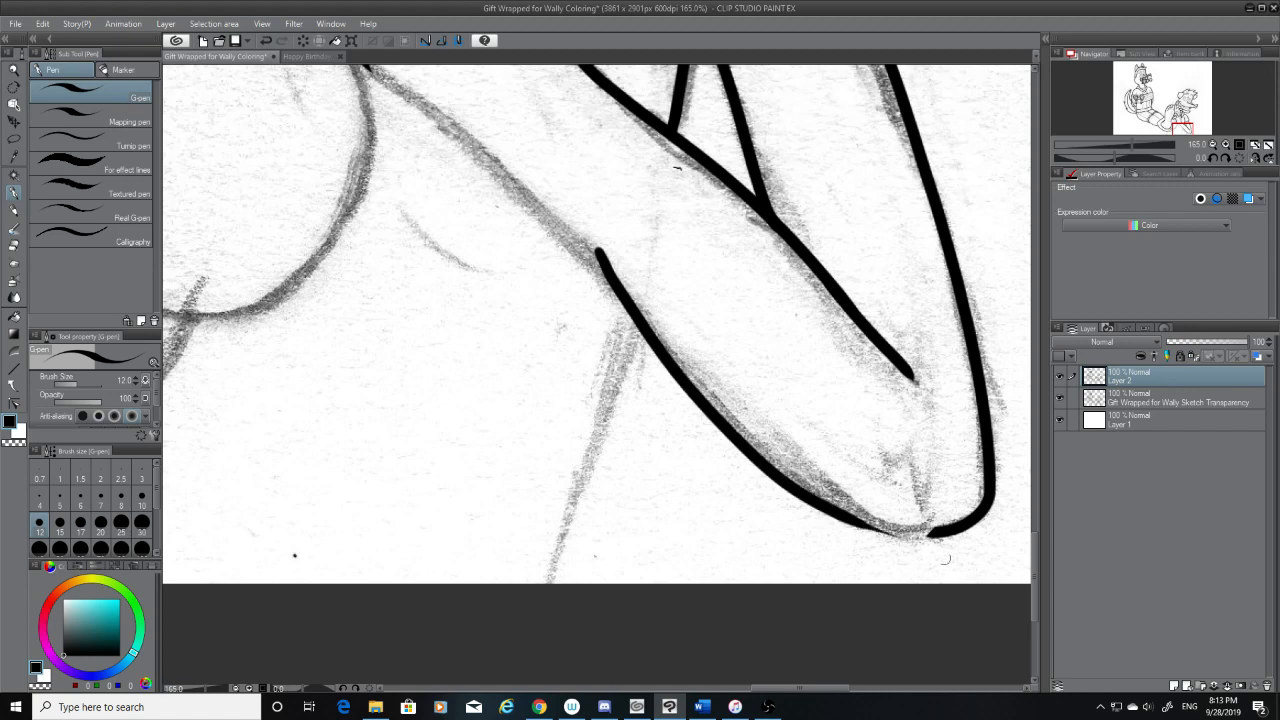
{"action": "key", "text": "ctrl+z"}
{"action": "mouse_move", "coordinate": [560, 224]}
{"action": "left_mouse_down"}
{"action": "mouse_move", "coordinate": [935, 533]}
{"action": "mouse_move", "coordinate": [716, 434]}
{"action": "mouse_move", "coordinate": [550, 214]}
{"action": "left_mouse_up"}
{"action": "key", "text": "ctrl+z"}
{"action": "key", "text": "ctrl+z"}
{"action": "left_click_drag", "start_coordinate": [955, 535], "coordinate": [565, 170]}
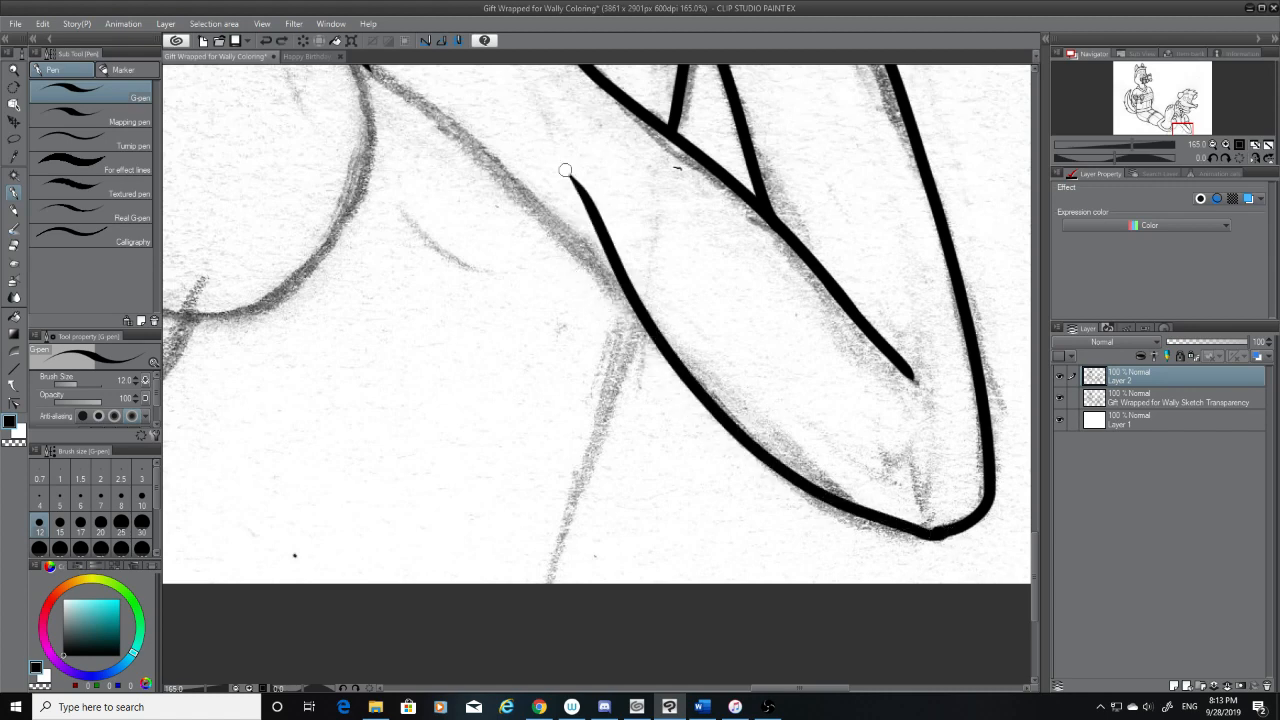
{"action": "key", "text": "ctrl+z"}
{"action": "left_click_drag", "start_coordinate": [950, 532], "coordinate": [550, 170]}
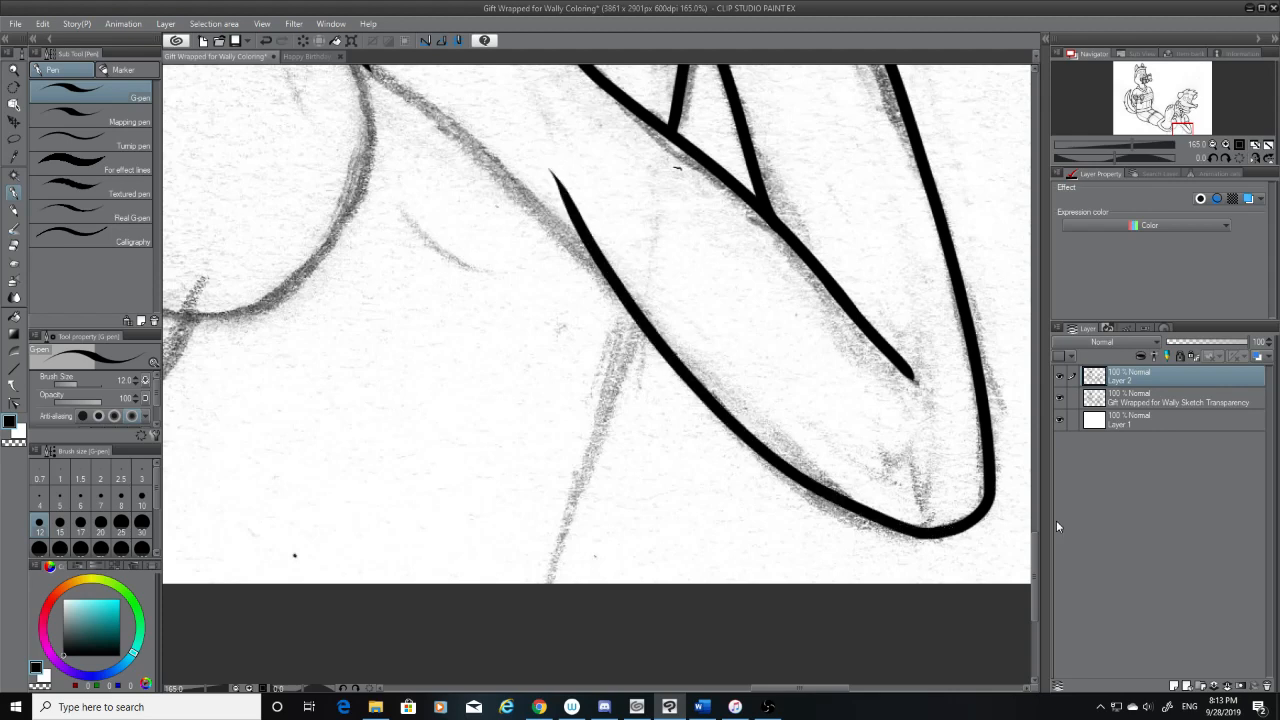
Erase the stray tapered upper end of the new lower edge where it leaves the sketched line
{"action": "left_click_drag", "start_coordinate": [1034, 551], "coordinate": [1034, 521]}
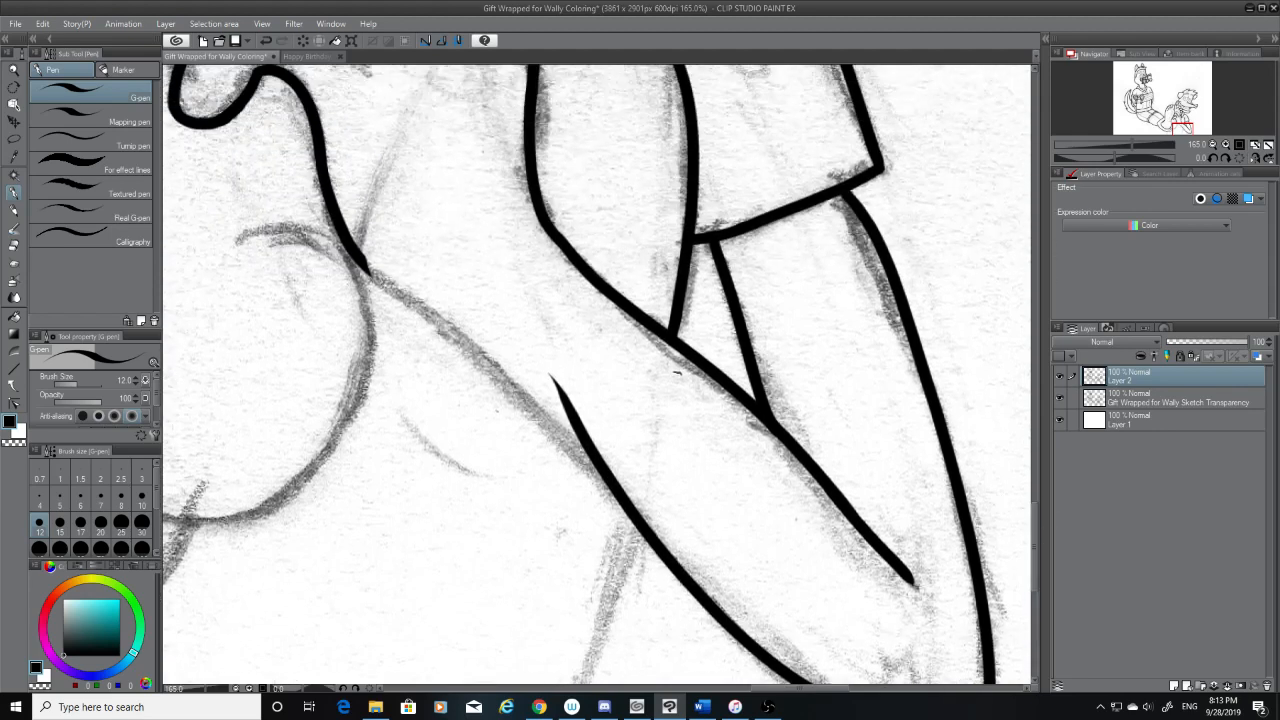
{"action": "left_click", "coordinate": [14, 246]}
{"action": "left_click_drag", "start_coordinate": [560, 383], "coordinate": [625, 505]}
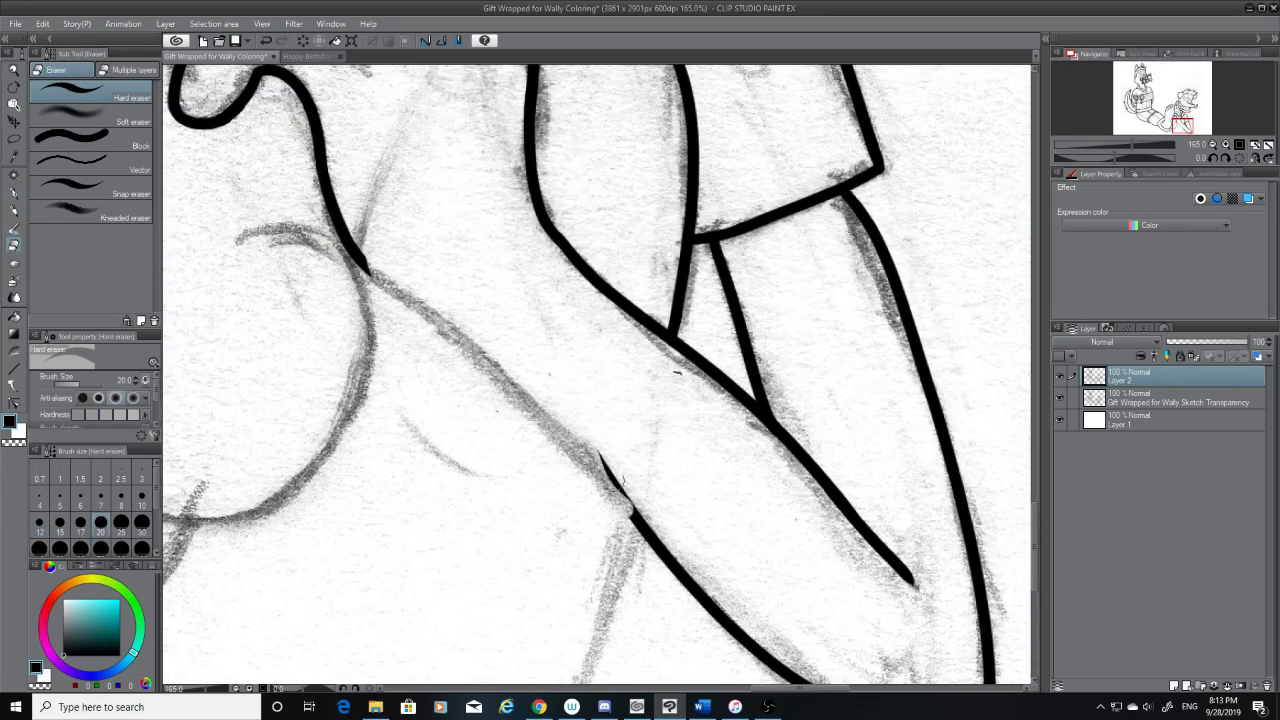
{"action": "key", "text": "ctrl+z"}
{"action": "mouse_move", "coordinate": [555, 380]}
{"action": "left_mouse_down"}
{"action": "mouse_move", "coordinate": [652, 509]}
{"action": "mouse_move", "coordinate": [591, 446]}
{"action": "mouse_move", "coordinate": [620, 488]}
{"action": "mouse_move", "coordinate": [604, 457]}
{"action": "left_mouse_up"}
{"action": "key", "text": "ctrl+z"}
Ink the upper part of the long lower edge, joining the trimmed stroke to the inked line beside the sketched circle
{"action": "left_click", "coordinate": [15, 194]}
{"action": "left_click_drag", "start_coordinate": [361, 259], "coordinate": [631, 472]}
{"action": "key", "text": "ctrl+z"}
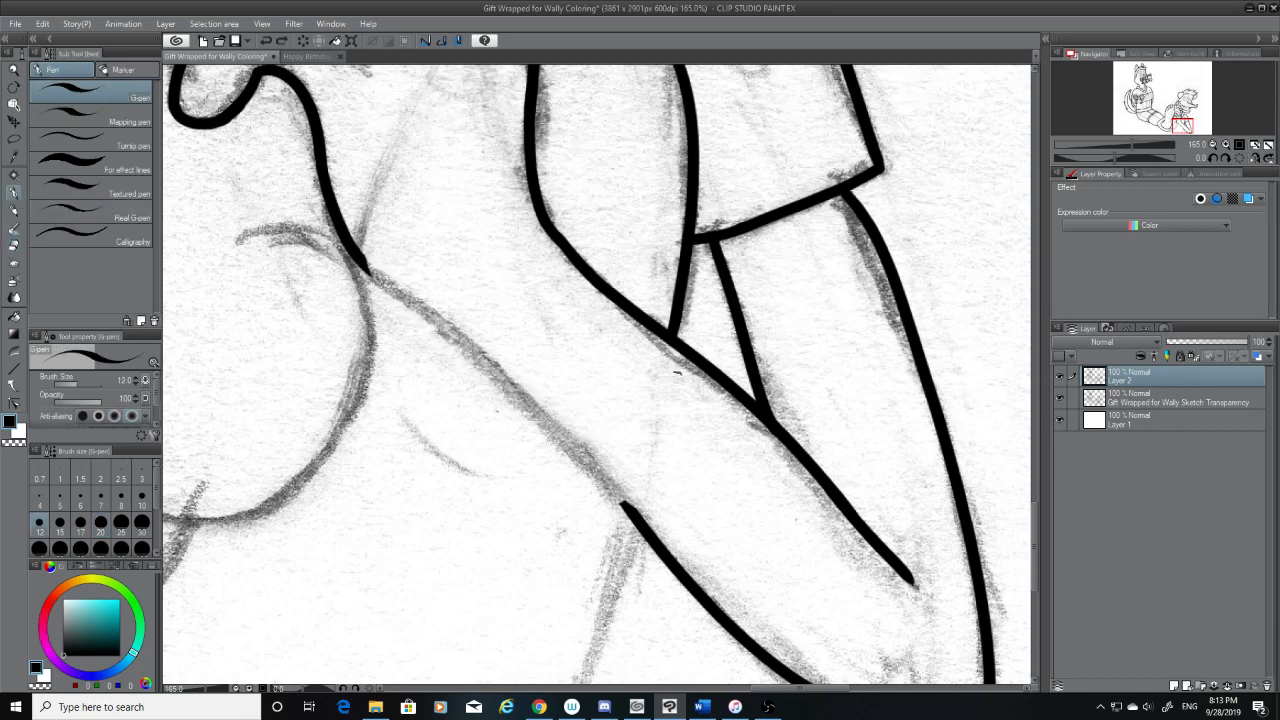
{"action": "mouse_move", "coordinate": [632, 516]}
{"action": "left_mouse_down"}
{"action": "mouse_move", "coordinate": [573, 441]}
{"action": "mouse_move", "coordinate": [341, 245]}
{"action": "mouse_move", "coordinate": [620, 499]}
{"action": "mouse_move", "coordinate": [307, 237]}
{"action": "left_mouse_up"}
{"action": "key", "text": "ctrl+z"}
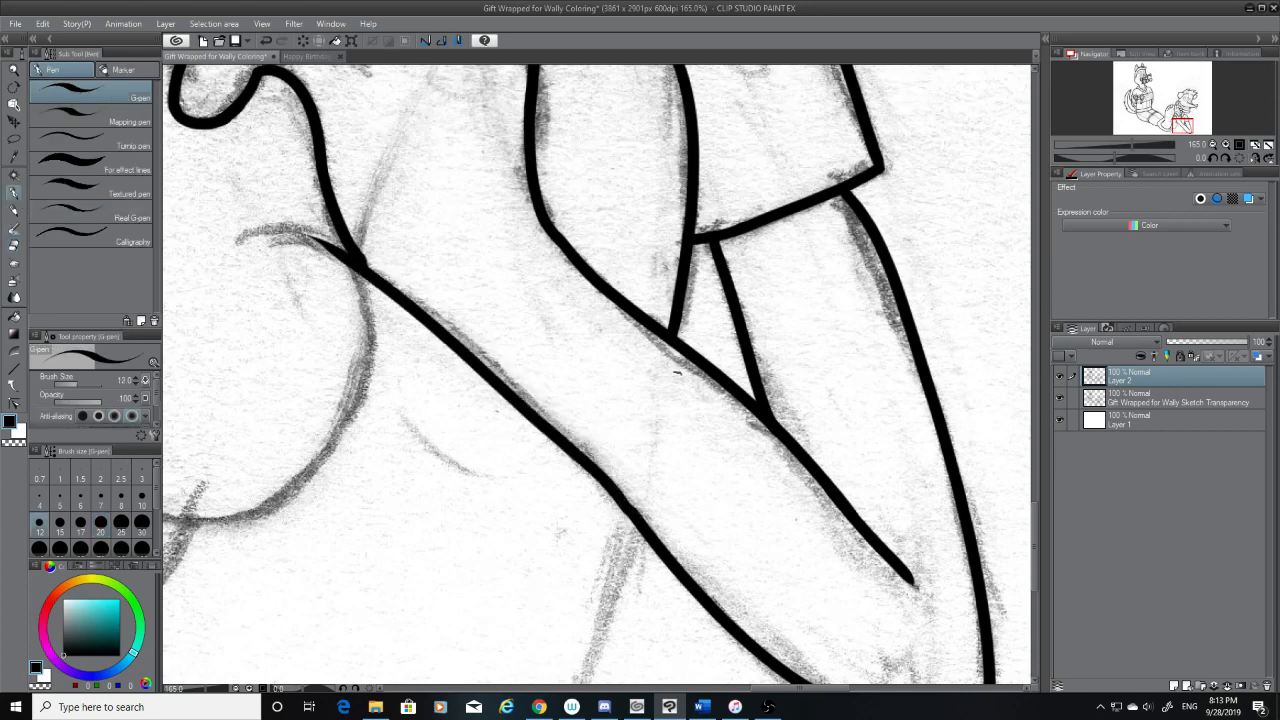
{"action": "key", "text": "ctrl+z"}
{"action": "left_click_drag", "start_coordinate": [638, 516], "coordinate": [337, 240]}
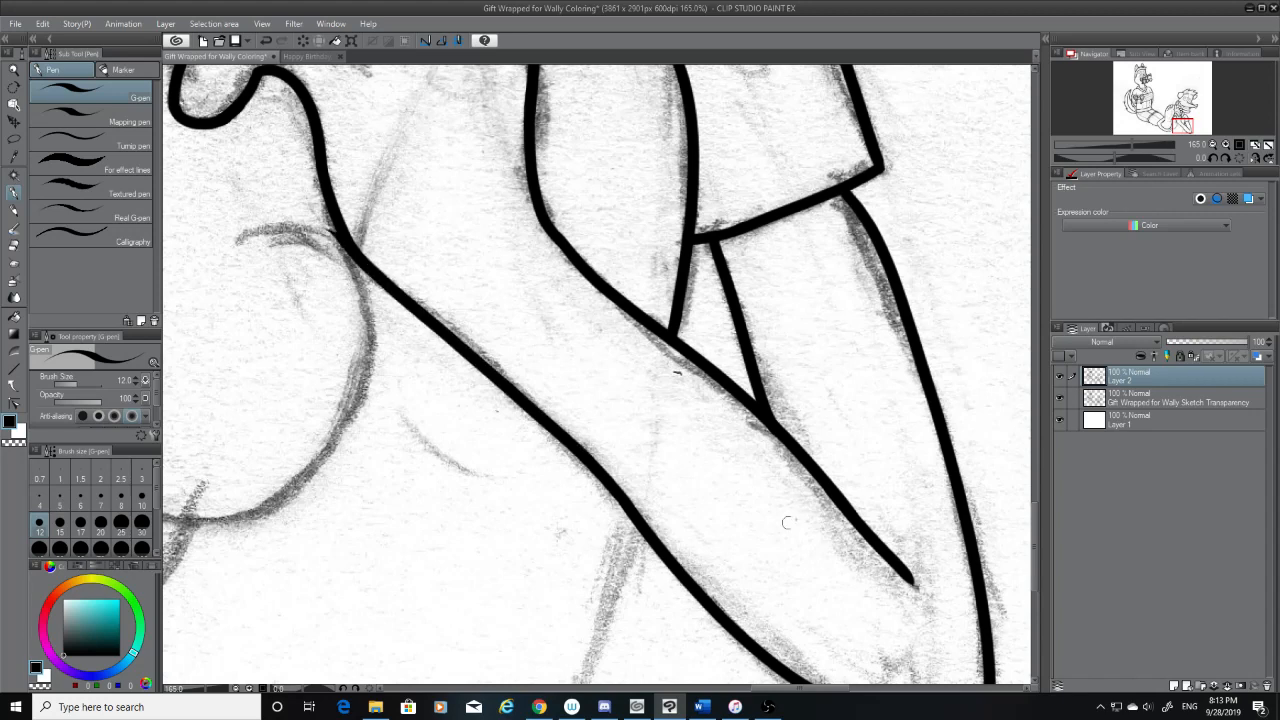
Check the joins with the sketch hidden, then restore the sketch and erase the spur where the long edge meets the line above it
{"action": "left_click", "coordinate": [1059, 399]}
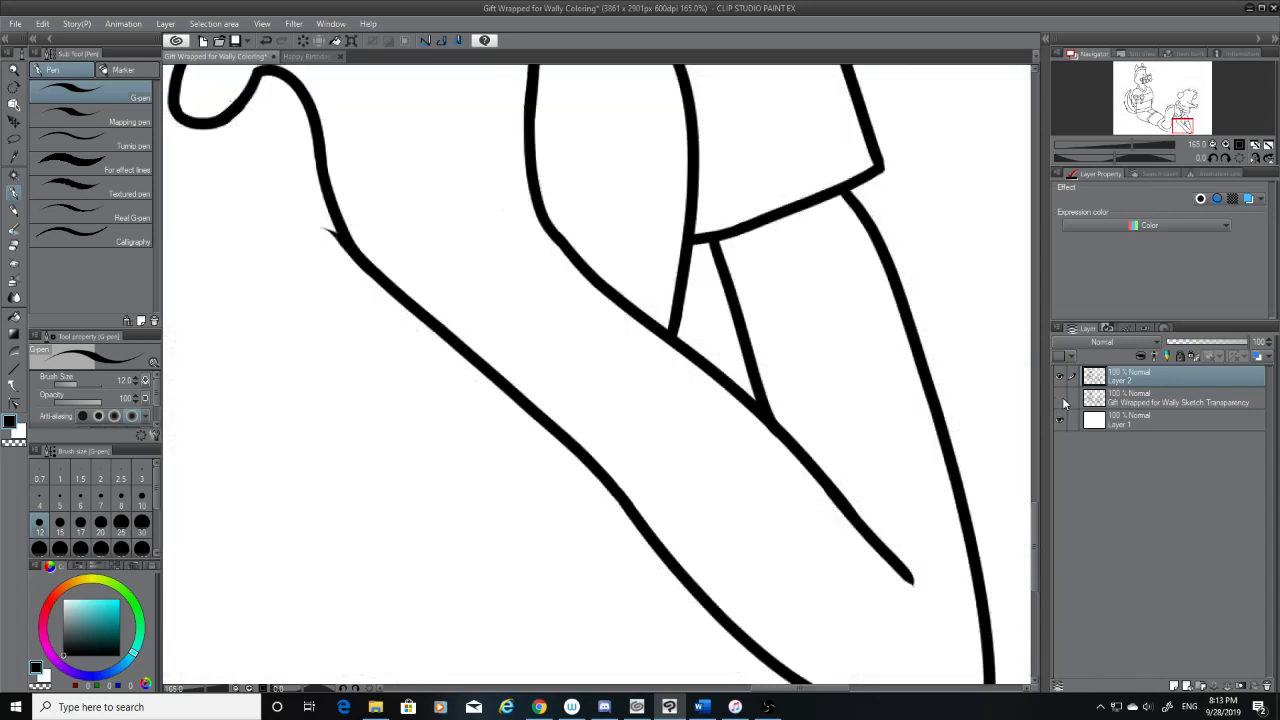
{"action": "left_click_drag", "start_coordinate": [626, 504], "coordinate": [617, 489]}
{"action": "key", "text": "ctrl+z"}
{"action": "left_click", "coordinate": [1060, 399]}
{"action": "left_click", "coordinate": [15, 246]}
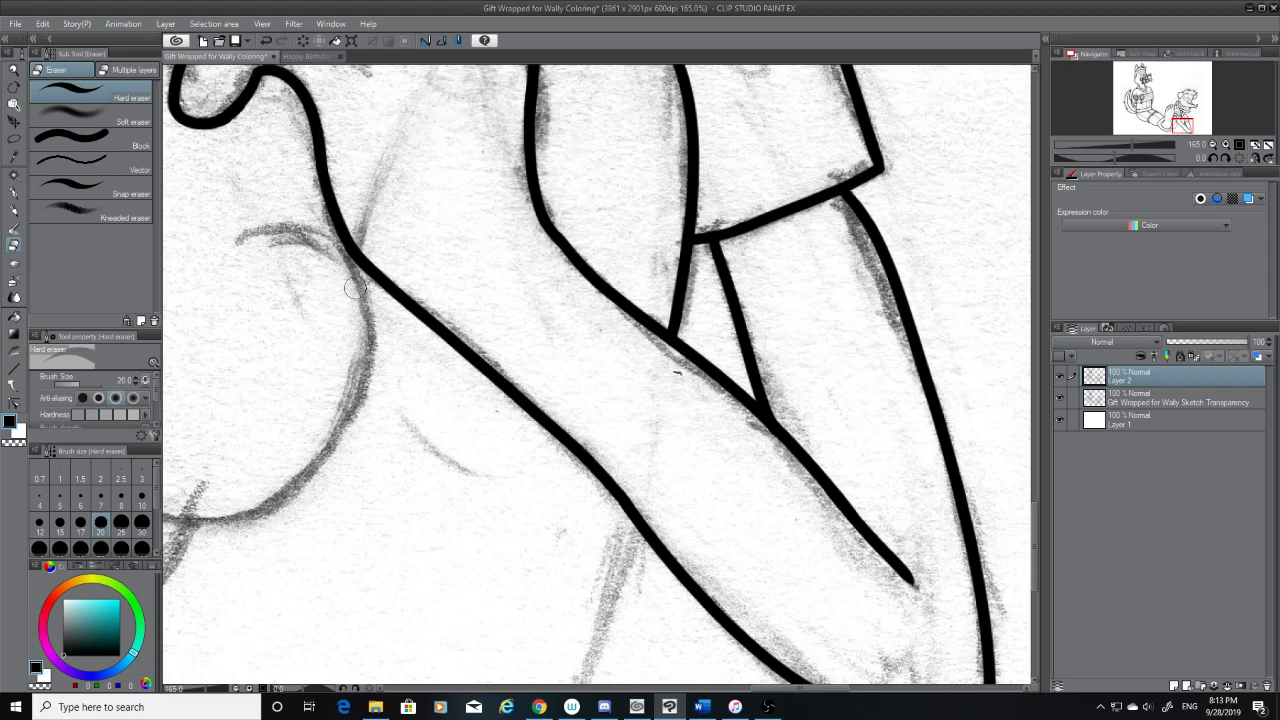
{"action": "left_click_drag", "start_coordinate": [800, 688], "coordinate": [766, 688]}
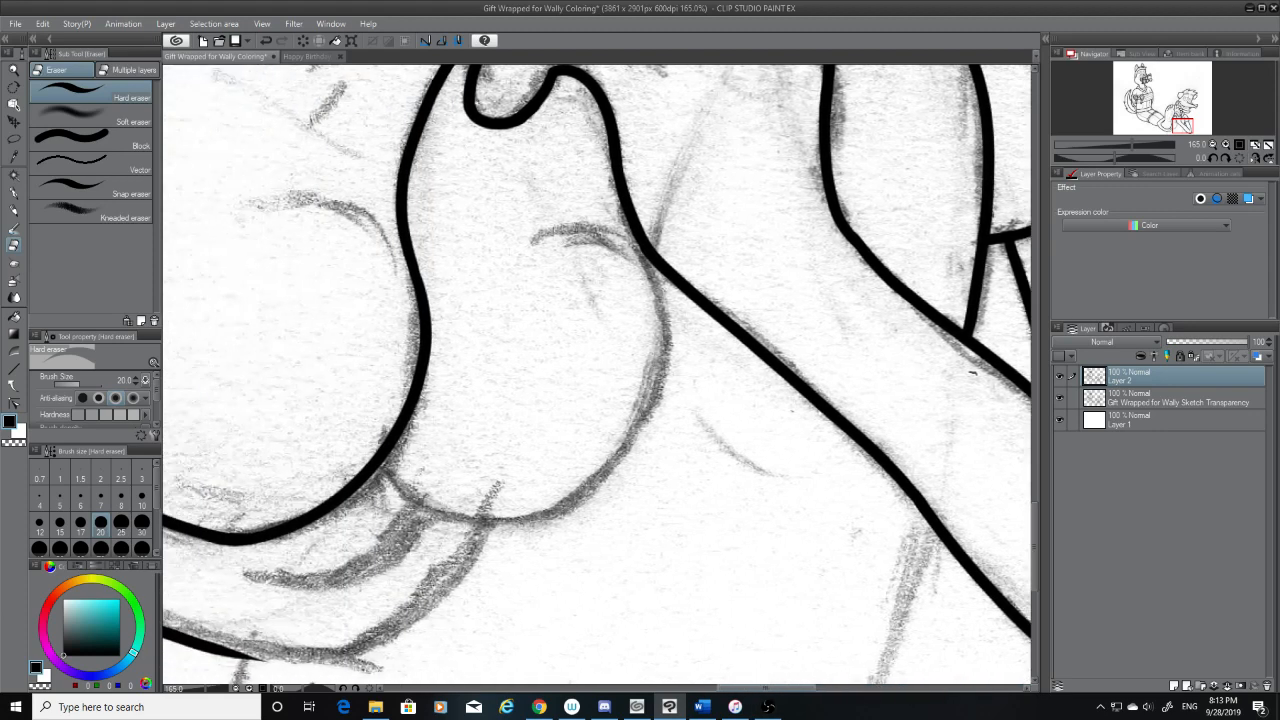
Ink the second heel's outer curve from the diagonal arm line down to its underside, redoing the stroke until it follows the sketch
{"action": "left_click", "coordinate": [14, 196]}
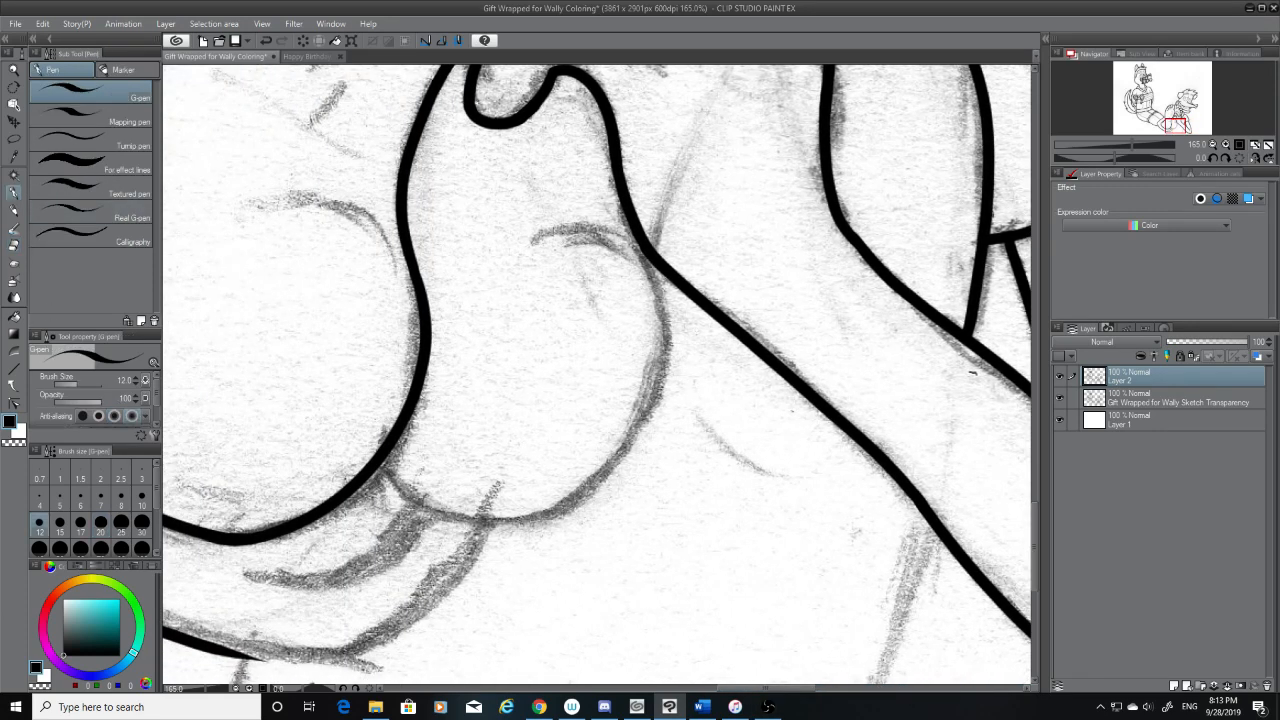
{"action": "left_click_drag", "start_coordinate": [652, 258], "coordinate": [554, 502]}
{"action": "key", "text": "ctrl+z"}
{"action": "mouse_move", "coordinate": [640, 236]}
{"action": "left_mouse_down"}
{"action": "mouse_move", "coordinate": [658, 388]}
{"action": "mouse_move", "coordinate": [498, 550]}
{"action": "left_mouse_up"}
{"action": "key", "text": "ctrl+z"}
{"action": "left_click_drag", "start_coordinate": [640, 236], "coordinate": [466, 533]}
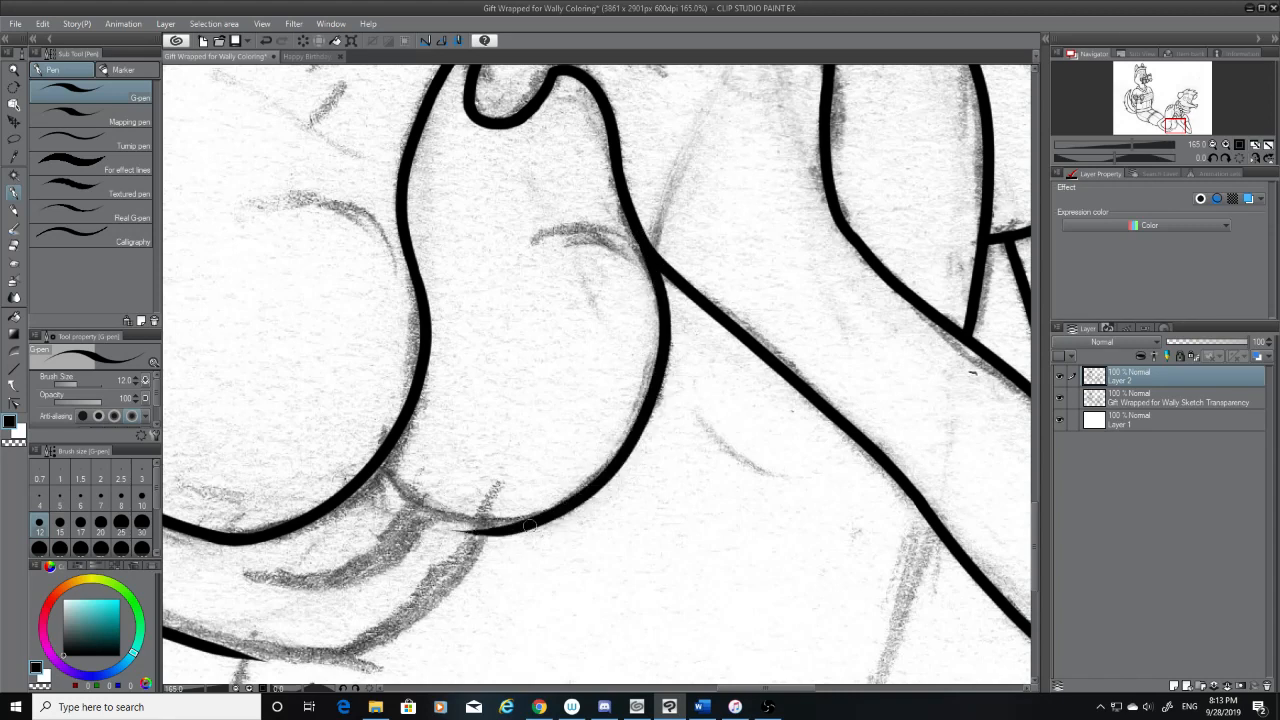
Erase the overshooting tapered end of the second heel's outer curve, then check the trimmed line with the sketch hidden and restore the sketch
{"action": "left_click", "coordinate": [14, 243]}
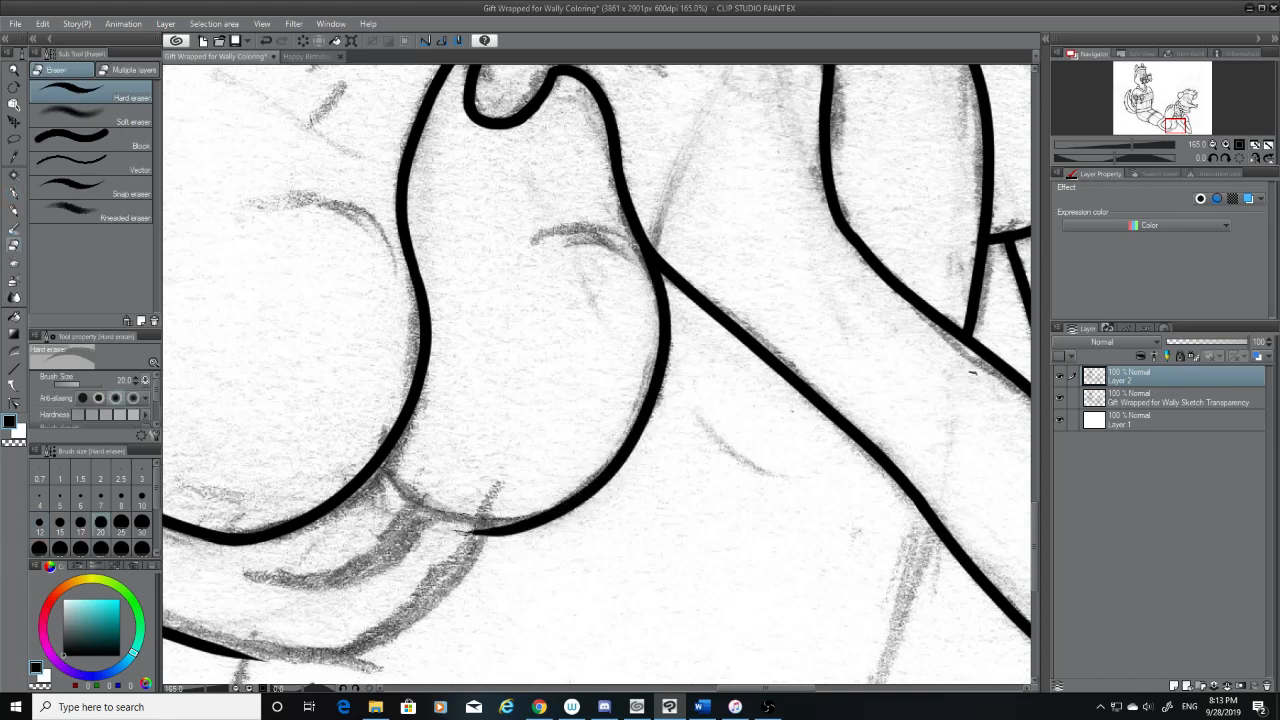
{"action": "left_click_drag", "start_coordinate": [455, 532], "coordinate": [594, 518]}
{"action": "left_click", "coordinate": [14, 192]}
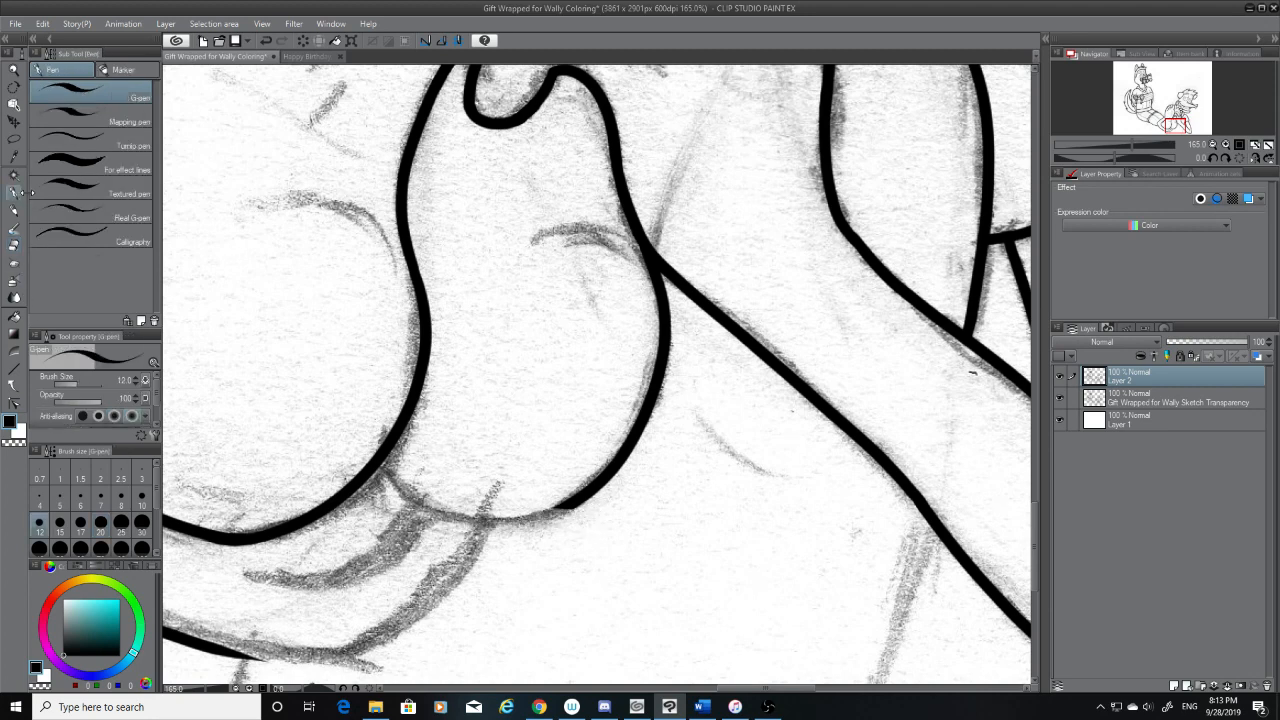
{"action": "left_click", "coordinate": [1060, 397]}
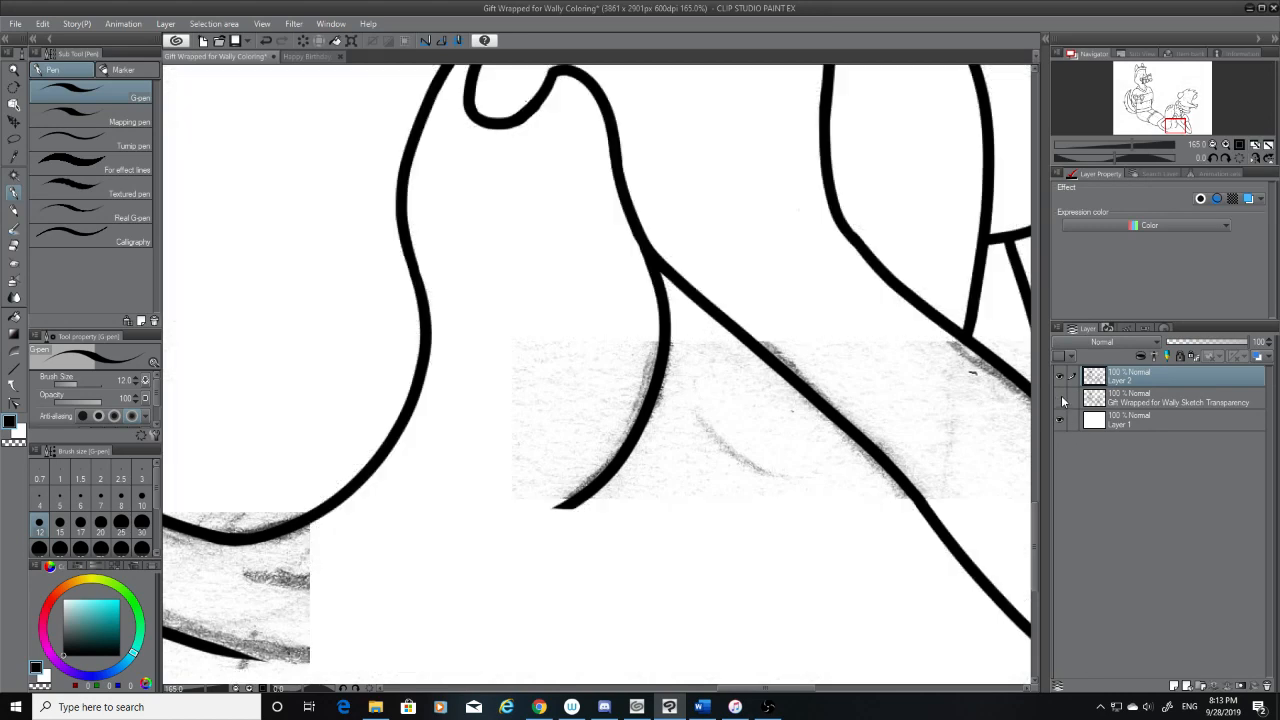
{"action": "left_click", "coordinate": [1060, 397]}
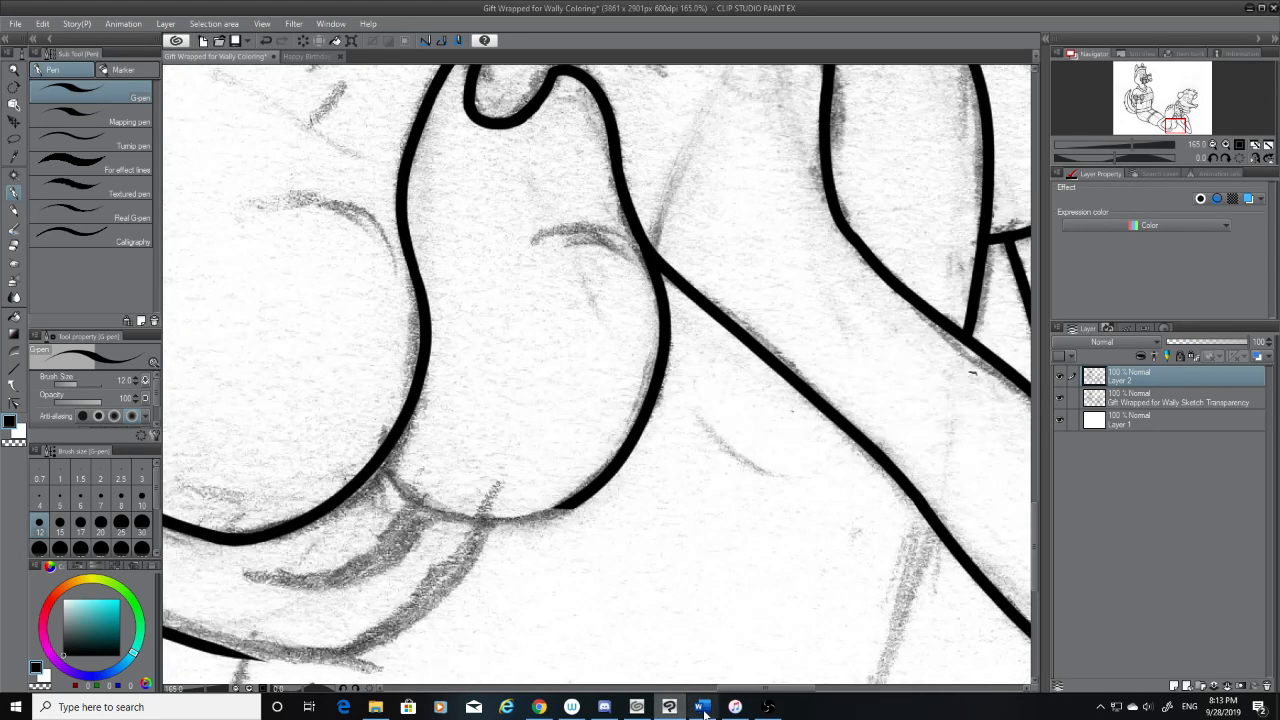
{"action": "mouse_move", "coordinate": [702, 706]}
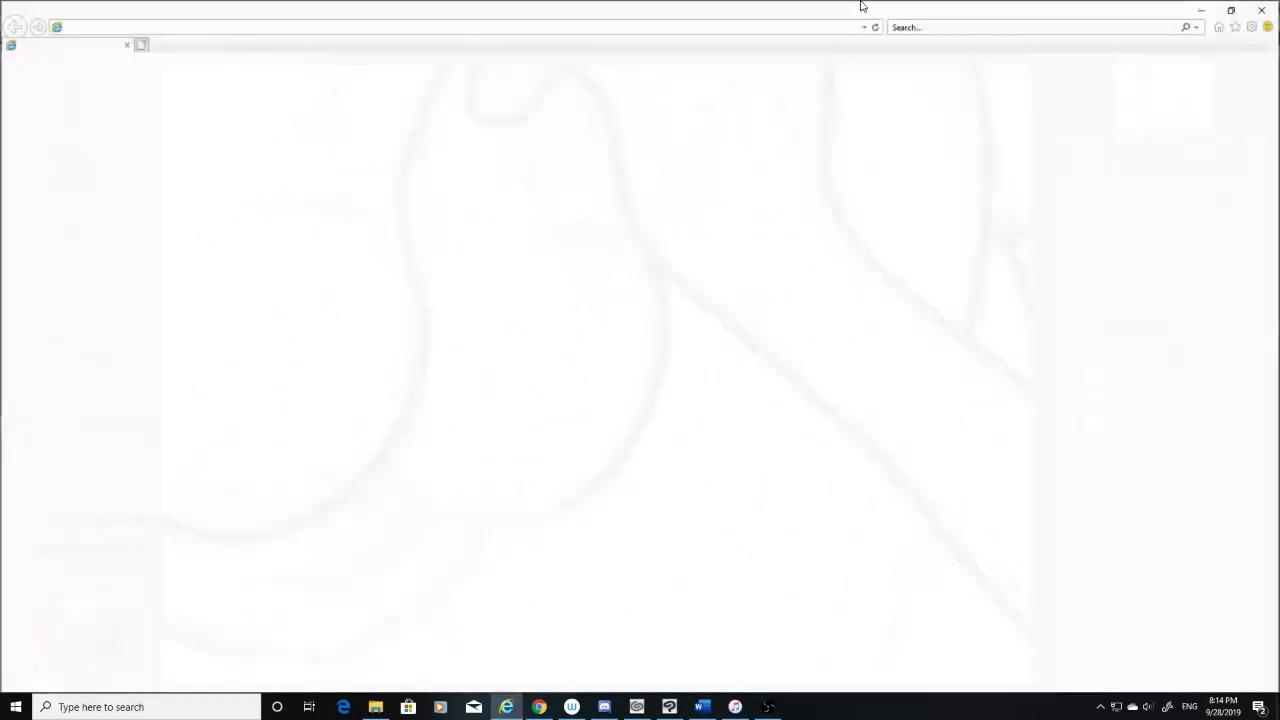
{"action": "left_click_drag", "start_coordinate": [863, 6], "coordinate": [0, 410]}
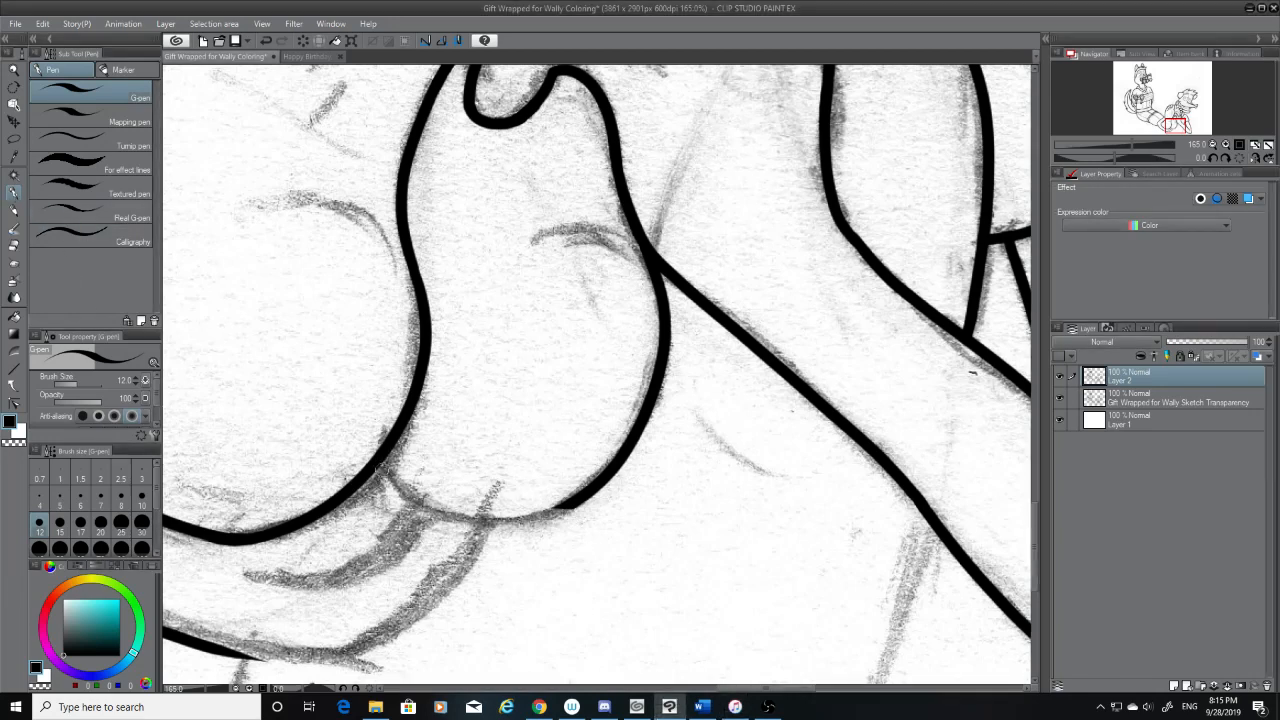
Ink the underside of the second heel from the first heel's line to the trimmed outer curve, redoing the stroke until both ends join smoothly
{"action": "mouse_move", "coordinate": [386, 466]}
{"action": "left_mouse_down"}
{"action": "mouse_move", "coordinate": [408, 495]}
{"action": "mouse_move", "coordinate": [587, 501]}
{"action": "left_mouse_up"}
{"action": "key", "text": "ctrl+z"}
{"action": "mouse_move", "coordinate": [384, 460]}
{"action": "left_mouse_down"}
{"action": "mouse_move", "coordinate": [402, 485]}
{"action": "mouse_move", "coordinate": [593, 493]}
{"action": "mouse_move", "coordinate": [471, 505]}
{"action": "mouse_move", "coordinate": [399, 468]}
{"action": "mouse_move", "coordinate": [566, 500]}
{"action": "left_mouse_up"}
{"action": "key", "text": "ctrl+z"}
{"action": "key", "text": "ctrl+z"}
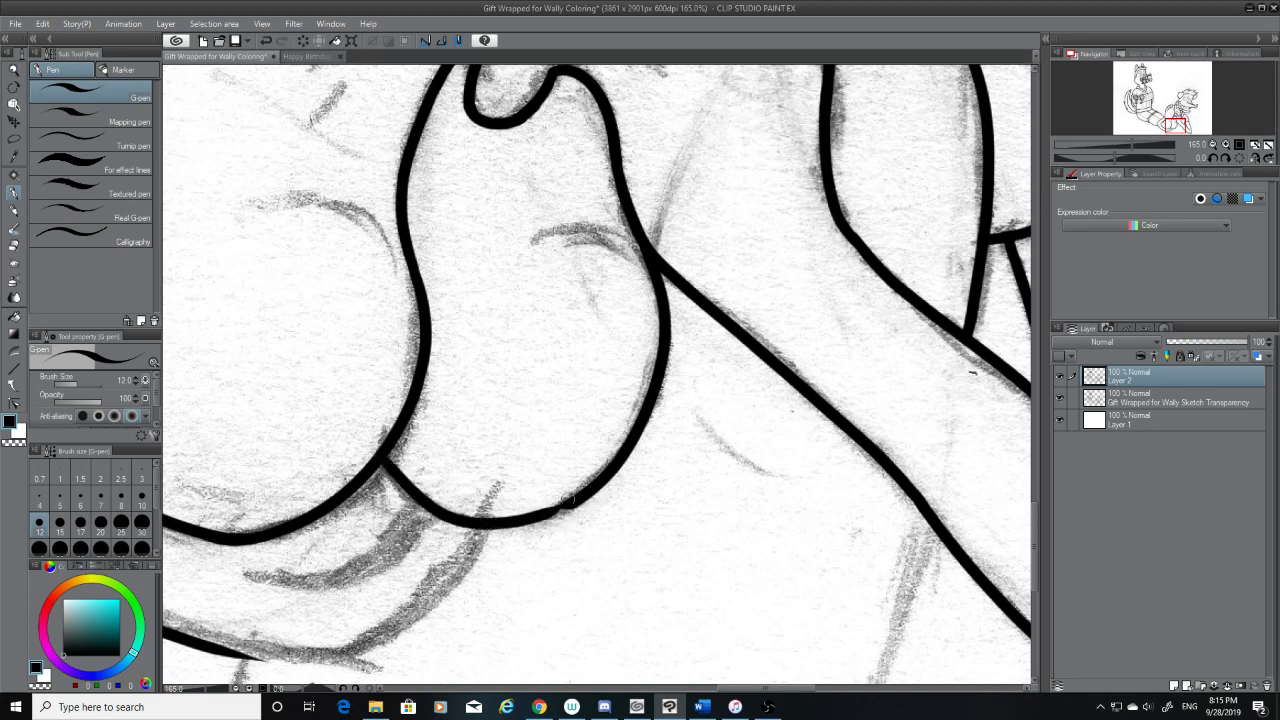
{"action": "key", "text": "ctrl+z"}
{"action": "left_click_drag", "start_coordinate": [385, 460], "coordinate": [592, 502]}
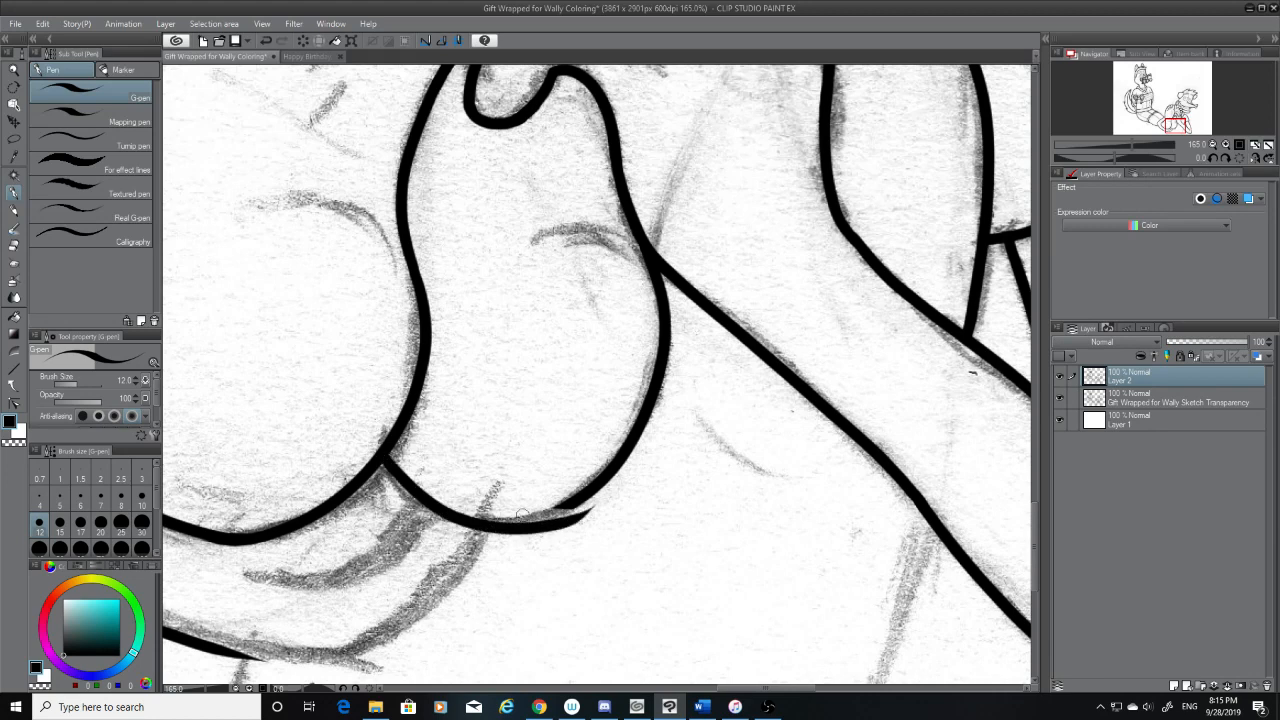
{"action": "key", "text": "ctrl+z"}
{"action": "mouse_move", "coordinate": [383, 458]}
{"action": "left_mouse_down"}
{"action": "mouse_move", "coordinate": [420, 495]}
{"action": "mouse_move", "coordinate": [590, 496]}
{"action": "left_mouse_up"}
{"action": "key", "text": "ctrl+z"}
{"action": "mouse_move", "coordinate": [384, 460]}
{"action": "left_mouse_down"}
{"action": "mouse_move", "coordinate": [419, 501]}
{"action": "mouse_move", "coordinate": [572, 503]}
{"action": "left_mouse_up"}
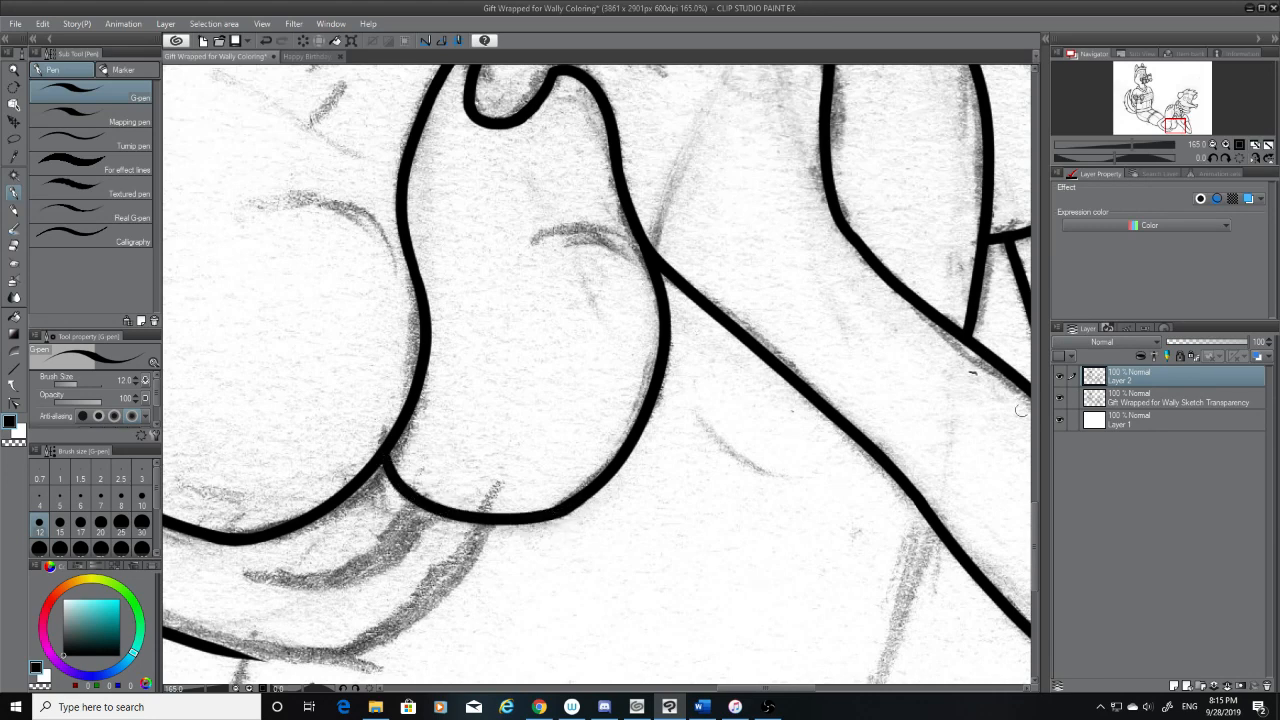
Hide the sketch layer and touch up the join where the second heel's underside meets the first heel
{"action": "left_click", "coordinate": [1060, 397]}
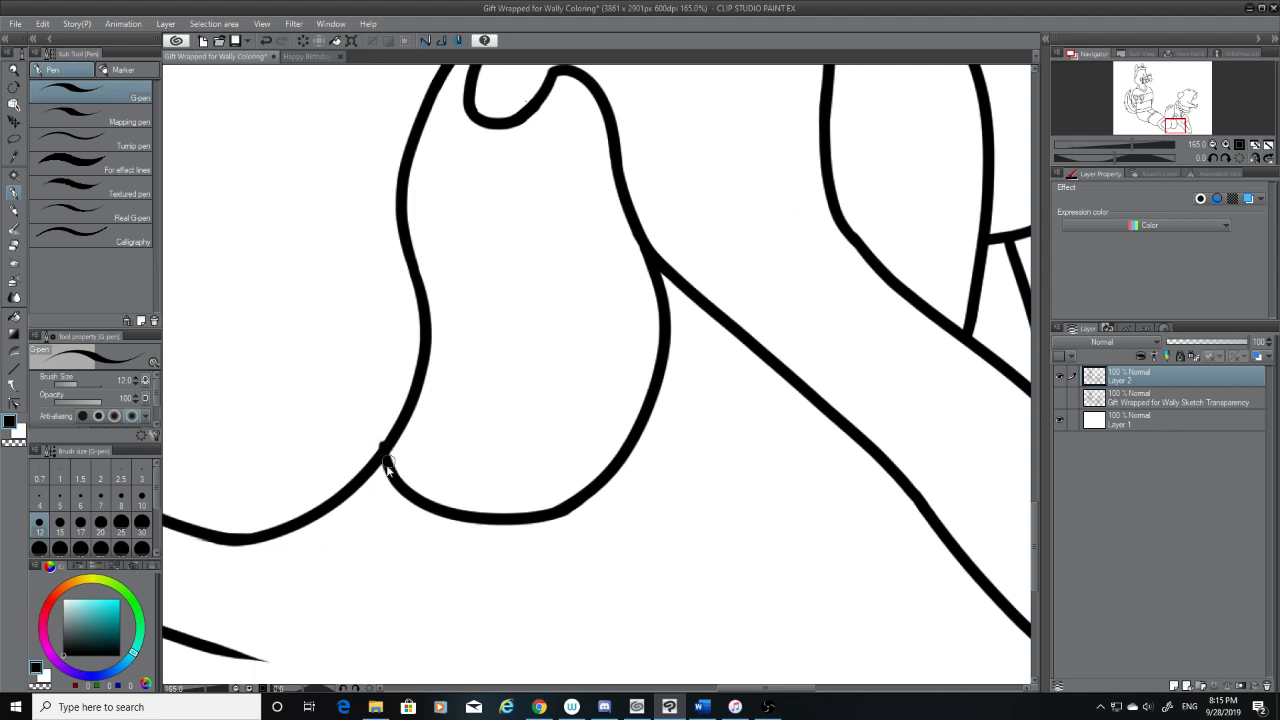
{"action": "key", "text": "ctrl+z"}
{"action": "key", "text": "ctrl+z"}
{"action": "left_click_drag", "start_coordinate": [388, 467], "coordinate": [386, 450]}
{"action": "key", "text": "ctrl+z"}
{"action": "scroll", "coordinate": [1027, 513], "scroll_direction": "down", "scroll_amount": 3}
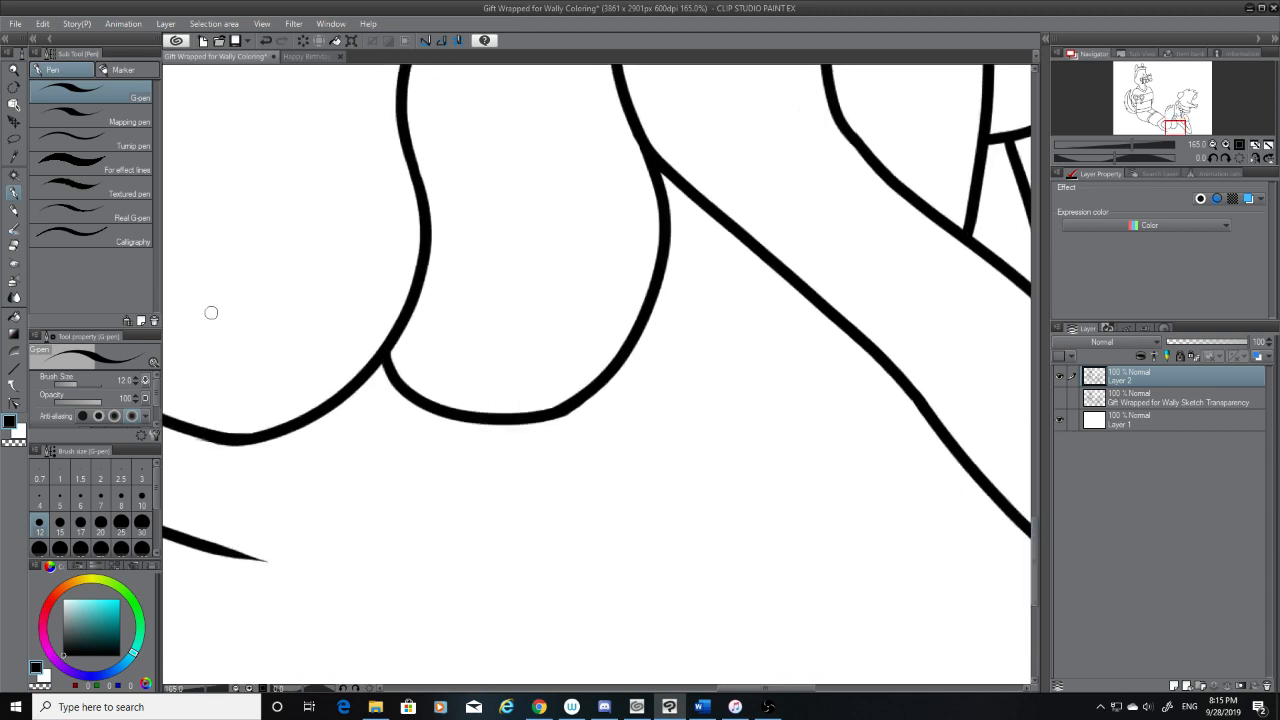
Try to trim the outer corner of the second heel's underside with the eraser, comparing the line with the sketch shown and hidden
{"action": "key", "text": "e"}
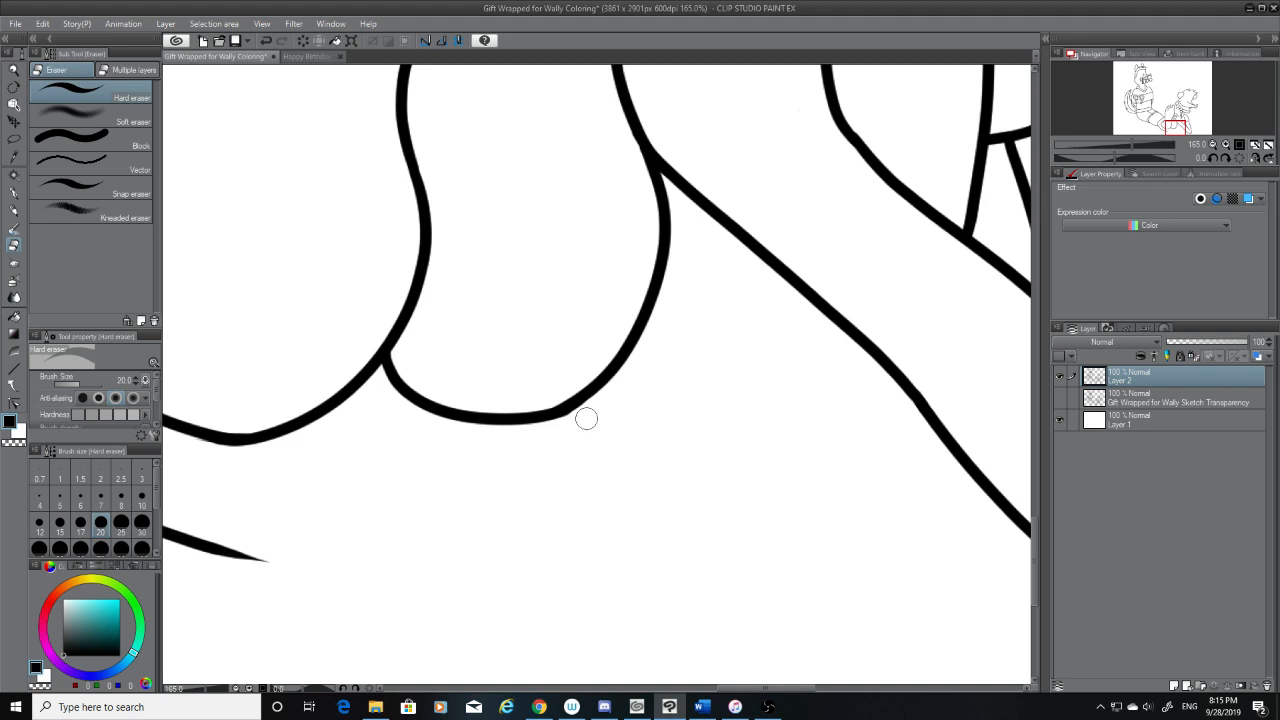
{"action": "left_click_drag", "start_coordinate": [587, 414], "coordinate": [550, 436]}
{"action": "key", "text": "ctrl+z"}
{"action": "left_click", "coordinate": [1059, 397]}
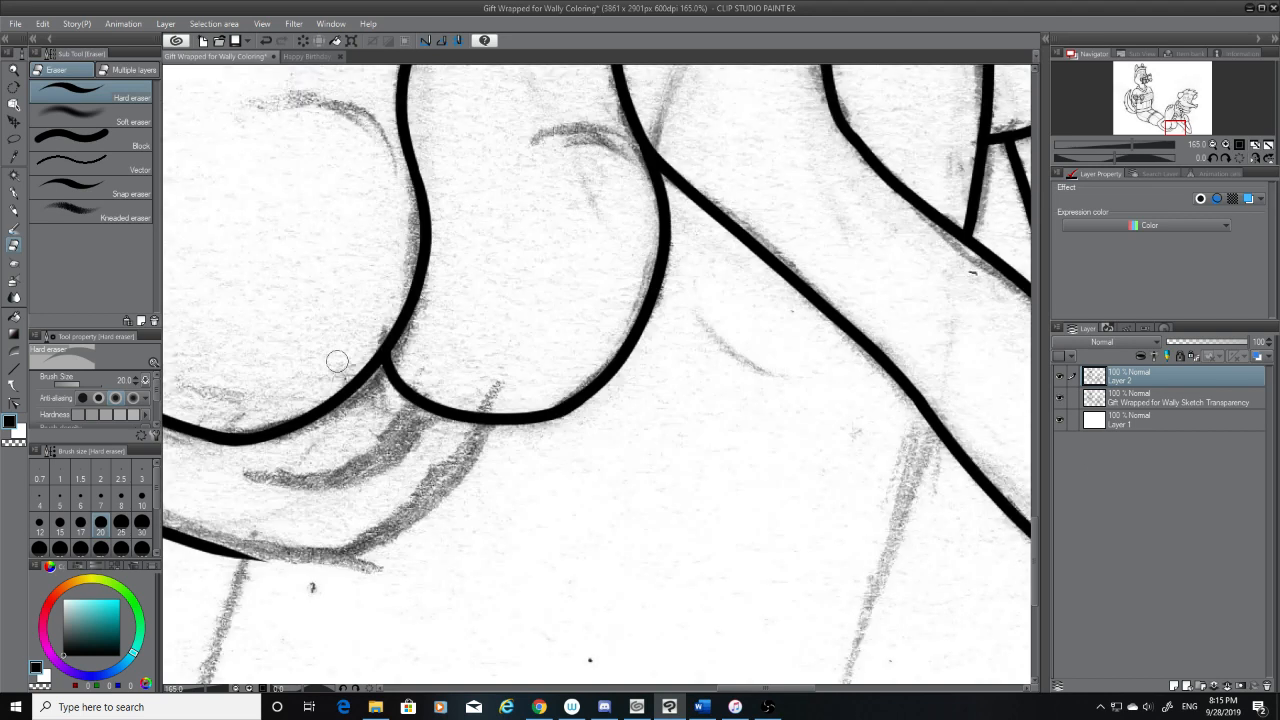
{"action": "left_click", "coordinate": [1059, 397]}
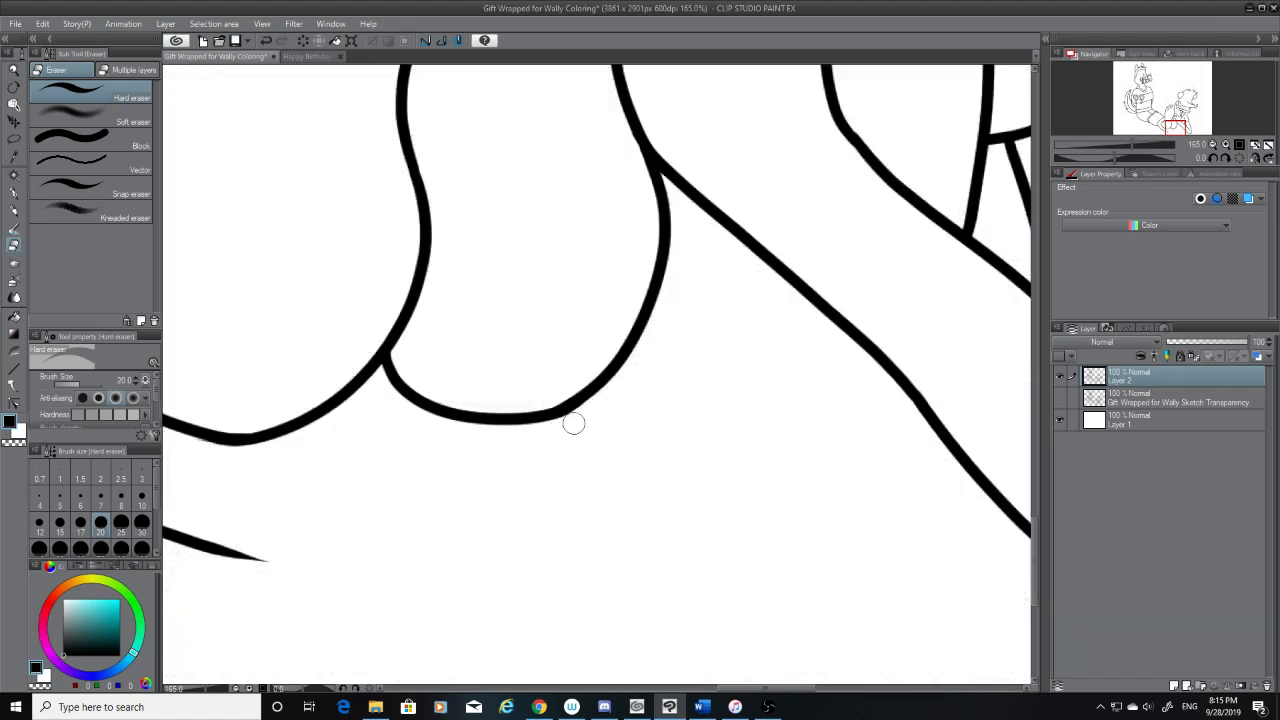
{"action": "left_click", "coordinate": [1059, 397]}
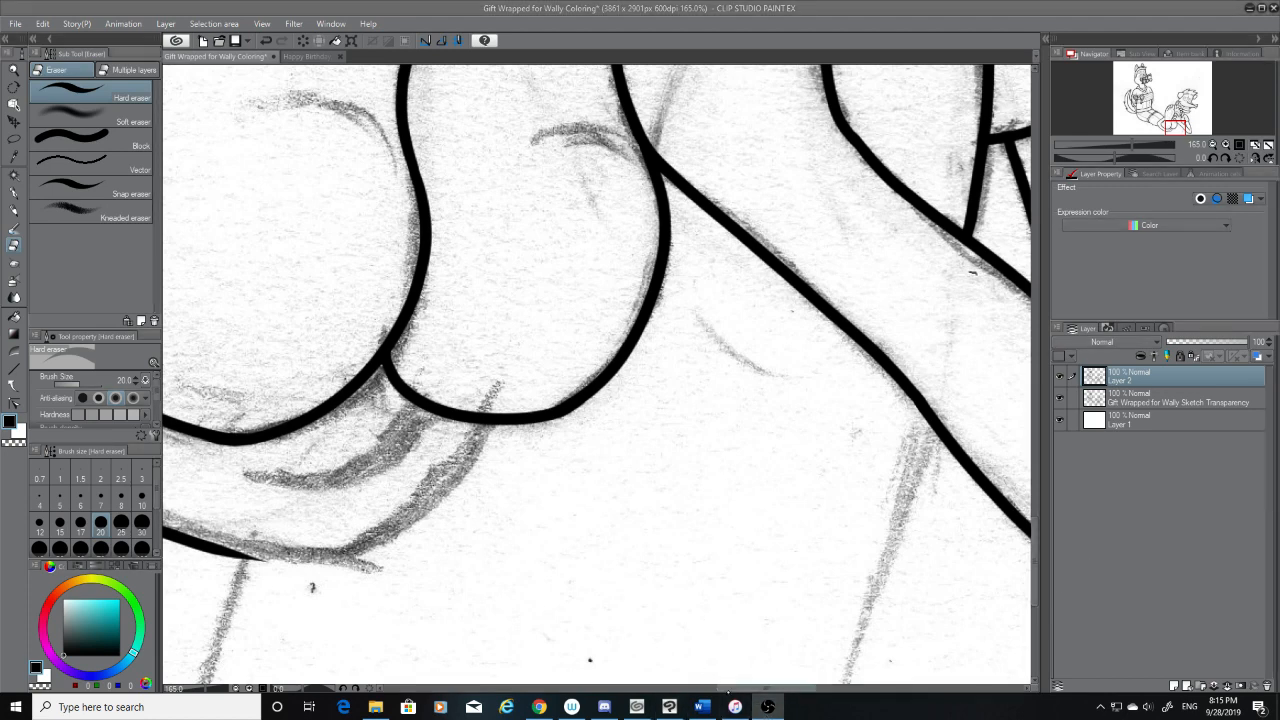
{"action": "mouse_move", "coordinate": [670, 708]}
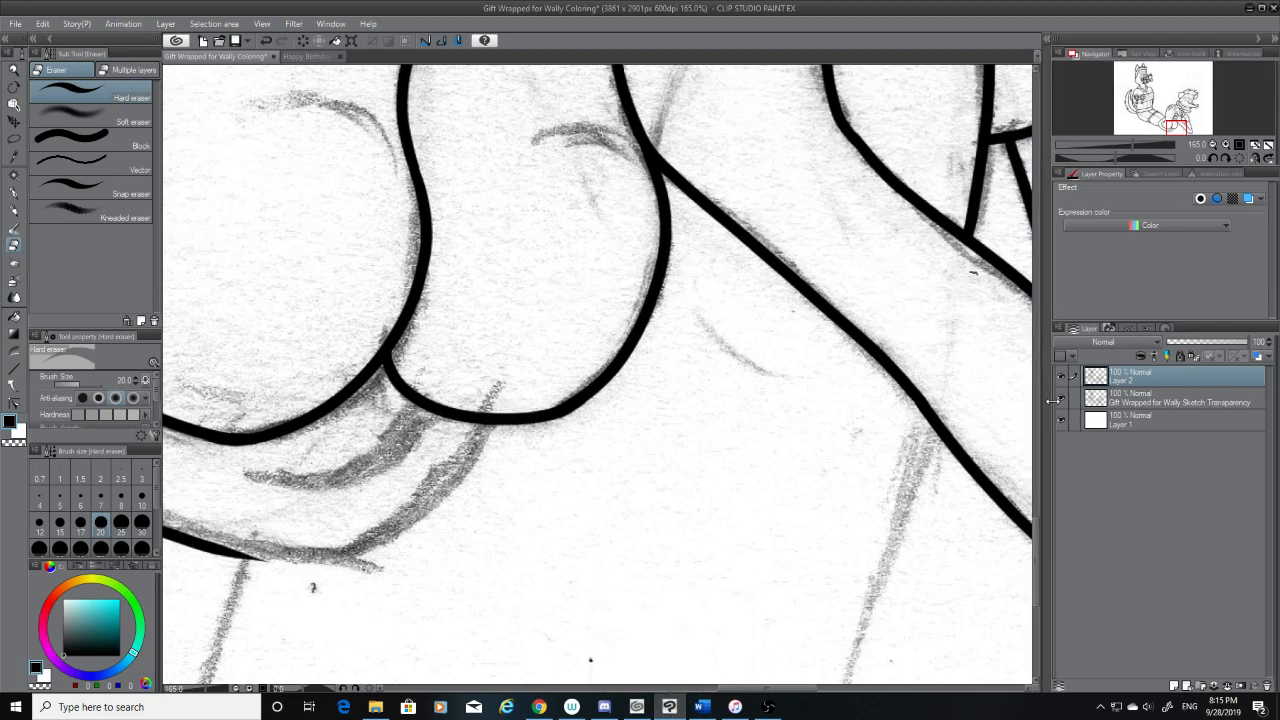
{"action": "left_click_drag", "start_coordinate": [1047, 402], "coordinate": [1044, 402]}
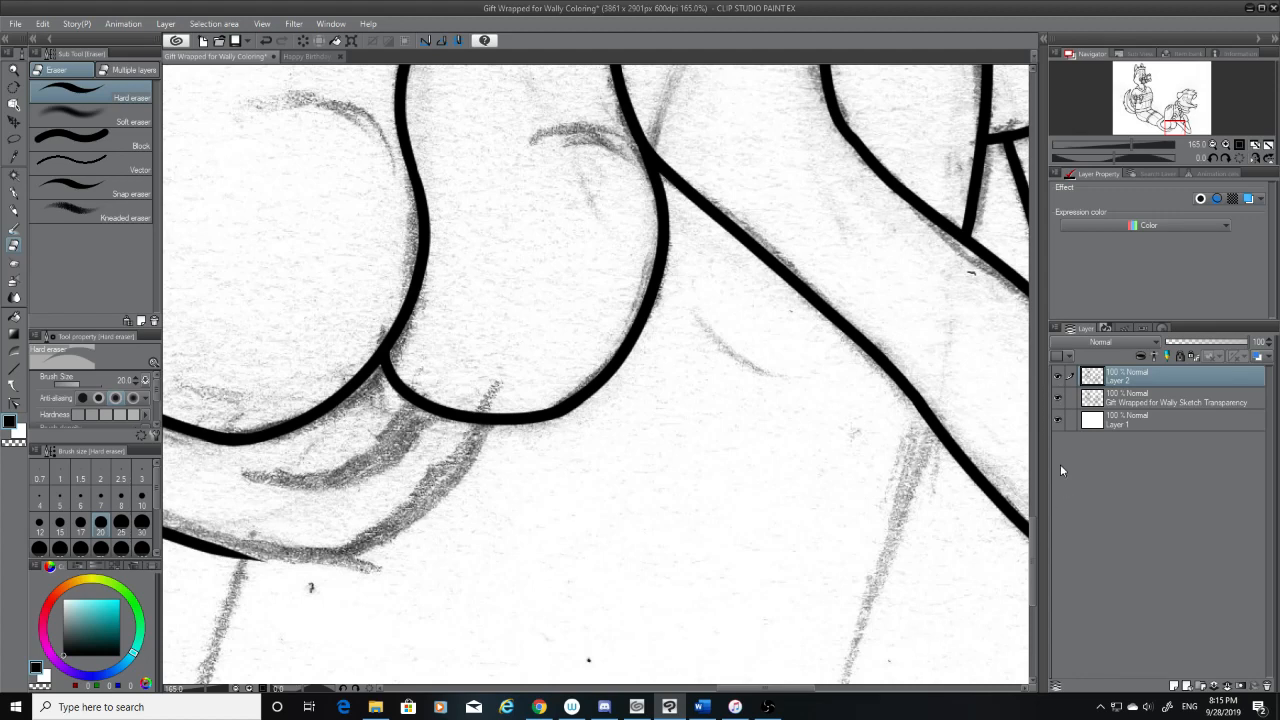
{"action": "left_click", "coordinate": [1058, 398]}
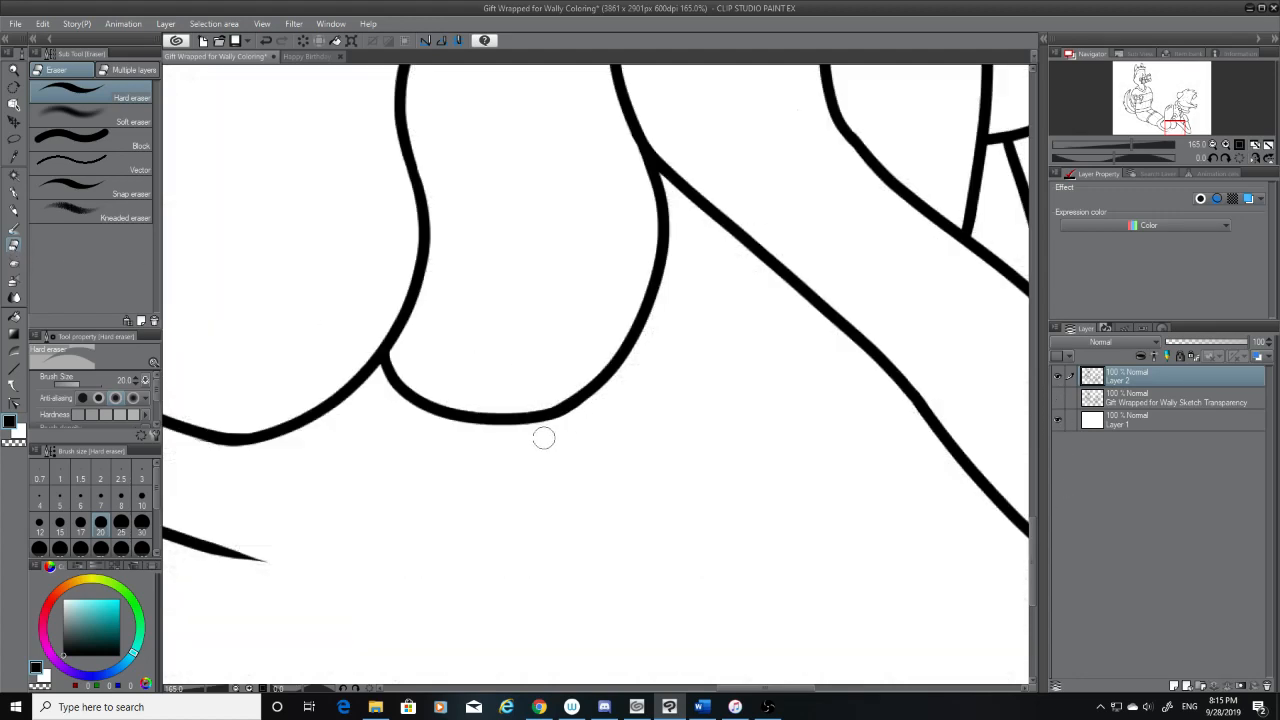
Restore the sketch and erase the tapered end of the leg's lower edge beneath the first heel, retrying until it ends on the sketched line
{"action": "left_click_drag", "start_coordinate": [790, 688], "coordinate": [752, 690]}
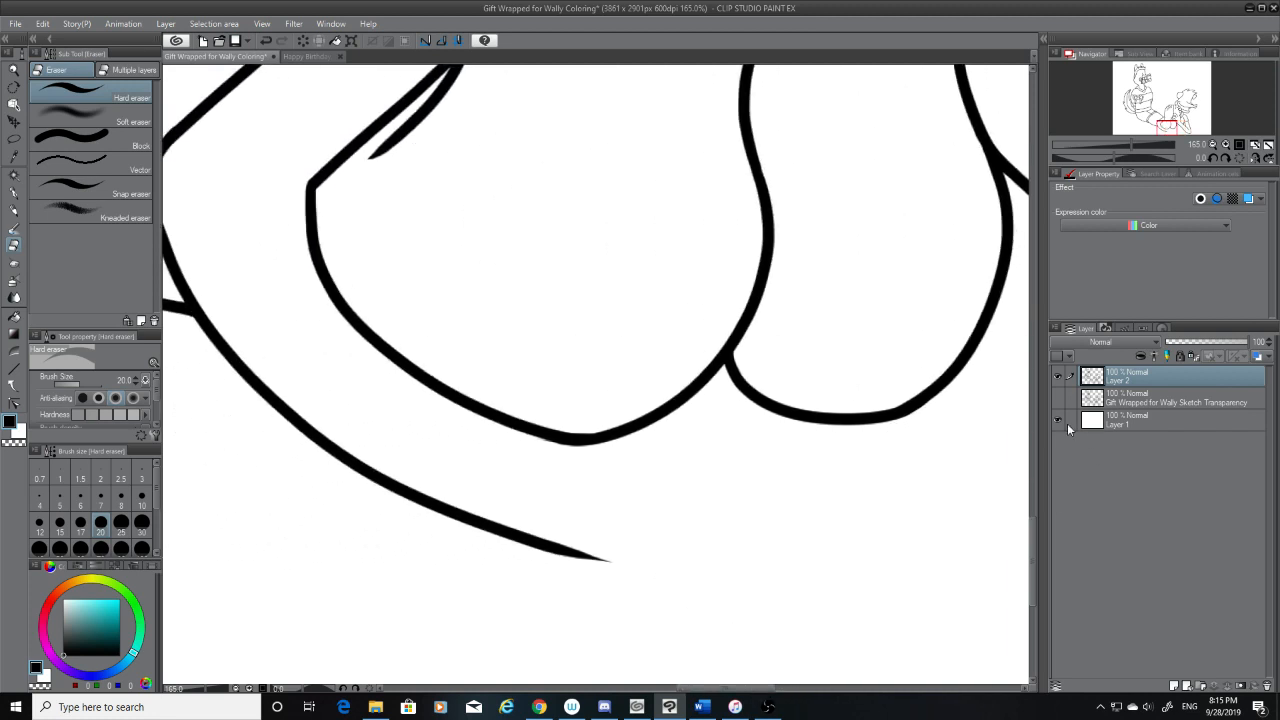
{"action": "left_click", "coordinate": [1058, 398]}
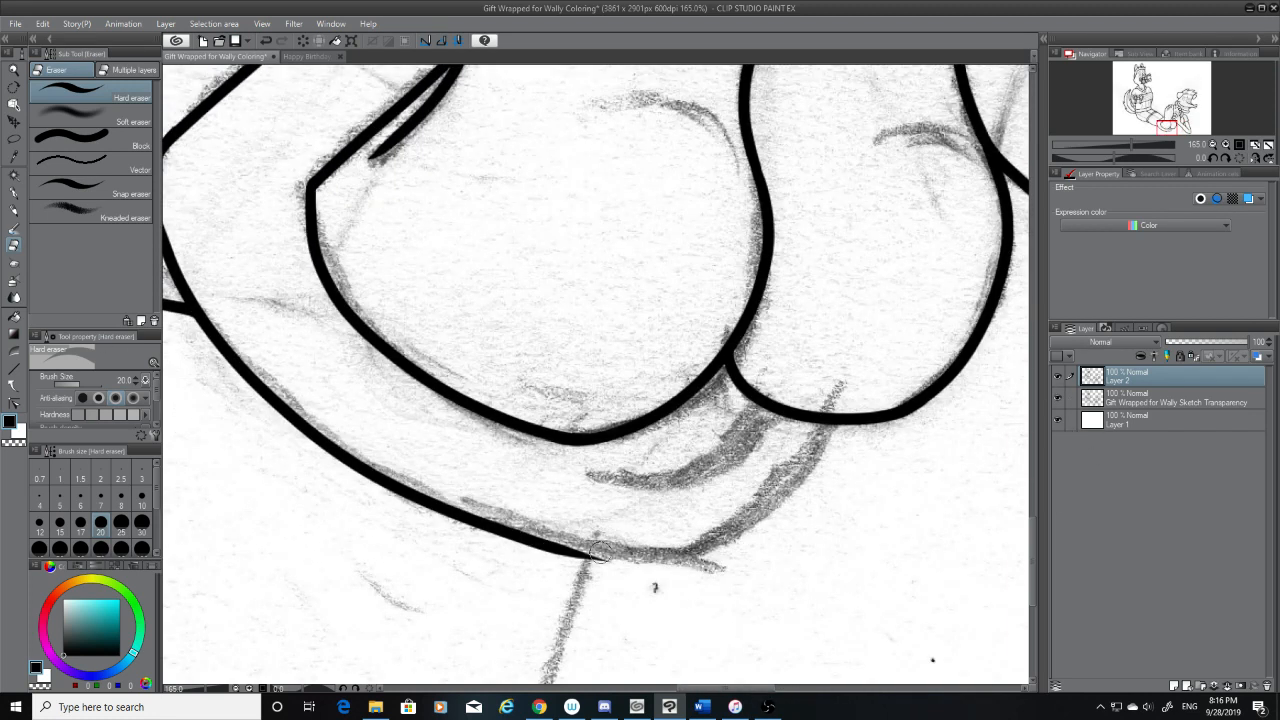
{"action": "left_click_drag", "start_coordinate": [602, 553], "coordinate": [450, 526]}
{"action": "key", "text": "ctrl+z"}
{"action": "left_click_drag", "start_coordinate": [557, 535], "coordinate": [432, 514]}
{"action": "key", "text": "ctrl+z"}
{"action": "left_click_drag", "start_coordinate": [640, 562], "coordinate": [440, 518]}
{"action": "left_click_drag", "start_coordinate": [554, 532], "coordinate": [424, 516]}
{"action": "key", "text": "ctrl+z"}
{"action": "key", "text": "ctrl+z"}
{"action": "left_click_drag", "start_coordinate": [612, 557], "coordinate": [437, 538]}
{"action": "mouse_move", "coordinate": [571, 547]}
{"action": "left_mouse_down"}
{"action": "mouse_move", "coordinate": [428, 556]}
{"action": "mouse_move", "coordinate": [437, 535]}
{"action": "left_mouse_up"}
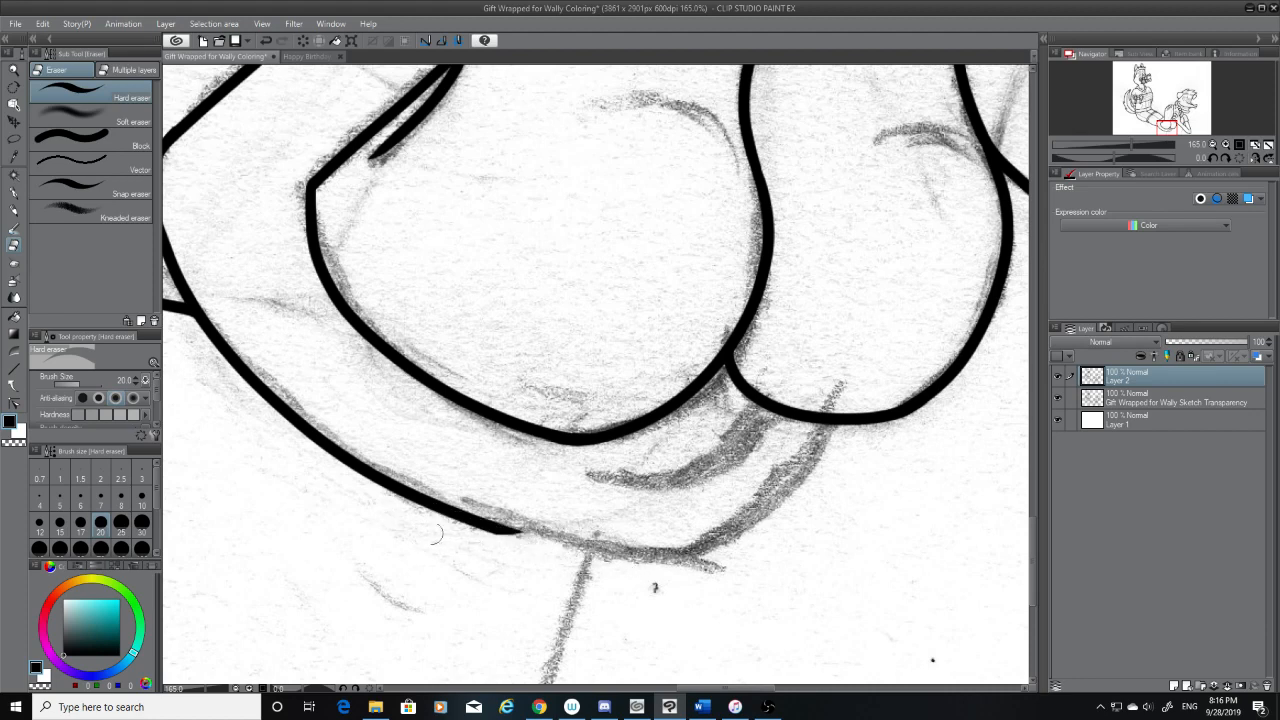
{"action": "left_click_drag", "start_coordinate": [557, 536], "coordinate": [398, 531]}
Ink the leg's lower edge from the second heel's underside down along the sketched curve, redoing the stroke until it follows the pencil line
{"action": "left_click", "coordinate": [16, 194]}
{"action": "mouse_move", "coordinate": [832, 425]}
{"action": "left_mouse_down"}
{"action": "mouse_move", "coordinate": [685, 530]}
{"action": "mouse_move", "coordinate": [504, 494]}
{"action": "mouse_move", "coordinate": [514, 535]}
{"action": "mouse_move", "coordinate": [830, 437]}
{"action": "left_mouse_up"}
{"action": "key", "text": "ctrl+z"}
{"action": "key", "text": "ctrl+z"}
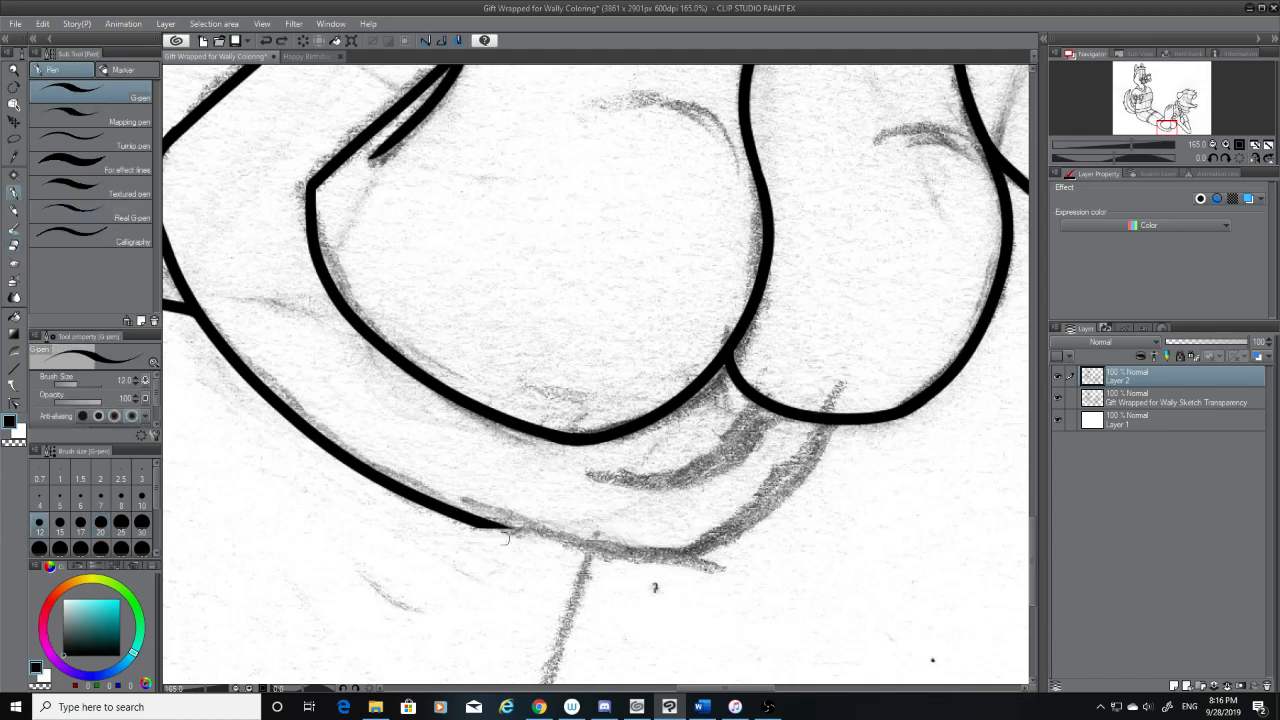
{"action": "mouse_move", "coordinate": [490, 528]}
{"action": "left_mouse_down"}
{"action": "mouse_move", "coordinate": [790, 462]}
{"action": "mouse_move", "coordinate": [818, 429]}
{"action": "mouse_move", "coordinate": [508, 540]}
{"action": "left_mouse_up"}
{"action": "key", "text": "ctrl+z"}
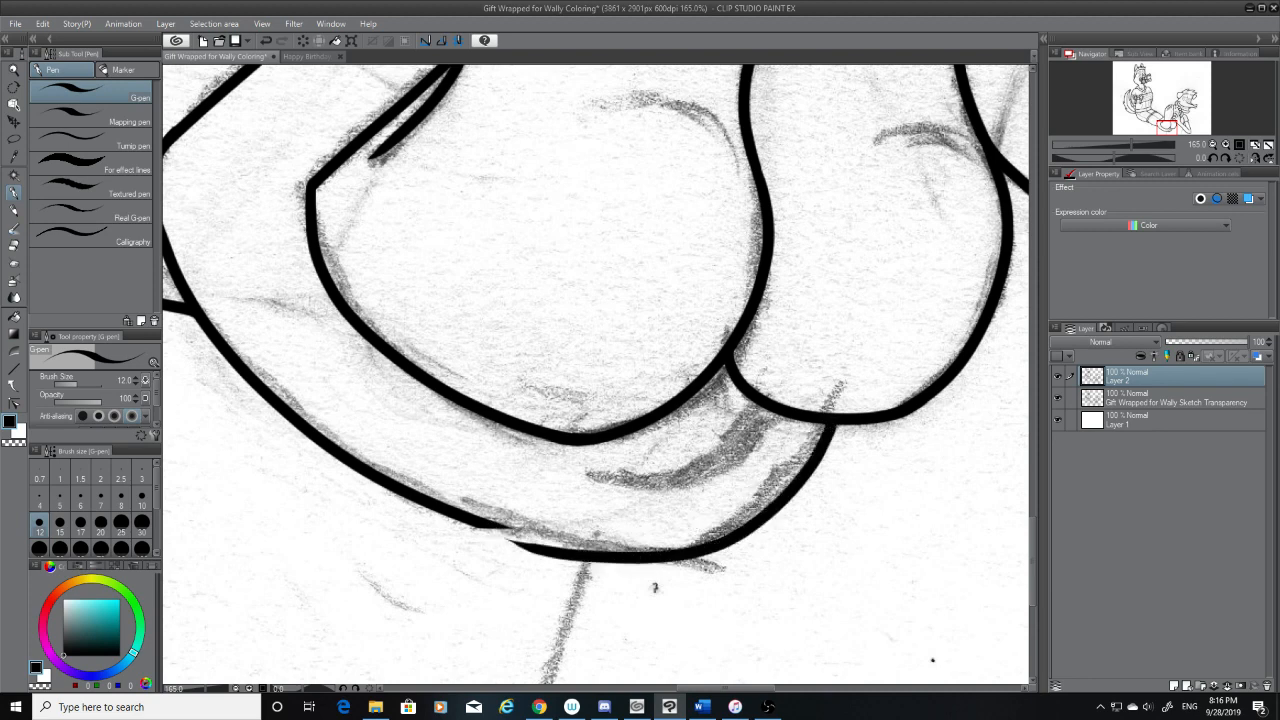
{"action": "key", "text": "ctrl+z"}
{"action": "mouse_move", "coordinate": [836, 418]}
{"action": "left_mouse_down"}
{"action": "mouse_move", "coordinate": [818, 457]}
{"action": "mouse_move", "coordinate": [505, 520]}
{"action": "left_mouse_up"}
{"action": "key", "text": "ctrl+z"}
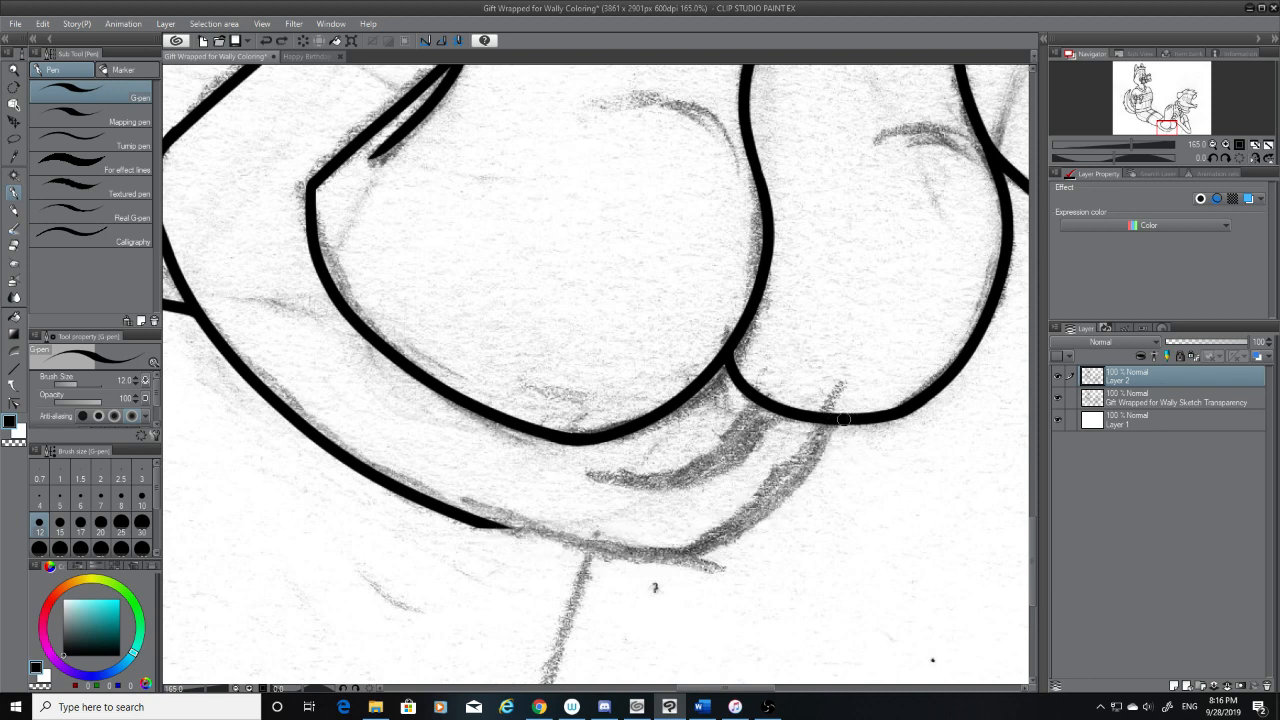
{"action": "mouse_move", "coordinate": [838, 420]}
{"action": "left_mouse_down"}
{"action": "mouse_move", "coordinate": [573, 560]}
{"action": "mouse_move", "coordinate": [468, 526]}
{"action": "left_mouse_up"}
{"action": "key", "text": "ctrl+z"}
{"action": "mouse_move", "coordinate": [831, 427]}
{"action": "left_mouse_down"}
{"action": "mouse_move", "coordinate": [563, 552]}
{"action": "mouse_move", "coordinate": [465, 527]}
{"action": "left_mouse_up"}
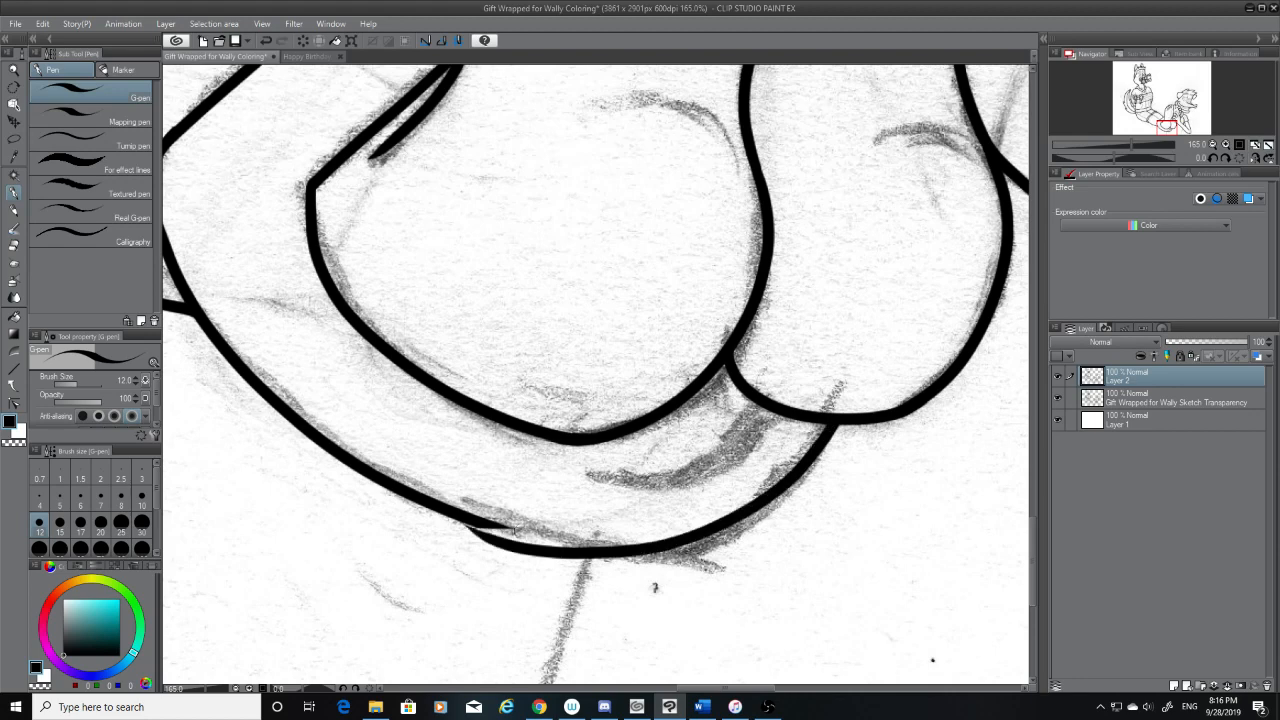
{"action": "key", "text": "ctrl+z"}
{"action": "mouse_move", "coordinate": [838, 420]}
{"action": "left_mouse_down"}
{"action": "mouse_move", "coordinate": [746, 516]}
{"action": "mouse_move", "coordinate": [479, 527]}
{"action": "mouse_move", "coordinate": [566, 534]}
{"action": "mouse_move", "coordinate": [472, 512]}
{"action": "mouse_move", "coordinate": [563, 554]}
{"action": "mouse_move", "coordinate": [533, 529]}
{"action": "mouse_move", "coordinate": [495, 541]}
{"action": "mouse_move", "coordinate": [658, 572]}
{"action": "left_mouse_up"}
Trim the new curve's tapered end and ink the missing stretch joining it to the existing lower edge of the leg
{"action": "left_click", "coordinate": [14, 245]}
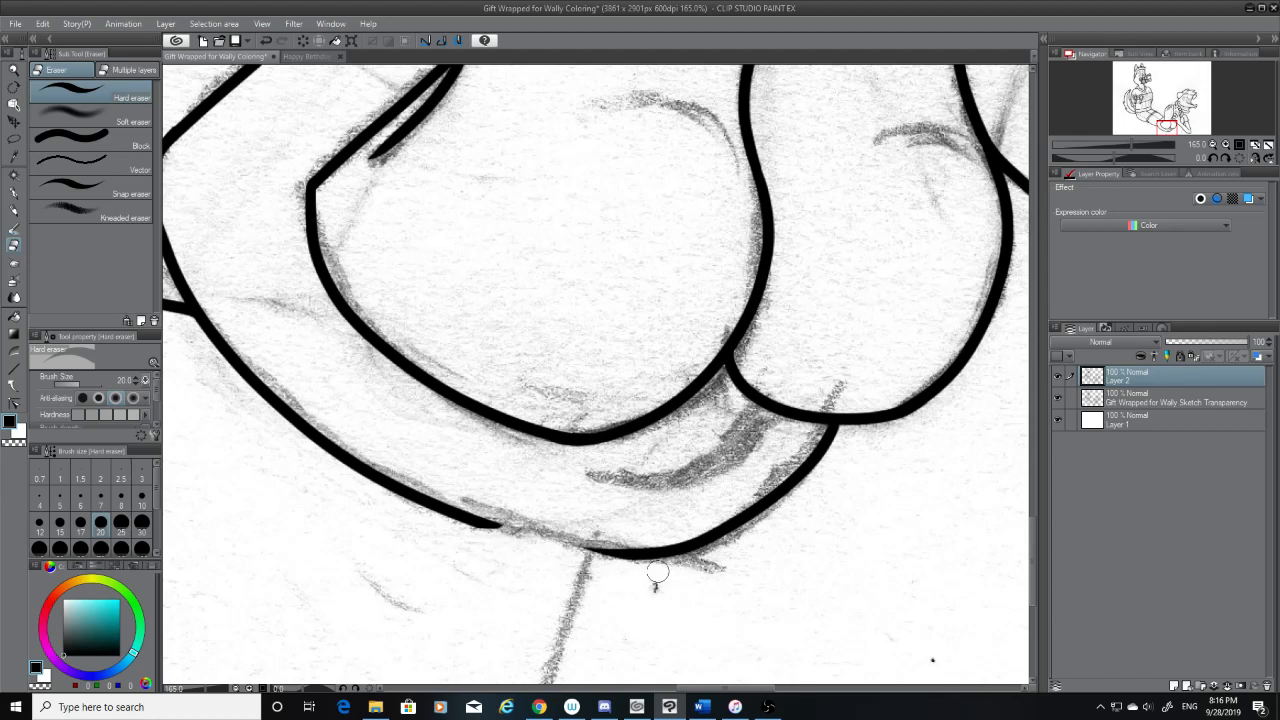
{"action": "left_click_drag", "start_coordinate": [579, 552], "coordinate": [663, 570]}
{"action": "left_click", "coordinate": [14, 192]}
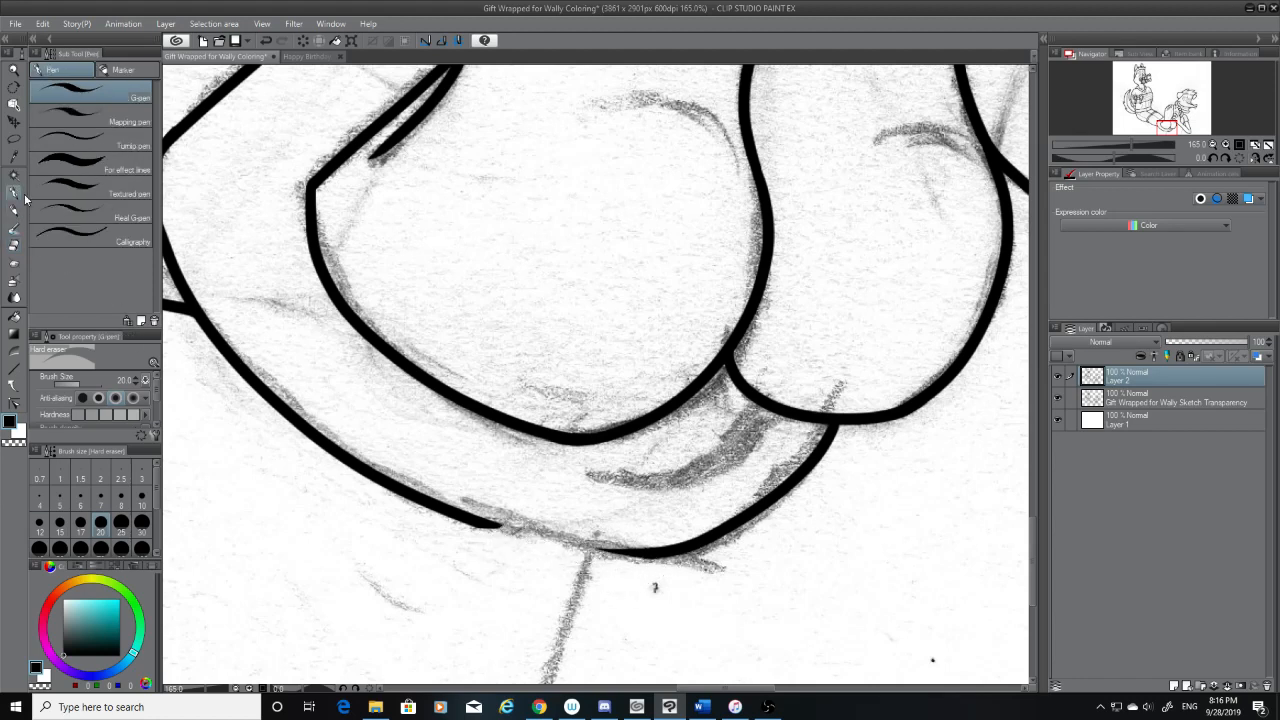
{"action": "left_click_drag", "start_coordinate": [482, 523], "coordinate": [652, 555]}
{"action": "key", "text": "ctrl+z"}
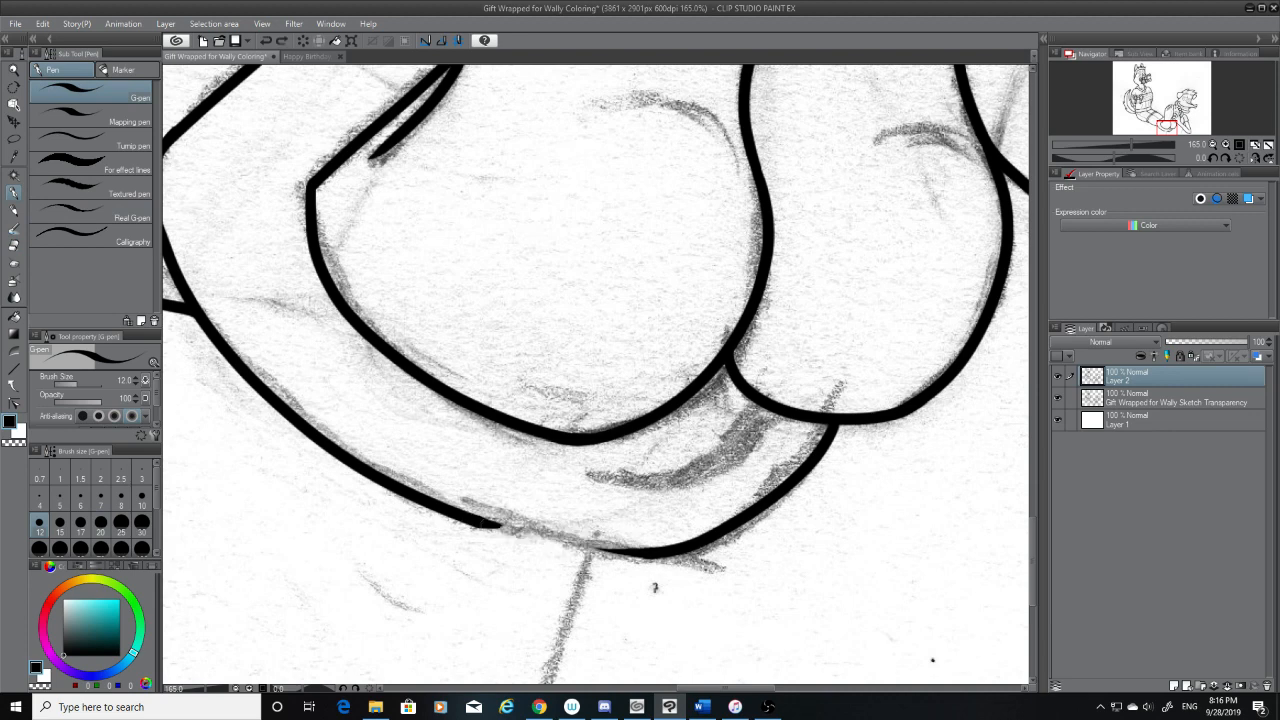
{"action": "left_click_drag", "start_coordinate": [476, 519], "coordinate": [652, 555]}
Touch up the join in the leg's lower edge with the sketch hidden, then restore the sketch
{"action": "left_click", "coordinate": [1058, 397]}
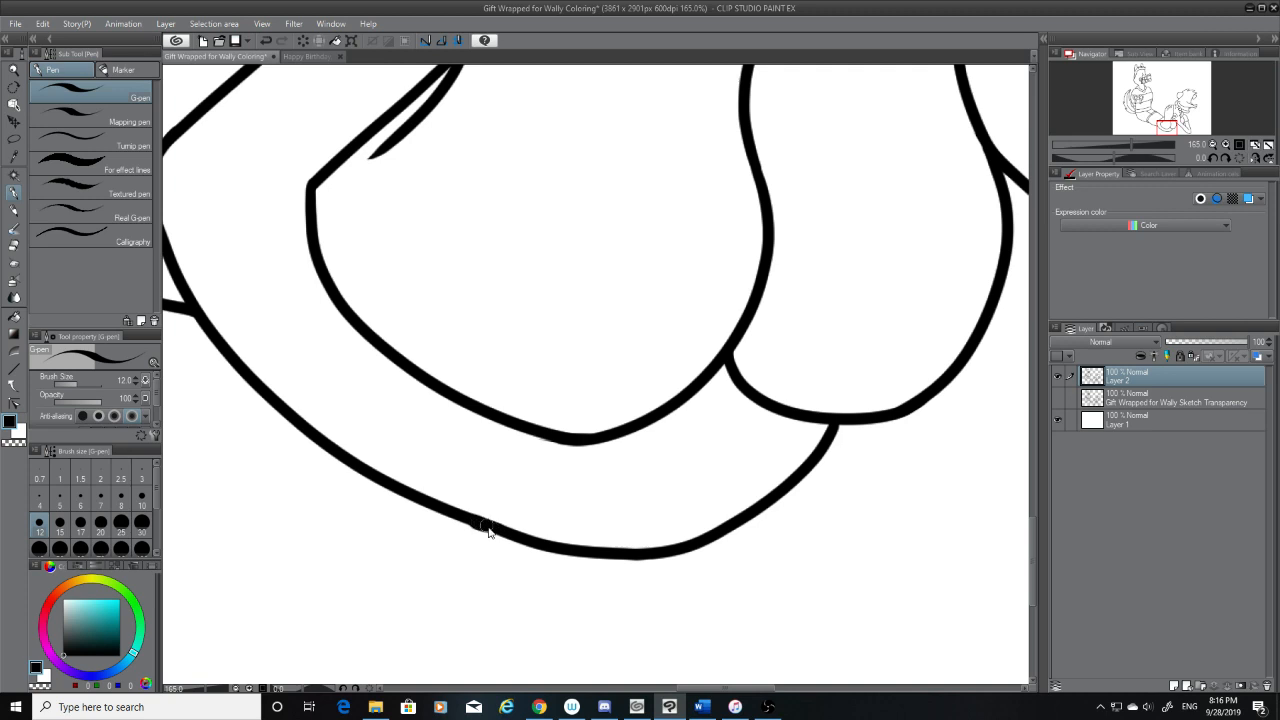
{"action": "left_click_drag", "start_coordinate": [490, 527], "coordinate": [475, 520]}
{"action": "key", "text": "ctrl+z"}
{"action": "key", "text": "ctrl+z"}
{"action": "left_click", "coordinate": [1058, 398]}
Ink the short slanted line from the leg's lower edge down to the bottom edge of the canvas
{"action": "left_click_drag", "start_coordinate": [1030, 530], "coordinate": [1034, 566]}
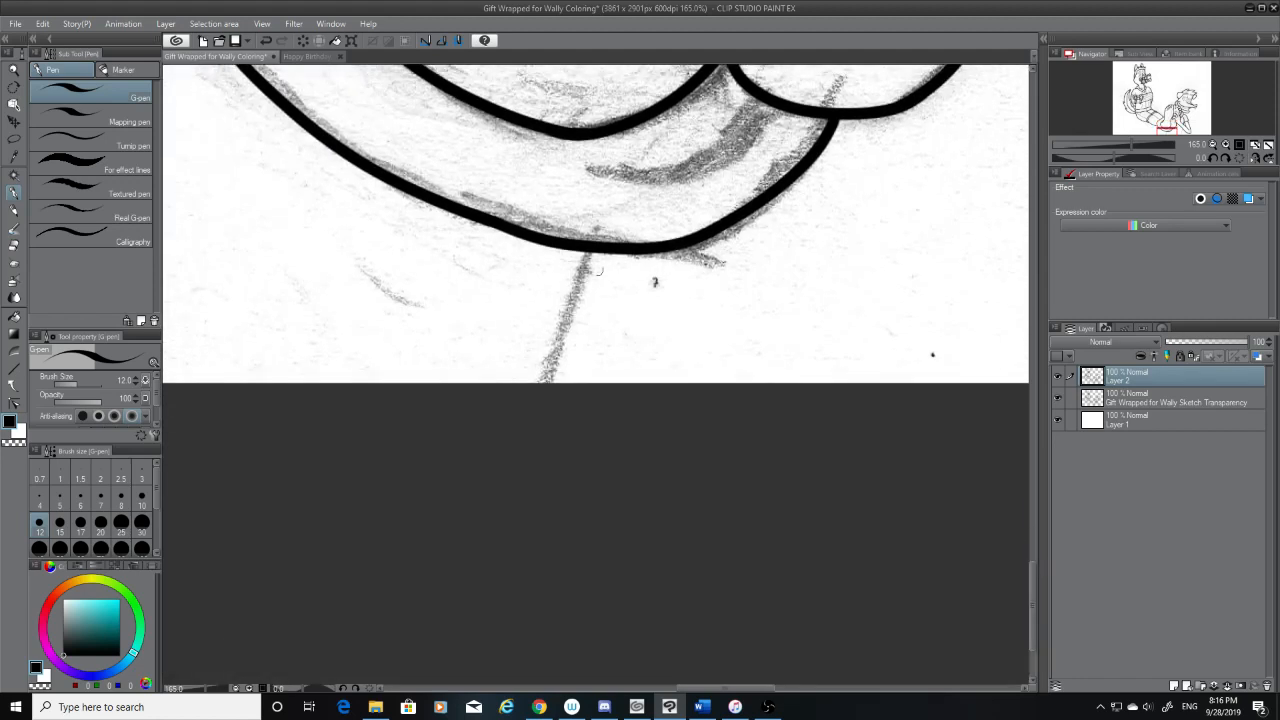
{"action": "left_click_drag", "start_coordinate": [588, 250], "coordinate": [503, 547]}
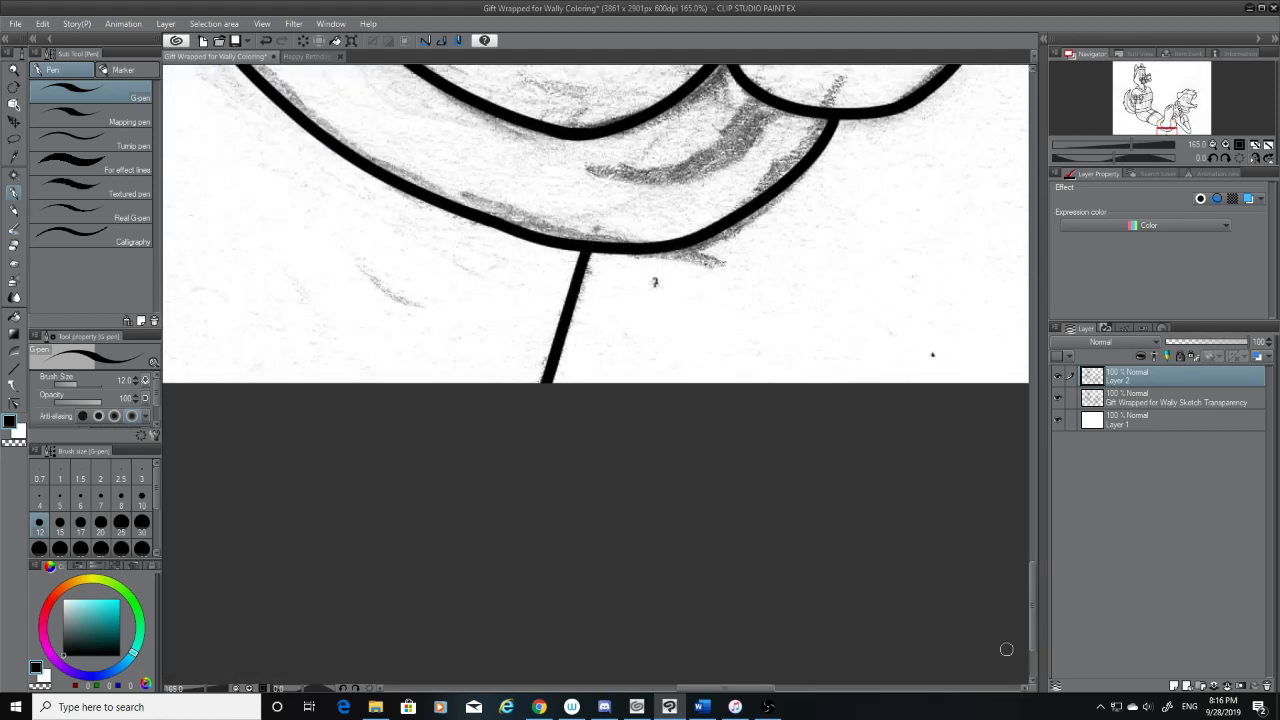
{"action": "scroll", "coordinate": [880, 525], "scroll_direction": "down", "scroll_amount": 10}
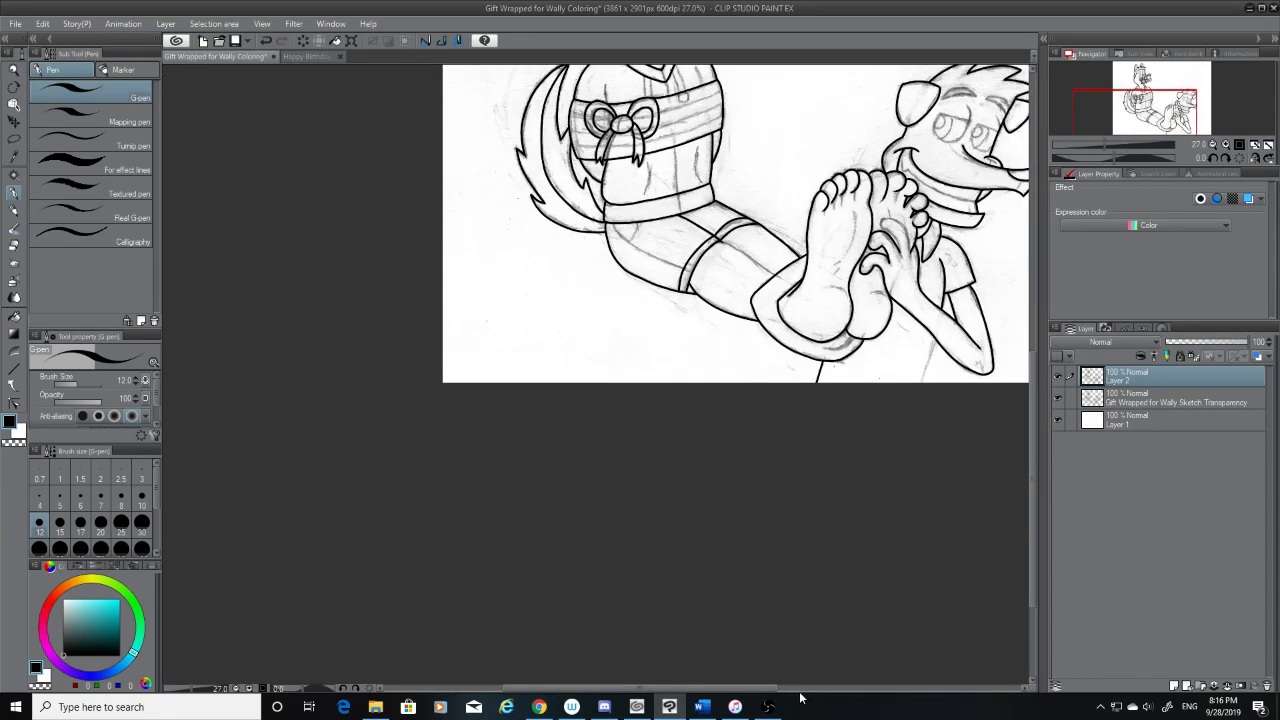
{"action": "left_click_drag", "start_coordinate": [768, 689], "coordinate": [825, 689]}
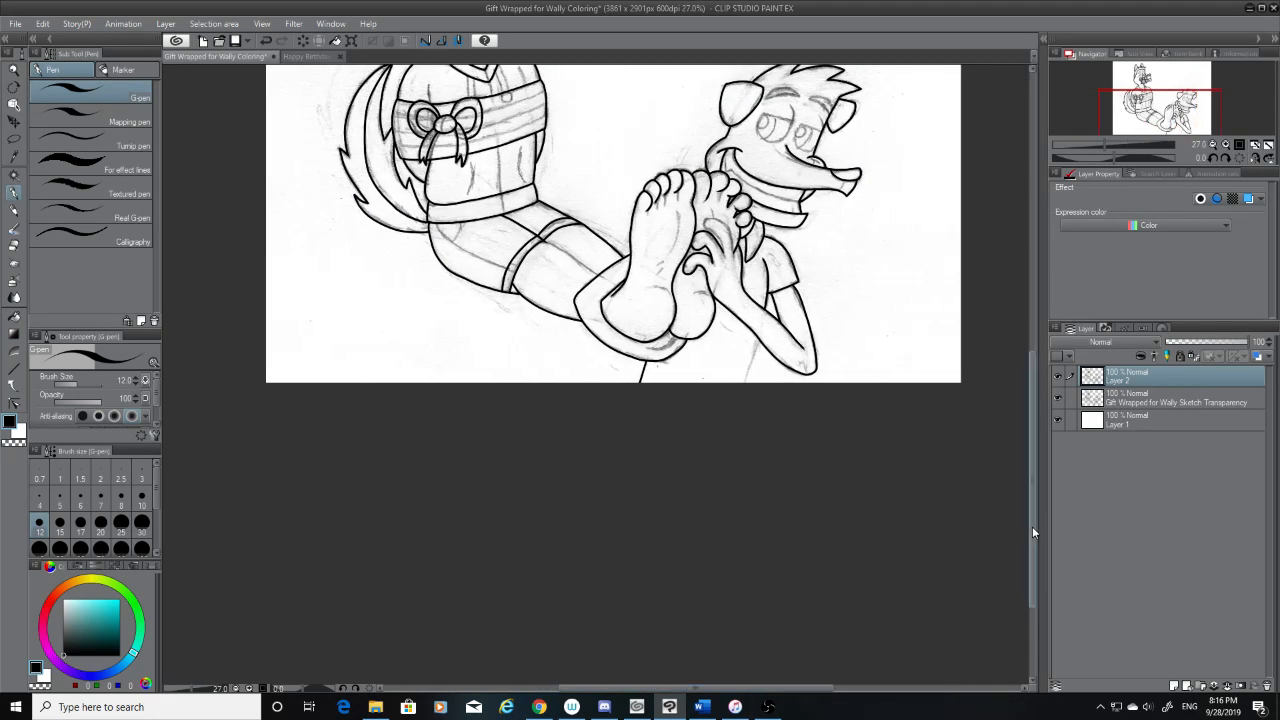
Ink the slanted line from the forearm's lower edge down to the bottom edge of the canvas, redoing the stroke once
{"action": "left_click_drag", "start_coordinate": [1033, 532], "coordinate": [1035, 471]}
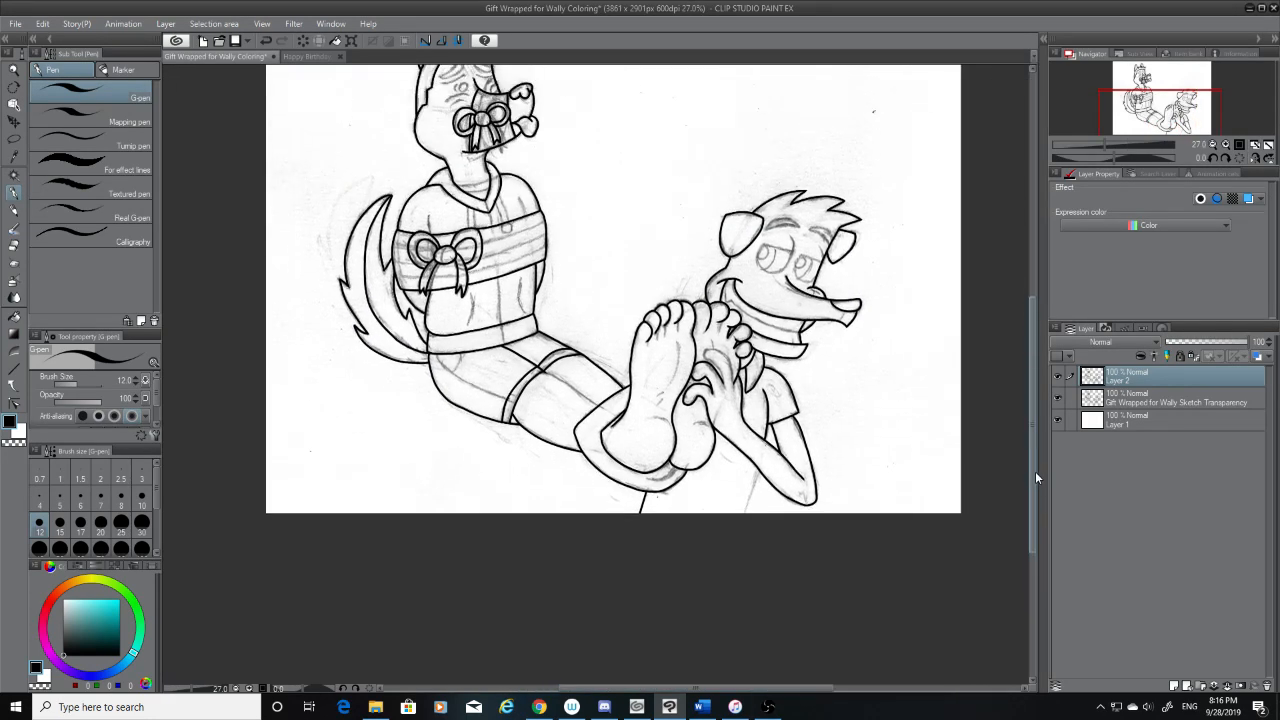
{"action": "left_click", "coordinate": [1059, 399]}
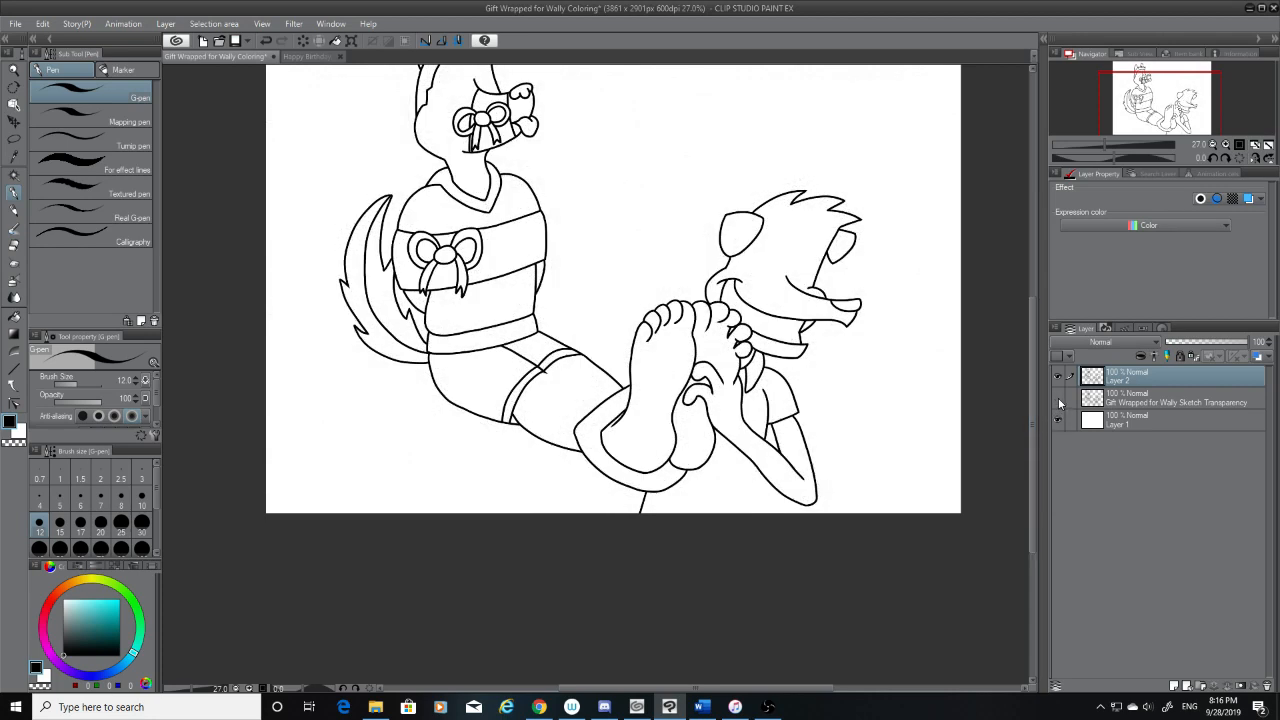
{"action": "left_click", "coordinate": [1059, 401]}
{"action": "scroll", "coordinate": [760, 475], "scroll_direction": "up", "scroll_amount": 4}
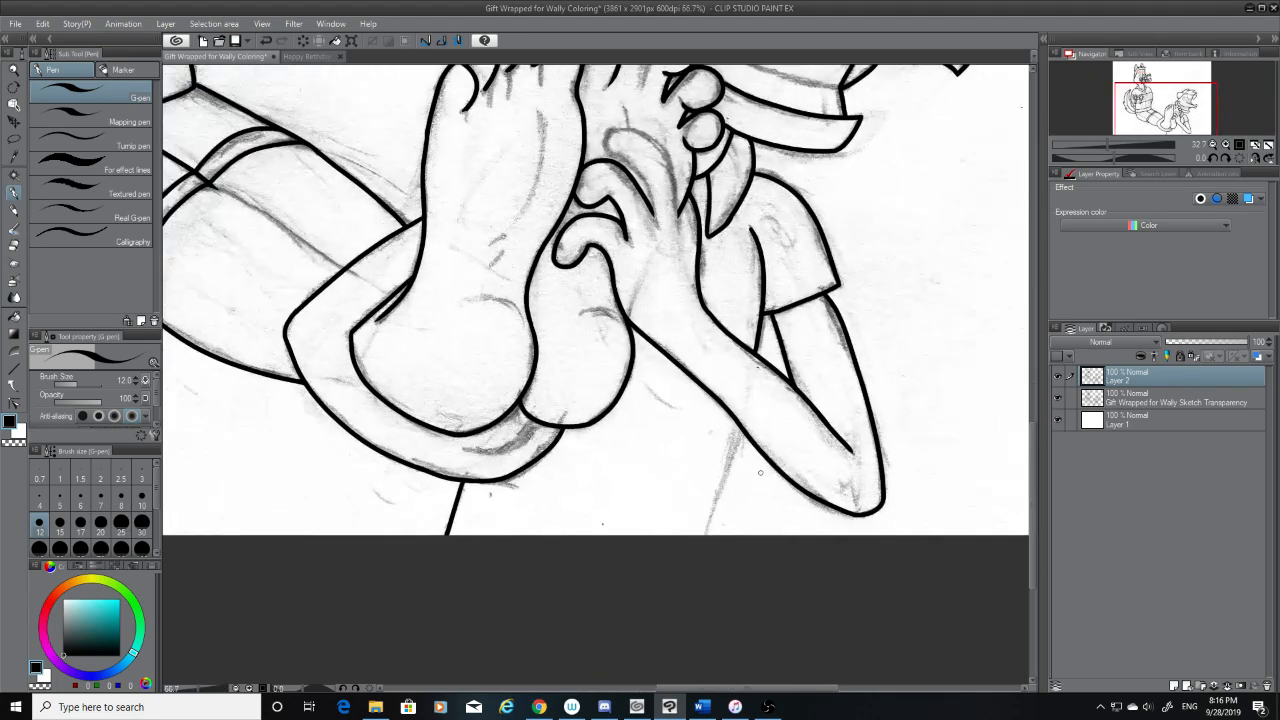
{"action": "scroll", "coordinate": [760, 472], "scroll_direction": "up", "scroll_amount": 6}
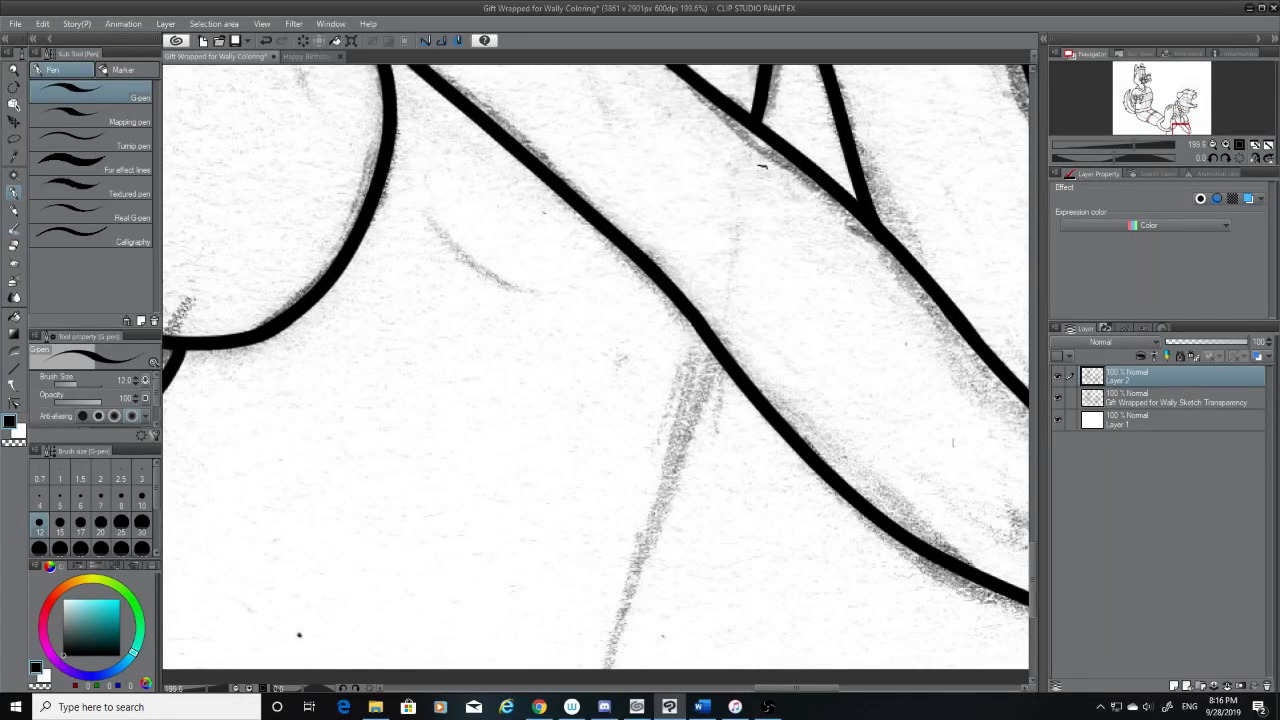
{"action": "scroll", "coordinate": [1036, 559], "scroll_direction": "down", "scroll_amount": 2}
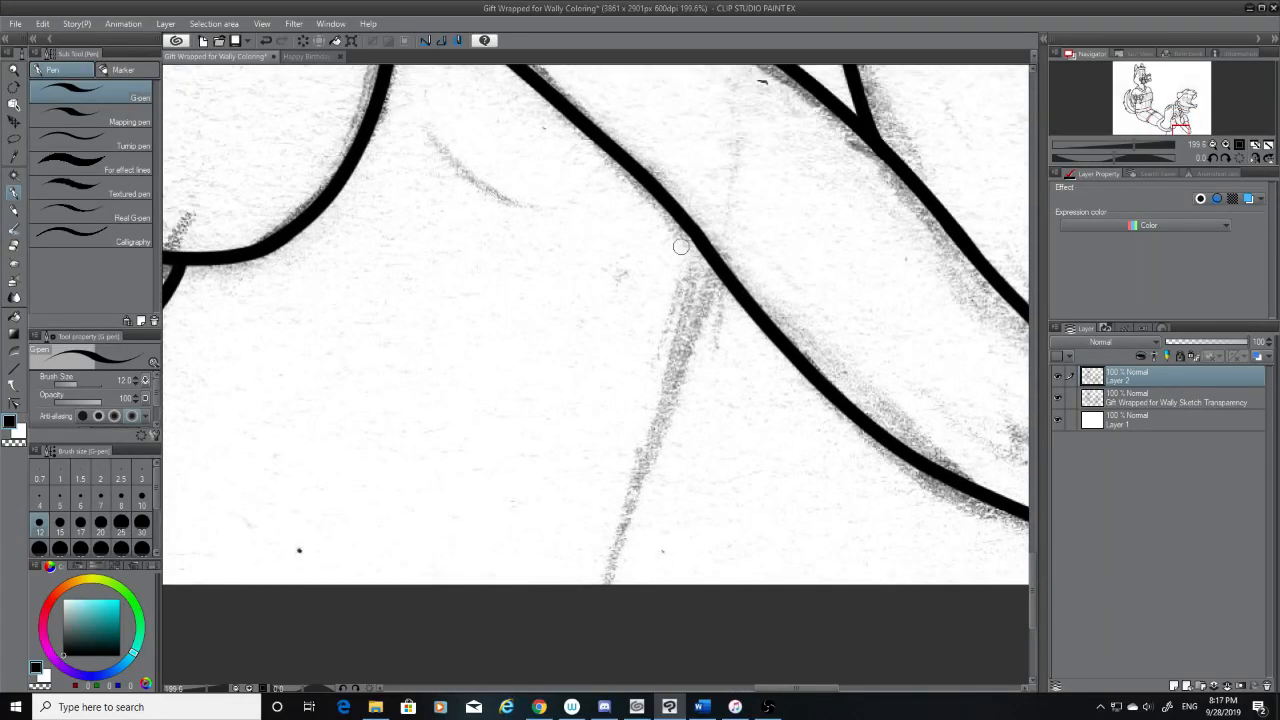
{"action": "left_click_drag", "start_coordinate": [708, 258], "coordinate": [617, 584]}
{"action": "scroll", "coordinate": [1035, 556], "scroll_direction": "up", "scroll_amount": 3}
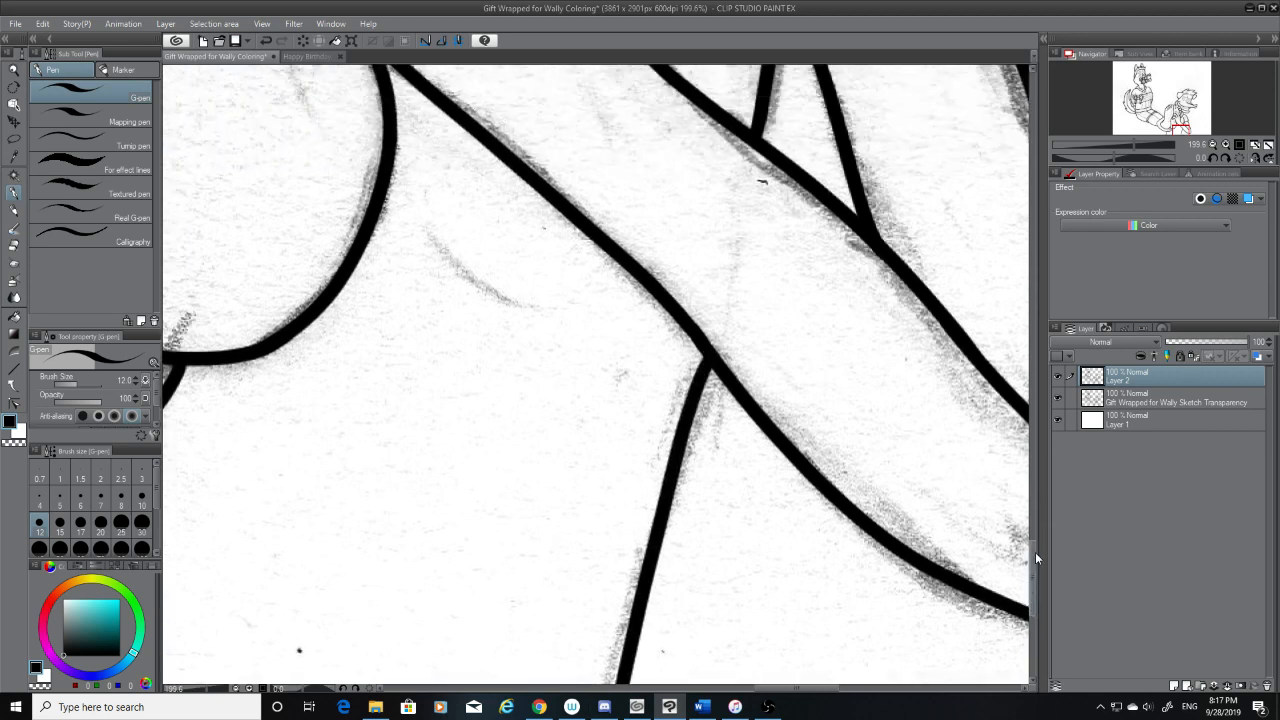
{"action": "key", "text": "ctrl+z"}
{"action": "scroll", "coordinate": [1035, 558], "scroll_direction": "down", "scroll_amount": 2}
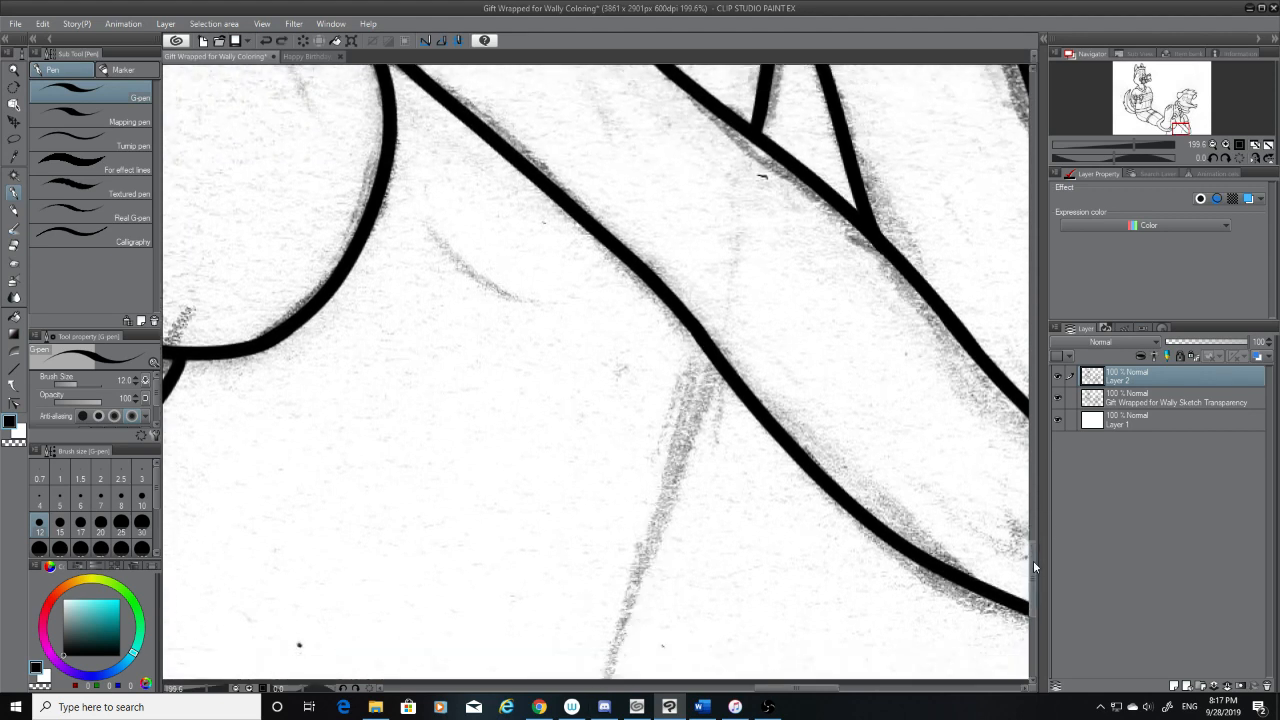
{"action": "left_click_drag", "start_coordinate": [693, 290], "coordinate": [618, 632]}
Ink the inner edge of the left shirt drawstring from the collar down to the bow, redoing the stroke until it follows the sketch
{"action": "left_click_drag", "start_coordinate": [1033, 584], "coordinate": [1036, 373]}
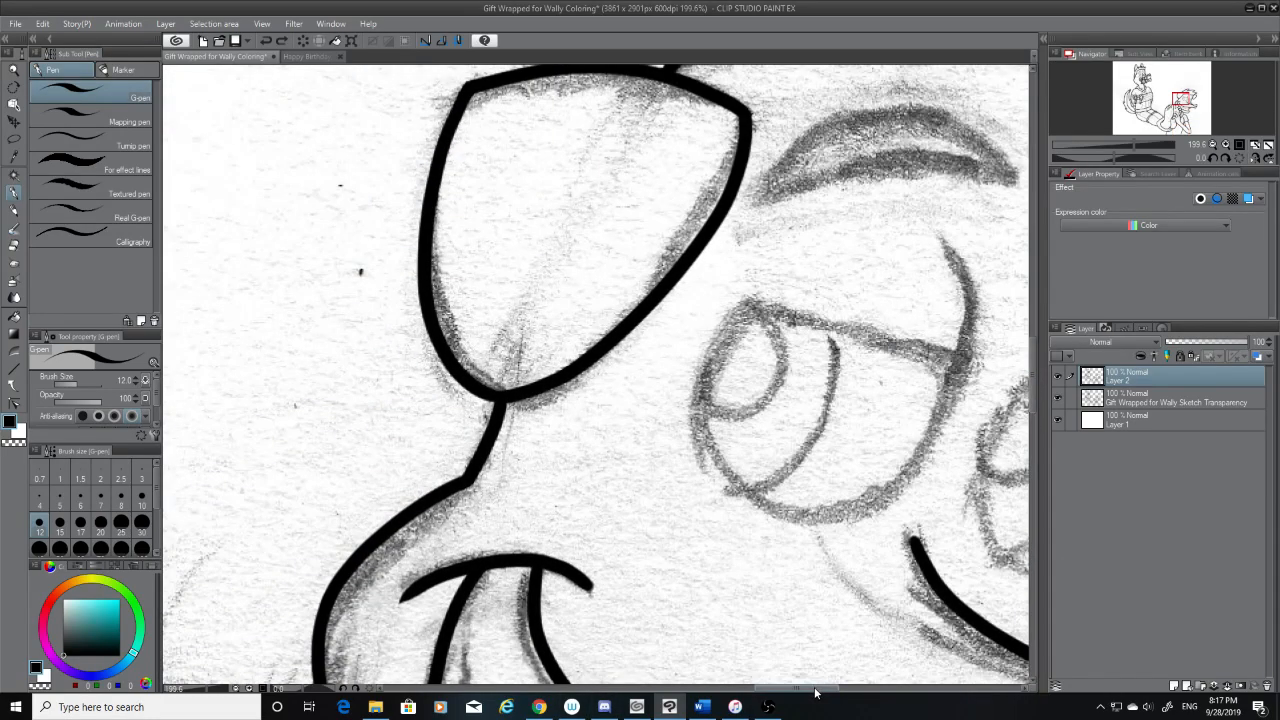
{"action": "left_click_drag", "start_coordinate": [814, 689], "coordinate": [611, 689]}
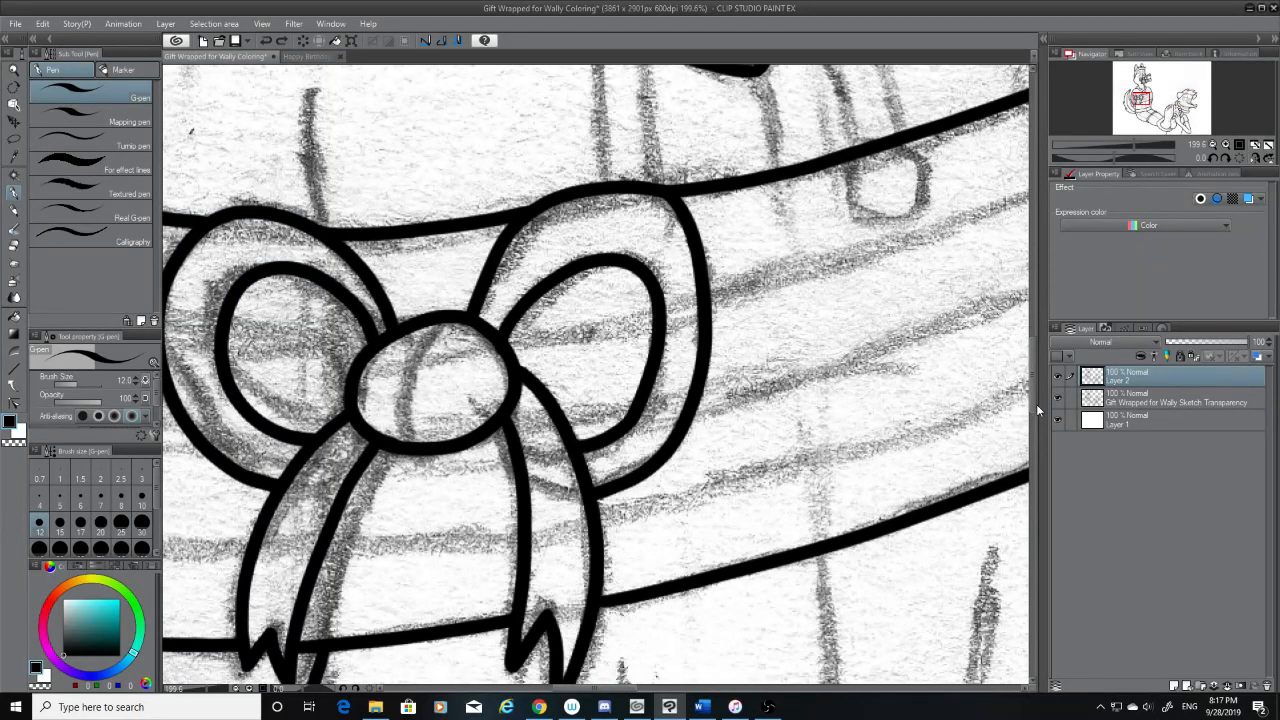
{"action": "left_click_drag", "start_coordinate": [1032, 403], "coordinate": [1035, 366]}
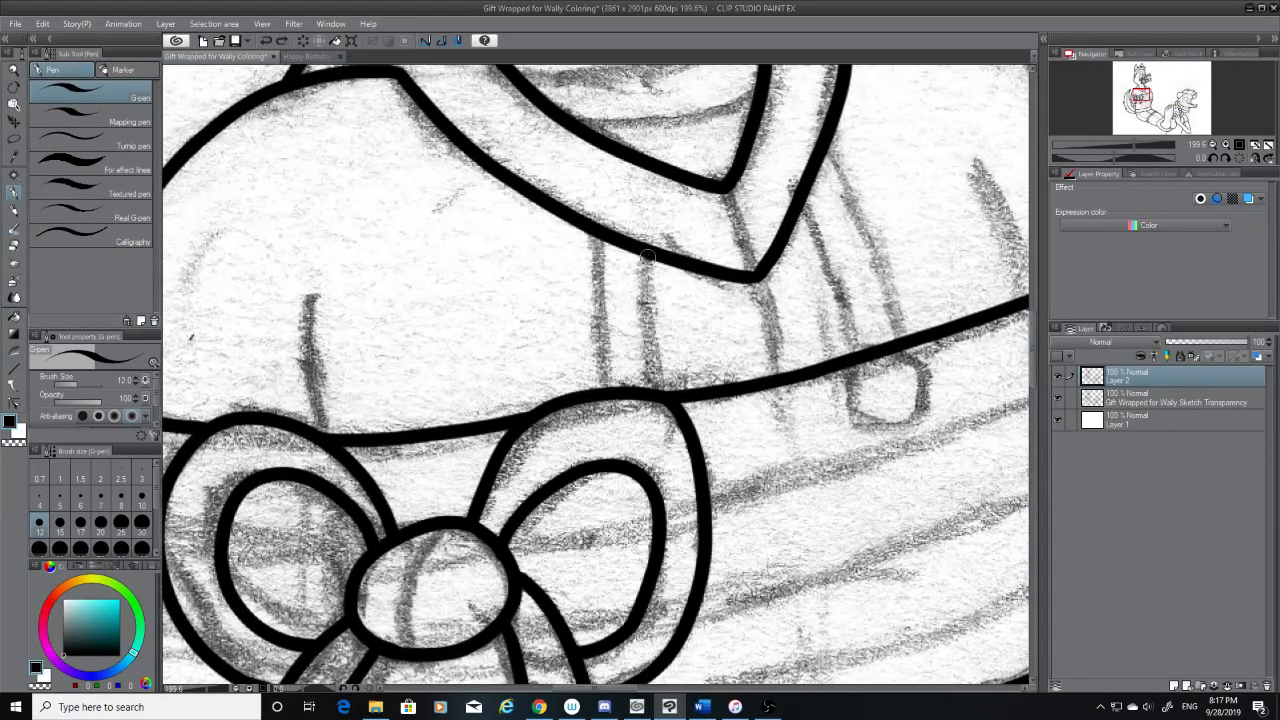
{"action": "mouse_move", "coordinate": [647, 258]}
{"action": "left_mouse_down"}
{"action": "mouse_move", "coordinate": [647, 418]}
{"action": "mouse_move", "coordinate": [638, 262]}
{"action": "mouse_move", "coordinate": [658, 388]}
{"action": "left_mouse_up"}
{"action": "key", "text": "ctrl+z"}
{"action": "key", "text": "ctrl+z"}
{"action": "left_click_drag", "start_coordinate": [641, 255], "coordinate": [659, 387]}
{"action": "key", "text": "ctrl+z"}
{"action": "left_click_drag", "start_coordinate": [640, 255], "coordinate": [653, 389]}
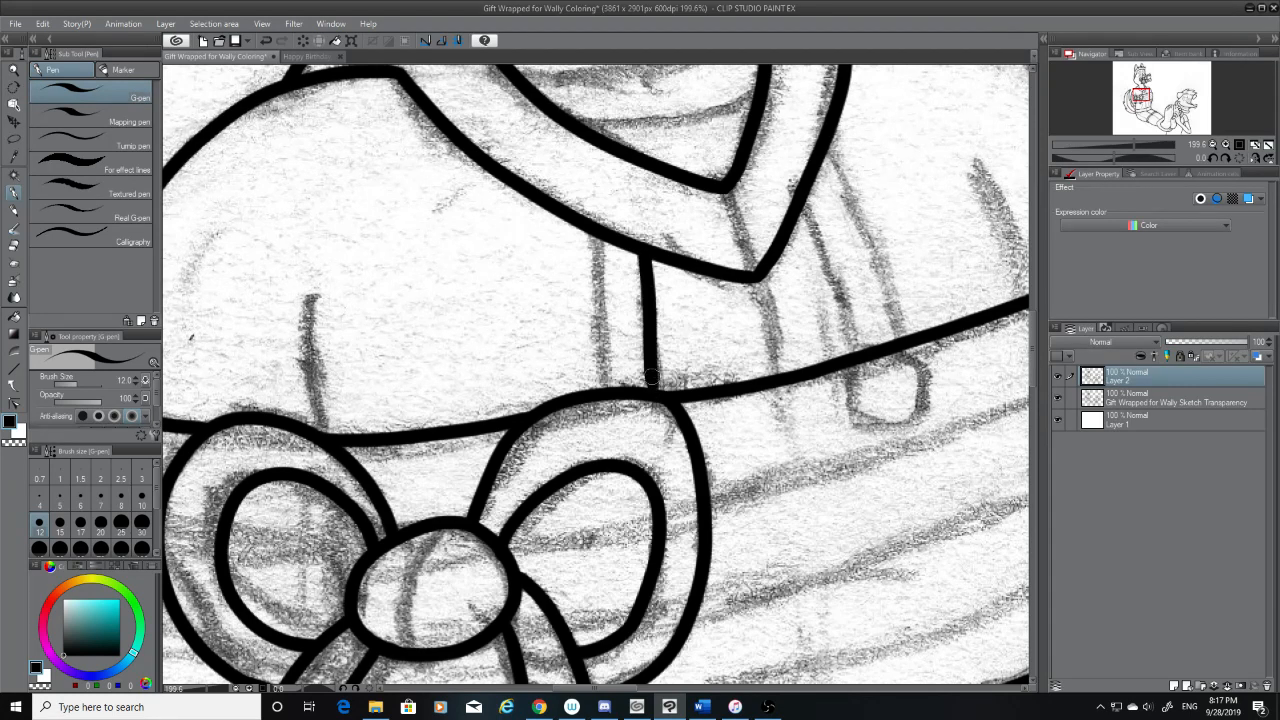
{"action": "mouse_move", "coordinate": [648, 340]}
{"action": "left_mouse_down"}
{"action": "mouse_move", "coordinate": [653, 396]}
{"action": "mouse_move", "coordinate": [654, 367]}
{"action": "left_mouse_up"}
{"action": "key", "text": "ctrl+z"}
Try touching up the drawstring line's join with the bow while the sketch is hidden, then restore the sketch
{"action": "left_click", "coordinate": [1058, 397]}
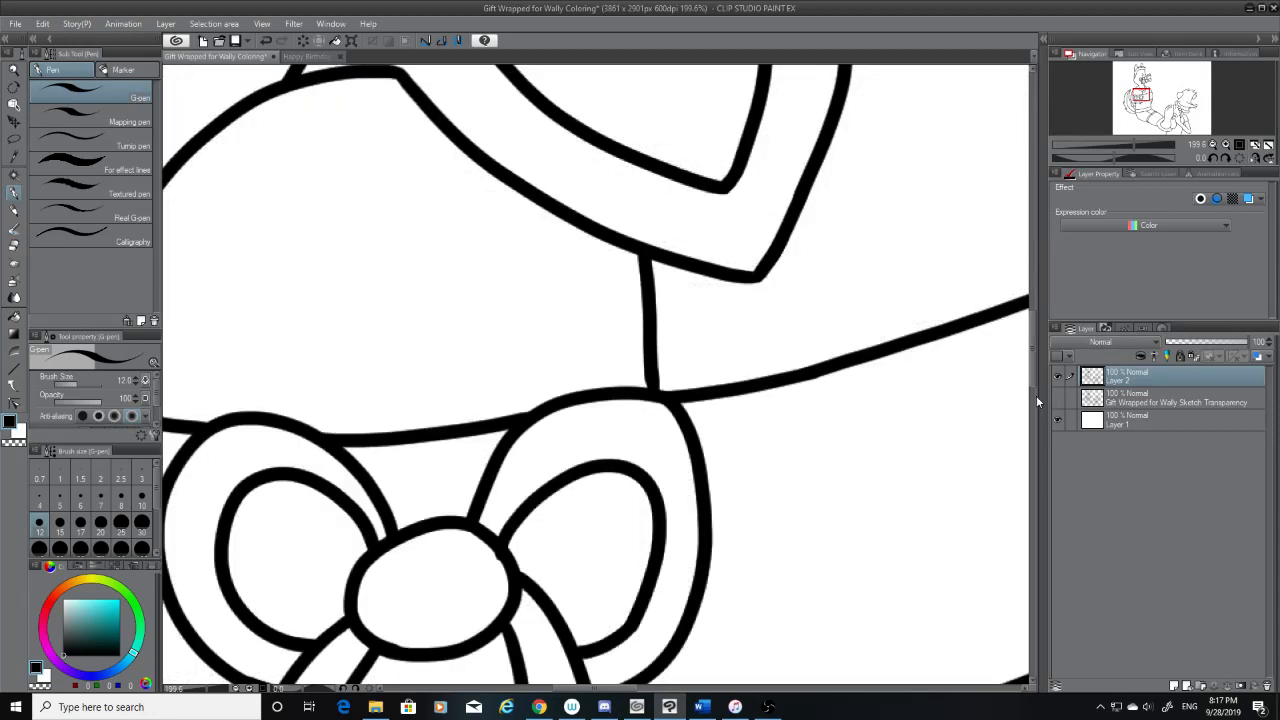
{"action": "key", "text": "ctrl+z"}
{"action": "left_click_drag", "start_coordinate": [655, 398], "coordinate": [655, 385]}
{"action": "key", "text": "ctrl+z"}
{"action": "key", "text": "ctrl+z"}
{"action": "key", "text": "ctrl+z"}
{"action": "left_click", "coordinate": [1058, 397]}
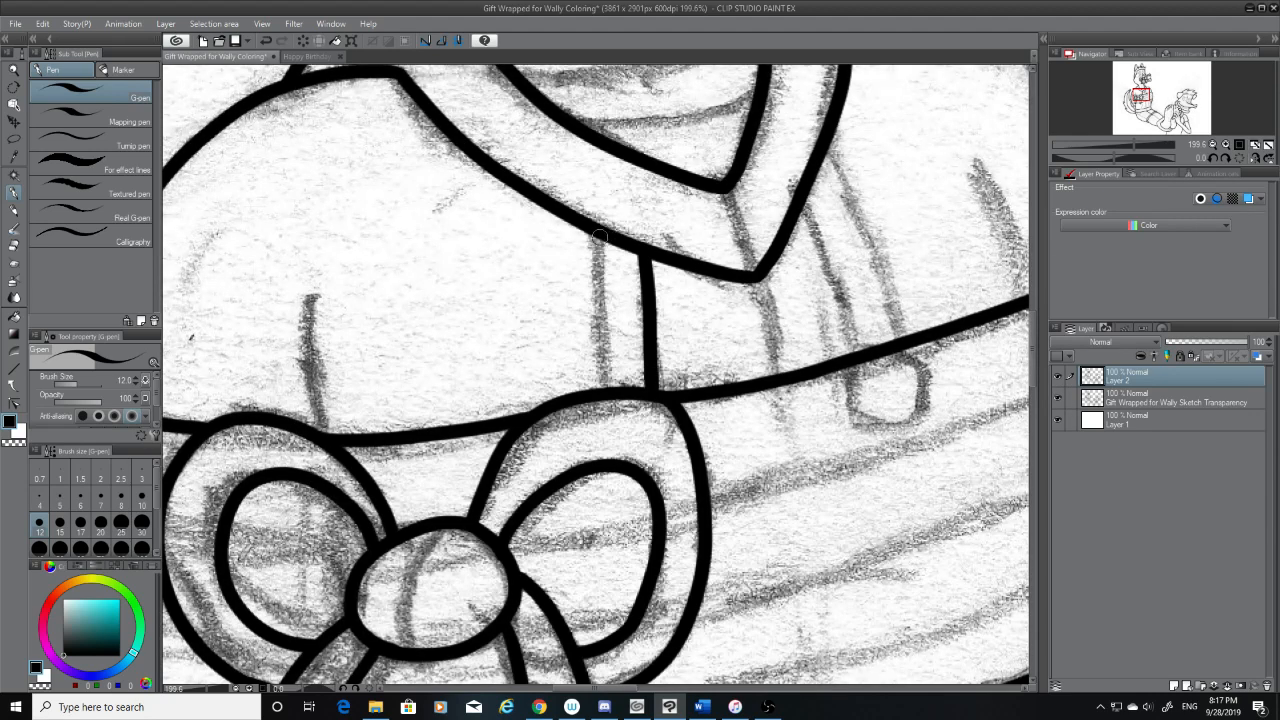
Ink the left drawstring's outer edge from the collar to the bow and check it with the sketch briefly hidden
{"action": "mouse_move", "coordinate": [598, 238]}
{"action": "left_mouse_down"}
{"action": "mouse_move", "coordinate": [602, 366]}
{"action": "mouse_move", "coordinate": [598, 240]}
{"action": "mouse_move", "coordinate": [598, 288]}
{"action": "mouse_move", "coordinate": [596, 274]}
{"action": "left_mouse_up"}
{"action": "key", "text": "ctrl+z"}
{"action": "key", "text": "ctrl+z"}
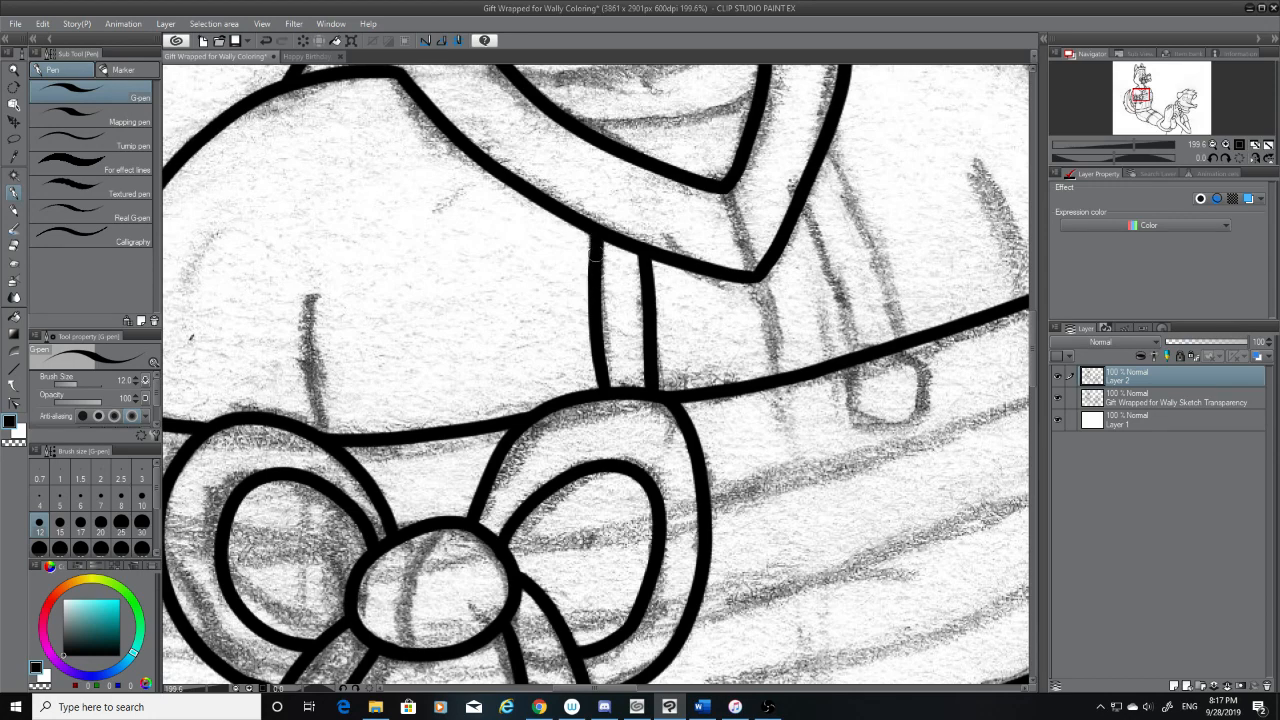
{"action": "left_click", "coordinate": [1057, 399]}
{"action": "left_click", "coordinate": [1058, 401]}
Ink both edges of the right drawstring from the collar down past the chest band's upper line, redoing the outer edge until it fits
{"action": "mouse_move", "coordinate": [828, 152]}
{"action": "left_mouse_down"}
{"action": "mouse_move", "coordinate": [909, 355]}
{"action": "mouse_move", "coordinate": [920, 412]}
{"action": "left_mouse_up"}
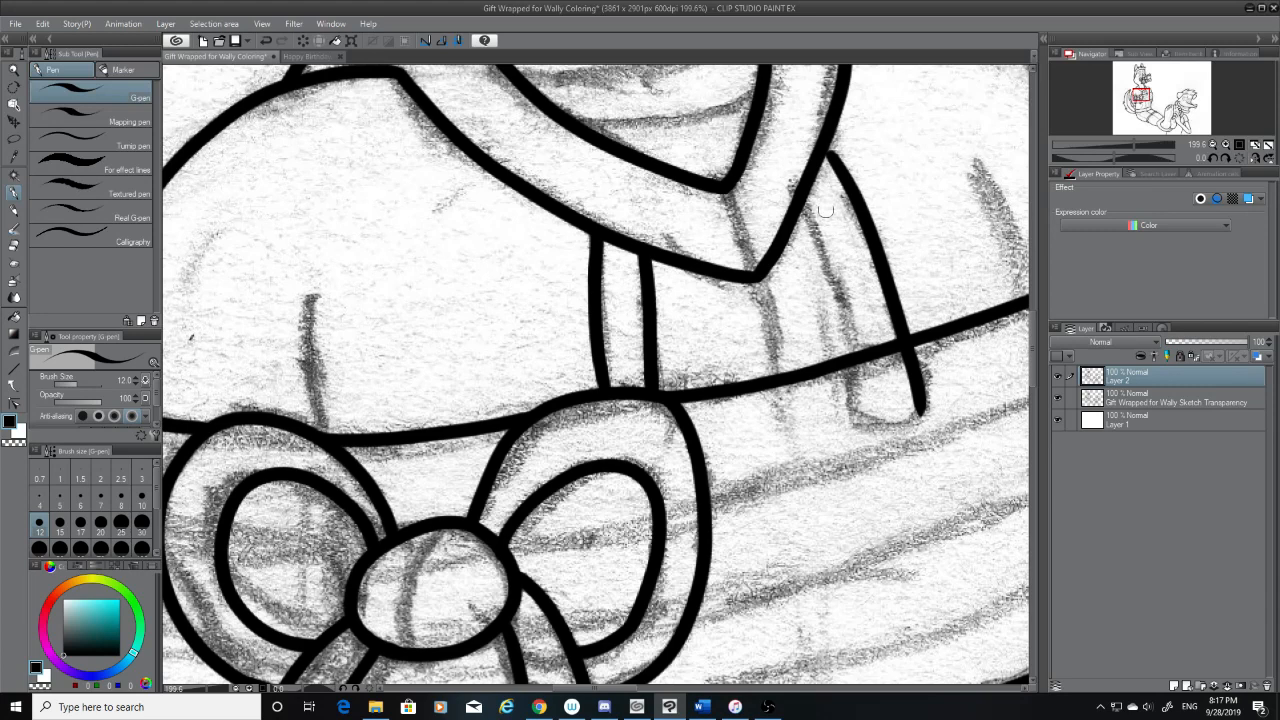
{"action": "key", "text": "ctrl+z"}
{"action": "left_click_drag", "start_coordinate": [830, 152], "coordinate": [914, 336]}
{"action": "key", "text": "ctrl+z"}
{"action": "left_click_drag", "start_coordinate": [831, 153], "coordinate": [899, 341]}
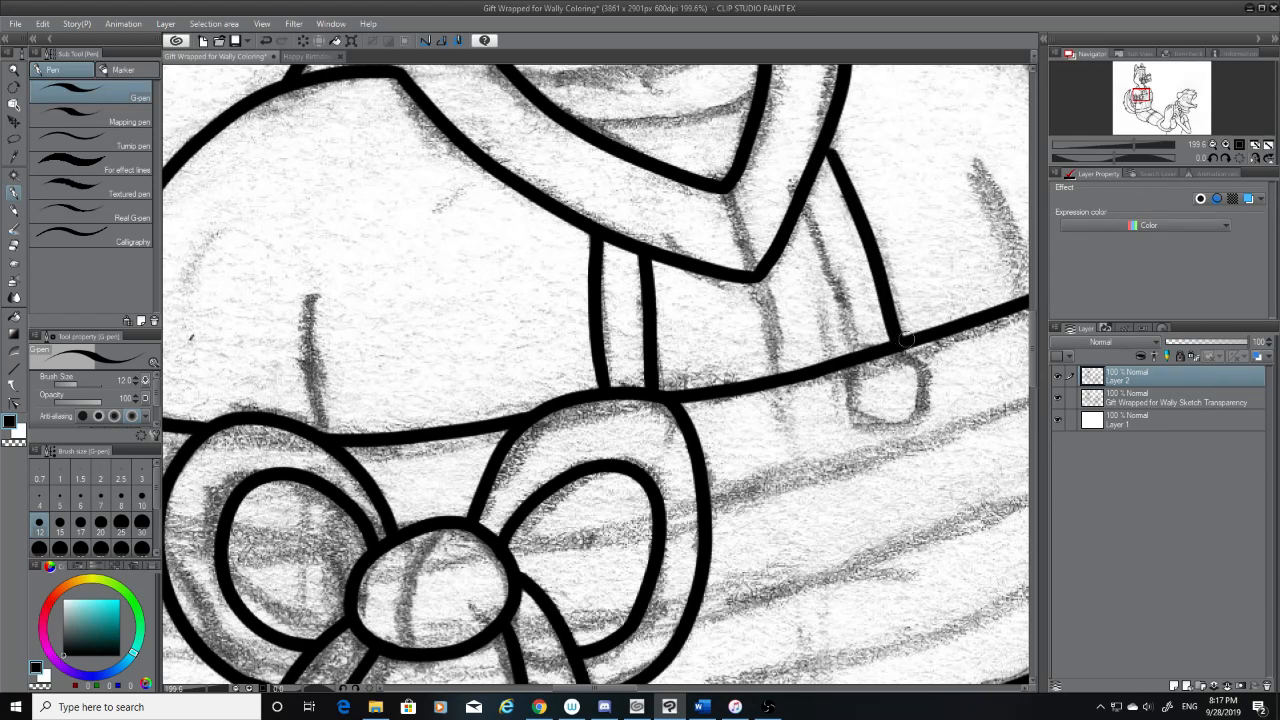
{"action": "key", "text": "ctrl+z"}
{"action": "left_click_drag", "start_coordinate": [829, 147], "coordinate": [897, 343]}
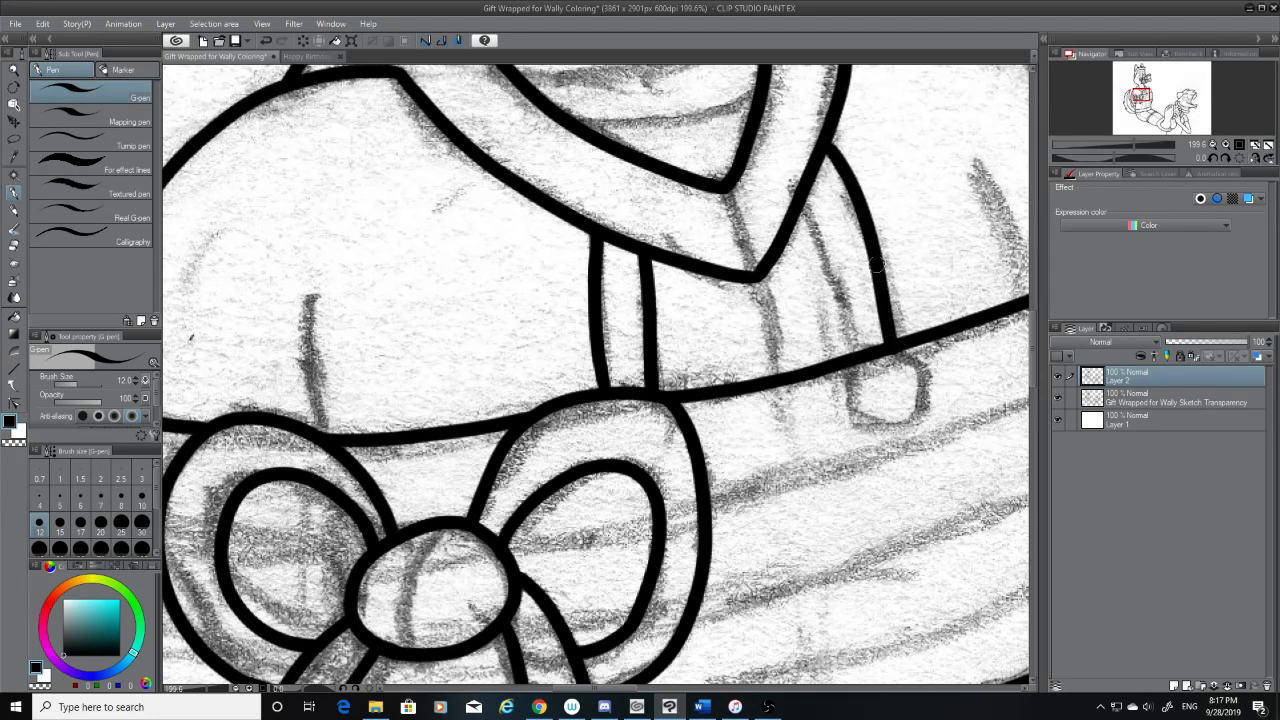
{"action": "key", "text": "ctrl+z"}
{"action": "mouse_move", "coordinate": [829, 147]}
{"action": "left_mouse_down"}
{"action": "mouse_move", "coordinate": [860, 188]}
{"action": "mouse_move", "coordinate": [900, 368]}
{"action": "left_mouse_up"}
{"action": "mouse_move", "coordinate": [800, 190]}
{"action": "left_mouse_down"}
{"action": "mouse_move", "coordinate": [827, 236]}
{"action": "mouse_move", "coordinate": [853, 388]}
{"action": "left_mouse_up"}
Erase the band line between the right drawstring's edges and the stroke ends below it with the Hard eraser
{"action": "left_click", "coordinate": [13, 230]}
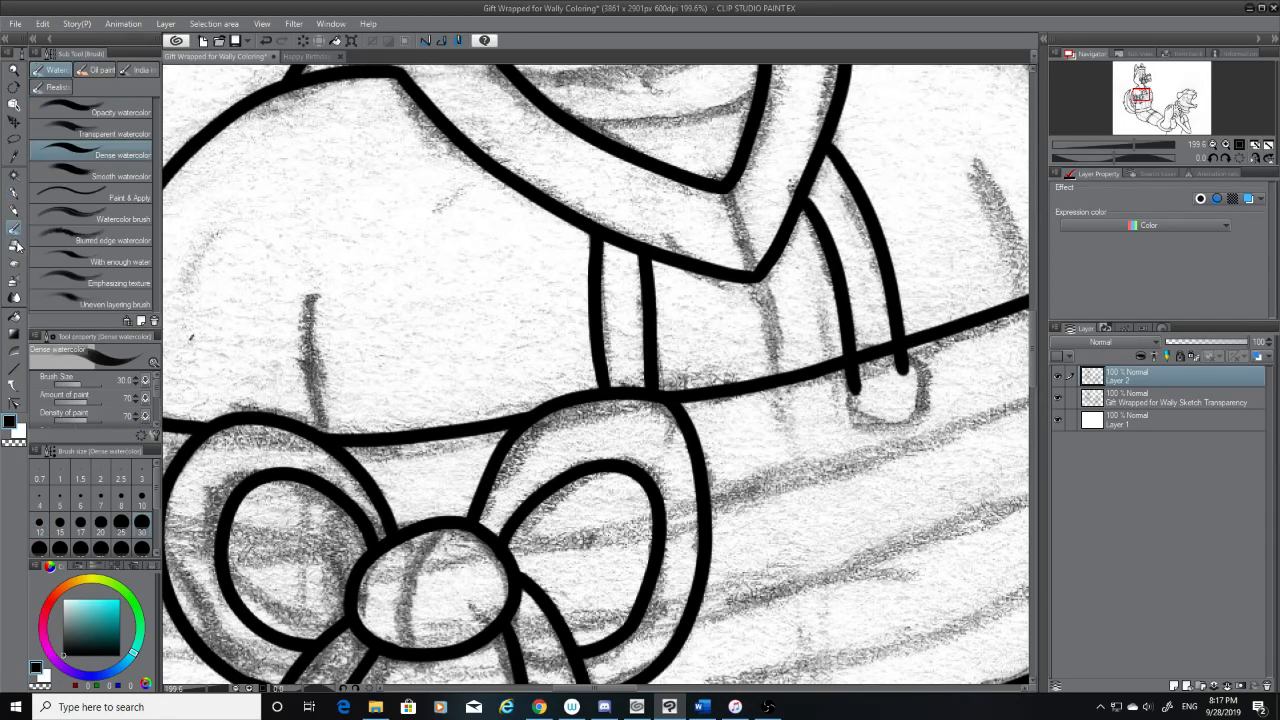
{"action": "left_click", "coordinate": [14, 245]}
{"action": "mouse_move", "coordinate": [875, 345]}
{"action": "left_mouse_down"}
{"action": "mouse_move", "coordinate": [884, 366]}
{"action": "mouse_move", "coordinate": [877, 345]}
{"action": "mouse_move", "coordinate": [849, 402]}
{"action": "mouse_move", "coordinate": [862, 372]}
{"action": "mouse_move", "coordinate": [915, 375]}
{"action": "mouse_move", "coordinate": [887, 354]}
{"action": "left_mouse_up"}
{"action": "key", "text": "ctrl+z"}
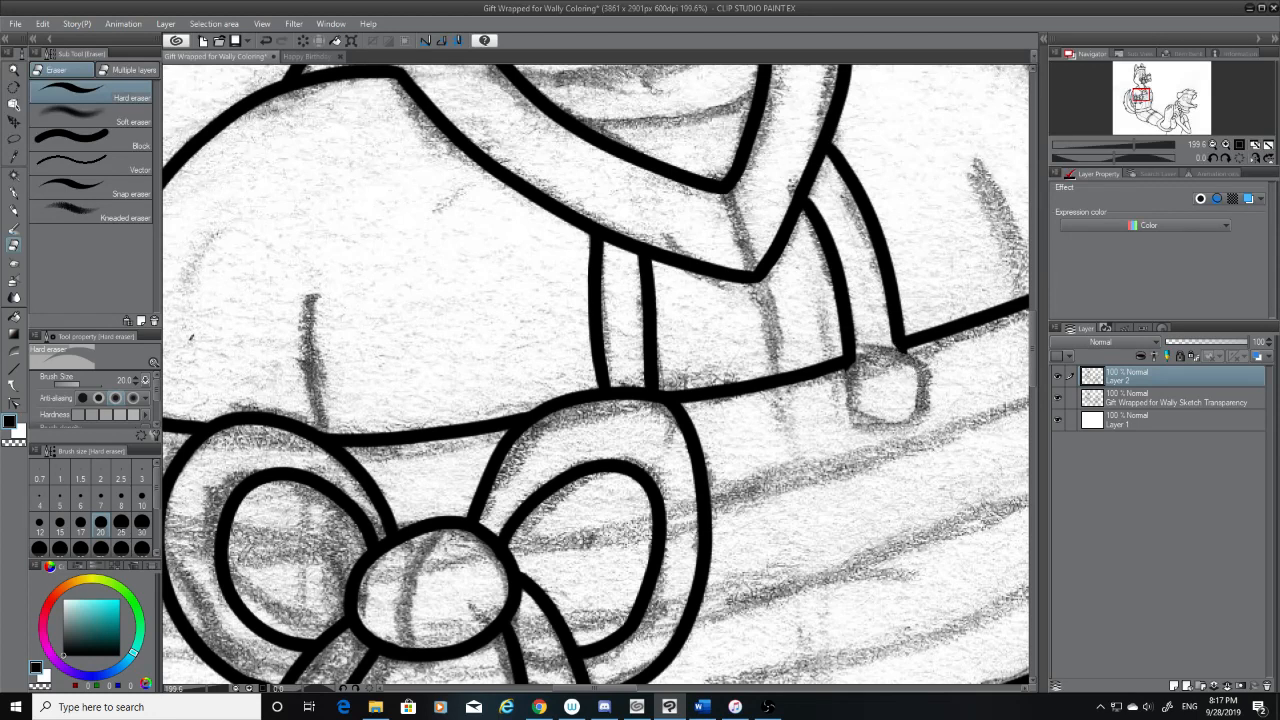
Ink the rounded tip below the right drawstring with the G-pen, redrawing its two side curves until they meet at the bottom
{"action": "left_click", "coordinate": [14, 192]}
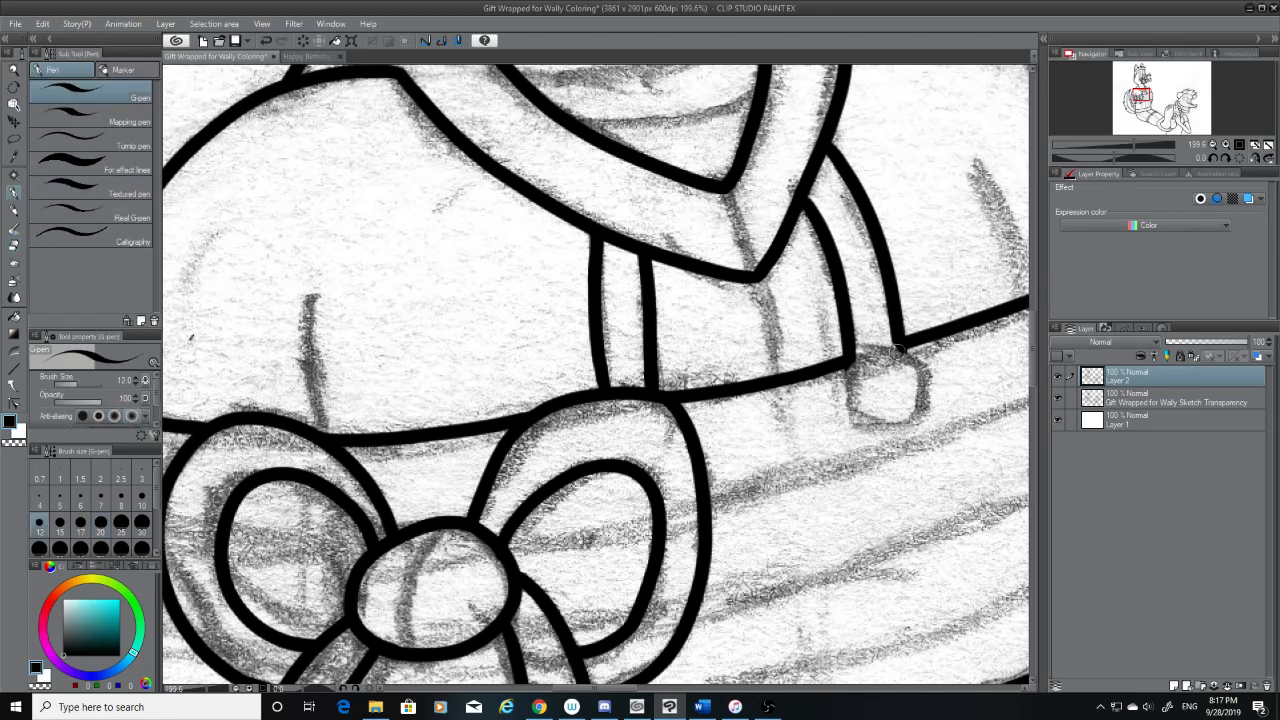
{"action": "left_click_drag", "start_coordinate": [898, 350], "coordinate": [876, 425]}
{"action": "key", "text": "ctrl+z"}
{"action": "left_click_drag", "start_coordinate": [896, 346], "coordinate": [876, 425]}
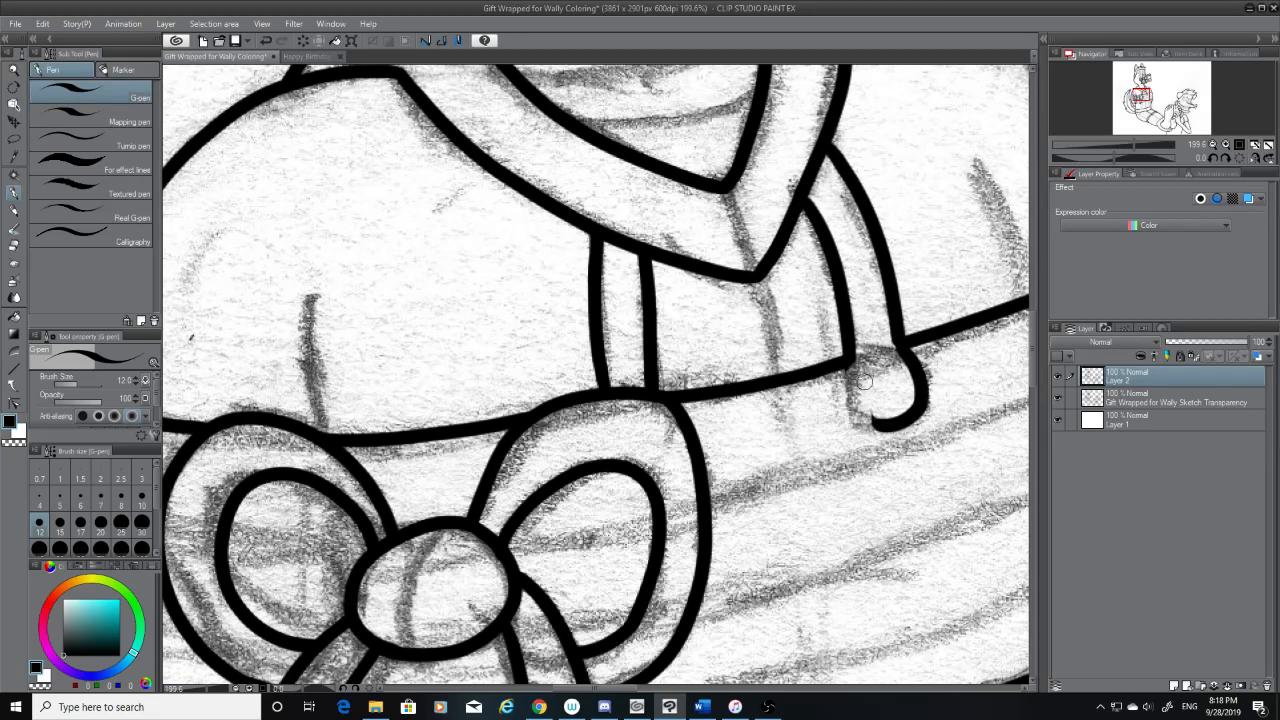
{"action": "left_click_drag", "start_coordinate": [855, 360], "coordinate": [880, 425]}
{"action": "key", "text": "ctrl+z"}
{"action": "mouse_move", "coordinate": [852, 362]}
{"action": "left_mouse_down"}
{"action": "mouse_move", "coordinate": [878, 429]}
{"action": "mouse_move", "coordinate": [847, 381]}
{"action": "left_mouse_up"}
{"action": "key", "text": "ctrl+z"}
{"action": "key", "text": "ctrl+z"}
{"action": "left_click", "coordinate": [20, 240]}
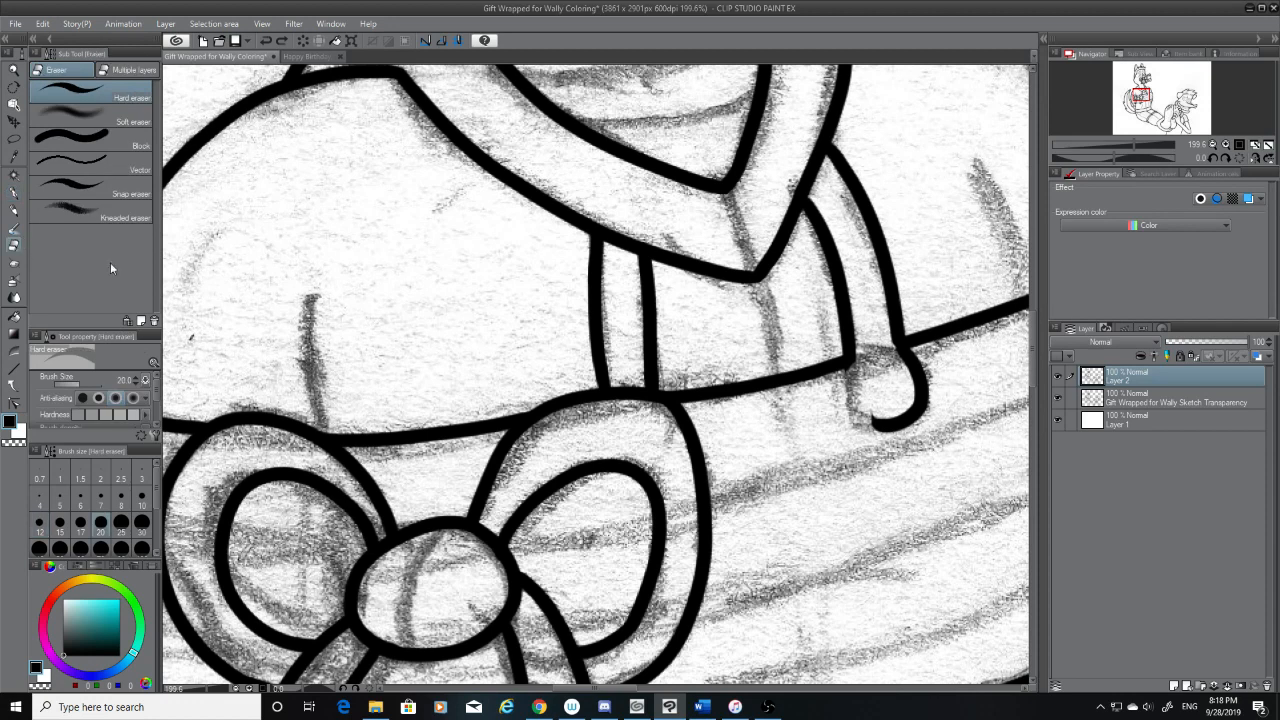
{"action": "left_click", "coordinate": [14, 192]}
{"action": "mouse_move", "coordinate": [856, 358]}
{"action": "left_mouse_down"}
{"action": "mouse_move", "coordinate": [843, 378]}
{"action": "mouse_move", "coordinate": [891, 421]}
{"action": "left_mouse_up"}
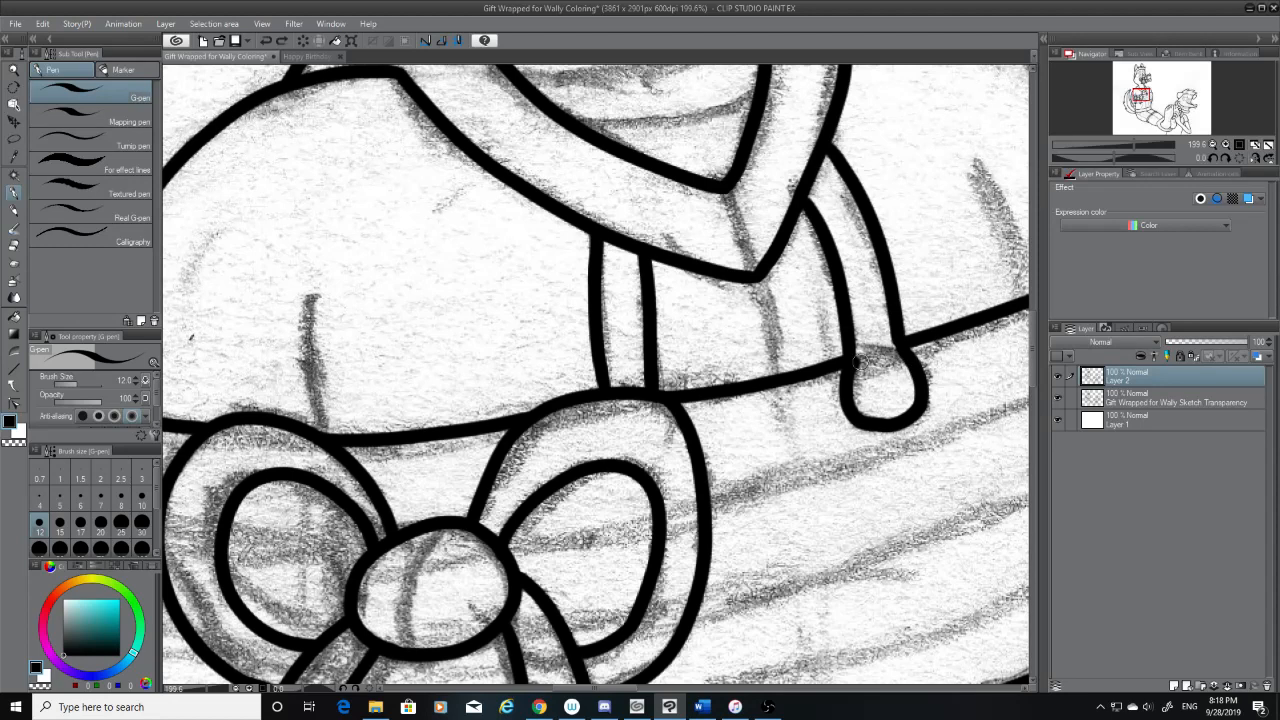
Ink the short curve closing the top of the drawstring's rounded tip and clean it up with the sketch hidden
{"action": "left_click_drag", "start_coordinate": [890, 346], "coordinate": [860, 366]}
{"action": "key", "text": "ctrl+z"}
{"action": "key", "text": "ctrl+z"}
{"action": "left_click", "coordinate": [1058, 398]}
{"action": "key", "text": "ctrl+z"}
{"action": "key", "text": "ctrl+z"}
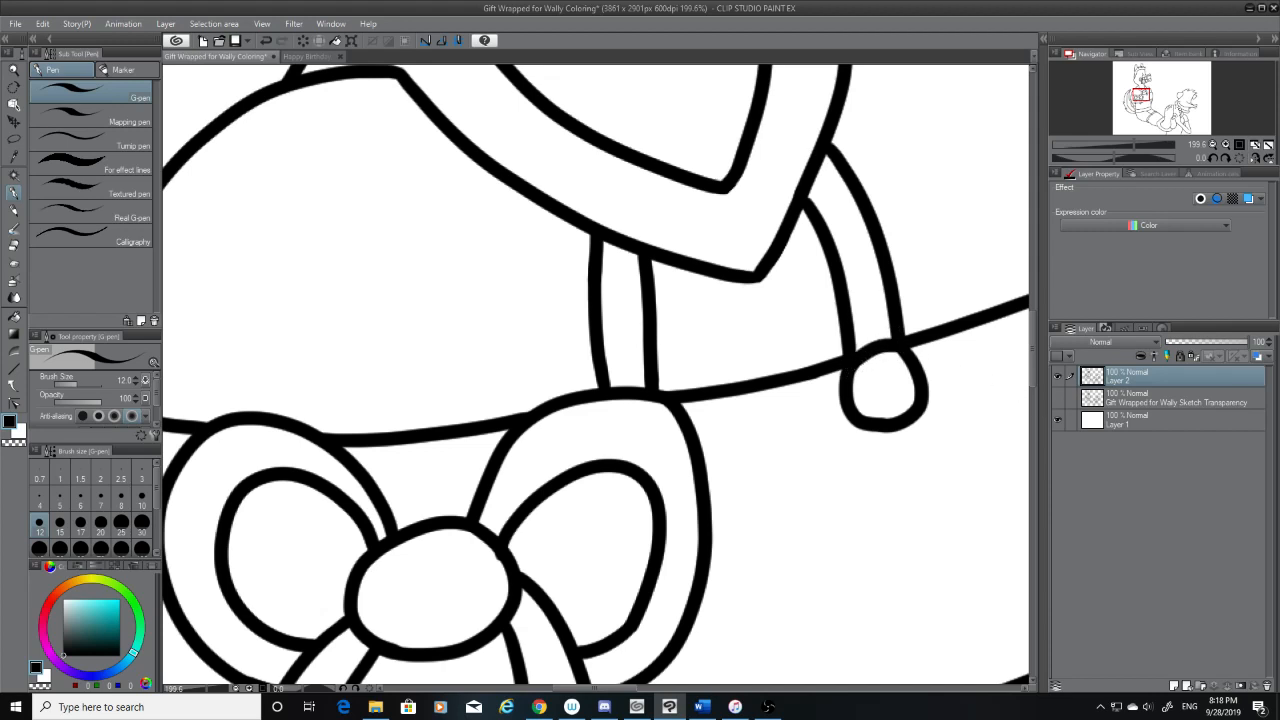
{"action": "left_click", "coordinate": [13, 246]}
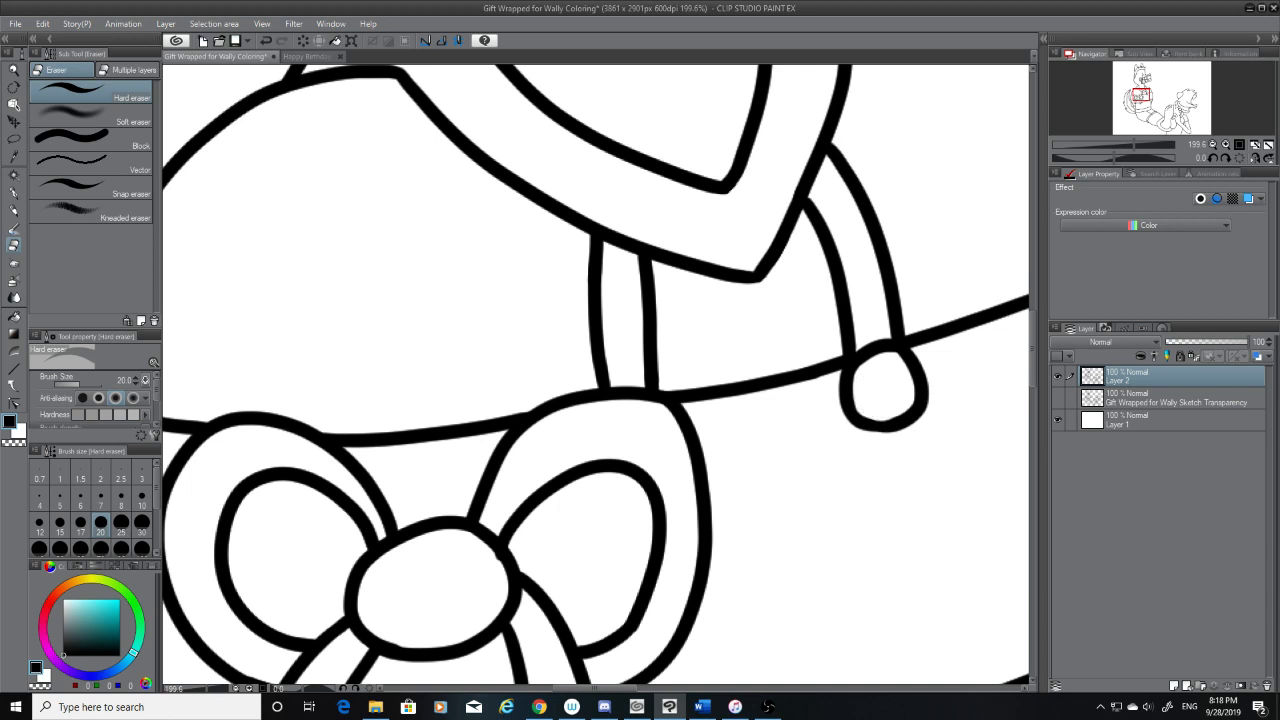
Try to refine the lower curve of the drawstring's rounded tip with the G-pen, undoing each stroke
{"action": "key", "text": "p"}
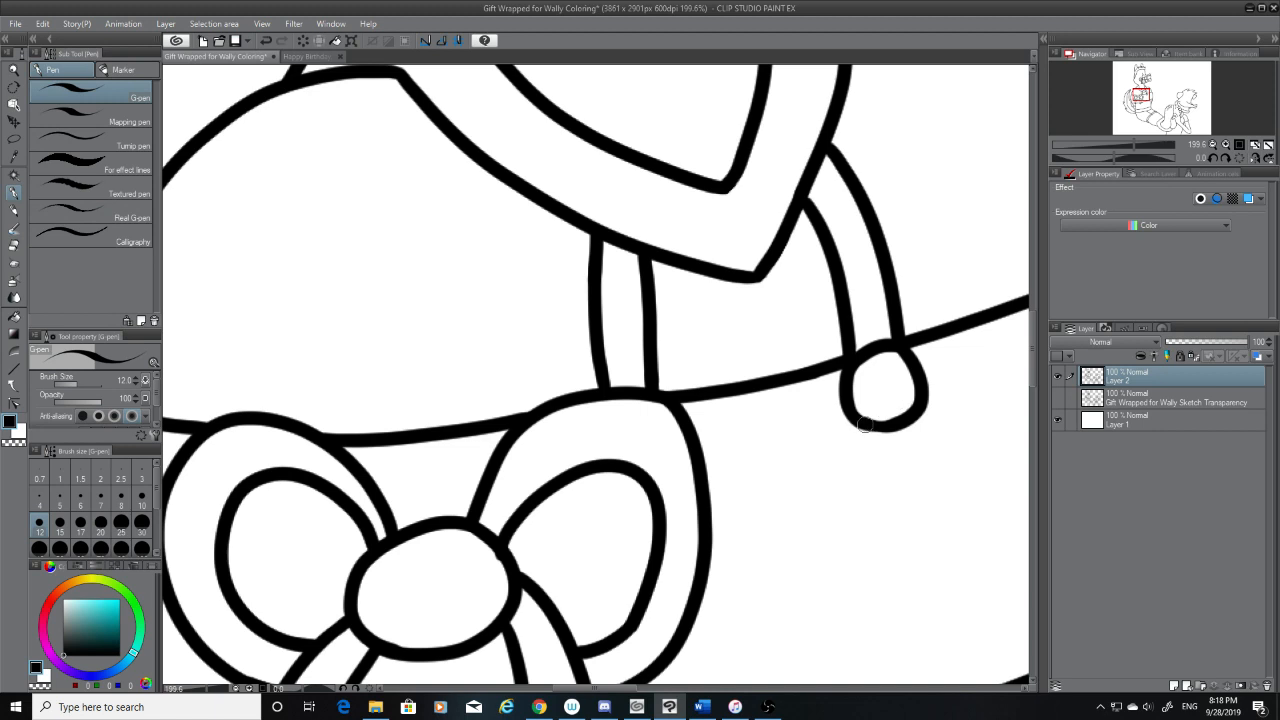
{"action": "left_click_drag", "start_coordinate": [865, 424], "coordinate": [891, 426]}
{"action": "key", "text": "ctrl+z"}
{"action": "key", "text": "ctrl+z"}
{"action": "left_click_drag", "start_coordinate": [898, 424], "coordinate": [863, 416]}
{"action": "key", "text": "ctrl+z"}
{"action": "key", "text": "alt+Tab"}
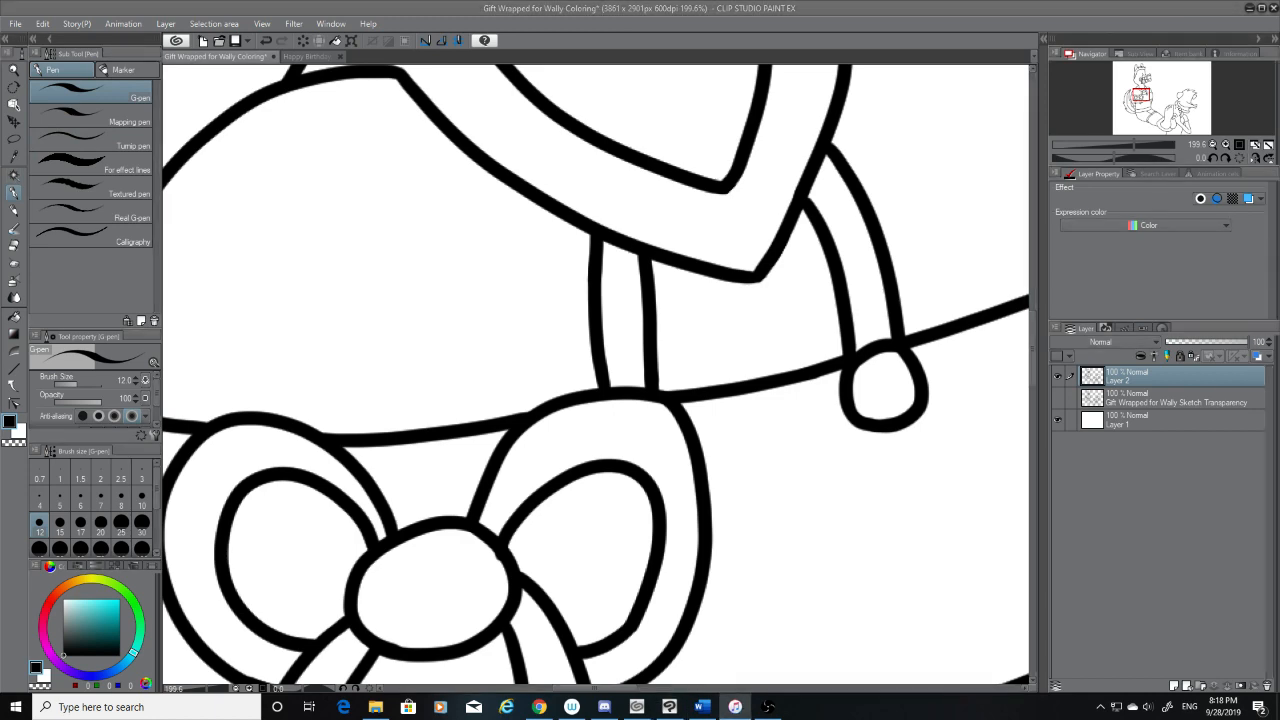
{"action": "left_click", "coordinate": [903, 451]}
{"action": "scroll", "coordinate": [900, 450], "scroll_direction": "up", "scroll_amount": 3}
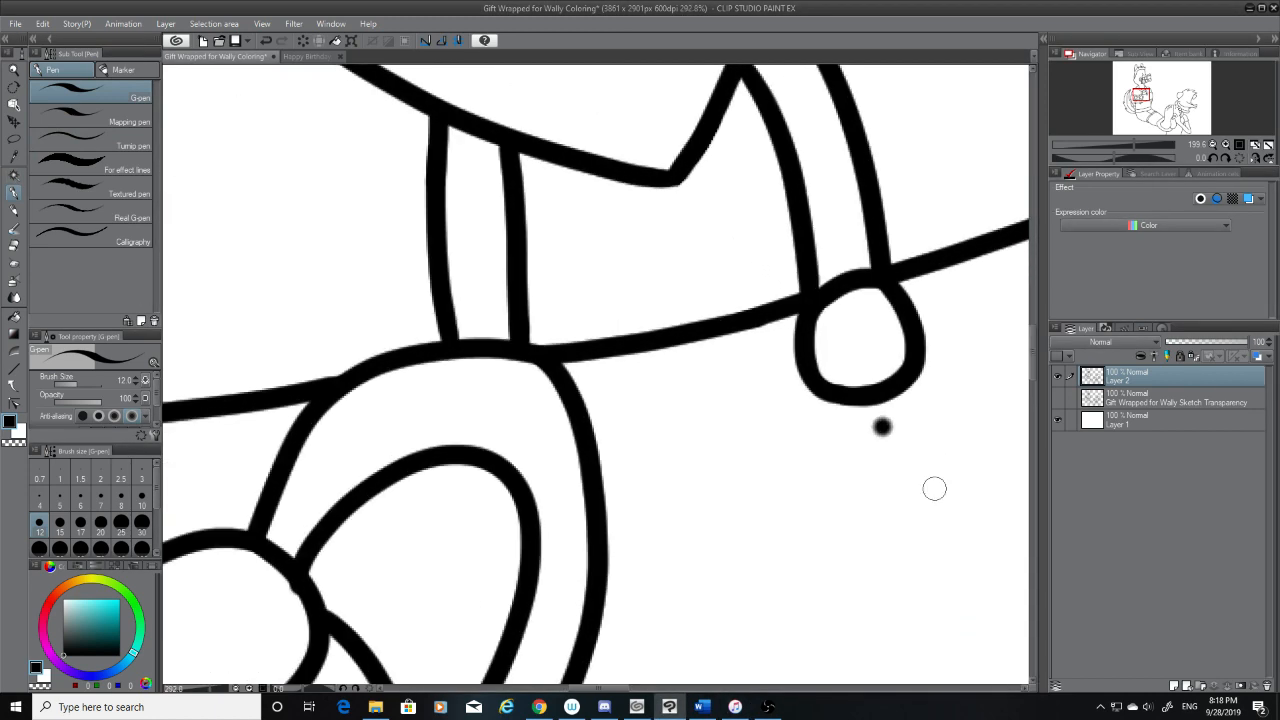
{"action": "key", "text": "ctrl+z"}
{"action": "left_click", "coordinate": [14, 245]}
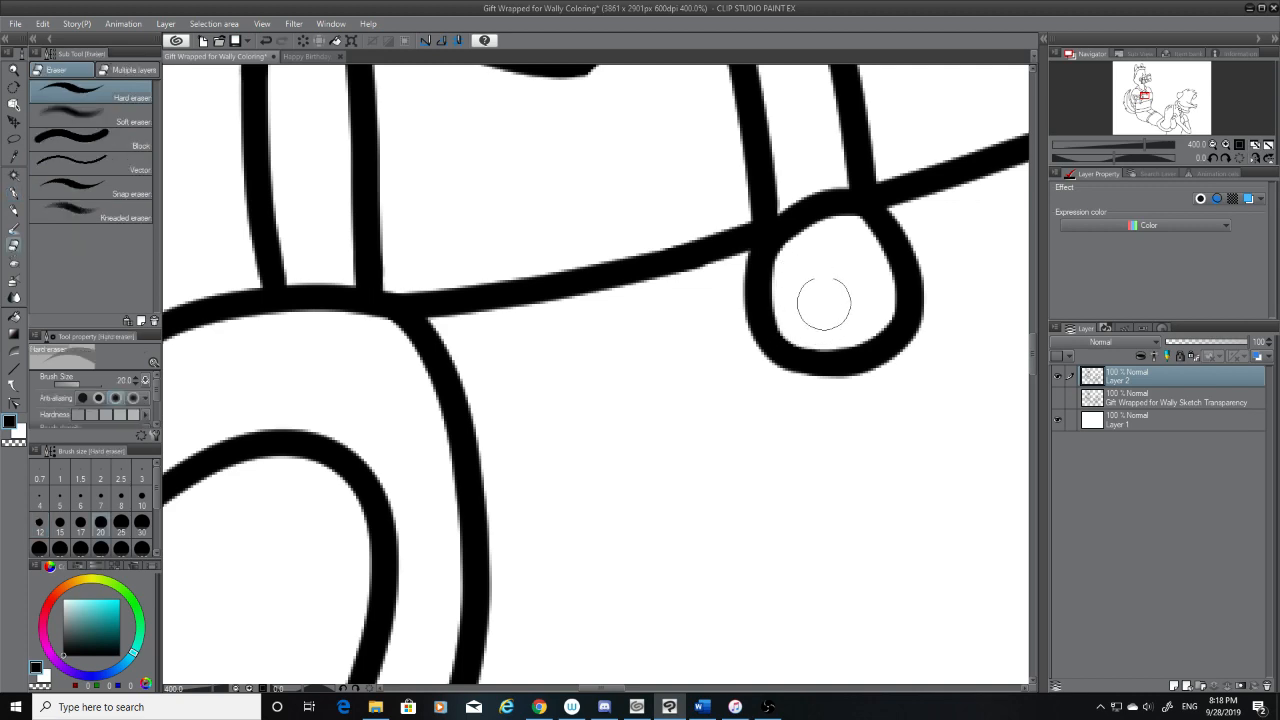
{"action": "scroll", "coordinate": [820, 288], "scroll_direction": "down", "scroll_amount": 4}
{"action": "scroll", "coordinate": [823, 285], "scroll_direction": "down", "scroll_amount": 8}
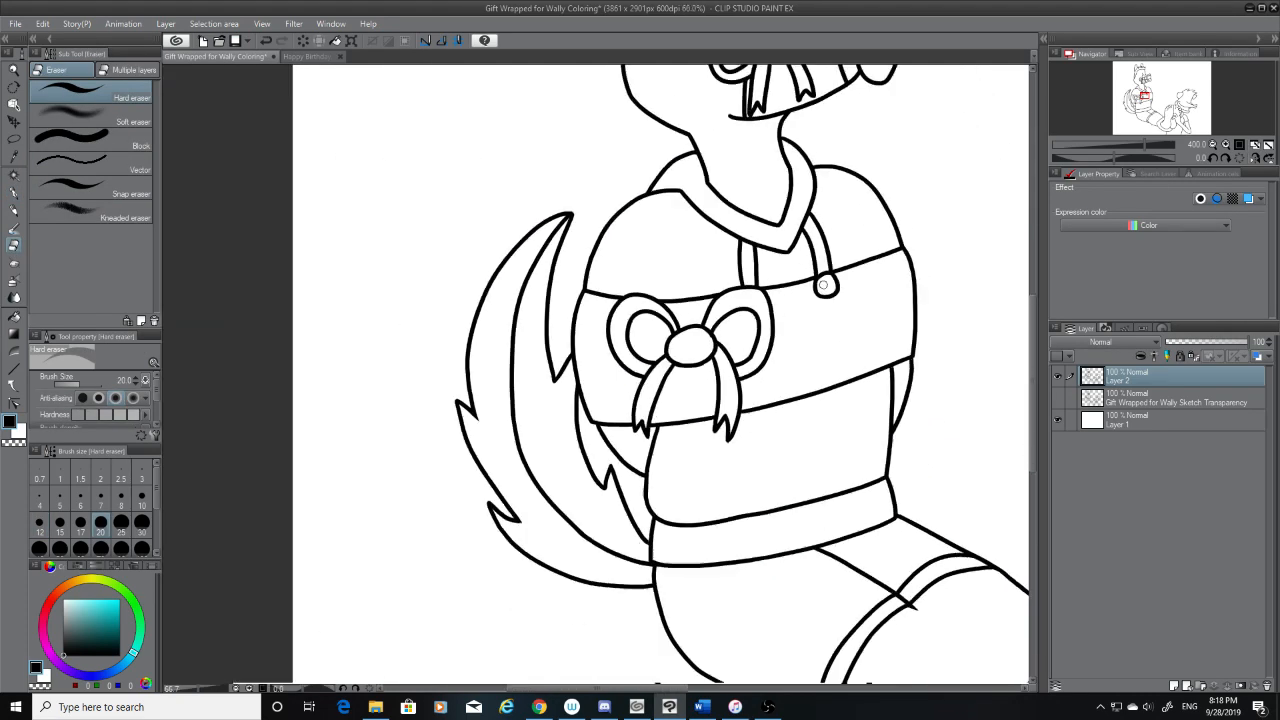
Save the drawing and add three new raster layers directly above the white Layer 1
{"action": "left_click", "coordinate": [1058, 398]}
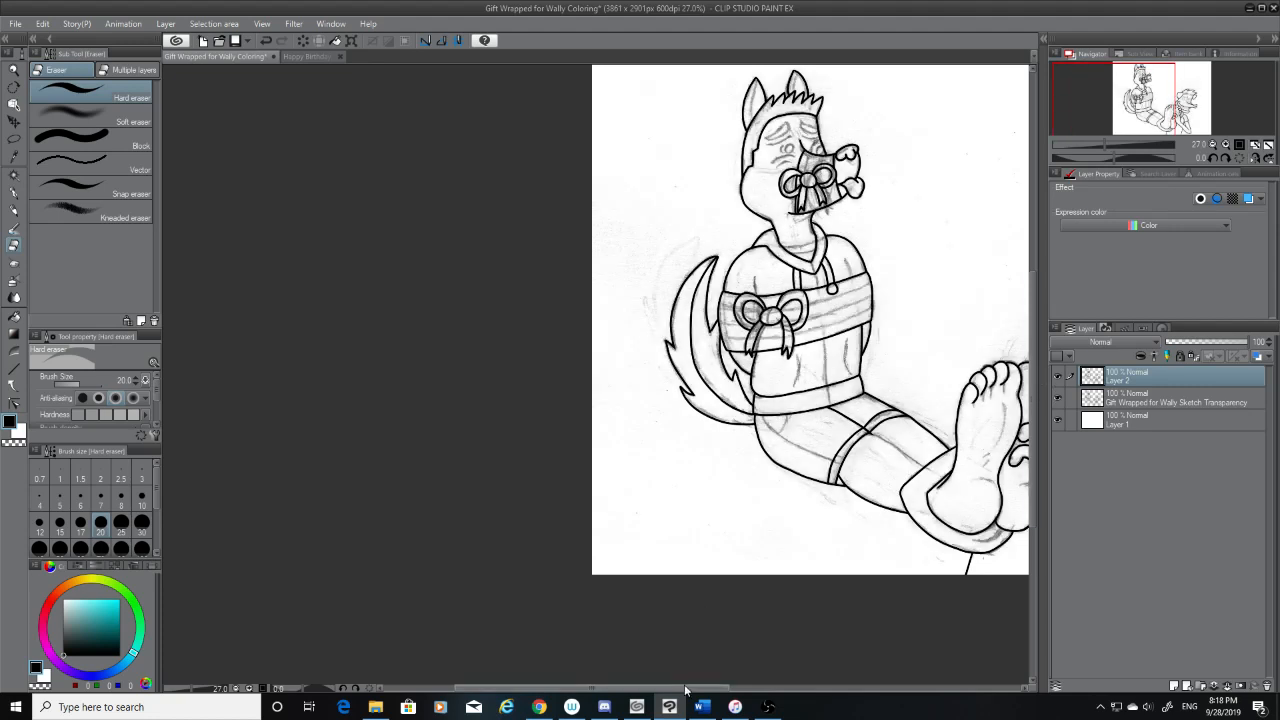
{"action": "left_click_drag", "start_coordinate": [699, 689], "coordinate": [824, 690]}
{"action": "left_click", "coordinate": [1131, 421]}
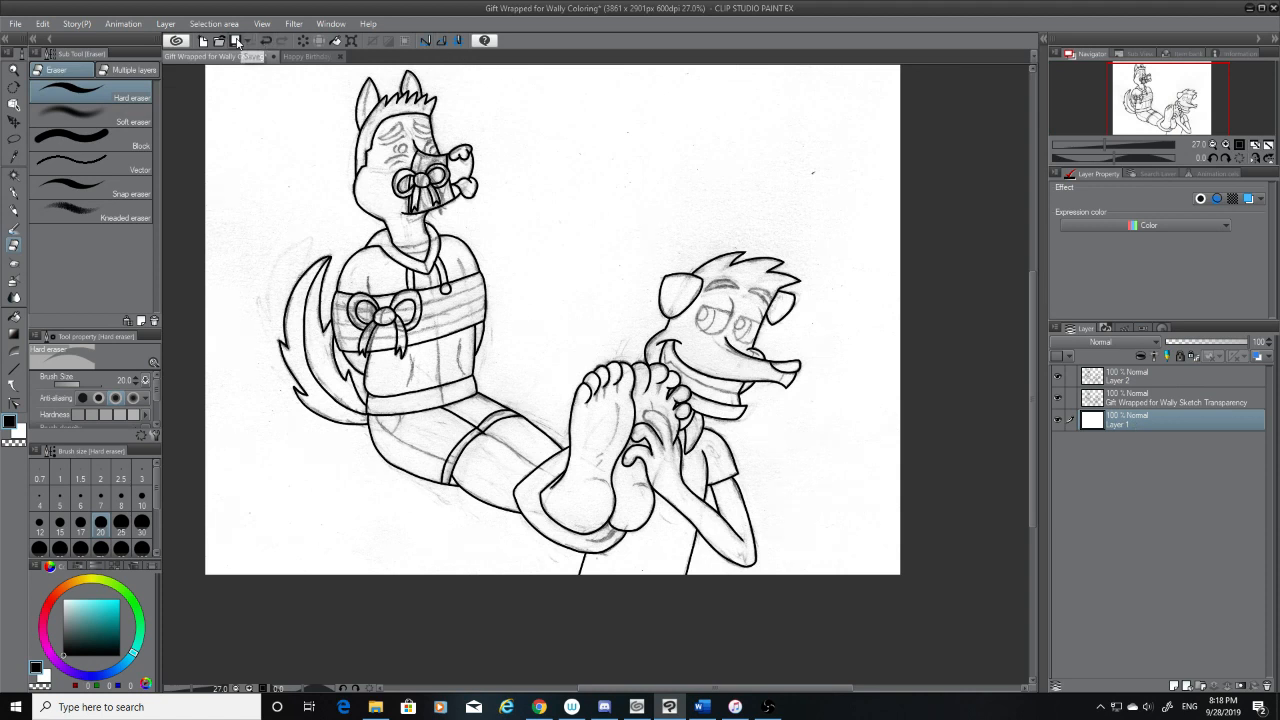
{"action": "left_click", "coordinate": [165, 24]}
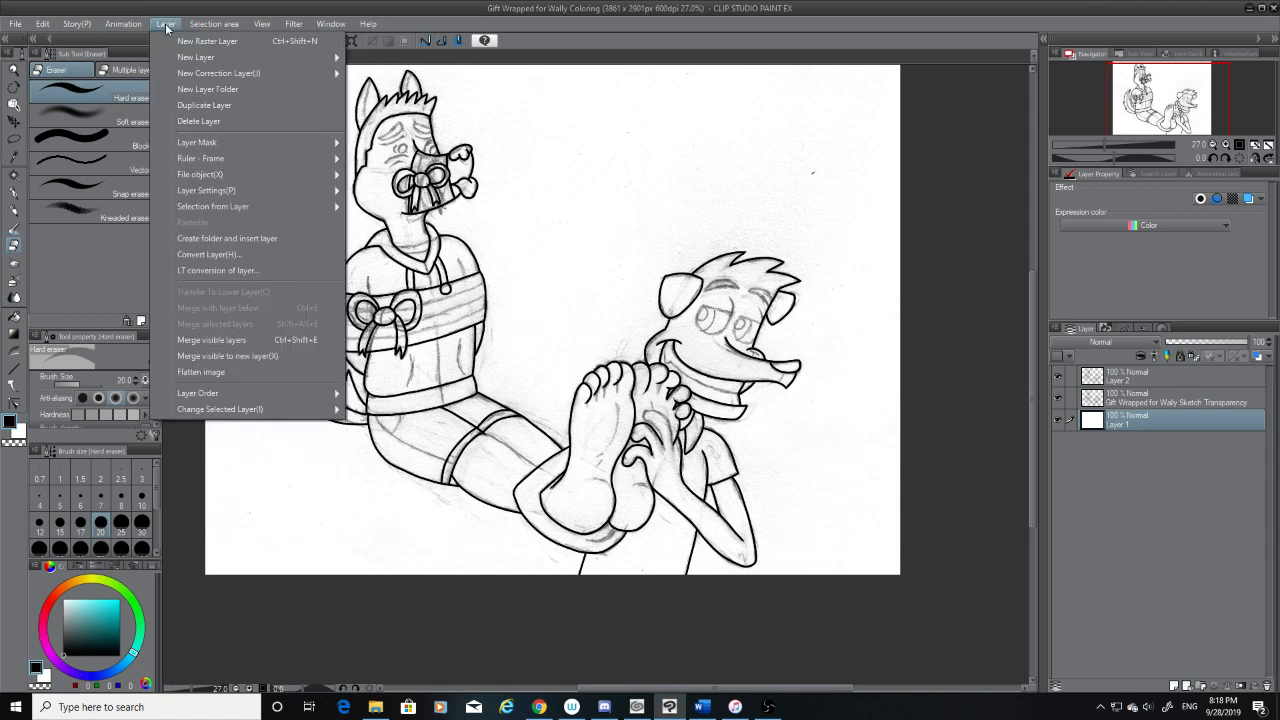
{"action": "left_click", "coordinate": [205, 41]}
{"action": "left_click", "coordinate": [166, 24]}
{"action": "left_click", "coordinate": [205, 41]}
{"action": "left_click", "coordinate": [168, 24]}
{"action": "left_click", "coordinate": [205, 41]}
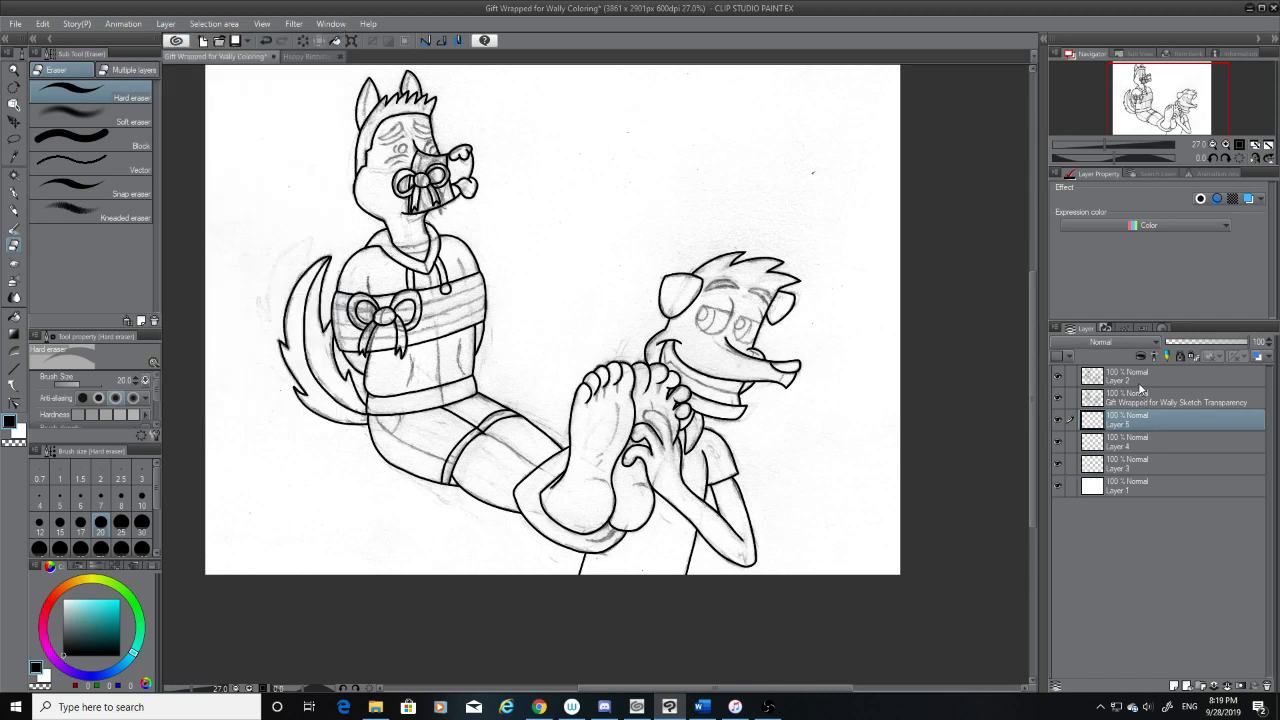
Reorder the new layers so Layer 5 sits below Layer 4, make Layer 2 active and hide the sketch layer
{"action": "left_click_drag", "start_coordinate": [1143, 420], "coordinate": [1141, 443]}
{"action": "left_click", "coordinate": [1143, 464]}
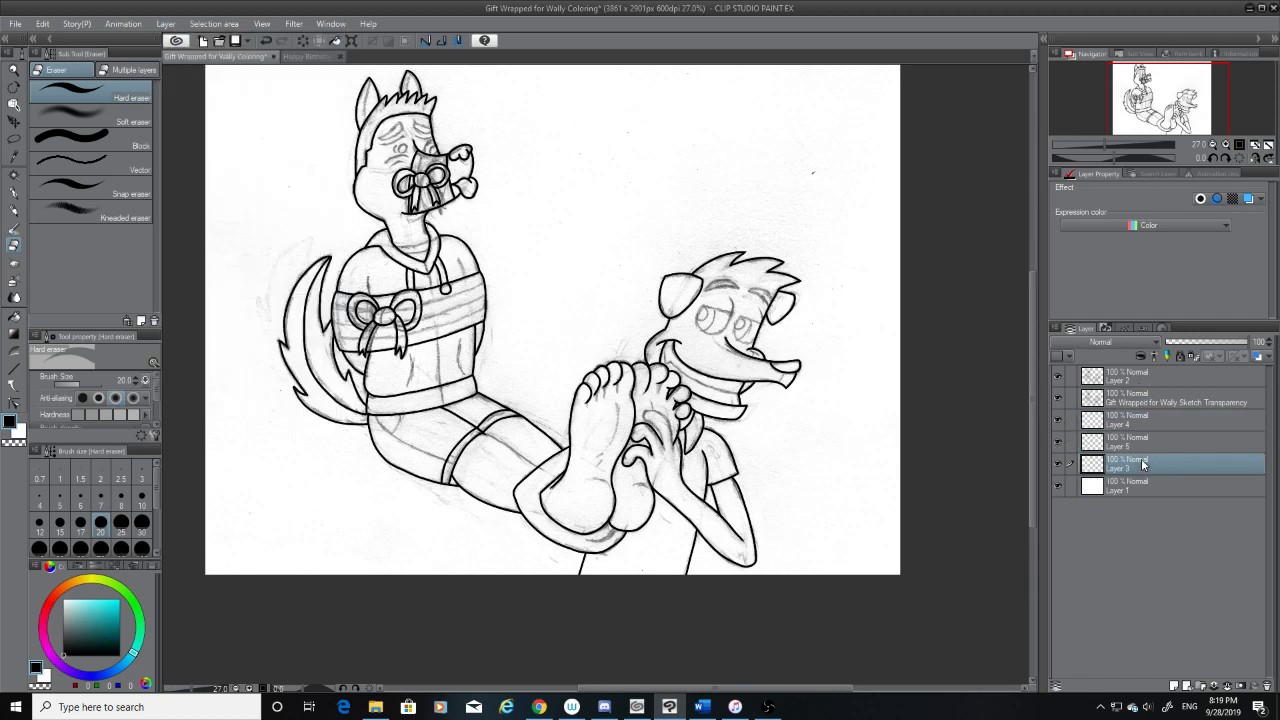
{"action": "left_click", "coordinate": [1136, 379]}
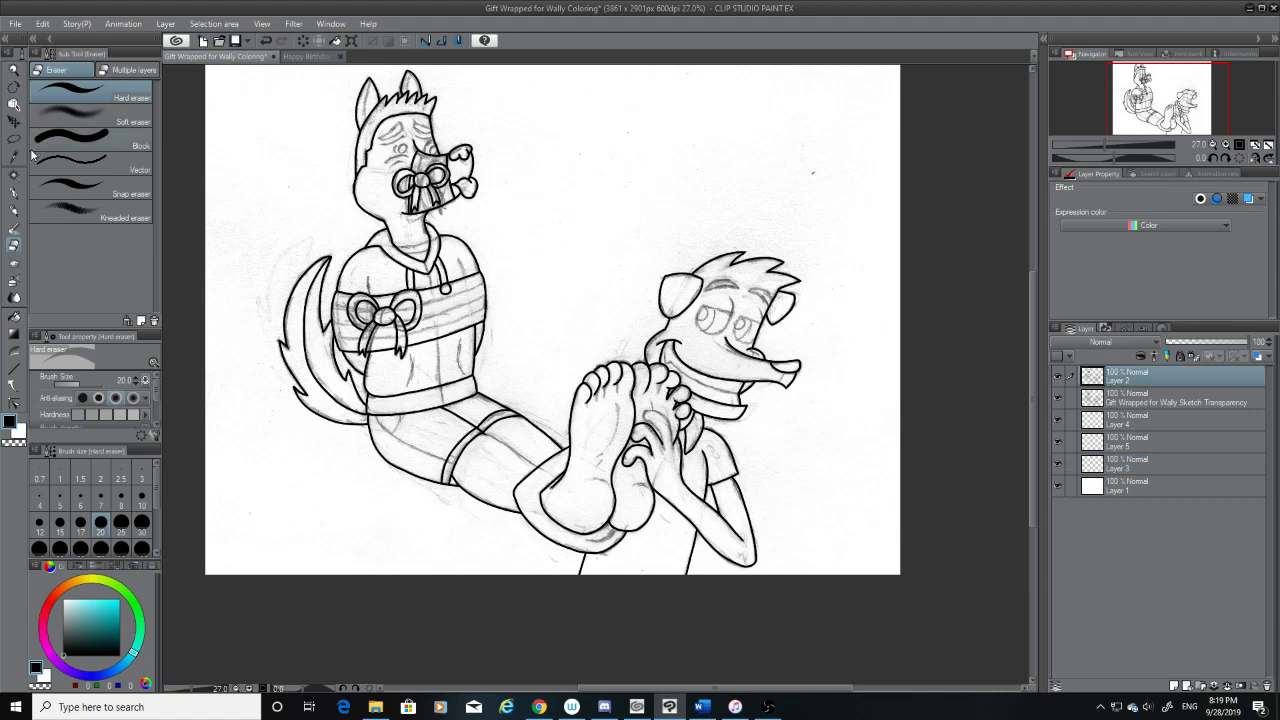
{"action": "left_click", "coordinate": [14, 175]}
{"action": "left_click", "coordinate": [1058, 399]}
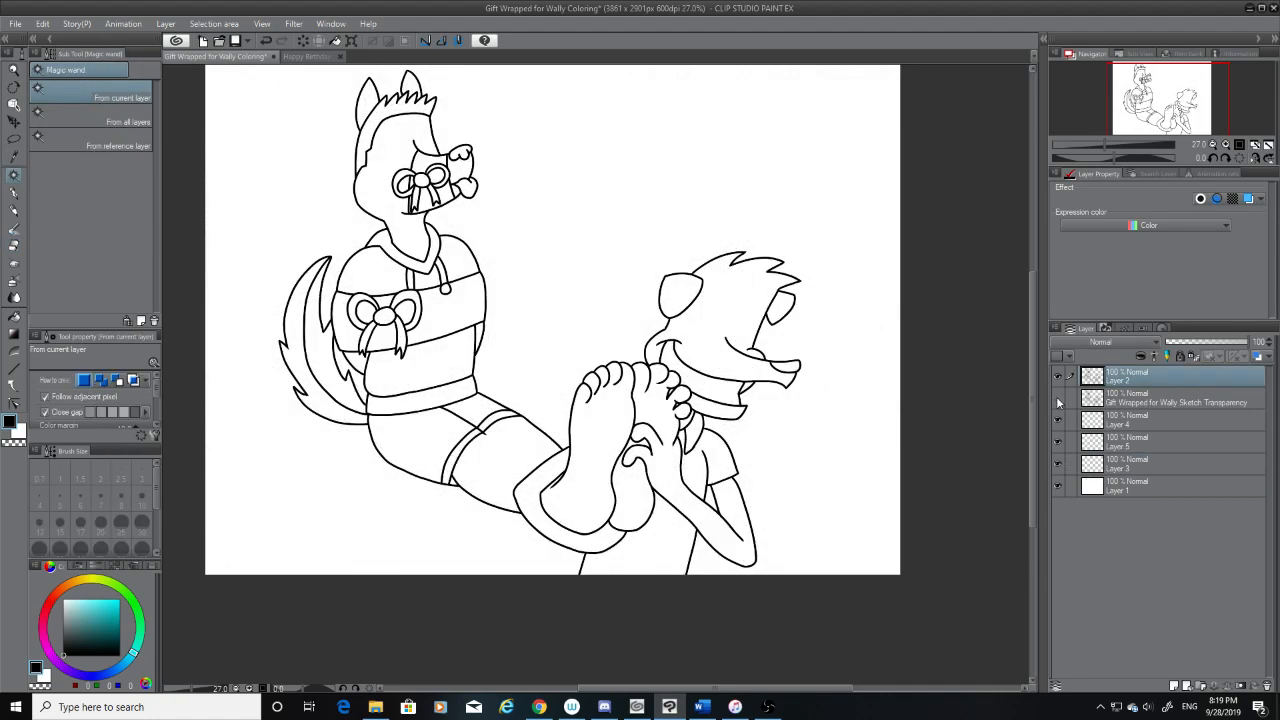
Examine the yellow dog's facial line work in the Happy Birthday, Wally Coloring drawing against a size 10 G-pen, and return to the gift-wrapped drawing
{"action": "left_click", "coordinate": [308, 57]}
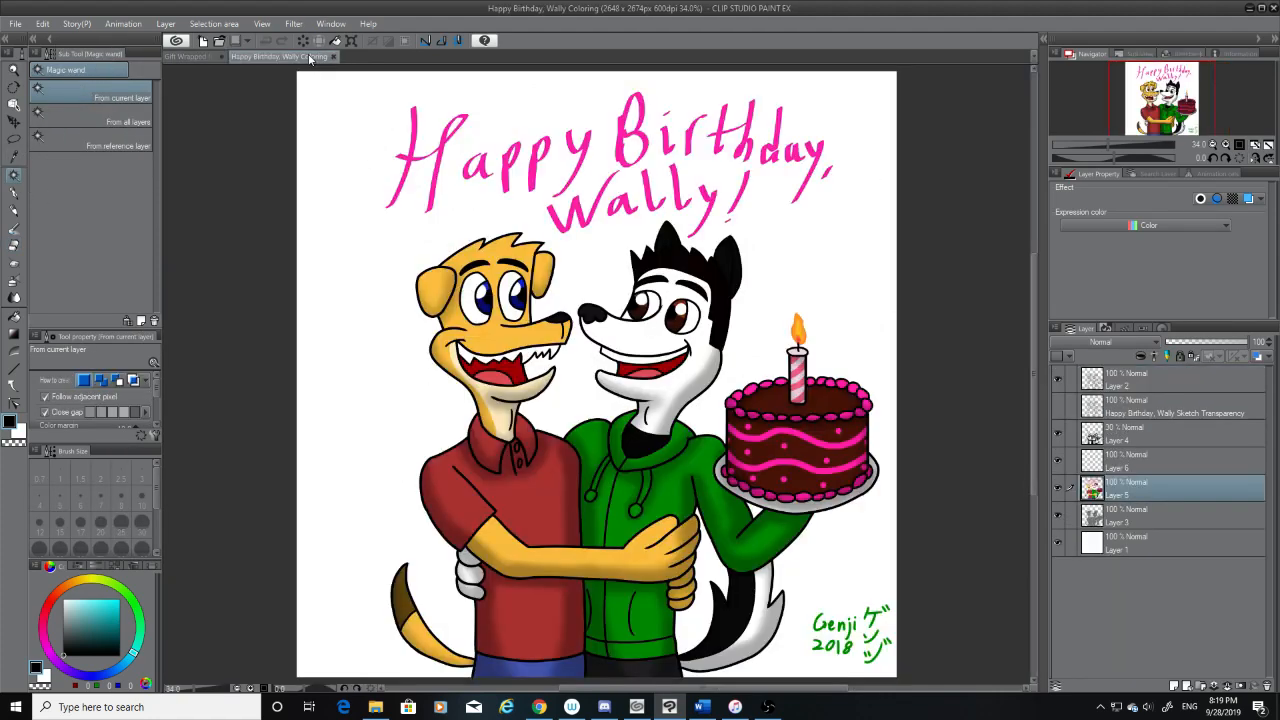
{"action": "scroll", "coordinate": [487, 305], "scroll_direction": "up", "scroll_amount": 8}
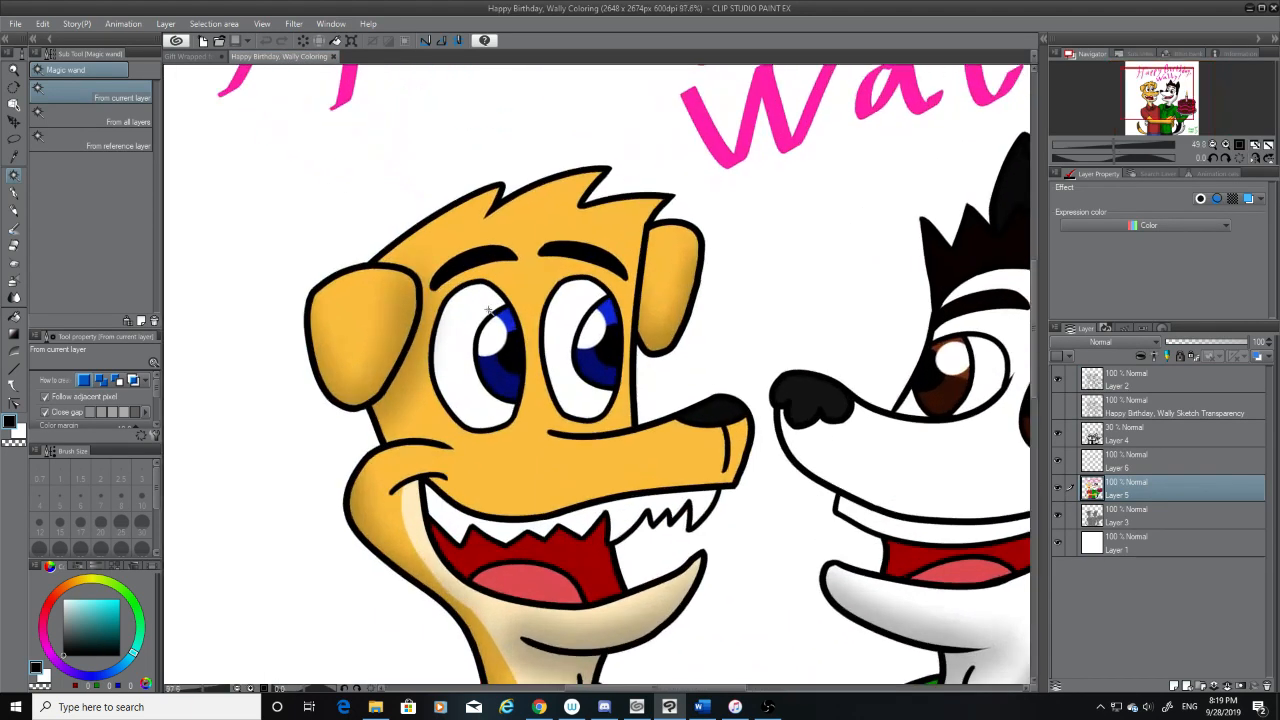
{"action": "scroll", "coordinate": [487, 305], "scroll_direction": "down", "scroll_amount": 2}
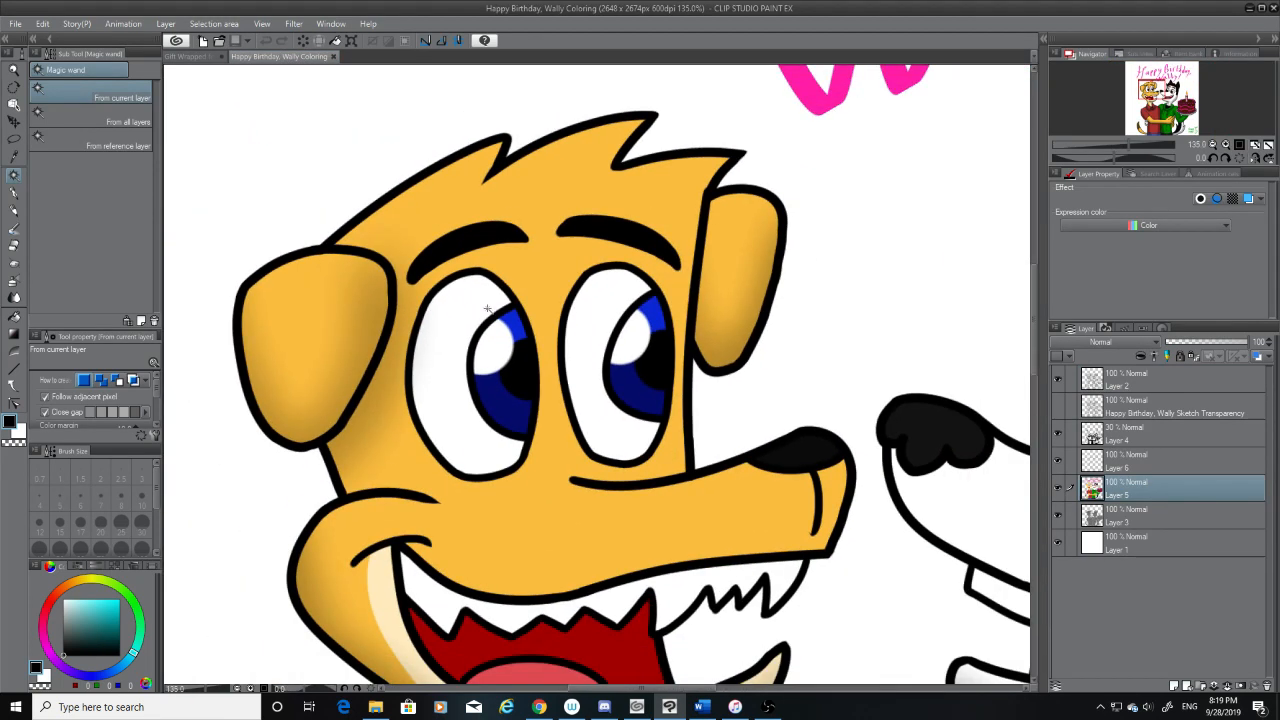
{"action": "left_click", "coordinate": [14, 192]}
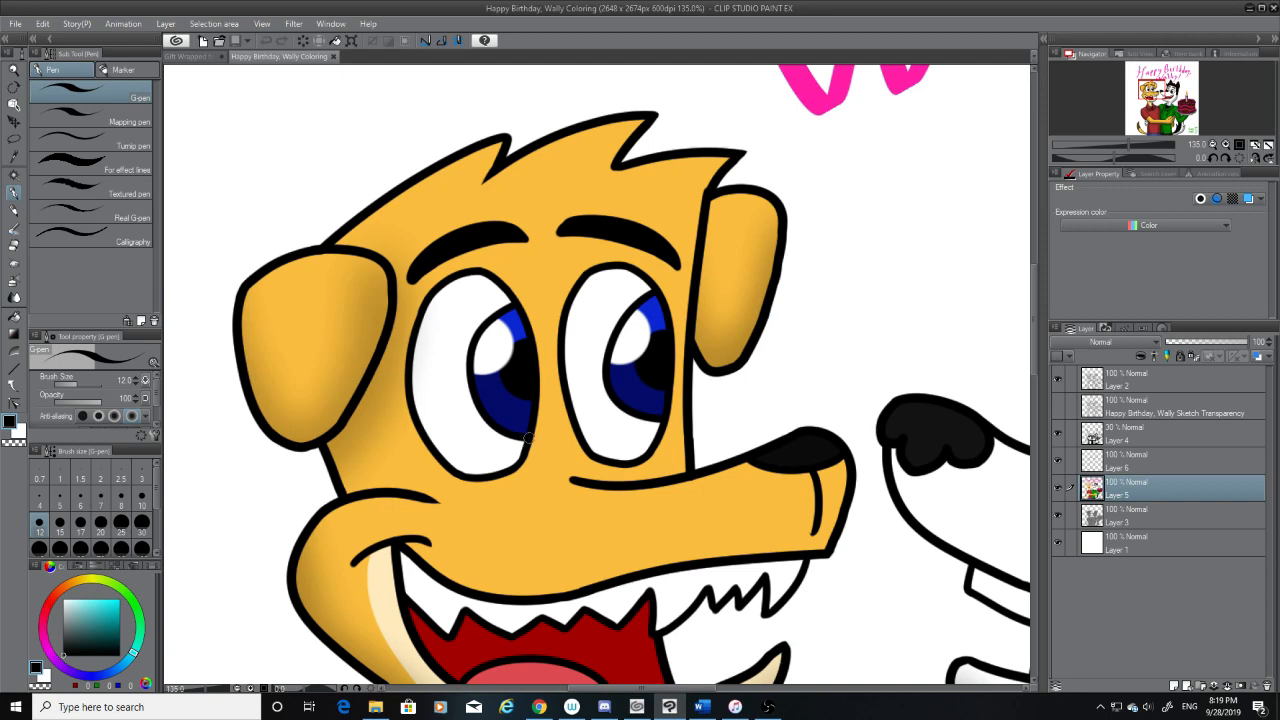
{"action": "left_click", "coordinate": [141, 496]}
{"action": "scroll", "coordinate": [489, 436], "scroll_direction": "up", "scroll_amount": 5}
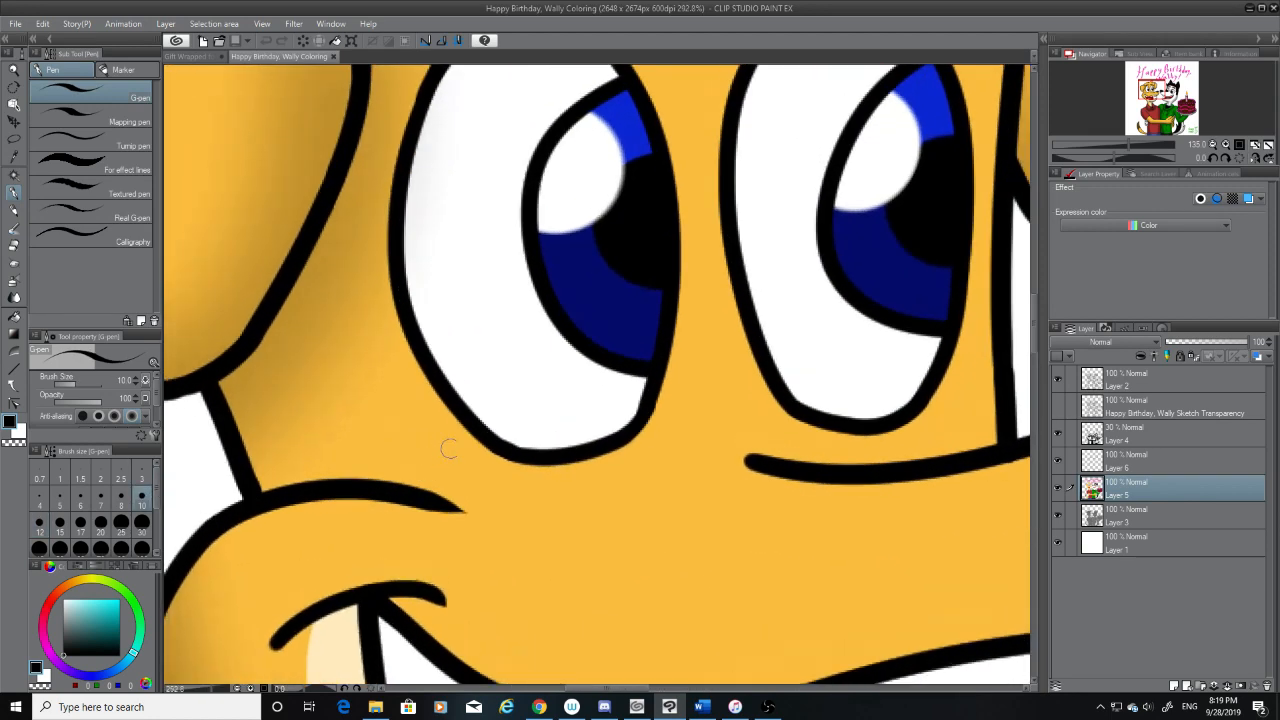
{"action": "scroll", "coordinate": [491, 431], "scroll_direction": "down", "scroll_amount": 8}
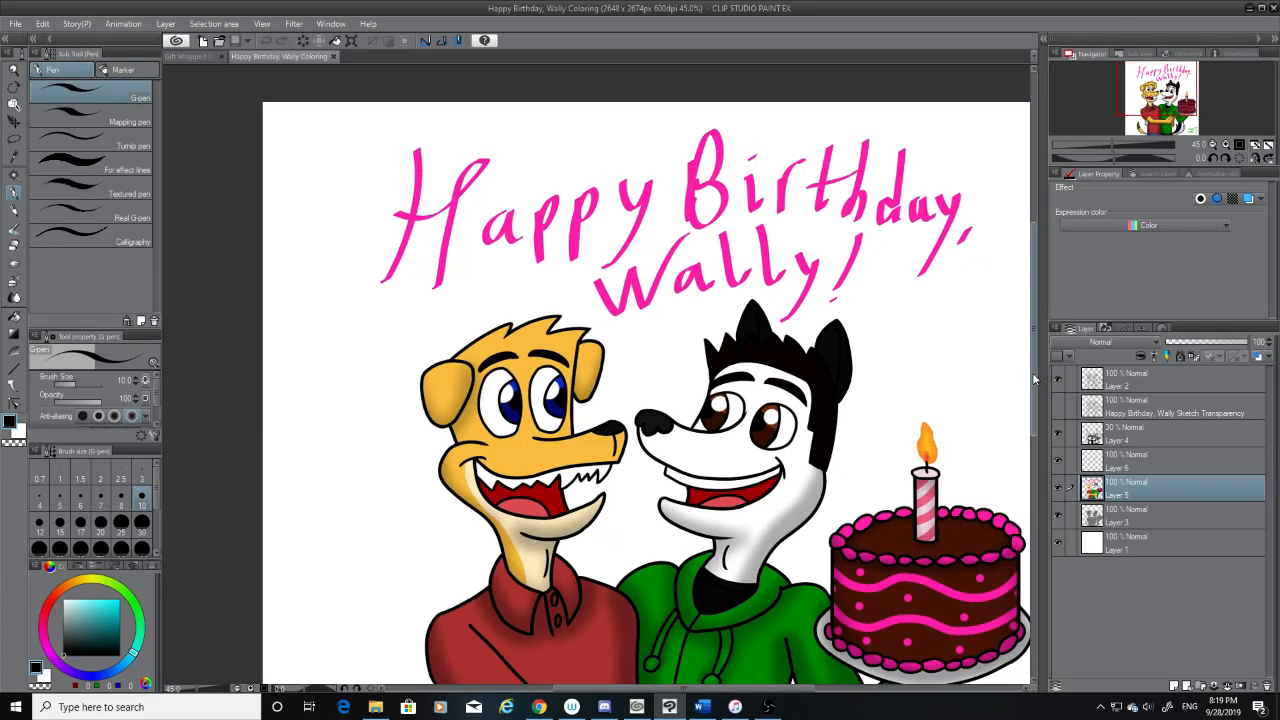
{"action": "left_click_drag", "start_coordinate": [1034, 375], "coordinate": [1034, 403]}
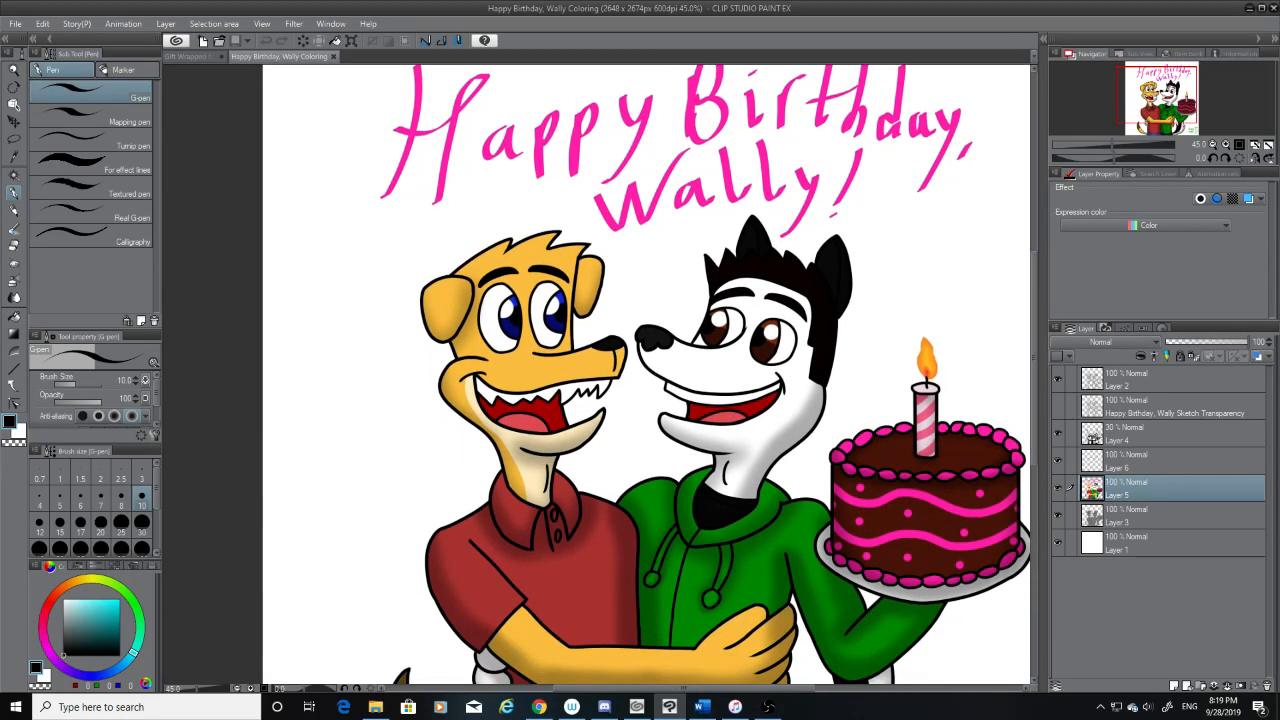
{"action": "left_click", "coordinate": [197, 57]}
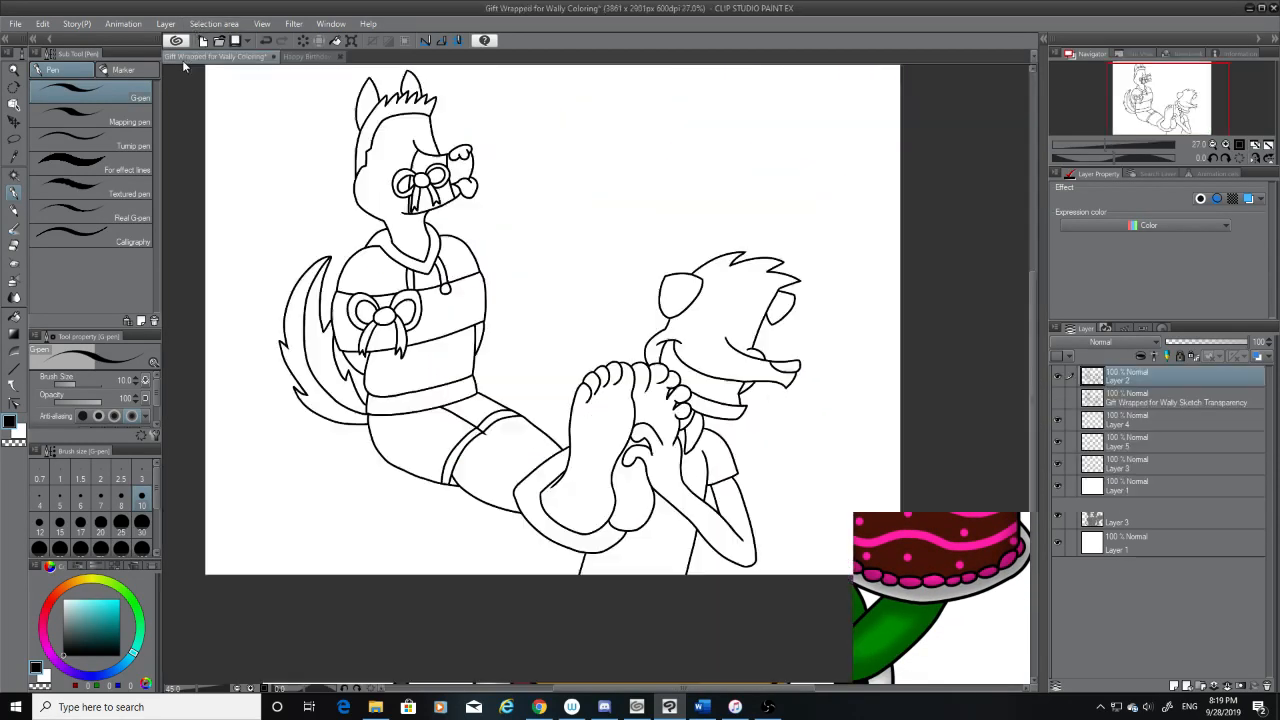
Try selecting the chest band and the shirt area below it with the Magic wand, and clear the selection
{"action": "left_click", "coordinate": [15, 178]}
{"action": "left_click", "coordinate": [449, 363]}
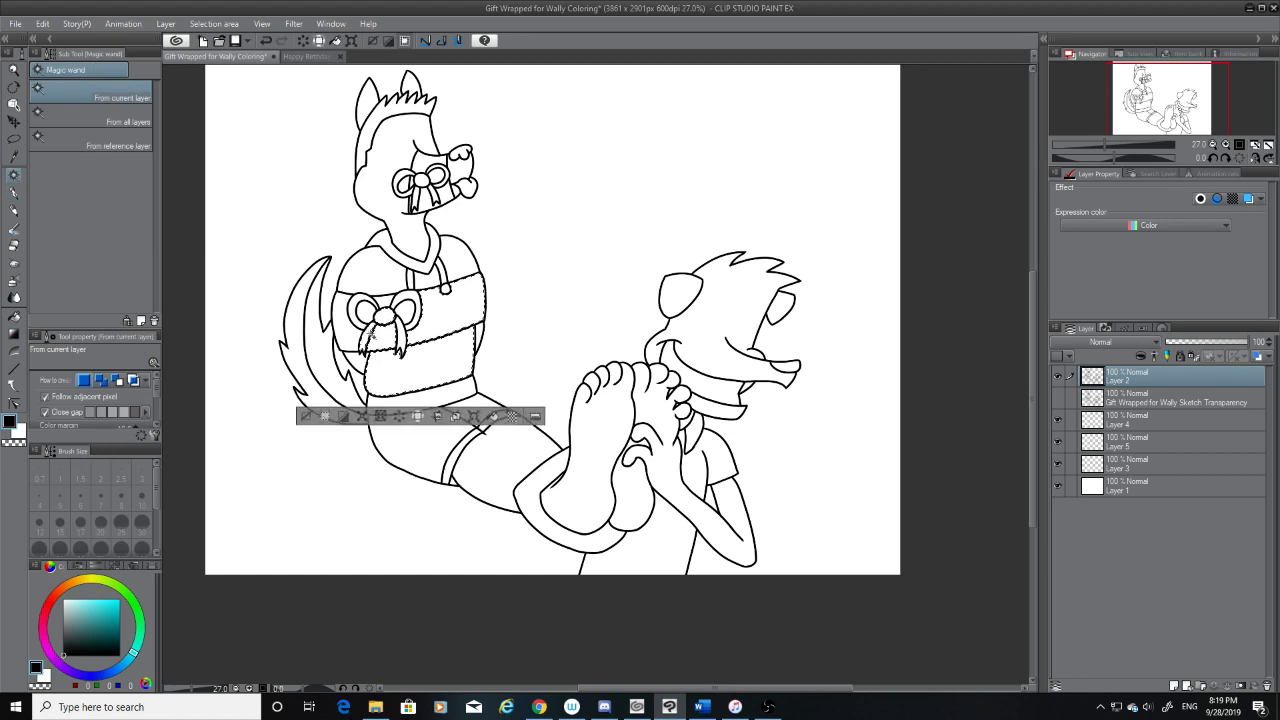
{"action": "scroll", "coordinate": [372, 338], "scroll_direction": "up", "scroll_amount": 1}
{"action": "scroll", "coordinate": [380, 310], "scroll_direction": "up", "scroll_amount": 5}
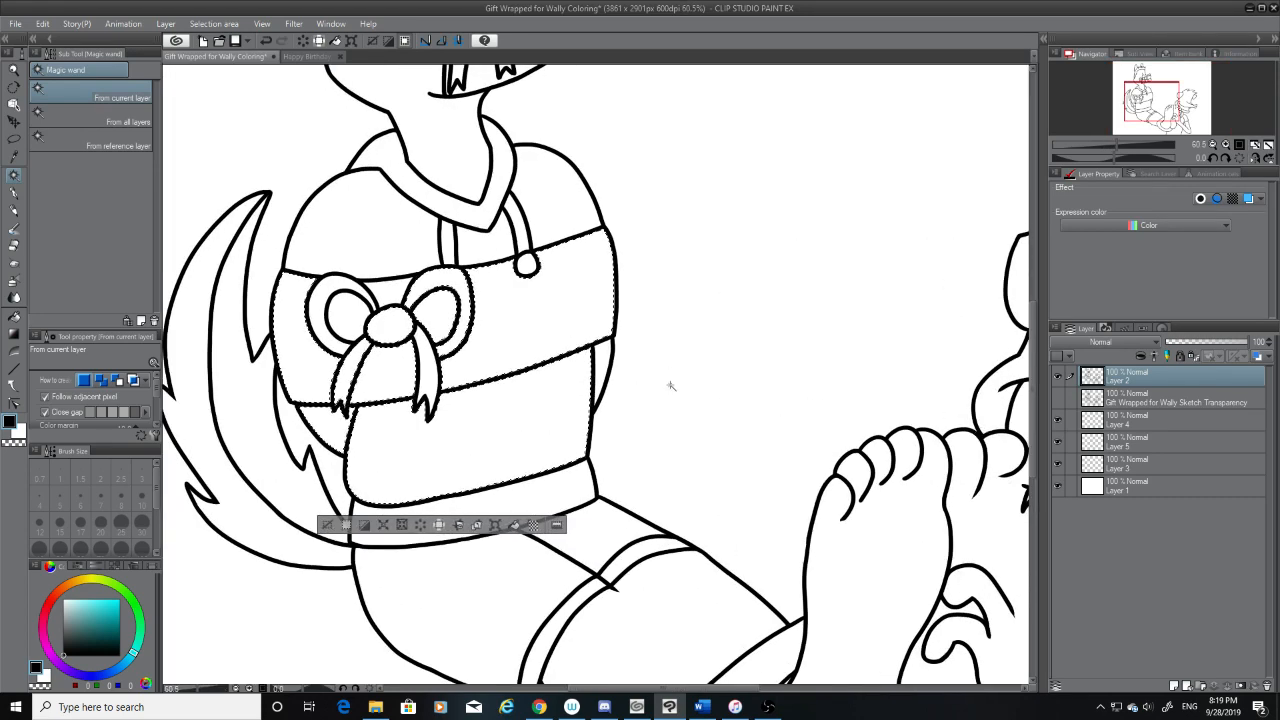
{"action": "scroll", "coordinate": [540, 372], "scroll_direction": "down", "scroll_amount": 3}
{"action": "key", "text": "ctrl+d"}
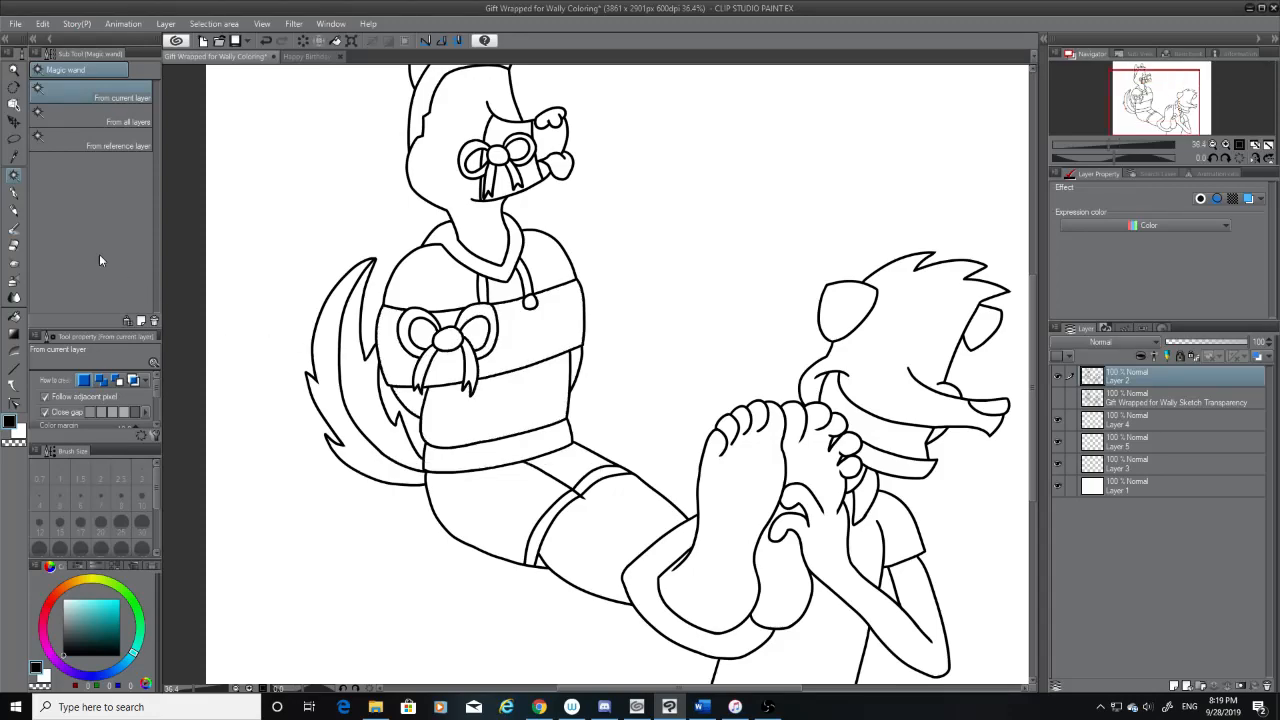
Ink a short curve beneath each side of the chest bow's knot over the sketch with the G-pen at size 12
{"action": "key", "text": "p"}
{"action": "left_click", "coordinate": [1058, 398]}
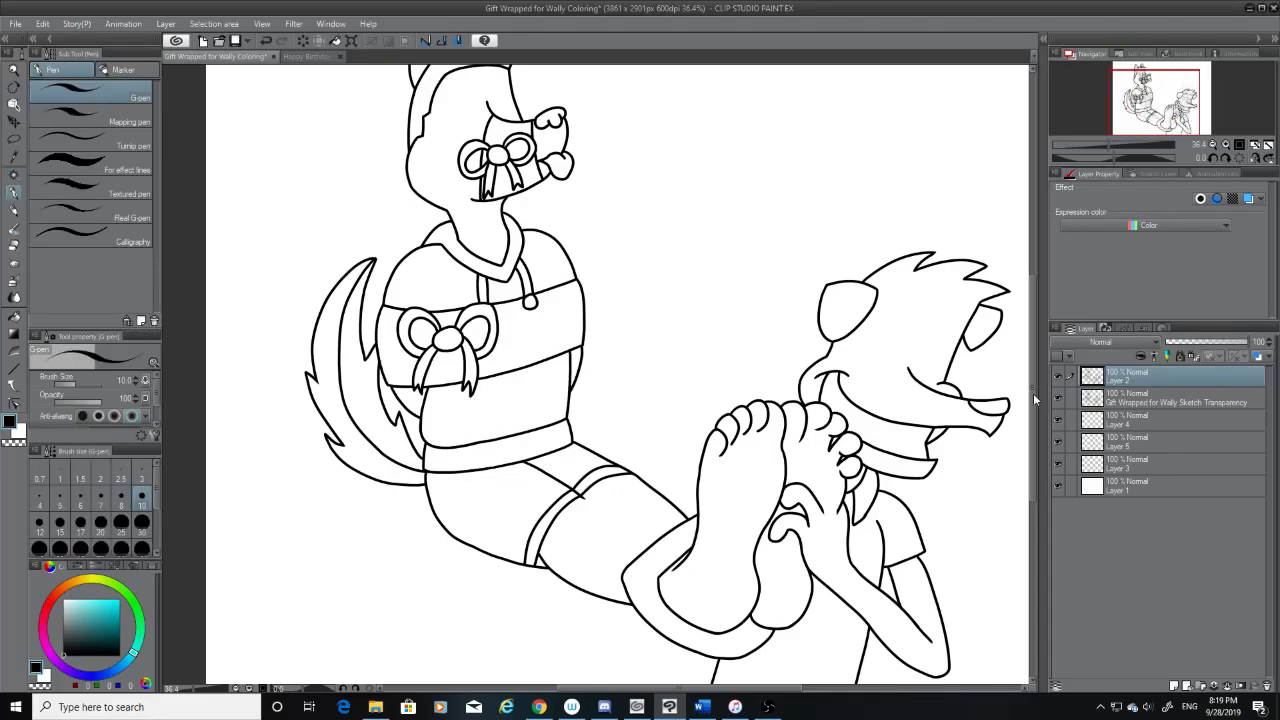
{"action": "scroll", "coordinate": [467, 324], "scroll_direction": "up", "scroll_amount": 5}
{"action": "scroll", "coordinate": [375, 390], "scroll_direction": "up", "scroll_amount": 5}
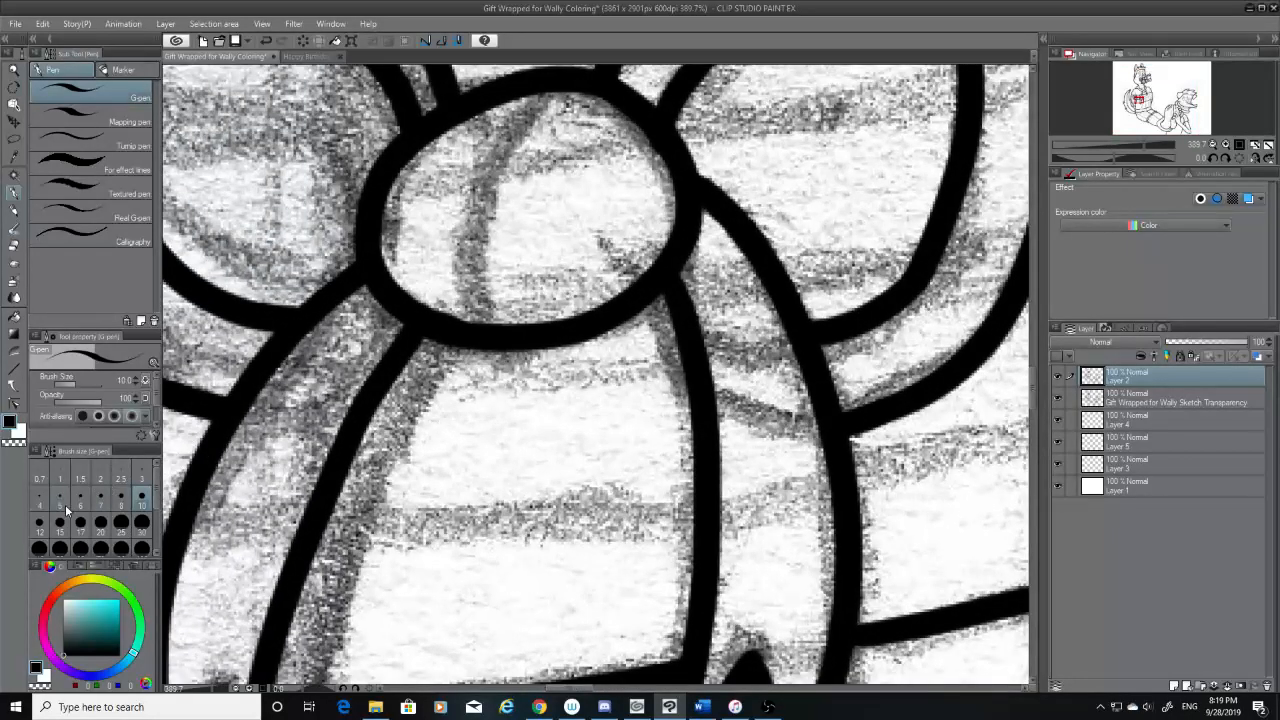
{"action": "left_click", "coordinate": [59, 521]}
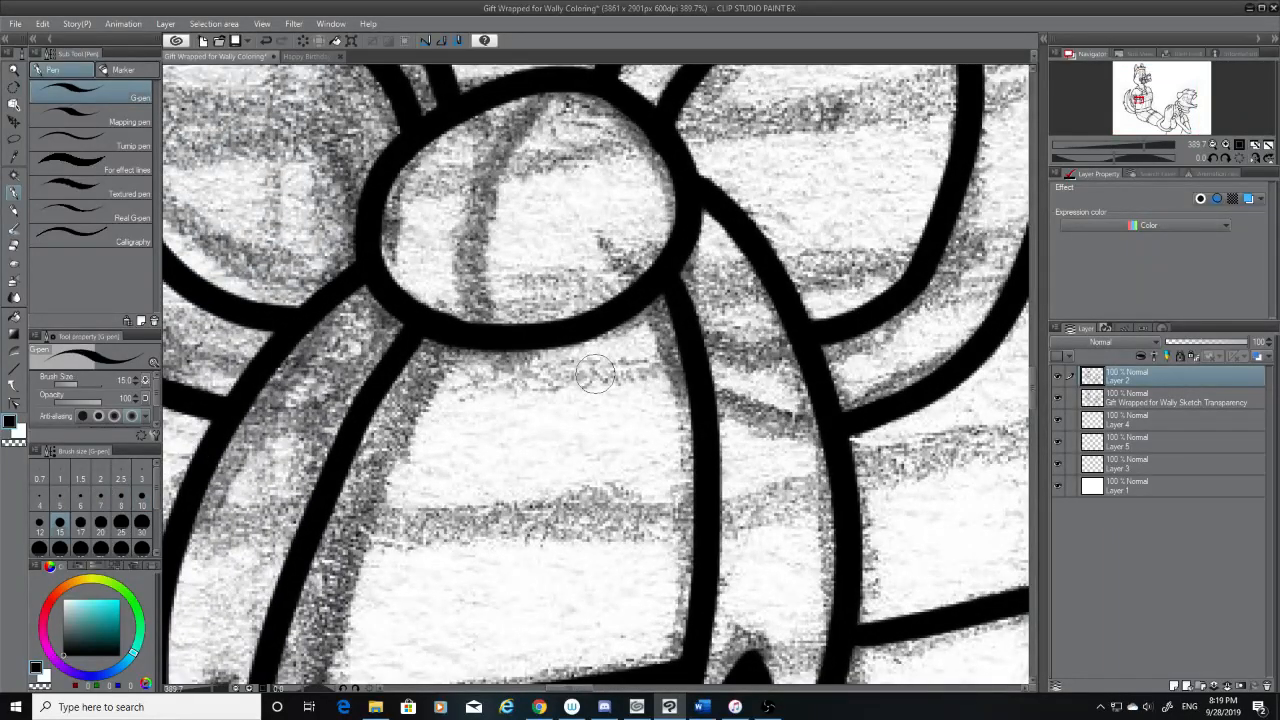
{"action": "left_click", "coordinate": [40, 521]}
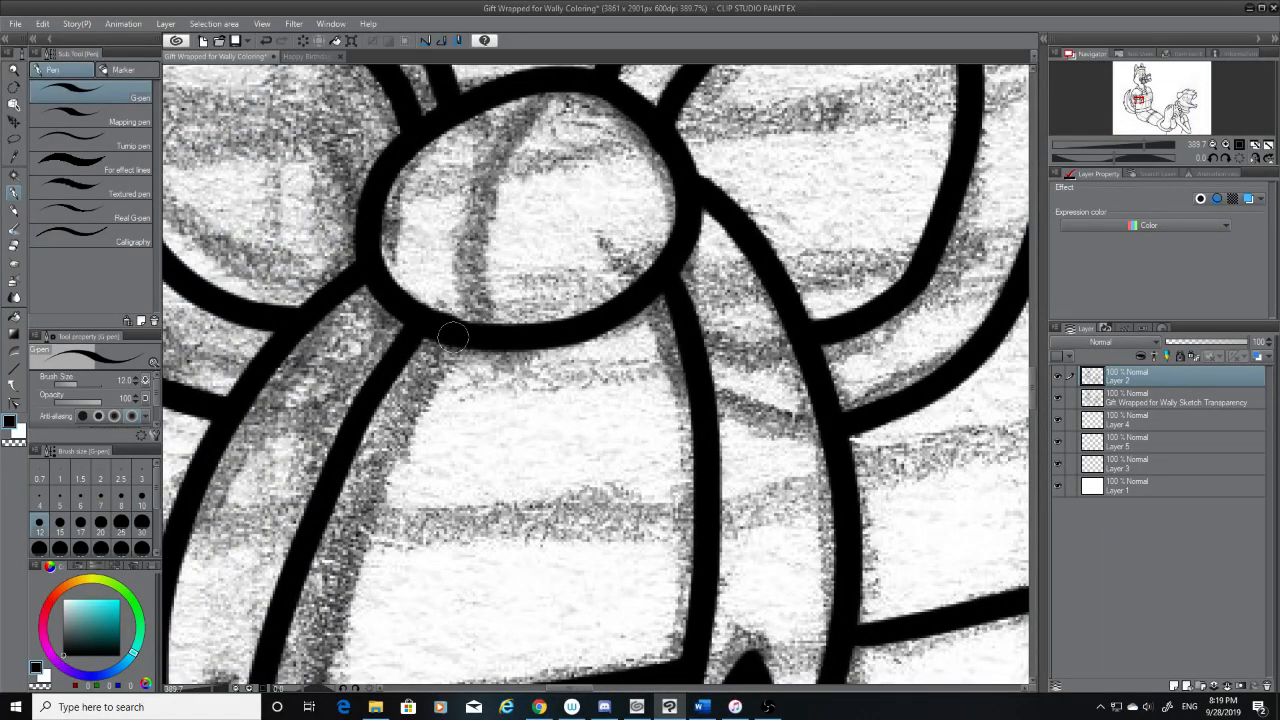
{"action": "left_click_drag", "start_coordinate": [445, 335], "coordinate": [372, 406]}
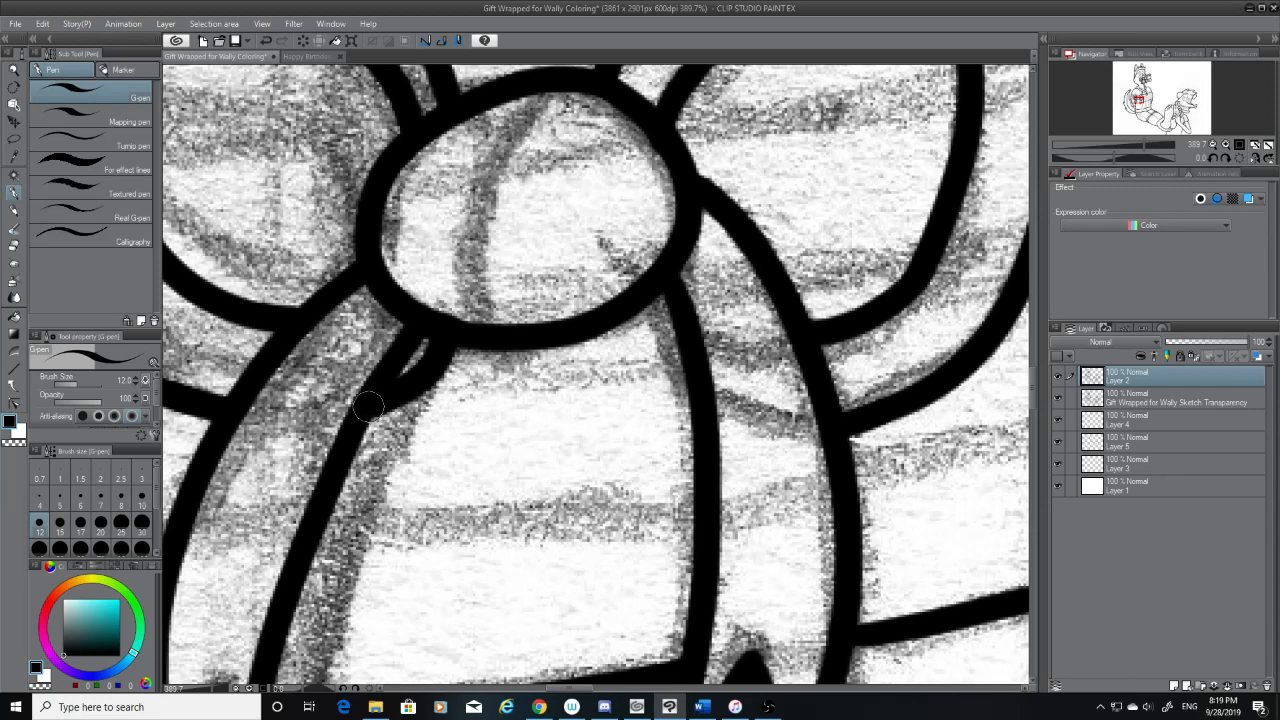
{"action": "mouse_move", "coordinate": [657, 296]}
{"action": "left_mouse_down"}
{"action": "mouse_move", "coordinate": [650, 318]}
{"action": "mouse_move", "coordinate": [693, 391]}
{"action": "left_mouse_up"}
{"action": "scroll", "coordinate": [1036, 418], "scroll_direction": "down", "scroll_amount": 2}
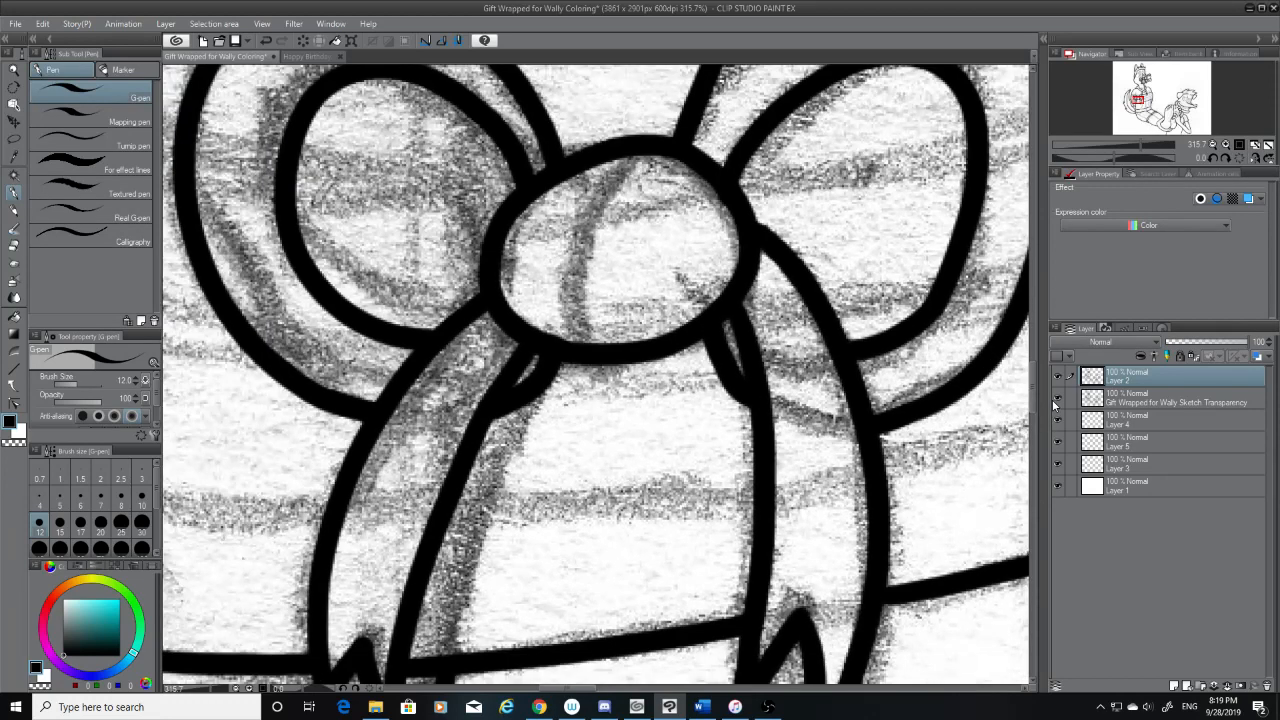
Hide the sketch and smooth the bump on the inner right edge of the chest bow's knot with the Hard eraser
{"action": "left_click", "coordinate": [1057, 400]}
{"action": "scroll", "coordinate": [917, 395], "scroll_direction": "down", "scroll_amount": 6}
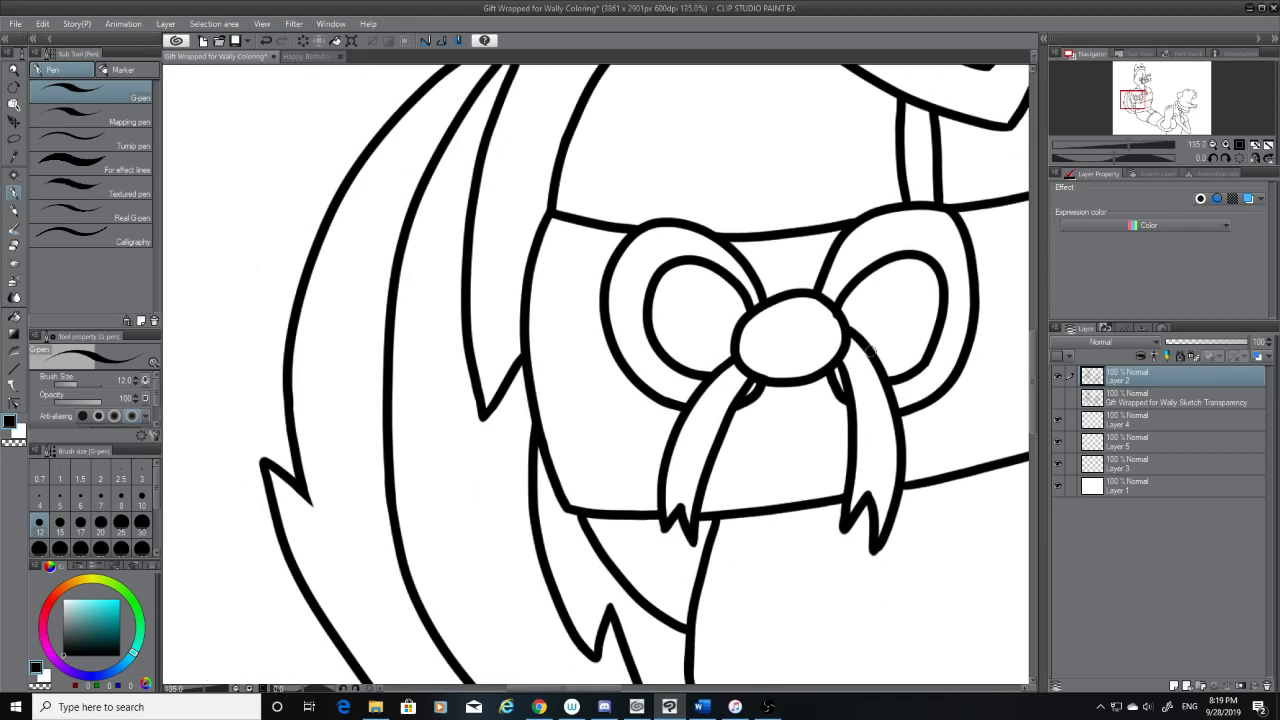
{"action": "scroll", "coordinate": [894, 297], "scroll_direction": "up", "scroll_amount": 7}
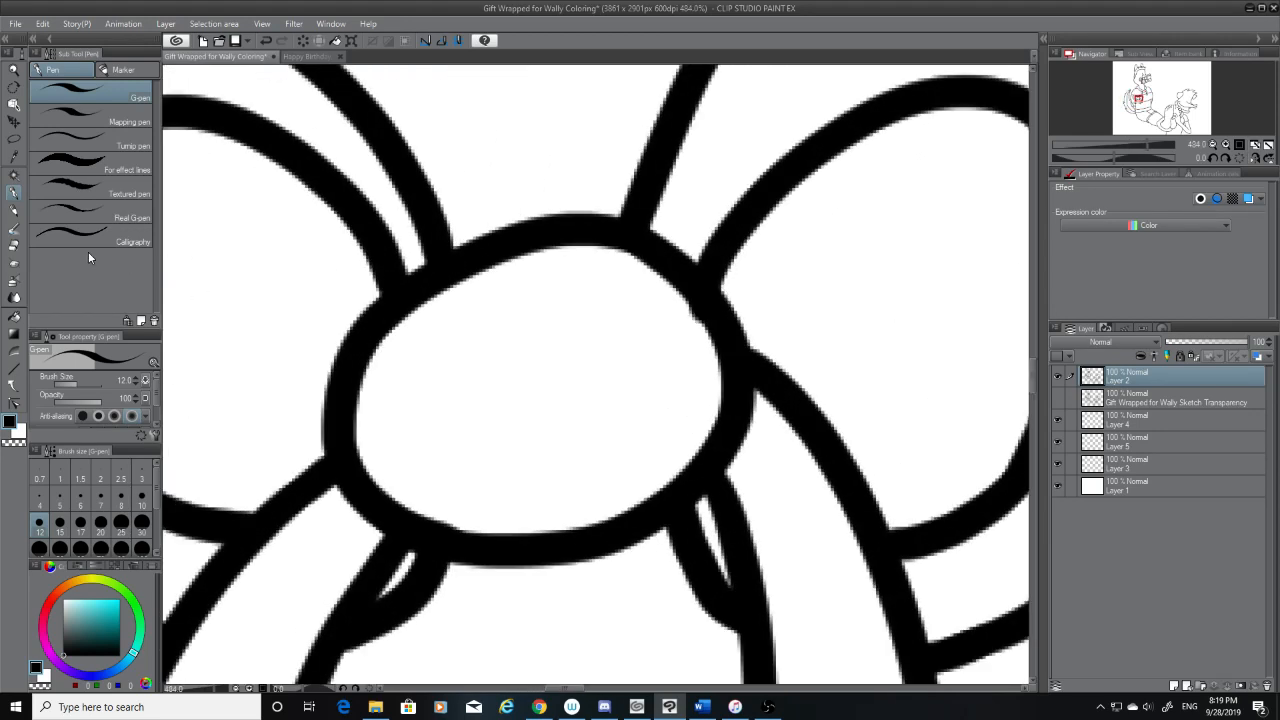
{"action": "left_click", "coordinate": [16, 247]}
{"action": "scroll", "coordinate": [695, 337], "scroll_direction": "up", "scroll_amount": 2}
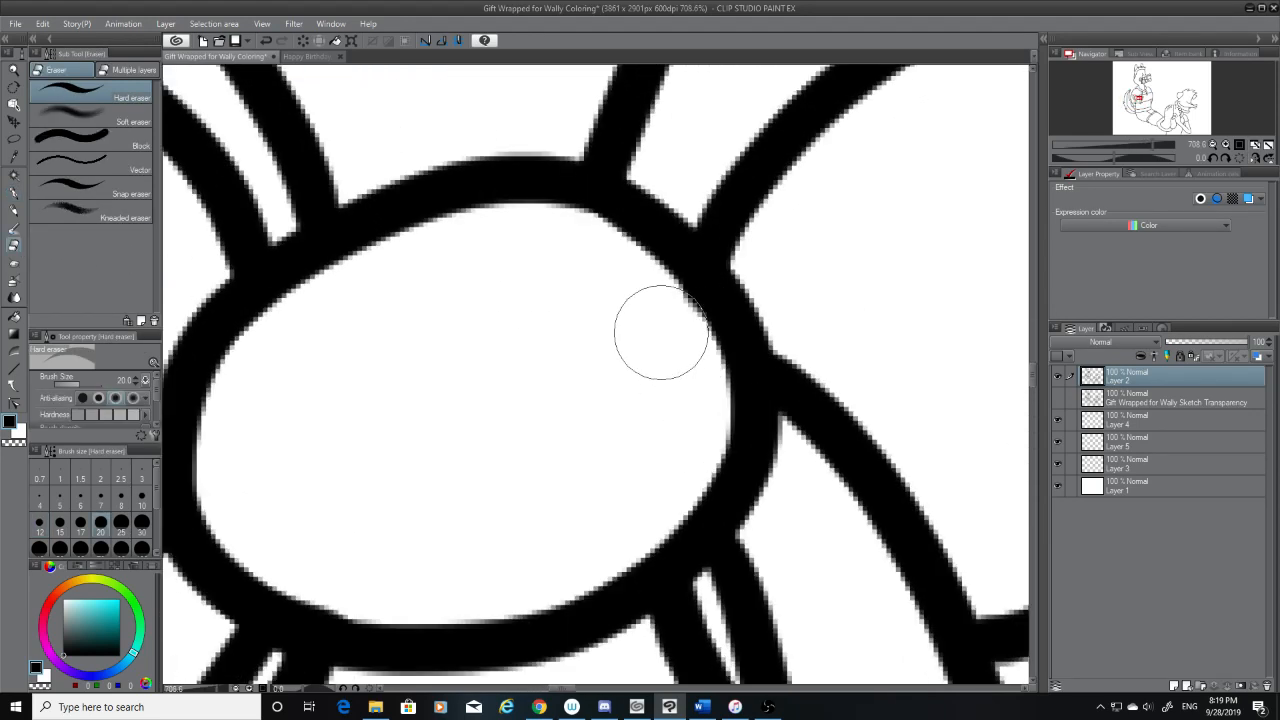
{"action": "scroll", "coordinate": [636, 313], "scroll_direction": "down", "scroll_amount": 6}
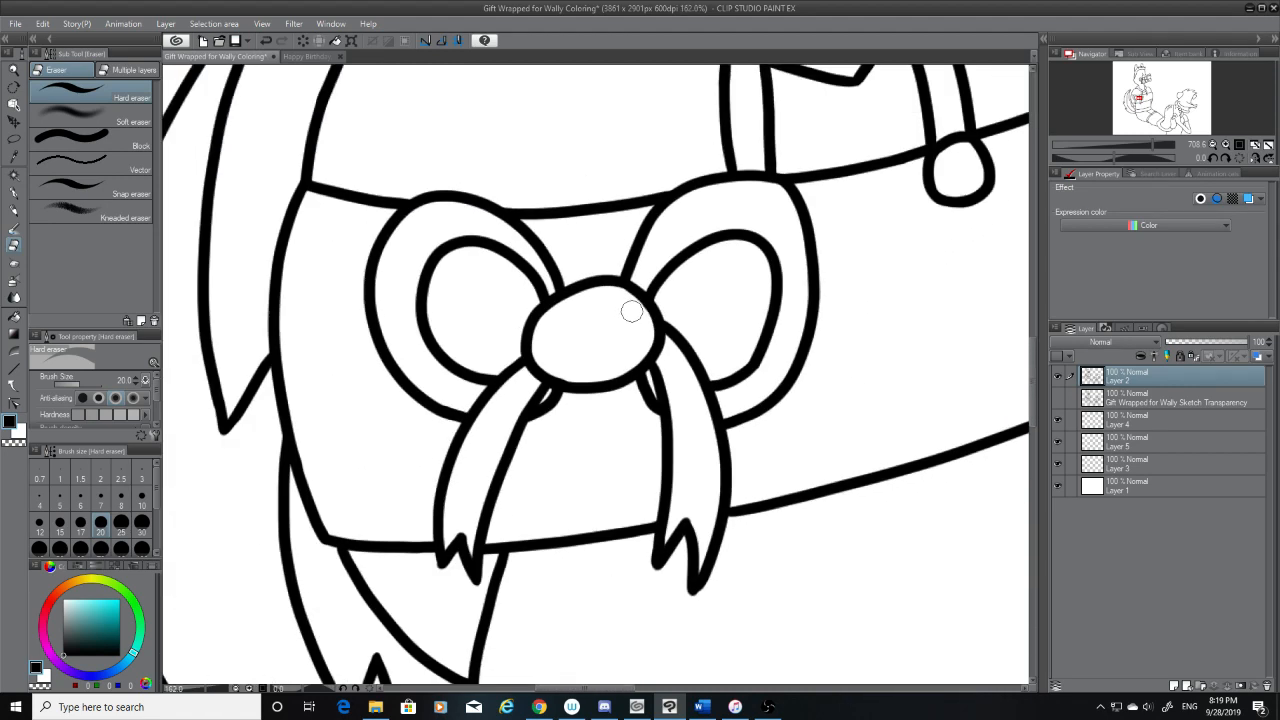
{"action": "scroll", "coordinate": [634, 313], "scroll_direction": "down", "scroll_amount": 2}
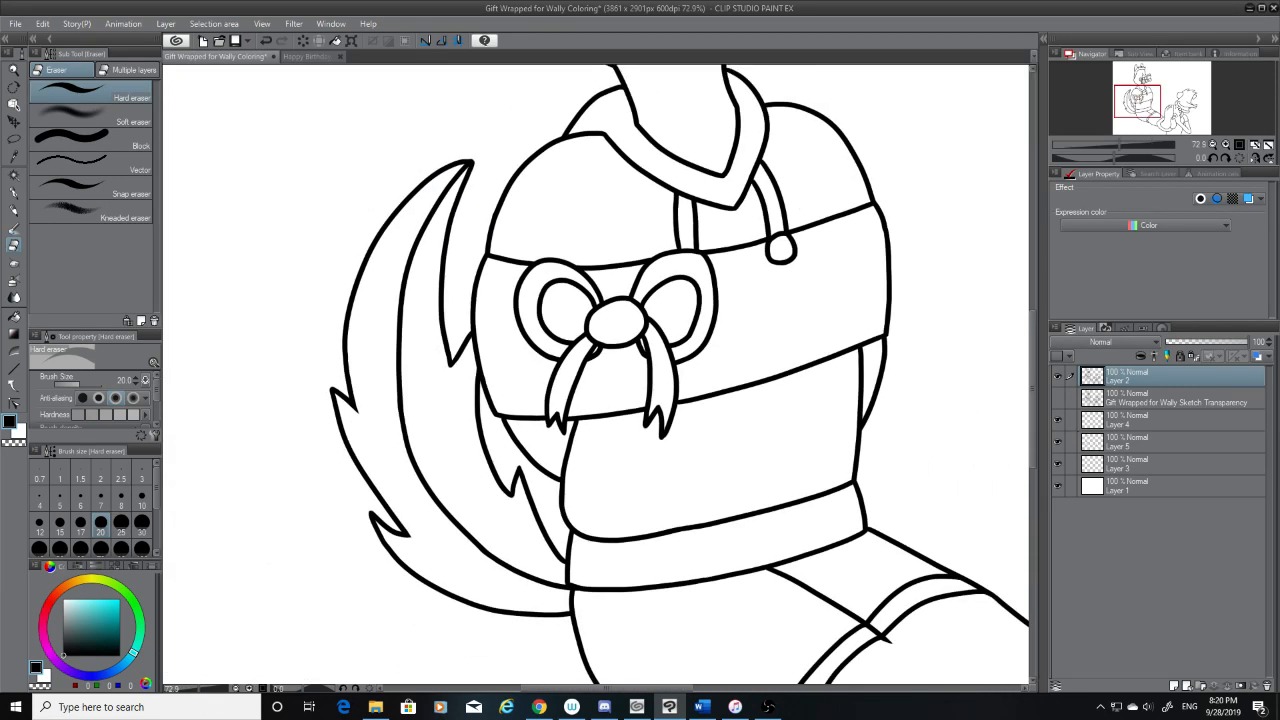
{"action": "scroll", "coordinate": [797, 368], "scroll_direction": "up", "scroll_amount": 6}
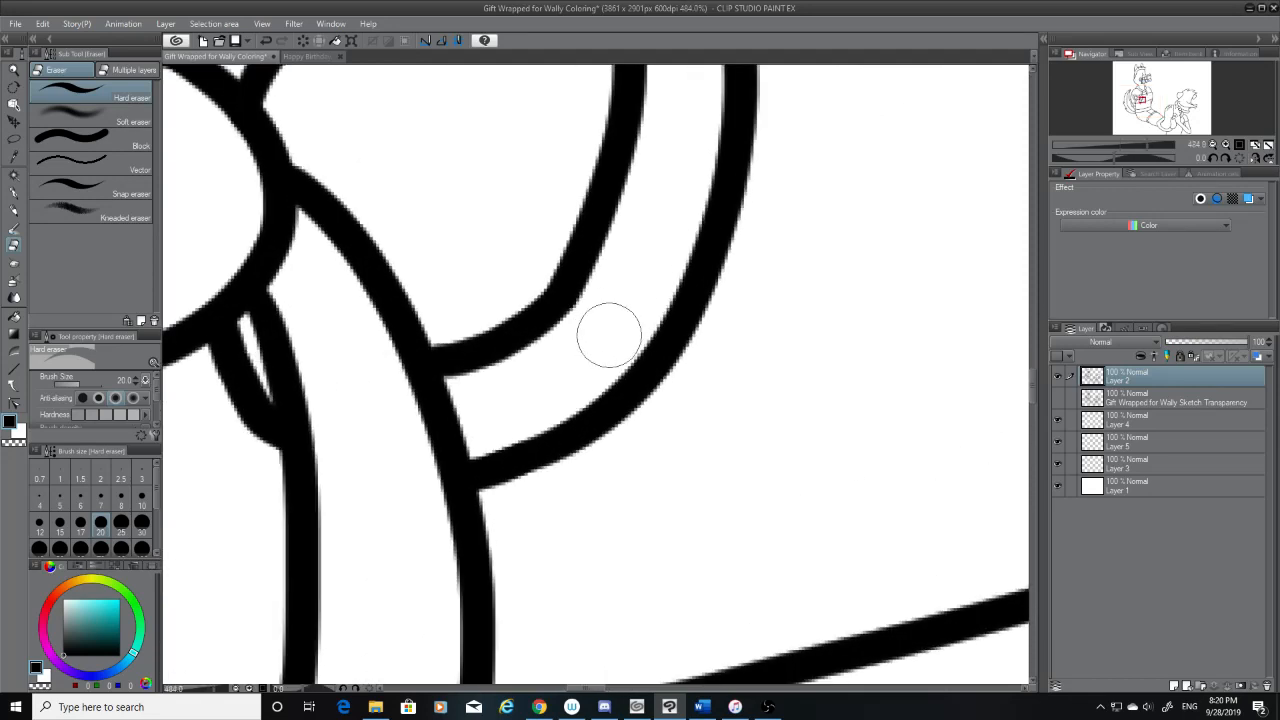
Save the gift-wrapped drawing and show the sketch layer over the line art
{"action": "scroll", "coordinate": [609, 332], "scroll_direction": "down", "scroll_amount": 2}
{"action": "scroll", "coordinate": [611, 332], "scroll_direction": "down", "scroll_amount": 3}
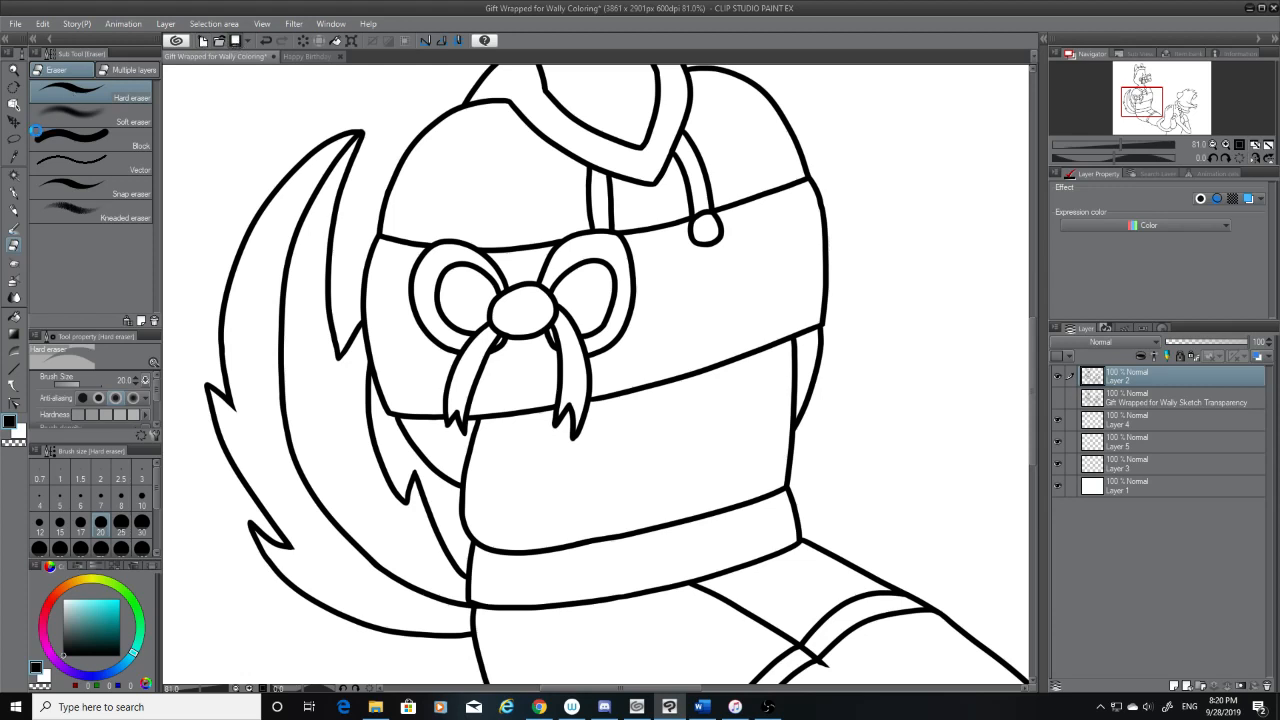
{"action": "key", "text": "ctrl+s"}
{"action": "key", "text": "w"}
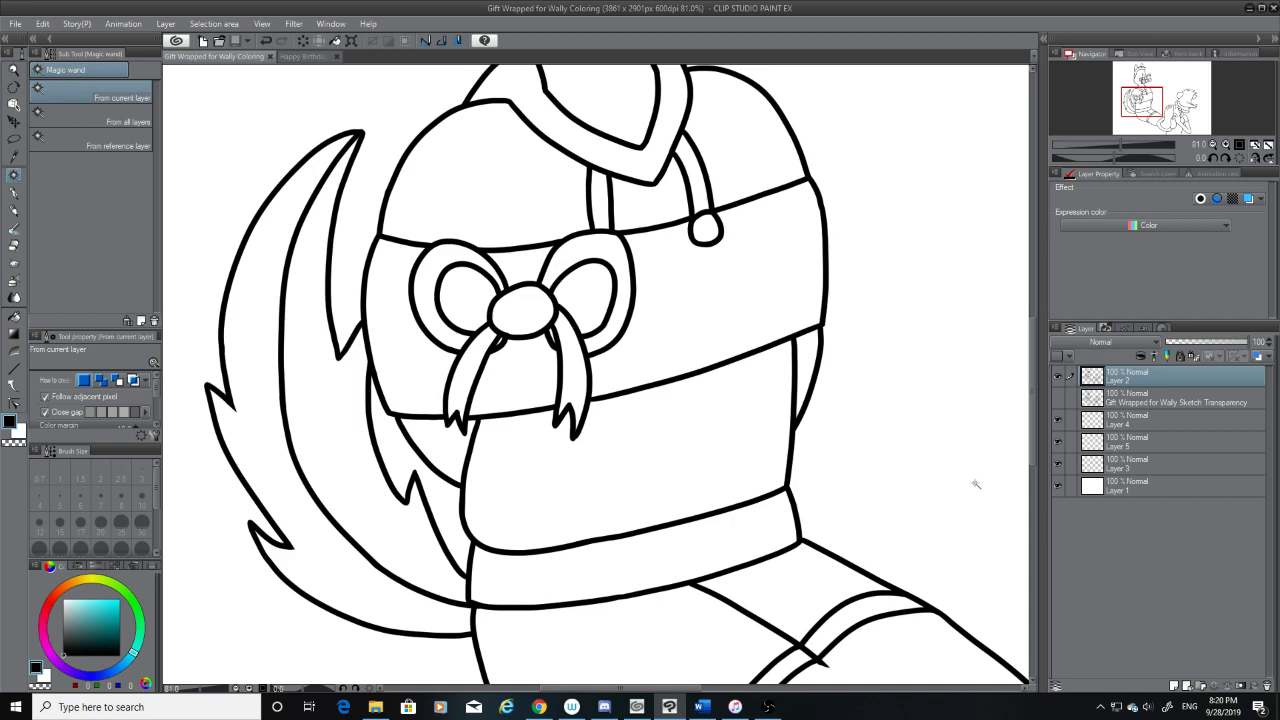
{"action": "left_click", "coordinate": [1058, 399]}
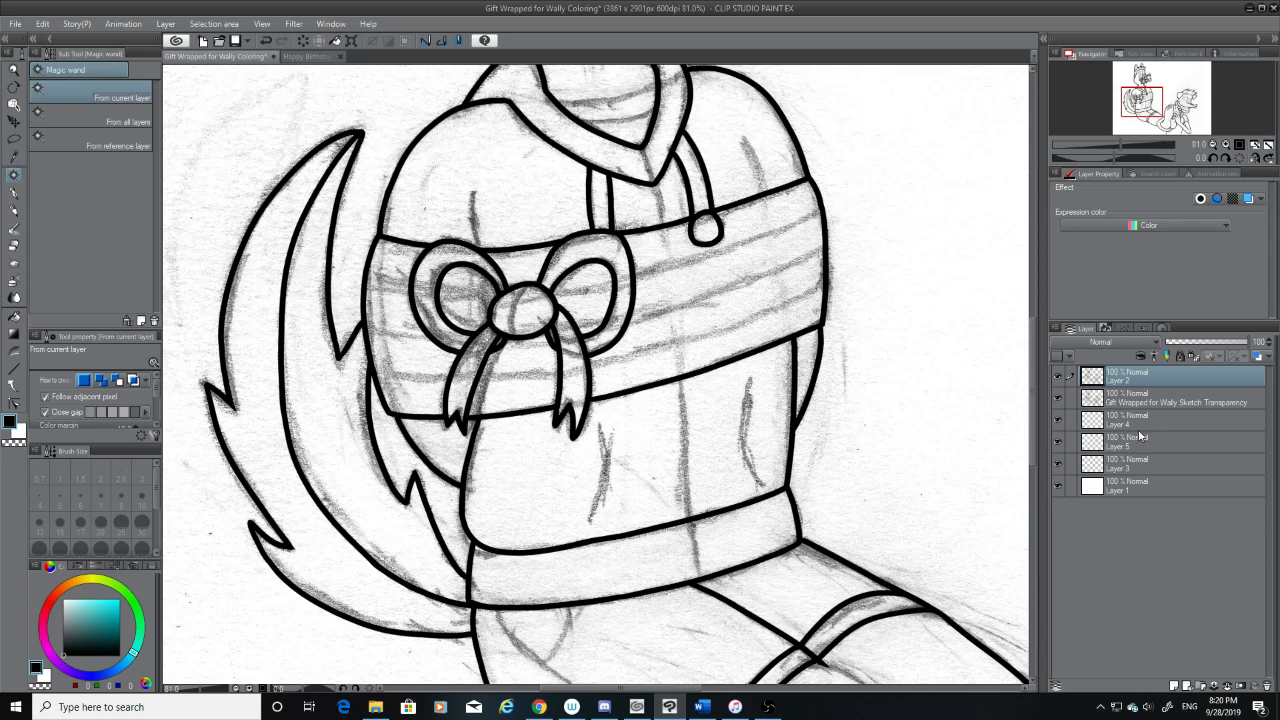
Try selecting the chest band and the small gap beneath the bow's knot with the Magic wand, and clear the selection
{"action": "left_click", "coordinate": [686, 321]}
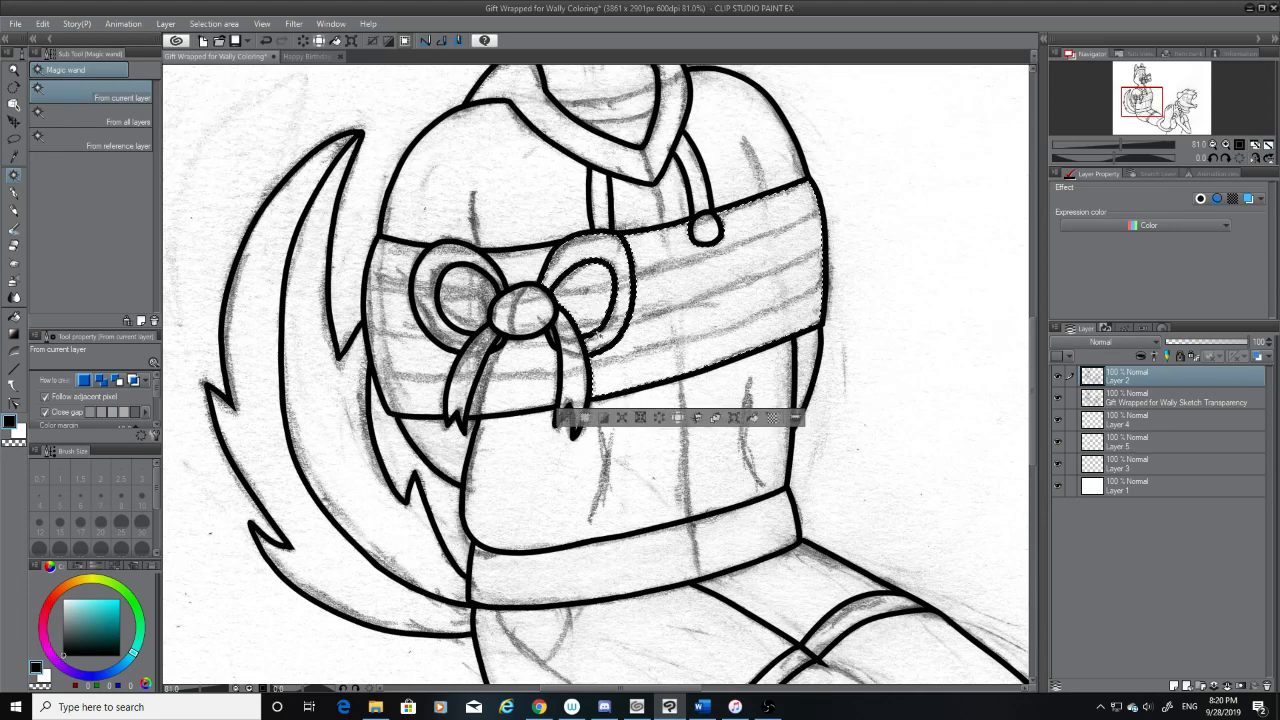
{"action": "left_click", "coordinate": [555, 337]}
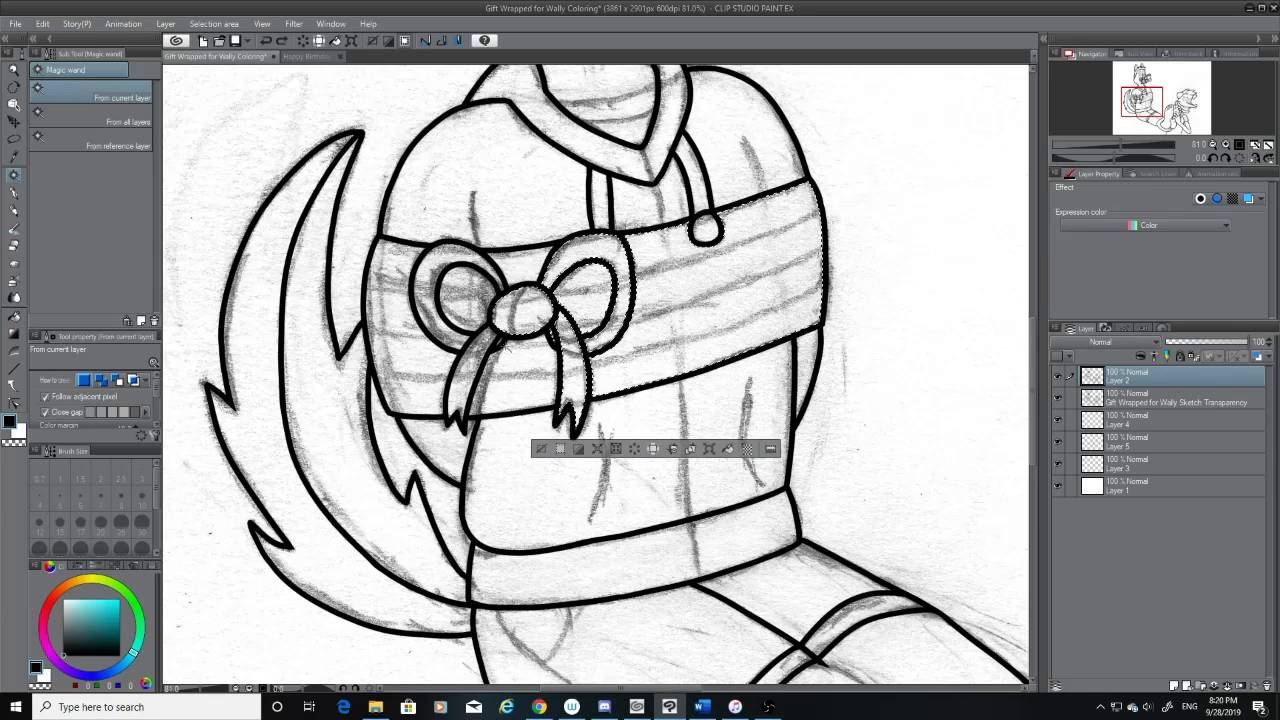
{"action": "scroll", "coordinate": [503, 343], "scroll_direction": "up", "scroll_amount": 3}
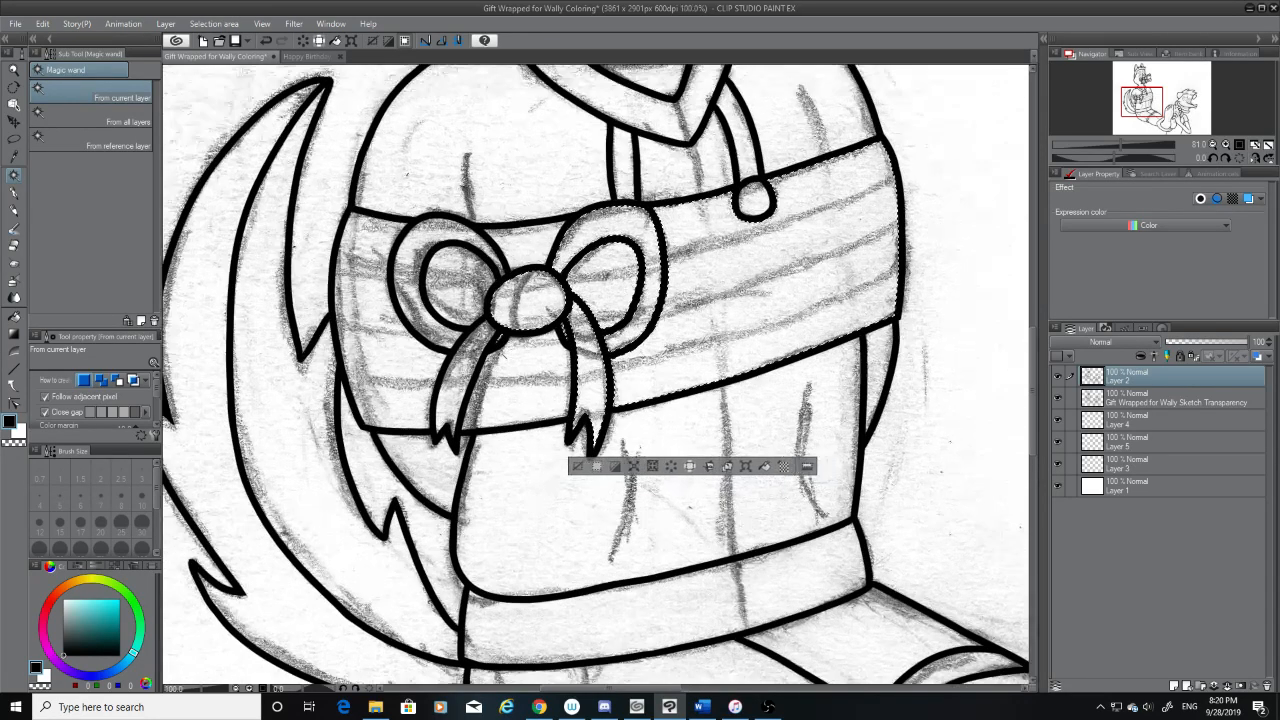
{"action": "scroll", "coordinate": [503, 343], "scroll_direction": "down", "scroll_amount": 3}
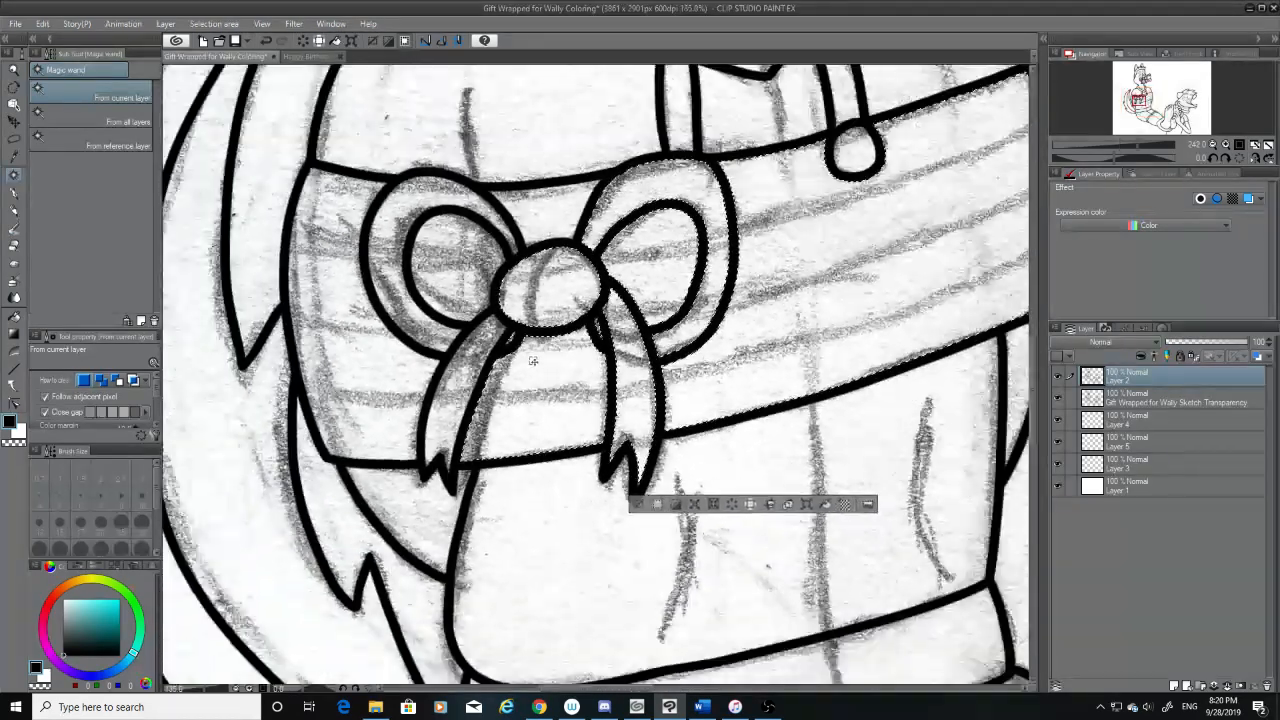
{"action": "scroll", "coordinate": [533, 360], "scroll_direction": "down", "scroll_amount": 4}
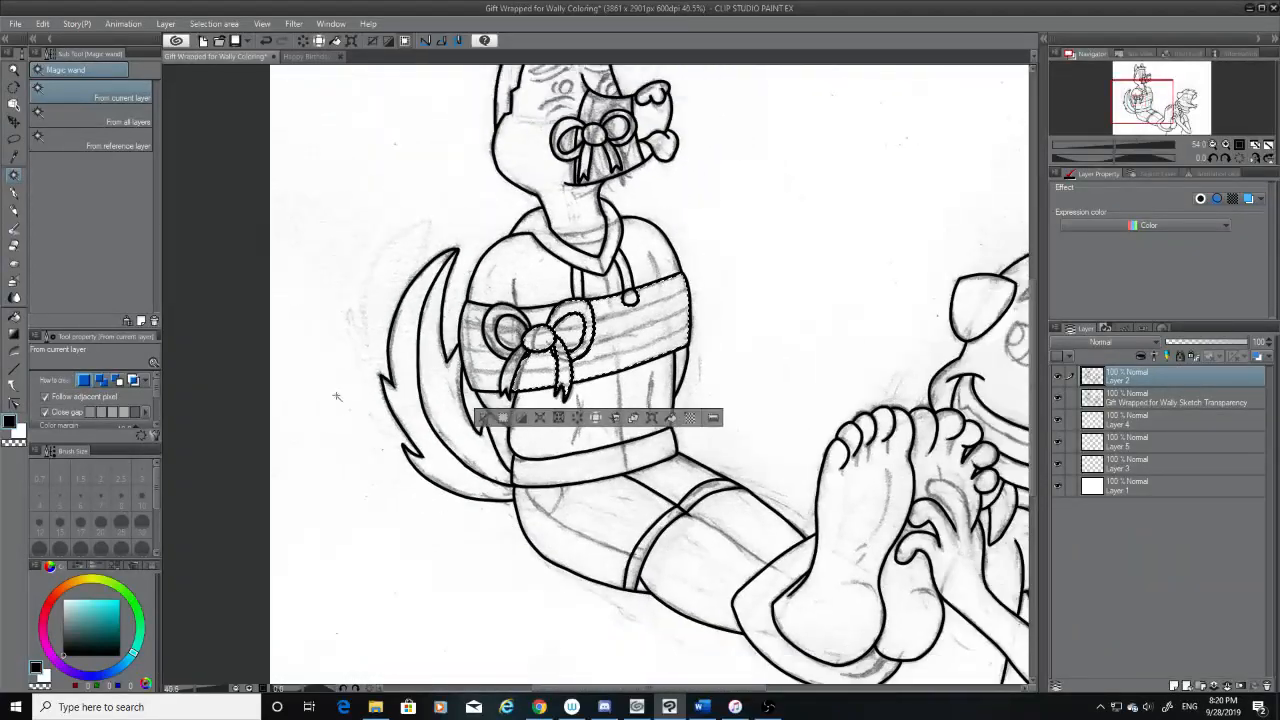
{"action": "left_click", "coordinate": [246, 422]}
Trim the pointed end of the line between the legs just past the thigh band with the Hard eraser at size 20
{"action": "scroll", "coordinate": [750, 535], "scroll_direction": "up", "scroll_amount": 7}
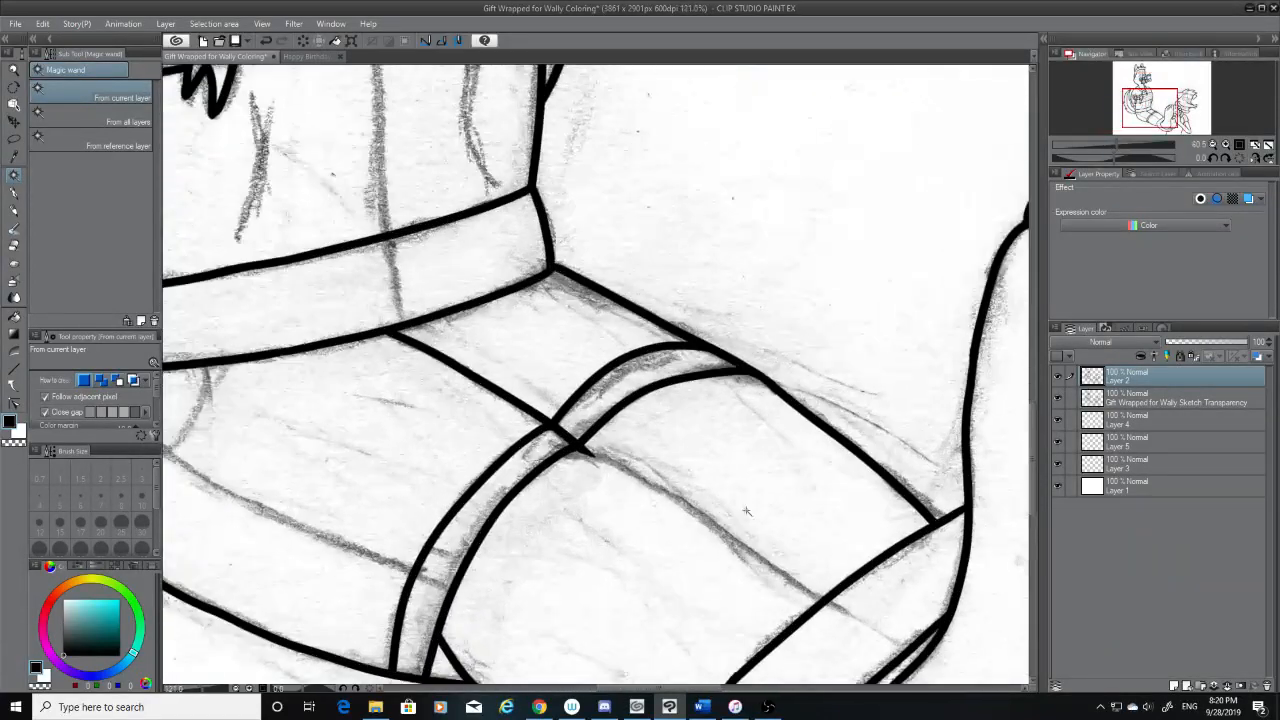
{"action": "scroll", "coordinate": [766, 518], "scroll_direction": "up", "scroll_amount": 2}
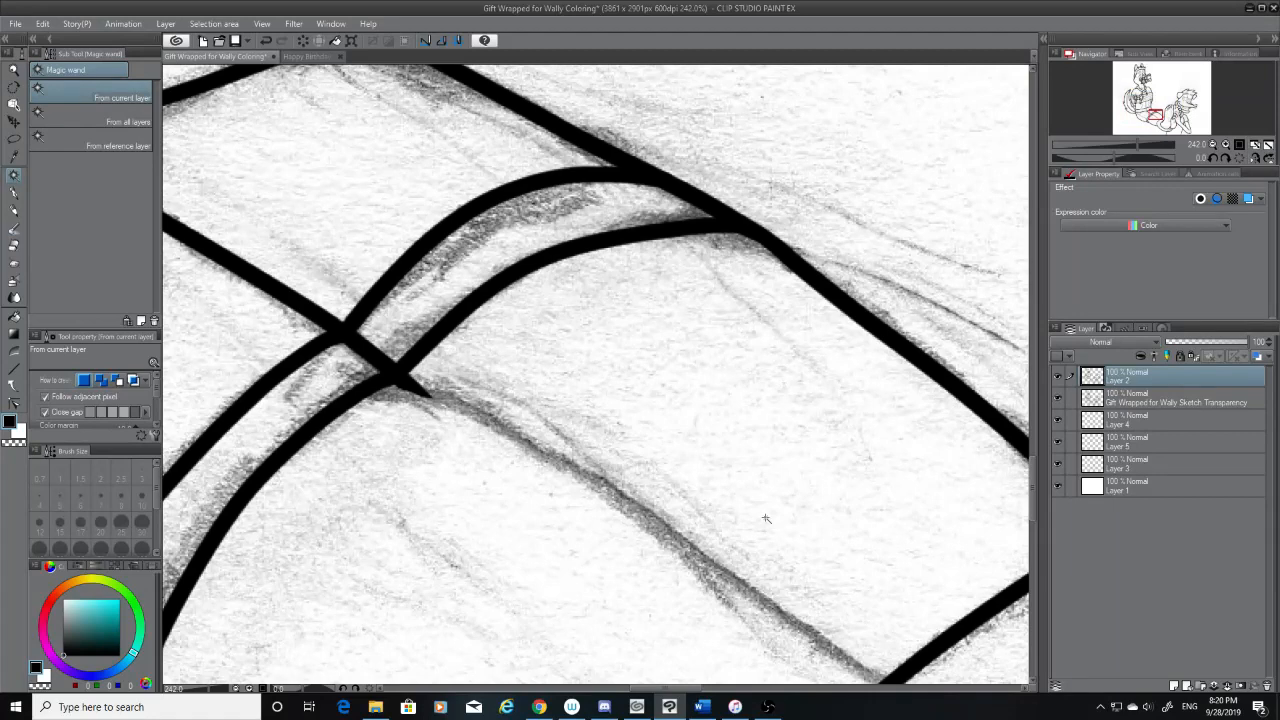
{"action": "left_click", "coordinate": [14, 247]}
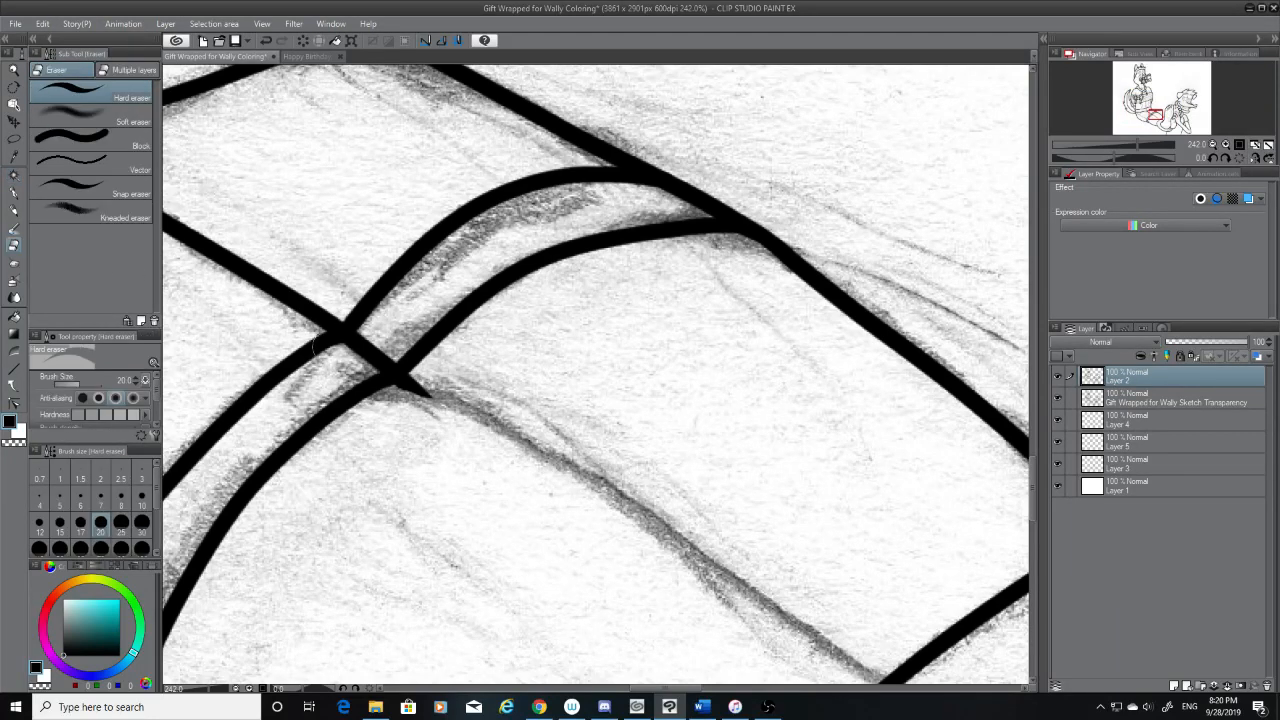
{"action": "key", "text": "ctrl+z"}
Ink the line between the legs from the thigh band to the ankle cuff with the G-pen at size 12, redoing the stroke until it flows smoothly
{"action": "key", "text": "p"}
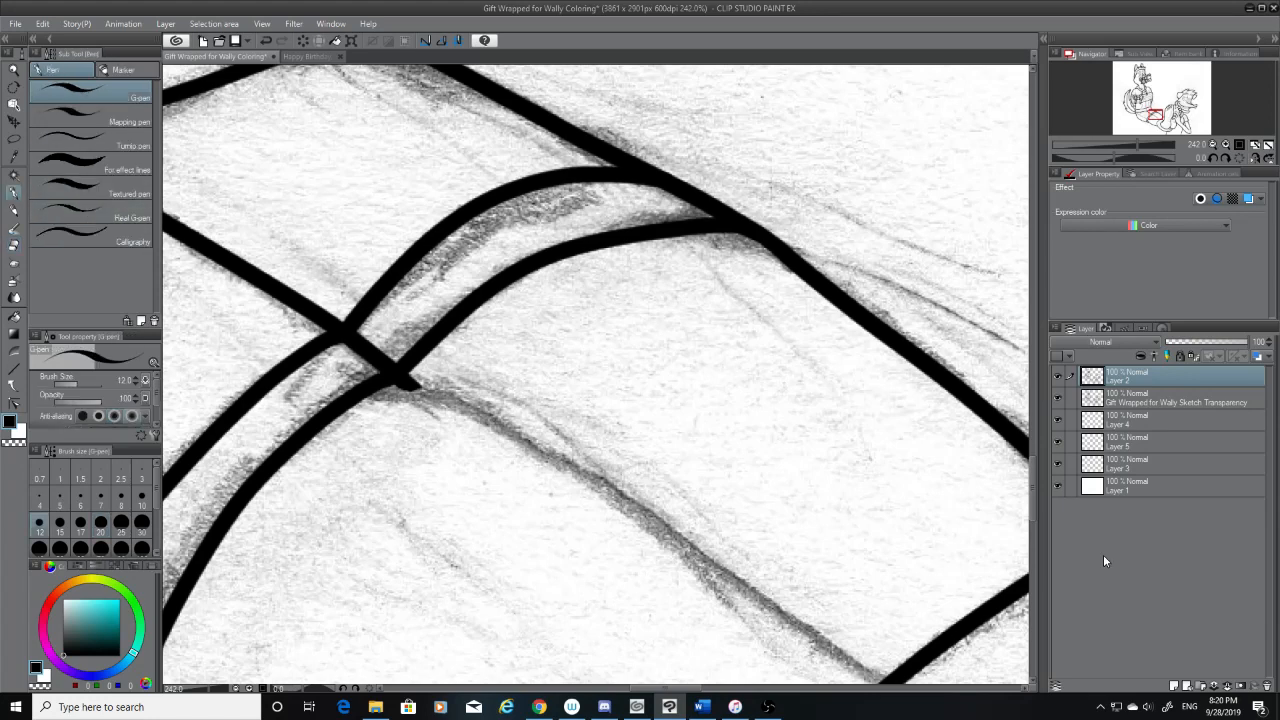
{"action": "scroll", "coordinate": [1022, 503], "scroll_direction": "down", "scroll_amount": 3}
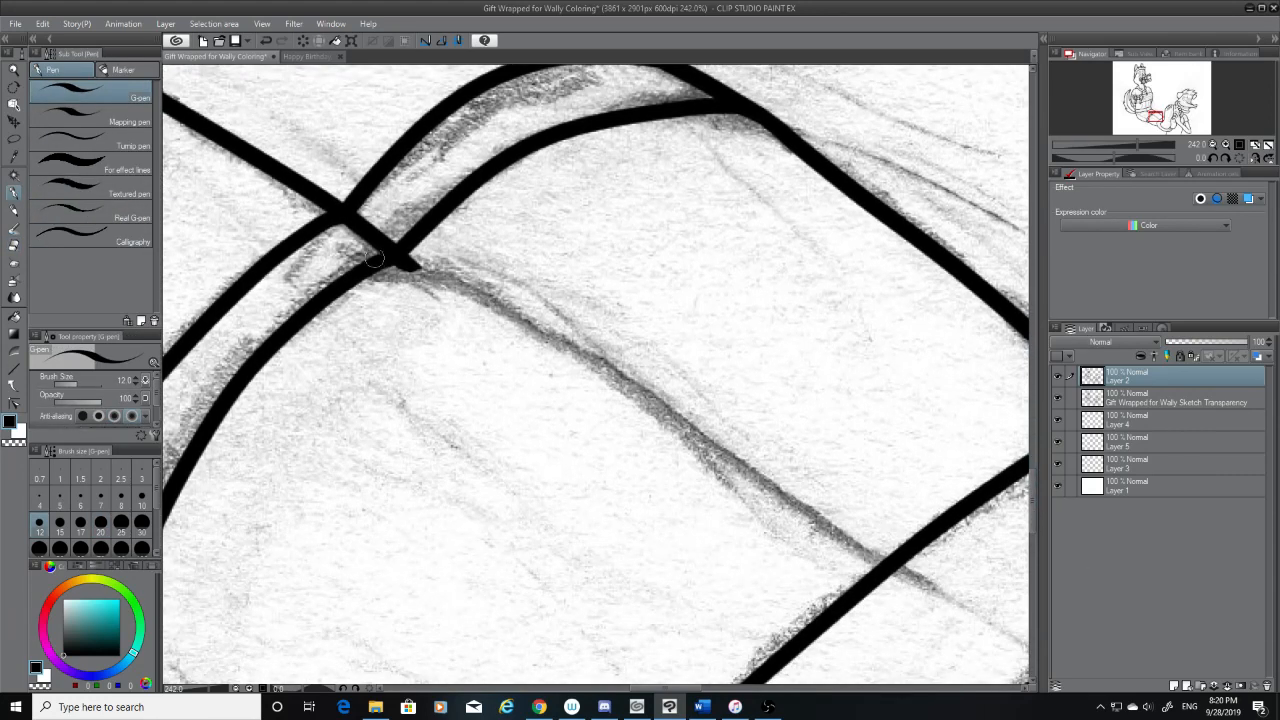
{"action": "mouse_move", "coordinate": [388, 261]}
{"action": "left_mouse_down"}
{"action": "mouse_move", "coordinate": [538, 338]}
{"action": "mouse_move", "coordinate": [884, 562]}
{"action": "left_mouse_up"}
{"action": "key", "text": "ctrl+z"}
{"action": "mouse_move", "coordinate": [412, 264]}
{"action": "left_mouse_down"}
{"action": "mouse_move", "coordinate": [800, 538]}
{"action": "mouse_move", "coordinate": [842, 602]}
{"action": "left_mouse_up"}
{"action": "key", "text": "ctrl+z"}
{"action": "mouse_move", "coordinate": [892, 562]}
{"action": "left_mouse_down"}
{"action": "mouse_move", "coordinate": [405, 291]}
{"action": "mouse_move", "coordinate": [542, 326]}
{"action": "mouse_move", "coordinate": [879, 593]}
{"action": "left_mouse_up"}
{"action": "key", "text": "ctrl+z"}
{"action": "key", "text": "ctrl+z"}
{"action": "left_click_drag", "start_coordinate": [400, 259], "coordinate": [905, 572]}
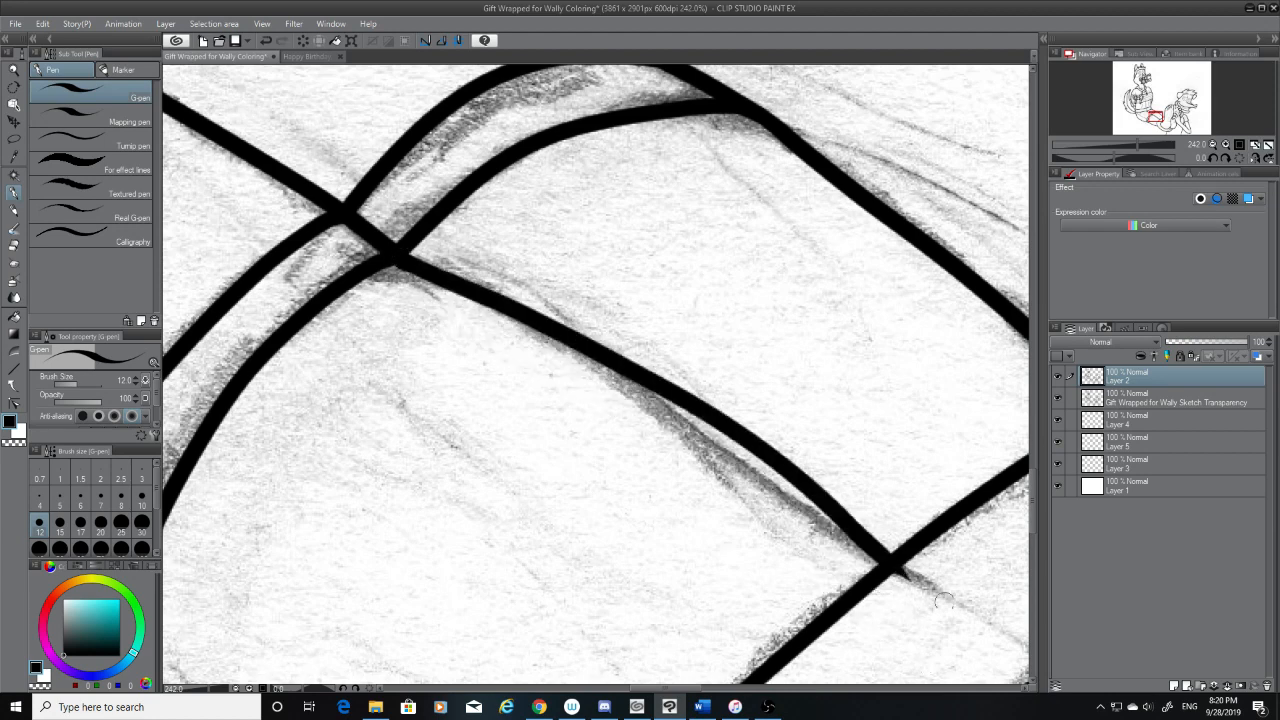
{"action": "key", "text": "ctrl+z"}
{"action": "left_click_drag", "start_coordinate": [402, 258], "coordinate": [957, 577]}
{"action": "key", "text": "ctrl+z"}
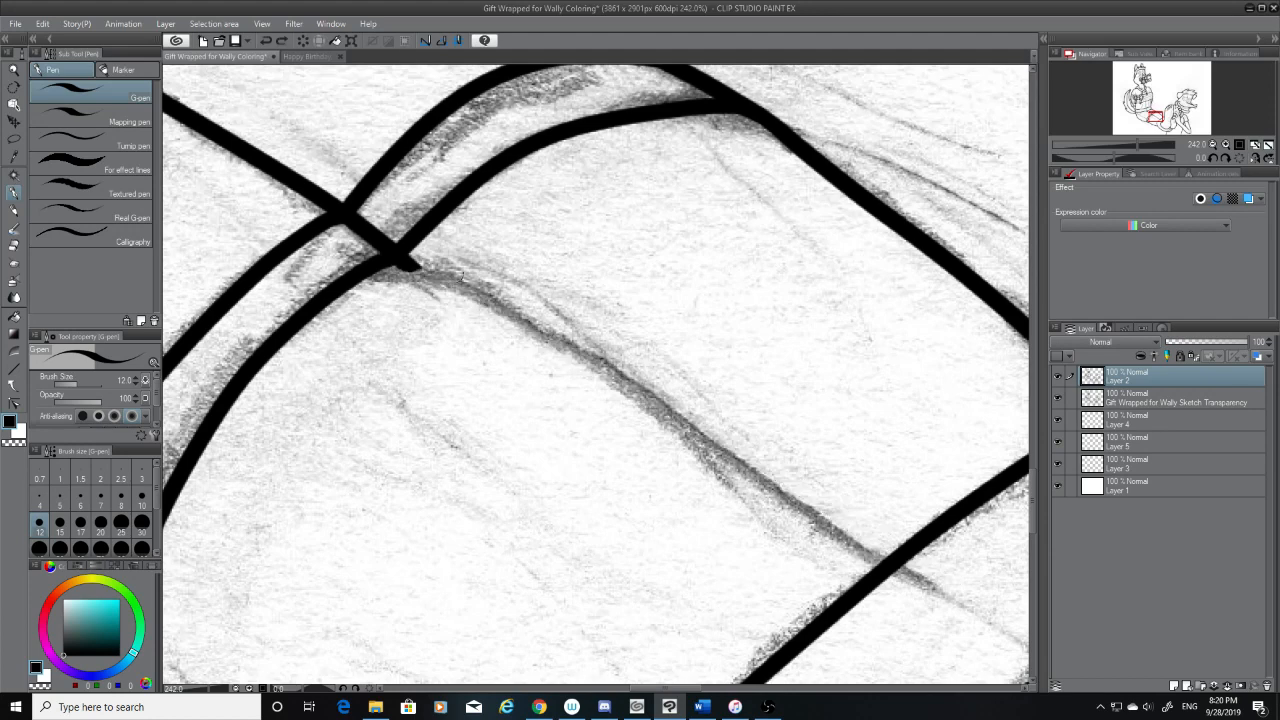
{"action": "left_click_drag", "start_coordinate": [402, 260], "coordinate": [950, 578]}
{"action": "key", "text": "ctrl+z"}
{"action": "left_click_drag", "start_coordinate": [407, 262], "coordinate": [910, 540]}
{"action": "key", "text": "ctrl+z"}
{"action": "left_click_drag", "start_coordinate": [400, 258], "coordinate": [885, 590]}
{"action": "key", "text": "ctrl+z"}
{"action": "mouse_move", "coordinate": [404, 262]}
{"action": "left_mouse_down"}
{"action": "mouse_move", "coordinate": [704, 426]}
{"action": "mouse_move", "coordinate": [910, 590]}
{"action": "left_mouse_up"}
{"action": "mouse_move", "coordinate": [408, 268]}
{"action": "left_mouse_down"}
{"action": "mouse_move", "coordinate": [563, 350]}
{"action": "mouse_move", "coordinate": [907, 570]}
{"action": "left_mouse_up"}
{"action": "key", "text": "ctrl+z"}
{"action": "left_click_drag", "start_coordinate": [400, 262], "coordinate": [898, 566]}
{"action": "key", "text": "ctrl+z"}
{"action": "mouse_move", "coordinate": [402, 262]}
{"action": "left_mouse_down"}
{"action": "mouse_move", "coordinate": [509, 306]}
{"action": "mouse_move", "coordinate": [868, 518]}
{"action": "left_mouse_up"}
{"action": "key", "text": "ctrl+z"}
{"action": "mouse_move", "coordinate": [400, 262]}
{"action": "left_mouse_down"}
{"action": "mouse_move", "coordinate": [622, 399]}
{"action": "mouse_move", "coordinate": [830, 573]}
{"action": "mouse_move", "coordinate": [816, 528]}
{"action": "left_mouse_up"}
{"action": "key", "text": "ctrl+z"}
{"action": "mouse_move", "coordinate": [410, 256]}
{"action": "left_mouse_down"}
{"action": "mouse_move", "coordinate": [547, 344]}
{"action": "mouse_move", "coordinate": [846, 590]}
{"action": "left_mouse_up"}
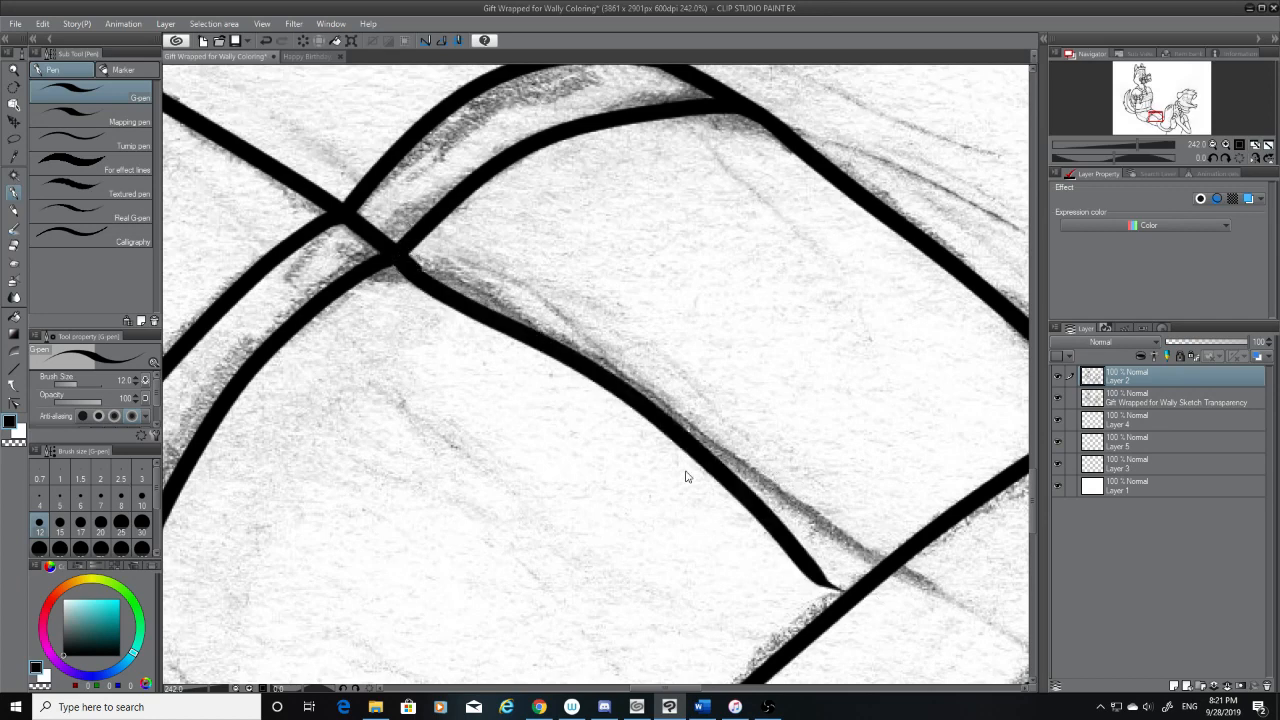
{"action": "key", "text": "ctrl+z"}
{"action": "mouse_move", "coordinate": [400, 262]}
{"action": "left_mouse_down"}
{"action": "mouse_move", "coordinate": [650, 406]}
{"action": "mouse_move", "coordinate": [843, 571]}
{"action": "left_mouse_up"}
{"action": "key", "text": "ctrl+z"}
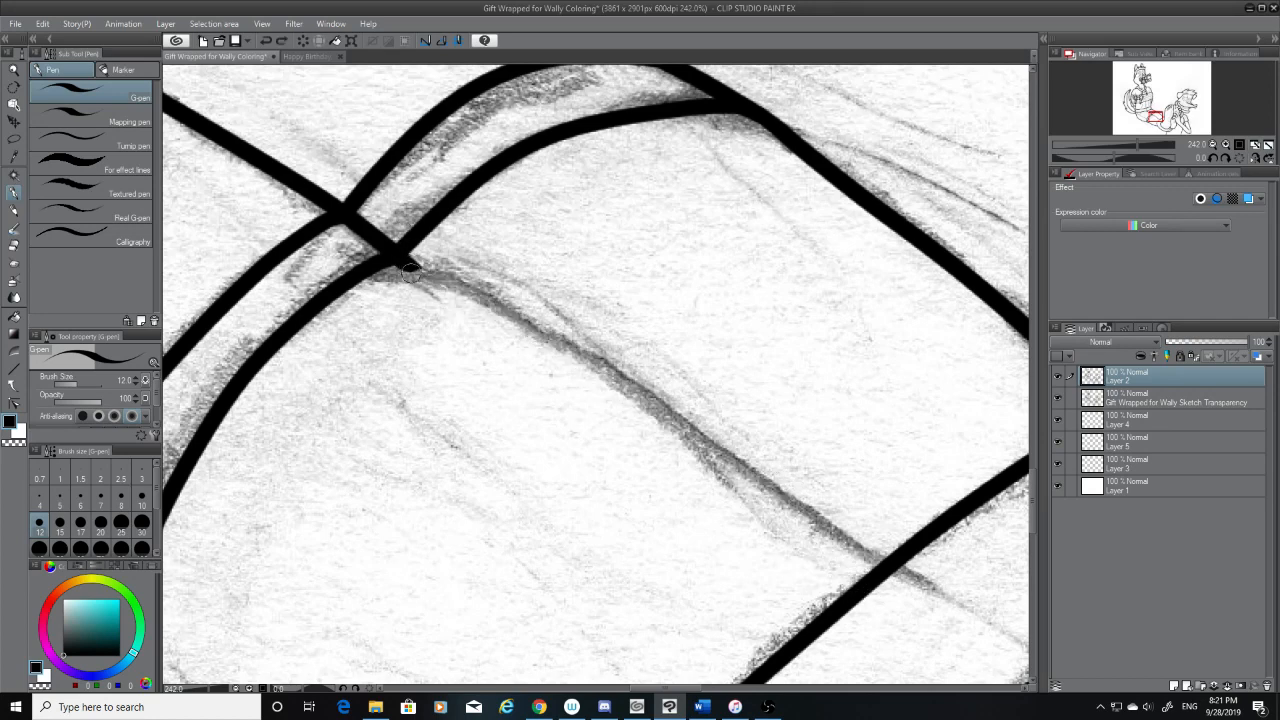
{"action": "mouse_move", "coordinate": [400, 262]}
{"action": "left_mouse_down"}
{"action": "mouse_move", "coordinate": [488, 308]}
{"action": "mouse_move", "coordinate": [839, 571]}
{"action": "mouse_move", "coordinate": [882, 557]}
{"action": "mouse_move", "coordinate": [588, 358]}
{"action": "mouse_move", "coordinate": [412, 264]}
{"action": "mouse_move", "coordinate": [575, 348]}
{"action": "mouse_move", "coordinate": [906, 594]}
{"action": "left_mouse_up"}
{"action": "key", "text": "ctrl+z"}
{"action": "key", "text": "ctrl+z"}
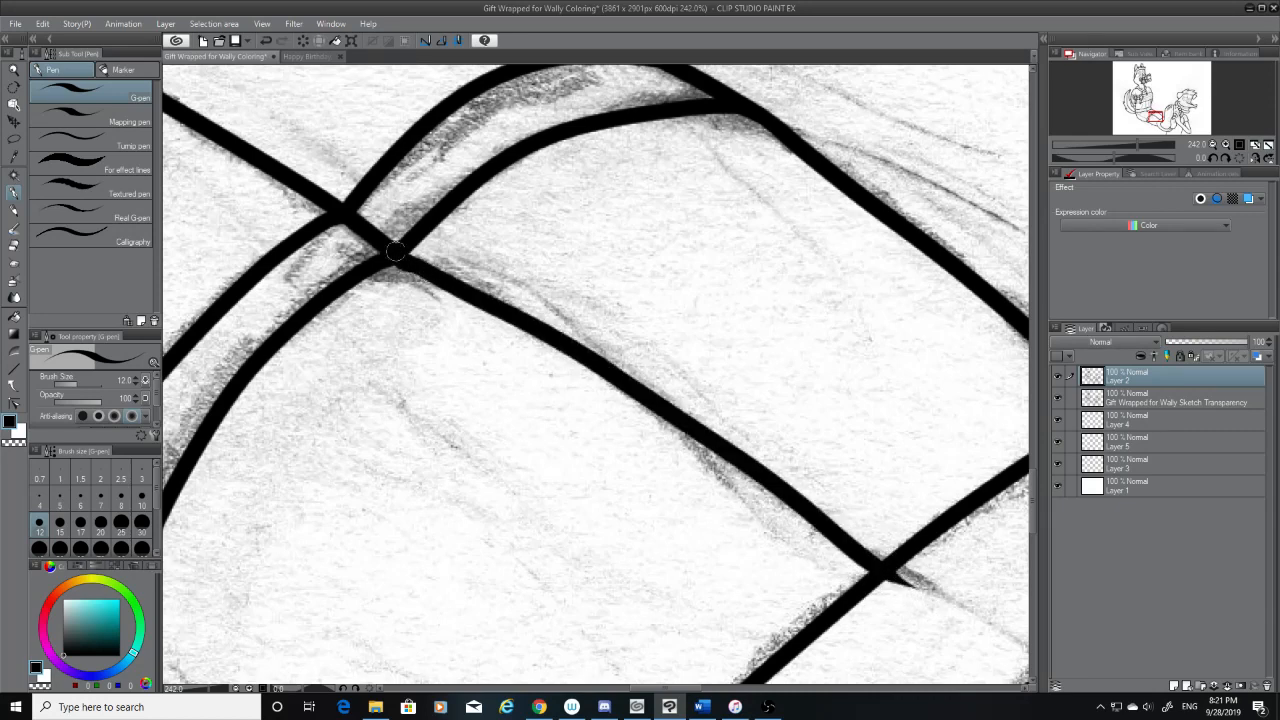
Hide the sketch and erase the leg line's overshoot past the ankle cuff's edge with the Hard eraser at size 20
{"action": "left_click", "coordinate": [1059, 399]}
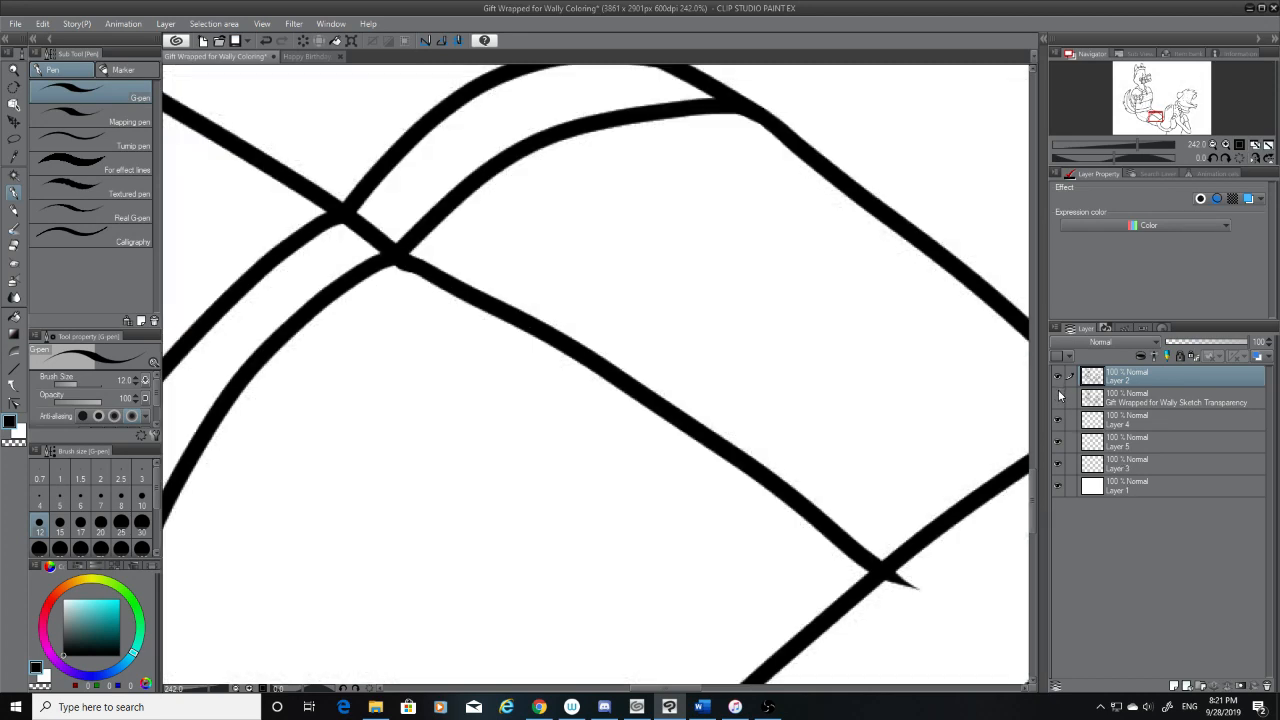
{"action": "left_click", "coordinate": [17, 244]}
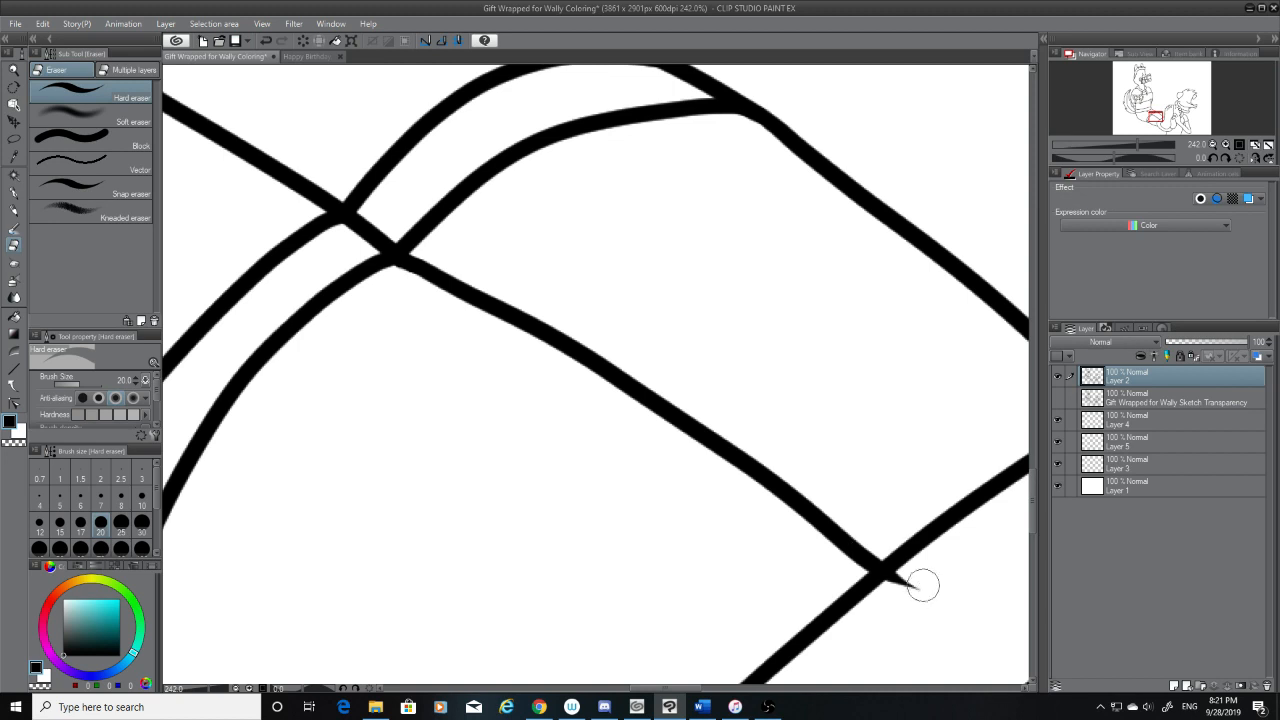
{"action": "left_click_drag", "start_coordinate": [920, 586], "coordinate": [909, 586]}
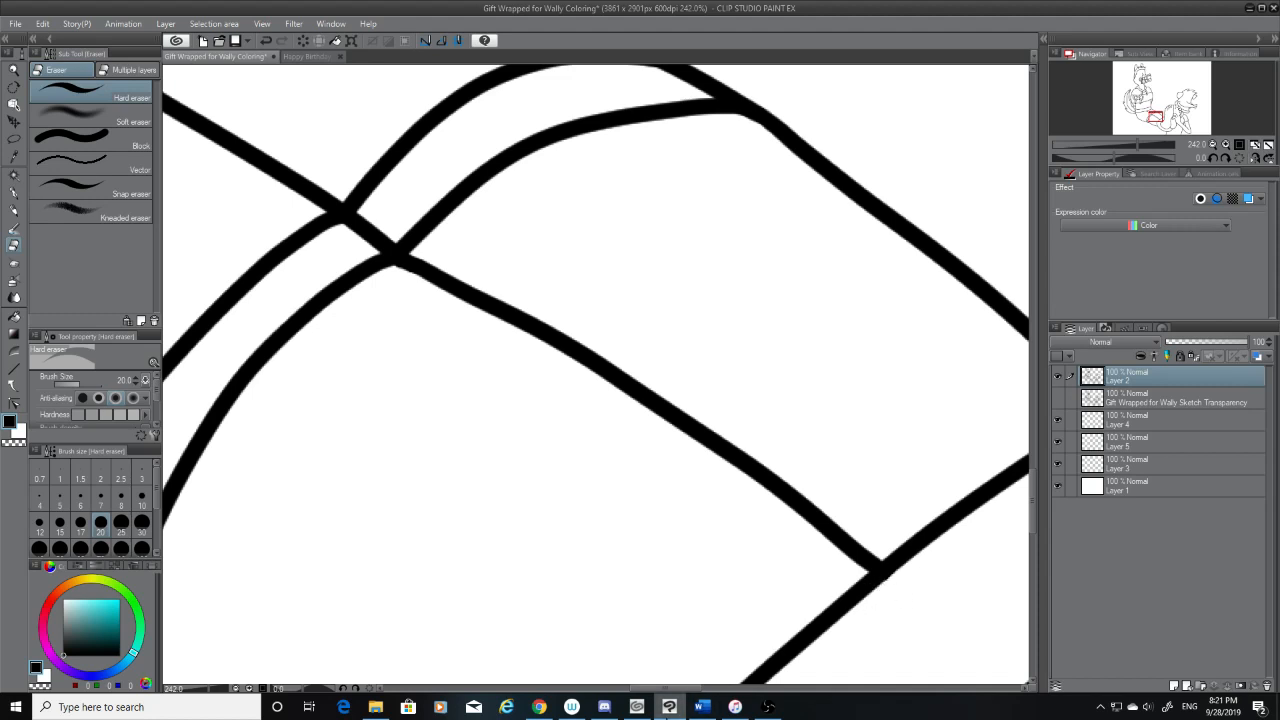
Smooth the underside of the junction between the leg line and the thigh band with the Hard eraser at size 7
{"action": "mouse_move", "coordinate": [669, 706]}
{"action": "scroll", "coordinate": [417, 289], "scroll_direction": "up", "scroll_amount": 3}
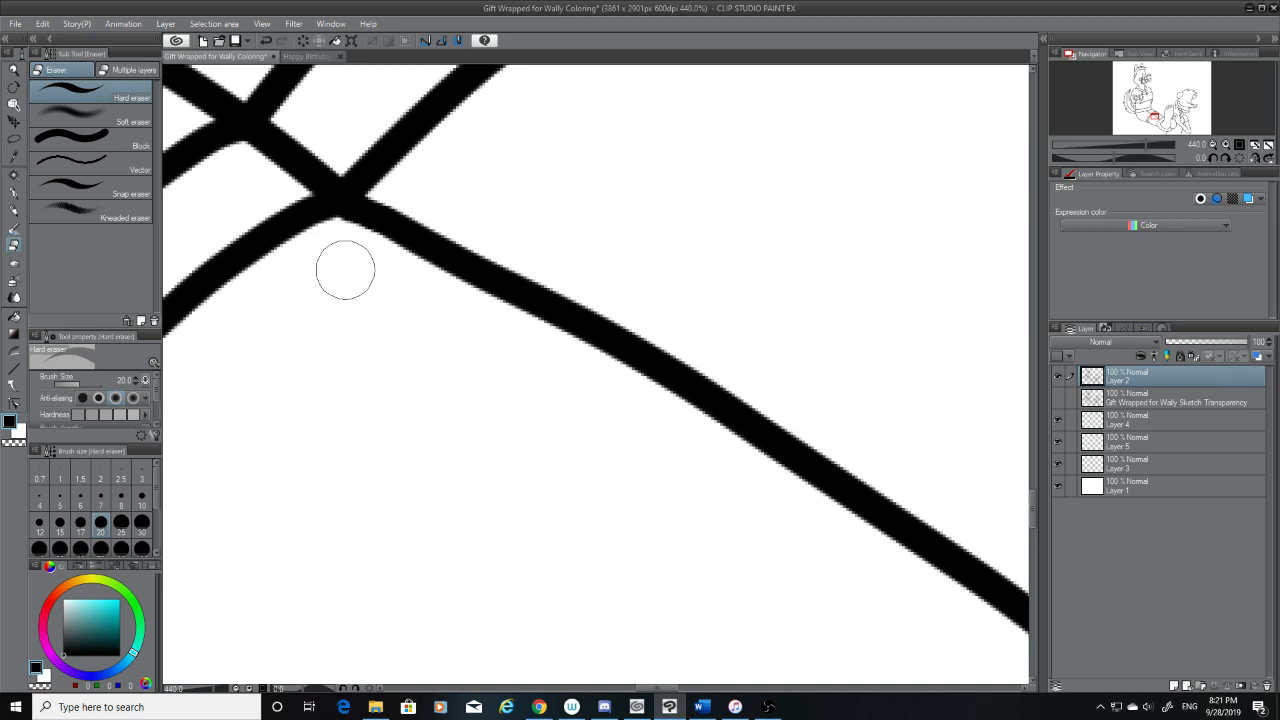
{"action": "scroll", "coordinate": [350, 270], "scroll_direction": "up", "scroll_amount": 3}
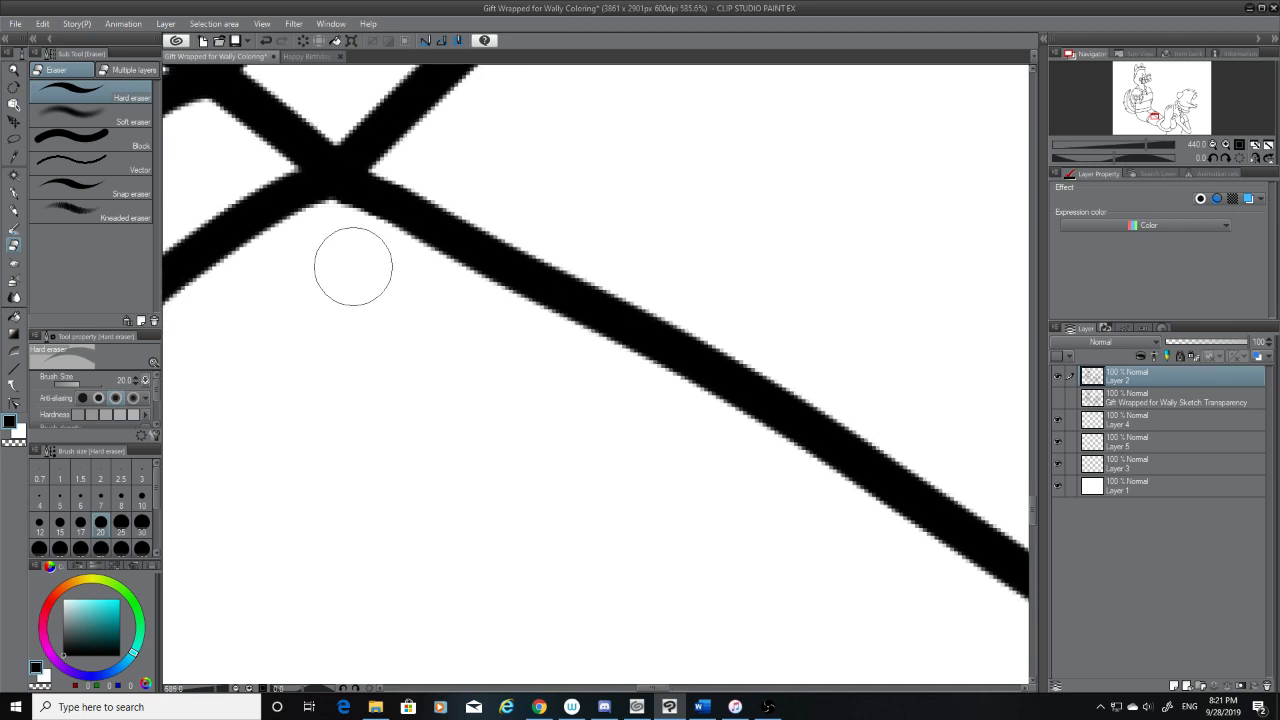
{"action": "left_click", "coordinate": [101, 497]}
{"action": "scroll", "coordinate": [340, 190], "scroll_direction": "up", "scroll_amount": 2}
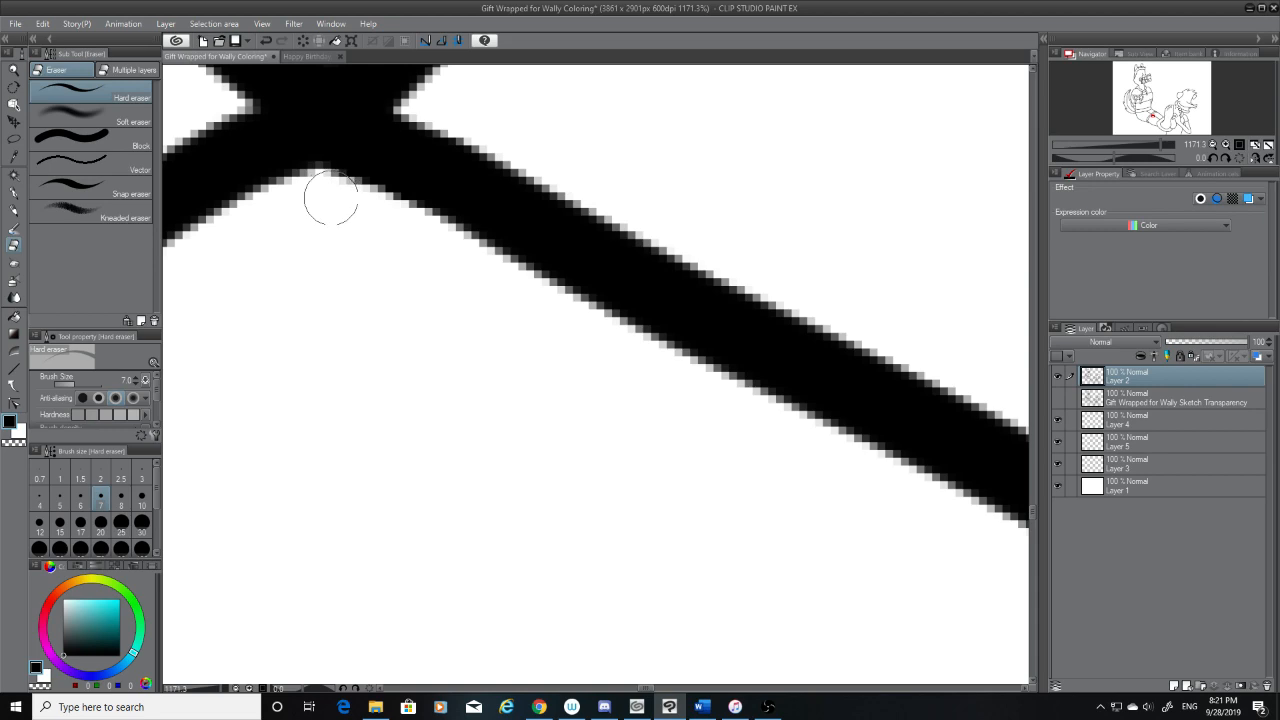
{"action": "scroll", "coordinate": [386, 229], "scroll_direction": "down", "scroll_amount": 3}
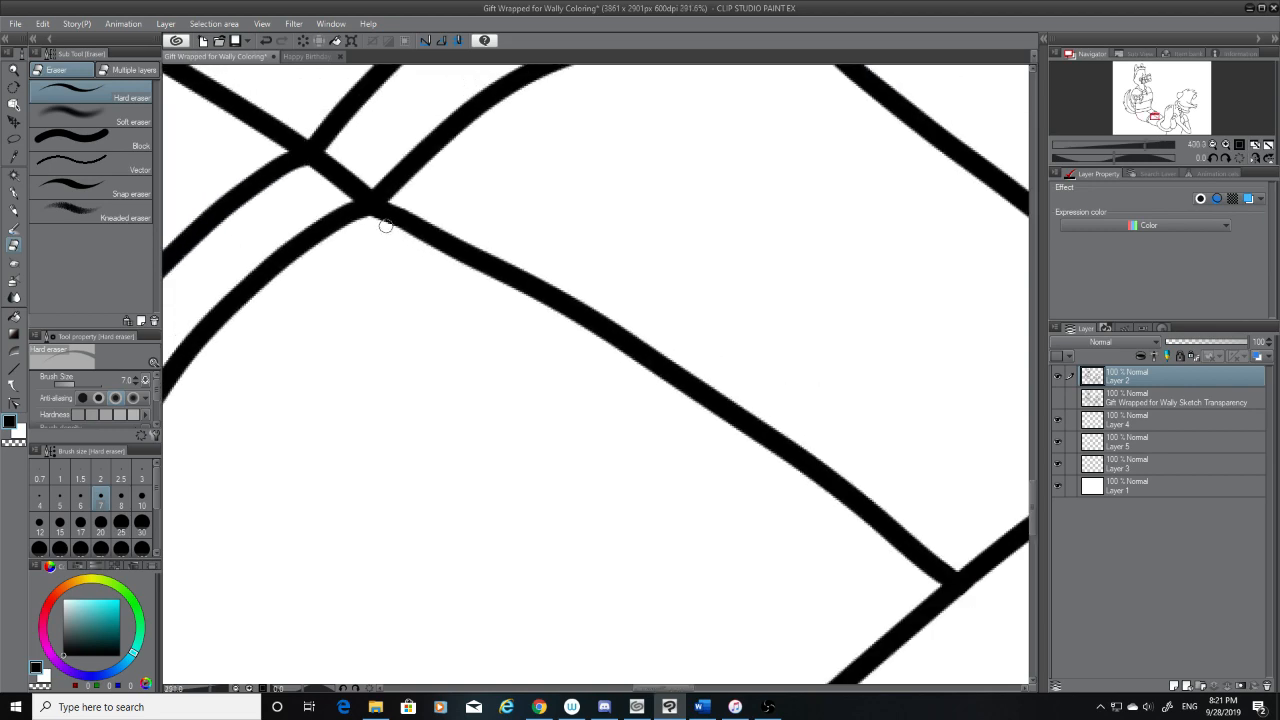
Compare the whole drawing with the sketch shown, save the file, and hide the sketch
{"action": "scroll", "coordinate": [386, 226], "scroll_direction": "down", "scroll_amount": 5}
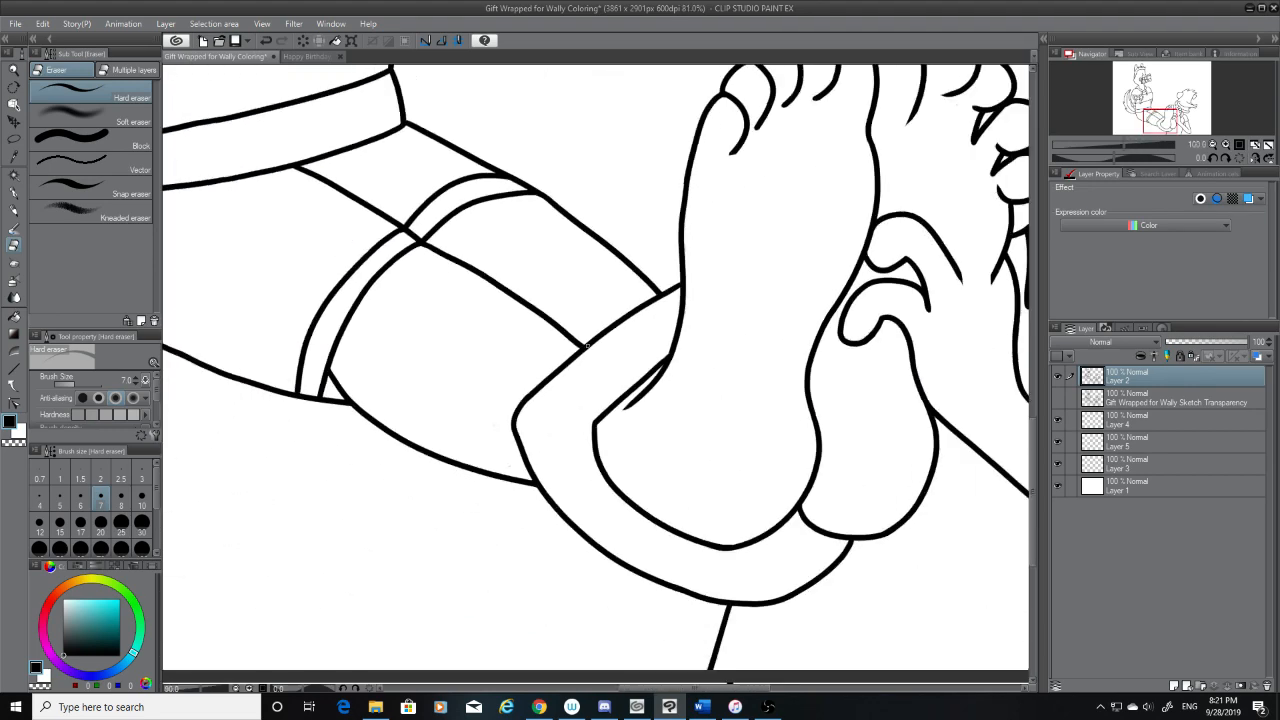
{"action": "scroll", "coordinate": [587, 346], "scroll_direction": "down", "scroll_amount": 5}
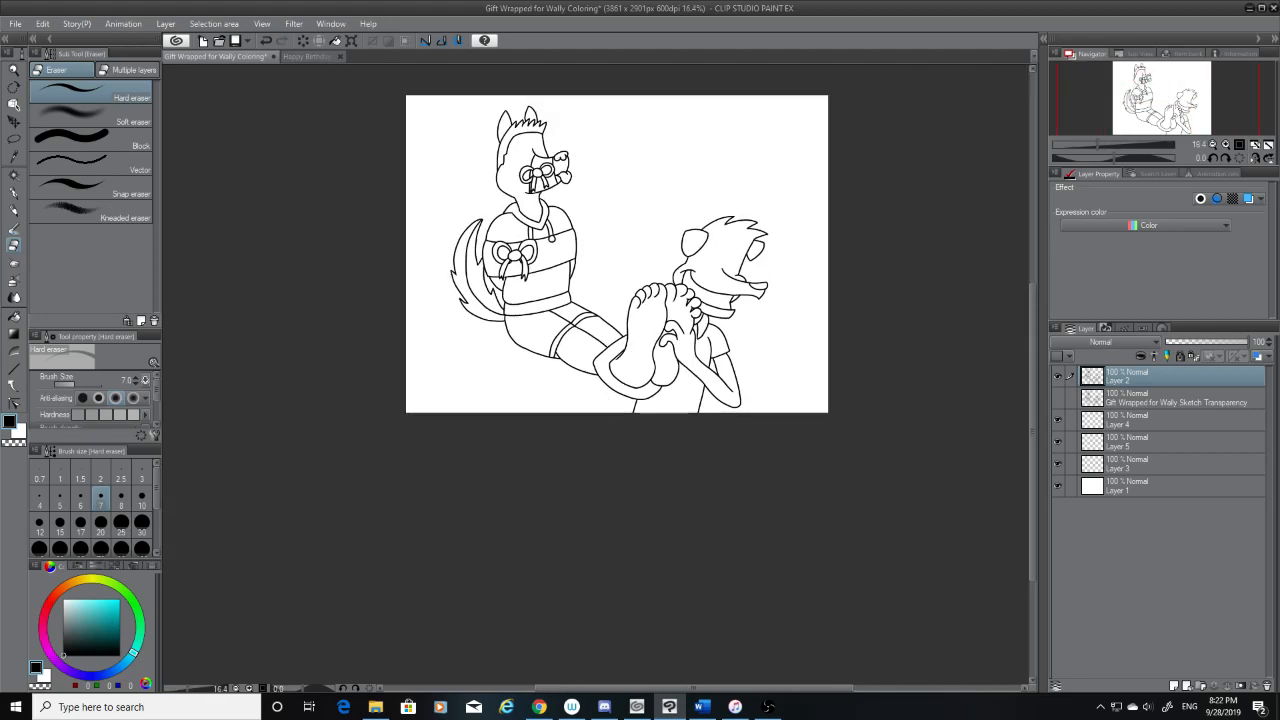
{"action": "left_click", "coordinate": [1057, 399]}
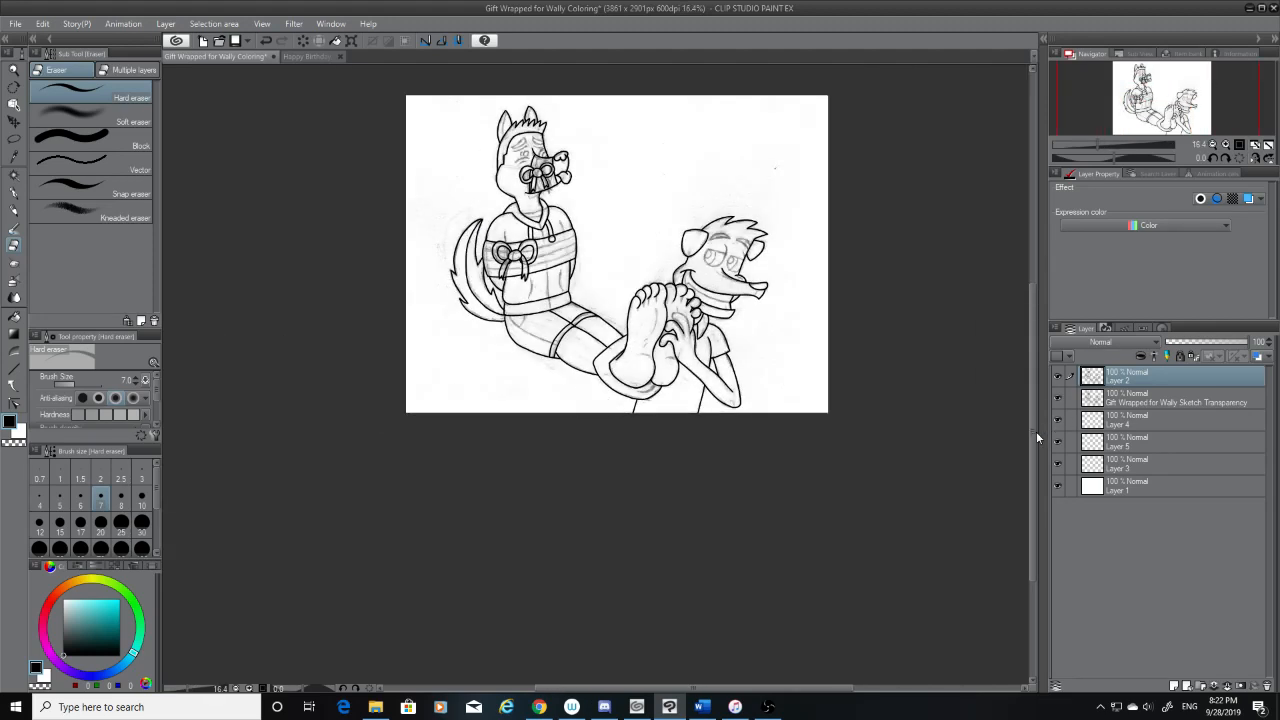
{"action": "left_click_drag", "start_coordinate": [1031, 409], "coordinate": [1034, 373]}
{"action": "left_click", "coordinate": [14, 176]}
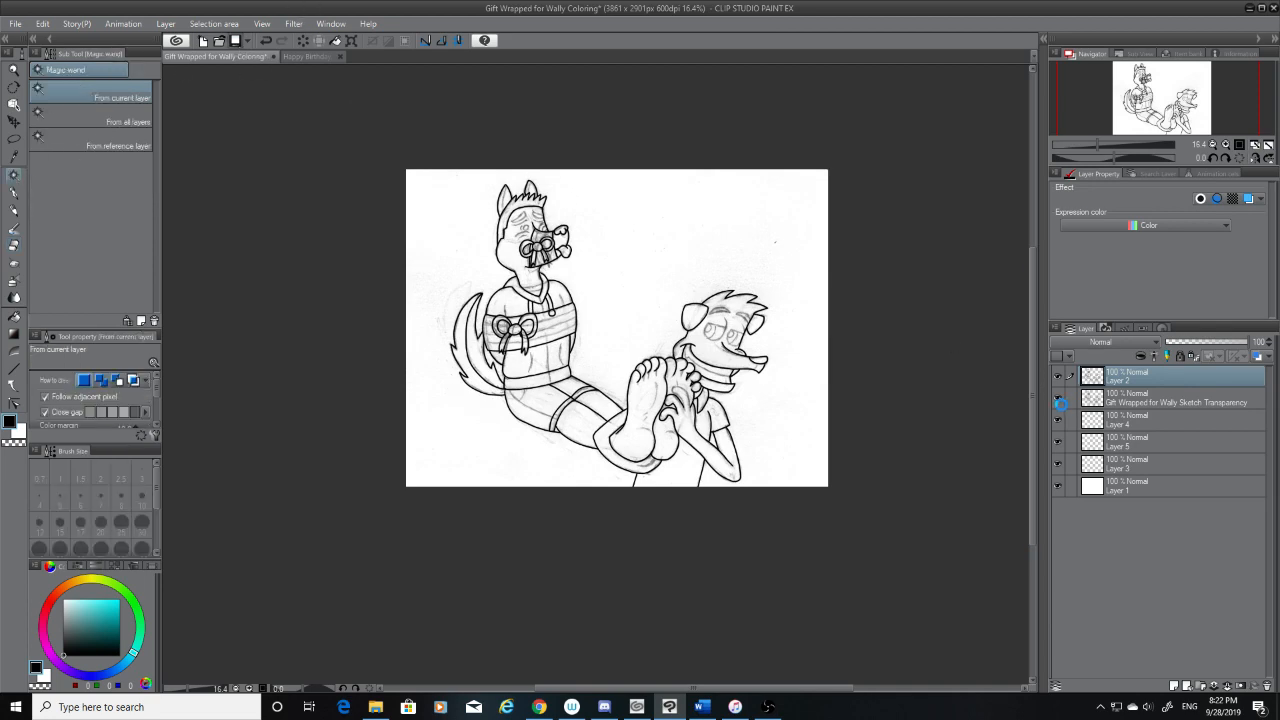
{"action": "left_click", "coordinate": [1058, 402]}
Try selecting the shirt hem, the leg sections and the thigh band pieces with the Magic wand
{"action": "scroll", "coordinate": [498, 468], "scroll_direction": "up", "scroll_amount": 3}
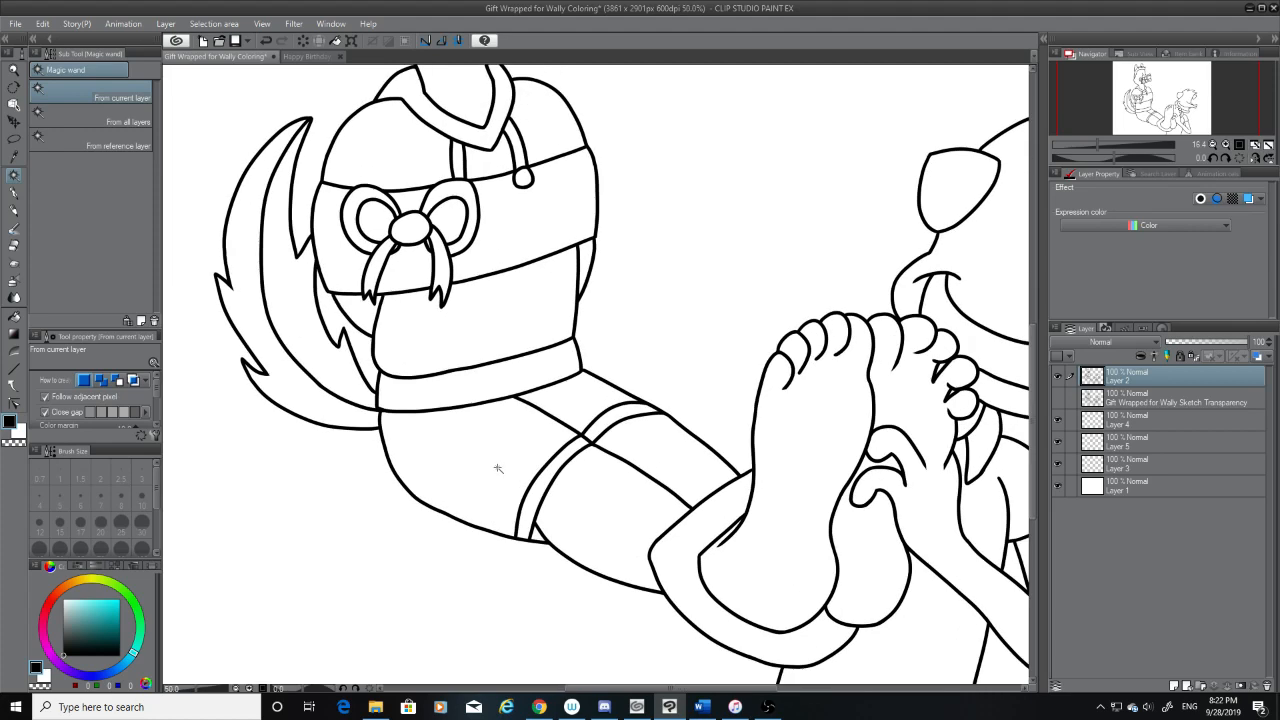
{"action": "left_click", "coordinate": [498, 468]}
{"action": "left_click", "coordinate": [498, 394], "text": "shift"}
{"action": "left_click", "coordinate": [570, 406], "text": "shift"}
{"action": "left_click", "coordinate": [605, 417], "text": "shift"}
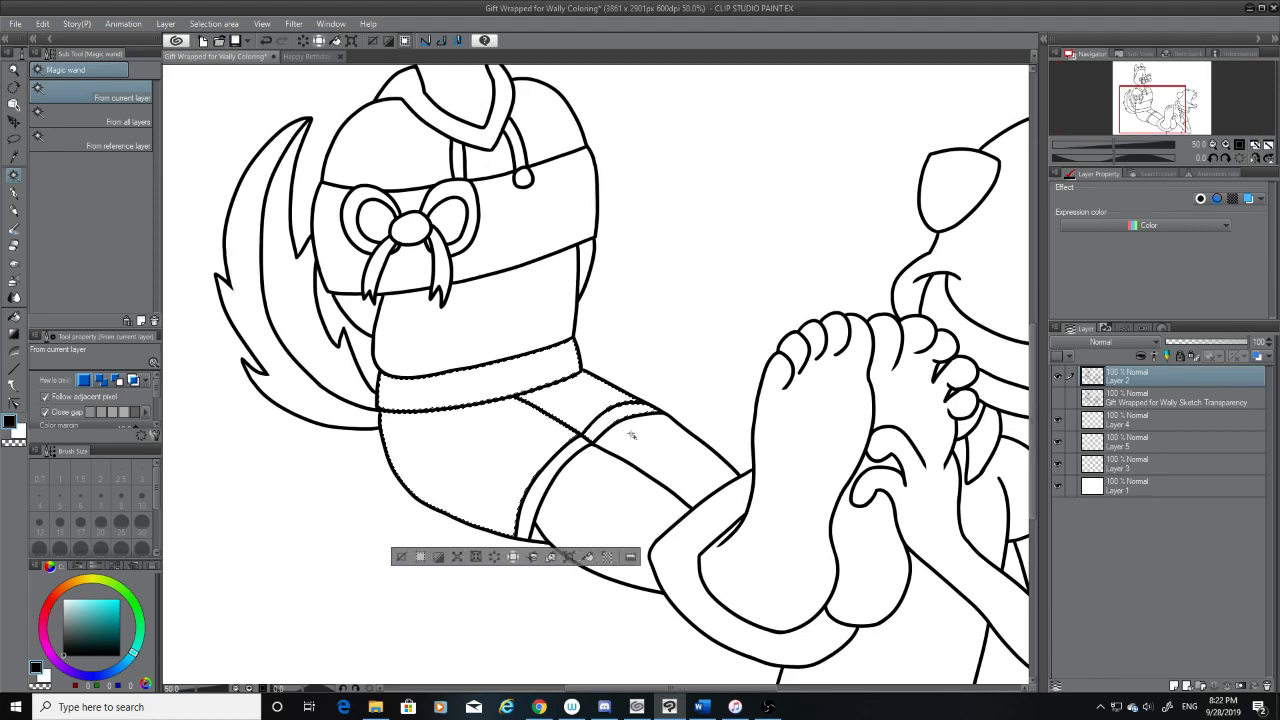
{"action": "left_click", "coordinate": [631, 435], "text": "shift"}
{"action": "left_click", "coordinate": [565, 460], "text": "shift"}
{"action": "left_click", "coordinate": [585, 485], "text": "shift"}
{"action": "left_click", "coordinate": [542, 537], "text": "shift"}
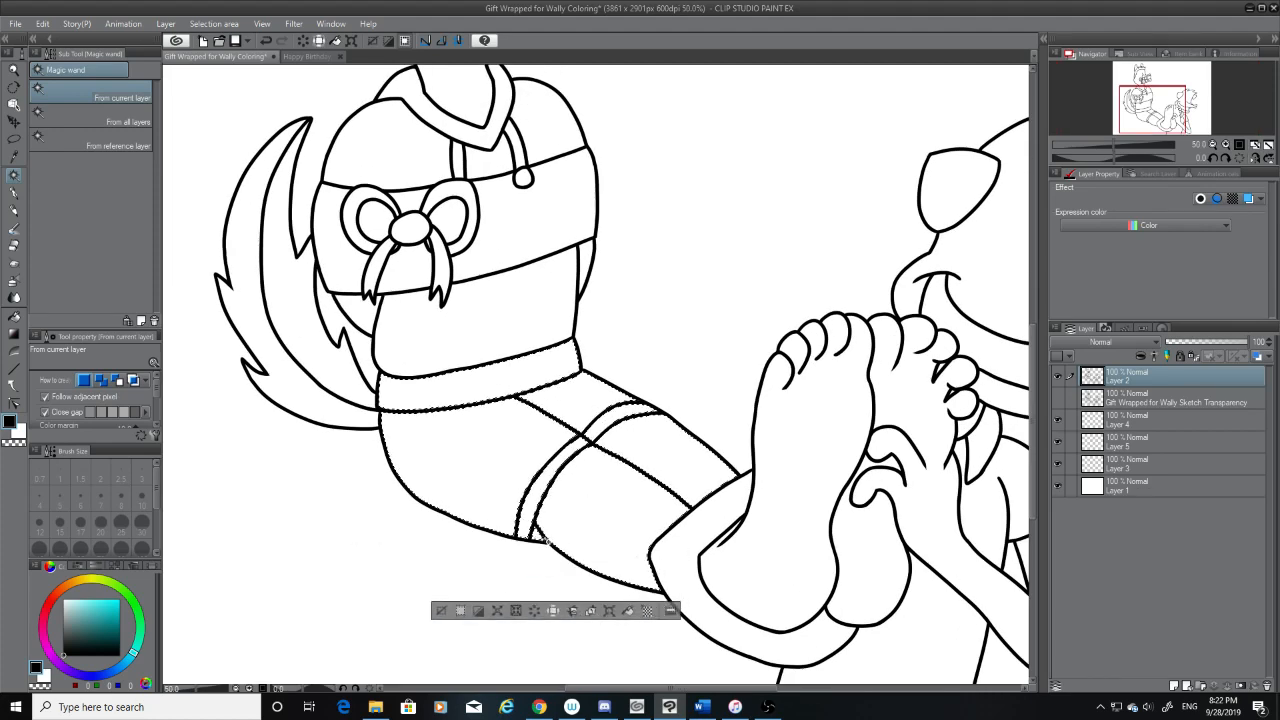
Try adding the ankle cuff and the soles of both feet to the Magic wand selection, and clear the selection
{"action": "left_click", "coordinate": [672, 580], "text": "shift"}
{"action": "left_click", "coordinate": [754, 567], "text": "shift"}
{"action": "left_click", "coordinate": [852, 532], "text": "shift"}
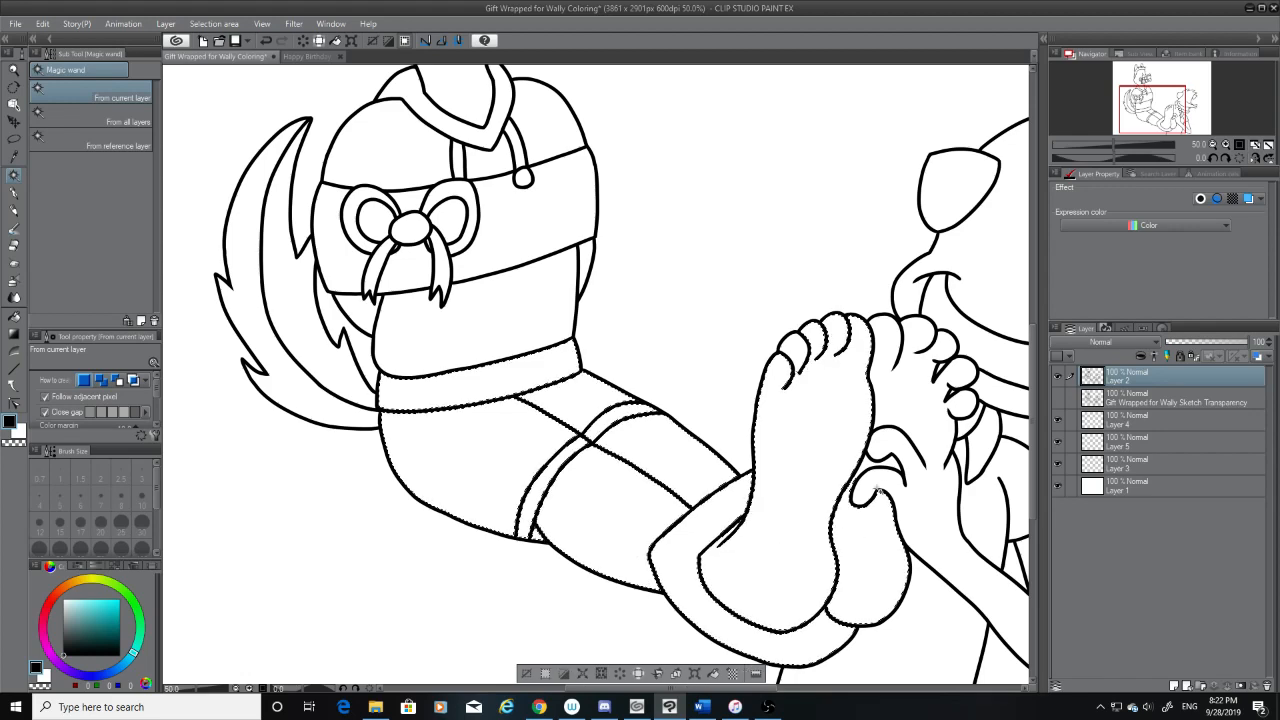
{"action": "scroll", "coordinate": [932, 490], "scroll_direction": "down", "scroll_amount": 1}
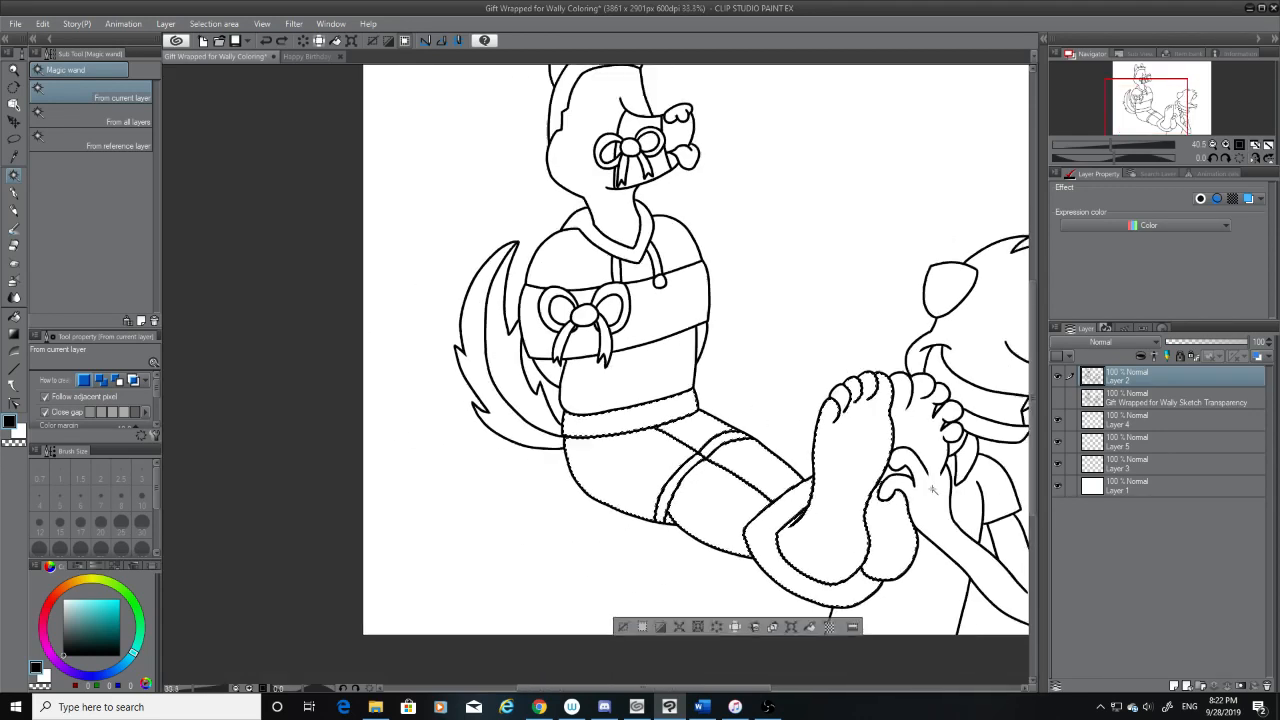
{"action": "scroll", "coordinate": [932, 490], "scroll_direction": "down", "scroll_amount": 1}
{"action": "left_click", "coordinate": [971, 626]}
Show the sketch and ink the rounded tip of the missing finger over the foot with the G-pen at size 12
{"action": "scroll", "coordinate": [973, 494], "scroll_direction": "up", "scroll_amount": 3}
{"action": "left_click", "coordinate": [1057, 415]}
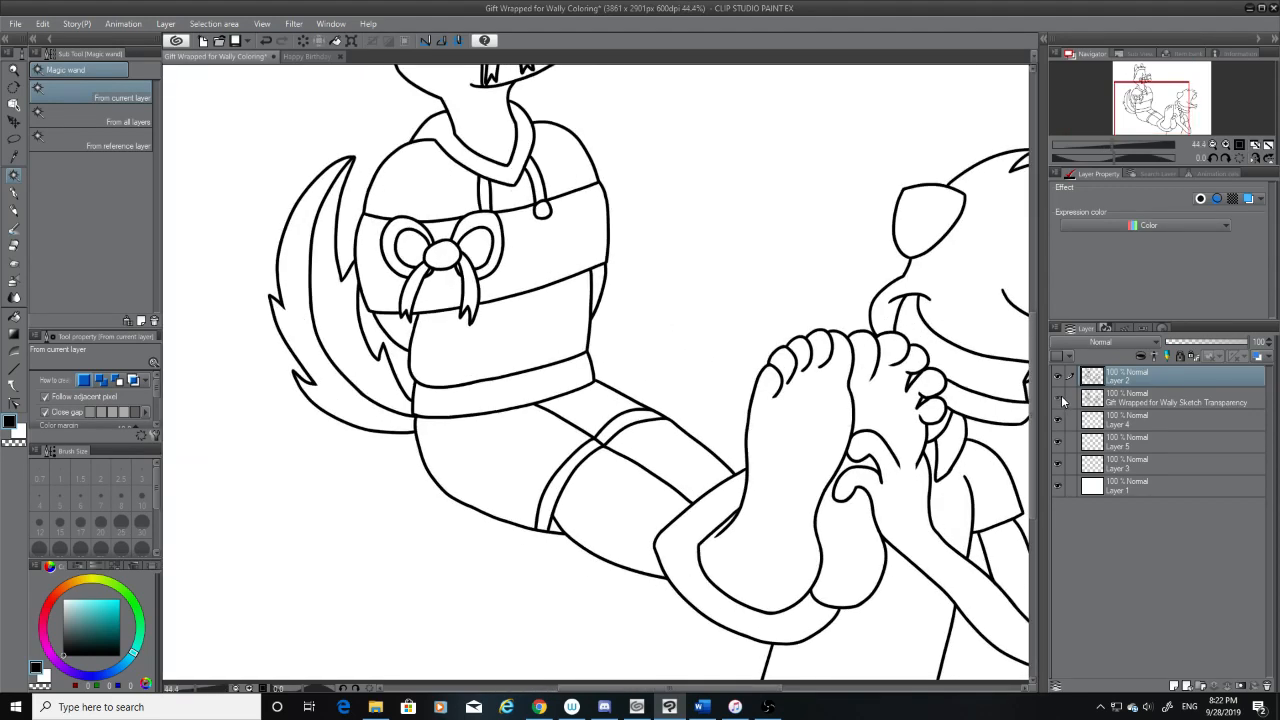
{"action": "left_click", "coordinate": [1058, 400]}
{"action": "scroll", "coordinate": [935, 470], "scroll_direction": "up", "scroll_amount": 7}
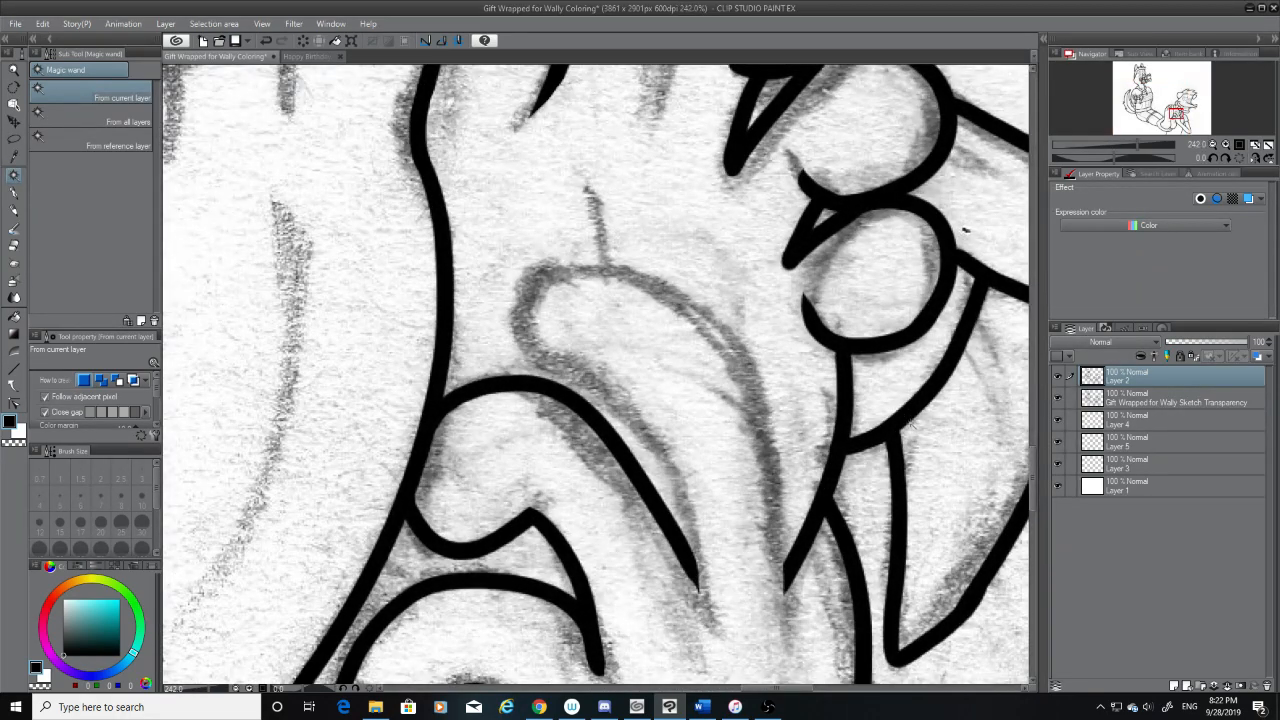
{"action": "left_click", "coordinate": [13, 192]}
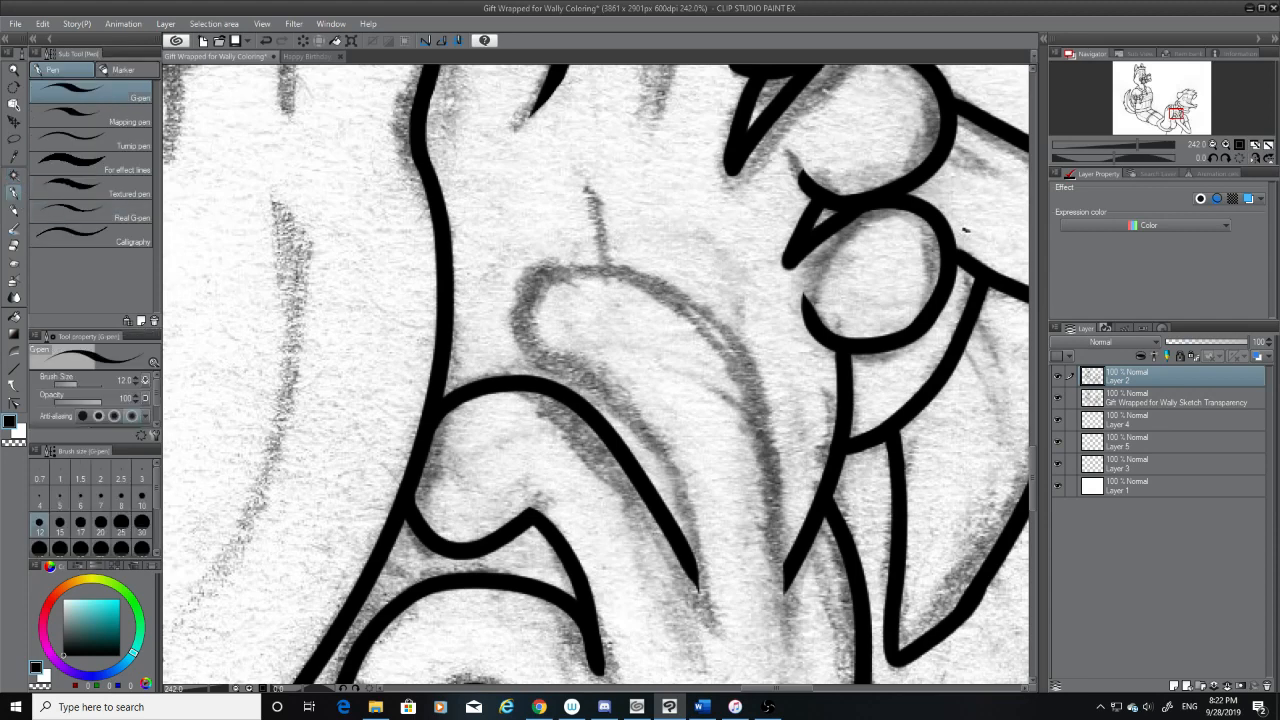
{"action": "mouse_move", "coordinate": [554, 270]}
{"action": "left_mouse_down"}
{"action": "mouse_move", "coordinate": [586, 375]}
{"action": "mouse_move", "coordinate": [548, 276]}
{"action": "mouse_move", "coordinate": [621, 391]}
{"action": "mouse_move", "coordinate": [707, 584]}
{"action": "left_mouse_up"}
{"action": "key", "text": "ctrl+z"}
Ink the underside of the finger, curving from its tip to the end of the neighboring finger's line
{"action": "key", "text": "ctrl+z"}
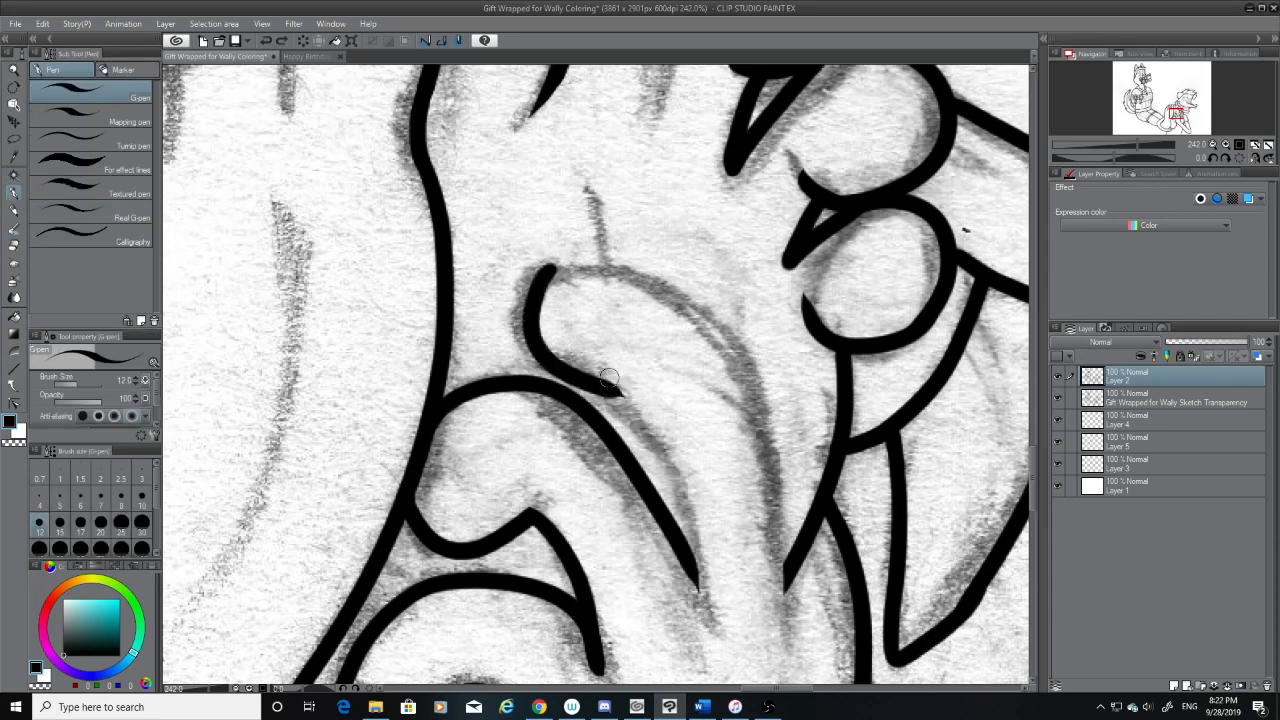
{"action": "left_click_drag", "start_coordinate": [612, 389], "coordinate": [692, 592]}
{"action": "key", "text": "ctrl+z"}
{"action": "left_click_drag", "start_coordinate": [615, 393], "coordinate": [708, 585]}
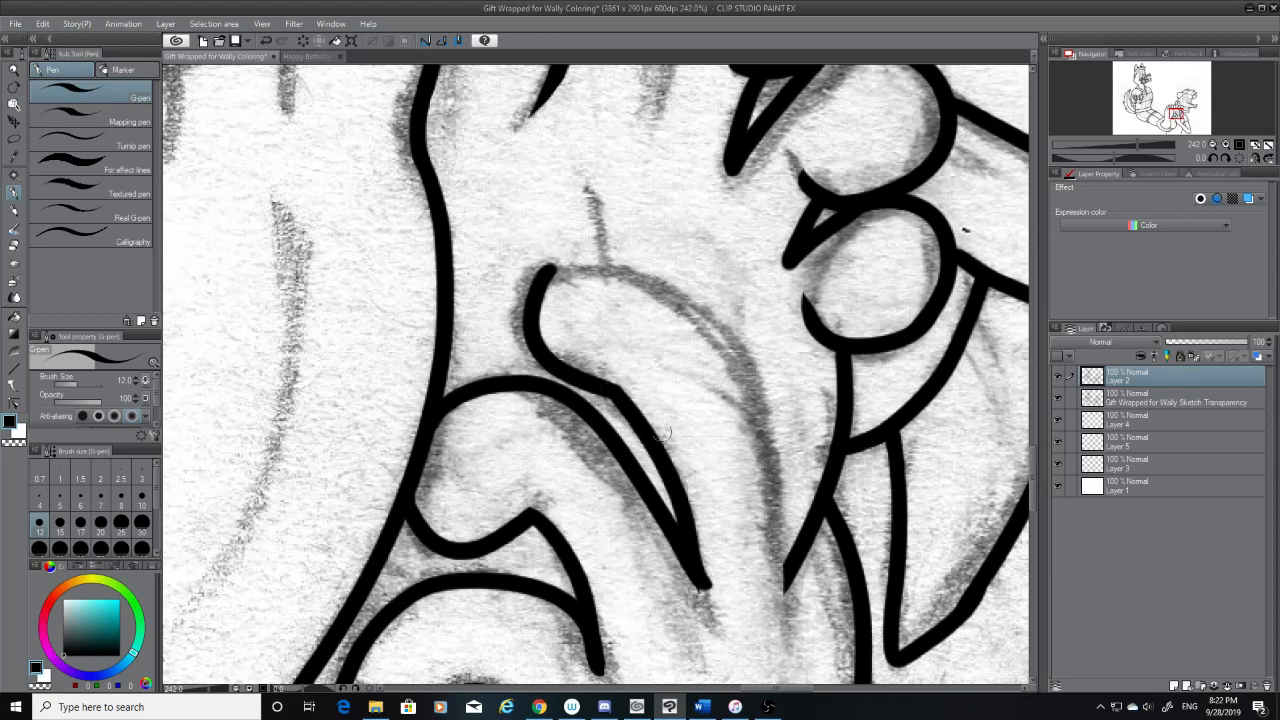
{"action": "key", "text": "ctrl+z"}
{"action": "left_click_drag", "start_coordinate": [613, 390], "coordinate": [692, 590]}
{"action": "key", "text": "ctrl+z"}
{"action": "left_click_drag", "start_coordinate": [614, 391], "coordinate": [698, 588]}
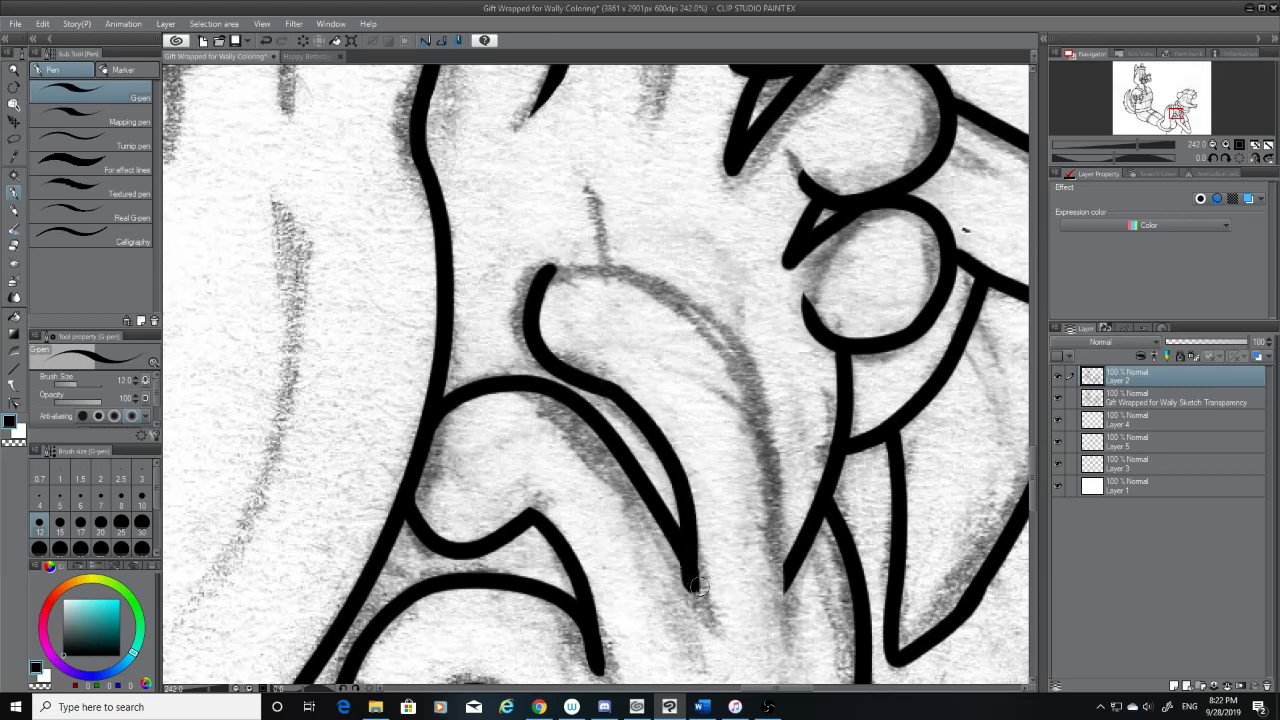
Trim the blunt end where the two finger lines meet with the Hard eraser at size 20
{"action": "key", "text": "e"}
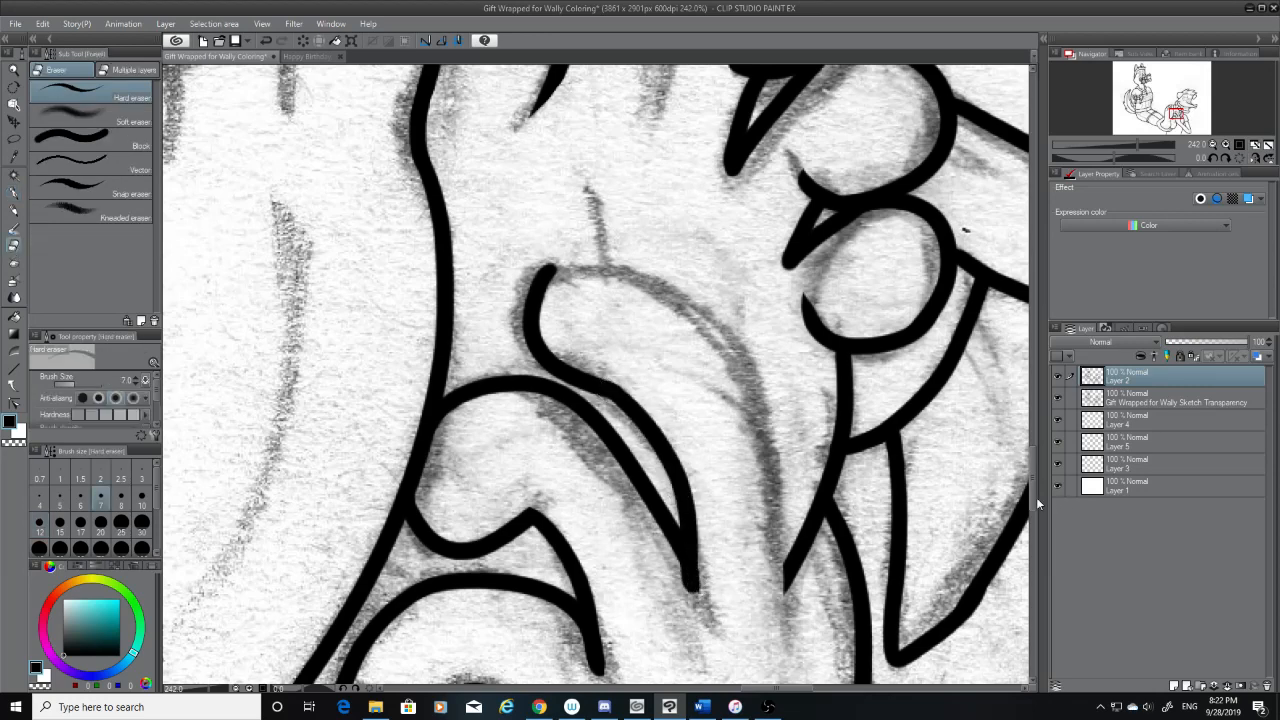
{"action": "left_click_drag", "start_coordinate": [1034, 472], "coordinate": [1036, 494]}
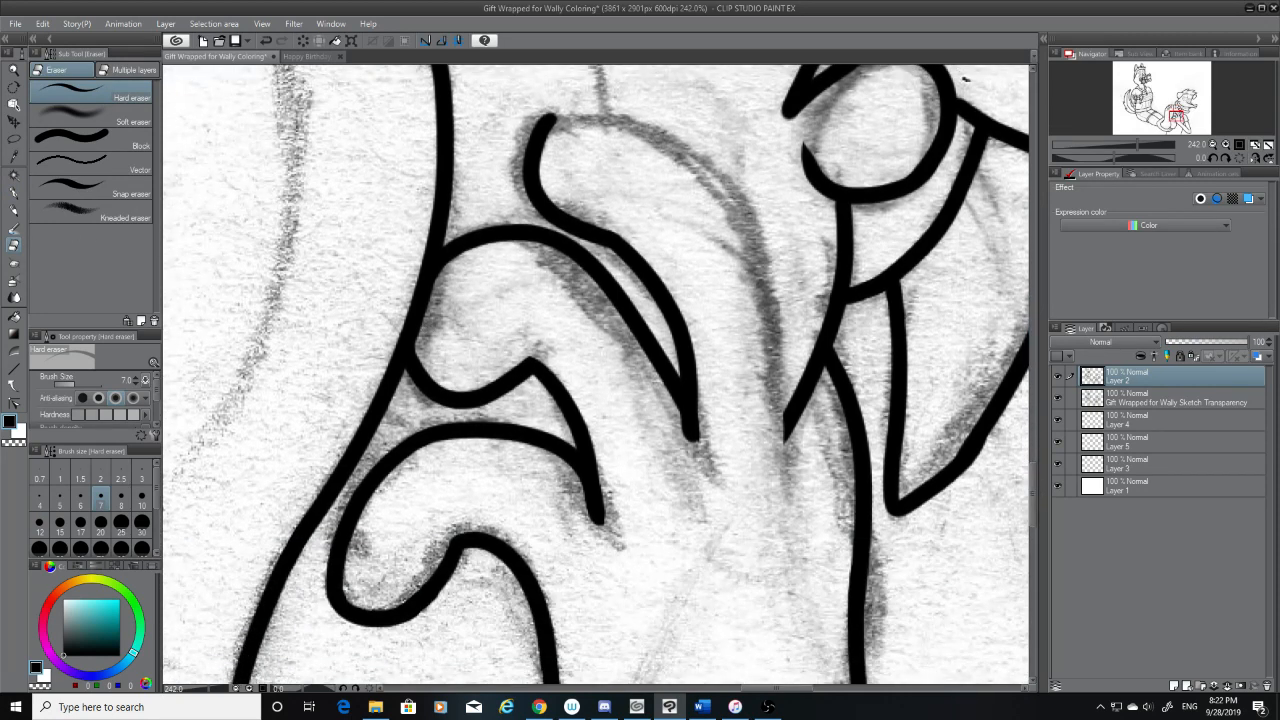
{"action": "left_click", "coordinate": [106, 527]}
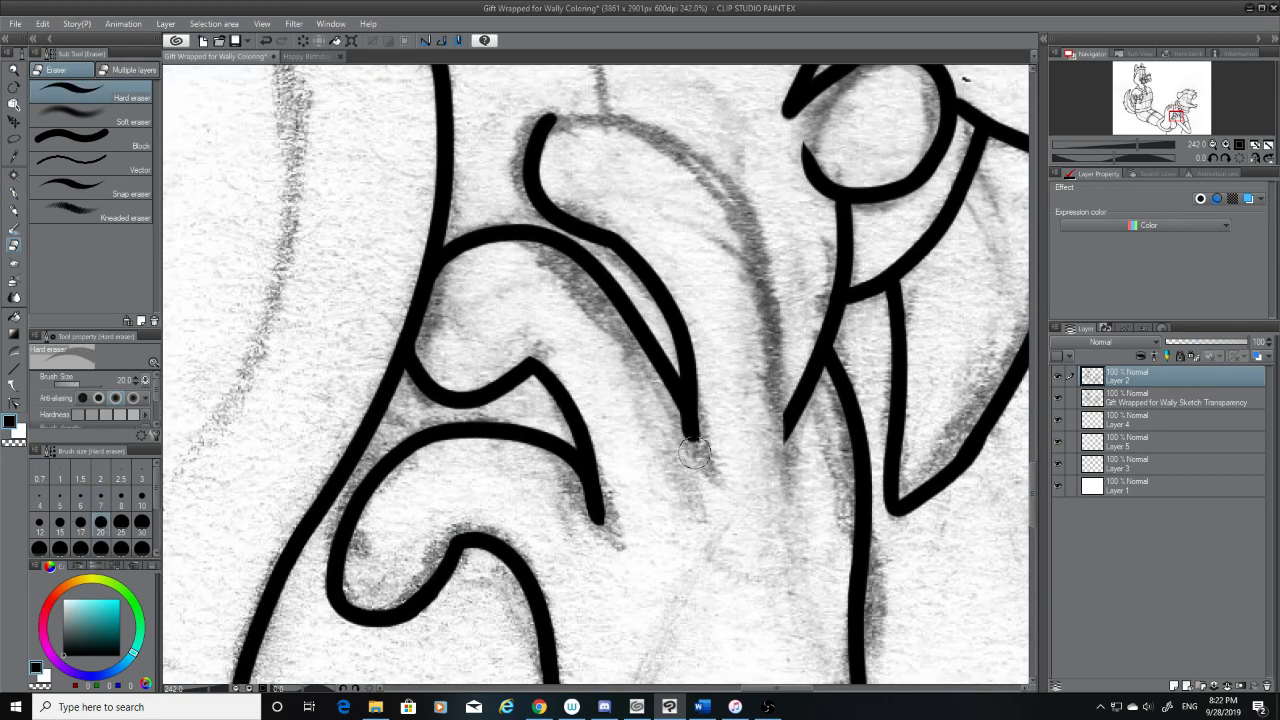
{"action": "left_click_drag", "start_coordinate": [704, 451], "coordinate": [656, 413]}
{"action": "key", "text": "ctrl+z"}
{"action": "key", "text": "ctrl+z"}
{"action": "left_click_drag", "start_coordinate": [704, 460], "coordinate": [658, 408]}
Extend the joined finger lines into a short crease on the hand with the G-pen, following the sketch
{"action": "left_click", "coordinate": [13, 193]}
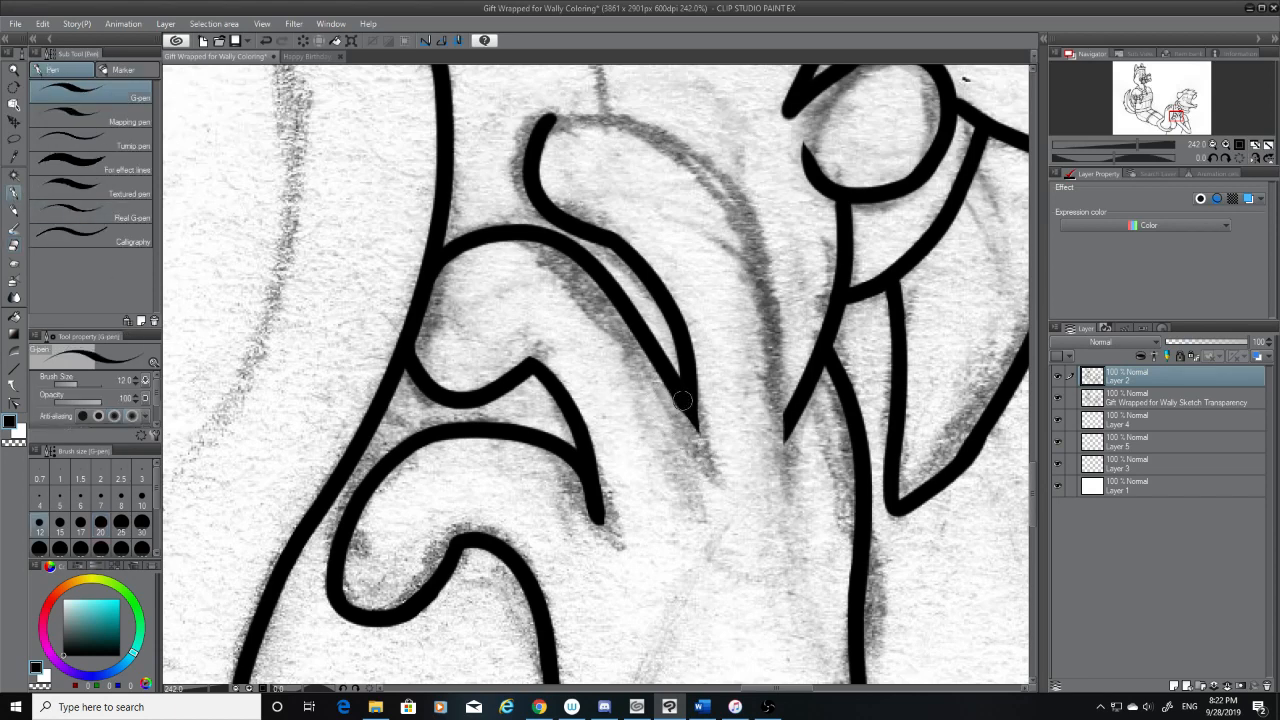
{"action": "left_click_drag", "start_coordinate": [683, 400], "coordinate": [715, 485]}
{"action": "key", "text": "ctrl+z"}
{"action": "left_click_drag", "start_coordinate": [686, 401], "coordinate": [718, 480]}
{"action": "key", "text": "ctrl+z"}
{"action": "key", "text": "ctrl+z"}
{"action": "left_click_drag", "start_coordinate": [683, 398], "coordinate": [712, 478]}
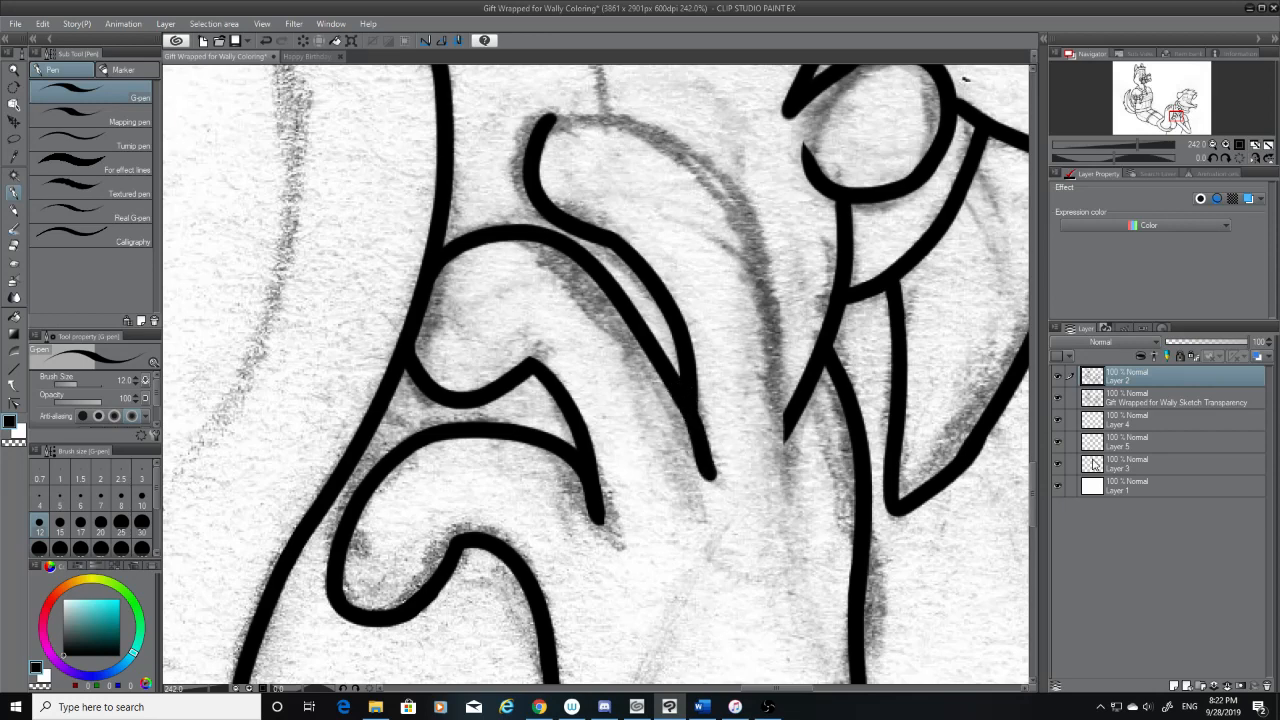
Ink the upper edge of the finger from its tip and erase the lower stretch that strays from the sketch
{"action": "scroll", "coordinate": [1022, 470], "scroll_direction": "up", "scroll_amount": 5}
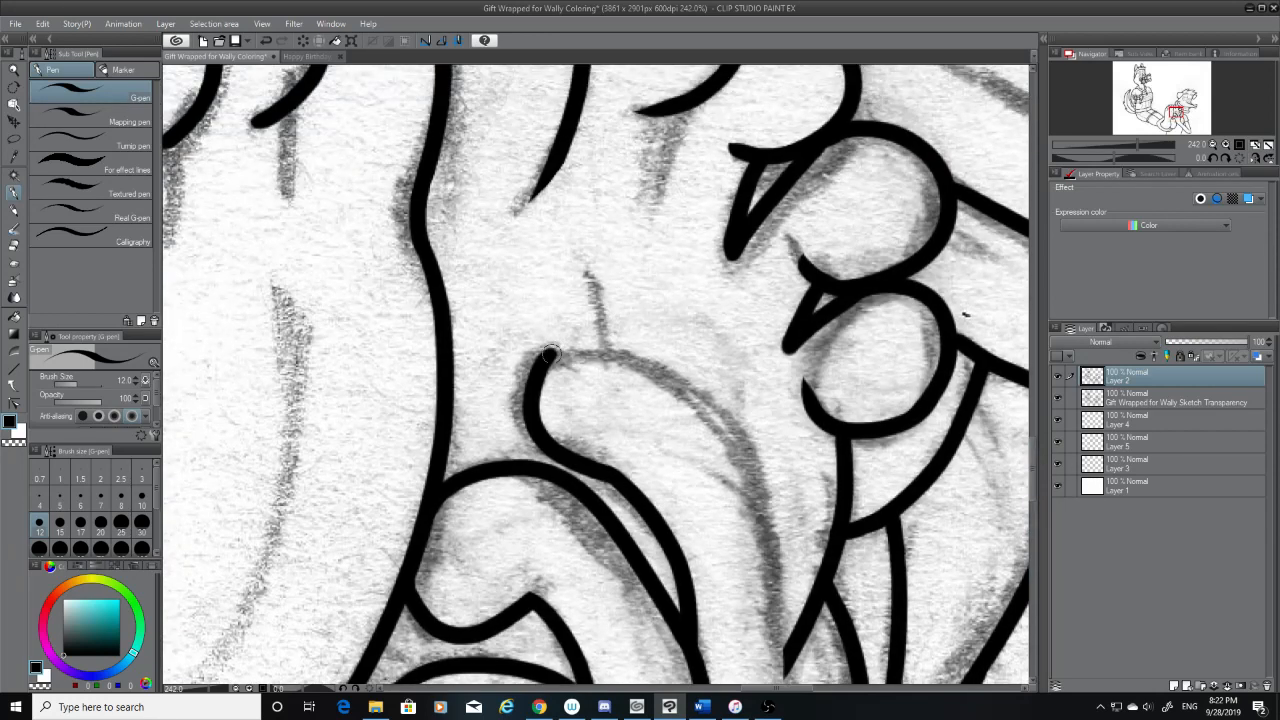
{"action": "mouse_move", "coordinate": [551, 355]}
{"action": "left_mouse_down"}
{"action": "mouse_move", "coordinate": [620, 357]}
{"action": "mouse_move", "coordinate": [783, 548]}
{"action": "left_mouse_up"}
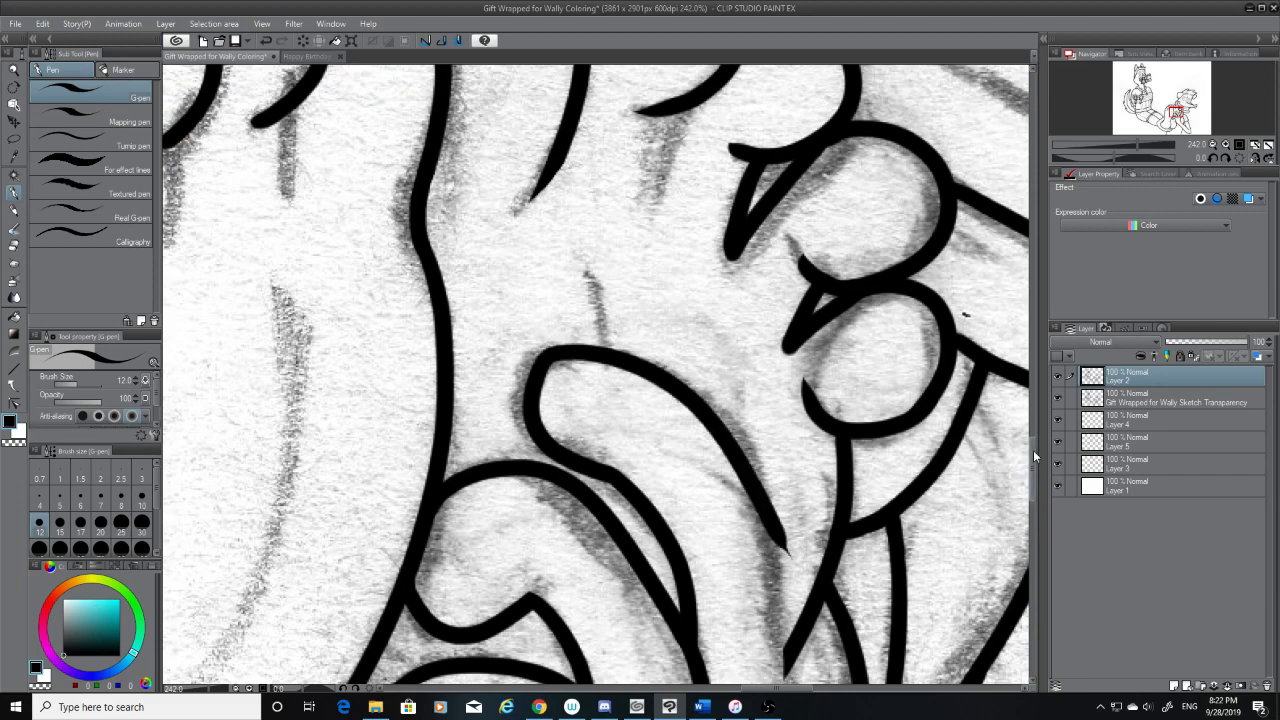
{"action": "scroll", "coordinate": [1035, 456], "scroll_direction": "down", "scroll_amount": 4}
{"action": "left_click", "coordinate": [15, 250]}
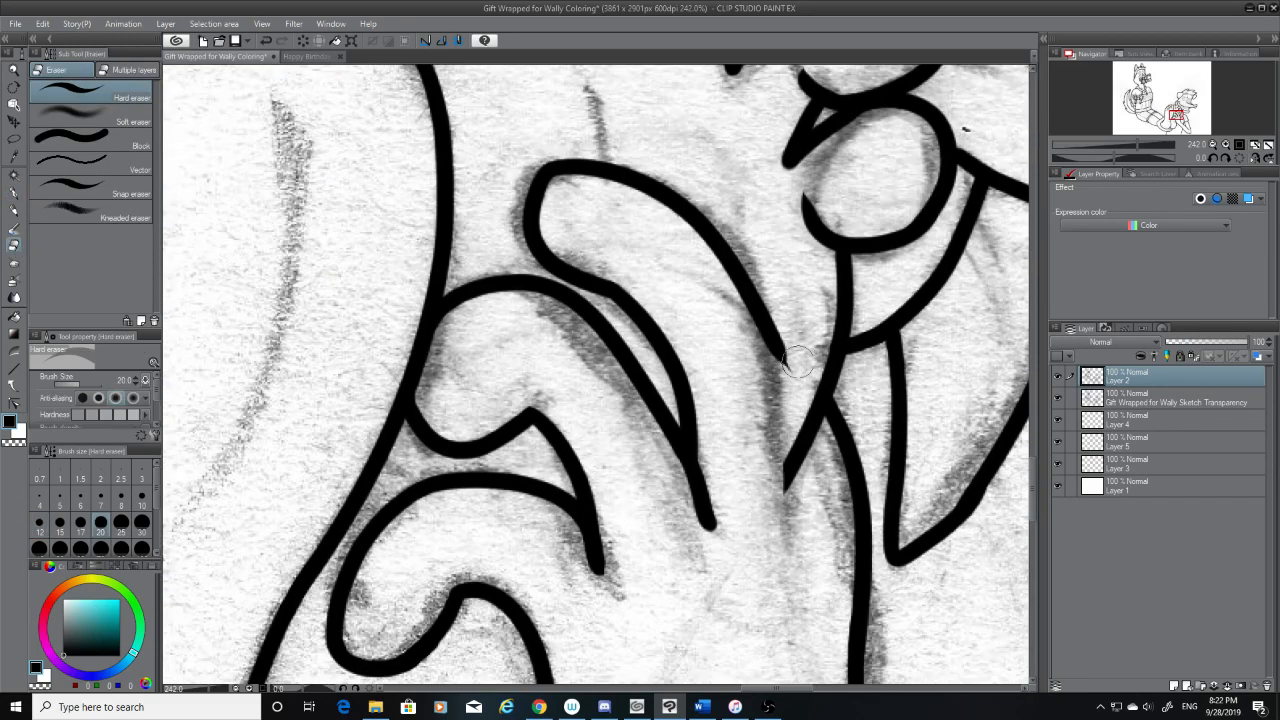
{"action": "left_click_drag", "start_coordinate": [798, 370], "coordinate": [645, 237]}
{"action": "mouse_move", "coordinate": [743, 287]}
{"action": "left_mouse_down"}
{"action": "mouse_move", "coordinate": [612, 220]}
{"action": "mouse_move", "coordinate": [733, 261]}
{"action": "mouse_move", "coordinate": [638, 228]}
{"action": "left_mouse_up"}
Redraw the finger's outer edge with the G-pen, curving down to the end of the foot's edge line
{"action": "mouse_move", "coordinate": [731, 253]}
{"action": "left_mouse_down"}
{"action": "mouse_move", "coordinate": [689, 230]}
{"action": "mouse_move", "coordinate": [626, 229]}
{"action": "mouse_move", "coordinate": [794, 458]}
{"action": "left_mouse_up"}
{"action": "left_click", "coordinate": [13, 193]}
{"action": "key", "text": "ctrl+z"}
{"action": "left_click_drag", "start_coordinate": [687, 208], "coordinate": [799, 455]}
{"action": "key", "text": "ctrl+z"}
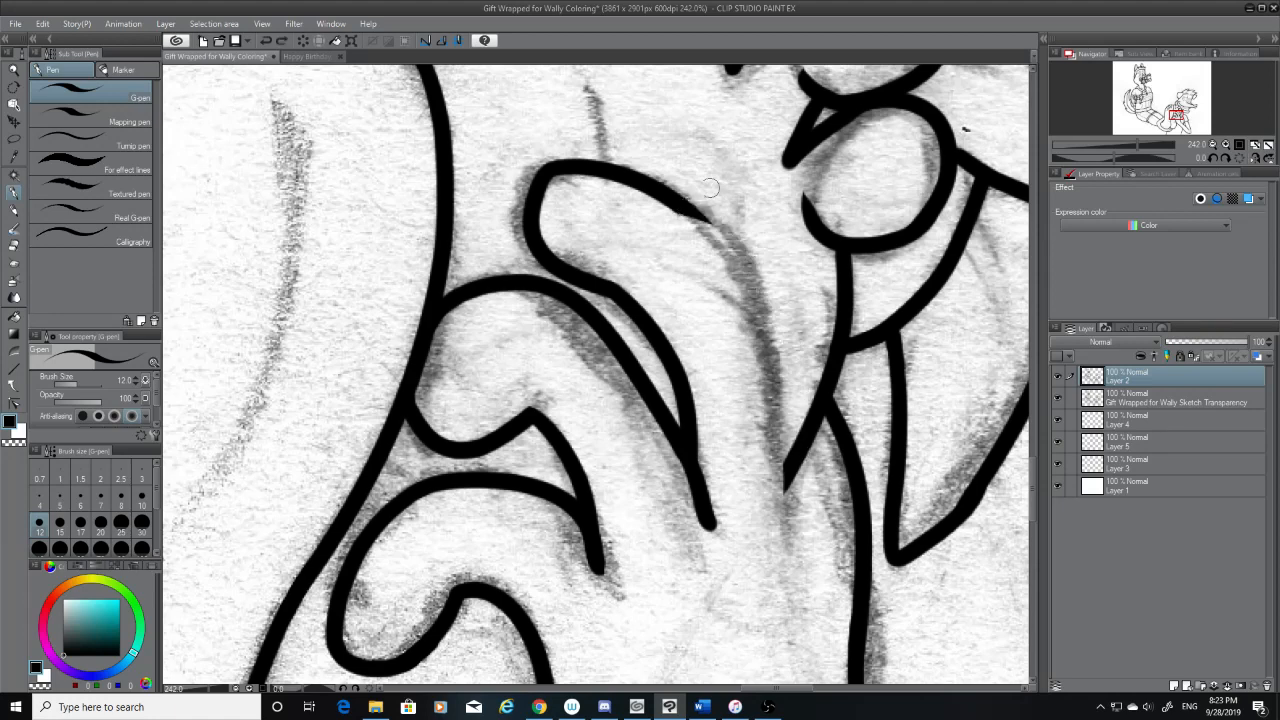
{"action": "mouse_move", "coordinate": [681, 206]}
{"action": "left_mouse_down"}
{"action": "mouse_move", "coordinate": [782, 340]}
{"action": "mouse_move", "coordinate": [795, 436]}
{"action": "left_mouse_up"}
{"action": "key", "text": "ctrl+z"}
{"action": "left_click_drag", "start_coordinate": [684, 206], "coordinate": [775, 490]}
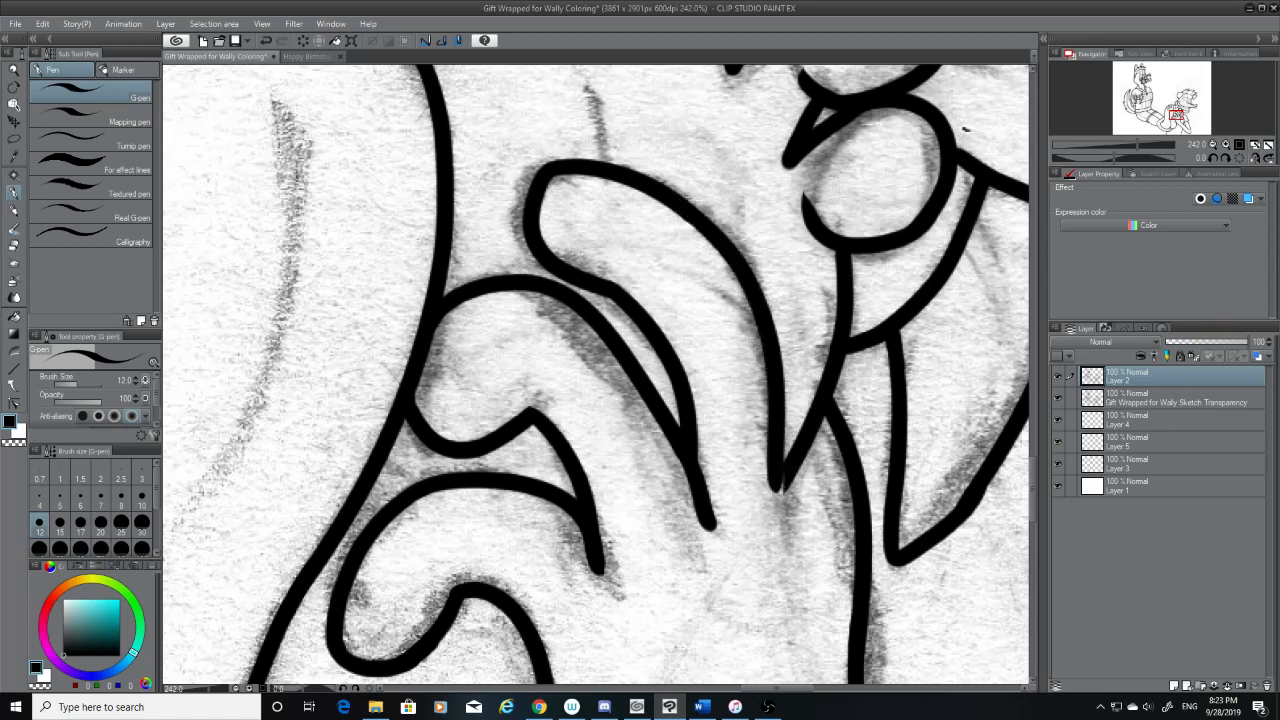
Hide the sketch and inspect the inked fingers, their junctions and the surrounding foot lines for rough spots
{"action": "left_click_drag", "start_coordinate": [1034, 478], "coordinate": [1034, 490]}
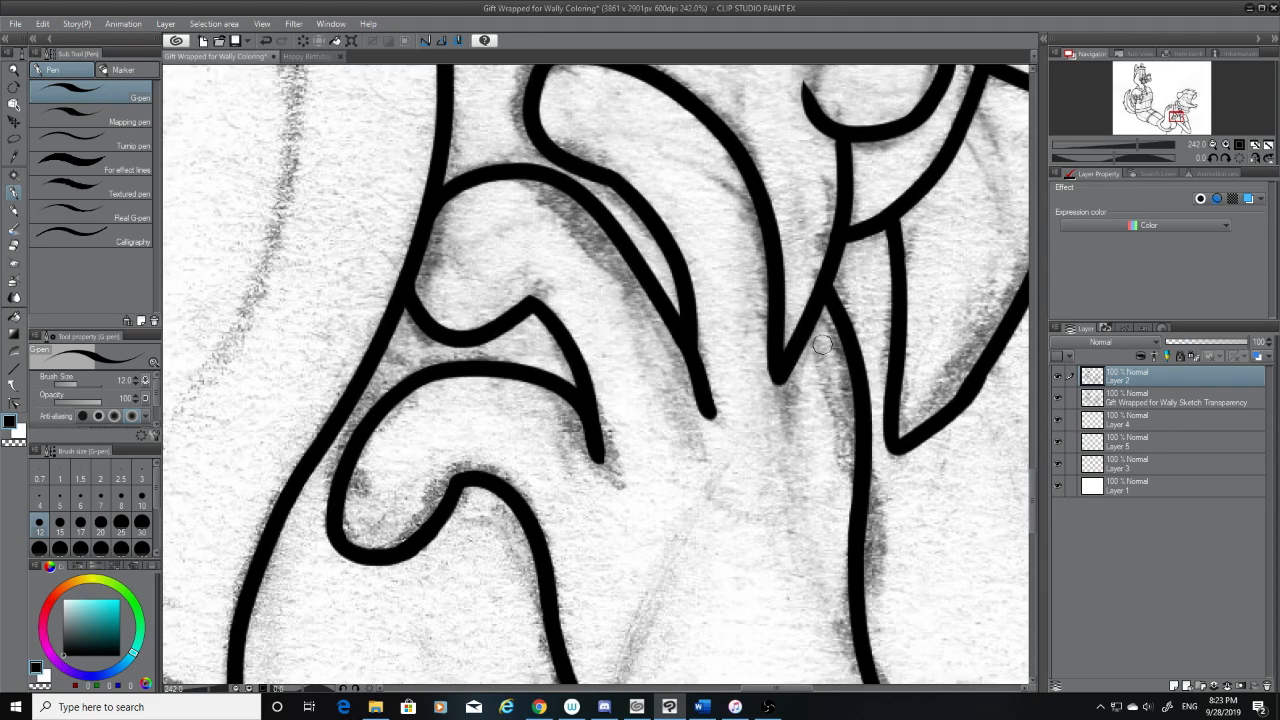
{"action": "left_click", "coordinate": [1058, 400]}
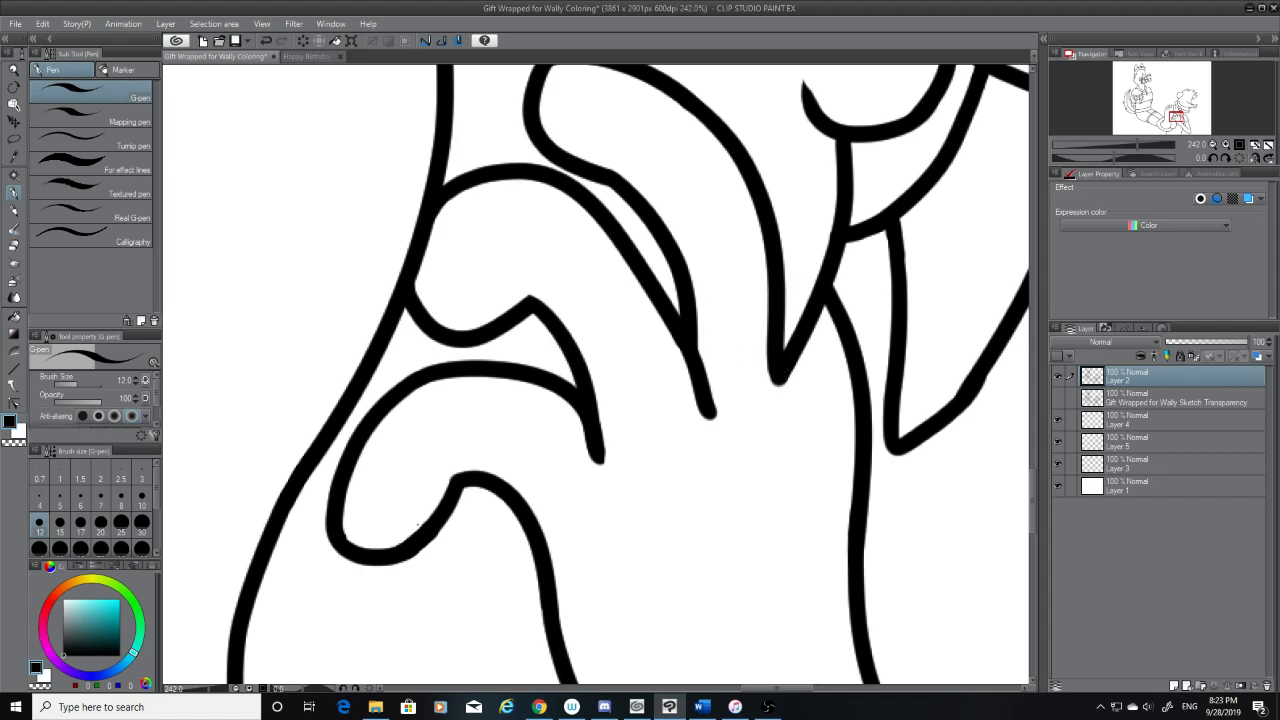
{"action": "left_click", "coordinate": [12, 244]}
{"action": "scroll", "coordinate": [800, 294], "scroll_direction": "up", "scroll_amount": 5}
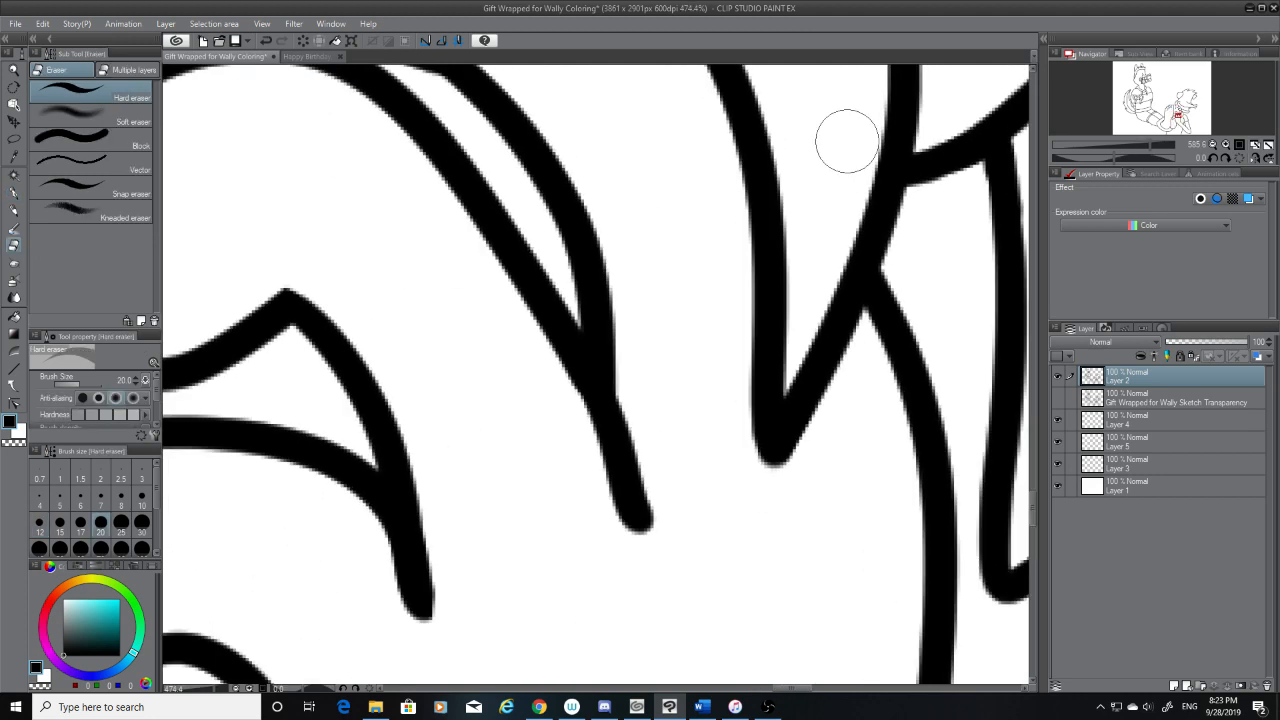
{"action": "scroll", "coordinate": [846, 143], "scroll_direction": "down", "scroll_amount": 5}
{"action": "scroll", "coordinate": [846, 143], "scroll_direction": "up", "scroll_amount": 8}
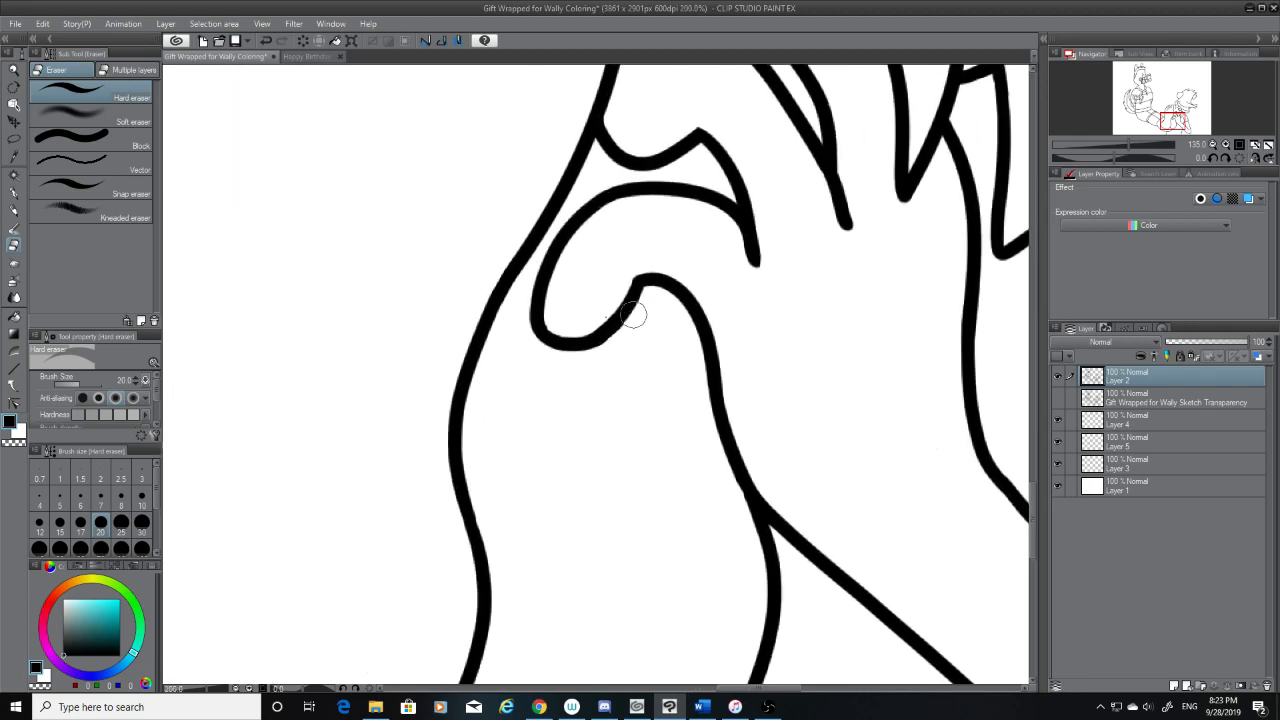
{"action": "scroll", "coordinate": [567, 291], "scroll_direction": "up", "scroll_amount": 1}
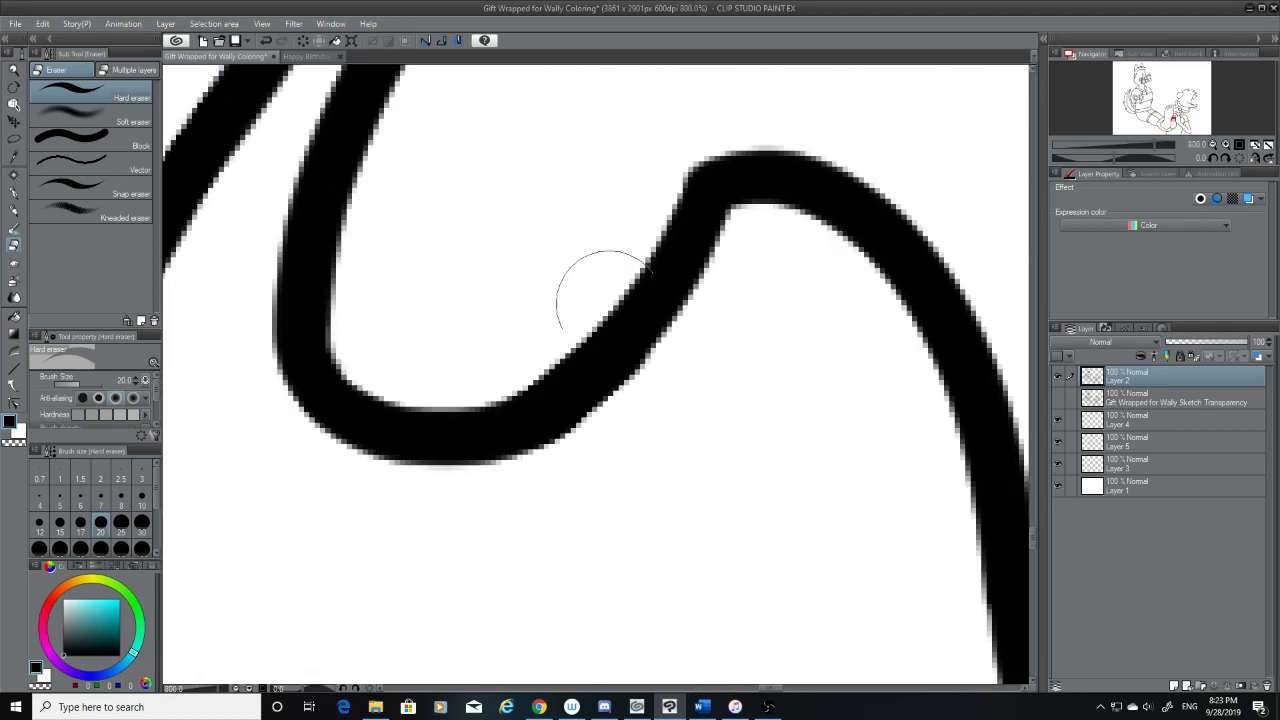
{"action": "scroll", "coordinate": [640, 200], "scroll_direction": "up", "scroll_amount": 1}
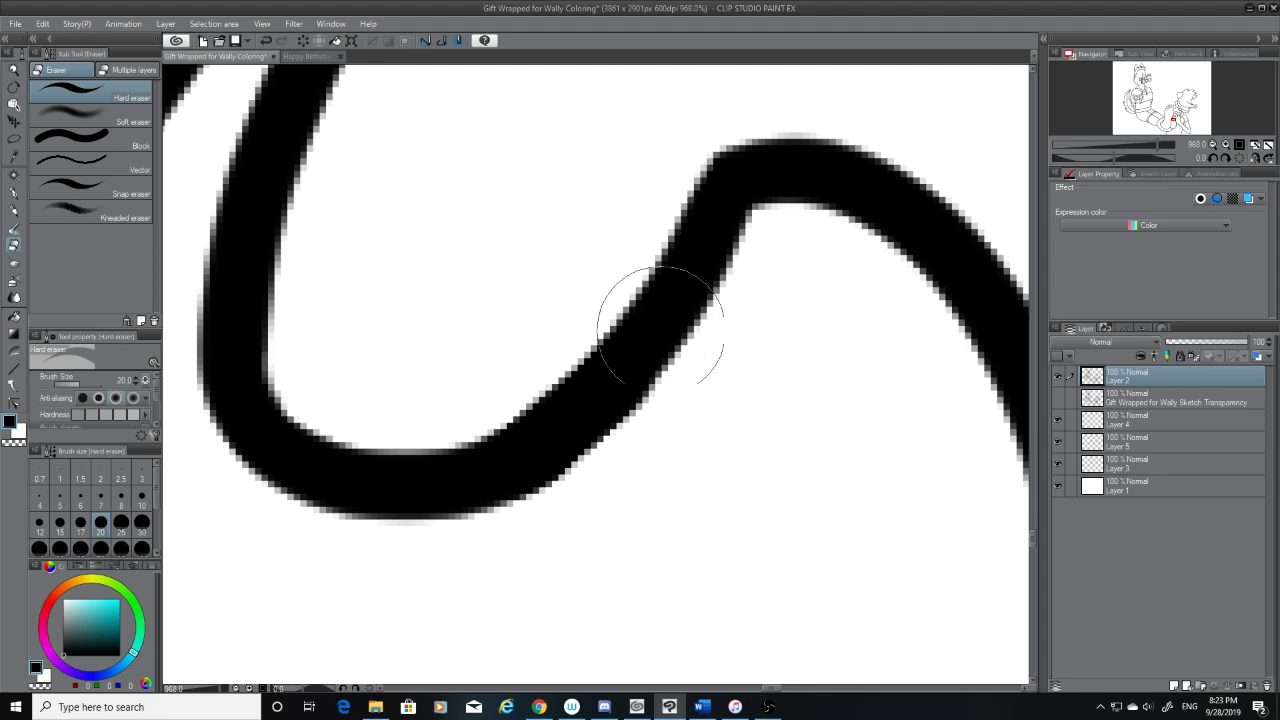
{"action": "scroll", "coordinate": [667, 350], "scroll_direction": "down", "scroll_amount": 2}
{"action": "scroll", "coordinate": [700, 245], "scroll_direction": "up", "scroll_amount": 1}
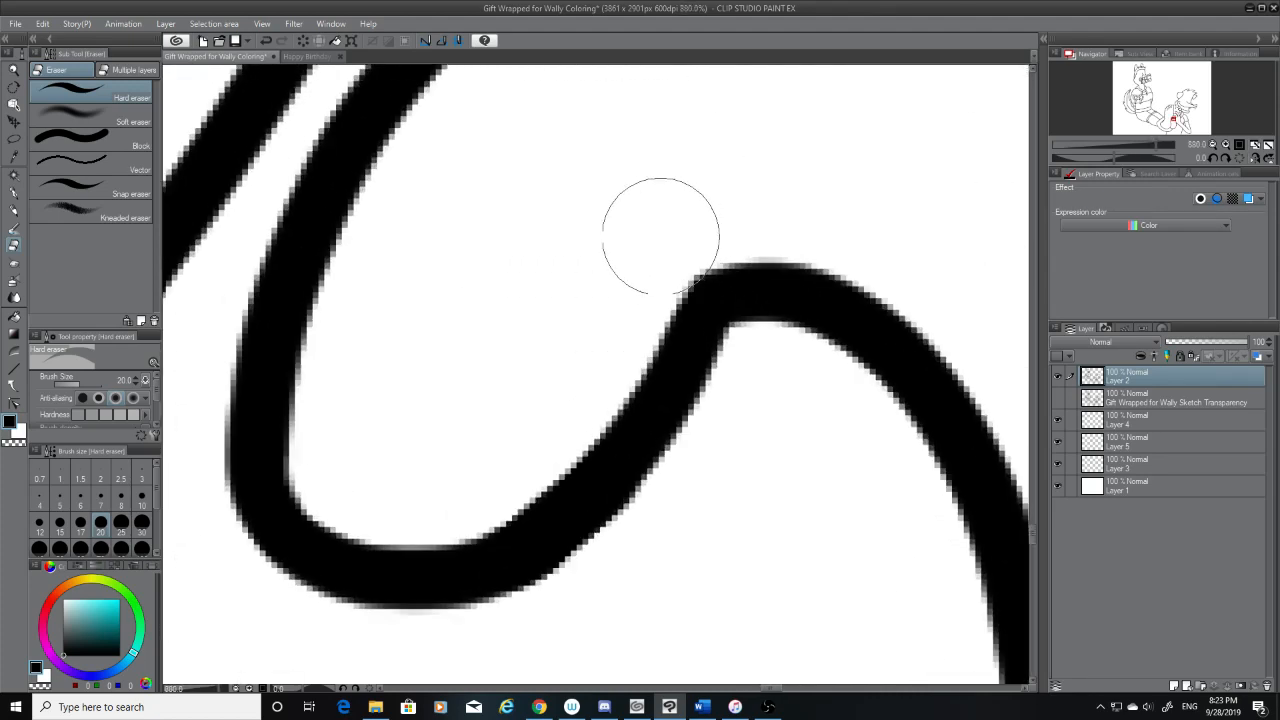
{"action": "scroll", "coordinate": [691, 577], "scroll_direction": "down", "scroll_amount": 8}
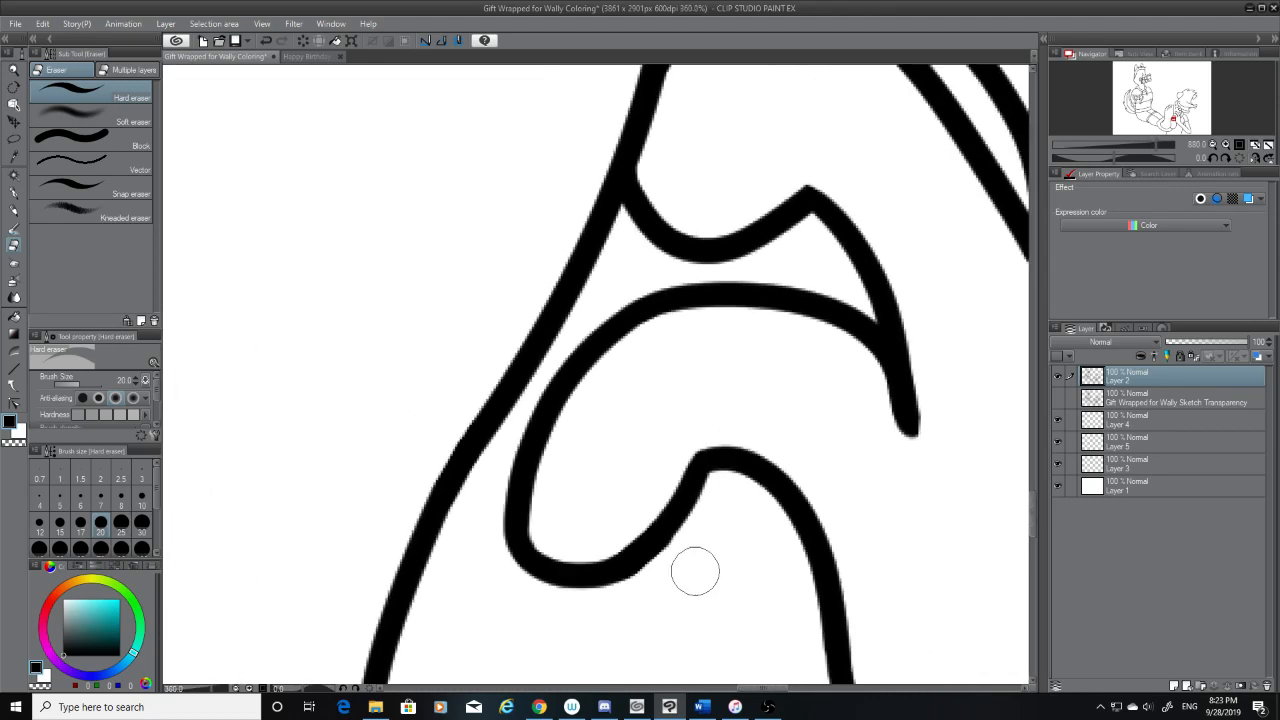
{"action": "scroll", "coordinate": [696, 567], "scroll_direction": "down", "scroll_amount": 4}
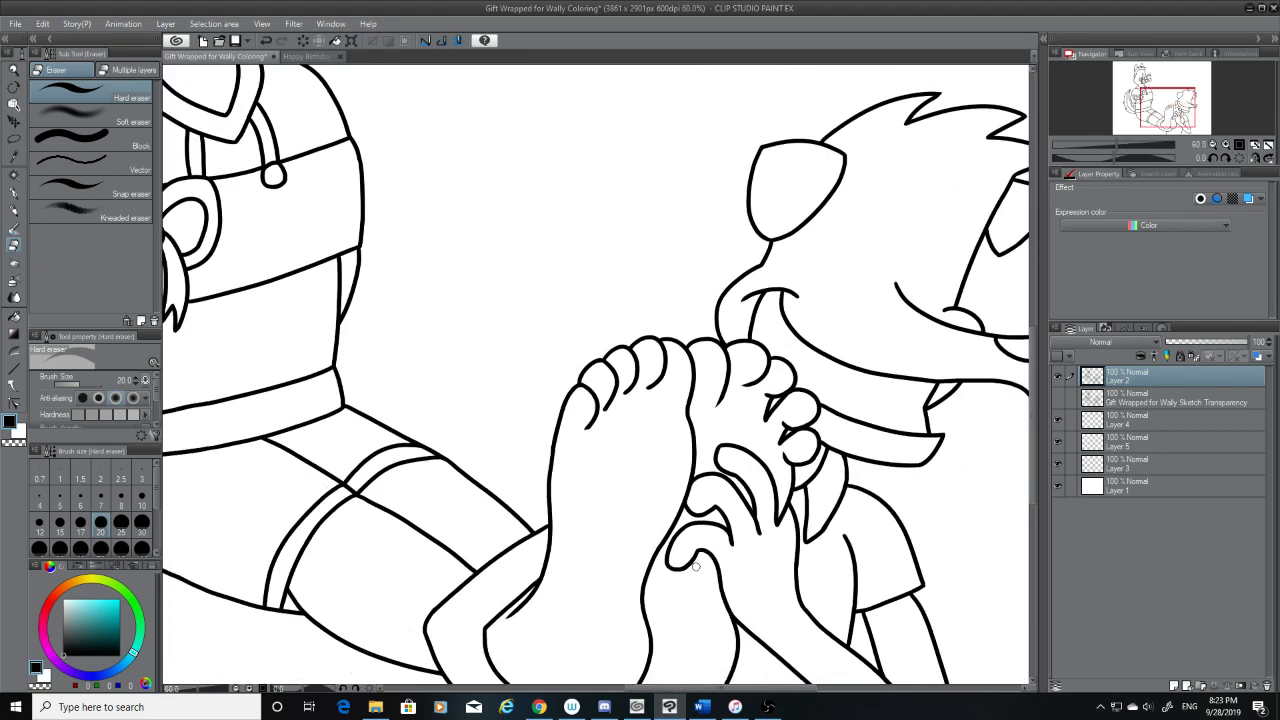
{"action": "scroll", "coordinate": [750, 487], "scroll_direction": "up", "scroll_amount": 3}
{"action": "scroll", "coordinate": [750, 487], "scroll_direction": "up", "scroll_amount": 4}
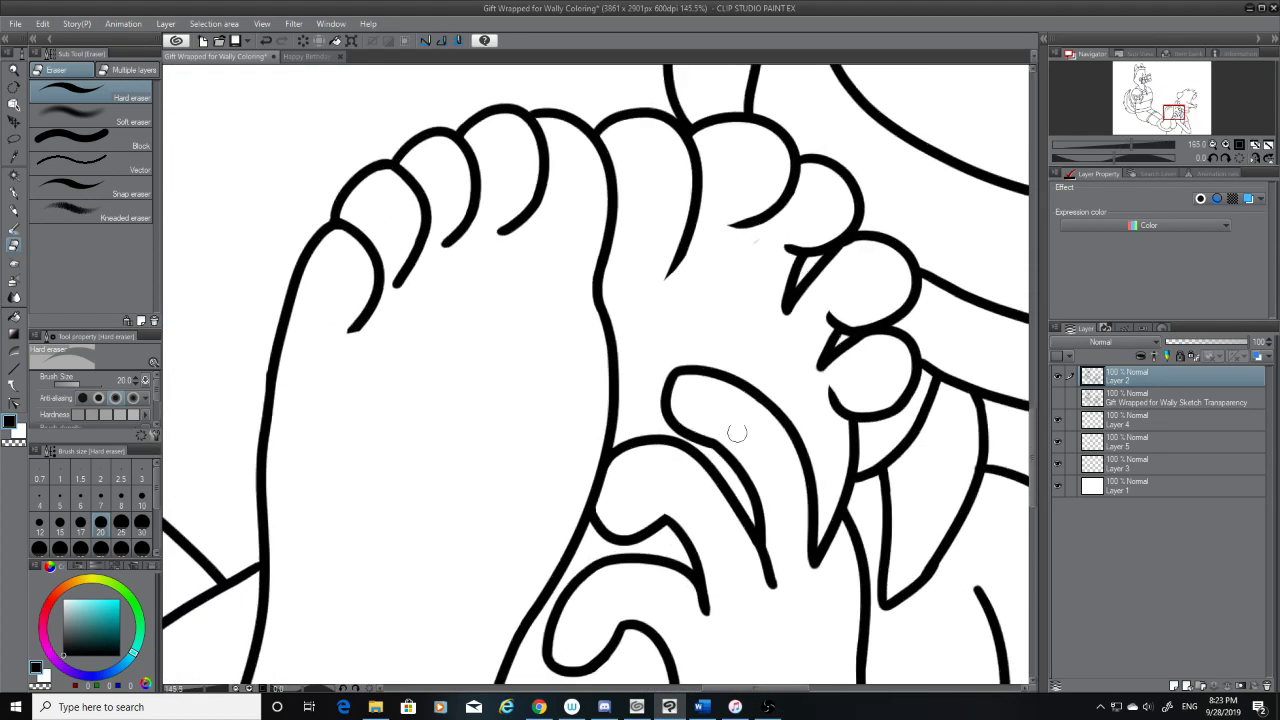
Erase the angular corner at the upper finger's tip with the sketch shown, and undo the stray erasure on the foot line
{"action": "scroll", "coordinate": [701, 377], "scroll_direction": "up", "scroll_amount": 3}
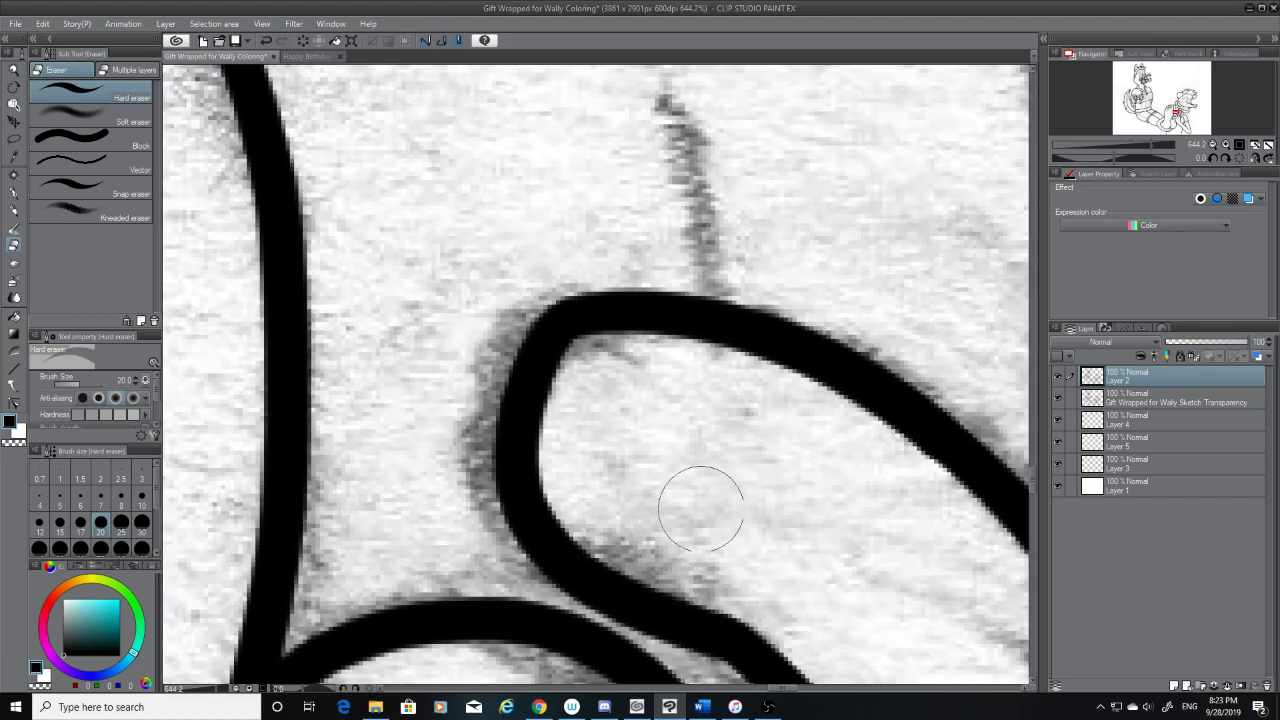
{"action": "scroll", "coordinate": [697, 511], "scroll_direction": "down", "scroll_amount": 6}
{"action": "scroll", "coordinate": [731, 483], "scroll_direction": "down", "scroll_amount": 1}
{"action": "scroll", "coordinate": [669, 445], "scroll_direction": "up", "scroll_amount": 5}
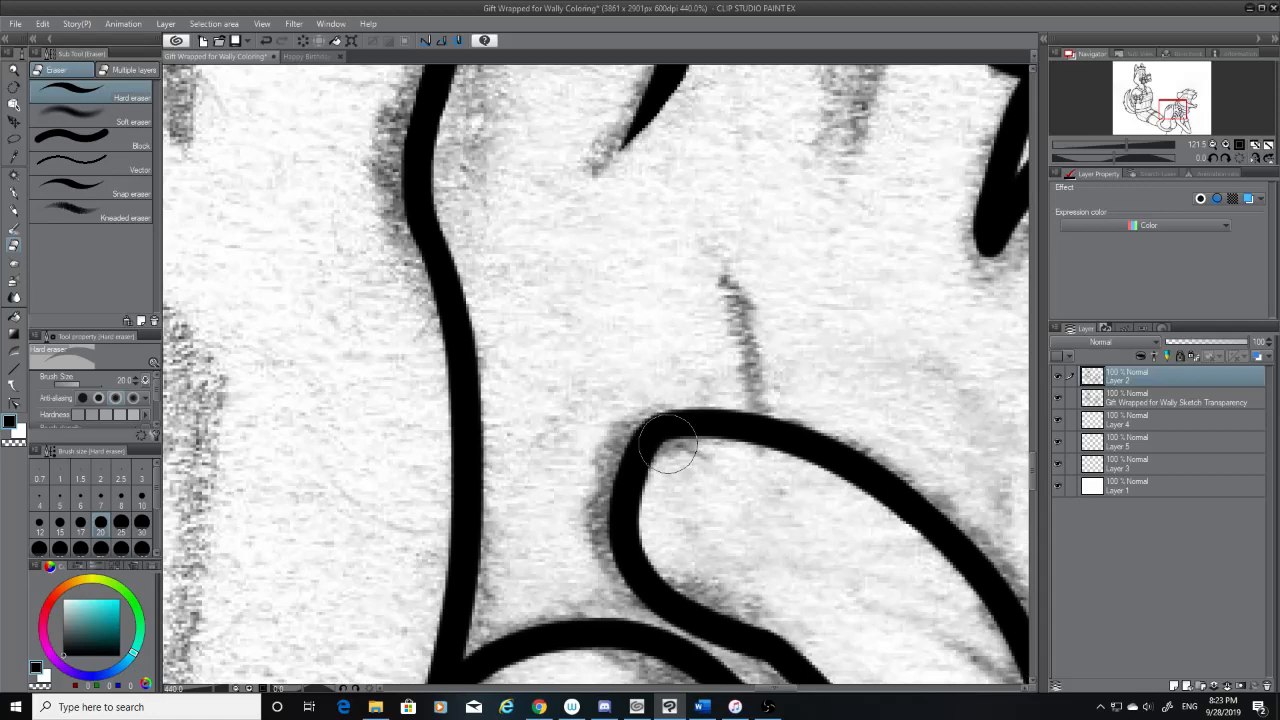
{"action": "scroll", "coordinate": [668, 444], "scroll_direction": "up", "scroll_amount": 3}
{"action": "left_click", "coordinate": [650, 418]}
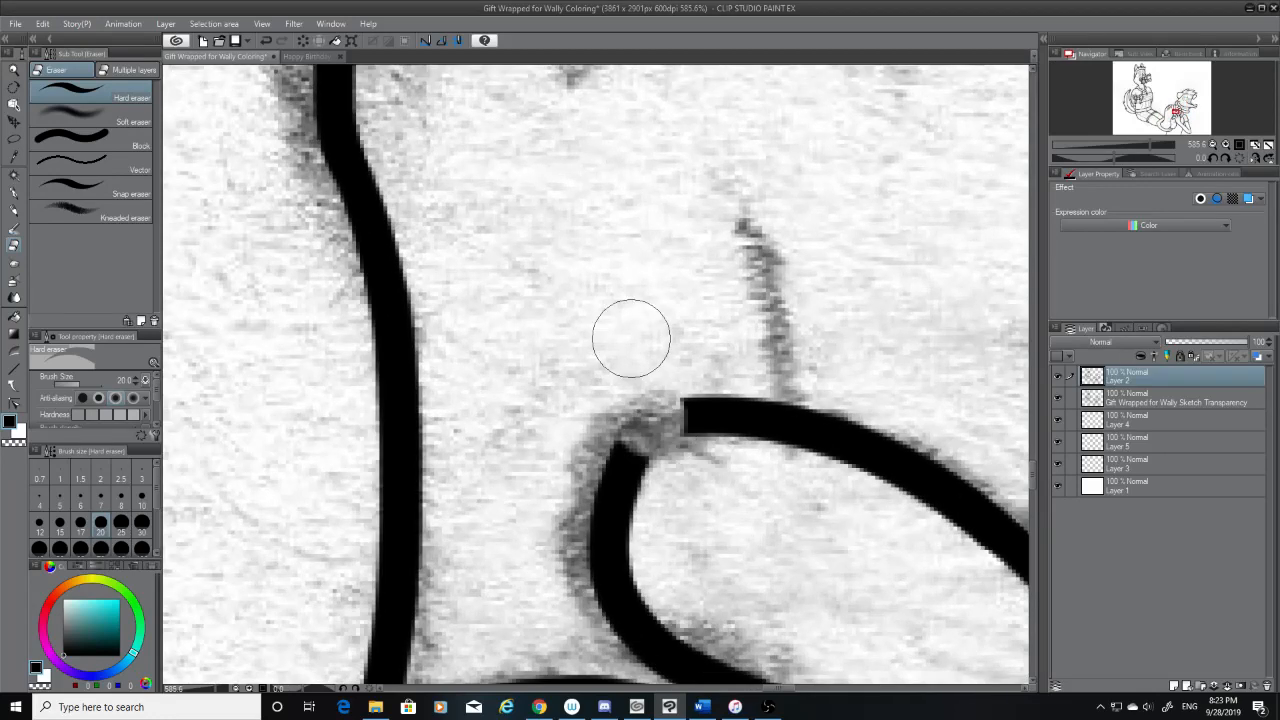
{"action": "left_click", "coordinate": [402, 392]}
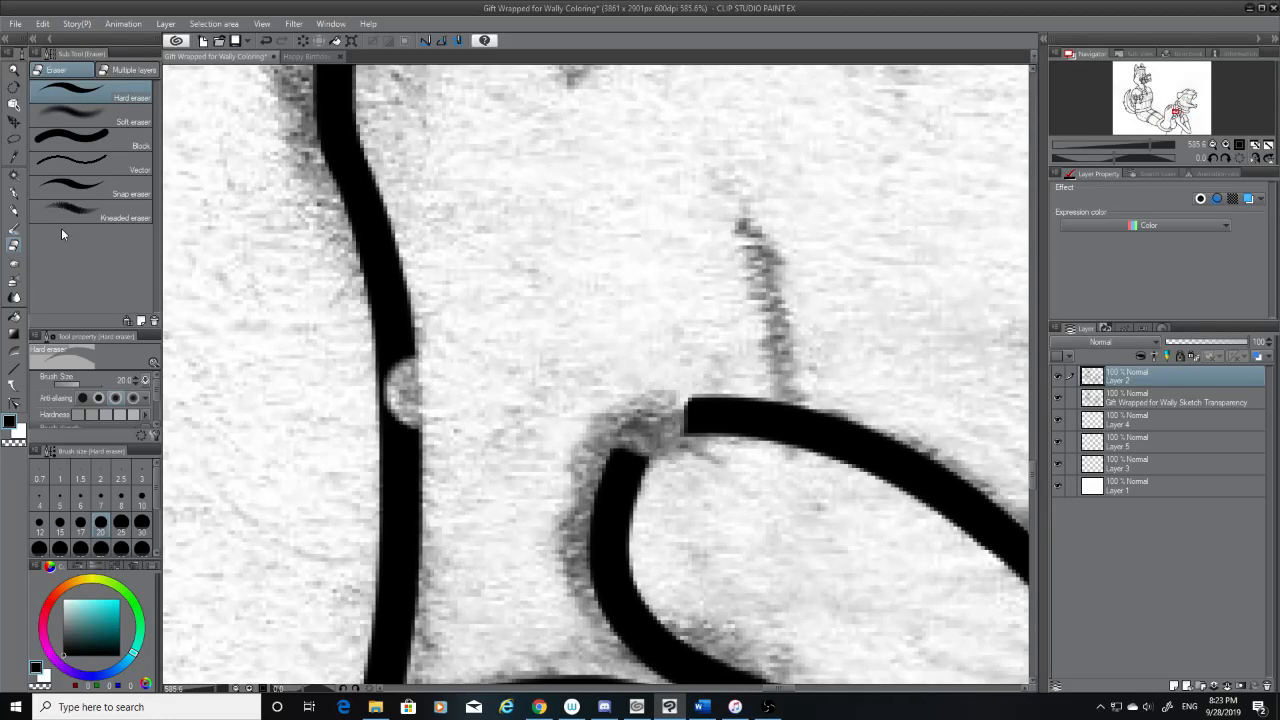
{"action": "key", "text": "ctrl+z"}
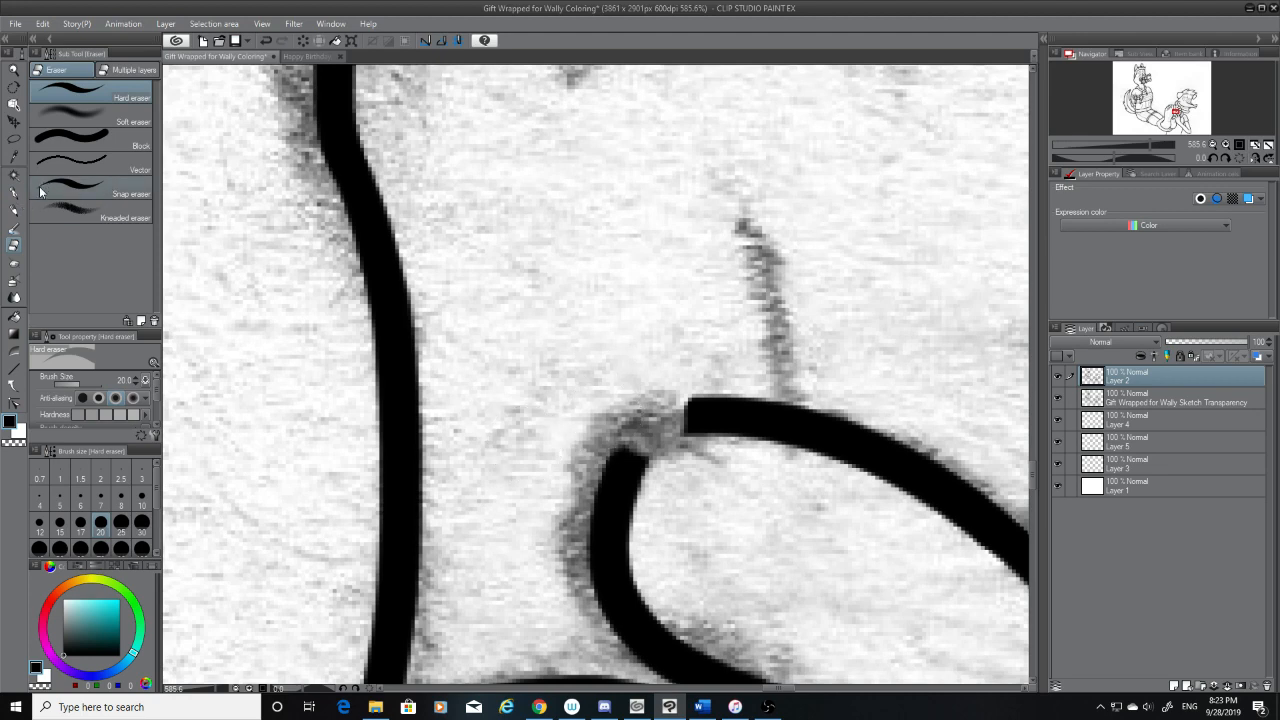
Redraw the fingertip corner as a smooth rounded curve with the G-pen, and hide the sketch to check it
{"action": "left_click", "coordinate": [14, 192]}
{"action": "scroll", "coordinate": [734, 488], "scroll_direction": "up", "scroll_amount": 4}
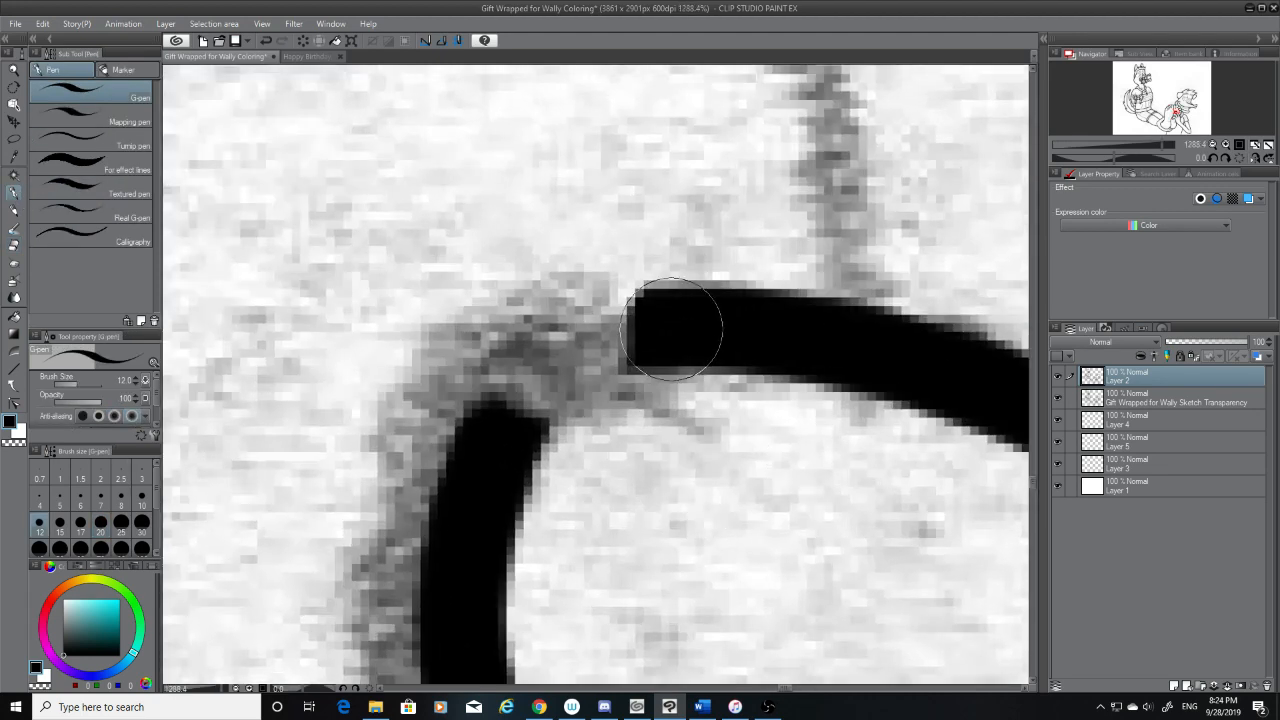
{"action": "mouse_move", "coordinate": [671, 328]}
{"action": "left_mouse_down"}
{"action": "mouse_move", "coordinate": [562, 360]}
{"action": "mouse_move", "coordinate": [504, 419]}
{"action": "mouse_move", "coordinate": [576, 349]}
{"action": "mouse_move", "coordinate": [620, 334]}
{"action": "mouse_move", "coordinate": [687, 338]}
{"action": "mouse_move", "coordinate": [664, 323]}
{"action": "mouse_move", "coordinate": [619, 326]}
{"action": "mouse_move", "coordinate": [518, 405]}
{"action": "left_mouse_up"}
{"action": "key", "text": "ctrl+z"}
{"action": "key", "text": "ctrl+z"}
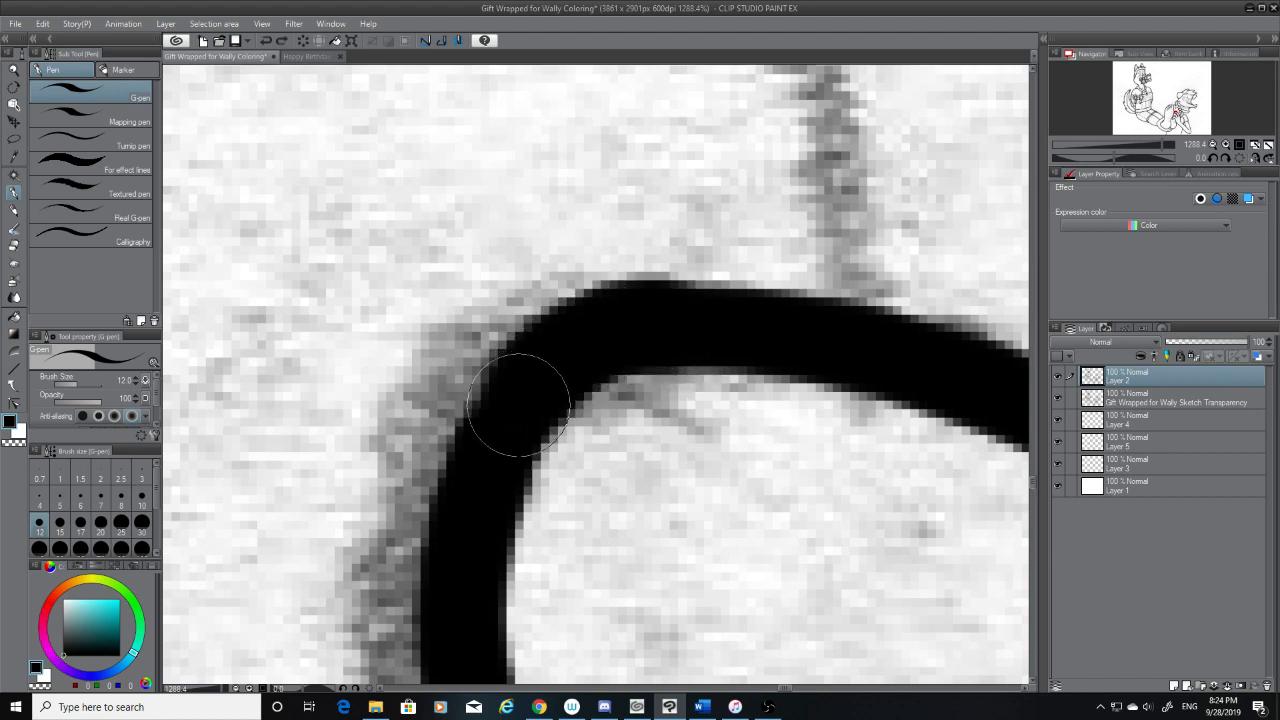
{"action": "scroll", "coordinate": [657, 609], "scroll_direction": "down", "scroll_amount": 3}
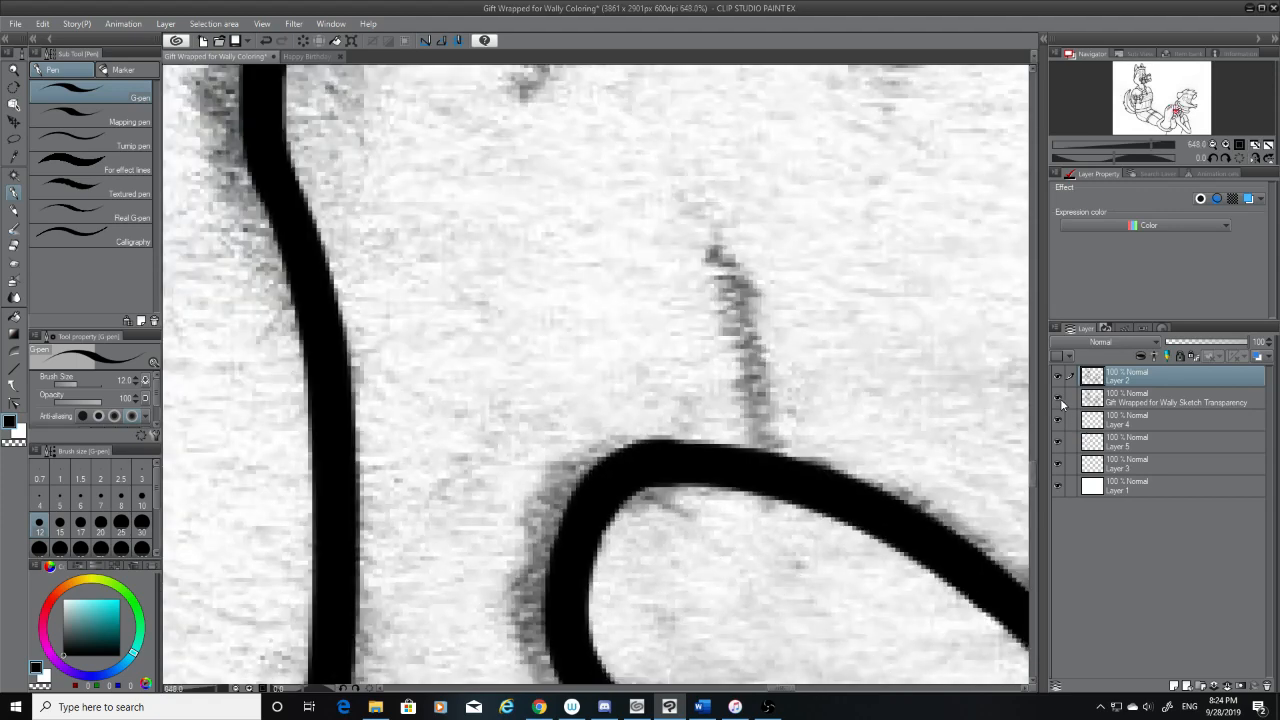
{"action": "left_click", "coordinate": [1060, 400]}
{"action": "scroll", "coordinate": [809, 546], "scroll_direction": "down", "scroll_amount": 2}
{"action": "scroll", "coordinate": [746, 531], "scroll_direction": "up", "scroll_amount": 4}
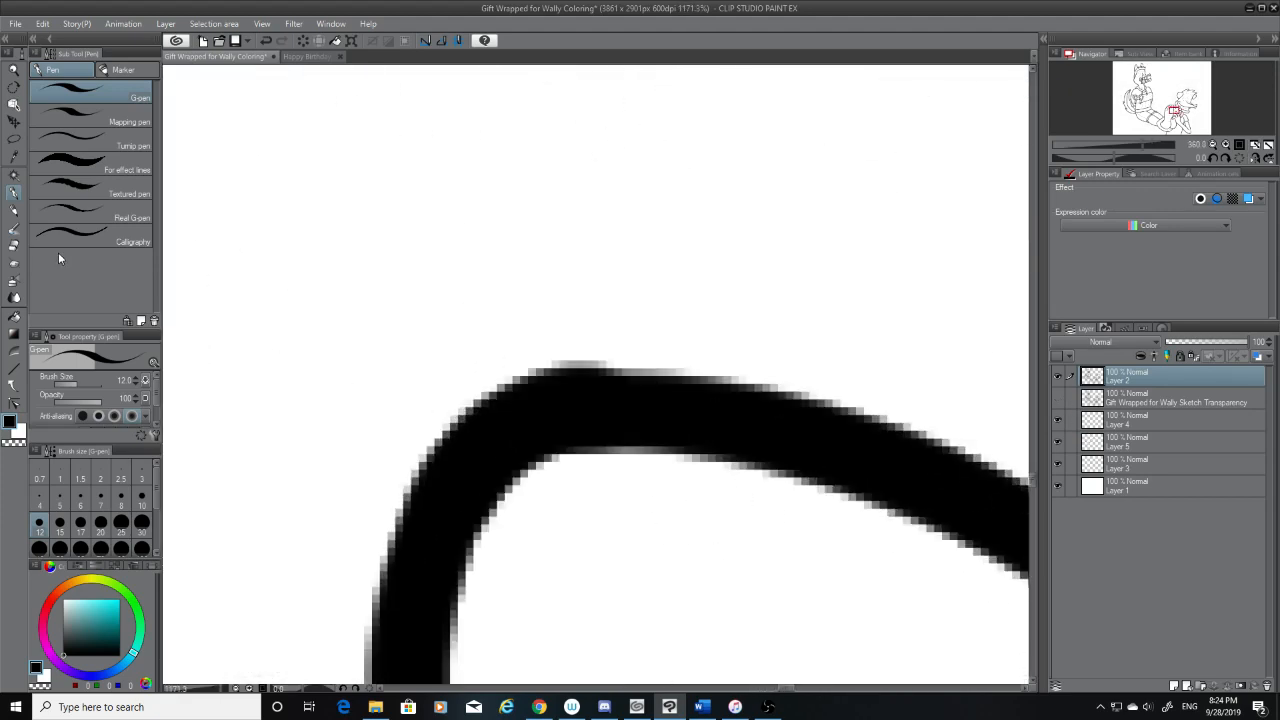
Smooth the upper fingertip's rounded corner, trimming its inner edge with the hard eraser and building up its outer edge with the G-pen
{"action": "left_click", "coordinate": [15, 245]}
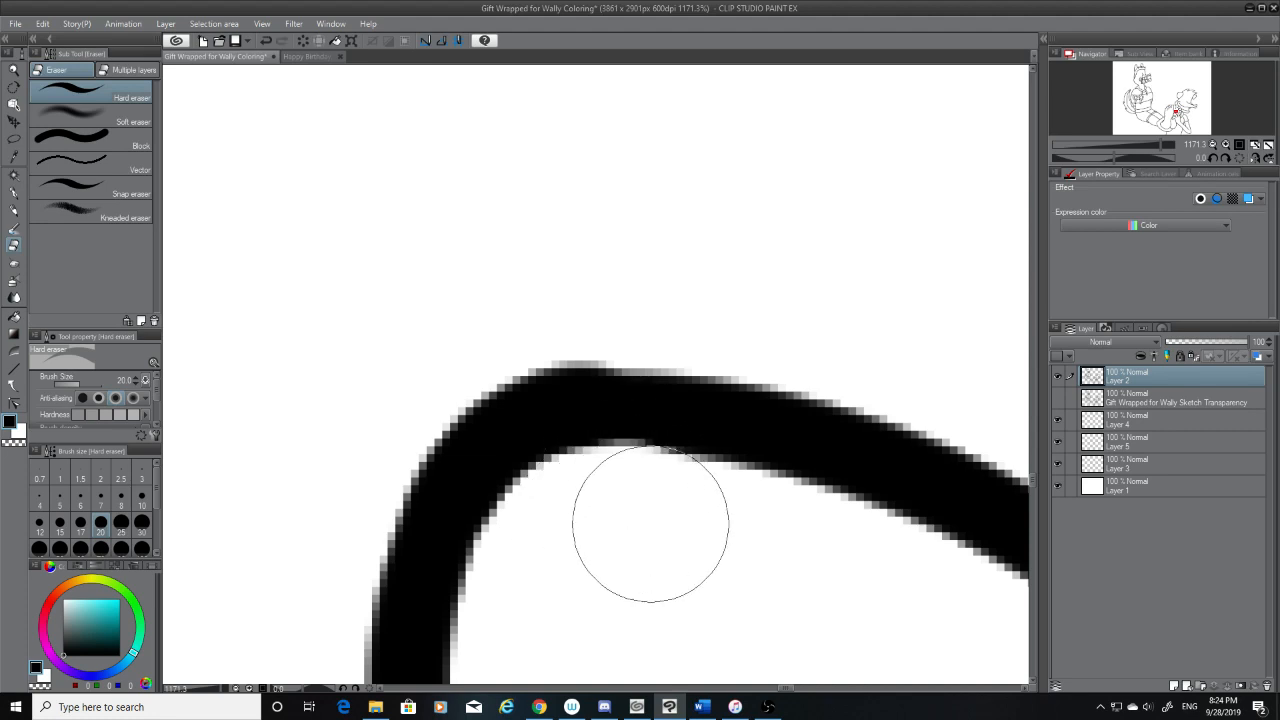
{"action": "left_click", "coordinate": [13, 194]}
{"action": "left_click_drag", "start_coordinate": [610, 395], "coordinate": [485, 405]}
{"action": "key", "text": "e"}
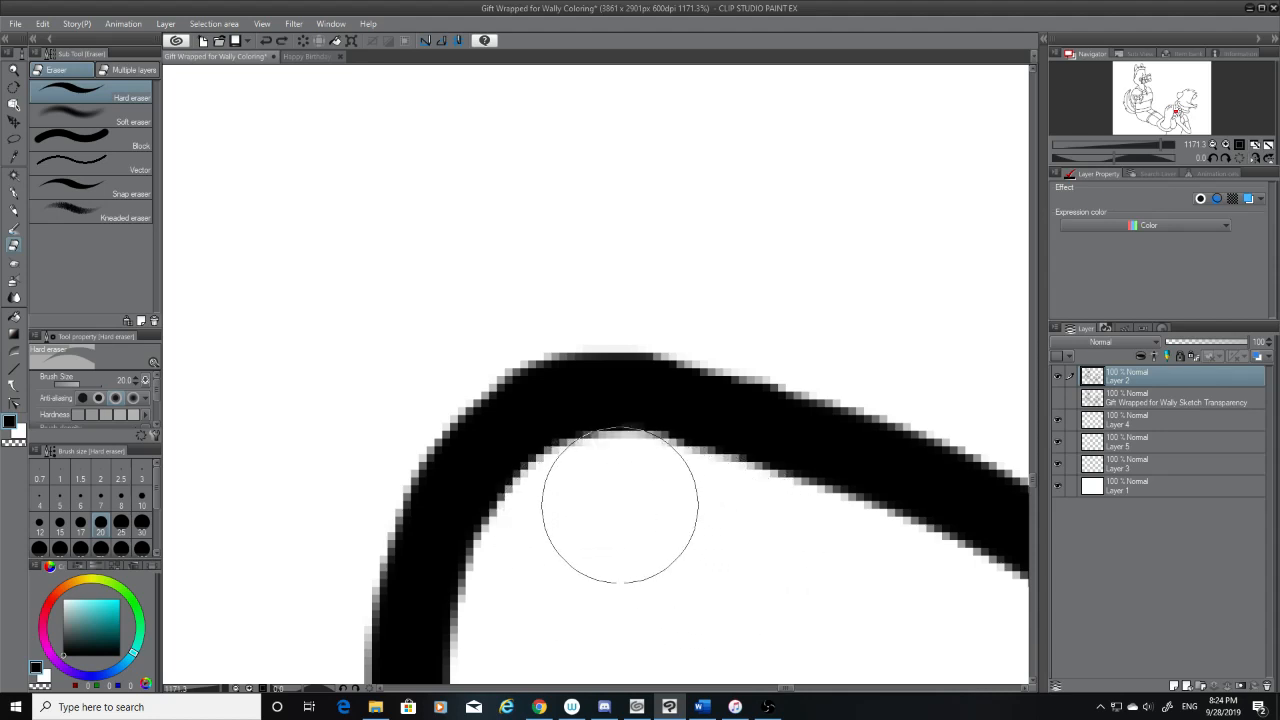
{"action": "scroll", "coordinate": [626, 503], "scroll_direction": "down", "scroll_amount": 8}
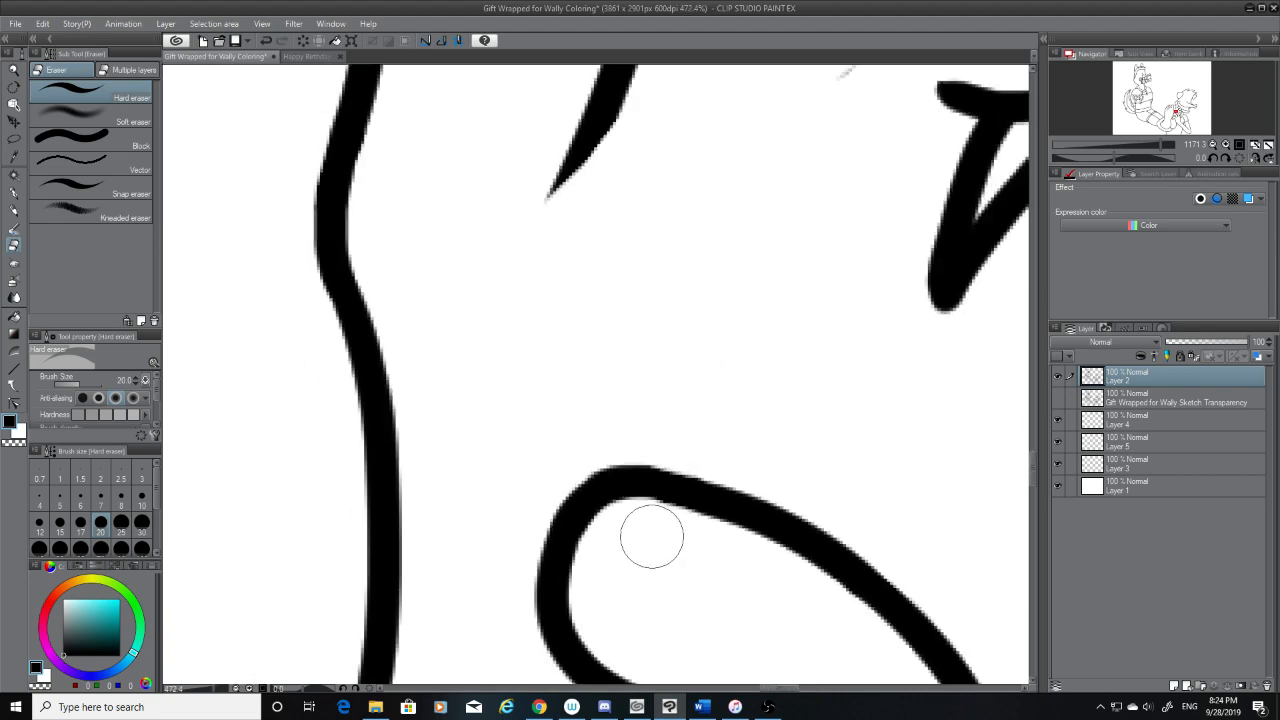
{"action": "scroll", "coordinate": [659, 533], "scroll_direction": "up", "scroll_amount": 6}
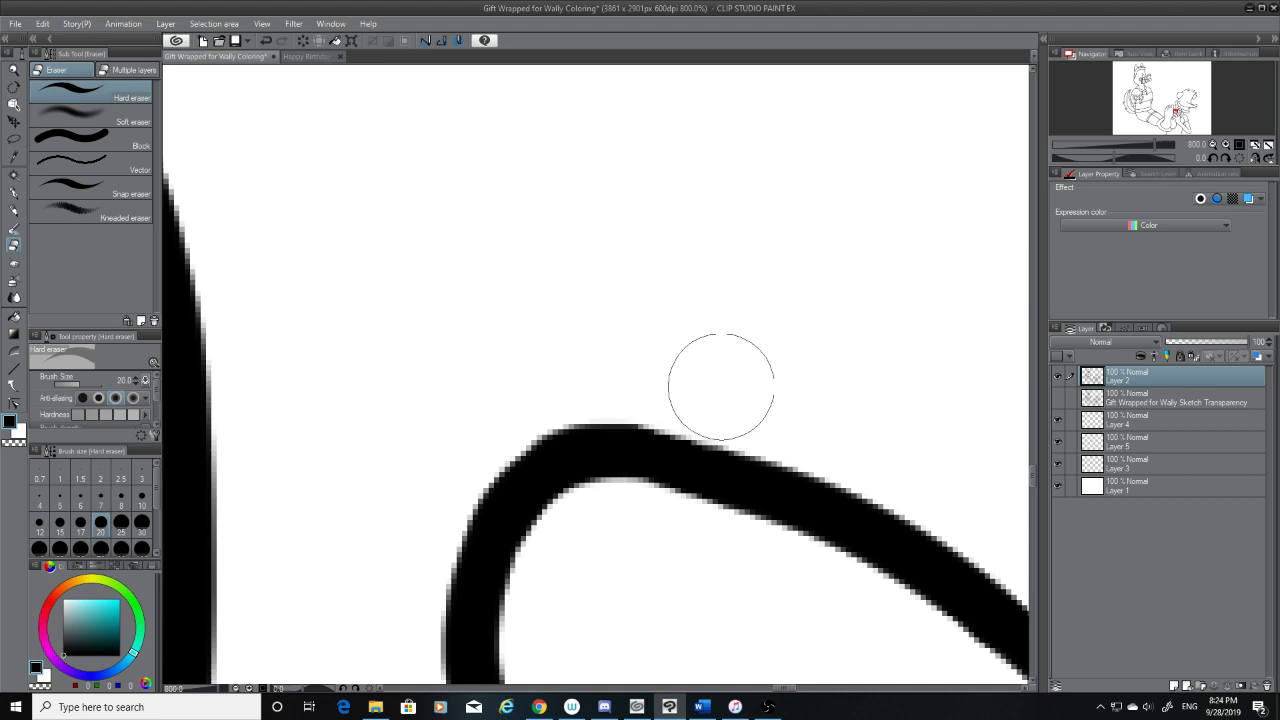
{"action": "scroll", "coordinate": [771, 358], "scroll_direction": "down", "scroll_amount": 4}
{"action": "scroll", "coordinate": [775, 363], "scroll_direction": "down", "scroll_amount": 6}
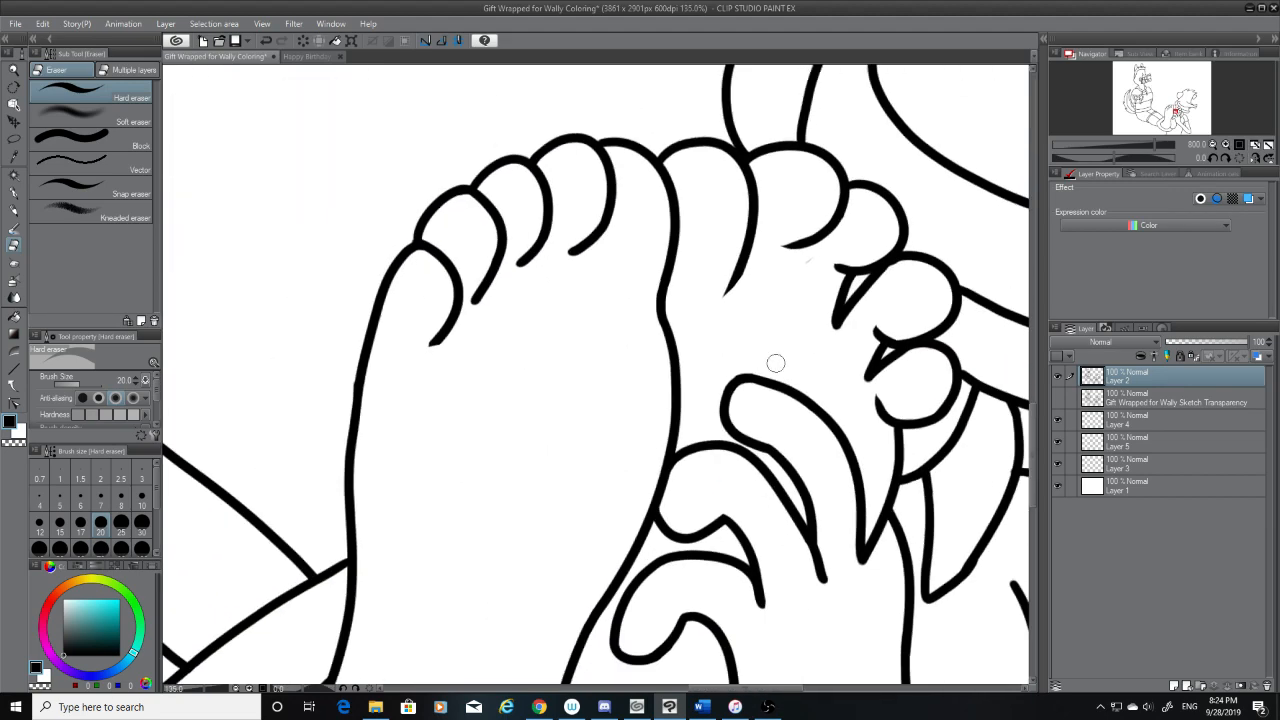
Check the middle finger against the sketch and erase the end of its upper line where it meets the foot's edge
{"action": "scroll", "coordinate": [787, 384], "scroll_direction": "up", "scroll_amount": 6}
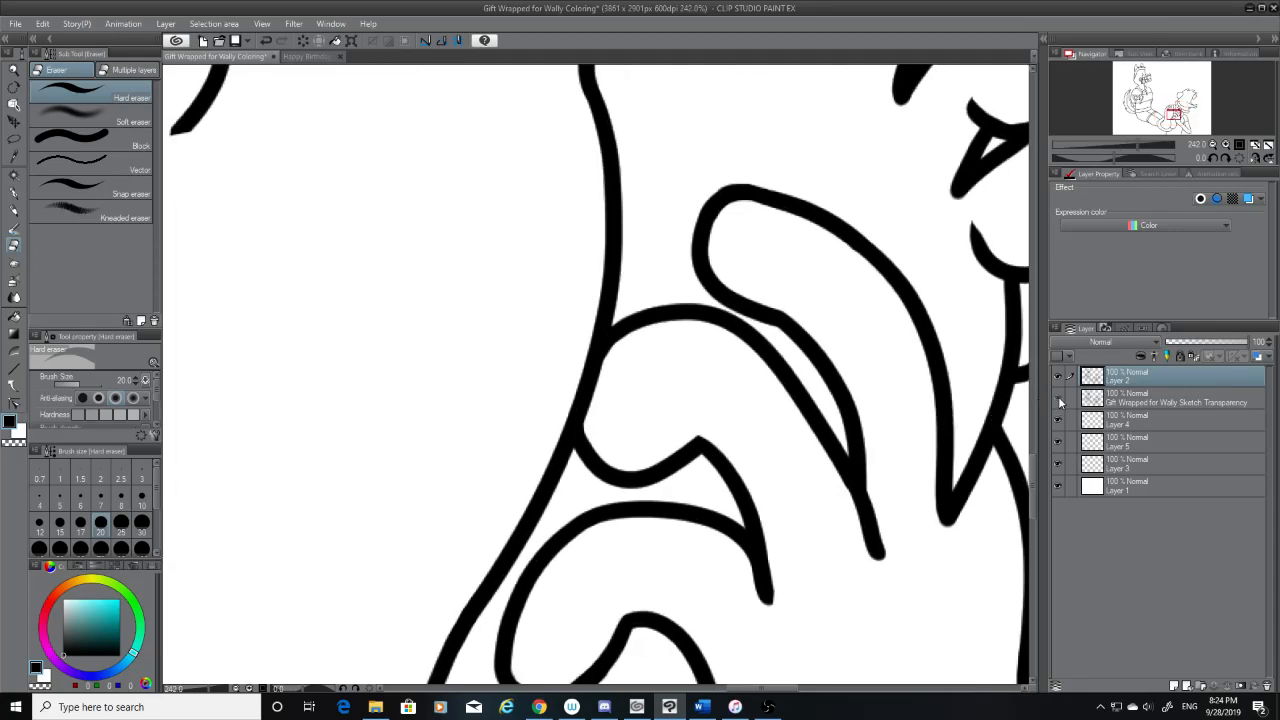
{"action": "left_click", "coordinate": [1059, 400]}
{"action": "left_click", "coordinate": [1058, 400]}
{"action": "left_click", "coordinate": [632, 316]}
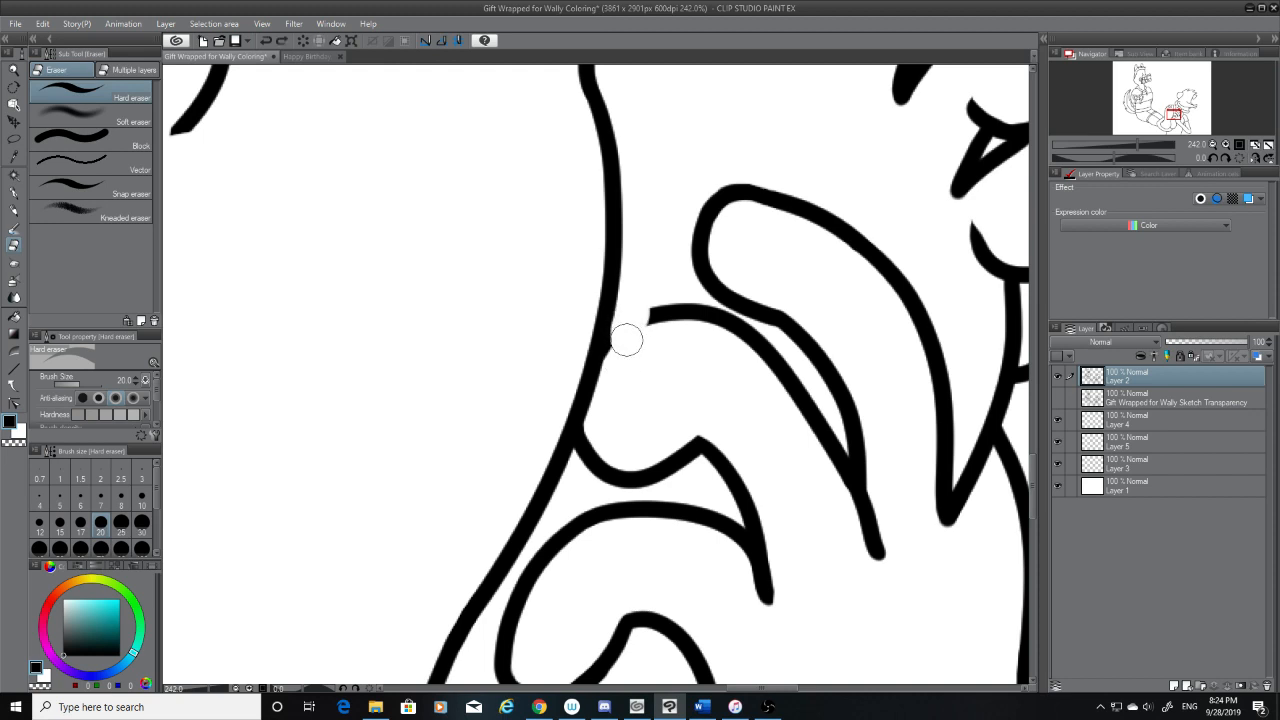
{"action": "scroll", "coordinate": [620, 362], "scroll_direction": "up", "scroll_amount": 2}
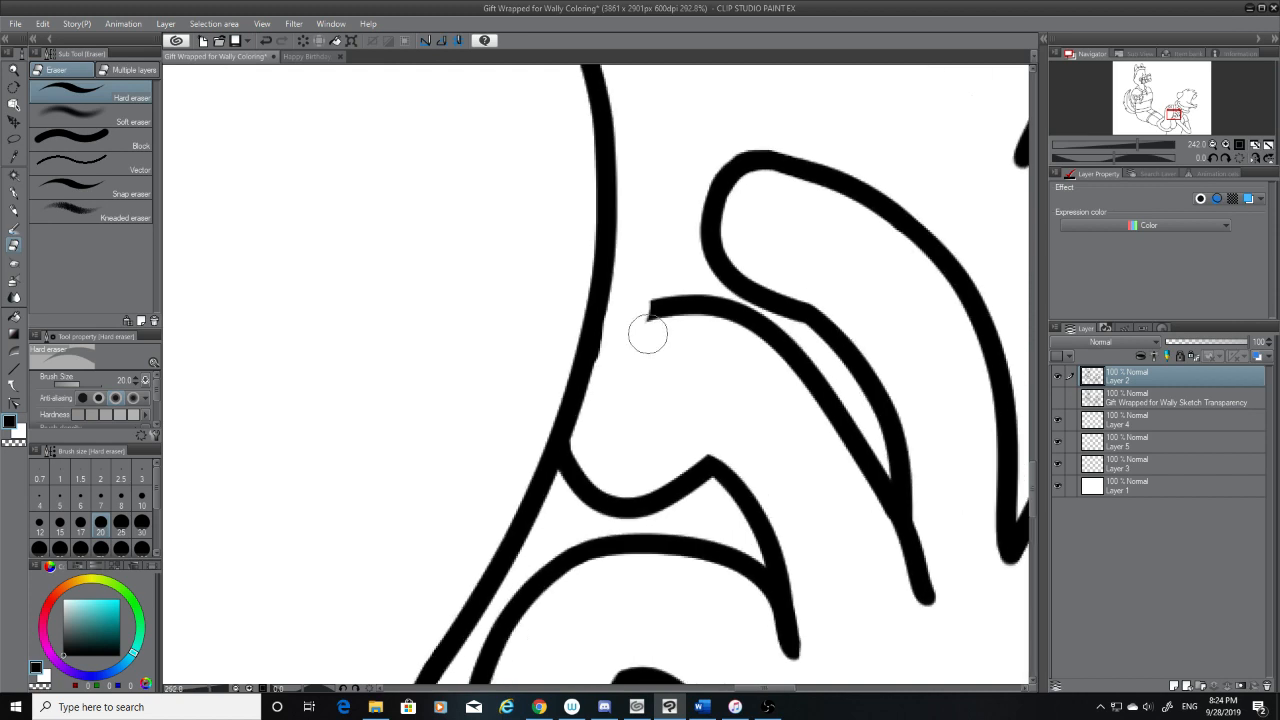
{"action": "mouse_move", "coordinate": [648, 330]}
{"action": "left_mouse_down"}
{"action": "mouse_move", "coordinate": [679, 260]}
{"action": "mouse_move", "coordinate": [655, 312]}
{"action": "mouse_move", "coordinate": [662, 330]}
{"action": "mouse_move", "coordinate": [682, 294]}
{"action": "left_mouse_up"}
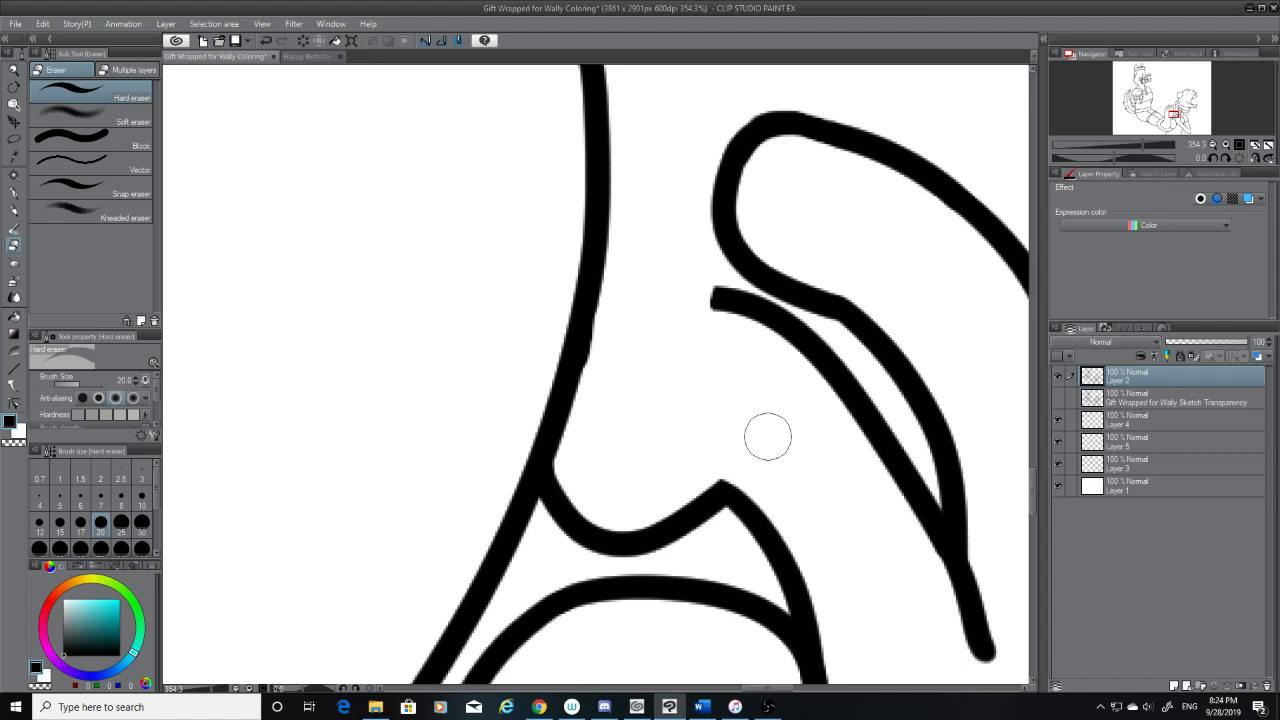
Try to redraw the missing part of the middle finger's upper line to the foot's edge with the G-pen, undoing each stroke
{"action": "key", "text": "p"}
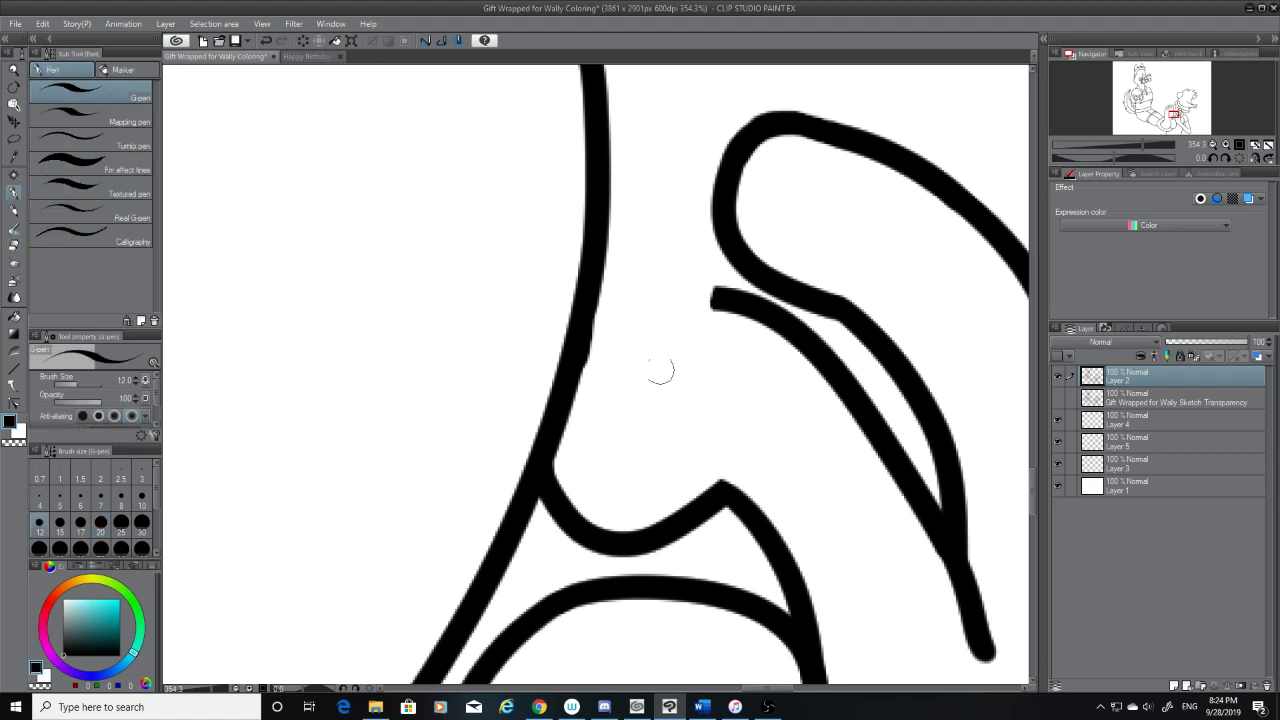
{"action": "left_click_drag", "start_coordinate": [581, 381], "coordinate": [718, 289]}
{"action": "key", "text": "ctrl+z"}
{"action": "mouse_move", "coordinate": [571, 386]}
{"action": "left_mouse_down"}
{"action": "mouse_move", "coordinate": [742, 296]}
{"action": "mouse_move", "coordinate": [568, 416]}
{"action": "left_mouse_up"}
{"action": "key", "text": "ctrl+z"}
{"action": "key", "text": "ctrl+z"}
{"action": "left_click_drag", "start_coordinate": [714, 294], "coordinate": [571, 423]}
{"action": "key", "text": "ctrl+z"}
Trim the open end of the middle finger's upper line and erase the leftover bump on the foot's edge line
{"action": "left_click", "coordinate": [14, 245]}
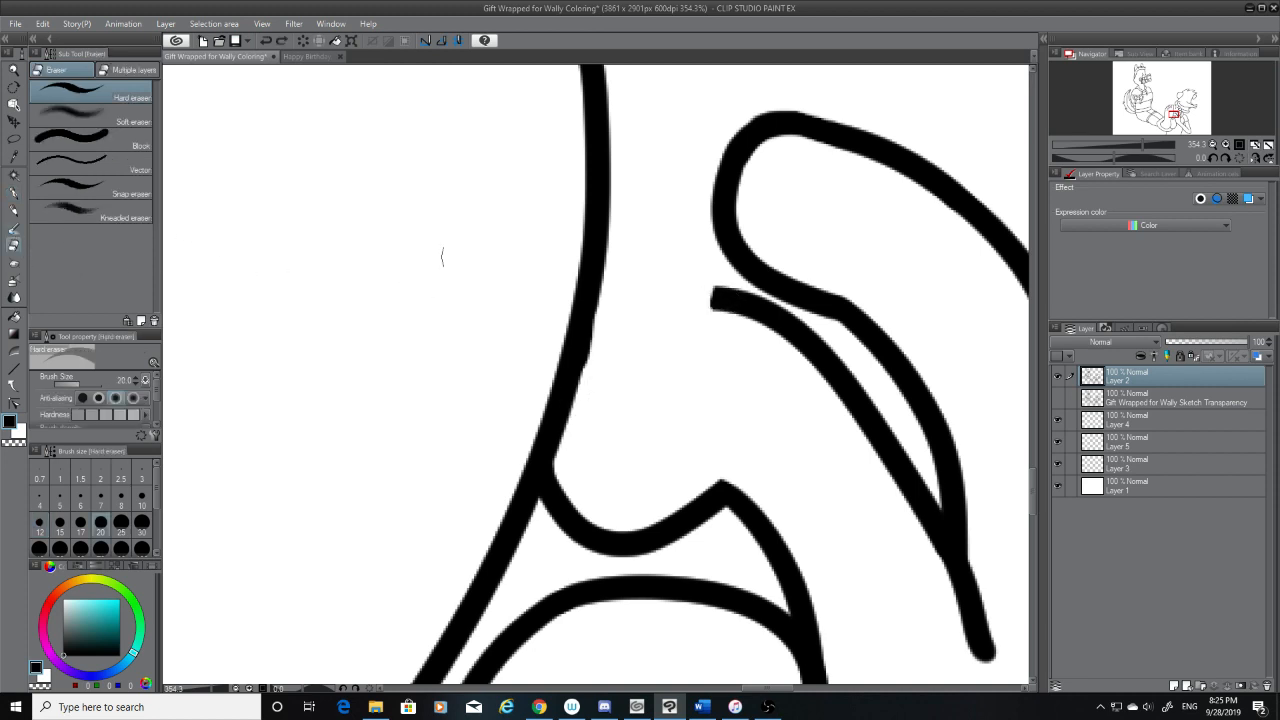
{"action": "left_click_drag", "start_coordinate": [714, 302], "coordinate": [700, 285]}
{"action": "left_click_drag", "start_coordinate": [618, 324], "coordinate": [606, 383]}
{"action": "left_click_drag", "start_coordinate": [616, 332], "coordinate": [600, 394]}
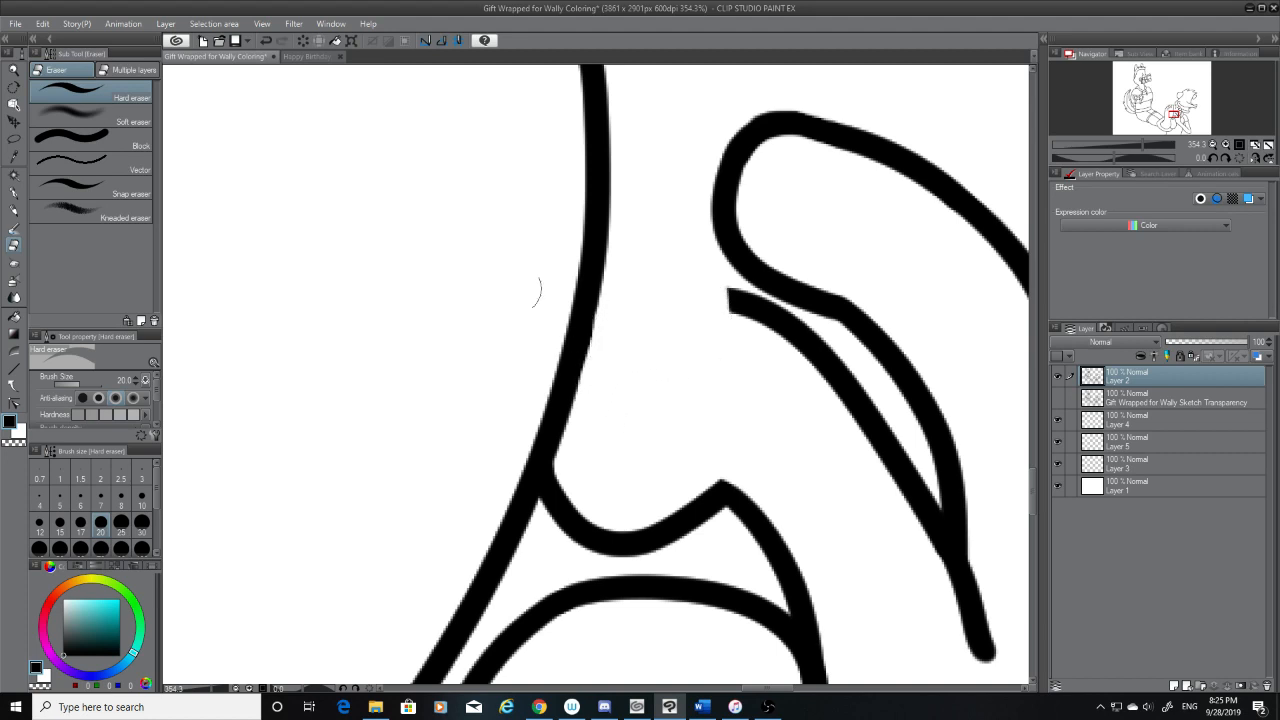
Redraw the middle finger's upper line with the G-pen from the foot's edge up to the remaining finger line
{"action": "left_click", "coordinate": [13, 193]}
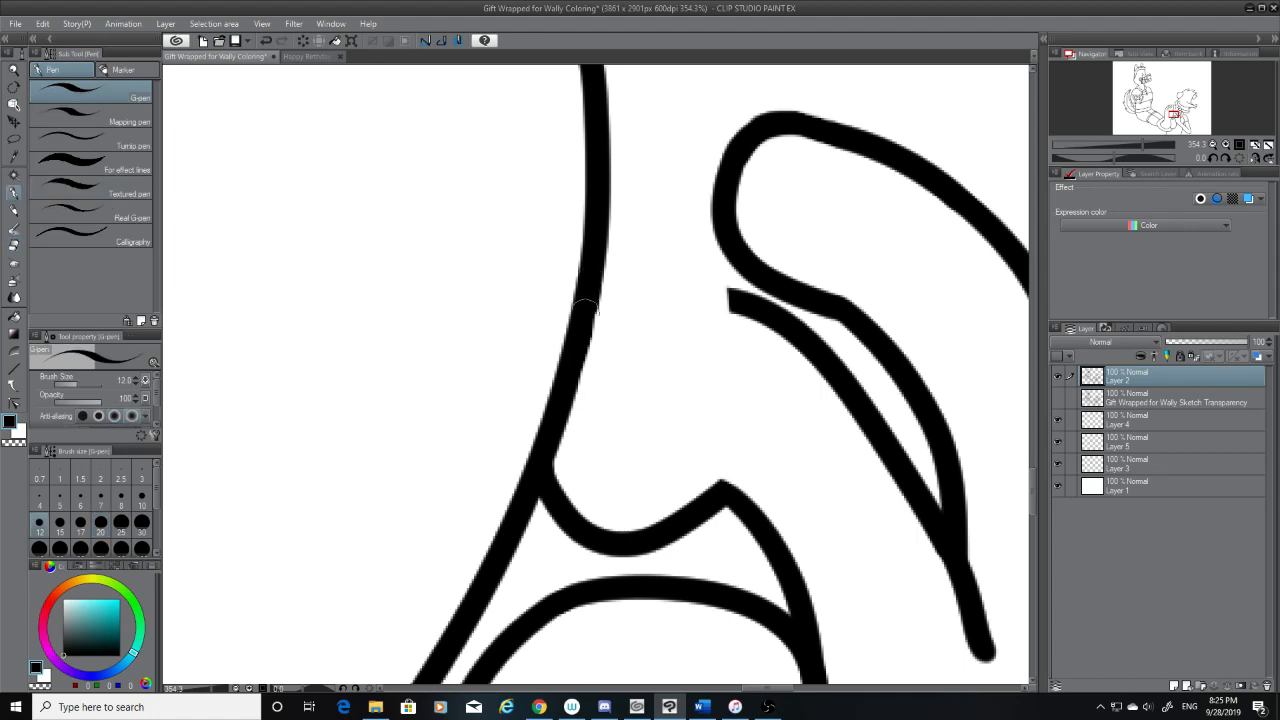
{"action": "mouse_move", "coordinate": [745, 308]}
{"action": "left_mouse_down"}
{"action": "mouse_move", "coordinate": [570, 397]}
{"action": "mouse_move", "coordinate": [737, 309]}
{"action": "left_mouse_up"}
{"action": "key", "text": "ctrl+z"}
{"action": "key", "text": "ctrl+z"}
{"action": "left_click_drag", "start_coordinate": [580, 372], "coordinate": [750, 314]}
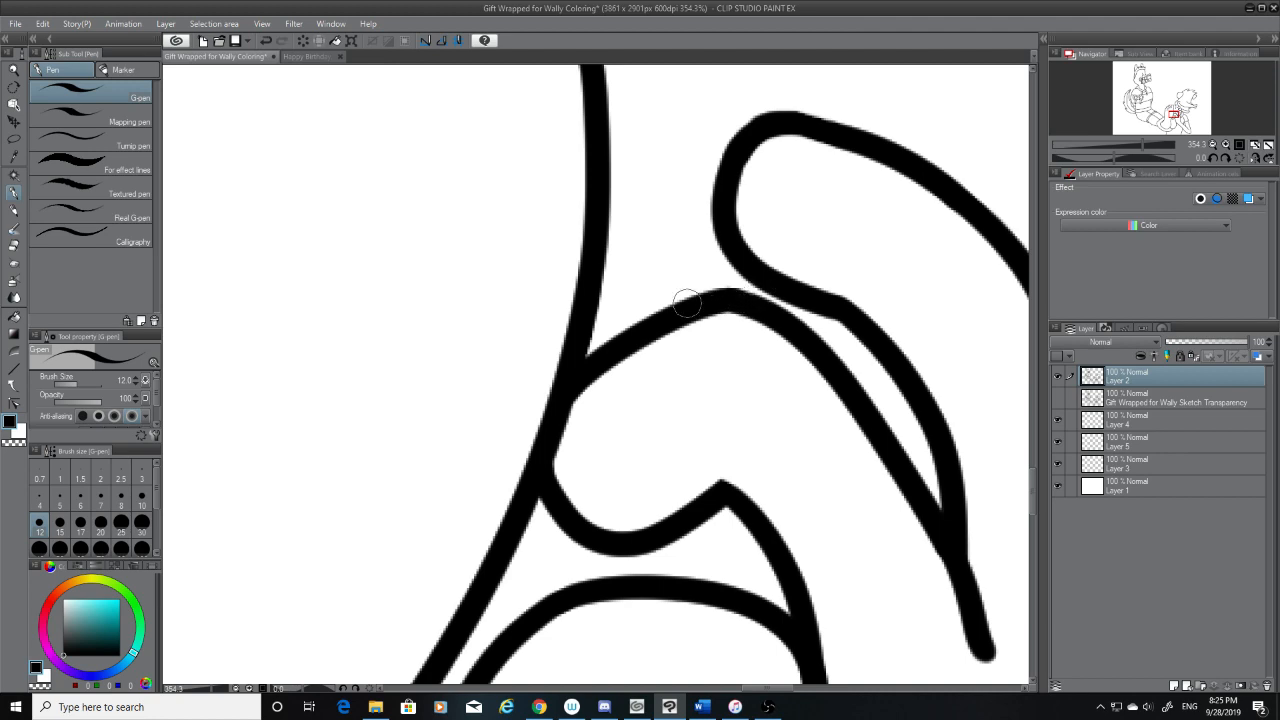
{"action": "scroll", "coordinate": [757, 352], "scroll_direction": "down", "scroll_amount": 8}
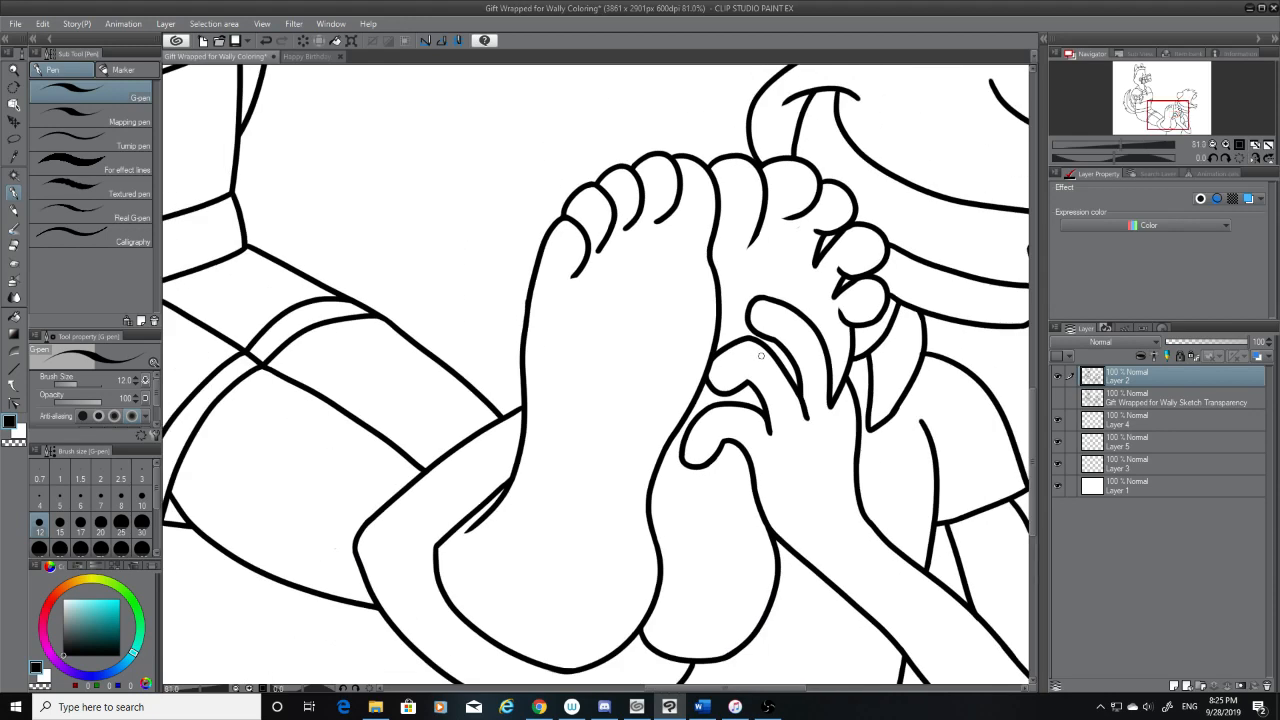
Erase the angular peak of the middle finger's upper line and trim the far stub with the hard eraser at size 7
{"action": "scroll", "coordinate": [761, 355], "scroll_direction": "up", "scroll_amount": 10}
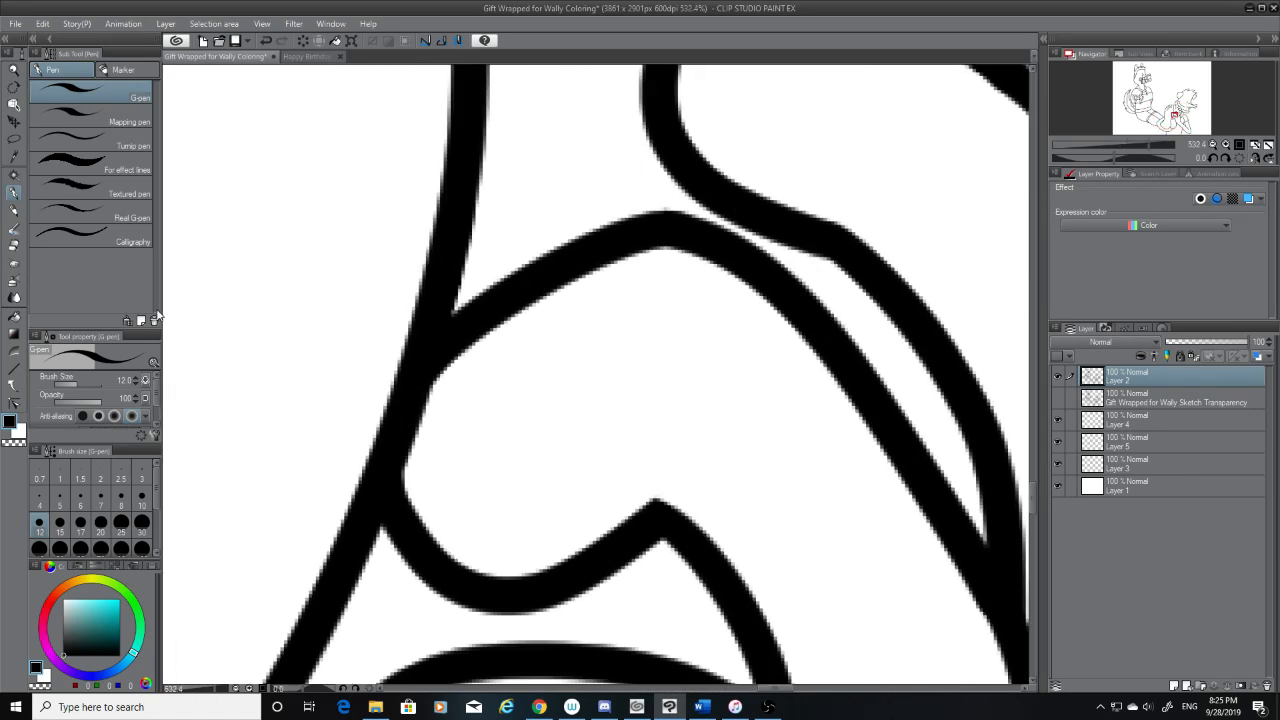
{"action": "left_click", "coordinate": [14, 246]}
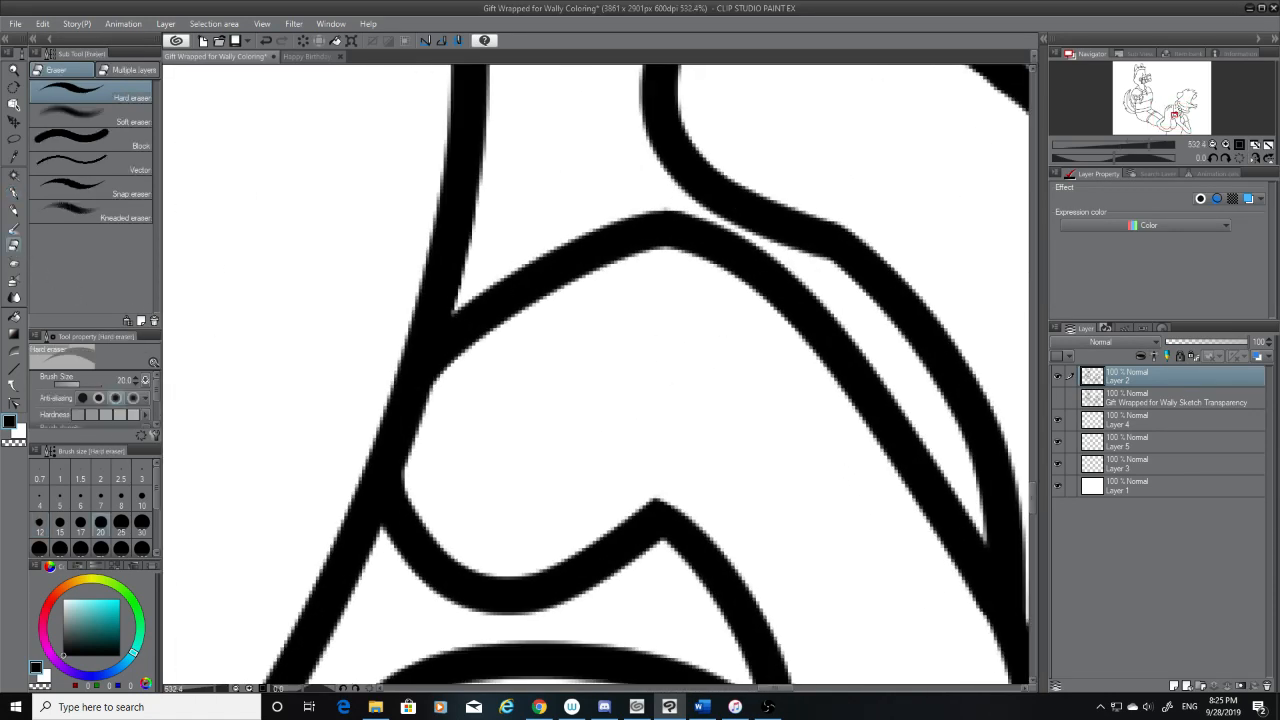
{"action": "left_click", "coordinate": [663, 236]}
{"action": "left_click_drag", "start_coordinate": [664, 236], "coordinate": [631, 200]}
{"action": "left_click_drag", "start_coordinate": [682, 236], "coordinate": [686, 240]}
{"action": "scroll", "coordinate": [677, 277], "scroll_direction": "up", "scroll_amount": 3}
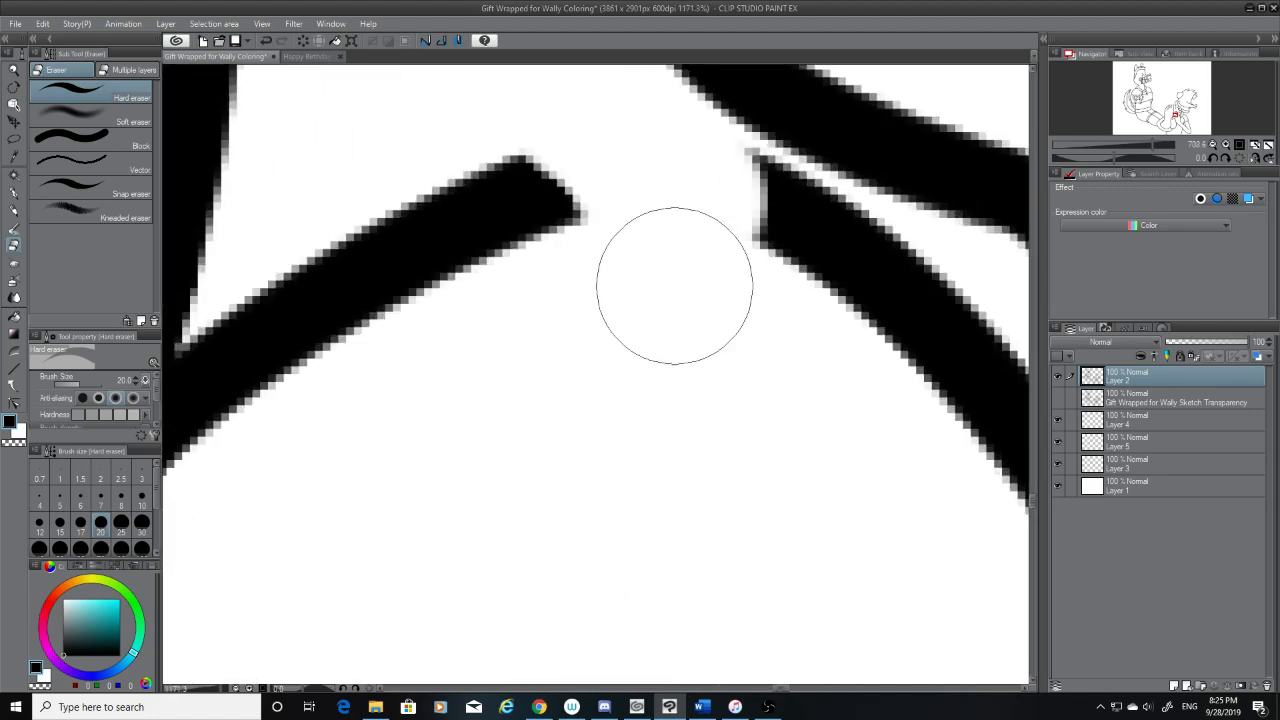
{"action": "key", "text": "p"}
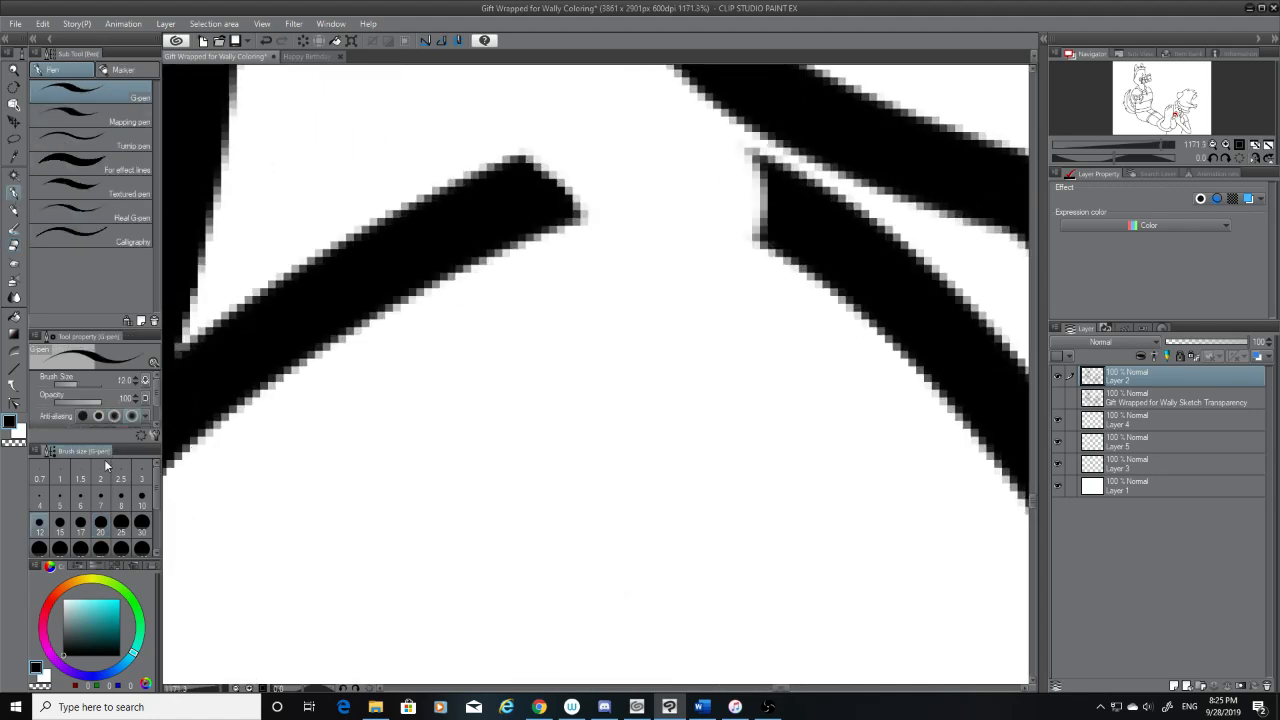
{"action": "left_click", "coordinate": [13, 246]}
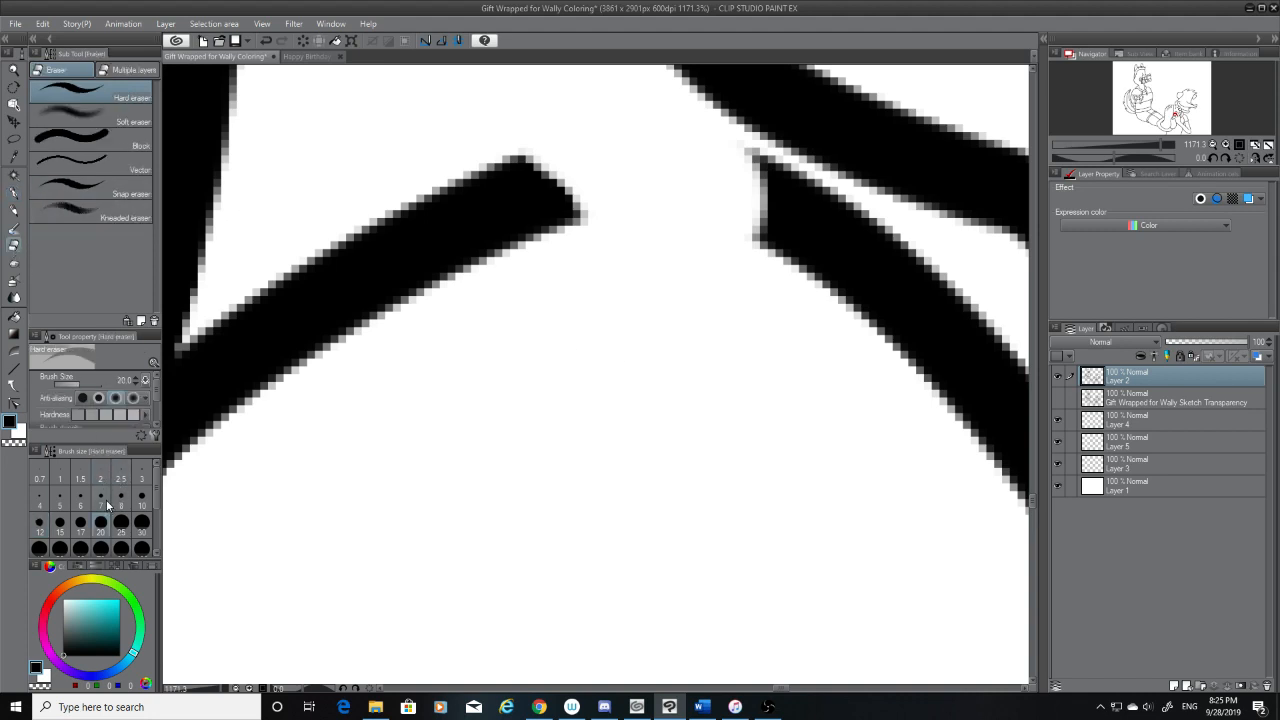
{"action": "left_click", "coordinate": [101, 498]}
{"action": "mouse_move", "coordinate": [752, 167]}
{"action": "left_mouse_down"}
{"action": "mouse_move", "coordinate": [737, 149]}
{"action": "mouse_move", "coordinate": [762, 285]}
{"action": "left_mouse_up"}
Bridge the gap at the middle finger's peak with a smooth G-pen curve, undoing uneven strokes until both line ends join cleanly
{"action": "left_click", "coordinate": [14, 193]}
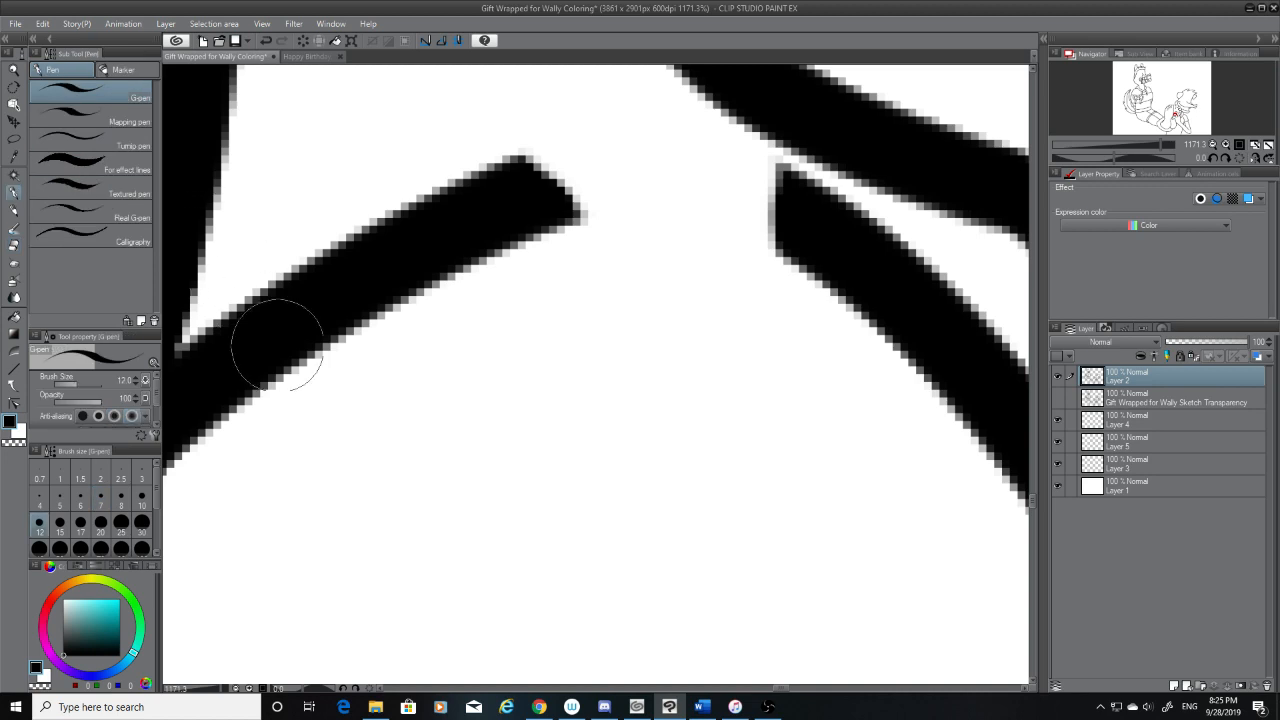
{"action": "mouse_move", "coordinate": [812, 240]}
{"action": "left_mouse_down"}
{"action": "mouse_move", "coordinate": [767, 188]}
{"action": "mouse_move", "coordinate": [787, 209]}
{"action": "mouse_move", "coordinate": [677, 180]}
{"action": "mouse_move", "coordinate": [552, 175]}
{"action": "left_mouse_up"}
{"action": "key", "text": "ctrl+z"}
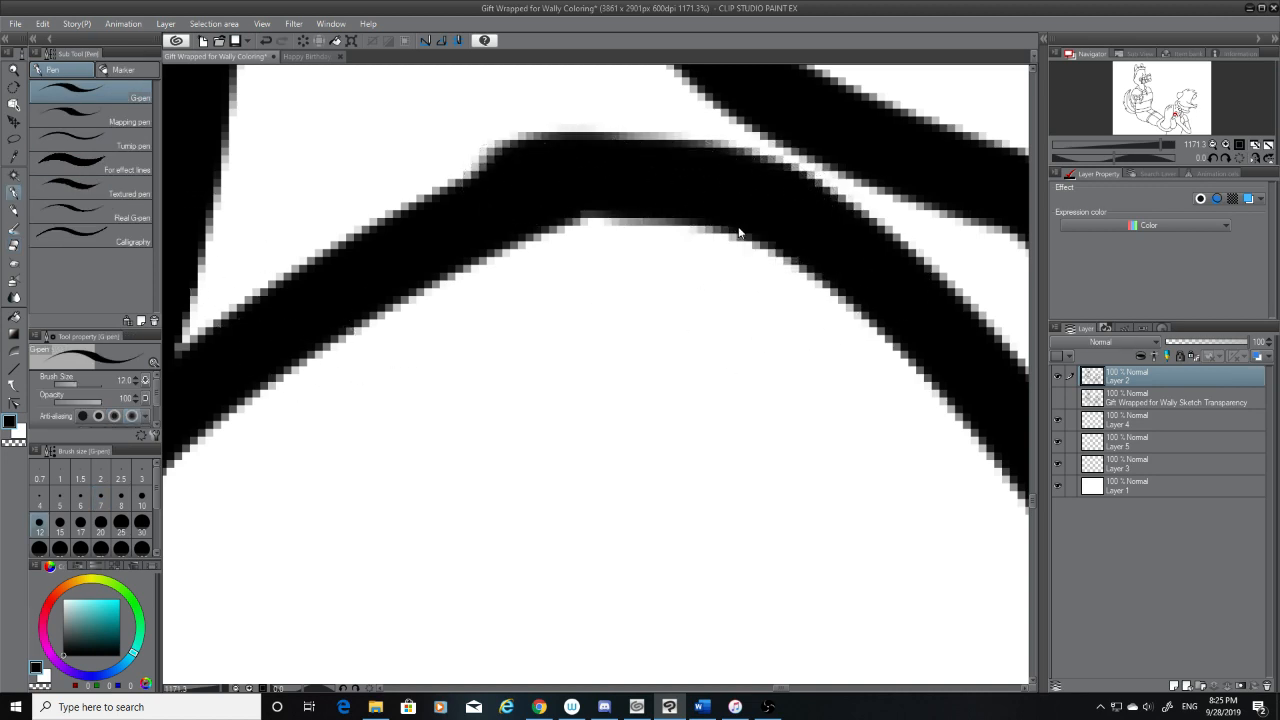
{"action": "key", "text": "ctrl+z"}
{"action": "mouse_move", "coordinate": [794, 214]}
{"action": "left_mouse_down"}
{"action": "mouse_move", "coordinate": [728, 197]}
{"action": "mouse_move", "coordinate": [787, 211]}
{"action": "mouse_move", "coordinate": [690, 176]}
{"action": "mouse_move", "coordinate": [534, 171]}
{"action": "left_mouse_up"}
{"action": "key", "text": "ctrl+z"}
{"action": "key", "text": "ctrl+z"}
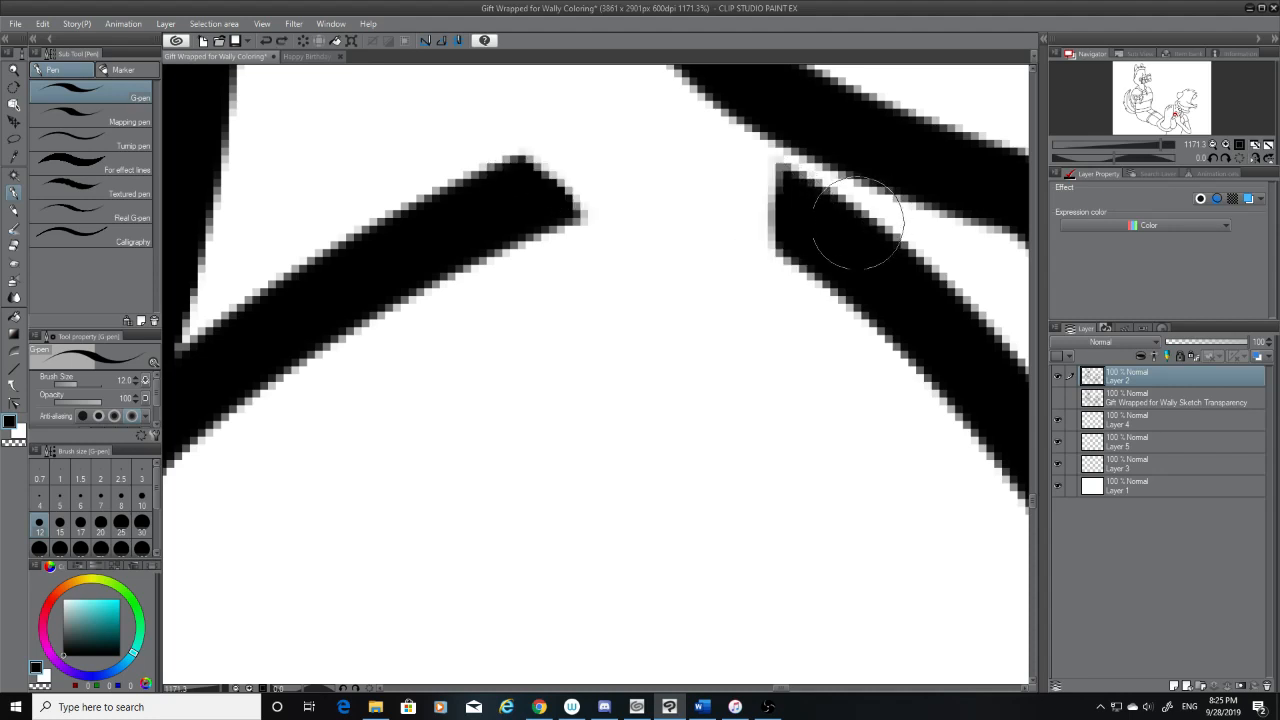
{"action": "mouse_move", "coordinate": [850, 222]}
{"action": "left_mouse_down"}
{"action": "mouse_move", "coordinate": [830, 235]}
{"action": "mouse_move", "coordinate": [766, 200]}
{"action": "mouse_move", "coordinate": [643, 173]}
{"action": "mouse_move", "coordinate": [543, 171]}
{"action": "left_mouse_up"}
{"action": "key", "text": "ctrl+z"}
{"action": "mouse_move", "coordinate": [800, 220]}
{"action": "left_mouse_down"}
{"action": "mouse_move", "coordinate": [714, 171]}
{"action": "mouse_move", "coordinate": [495, 152]}
{"action": "left_mouse_up"}
{"action": "key", "text": "ctrl+z"}
{"action": "mouse_move", "coordinate": [800, 218]}
{"action": "left_mouse_down"}
{"action": "mouse_move", "coordinate": [729, 186]}
{"action": "mouse_move", "coordinate": [629, 171]}
{"action": "mouse_move", "coordinate": [531, 190]}
{"action": "left_mouse_up"}
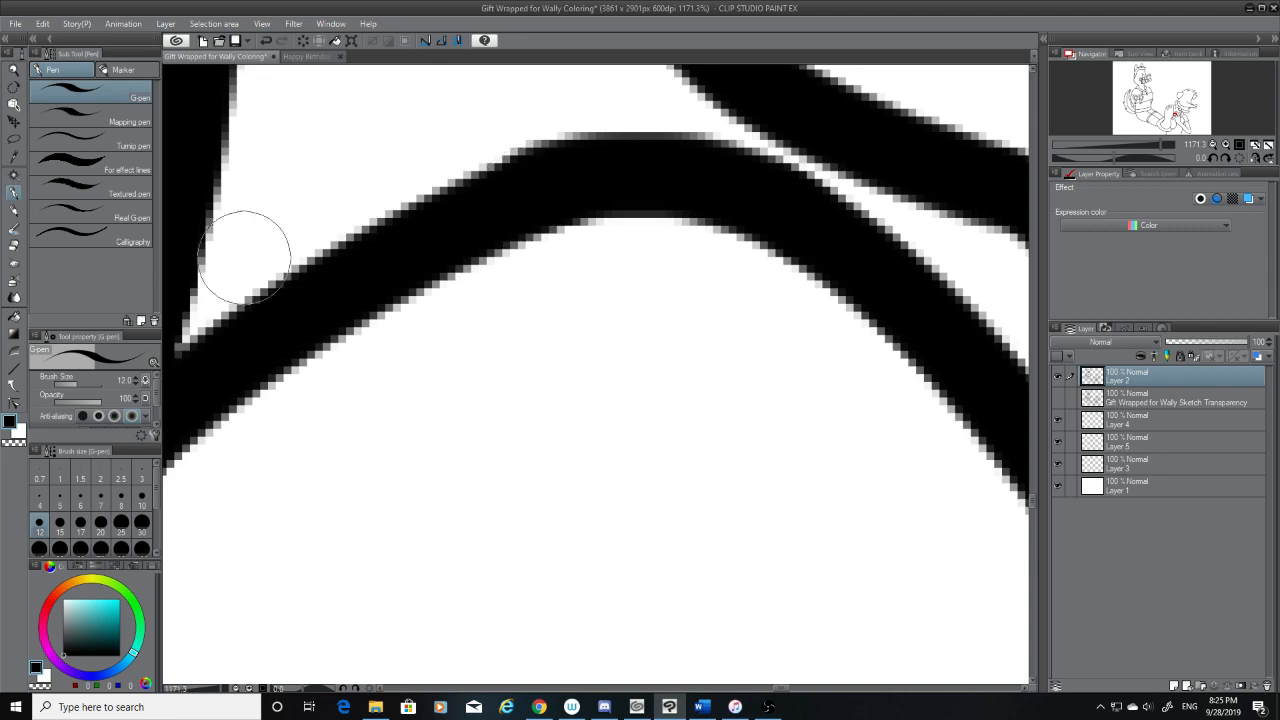
{"action": "scroll", "coordinate": [471, 255], "scroll_direction": "down", "scroll_amount": 6}
{"action": "scroll", "coordinate": [478, 238], "scroll_direction": "up", "scroll_amount": 3}
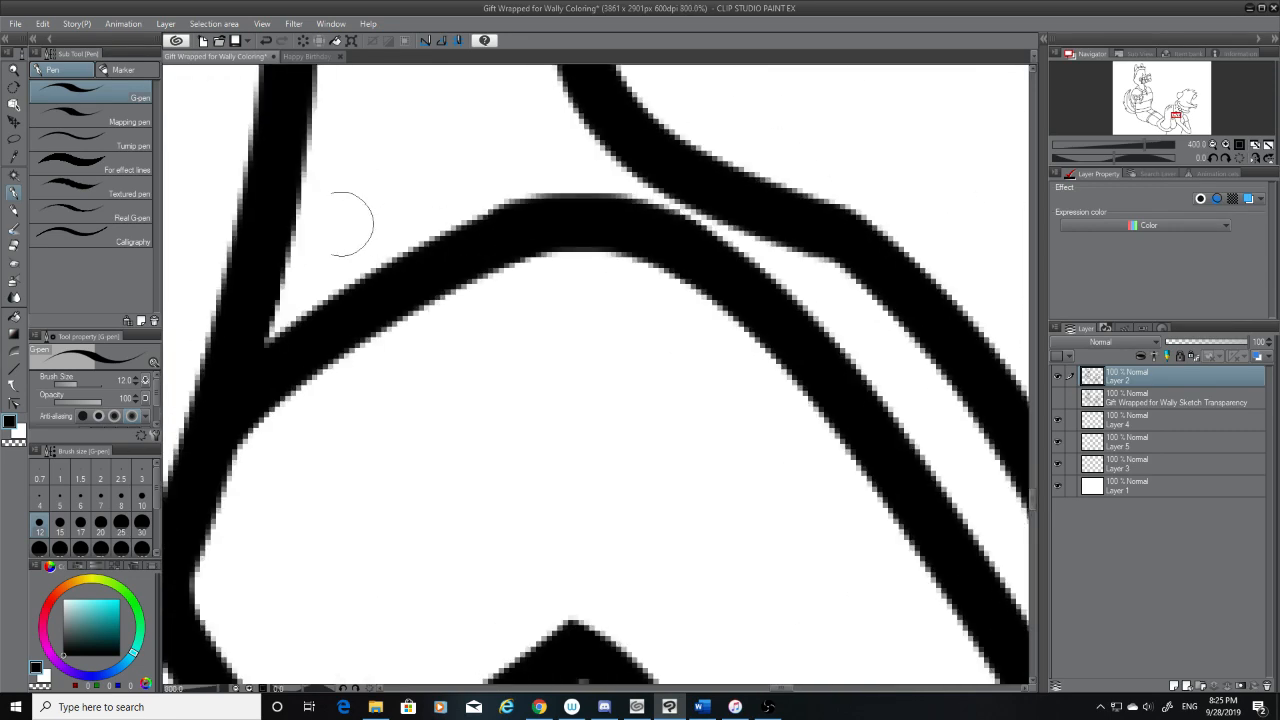
Inspect the redrawn finger curve and the surrounding hand and foot lines for remaining rough spots
{"action": "left_click", "coordinate": [22, 247]}
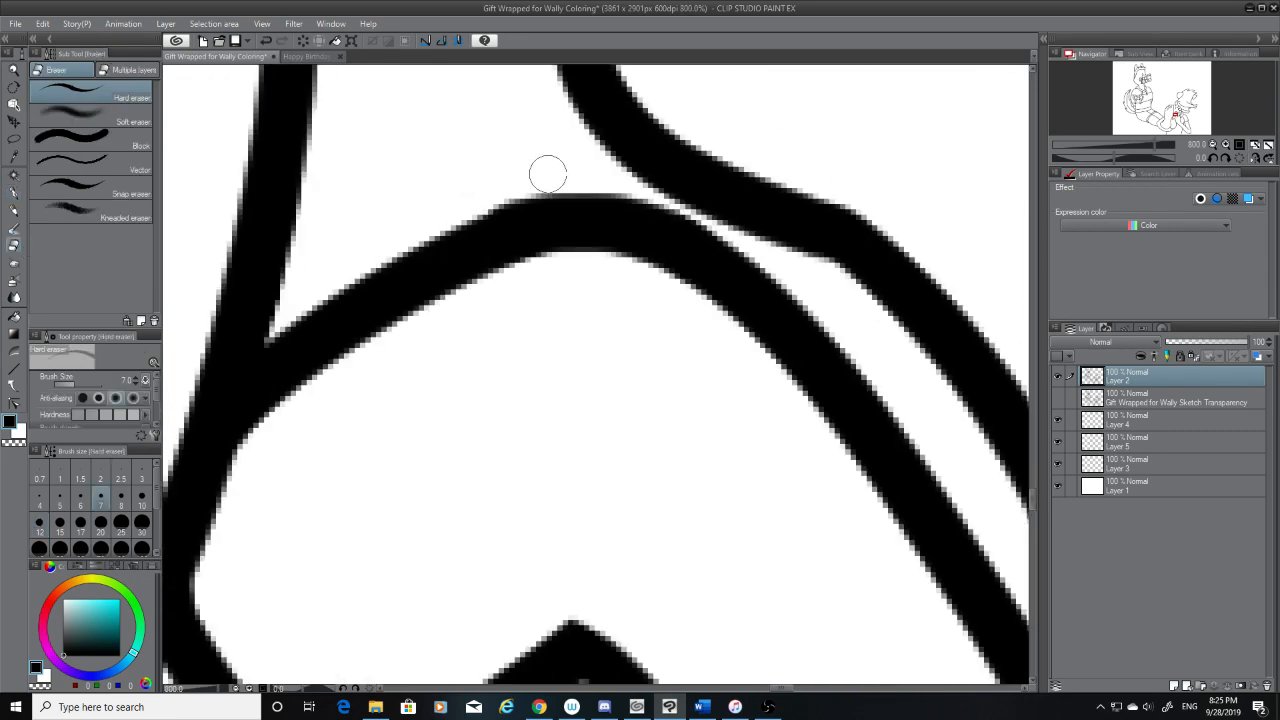
{"action": "scroll", "coordinate": [600, 222], "scroll_direction": "down", "scroll_amount": 4}
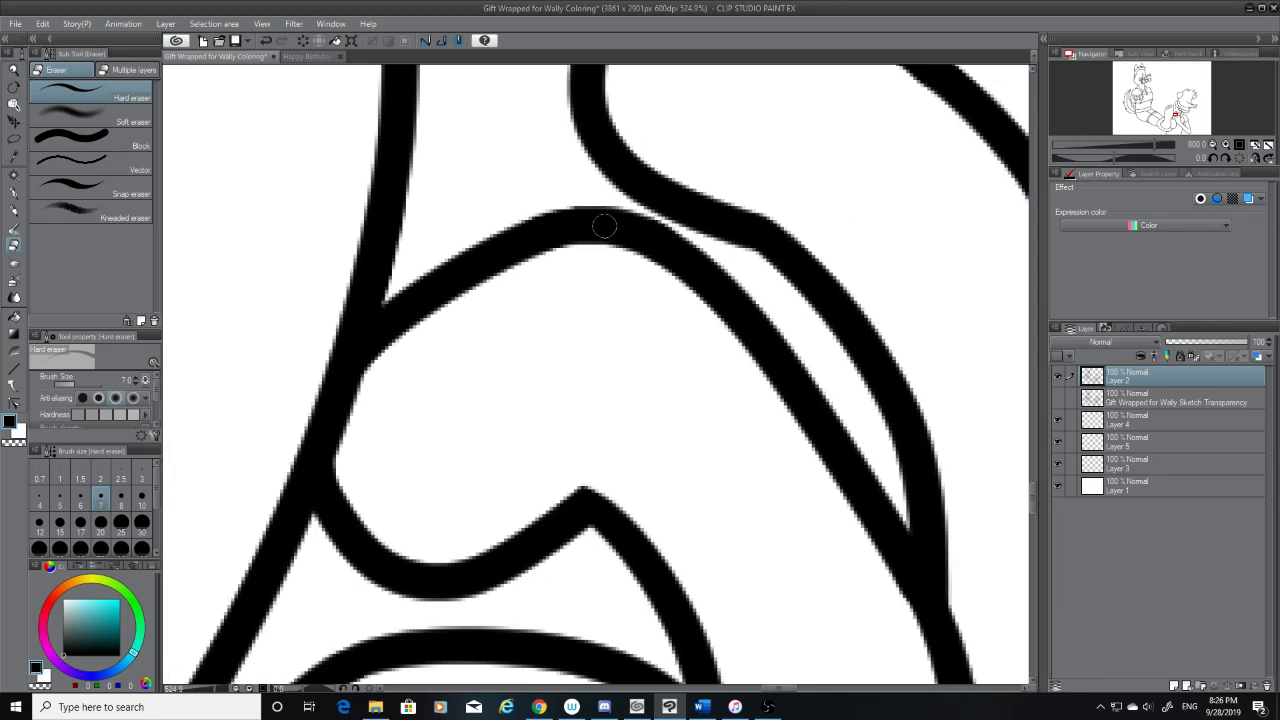
{"action": "scroll", "coordinate": [604, 220], "scroll_direction": "down", "scroll_amount": 6}
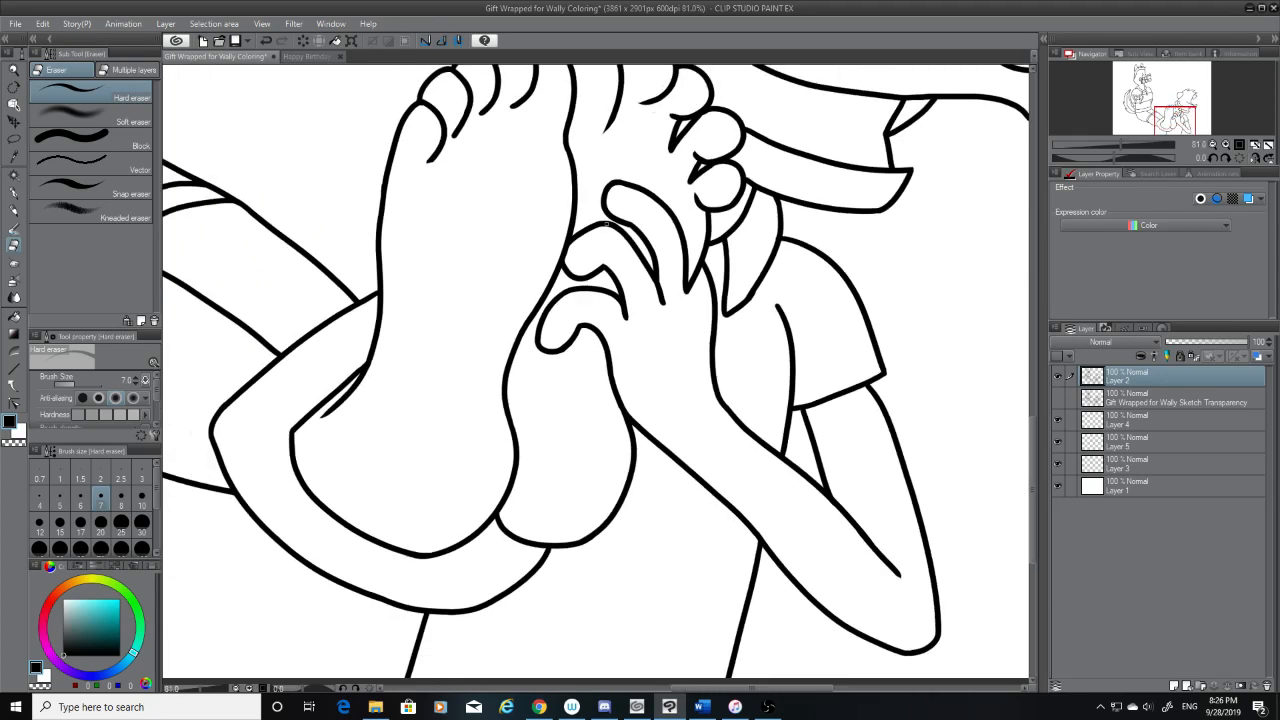
{"action": "scroll", "coordinate": [607, 227], "scroll_direction": "down", "scroll_amount": 2}
{"action": "scroll", "coordinate": [607, 227], "scroll_direction": "up", "scroll_amount": 4}
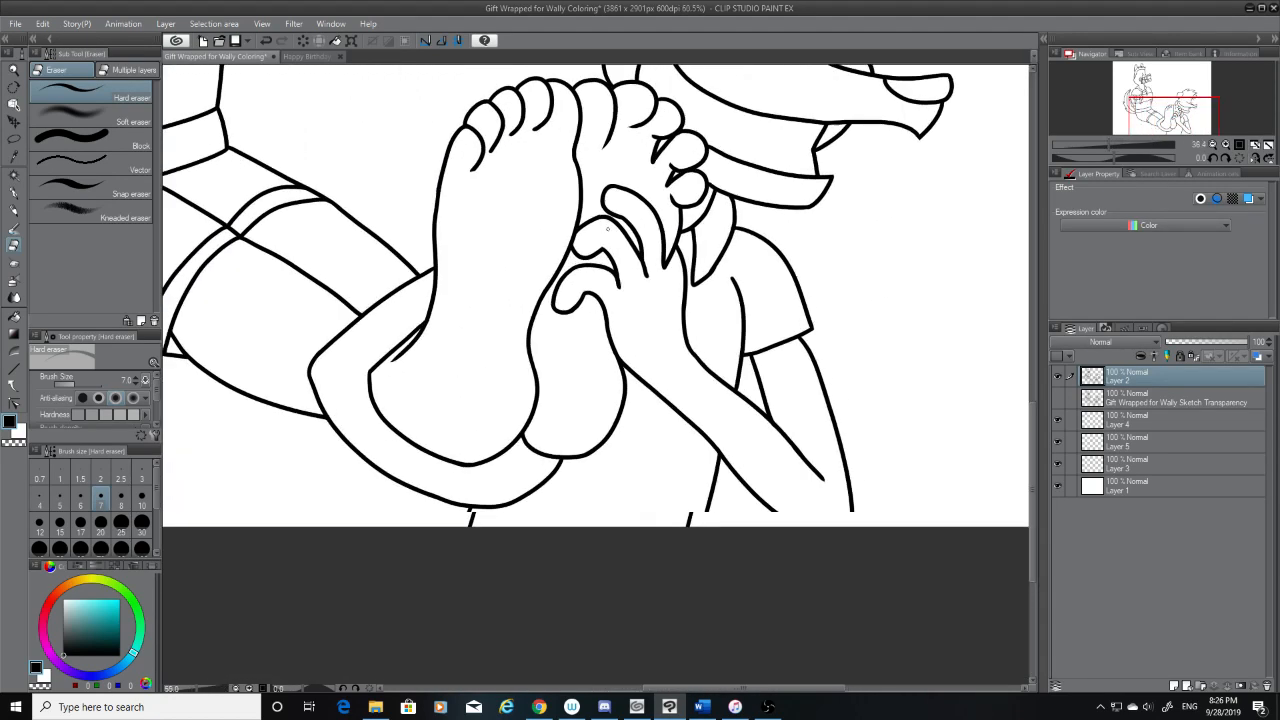
{"action": "scroll", "coordinate": [607, 227], "scroll_direction": "up", "scroll_amount": 3}
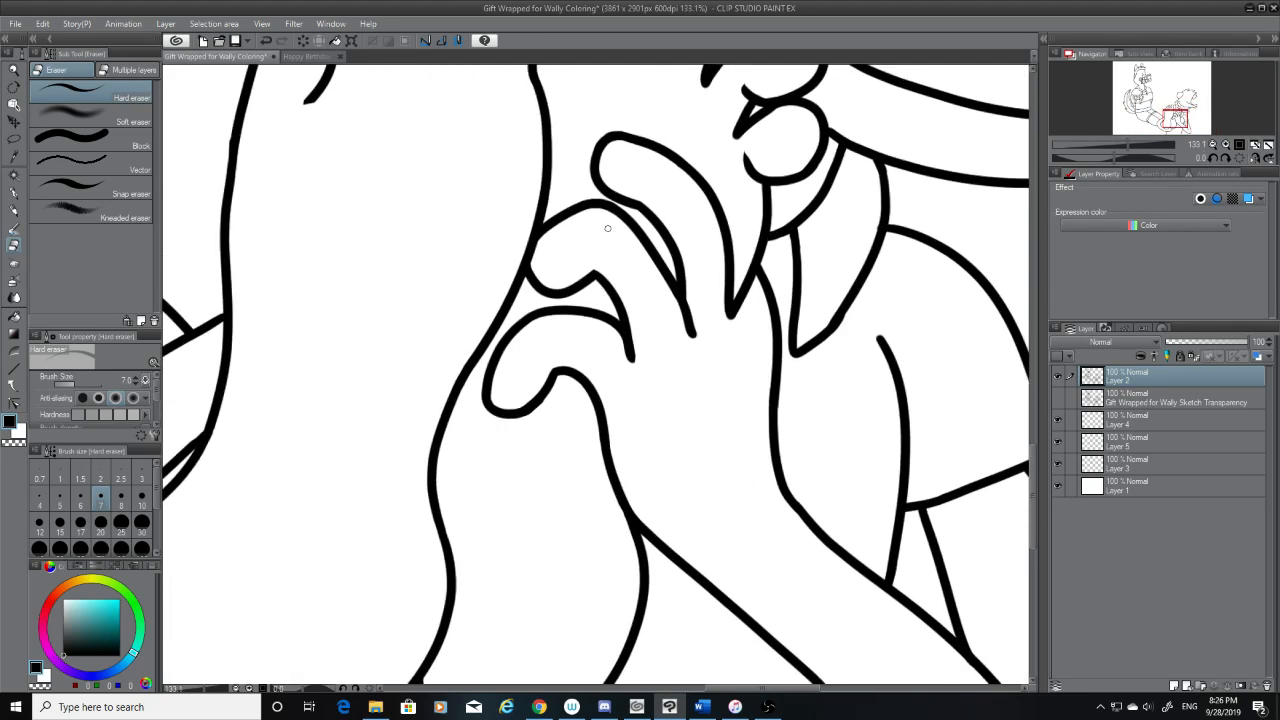
{"action": "scroll", "coordinate": [607, 228], "scroll_direction": "up", "scroll_amount": 3}
{"action": "scroll", "coordinate": [599, 289], "scroll_direction": "up", "scroll_amount": 3}
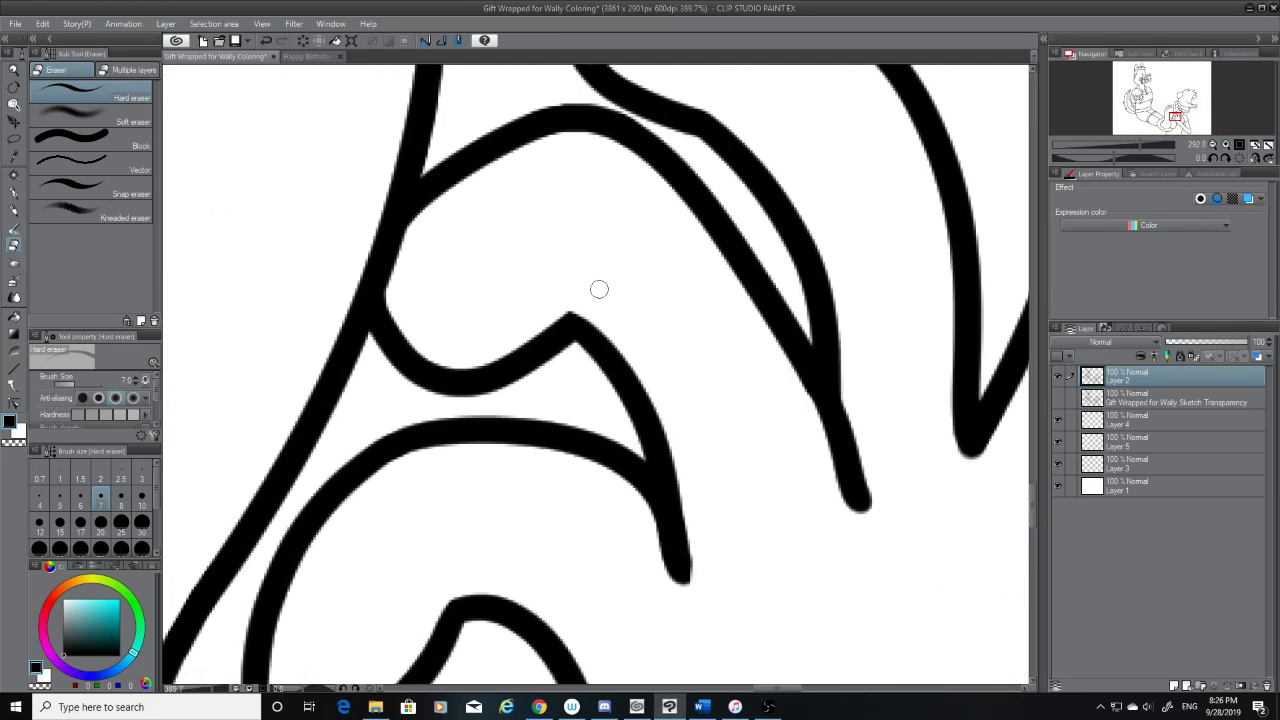
{"action": "scroll", "coordinate": [599, 289], "scroll_direction": "down", "scroll_amount": 2}
{"action": "scroll", "coordinate": [599, 289], "scroll_direction": "up", "scroll_amount": 3}
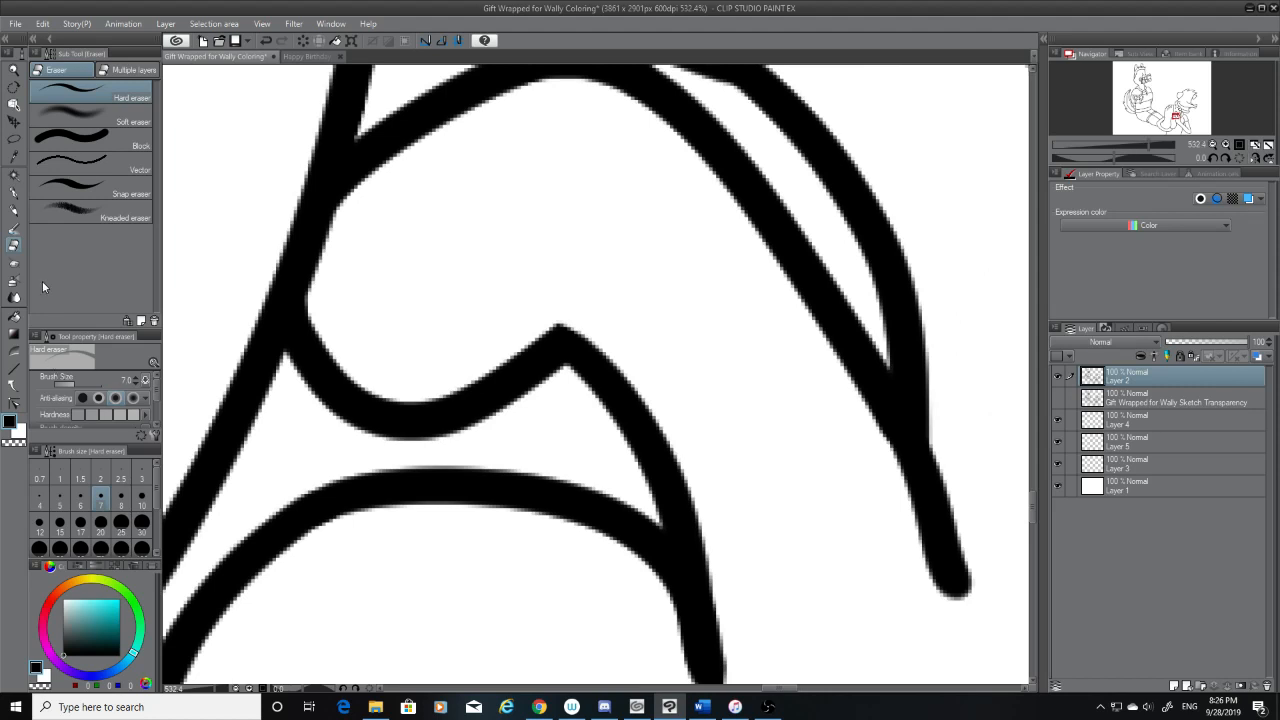
Erase the middle finger's curved underside up to its pointed corner with the hard eraser at size 20, and return to the G-pen
{"action": "left_click", "coordinate": [100, 521]}
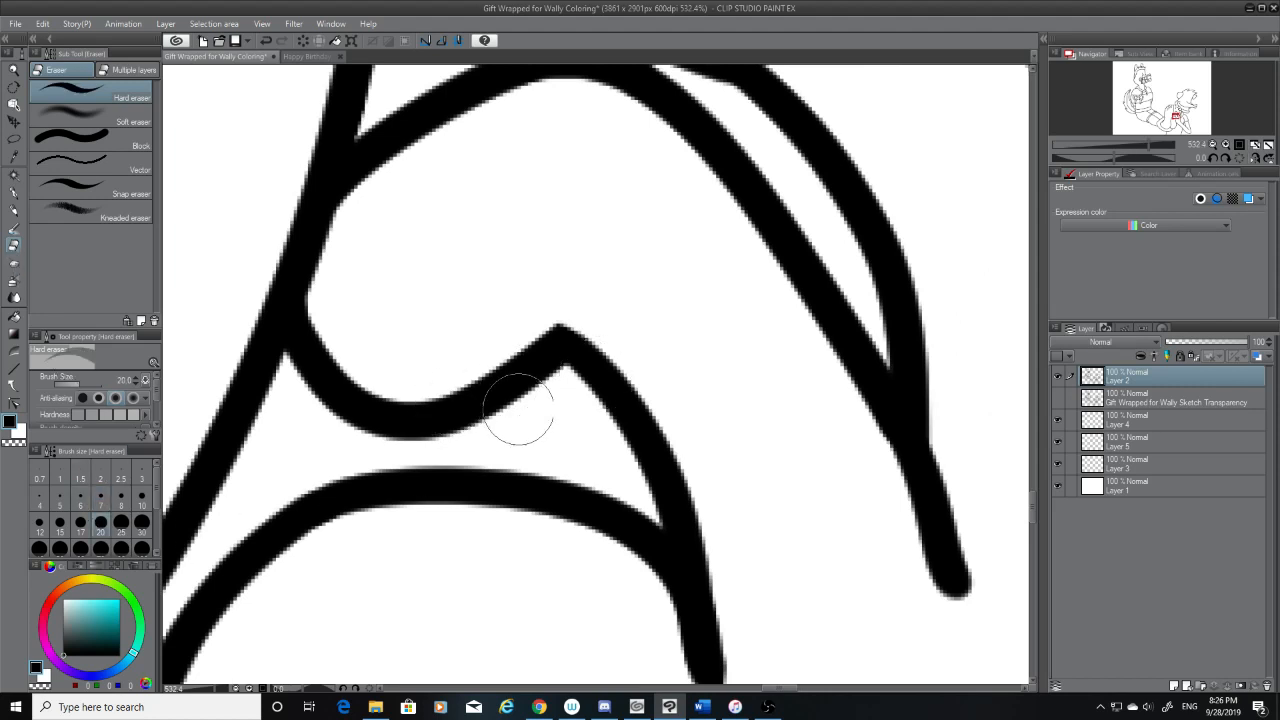
{"action": "mouse_move", "coordinate": [518, 405]}
{"action": "left_mouse_down"}
{"action": "mouse_move", "coordinate": [531, 350]}
{"action": "mouse_move", "coordinate": [520, 304]}
{"action": "mouse_move", "coordinate": [532, 367]}
{"action": "mouse_move", "coordinate": [472, 410]}
{"action": "mouse_move", "coordinate": [340, 432]}
{"action": "mouse_move", "coordinate": [389, 400]}
{"action": "left_mouse_up"}
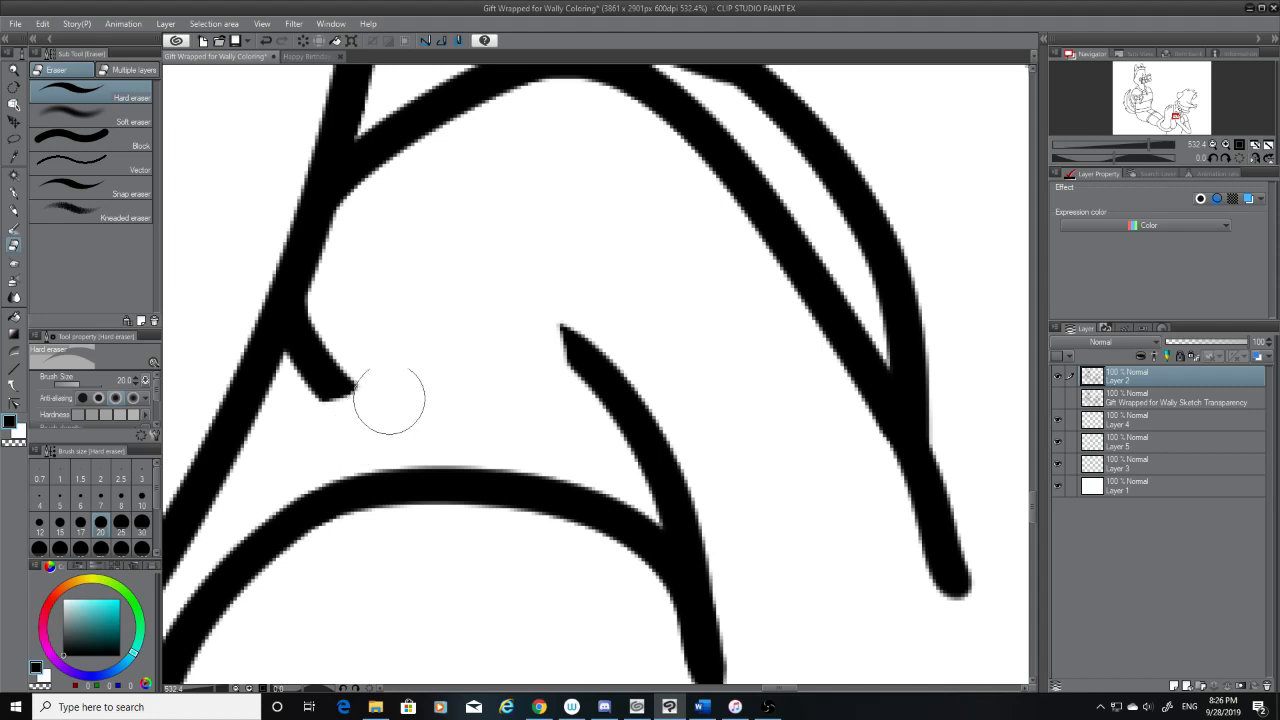
{"action": "left_click", "coordinate": [15, 193]}
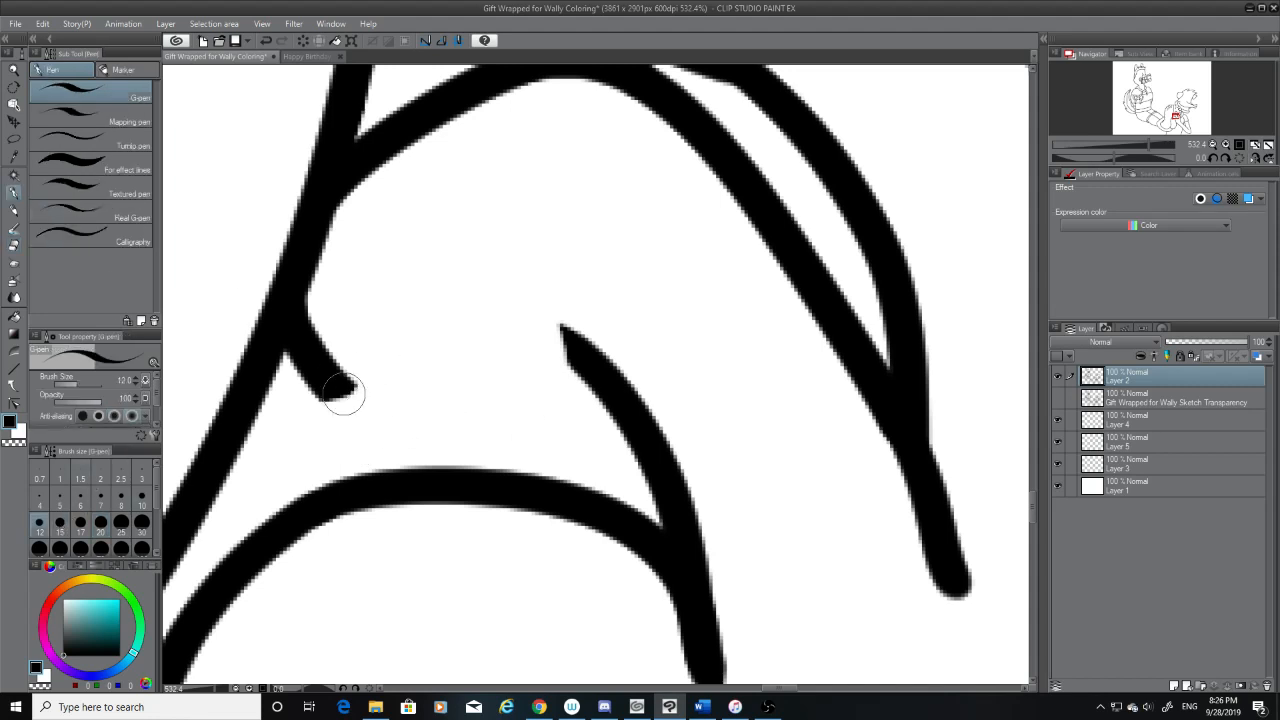
Try to bridge the gap in the middle finger's underside with freehand G-pen strokes, undoing each one
{"action": "left_click_drag", "start_coordinate": [335, 385], "coordinate": [418, 357]}
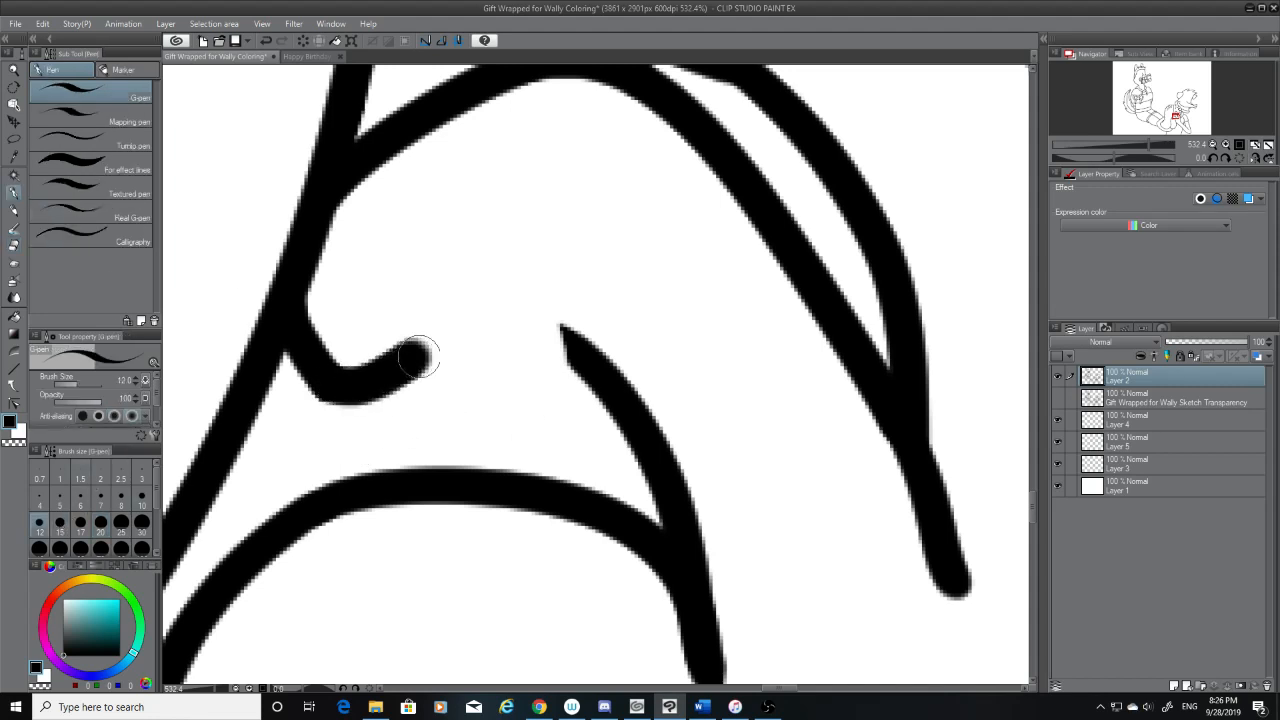
{"action": "key", "text": "ctrl+z"}
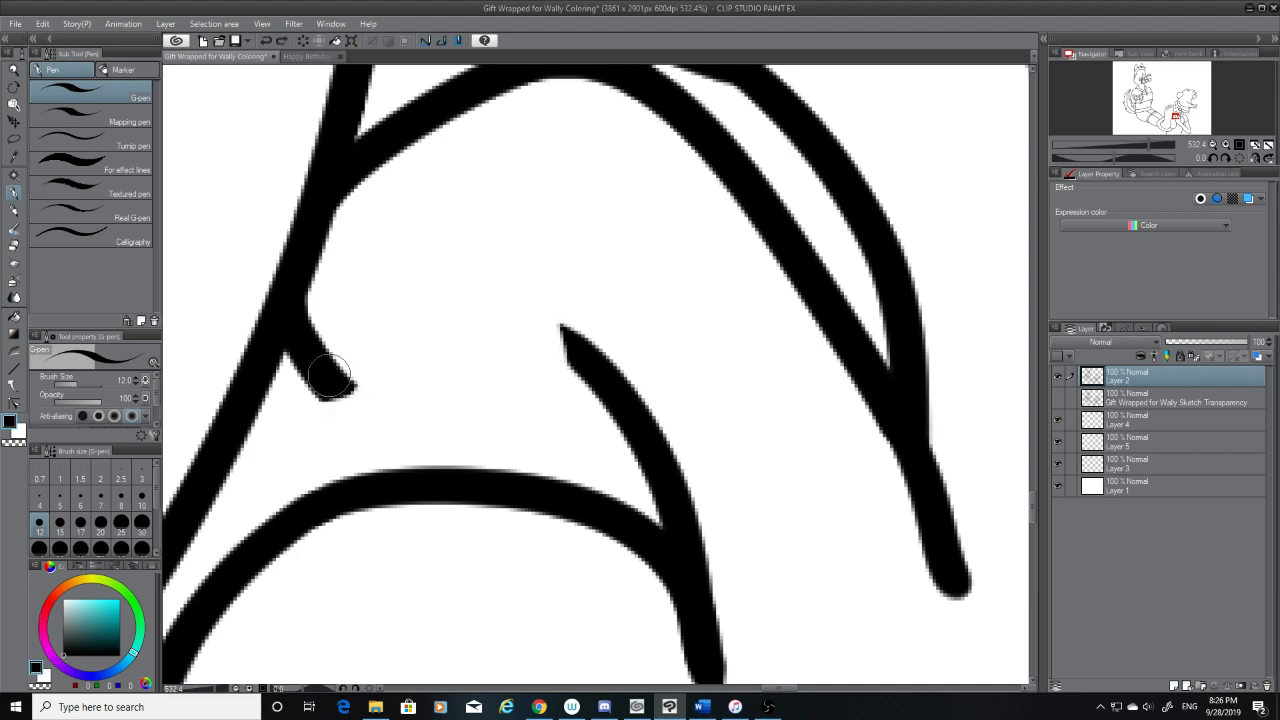
{"action": "mouse_move", "coordinate": [325, 378]}
{"action": "left_mouse_down"}
{"action": "mouse_move", "coordinate": [345, 392]}
{"action": "mouse_move", "coordinate": [493, 340]}
{"action": "mouse_move", "coordinate": [558, 348]}
{"action": "left_mouse_up"}
{"action": "key", "text": "ctrl+z"}
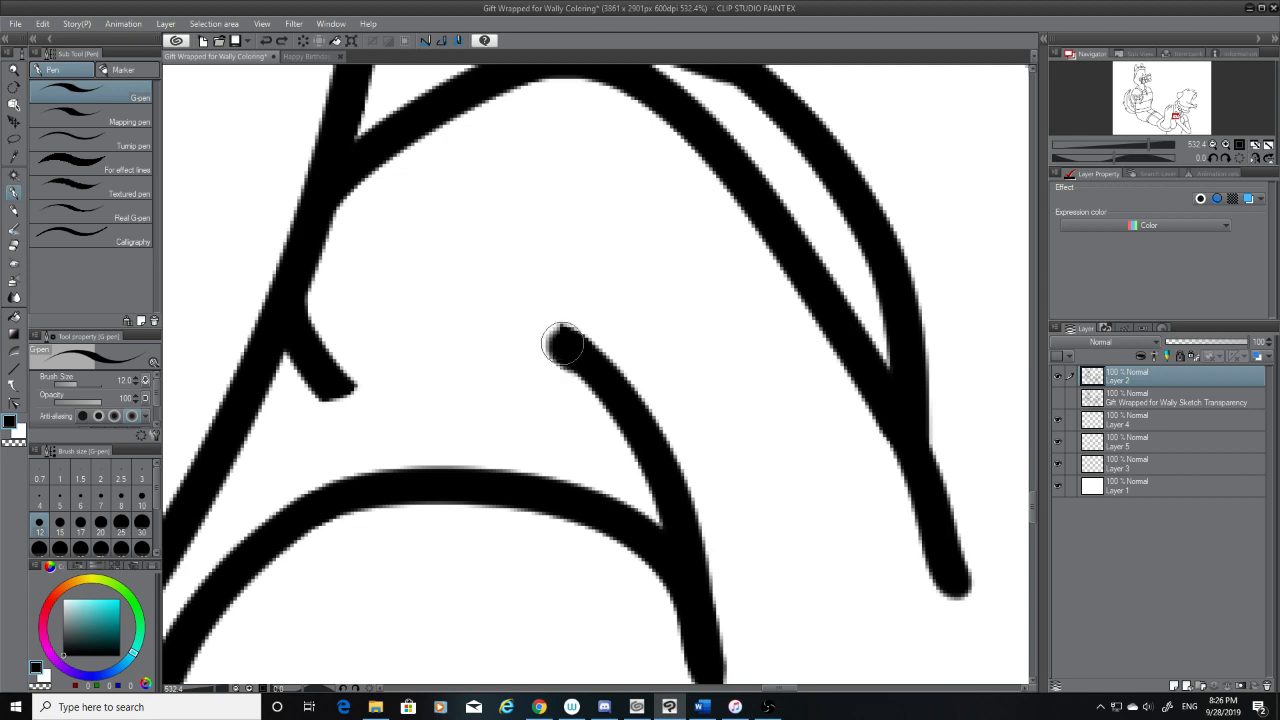
Try to redraw the middle finger's underside with the sketch layer shown as a guide, hide the sketch, and undo back past the earlier erasing
{"action": "left_click", "coordinate": [1058, 399]}
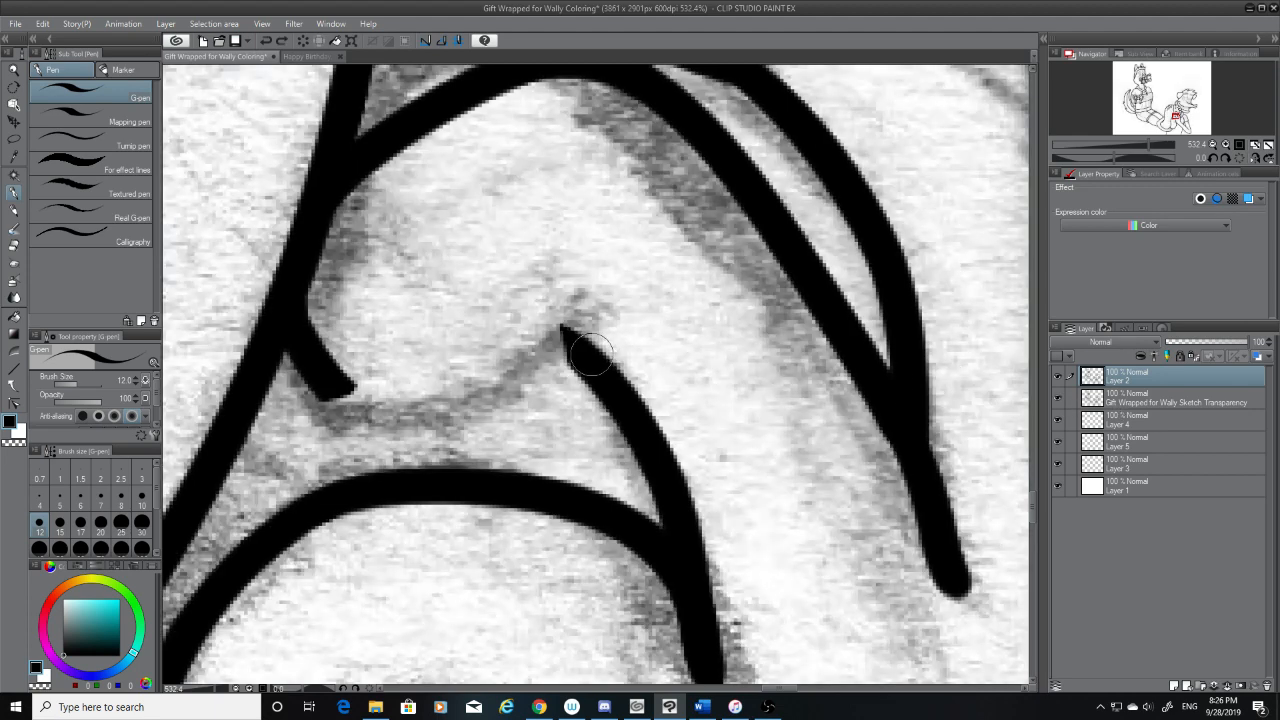
{"action": "mouse_move", "coordinate": [583, 352]}
{"action": "left_mouse_down"}
{"action": "mouse_move", "coordinate": [468, 339]}
{"action": "mouse_move", "coordinate": [332, 393]}
{"action": "left_mouse_up"}
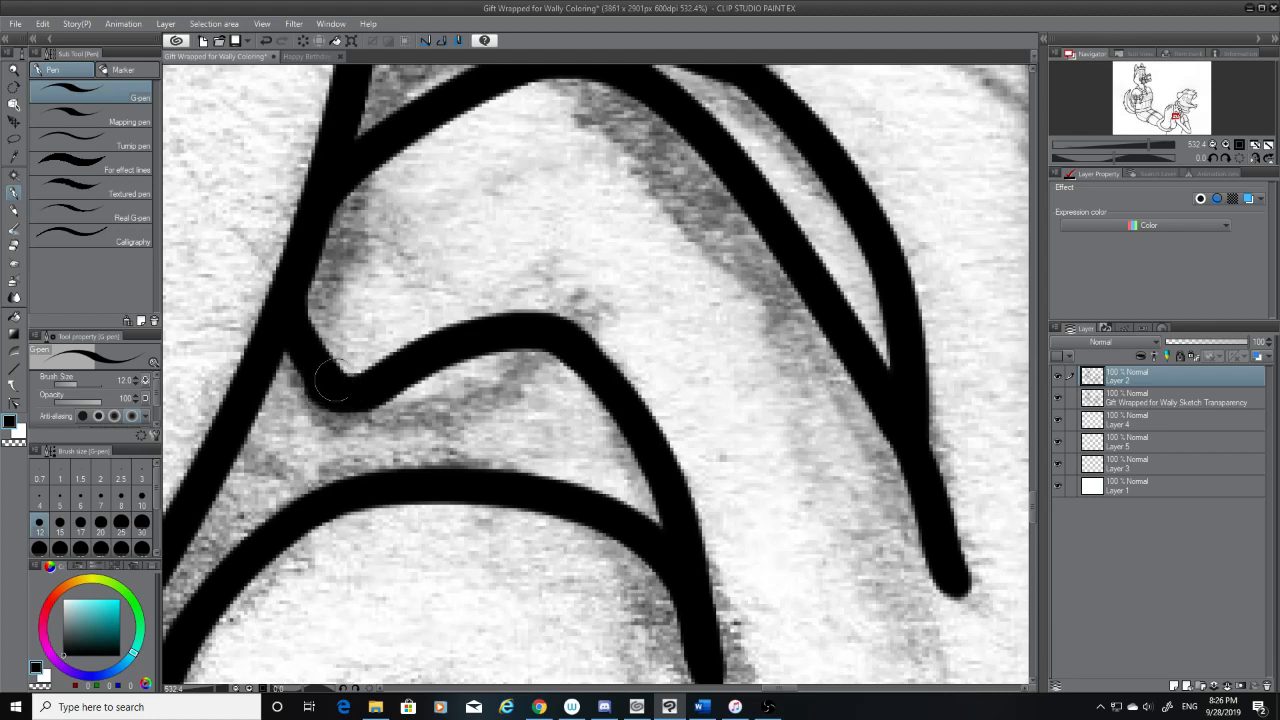
{"action": "left_click", "coordinate": [1058, 399]}
{"action": "scroll", "coordinate": [651, 340], "scroll_direction": "down", "scroll_amount": 5}
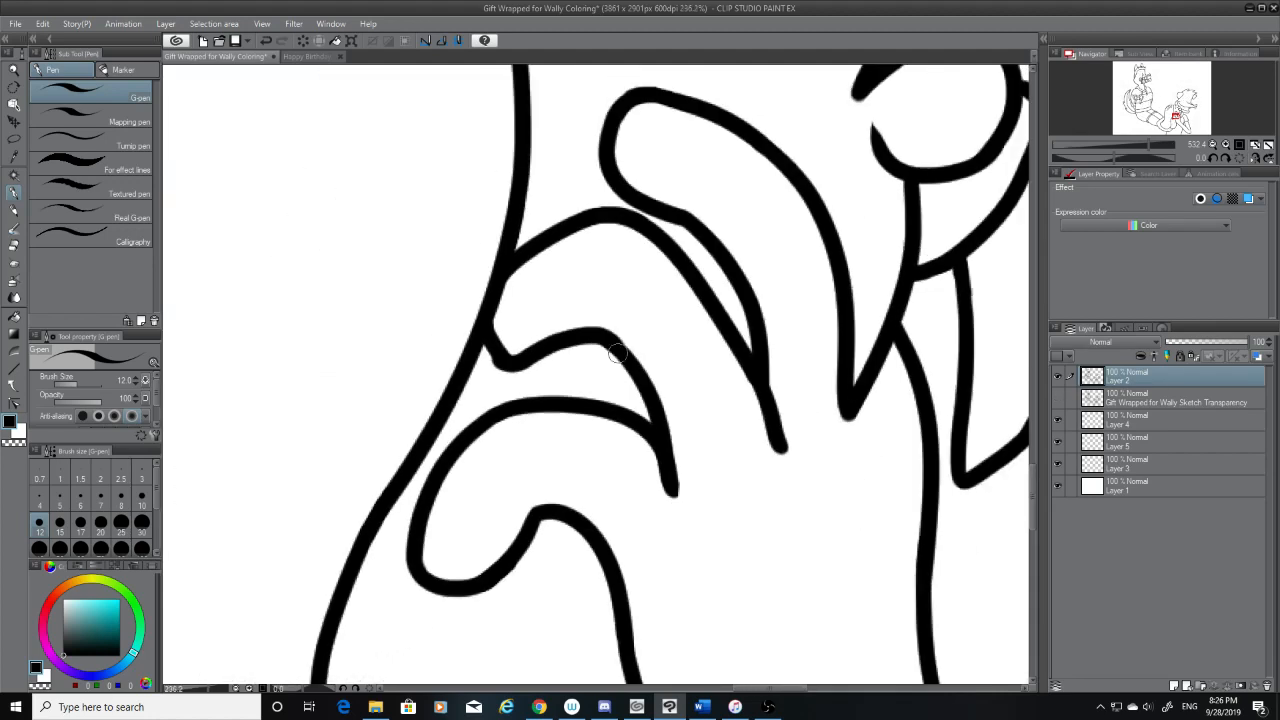
{"action": "scroll", "coordinate": [486, 322], "scroll_direction": "up", "scroll_amount": 4}
{"action": "key", "text": "ctrl+z"}
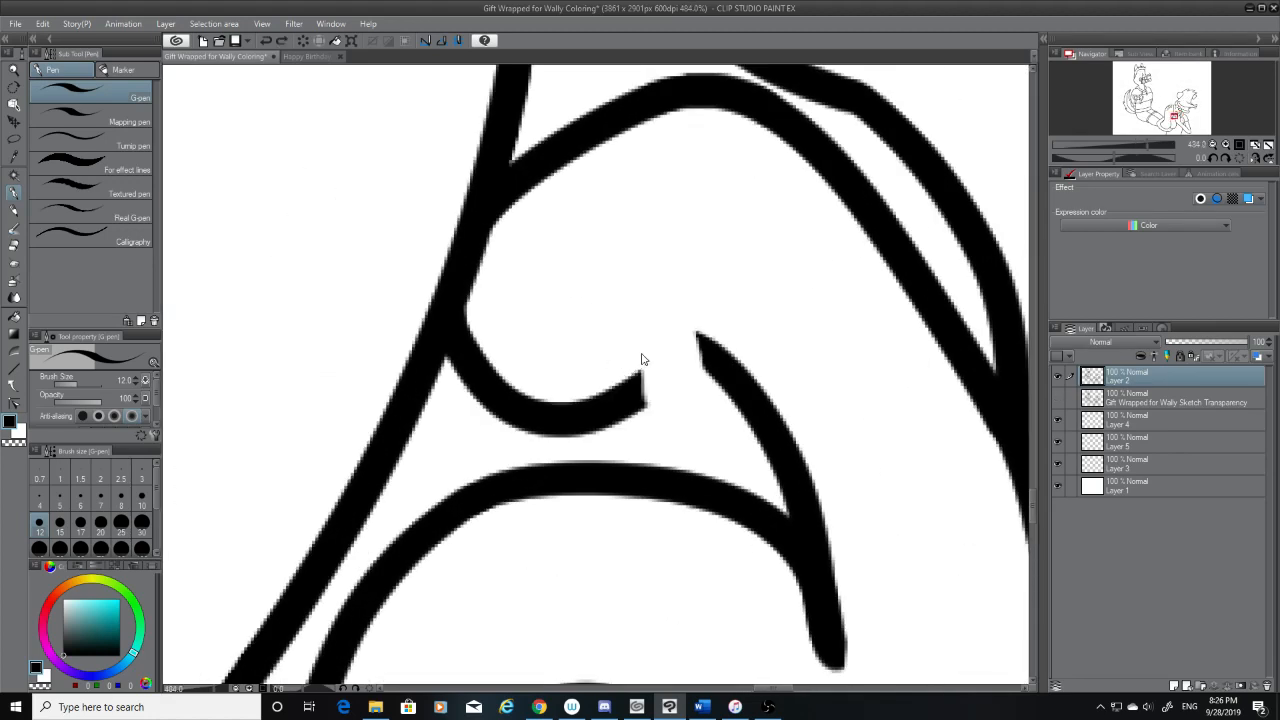
Extend the middle finger's underside up to its corner with the G-pen, and erase the pointed corner with the hard eraser at size 20
{"action": "left_click_drag", "start_coordinate": [642, 362], "coordinate": [697, 336]}
{"action": "key", "text": "e"}
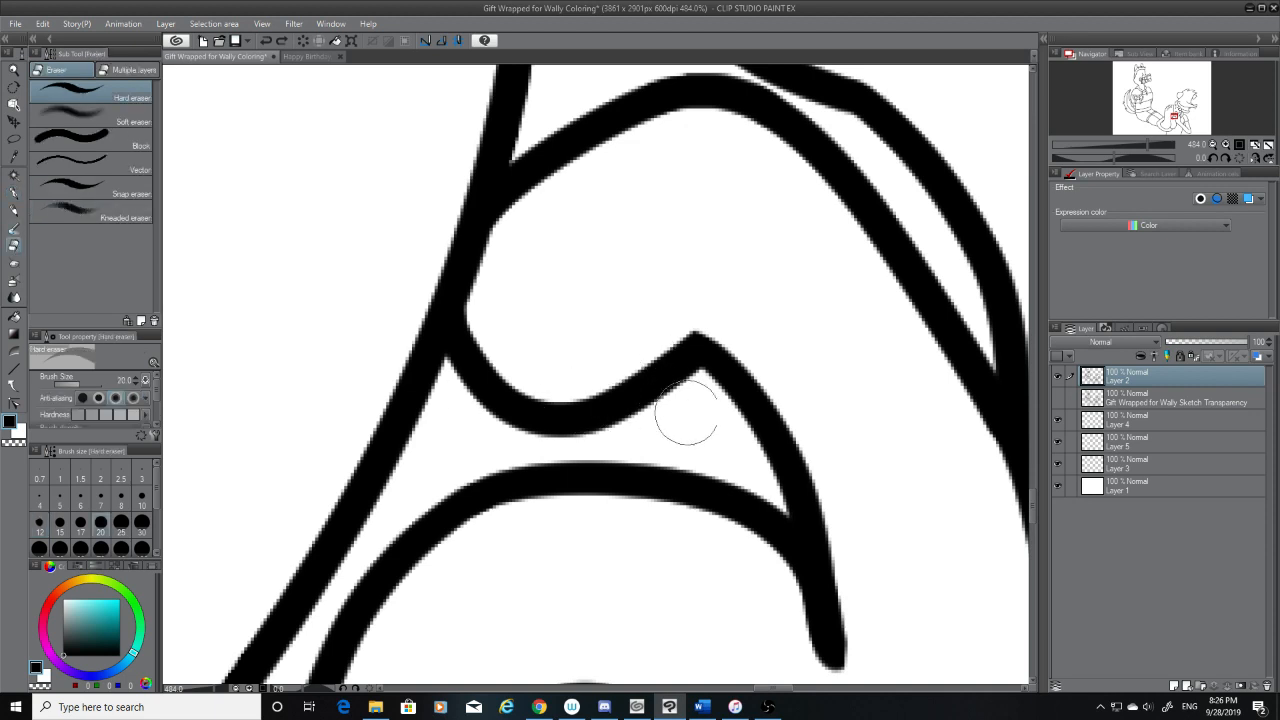
{"action": "mouse_move", "coordinate": [686, 409]}
{"action": "left_mouse_down"}
{"action": "mouse_move", "coordinate": [674, 332]}
{"action": "mouse_move", "coordinate": [680, 369]}
{"action": "mouse_move", "coordinate": [660, 366]}
{"action": "mouse_move", "coordinate": [632, 425]}
{"action": "left_mouse_up"}
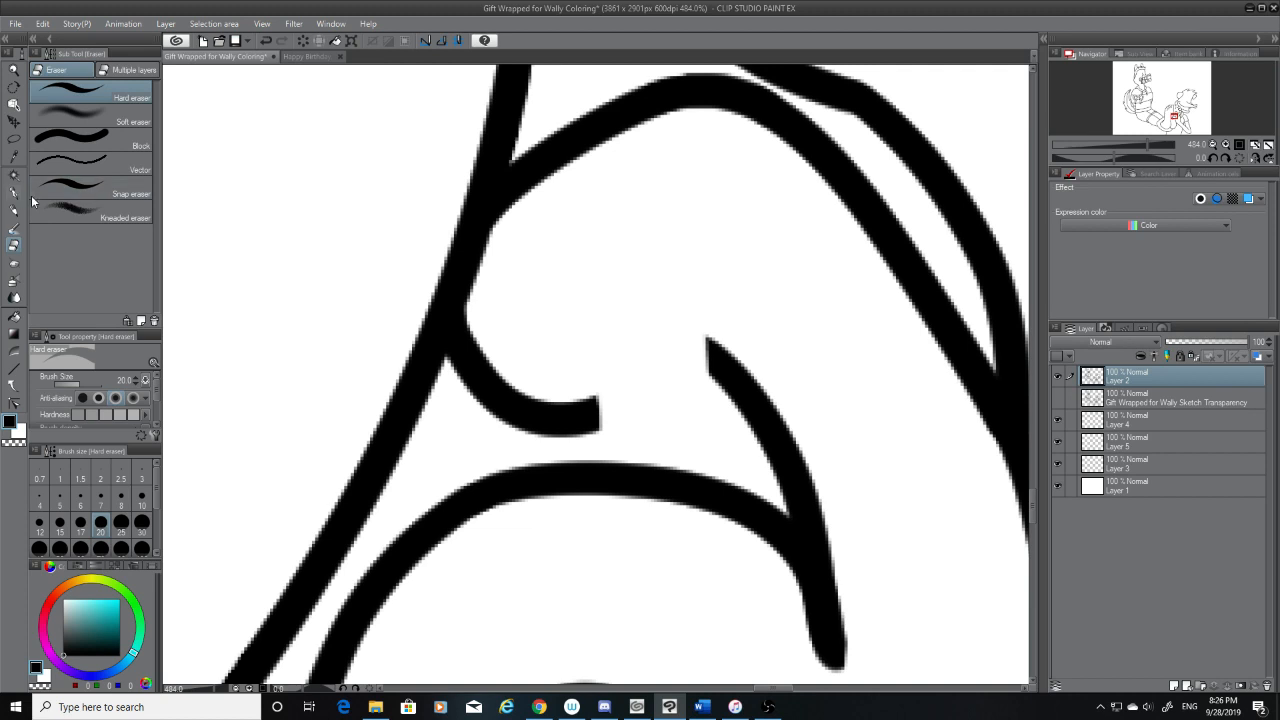
Bridge the gap in the middle finger's underside with a rounded G-pen curve at size 12, undoing uneven strokes until both ends join
{"action": "key", "text": "p"}
{"action": "left_click_drag", "start_coordinate": [728, 372], "coordinate": [698, 338]}
{"action": "key", "text": "ctrl+z"}
{"action": "left_click_drag", "start_coordinate": [738, 378], "coordinate": [707, 352]}
{"action": "key", "text": "ctrl+z"}
{"action": "key", "text": "ctrl+z"}
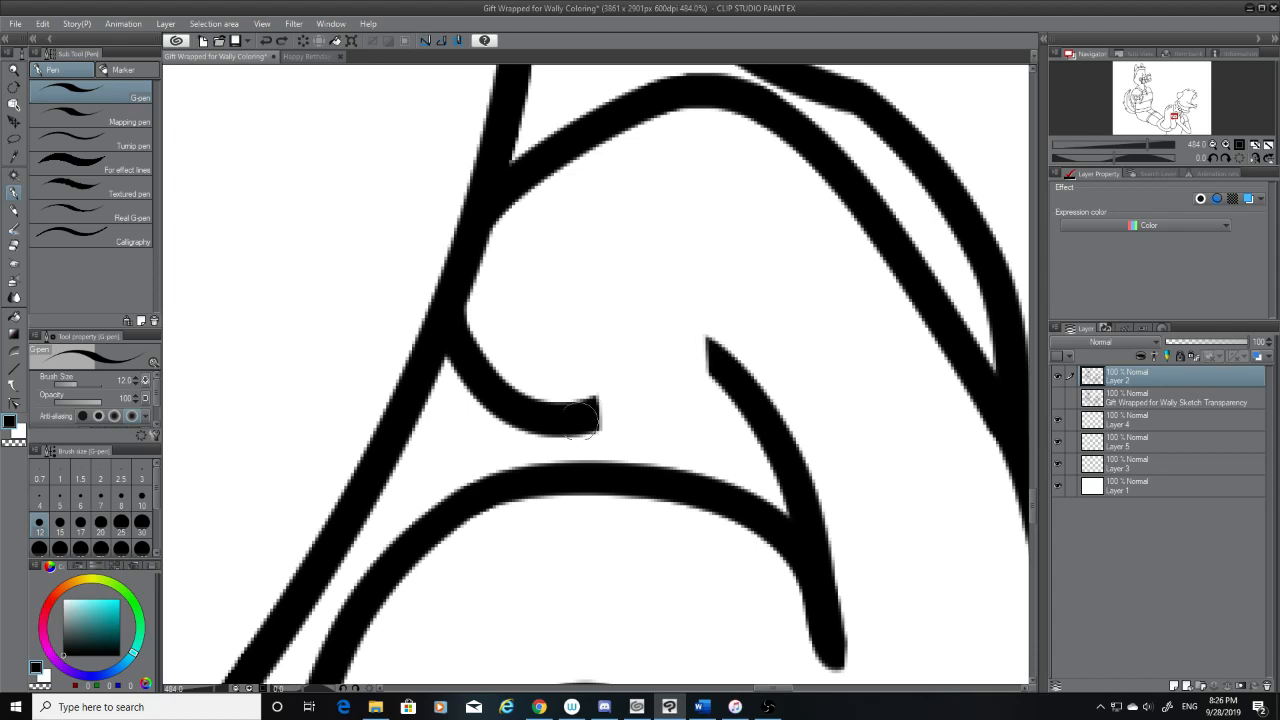
{"action": "mouse_move", "coordinate": [591, 413]}
{"action": "left_mouse_down"}
{"action": "mouse_move", "coordinate": [647, 357]}
{"action": "mouse_move", "coordinate": [655, 379]}
{"action": "mouse_move", "coordinate": [625, 383]}
{"action": "mouse_move", "coordinate": [662, 354]}
{"action": "mouse_move", "coordinate": [707, 351]}
{"action": "mouse_move", "coordinate": [680, 347]}
{"action": "mouse_move", "coordinate": [612, 414]}
{"action": "left_mouse_up"}
{"action": "key", "text": "ctrl+z"}
{"action": "key", "text": "ctrl+z"}
{"action": "key", "text": "ctrl+z"}
{"action": "mouse_move", "coordinate": [728, 378]}
{"action": "left_mouse_down"}
{"action": "mouse_move", "coordinate": [689, 346]}
{"action": "mouse_move", "coordinate": [626, 405]}
{"action": "mouse_move", "coordinate": [591, 417]}
{"action": "mouse_move", "coordinate": [644, 371]}
{"action": "mouse_move", "coordinate": [701, 348]}
{"action": "left_mouse_up"}
{"action": "key", "text": "ctrl+z"}
{"action": "key", "text": "ctrl+z"}
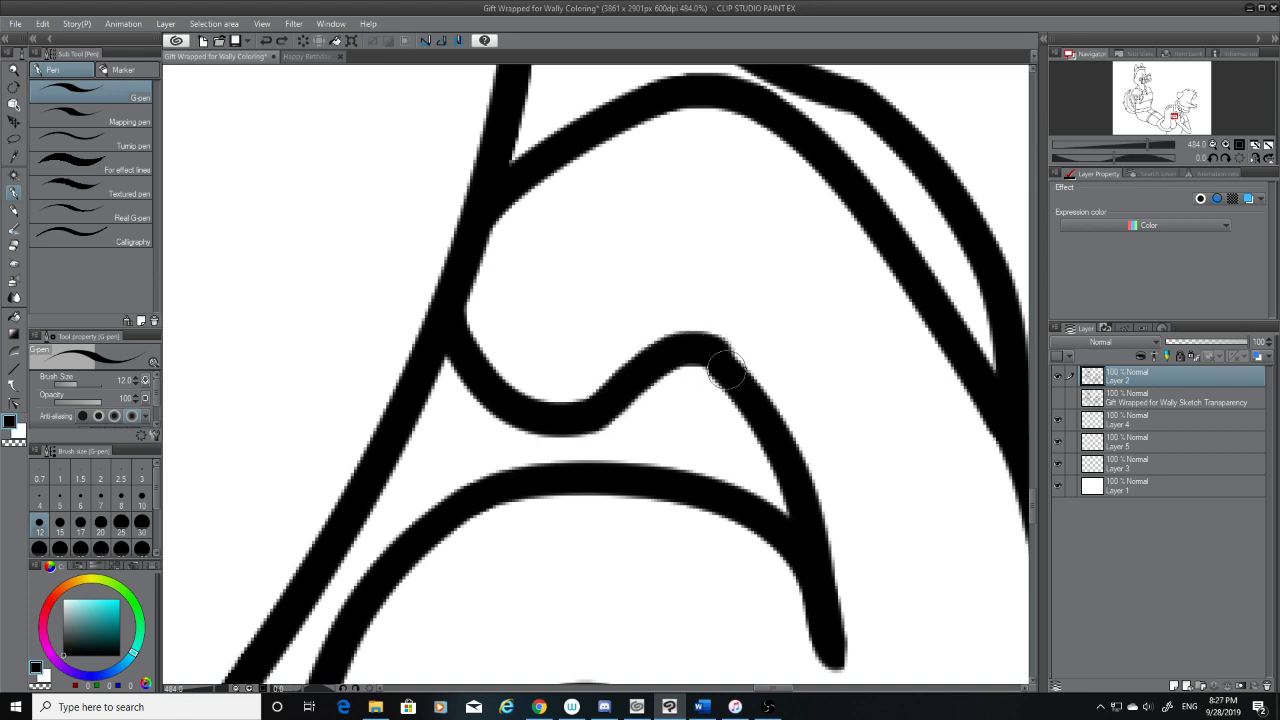
Trim the bump on the outer side of the finger's rounded peak with the hard eraser, and set the eraser size to 7
{"action": "left_click", "coordinate": [14, 245]}
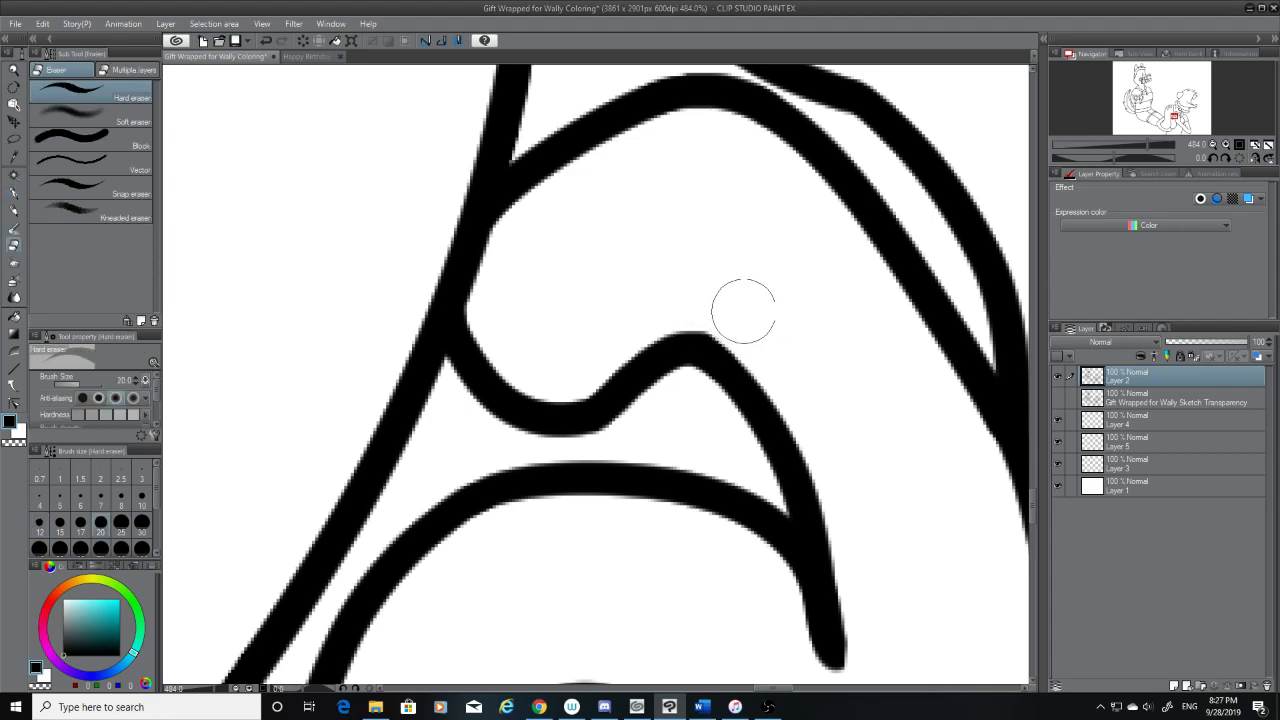
{"action": "left_click", "coordinate": [101, 500]}
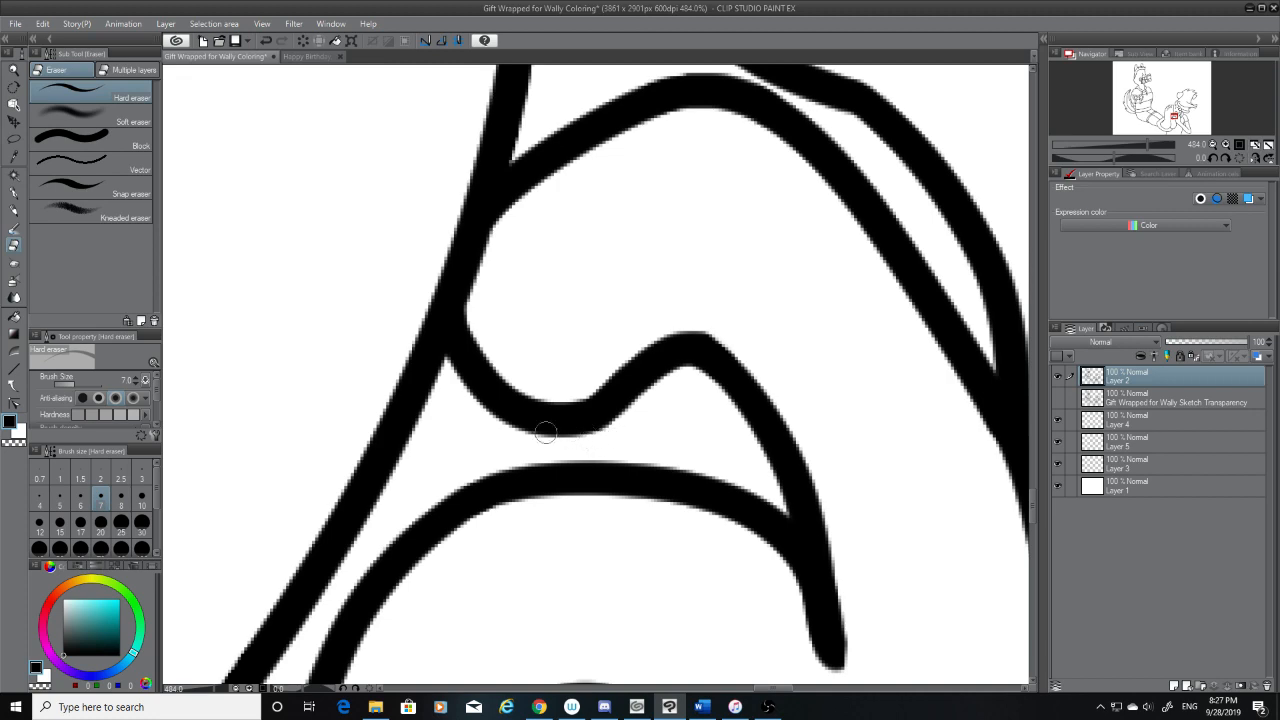
Inspect the redrawn middle finger curve and the neighbouring finger, hand and foot lines for remaining rough spots
{"action": "scroll", "coordinate": [545, 431], "scroll_direction": "down", "scroll_amount": 8}
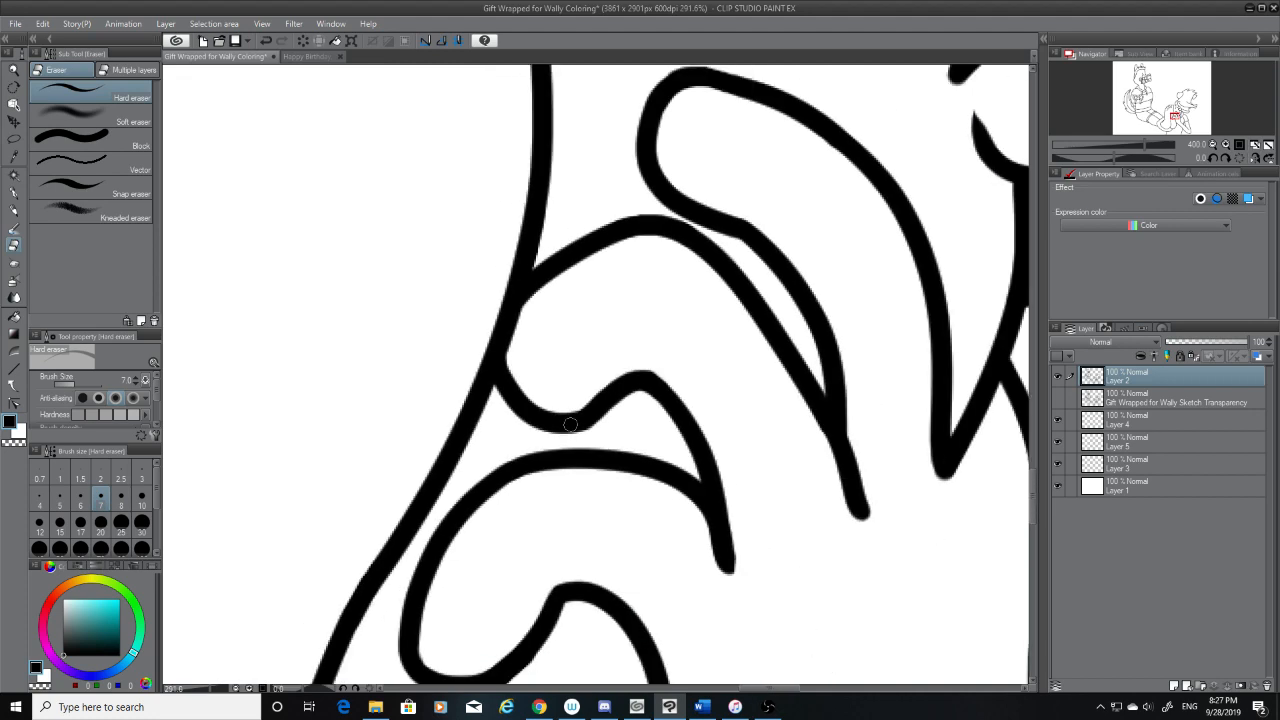
{"action": "scroll", "coordinate": [570, 421], "scroll_direction": "down", "scroll_amount": 5}
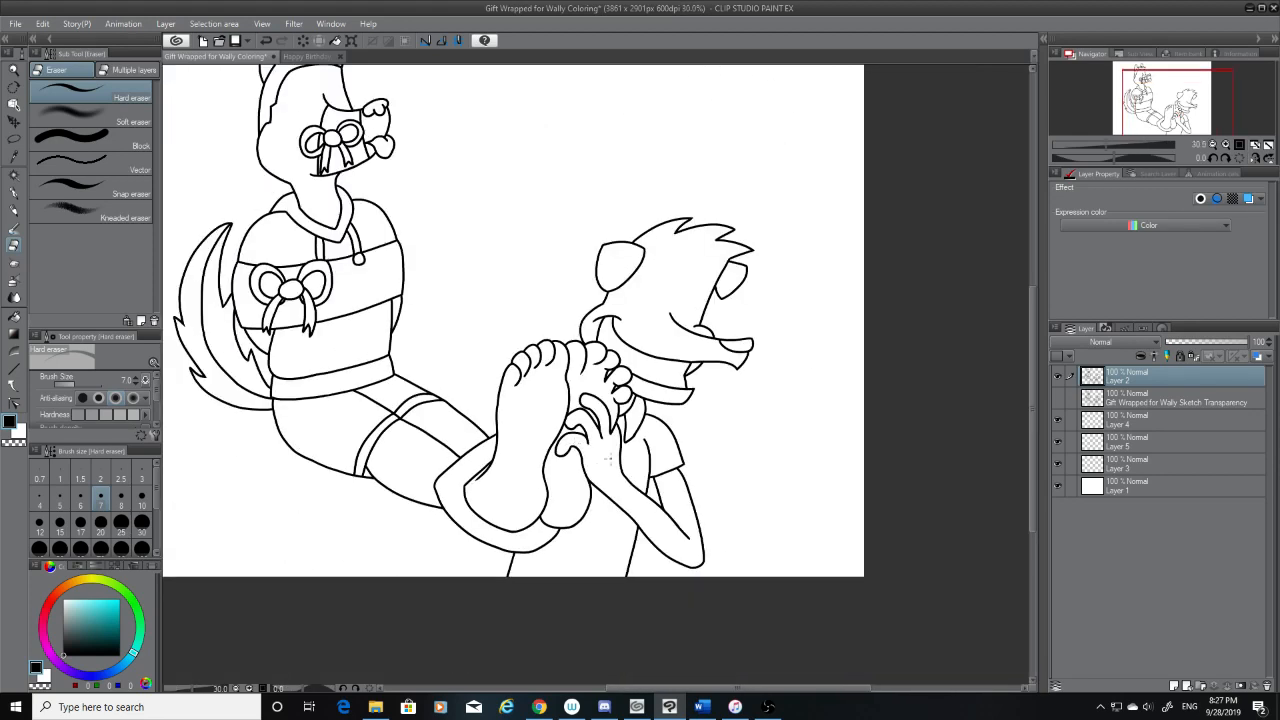
{"action": "scroll", "coordinate": [611, 457], "scroll_direction": "up", "scroll_amount": 7}
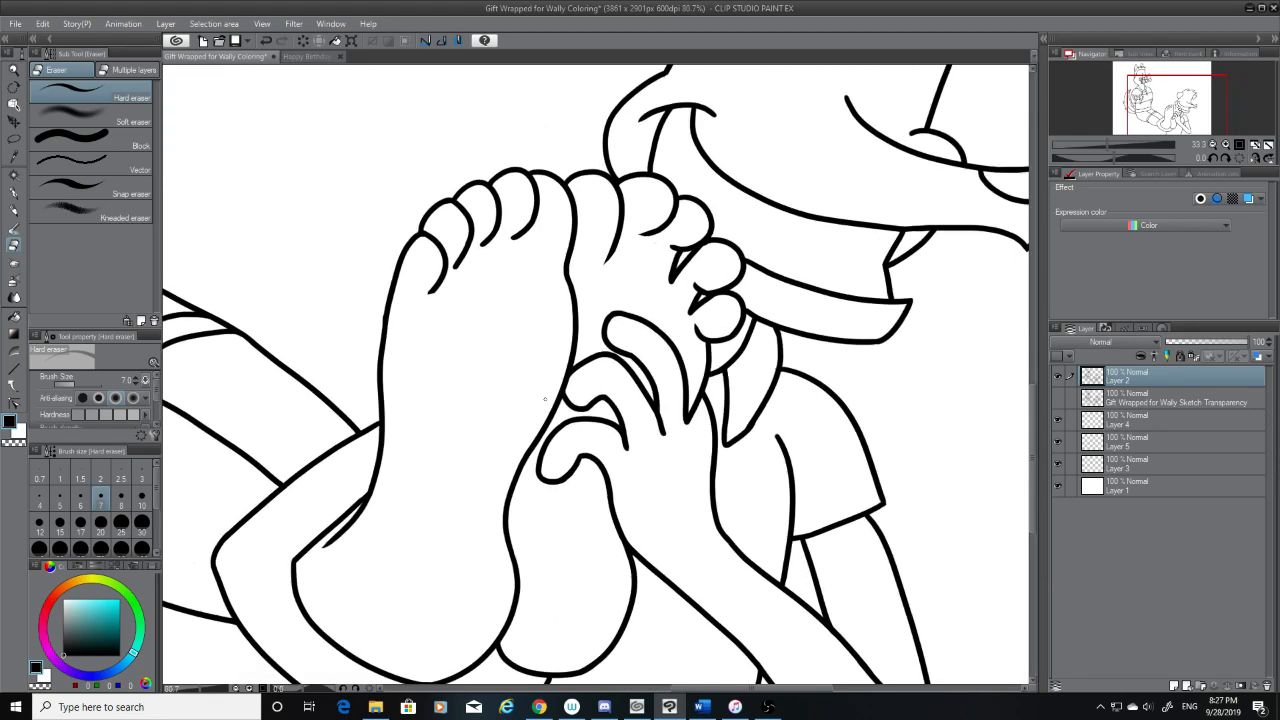
{"action": "scroll", "coordinate": [572, 414], "scroll_direction": "up", "scroll_amount": 6}
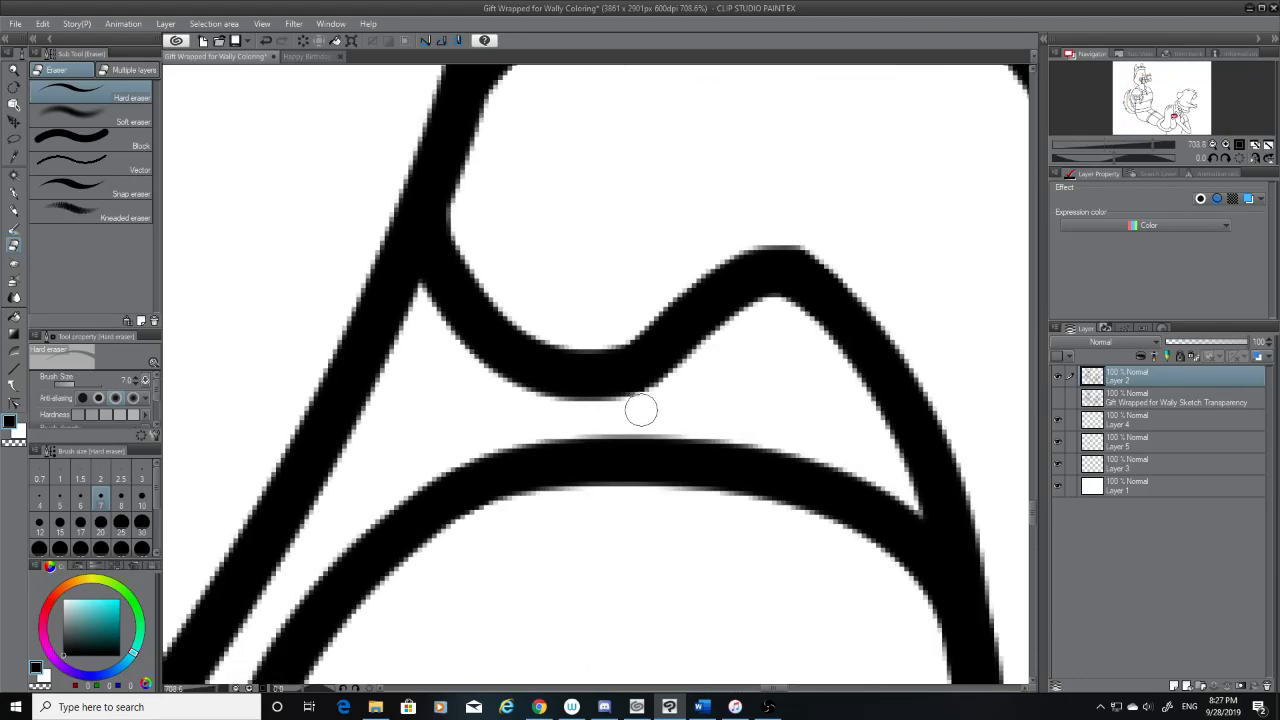
{"action": "scroll", "coordinate": [681, 413], "scroll_direction": "down", "scroll_amount": 8}
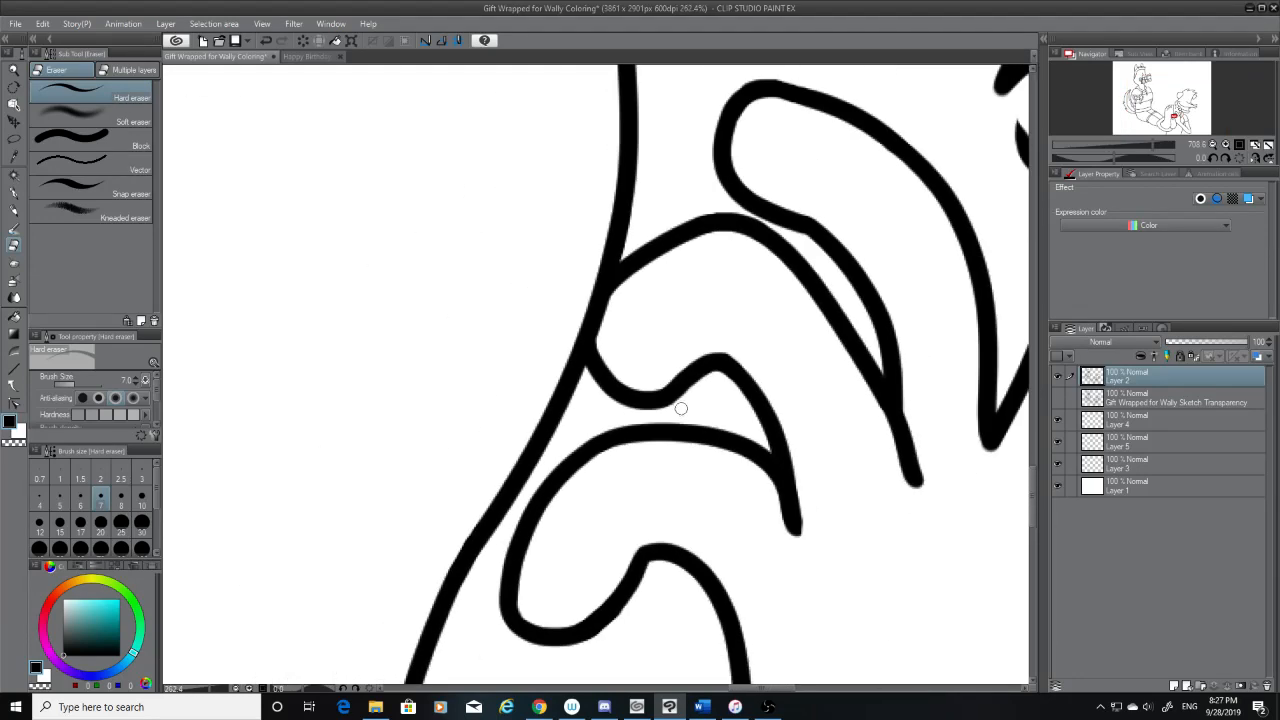
{"action": "scroll", "coordinate": [680, 403], "scroll_direction": "down", "scroll_amount": 2}
{"action": "scroll", "coordinate": [690, 360], "scroll_direction": "up", "scroll_amount": 5}
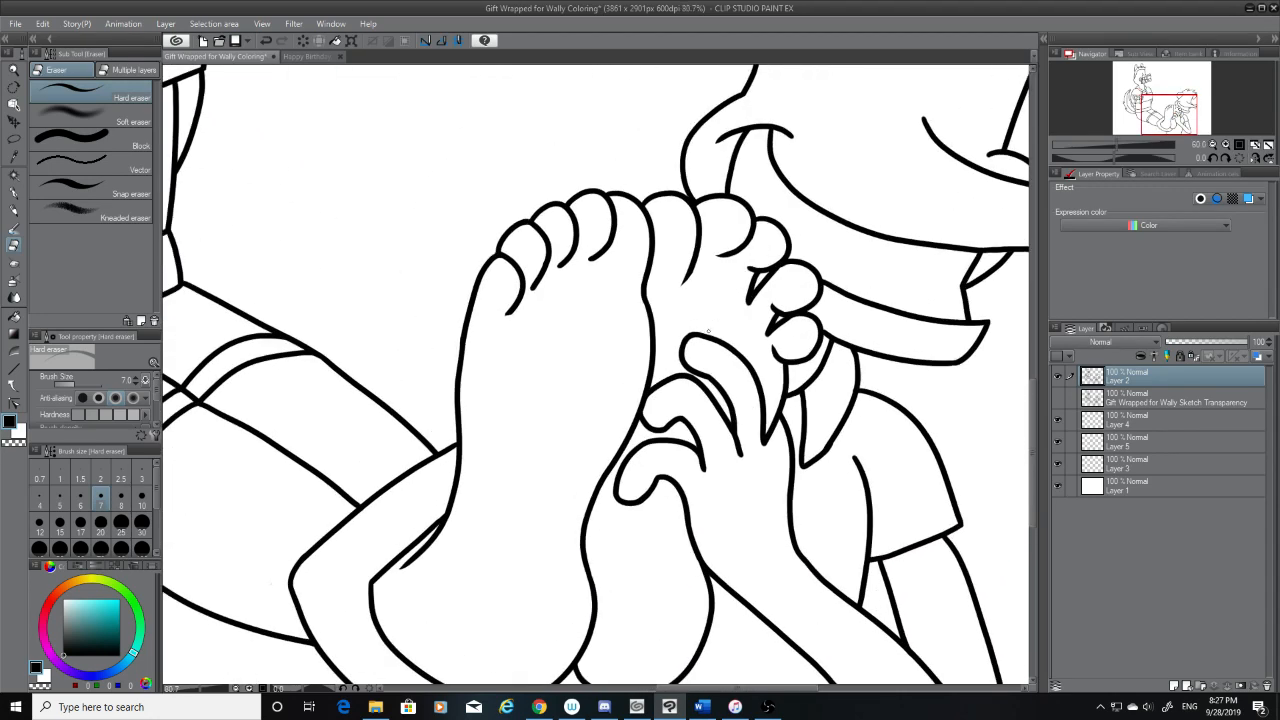
{"action": "scroll", "coordinate": [697, 340], "scroll_direction": "up", "scroll_amount": 4}
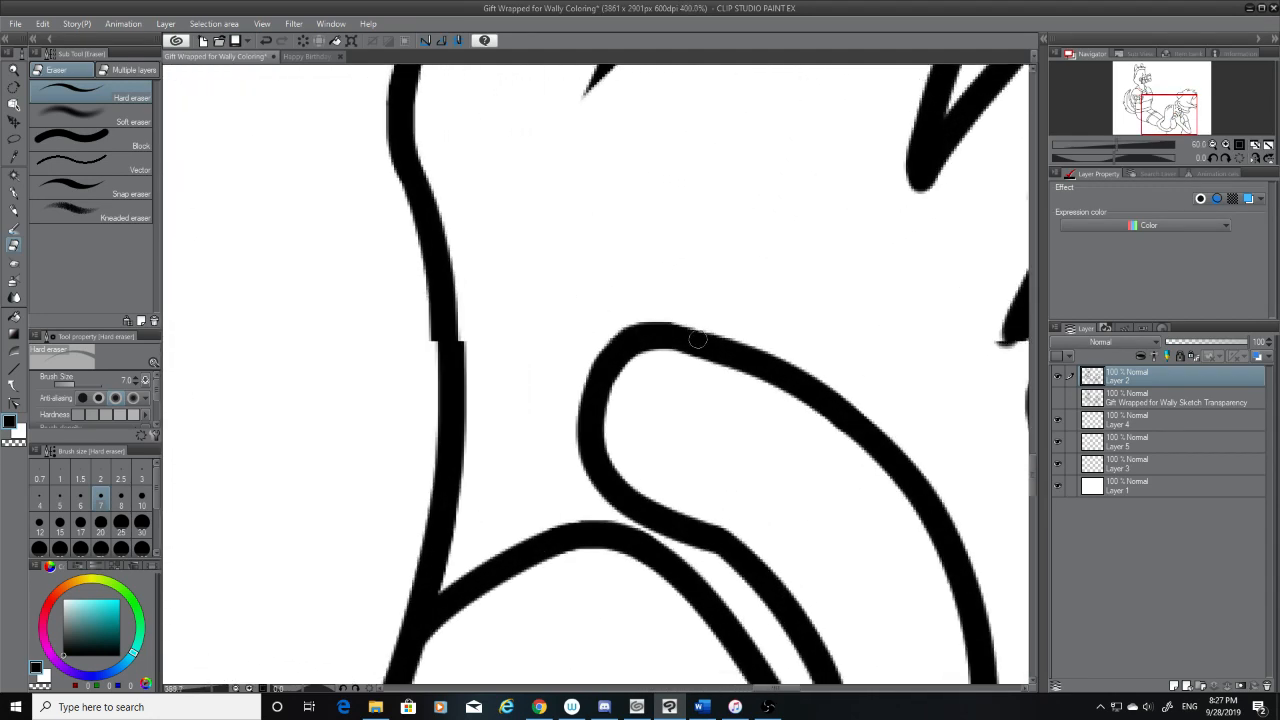
Set the G-pen to size 7 and examine the index fingertip's outline up close
{"action": "left_click", "coordinate": [15, 195]}
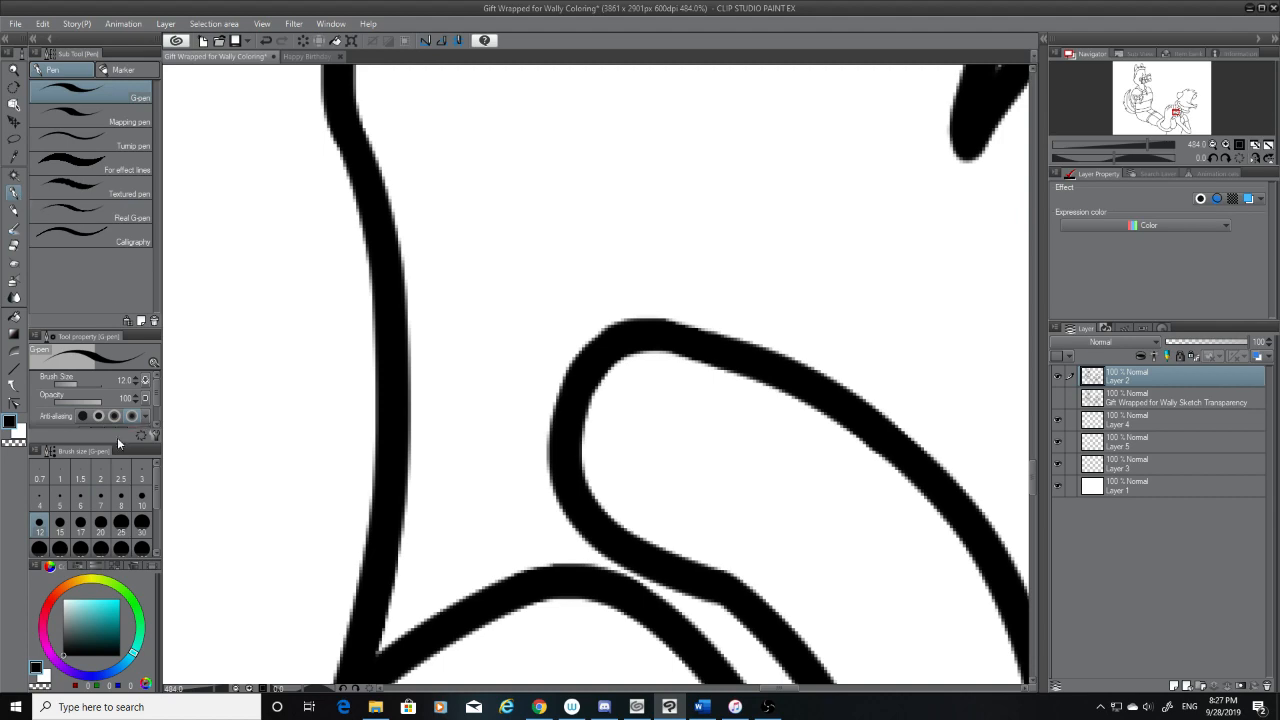
{"action": "left_click", "coordinate": [100, 497]}
{"action": "scroll", "coordinate": [671, 434], "scroll_direction": "up", "scroll_amount": 3}
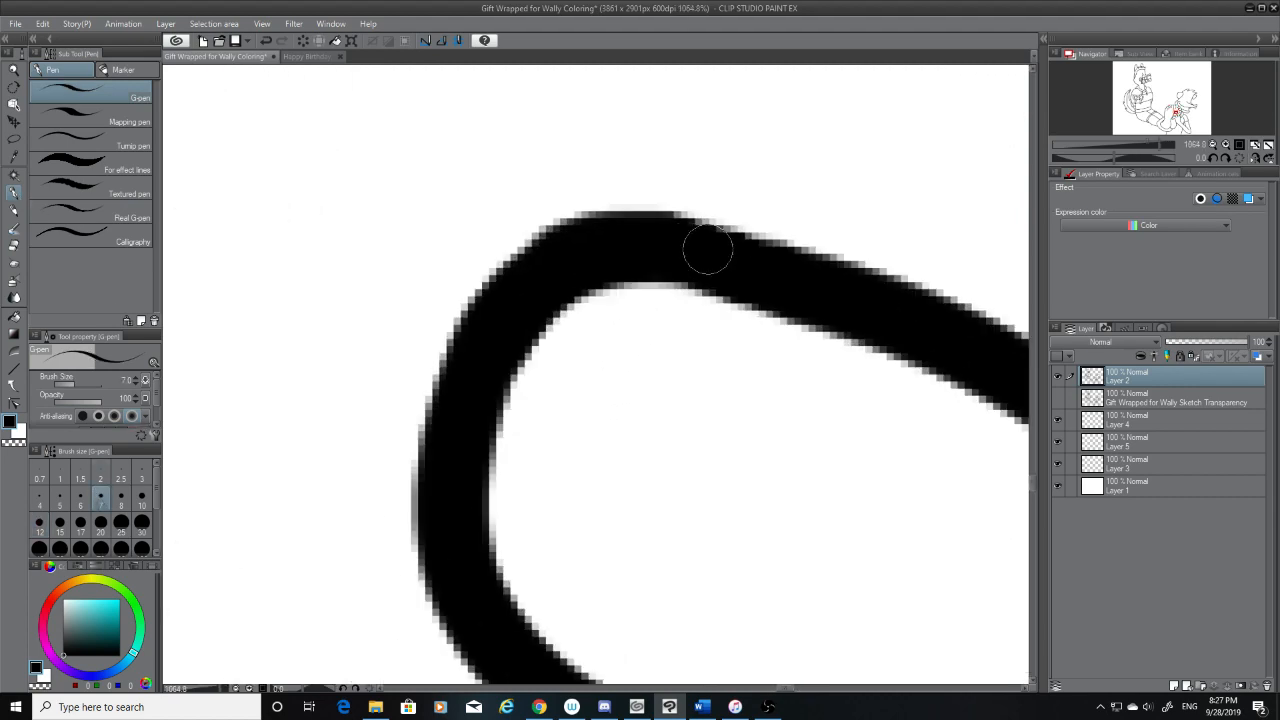
{"action": "scroll", "coordinate": [520, 303], "scroll_direction": "down", "scroll_amount": 3}
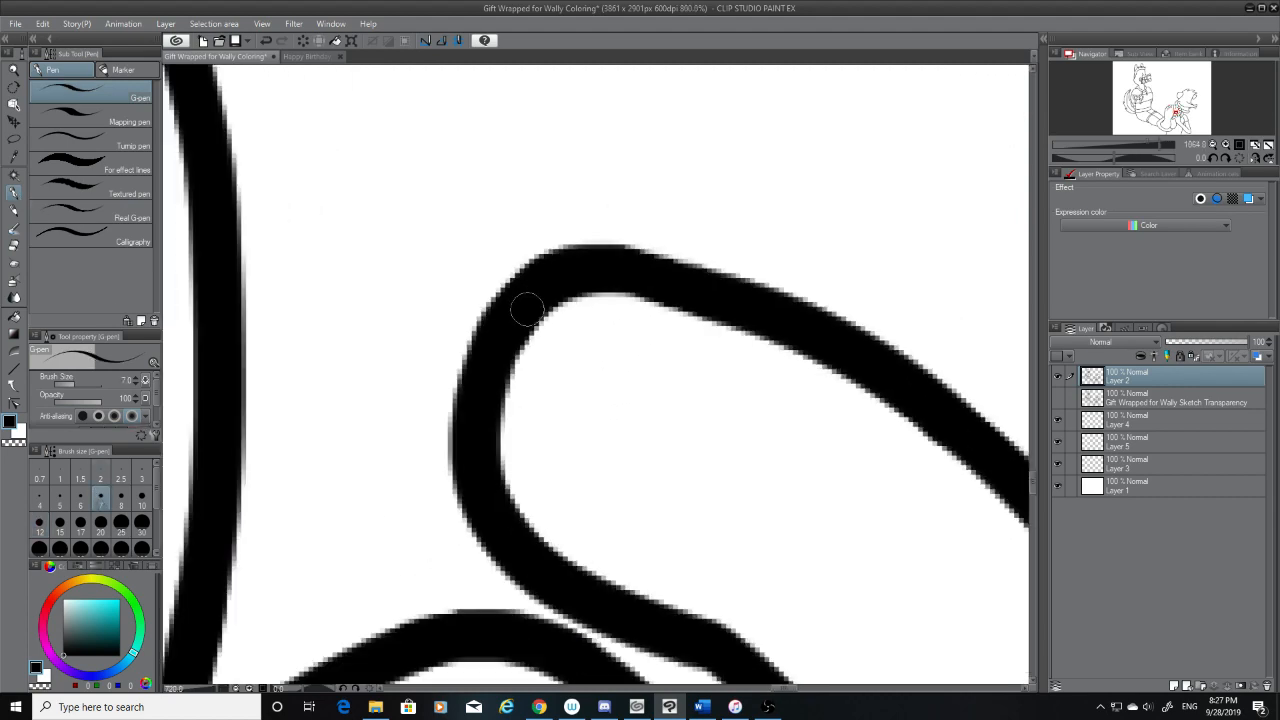
{"action": "scroll", "coordinate": [527, 305], "scroll_direction": "down", "scroll_amount": 8}
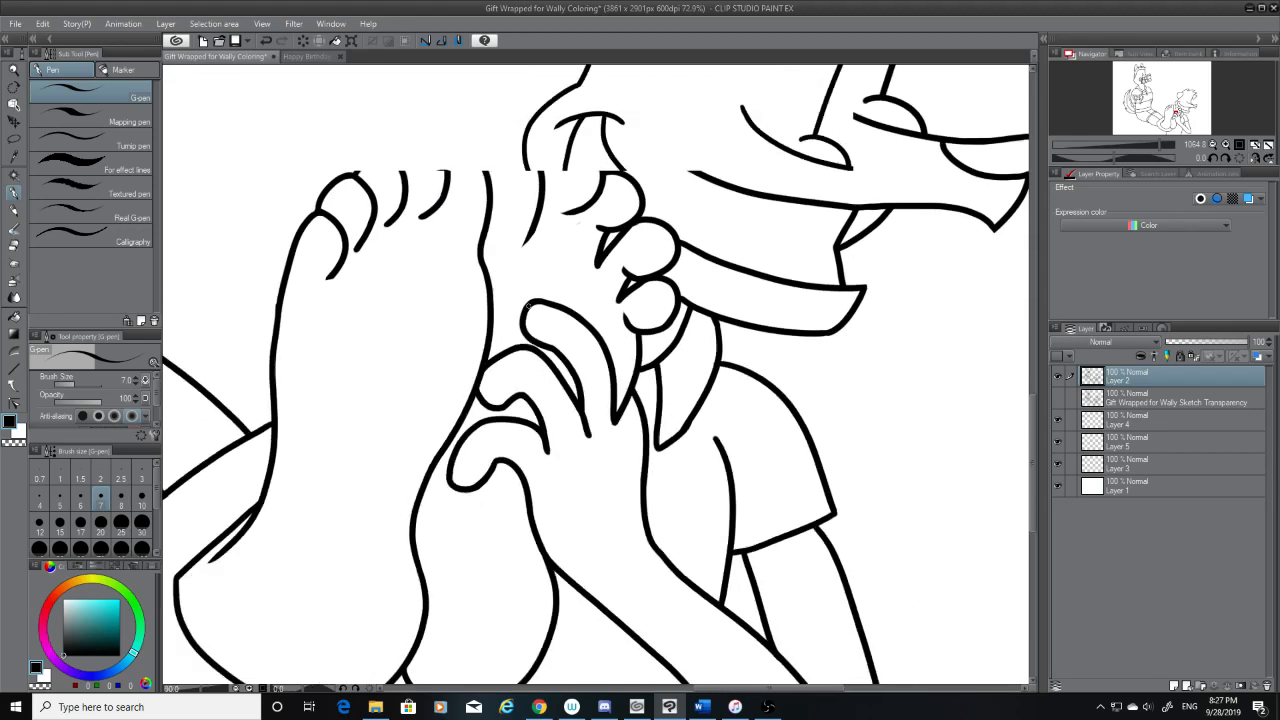
{"action": "scroll", "coordinate": [527, 303], "scroll_direction": "down", "scroll_amount": 2}
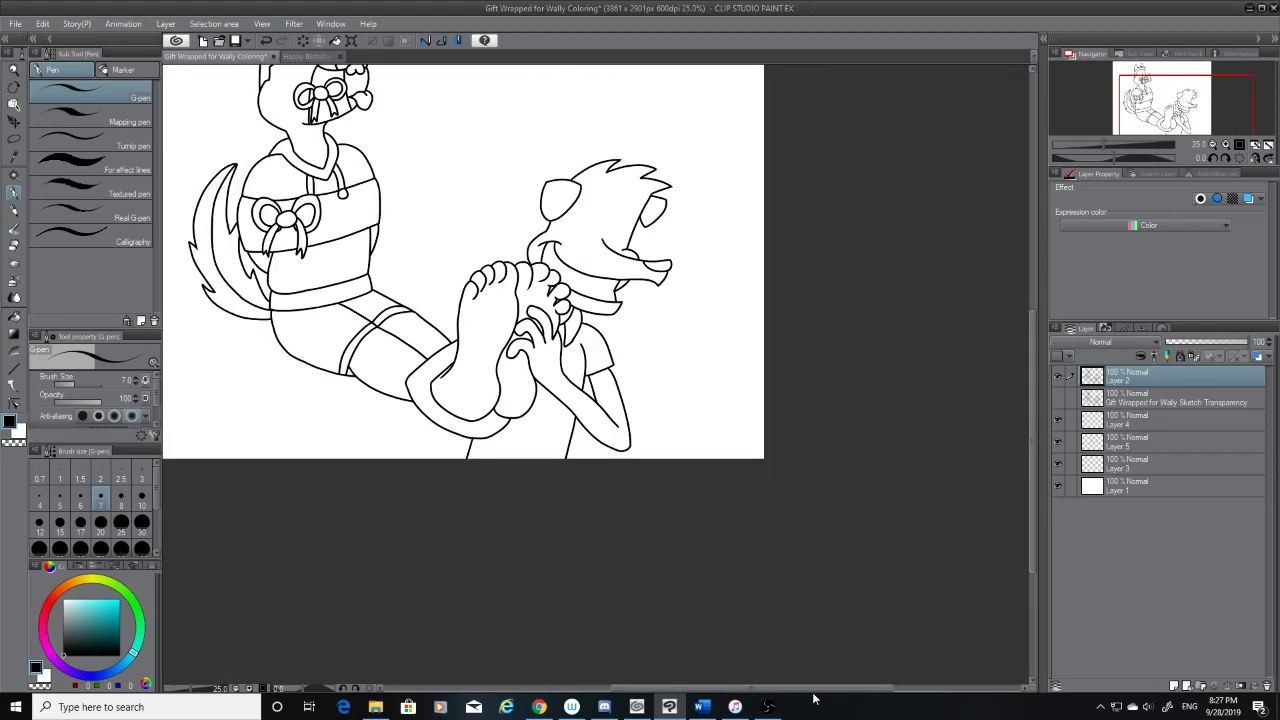
Center the whole drawing in view, set the G-pen to size 12 and the hard eraser to size 25, and save the file
{"action": "left_click_drag", "start_coordinate": [815, 690], "coordinate": [777, 690]}
{"action": "left_click_drag", "start_coordinate": [1031, 545], "coordinate": [1038, 478]}
{"action": "left_click", "coordinate": [101, 527]}
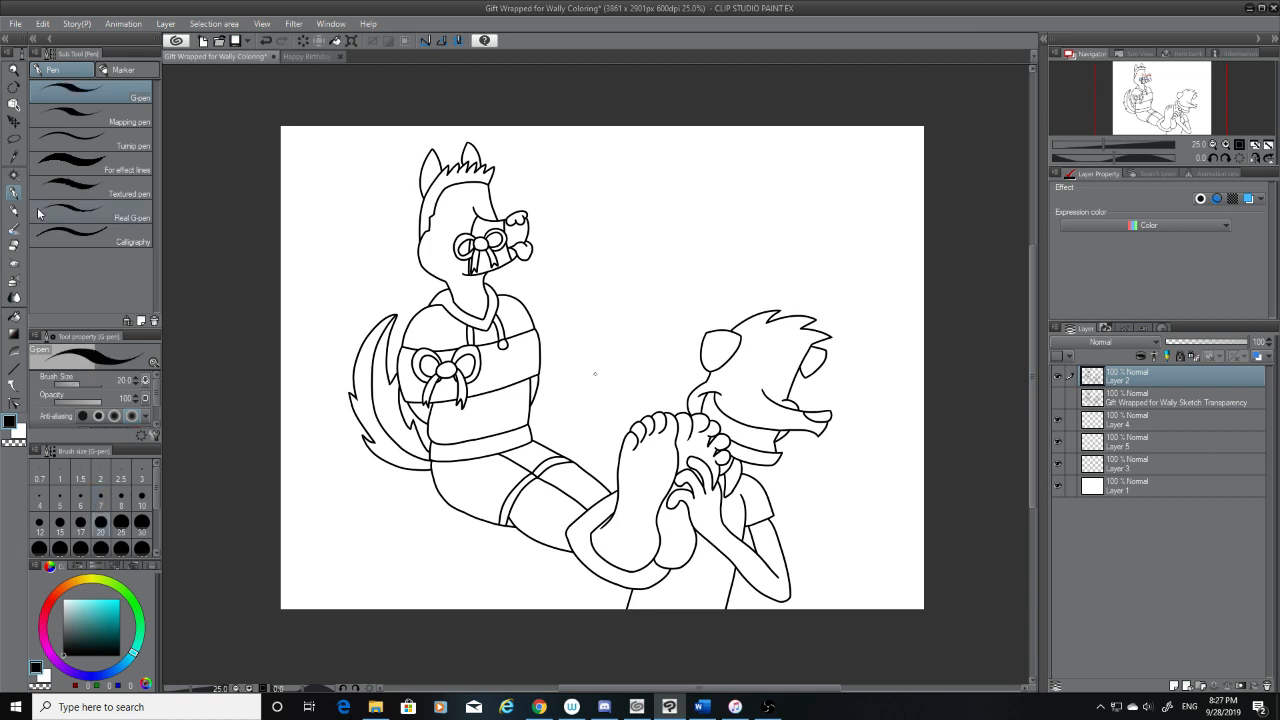
{"action": "left_click", "coordinate": [40, 522]}
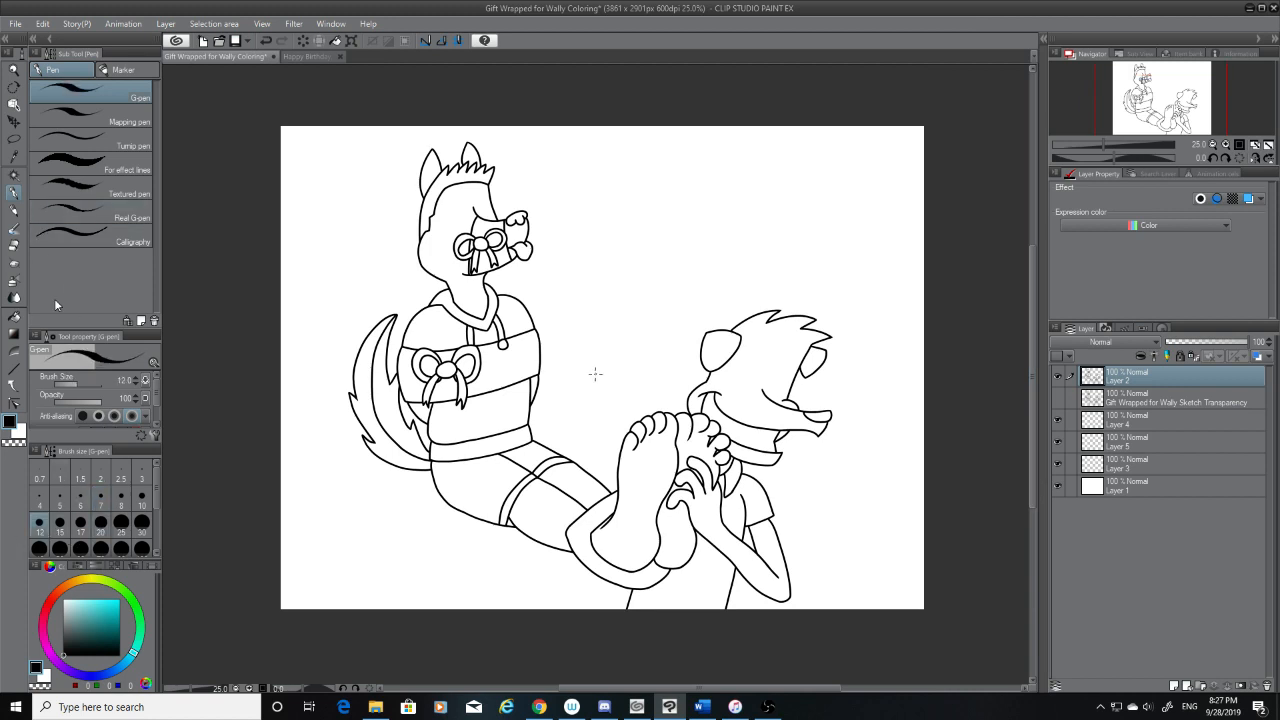
{"action": "left_click", "coordinate": [14, 247]}
{"action": "left_click", "coordinate": [61, 525]}
{"action": "left_click", "coordinate": [119, 530]}
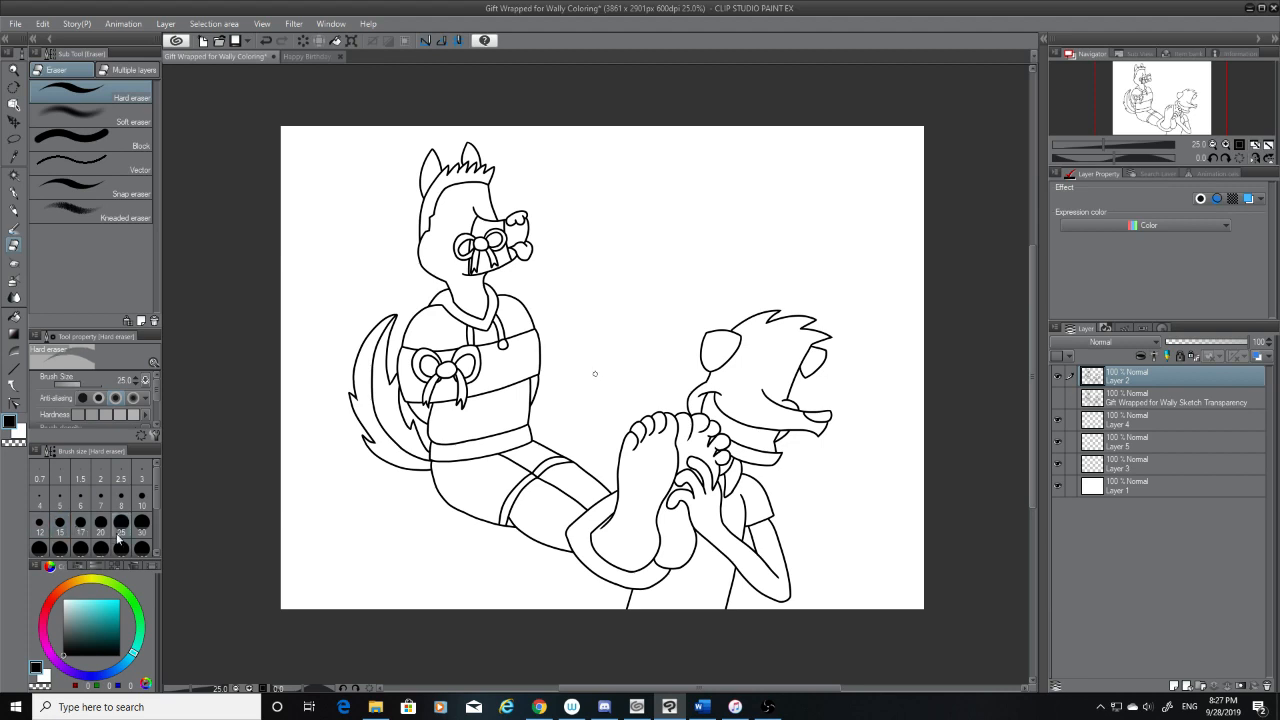
{"action": "left_click", "coordinate": [14, 193]}
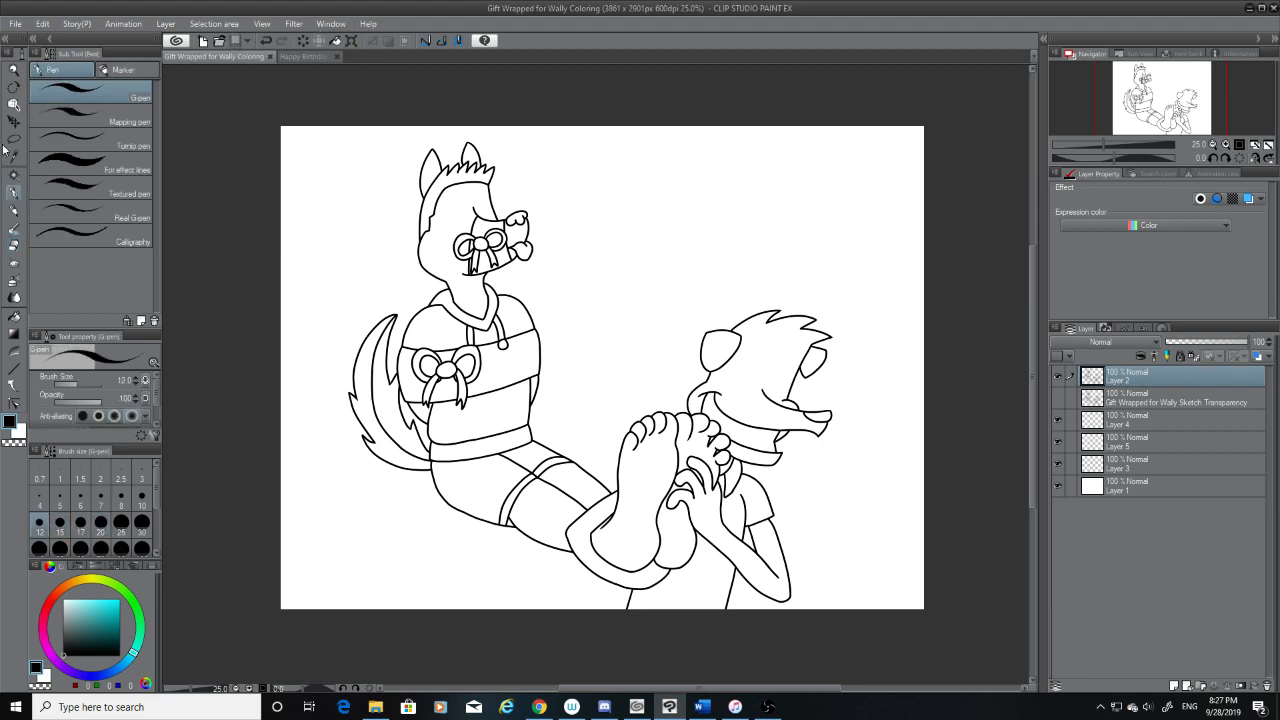
Select the bow-muzzled character's face area on the current layer with the Magic wand, and clear the selection
{"action": "left_click", "coordinate": [14, 175]}
{"action": "left_click", "coordinate": [432, 248]}
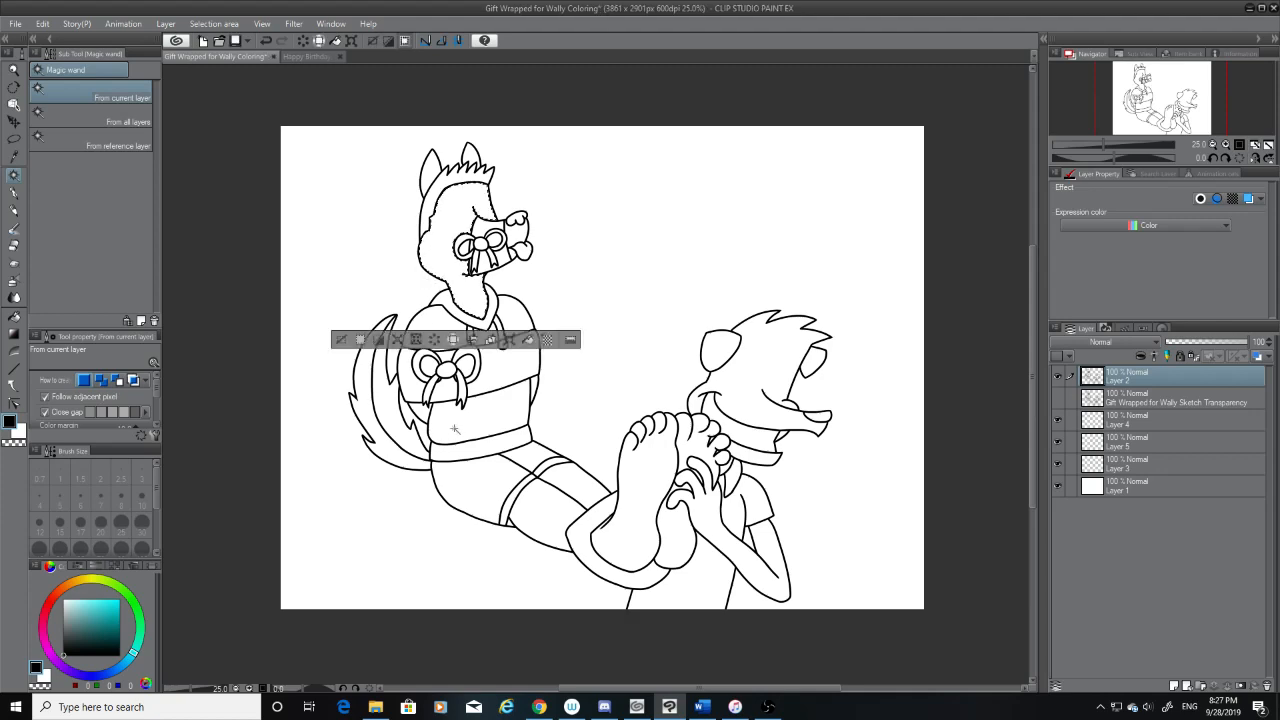
{"action": "scroll", "coordinate": [449, 222], "scroll_direction": "up", "scroll_amount": 1}
{"action": "scroll", "coordinate": [448, 218], "scroll_direction": "up", "scroll_amount": 1}
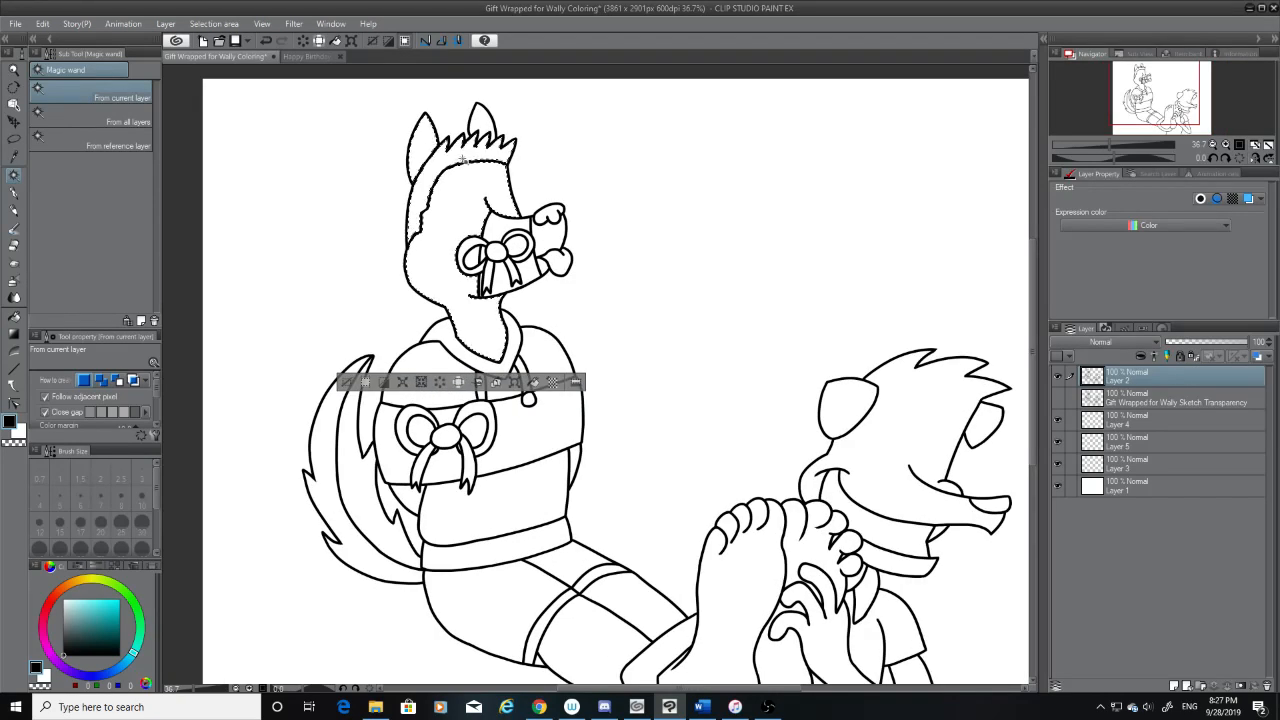
{"action": "key", "text": "ctrl+d"}
Erase the lower end of the upper ear's inner line with the hard eraser and redraw it with the G-pen into the hair spikes
{"action": "scroll", "coordinate": [466, 108], "scroll_direction": "up", "scroll_amount": 9}
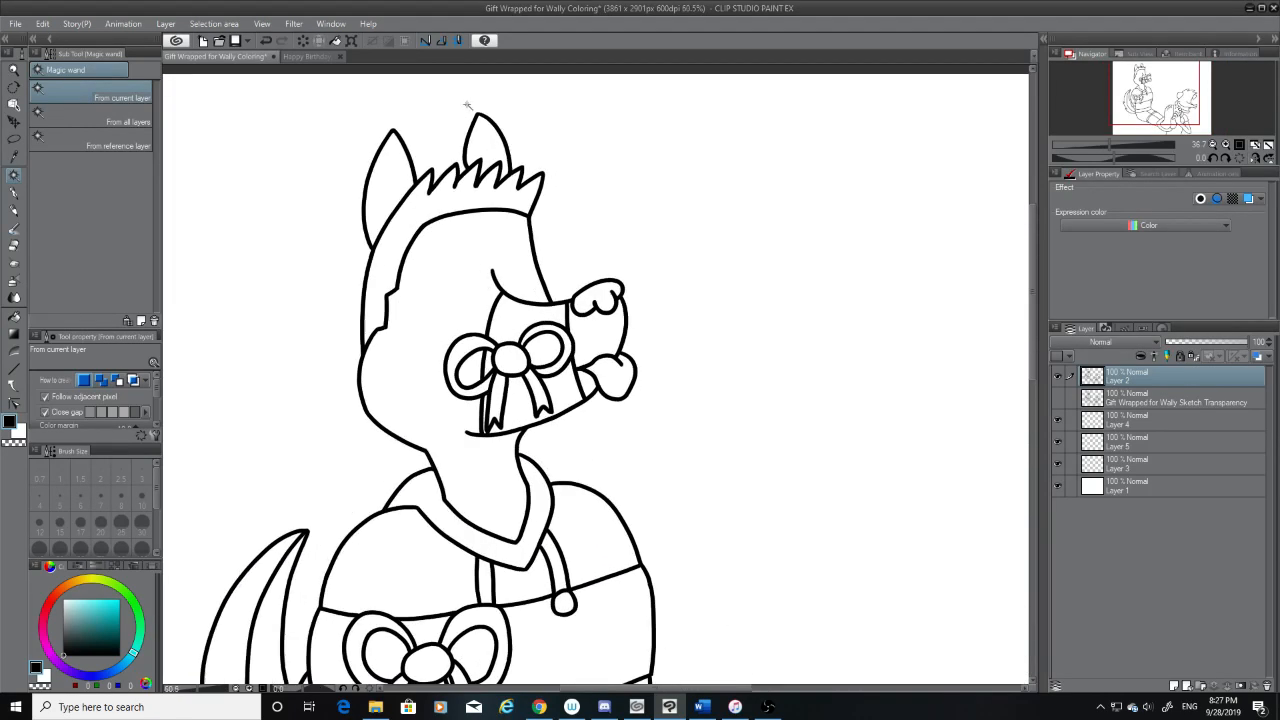
{"action": "scroll", "coordinate": [496, 237], "scroll_direction": "up", "scroll_amount": 7}
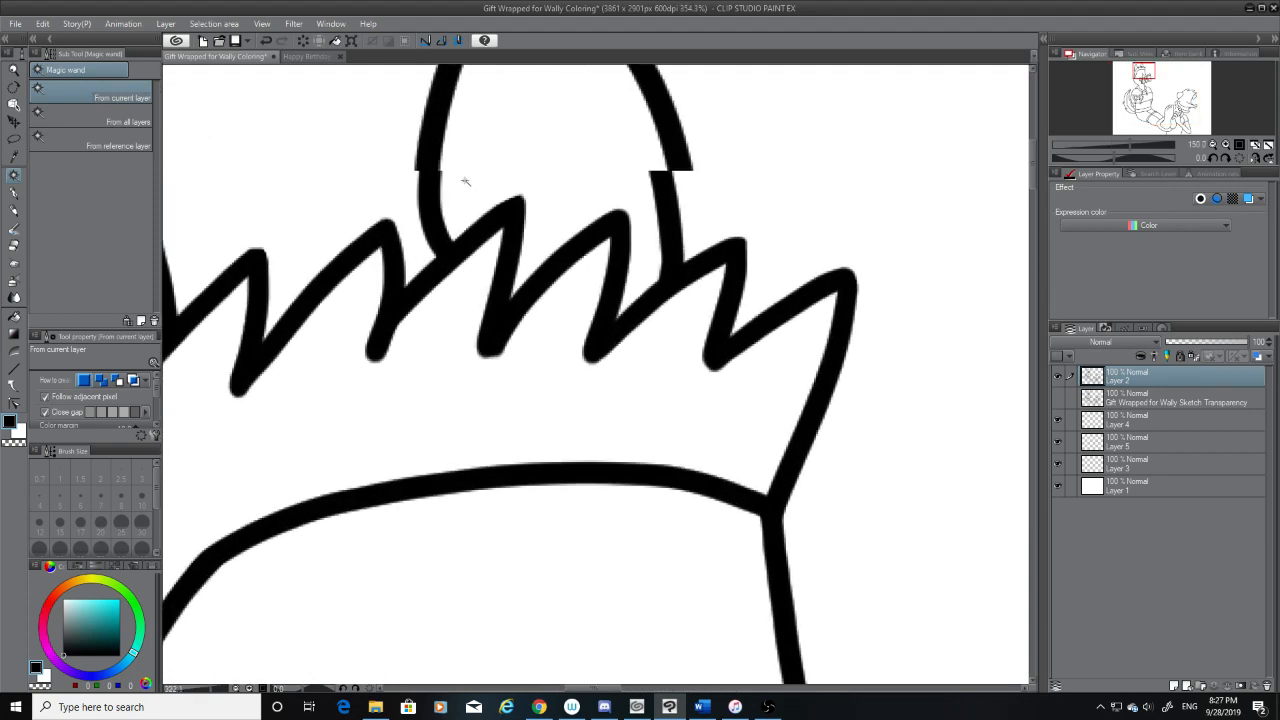
{"action": "key", "text": "e"}
{"action": "mouse_move", "coordinate": [364, 278]}
{"action": "left_mouse_down"}
{"action": "mouse_move", "coordinate": [407, 283]}
{"action": "mouse_move", "coordinate": [380, 300]}
{"action": "left_mouse_up"}
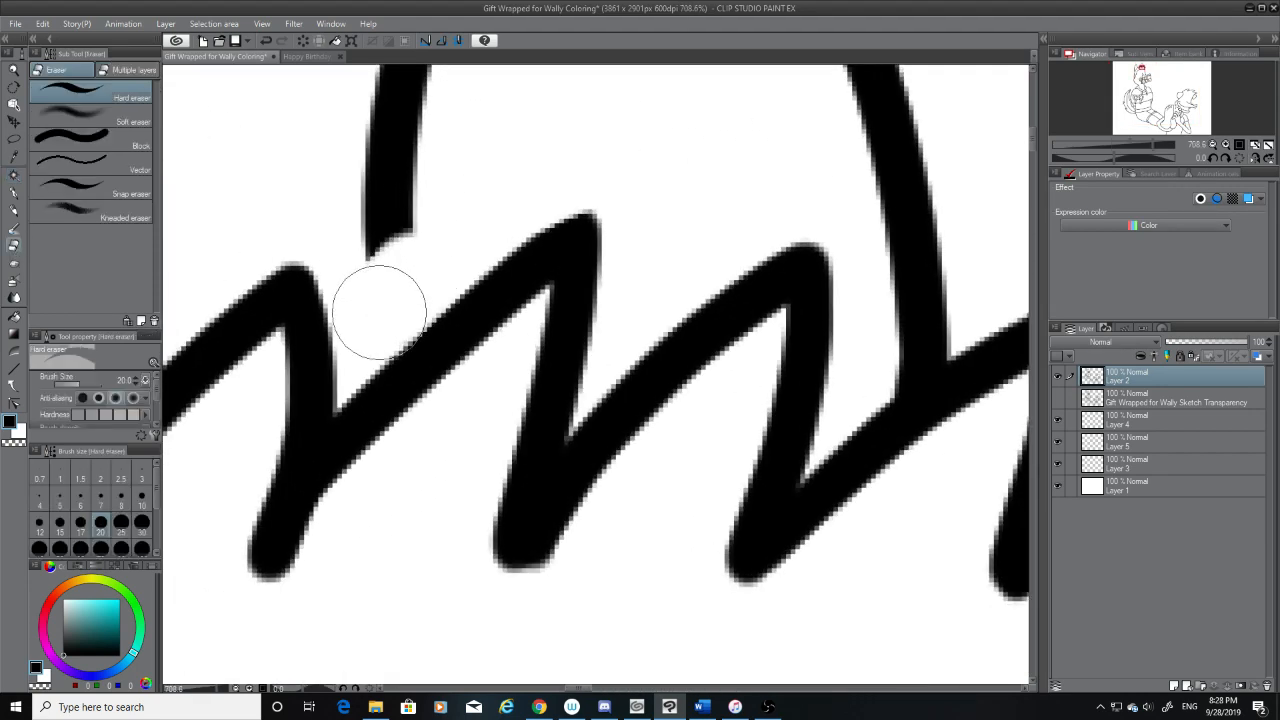
{"action": "left_click", "coordinate": [9, 194]}
{"action": "mouse_move", "coordinate": [390, 212]}
{"action": "left_mouse_down"}
{"action": "mouse_move", "coordinate": [381, 196]}
{"action": "mouse_move", "coordinate": [399, 368]}
{"action": "left_mouse_up"}
{"action": "scroll", "coordinate": [537, 253], "scroll_direction": "down", "scroll_amount": 10}
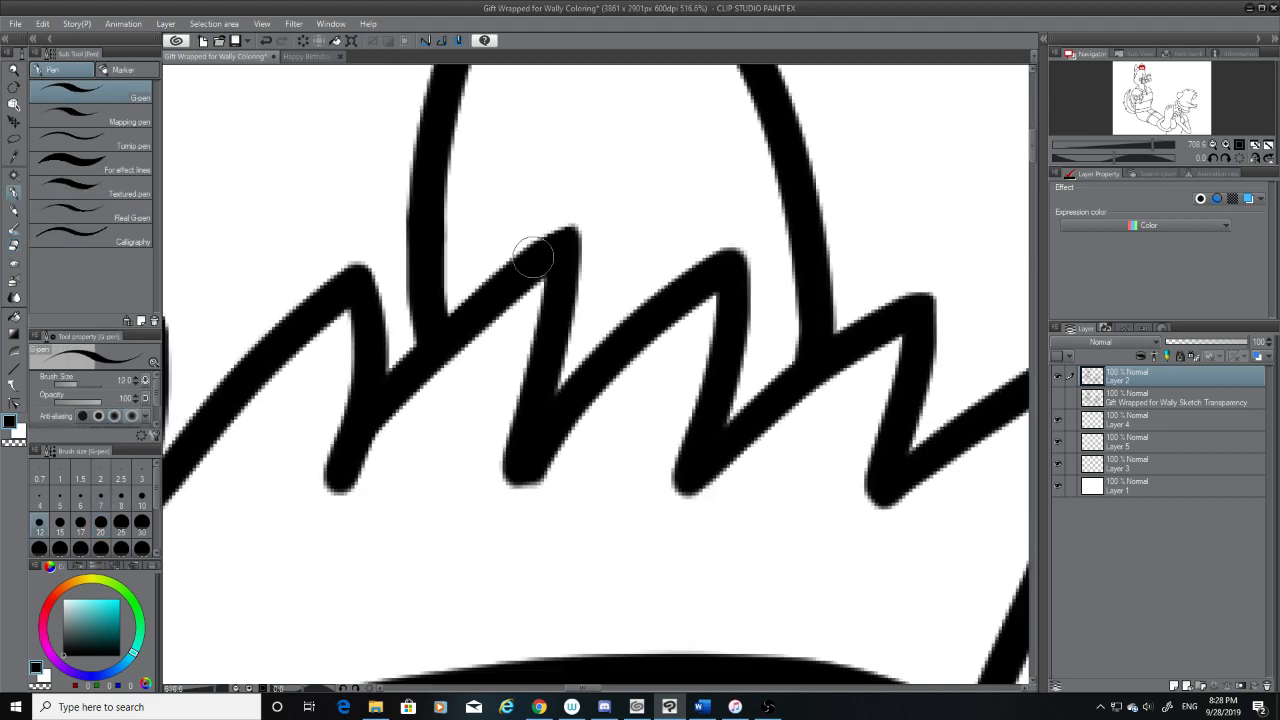
Examine up close where the upper ear's lines meet the hair spikes
{"action": "scroll", "coordinate": [535, 252], "scroll_direction": "down", "scroll_amount": 3}
{"action": "scroll", "coordinate": [525, 240], "scroll_direction": "up", "scroll_amount": 6}
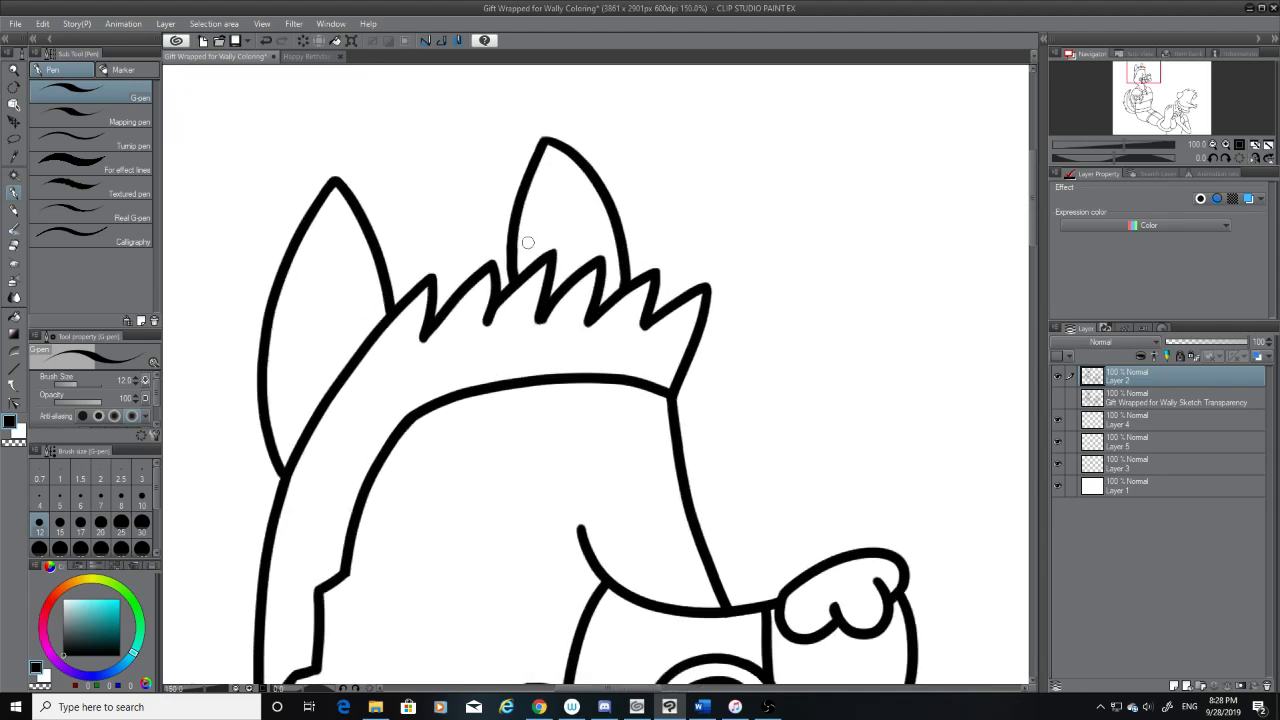
{"action": "left_click", "coordinate": [14, 229]}
{"action": "left_click", "coordinate": [16, 245]}
{"action": "scroll", "coordinate": [457, 209], "scroll_direction": "up", "scroll_amount": 6}
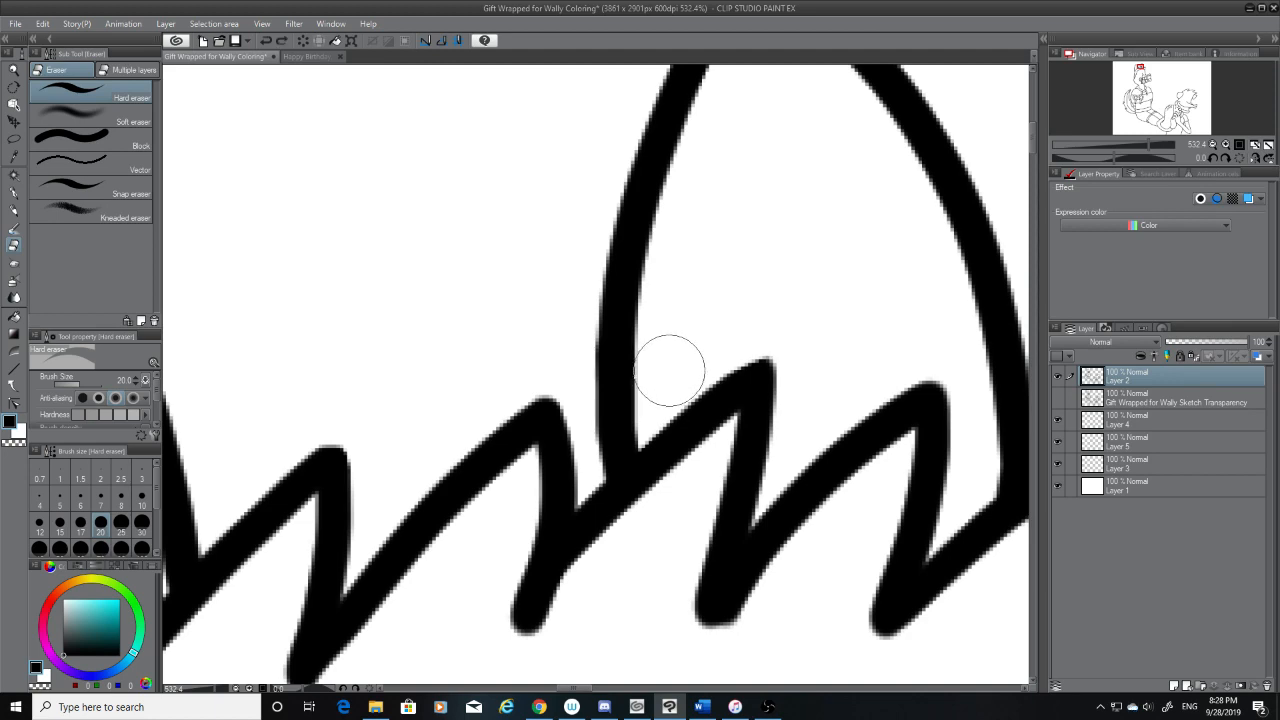
{"action": "scroll", "coordinate": [790, 292], "scroll_direction": "down", "scroll_amount": 1}
{"action": "scroll", "coordinate": [790, 292], "scroll_direction": "down", "scroll_amount": 3}
{"action": "scroll", "coordinate": [749, 337], "scroll_direction": "up", "scroll_amount": 8}
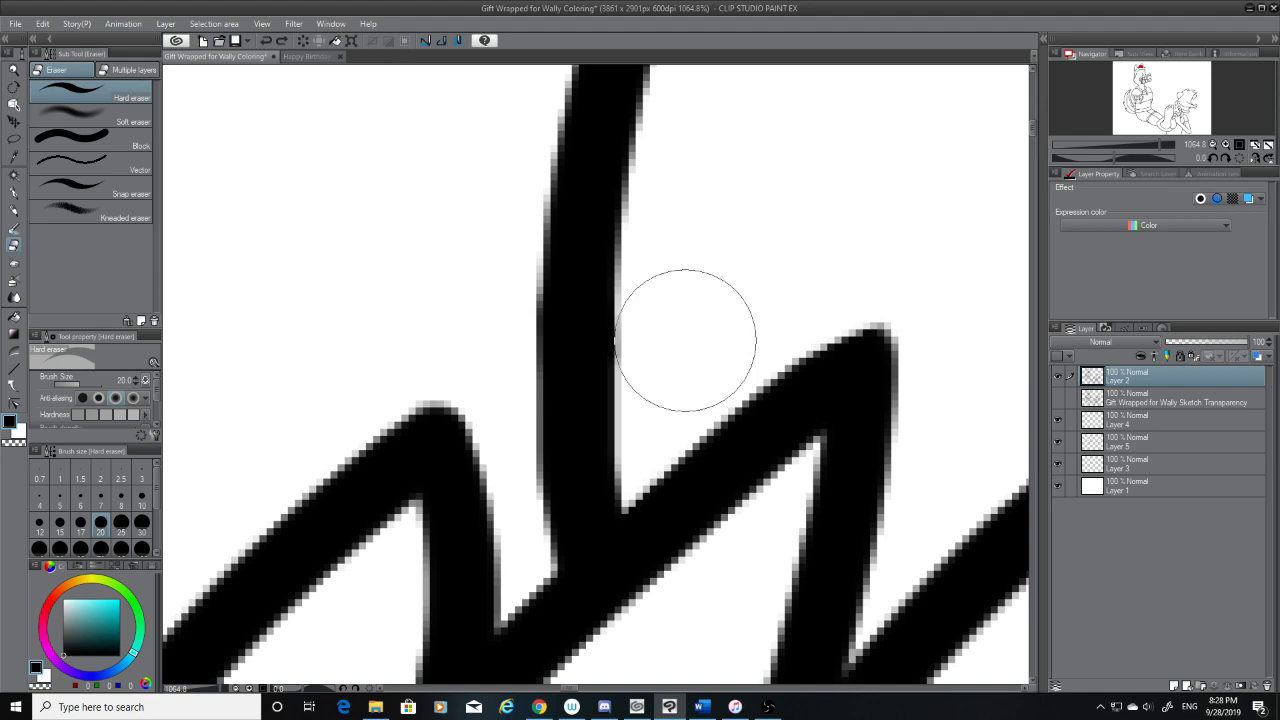
{"action": "scroll", "coordinate": [757, 288], "scroll_direction": "down", "scroll_amount": 8}
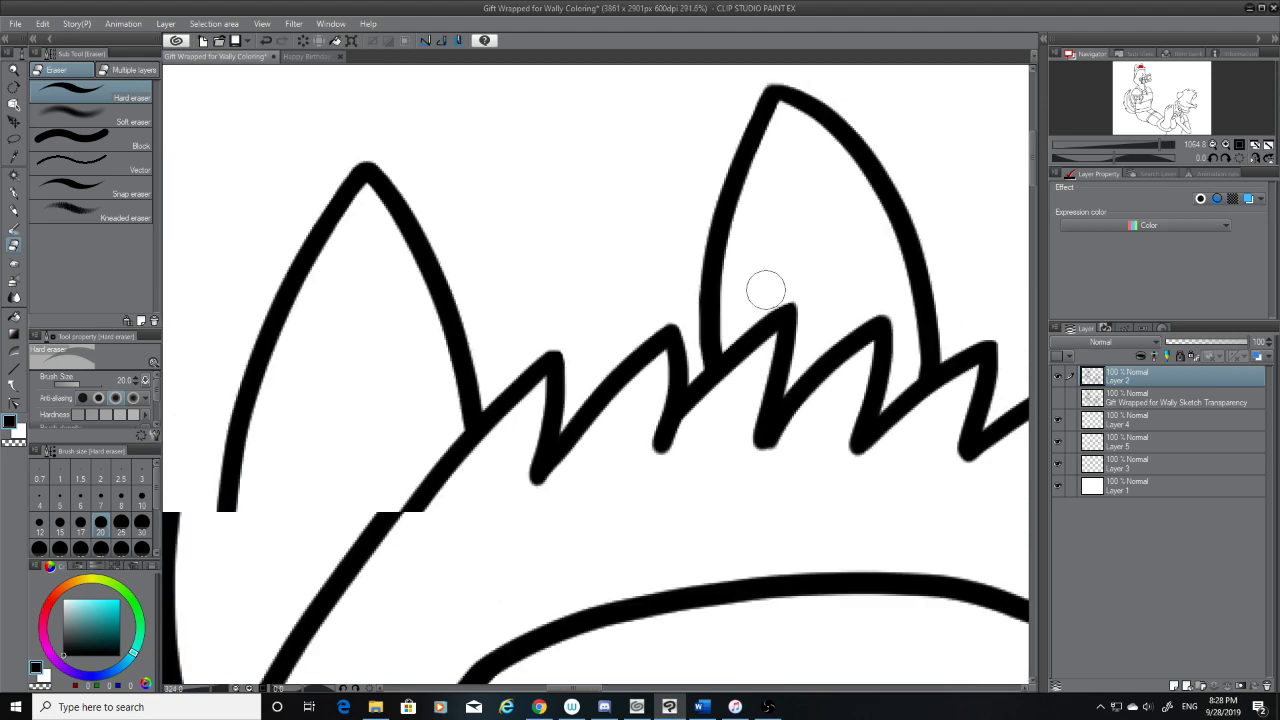
Select the bow-muzzled character's ears, hair, face and muzzle bow on the current layer with the Magic wand
{"action": "left_click", "coordinate": [15, 176]}
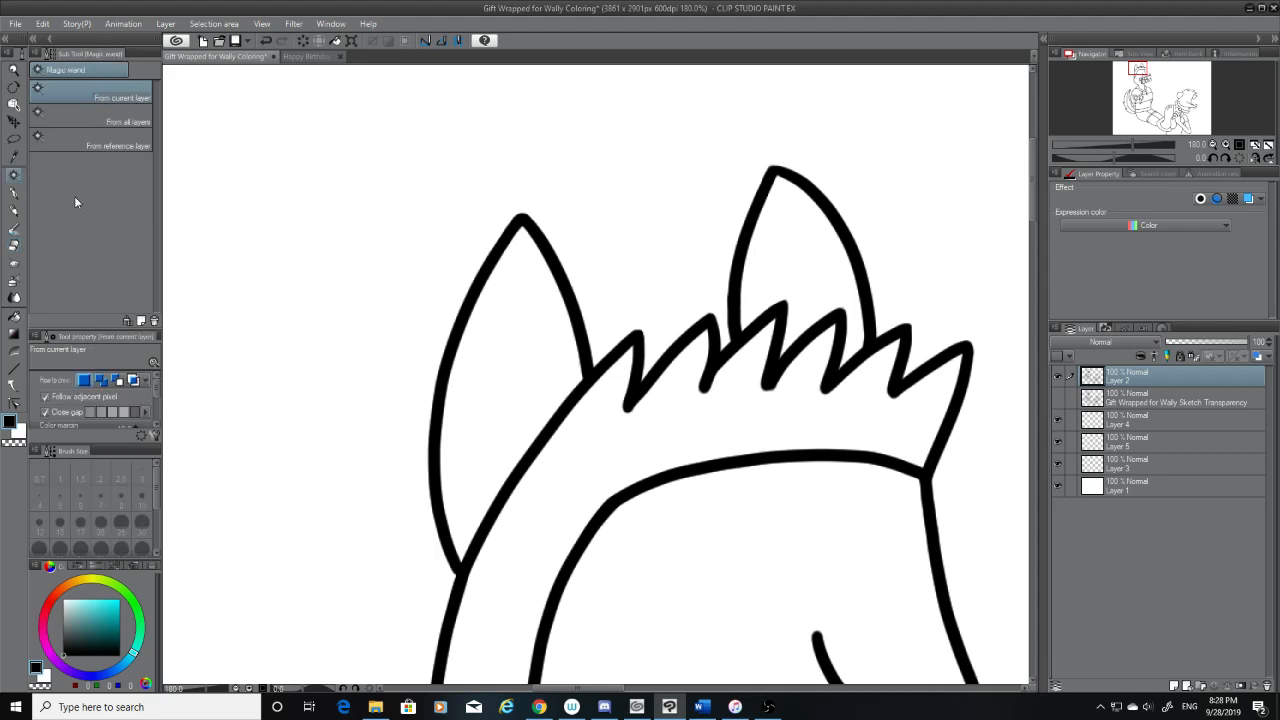
{"action": "left_click", "coordinate": [530, 348]}
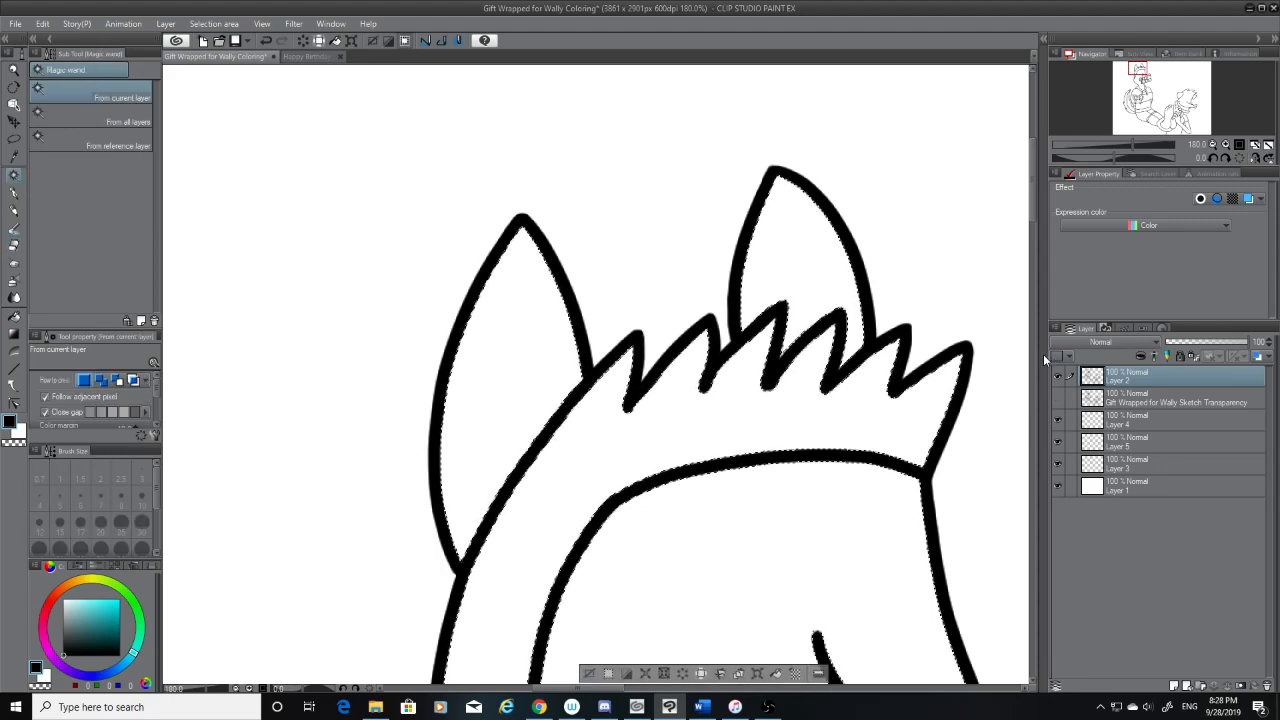
{"action": "scroll", "coordinate": [974, 437], "scroll_direction": "down", "scroll_amount": 5}
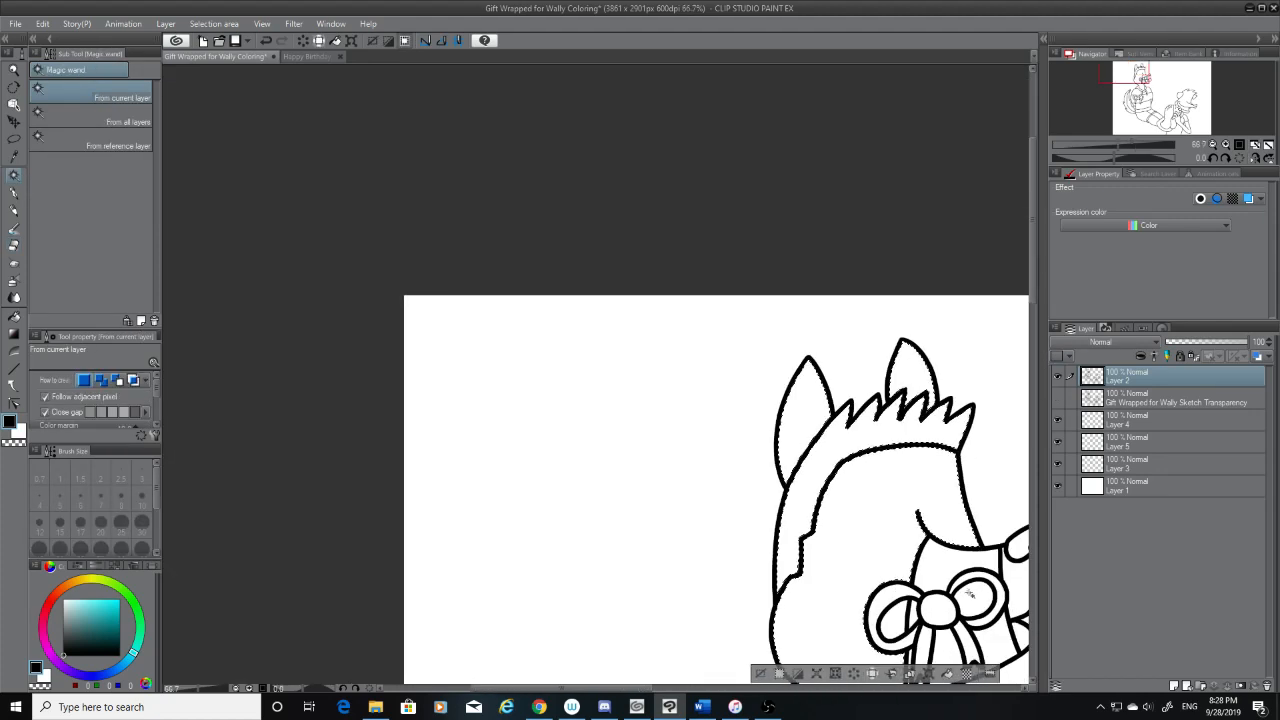
{"action": "left_click", "coordinate": [933, 587], "text": "shift"}
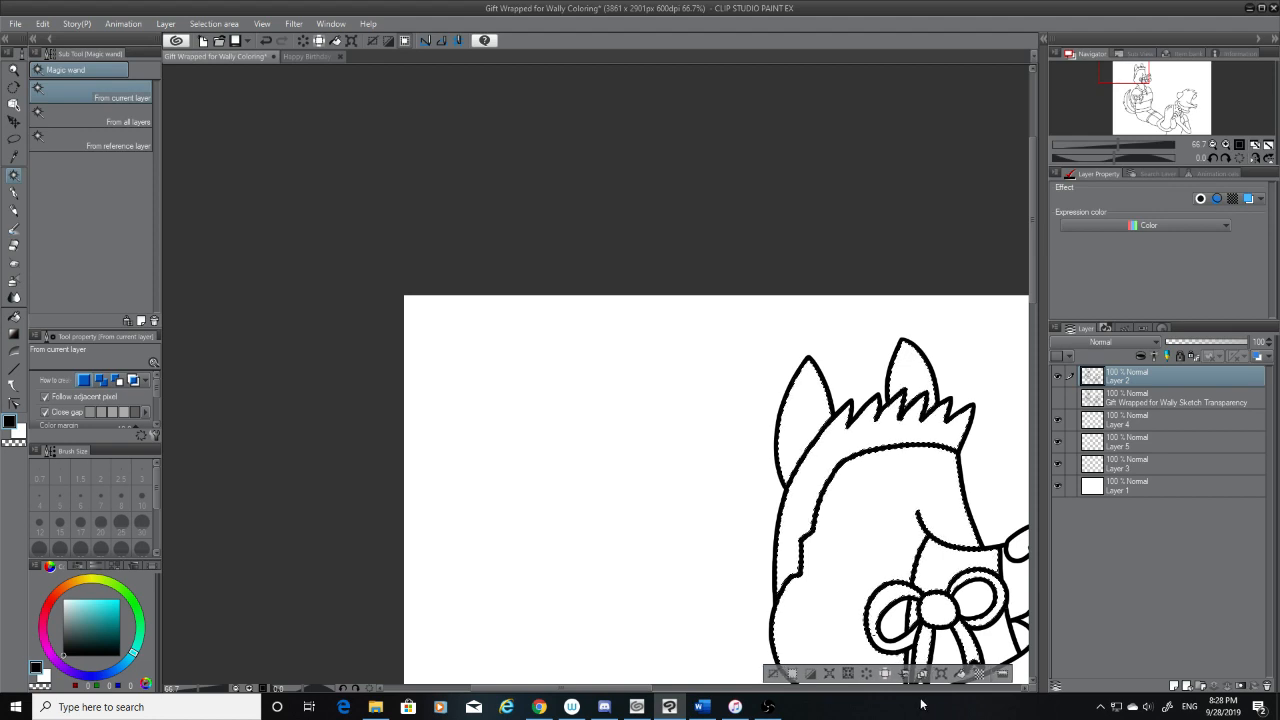
Add the hoodie's collar, drawstrings, upper torso and chest wrap to the Magic wand selection
{"action": "left_click_drag", "start_coordinate": [611, 688], "coordinate": [709, 690]}
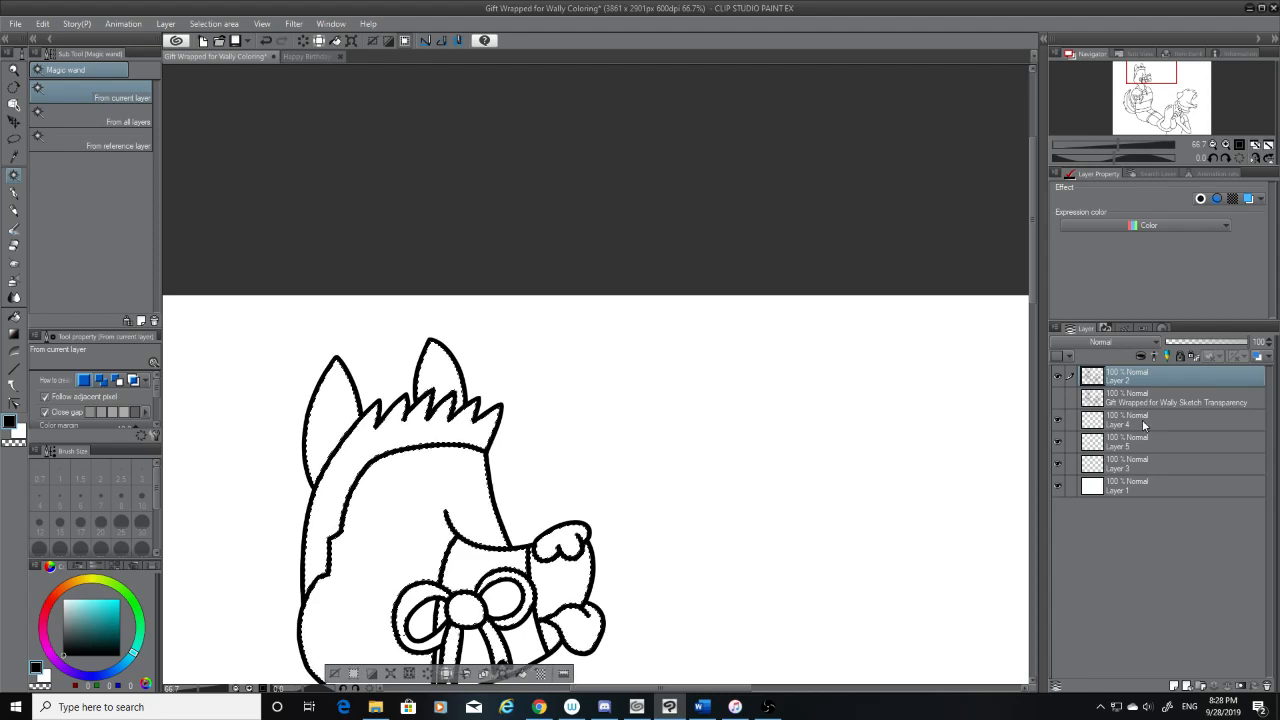
{"action": "left_click", "coordinate": [1032, 304]}
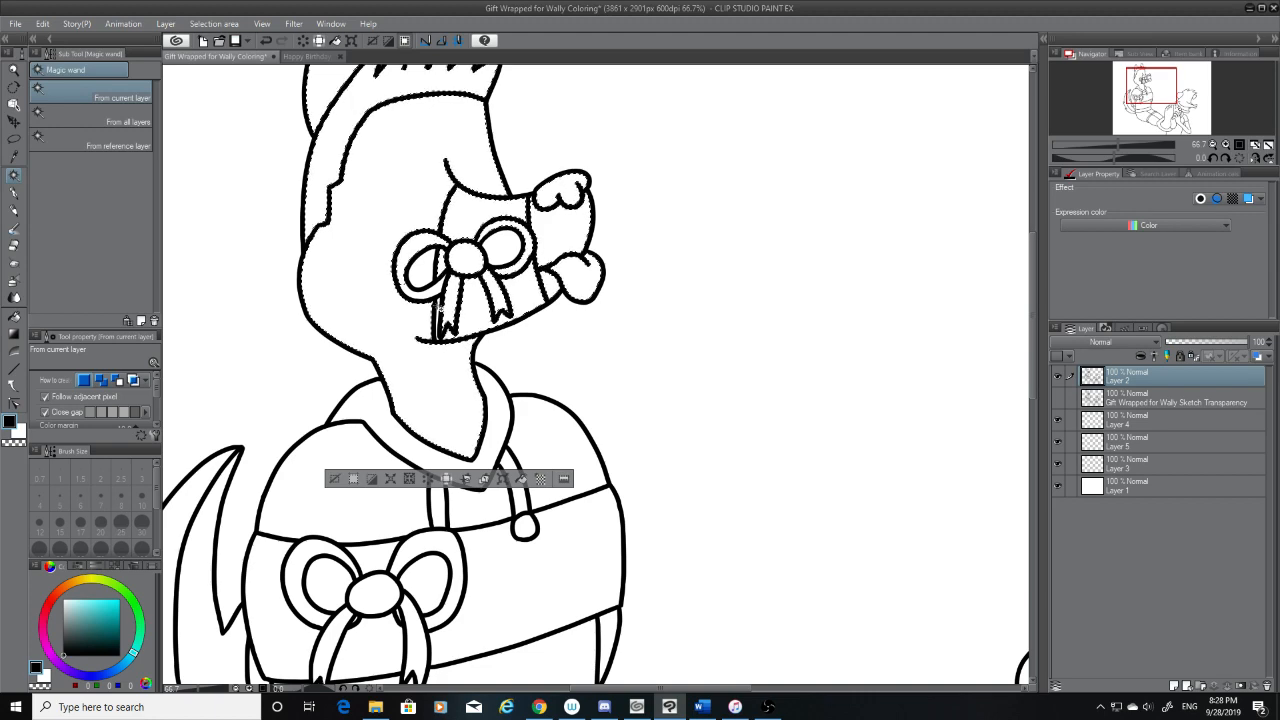
{"action": "left_click", "coordinate": [505, 427]}
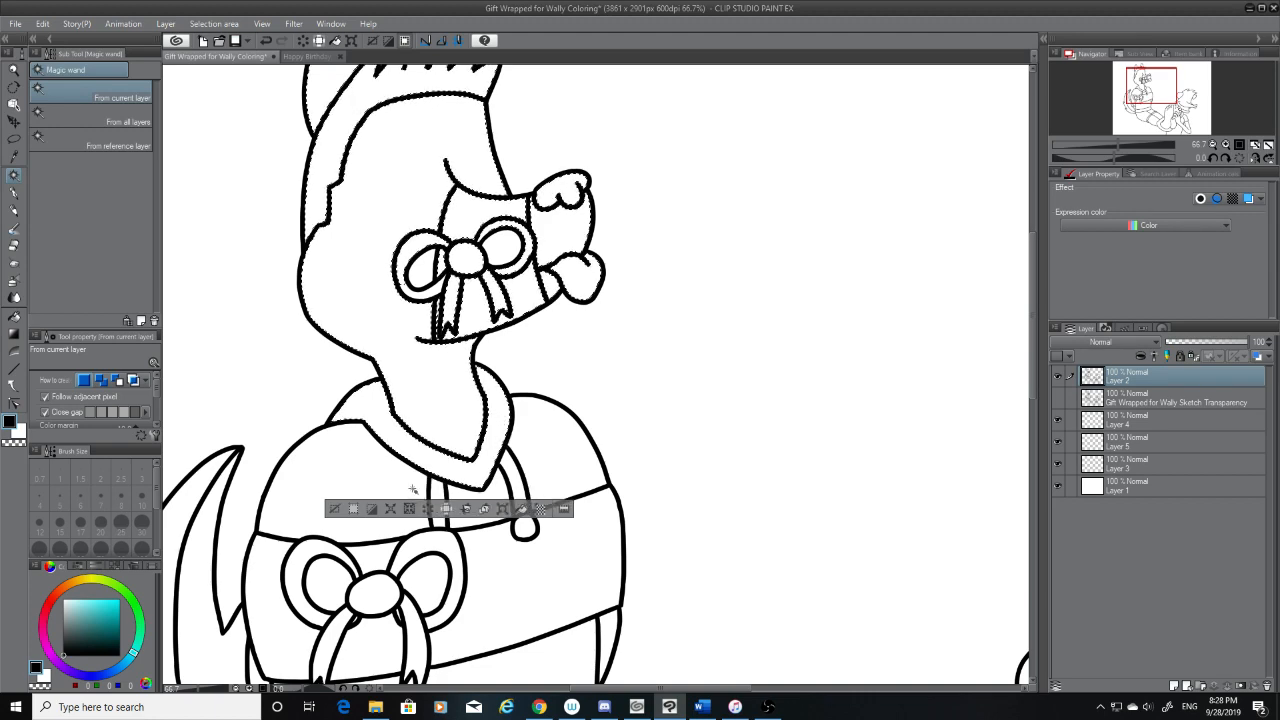
{"action": "left_click", "coordinate": [445, 500]}
{"action": "left_click", "coordinate": [565, 530]}
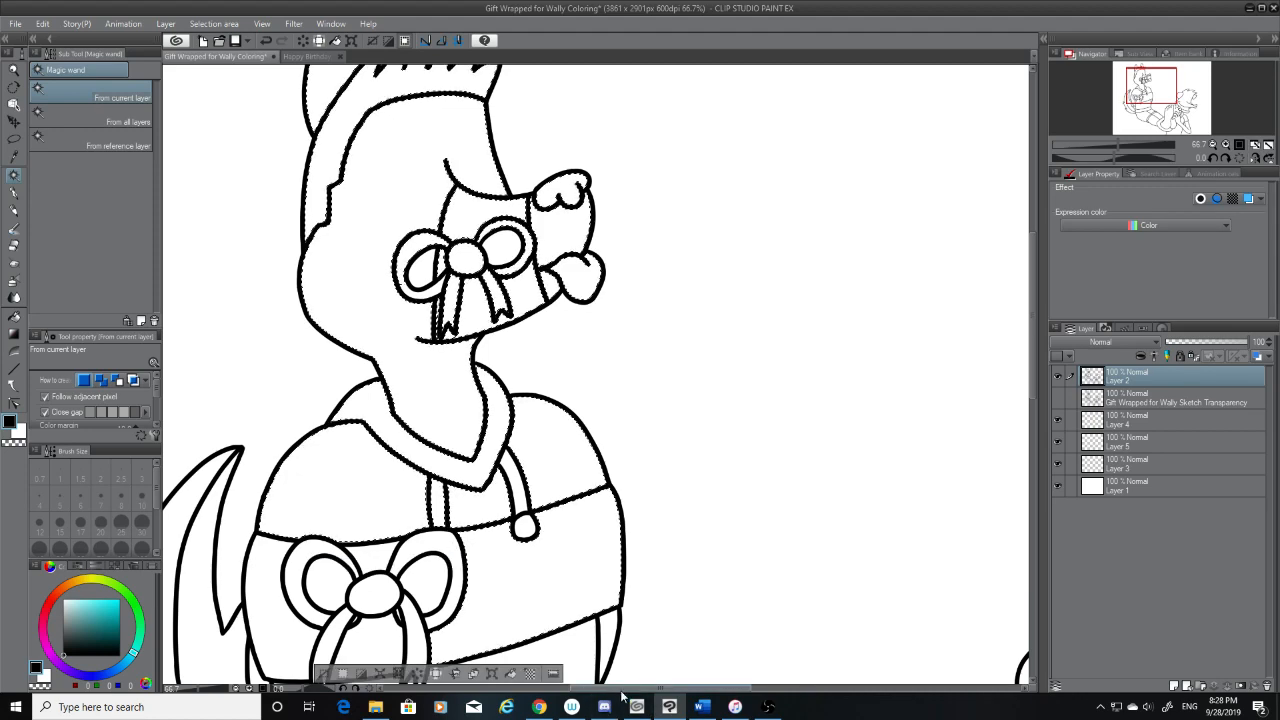
Add the lower hoodie, the tail and the small areas of the chest bow to the selection
{"action": "left_click_drag", "start_coordinate": [621, 689], "coordinate": [594, 689]}
{"action": "scroll", "coordinate": [851, 441], "scroll_direction": "down", "scroll_amount": 5}
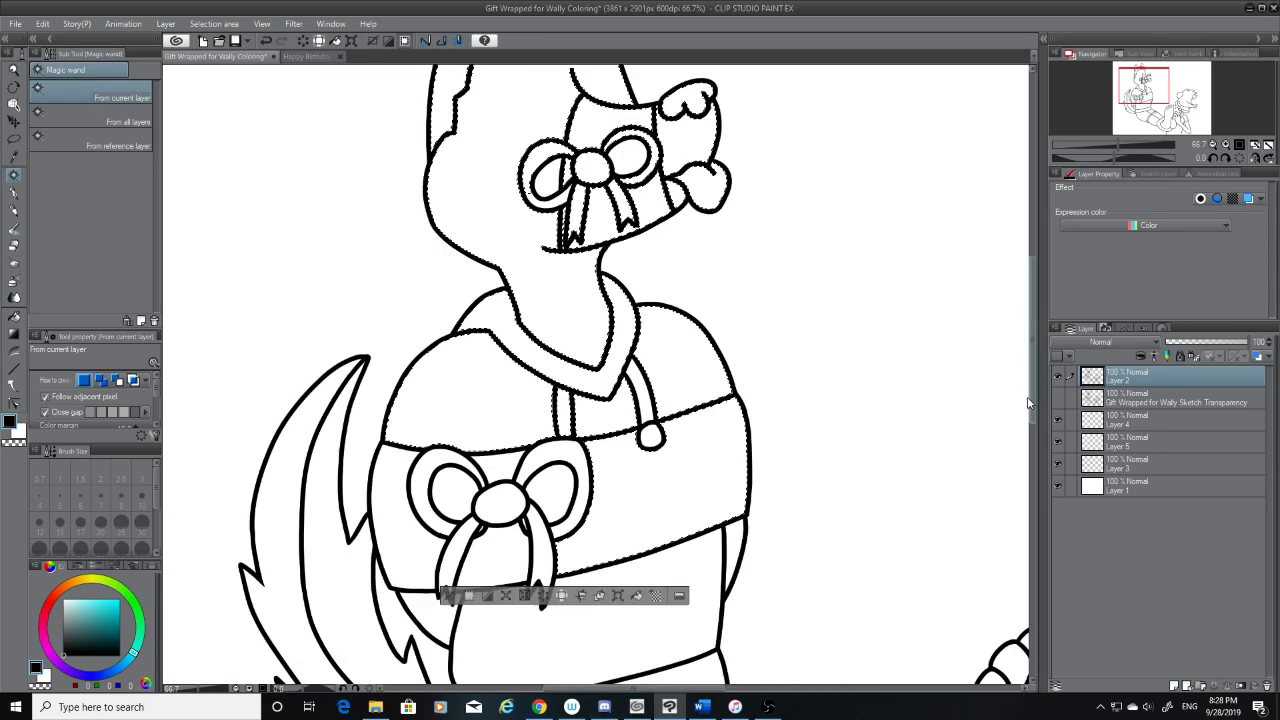
{"action": "left_click", "coordinate": [468, 466]}
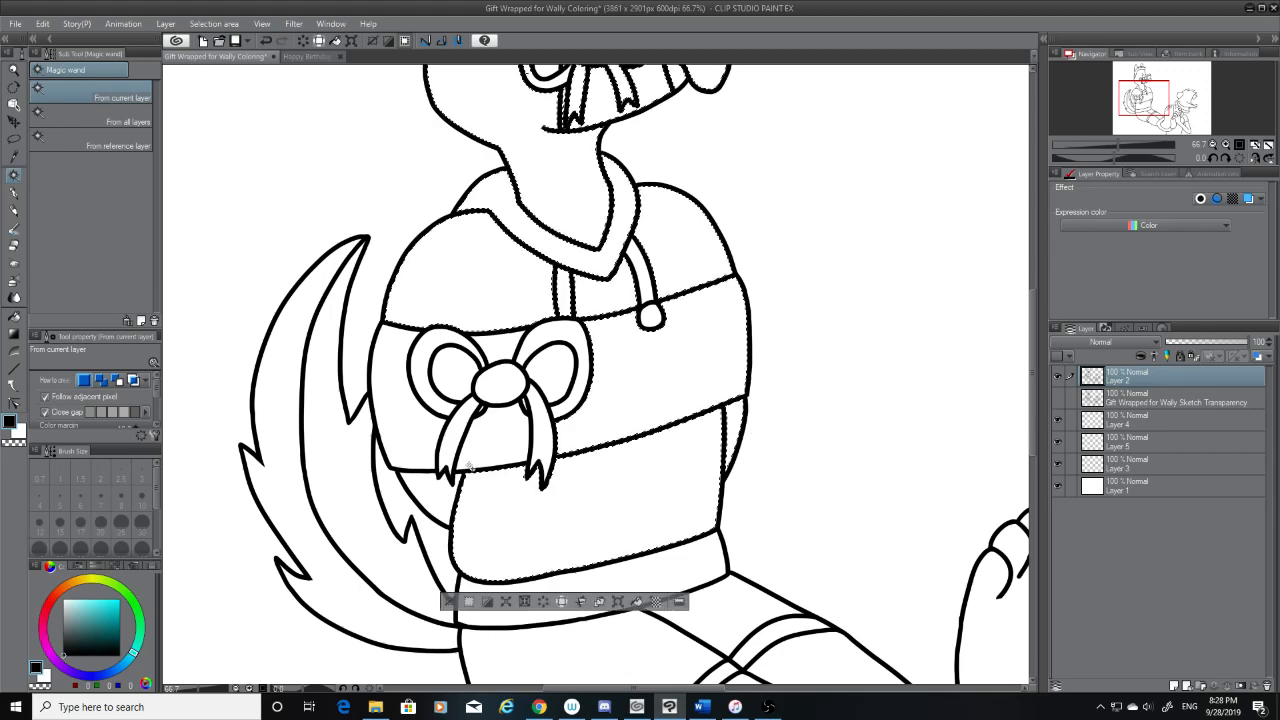
{"action": "left_click", "coordinate": [358, 520]}
{"action": "left_click", "coordinate": [327, 551]}
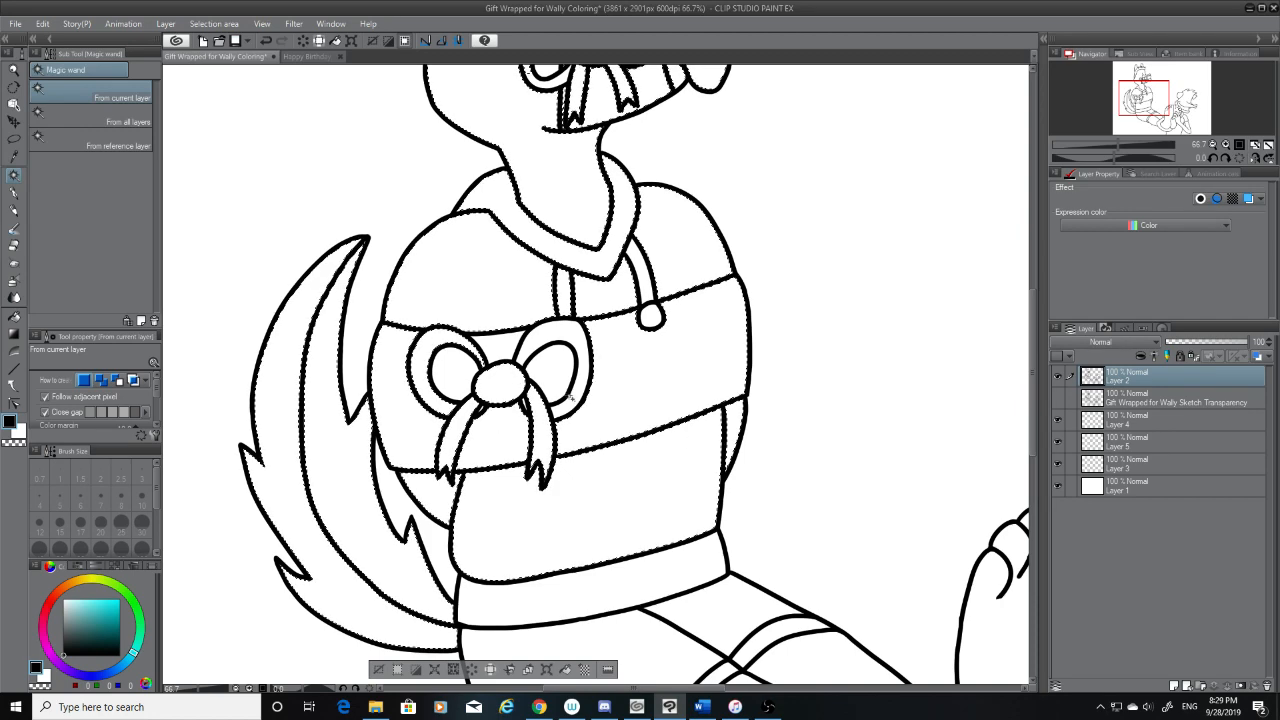
{"action": "scroll", "coordinate": [568, 393], "scroll_direction": "up", "scroll_amount": 4}
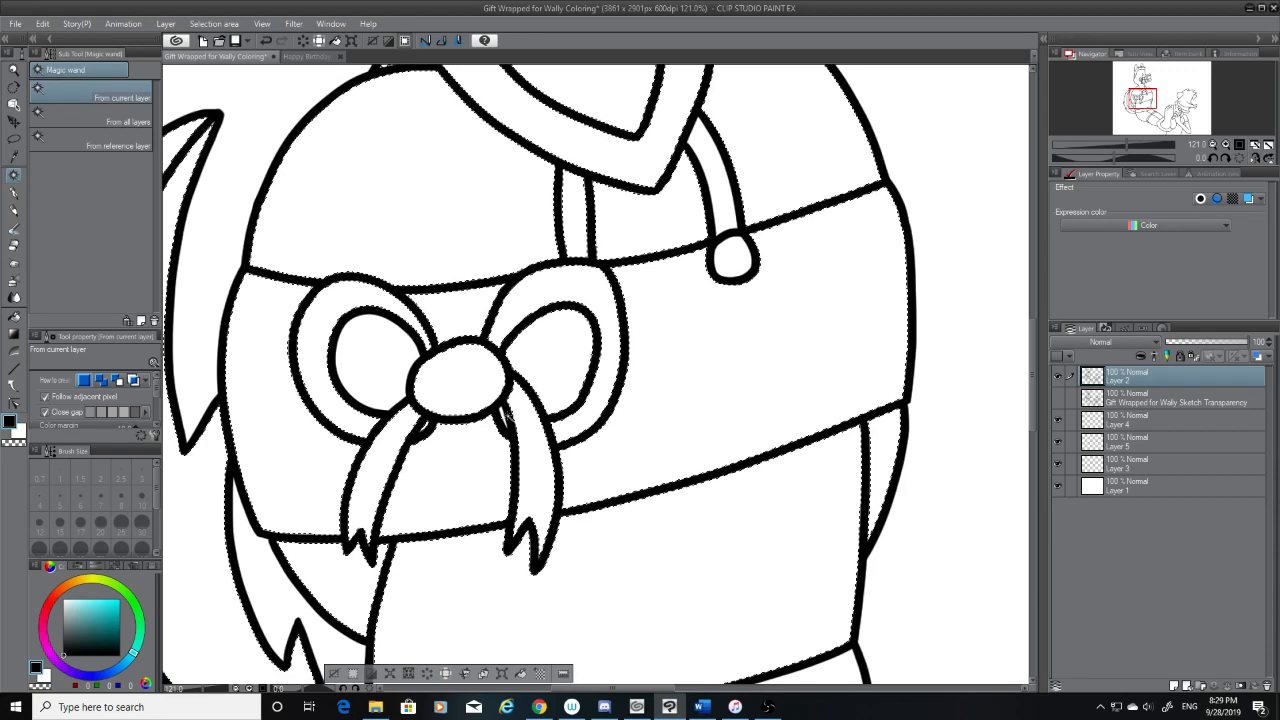
{"action": "scroll", "coordinate": [526, 434], "scroll_direction": "down", "scroll_amount": 5}
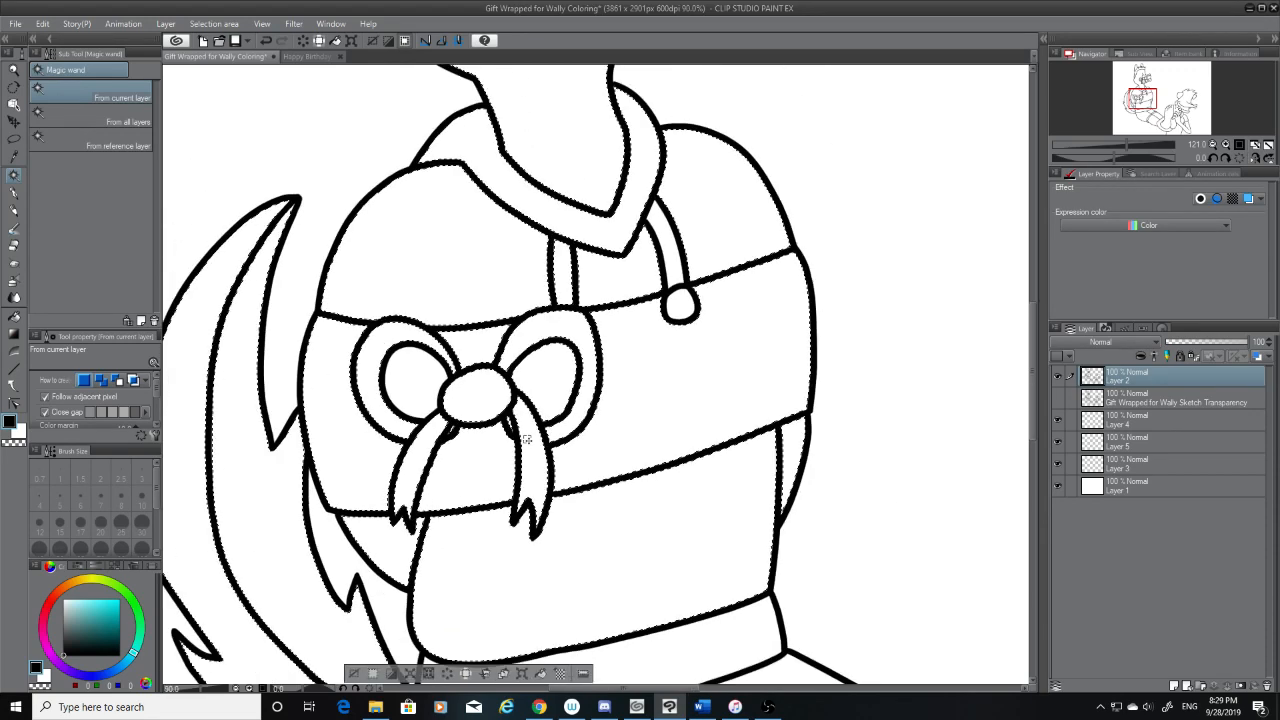
Add the wrapped character's legs, leg straps, ankle wrap and front foot to the selection
{"action": "left_click_drag", "start_coordinate": [1033, 374], "coordinate": [1035, 446]}
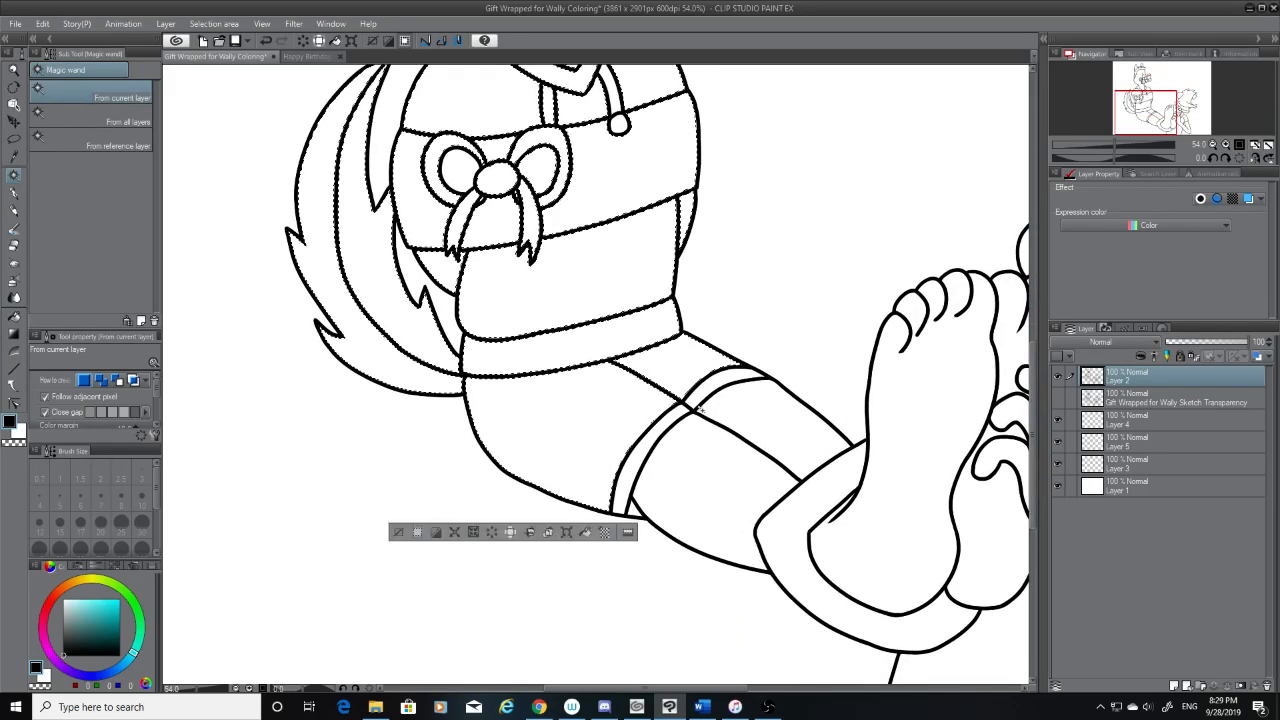
{"action": "left_click", "coordinate": [745, 413]}
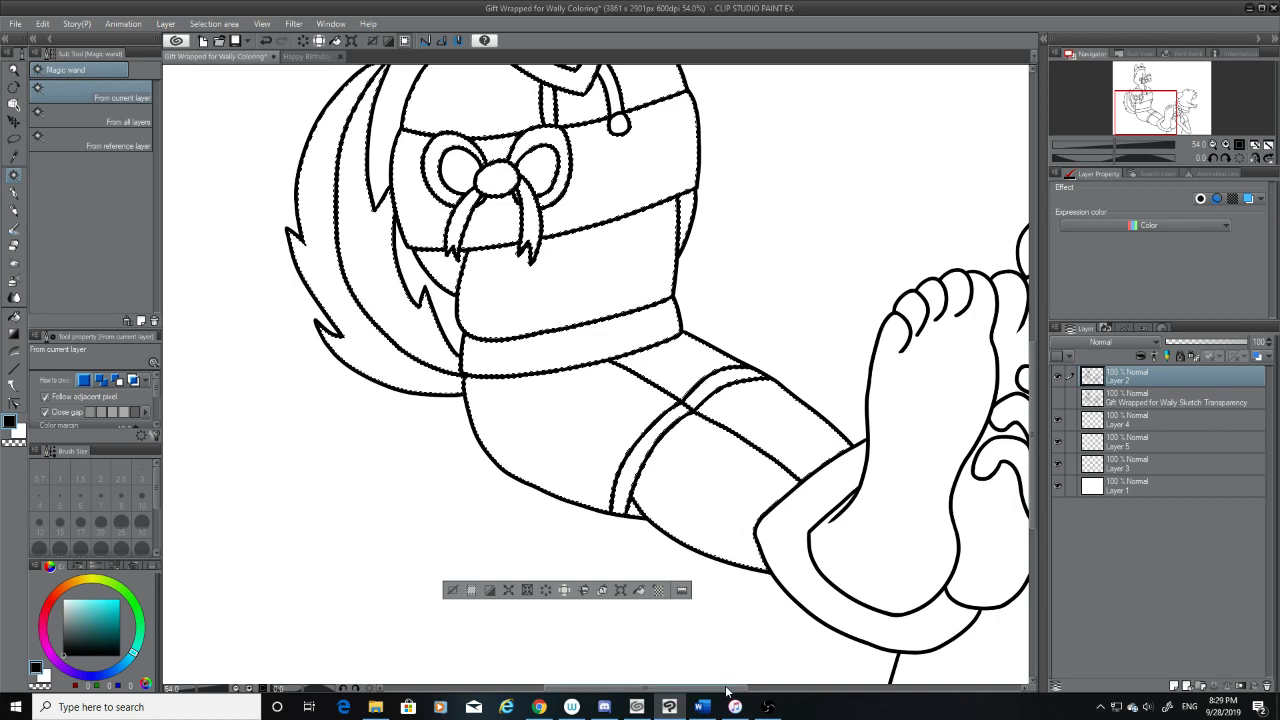
{"action": "left_click_drag", "start_coordinate": [726, 688], "coordinate": [795, 688]}
{"action": "left_click", "coordinate": [574, 523]}
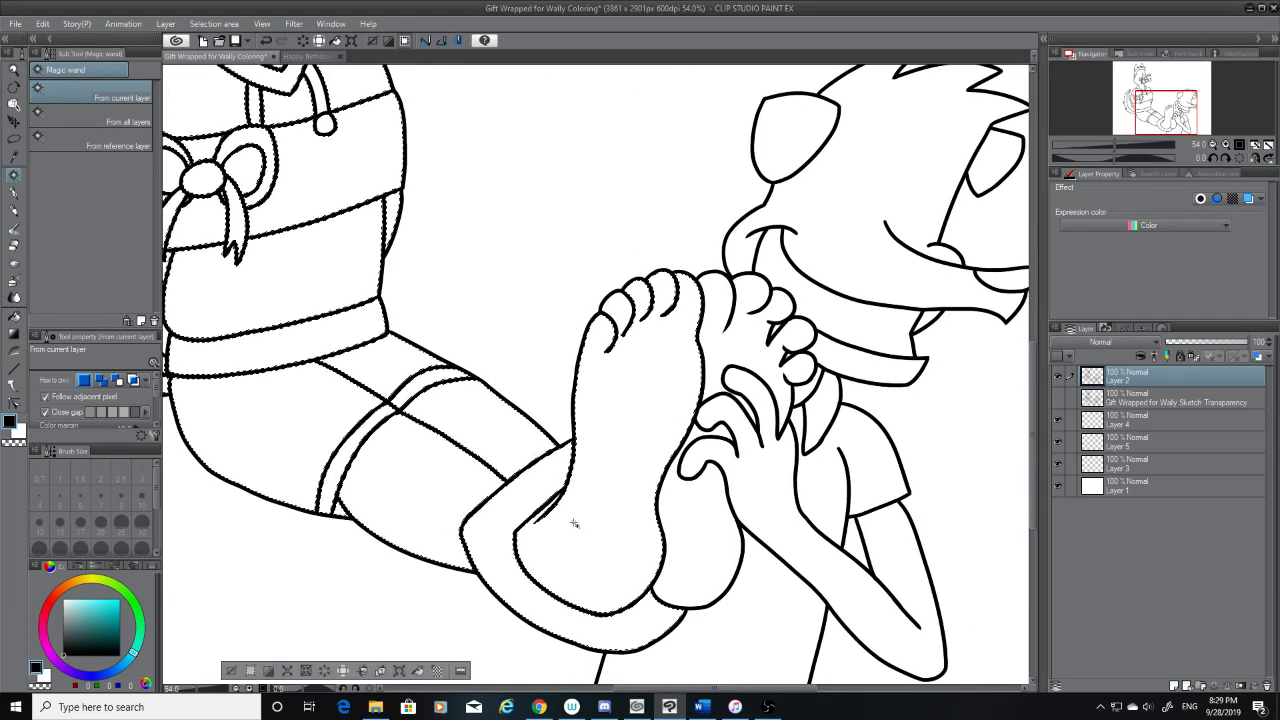
Add the second foot and the tickling character's hand, arm, shirt and head to the selection
{"action": "left_click", "coordinate": [762, 454]}
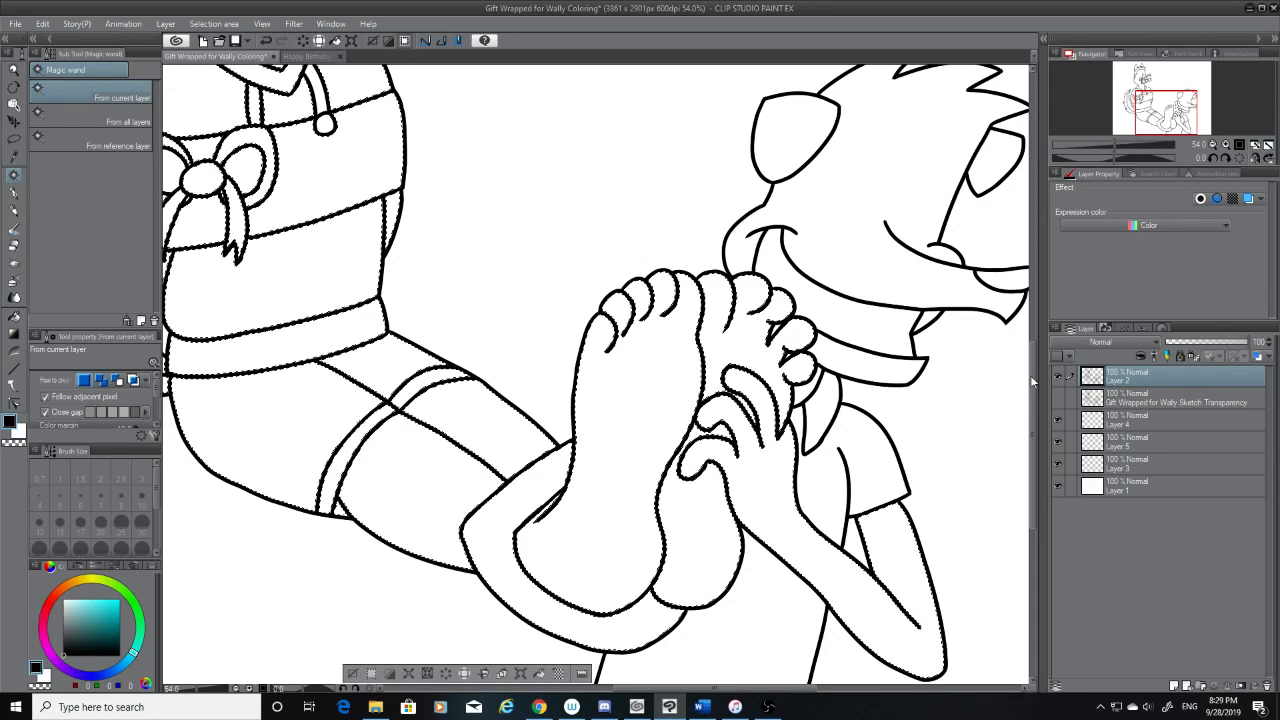
{"action": "scroll", "coordinate": [1032, 376], "scroll_direction": "down", "scroll_amount": 3}
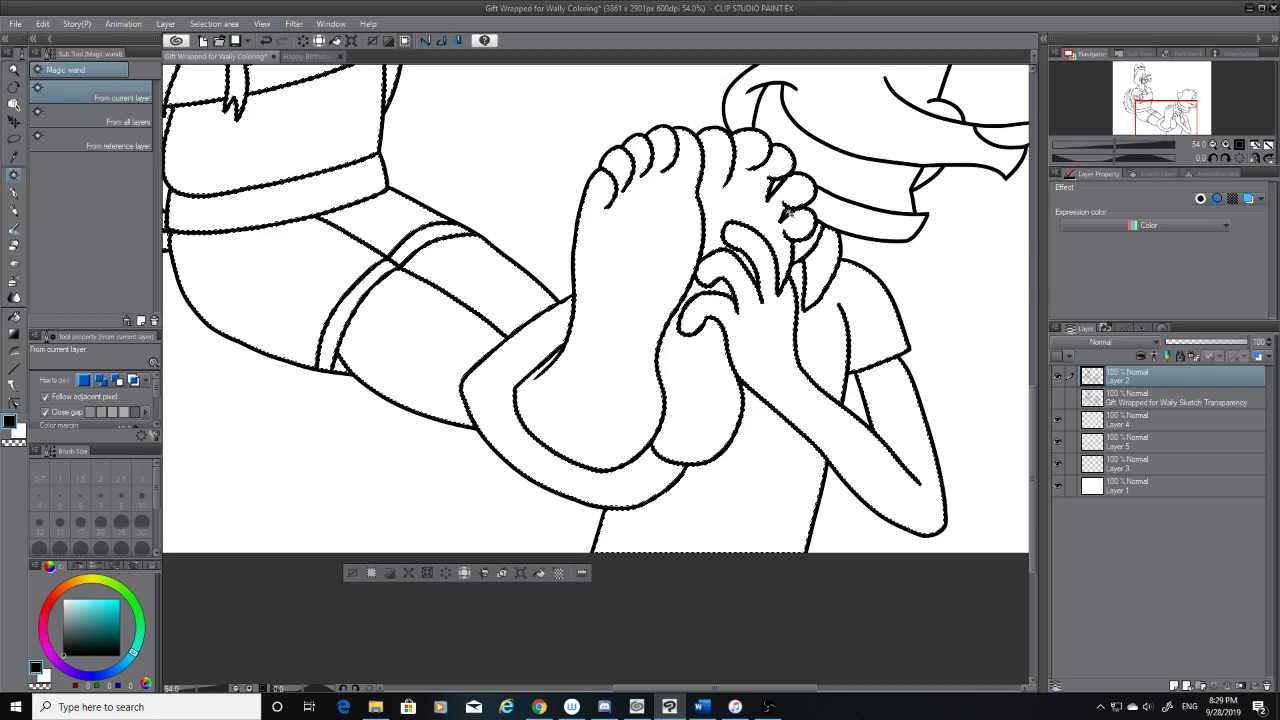
{"action": "scroll", "coordinate": [1033, 414], "scroll_direction": "up", "scroll_amount": 4}
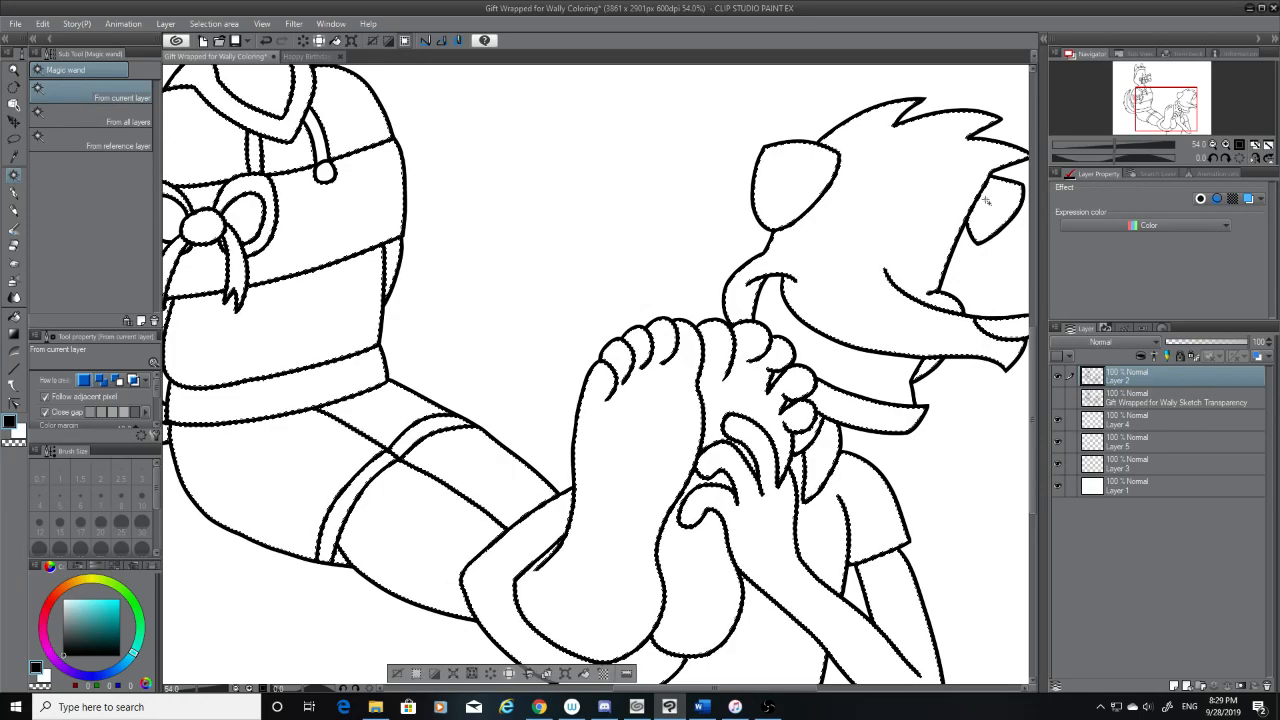
Show the Gift Wrapped for Wally Sketch Transparency layer and compare the long-nosed character's face with the line art
{"action": "scroll", "coordinate": [975, 260], "scroll_direction": "down", "scroll_amount": 3}
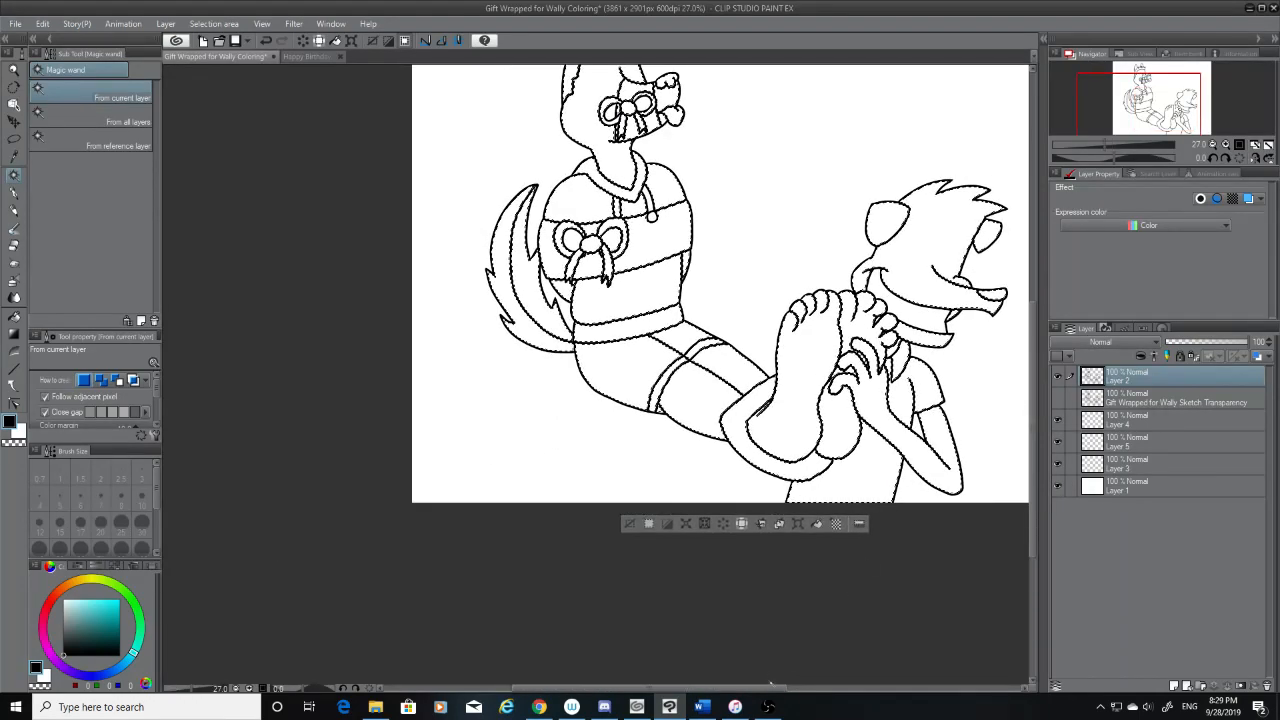
{"action": "left_click_drag", "start_coordinate": [773, 688], "coordinate": [843, 688]}
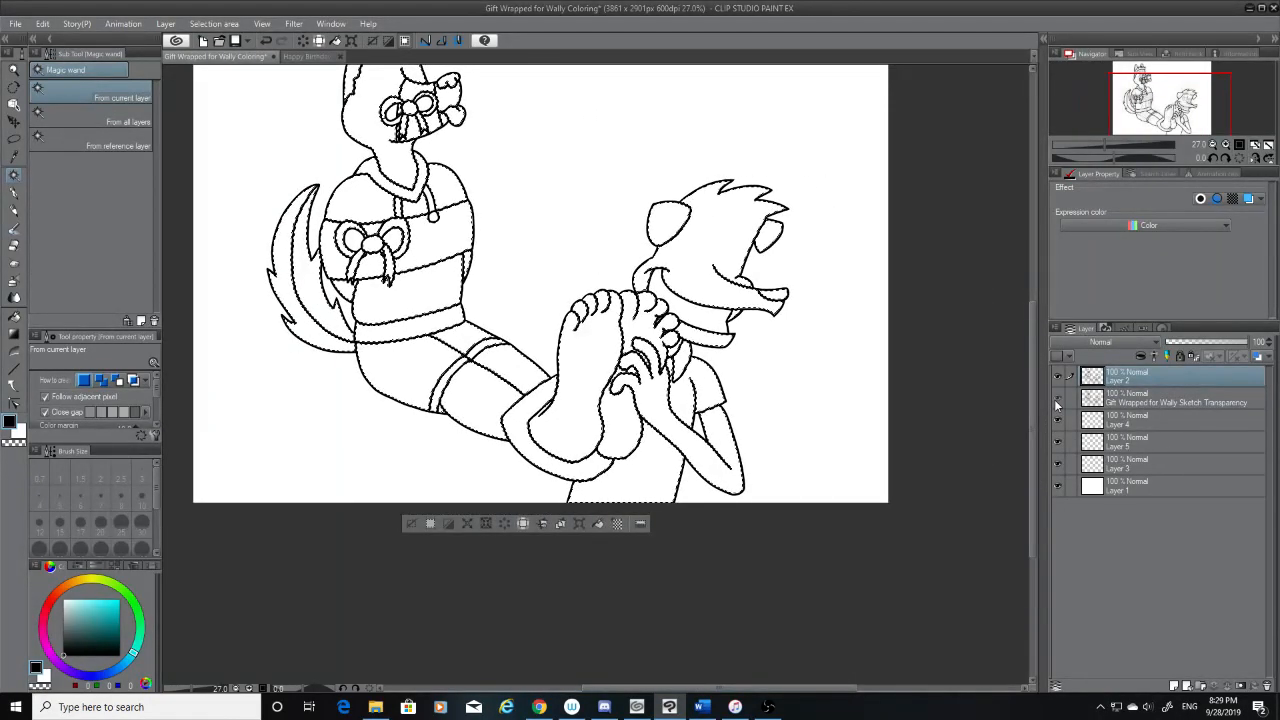
{"action": "left_click", "coordinate": [1057, 397]}
{"action": "scroll", "coordinate": [726, 148], "scroll_direction": "up", "scroll_amount": 1}
{"action": "scroll", "coordinate": [726, 148], "scroll_direction": "up", "scroll_amount": 6}
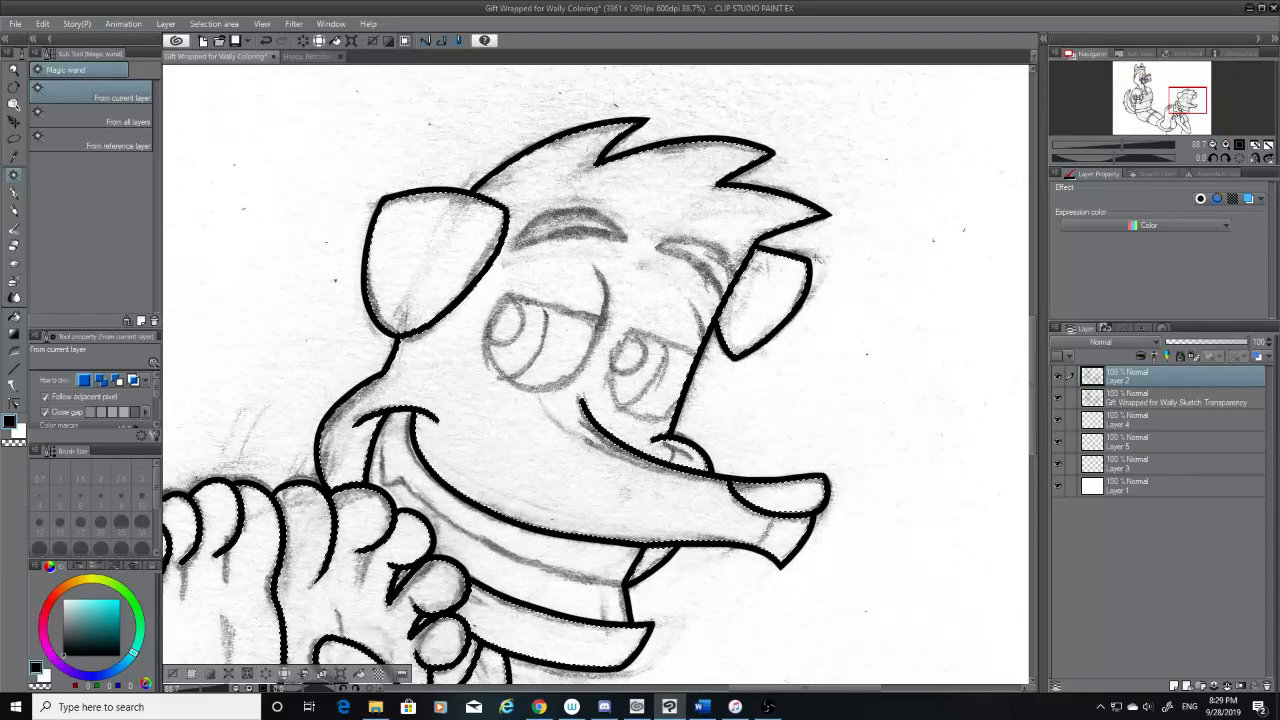
{"action": "scroll", "coordinate": [817, 258], "scroll_direction": "down", "scroll_amount": 5}
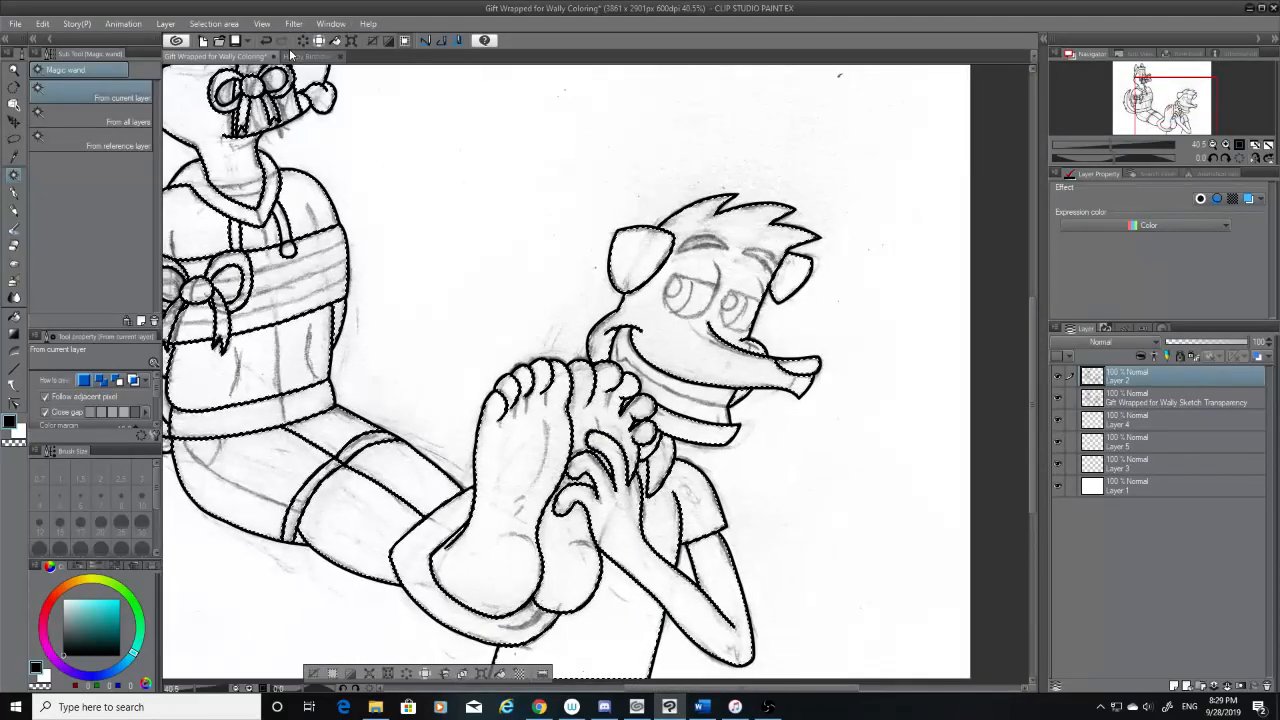
Look at the finished Happy Birthday, Wally Coloring drawing for reference and return to the gift-wrapped drawing
{"action": "left_click", "coordinate": [292, 56]}
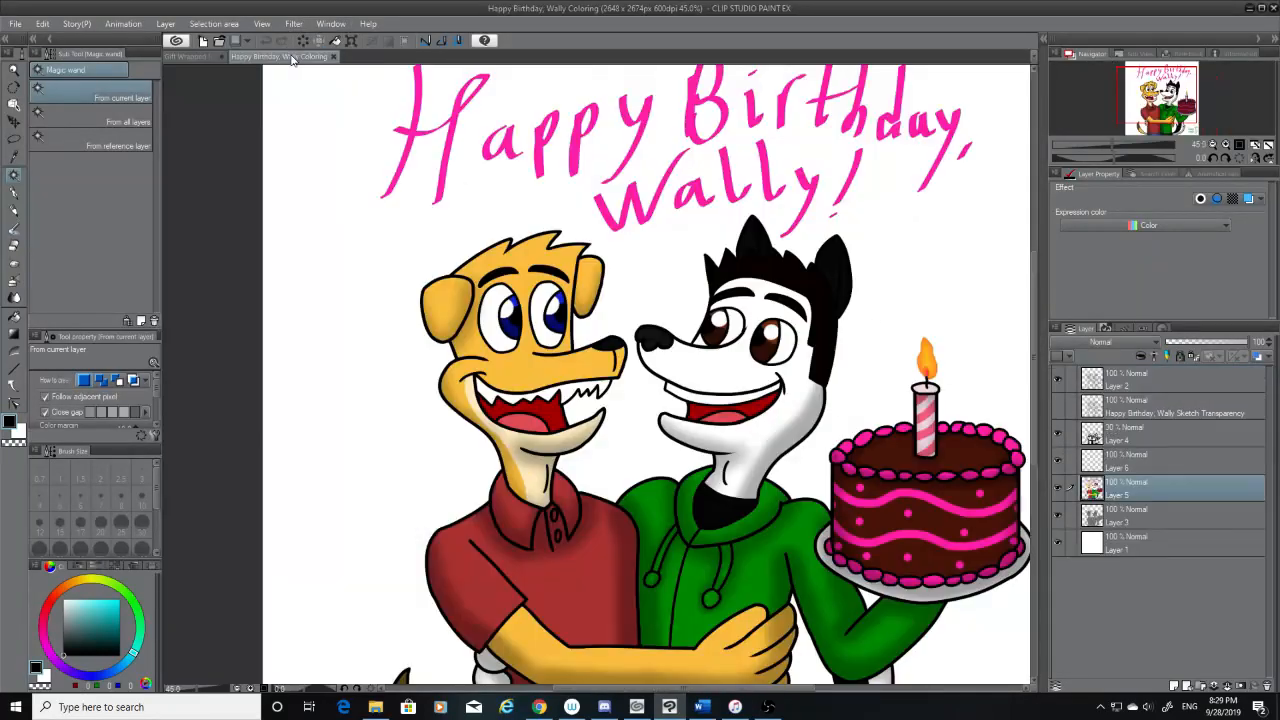
{"action": "left_click", "coordinate": [200, 57]}
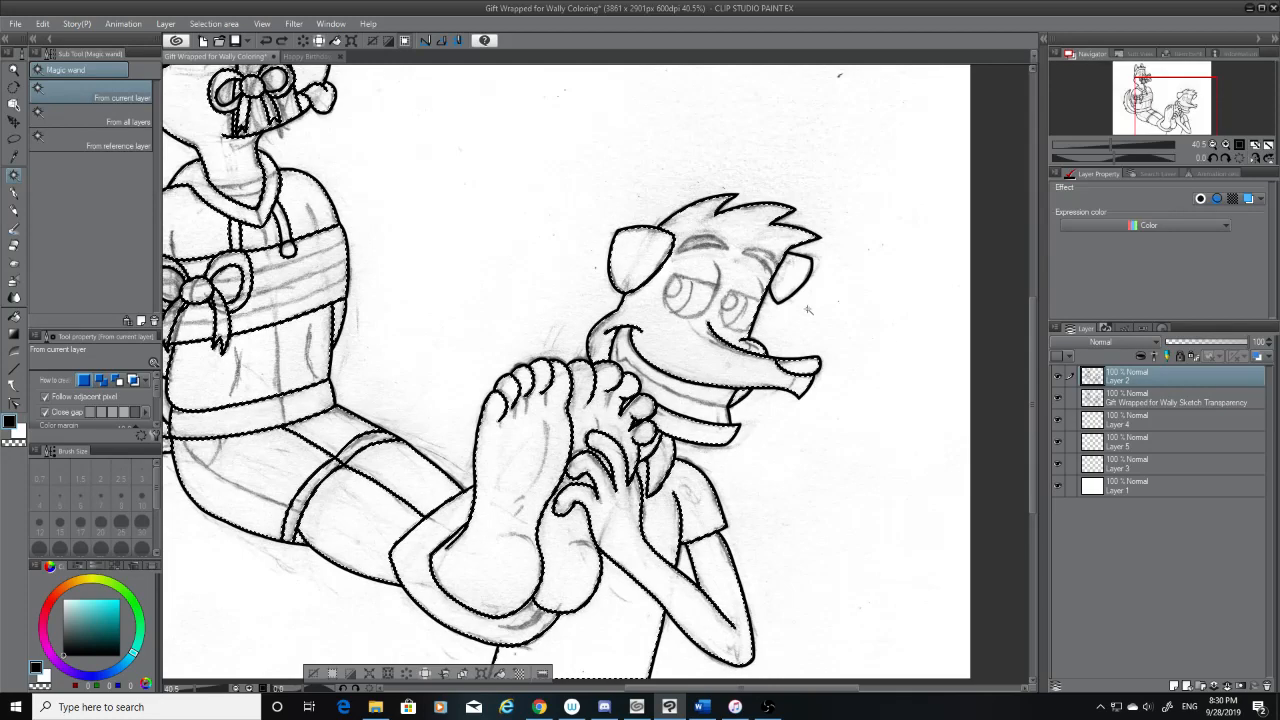
{"action": "scroll", "coordinate": [808, 310], "scroll_direction": "down", "scroll_amount": 1}
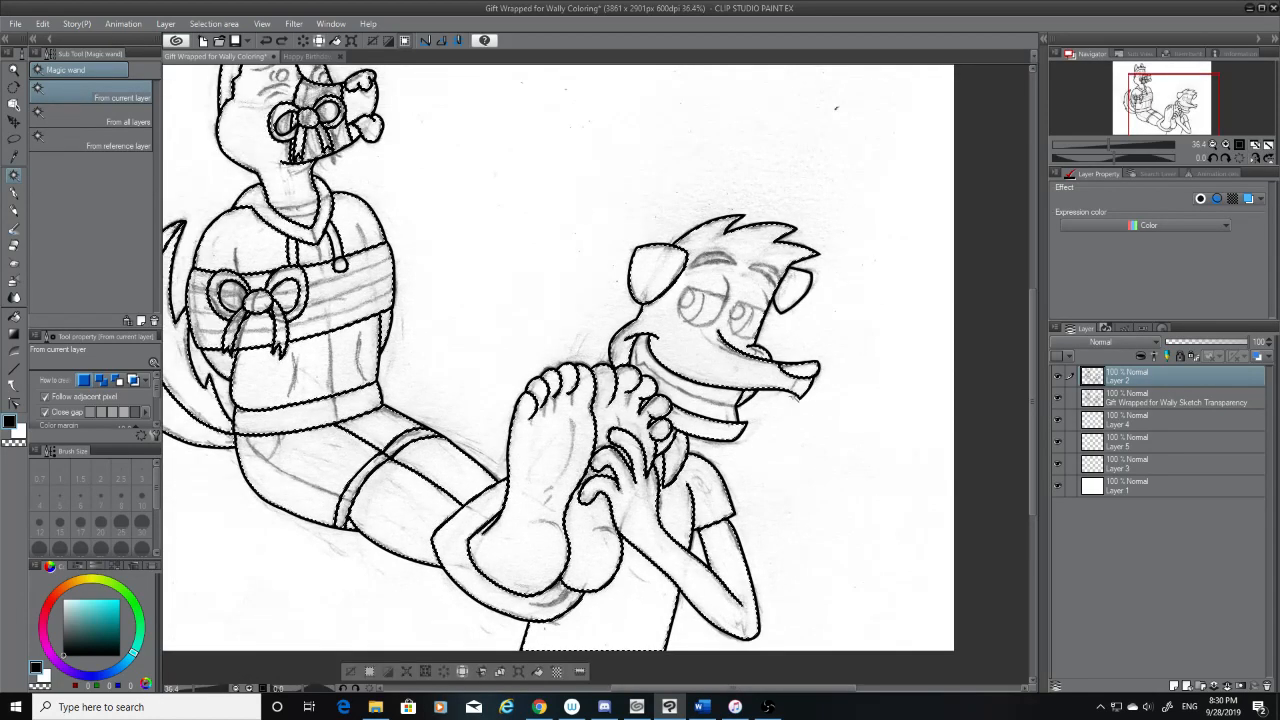
Expand the selected area by 1 px and make Layer 3 the active layer
{"action": "left_click", "coordinate": [214, 23]}
{"action": "left_click", "coordinate": [260, 120]}
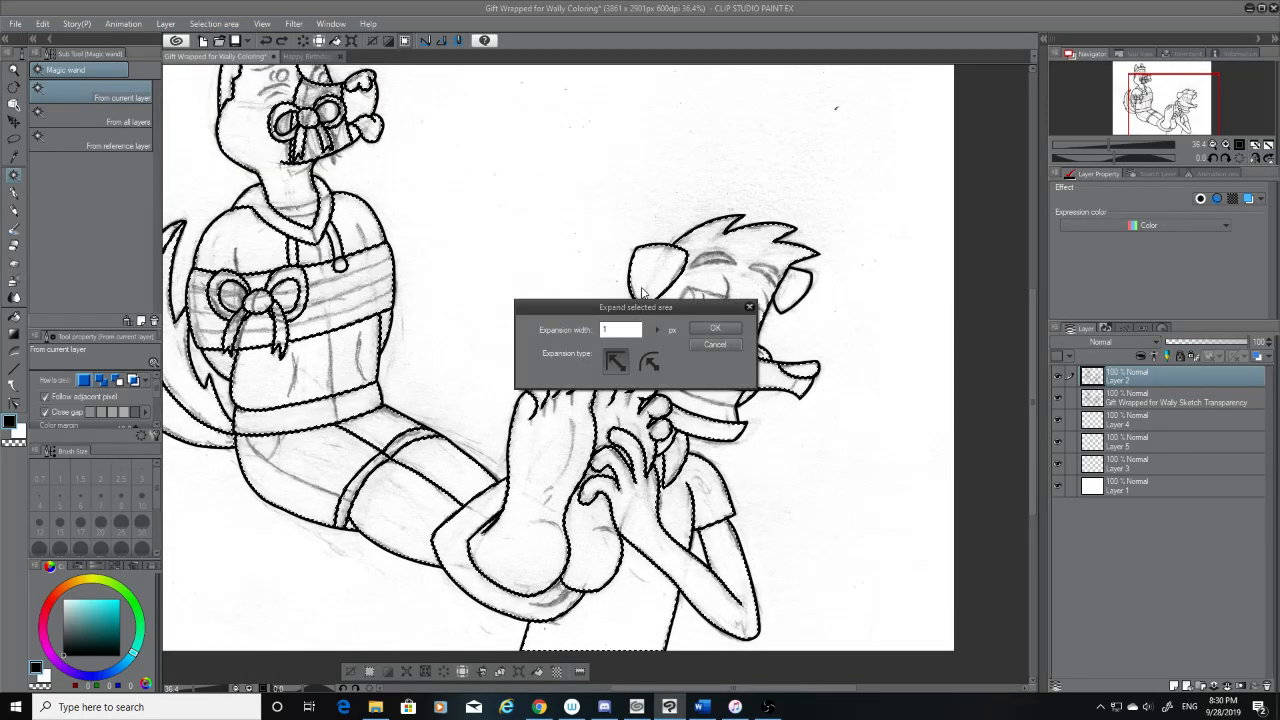
{"action": "left_click", "coordinate": [714, 328]}
{"action": "left_click", "coordinate": [1137, 466]}
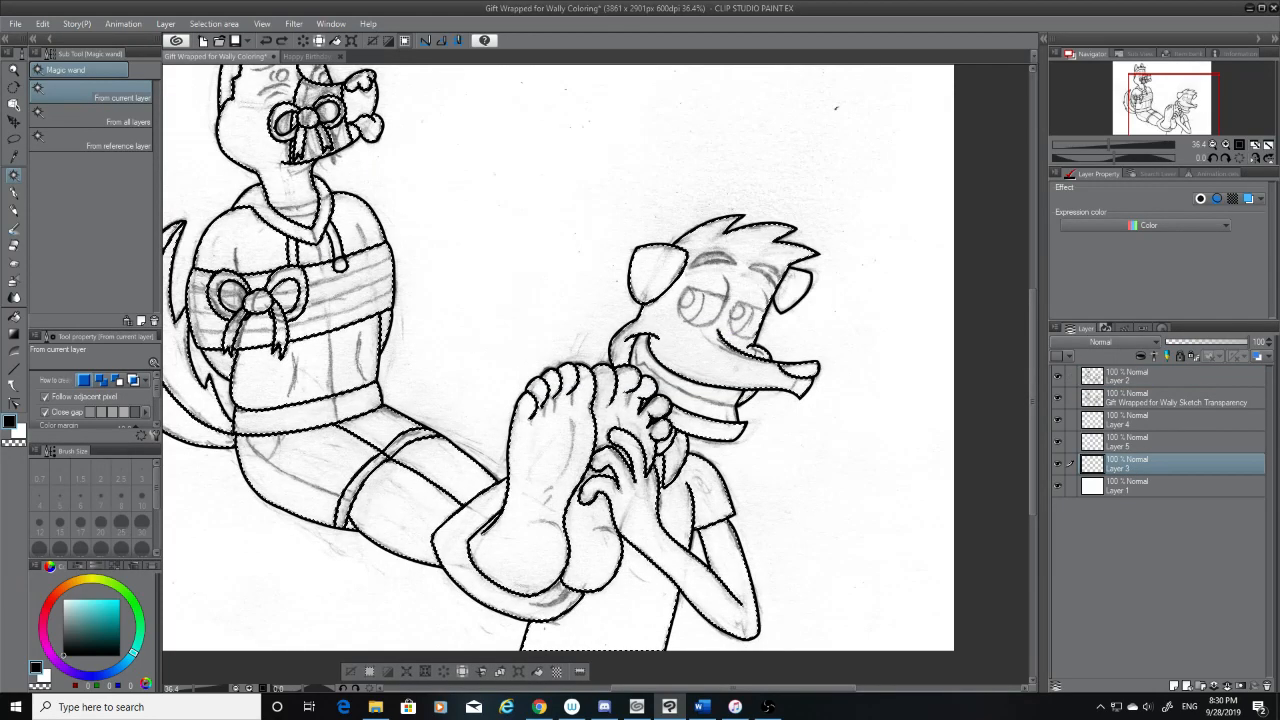
{"action": "left_click", "coordinate": [1139, 379]}
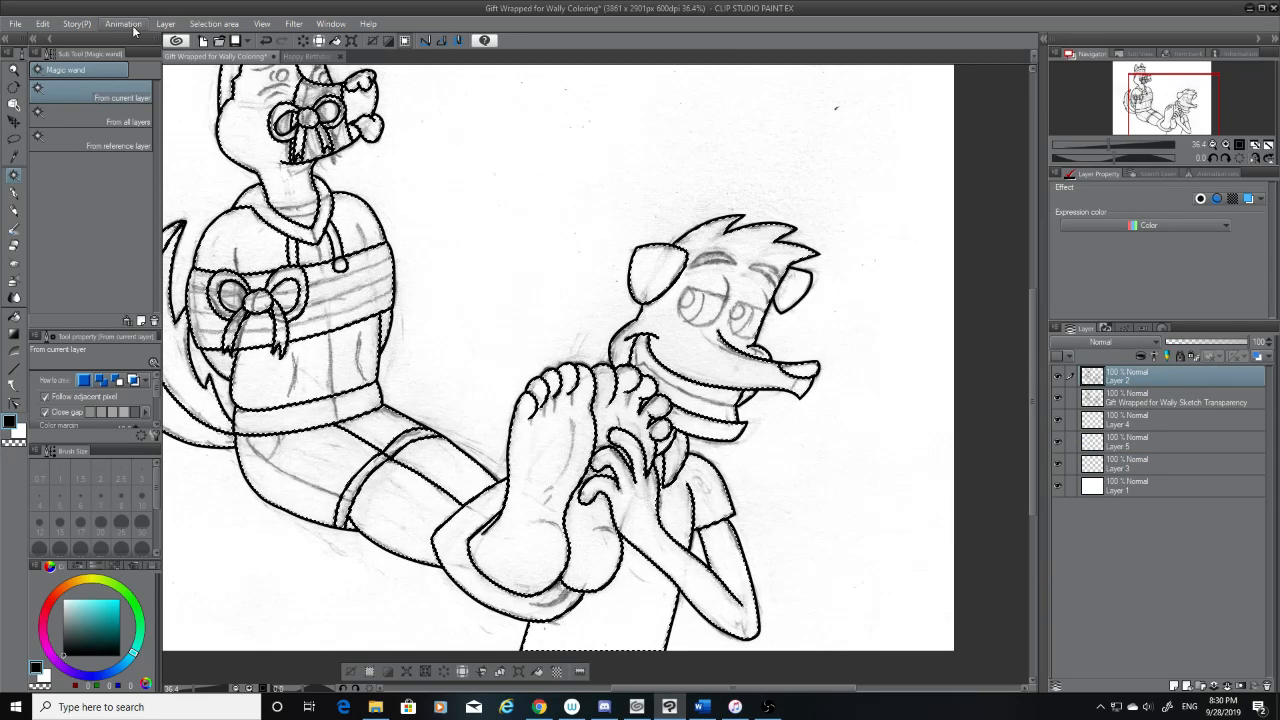
{"action": "left_click", "coordinate": [214, 23]}
{"action": "left_click", "coordinate": [240, 89]}
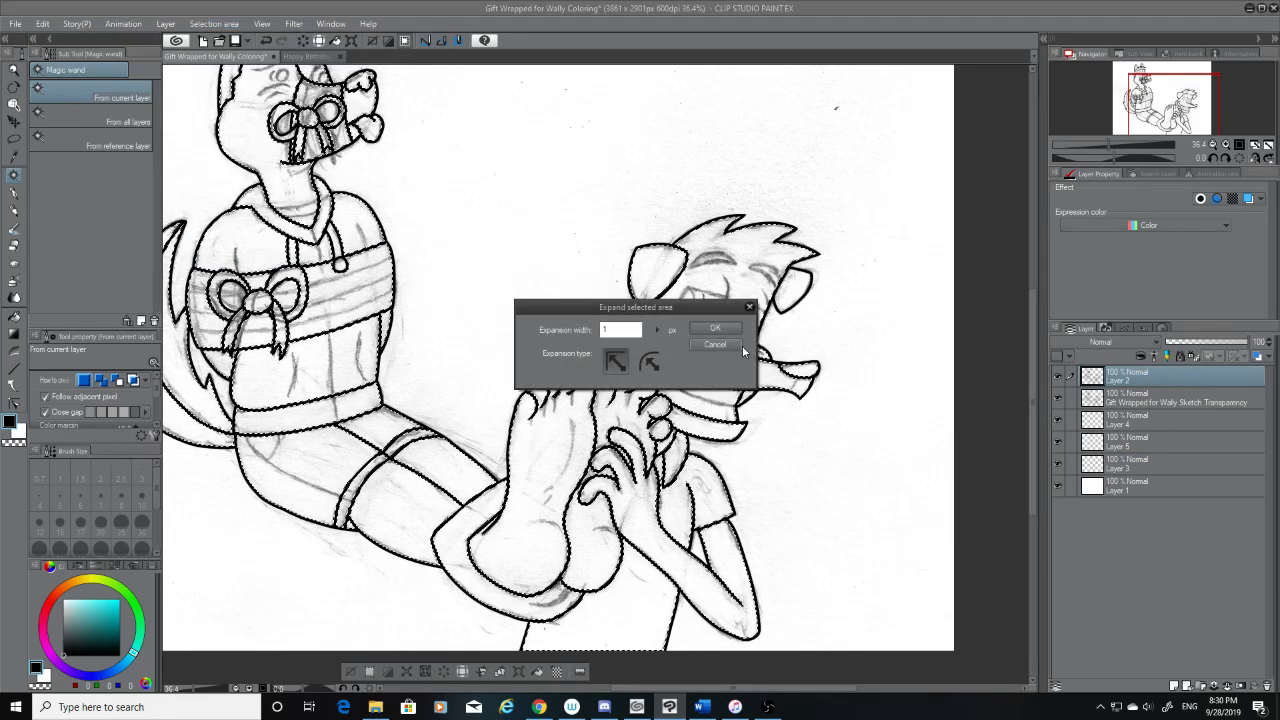
{"action": "left_click", "coordinate": [742, 345]}
{"action": "left_click", "coordinate": [1186, 468]}
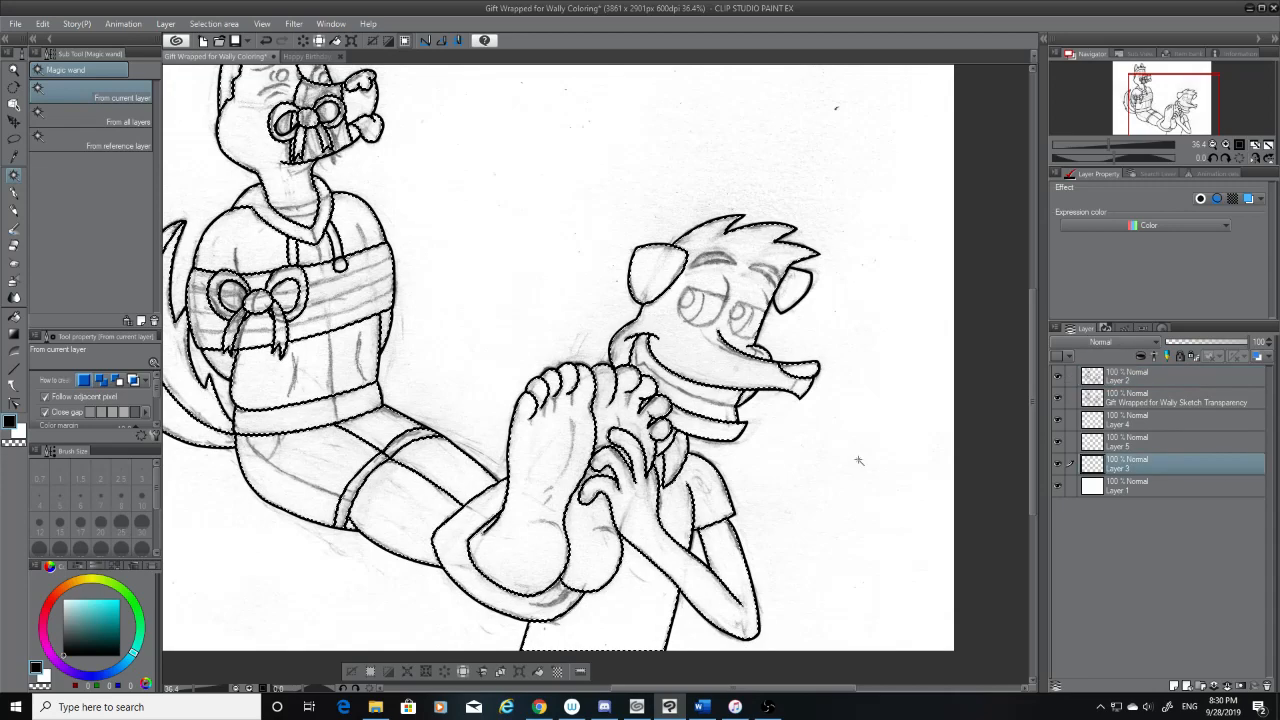
Choose a medium gray drawing color and switch to the Fill tool
{"action": "left_click", "coordinate": [64, 630]}
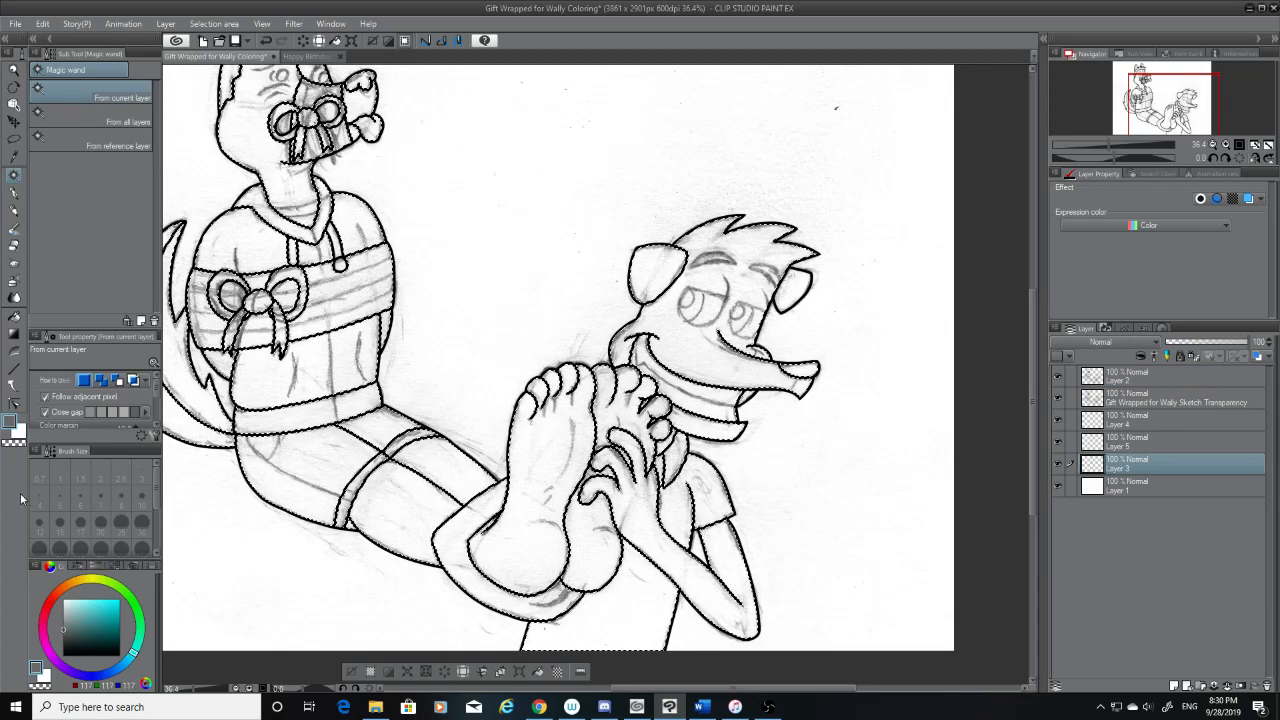
{"action": "left_click", "coordinate": [14, 315]}
Try to fill the bound character's lower shirt, legs, tail, chest wrapping and bow with gray on Layer 3
{"action": "left_click", "coordinate": [352, 405]}
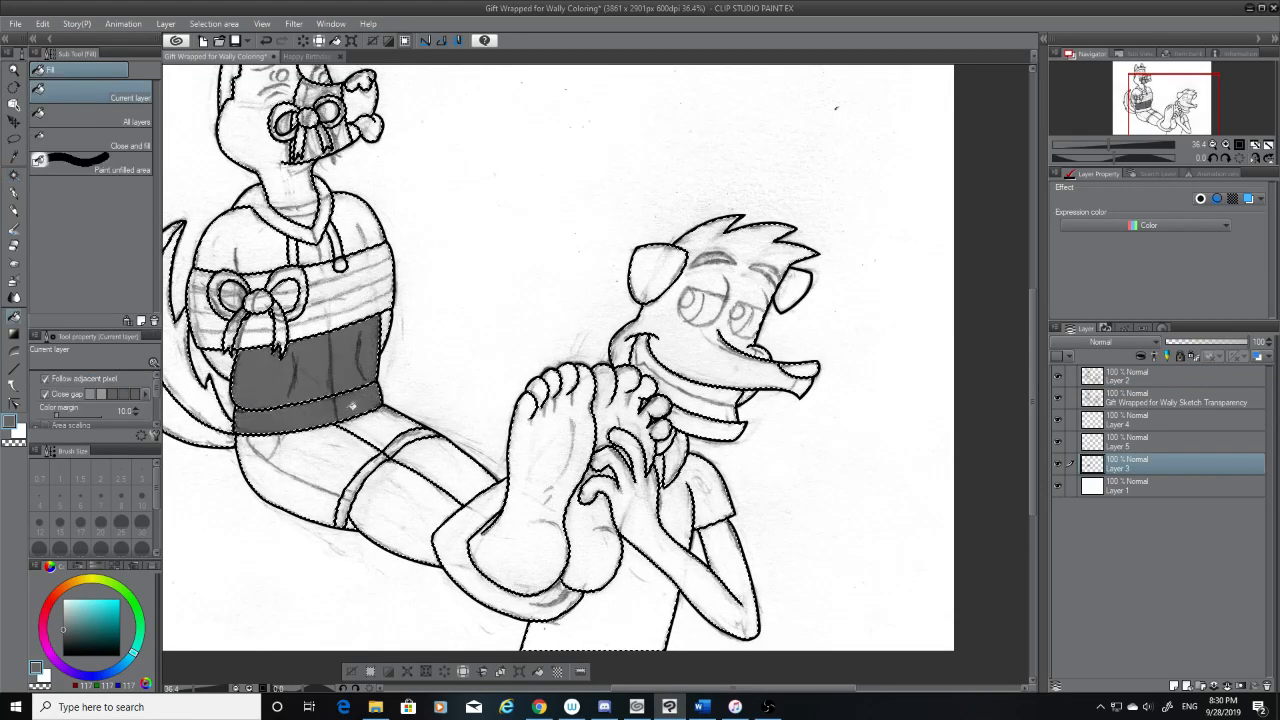
{"action": "left_click", "coordinate": [370, 467]}
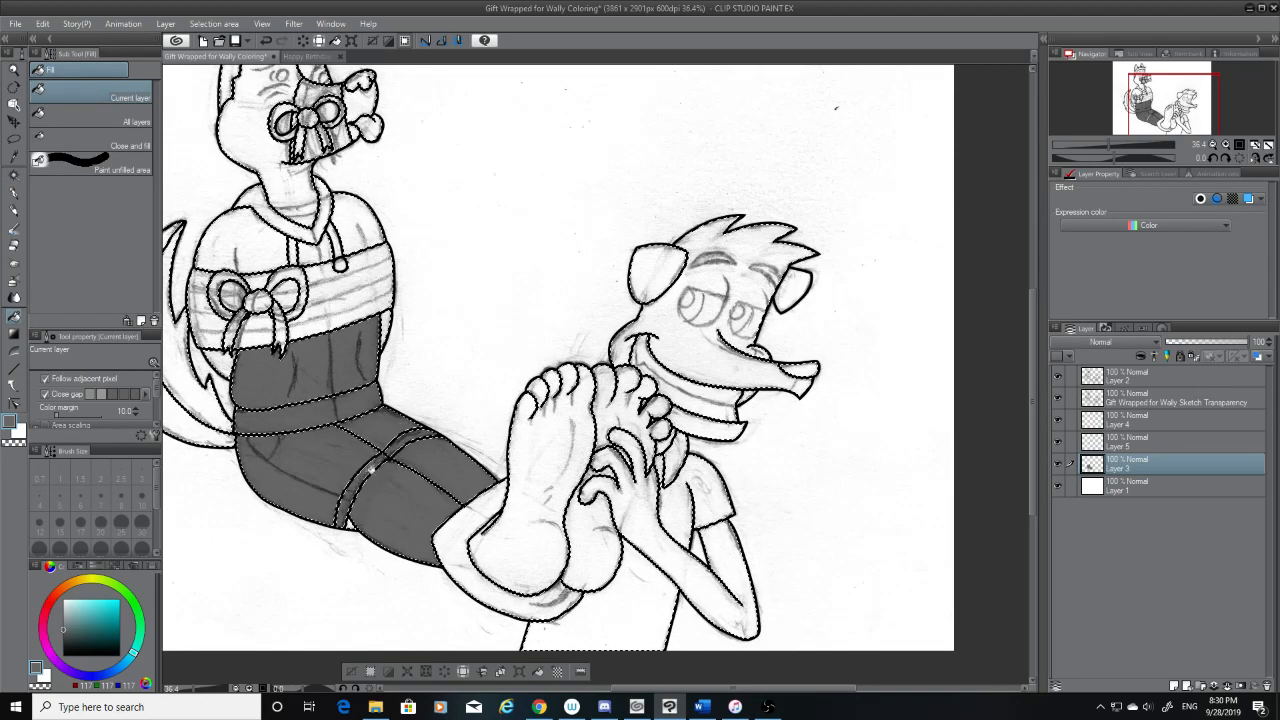
{"action": "left_click", "coordinate": [350, 524]}
{"action": "left_click_drag", "start_coordinate": [718, 688], "coordinate": [660, 688]}
{"action": "left_click", "coordinate": [372, 358]}
{"action": "left_click", "coordinate": [337, 345]}
{"action": "left_click", "coordinate": [400, 328]}
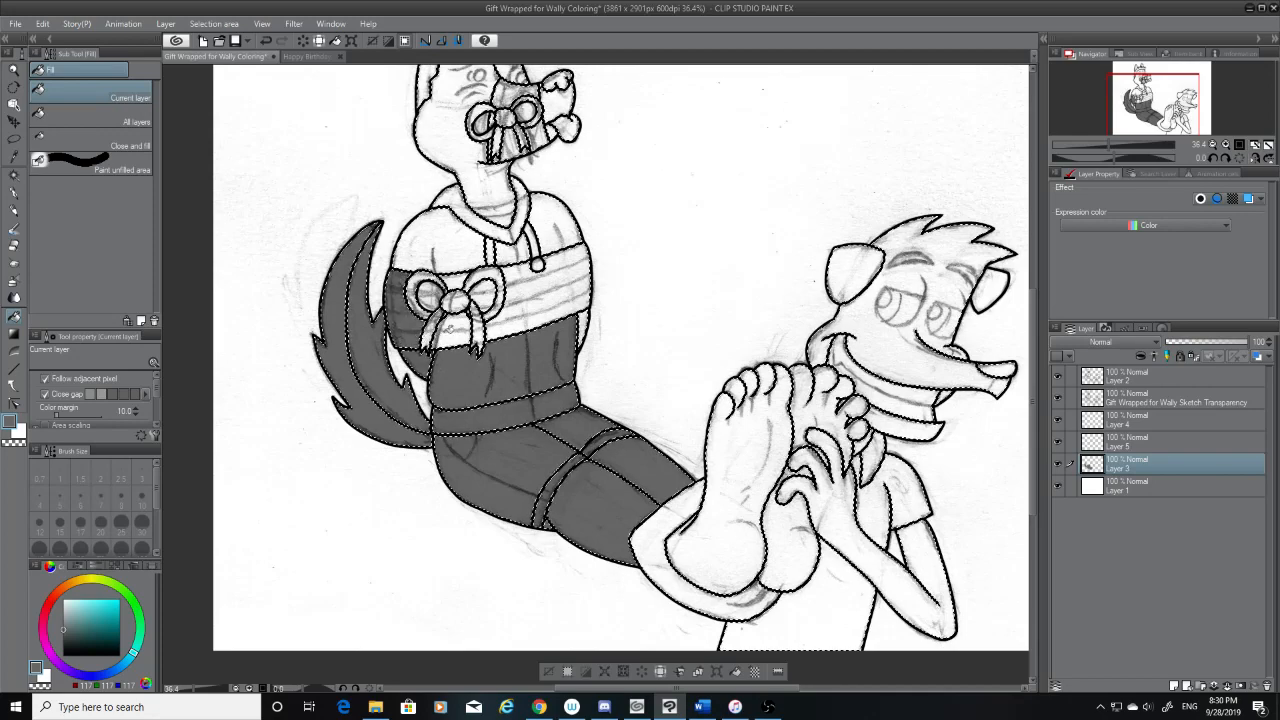
{"action": "left_click", "coordinate": [449, 329]}
{"action": "left_click", "coordinate": [431, 332]}
{"action": "left_click", "coordinate": [414, 296]}
{"action": "left_click", "coordinate": [456, 301]}
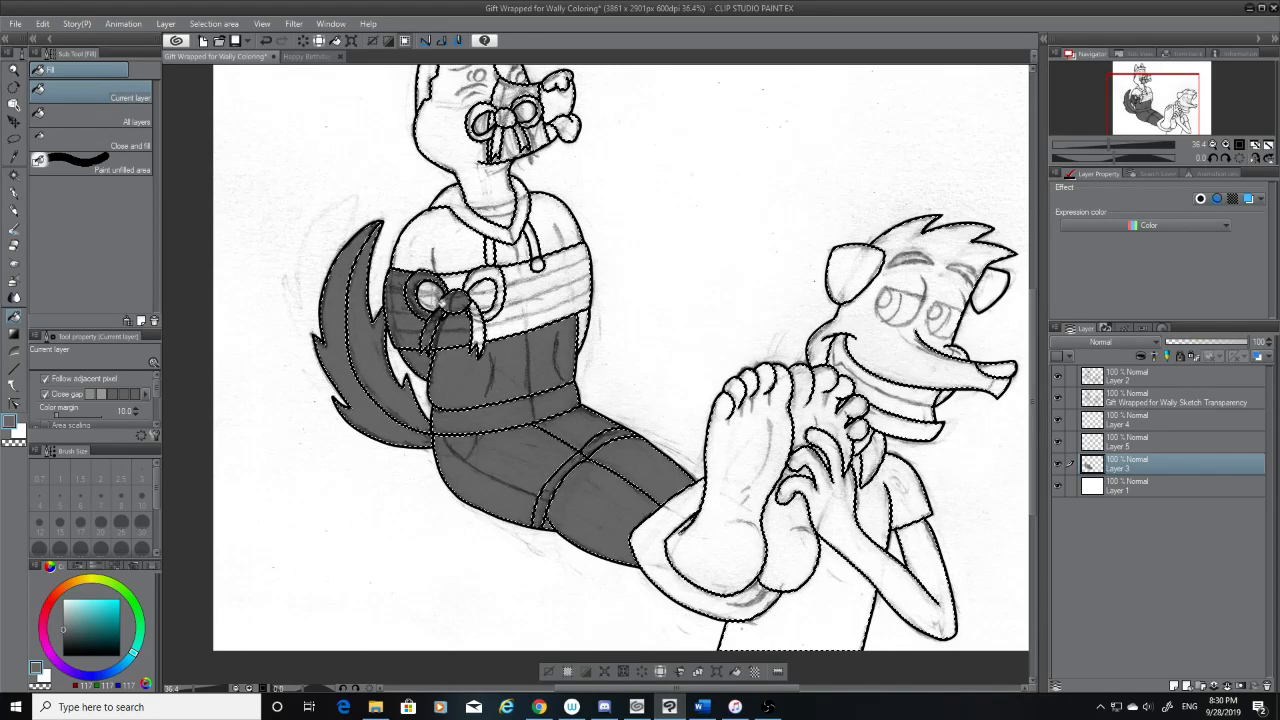
Undo all the gray fills on Layer 3
{"action": "key", "text": "ctrl+z"}
{"action": "key", "text": "ctrl+z"}
{"action": "key", "text": "ctrl+z"}
{"action": "key", "text": "ctrl+z"}
{"action": "key", "text": "ctrl+z"}
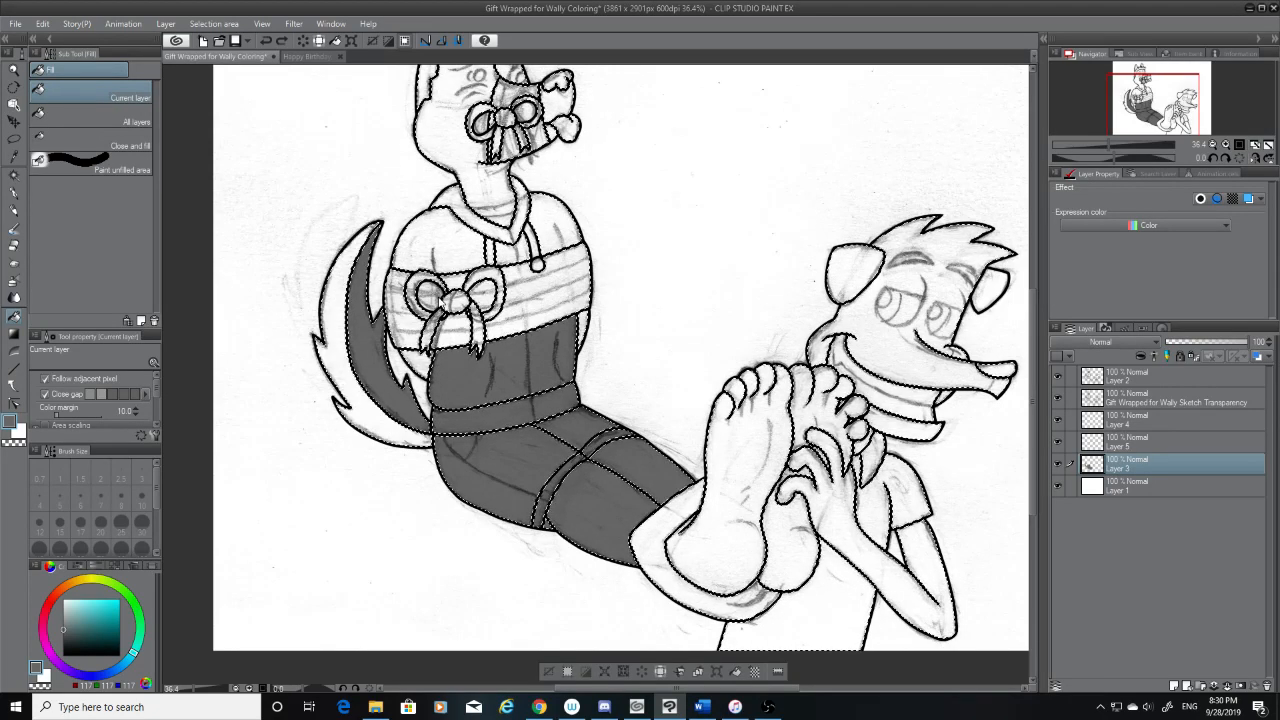
{"action": "key", "text": "ctrl+z"}
{"action": "key", "text": "ctrl+z"}
{"action": "key", "text": "ctrl+z"}
{"action": "key", "text": "ctrl+z"}
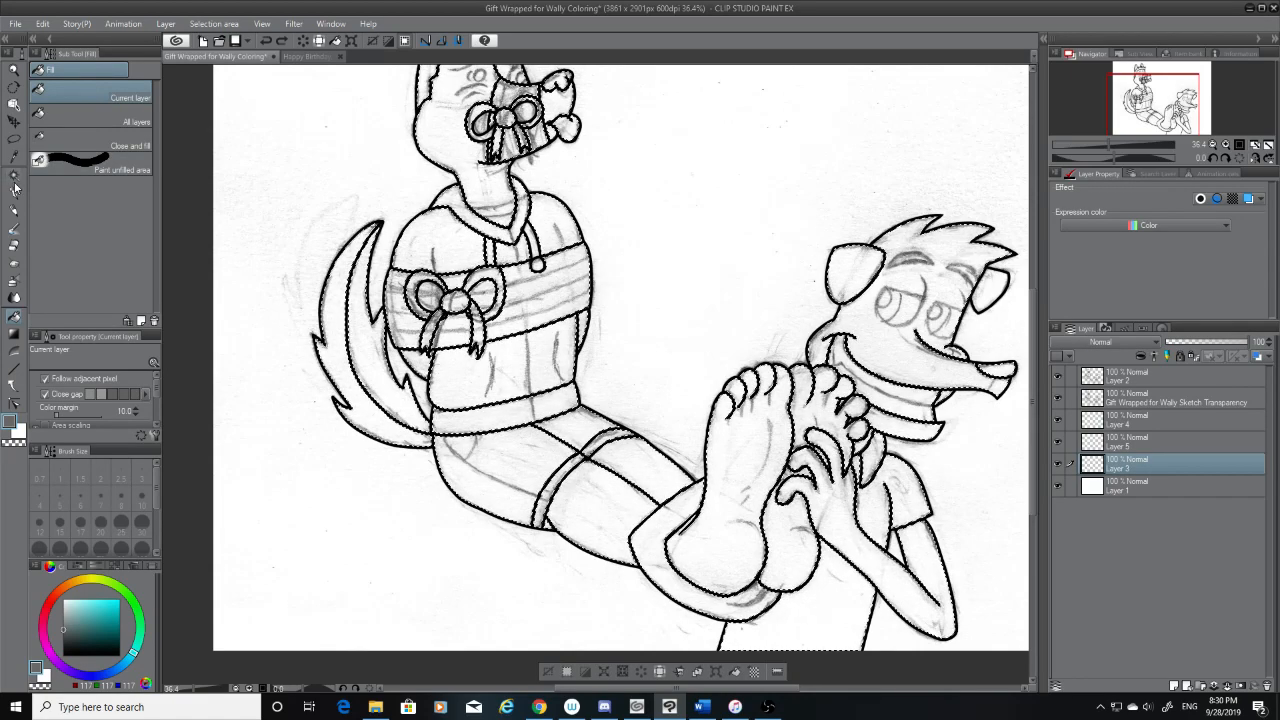
Make Layer 2 active and expand the selected area by 1 px once more
{"action": "left_click", "coordinate": [14, 174]}
{"action": "left_click", "coordinate": [1133, 379]}
{"action": "scroll", "coordinate": [445, 293], "scroll_direction": "up", "scroll_amount": 3}
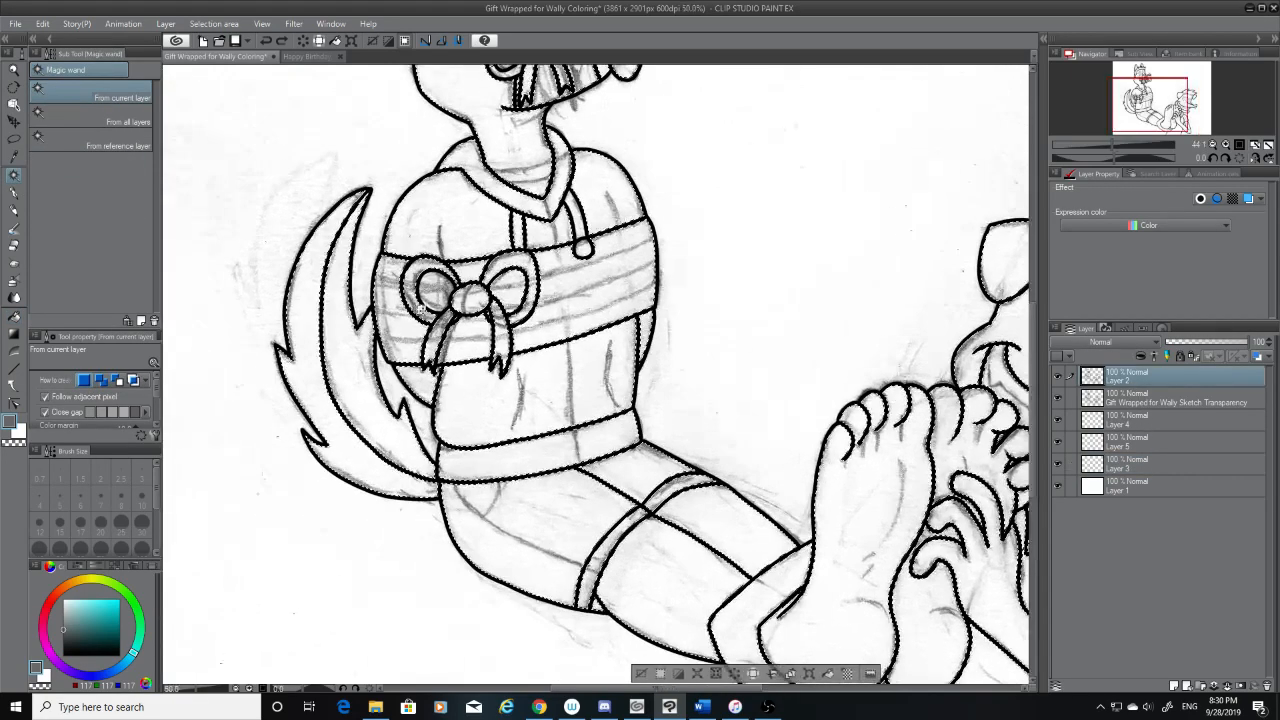
{"action": "scroll", "coordinate": [545, 268], "scroll_direction": "down", "scroll_amount": 2}
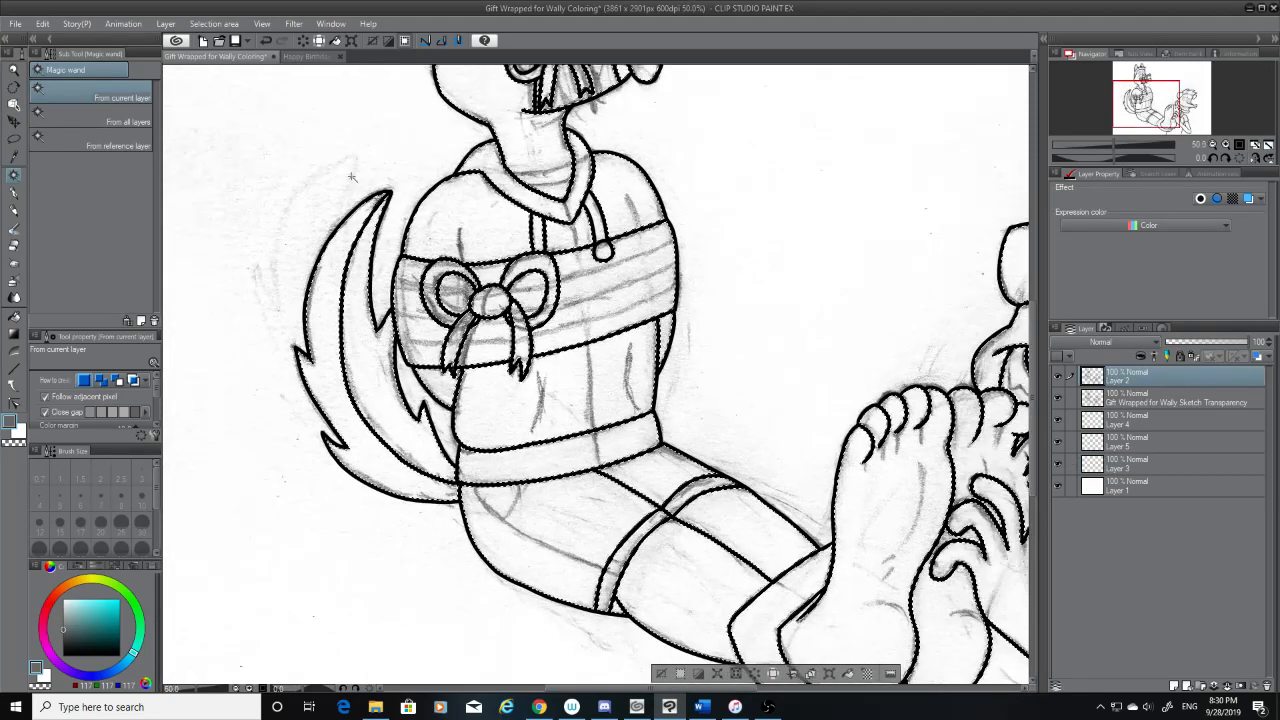
{"action": "left_click", "coordinate": [213, 24]}
{"action": "left_click", "coordinate": [261, 117]}
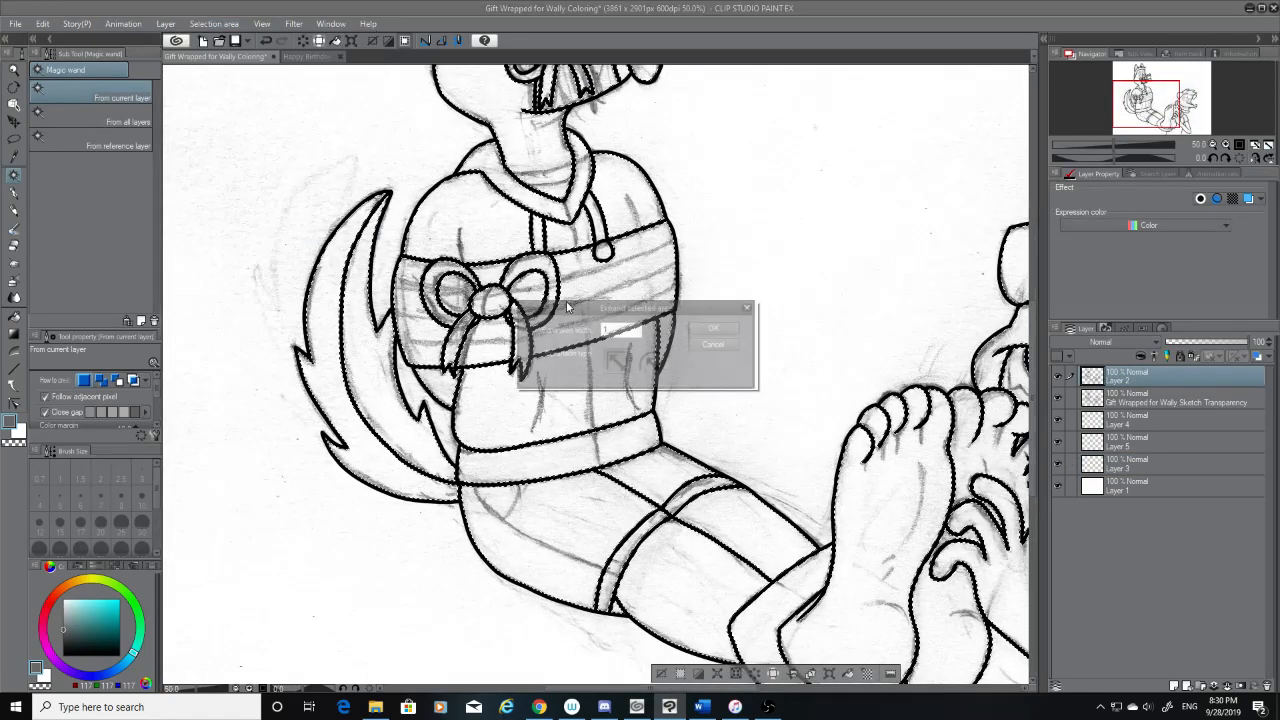
{"action": "left_click", "coordinate": [709, 329]}
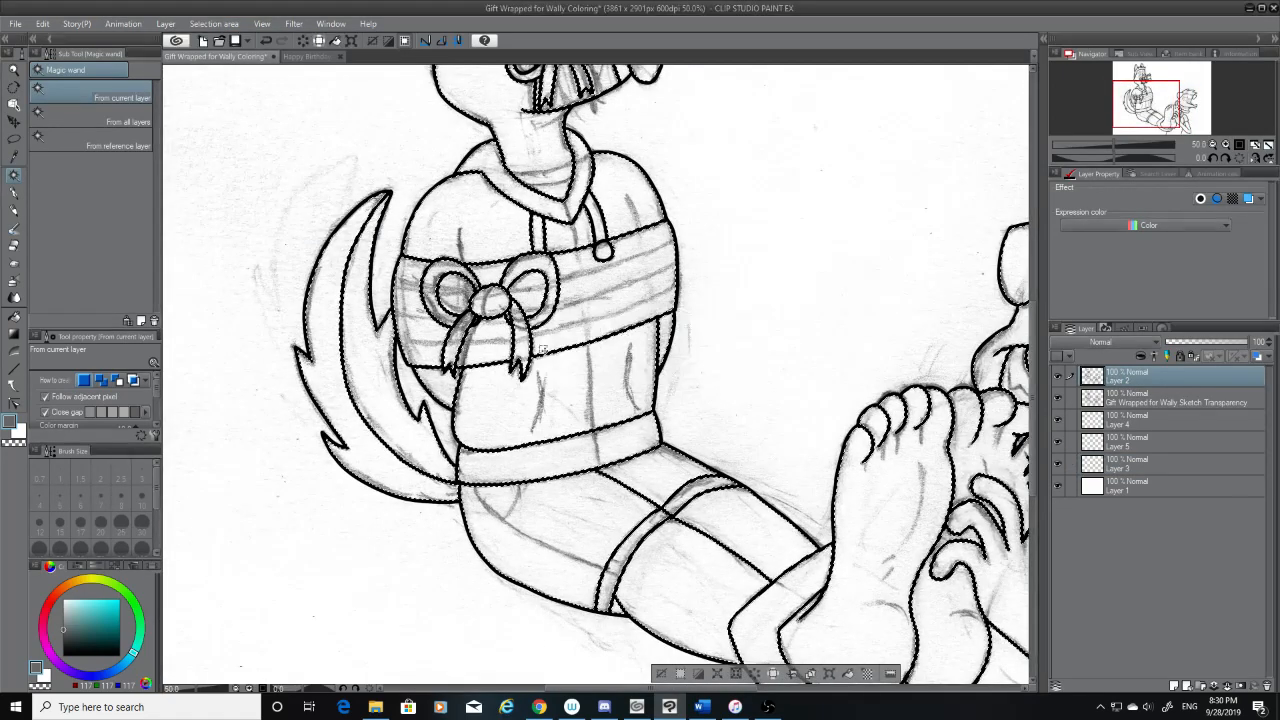
Fill the bound character's tail, lower shirt, legs and front foot with gray on Layer 3
{"action": "left_click", "coordinate": [13, 318]}
{"action": "left_click", "coordinate": [1160, 465]}
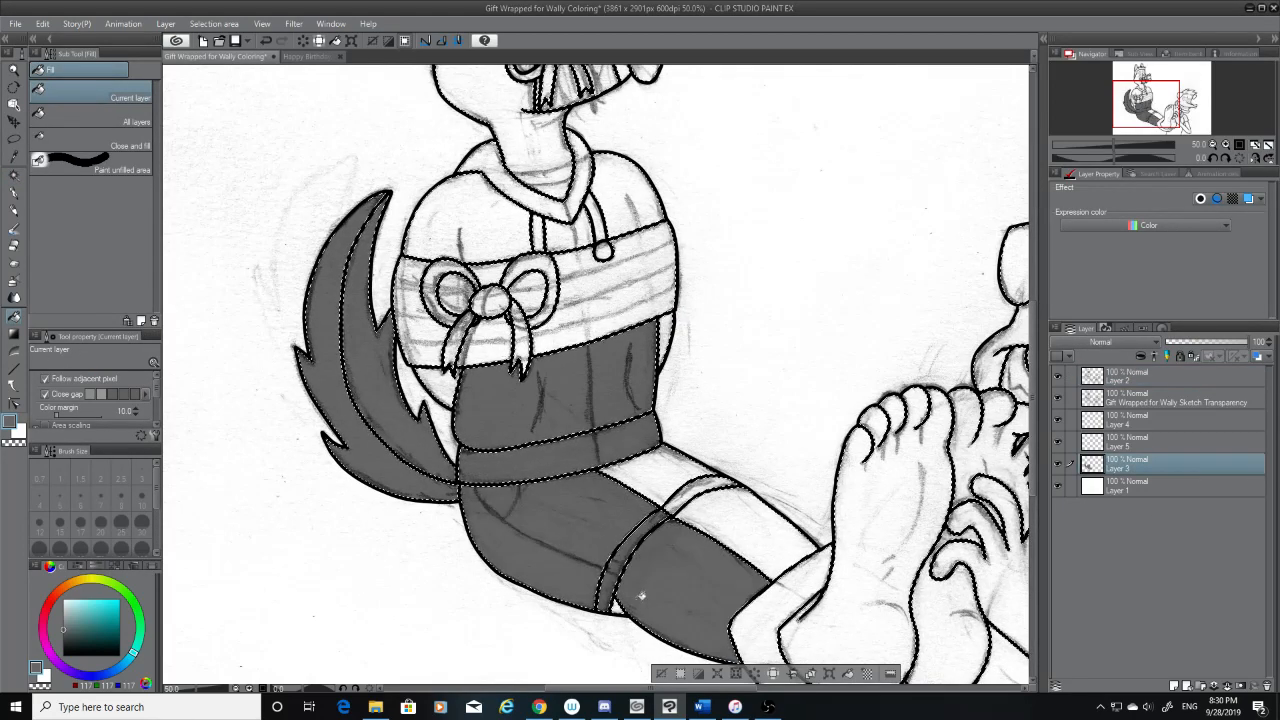
{"action": "left_click", "coordinate": [819, 602]}
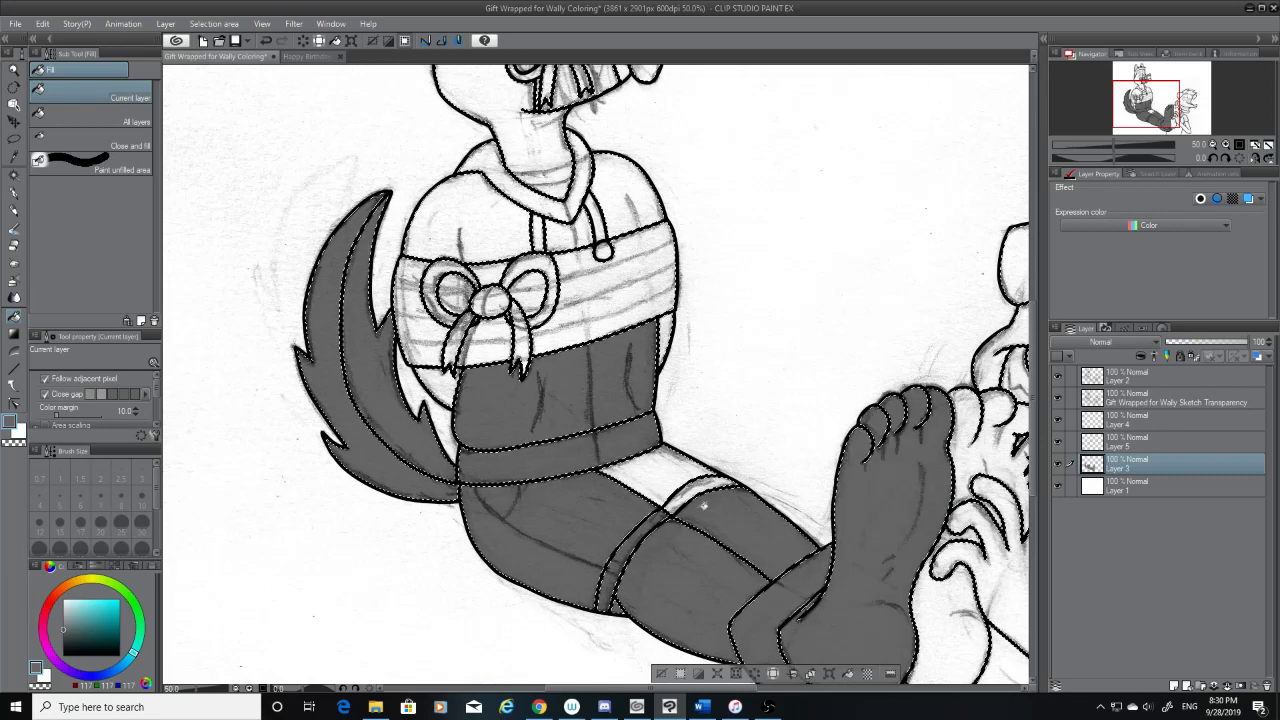
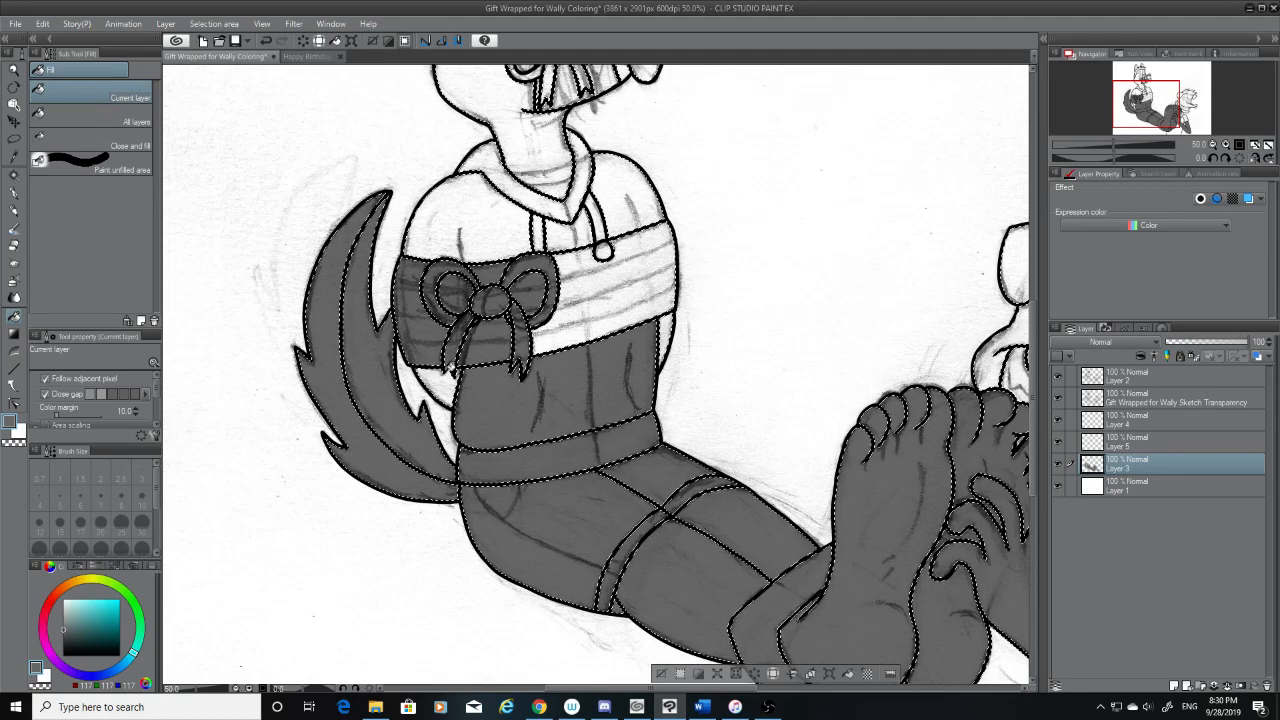
Undo all the dark grey fills on Layer 3, from the tail and torso to the legs and feet
{"action": "left_click", "coordinate": [606, 233]}
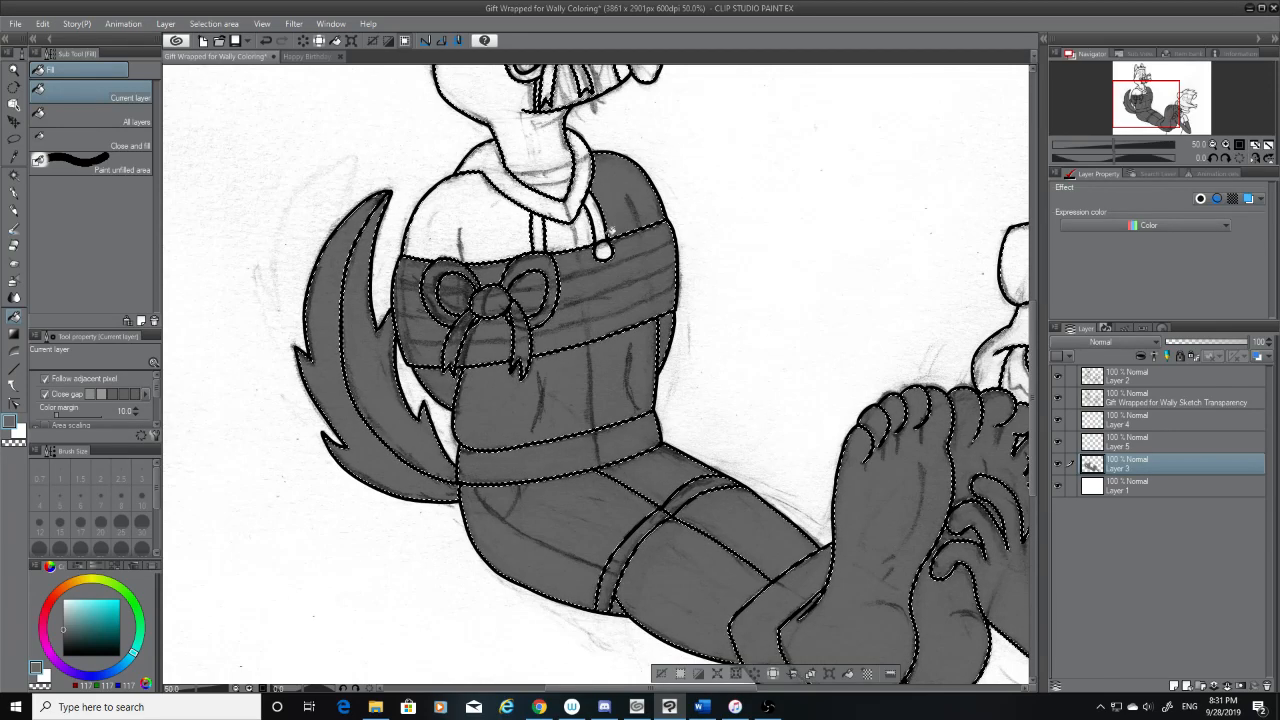
{"action": "key", "text": "ctrl+z"}
{"action": "key", "text": "ctrl+z"}
{"action": "key", "text": "ctrl+z"}
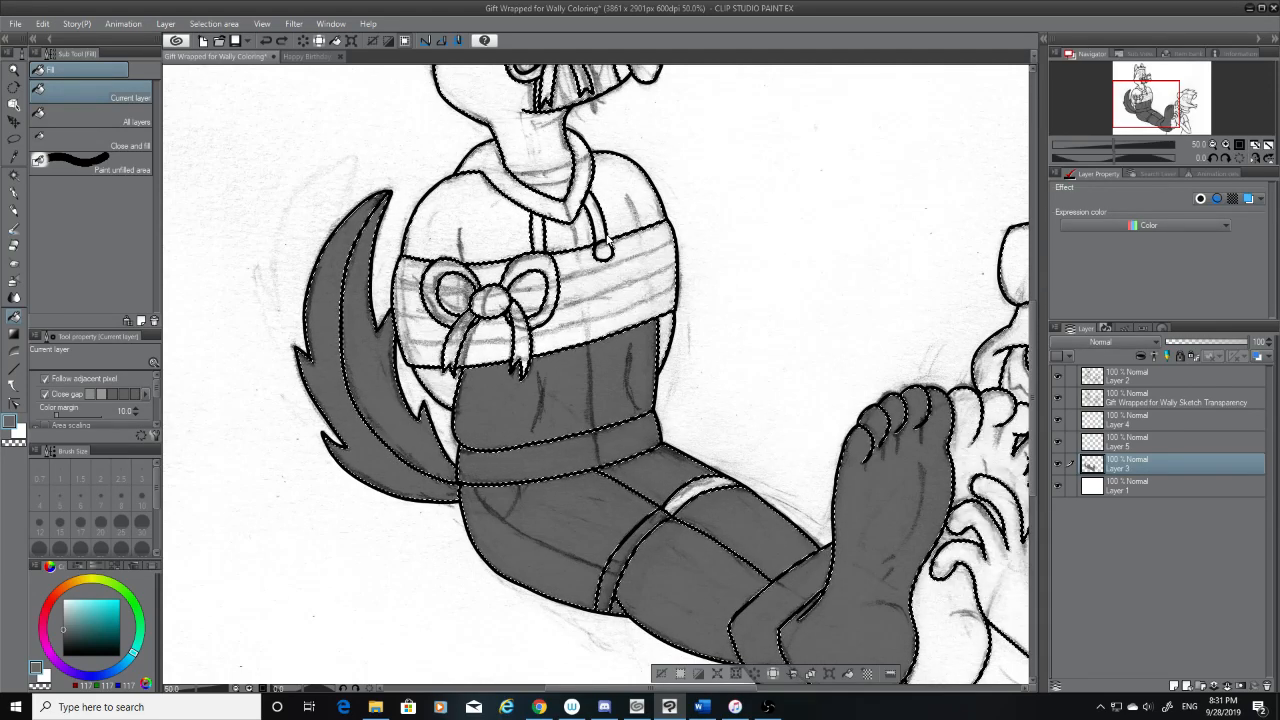
{"action": "key", "text": "ctrl+z"}
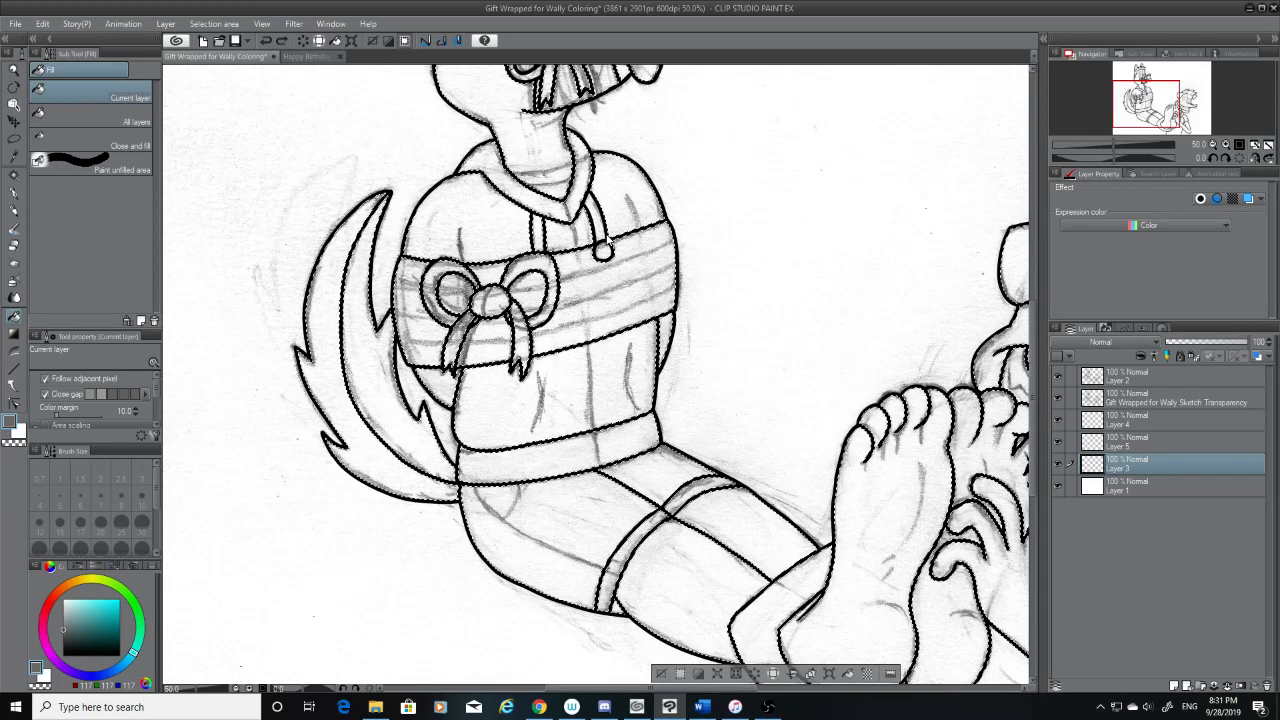
Make Layer 2 the active layer and clear the current selection with the Magic wand
{"action": "left_click", "coordinate": [14, 174]}
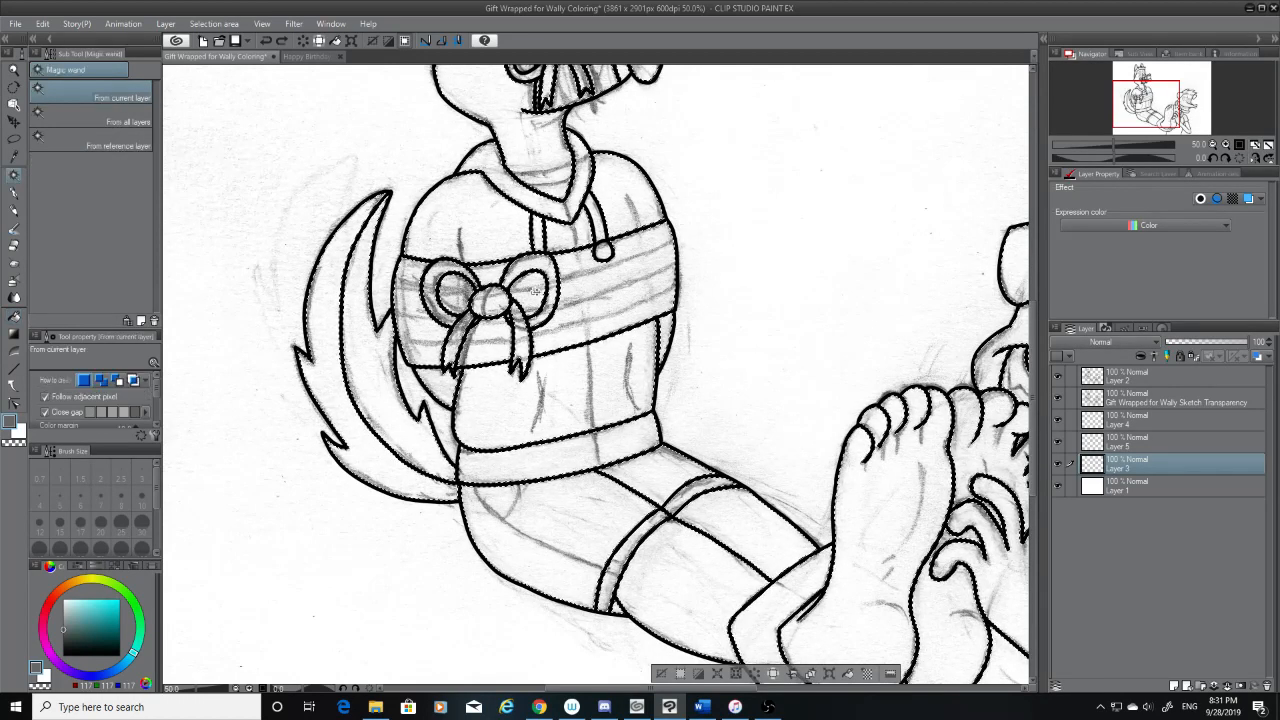
{"action": "left_click", "coordinate": [1199, 374]}
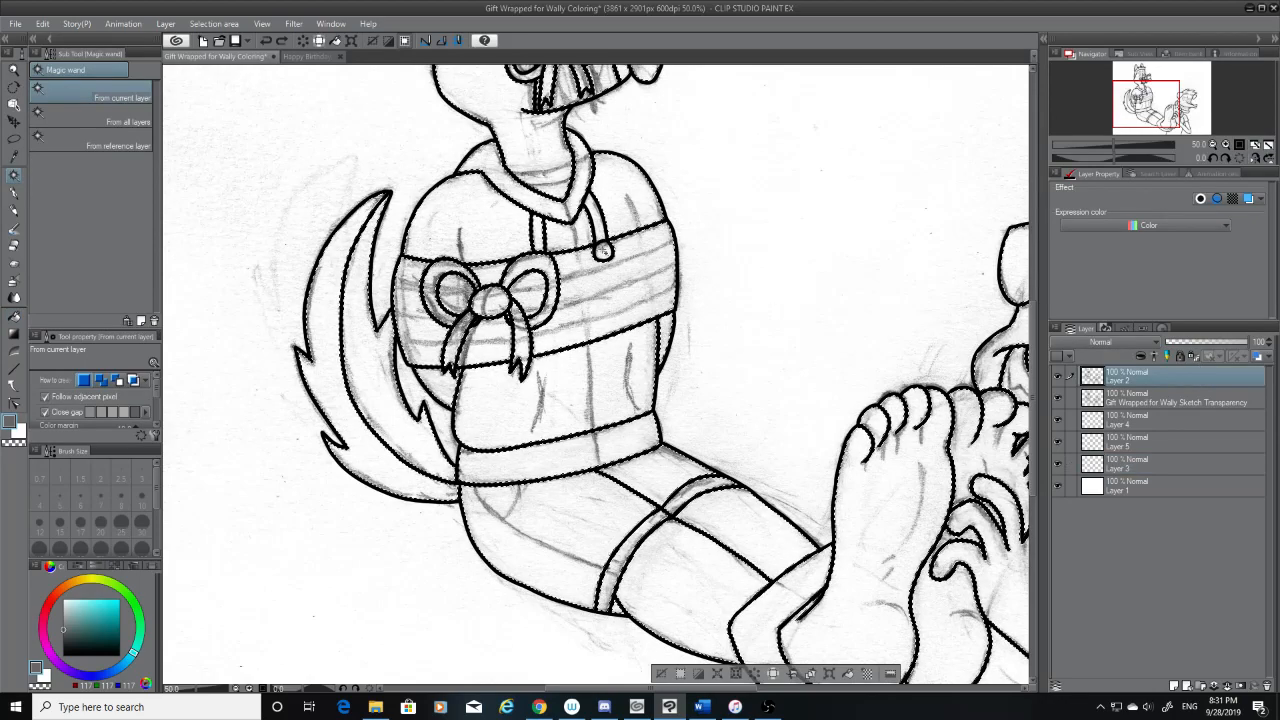
{"action": "scroll", "coordinate": [730, 260], "scroll_direction": "down", "scroll_amount": 2}
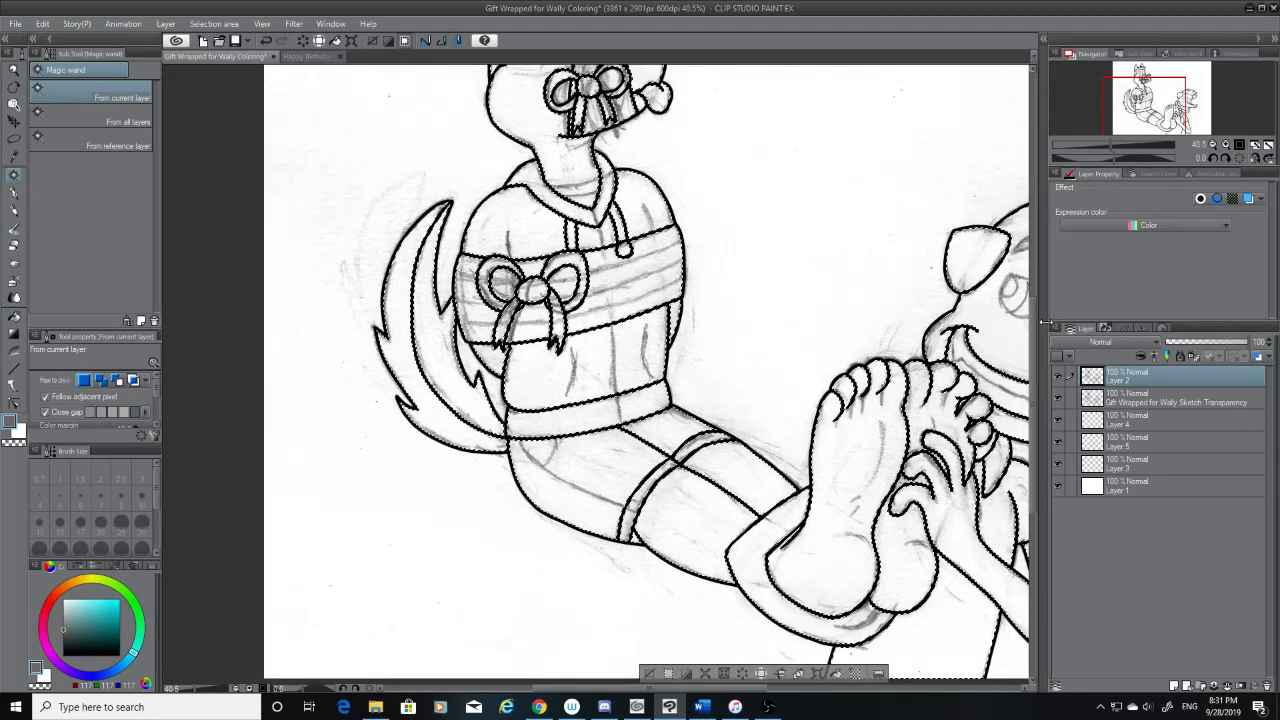
{"action": "scroll", "coordinate": [720, 90], "scroll_direction": "up", "scroll_amount": 5}
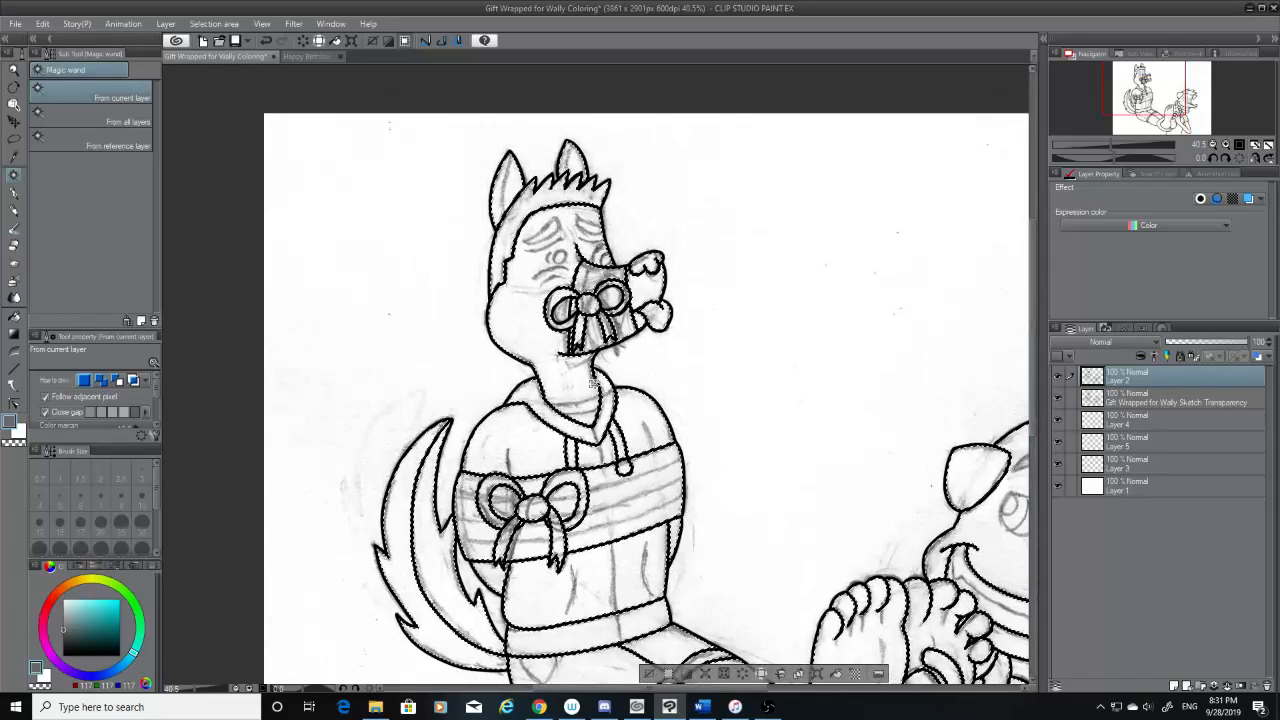
{"action": "left_click", "coordinate": [722, 85]}
{"action": "scroll", "coordinate": [584, 418], "scroll_direction": "up", "scroll_amount": 10}
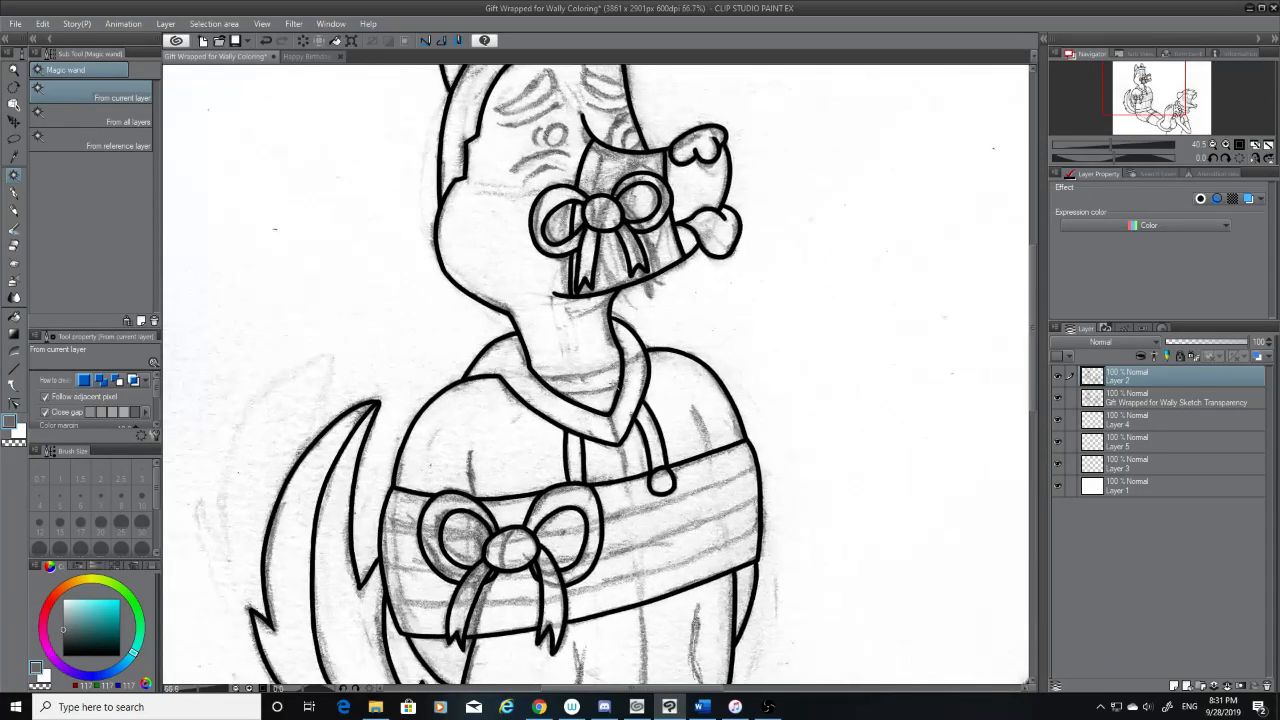
Ink a black curve across the neck inside the collar on Layer 2 with the G-pen at size 12, following the sketch
{"action": "scroll", "coordinate": [595, 370], "scroll_direction": "up", "scroll_amount": 8}
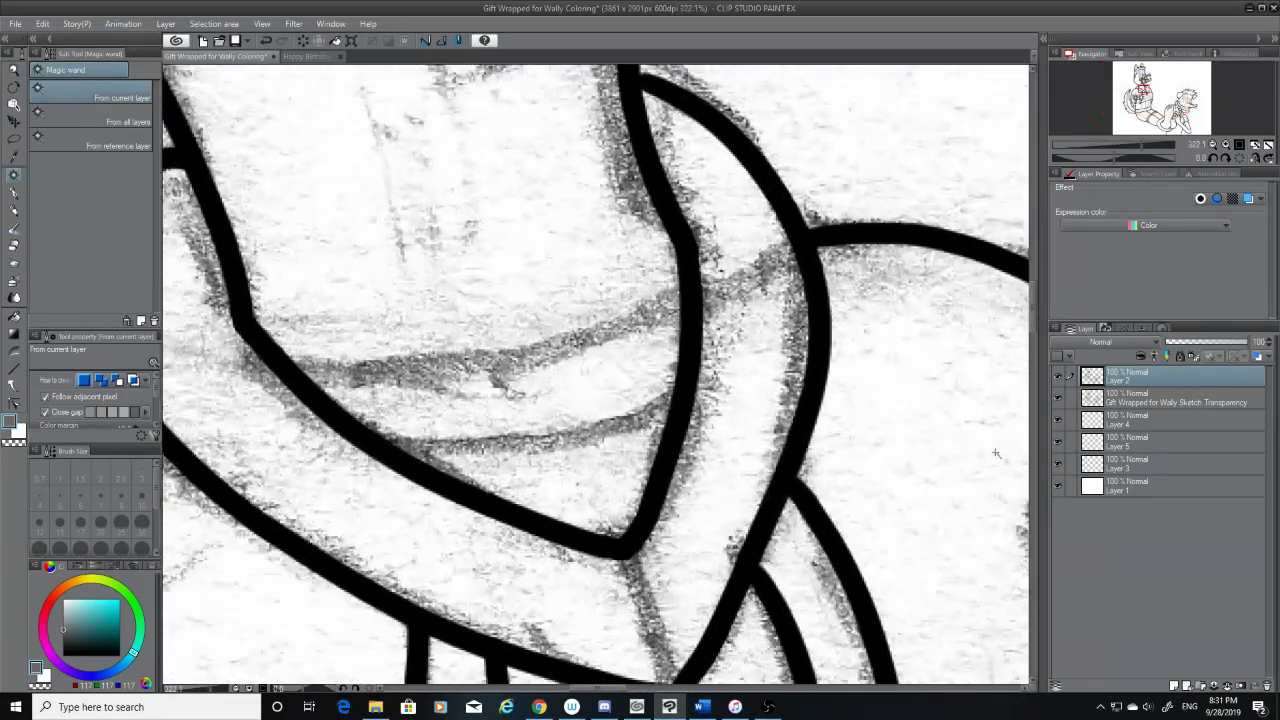
{"action": "left_click", "coordinate": [14, 195]}
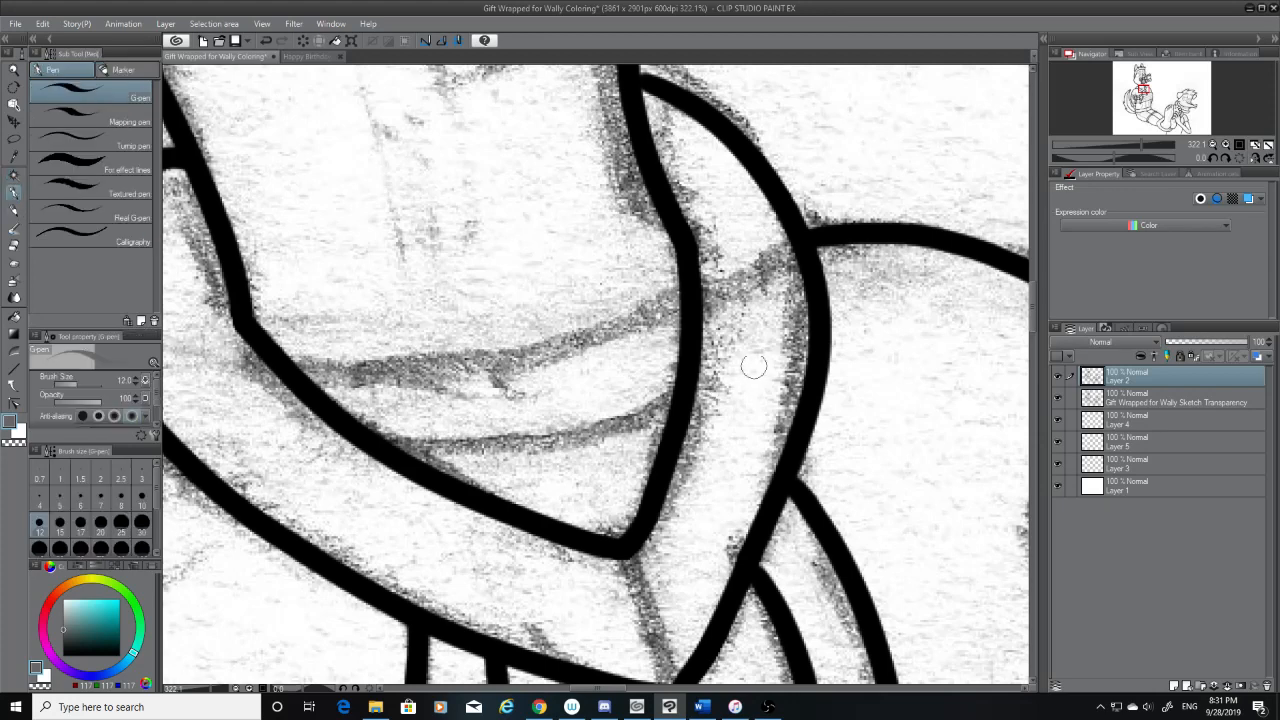
{"action": "left_click_drag", "start_coordinate": [688, 299], "coordinate": [563, 343]}
{"action": "key", "text": "ctrl+z"}
{"action": "left_click", "coordinate": [65, 655]}
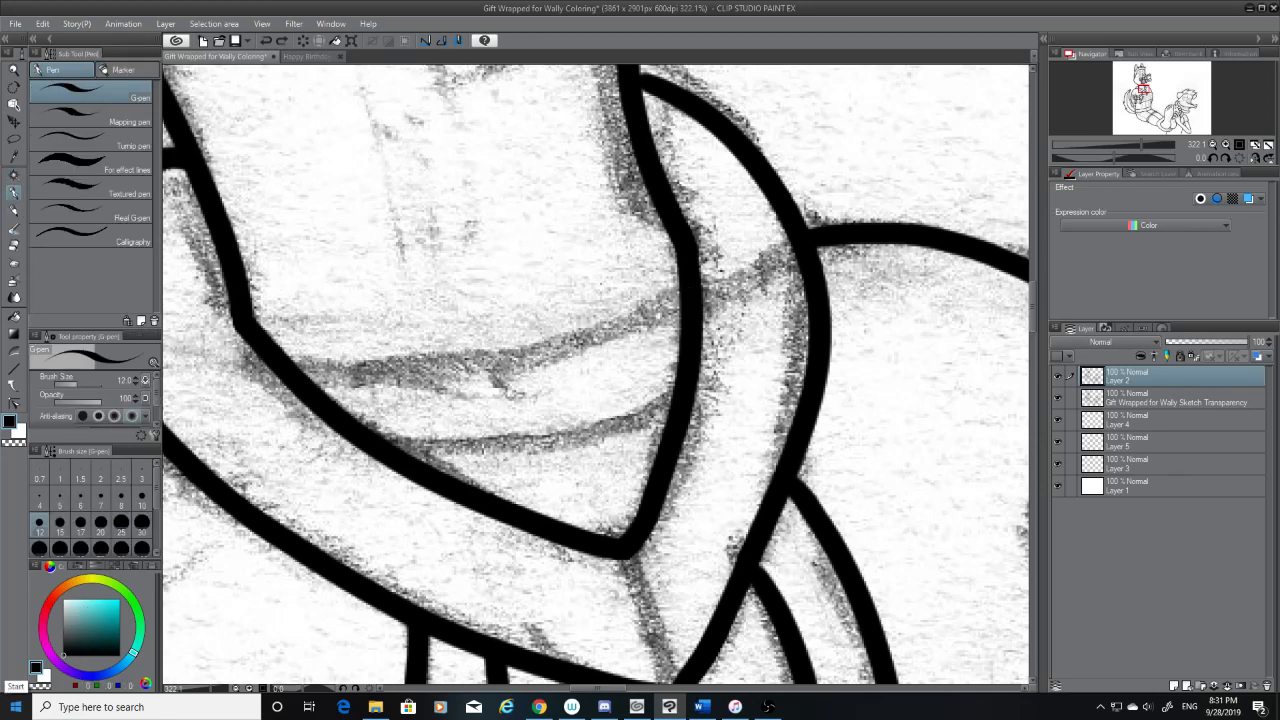
{"action": "mouse_move", "coordinate": [676, 290]}
{"action": "left_mouse_down"}
{"action": "mouse_move", "coordinate": [600, 328]}
{"action": "mouse_move", "coordinate": [360, 348]}
{"action": "left_mouse_up"}
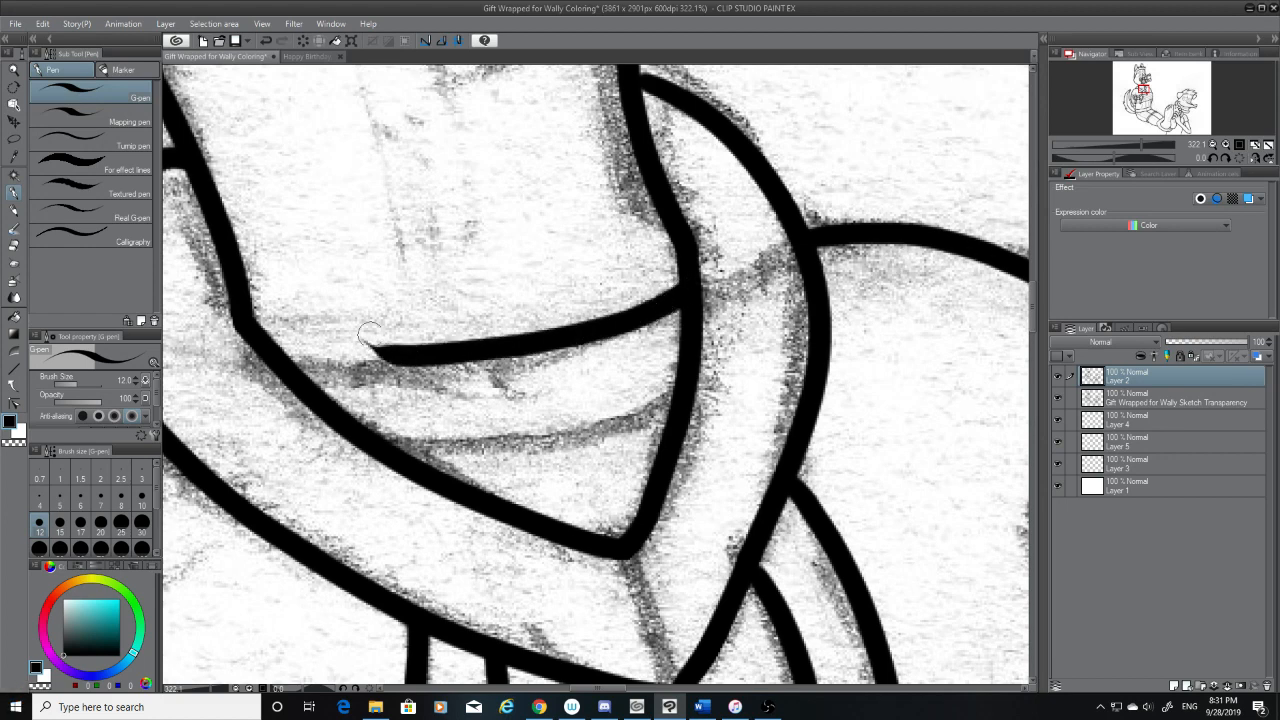
{"action": "key", "text": "ctrl+z"}
{"action": "left_click_drag", "start_coordinate": [280, 372], "coordinate": [625, 320]}
Extend the neck curve to meet the collar's inner edge, redrawing the stroke until it joins smoothly
{"action": "mouse_move", "coordinate": [689, 293]}
{"action": "left_mouse_down"}
{"action": "mouse_move", "coordinate": [542, 340]}
{"action": "mouse_move", "coordinate": [556, 338]}
{"action": "left_mouse_up"}
{"action": "key", "text": "ctrl+z"}
{"action": "key", "text": "ctrl+z"}
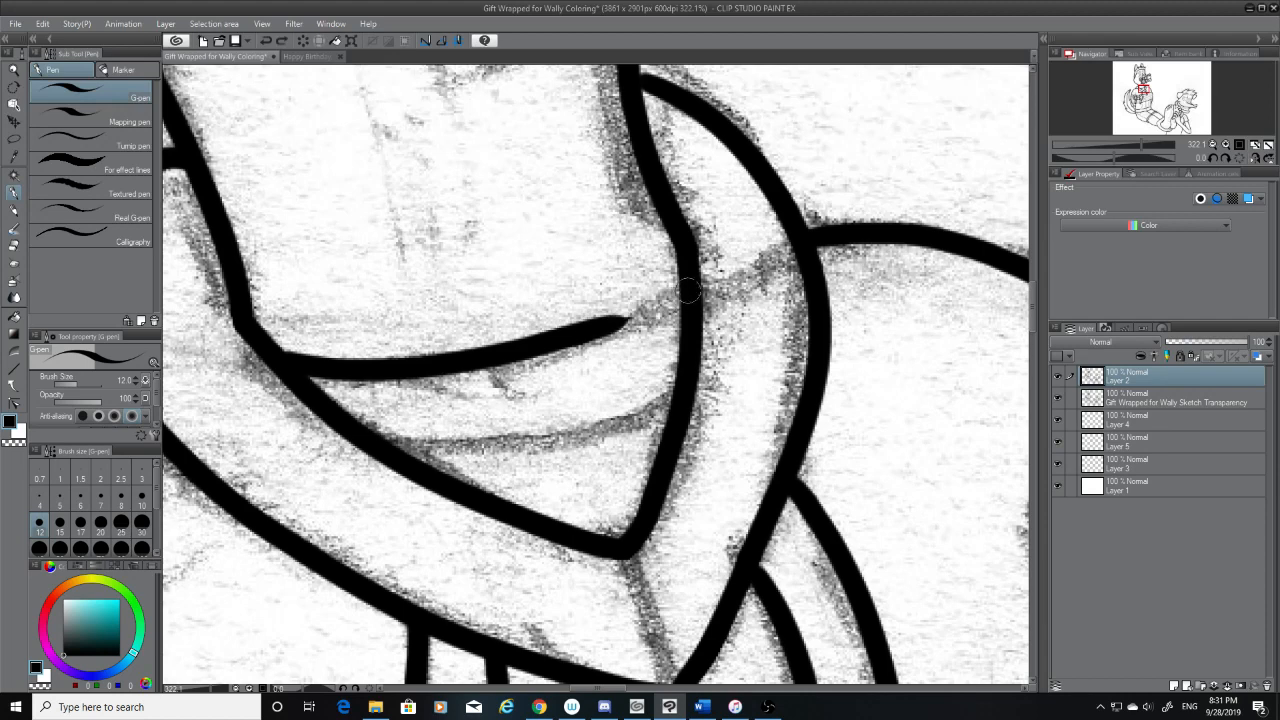
{"action": "left_click_drag", "start_coordinate": [687, 291], "coordinate": [559, 332]}
{"action": "key", "text": "ctrl+z"}
{"action": "left_click_drag", "start_coordinate": [680, 293], "coordinate": [567, 336]}
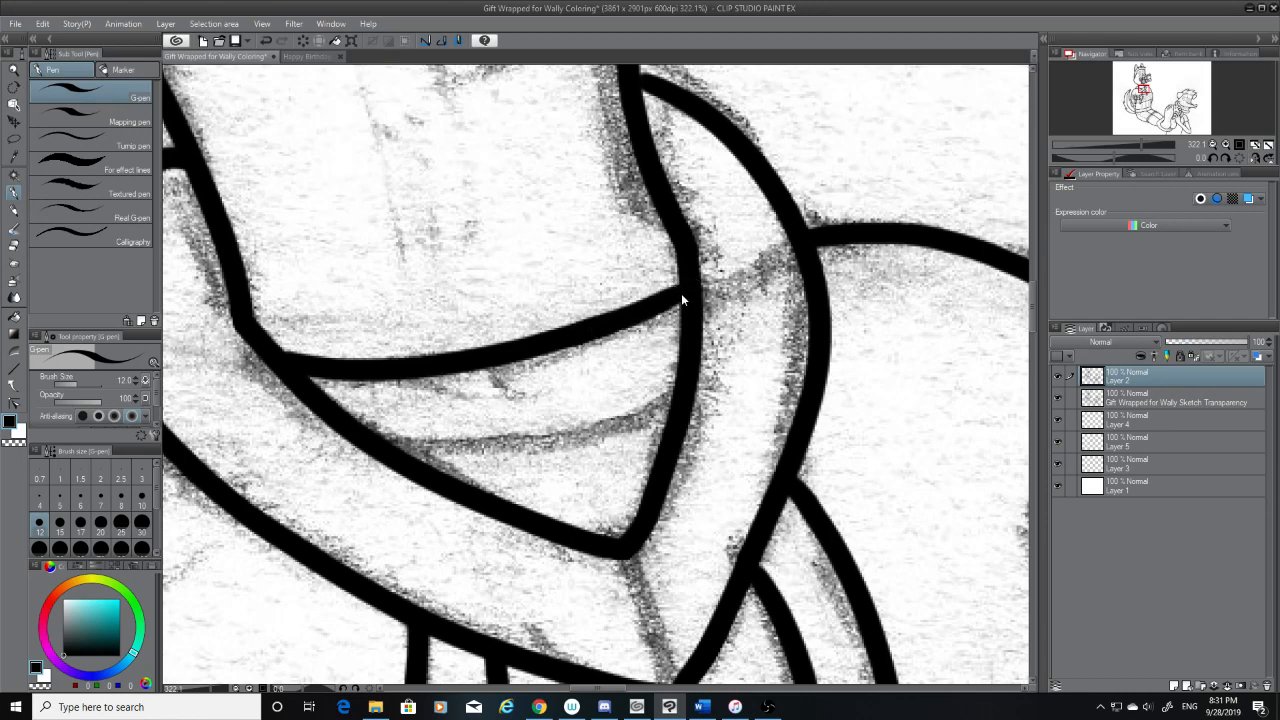
{"action": "key", "text": "ctrl+z"}
{"action": "left_click_drag", "start_coordinate": [684, 293], "coordinate": [566, 337]}
{"action": "key", "text": "ctrl+z"}
{"action": "left_click_drag", "start_coordinate": [686, 292], "coordinate": [585, 336]}
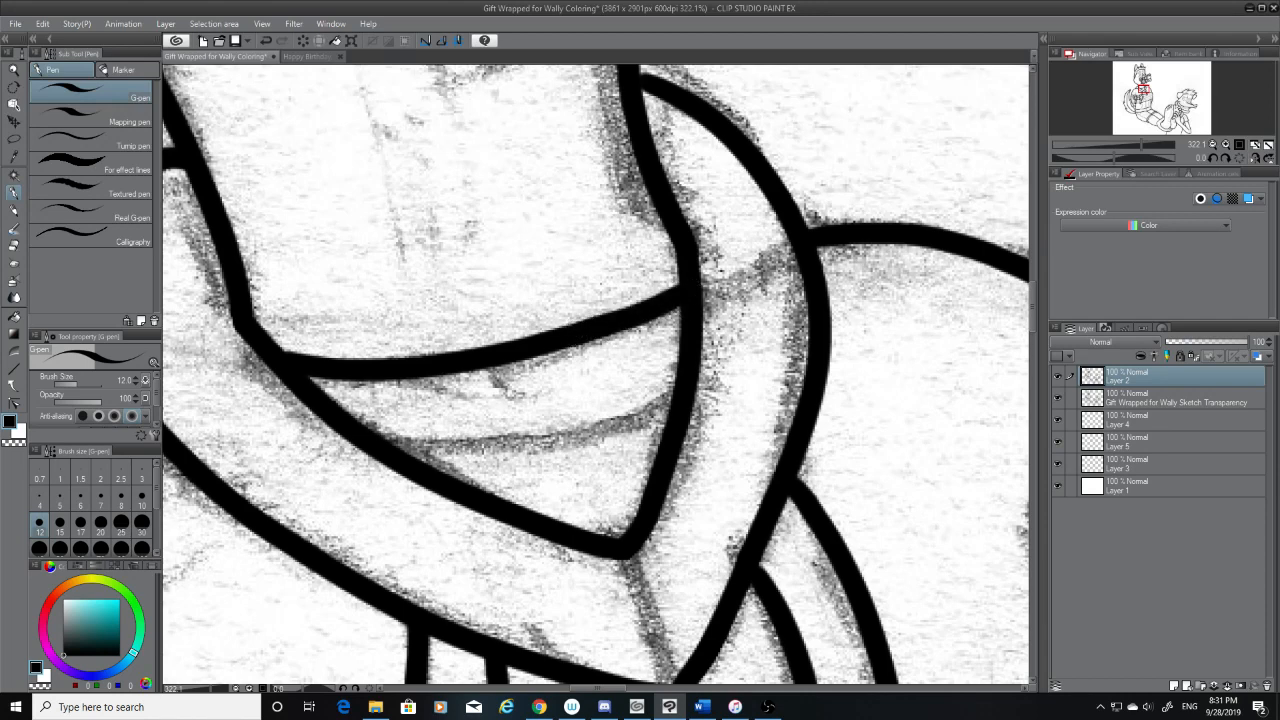
Hide the sketch transparency layer so only the inked lines around the collar show
{"action": "left_click", "coordinate": [1058, 399]}
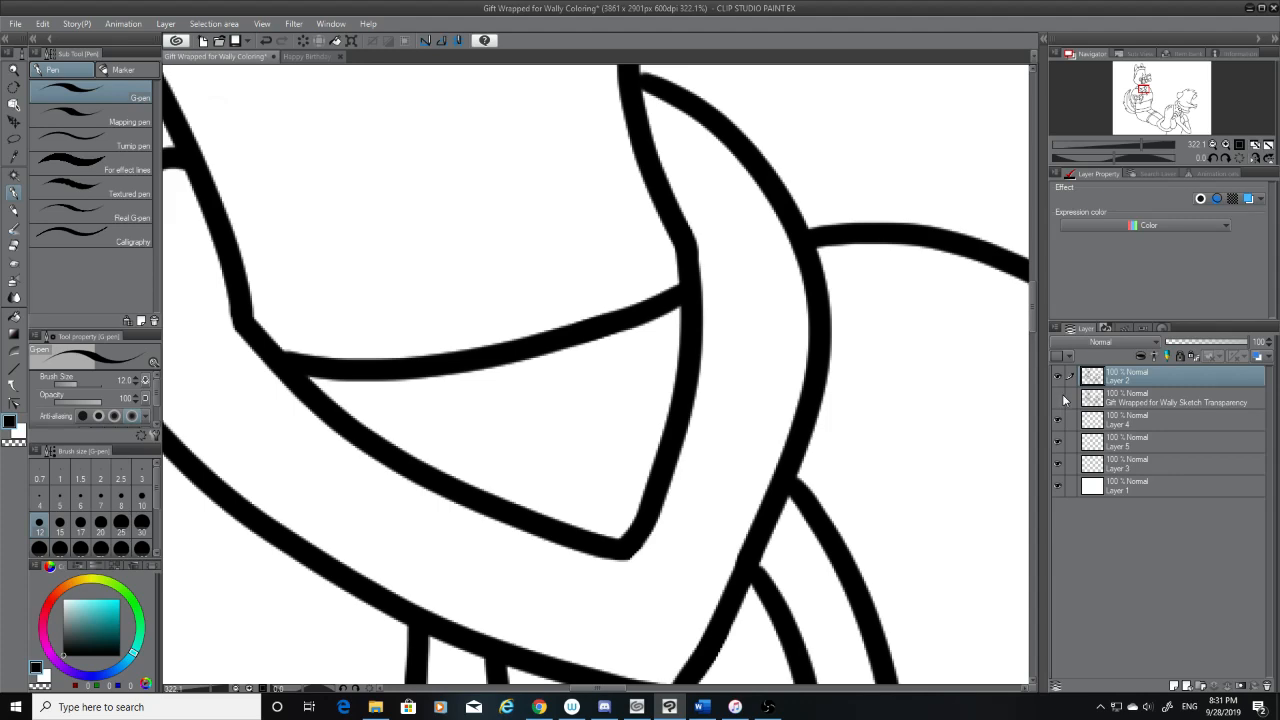
{"action": "left_click", "coordinate": [1058, 399]}
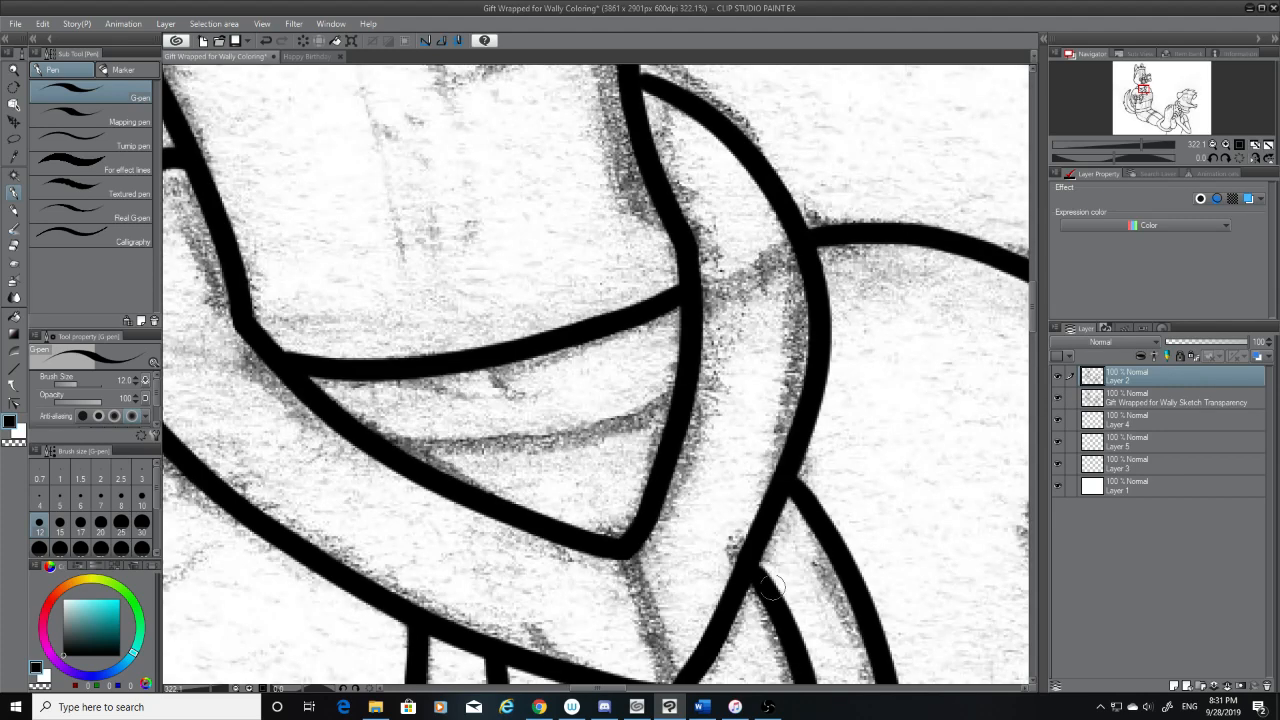
{"action": "left_click_drag", "start_coordinate": [770, 587], "coordinate": [752, 560]}
{"action": "key", "text": "ctrl+z"}
{"action": "left_click", "coordinate": [1058, 399]}
{"action": "key", "text": "ctrl+z"}
{"action": "key", "text": "ctrl+z"}
{"action": "key", "text": "ctrl+z"}
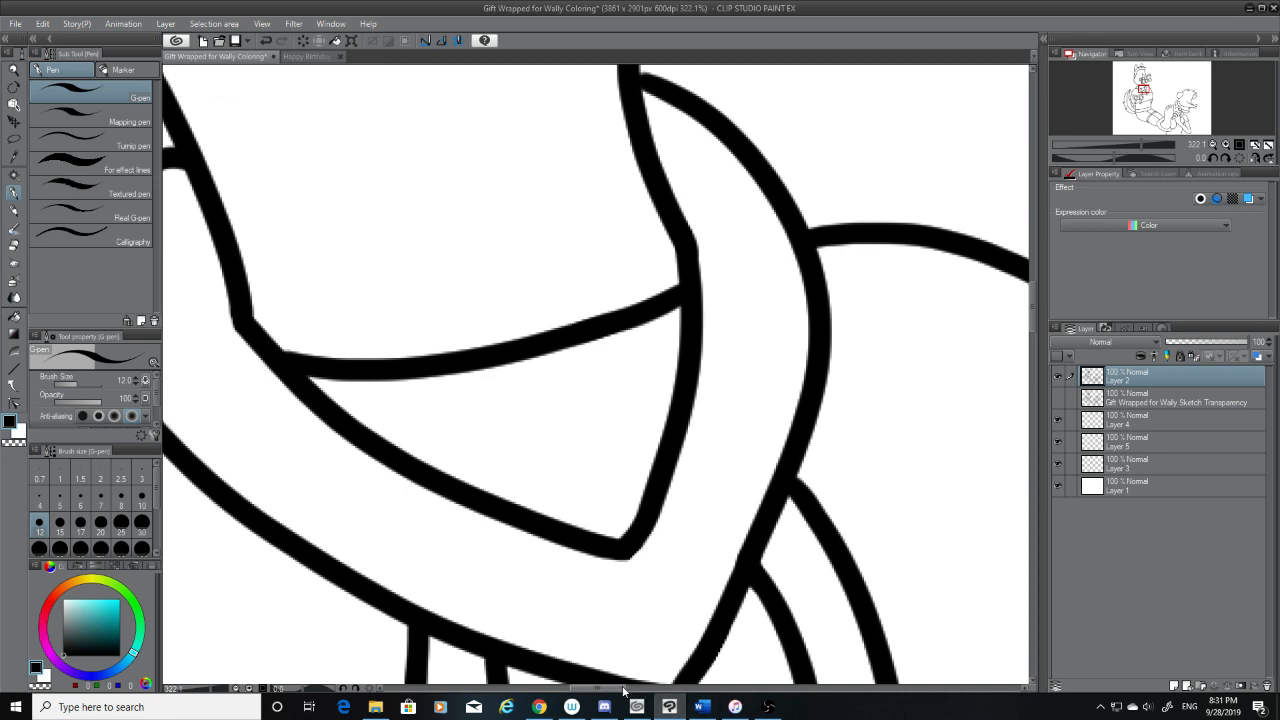
Erase the lower curve of the second character's far ear with the Hard eraser at size 20
{"action": "left_click_drag", "start_coordinate": [623, 688], "coordinate": [952, 680]}
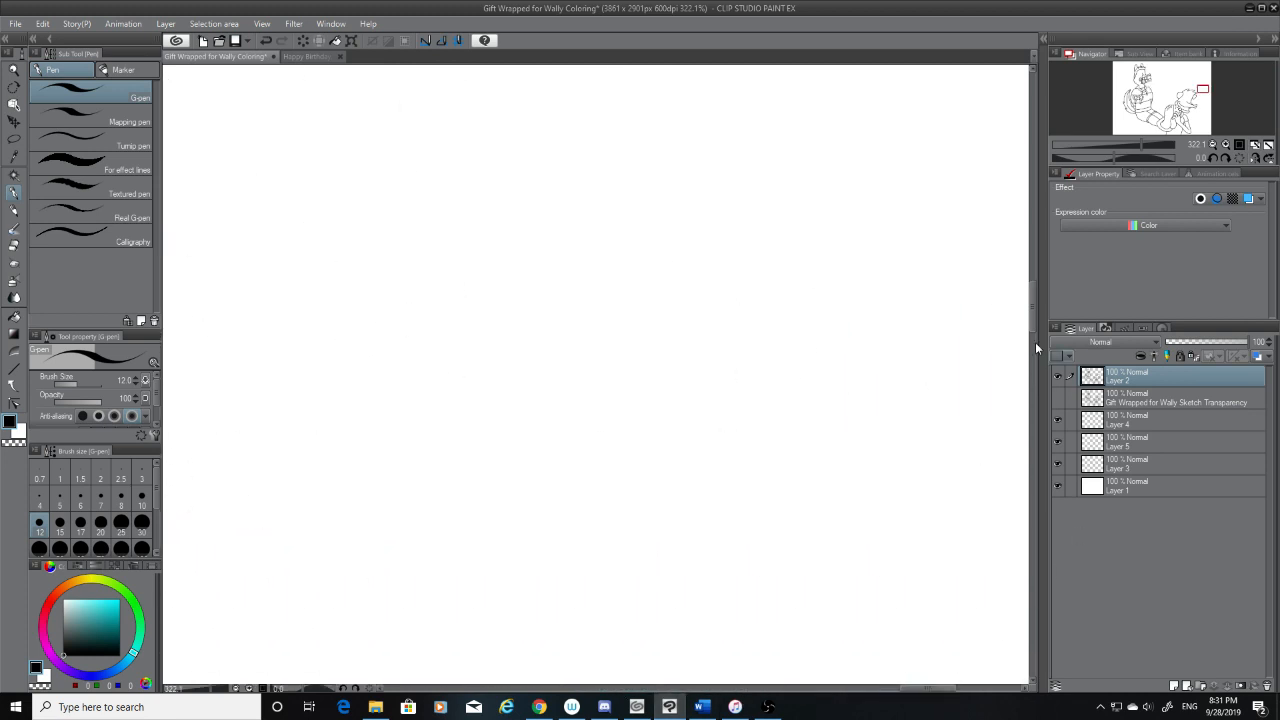
{"action": "left_click_drag", "start_coordinate": [1033, 328], "coordinate": [1031, 401]}
{"action": "left_click_drag", "start_coordinate": [895, 673], "coordinate": [838, 670]}
{"action": "left_click", "coordinate": [15, 246]}
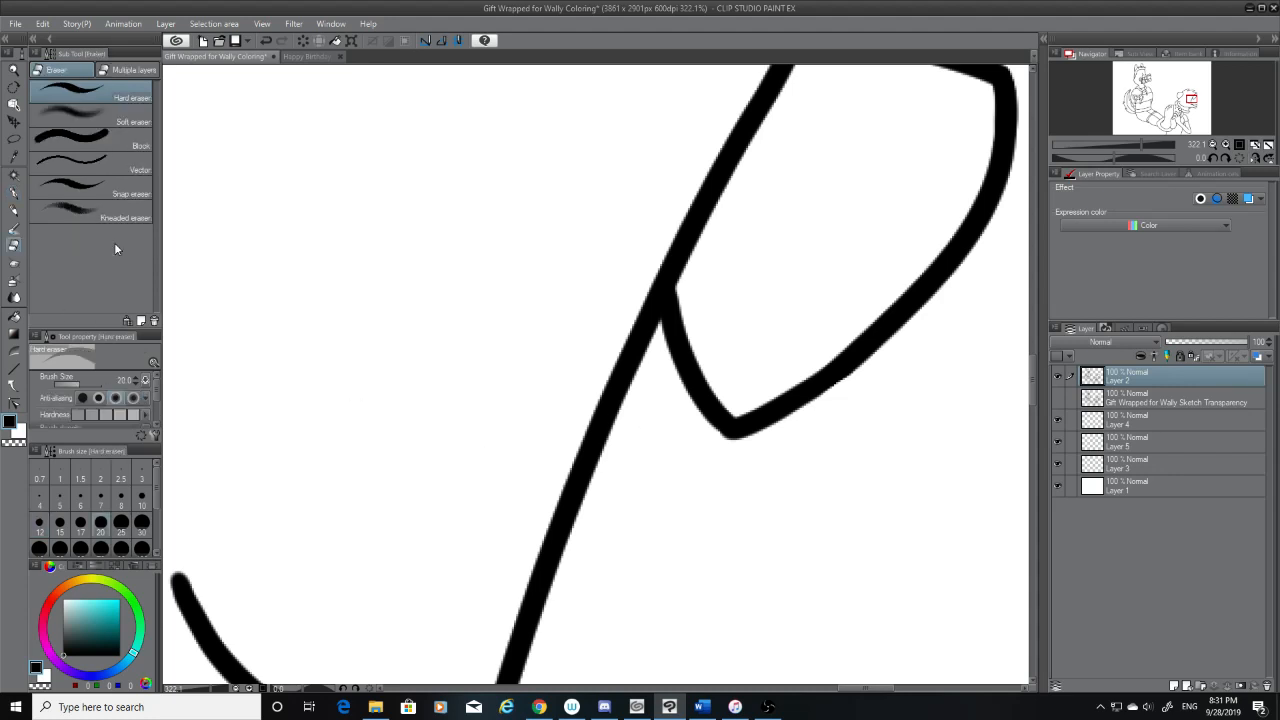
{"action": "mouse_move", "coordinate": [901, 311]}
{"action": "left_mouse_down"}
{"action": "mouse_move", "coordinate": [792, 405]}
{"action": "mouse_move", "coordinate": [763, 408]}
{"action": "mouse_move", "coordinate": [767, 397]}
{"action": "mouse_move", "coordinate": [719, 472]}
{"action": "mouse_move", "coordinate": [874, 369]}
{"action": "mouse_move", "coordinate": [930, 243]}
{"action": "mouse_move", "coordinate": [919, 326]}
{"action": "mouse_move", "coordinate": [930, 225]}
{"action": "mouse_move", "coordinate": [872, 231]}
{"action": "left_mouse_up"}
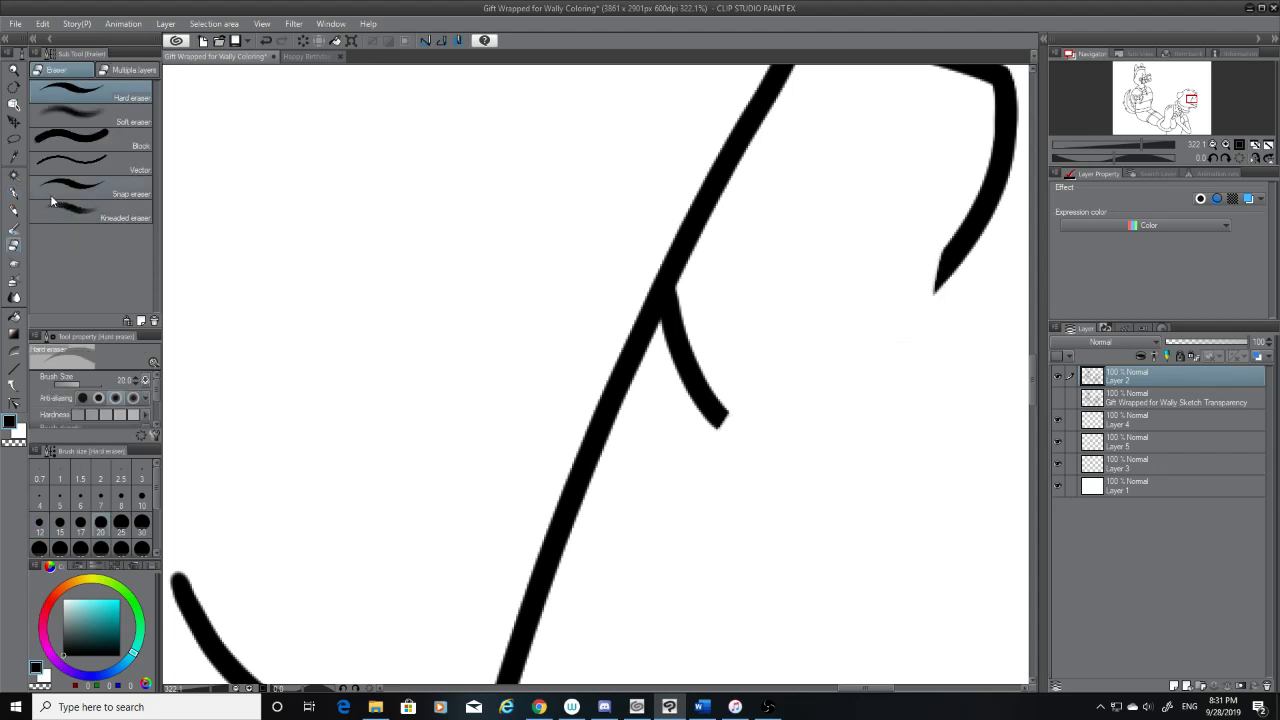
{"action": "key", "text": "p"}
{"action": "mouse_move", "coordinate": [942, 256]}
{"action": "left_mouse_down"}
{"action": "mouse_move", "coordinate": [727, 414]}
{"action": "mouse_move", "coordinate": [871, 371]}
{"action": "left_mouse_up"}
{"action": "key", "text": "ctrl+z"}
{"action": "key", "text": "ctrl+z"}
{"action": "mouse_move", "coordinate": [718, 420]}
{"action": "left_mouse_down"}
{"action": "mouse_move", "coordinate": [948, 277]}
{"action": "mouse_move", "coordinate": [817, 387]}
{"action": "mouse_move", "coordinate": [722, 416]}
{"action": "left_mouse_up"}
{"action": "key", "text": "ctrl+z"}
{"action": "key", "text": "ctrl+z"}
{"action": "left_click_drag", "start_coordinate": [952, 256], "coordinate": [748, 452]}
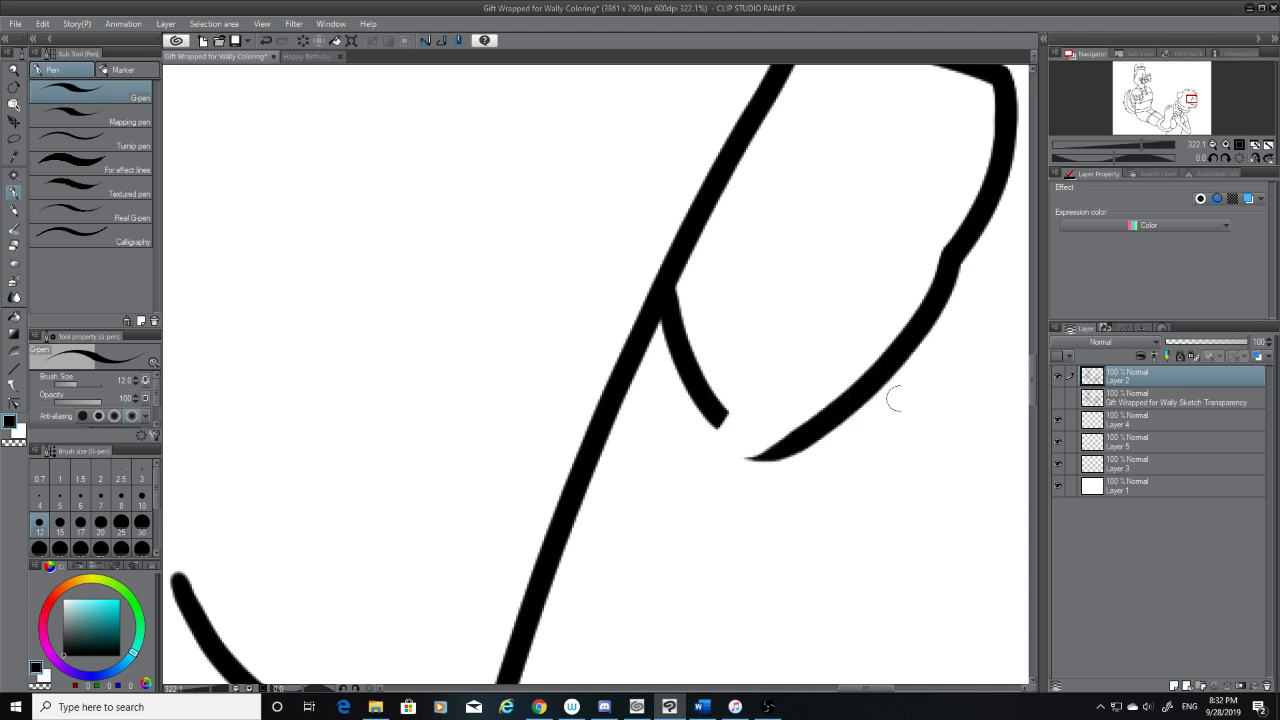
{"action": "key", "text": "ctrl+z"}
Check the ear shape in the other open birthday drawing, then return to the gift-wrap drawing
{"action": "scroll", "coordinate": [1030, 378], "scroll_direction": "up", "scroll_amount": 2}
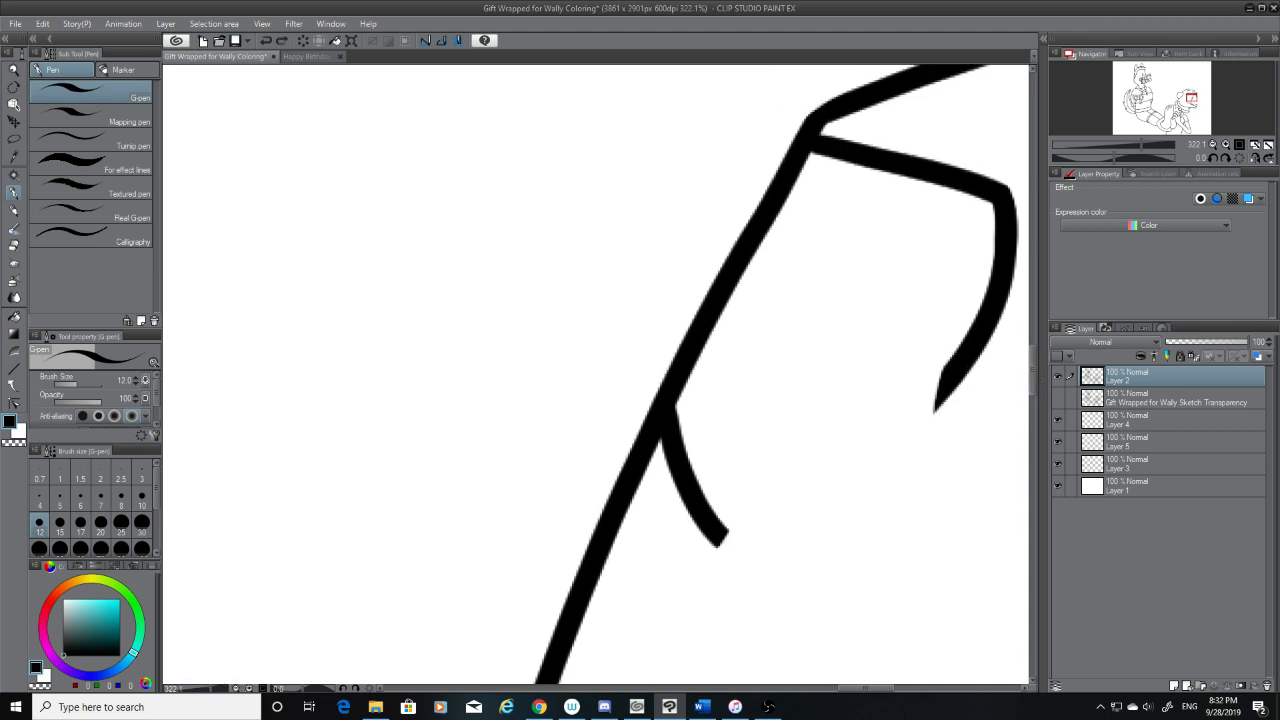
{"action": "left_click", "coordinate": [313, 57]}
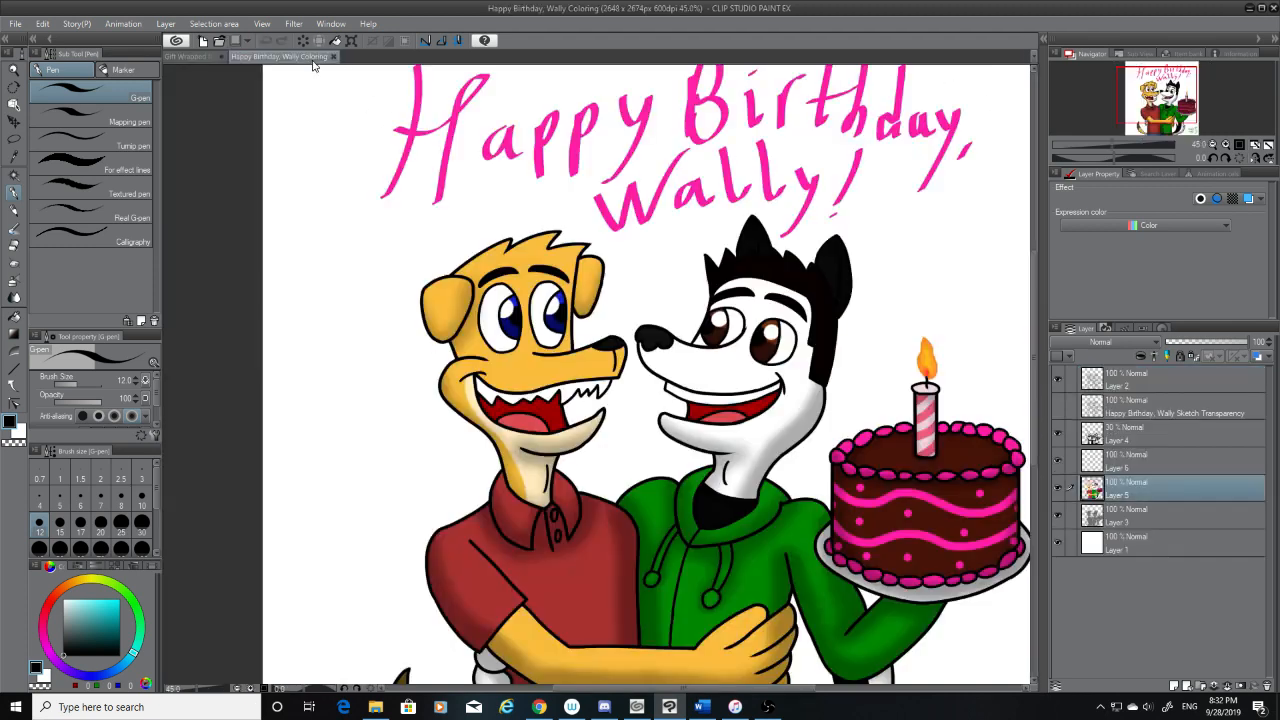
{"action": "left_click", "coordinate": [204, 60]}
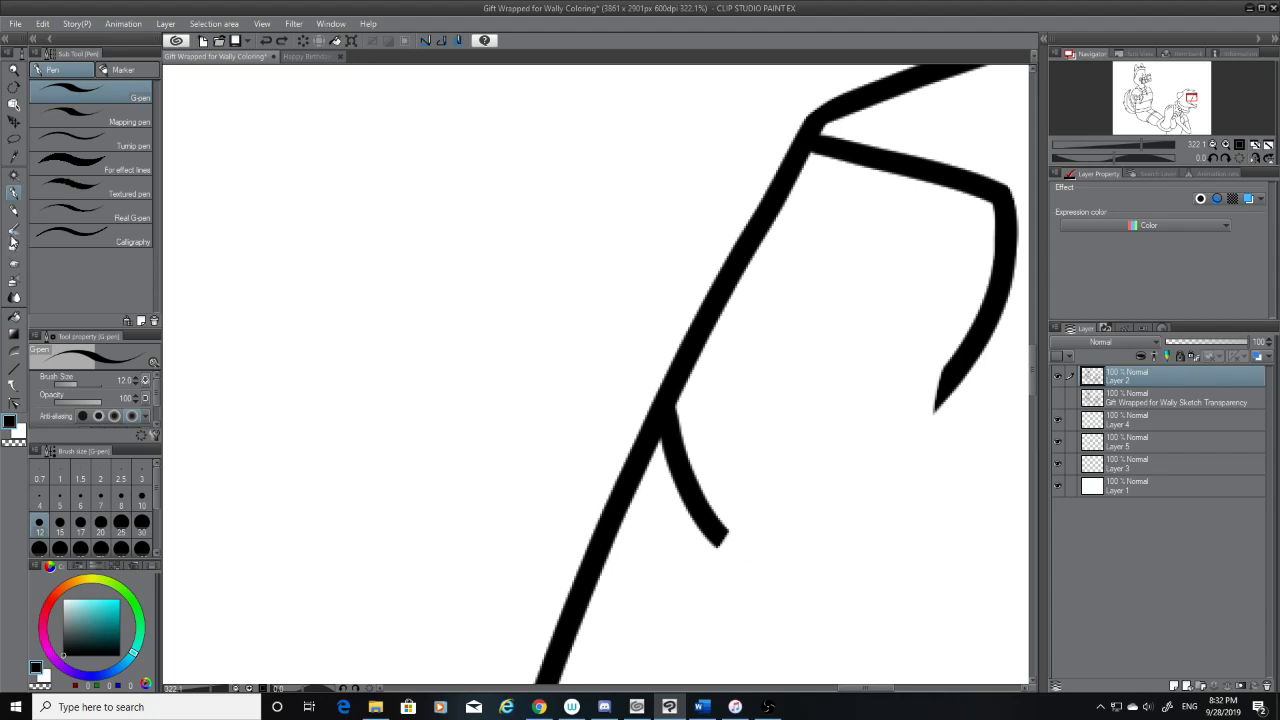
Erase the leftover stub of line at the ear's base and show the sketch layer again
{"action": "left_click", "coordinate": [13, 243]}
{"action": "mouse_move", "coordinate": [686, 528]}
{"action": "left_mouse_down"}
{"action": "mouse_move", "coordinate": [750, 448]}
{"action": "mouse_move", "coordinate": [706, 525]}
{"action": "mouse_move", "coordinate": [743, 410]}
{"action": "mouse_move", "coordinate": [700, 512]}
{"action": "mouse_move", "coordinate": [688, 484]}
{"action": "mouse_move", "coordinate": [717, 409]}
{"action": "left_mouse_up"}
{"action": "left_click", "coordinate": [1058, 397]}
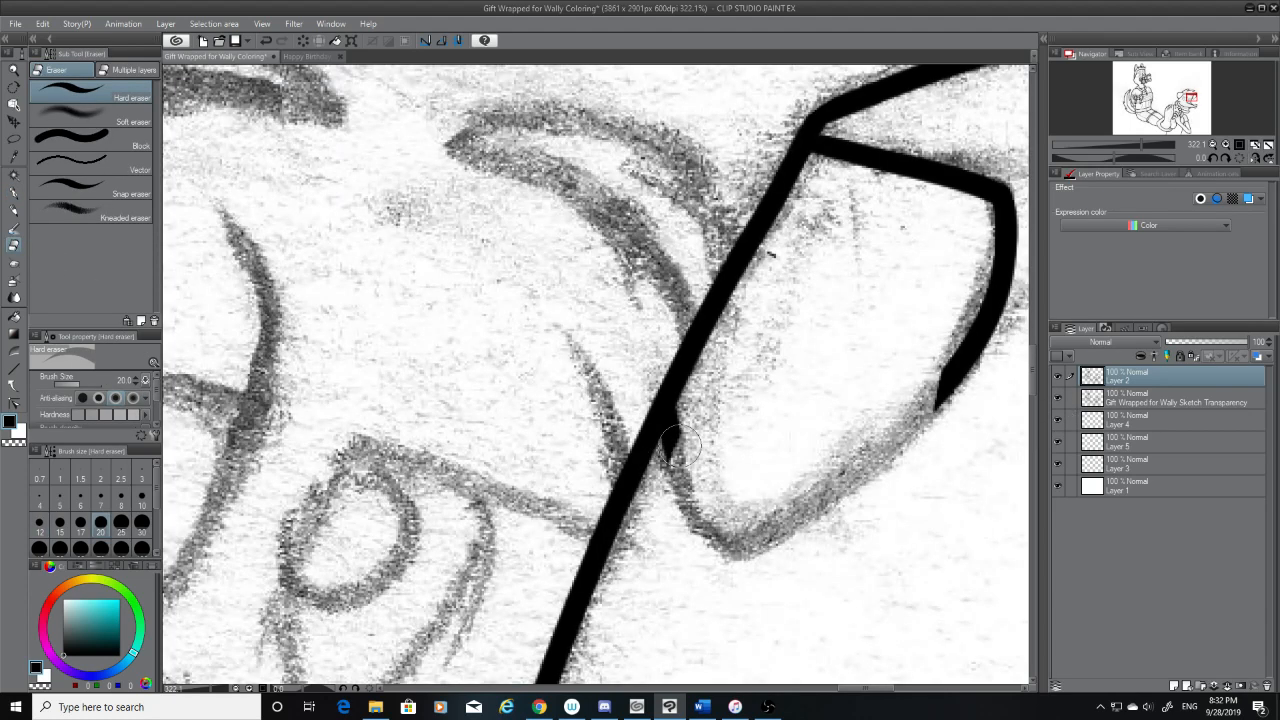
Redraw the ear's lower outline with the black G-pen as one rounded curve, then hide the sketch layer
{"action": "mouse_move", "coordinate": [678, 447]}
{"action": "left_mouse_down"}
{"action": "mouse_move", "coordinate": [668, 438]}
{"action": "mouse_move", "coordinate": [700, 410]}
{"action": "mouse_move", "coordinate": [690, 425]}
{"action": "mouse_move", "coordinate": [765, 538]}
{"action": "left_mouse_up"}
{"action": "left_click", "coordinate": [15, 196]}
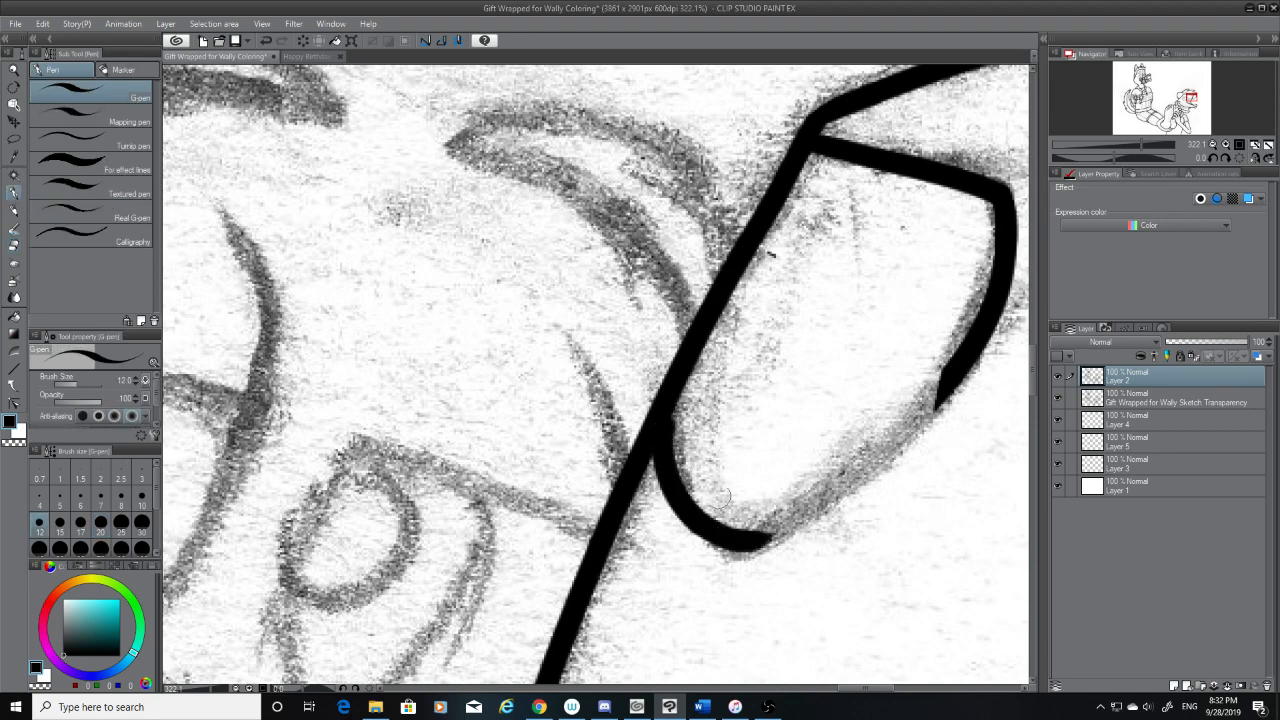
{"action": "key", "text": "ctrl+z"}
{"action": "left_click_drag", "start_coordinate": [655, 404], "coordinate": [761, 541]}
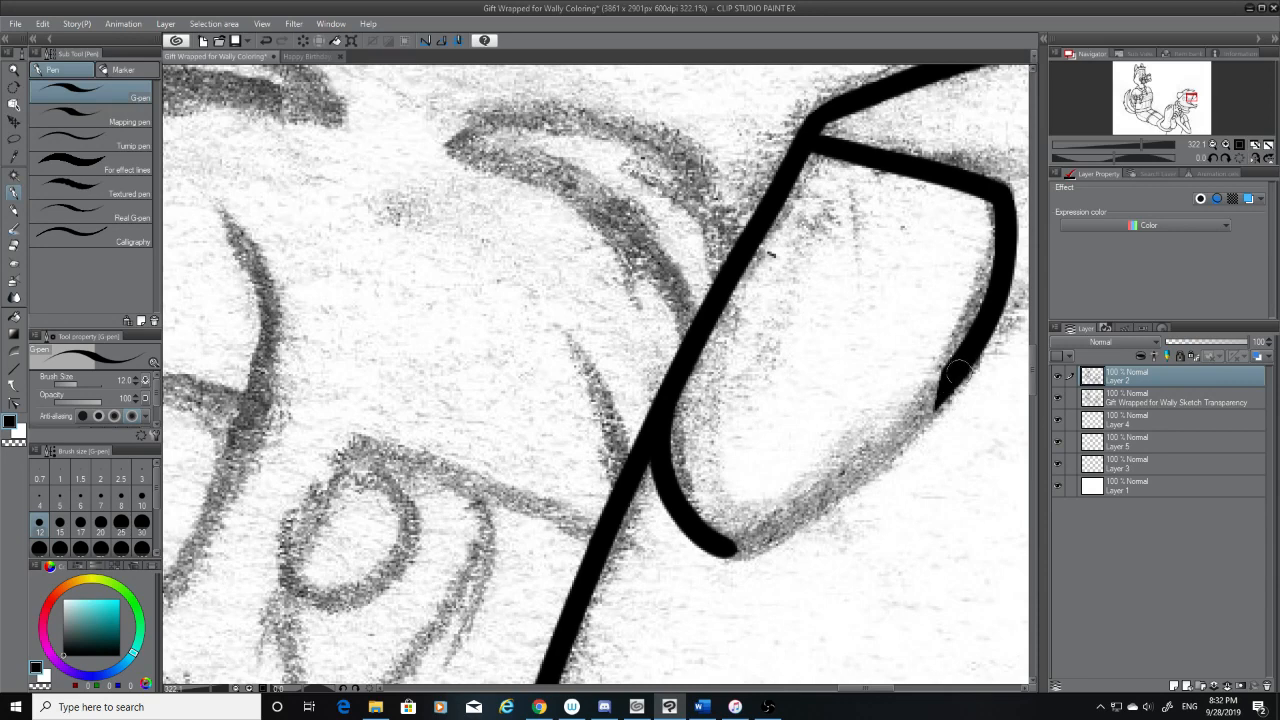
{"action": "left_click_drag", "start_coordinate": [955, 375], "coordinate": [750, 545]}
{"action": "left_click", "coordinate": [1058, 398]}
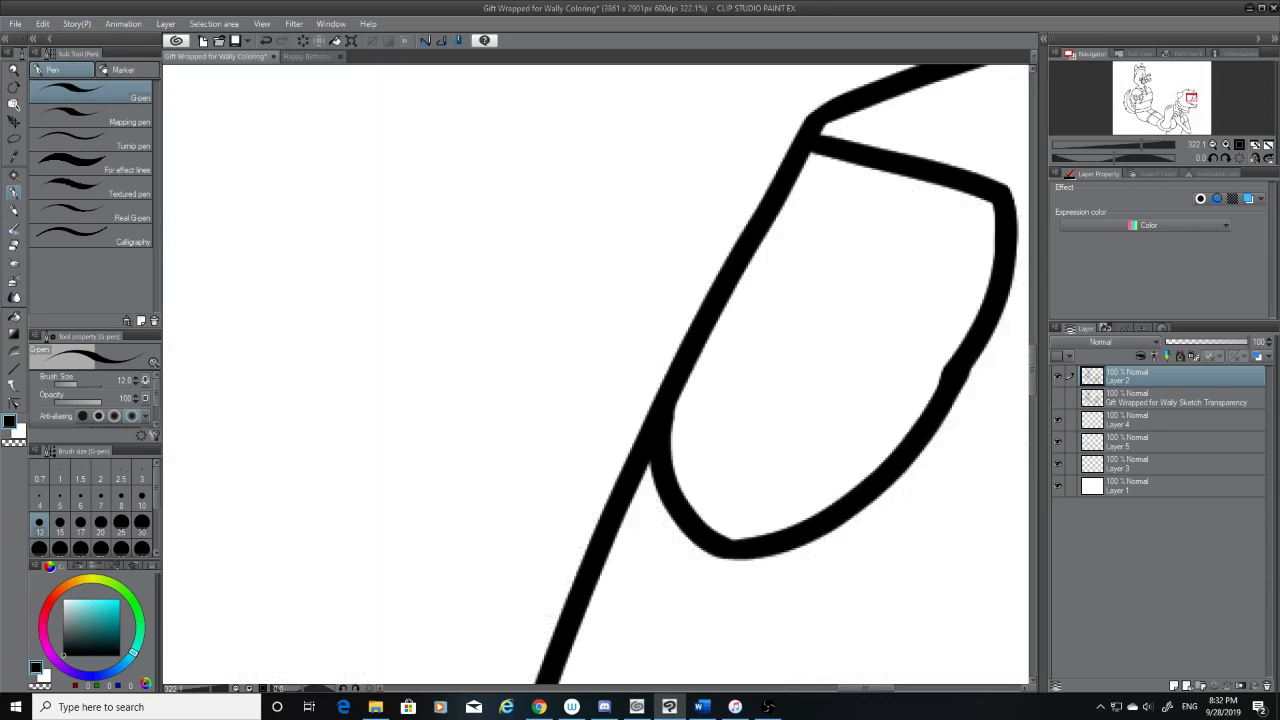
Erase the uneven bump where the new and old strokes meet on the ear's outer edge
{"action": "left_click", "coordinate": [14, 245]}
{"action": "mouse_move", "coordinate": [957, 363]}
{"action": "left_mouse_down"}
{"action": "mouse_move", "coordinate": [922, 381]}
{"action": "mouse_move", "coordinate": [981, 376]}
{"action": "mouse_move", "coordinate": [931, 346]}
{"action": "mouse_move", "coordinate": [942, 376]}
{"action": "left_mouse_up"}
{"action": "key", "text": "ctrl+z"}
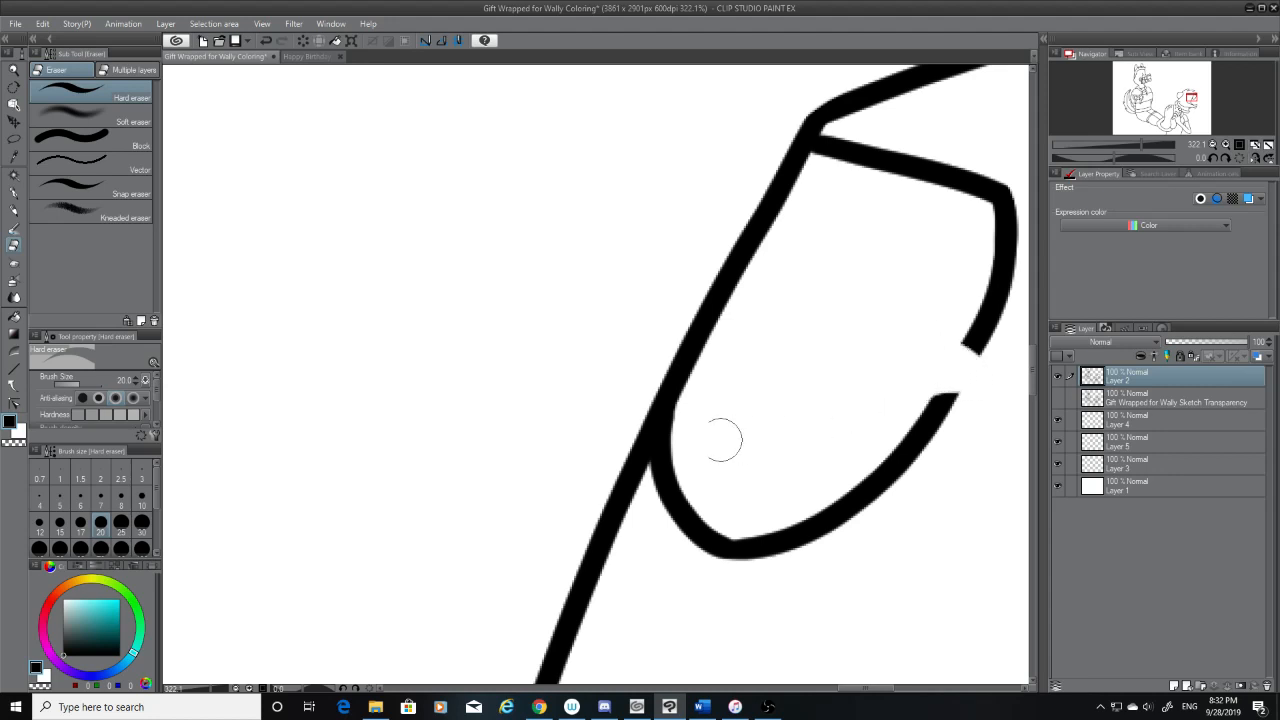
Bridge the gap in the ear's outer edge with the G-pen and clean up its inner side with the Hard eraser
{"action": "key", "text": "p"}
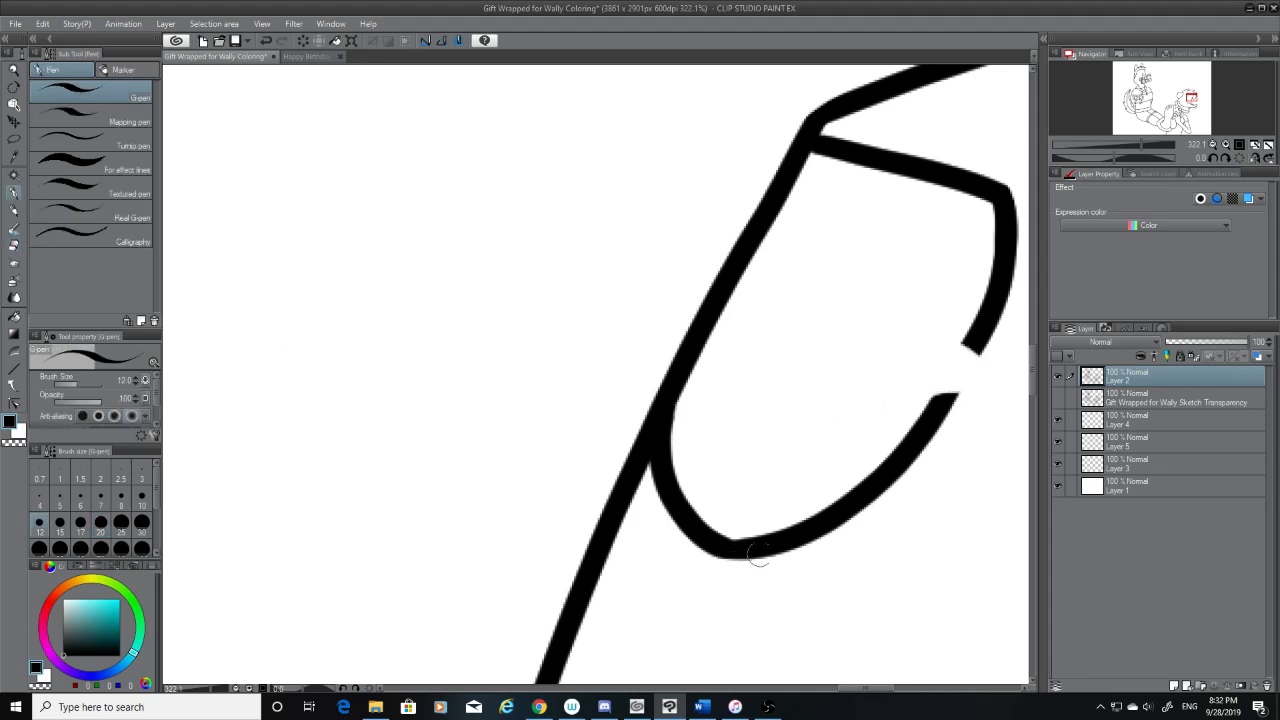
{"action": "left_click_drag", "start_coordinate": [766, 548], "coordinate": [714, 542]}
{"action": "key", "text": "ctrl+z"}
{"action": "left_click_drag", "start_coordinate": [982, 334], "coordinate": [930, 420]}
{"action": "key", "text": "ctrl+z"}
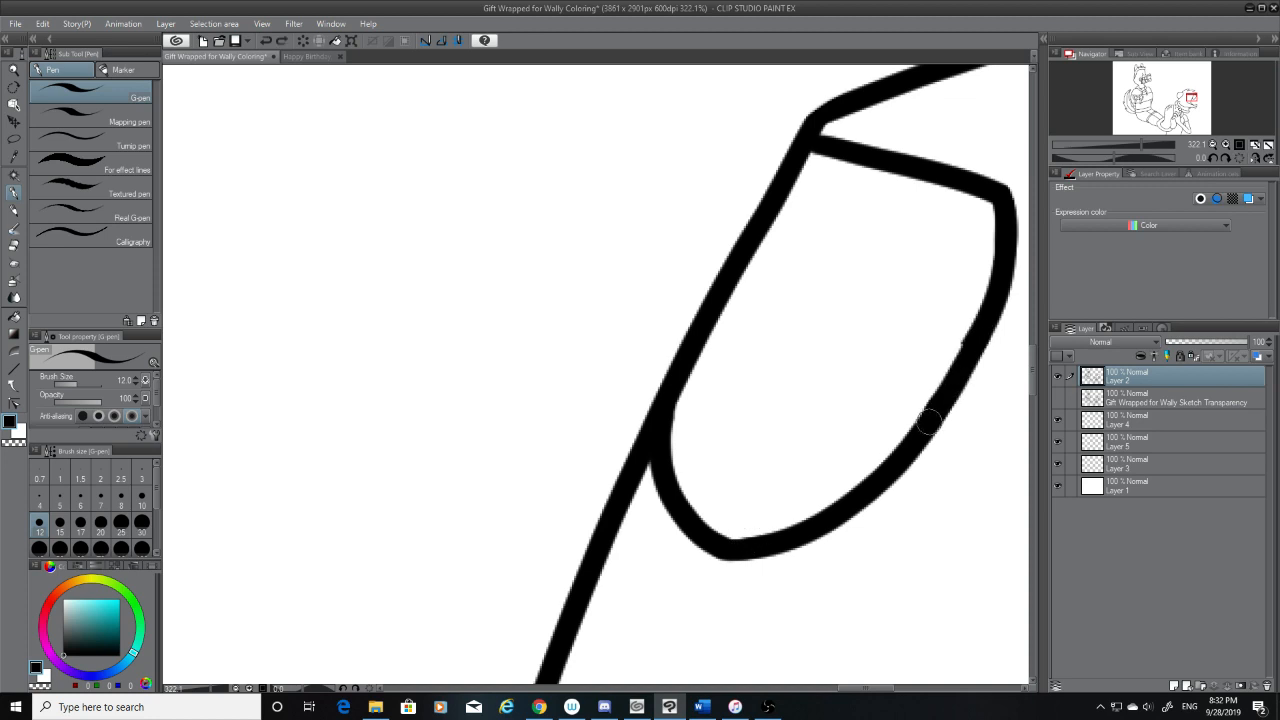
{"action": "left_click", "coordinate": [15, 245]}
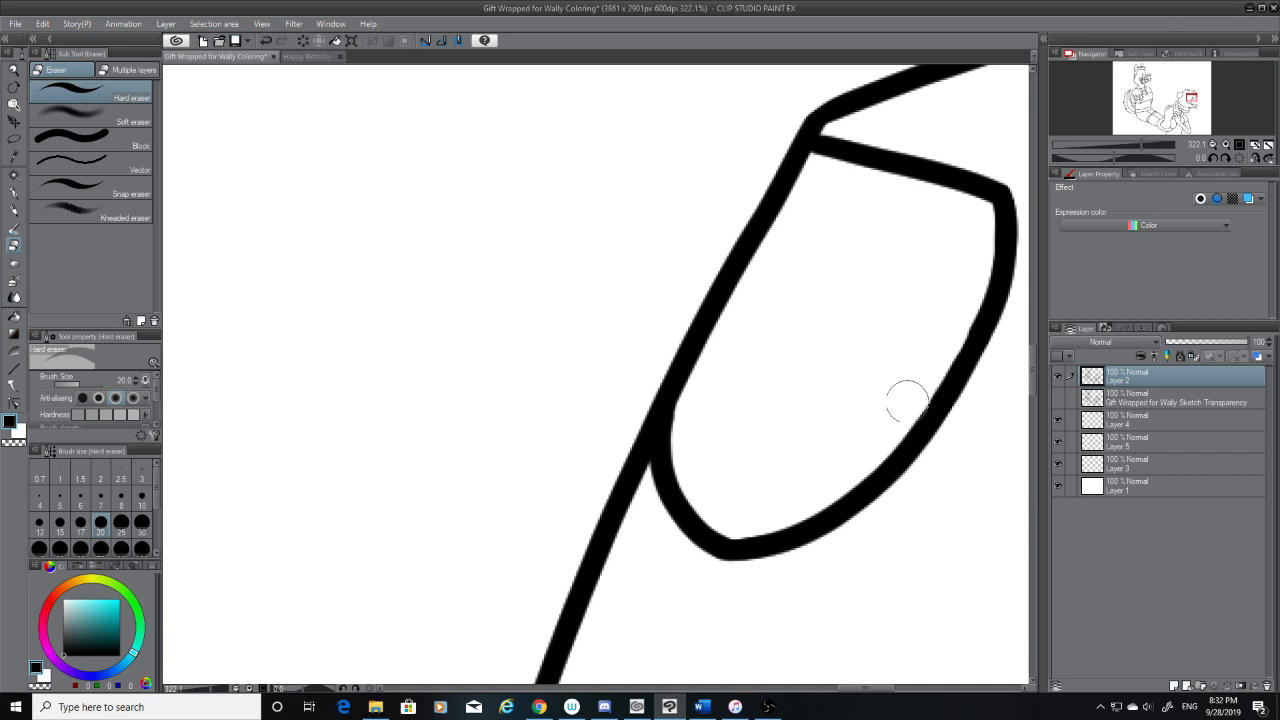
{"action": "left_click_drag", "start_coordinate": [951, 323], "coordinate": [952, 306]}
Select the head, ears, jaw, shirt and arms of the character holding the foot with the Magic wand on Layer 2
{"action": "scroll", "coordinate": [750, 478], "scroll_direction": "down", "scroll_amount": 10}
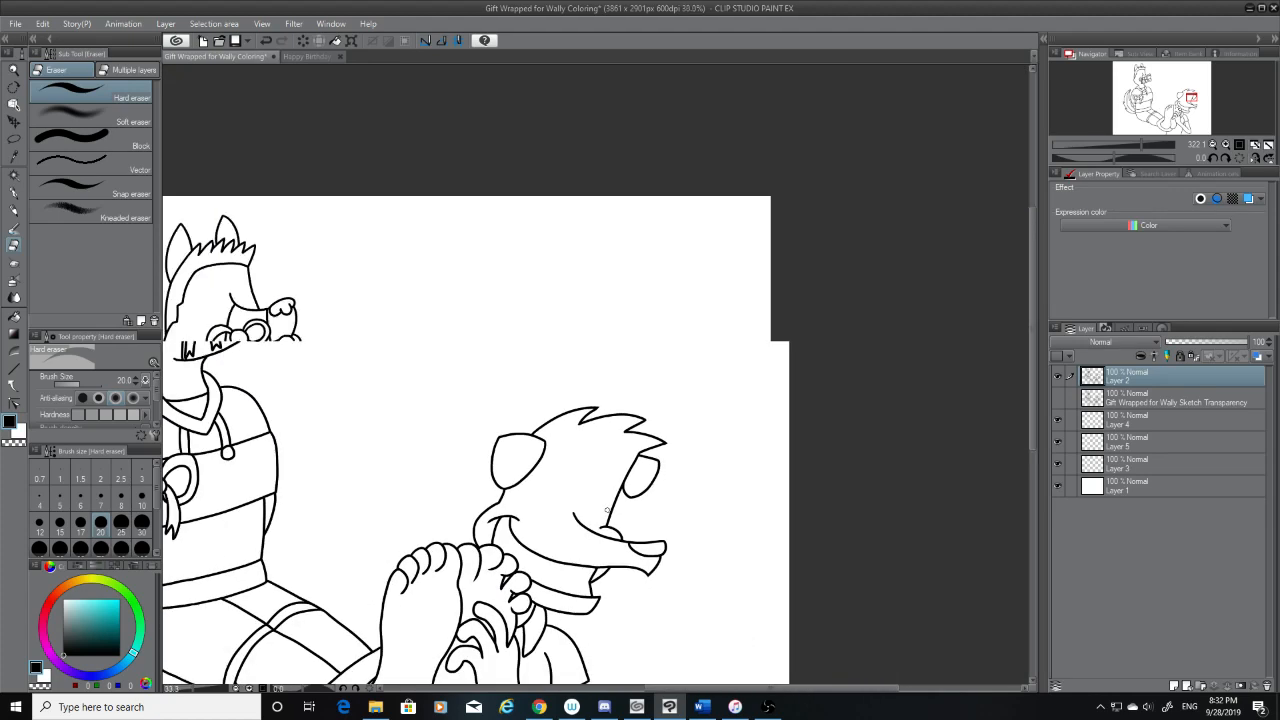
{"action": "scroll", "coordinate": [607, 511], "scroll_direction": "down", "scroll_amount": 1}
{"action": "left_click", "coordinate": [14, 175]}
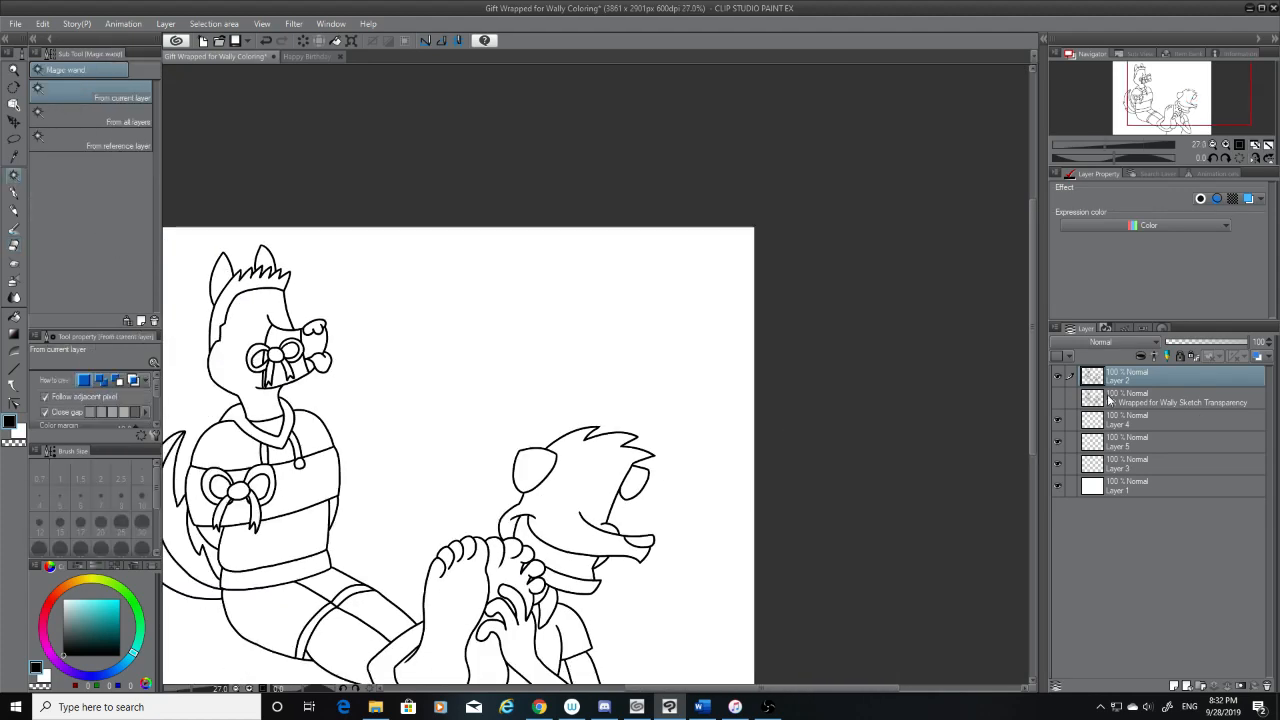
{"action": "left_click", "coordinate": [572, 469]}
{"action": "left_click_drag", "start_coordinate": [1038, 371], "coordinate": [1027, 433]}
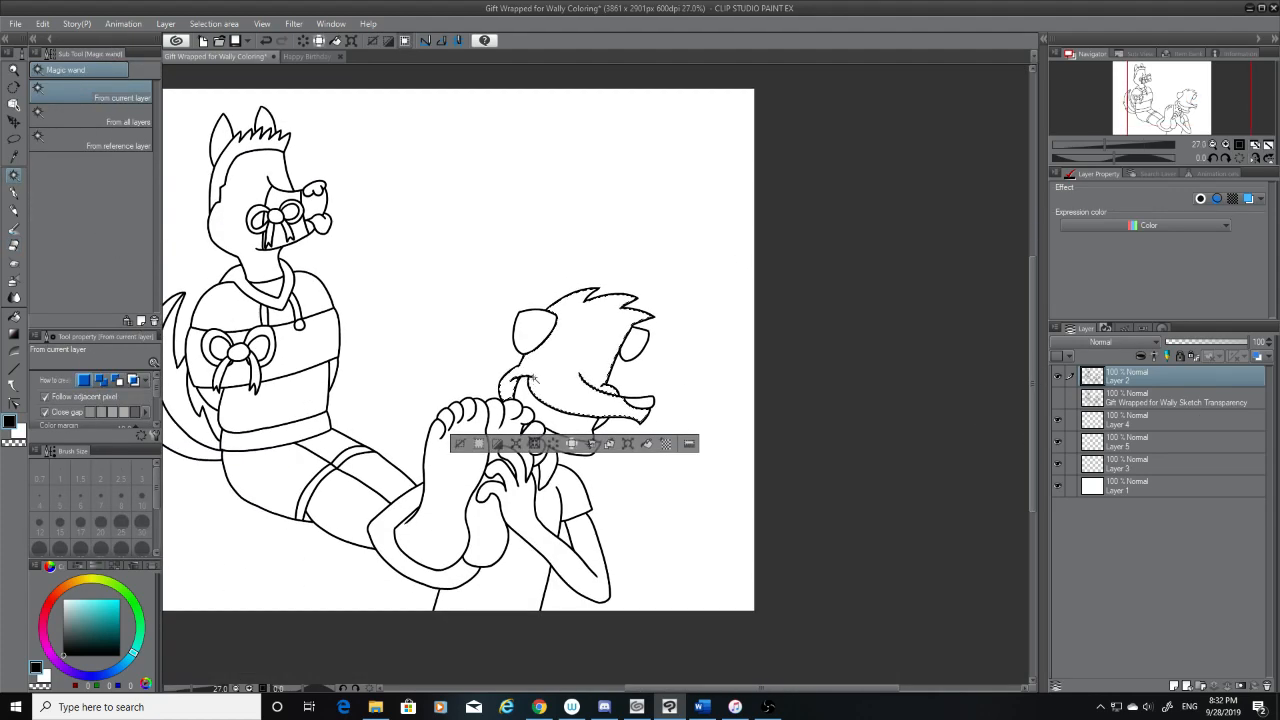
{"action": "key", "text": "ctrl+d"}
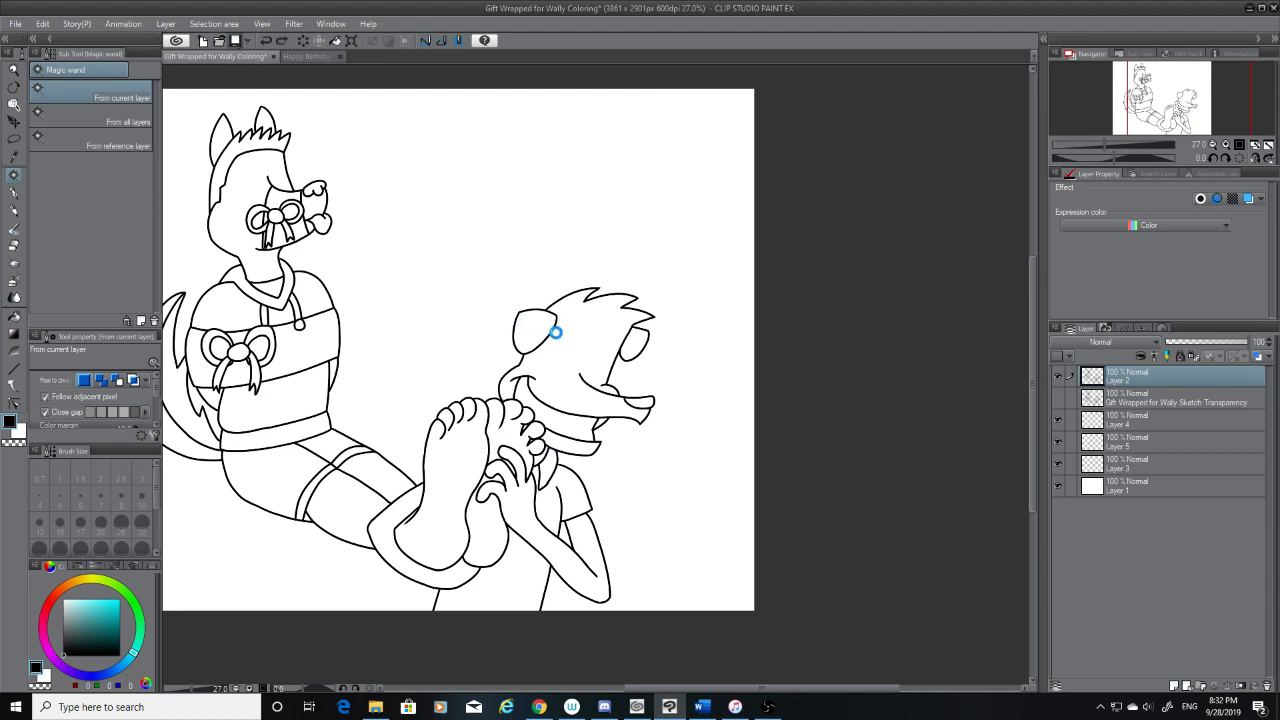
{"action": "left_click", "coordinate": [534, 334]}
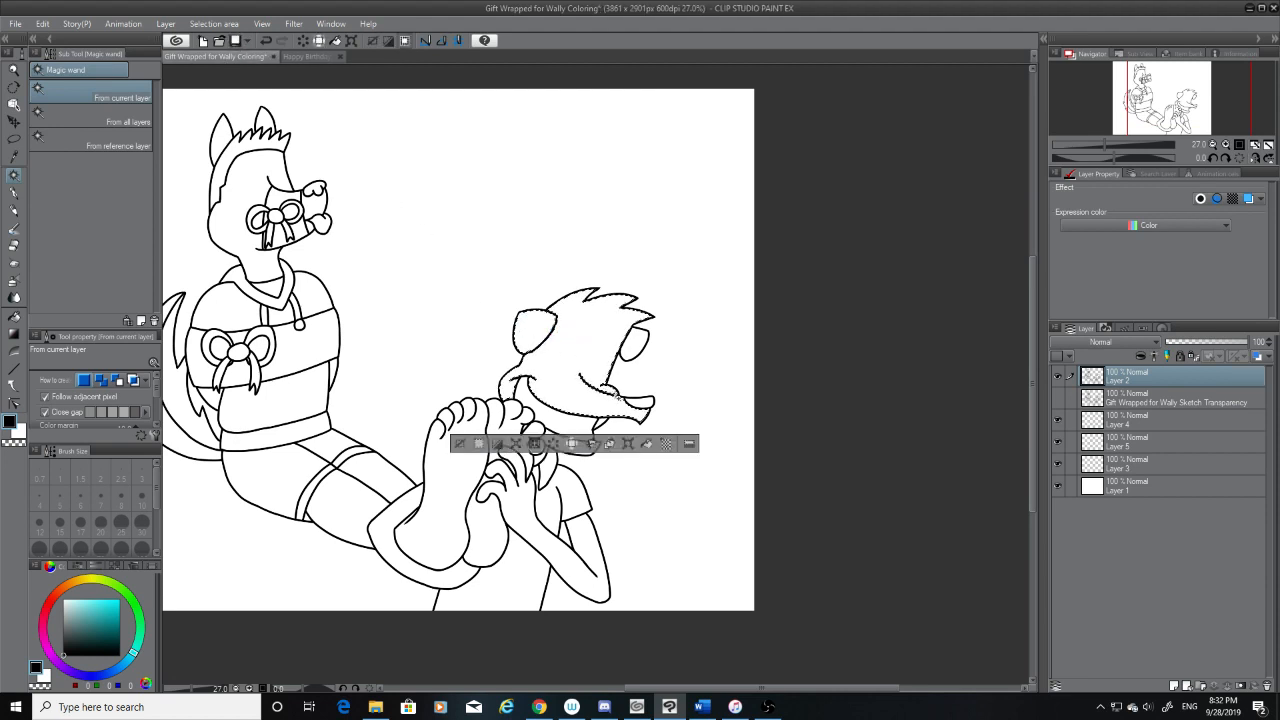
{"action": "left_click", "coordinate": [598, 424]}
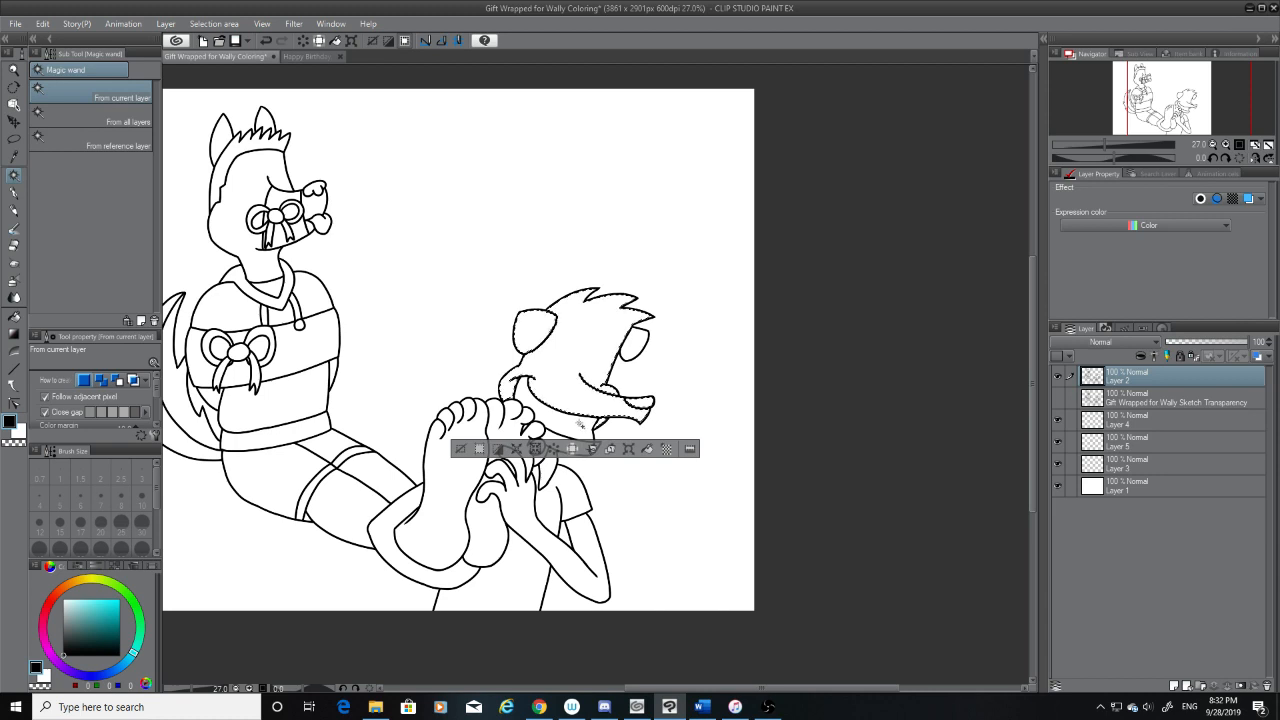
{"action": "left_click", "coordinate": [557, 439]}
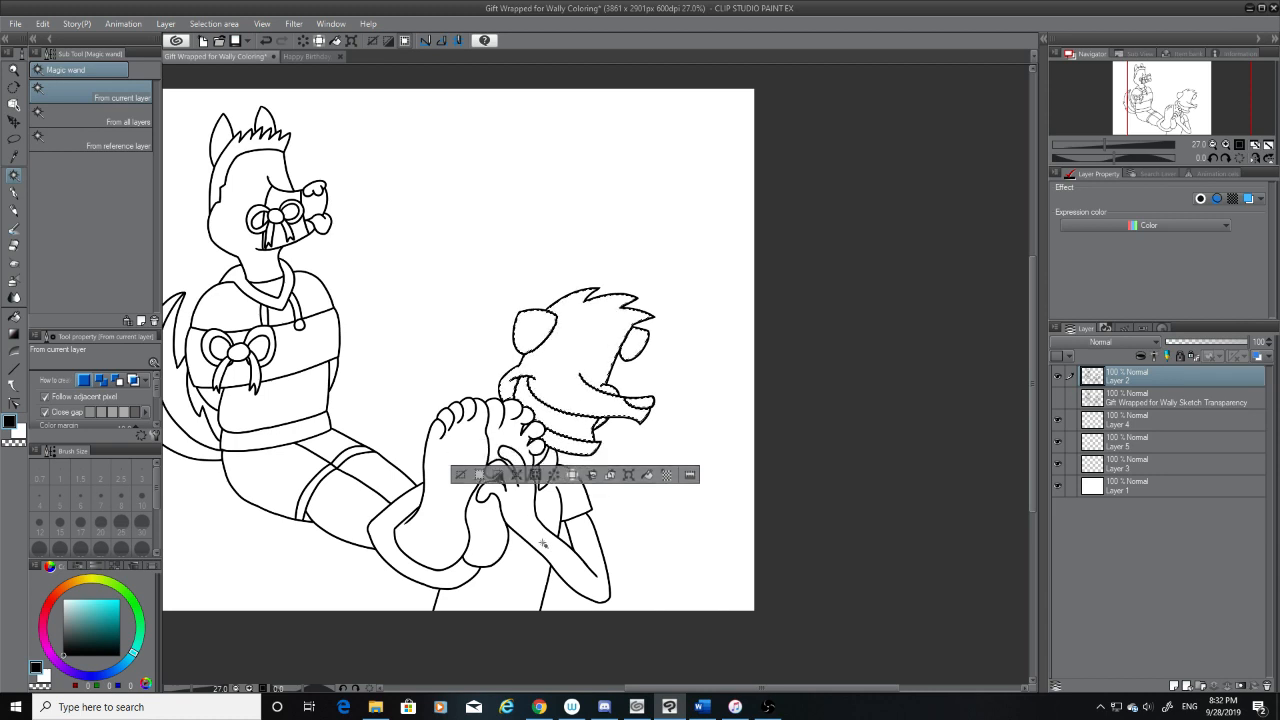
{"action": "left_click", "coordinate": [550, 510]}
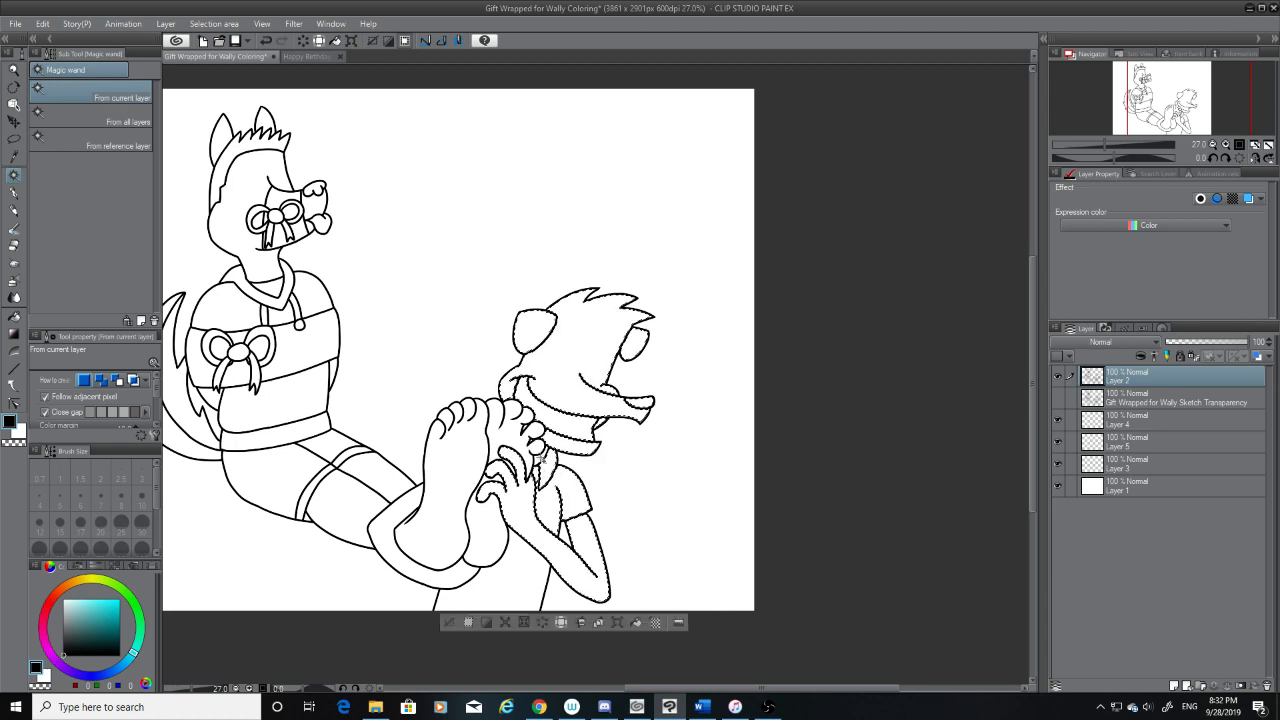
Add the fingers, the toes and both bare feet to the Magic wand selection
{"action": "scroll", "coordinate": [485, 446], "scroll_direction": "up", "scroll_amount": 5}
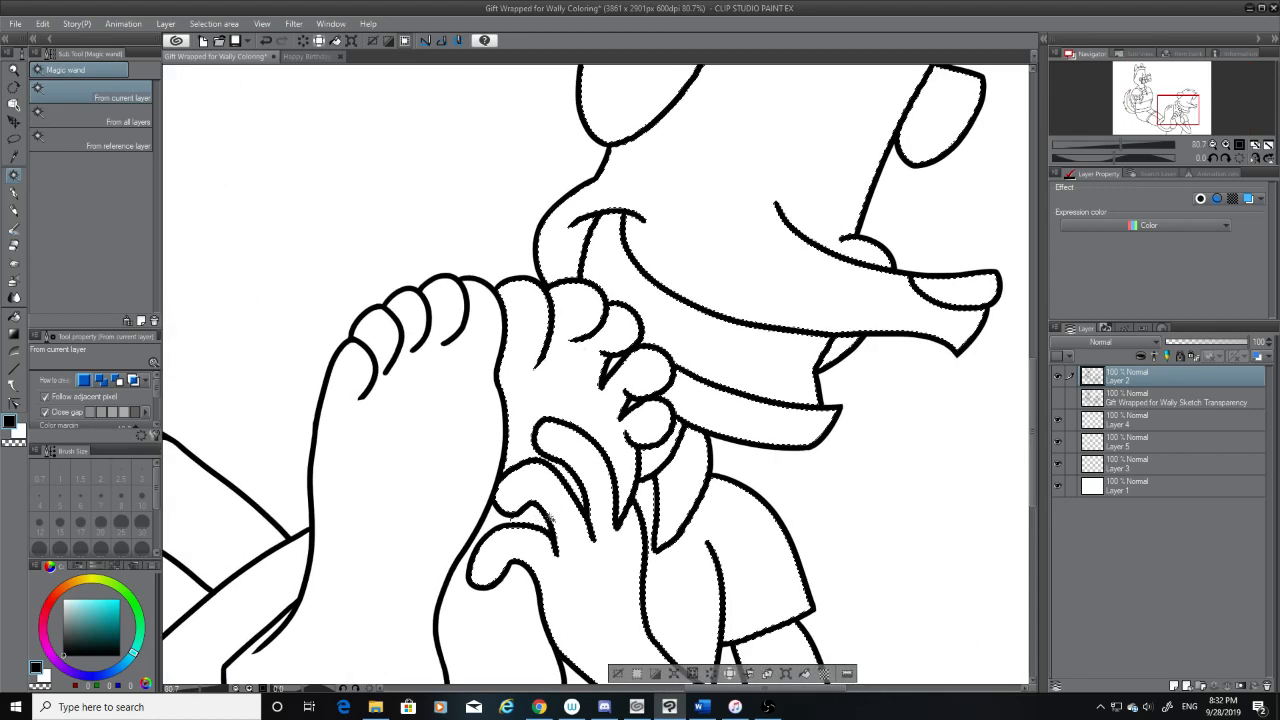
{"action": "left_click", "coordinate": [494, 609], "text": "shift"}
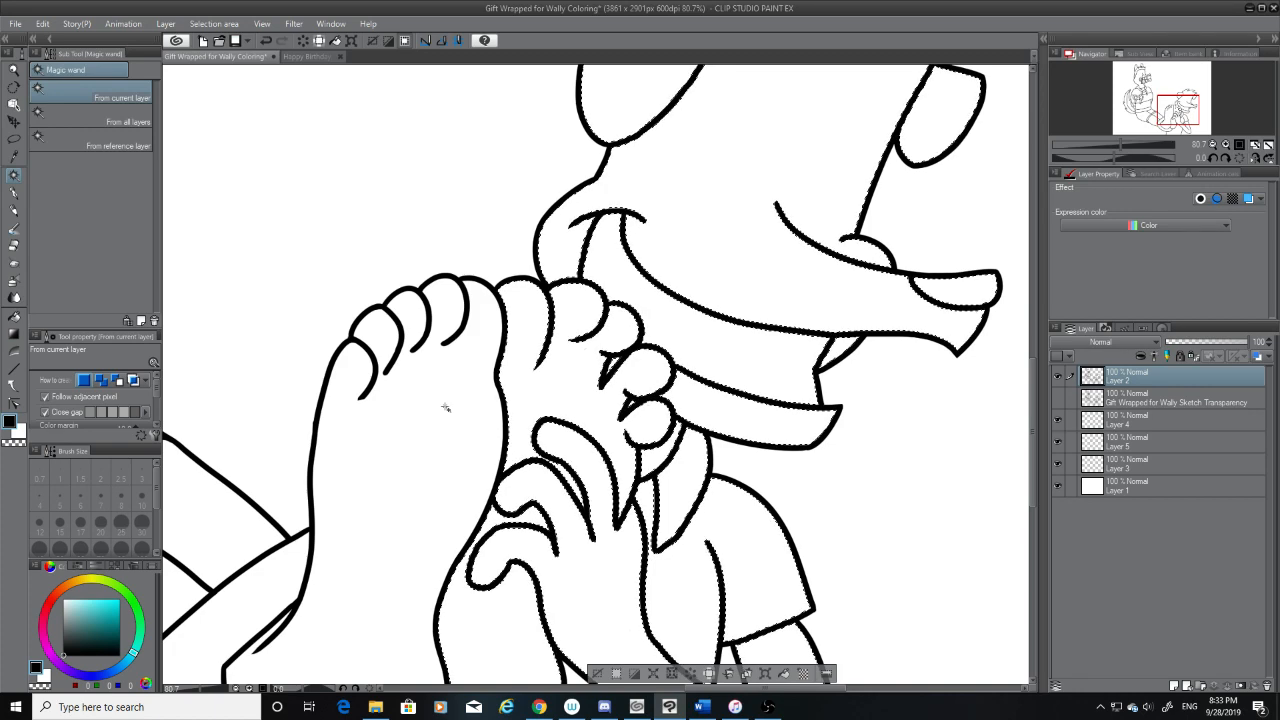
{"action": "left_click", "coordinate": [462, 478], "text": "shift"}
{"action": "scroll", "coordinate": [1000, 410], "scroll_direction": "down", "scroll_amount": 5}
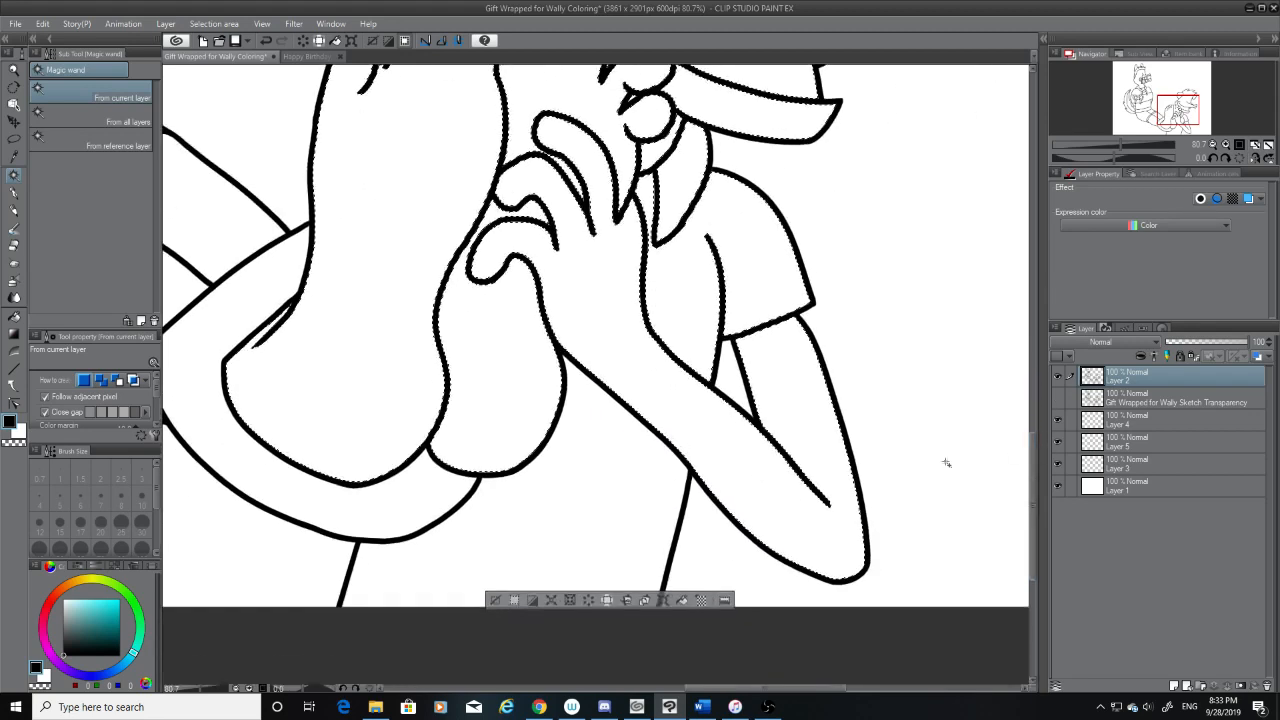
Add the seated character's shorts, shorts cuffs and legs to the selection
{"action": "scroll", "coordinate": [566, 357], "scroll_direction": "left", "scroll_amount": 6}
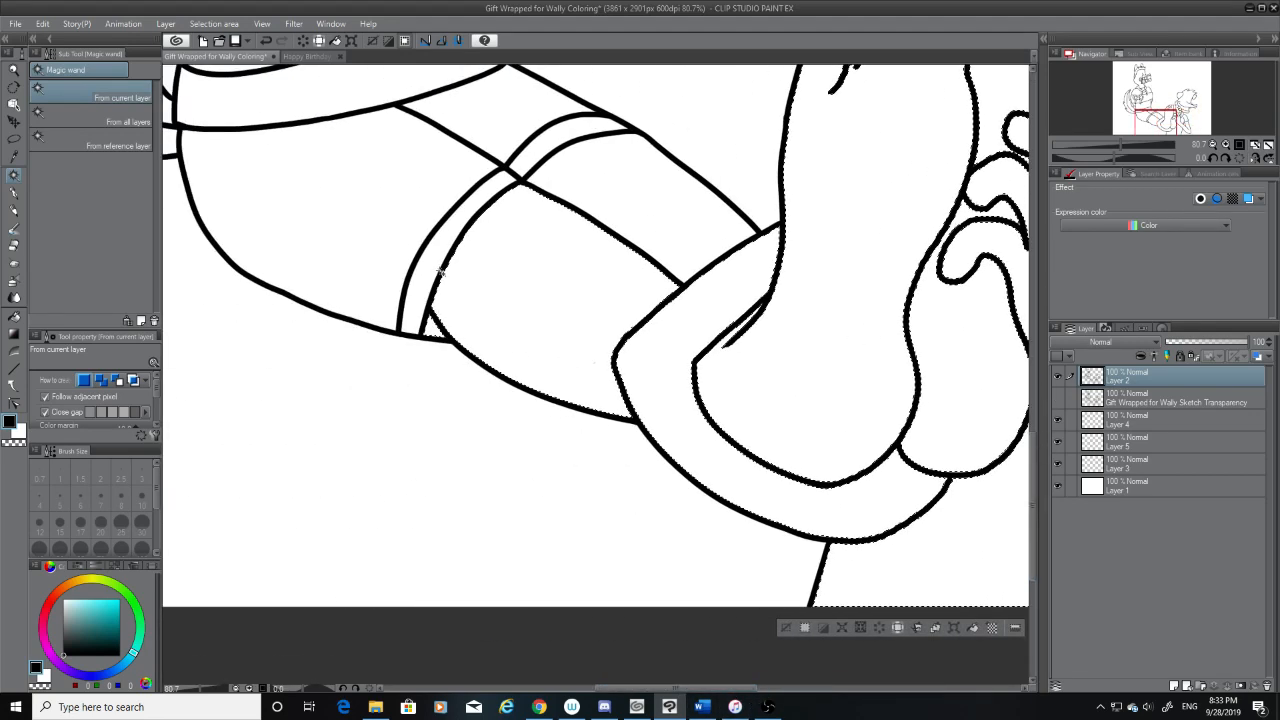
{"action": "left_click", "coordinate": [433, 243], "text": "shift"}
{"action": "left_click", "coordinate": [429, 193], "text": "shift"}
{"action": "left_click", "coordinate": [512, 115], "text": "shift"}
{"action": "left_click", "coordinate": [555, 135], "text": "shift"}
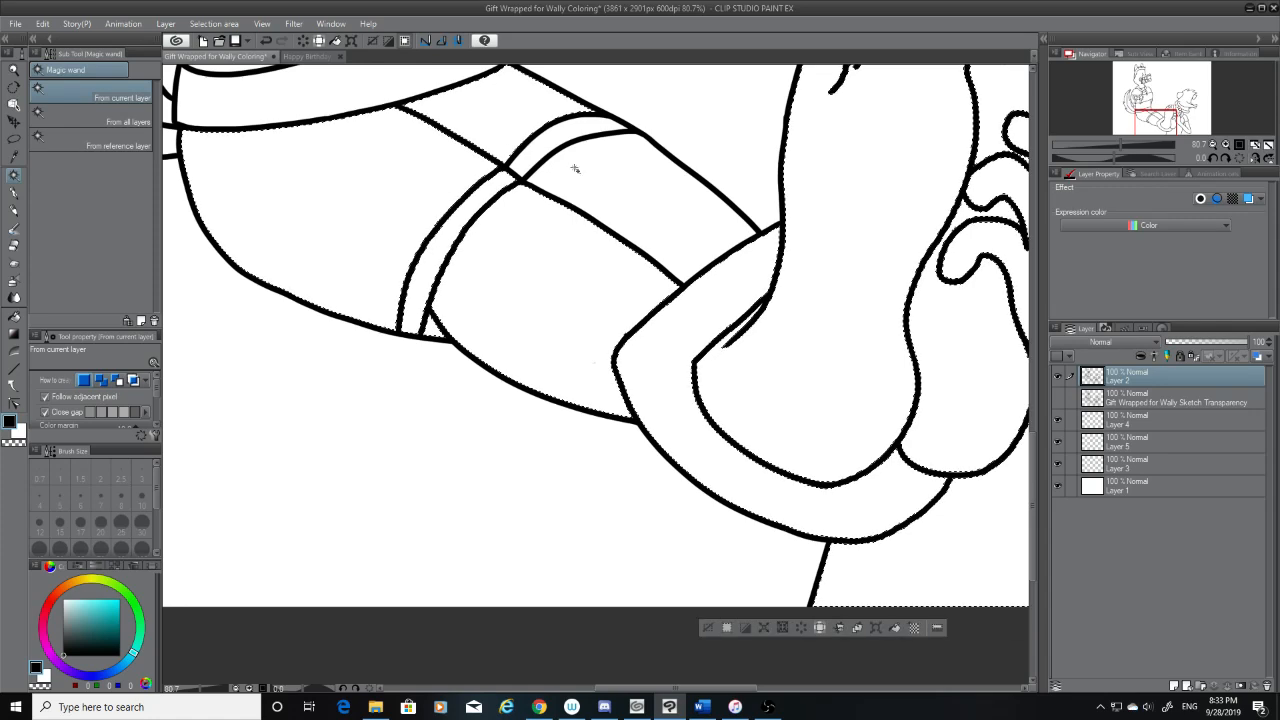
{"action": "left_click", "coordinate": [574, 167], "text": "shift"}
Add the seated character's hoodie, the band around the torso and the chest bow to the selection
{"action": "scroll", "coordinate": [596, 336], "scroll_direction": "left", "scroll_amount": 2}
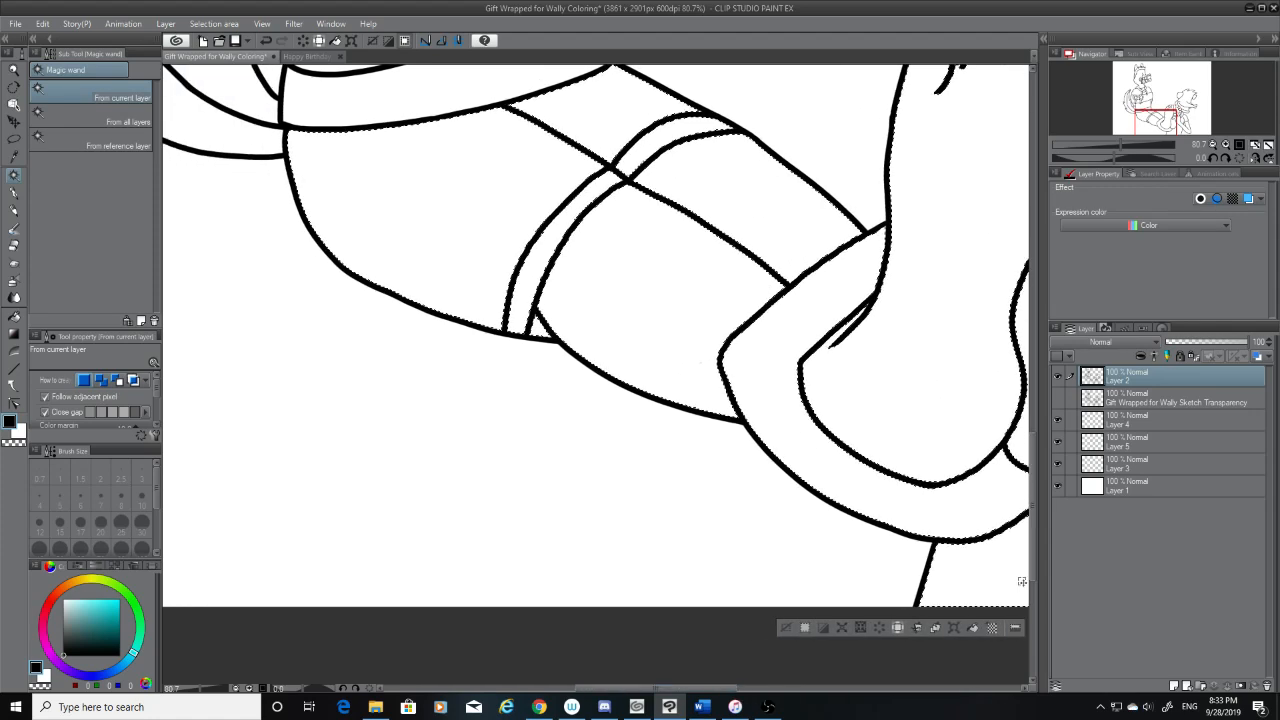
{"action": "left_click_drag", "start_coordinate": [1034, 547], "coordinate": [1044, 437]}
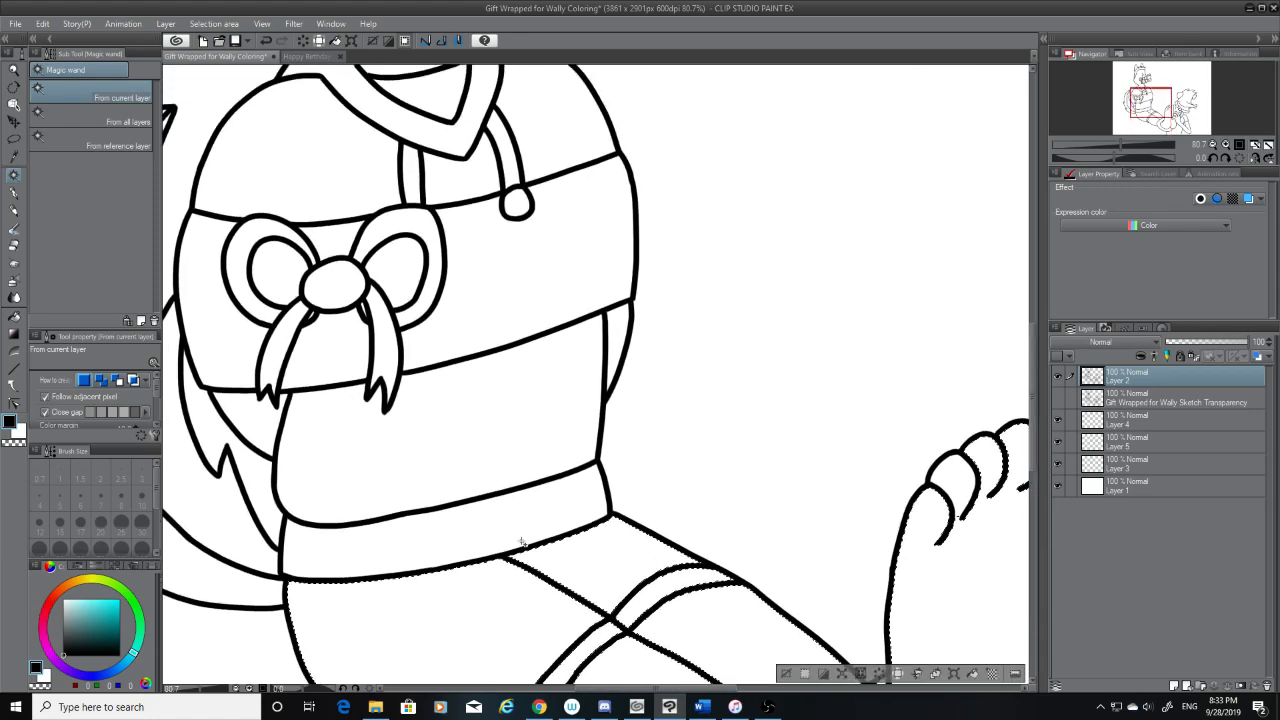
{"action": "left_click", "coordinate": [489, 450], "text": "shift"}
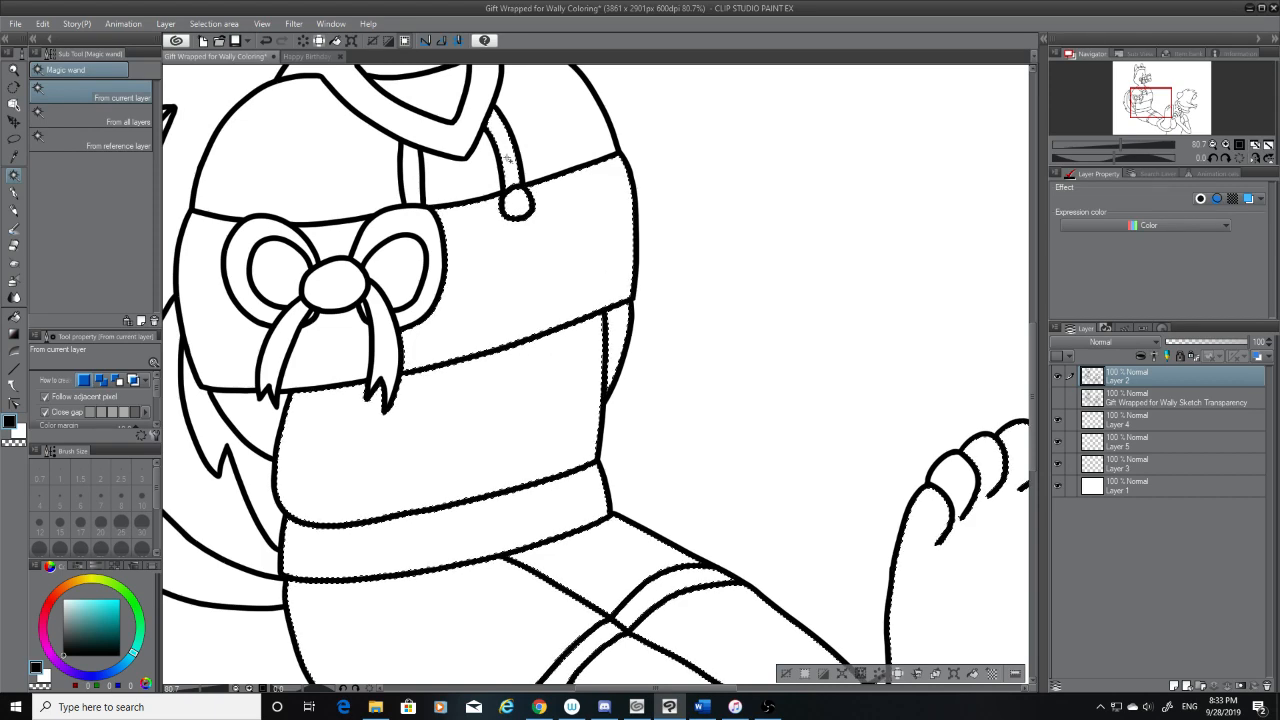
{"action": "left_click", "coordinate": [421, 88], "text": "shift"}
{"action": "left_click", "coordinate": [393, 191], "text": "shift"}
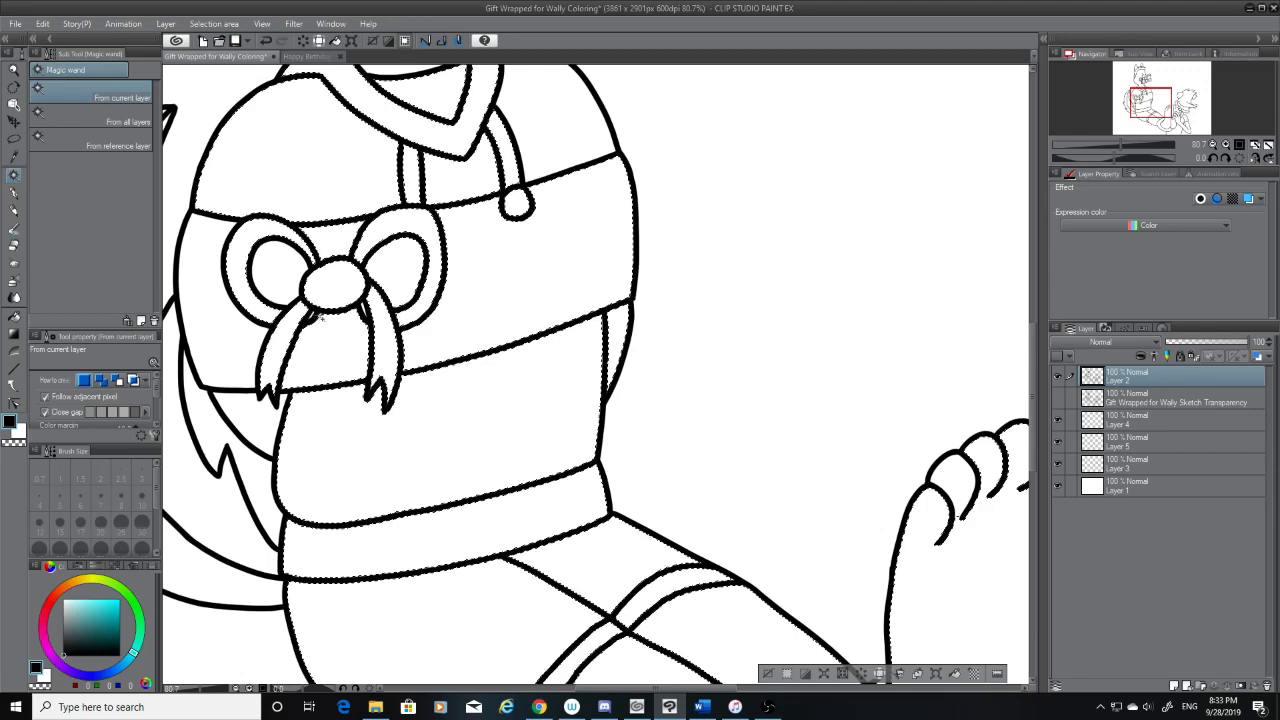
Add the small gaps under the chest bow's knot and the parts of the tail to the selection
{"action": "scroll", "coordinate": [330, 317], "scroll_direction": "up", "scroll_amount": 3}
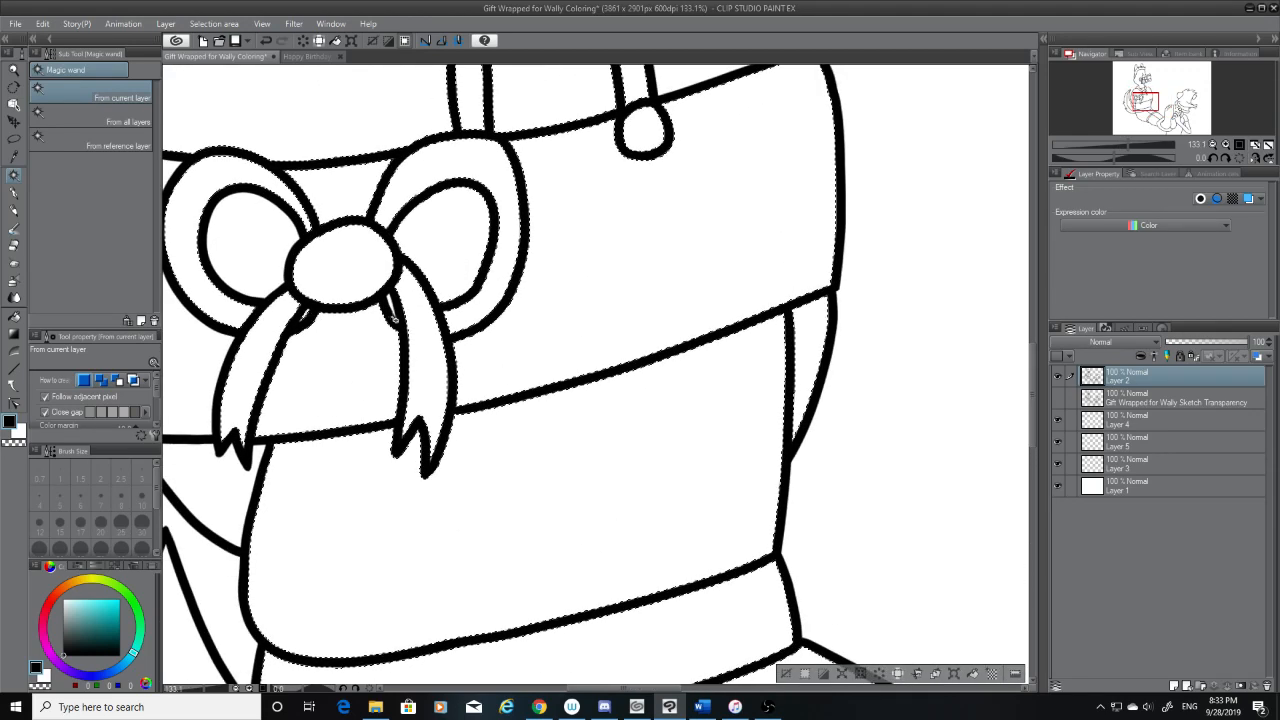
{"action": "scroll", "coordinate": [465, 530], "scroll_direction": "down", "scroll_amount": 2}
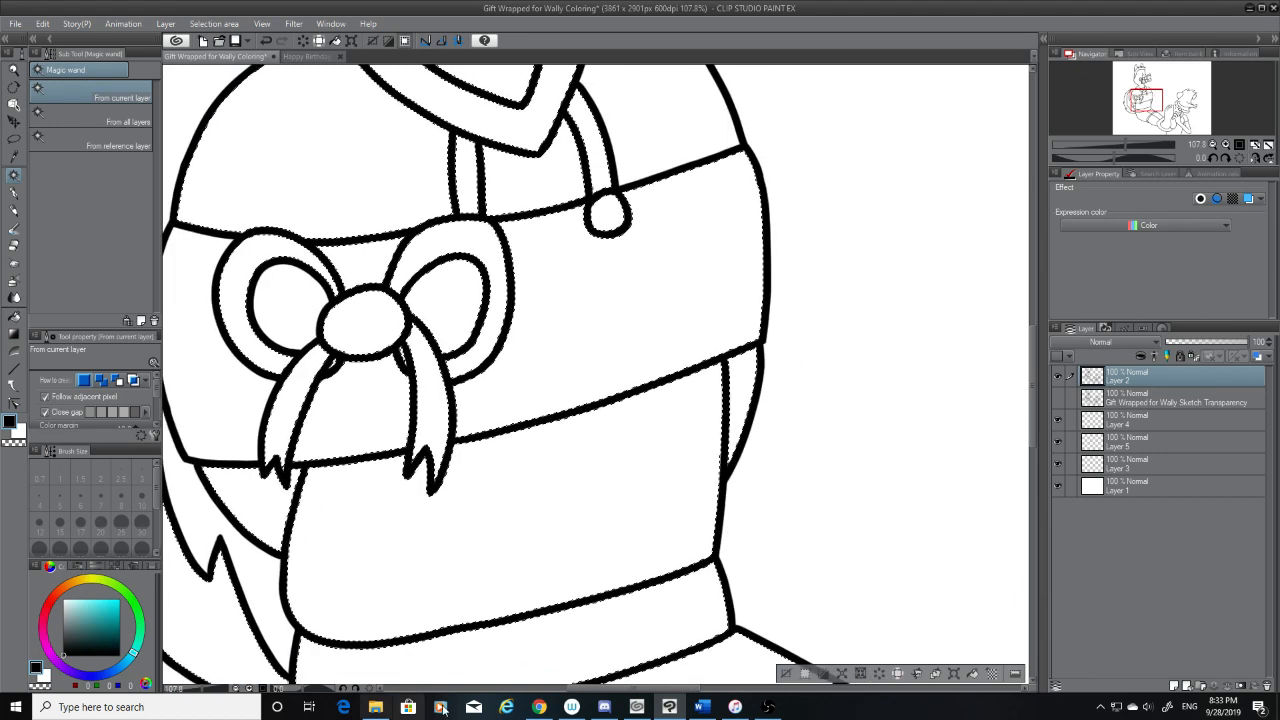
{"action": "left_click_drag", "start_coordinate": [635, 688], "coordinate": [536, 688]}
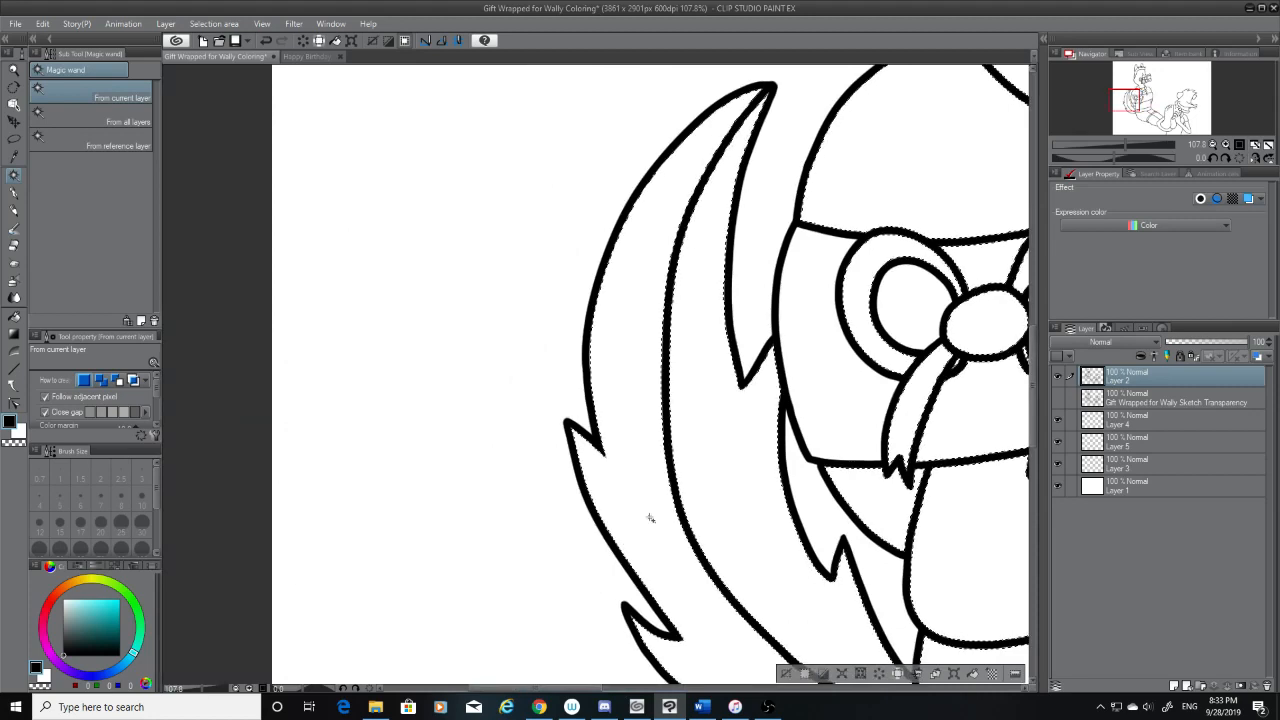
{"action": "scroll", "coordinate": [651, 517], "scroll_direction": "down", "scroll_amount": 3}
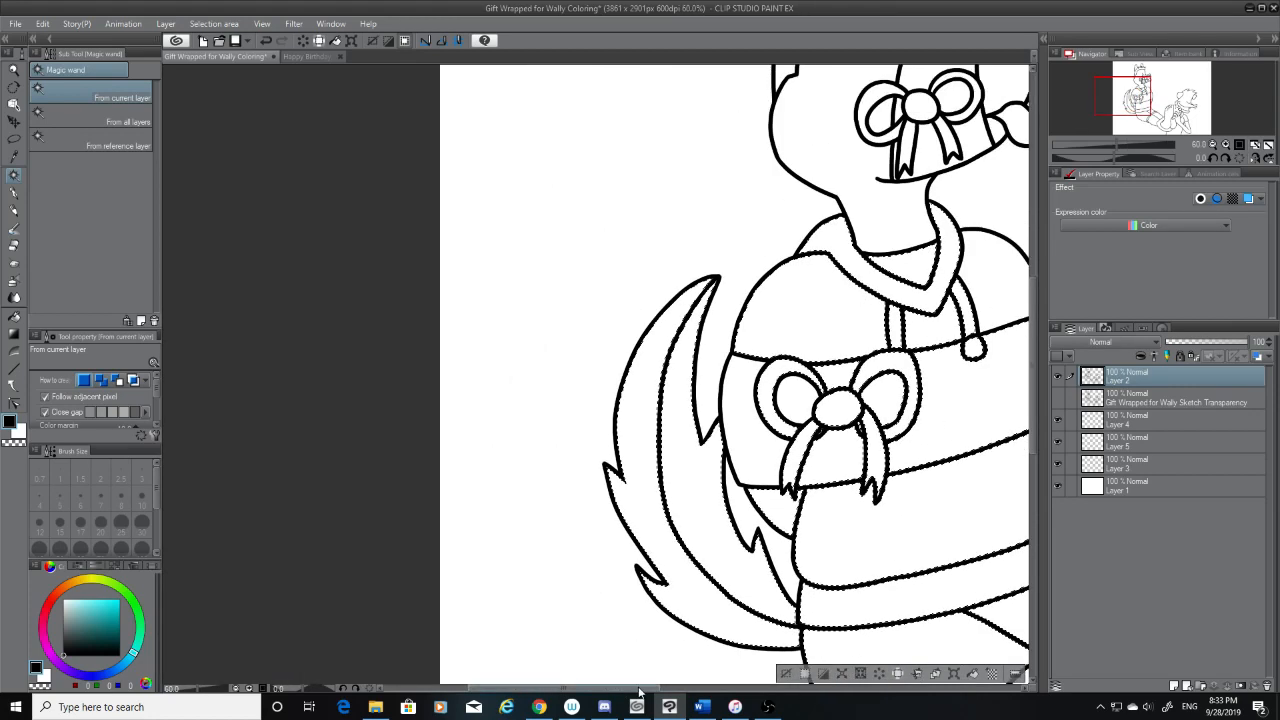
{"action": "left_click_drag", "start_coordinate": [637, 688], "coordinate": [711, 688]}
Add the seated character's head, hair, ears, muzzle and face bow to the selection
{"action": "left_click_drag", "start_coordinate": [1035, 430], "coordinate": [1036, 370]}
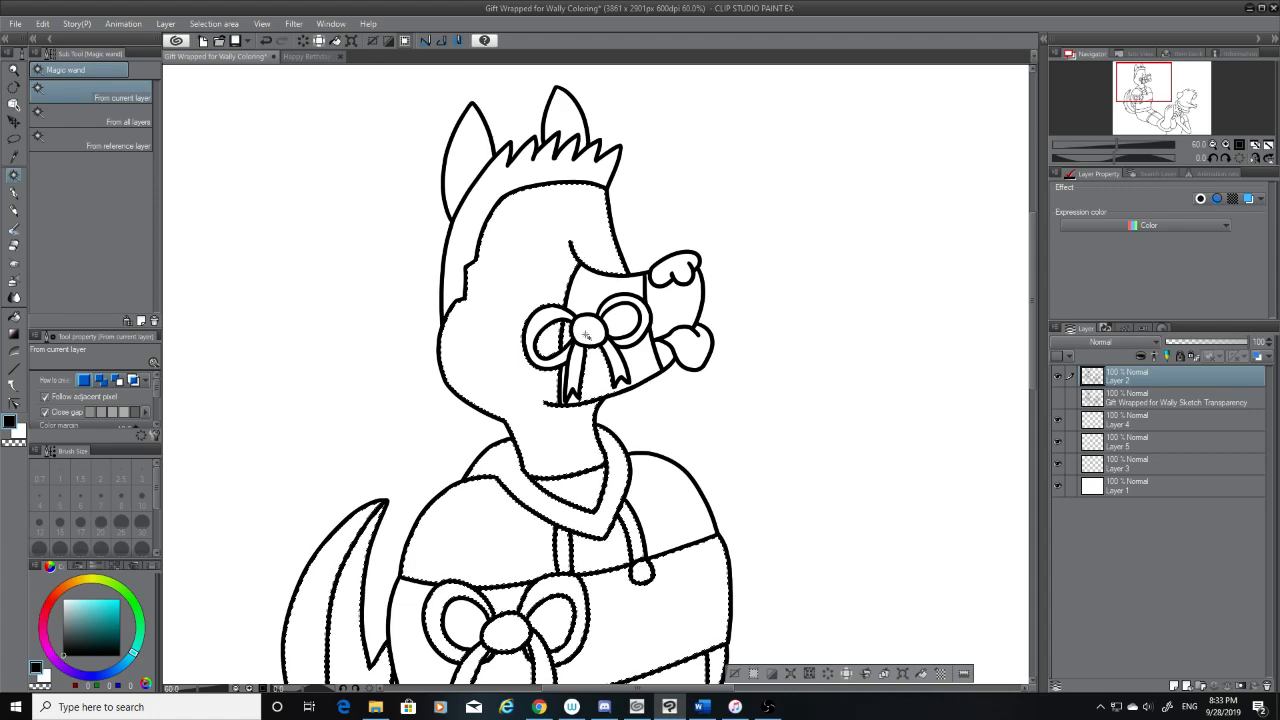
{"action": "scroll", "coordinate": [600, 338], "scroll_direction": "up", "scroll_amount": 4}
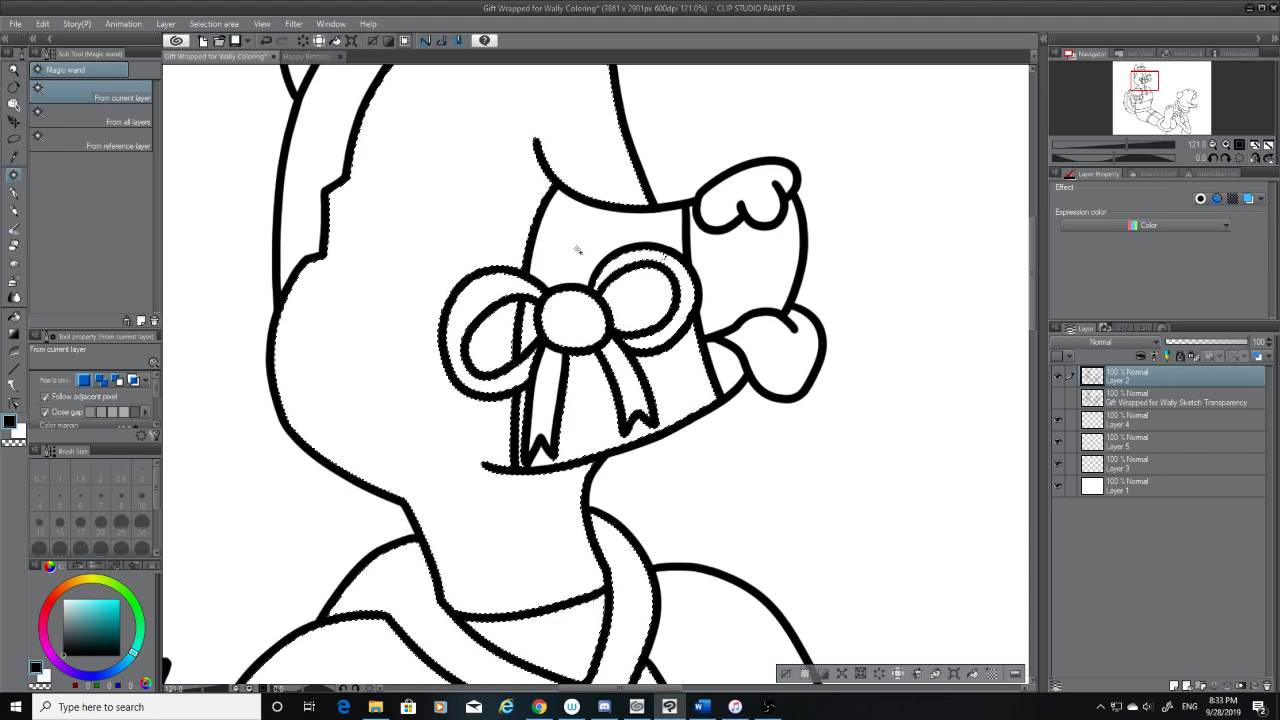
{"action": "left_click", "coordinate": [724, 256]}
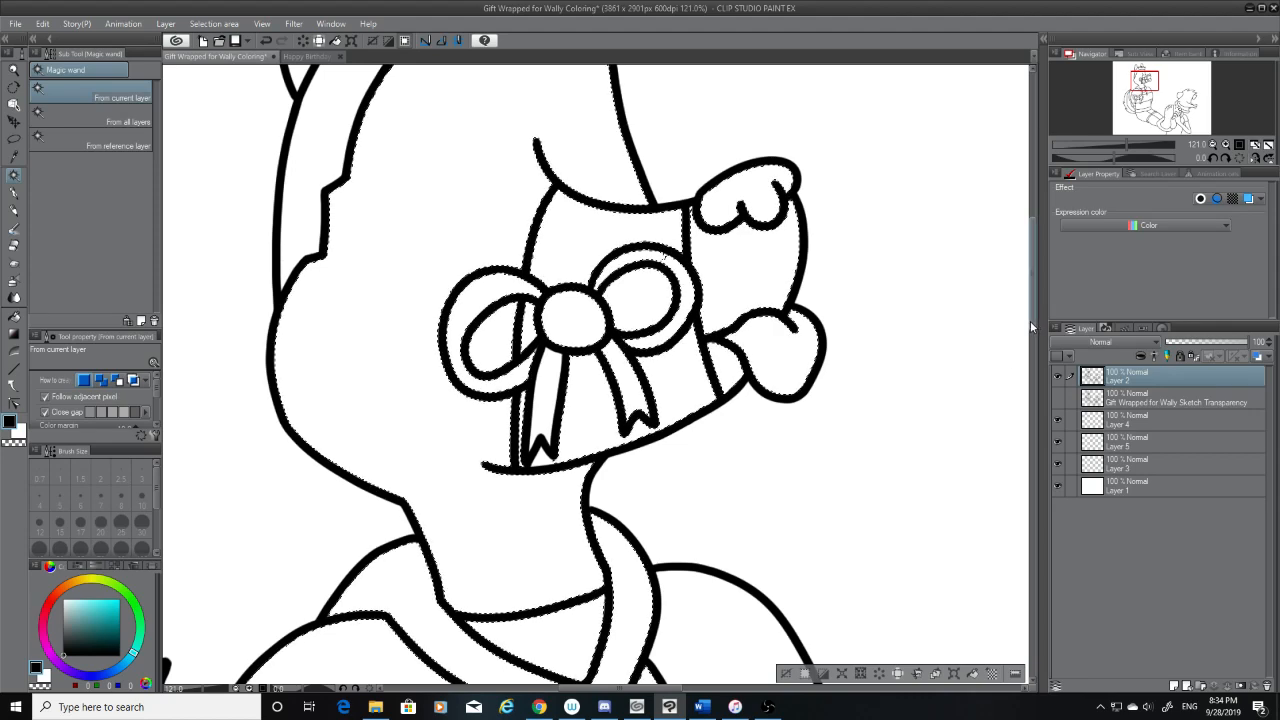
{"action": "scroll", "coordinate": [1030, 317], "scroll_direction": "up", "scroll_amount": 5}
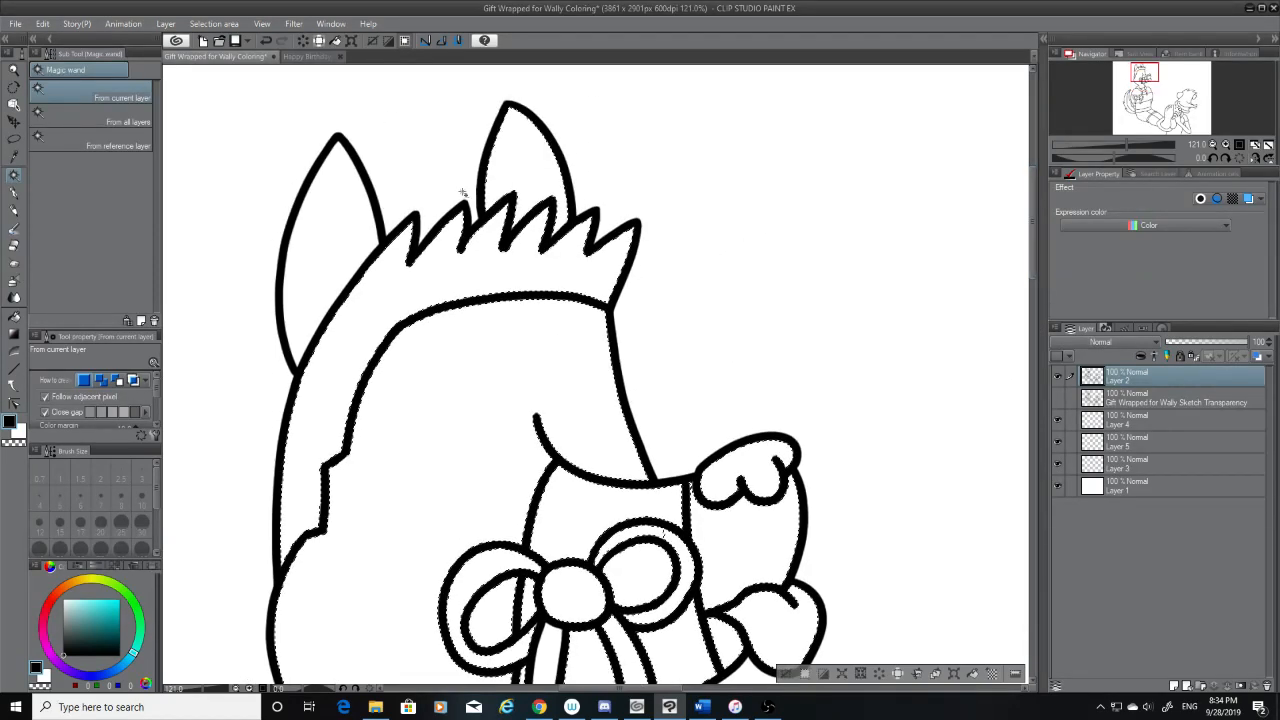
{"action": "scroll", "coordinate": [534, 451], "scroll_direction": "down", "scroll_amount": 3}
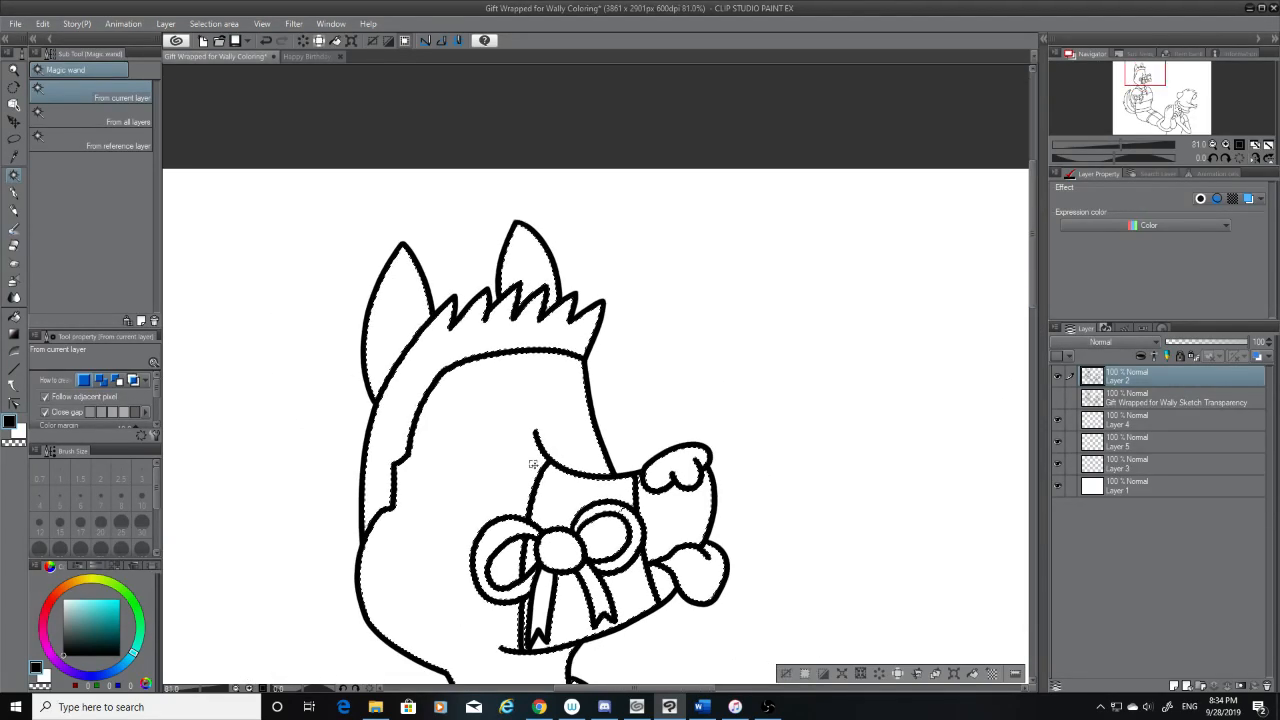
{"action": "scroll", "coordinate": [620, 508], "scroll_direction": "up", "scroll_amount": 6}
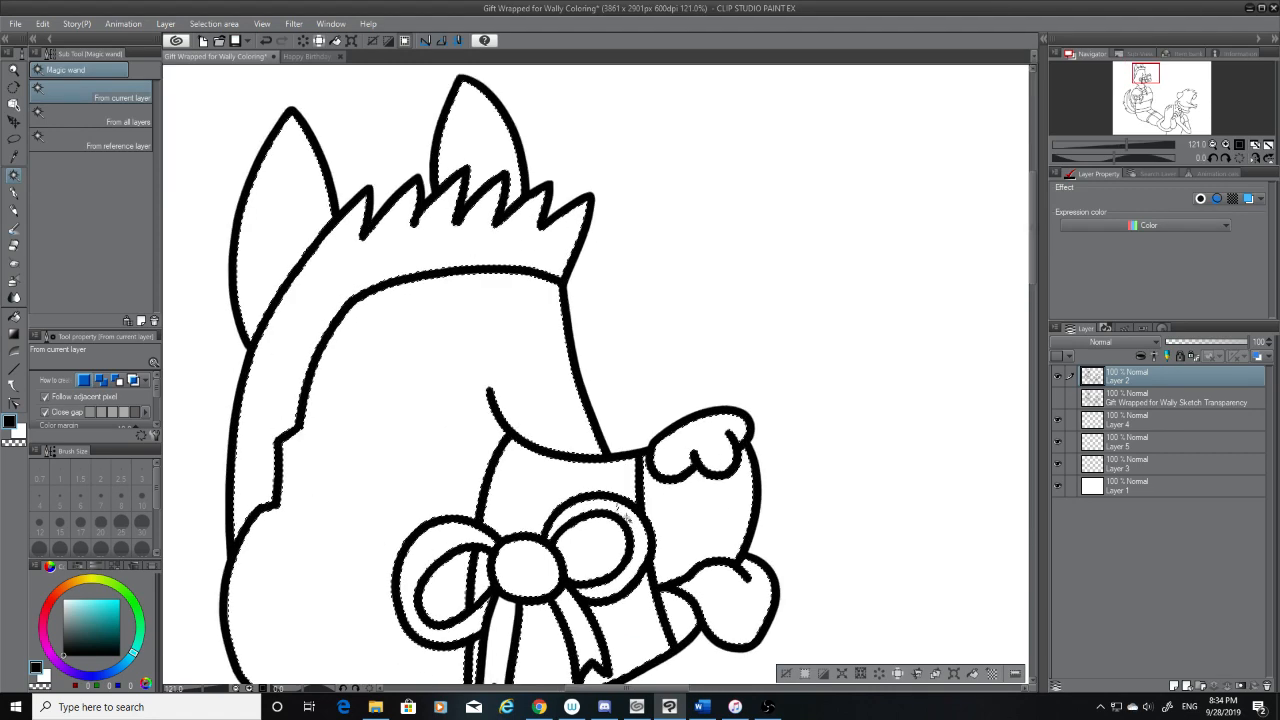
{"action": "scroll", "coordinate": [619, 509], "scroll_direction": "down", "scroll_amount": 1}
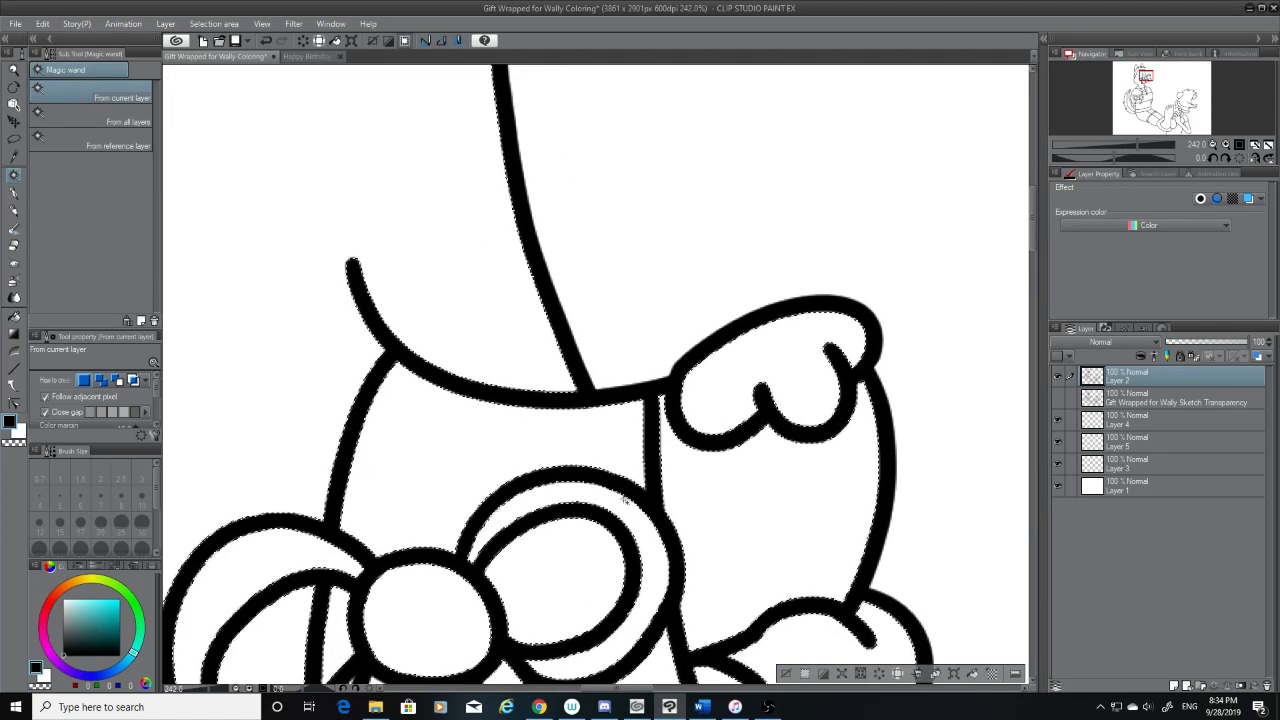
{"action": "scroll", "coordinate": [640, 540], "scroll_direction": "down", "scroll_amount": 2}
{"action": "scroll", "coordinate": [645, 545], "scroll_direction": "down", "scroll_amount": 3}
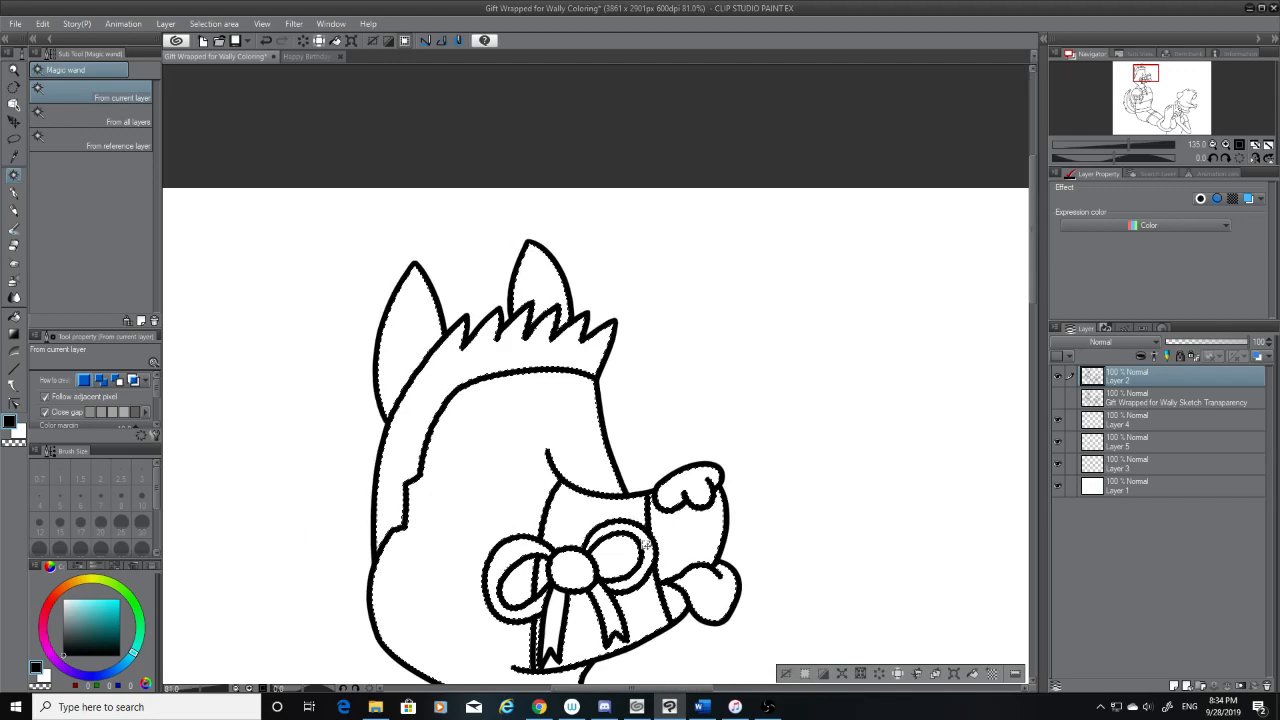
Expand the selected area covering both characters so it reaches under the line art
{"action": "left_click_drag", "start_coordinate": [1034, 295], "coordinate": [1053, 445]}
{"action": "scroll", "coordinate": [915, 443], "scroll_direction": "down", "scroll_amount": 4}
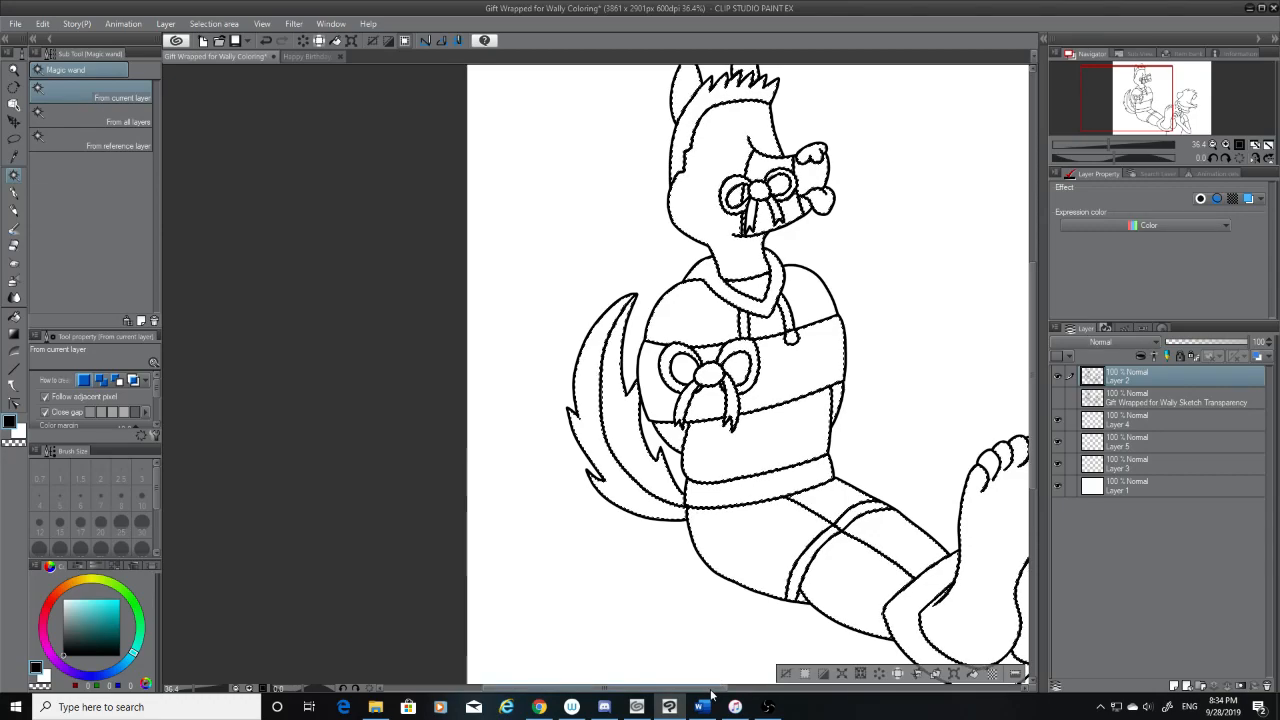
{"action": "left_click_drag", "start_coordinate": [711, 688], "coordinate": [856, 708]}
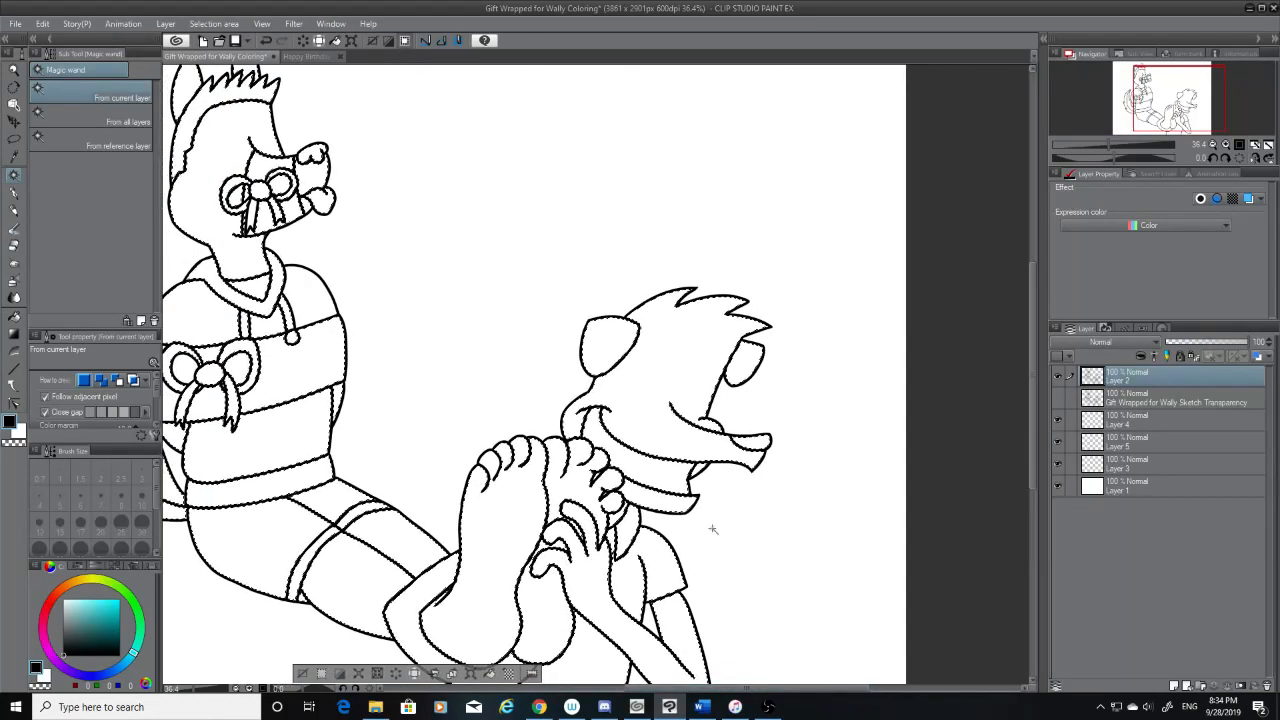
{"action": "left_click", "coordinate": [165, 23]}
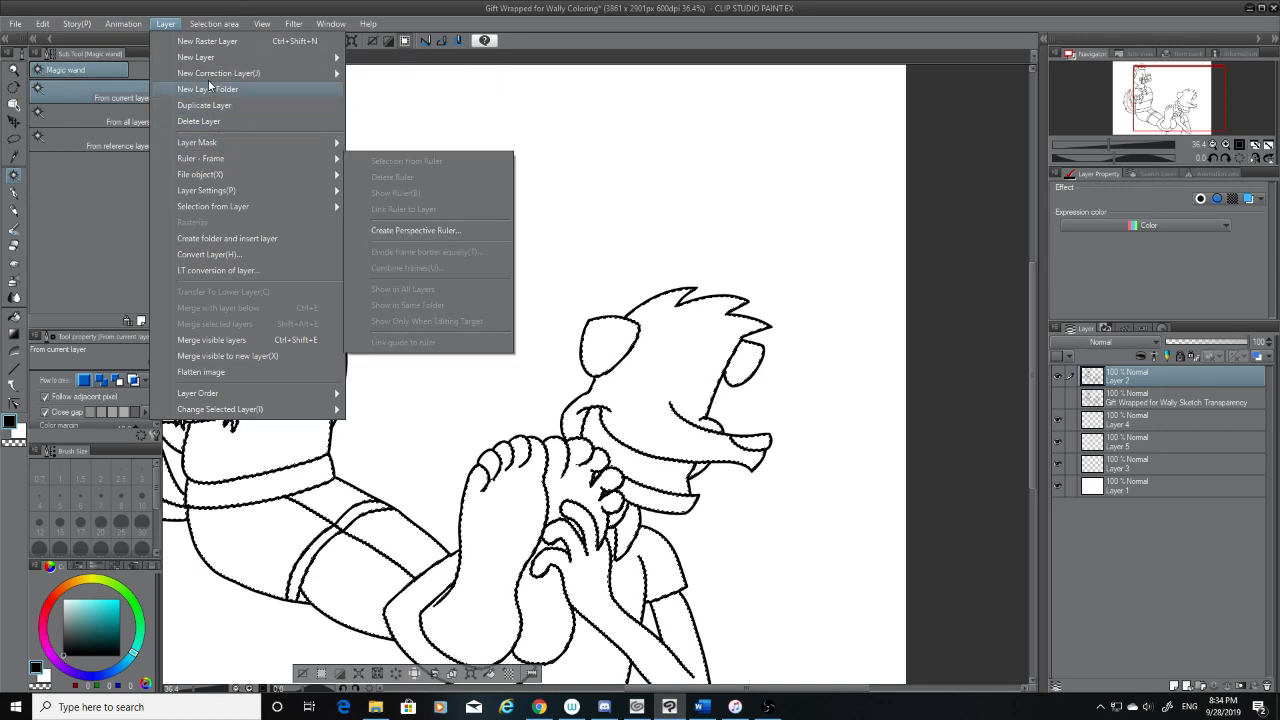
{"action": "mouse_move", "coordinate": [211, 26]}
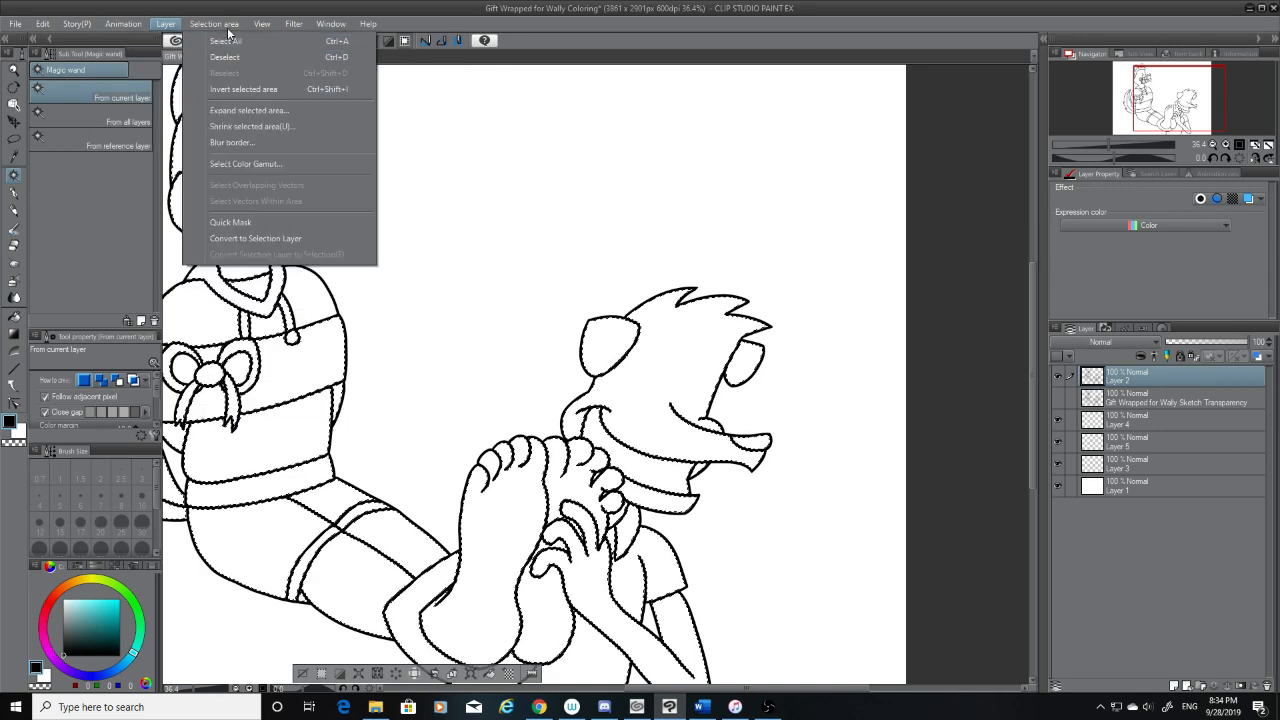
{"action": "left_click", "coordinate": [250, 110]}
{"action": "left_click", "coordinate": [706, 330]}
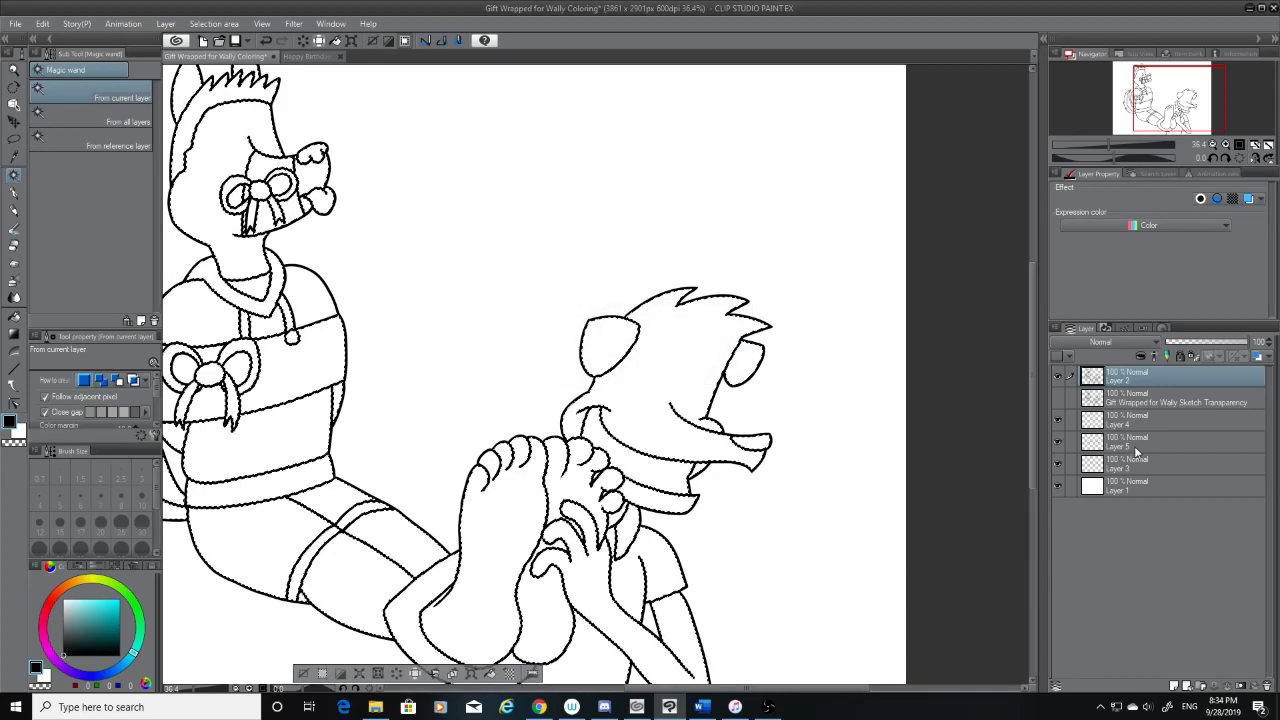
Choose a dark grey (RGB 114, 114, 114) and the Fill tool for colouring on Layer 3
{"action": "left_click", "coordinate": [1154, 461]}
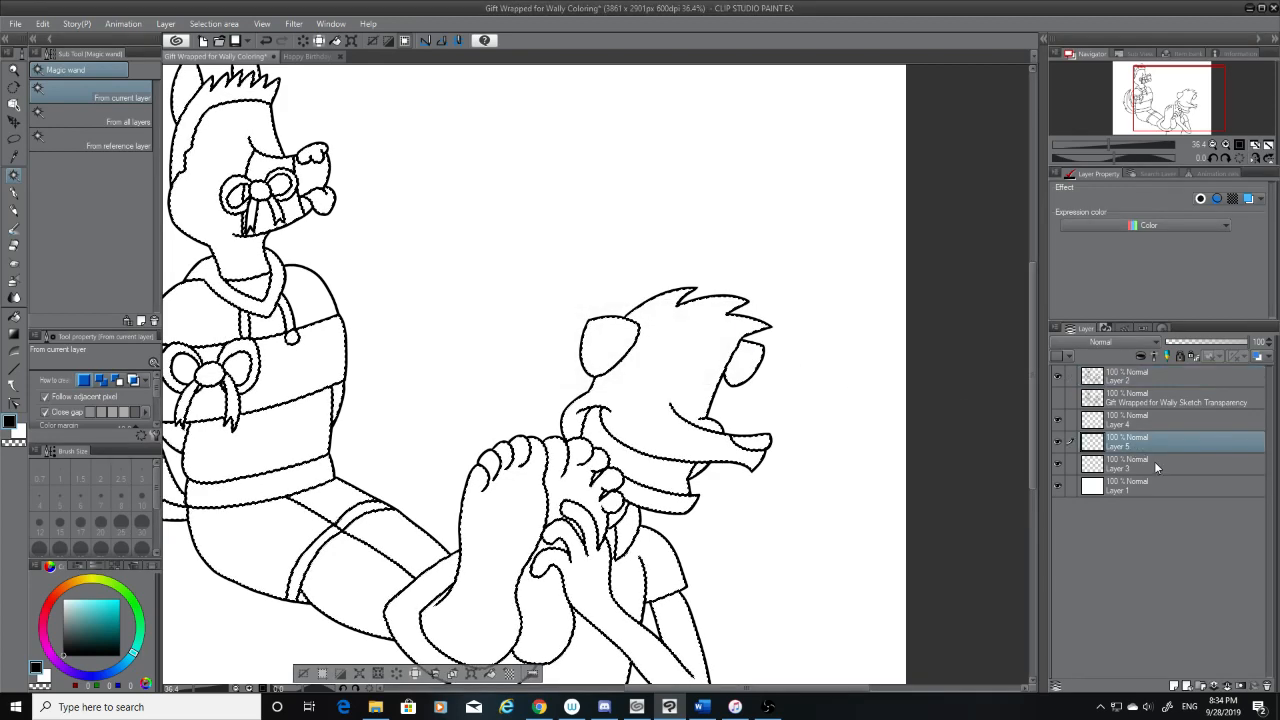
{"action": "left_click", "coordinate": [64, 630]}
{"action": "left_click", "coordinate": [14, 317]}
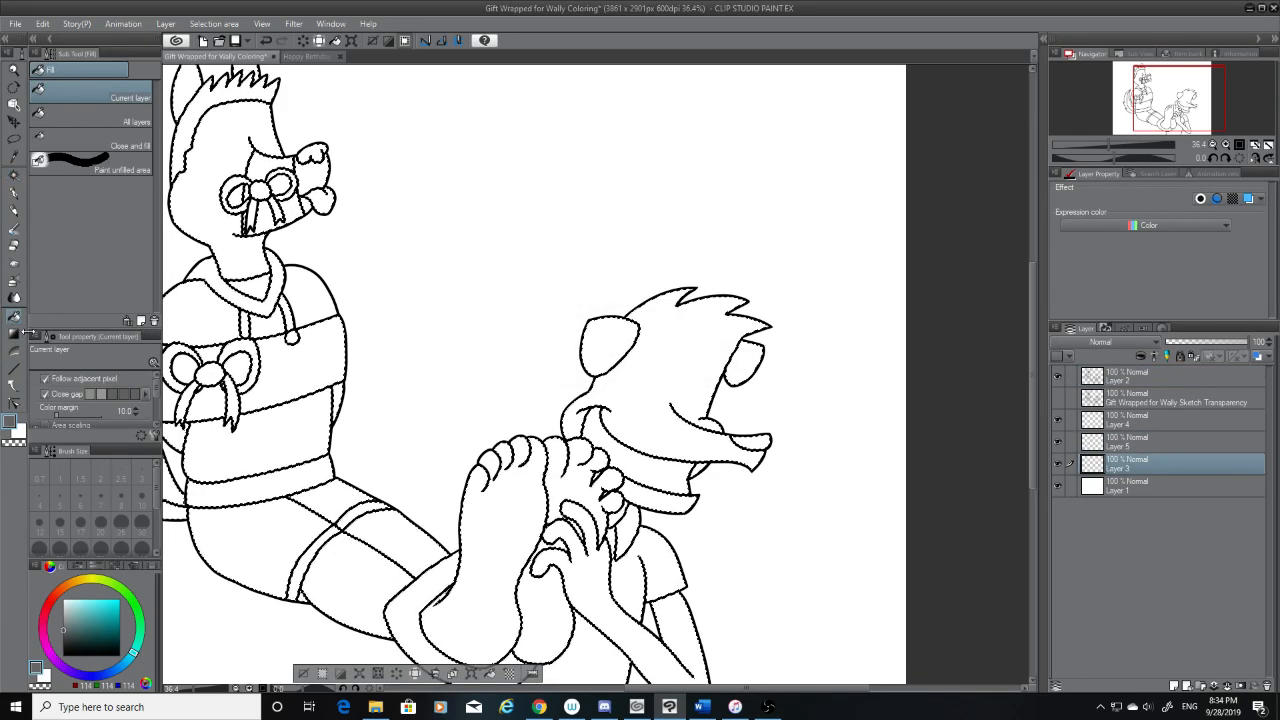
Try filling the seated character's torso bands and chest bow with the dark grey on Layer 3
{"action": "left_click", "coordinate": [262, 432]}
{"action": "left_click", "coordinate": [272, 385]}
{"action": "left_click", "coordinate": [208, 403]}
{"action": "left_click", "coordinate": [215, 378]}
{"action": "scroll", "coordinate": [215, 378], "scroll_direction": "up", "scroll_amount": 5}
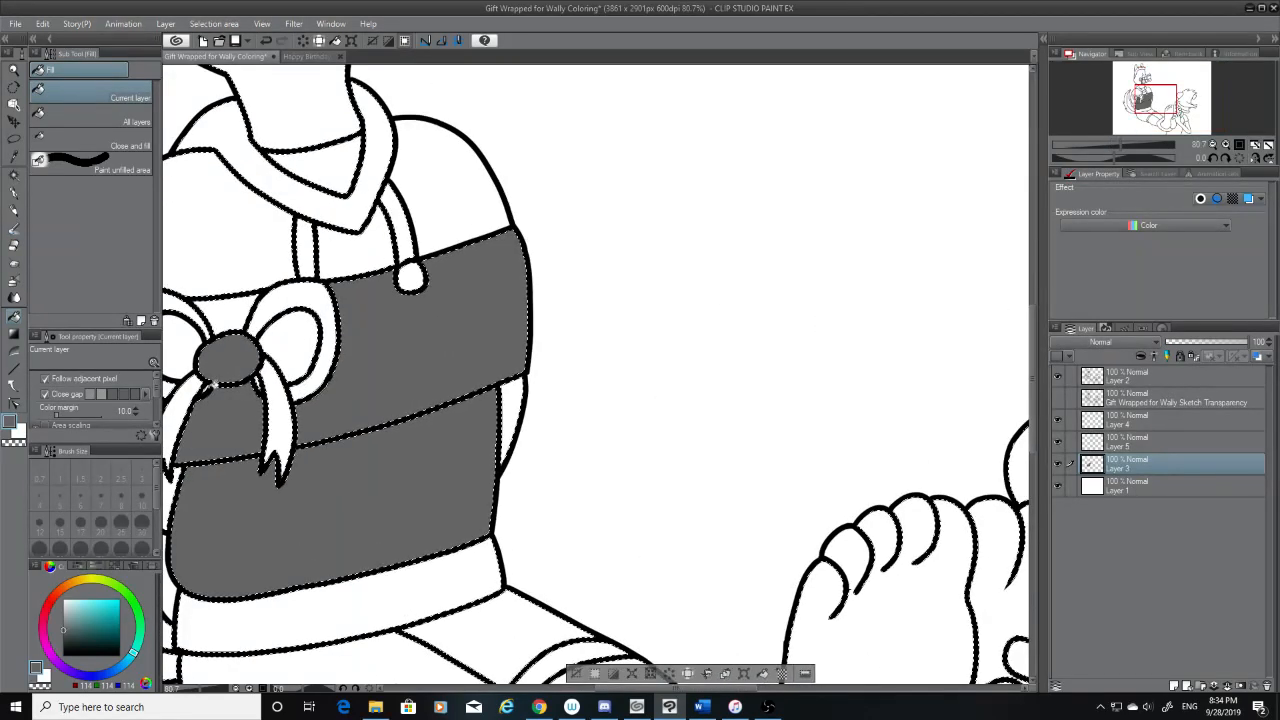
{"action": "left_click", "coordinate": [307, 374]}
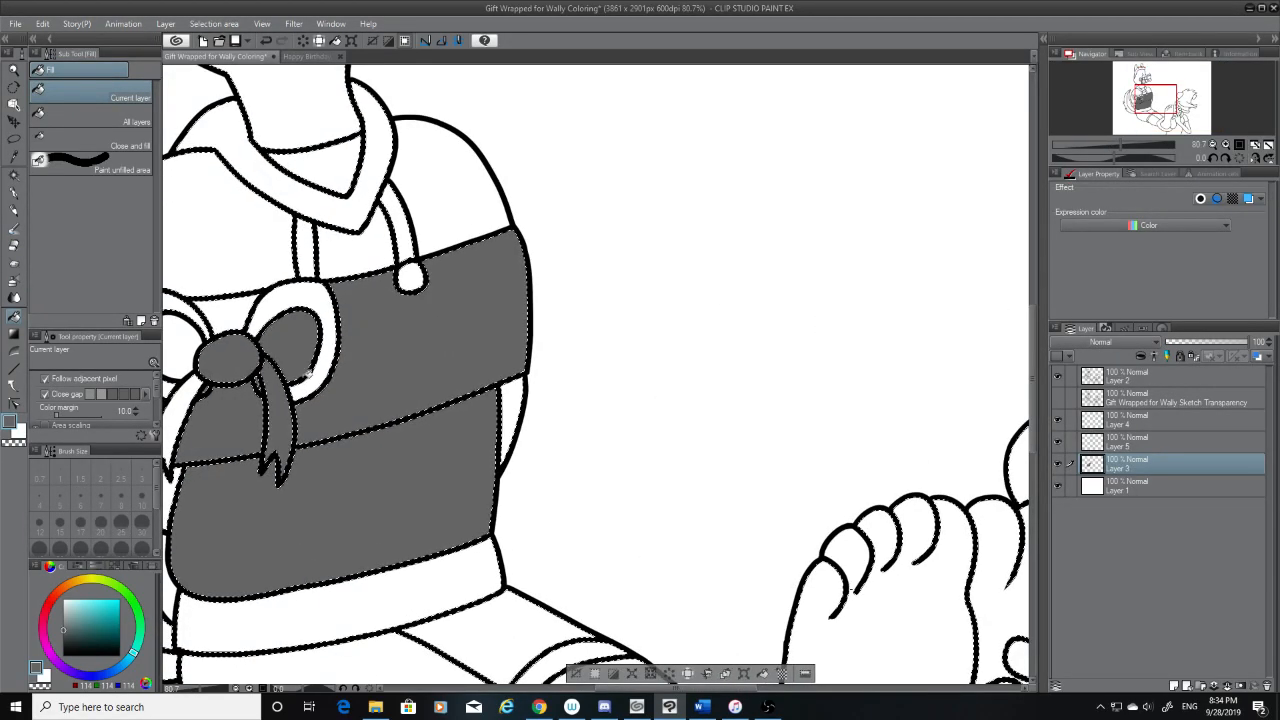
{"action": "left_click", "coordinate": [331, 327]}
{"action": "left_click", "coordinate": [227, 312]}
{"action": "left_click", "coordinate": [195, 320]}
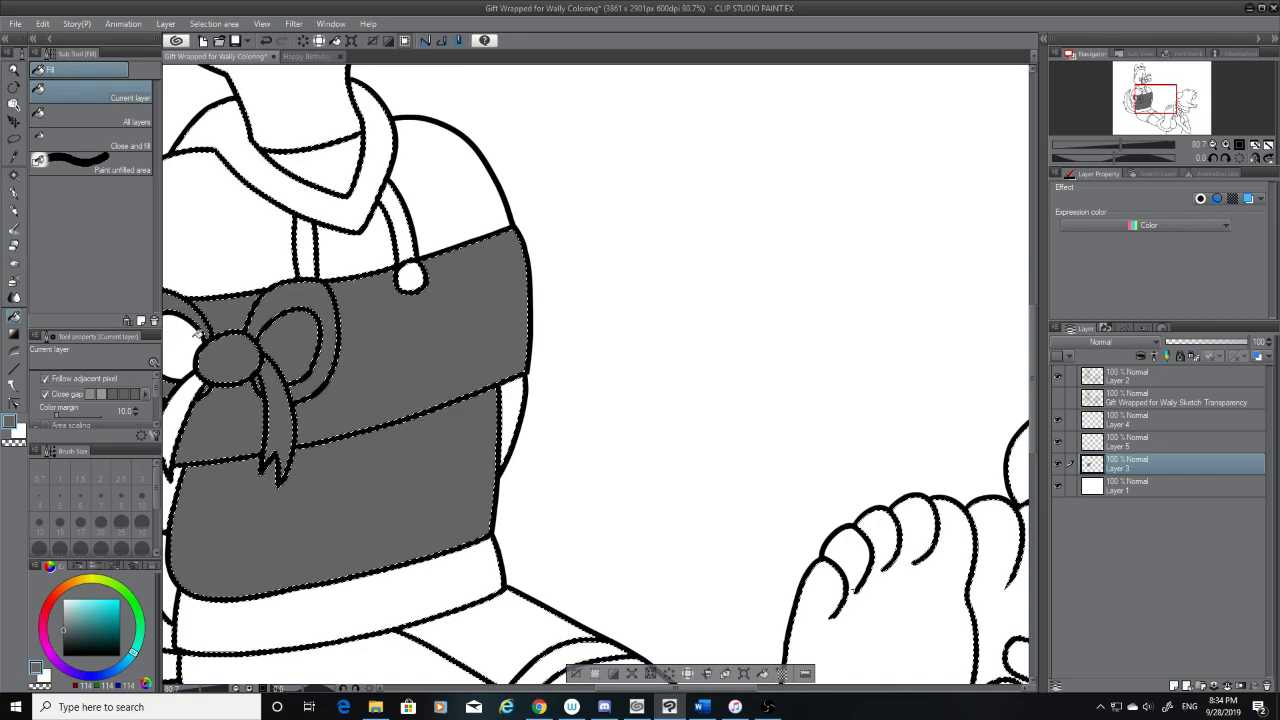
{"action": "scroll", "coordinate": [200, 350], "scroll_direction": "down", "scroll_amount": 3}
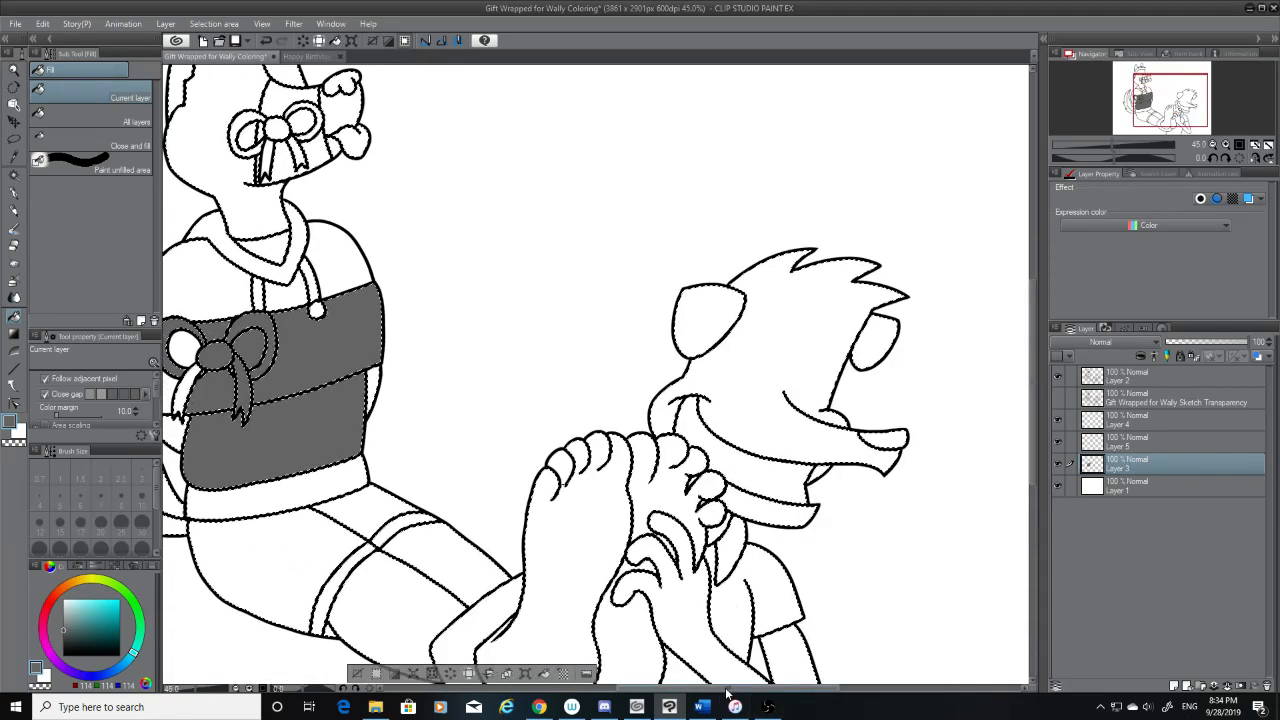
Undo the grey fills on the seated character's torso bands and chest bow
{"action": "left_click_drag", "start_coordinate": [733, 688], "coordinate": [667, 683]}
{"action": "key", "text": "ctrl+z"}
{"action": "key", "text": "ctrl+z"}
{"action": "key", "text": "ctrl+z"}
{"action": "key", "text": "ctrl+z"}
{"action": "key", "text": "ctrl+z"}
{"action": "key", "text": "ctrl+z"}
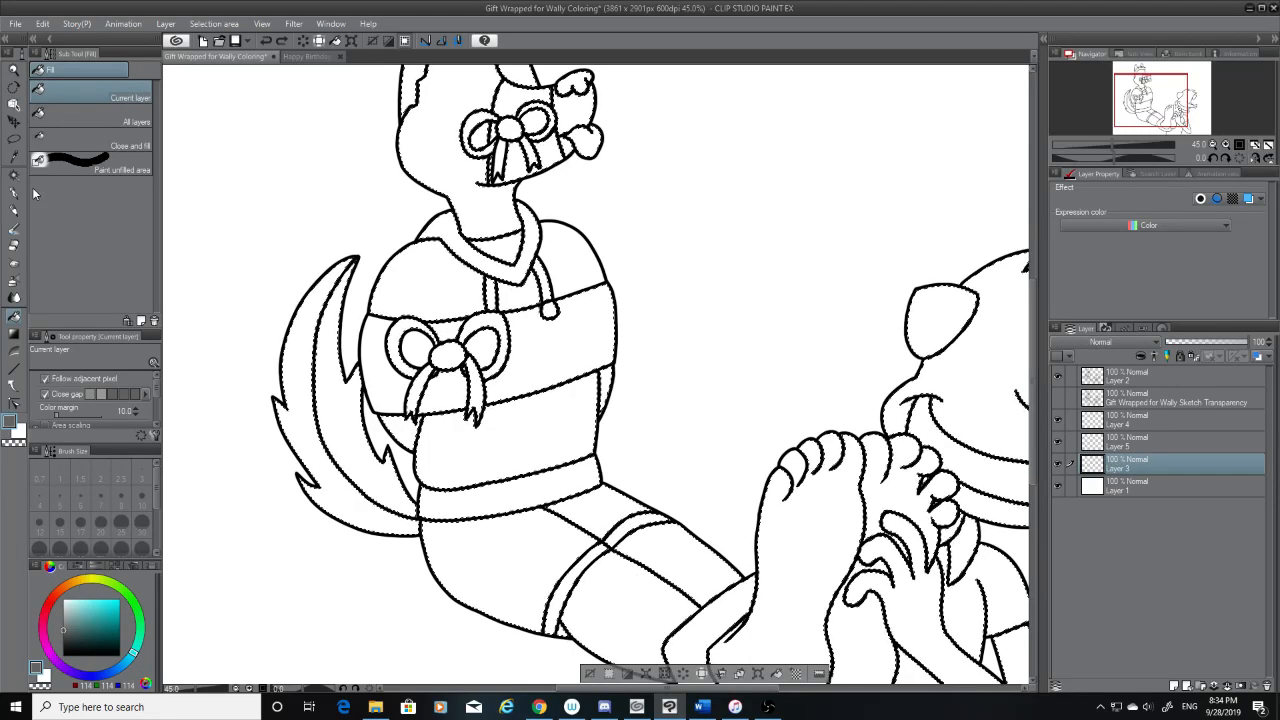
Expand the selected area by 1 px with Layer 2 active, and return to Layer 3
{"action": "key", "text": "w"}
{"action": "left_click", "coordinate": [1163, 377]}
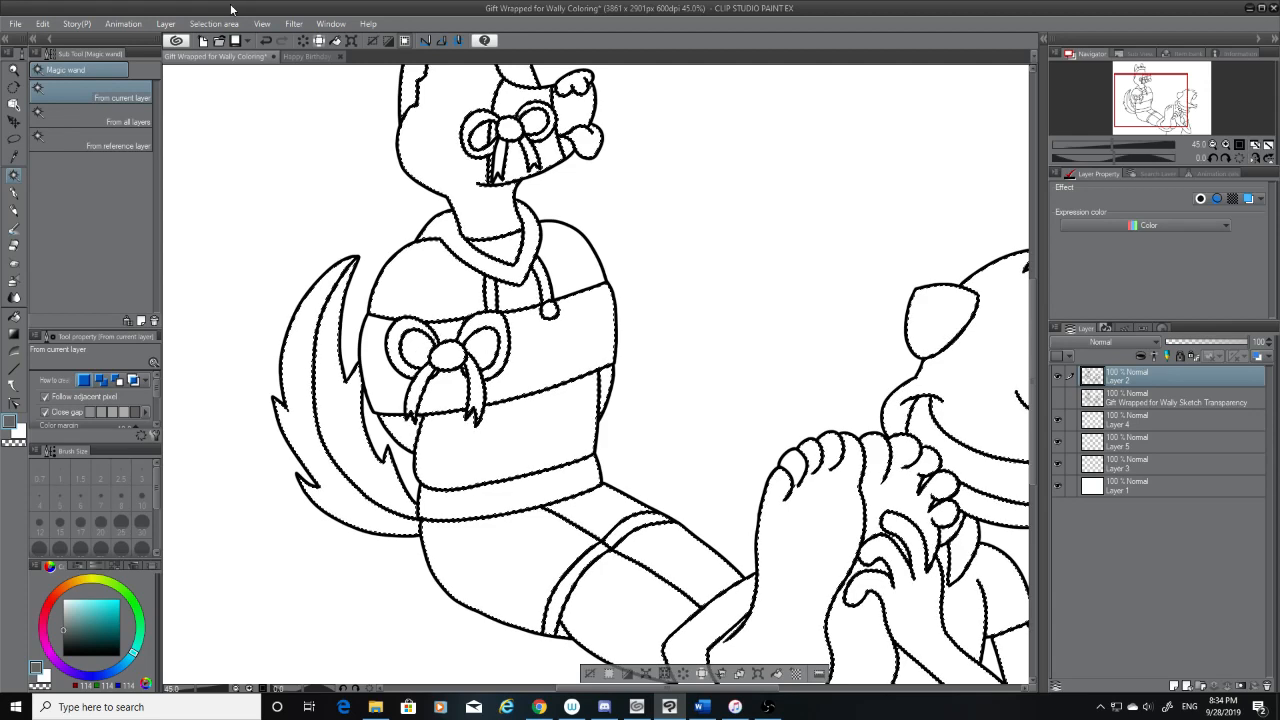
{"action": "left_click", "coordinate": [207, 26]}
{"action": "left_click", "coordinate": [298, 108]}
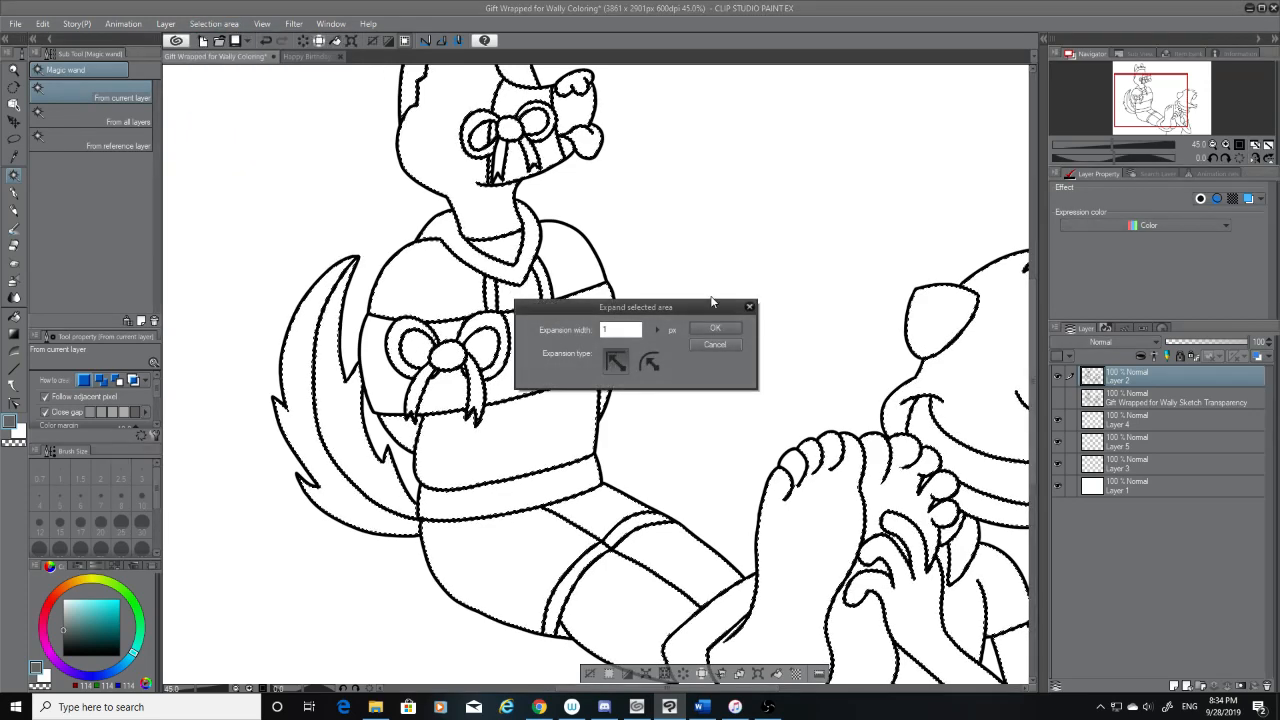
{"action": "left_click", "coordinate": [711, 329]}
{"action": "left_click", "coordinate": [1164, 459]}
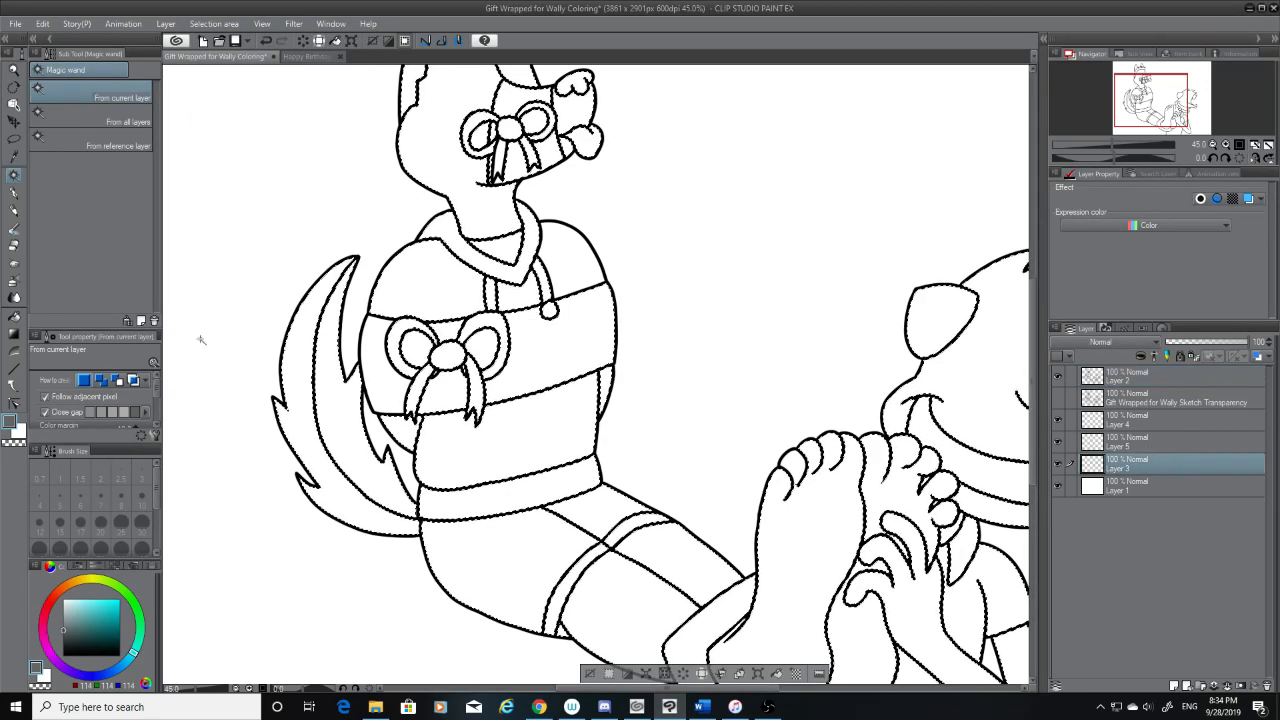
{"action": "left_click_drag", "start_coordinate": [49, 336], "coordinate": [40, 319]}
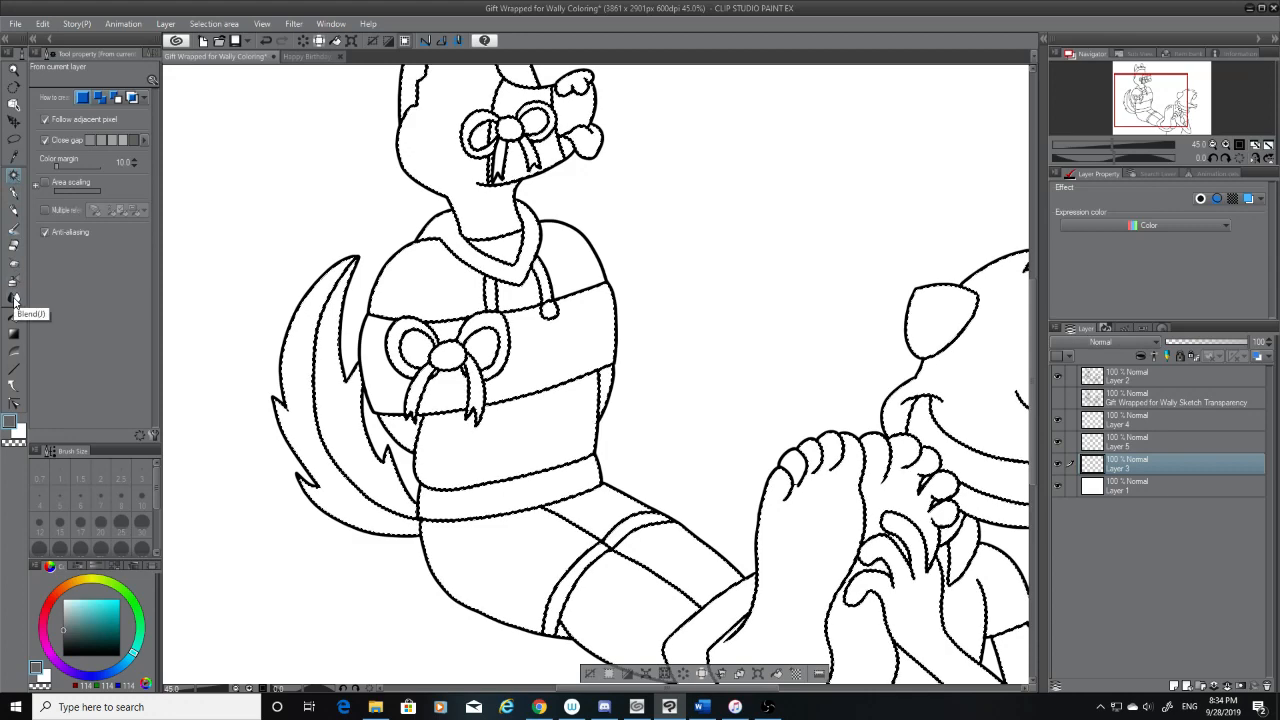
{"action": "left_click", "coordinate": [14, 193]}
{"action": "left_click", "coordinate": [16, 171]}
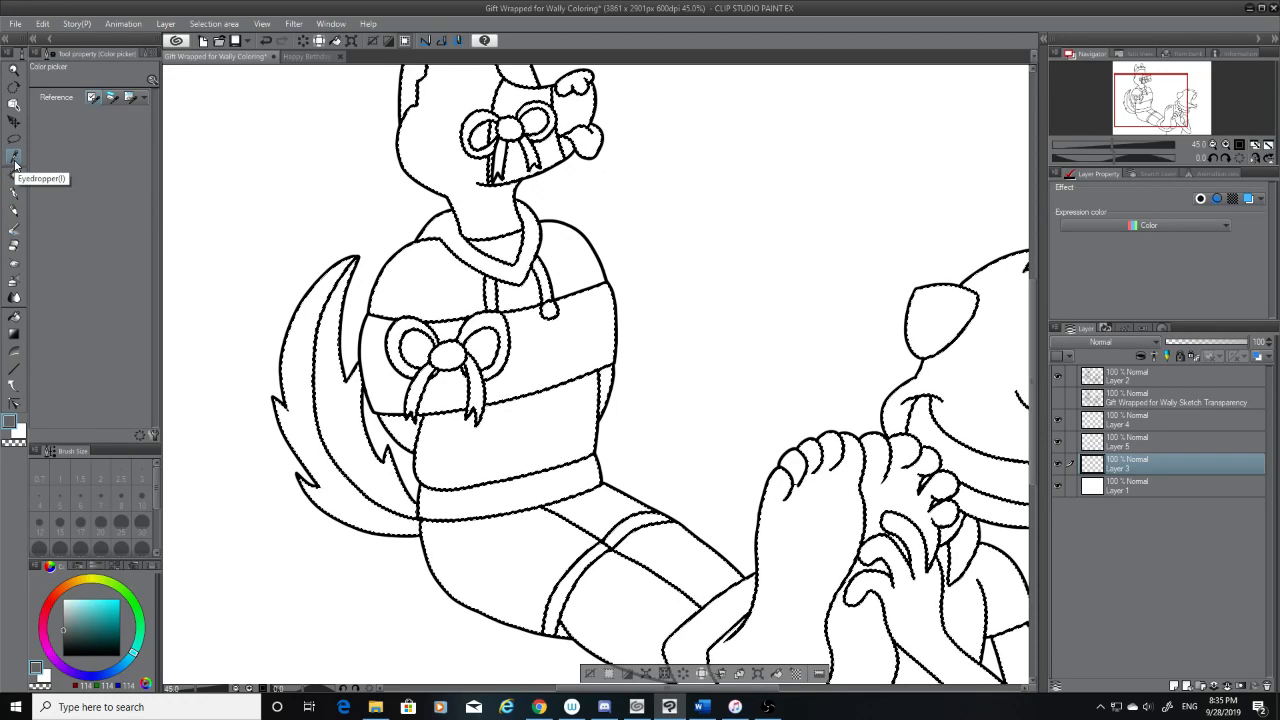
{"action": "left_click", "coordinate": [15, 156]}
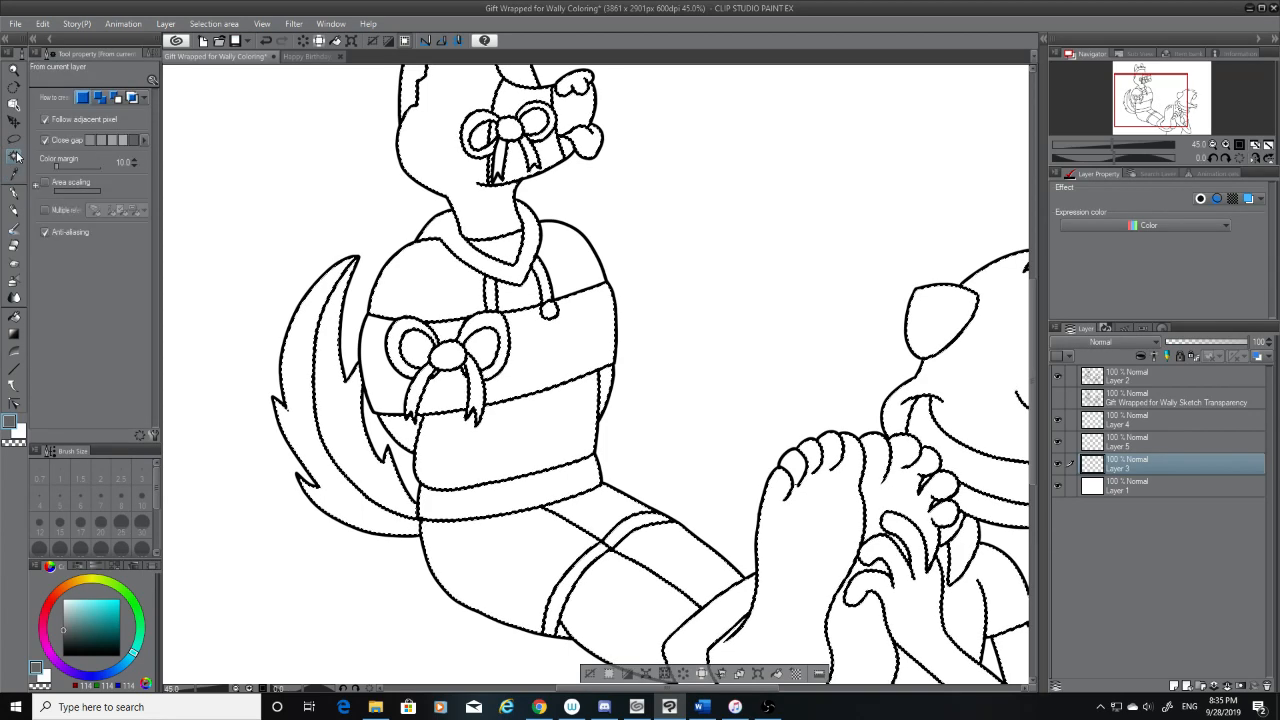
{"action": "left_click", "coordinate": [14, 194]}
{"action": "left_click", "coordinate": [13, 175]}
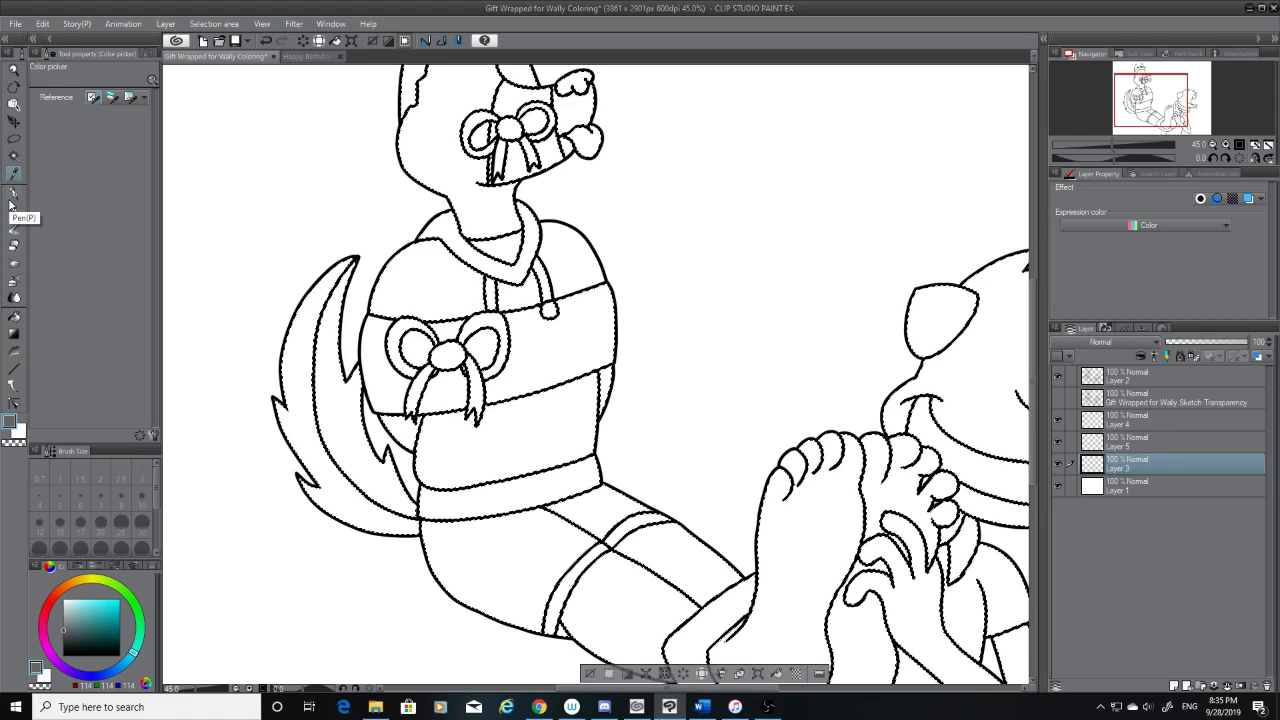
{"action": "left_click", "coordinate": [12, 196]}
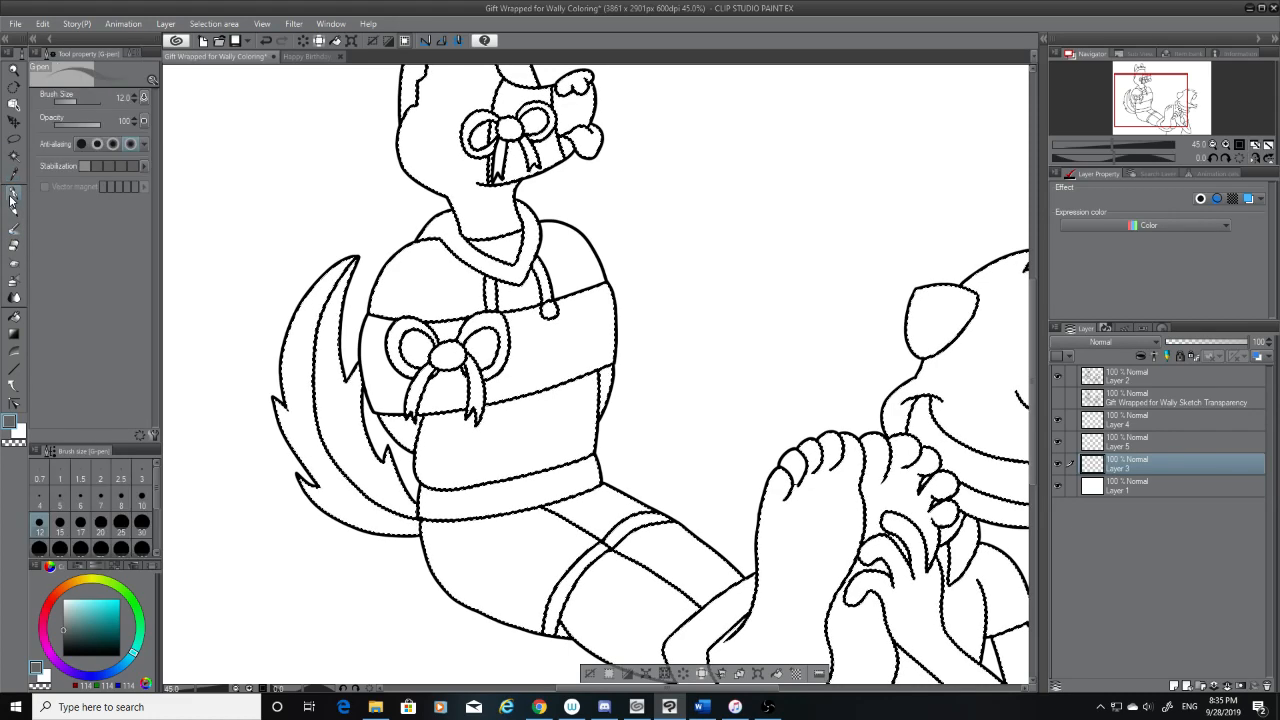
{"action": "left_click", "coordinate": [14, 173]}
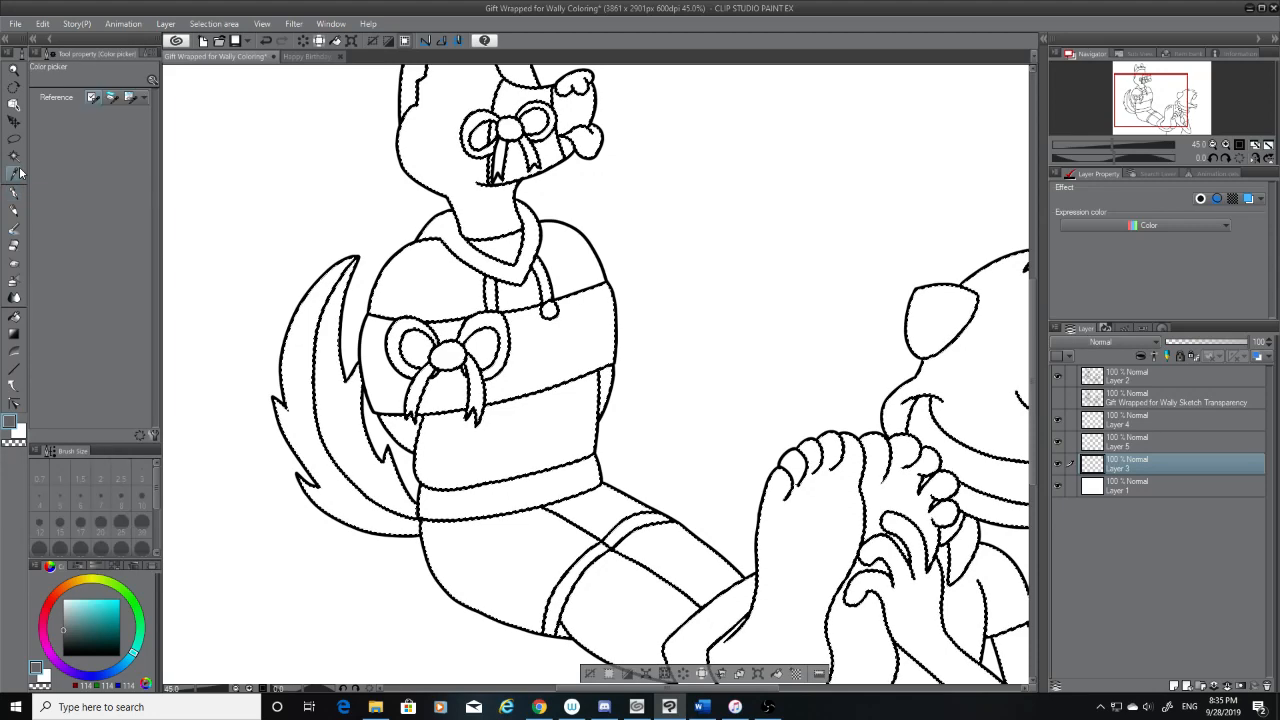
{"action": "left_click", "coordinate": [14, 155]}
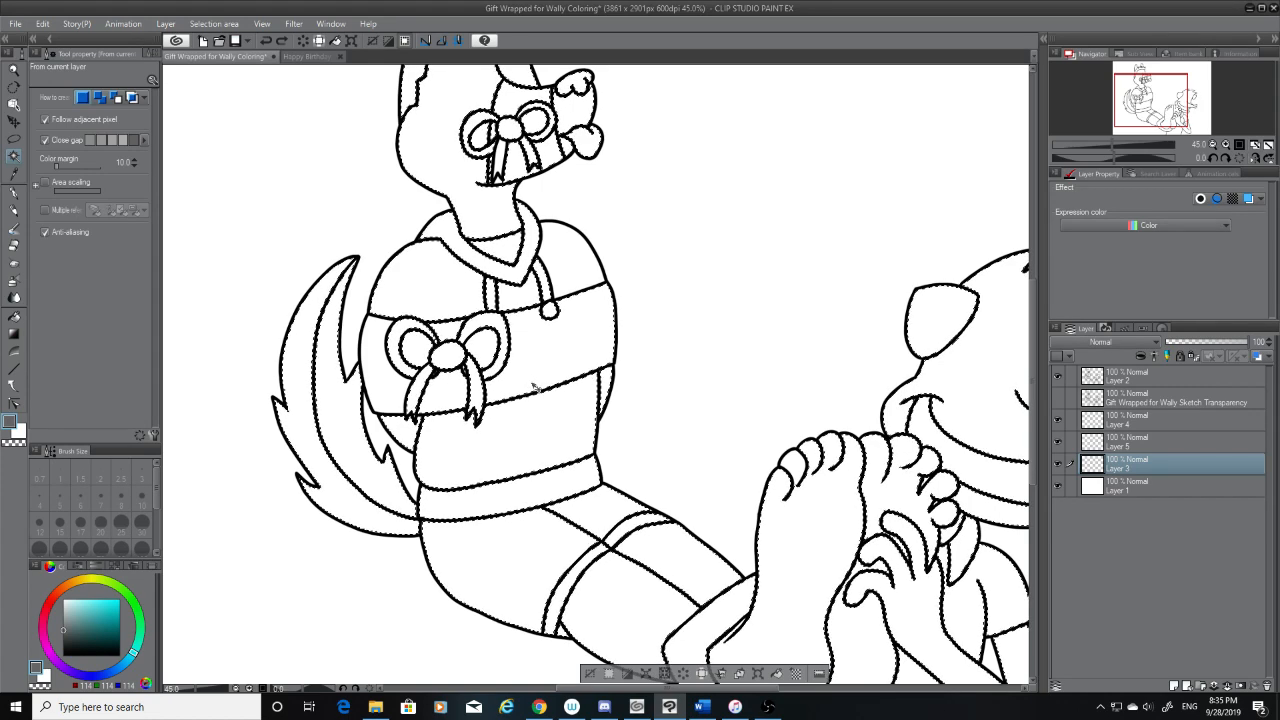
Expand the selected area by another 1 px with the line art on Layer 2 active
{"action": "left_click", "coordinate": [15, 317]}
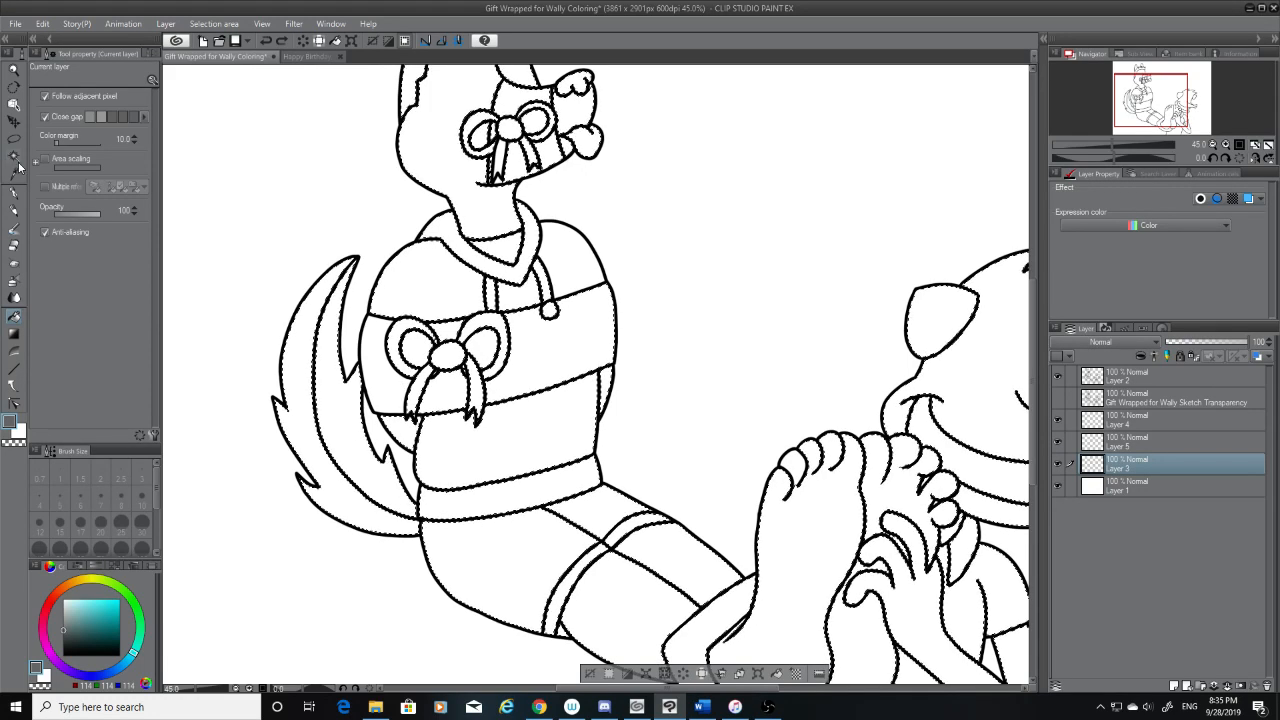
{"action": "left_click", "coordinate": [15, 157]}
{"action": "left_click", "coordinate": [1110, 380]}
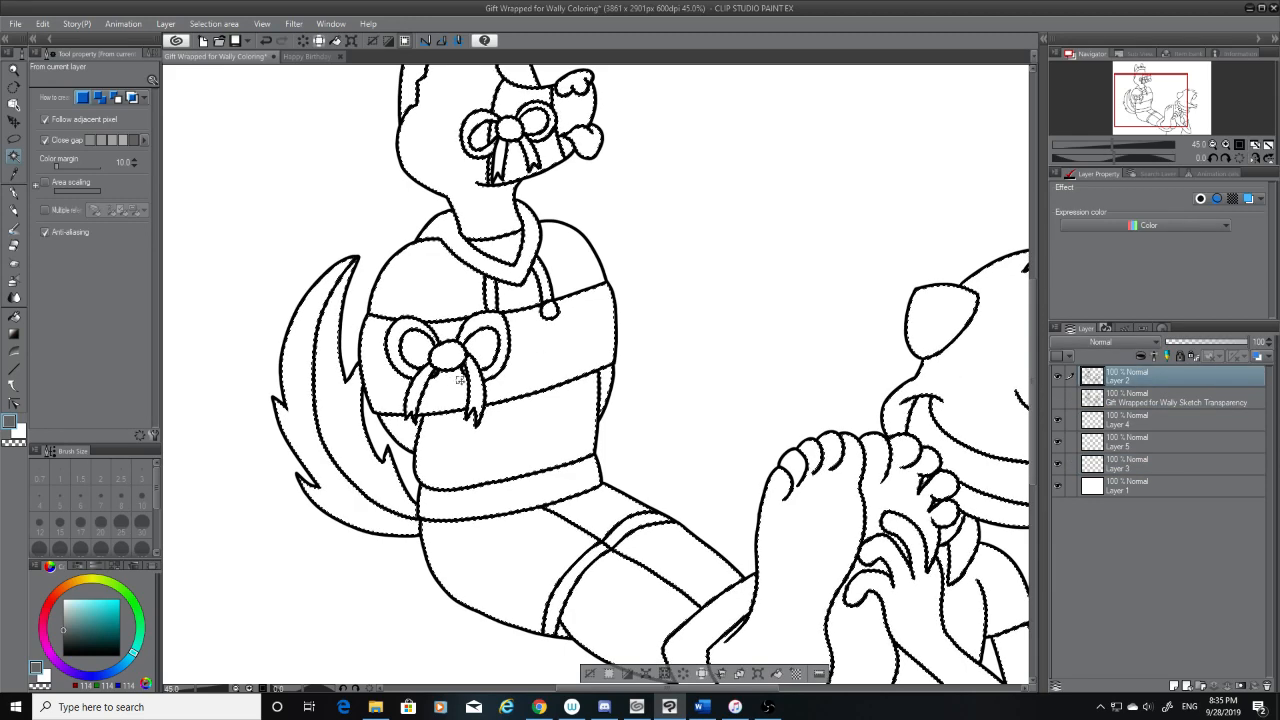
{"action": "left_click", "coordinate": [214, 23]}
{"action": "left_click", "coordinate": [270, 104]}
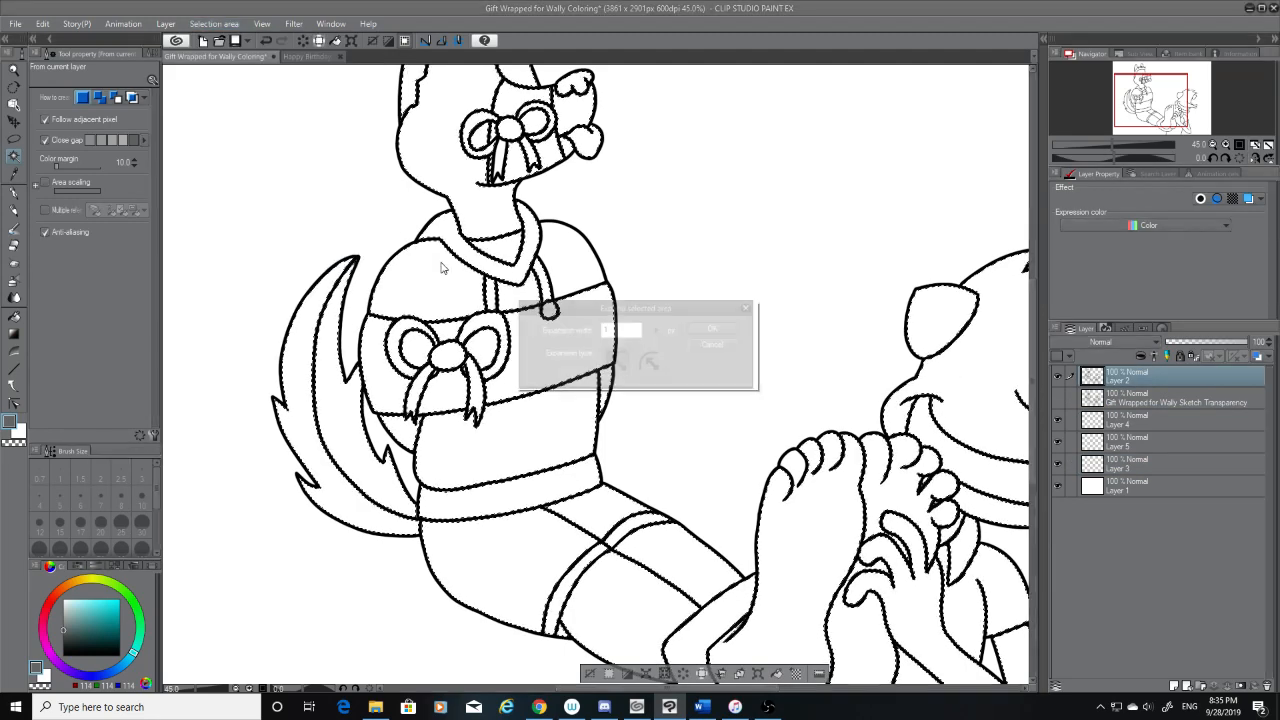
{"action": "left_click", "coordinate": [715, 329]}
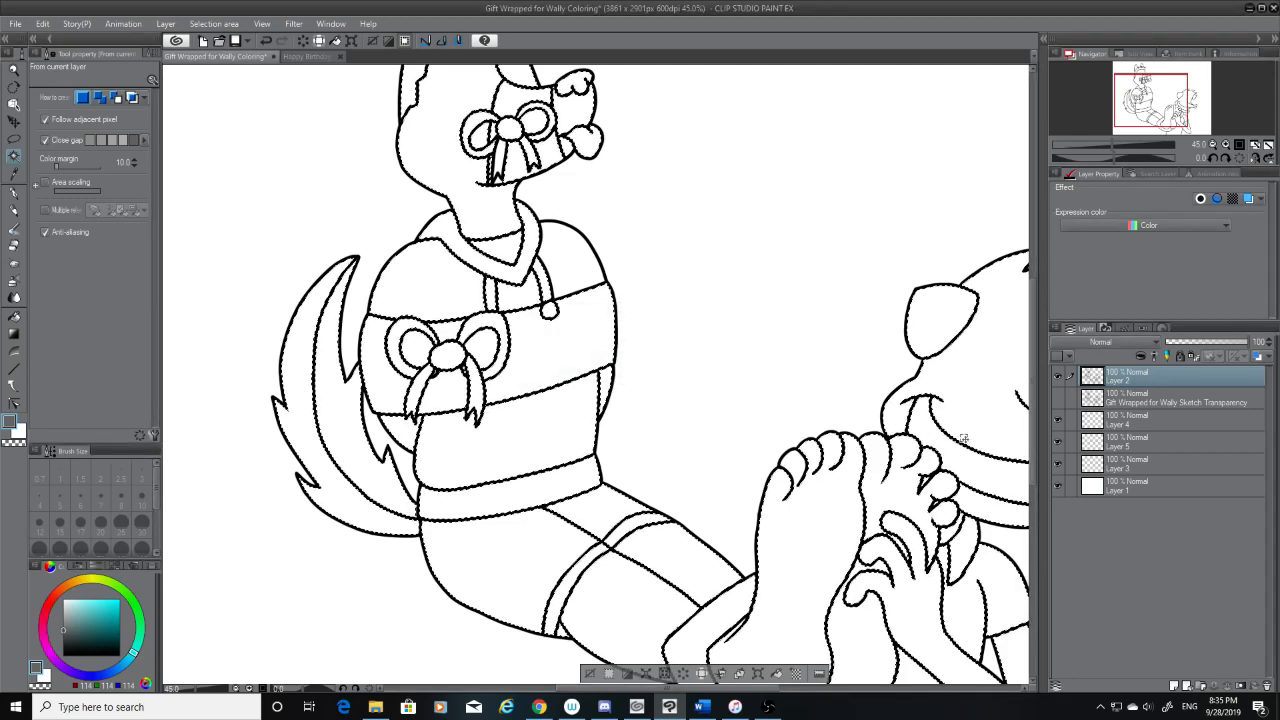
Try filling the seated character's tail, head and torso with grey on Layer 3, and undo the fills
{"action": "left_click", "coordinate": [1150, 470]}
{"action": "left_click", "coordinate": [15, 318]}
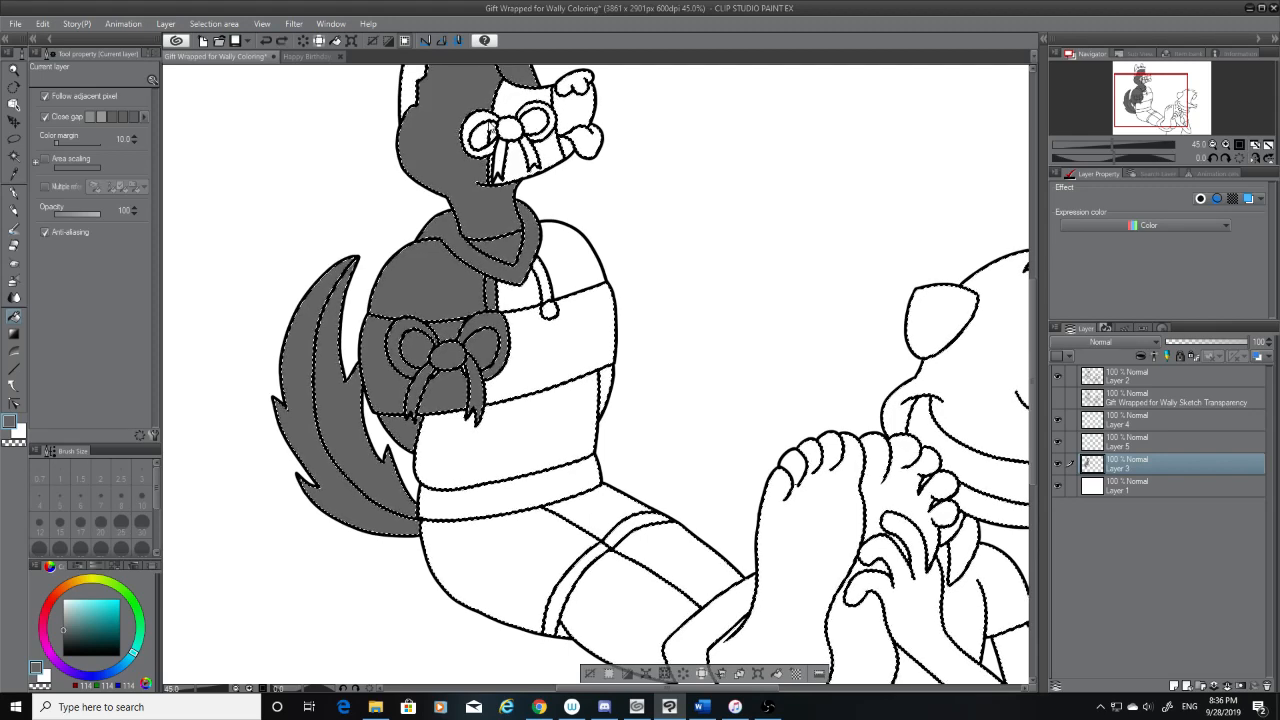
{"action": "key", "text": "ctrl+z"}
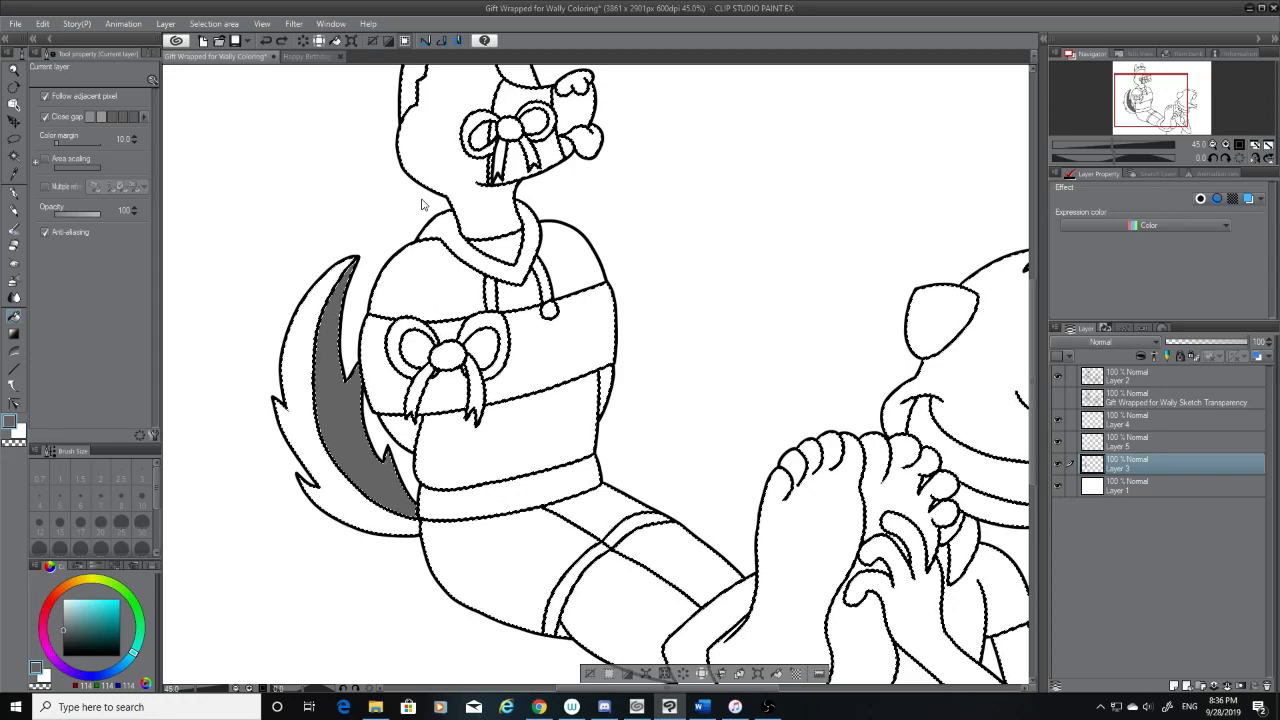
Expand the selection of both characters by 1 px again while on Layer 2
{"action": "left_click", "coordinate": [14, 156]}
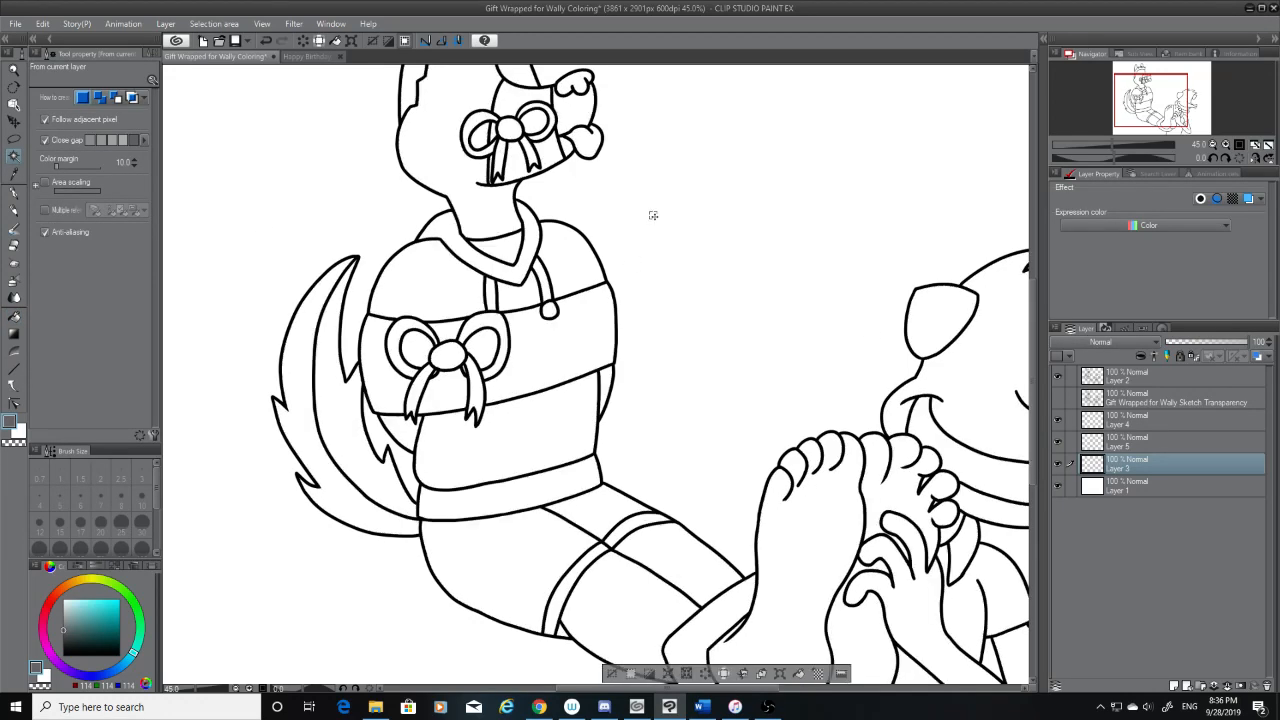
{"action": "left_click", "coordinate": [1137, 374]}
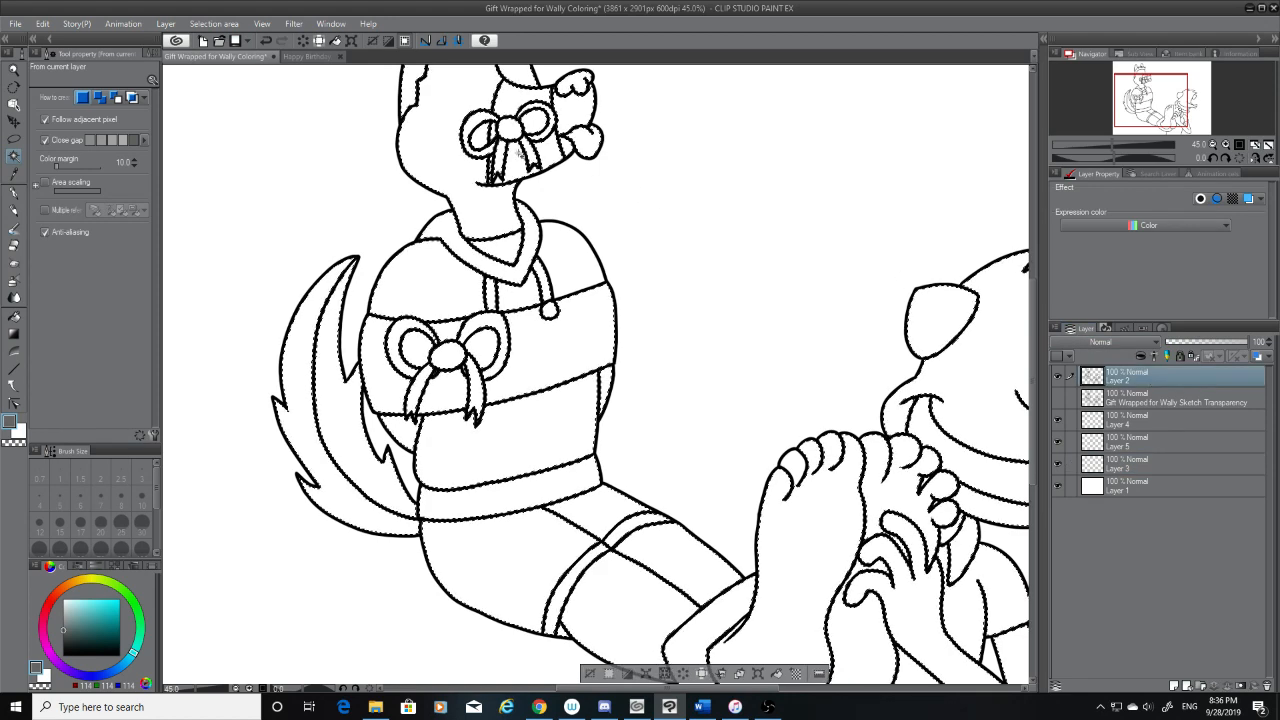
{"action": "left_click", "coordinate": [212, 23]}
{"action": "left_click", "coordinate": [298, 110]}
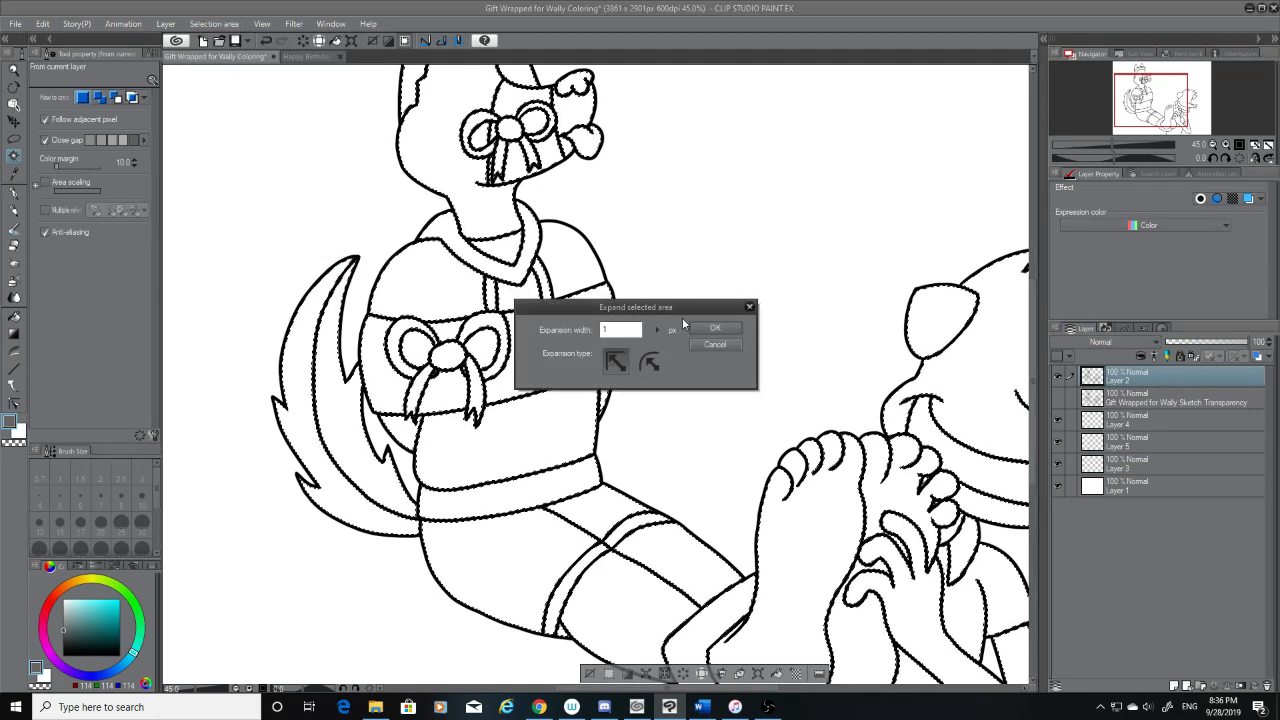
{"action": "left_click", "coordinate": [706, 329]}
Try filling the seated character's torso bands, chest bow, hoodie and collar with grey on Layer 3
{"action": "left_click", "coordinate": [15, 318]}
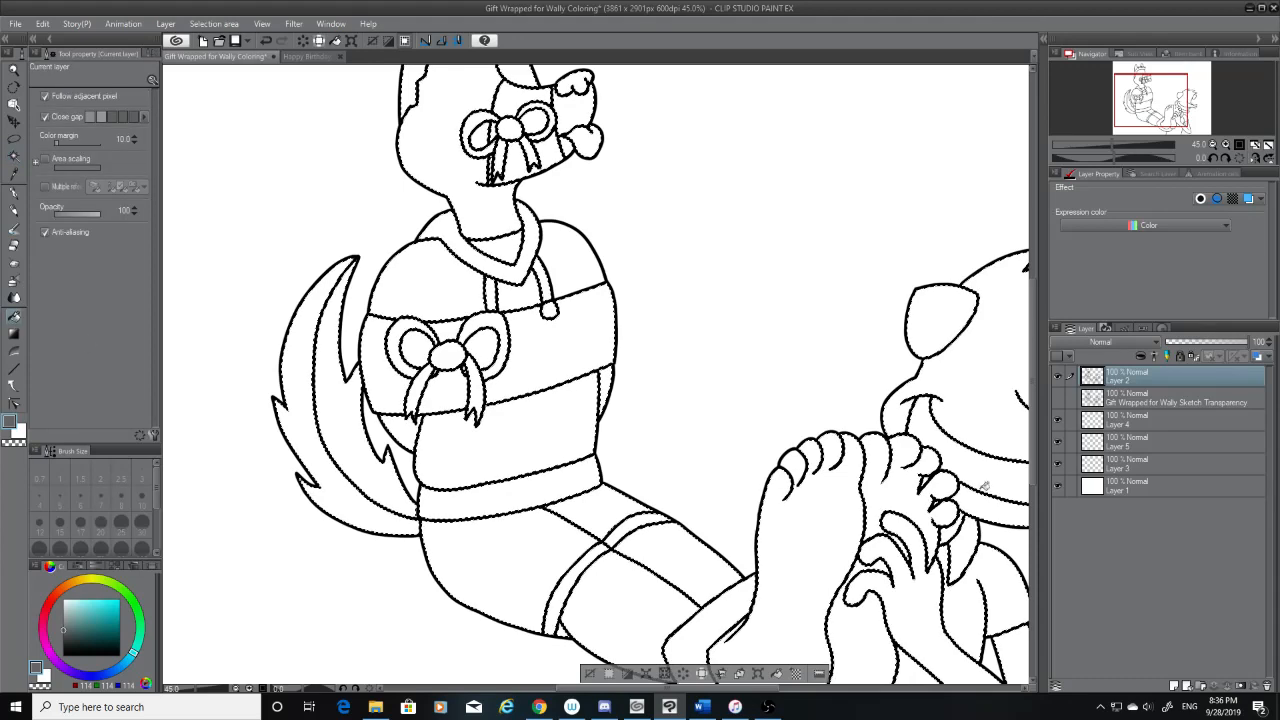
{"action": "left_click", "coordinate": [1150, 464]}
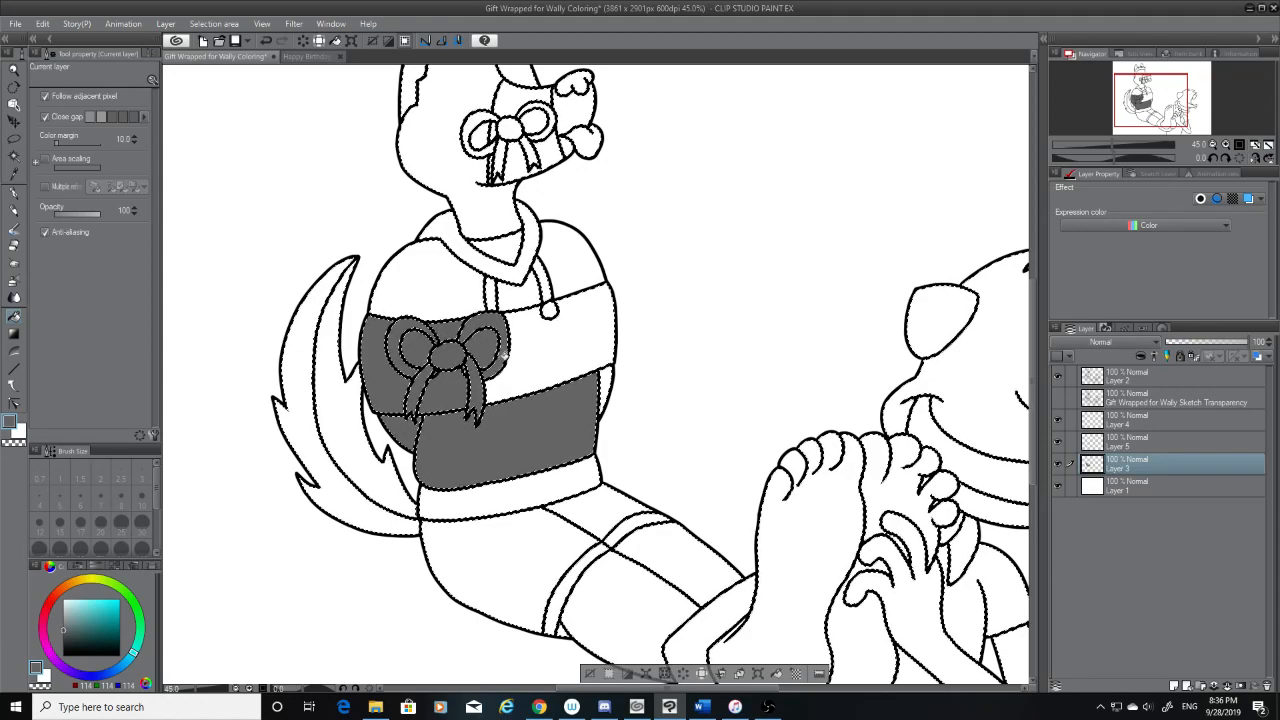
{"action": "scroll", "coordinate": [473, 340], "scroll_direction": "up", "scroll_amount": 4}
{"action": "left_click", "coordinate": [668, 300]}
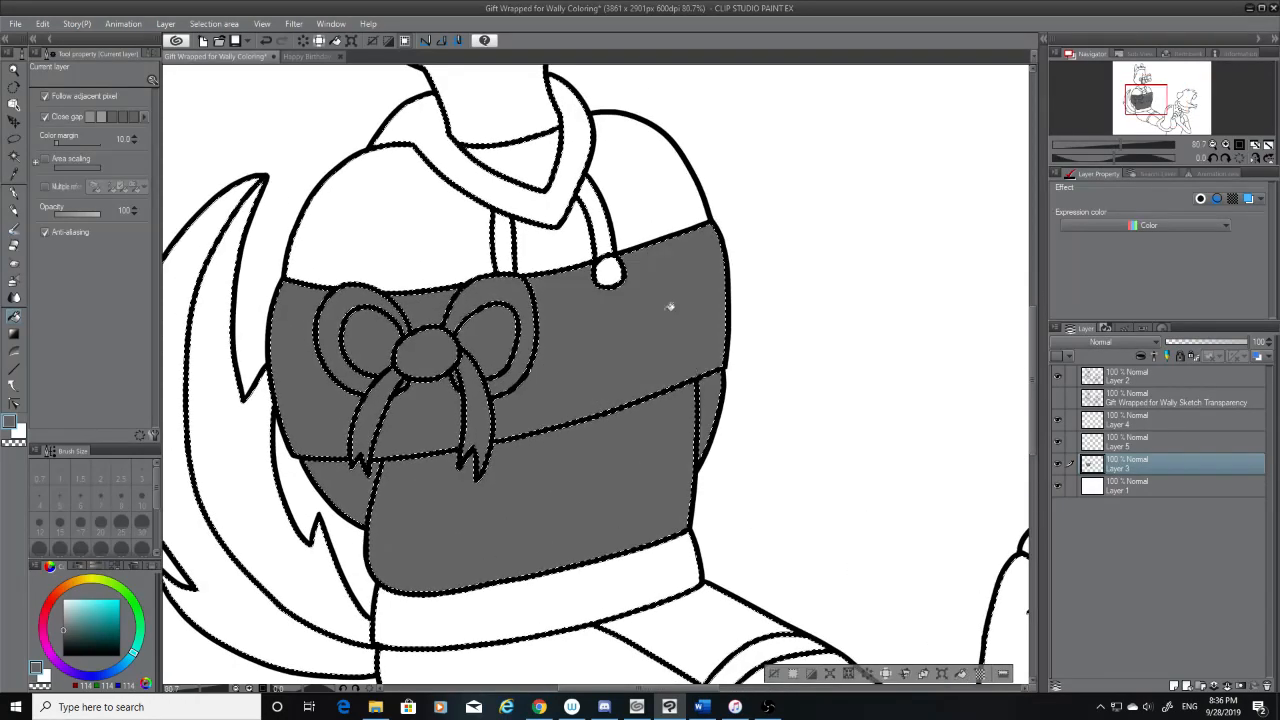
{"action": "left_click", "coordinate": [571, 251]}
{"action": "left_click", "coordinate": [518, 208]}
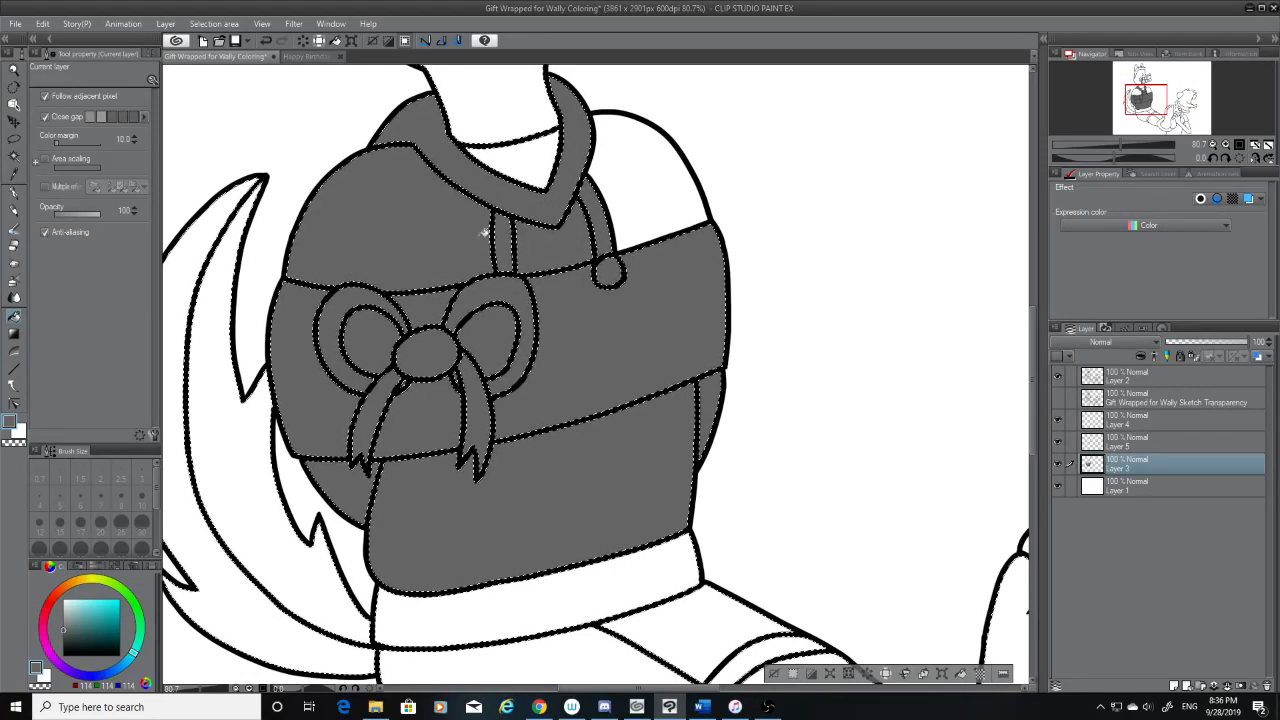
Undo the grey fills on the torso bands, chest bow, hoodie and collar
{"action": "key", "text": "ctrl+z"}
{"action": "key", "text": "ctrl+z"}
{"action": "key", "text": "ctrl+z"}
{"action": "key", "text": "ctrl+z"}
{"action": "key", "text": "ctrl+z"}
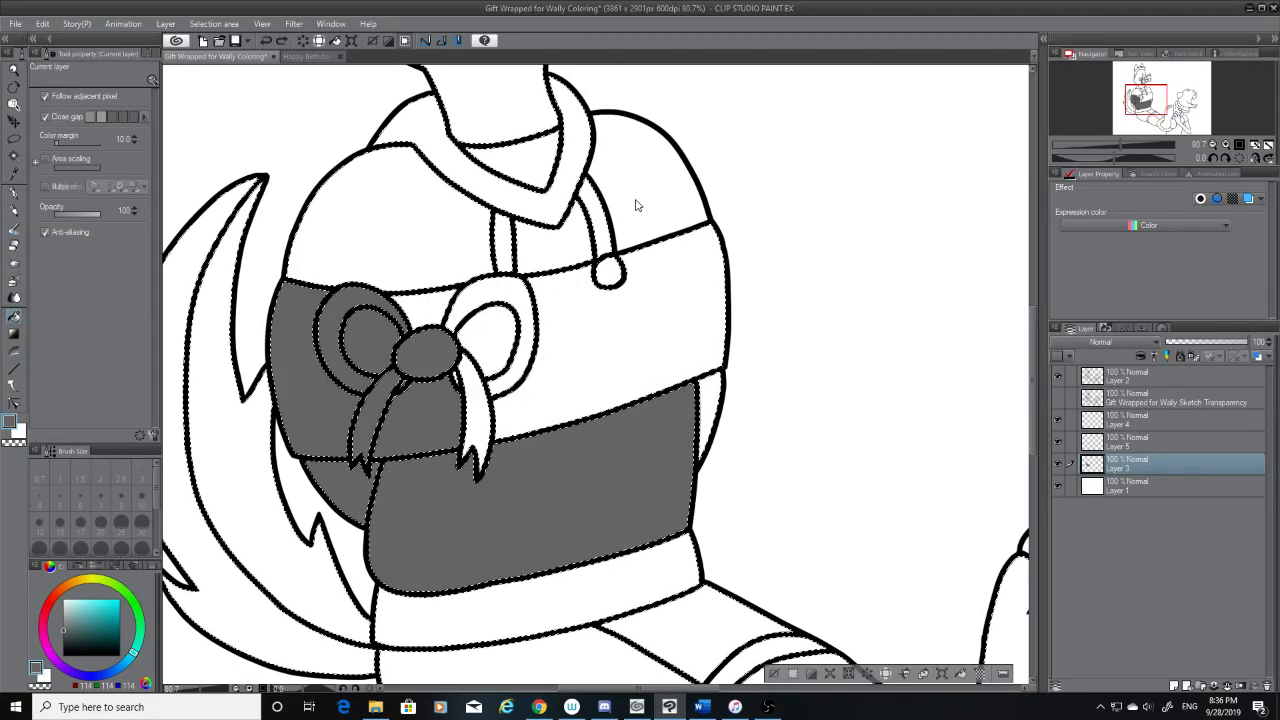
{"action": "key", "text": "ctrl+z"}
{"action": "key", "text": "ctrl+z"}
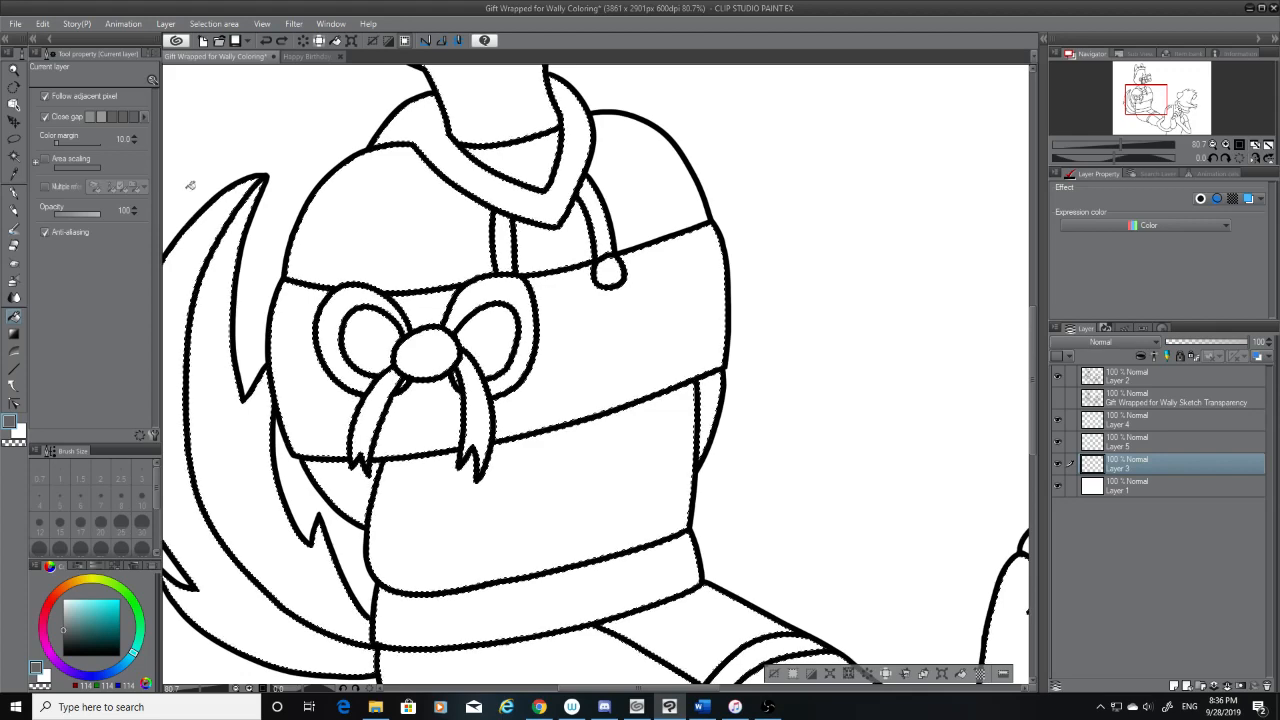
Switch to Layer 2 with the Magic wand and expand the selected area once more
{"action": "key", "text": "w"}
{"action": "left_click", "coordinate": [1107, 378]}
{"action": "scroll", "coordinate": [663, 217], "scroll_direction": "down", "scroll_amount": 2}
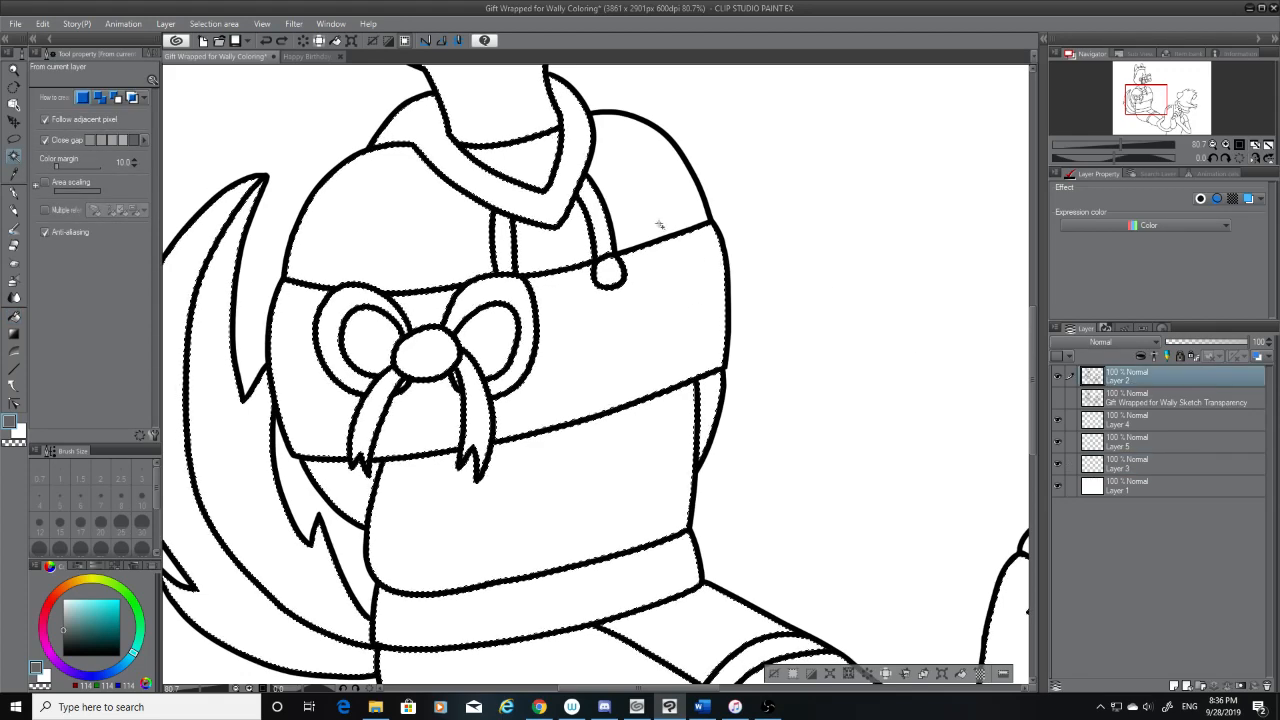
{"action": "scroll", "coordinate": [706, 360], "scroll_direction": "down", "scroll_amount": 2}
{"action": "left_click", "coordinate": [214, 23]}
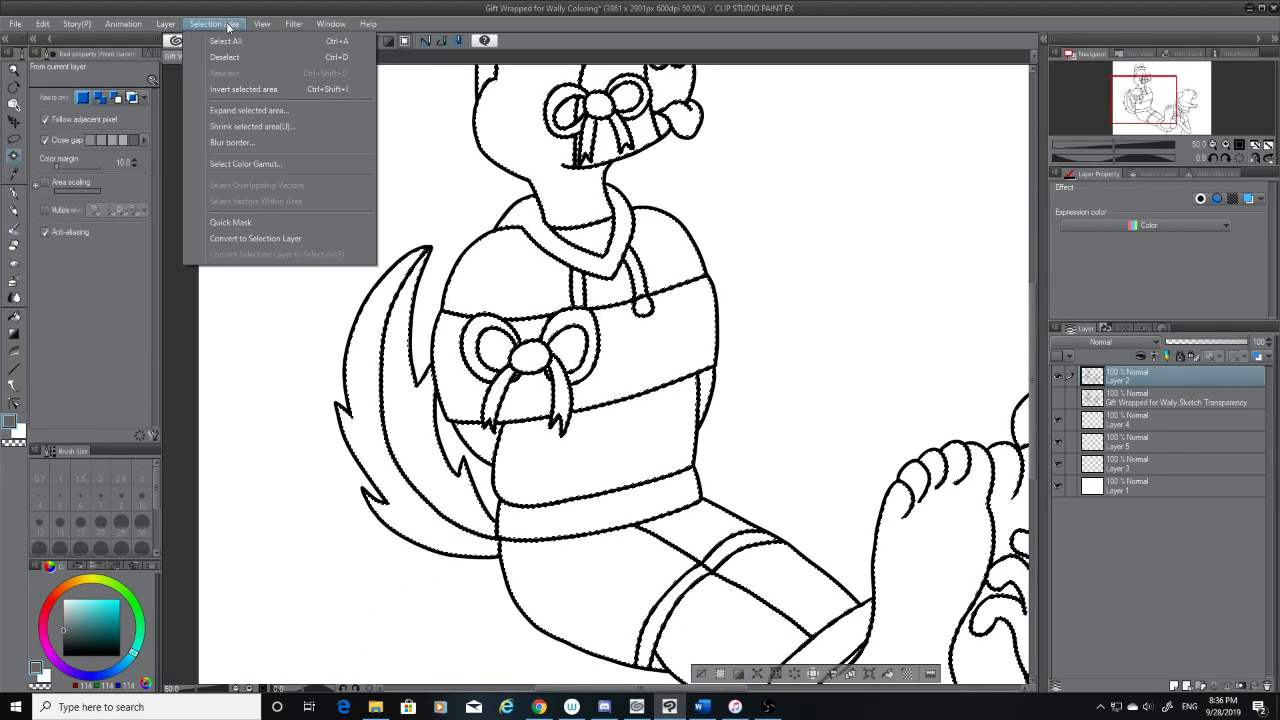
{"action": "left_click", "coordinate": [262, 109]}
{"action": "left_click", "coordinate": [715, 329]}
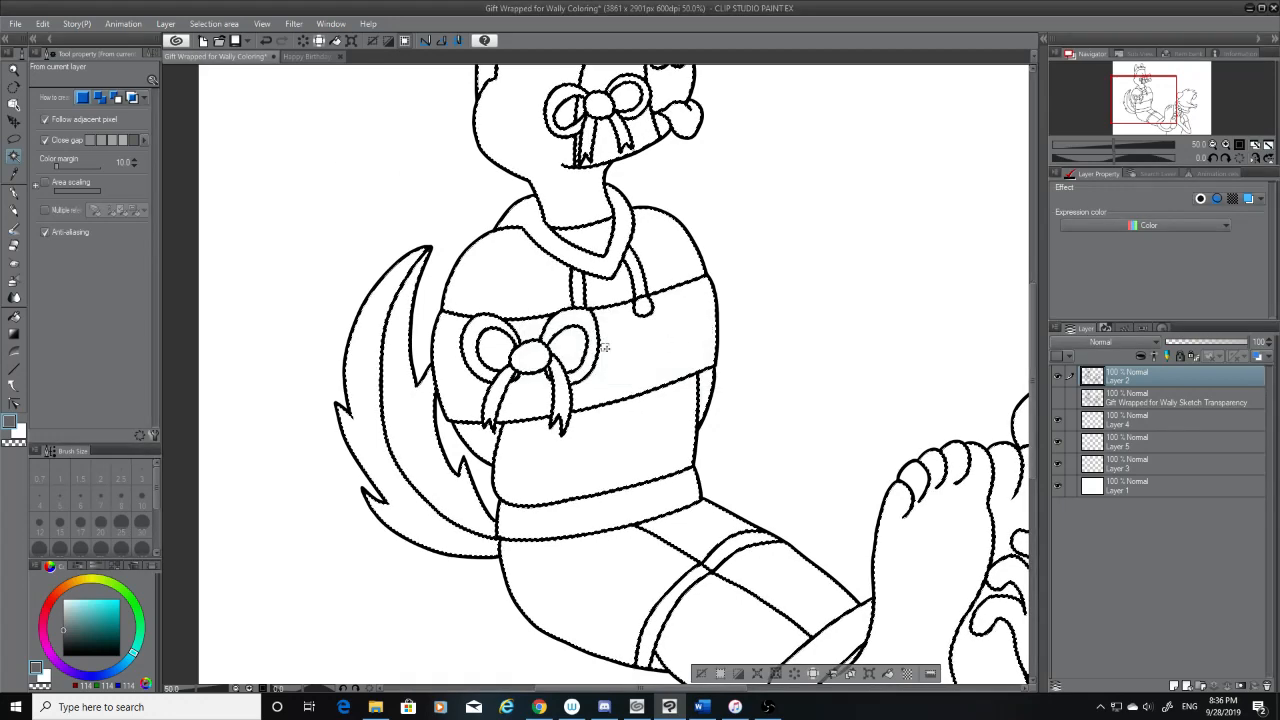
Try filling the seated character's head, hoodie, tail, legs and foot with grey on Layer 3
{"action": "left_click", "coordinate": [14, 317]}
{"action": "left_click", "coordinate": [1150, 464]}
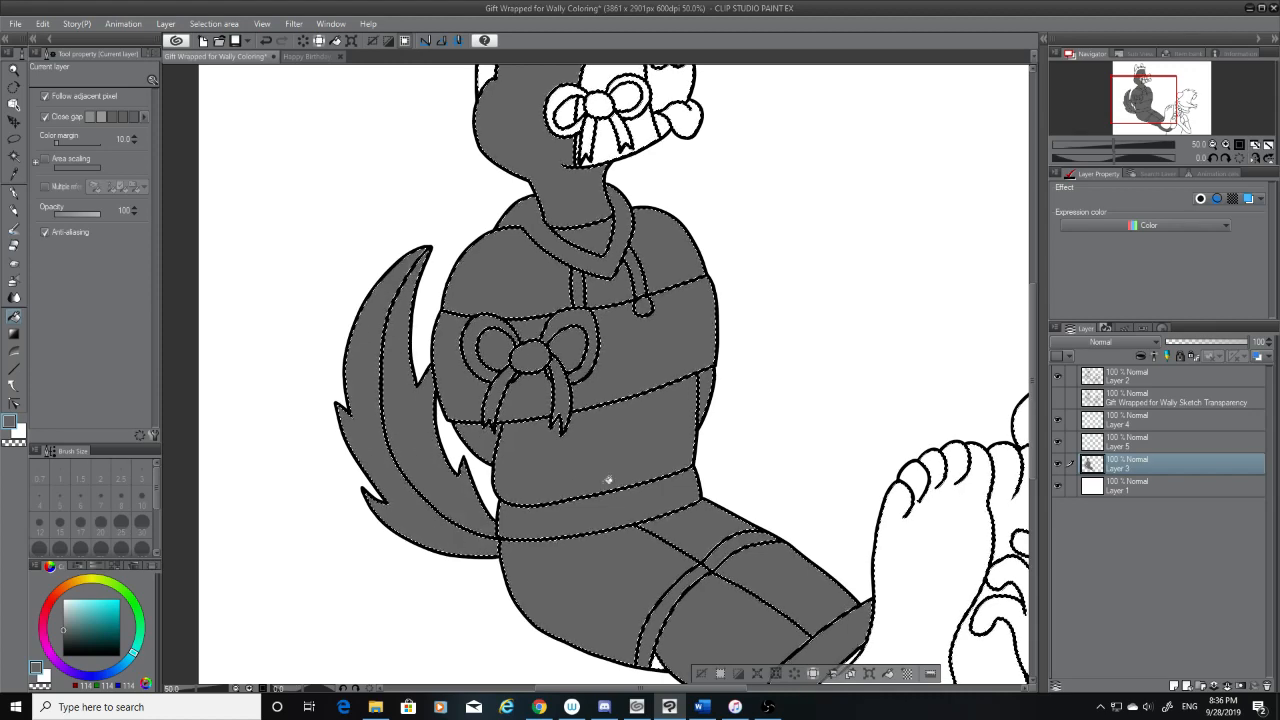
{"action": "scroll", "coordinate": [608, 481], "scroll_direction": "down", "scroll_amount": 1}
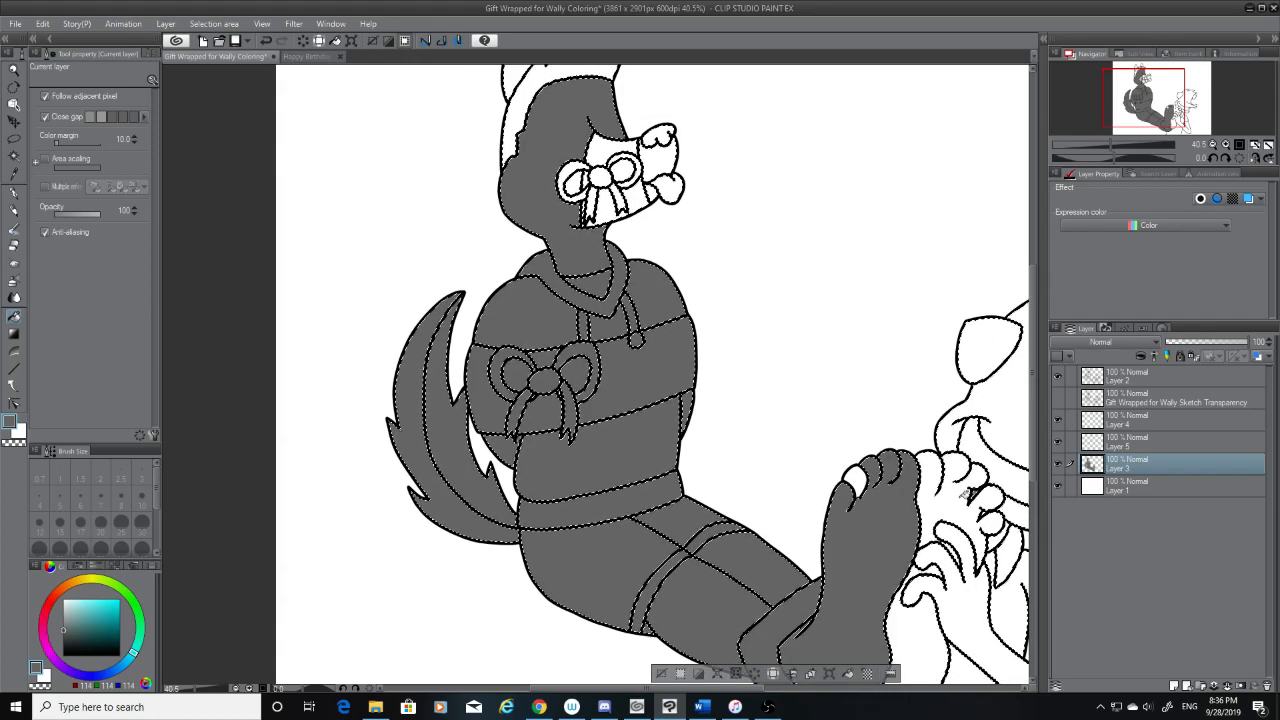
Undo all the grey fills on the seated character's head, hoodie, tail, legs and foot
{"action": "key", "text": "ctrl+z"}
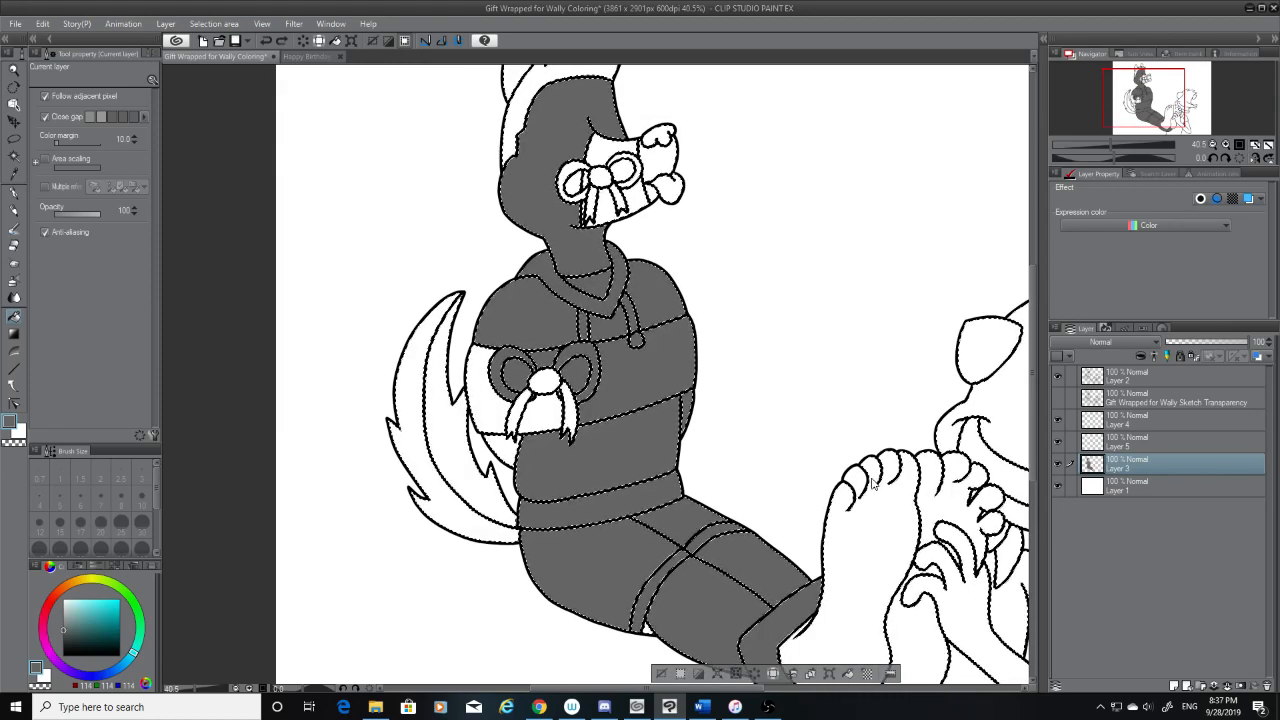
{"action": "key", "text": "ctrl+z"}
{"action": "key", "text": "ctrl+z"}
{"action": "key", "text": "ctrl+z"}
{"action": "key", "text": "ctrl+z"}
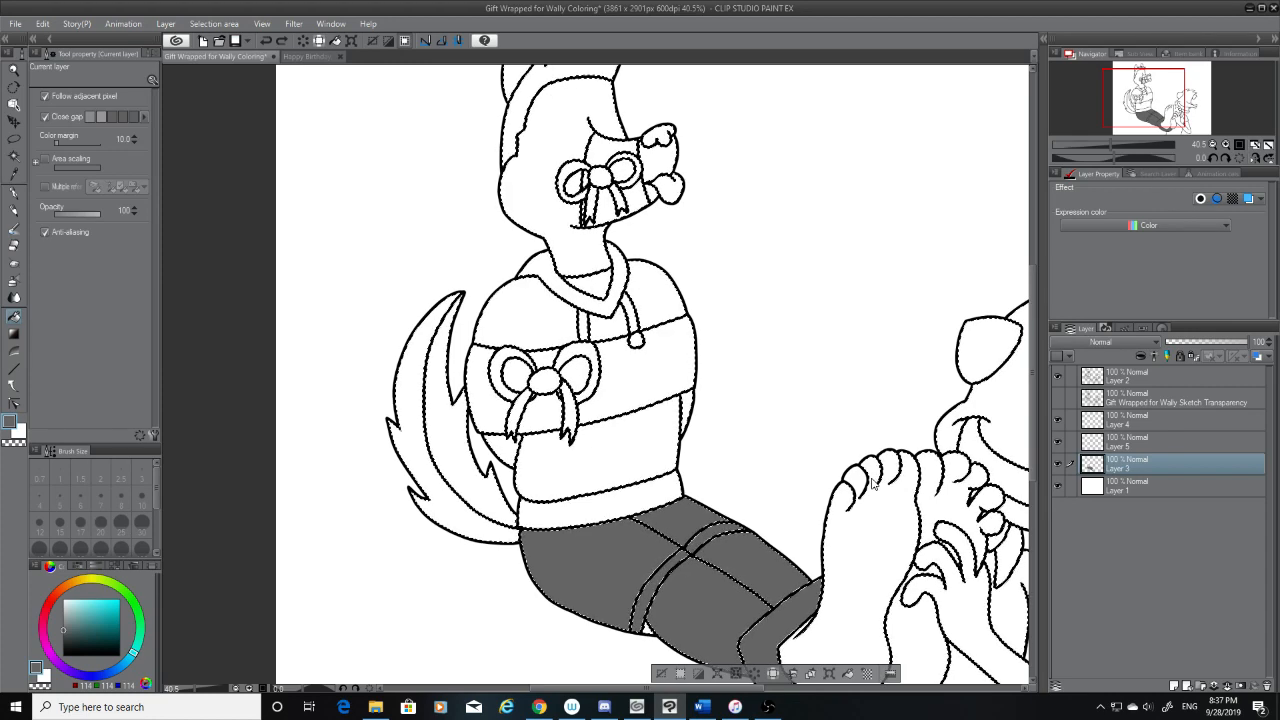
{"action": "key", "text": "ctrl+z"}
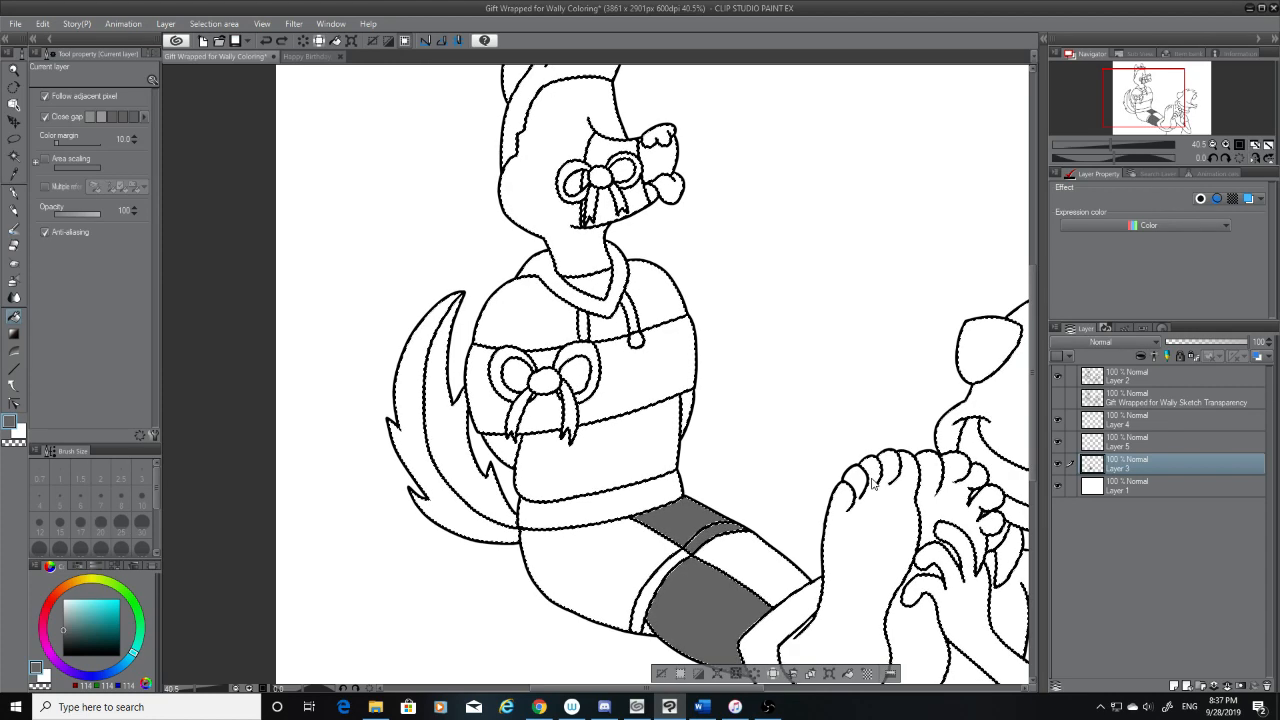
{"action": "key", "text": "ctrl+z"}
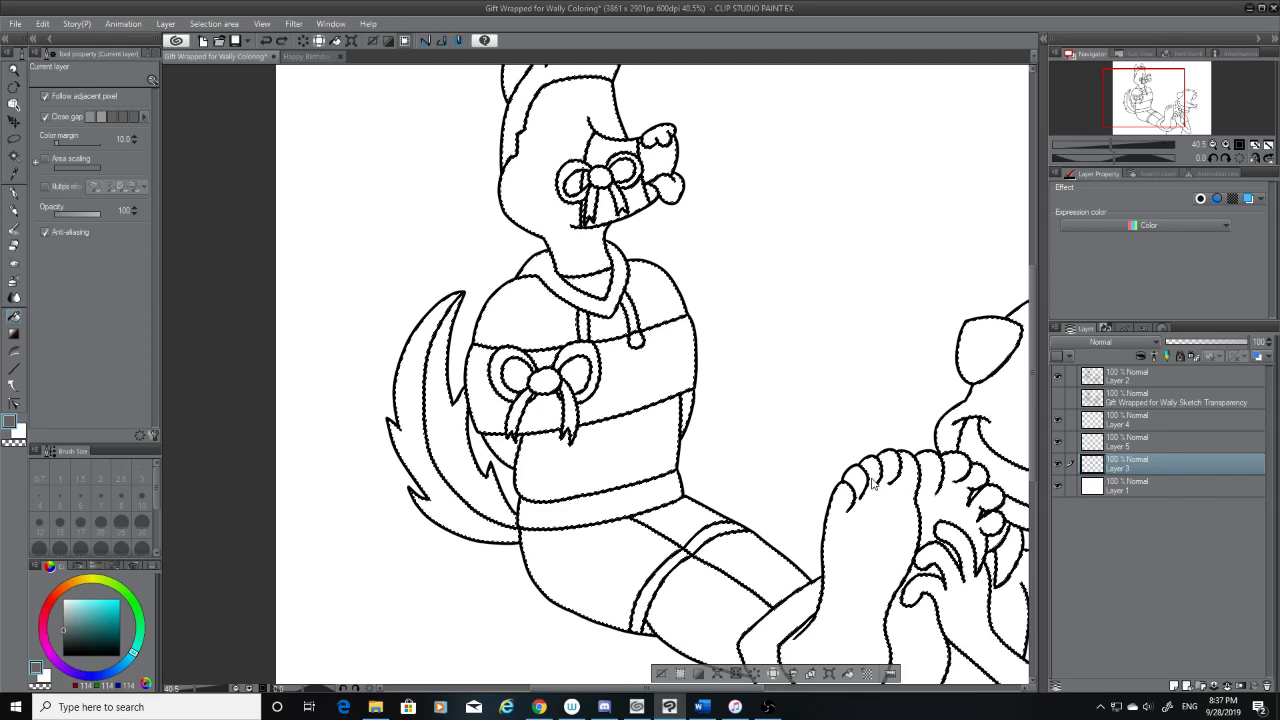
Return to Layer 2 with the Magic wand and expand the selected area by 1 px
{"action": "key", "text": "w"}
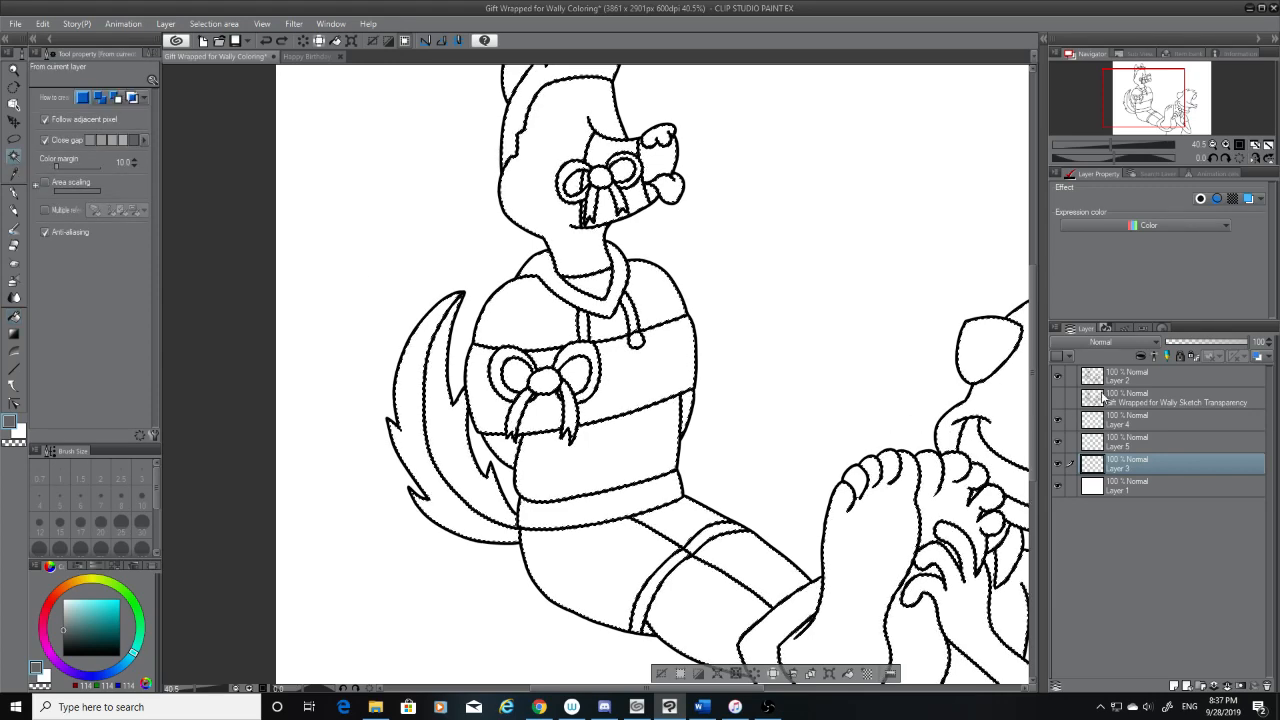
{"action": "left_click", "coordinate": [1110, 378]}
{"action": "scroll", "coordinate": [875, 460], "scroll_direction": "down", "scroll_amount": 3}
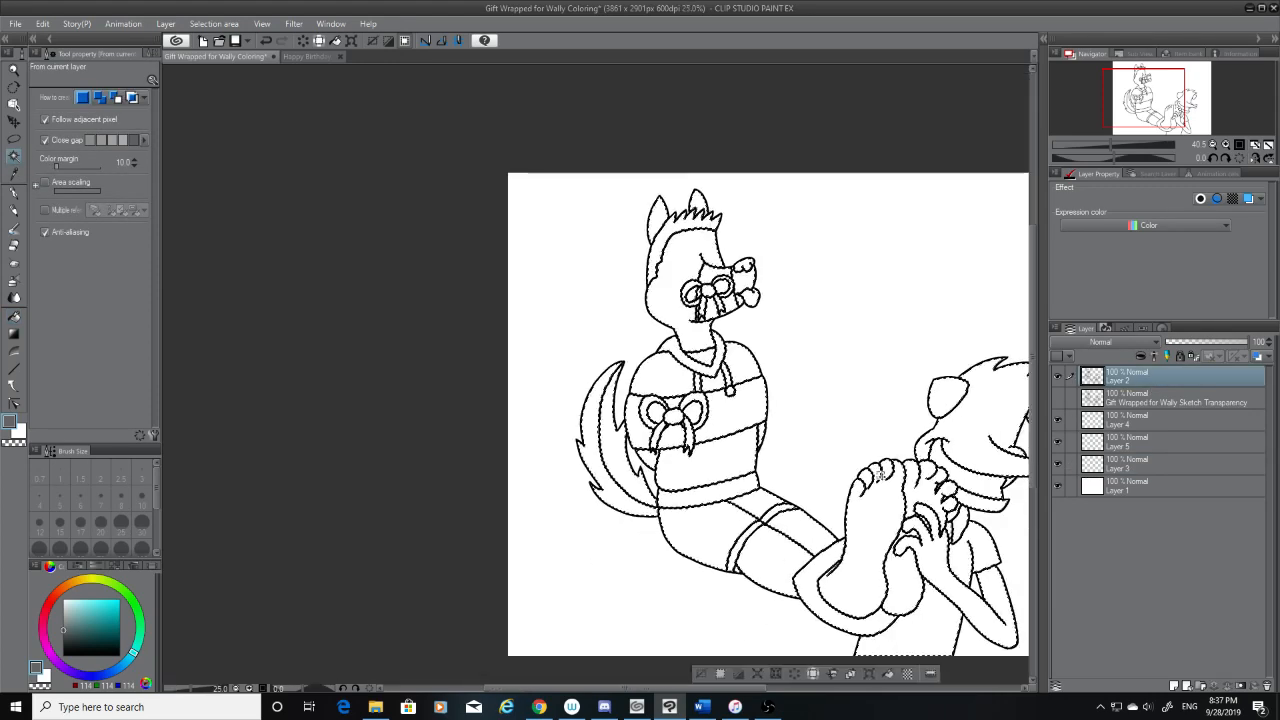
{"action": "left_click", "coordinate": [214, 23]}
{"action": "left_click", "coordinate": [246, 110]}
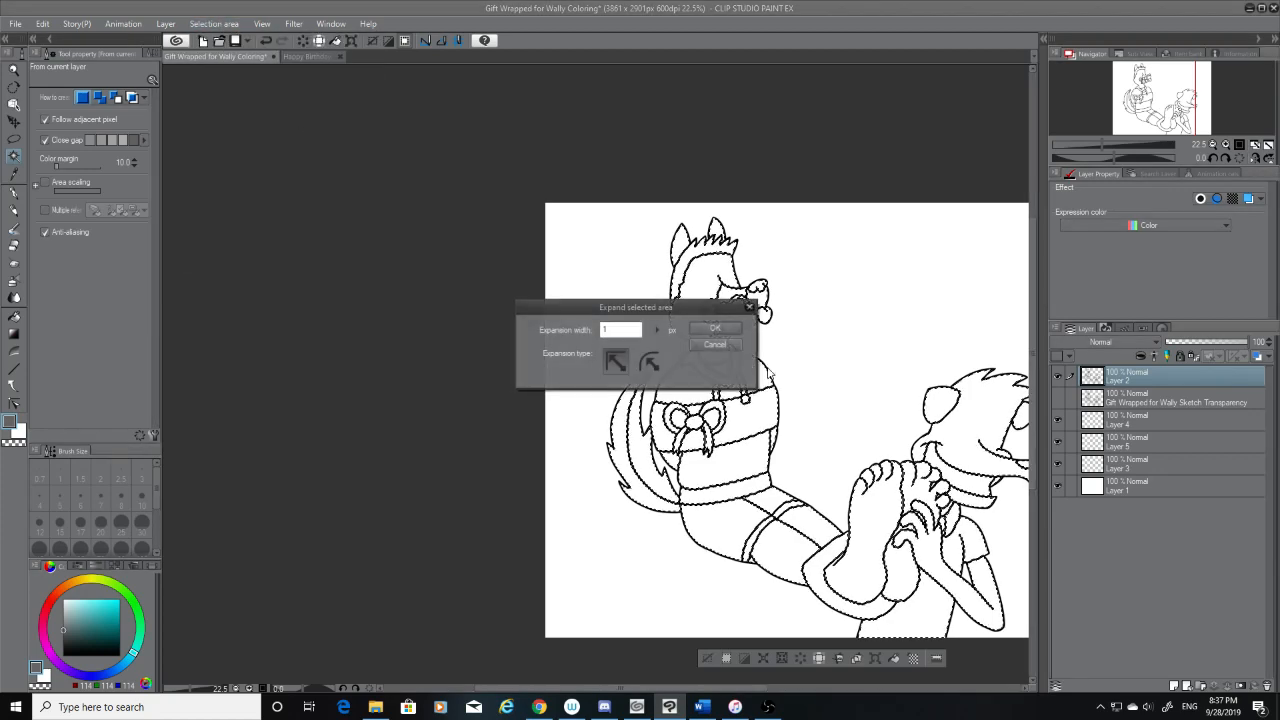
{"action": "key", "text": "Return"}
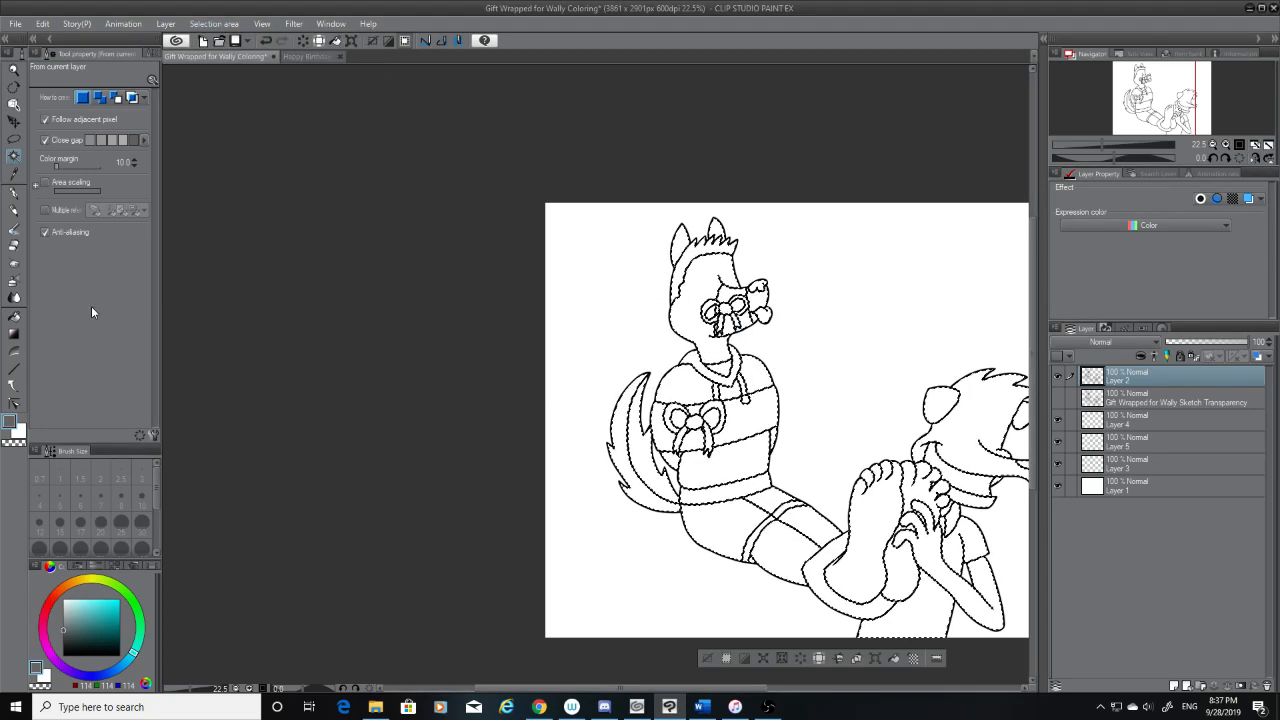
Fill both bare feet and the laughing character's hands, arms, sleeve, mouth and lower jaw with grey on Layer 3
{"action": "left_click", "coordinate": [14, 316]}
{"action": "left_click", "coordinate": [1112, 468]}
{"action": "left_click", "coordinate": [878, 515]}
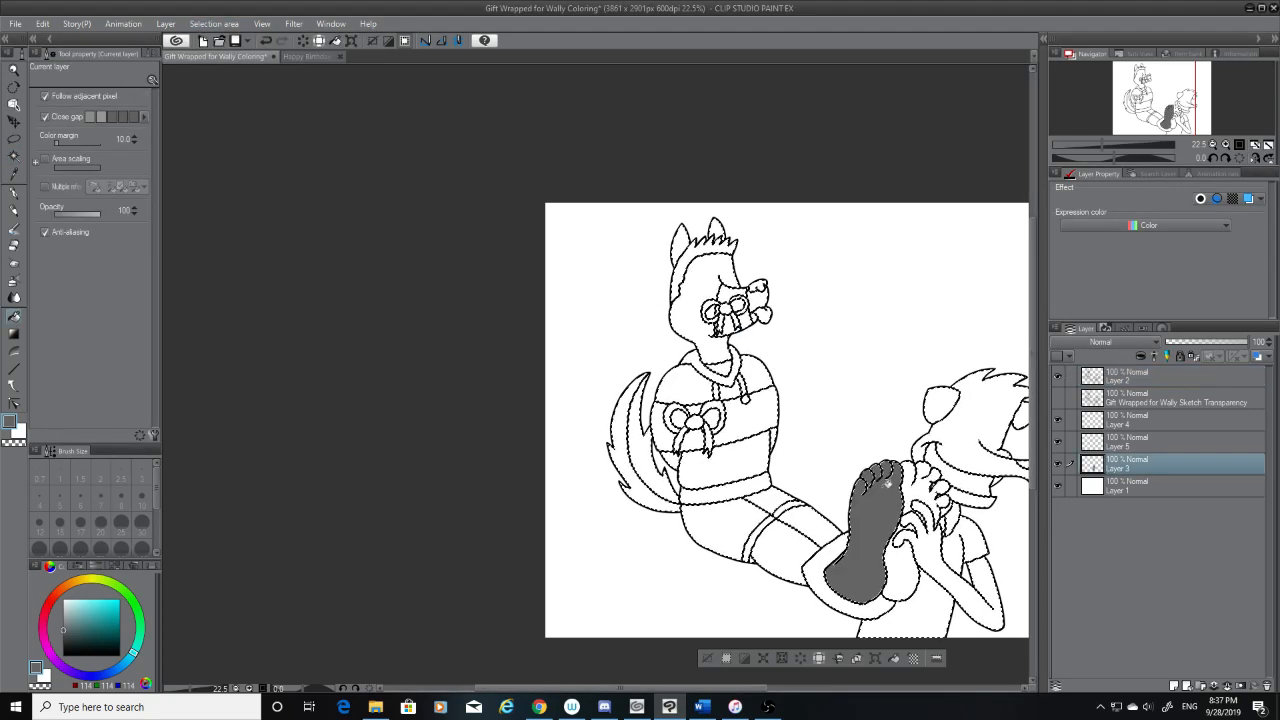
{"action": "left_click", "coordinate": [913, 487]}
{"action": "left_click", "coordinate": [930, 552]}
{"action": "left_click", "coordinate": [902, 573]}
{"action": "left_click", "coordinate": [951, 519]}
{"action": "left_click", "coordinate": [973, 537]}
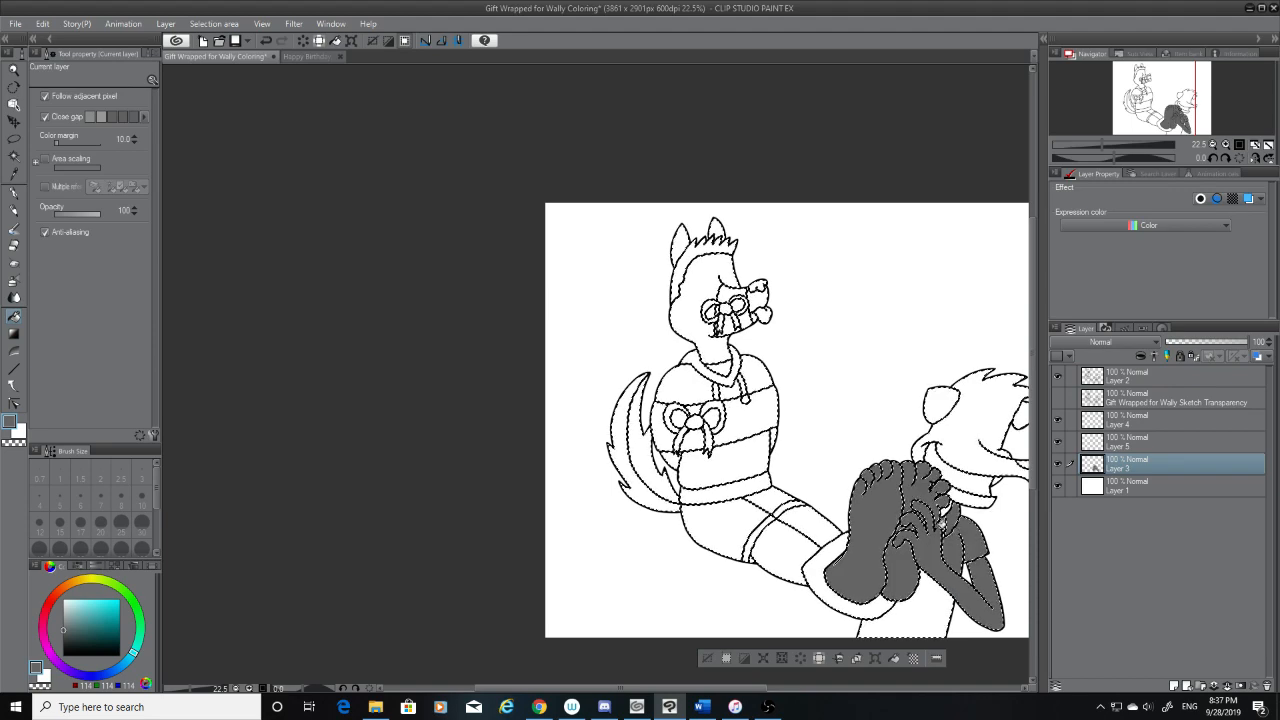
{"action": "left_click", "coordinate": [979, 499]}
{"action": "left_click", "coordinate": [965, 481]}
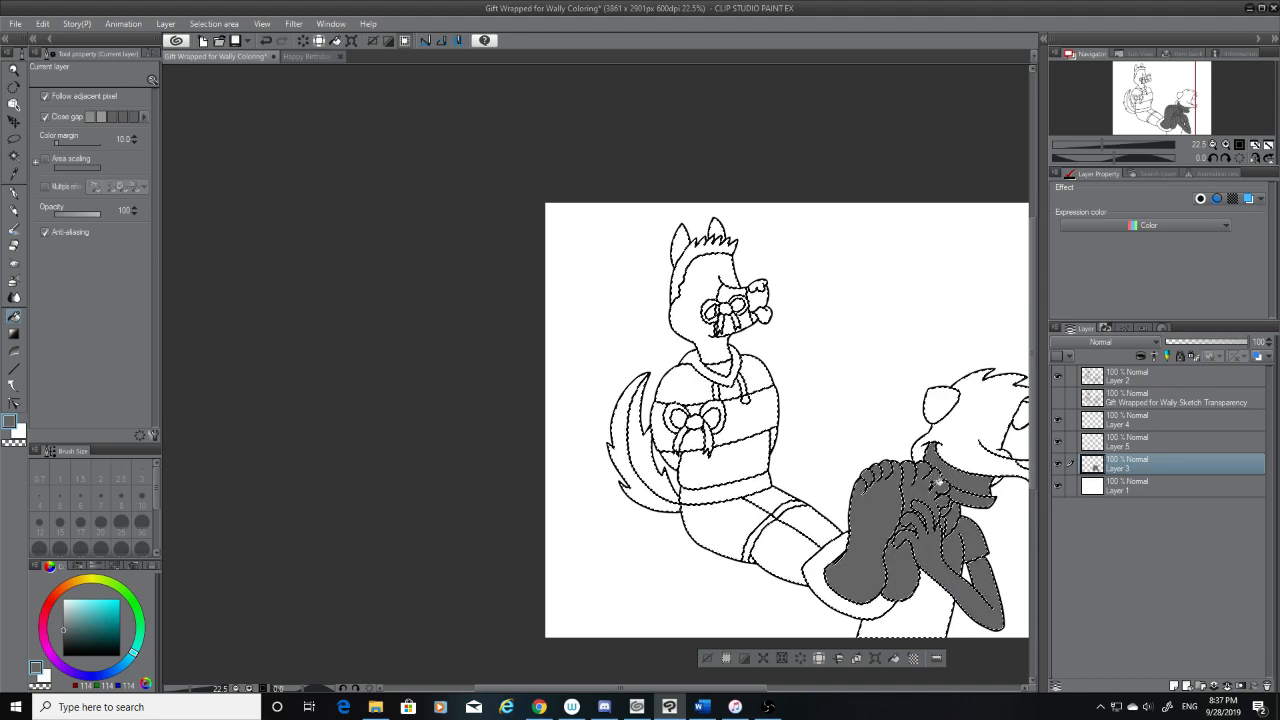
Fill the laughing character's head, hair, both ears, nose and remaining mouth area with grey
{"action": "scroll", "coordinate": [936, 481], "scroll_direction": "up", "scroll_amount": 6}
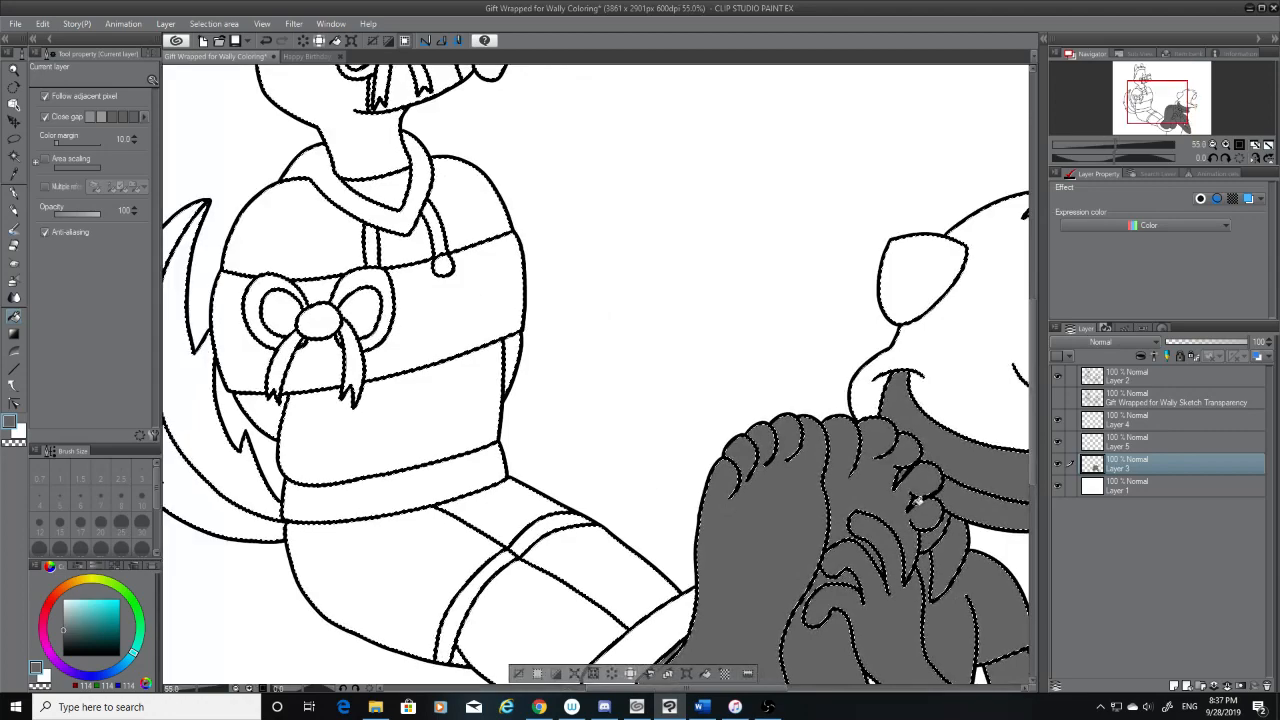
{"action": "left_click", "coordinate": [943, 317]}
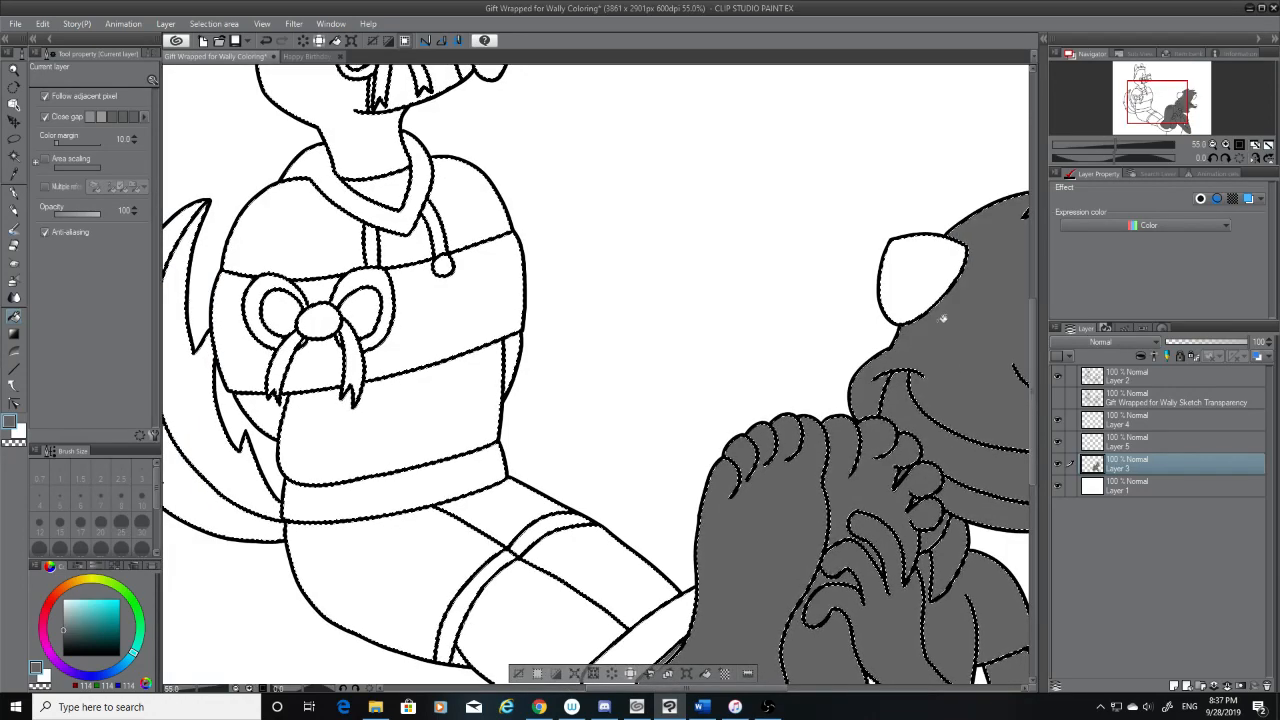
{"action": "left_click", "coordinate": [931, 294]}
{"action": "left_click_drag", "start_coordinate": [775, 689], "coordinate": [880, 690]}
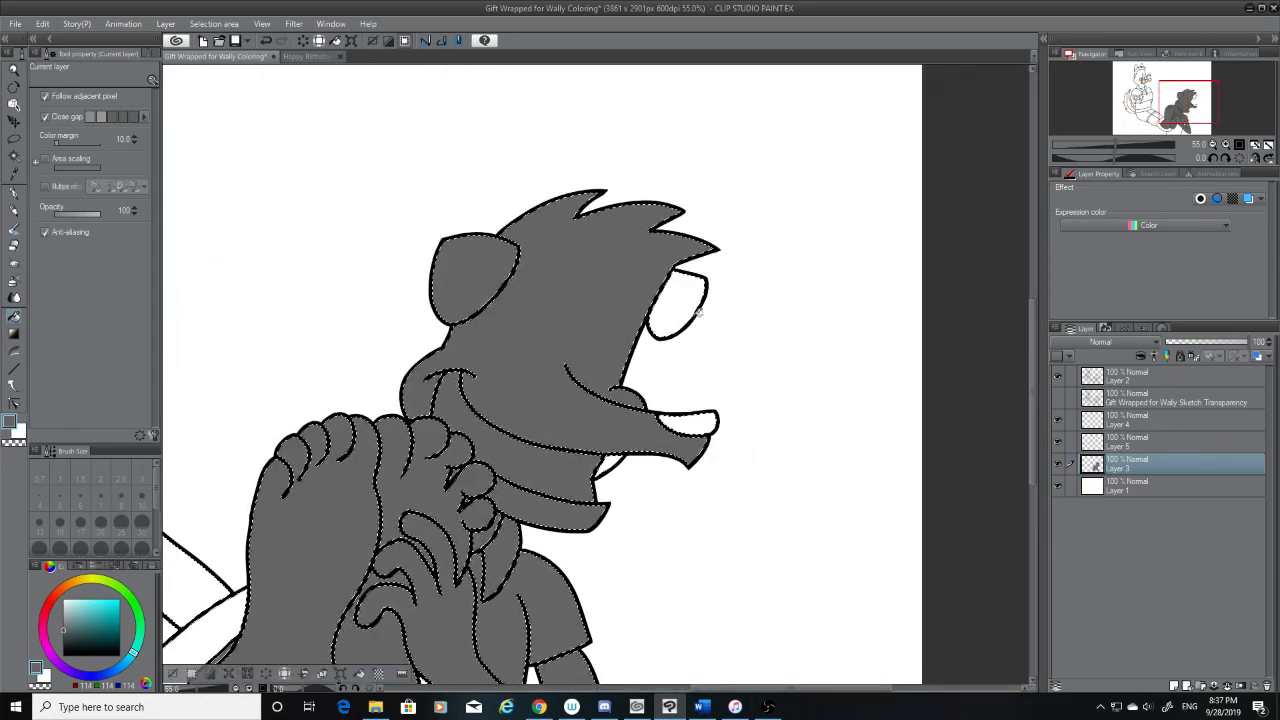
{"action": "left_click", "coordinate": [682, 304]}
{"action": "left_click", "coordinate": [692, 425]}
{"action": "left_click", "coordinate": [609, 466]}
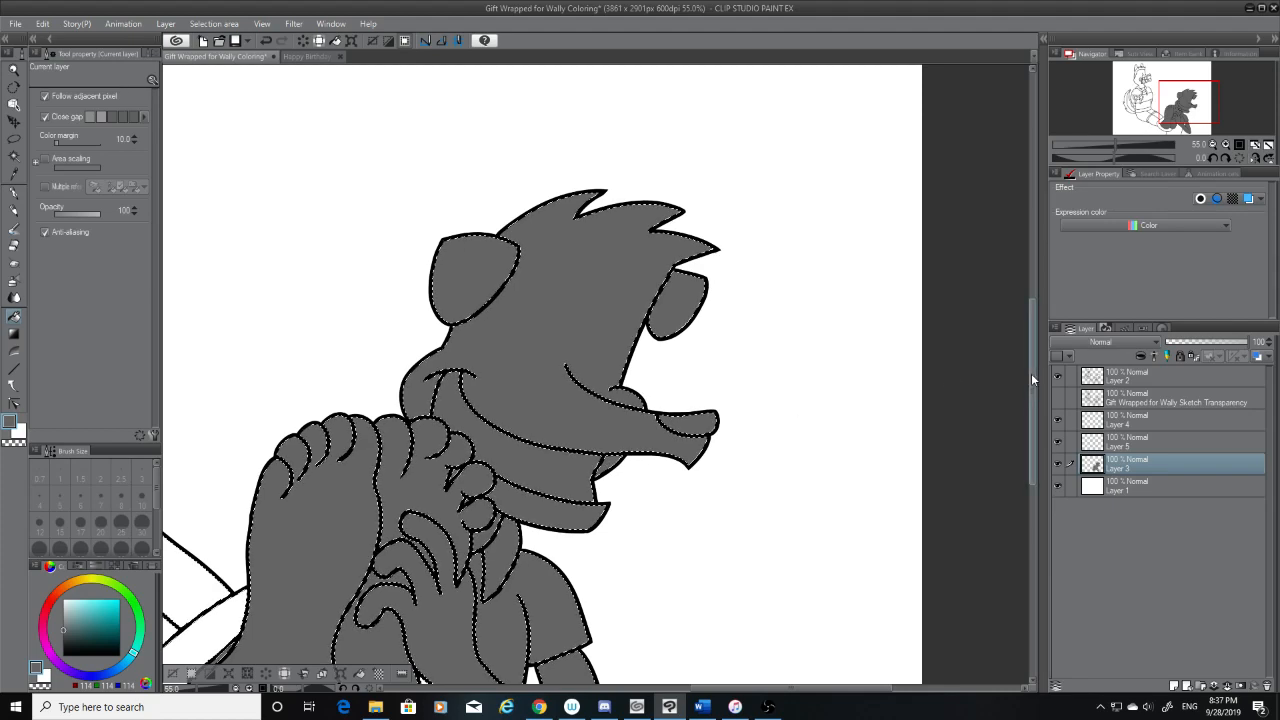
Fill the laughing character's lower torso and the seated character's ankle cuff, trouser legs and leg bands with grey
{"action": "left_click_drag", "start_coordinate": [1031, 373], "coordinate": [1031, 470]}
{"action": "left_click", "coordinate": [460, 434]}
{"action": "left_click", "coordinate": [332, 460]}
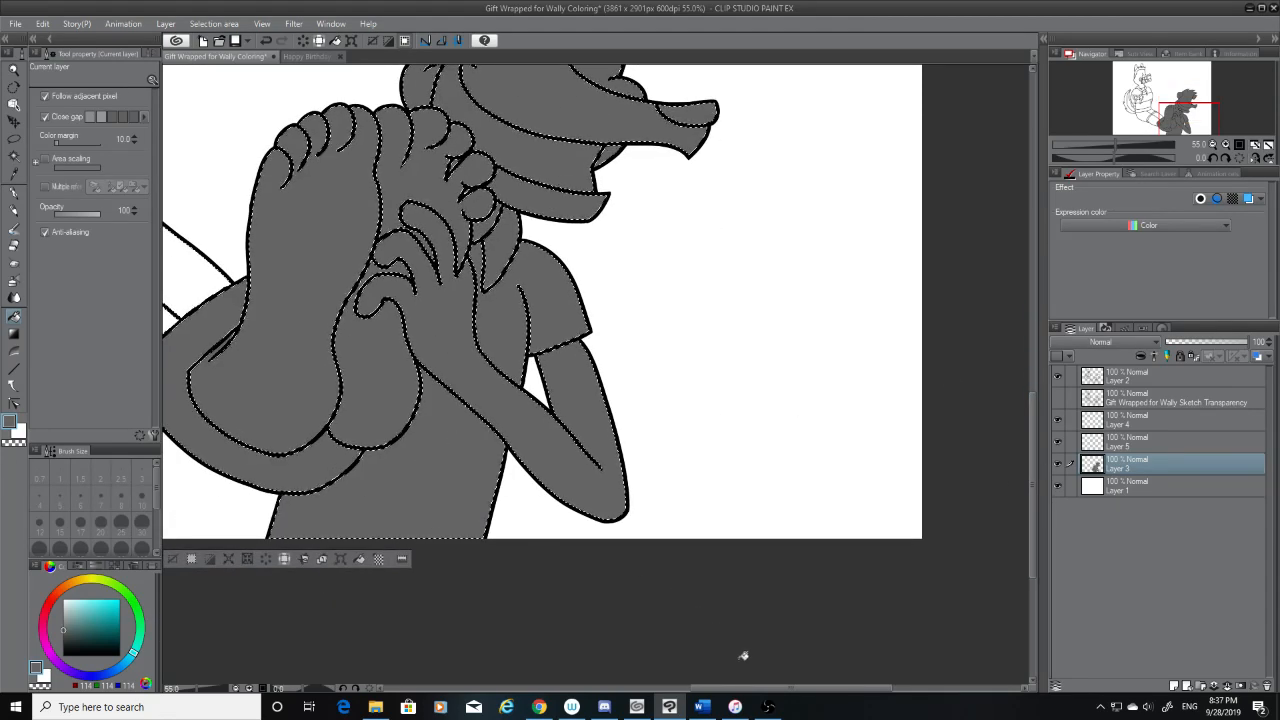
{"action": "left_click_drag", "start_coordinate": [777, 690], "coordinate": [540, 690]}
{"action": "left_click", "coordinate": [543, 323]}
{"action": "left_click", "coordinate": [685, 313]}
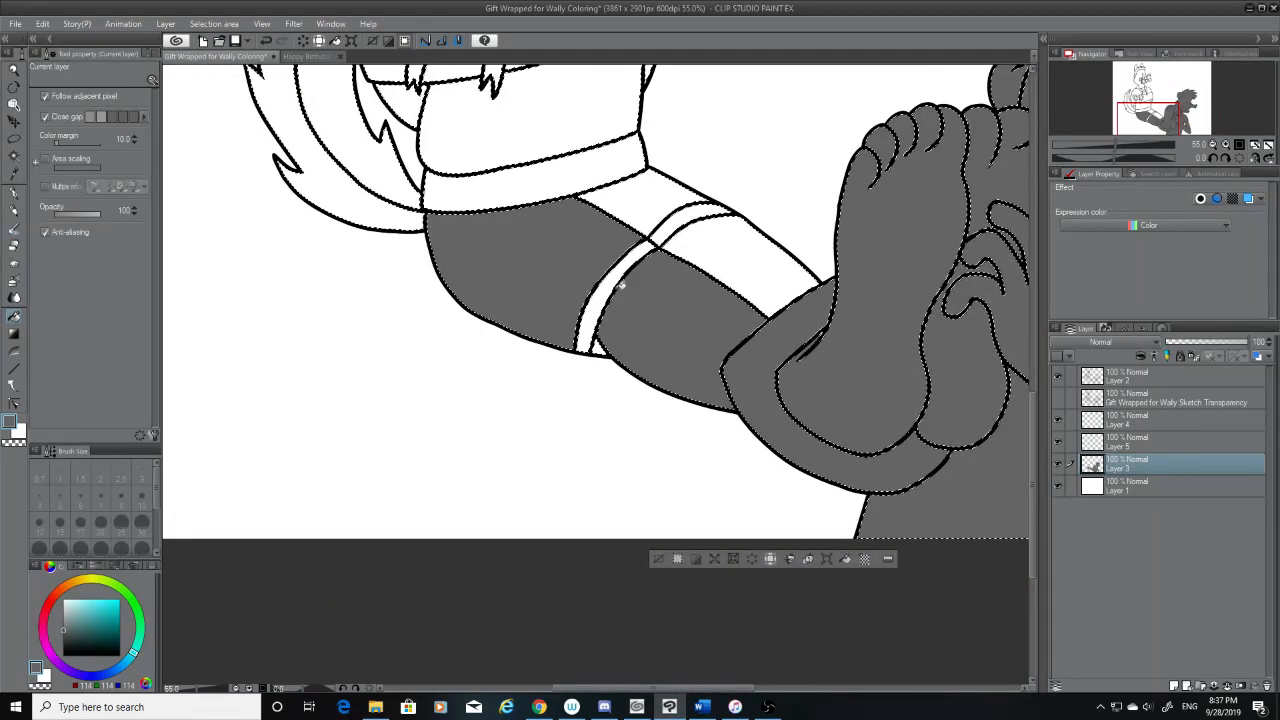
{"action": "left_click", "coordinate": [620, 282]}
{"action": "left_click", "coordinate": [671, 198]}
{"action": "left_click", "coordinate": [694, 214]}
{"action": "left_click", "coordinate": [735, 250]}
{"action": "left_click", "coordinate": [601, 348]}
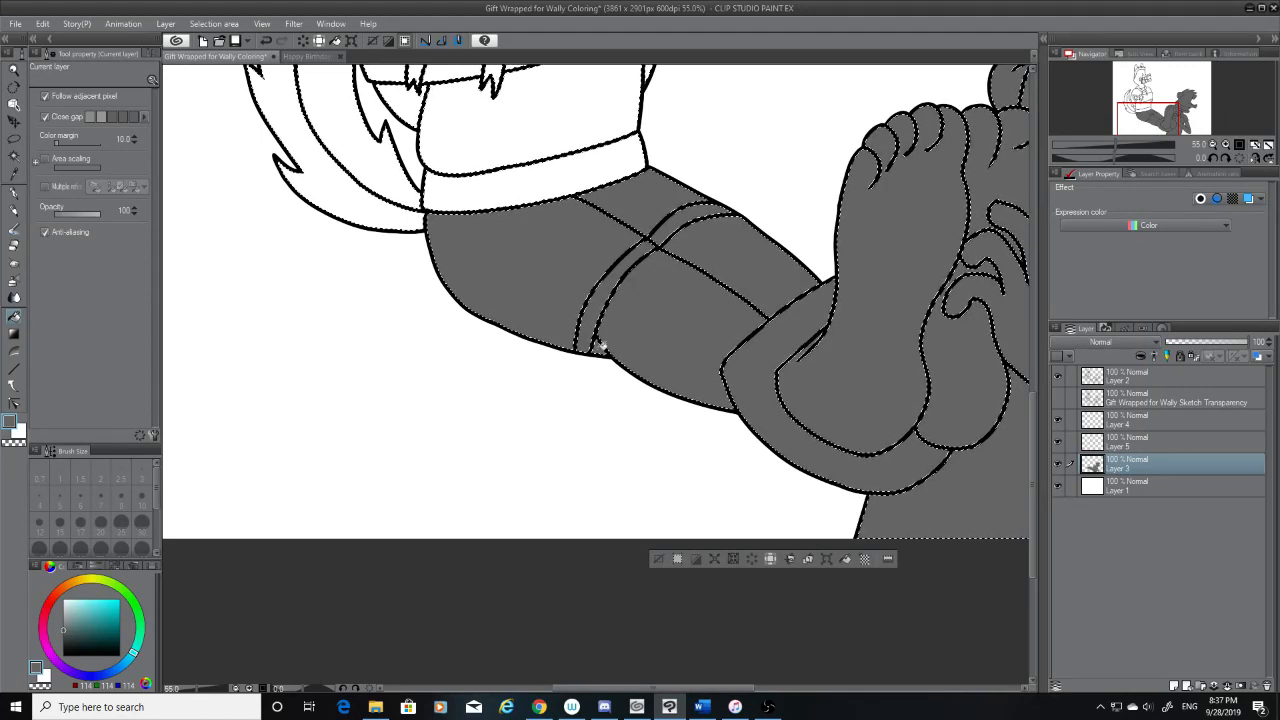
Fill the seated character's tail, hoodie, collar, torso bands and chest bow with grey
{"action": "left_click_drag", "start_coordinate": [1034, 408], "coordinate": [1046, 312]}
{"action": "left_click", "coordinate": [321, 421]}
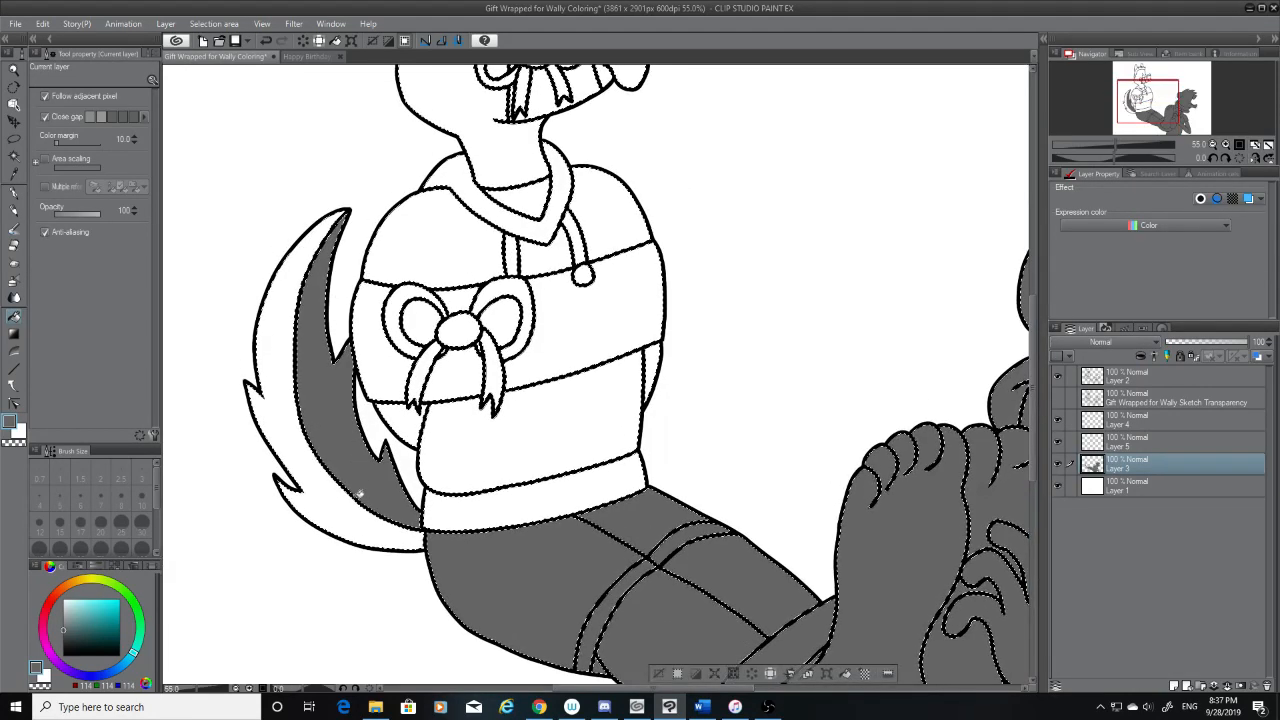
{"action": "left_click", "coordinate": [437, 429]}
{"action": "left_click", "coordinate": [402, 423]}
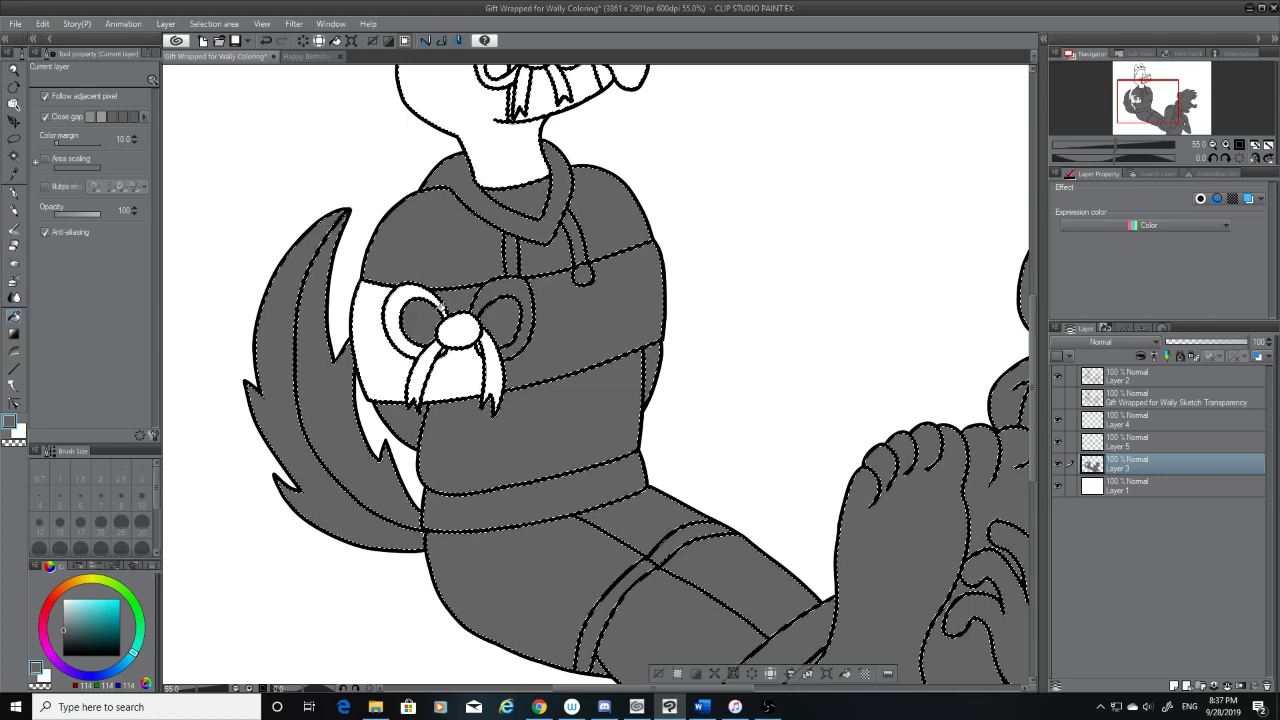
{"action": "left_click", "coordinate": [462, 338]}
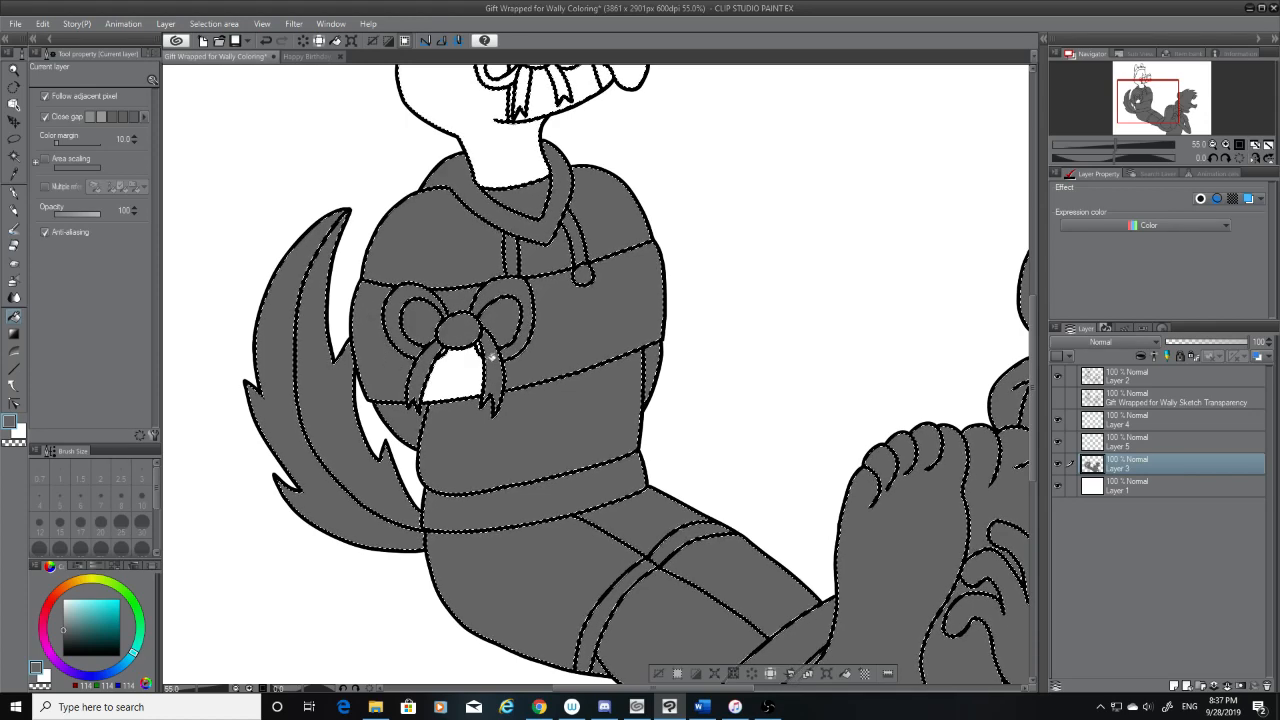
{"action": "left_click", "coordinate": [484, 349]}
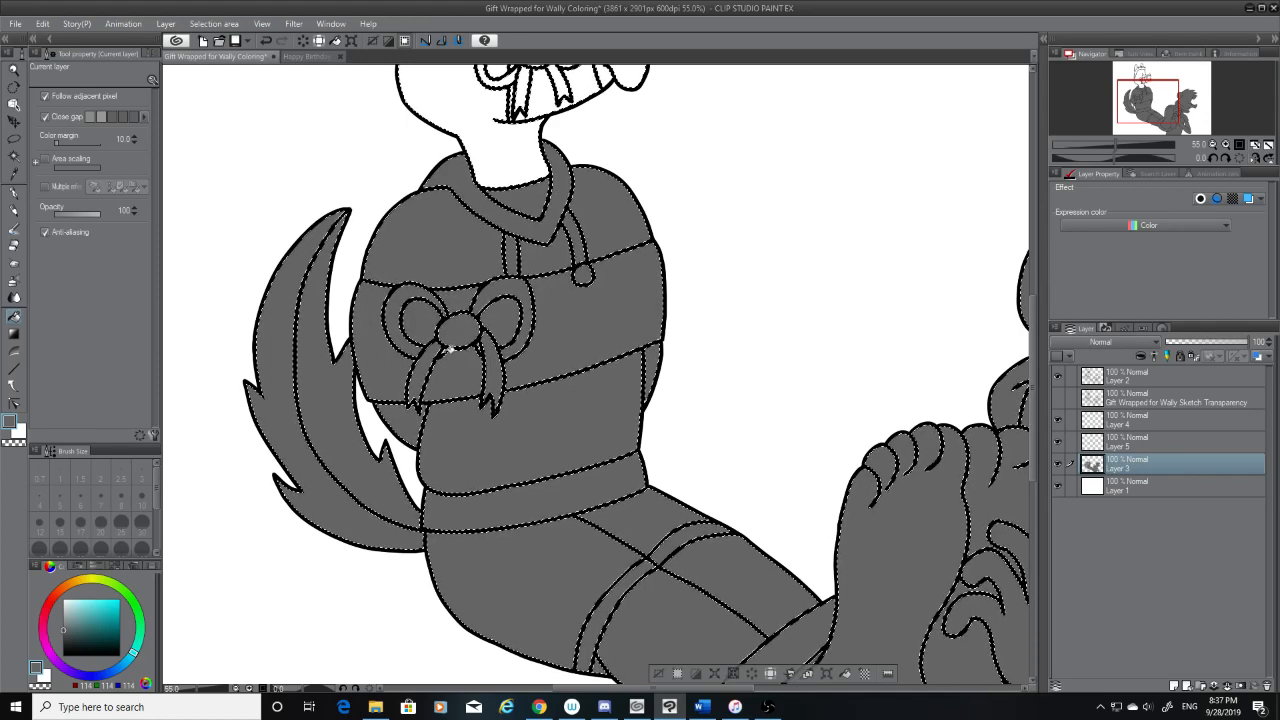
Fill the seated character's face, neck, muzzle band and bow, nose, hair and ears with grey
{"action": "scroll", "coordinate": [469, 336], "scroll_direction": "up", "scroll_amount": 3}
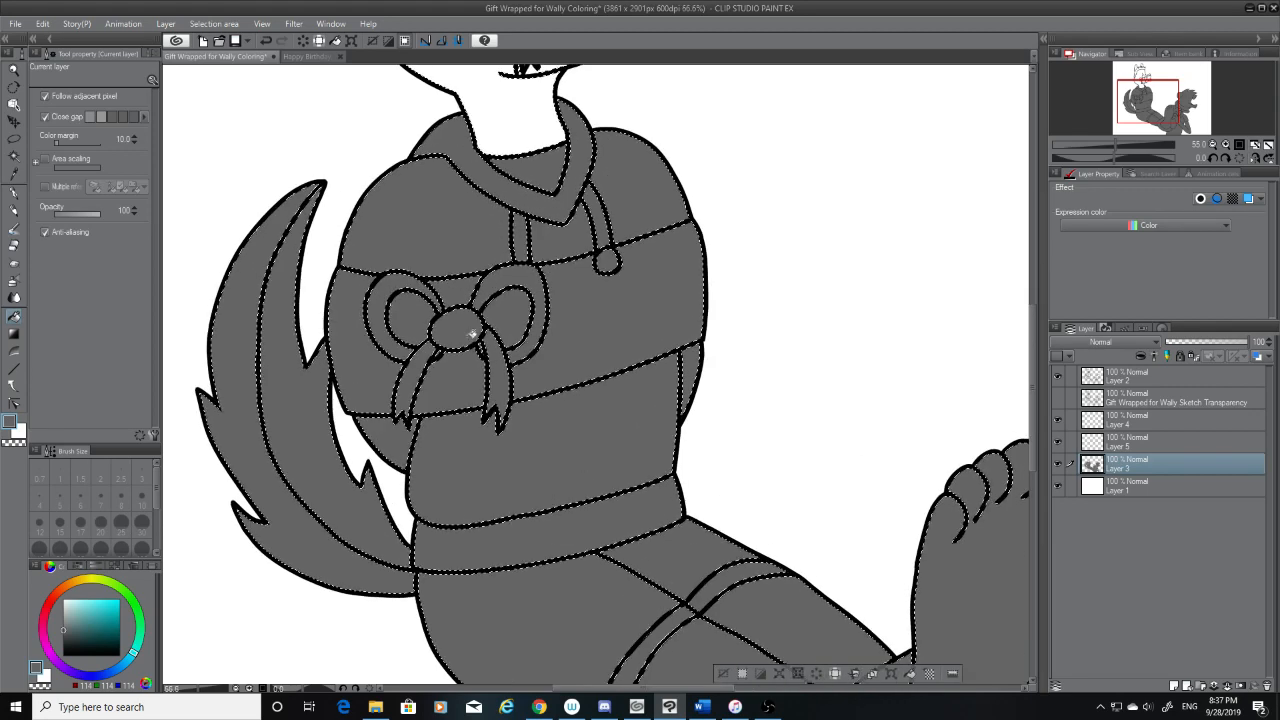
{"action": "left_click_drag", "start_coordinate": [1031, 380], "coordinate": [1031, 298]}
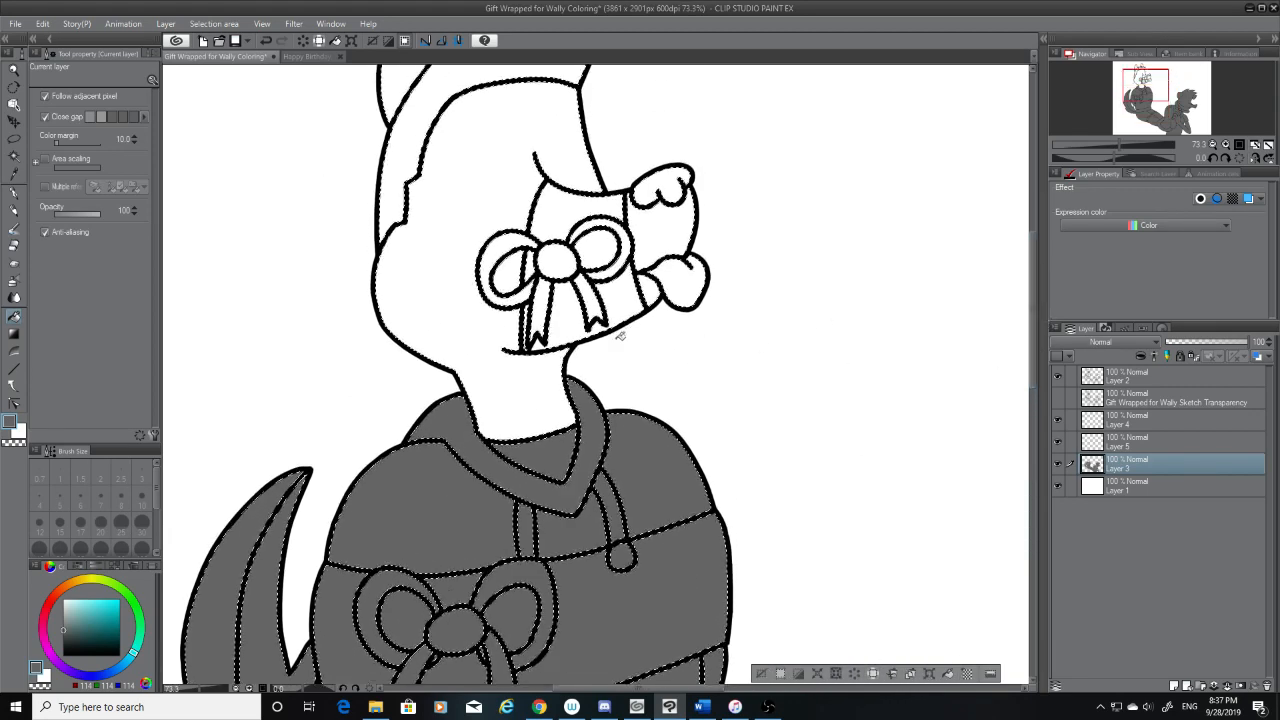
{"action": "left_click", "coordinate": [543, 366]}
{"action": "left_click", "coordinate": [532, 313]}
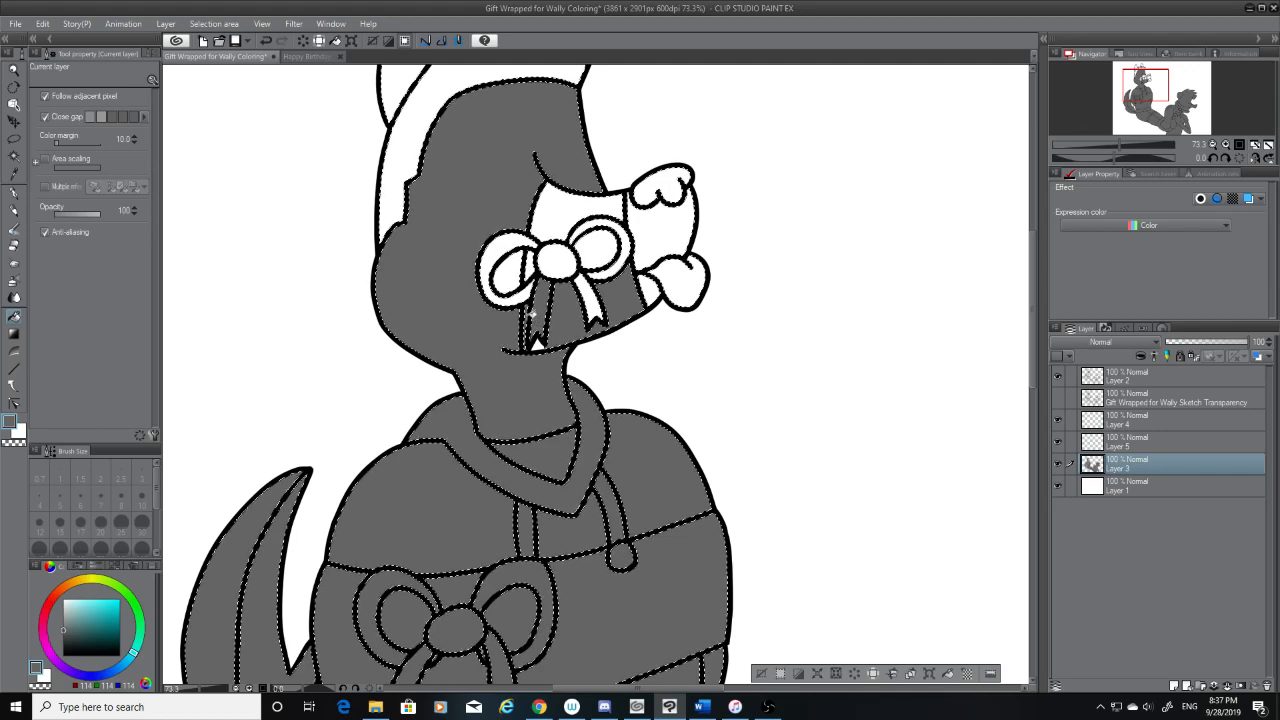
{"action": "left_click", "coordinate": [524, 266]}
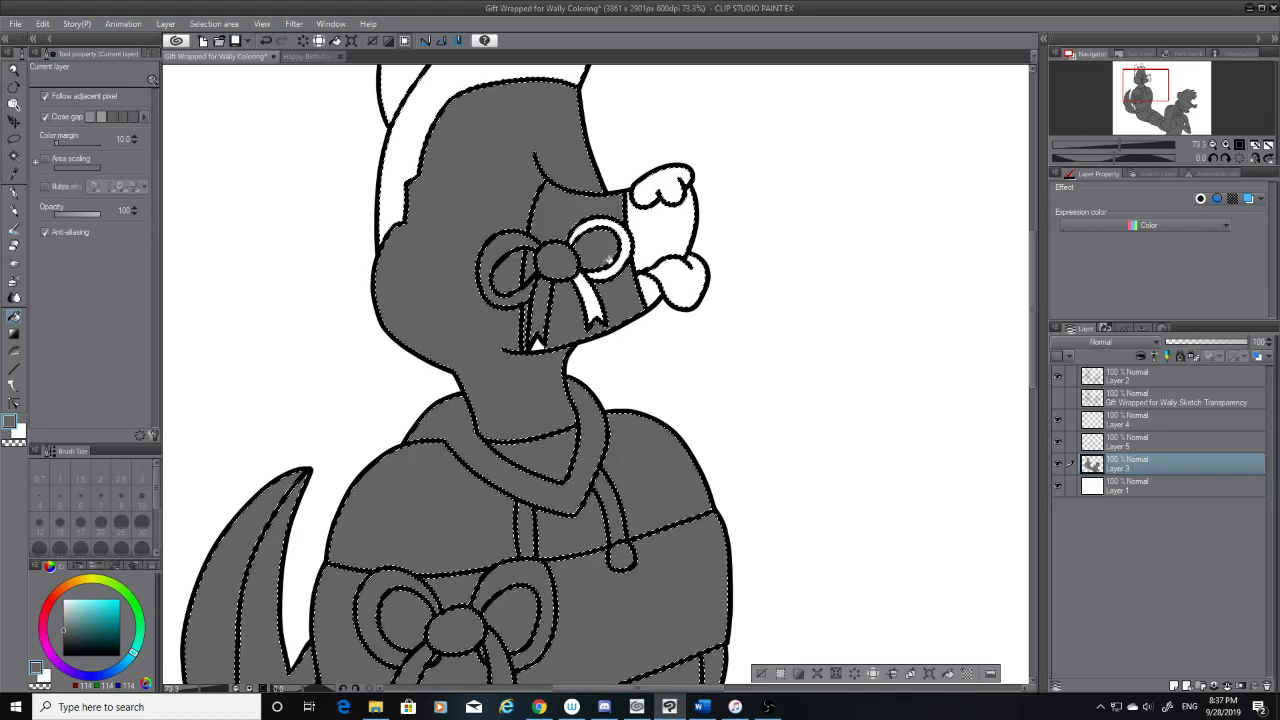
{"action": "left_click", "coordinate": [608, 258]}
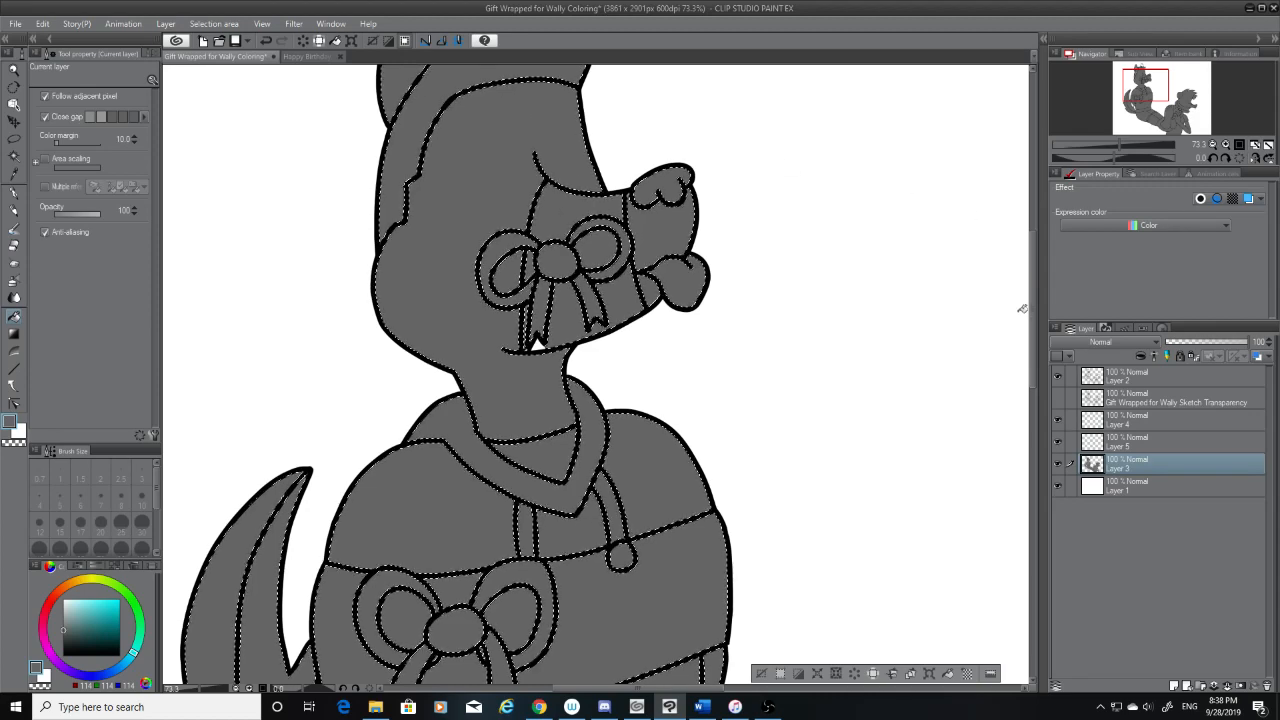
{"action": "scroll", "coordinate": [1032, 320], "scroll_direction": "up", "scroll_amount": 3}
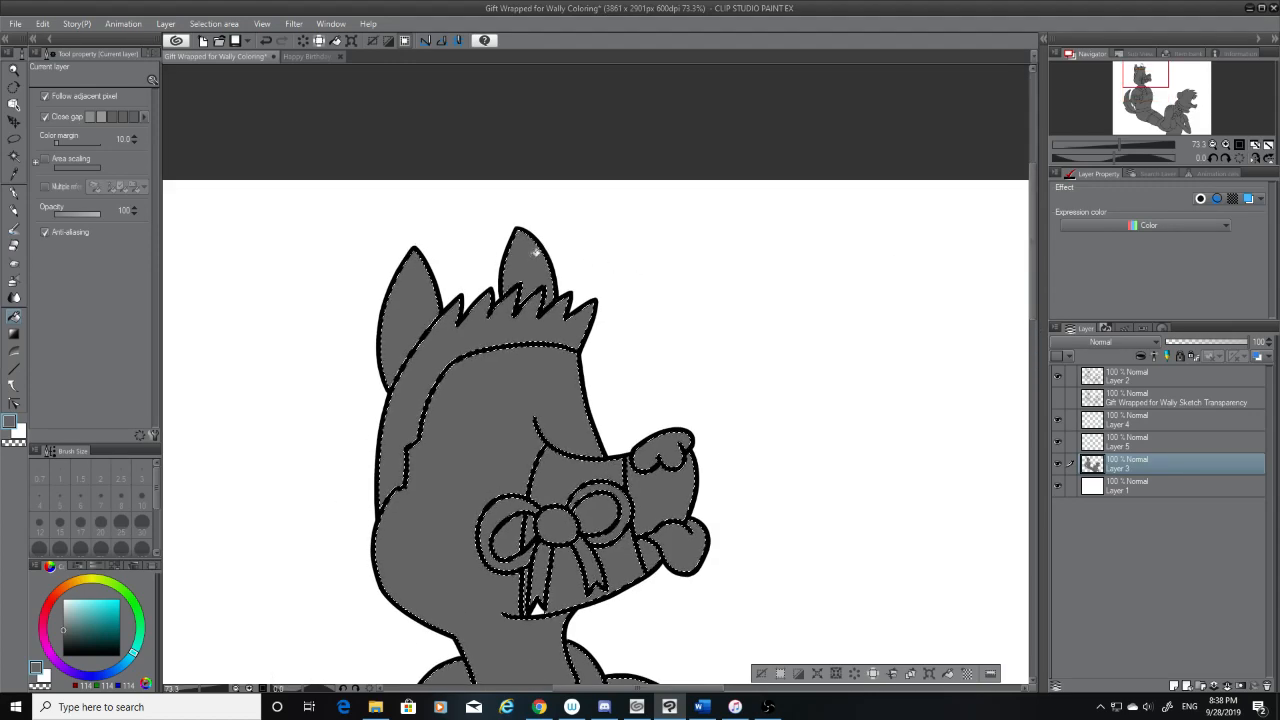
{"action": "scroll", "coordinate": [1042, 313], "scroll_direction": "down", "scroll_amount": 2}
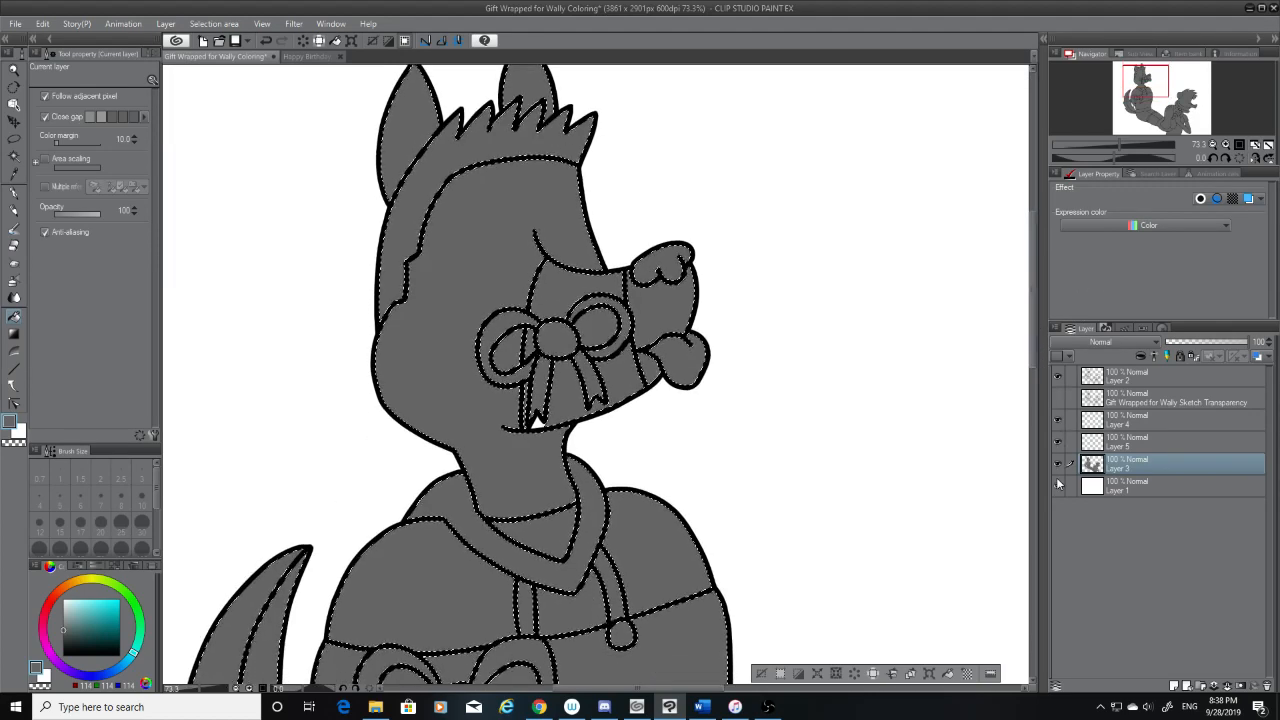
Hide Layer 1 and fill the seated character's face, neck, muzzle tip and outer tail stripe with white on Layer 5
{"action": "left_click", "coordinate": [1058, 485]}
{"action": "left_click", "coordinate": [40, 672]}
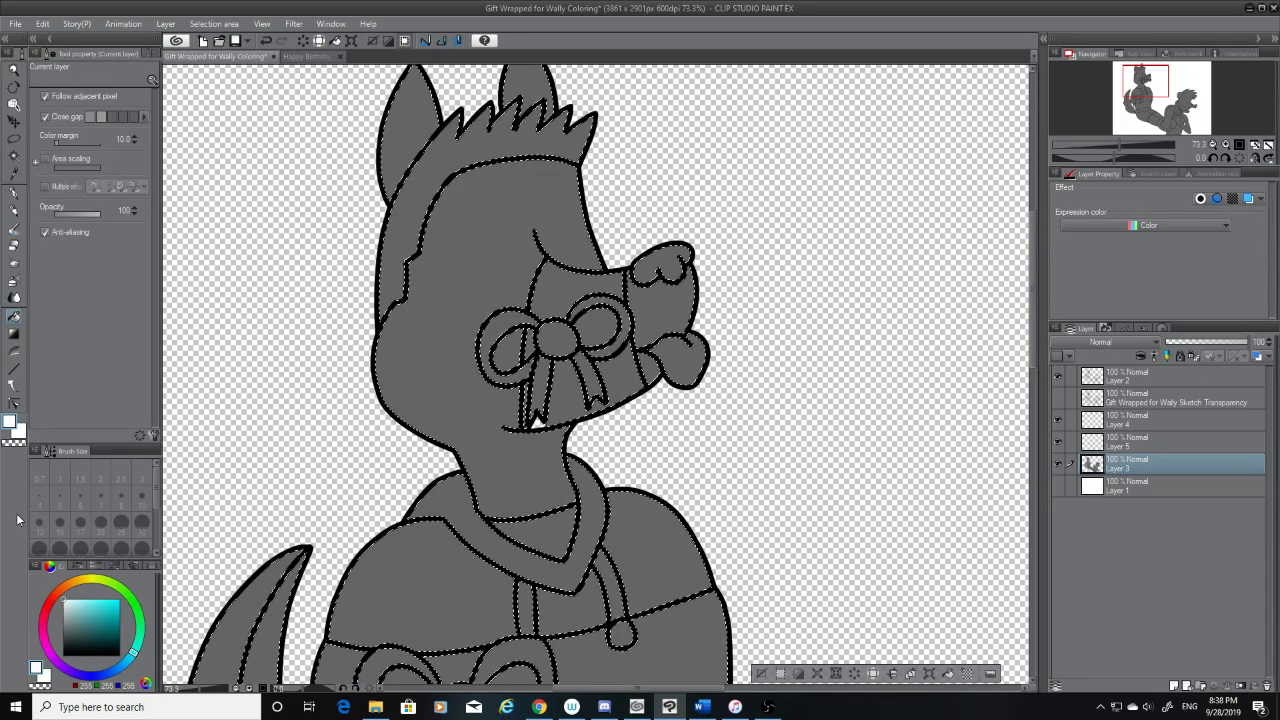
{"action": "left_click", "coordinate": [1168, 447]}
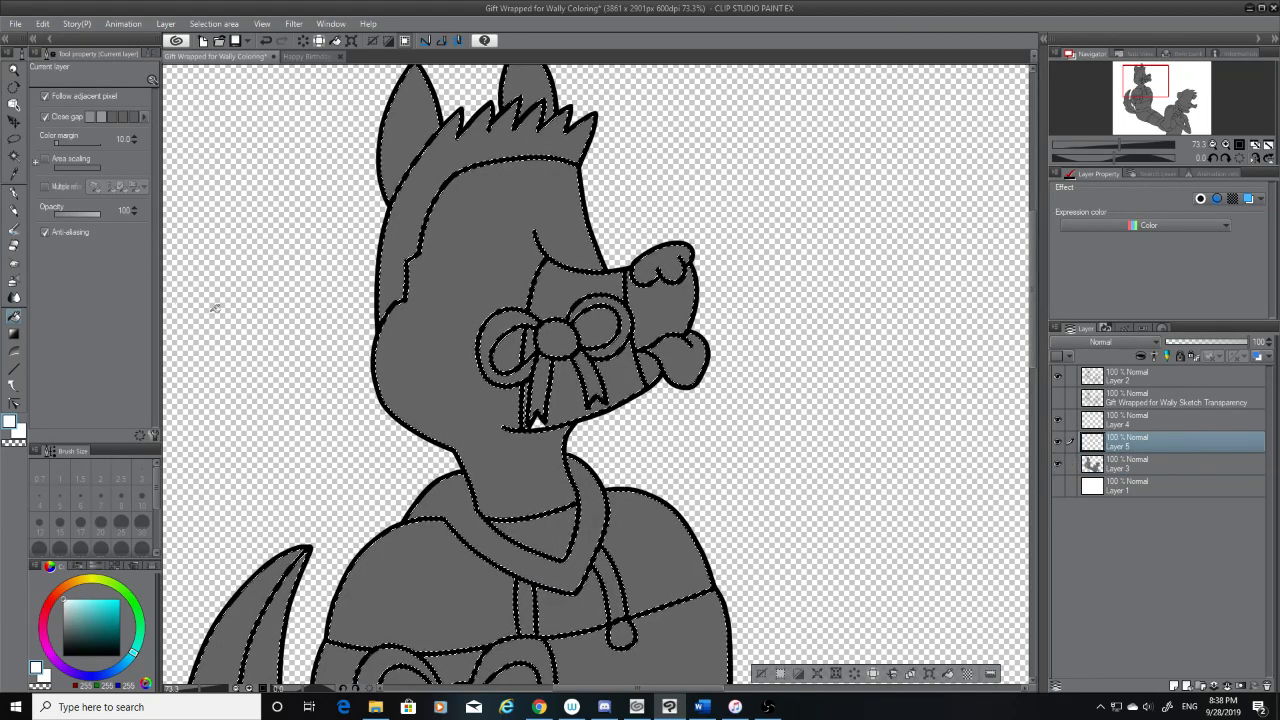
{"action": "left_click", "coordinate": [436, 385]}
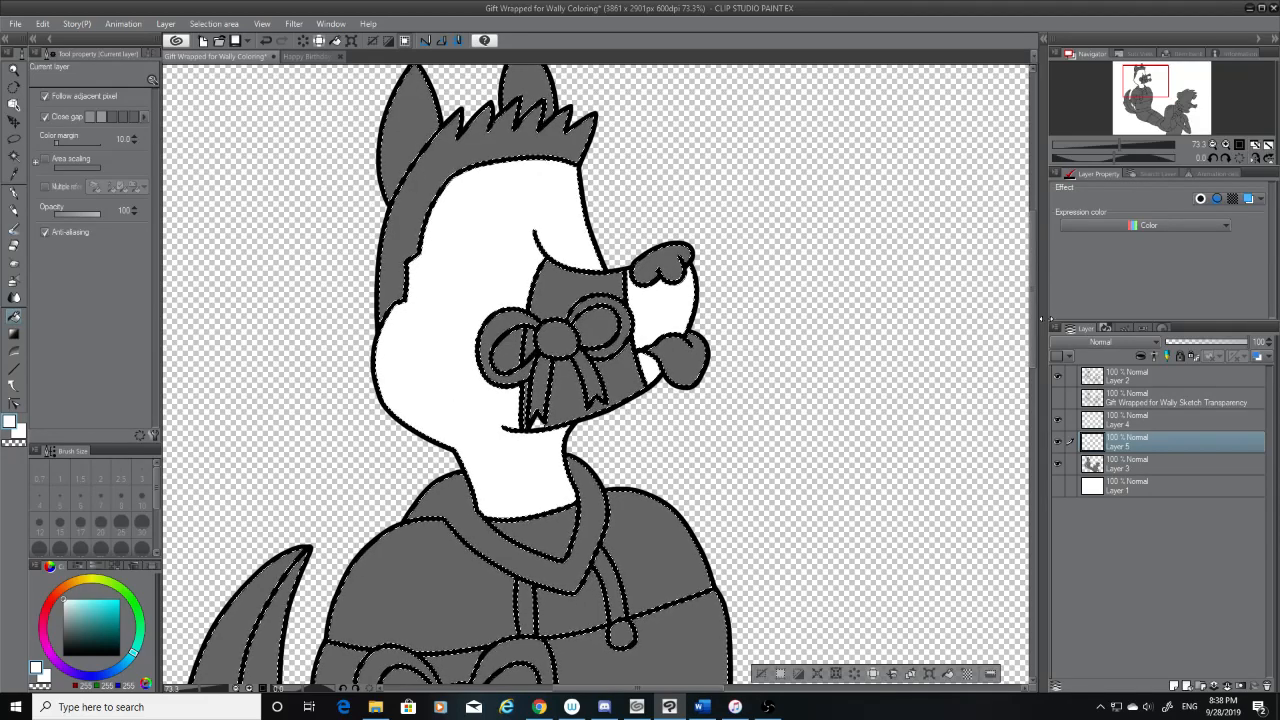
{"action": "scroll", "coordinate": [563, 503], "scroll_direction": "down", "scroll_amount": 3}
{"action": "left_click", "coordinate": [260, 230]}
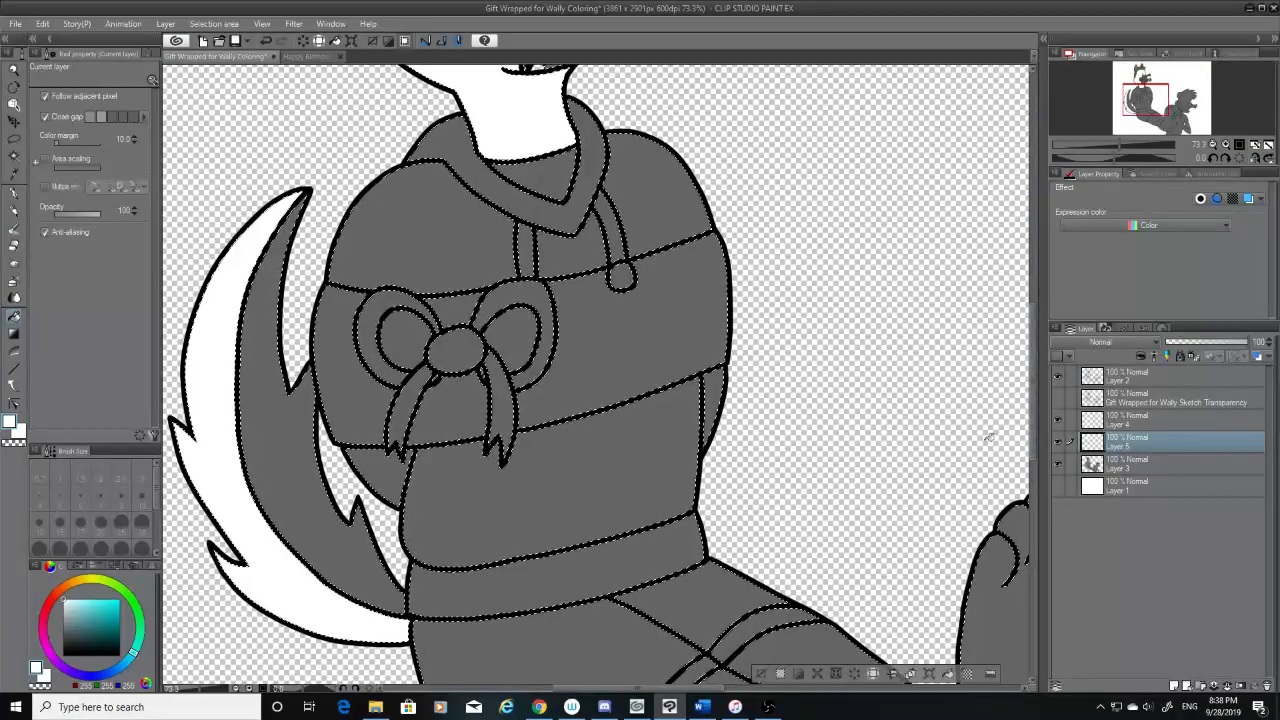
Fill the seated character's bare legs, both soles and all the toes with white on Layer 5
{"action": "scroll", "coordinate": [940, 470], "scroll_direction": "down", "scroll_amount": 3}
{"action": "left_click", "coordinate": [880, 478]}
{"action": "left_click", "coordinate": [928, 581]}
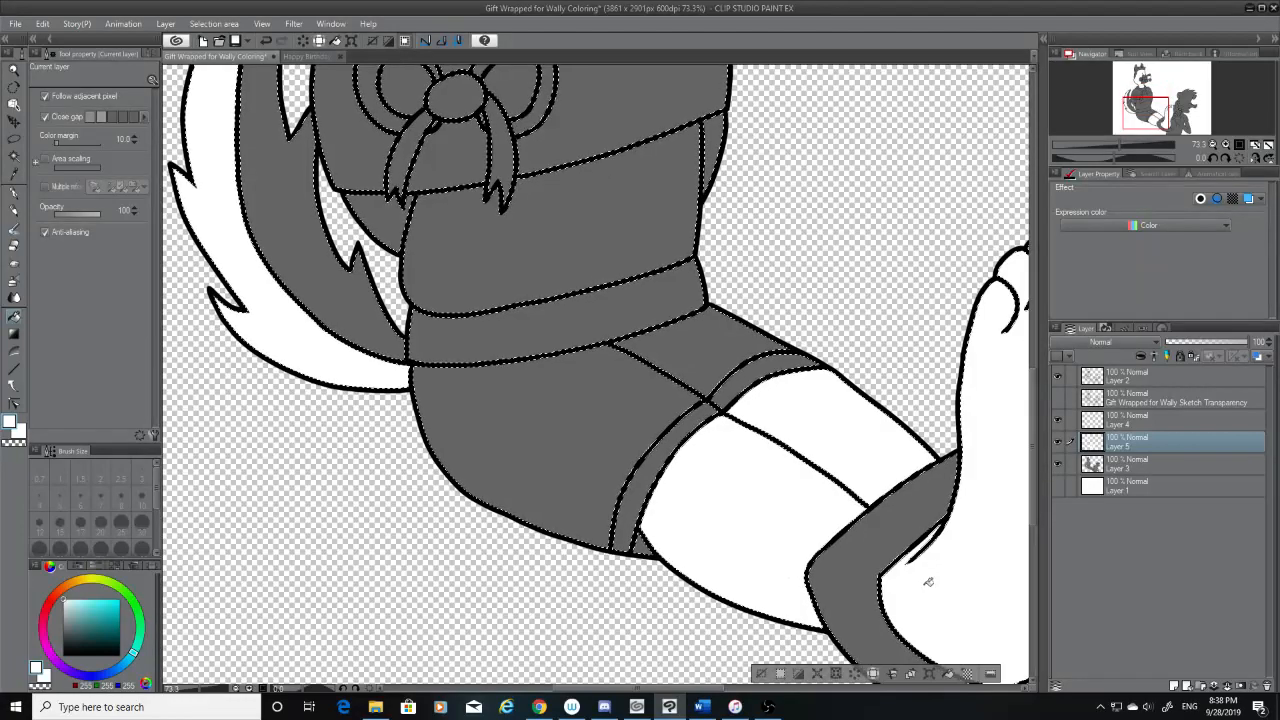
{"action": "left_click", "coordinate": [765, 690]}
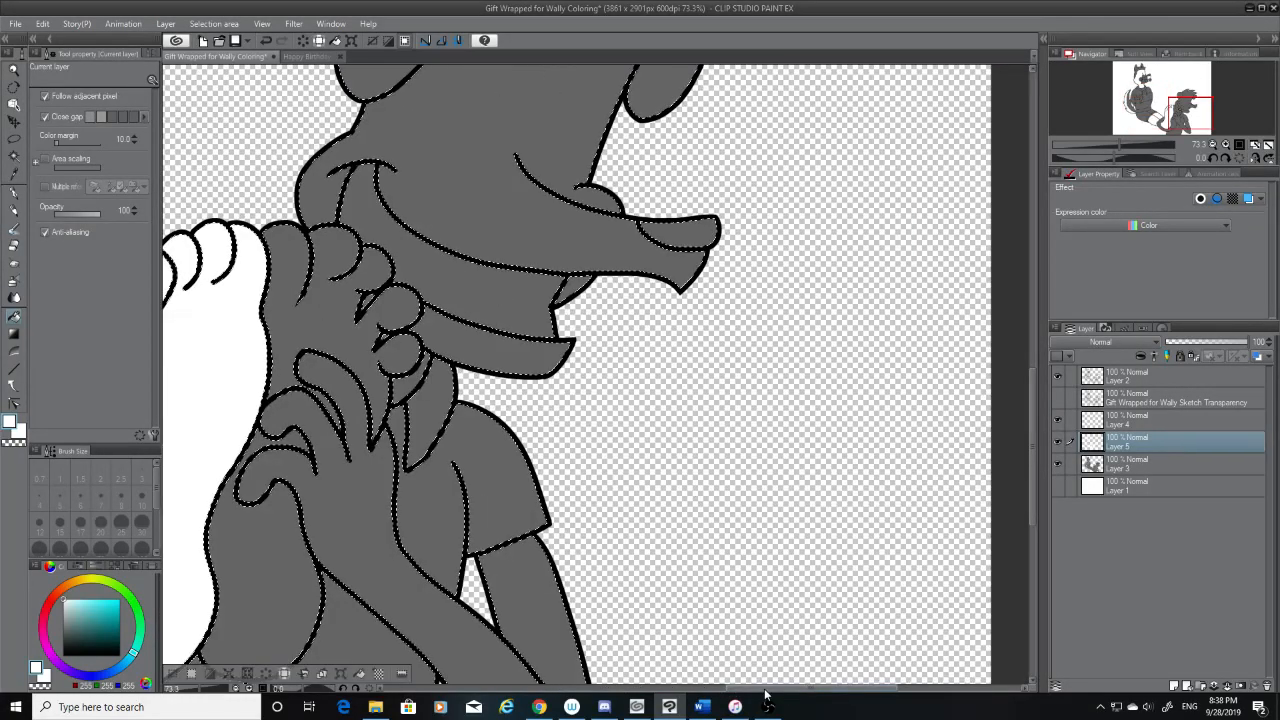
{"action": "left_click", "coordinate": [765, 693]}
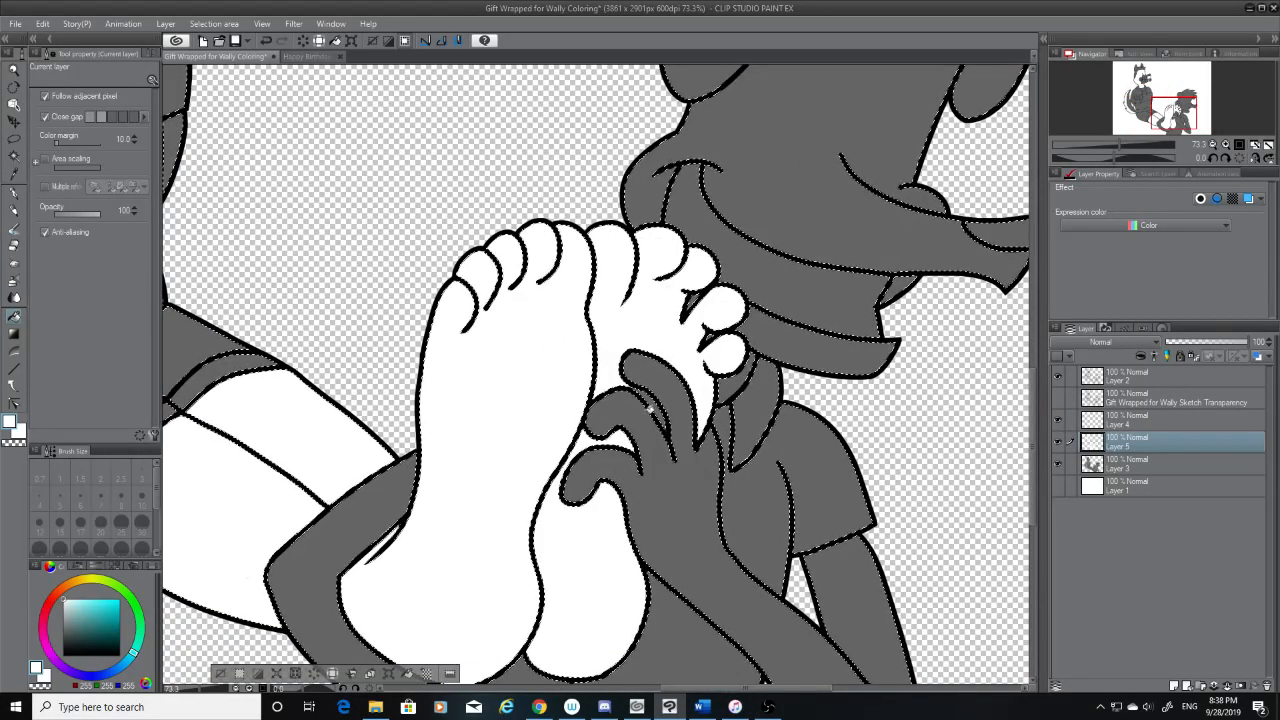
{"action": "scroll", "coordinate": [687, 438], "scroll_direction": "down", "scroll_amount": 2}
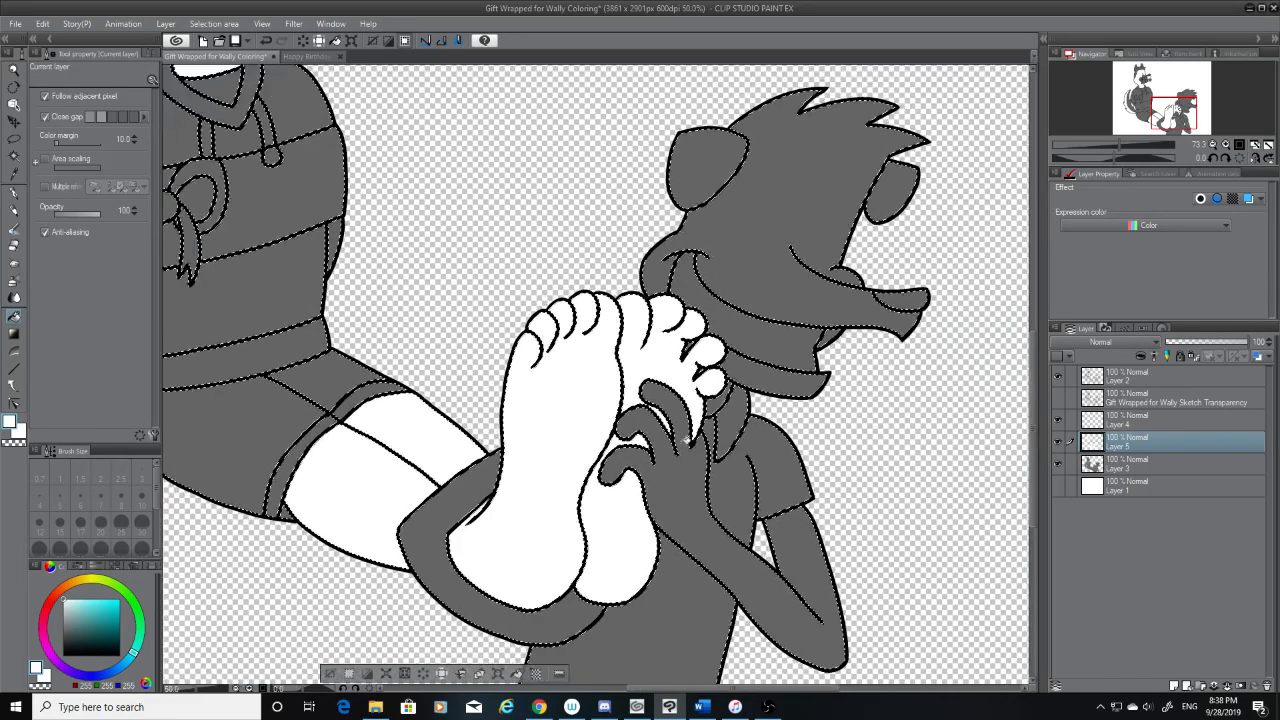
{"action": "scroll", "coordinate": [685, 437], "scroll_direction": "down", "scroll_amount": 2}
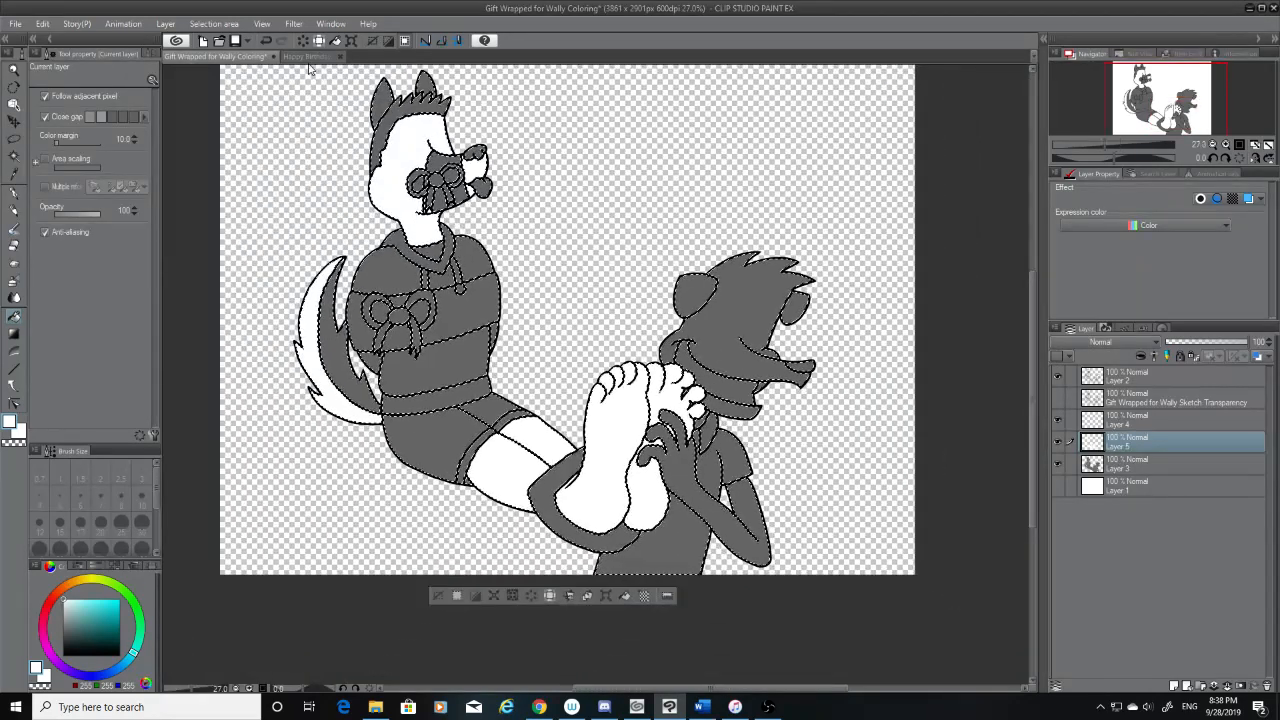
Sample the dark hair colour from the Happy Birthday drawing and fill the seated character's hair with it, undoing any misplaced fill
{"action": "left_click", "coordinate": [305, 57]}
{"action": "left_click", "coordinate": [14, 172]}
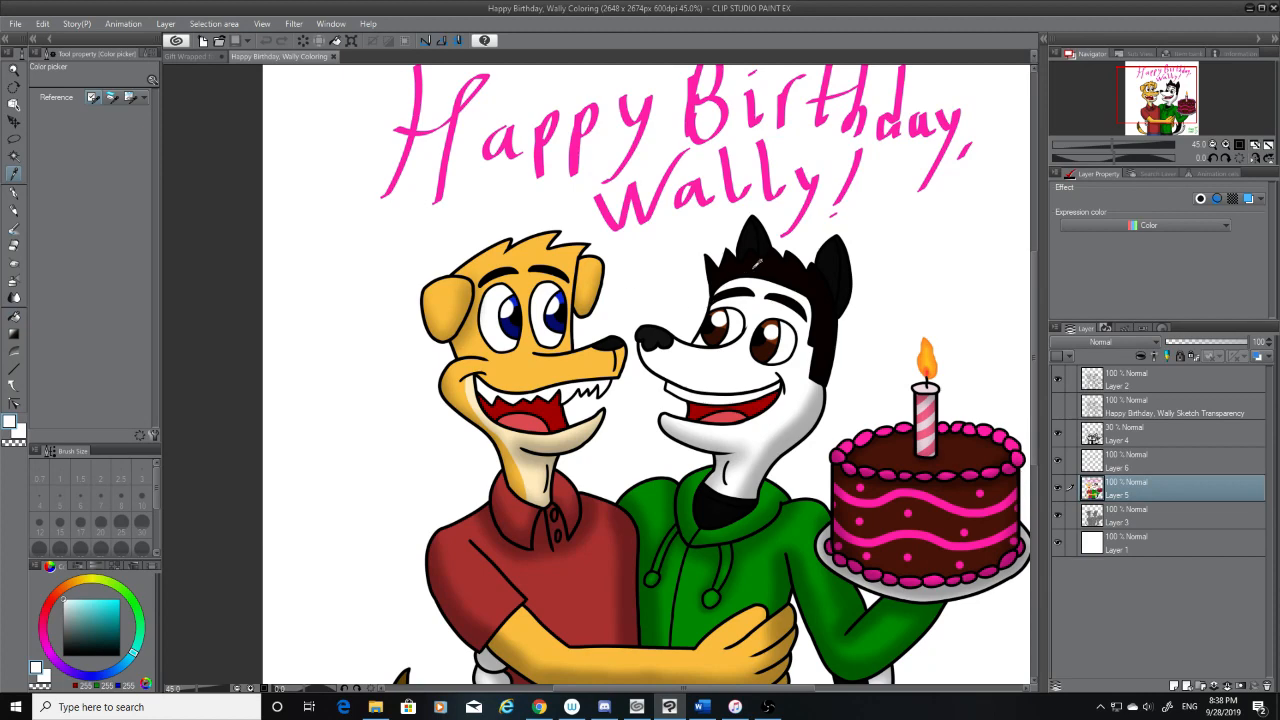
{"action": "left_click", "coordinate": [757, 262]}
{"action": "left_click", "coordinate": [195, 57]}
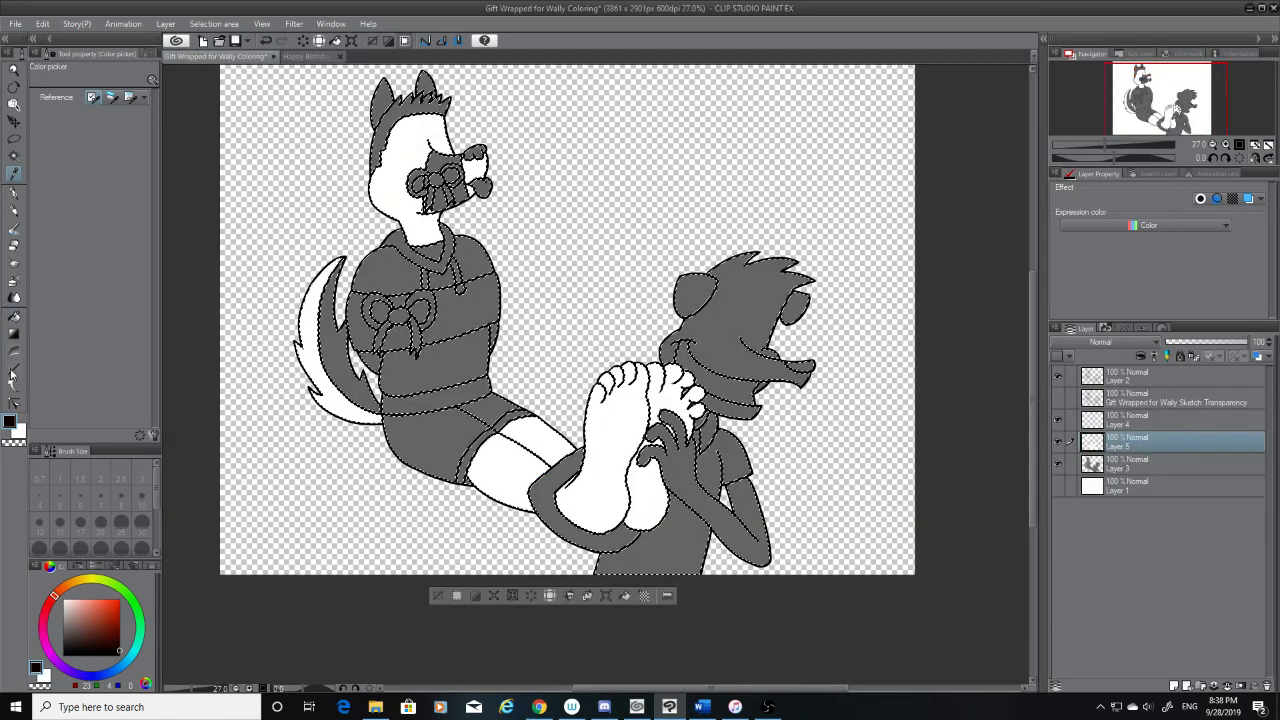
{"action": "left_click", "coordinate": [14, 316]}
{"action": "left_click", "coordinate": [408, 122]}
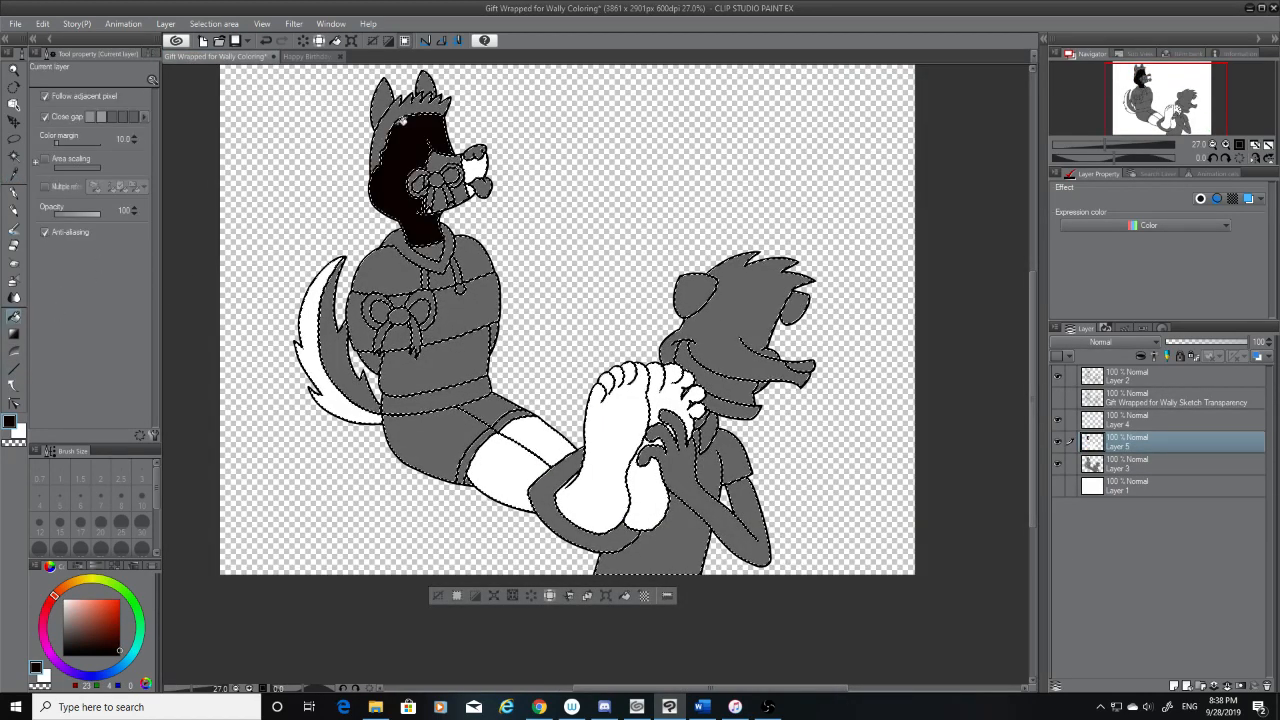
{"action": "key", "text": "ctrl+z"}
Sample the ear black from the Happy Birthday drawing and fill the seated character's ears and inner tail stripe with it
{"action": "left_click", "coordinate": [305, 57]}
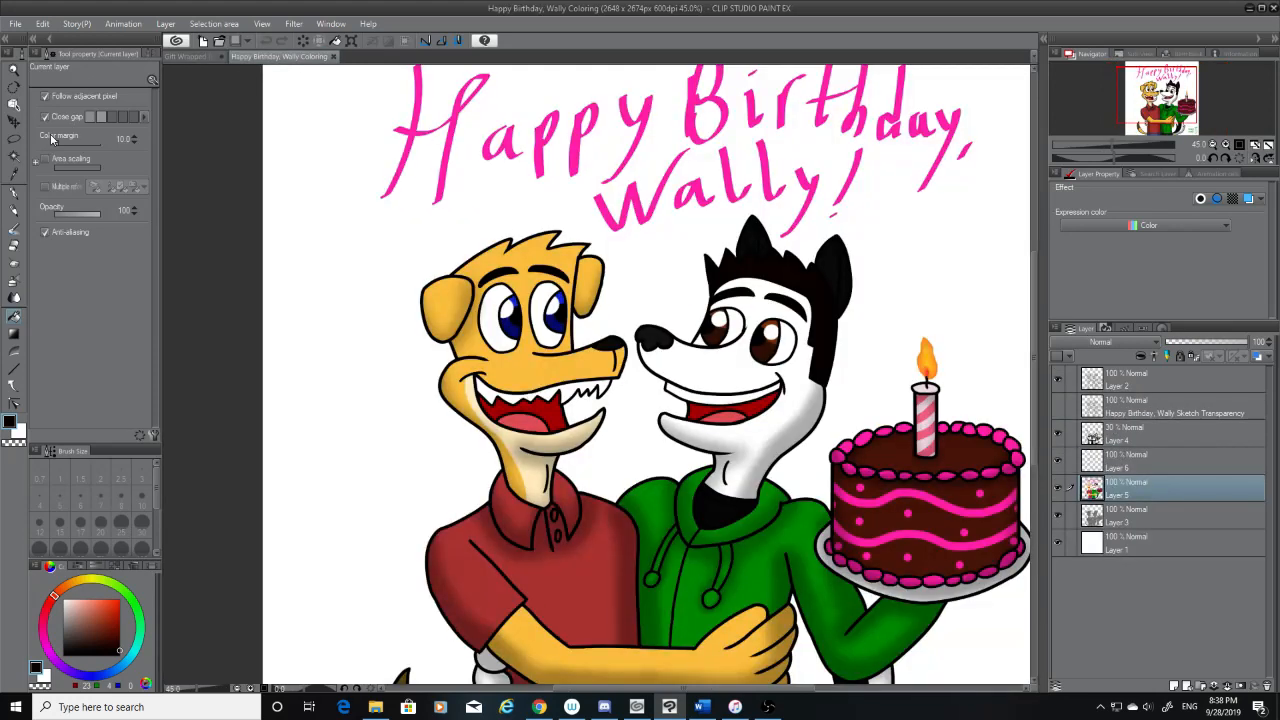
{"action": "left_click", "coordinate": [14, 173]}
{"action": "left_click", "coordinate": [770, 228]}
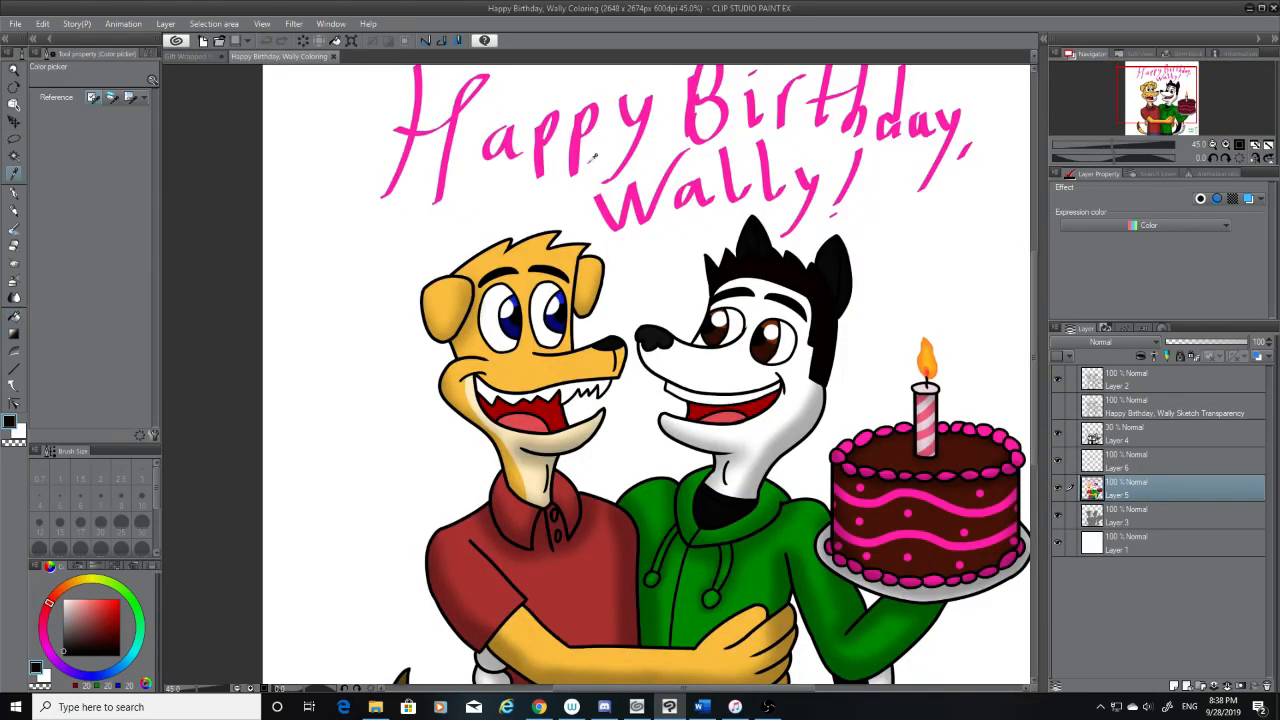
{"action": "left_click", "coordinate": [195, 57]}
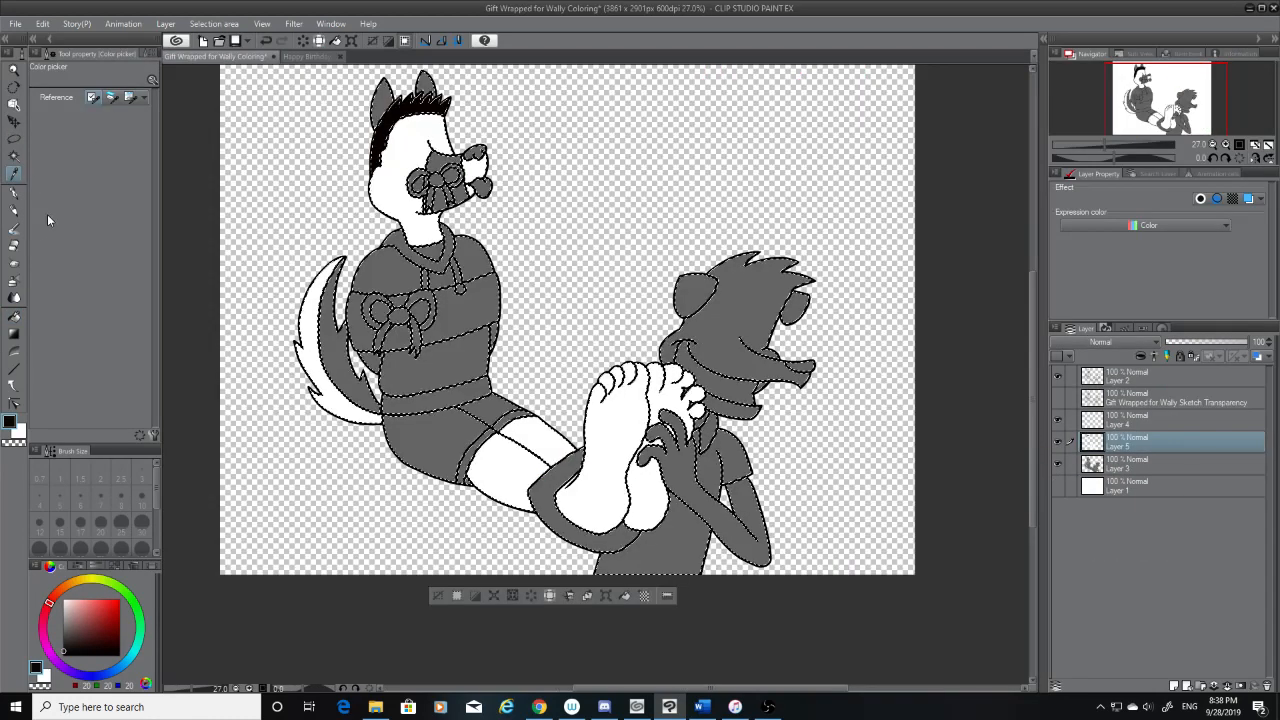
{"action": "left_click", "coordinate": [15, 318]}
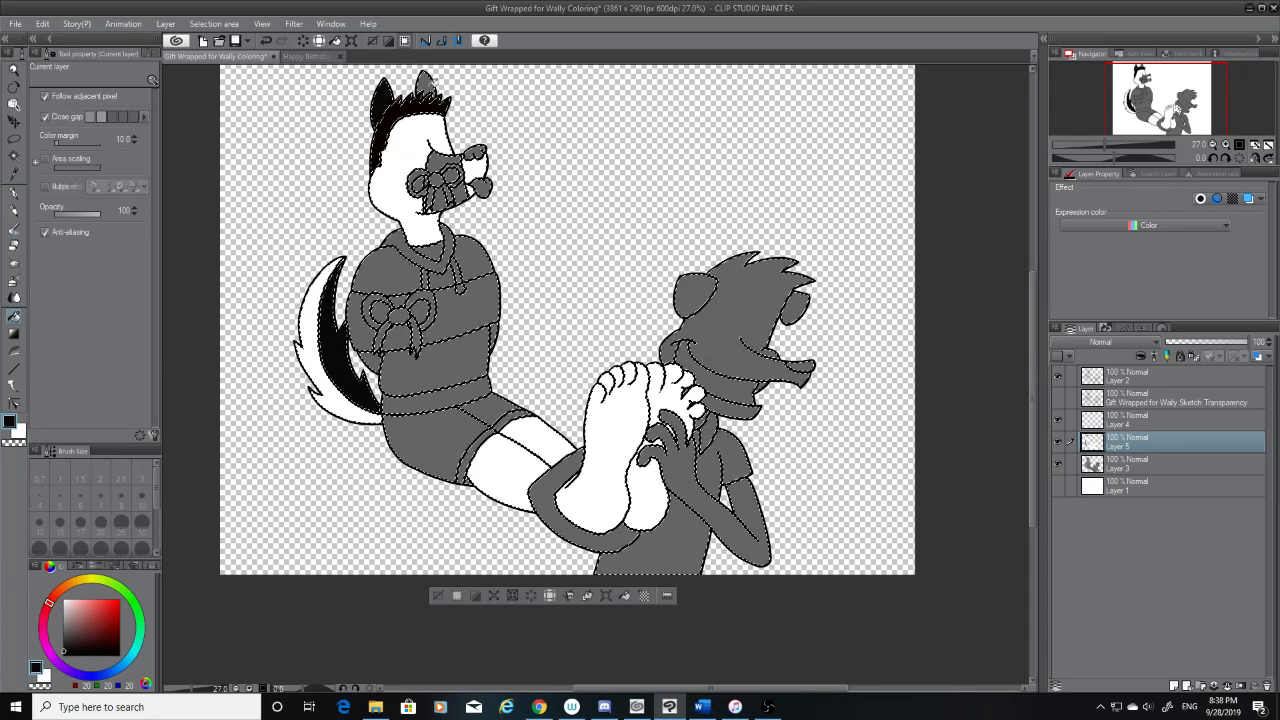
Sample the nose colour from the Happy Birthday drawing and fill the seated character's nose with it
{"action": "left_click", "coordinate": [300, 57]}
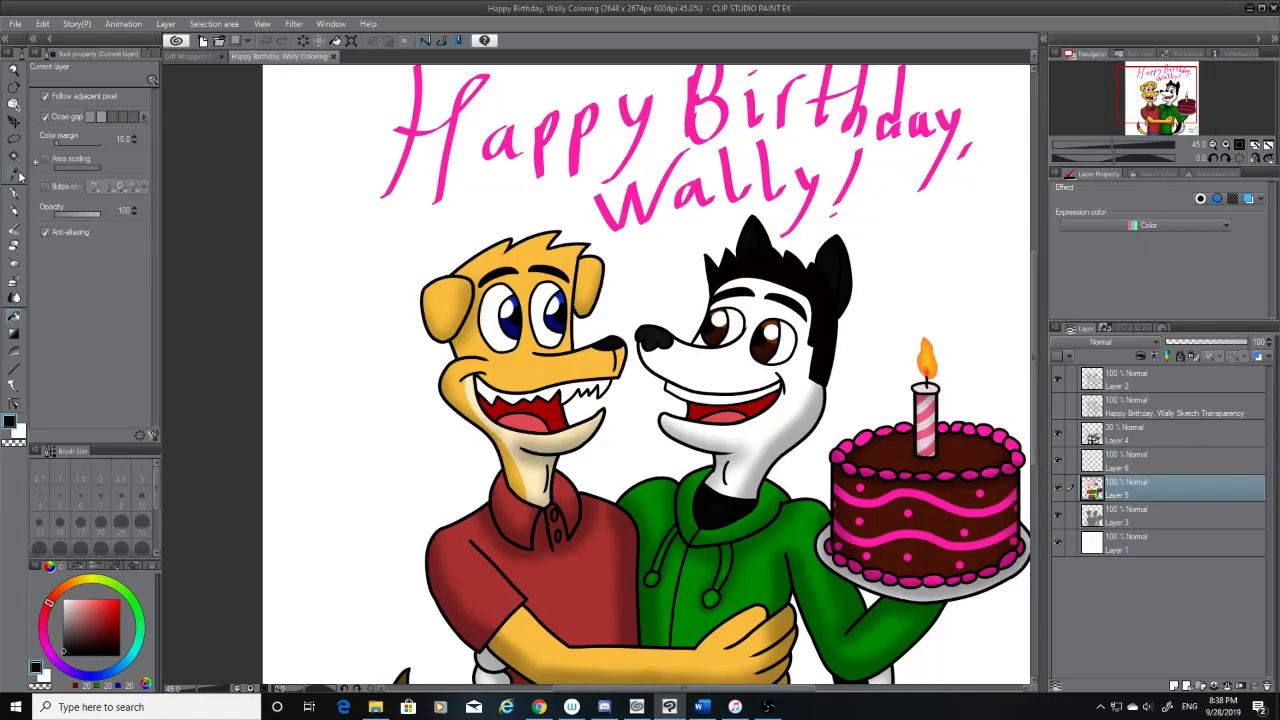
{"action": "left_click", "coordinate": [16, 175]}
{"action": "left_click", "coordinate": [672, 343]}
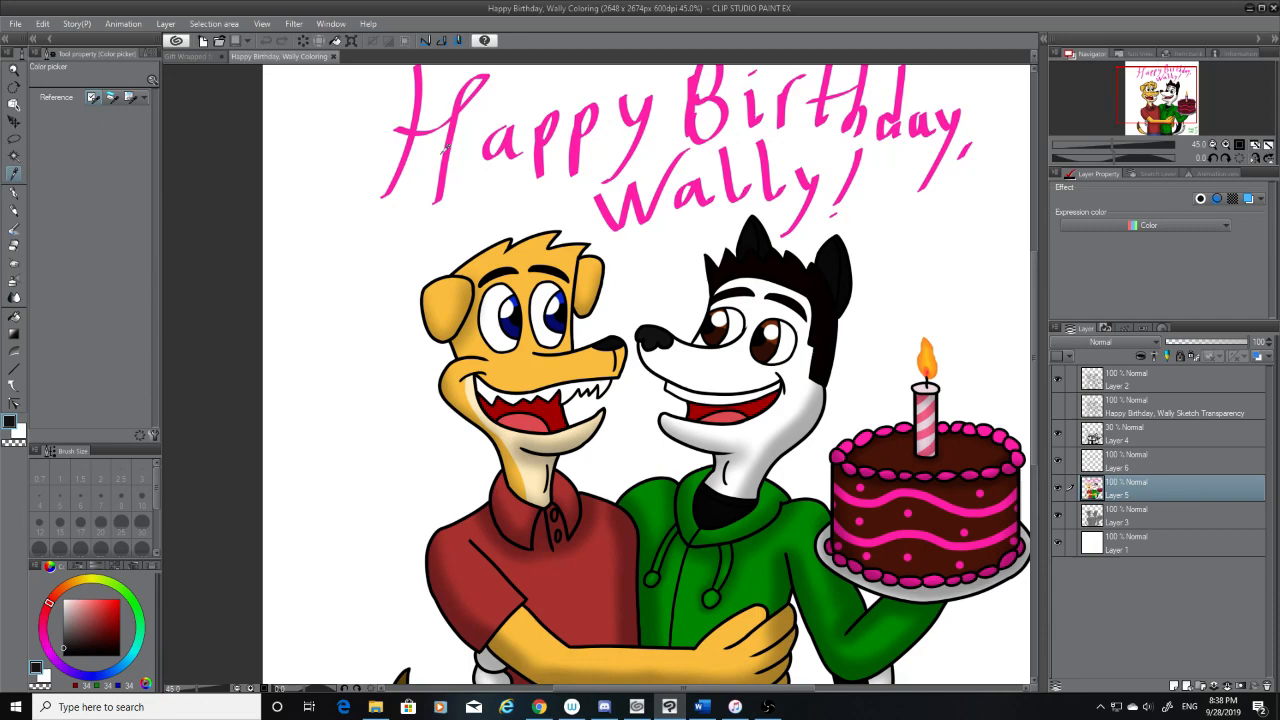
{"action": "left_click", "coordinate": [181, 59]}
{"action": "left_click", "coordinate": [14, 318]}
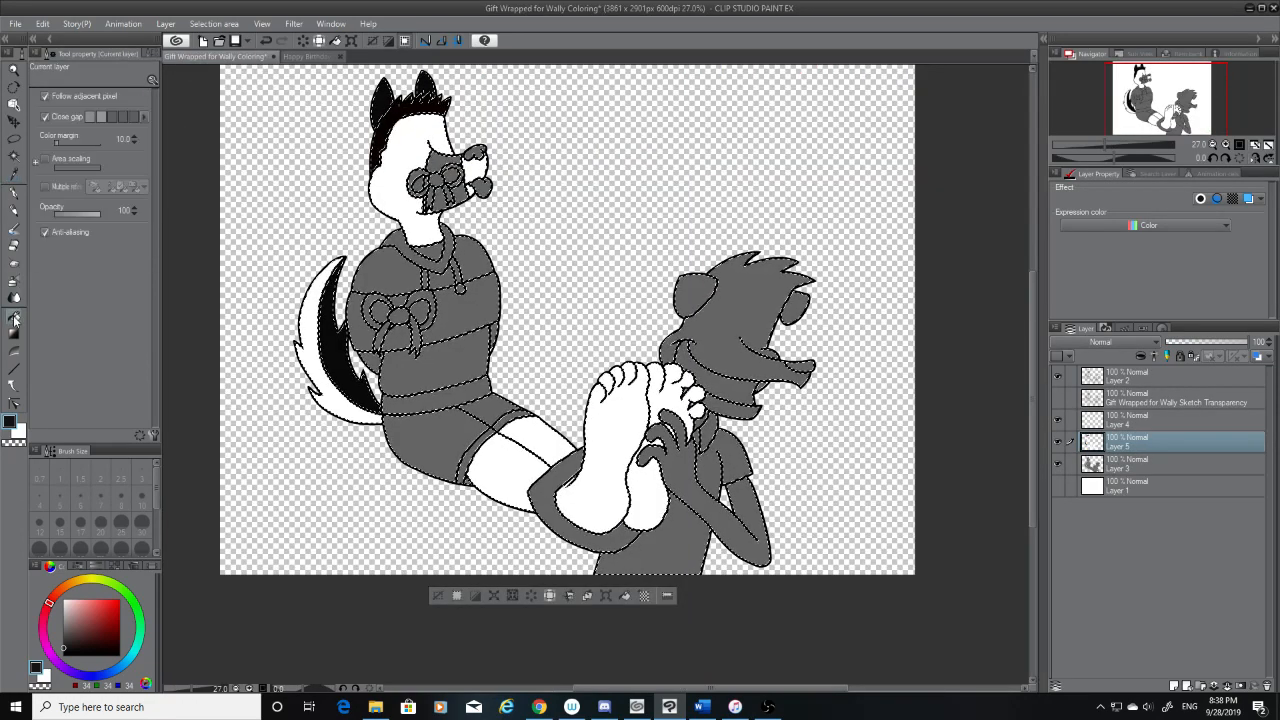
Fill the seated character's tongue with the tongue red sampled from the Happy Birthday drawing, and the laughing character's teeth with white
{"action": "left_click", "coordinate": [300, 57]}
{"action": "left_click", "coordinate": [15, 170]}
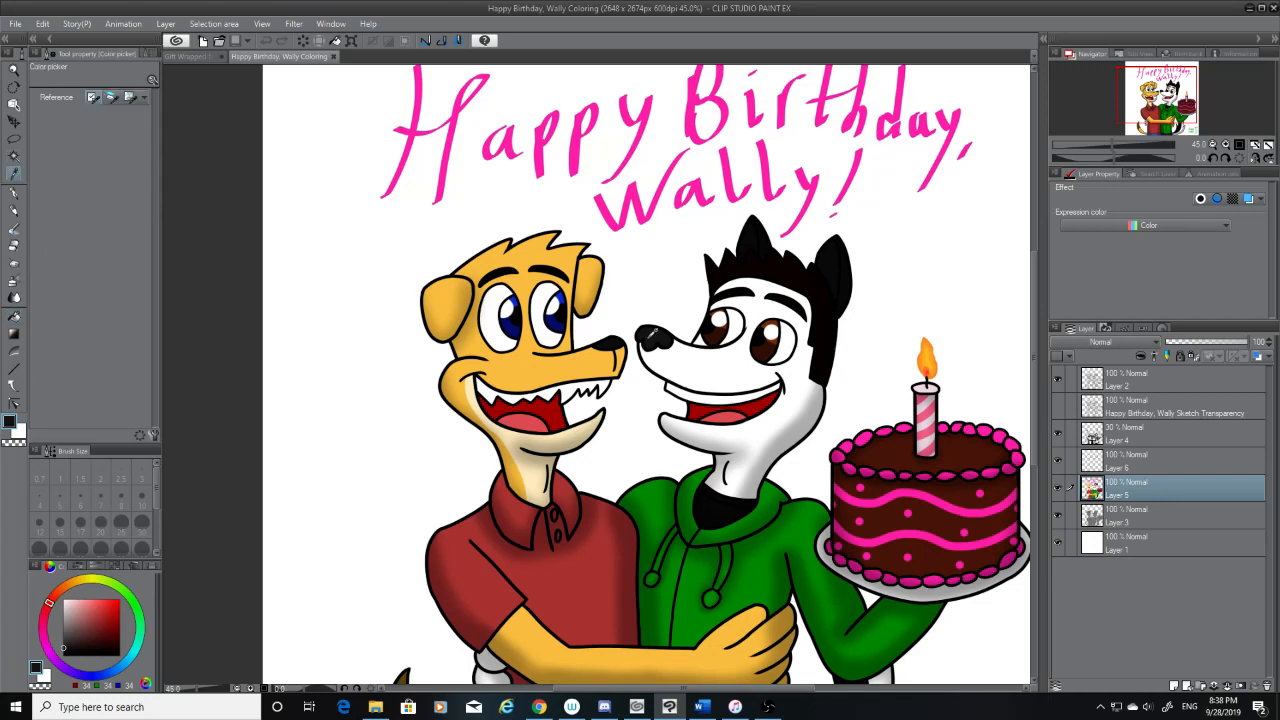
{"action": "left_click", "coordinate": [733, 408]}
{"action": "left_click", "coordinate": [212, 57]}
{"action": "left_click", "coordinate": [15, 315]}
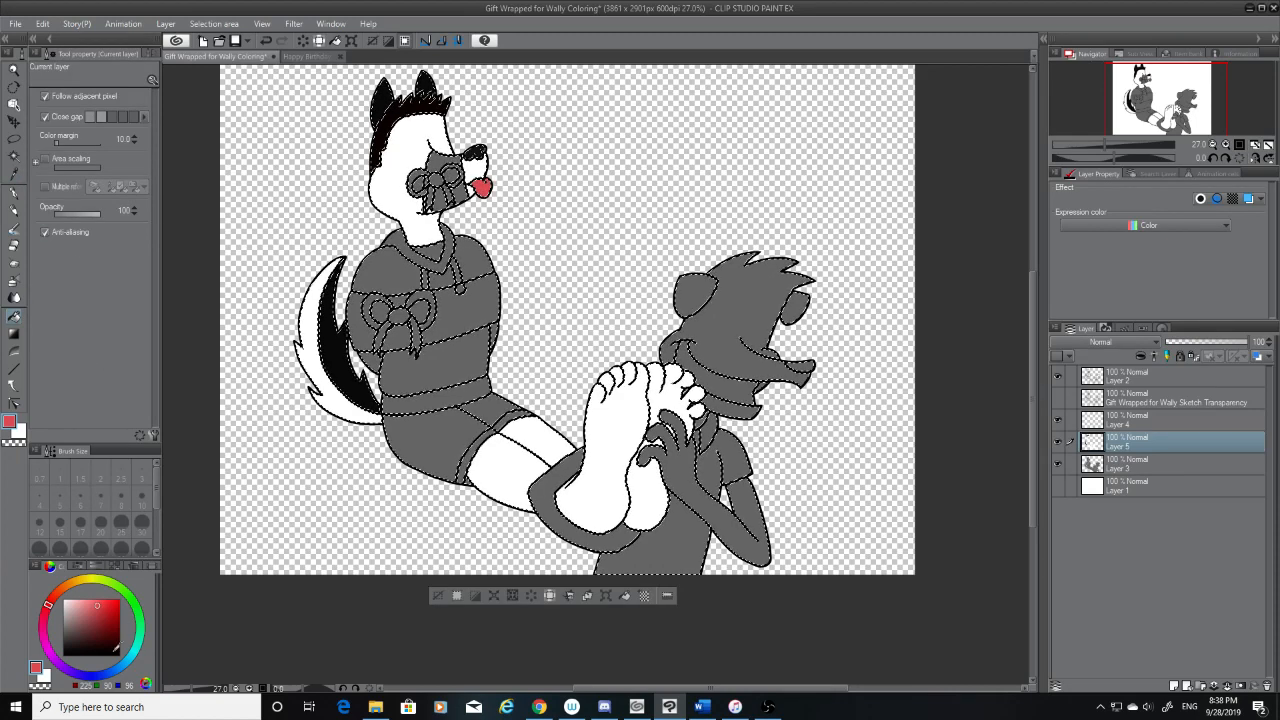
{"action": "left_click_drag", "start_coordinate": [114, 651], "coordinate": [27, 547]}
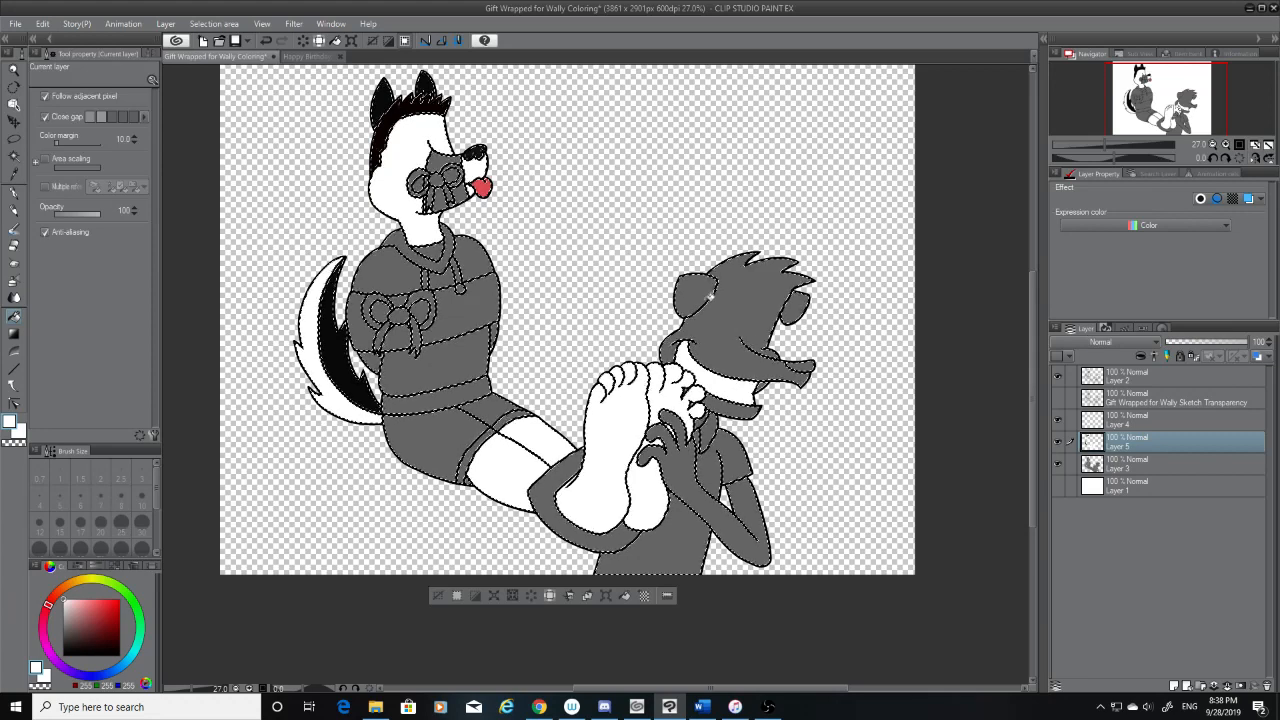
Sample the hoodie green from the Happy Birthday drawing and fill the seated character's hood, drawstrings, upper hoodie and lower hoodie sections
{"action": "left_click", "coordinate": [300, 57]}
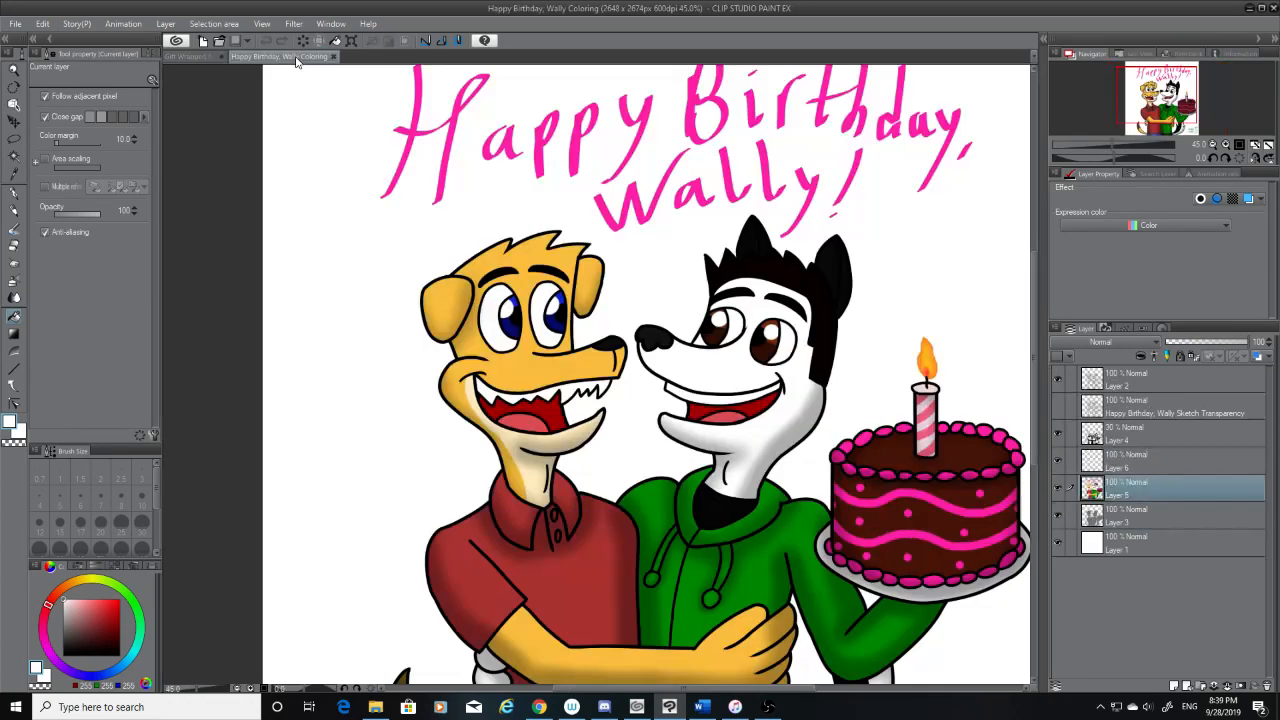
{"action": "left_click", "coordinate": [13, 173]}
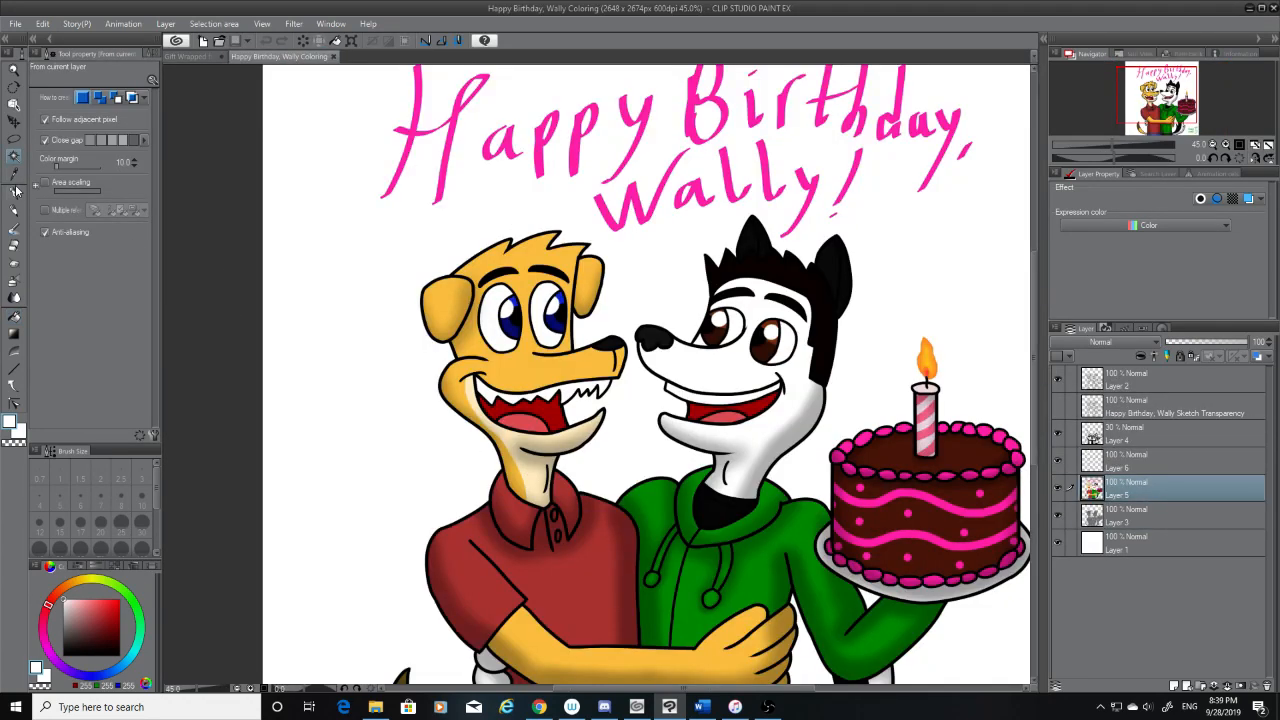
{"action": "left_click", "coordinate": [711, 579]}
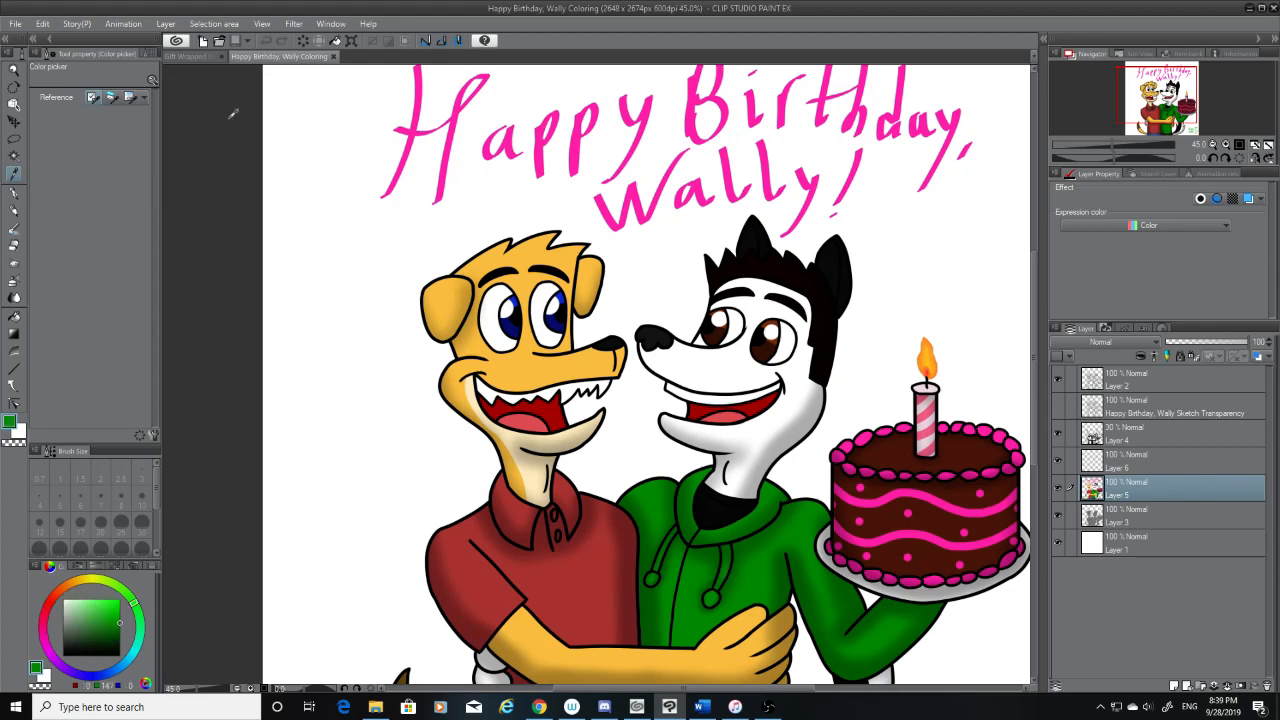
{"action": "left_click", "coordinate": [190, 57]}
{"action": "left_click", "coordinate": [14, 315]}
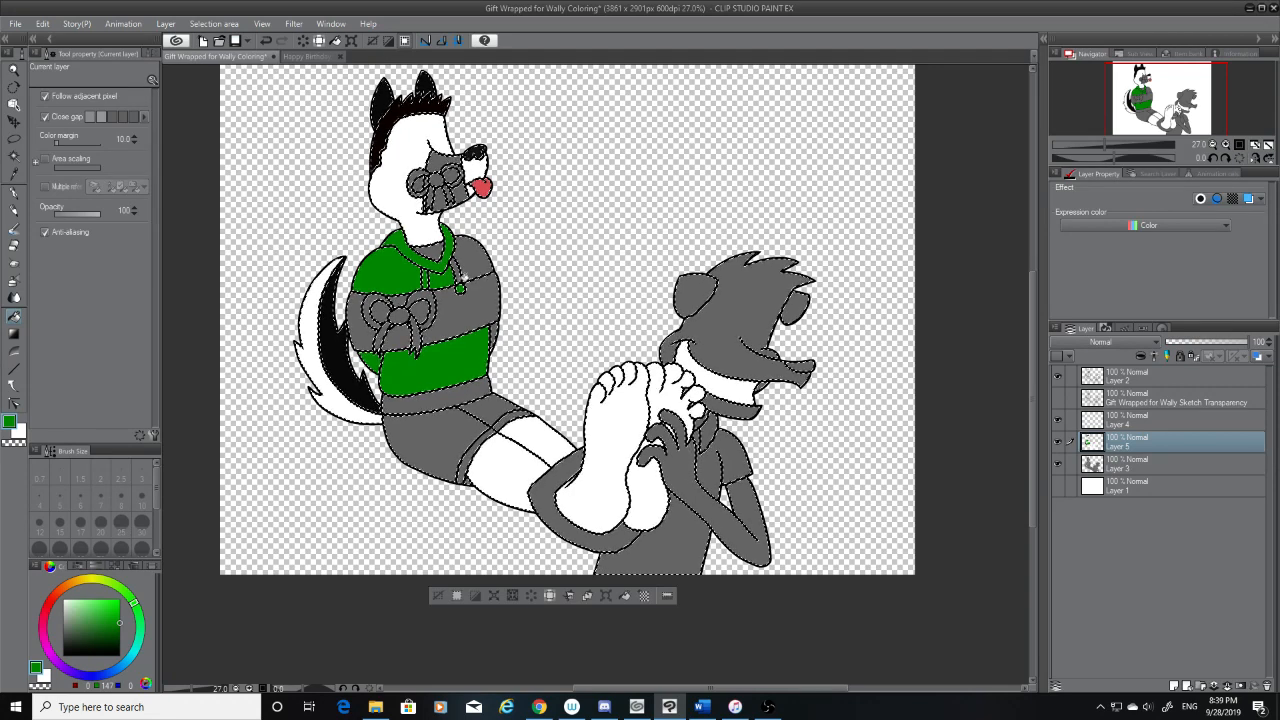
Sample the undershirt black from the Happy Birthday drawing and fill the area inside the seated character's hoodie neckline
{"action": "left_click", "coordinate": [305, 58]}
{"action": "left_click", "coordinate": [14, 174]}
{"action": "left_click", "coordinate": [722, 510]}
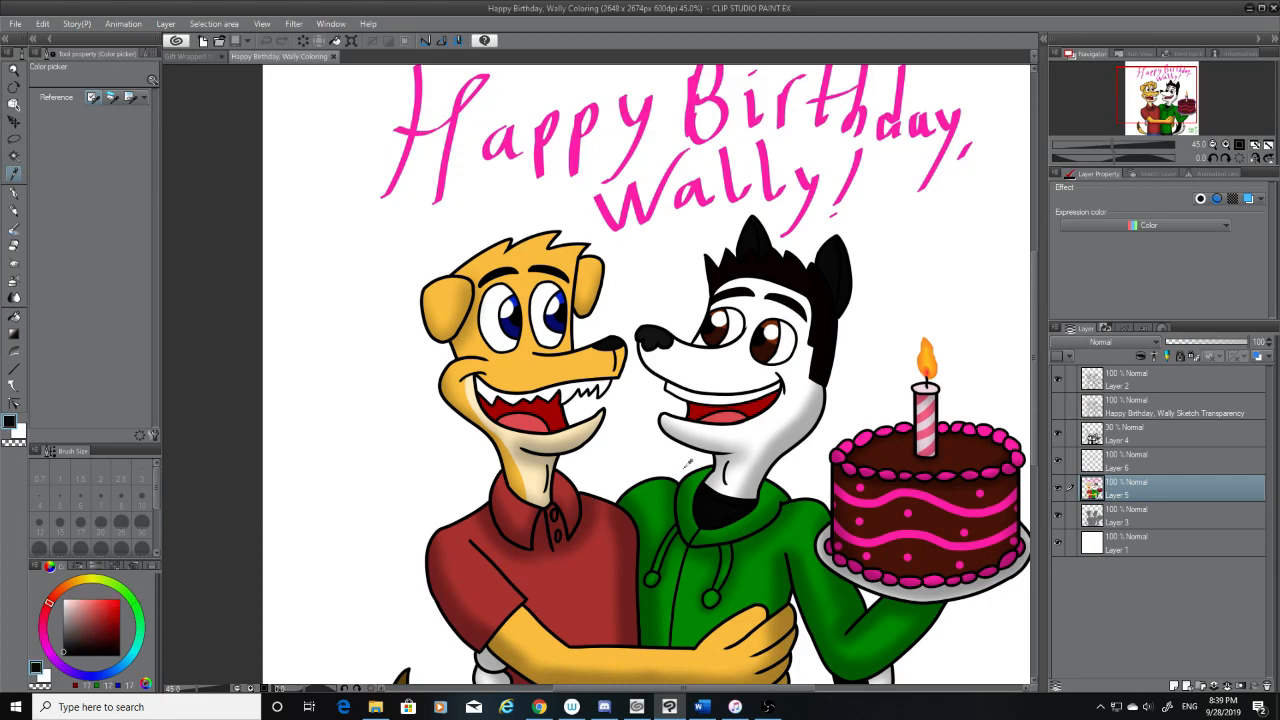
{"action": "left_click", "coordinate": [196, 56]}
{"action": "left_click", "coordinate": [15, 317]}
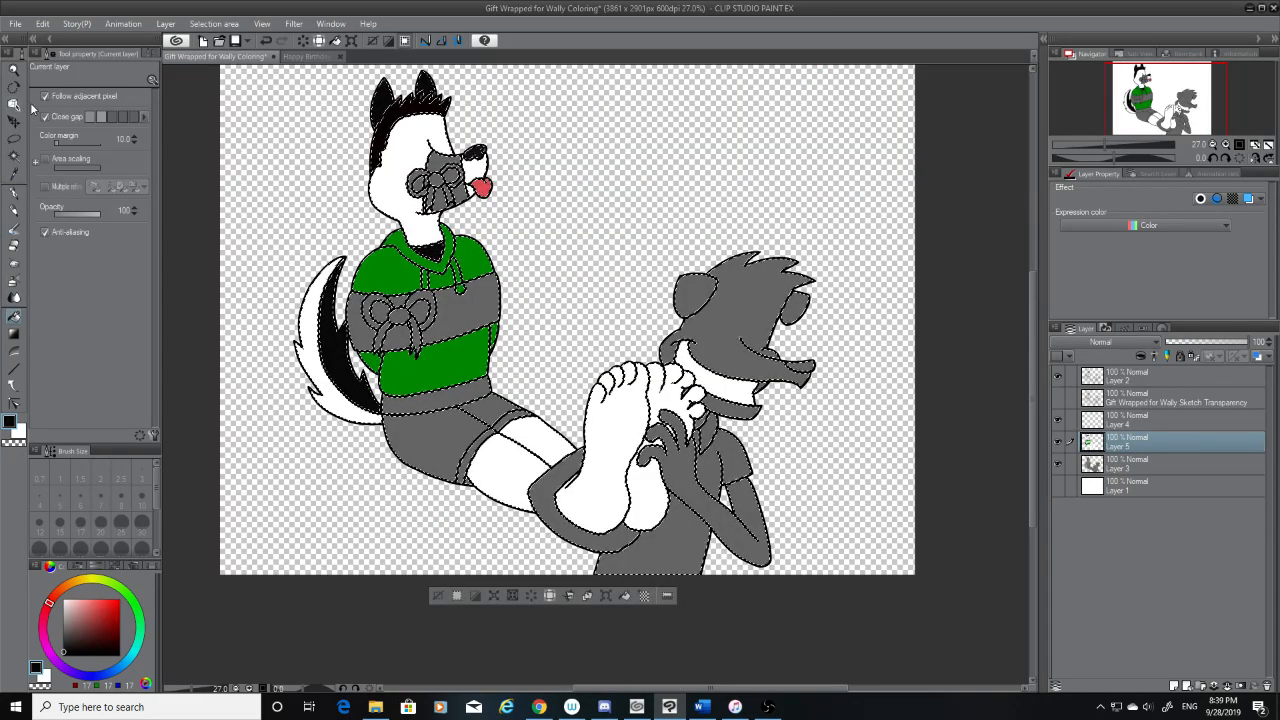
Sample the dark trouser colour from the Happy Birthday drawing and fill the seated character's shorts and leg cuffs with it
{"action": "left_click", "coordinate": [296, 57]}
{"action": "key", "text": "i"}
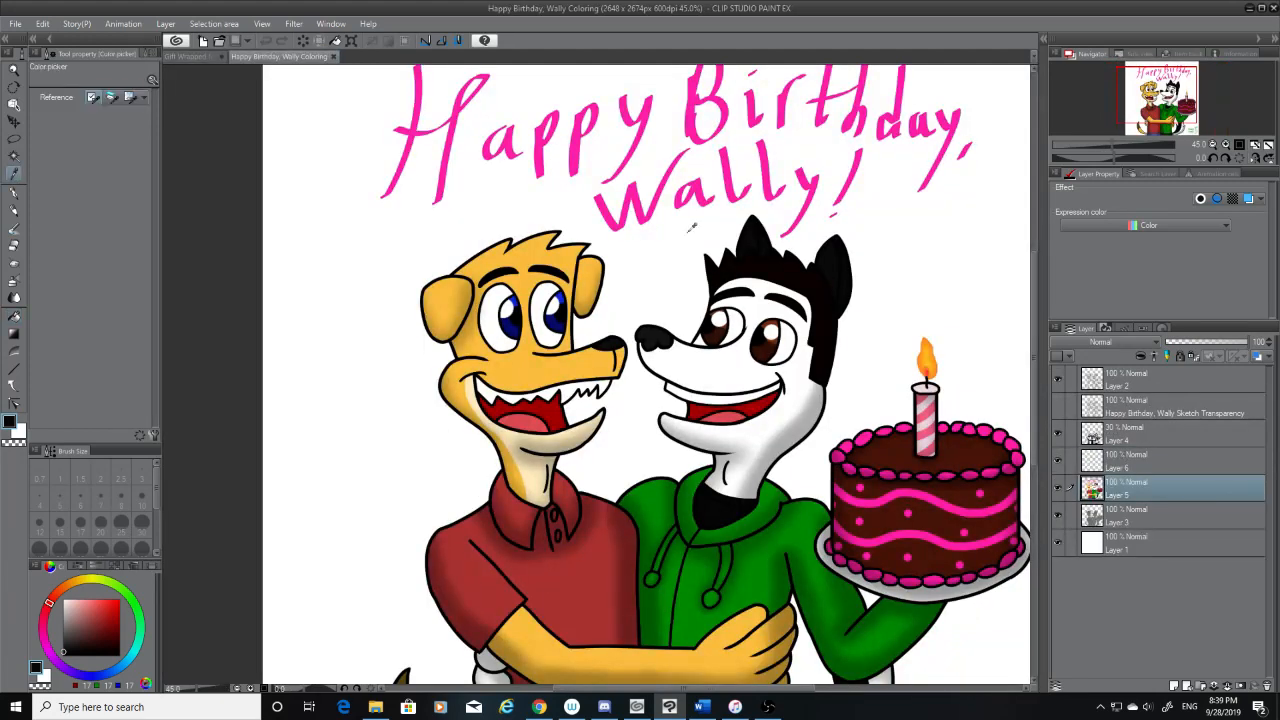
{"action": "left_click_drag", "start_coordinate": [1035, 302], "coordinate": [1049, 362]}
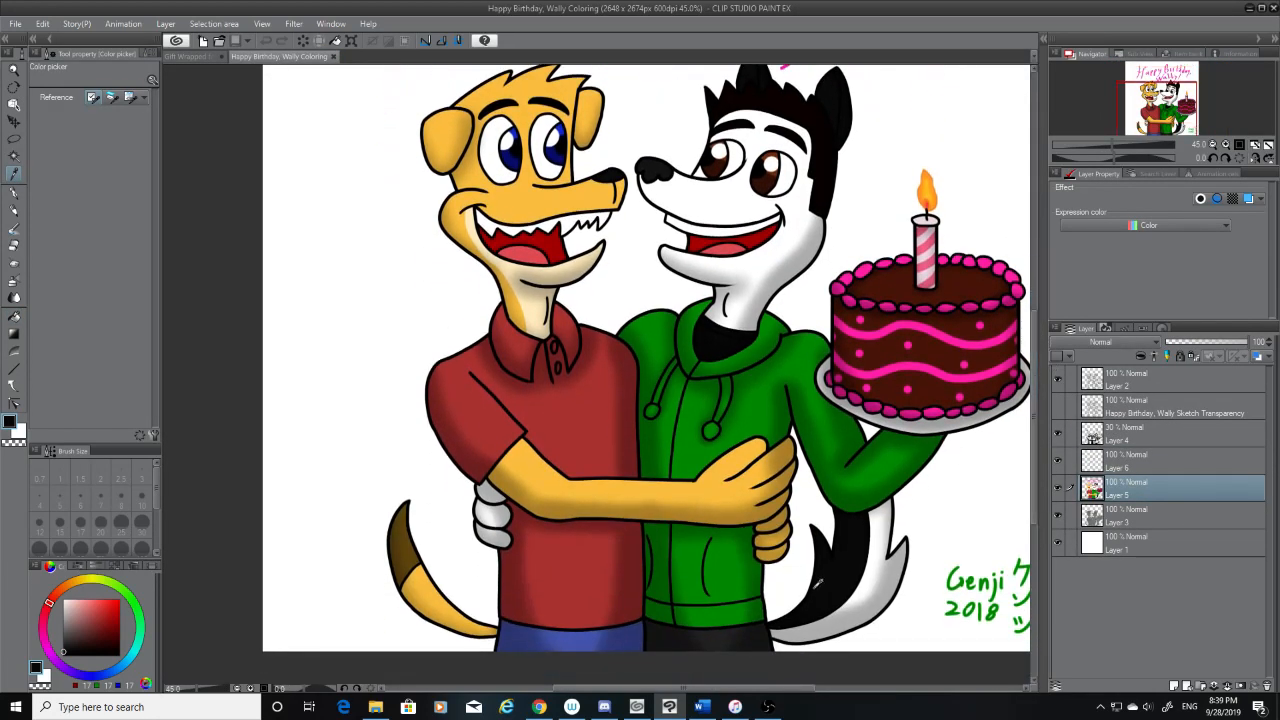
{"action": "left_click", "coordinate": [765, 637]}
{"action": "left_click", "coordinate": [192, 57]}
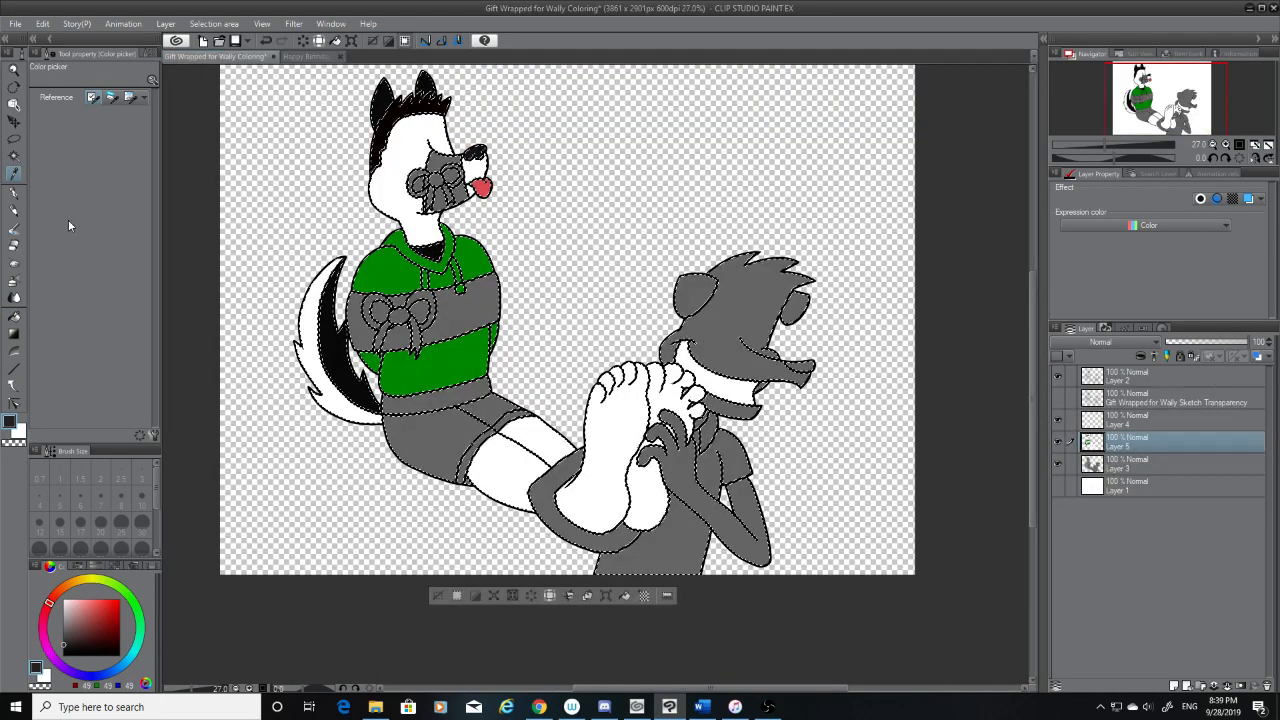
{"action": "left_click", "coordinate": [14, 316]}
{"action": "left_click", "coordinate": [505, 412]}
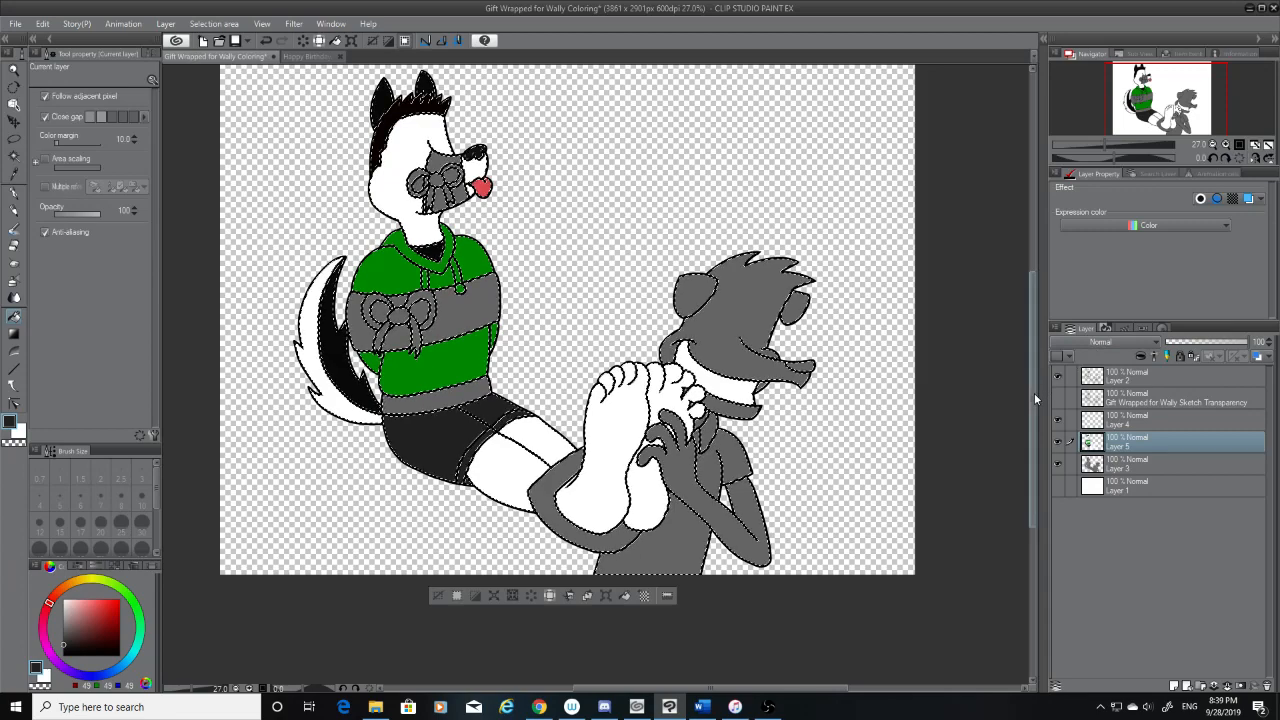
Sample the green from the seated character's hoodie and fill the hoodie's waistband with it
{"action": "left_click_drag", "start_coordinate": [1034, 393], "coordinate": [1040, 361]}
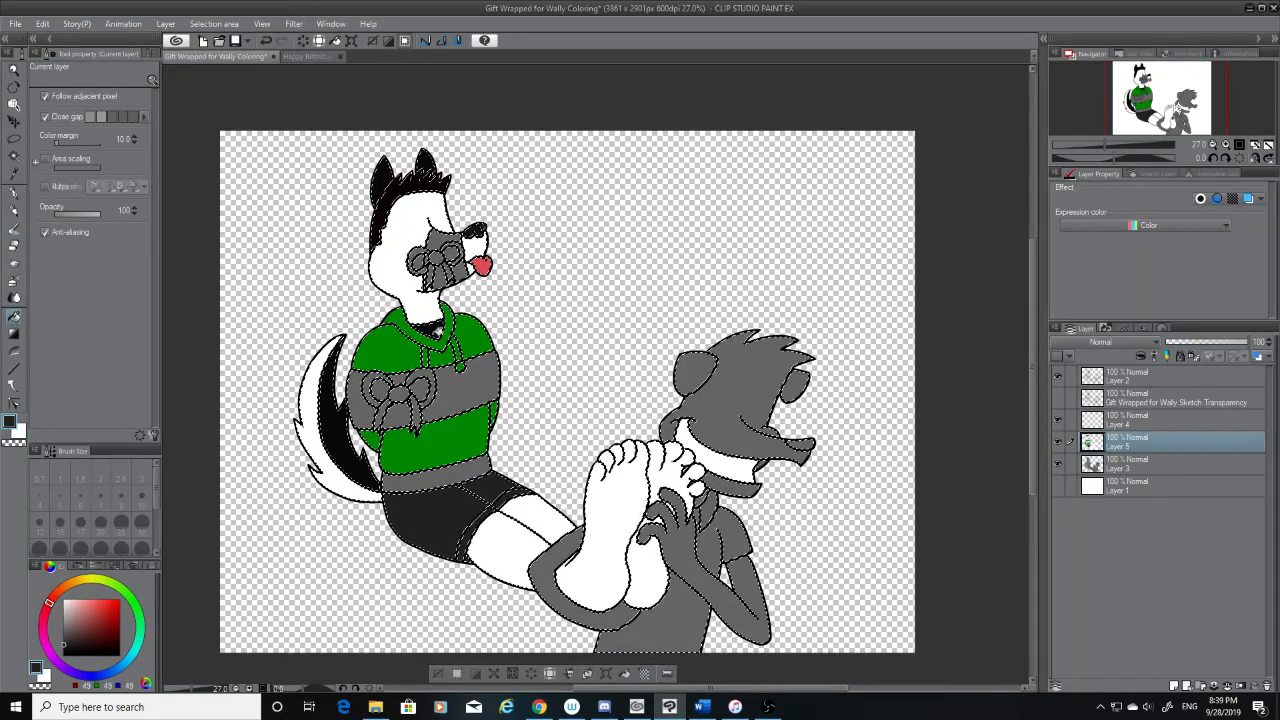
{"action": "left_click", "coordinate": [15, 174]}
{"action": "left_click", "coordinate": [388, 348]}
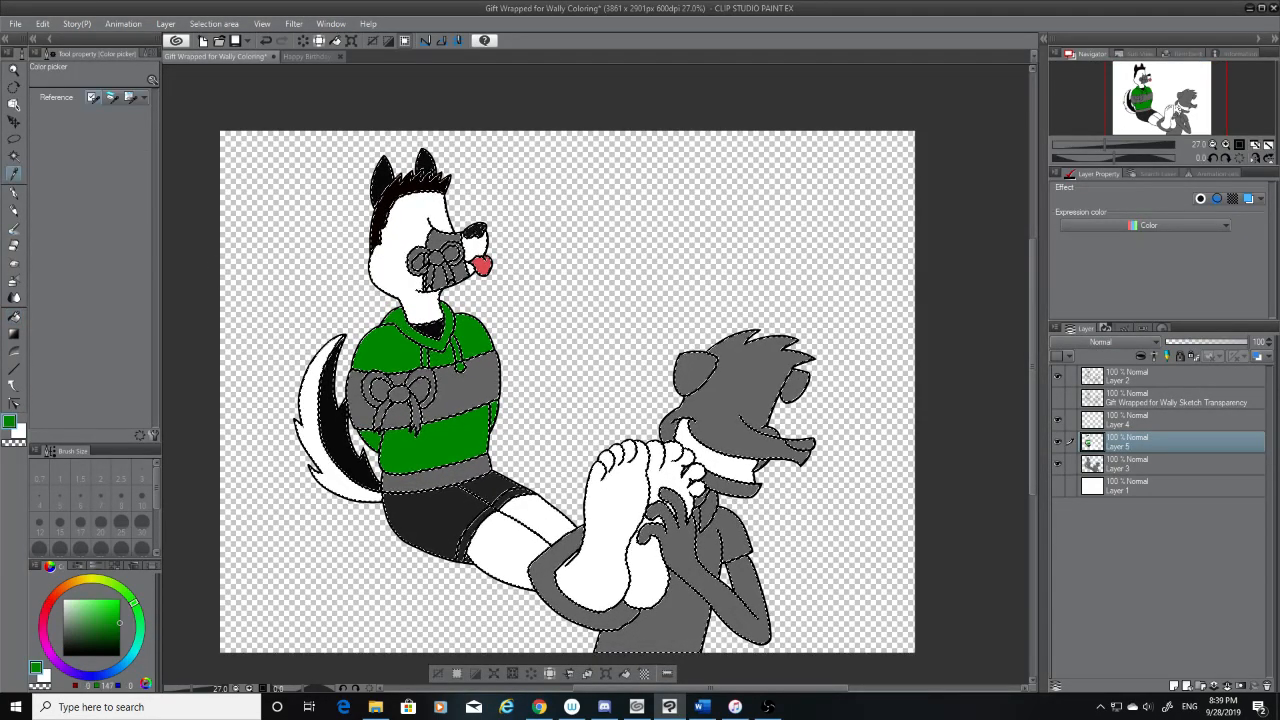
{"action": "left_click", "coordinate": [15, 315]}
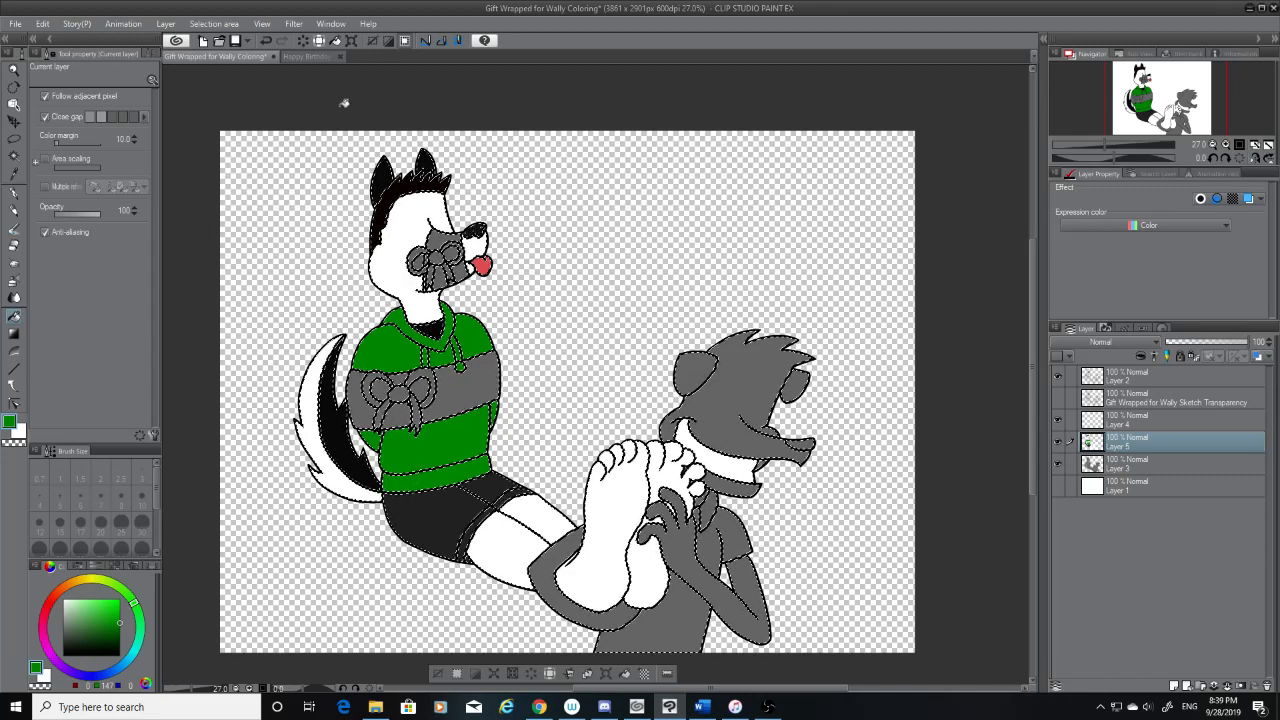
Sample the shirt red from the Happy Birthday drawing and fill the laughing character's shirt, sleeve and collar with it
{"action": "left_click", "coordinate": [297, 55]}
{"action": "left_click", "coordinate": [15, 174]}
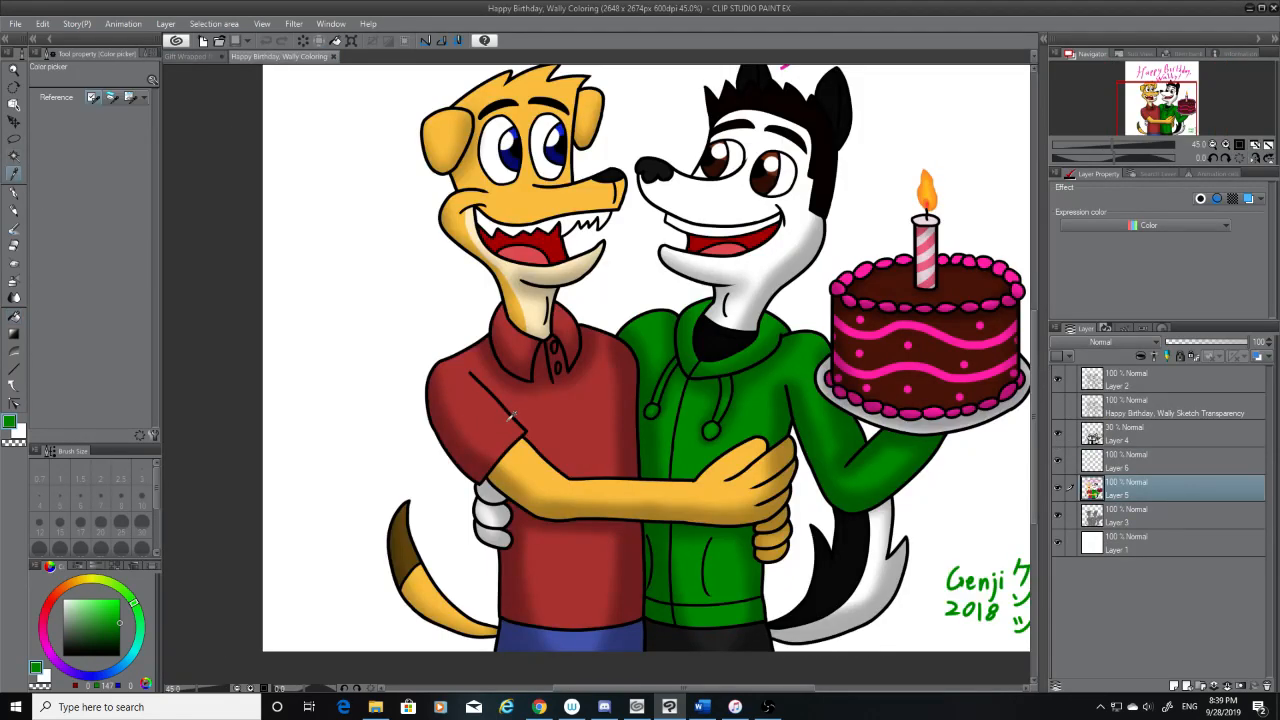
{"action": "left_click", "coordinate": [505, 413]}
{"action": "left_click", "coordinate": [195, 56]}
{"action": "left_click", "coordinate": [15, 315]}
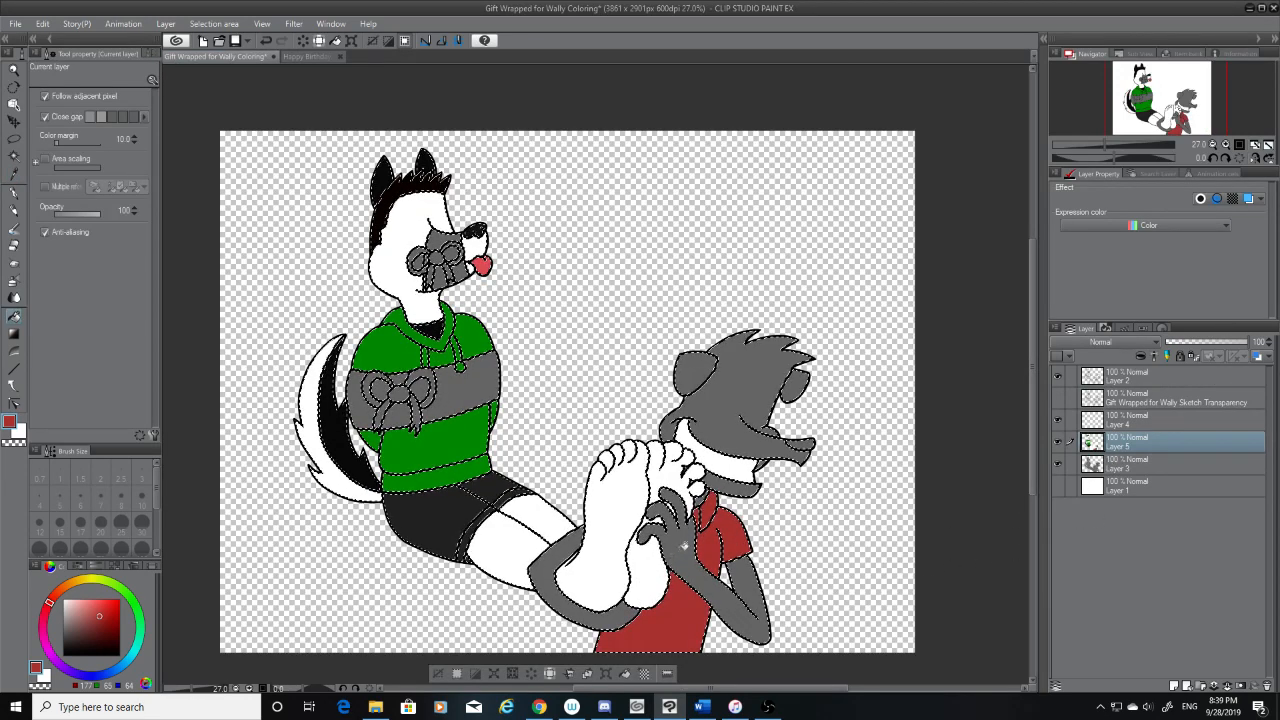
Sample the golden fur colour from the Happy Birthday drawing and fill the laughing character's head with it
{"action": "left_click", "coordinate": [330, 56]}
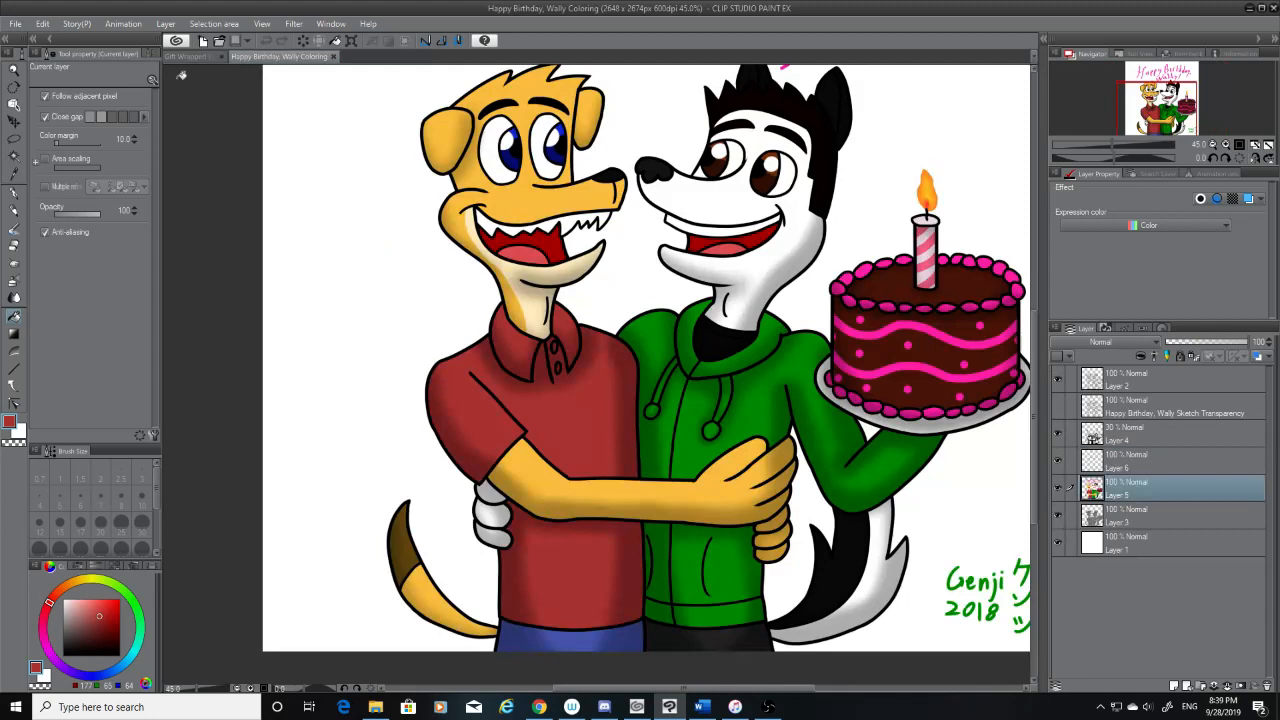
{"action": "left_click", "coordinate": [14, 173]}
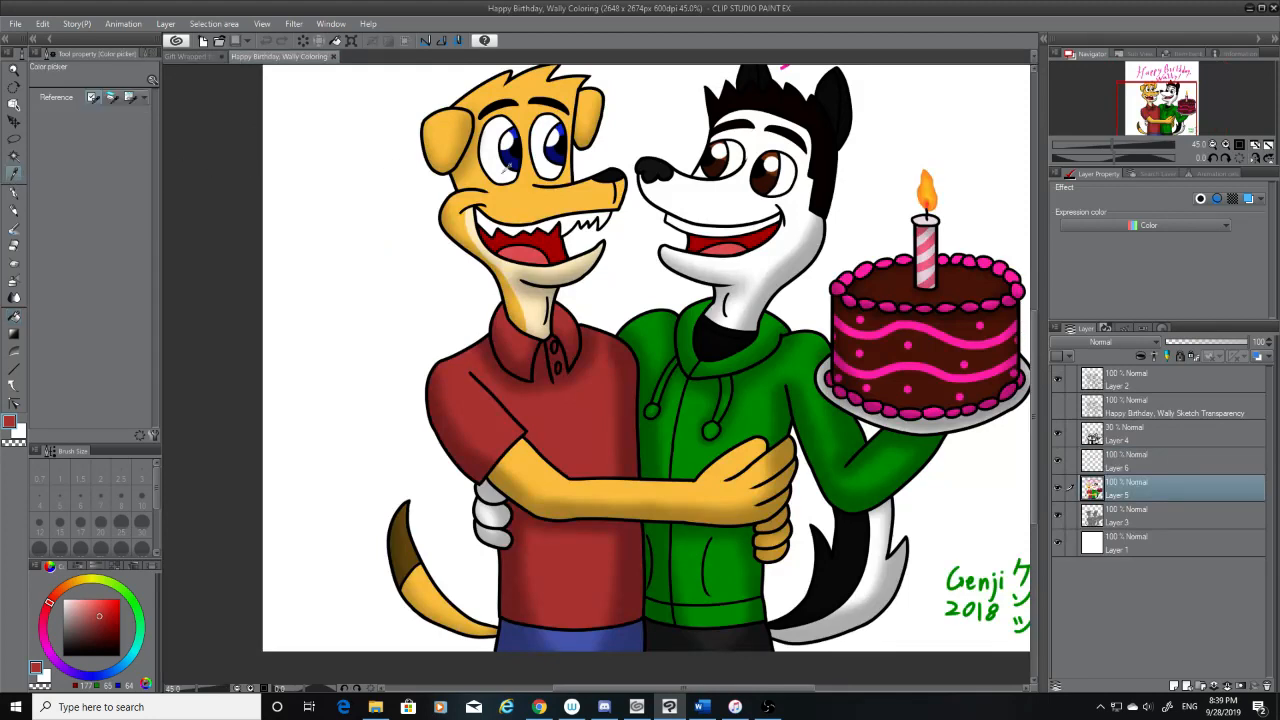
{"action": "left_click", "coordinate": [506, 168]}
{"action": "left_click", "coordinate": [194, 58]}
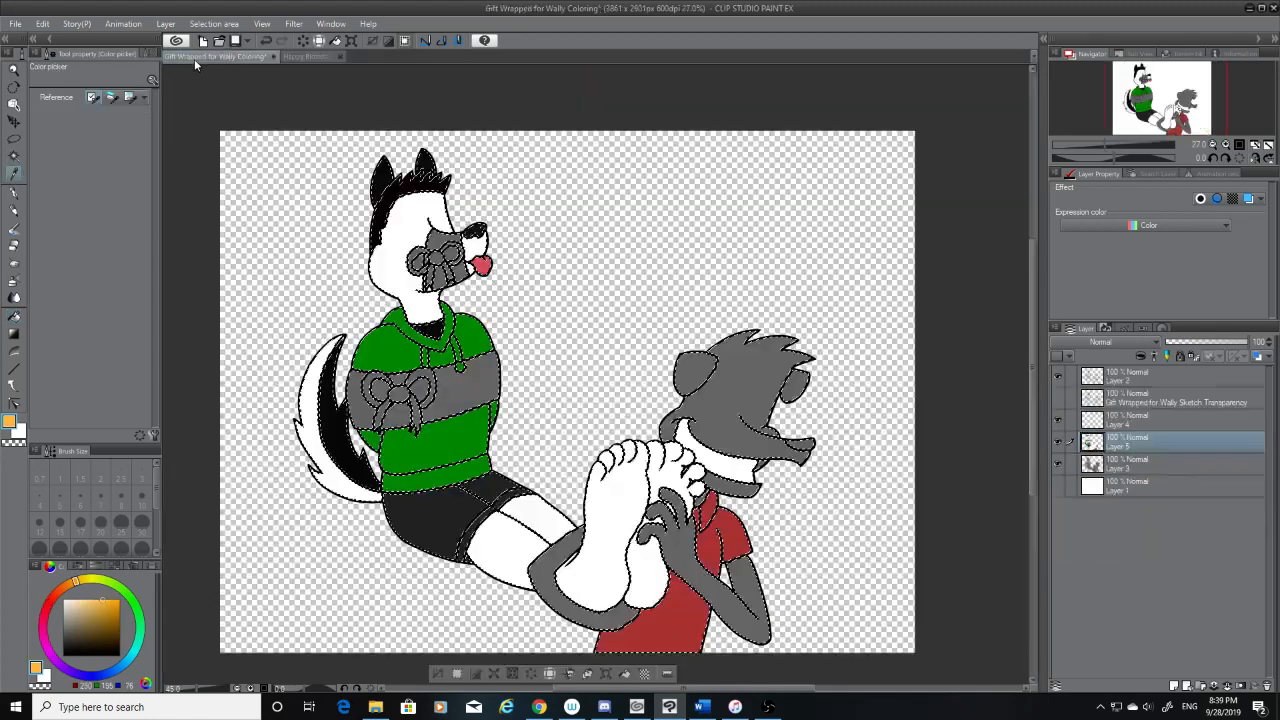
{"action": "left_click", "coordinate": [14, 316]}
{"action": "left_click", "coordinate": [721, 427]}
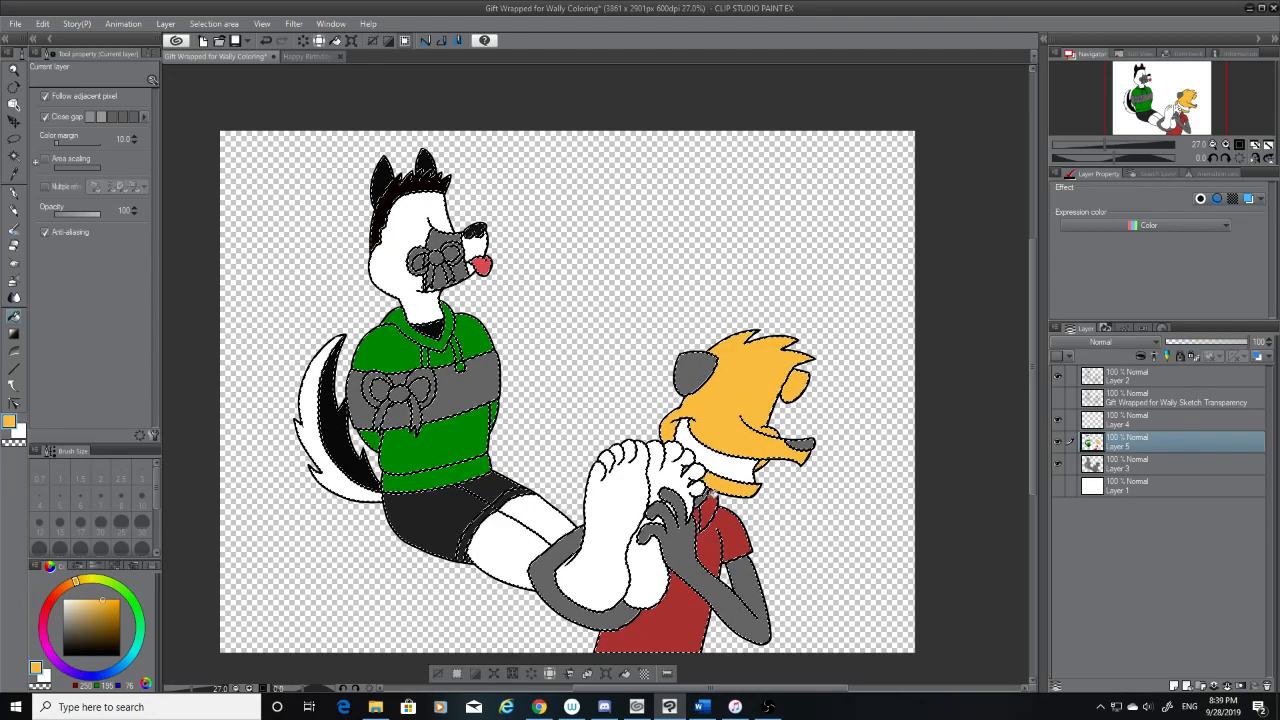
Fill the laughing character's hands, arms and remaining grey ear with the same golden fur colour
{"action": "scroll", "coordinate": [677, 462], "scroll_direction": "up", "scroll_amount": 10}
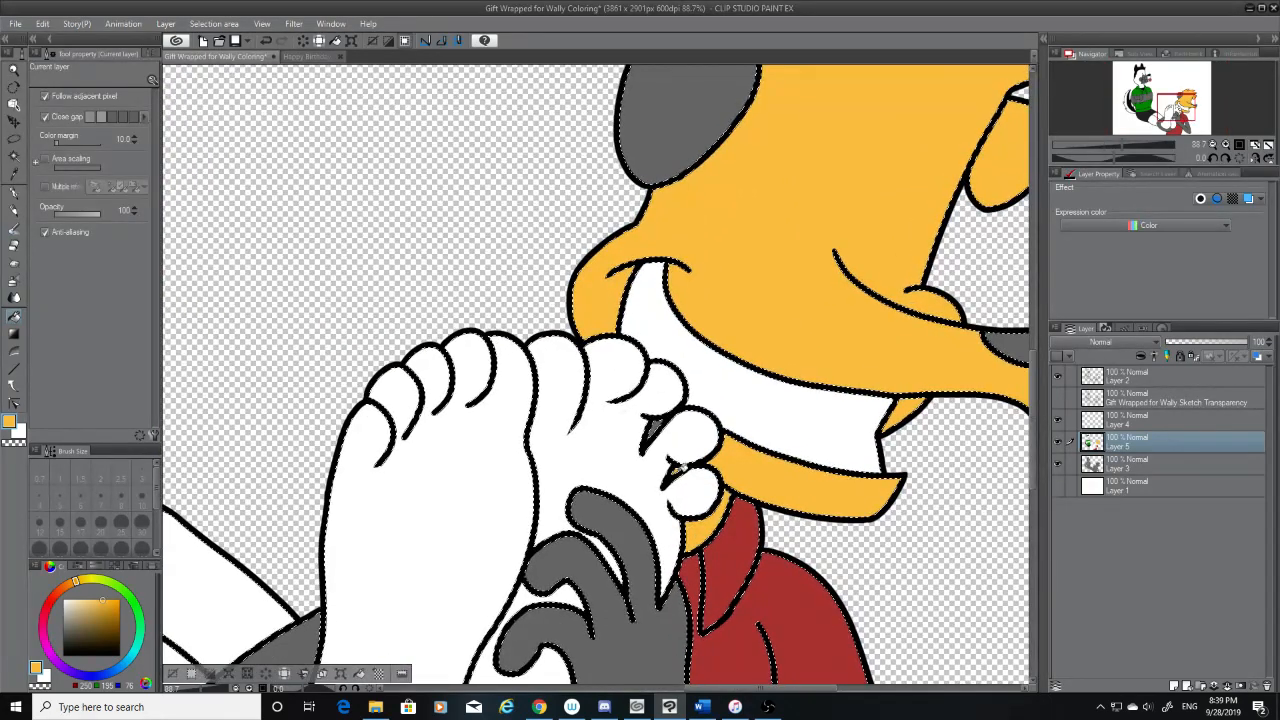
{"action": "scroll", "coordinate": [657, 505], "scroll_direction": "down", "scroll_amount": 1}
{"action": "scroll", "coordinate": [657, 508], "scroll_direction": "down", "scroll_amount": 3}
{"action": "left_click", "coordinate": [643, 592]}
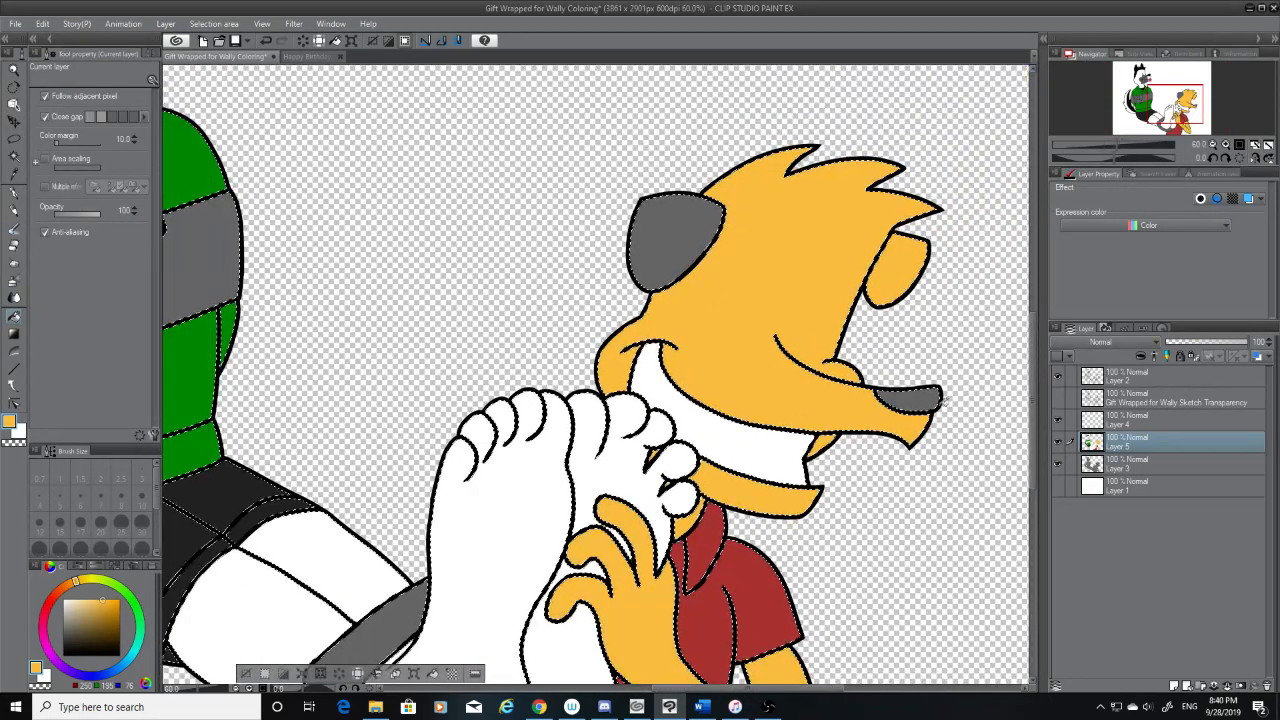
{"action": "left_click_drag", "start_coordinate": [1033, 378], "coordinate": [1033, 478]}
{"action": "left_click", "coordinate": [530, 405]}
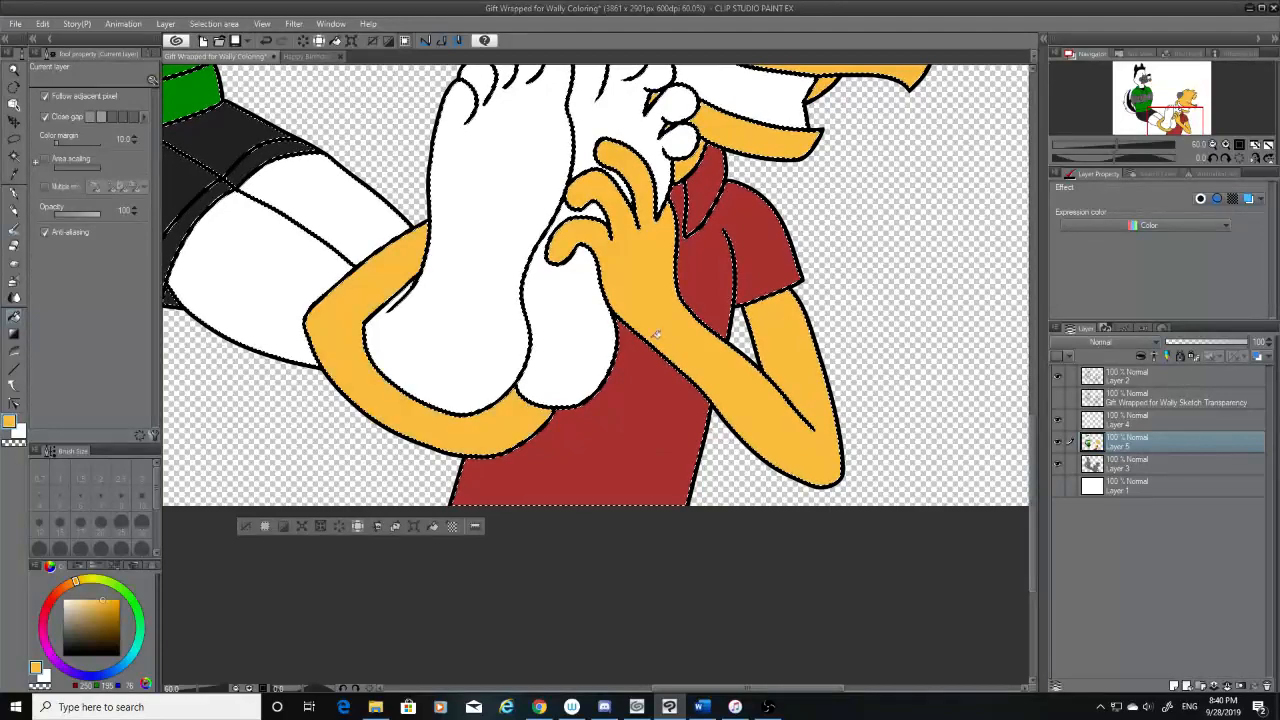
{"action": "scroll", "coordinate": [740, 285], "scroll_direction": "down", "scroll_amount": 3}
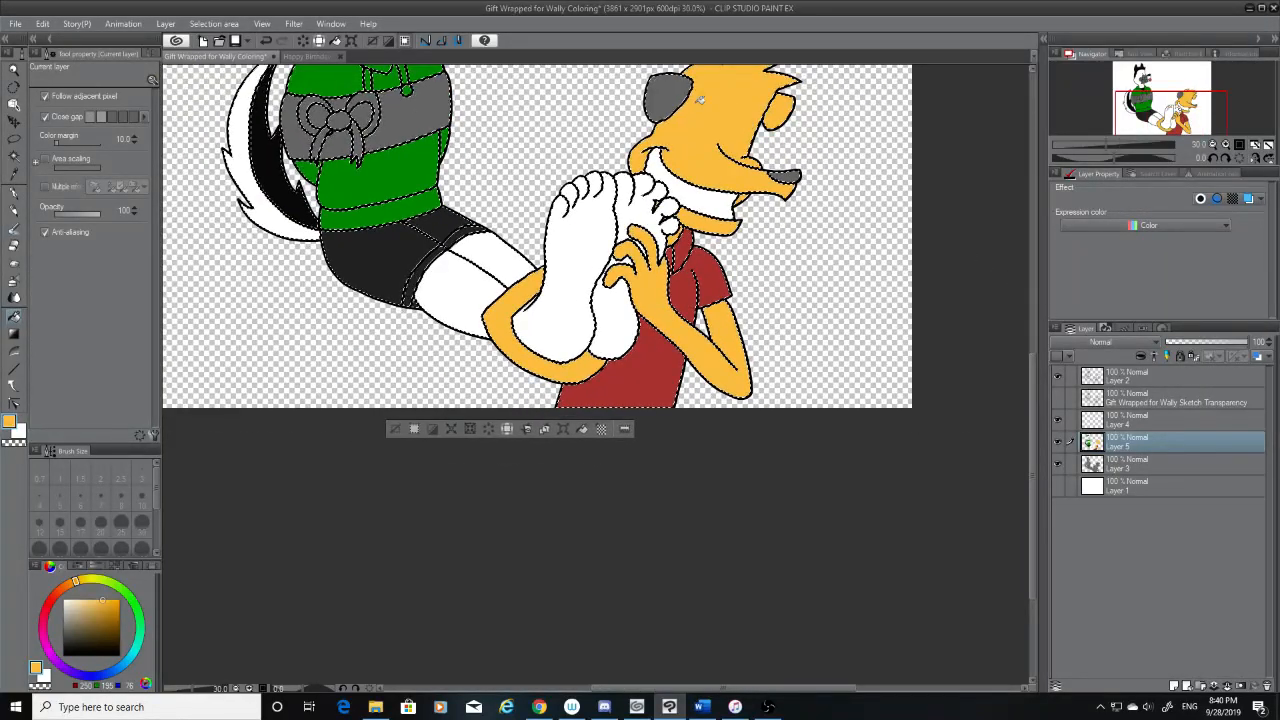
{"action": "left_click", "coordinate": [662, 98]}
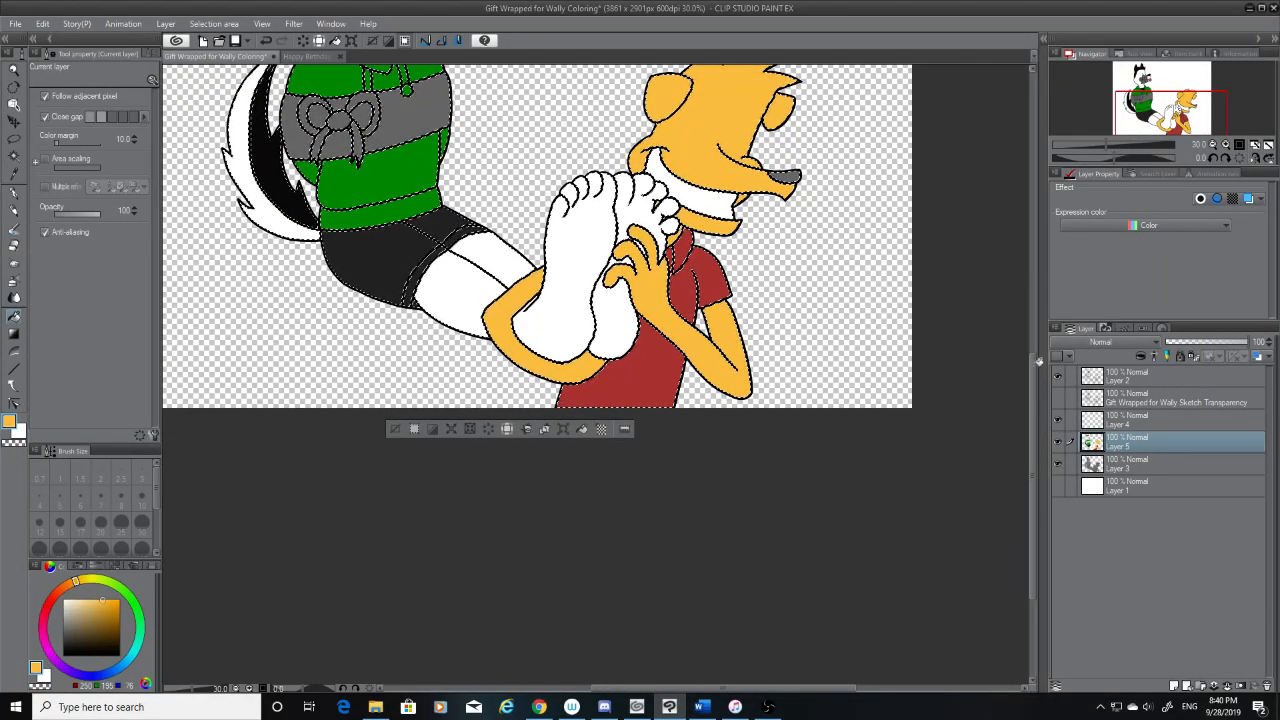
Sample the nose black from the yellow dog in the Happy Birthday drawing and fill the laughing character's nose with it
{"action": "left_click_drag", "start_coordinate": [1030, 381], "coordinate": [1037, 277]}
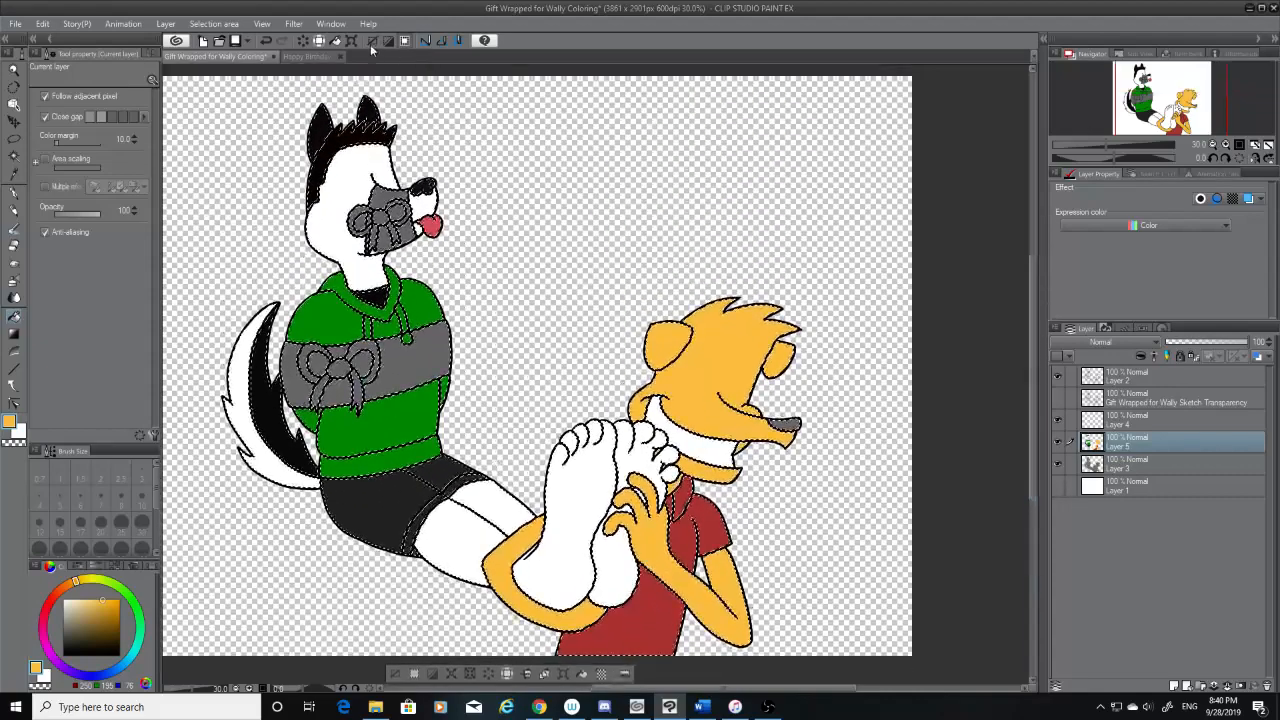
{"action": "left_click", "coordinate": [308, 57]}
{"action": "left_click", "coordinate": [13, 174]}
{"action": "left_click", "coordinate": [607, 161]}
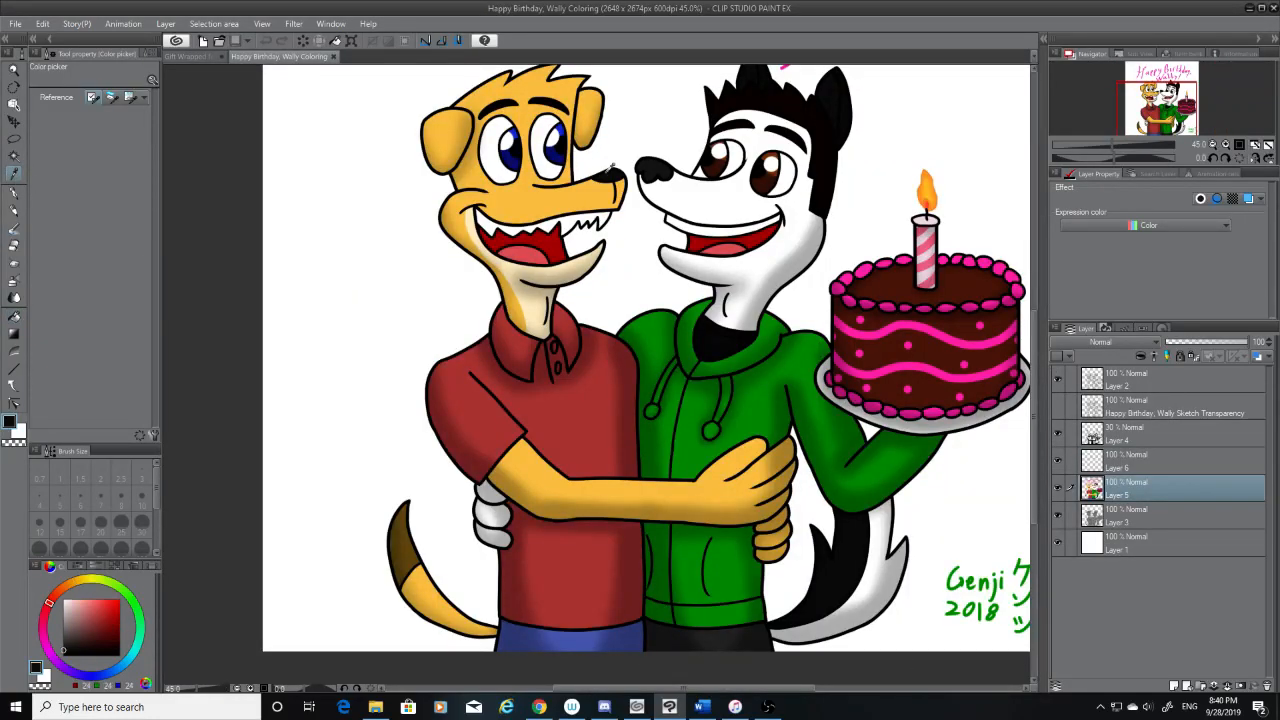
{"action": "left_click", "coordinate": [195, 56]}
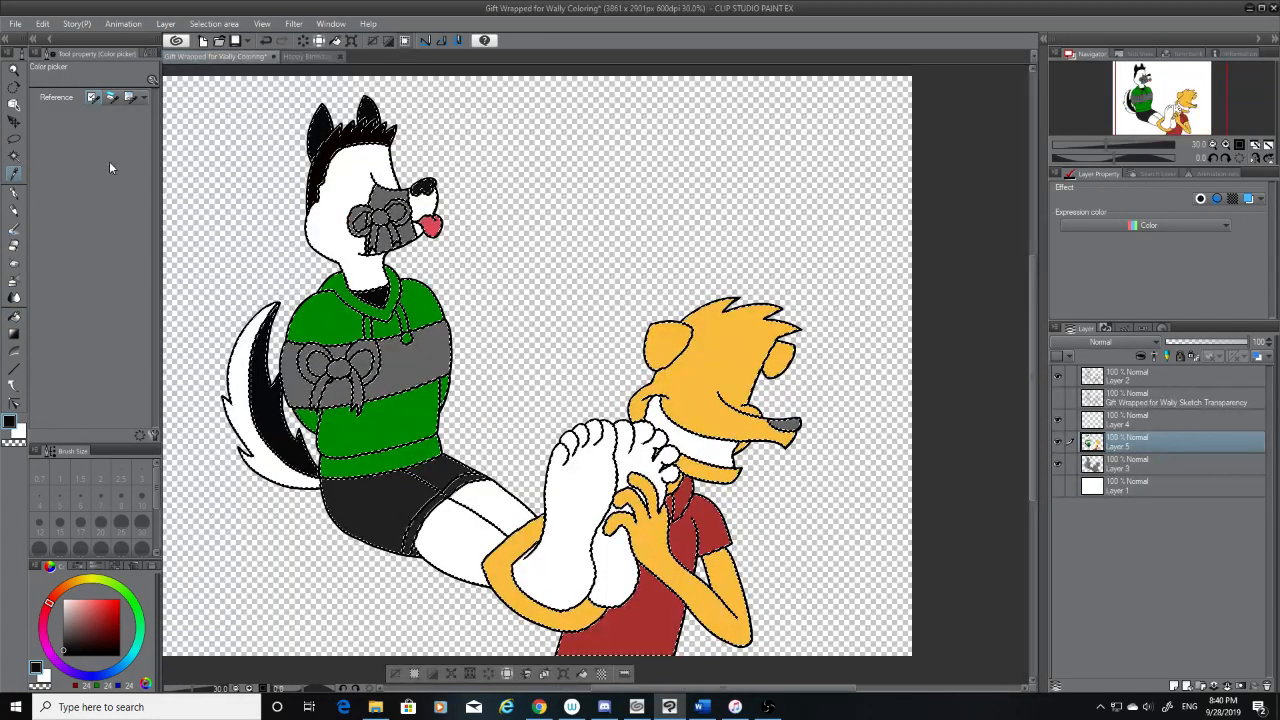
{"action": "left_click", "coordinate": [14, 316]}
{"action": "left_click", "coordinate": [790, 424]}
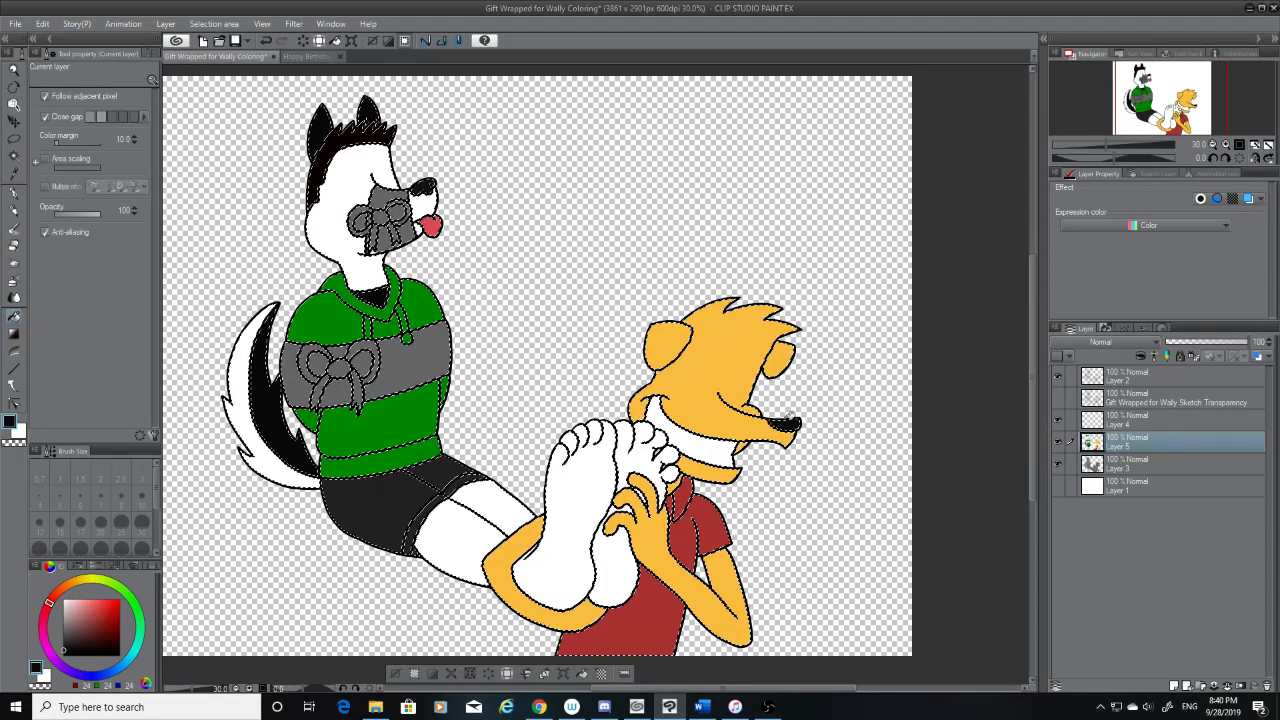
Sample the pink icing colour from the Happy Birthday cake and fill the wrapping band around the seated character's torso
{"action": "left_click", "coordinate": [301, 58]}
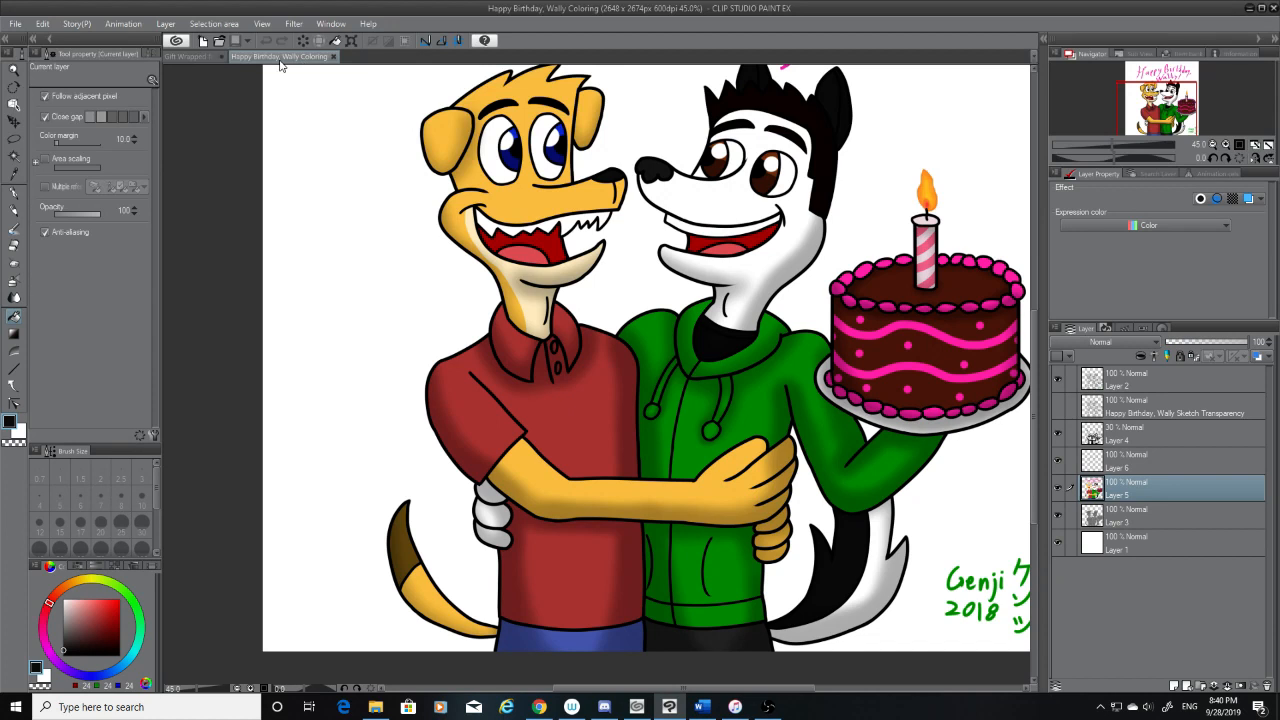
{"action": "left_click", "coordinate": [13, 175]}
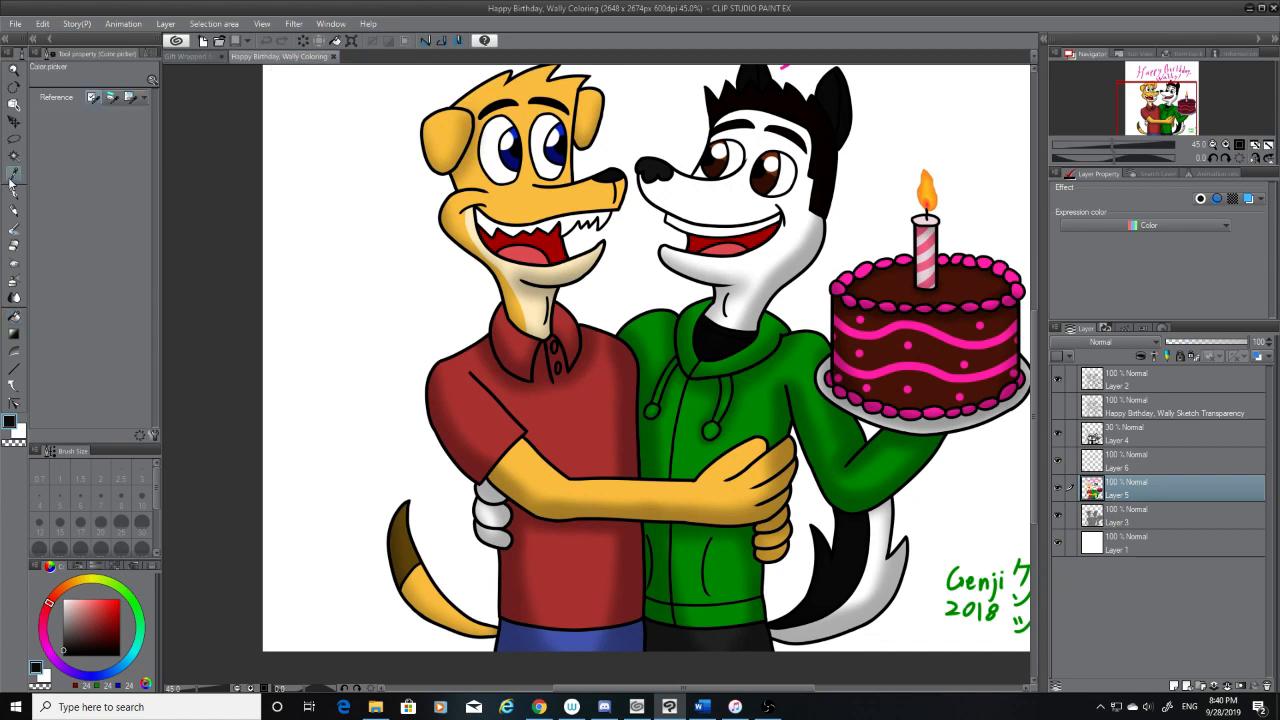
{"action": "left_click", "coordinate": [946, 302]}
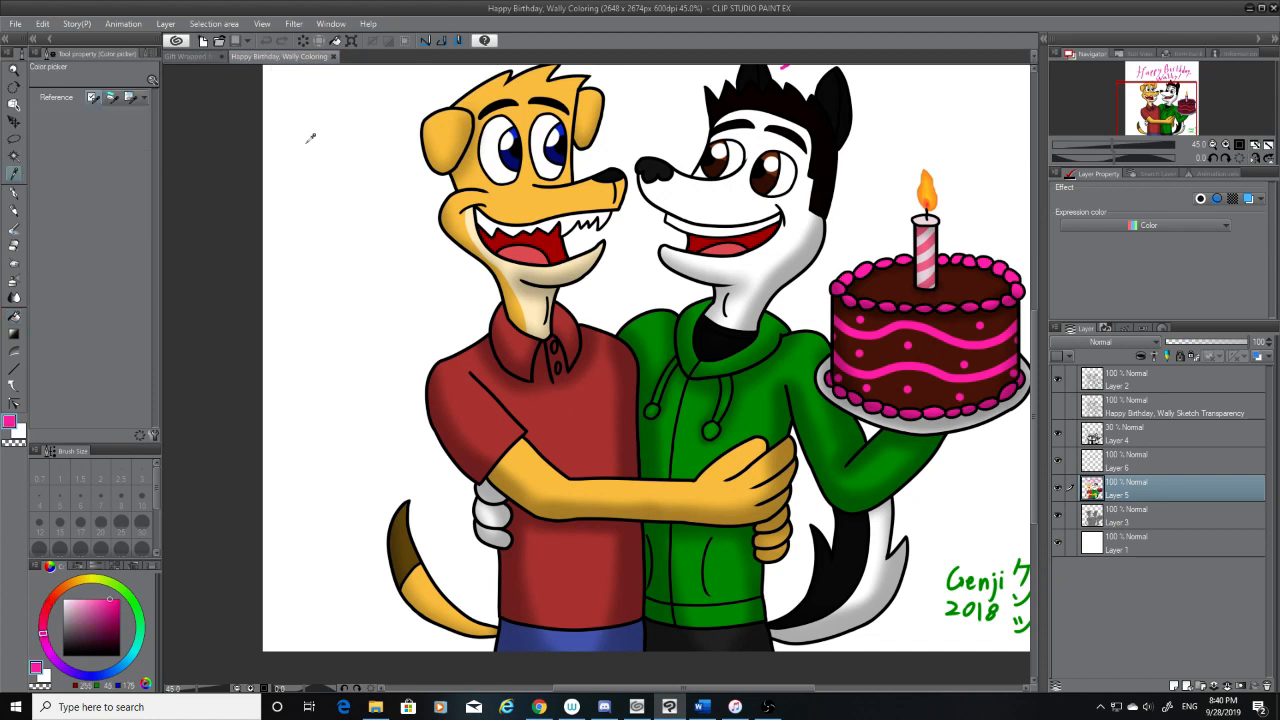
{"action": "left_click", "coordinate": [190, 57]}
{"action": "left_click", "coordinate": [14, 316]}
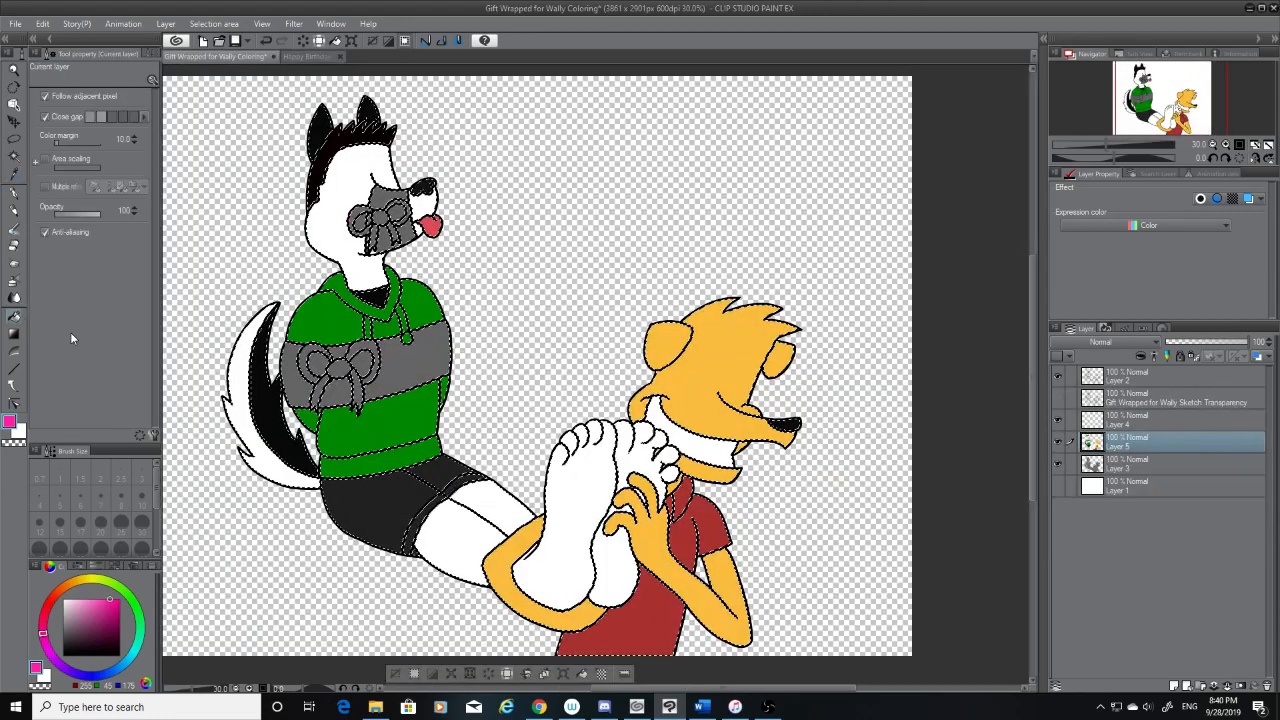
{"action": "left_click", "coordinate": [392, 370]}
Fill the torso bow's loops, knot and tails and the leftover grey band sections around them with the same pink
{"action": "left_click", "coordinate": [335, 345]}
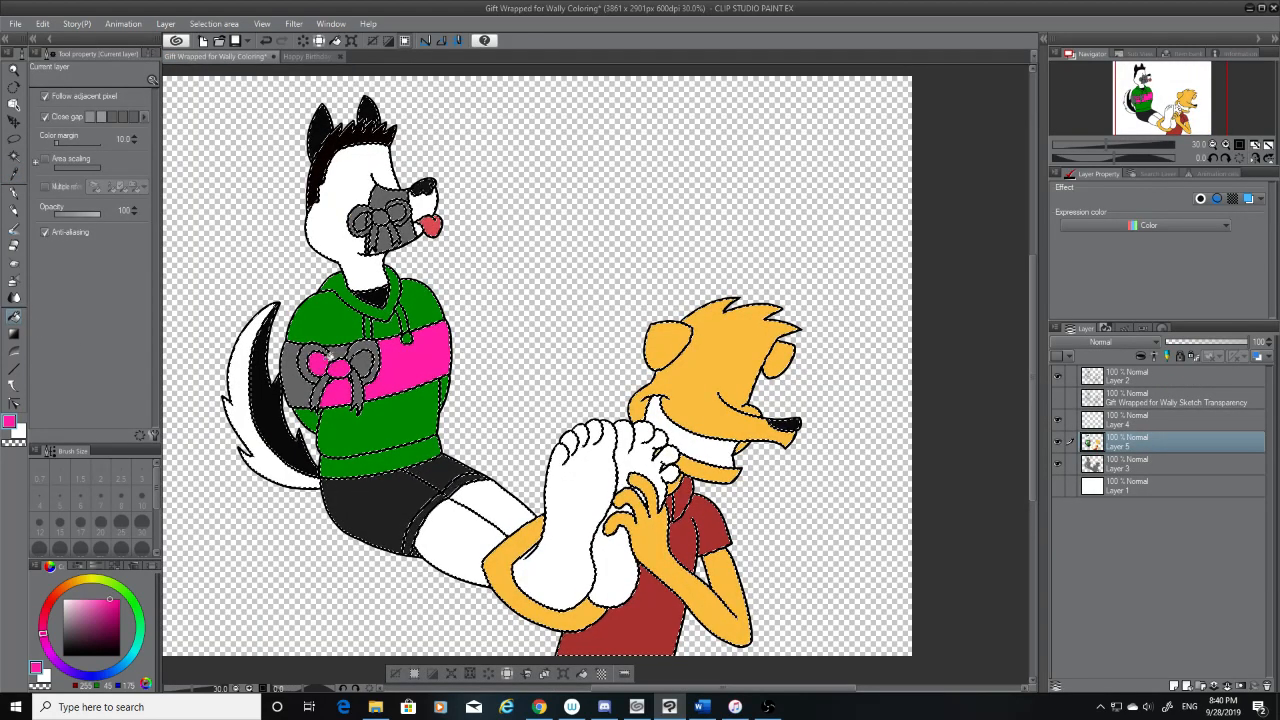
{"action": "left_click", "coordinate": [335, 347]}
{"action": "left_click", "coordinate": [298, 378]}
{"action": "left_click", "coordinate": [324, 390]}
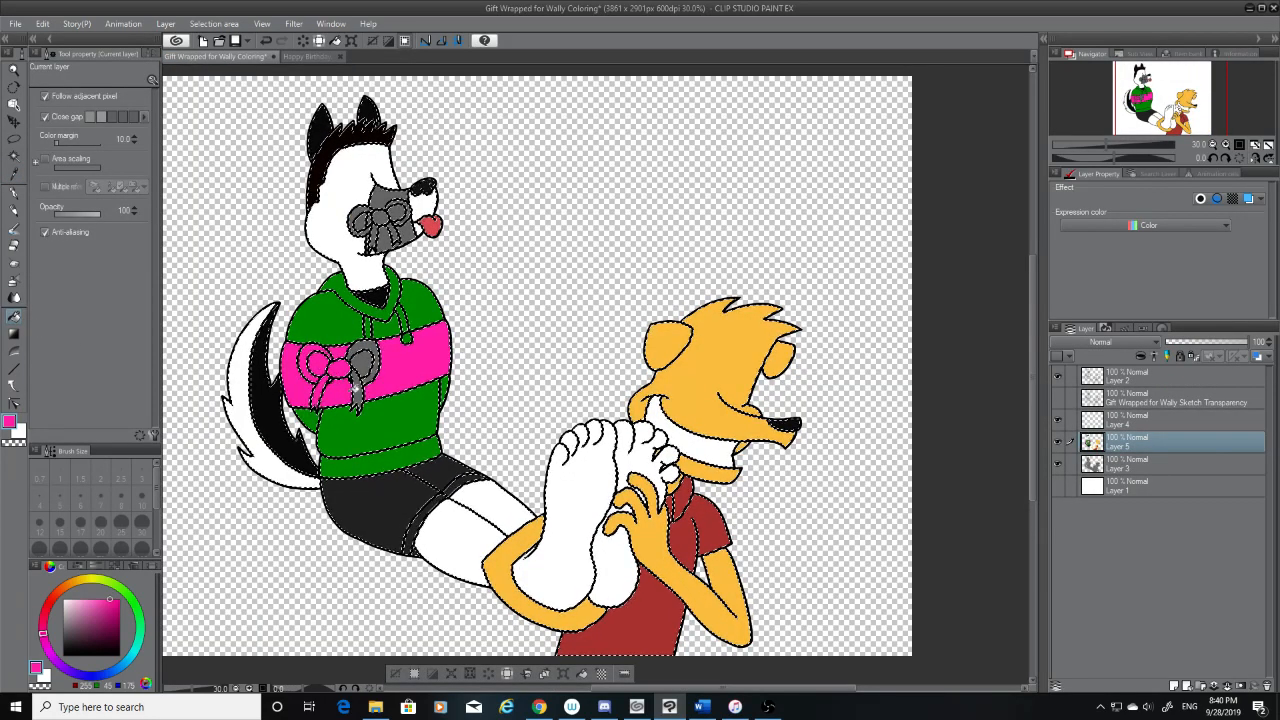
{"action": "left_click", "coordinate": [365, 362]}
{"action": "left_click", "coordinate": [364, 379]}
{"action": "left_click", "coordinate": [358, 388]}
{"action": "scroll", "coordinate": [335, 379], "scroll_direction": "up", "scroll_amount": 10}
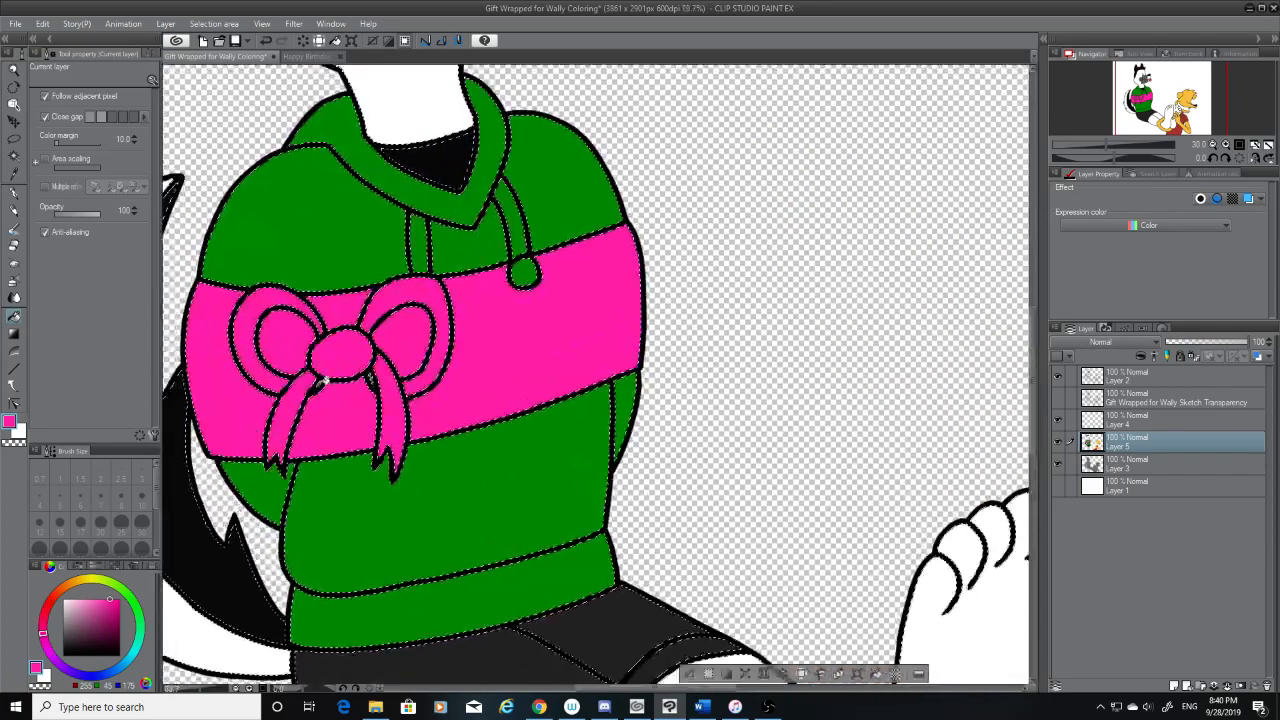
{"action": "scroll", "coordinate": [325, 380], "scroll_direction": "up", "scroll_amount": 1}
{"action": "left_click", "coordinate": [323, 382]}
{"action": "left_click", "coordinate": [381, 378]}
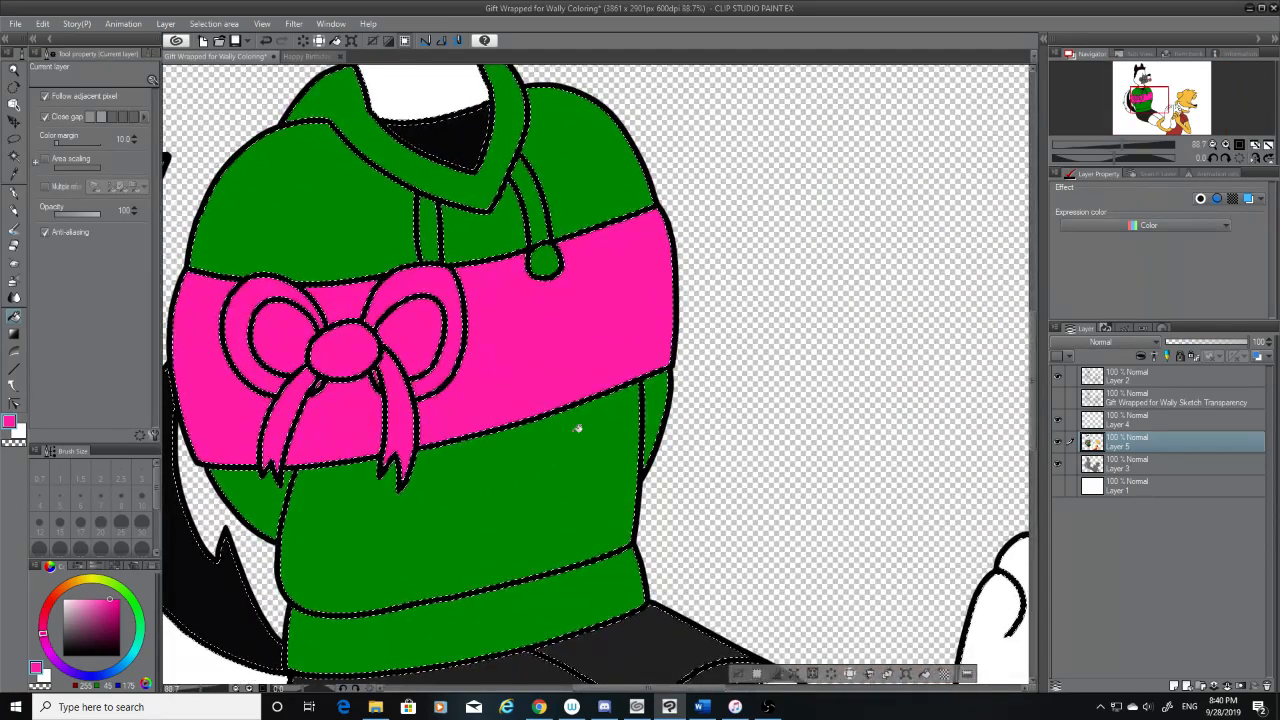
Fill the muzzle wrap and its bow on the seated character's face with the same pink
{"action": "scroll", "coordinate": [586, 423], "scroll_direction": "down", "scroll_amount": 3}
{"action": "scroll", "coordinate": [588, 423], "scroll_direction": "down", "scroll_amount": 3}
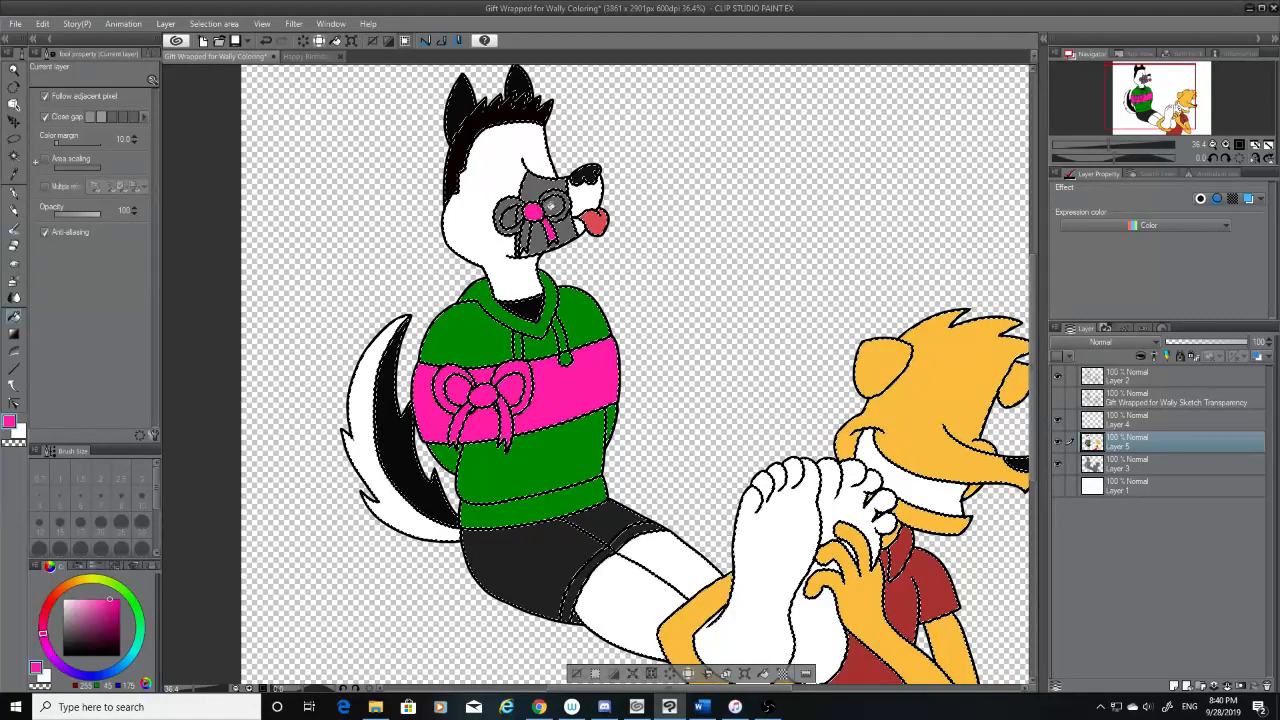
{"action": "left_click", "coordinate": [566, 230]}
{"action": "left_click", "coordinate": [539, 238]}
{"action": "left_click", "coordinate": [569, 203]}
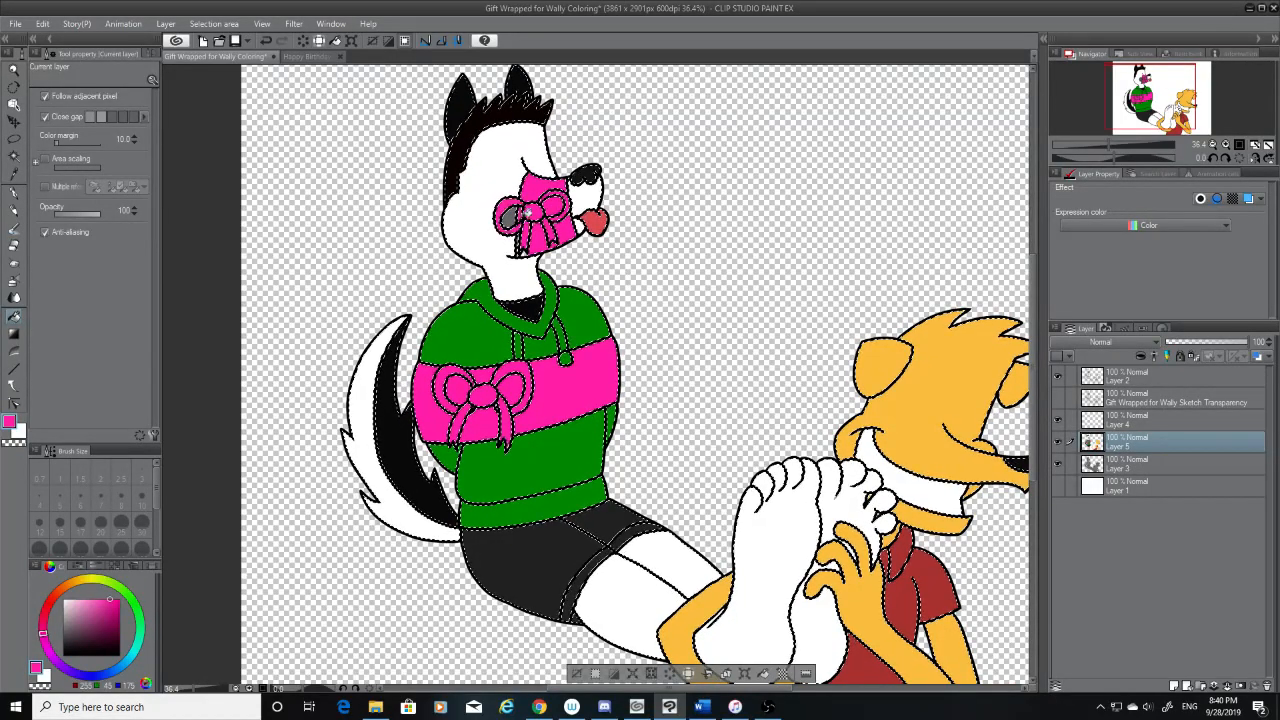
Set the drawing colour to white and fill the opening inside the muzzle bow's rear loop with it
{"action": "left_click_drag", "start_coordinate": [86, 630], "coordinate": [40, 551]}
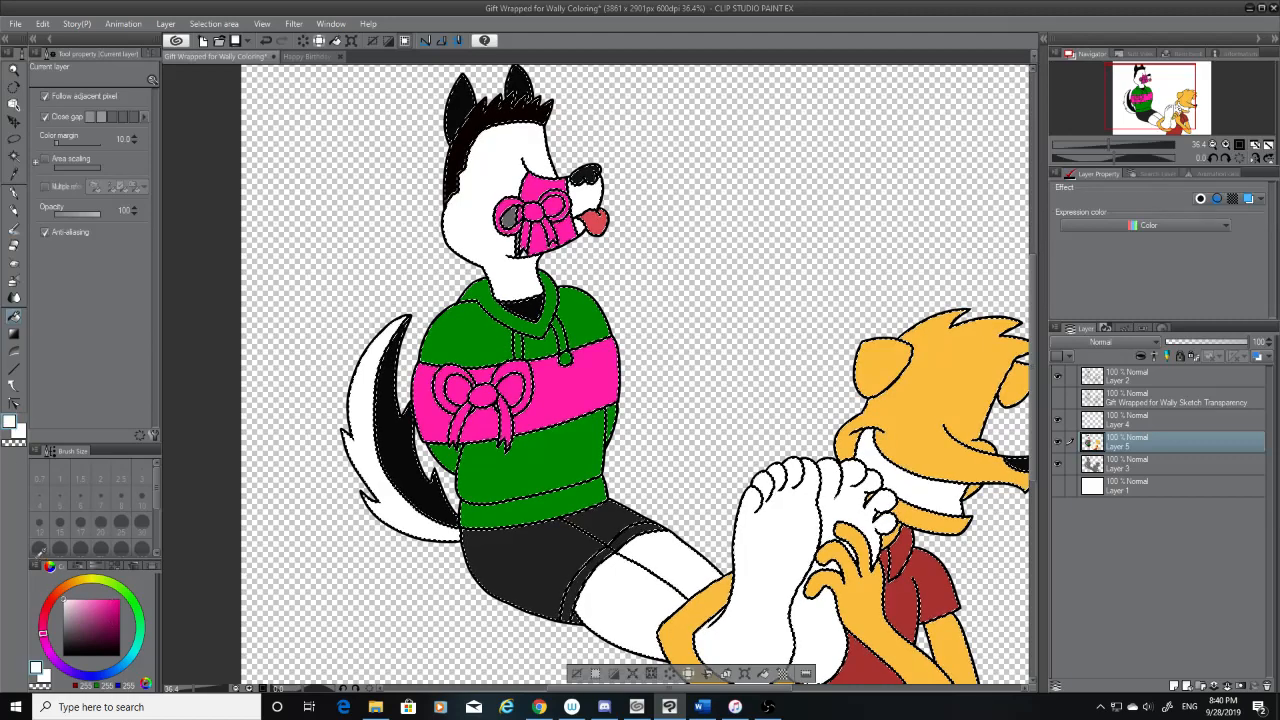
{"action": "scroll", "coordinate": [621, 247], "scroll_direction": "down", "scroll_amount": 1}
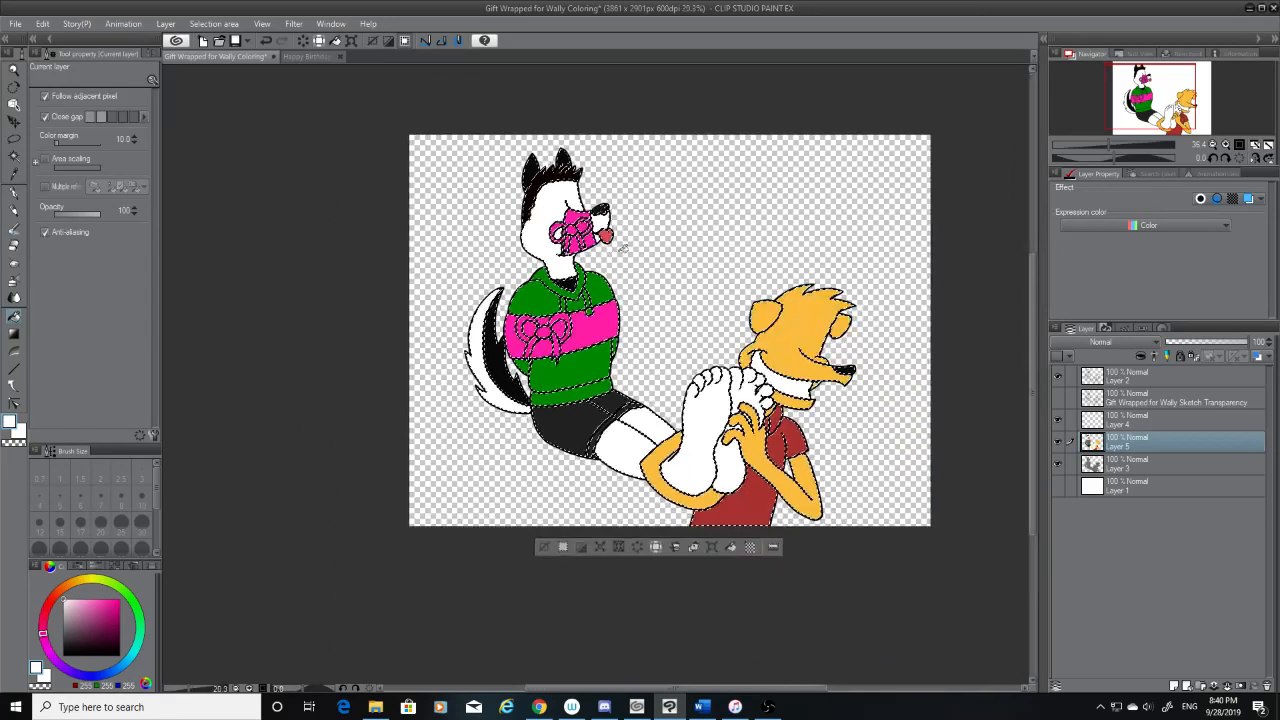
{"action": "scroll", "coordinate": [605, 210], "scroll_direction": "up", "scroll_amount": 2}
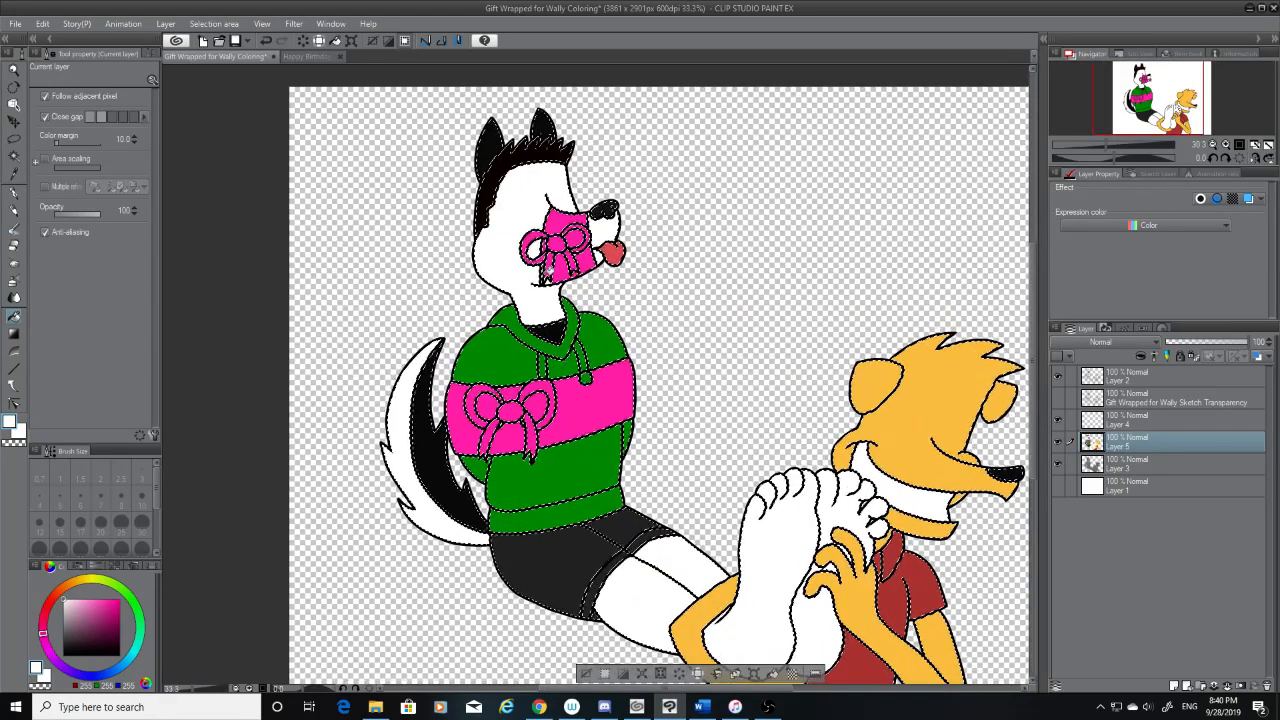
{"action": "scroll", "coordinate": [550, 267], "scroll_direction": "up", "scroll_amount": 4}
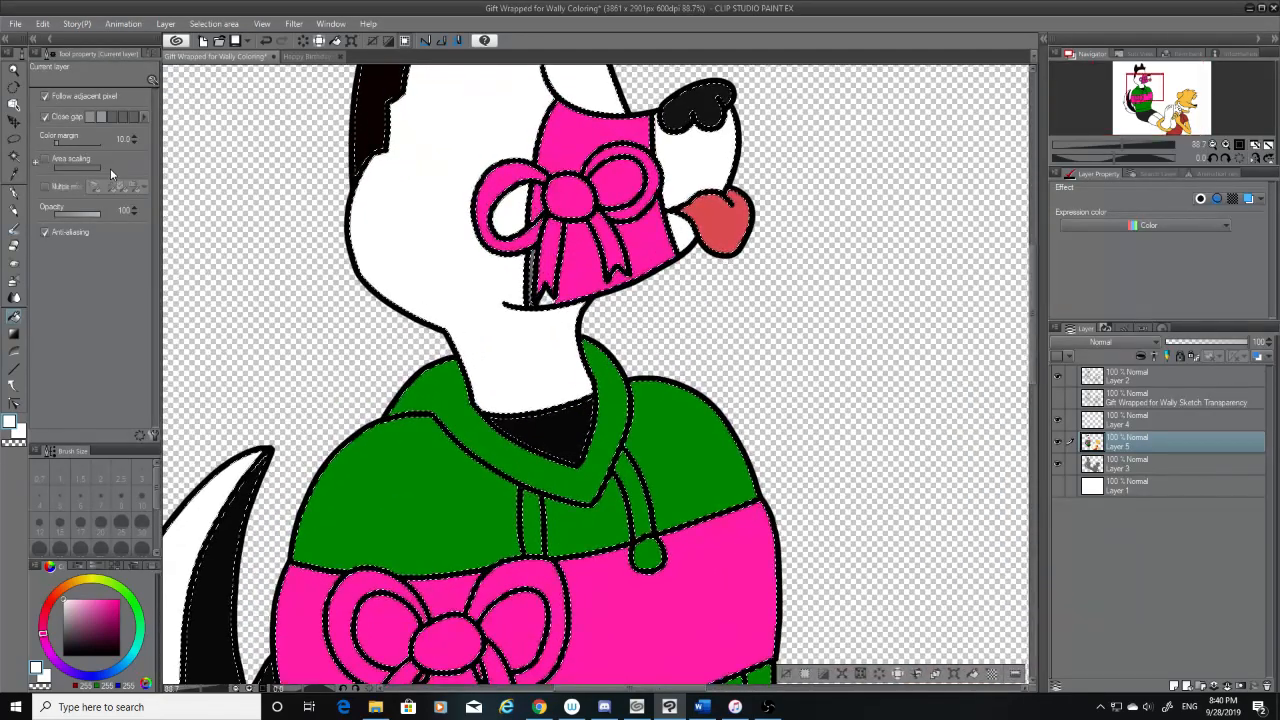
Sample the pink from the muzzle wrap and fill the narrow grey strip beside the bow's rear tail
{"action": "left_click", "coordinate": [15, 174]}
{"action": "left_click", "coordinate": [575, 250]}
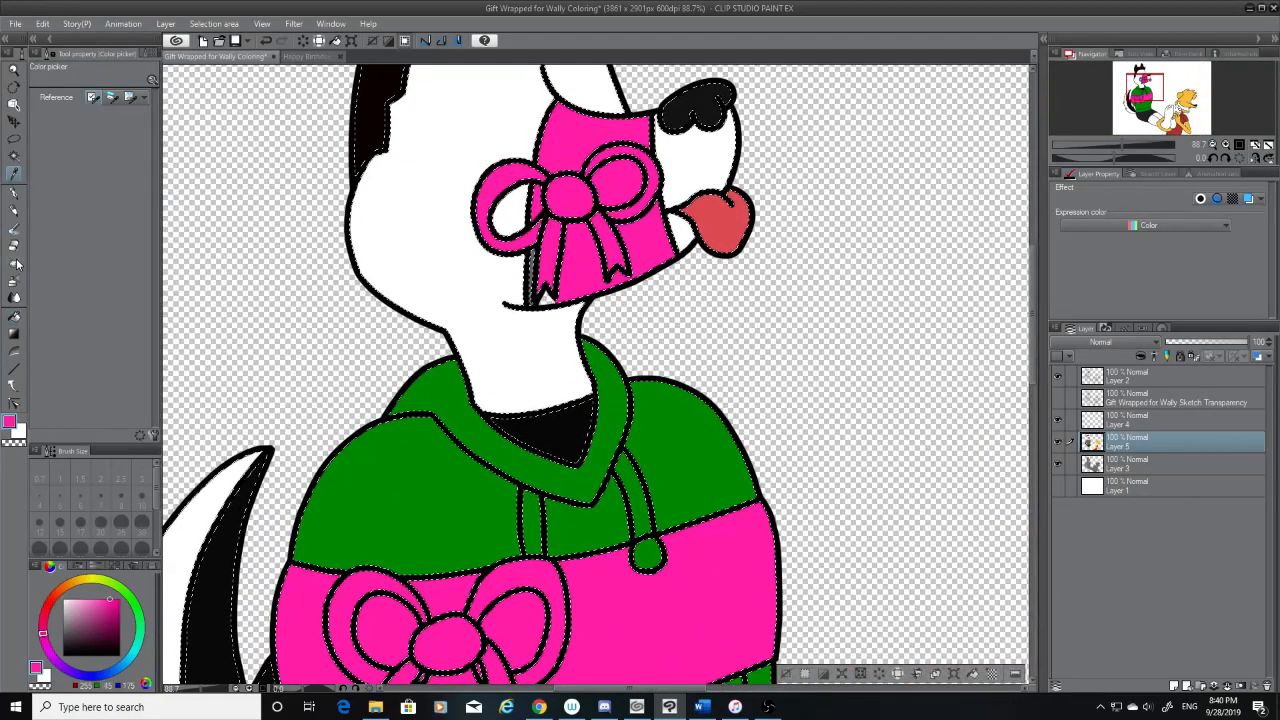
{"action": "left_click", "coordinate": [14, 316]}
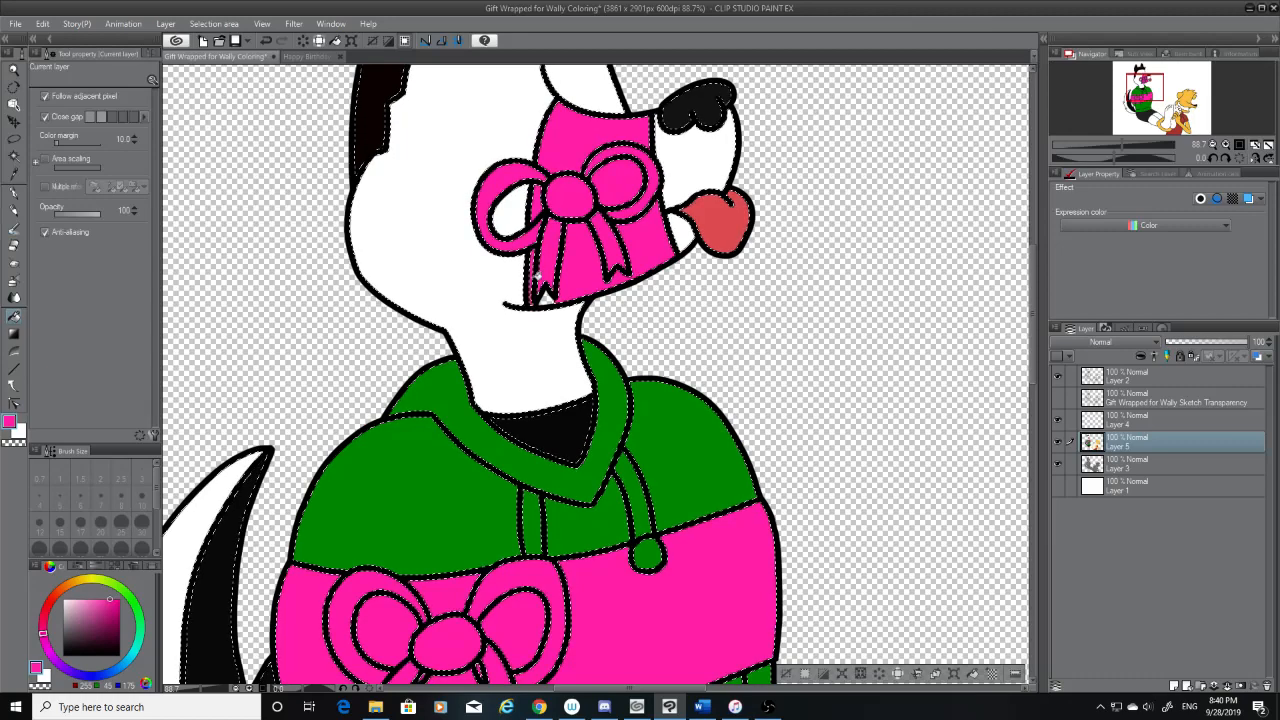
Show the sketch transparency layer over the flat colours and save the drawing
{"action": "scroll", "coordinate": [535, 280], "scroll_direction": "down", "scroll_amount": 5}
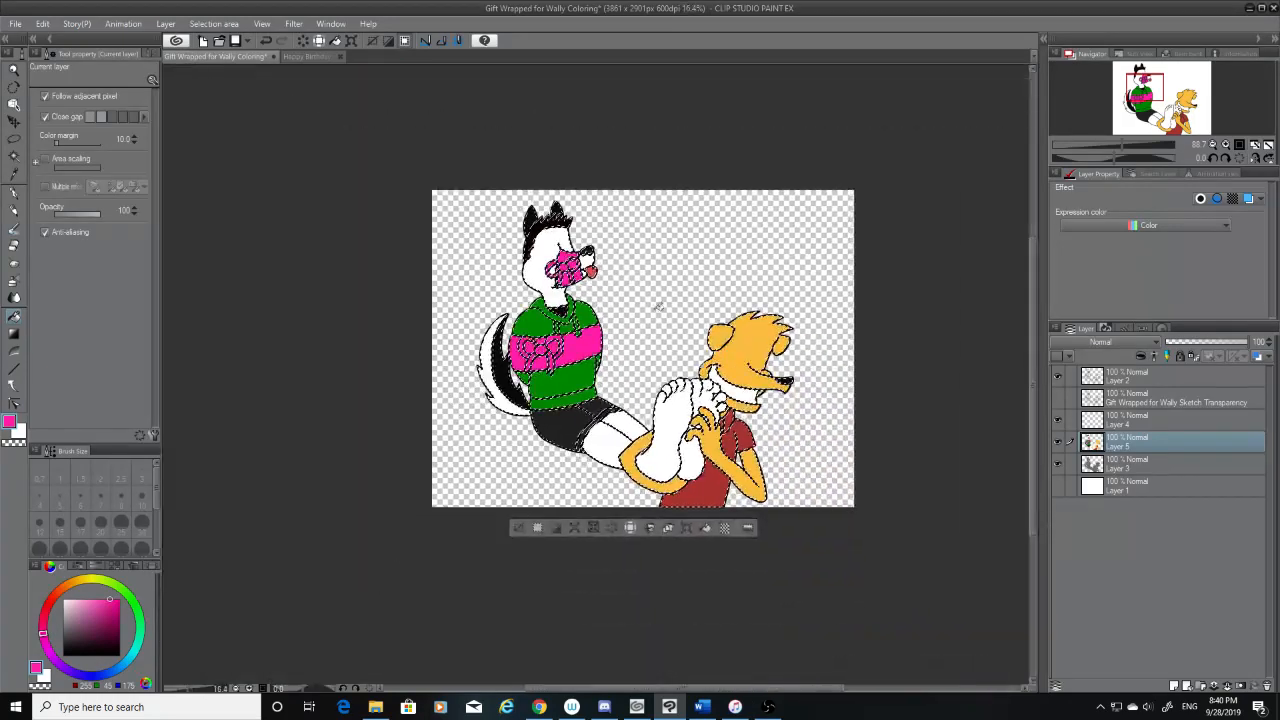
{"action": "left_click", "coordinate": [1059, 398]}
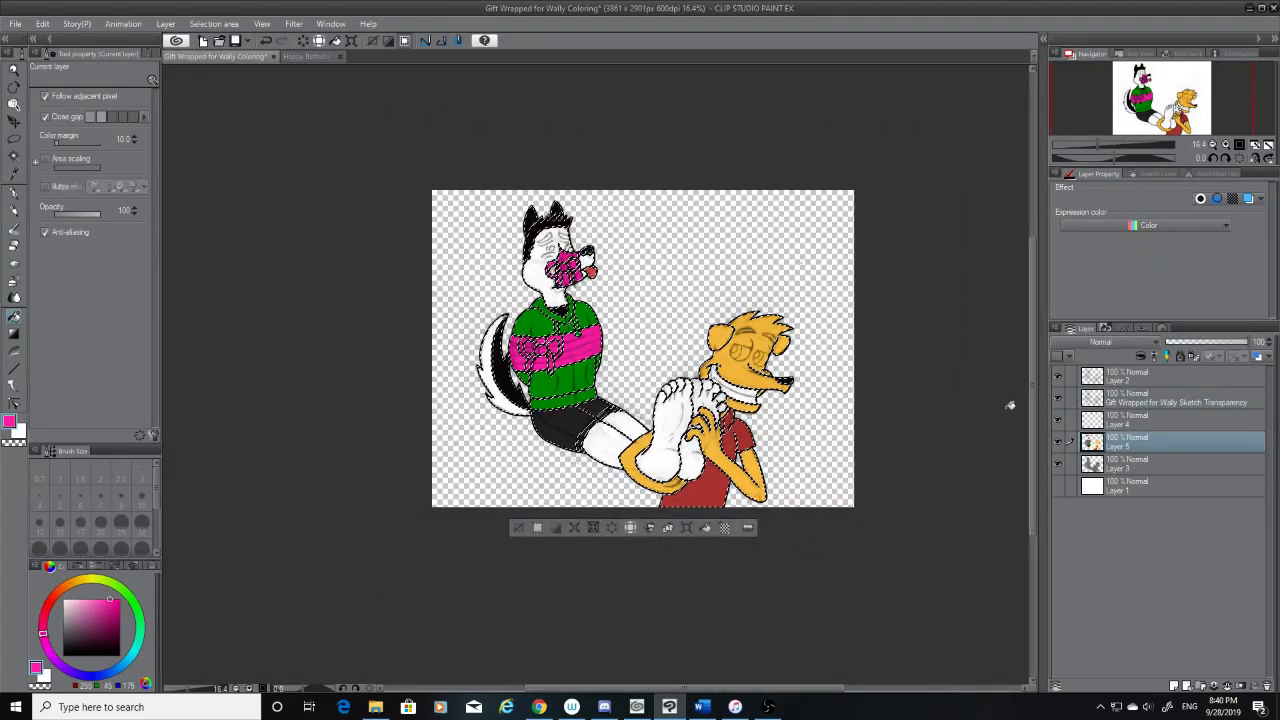
{"action": "scroll", "coordinate": [1008, 402], "scroll_direction": "up", "scroll_amount": 2}
{"action": "scroll", "coordinate": [1006, 400], "scroll_direction": "down", "scroll_amount": 1}
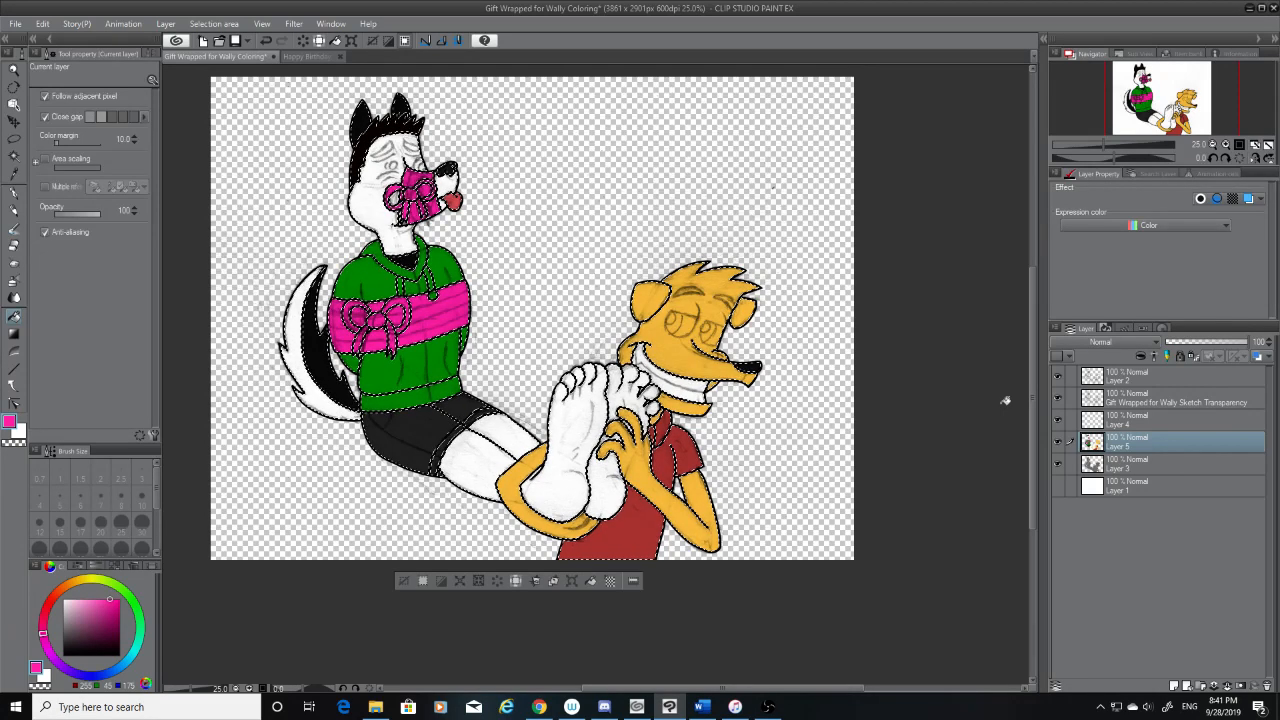
{"action": "left_click", "coordinate": [236, 40]}
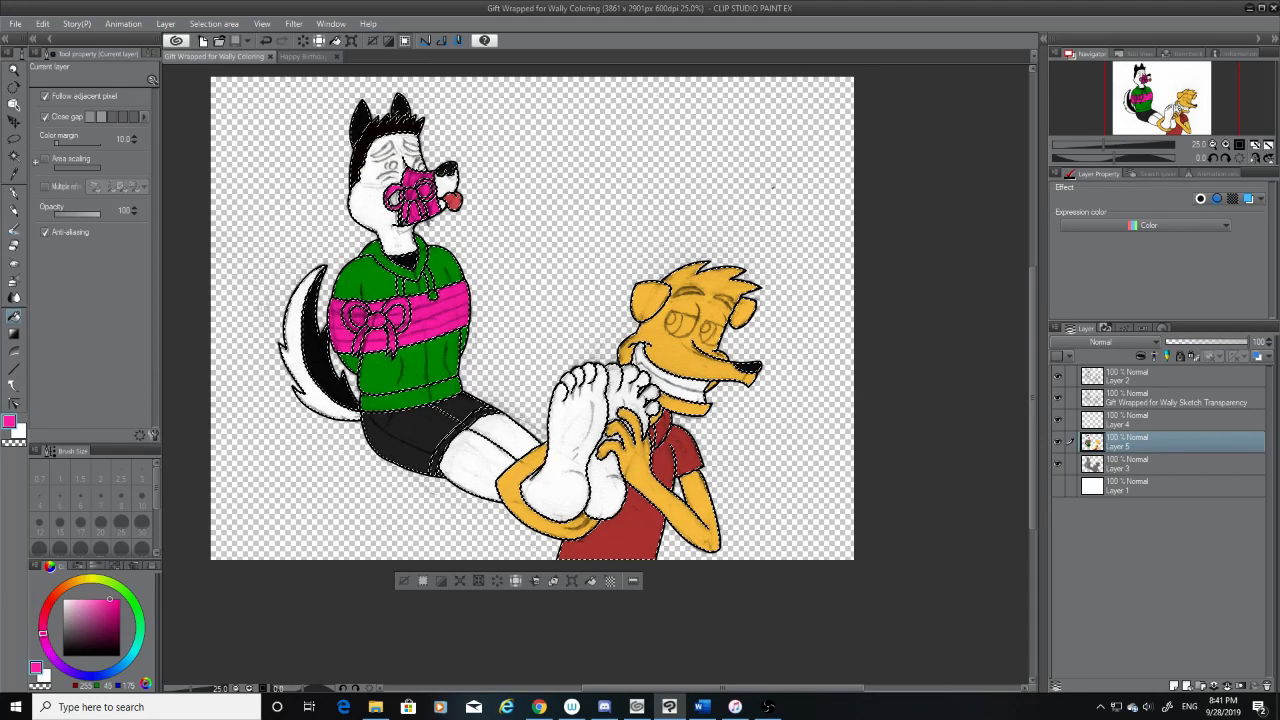
{"action": "left_click", "coordinate": [768, 706]}
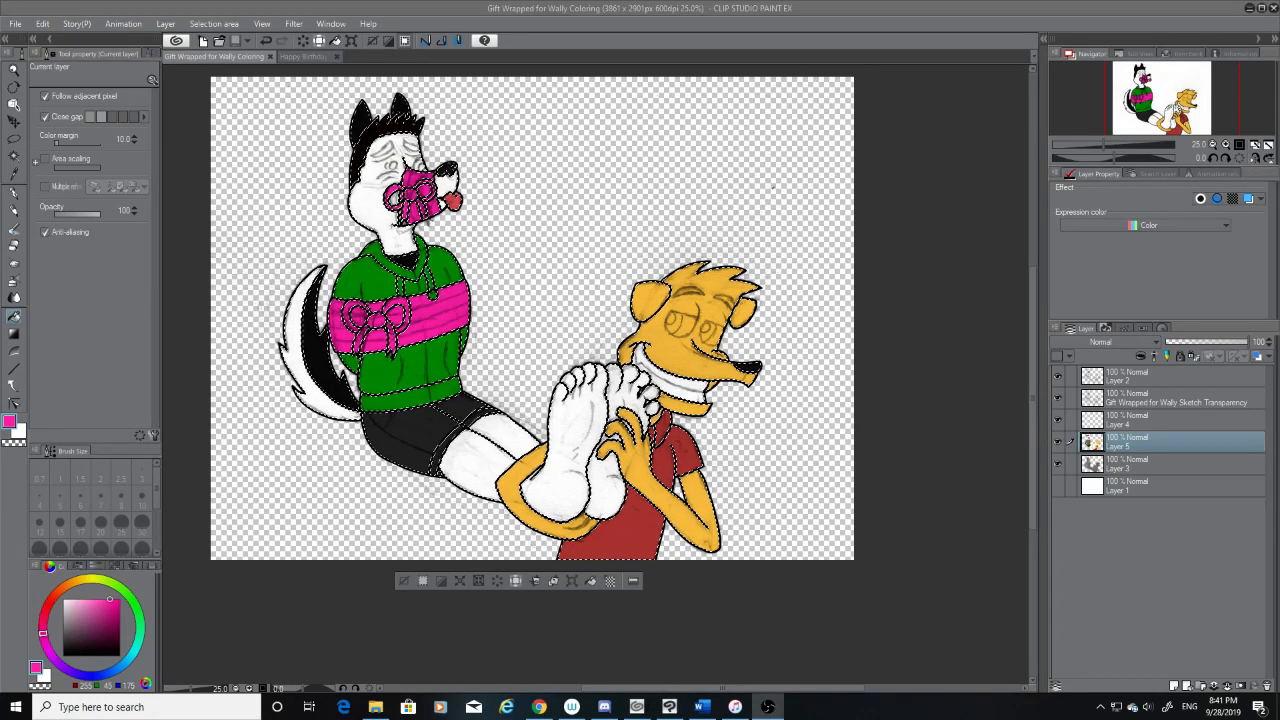